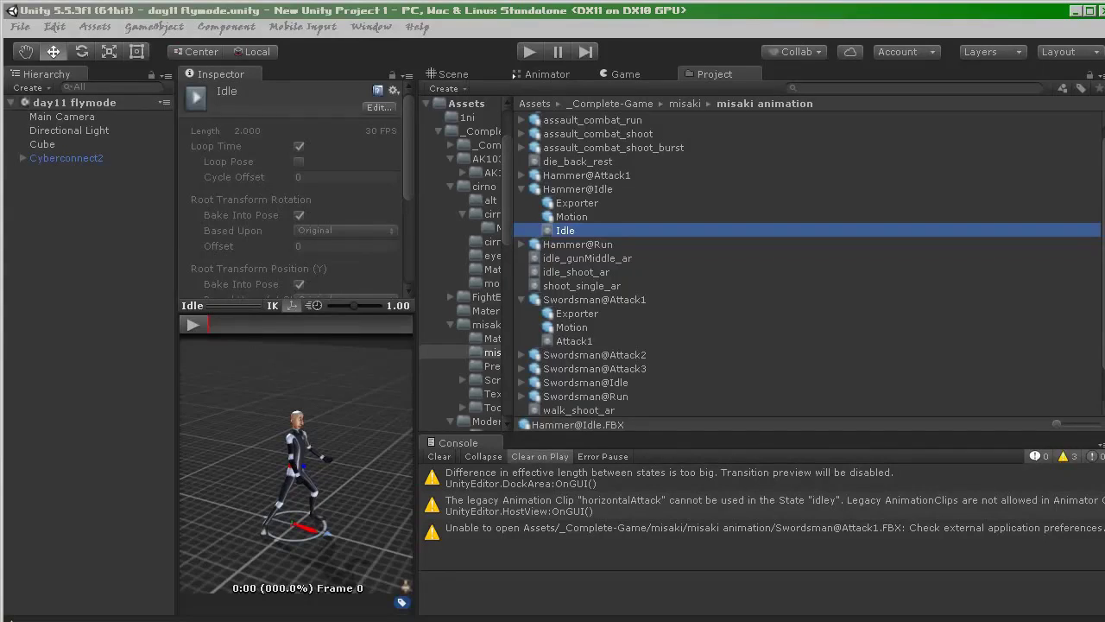
# - Play previews of the Idle, idle_gunMiddle_ar, idle_shoot_ar and shoot_single_ar clips
pyautogui.click(192, 324)
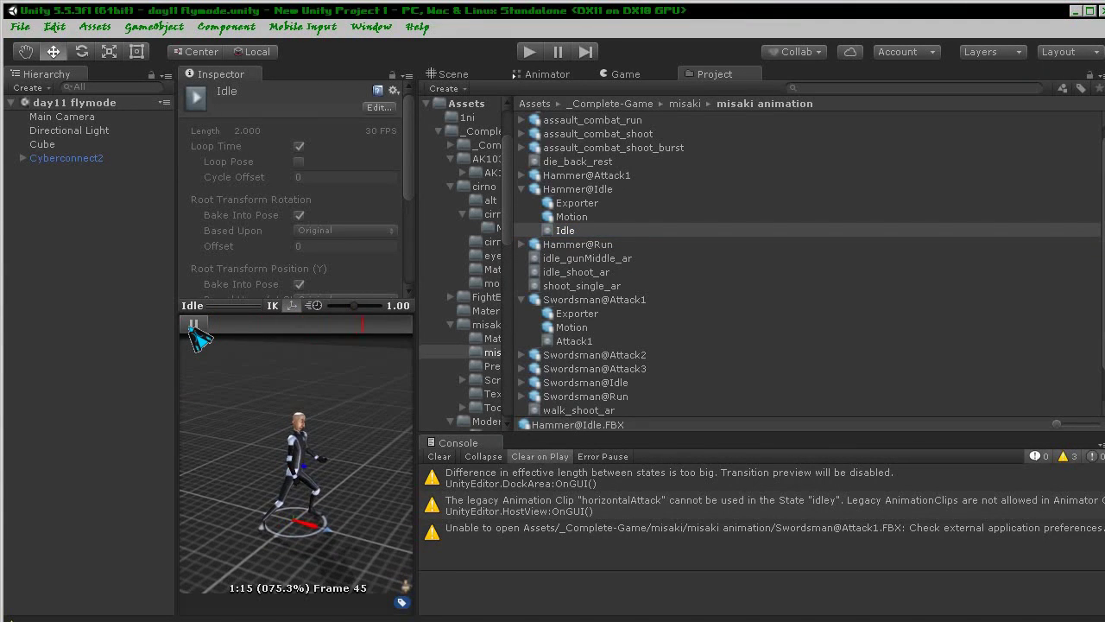
pyautogui.click(556, 259)
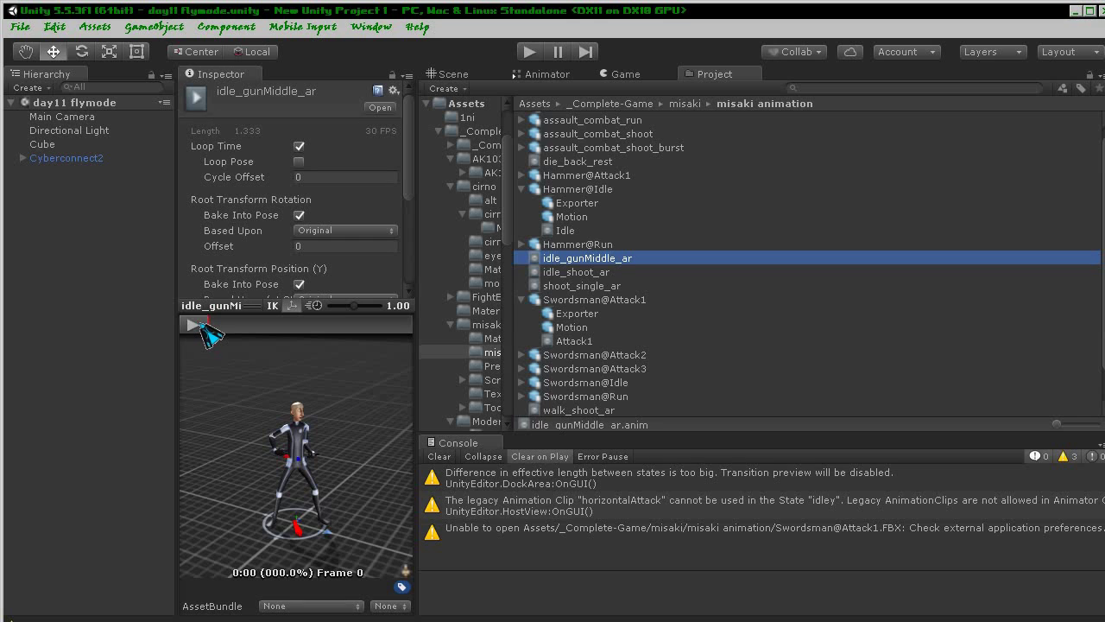
pyautogui.click(216, 326)
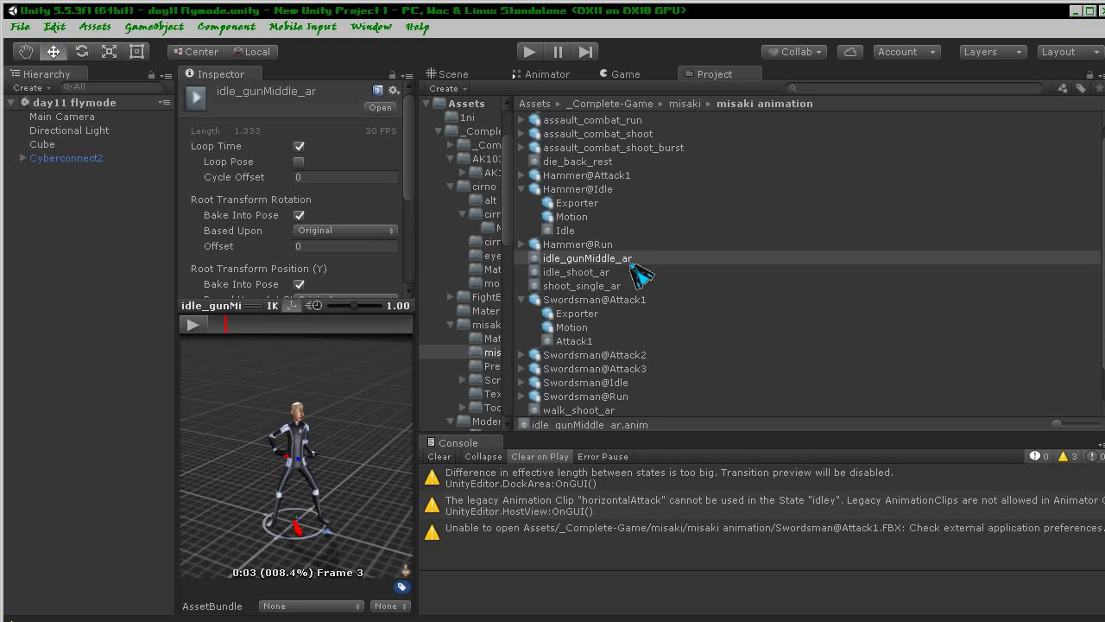
pyautogui.click(583, 273)
pyautogui.click(193, 325)
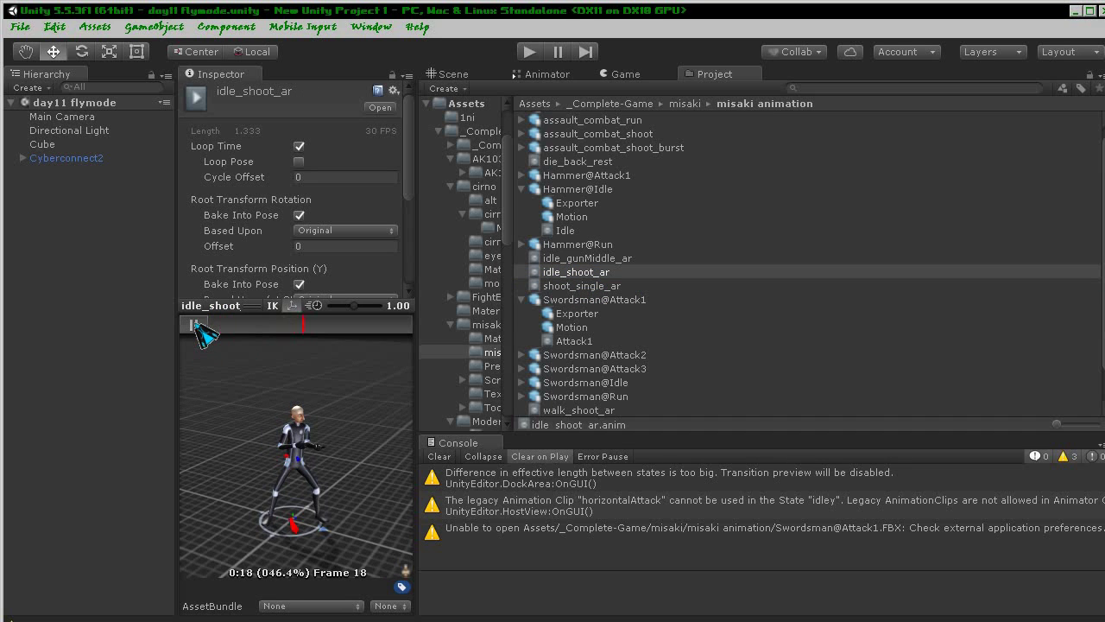
pyautogui.click(583, 288)
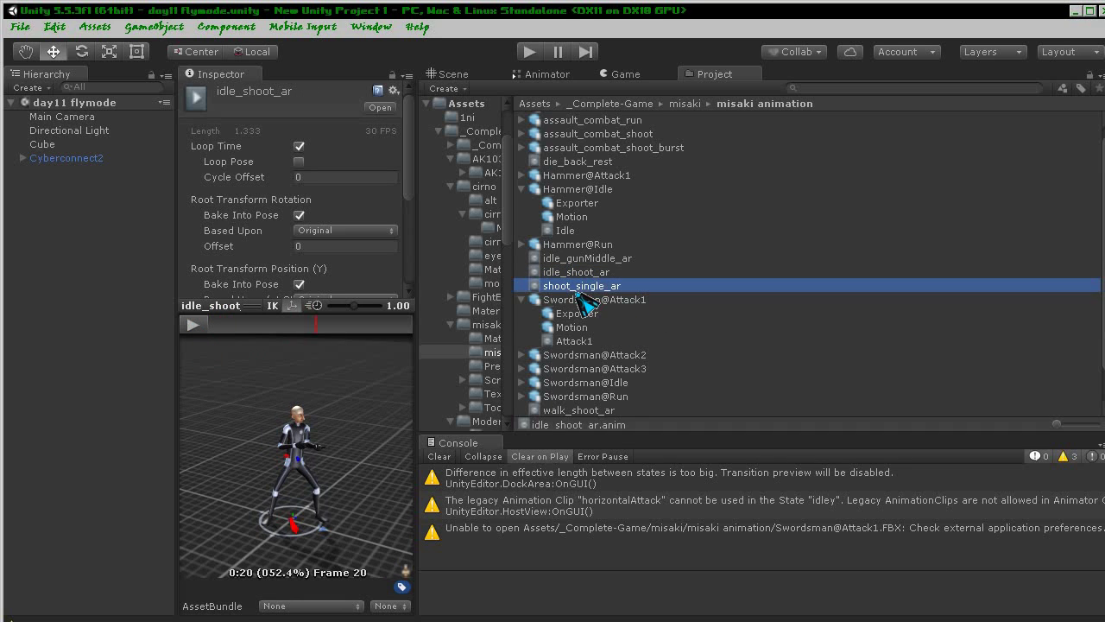
pyautogui.click(204, 326)
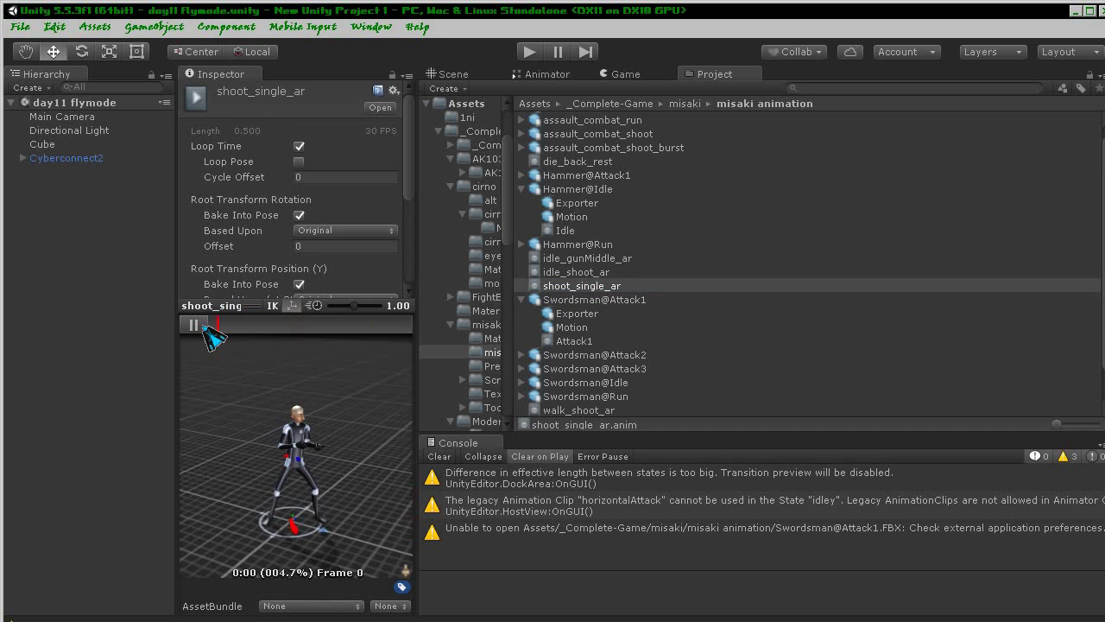
# - Play and scrub Swordsman@Attack1's Attack1 clip to frame 5, then select Swordsman@Attack2's clip
pyautogui.click(568, 302)
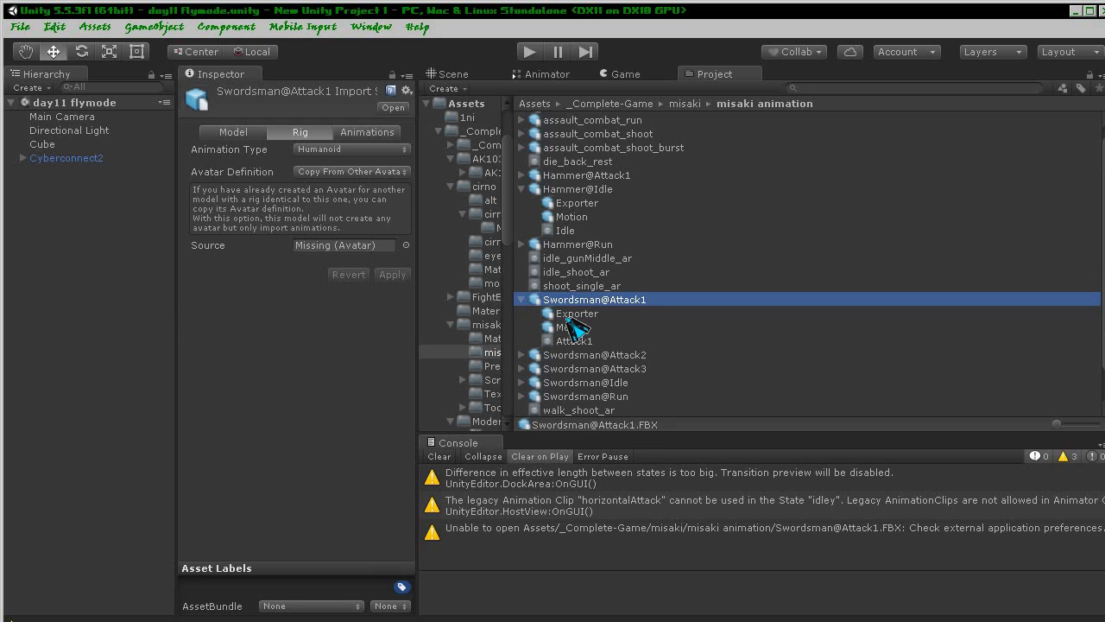
pyautogui.click(571, 340)
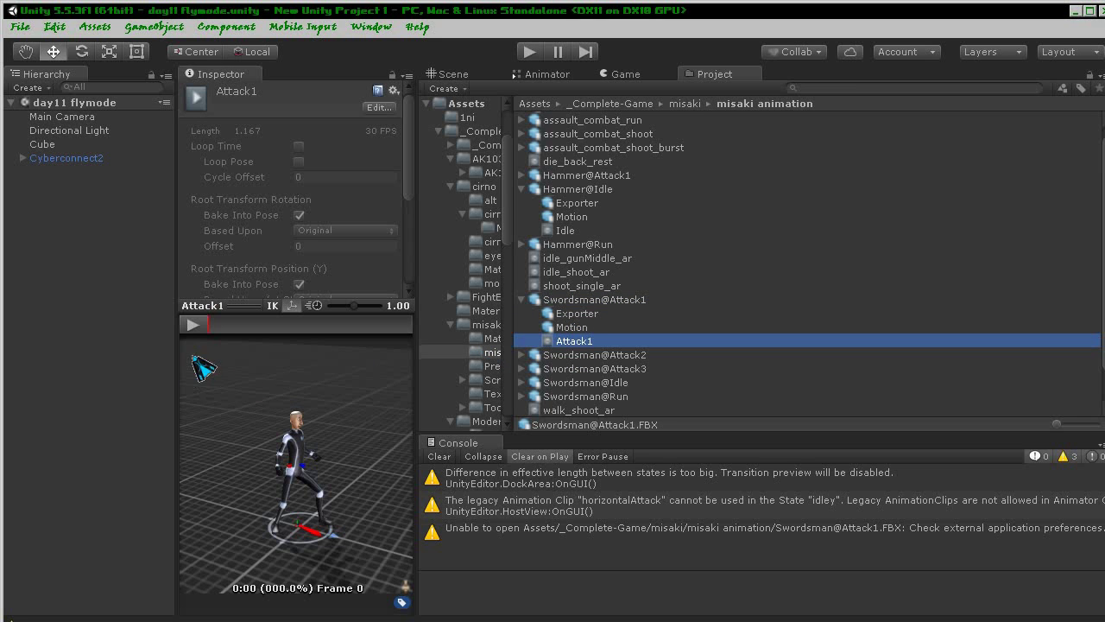
pyautogui.click(202, 328)
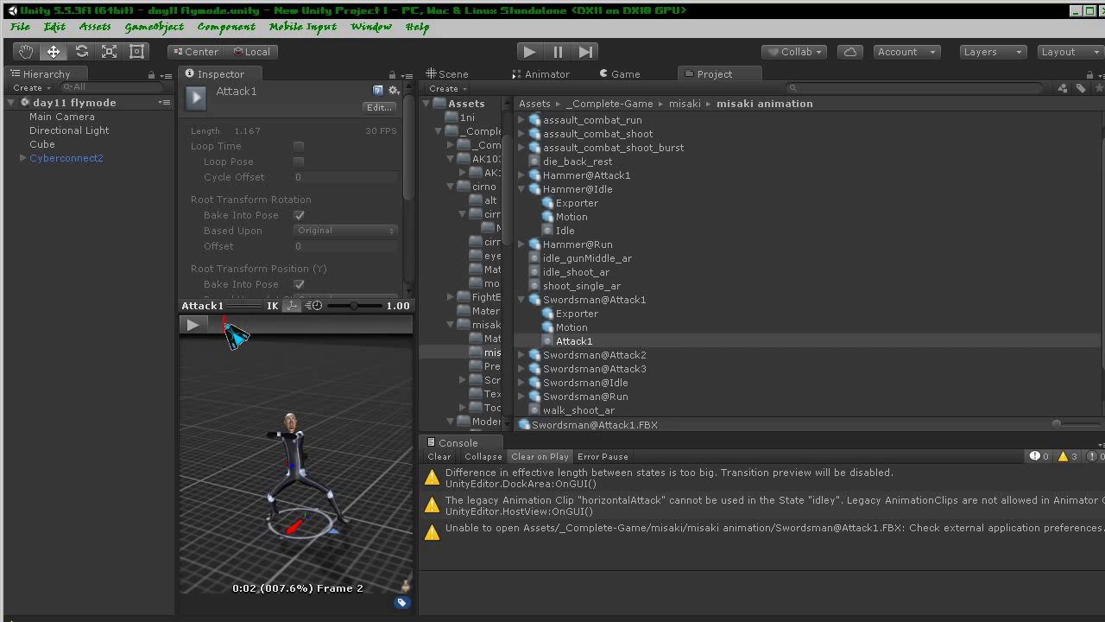
pyautogui.moveTo(283, 329); pyautogui.dragTo(361, 336)
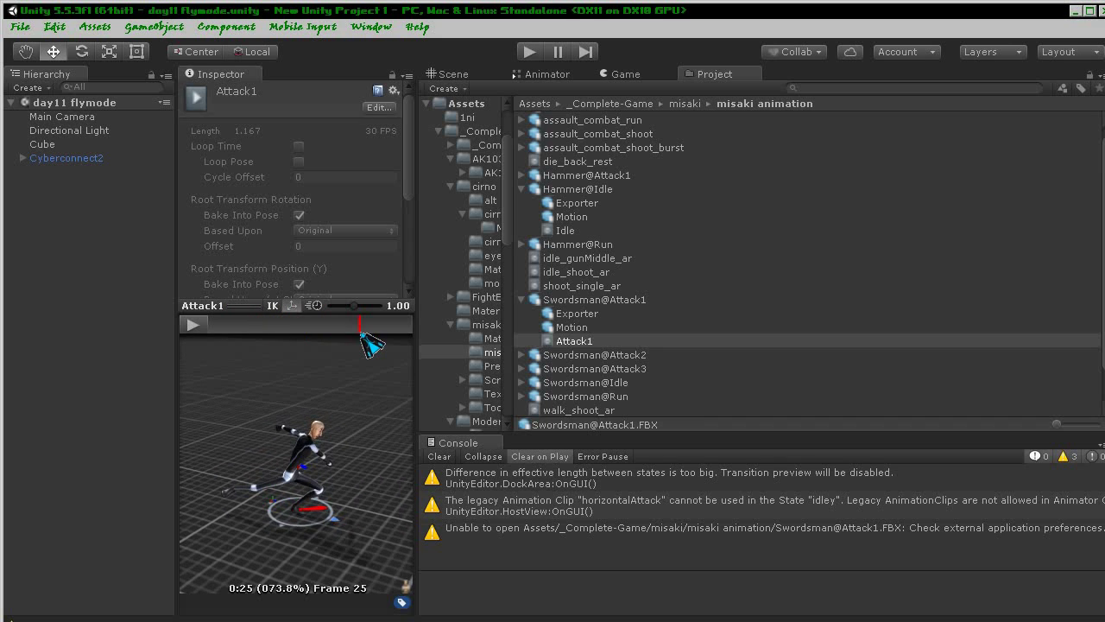
pyautogui.click(239, 329)
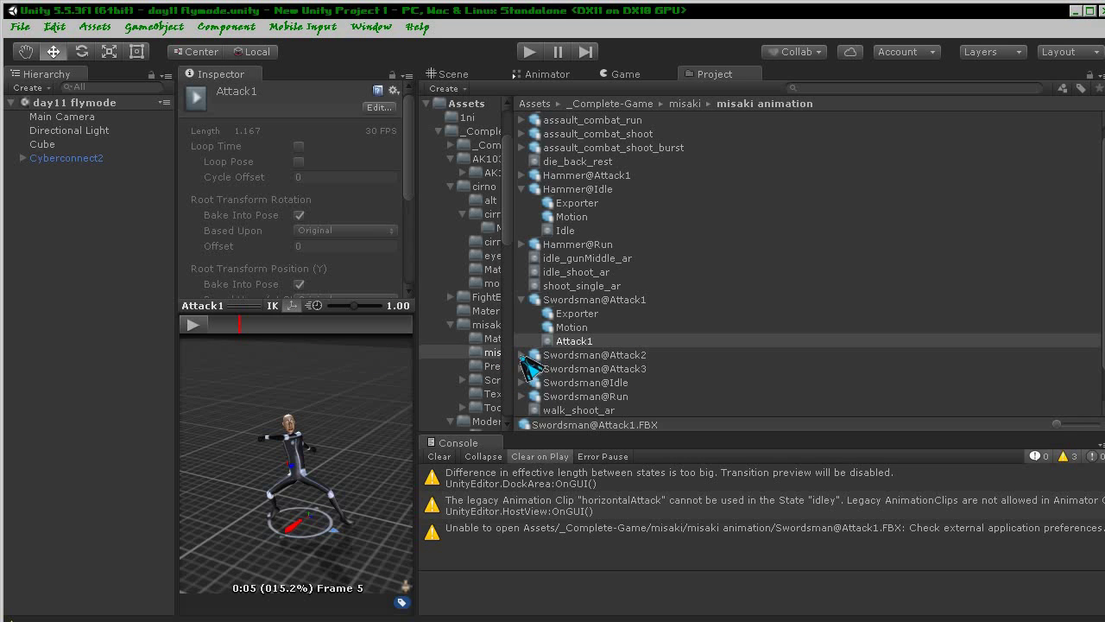
pyautogui.click(522, 355)
pyautogui.click(589, 396)
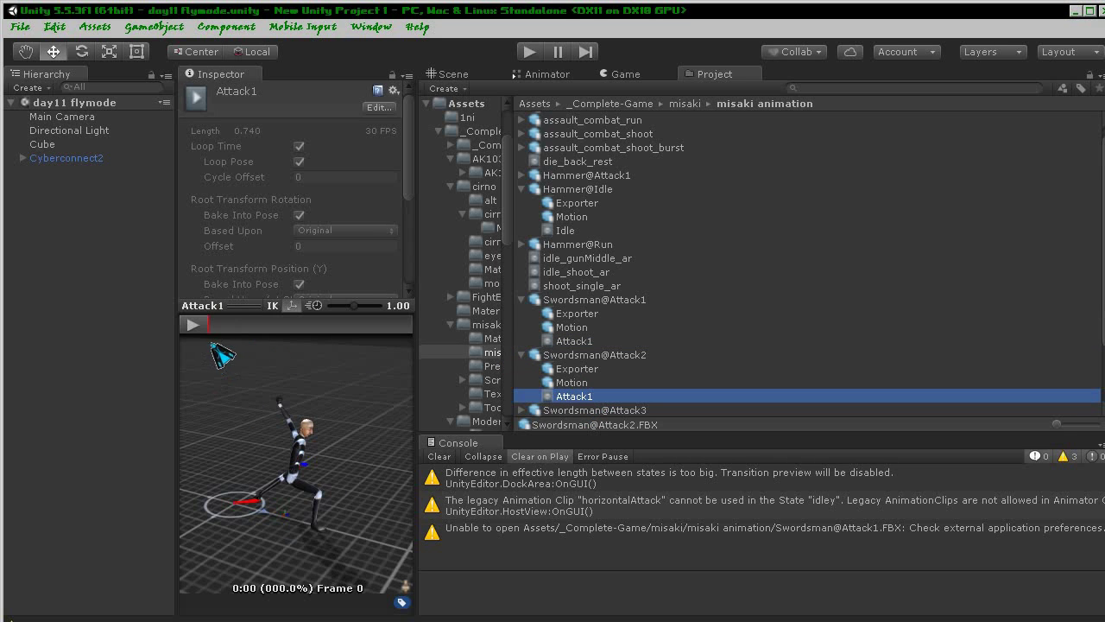
# - Scrub the Swordsman@Attack2 preview between frames 8 and 5, orbiting around the character
pyautogui.click(203, 329)
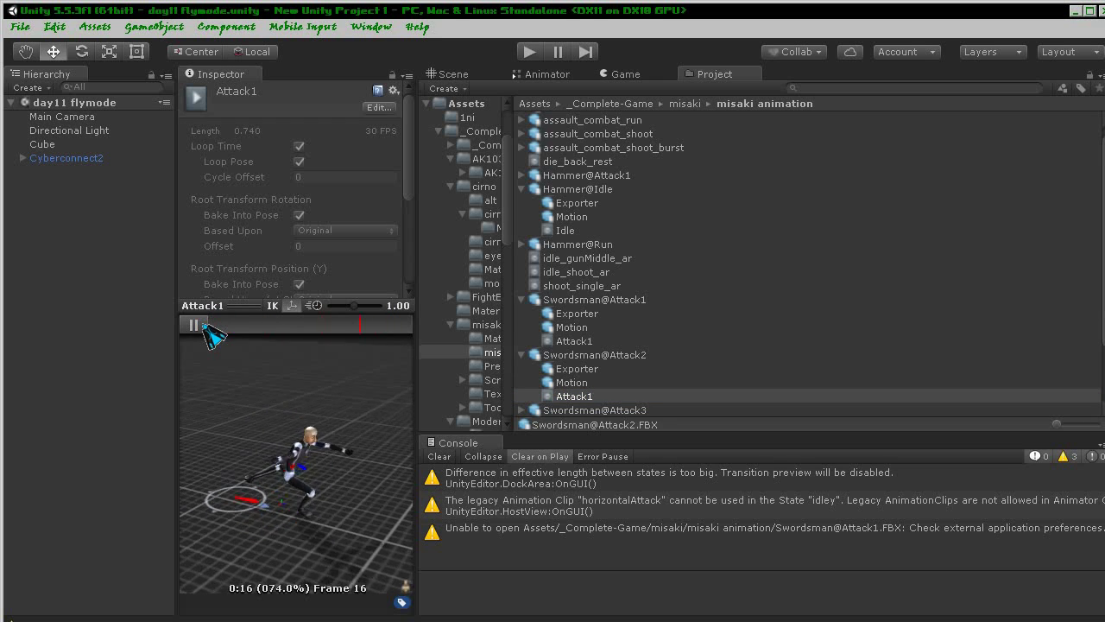
pyautogui.click(204, 328)
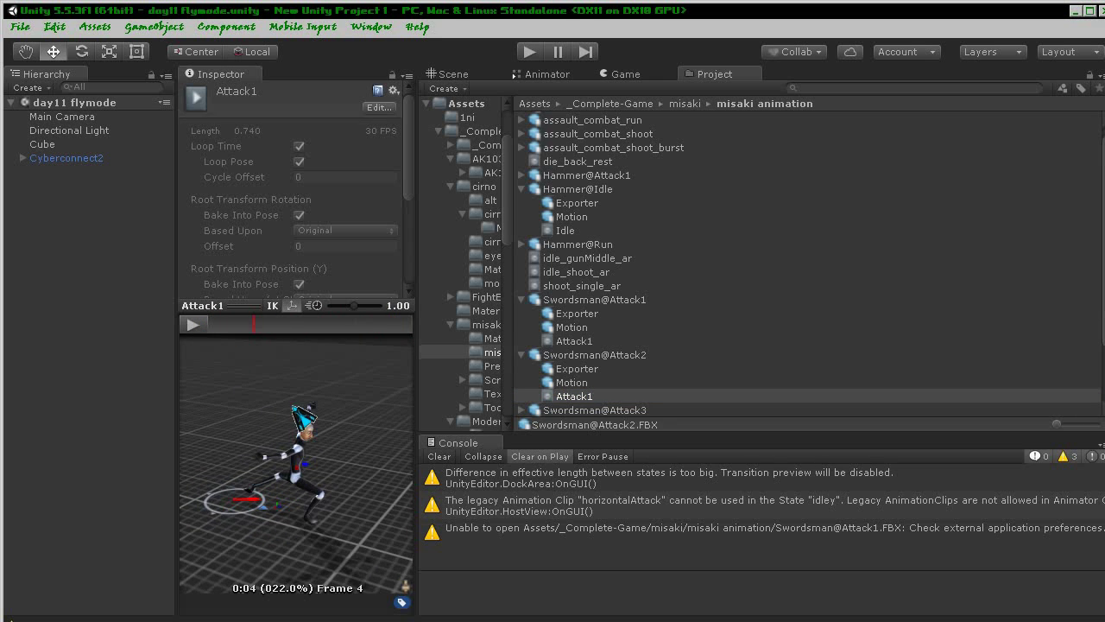
pyautogui.moveTo(245, 325)
pyautogui.mouseDown()
pyautogui.moveTo(285, 325)
pyautogui.moveTo(295, 348)
pyautogui.mouseUp()
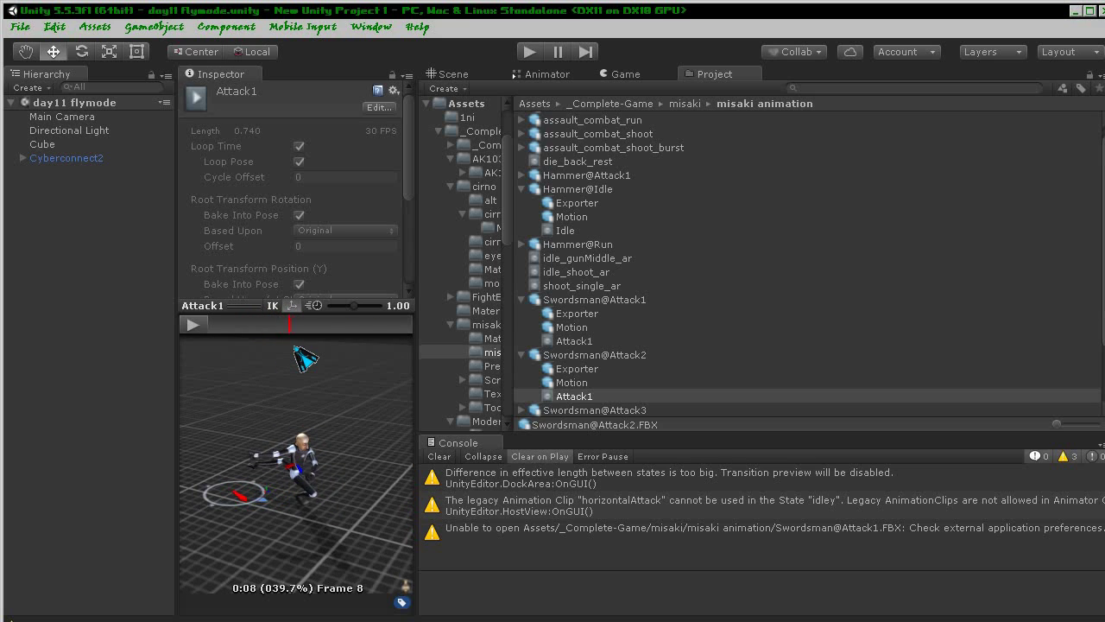
pyautogui.moveTo(294, 502)
pyautogui.mouseDown()
pyautogui.moveTo(331, 482)
pyautogui.moveTo(293, 501)
pyautogui.moveTo(532, 516)
pyautogui.moveTo(309, 473)
pyautogui.mouseUp()
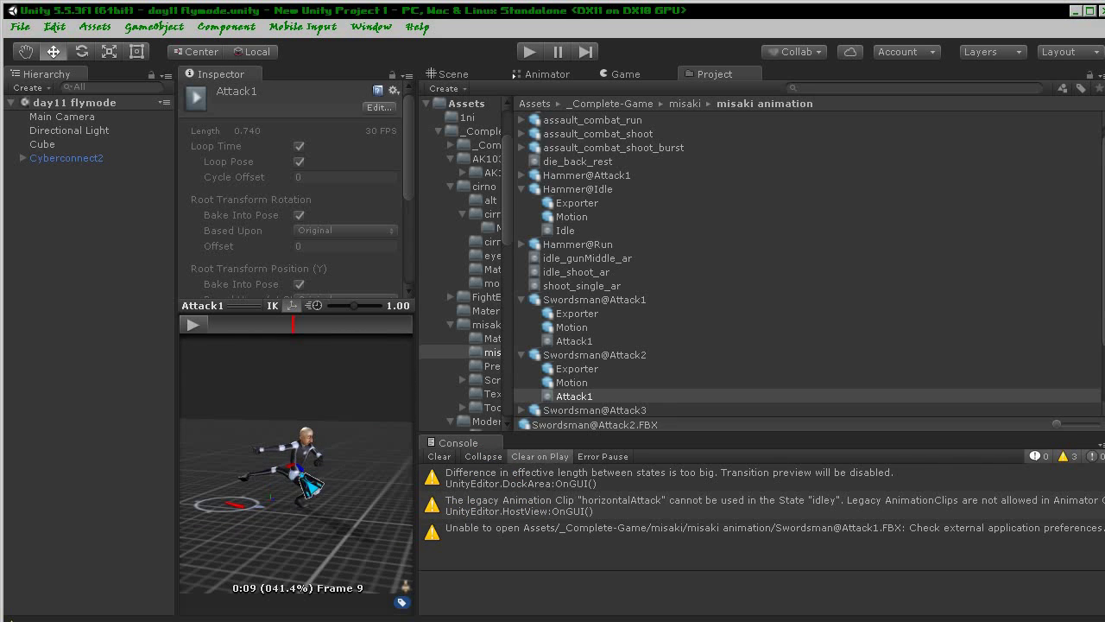
pyautogui.moveTo(244, 325); pyautogui.dragTo(312, 345)
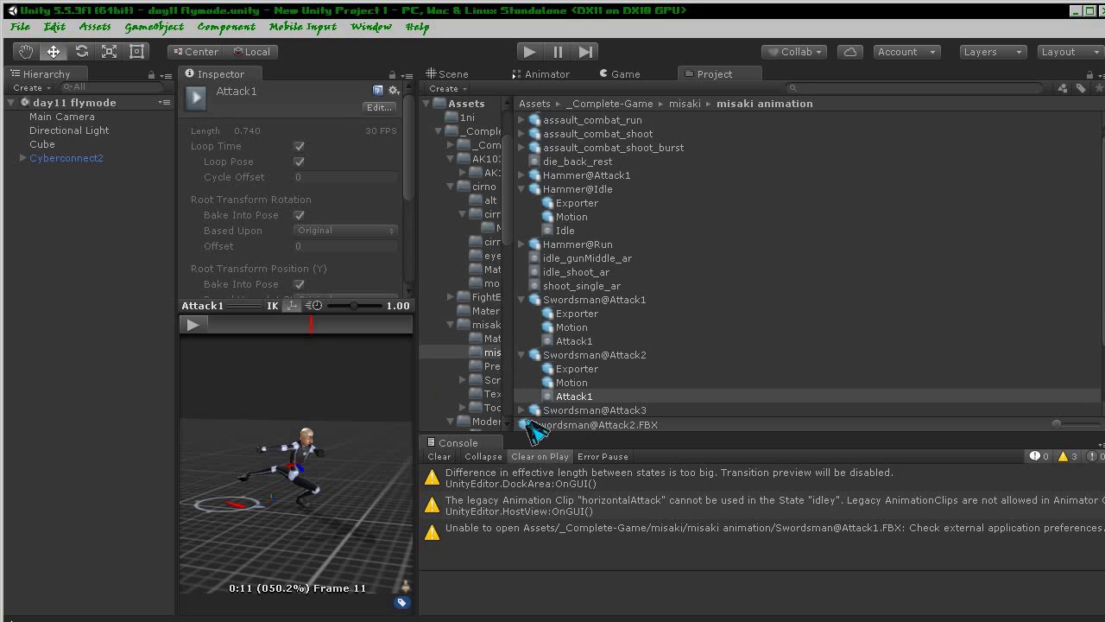
# - Play previews of the Swordsman@Attack3 Attack3 clip and the Swordsman@Idle Idle clip
pyautogui.scroll(-3, 543, 358)
pyautogui.click(522, 328)
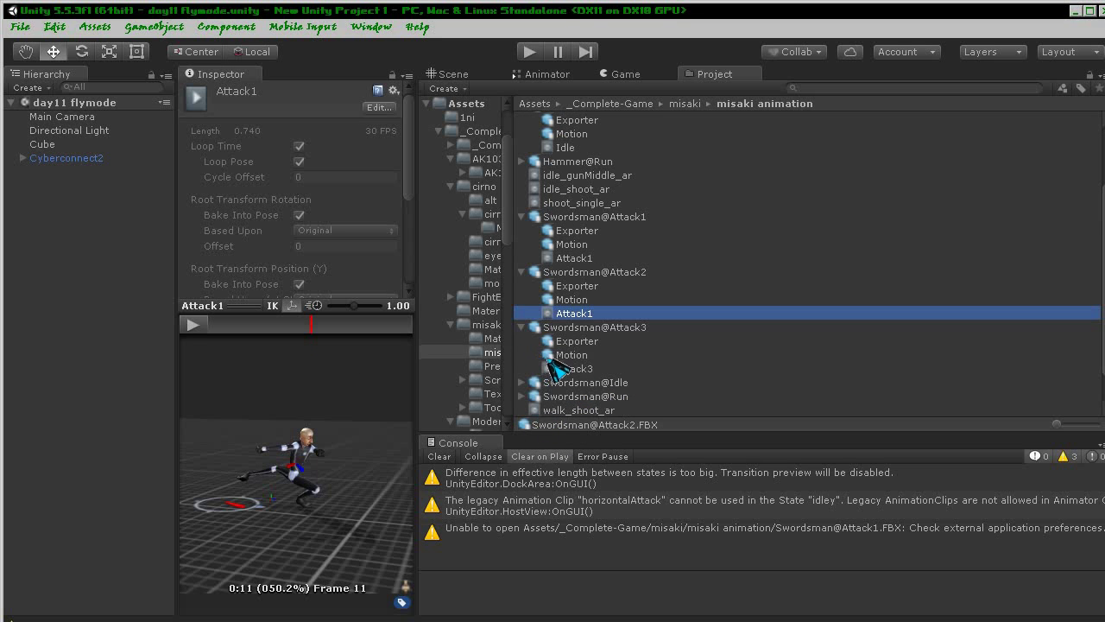
pyautogui.click(573, 369)
pyautogui.click(192, 325)
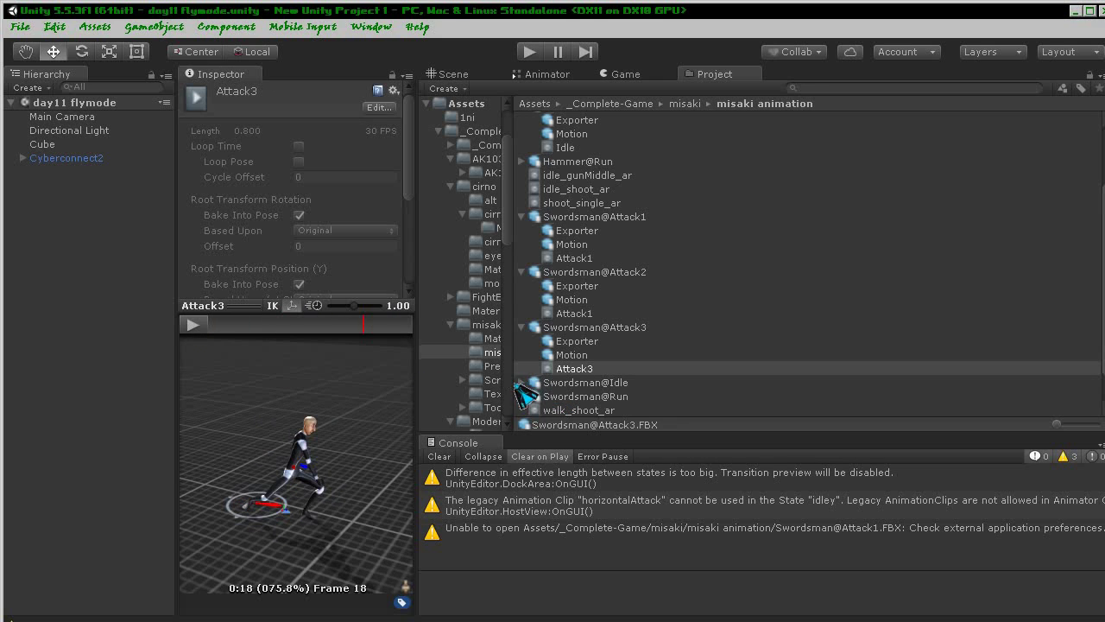
pyautogui.click(523, 384)
pyautogui.scroll(-2, 570, 415)
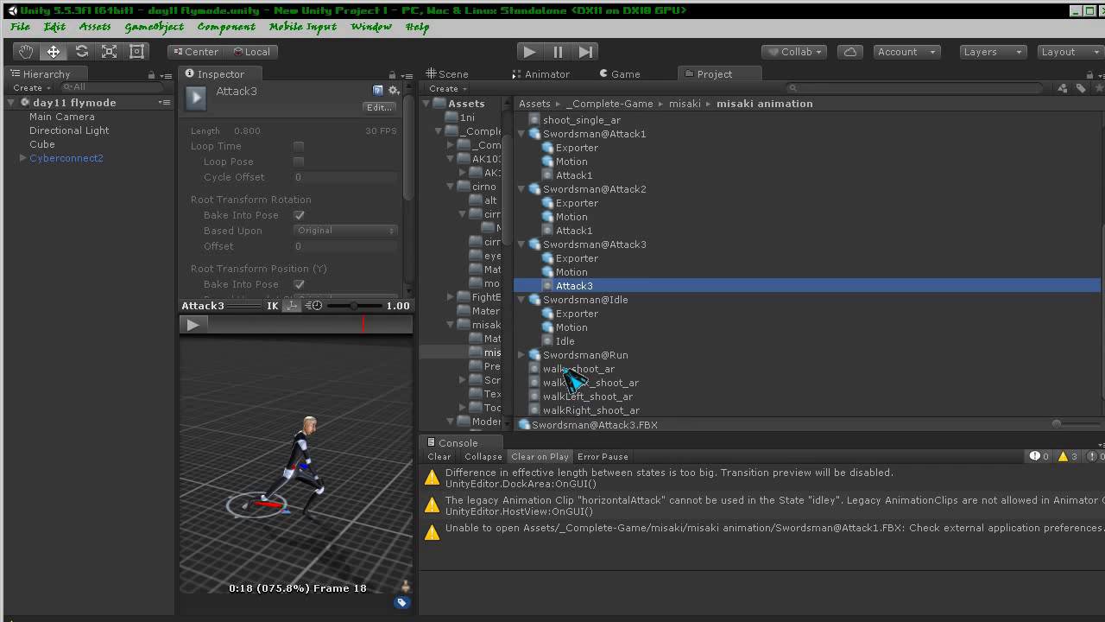
pyautogui.click(559, 340)
pyautogui.click(192, 325)
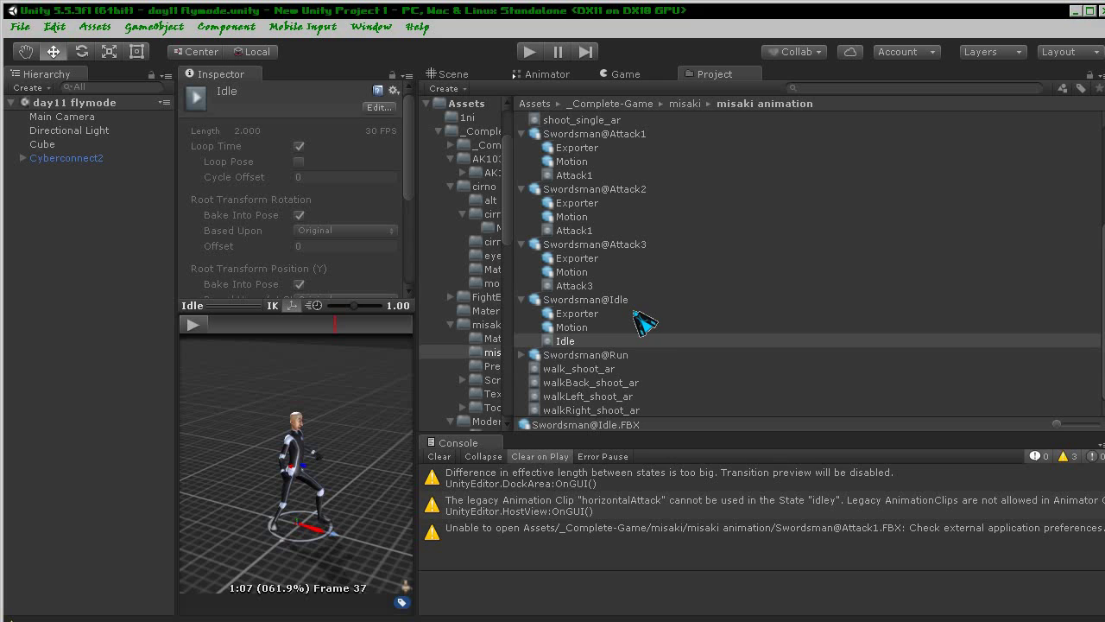
# - Look over the walk, walkBack, walkLeft and walkRight _shoot_ar clips before leaving the Project view
pyautogui.click(570, 368)
pyautogui.click(587, 382)
pyautogui.click(594, 397)
pyautogui.click(596, 410)
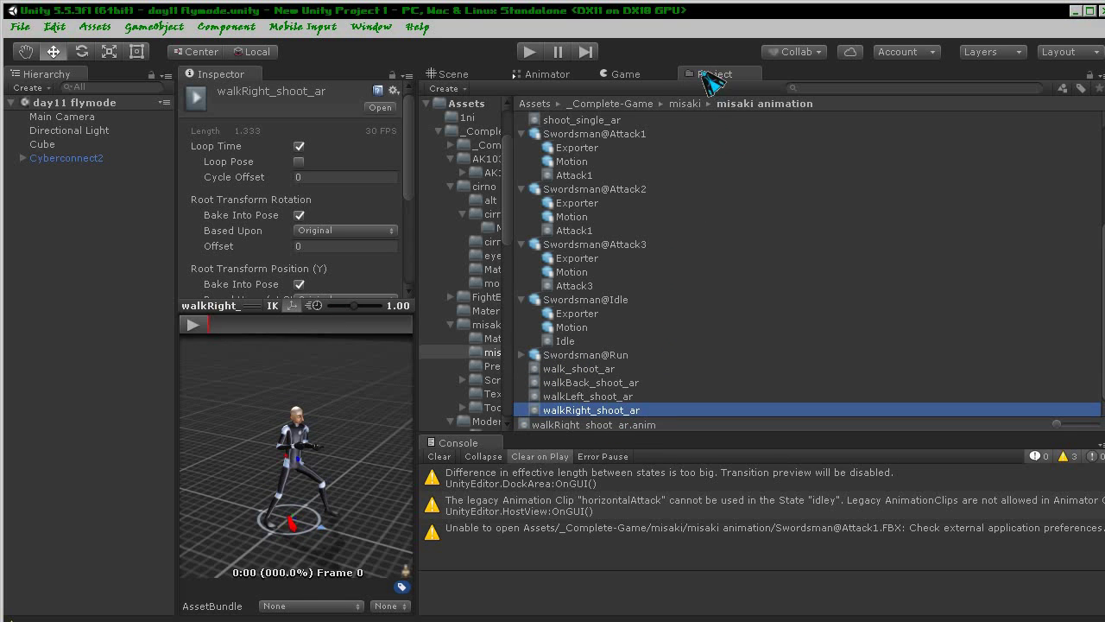
pyautogui.click(633, 74)
# - Select the idley state and browse a widened motion list for idle clips
pyautogui.click(562, 77)
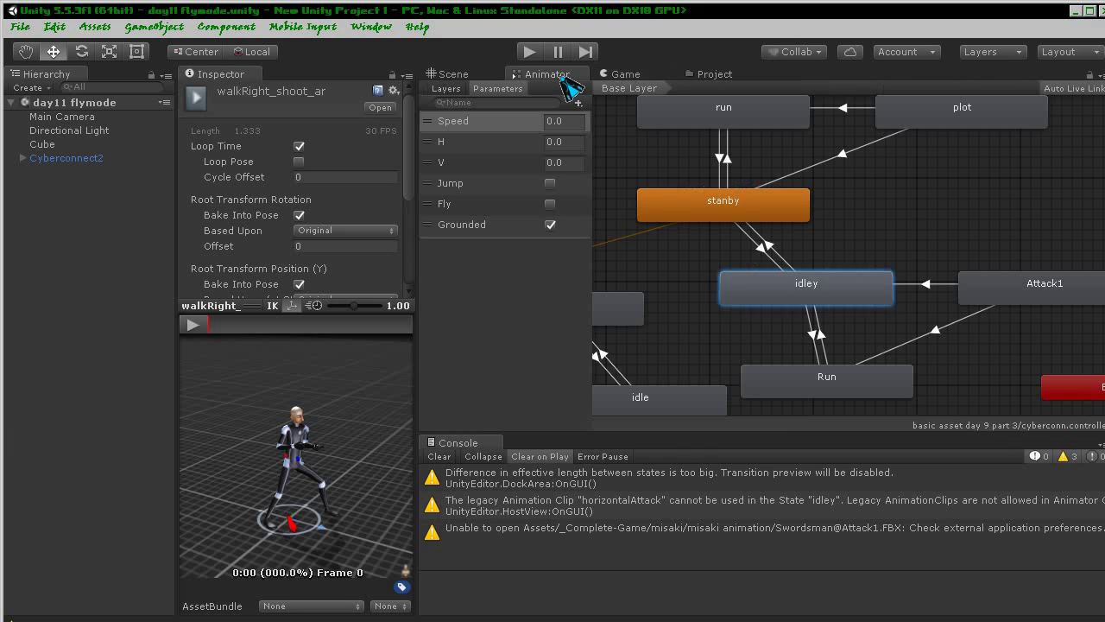
pyautogui.click(792, 294)
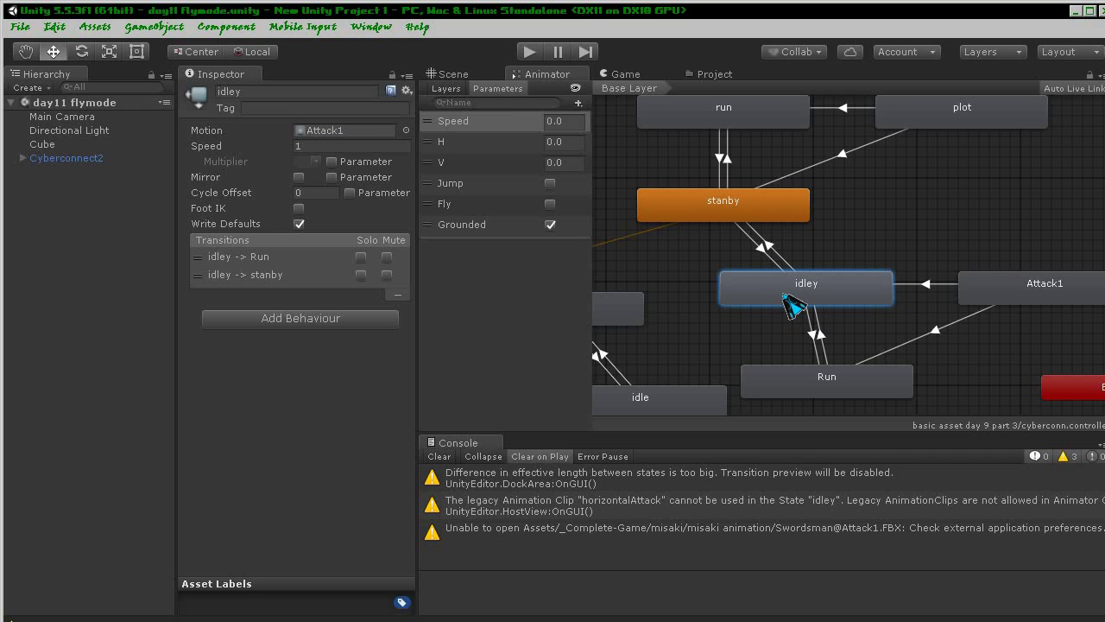
pyautogui.click(406, 130)
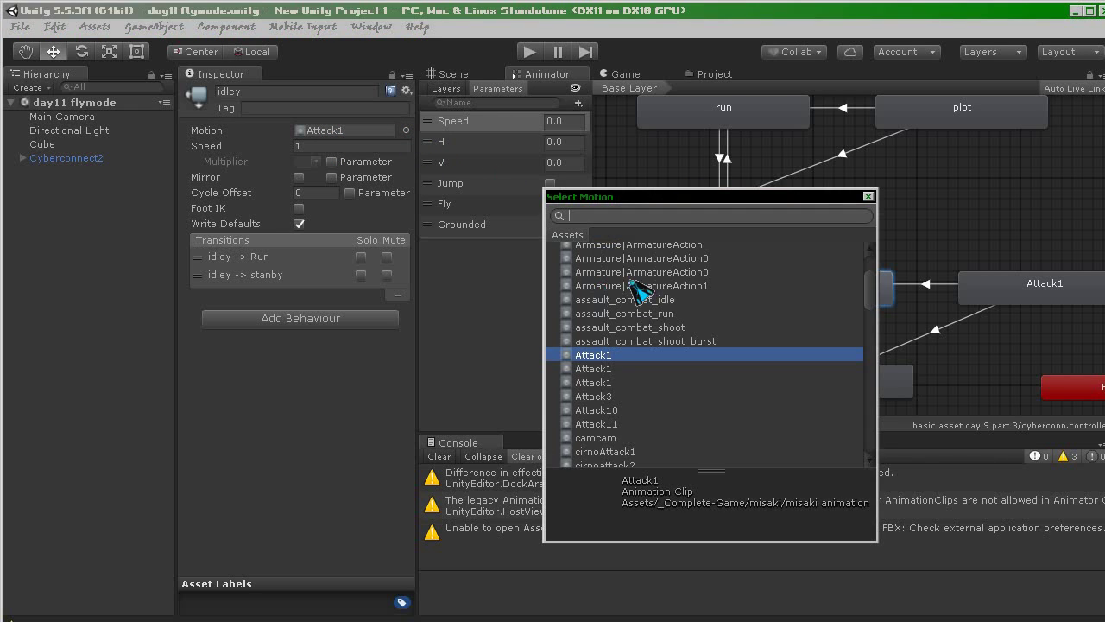
pyautogui.moveTo(545, 380); pyautogui.dragTo(304, 380)
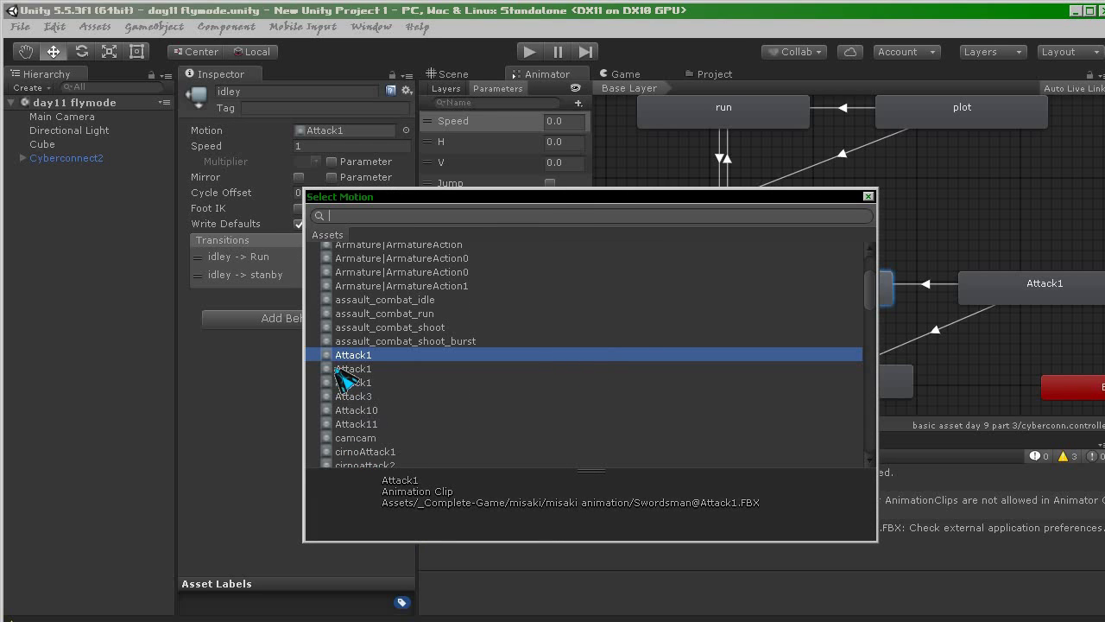
pyautogui.scroll(-5, 387, 399)
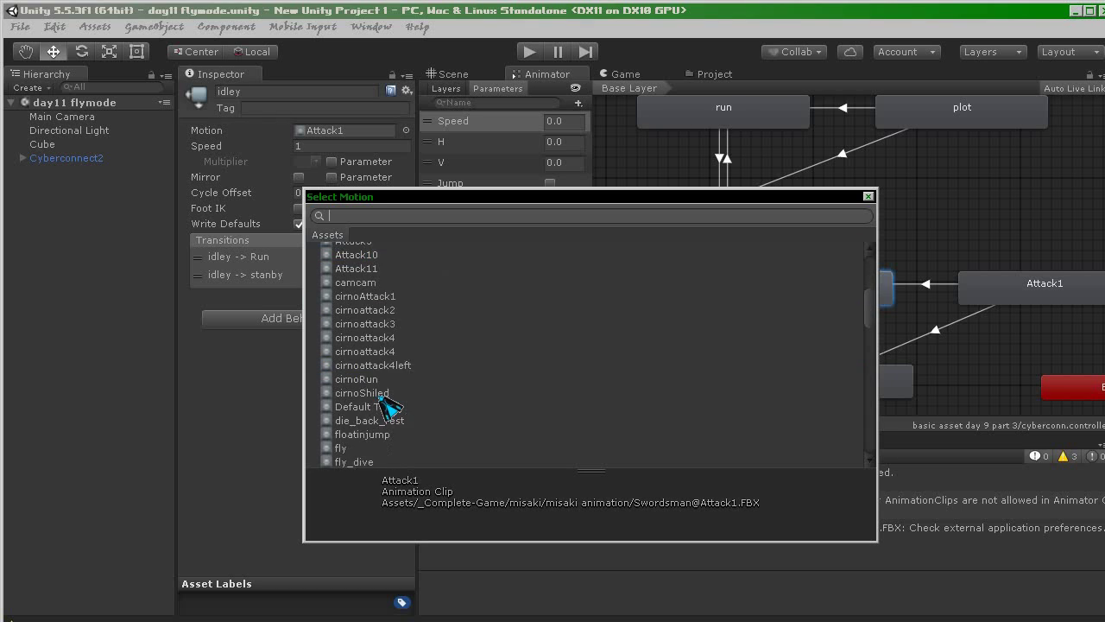
pyautogui.scroll(-3, 405, 414)
pyautogui.scroll(-2, 527, 373)
pyautogui.scroll(-4, 528, 374)
pyautogui.scroll(-2, 531, 375)
pyautogui.scroll(-4, 528, 374)
pyautogui.scroll(-5, 528, 374)
# - Assign the Swordsman@Idle Idle clip, not Hammer@Idle, as idley's motion
pyautogui.click(350, 335)
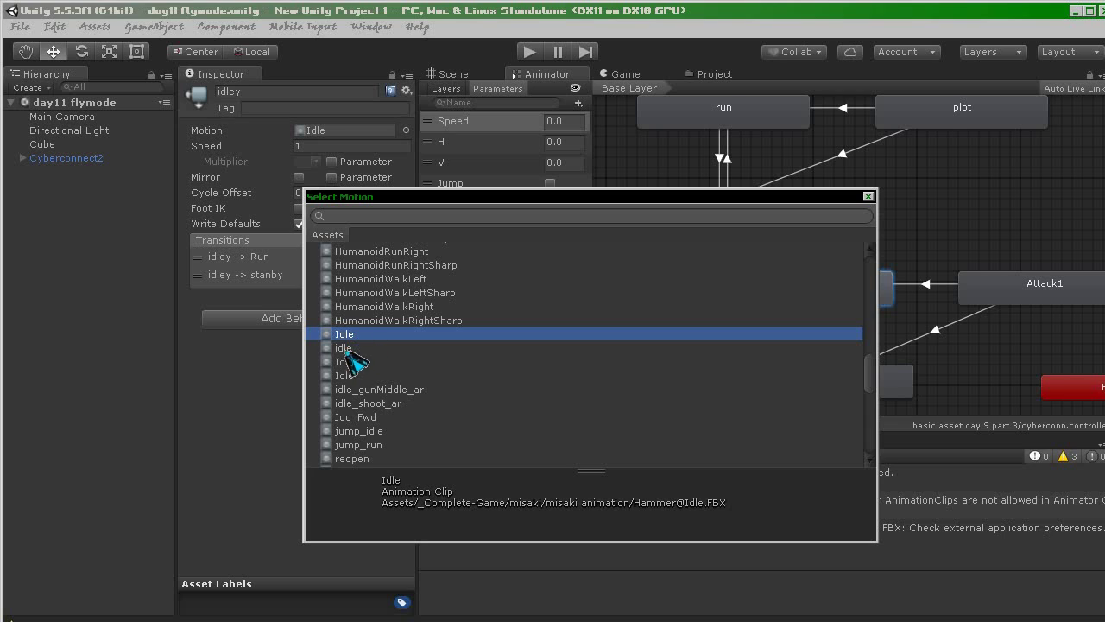
pyautogui.click(345, 361)
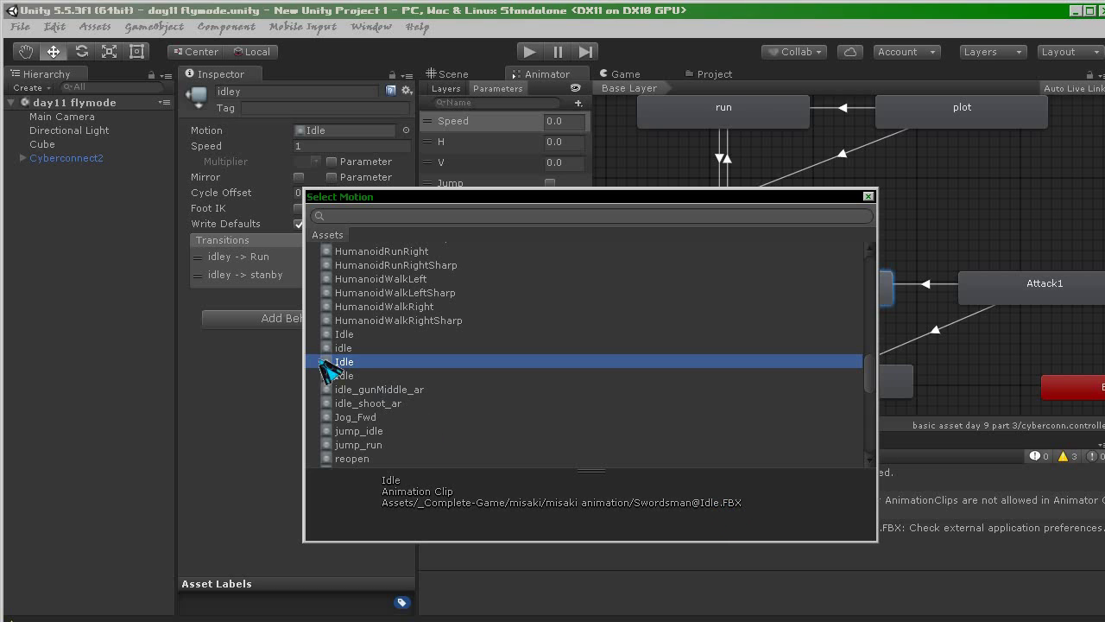
pyautogui.doubleClick(346, 362)
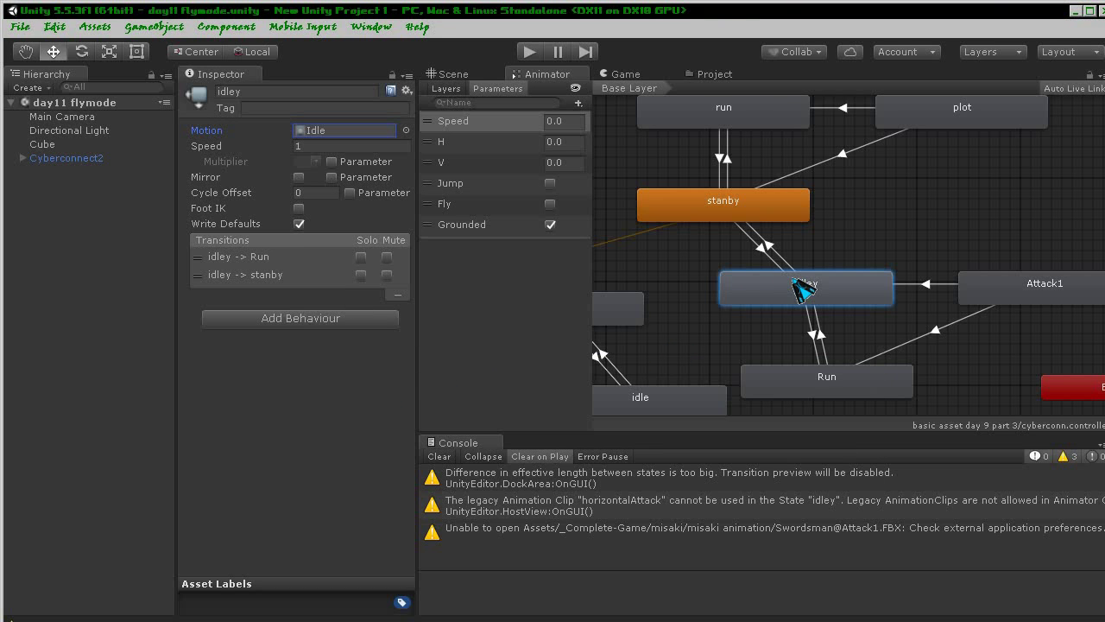
pyautogui.click(763, 369)
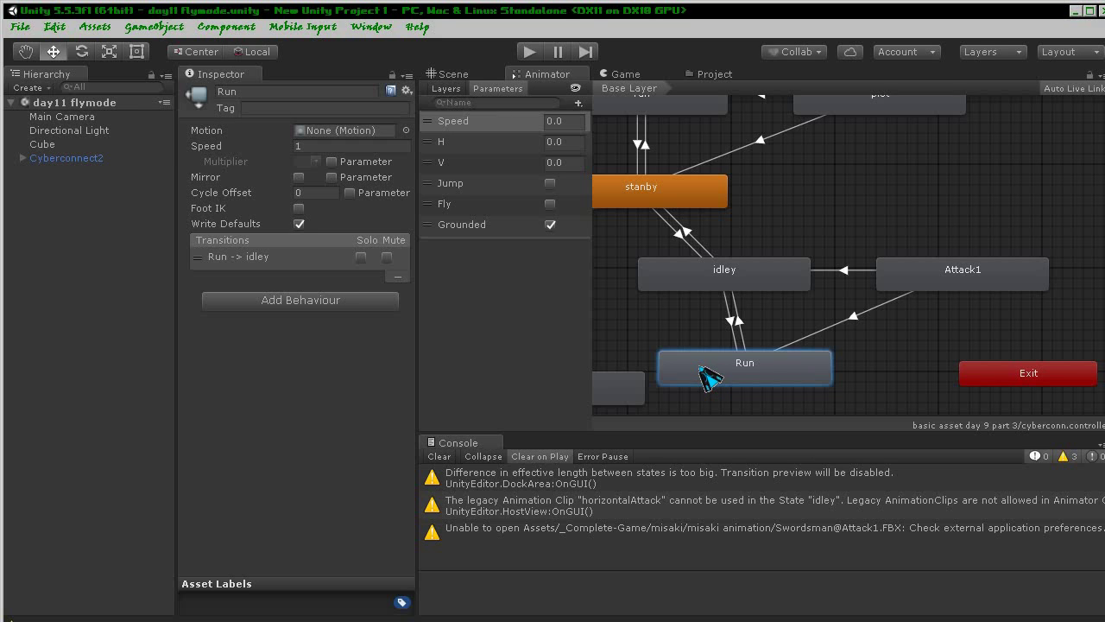
pyautogui.click(406, 130)
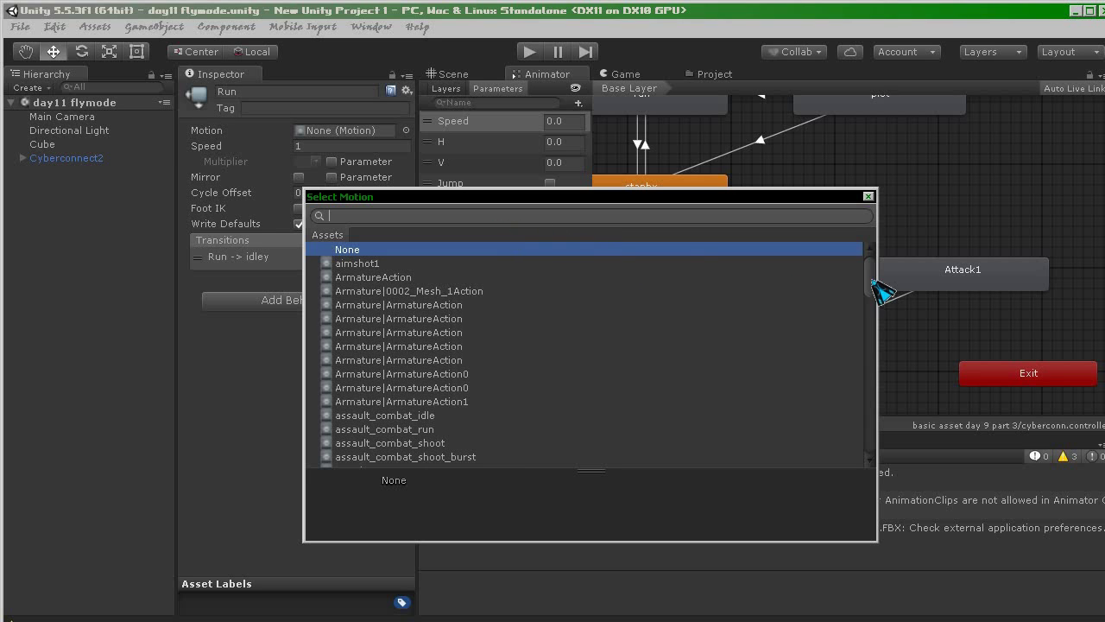
pyautogui.scroll(-2, 874, 311)
pyautogui.scroll(-4, 863, 320)
pyautogui.scroll(-8, 843, 424)
pyautogui.scroll(-8, 821, 389)
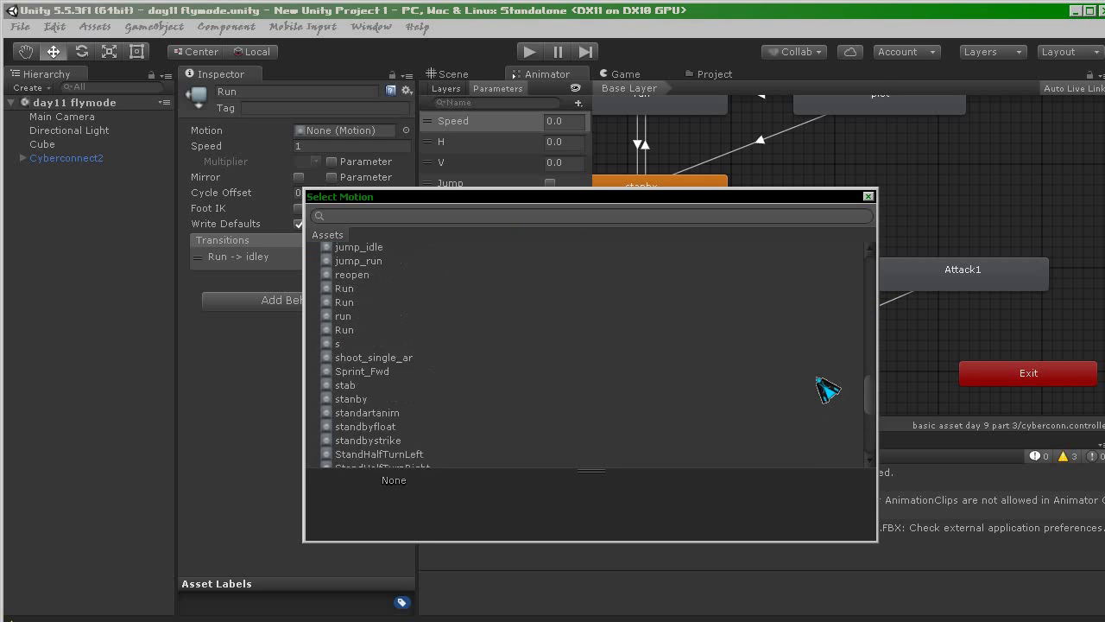
pyautogui.scroll(5, 824, 386)
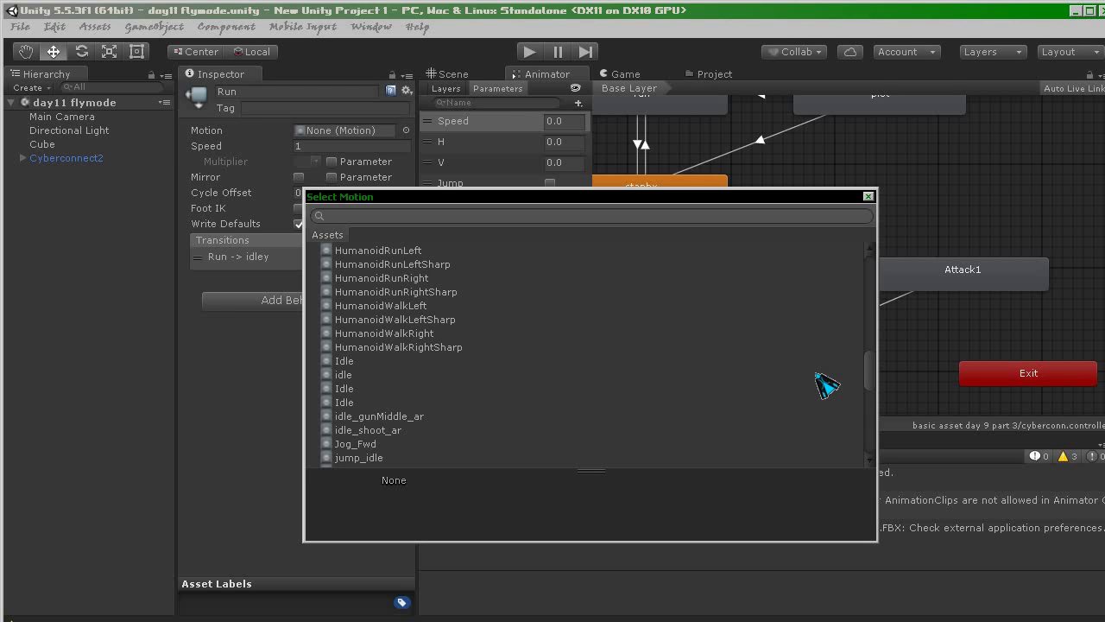
pyautogui.click(341, 403)
pyautogui.scroll(-3, 419, 419)
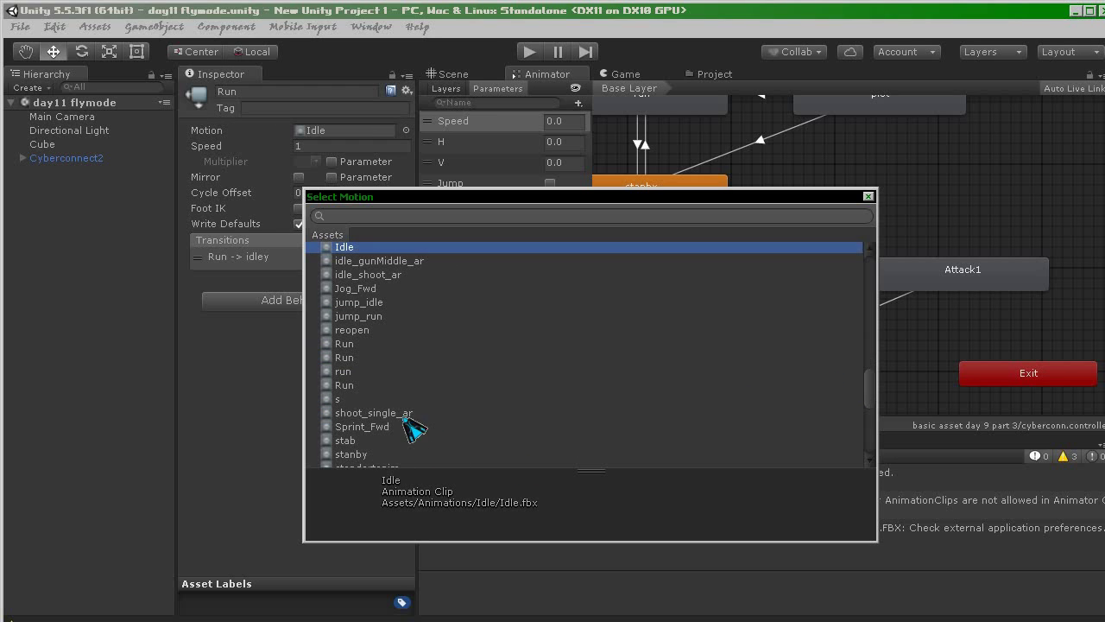
pyautogui.click(345, 385)
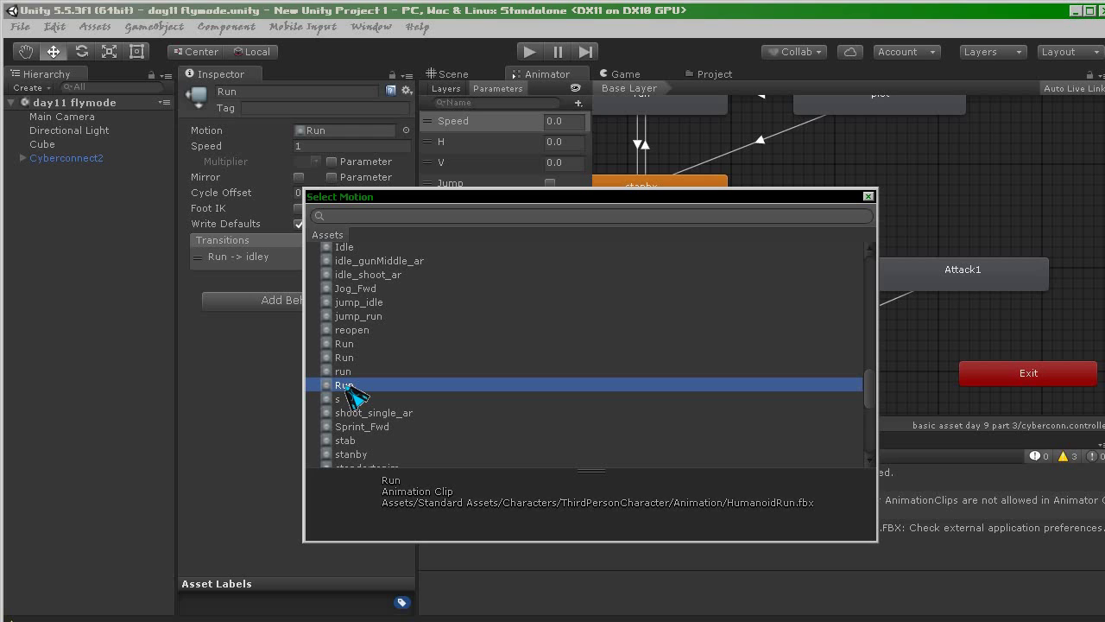
pyautogui.click(348, 373)
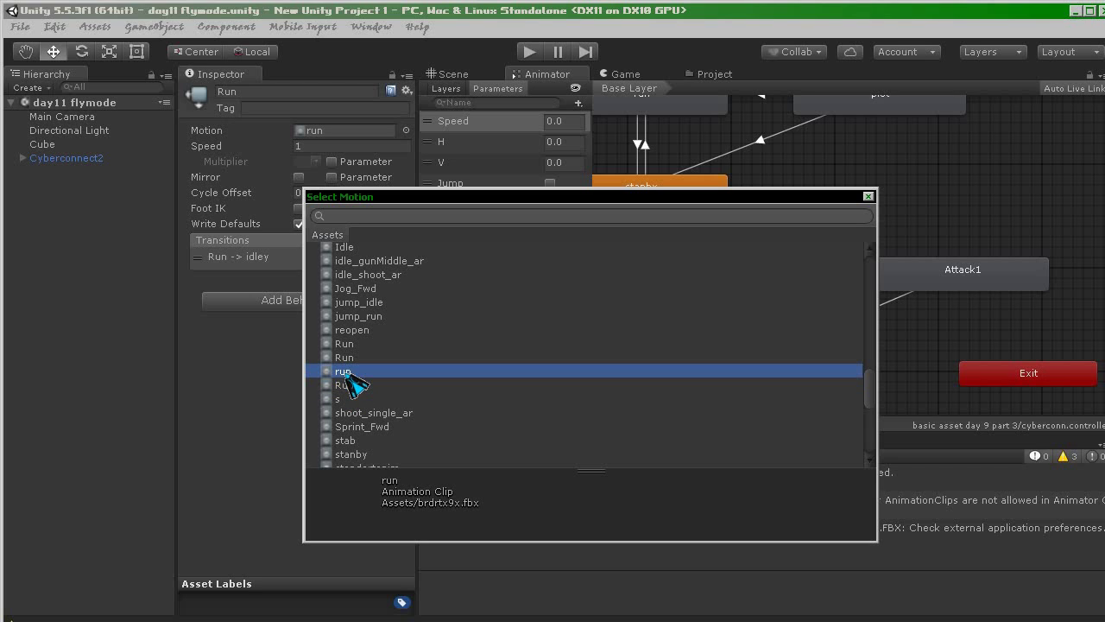
pyautogui.click(347, 362)
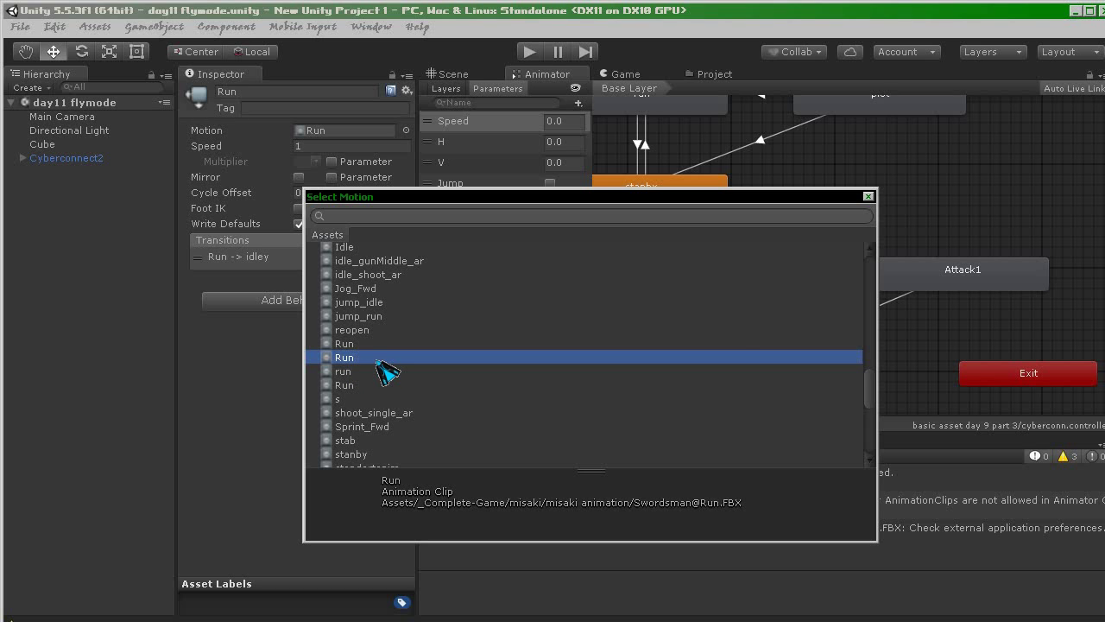
pyautogui.press('Return')
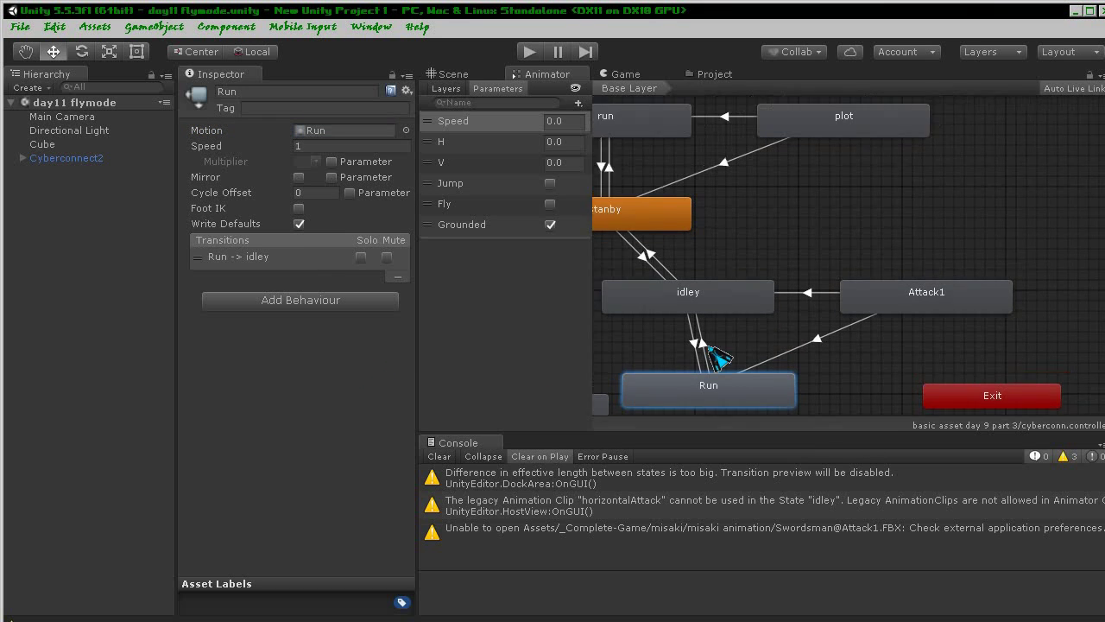
pyautogui.click(885, 333)
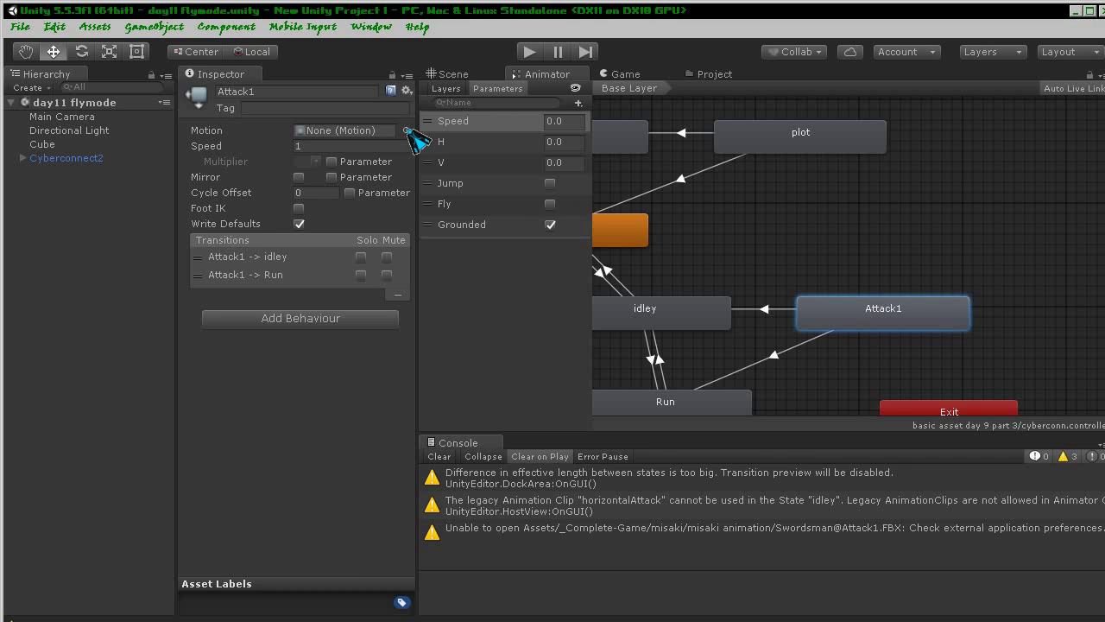
# - Leave Attack1's motion unchanged and browse the walk shoot, Idle and Attack3 clips
pyautogui.click(408, 132)
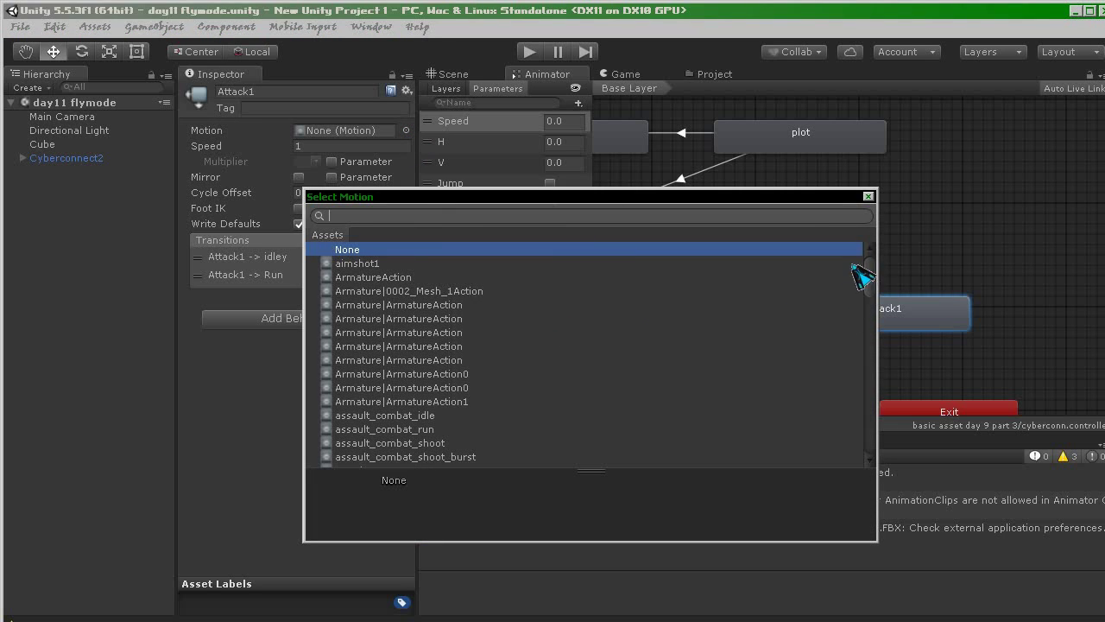
pyautogui.click(869, 202)
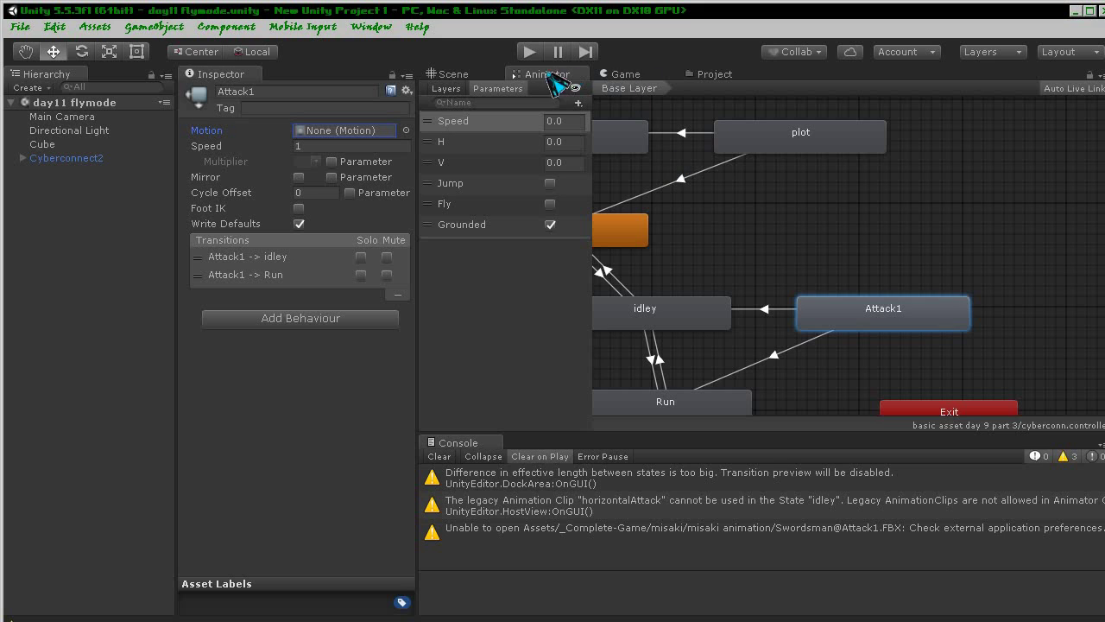
pyautogui.click(721, 75)
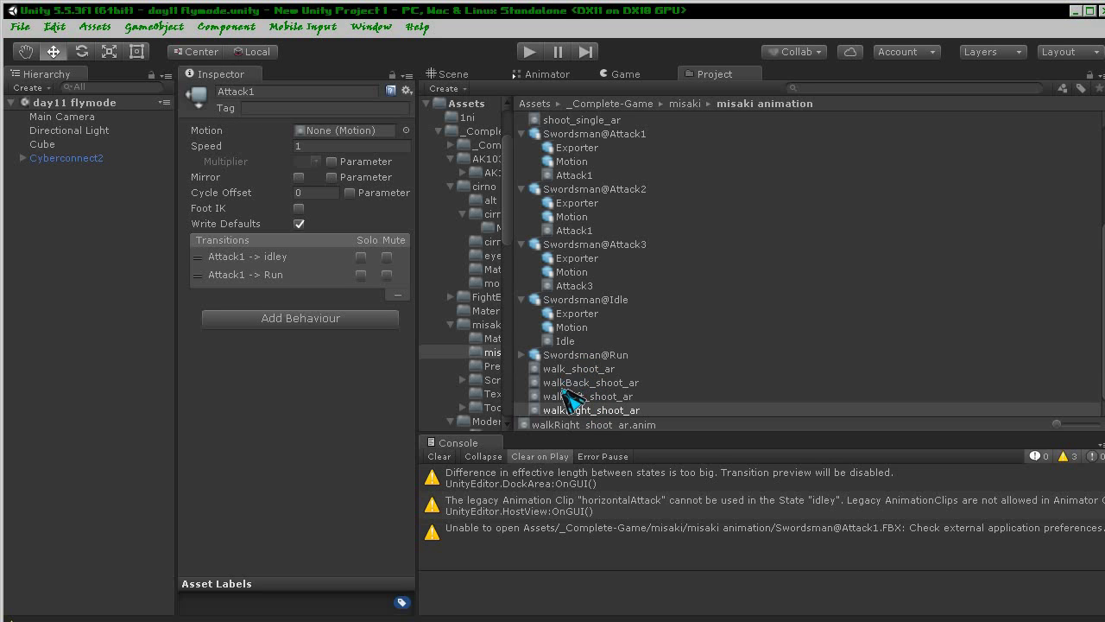
pyautogui.click(595, 382)
pyautogui.click(580, 370)
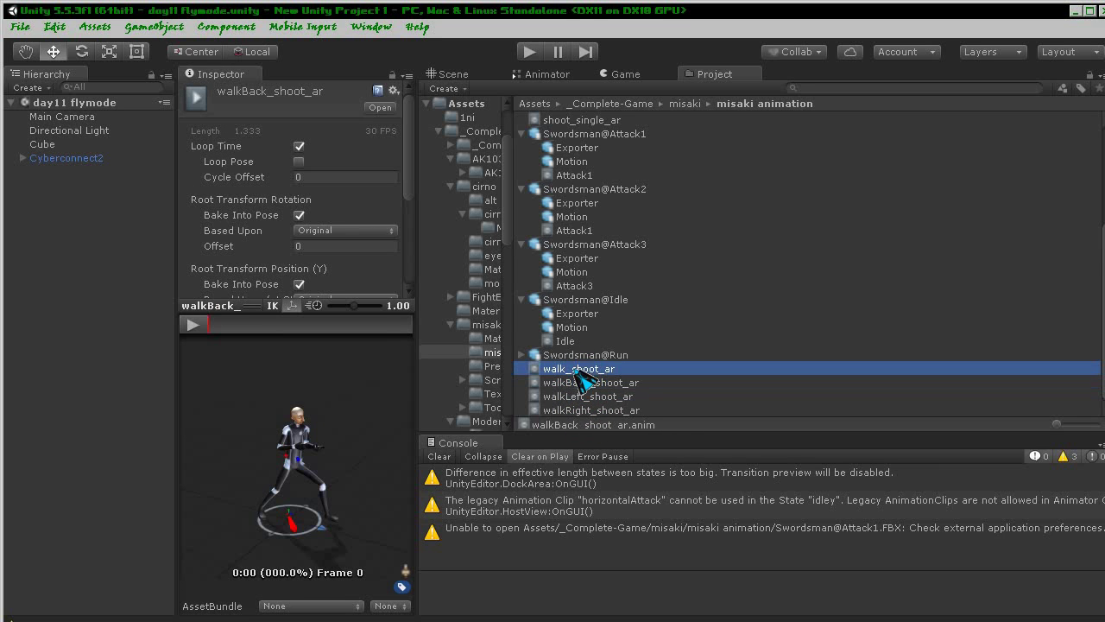
pyautogui.click(583, 385)
pyautogui.click(586, 398)
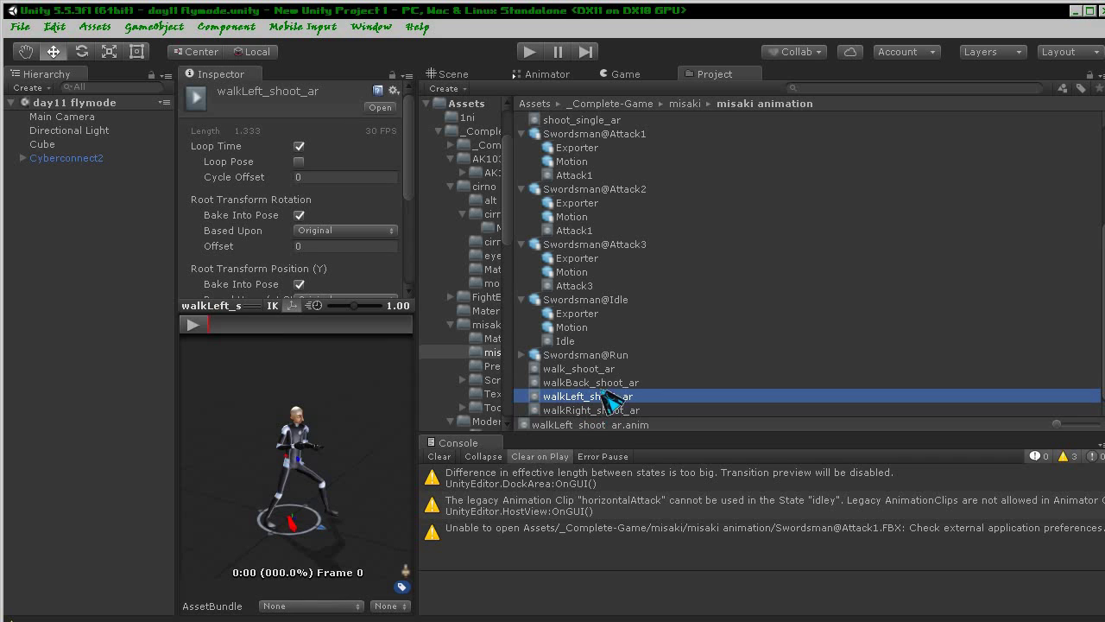
pyautogui.click(570, 340)
pyautogui.click(574, 313)
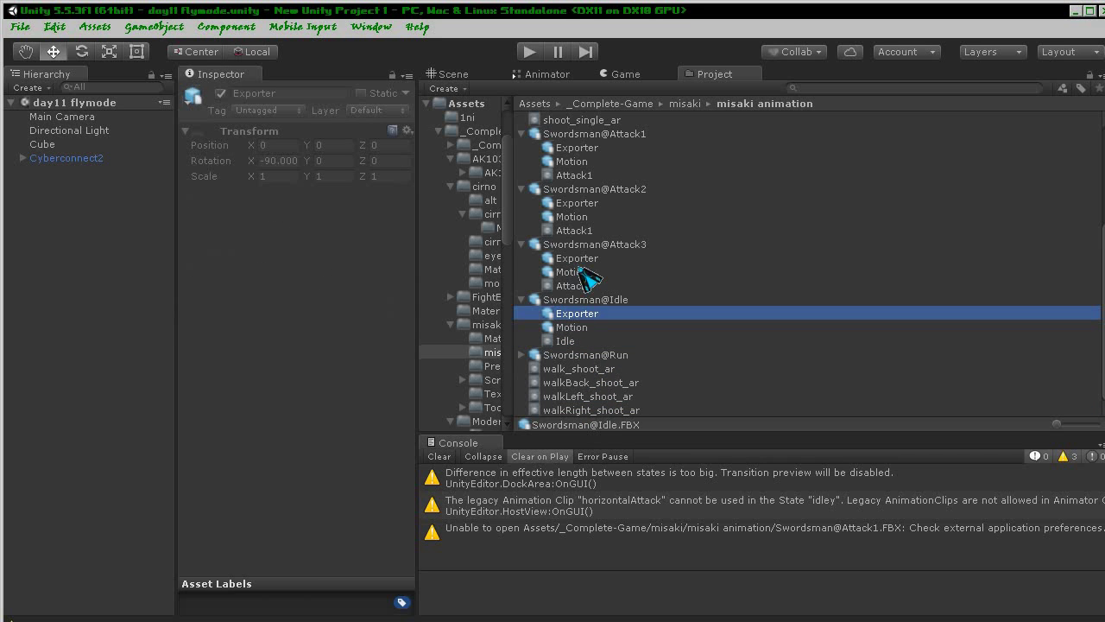
pyautogui.click(579, 286)
pyautogui.click(192, 324)
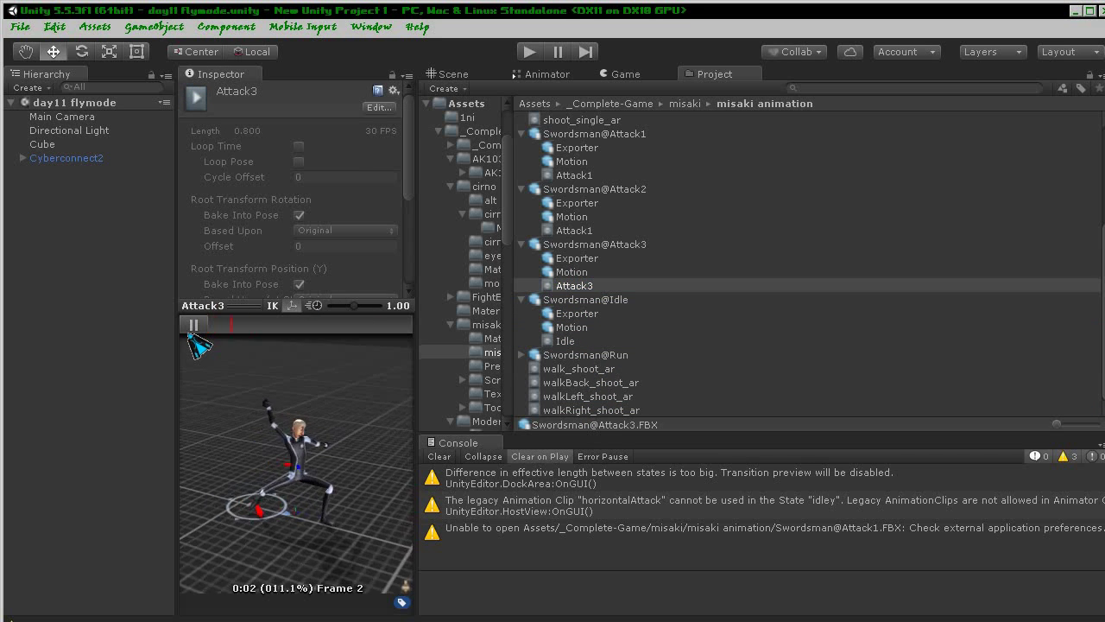
# - Compare the two Attack1 clips, scrubbing Swordsman@Attack1's version through frames 12 and 16
pyautogui.click(572, 230)
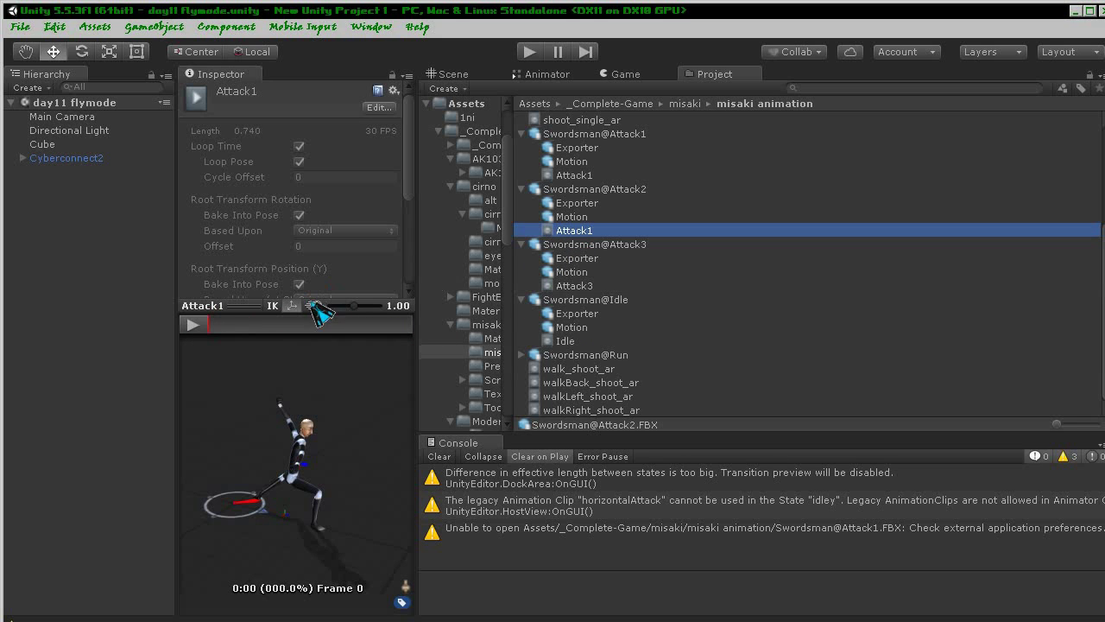
pyautogui.click(198, 327)
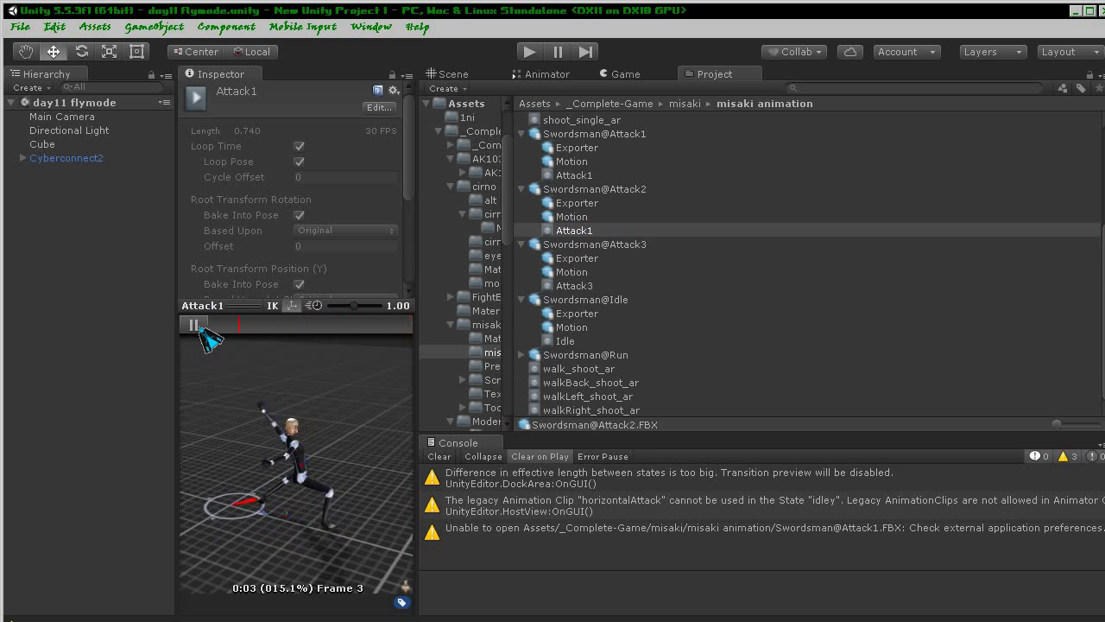
pyautogui.click(193, 325)
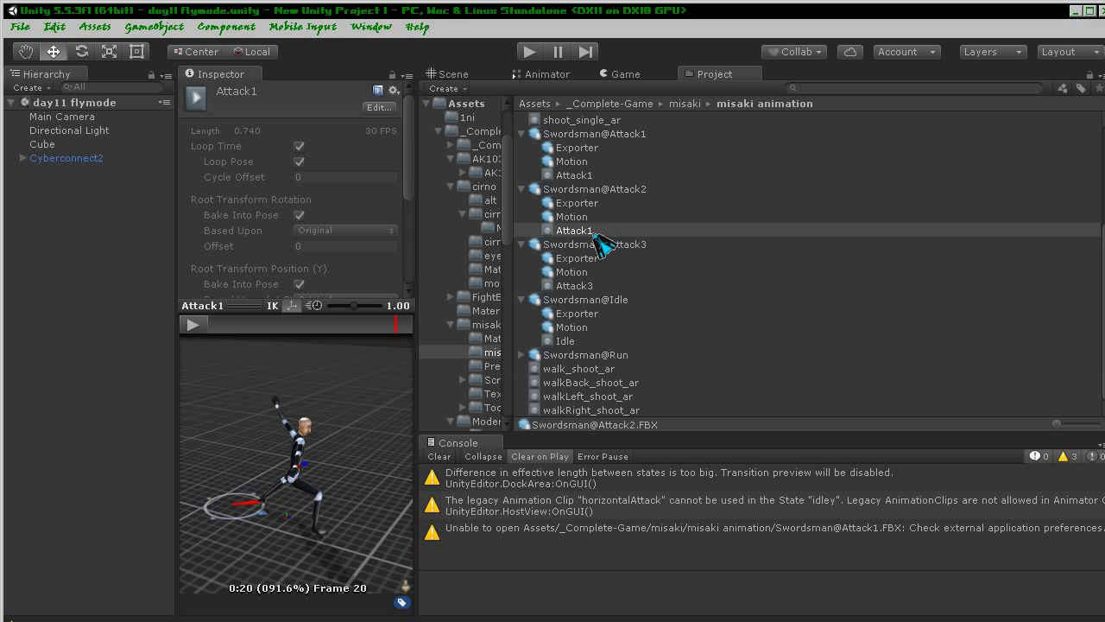
pyautogui.click(571, 175)
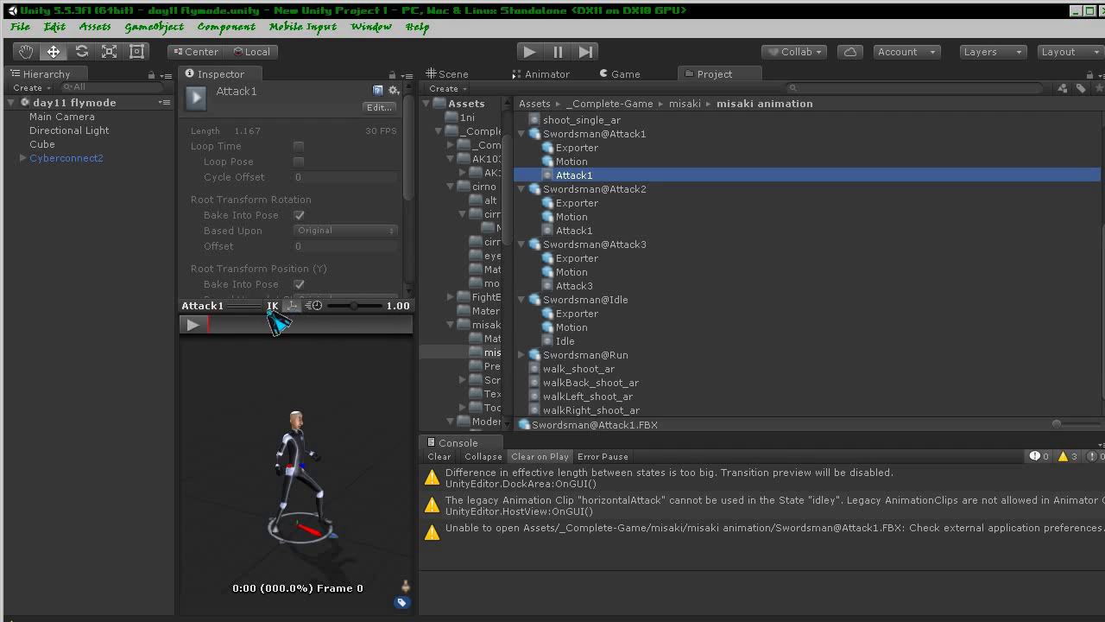
pyautogui.click(195, 326)
pyautogui.click(194, 325)
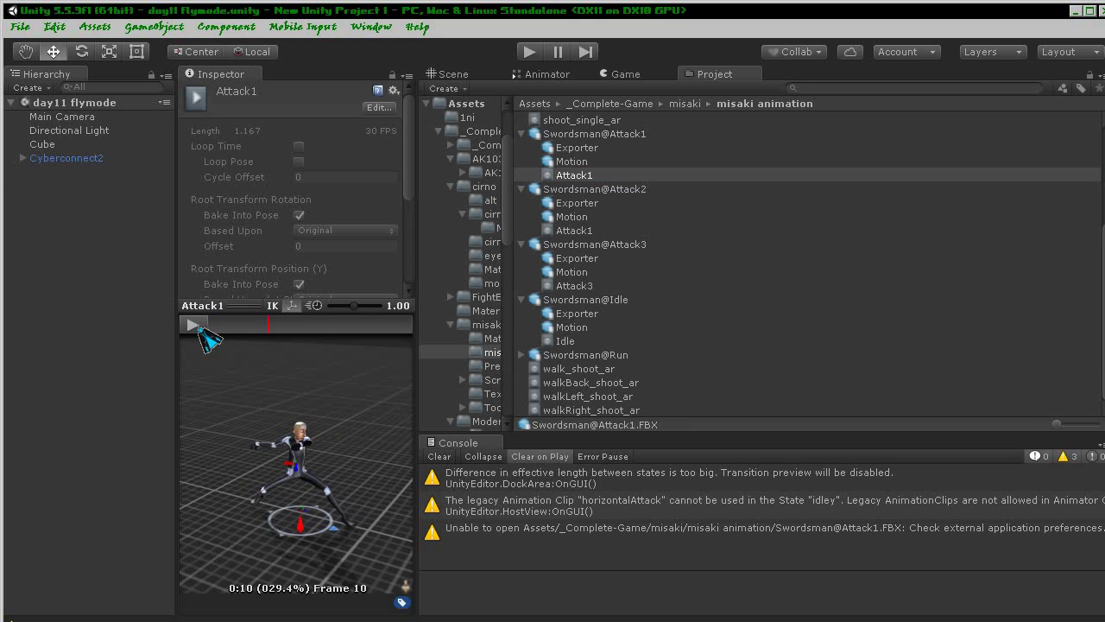
pyautogui.moveTo(250, 326)
pyautogui.mouseDown()
pyautogui.moveTo(292, 331)
pyautogui.moveTo(251, 326)
pyautogui.mouseUp()
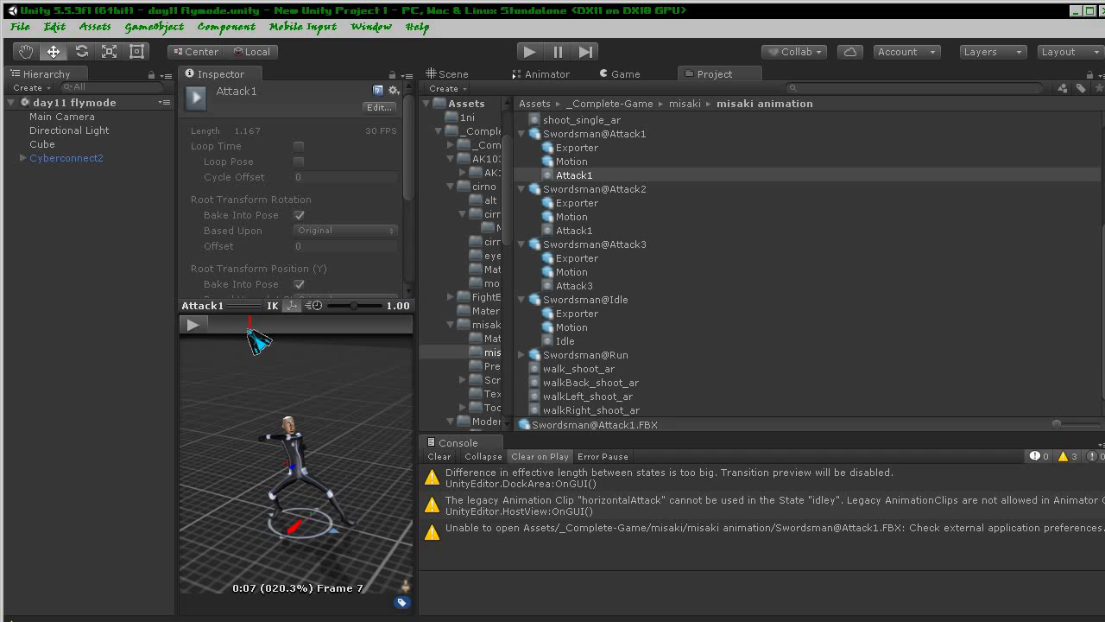
pyautogui.moveTo(249, 327); pyautogui.dragTo(192, 329)
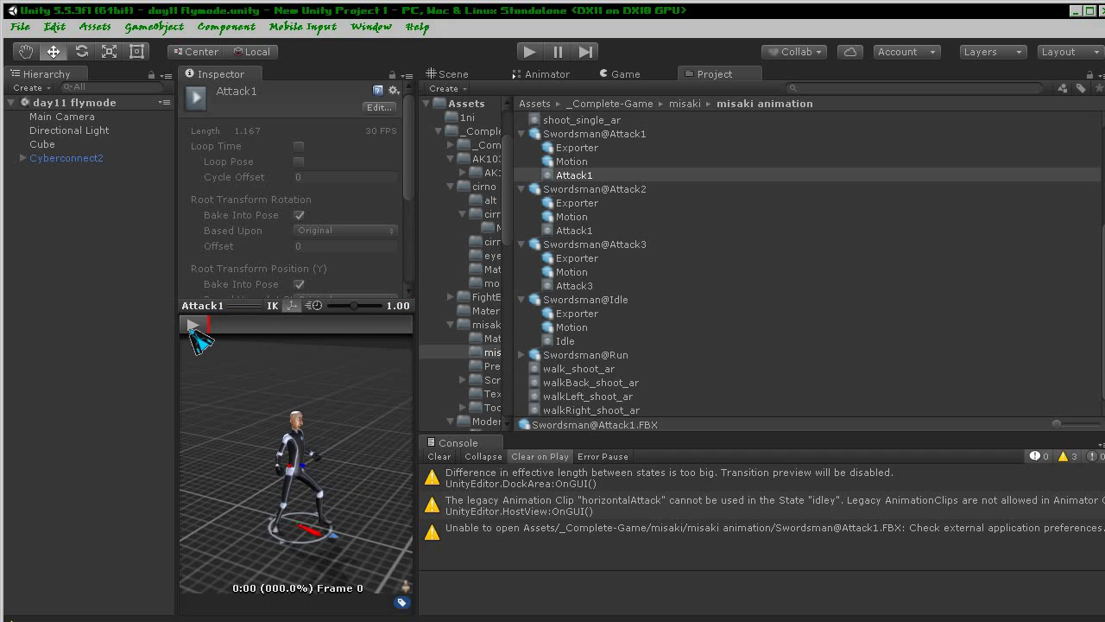
pyautogui.moveTo(213, 330); pyautogui.dragTo(286, 328)
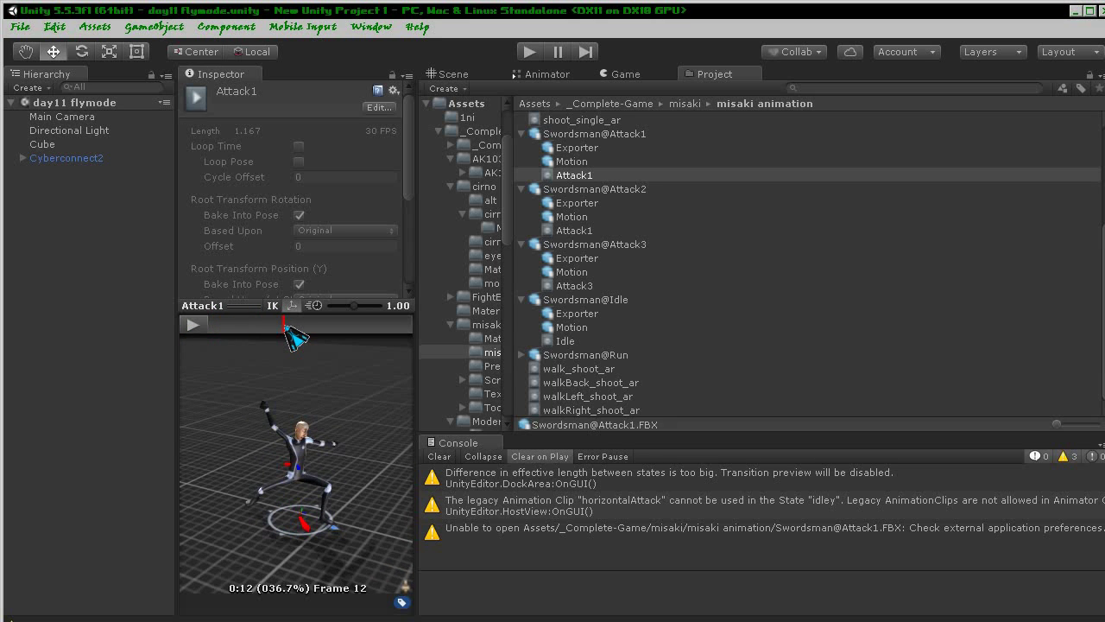
pyautogui.moveTo(288, 328)
pyautogui.mouseDown()
pyautogui.moveTo(260, 326)
pyautogui.moveTo(294, 326)
pyautogui.mouseUp()
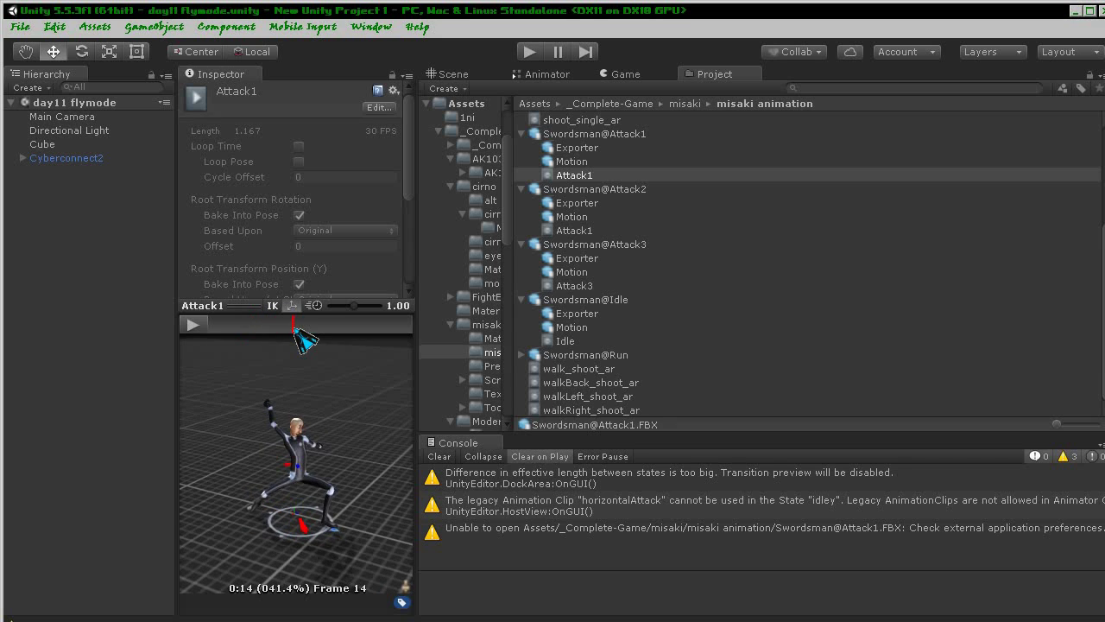
# - Replay Swordsman@Attack2's Attack1 clip to frame 21 and view its Rig import settings
pyautogui.click(569, 230)
pyautogui.click(194, 325)
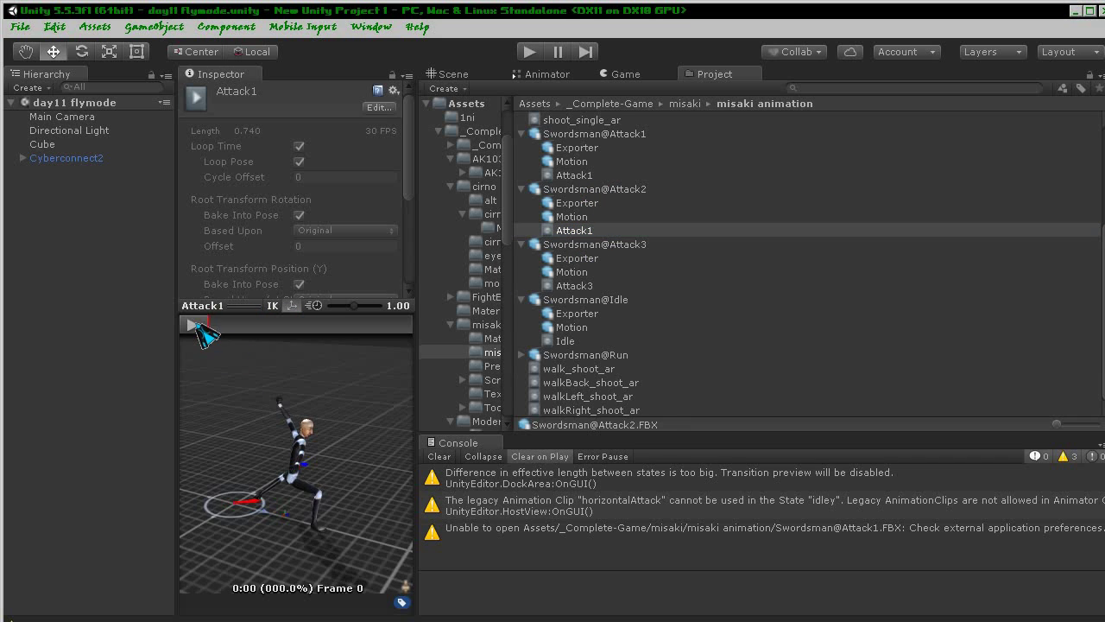
pyautogui.click(193, 325)
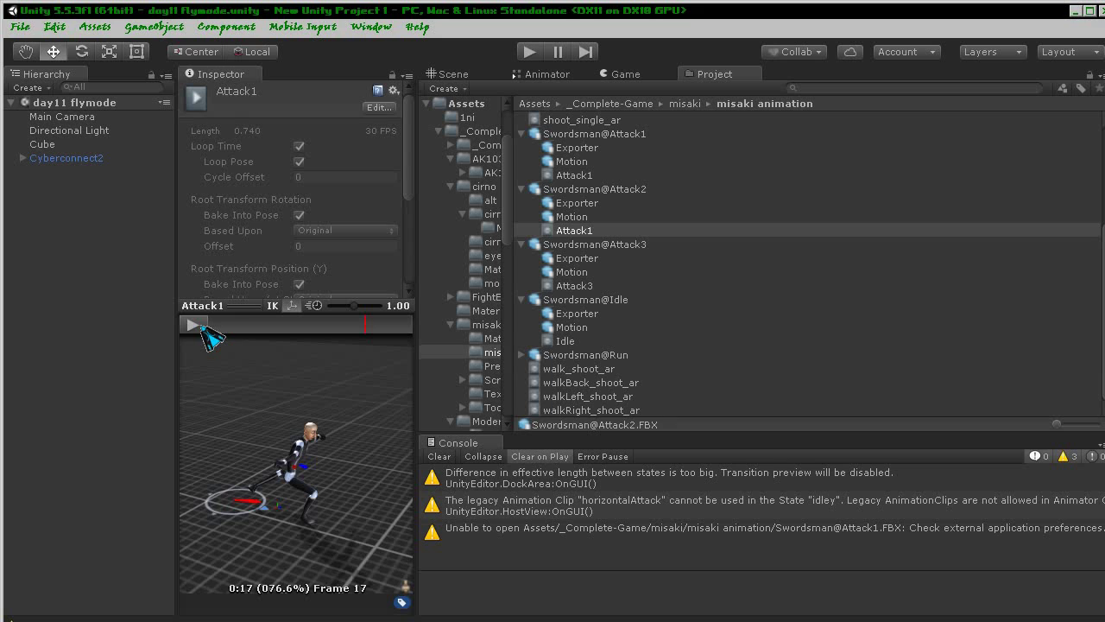
pyautogui.click(200, 326)
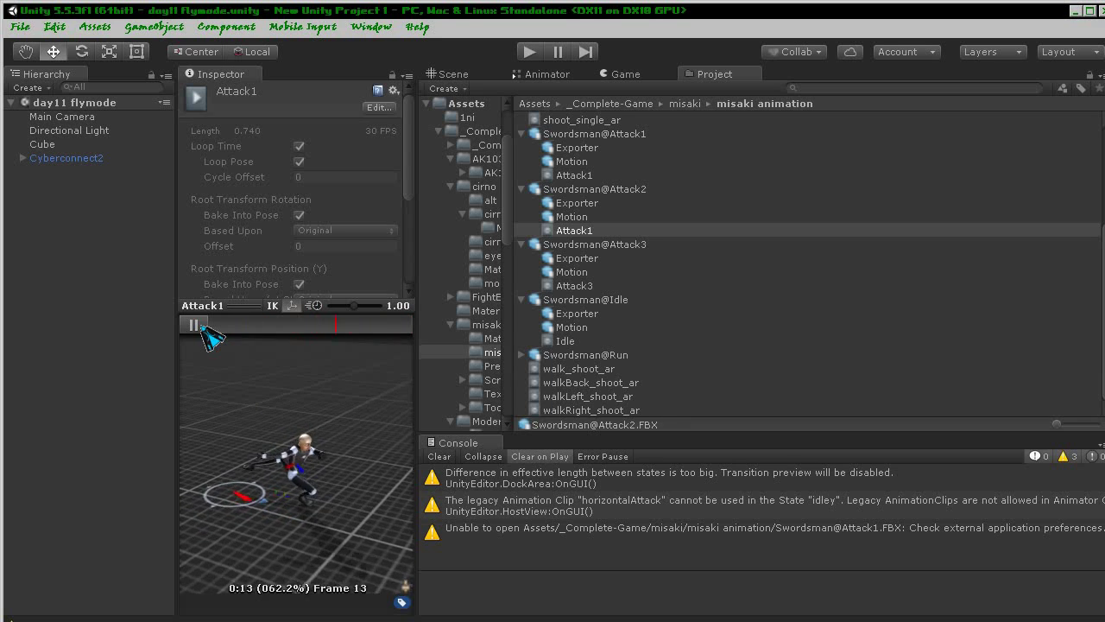
pyautogui.click(200, 327)
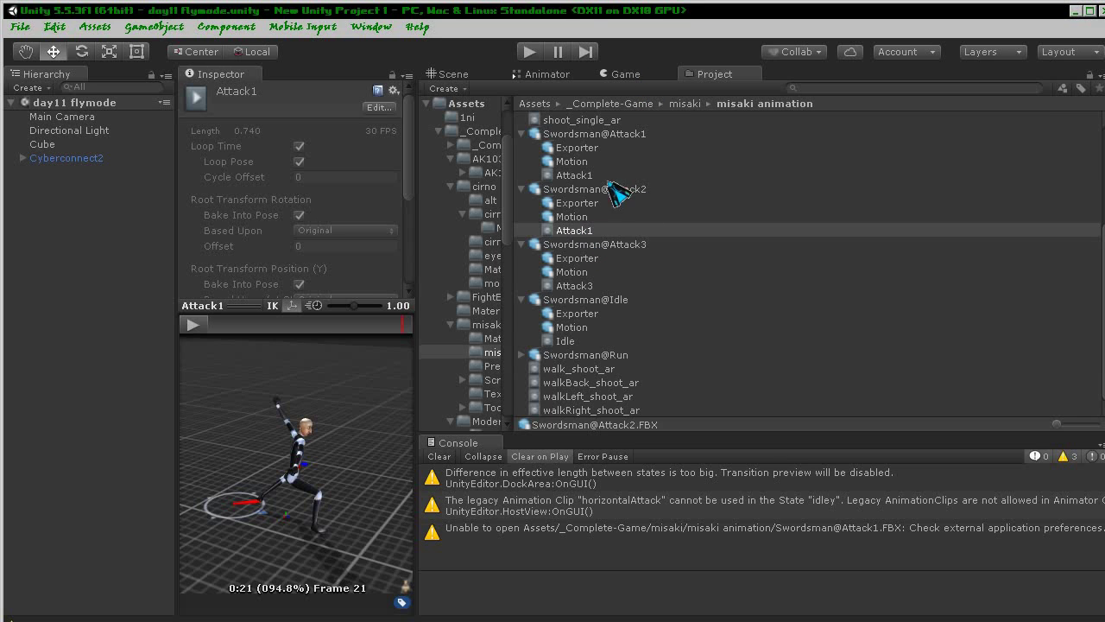
pyautogui.click(585, 189)
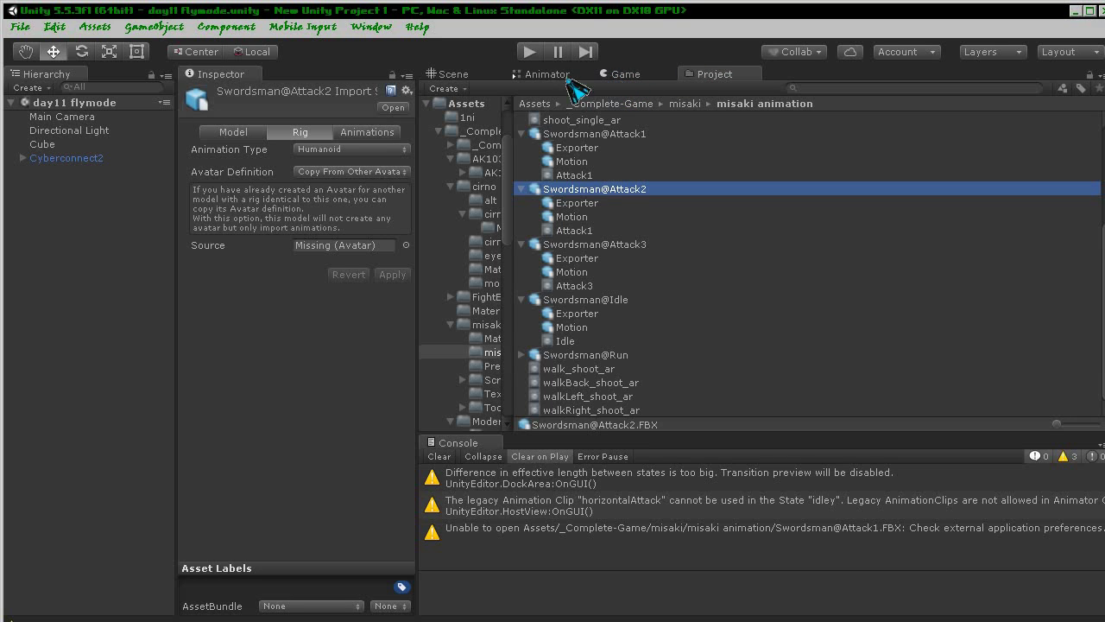
# - Select the Attack1 state and try verticalAttack as its motion
pyautogui.click(552, 75)
pyautogui.click(847, 321)
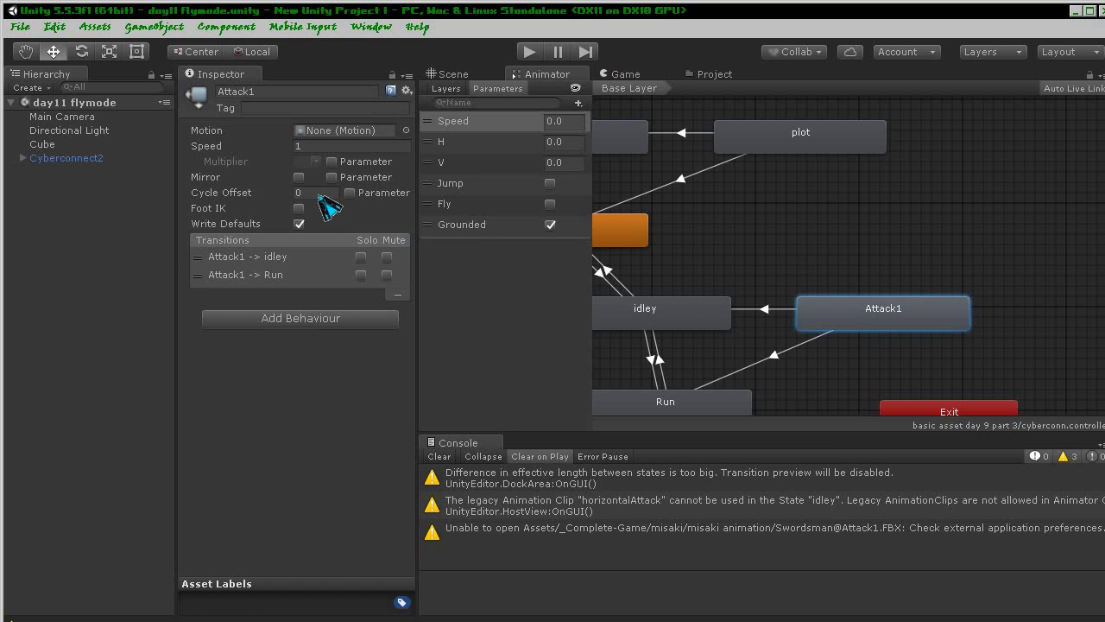
pyautogui.click(405, 130)
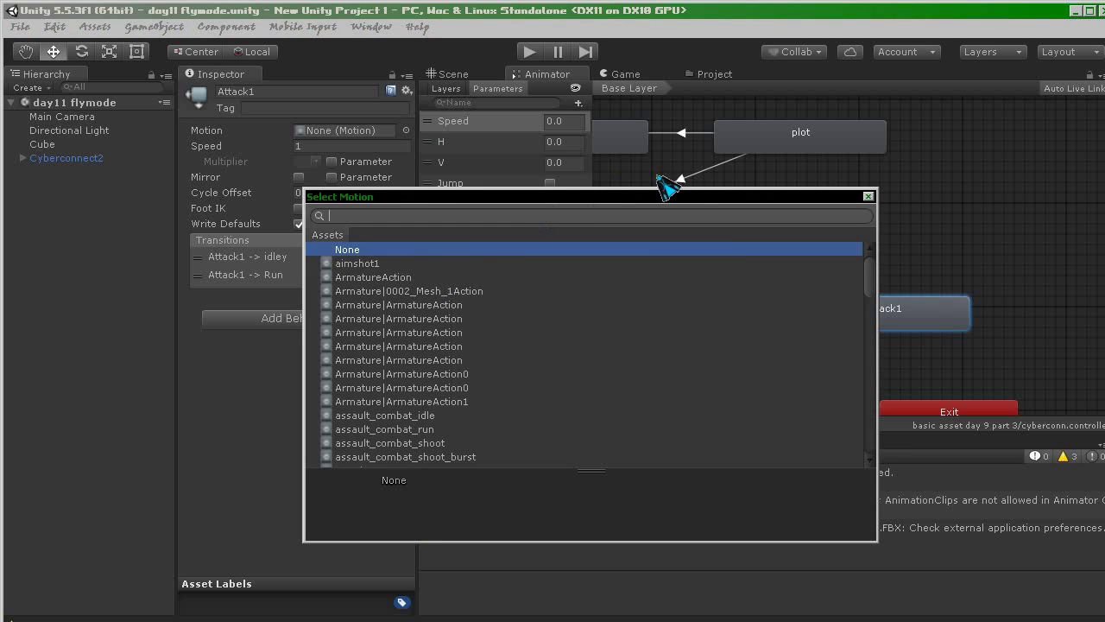
pyautogui.scroll(-10, 656, 357)
pyautogui.scroll(-5, 595, 354)
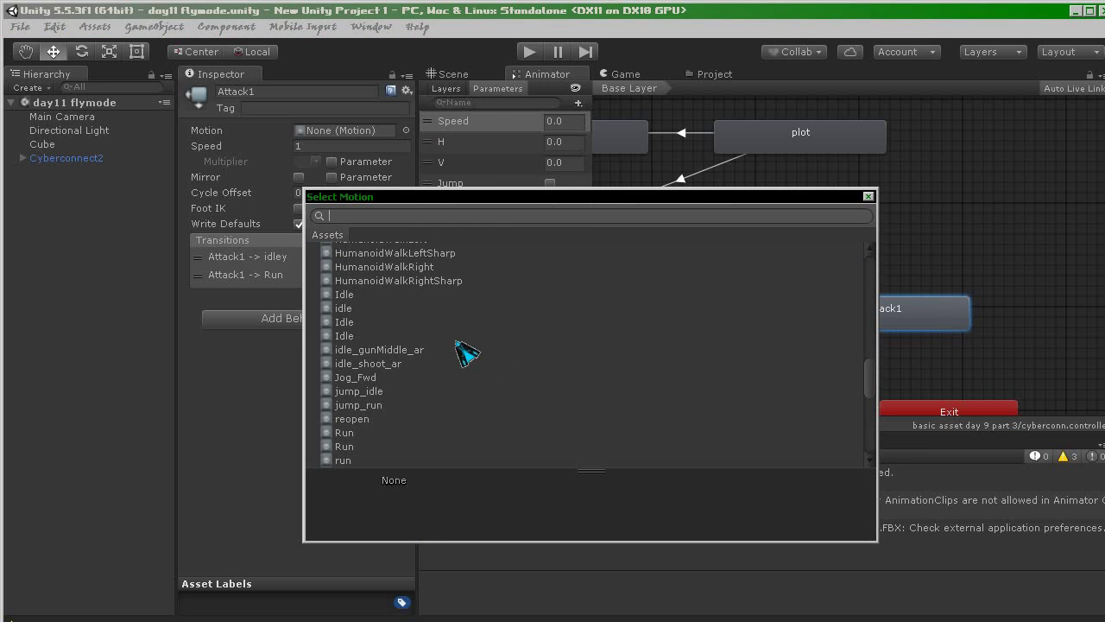
pyautogui.scroll(-3, 412, 345)
pyautogui.scroll(-2, 418, 362)
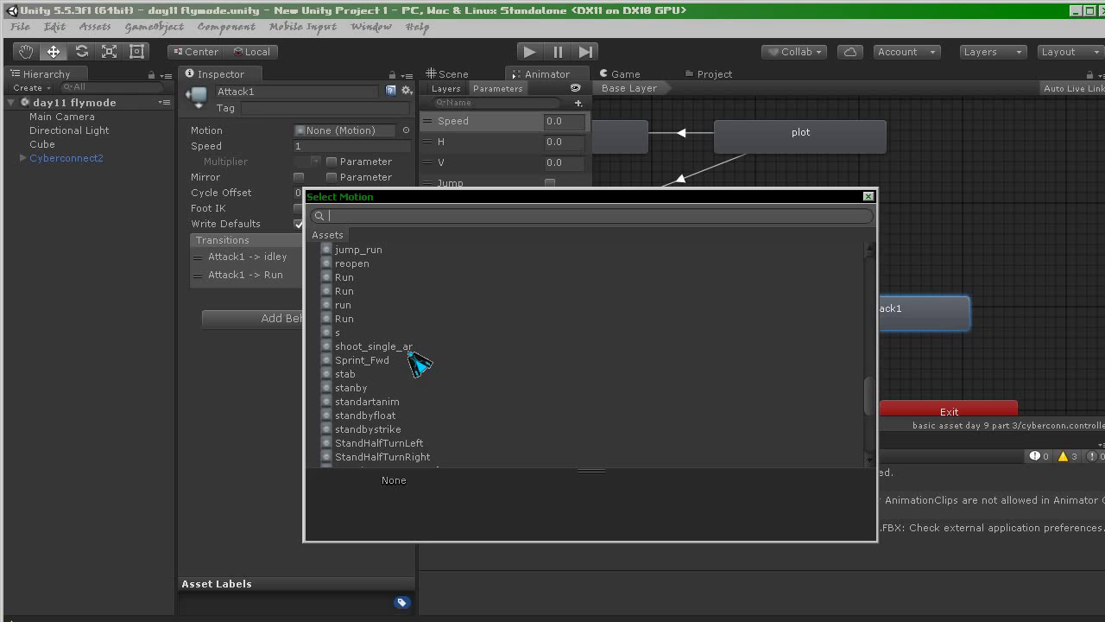
pyautogui.scroll(-3, 421, 363)
pyautogui.scroll(-1, 423, 362)
pyautogui.scroll(-3, 423, 363)
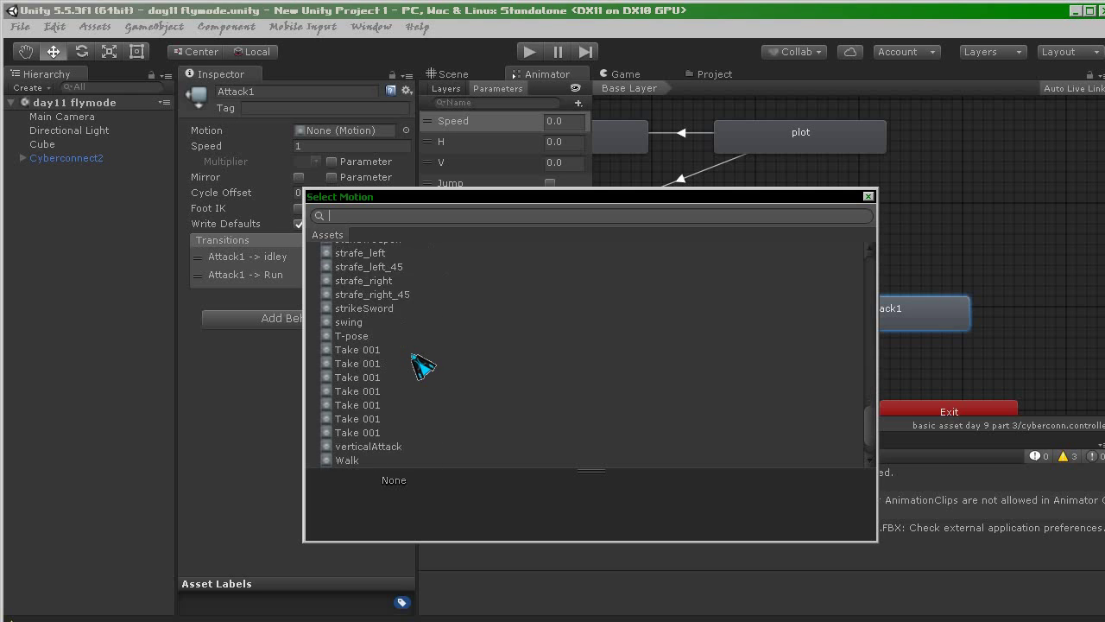
pyautogui.scroll(-1, 424, 365)
pyautogui.scroll(-1, 516, 402)
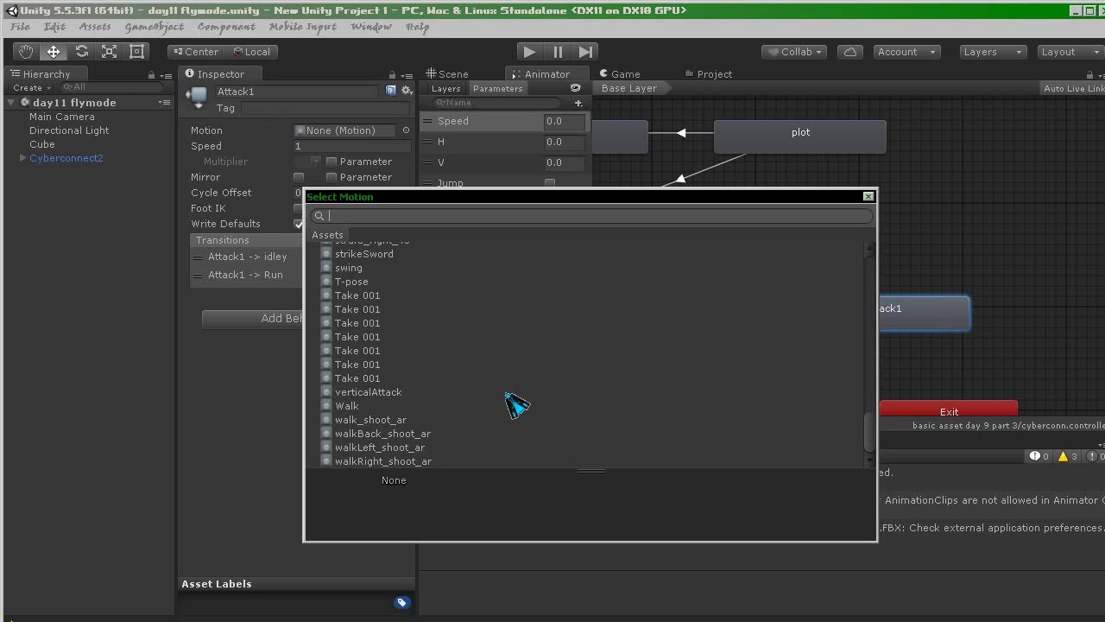
pyautogui.scroll(2, 513, 399)
pyautogui.scroll(-2, 415, 421)
pyautogui.click(380, 394)
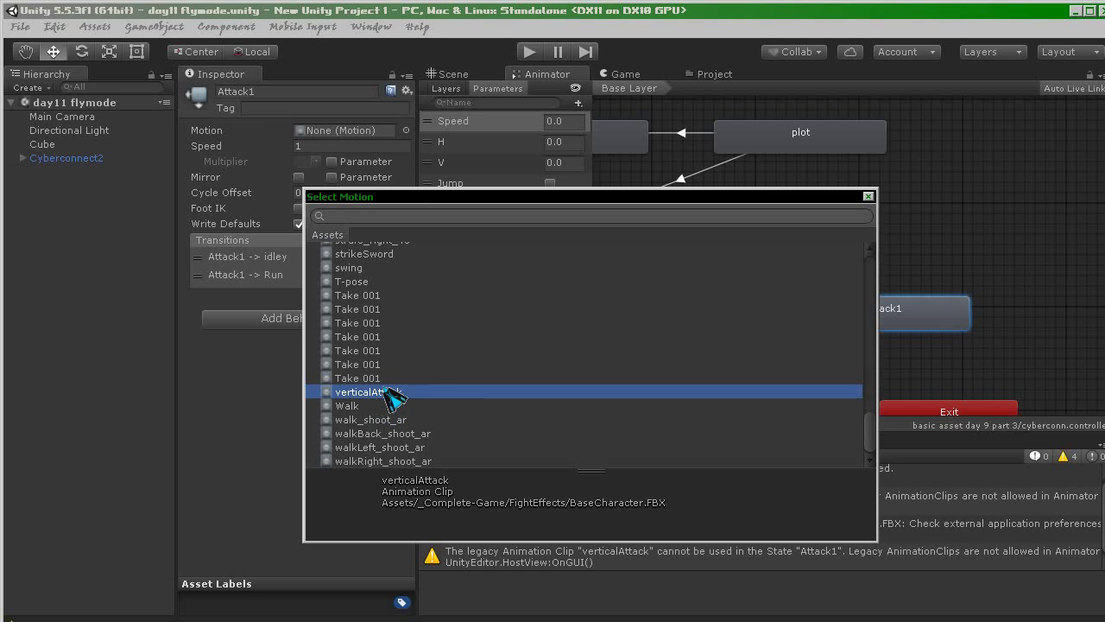
# - Switch Attack1's motion to the Swordsman@Attack1 Attack1 clip and locate it in the Project
pyautogui.scroll(2, 440, 377)
pyautogui.scroll(4, 440, 377)
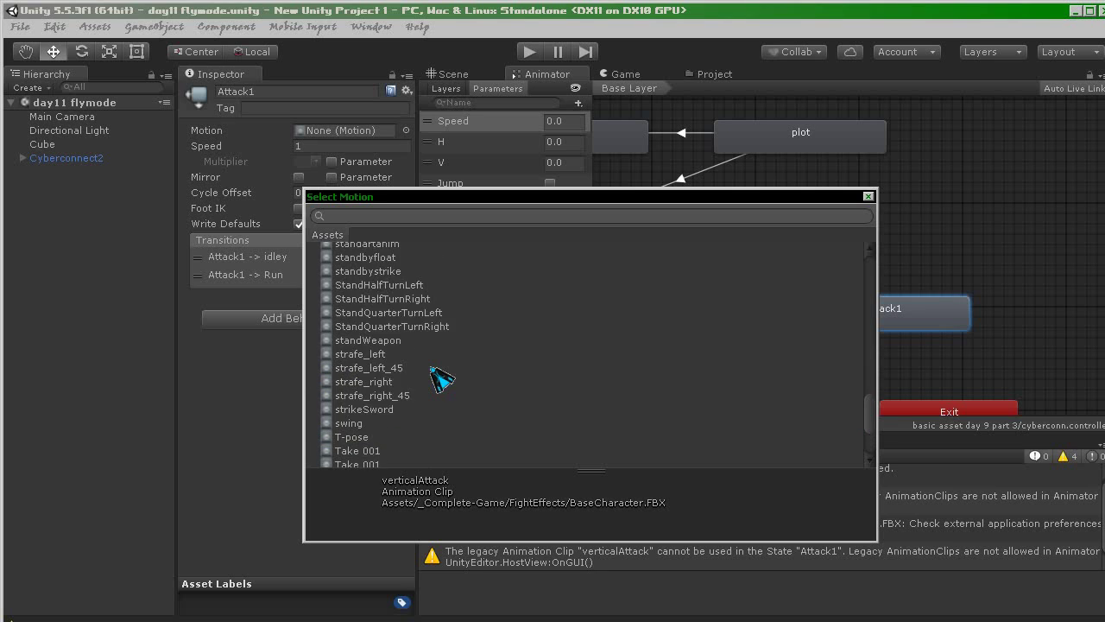
pyautogui.scroll(4, 441, 378)
pyautogui.scroll(2, 440, 377)
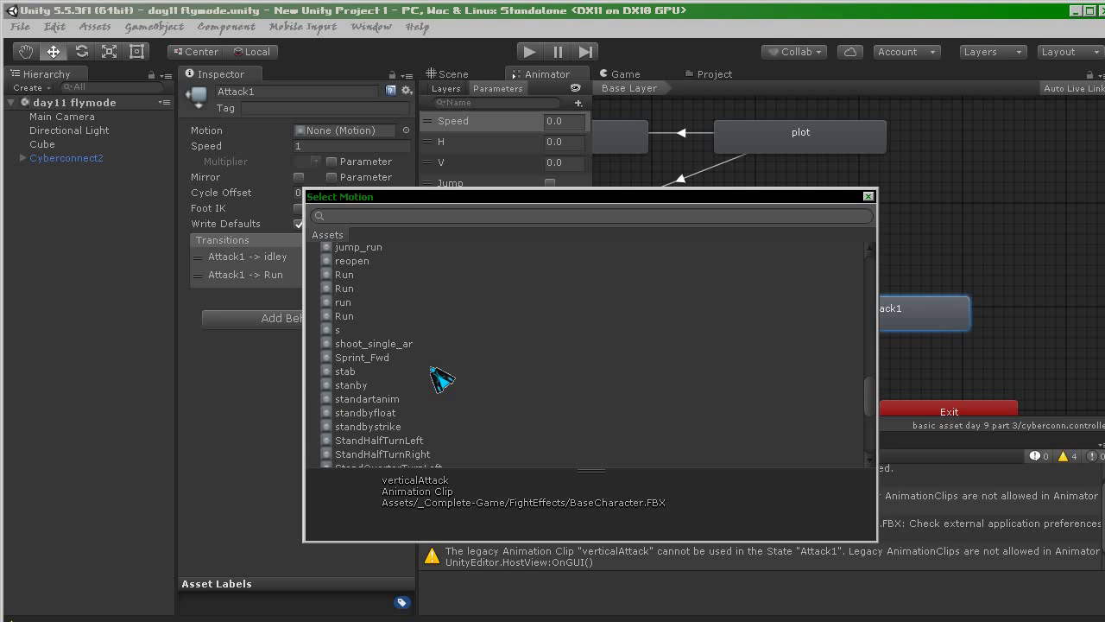
pyautogui.scroll(-2, 440, 377)
pyautogui.scroll(2, 440, 377)
pyautogui.scroll(6, 441, 377)
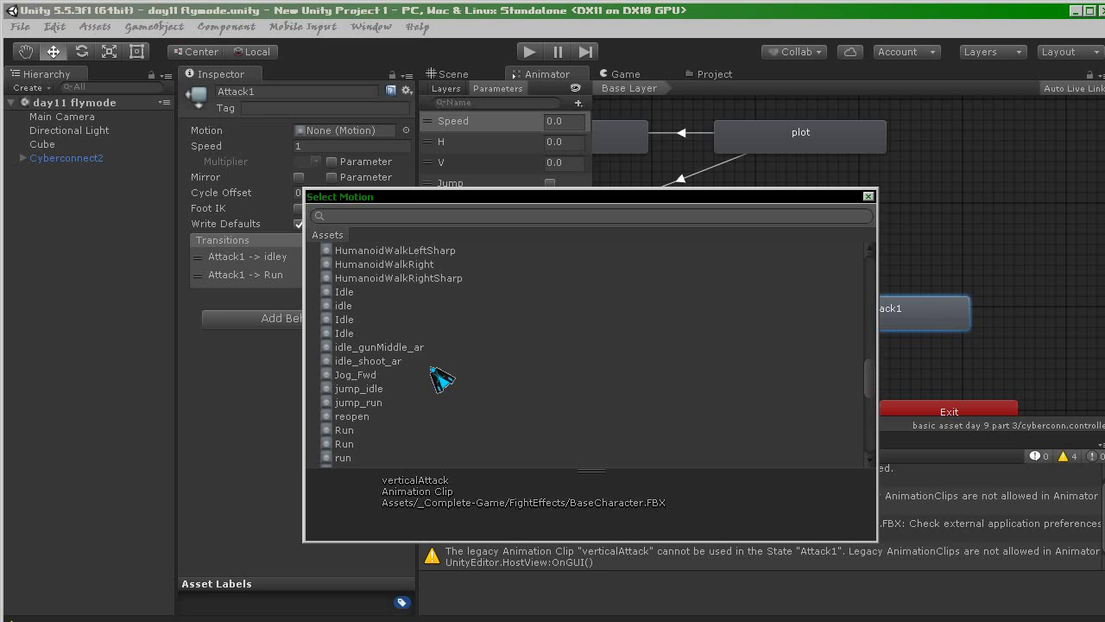
pyautogui.scroll(6, 440, 377)
pyautogui.scroll(6, 440, 377)
pyautogui.scroll(6, 439, 378)
pyautogui.scroll(5, 435, 378)
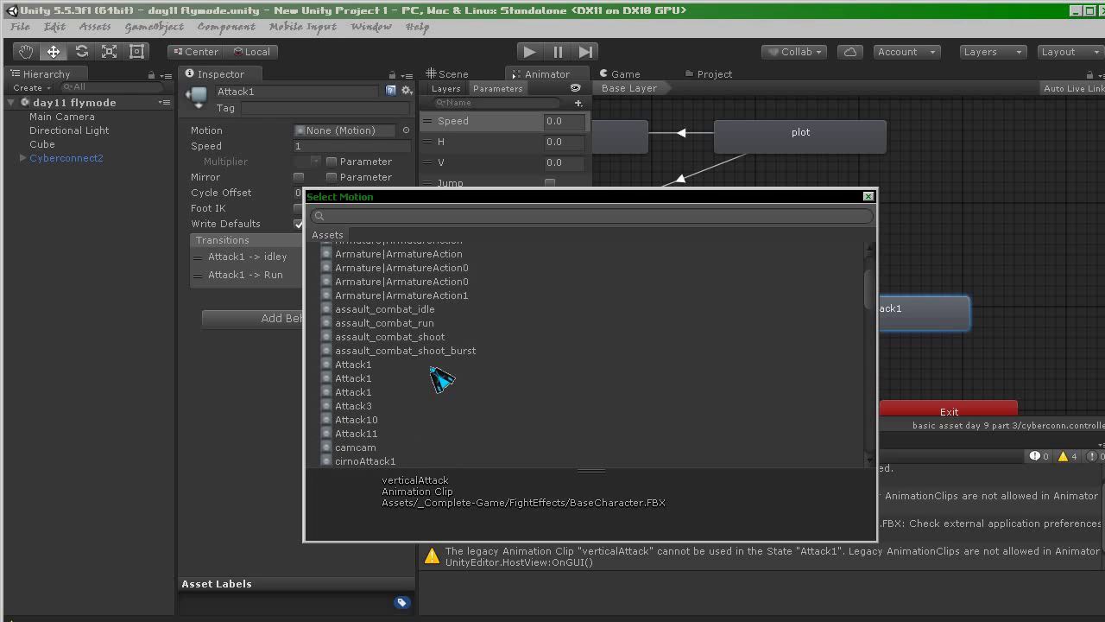
pyautogui.click(363, 366)
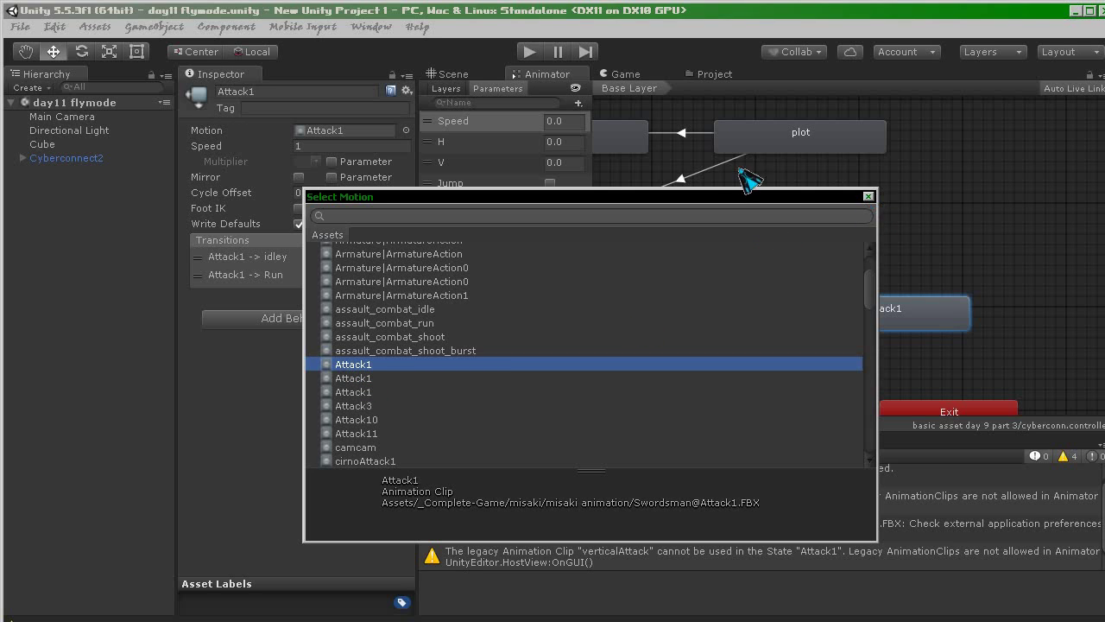
pyautogui.click(715, 74)
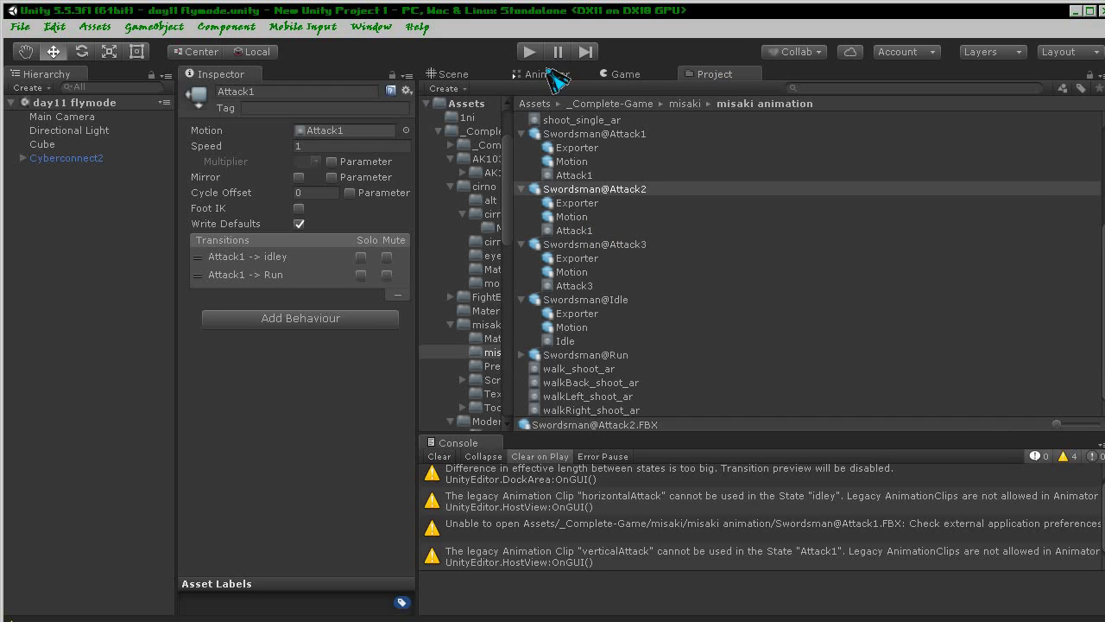
pyautogui.click(531, 77)
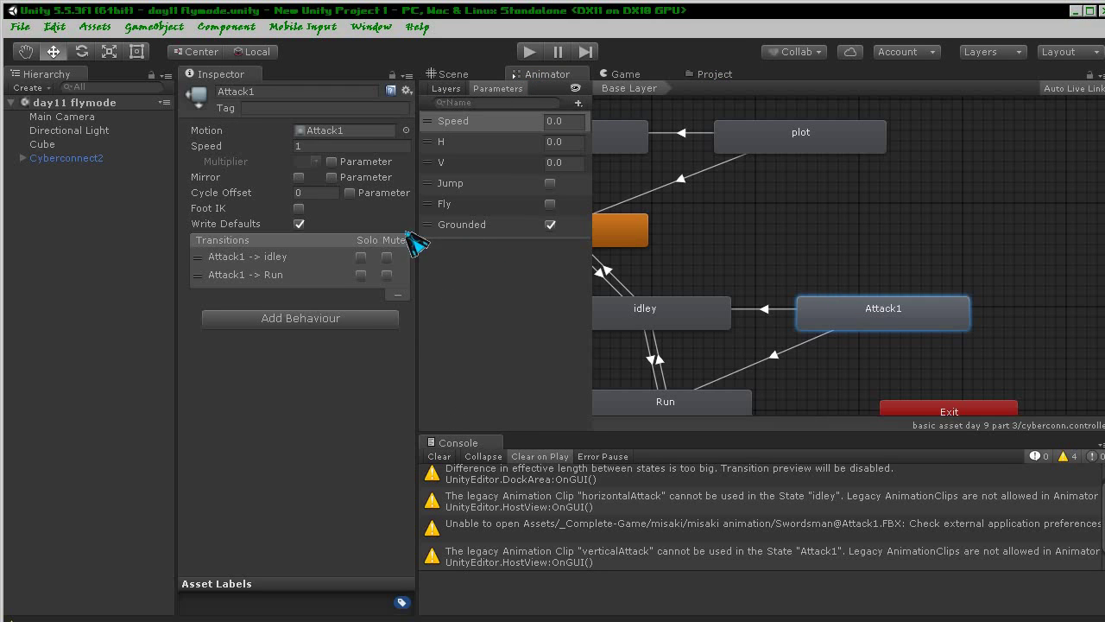
pyautogui.click(405, 130)
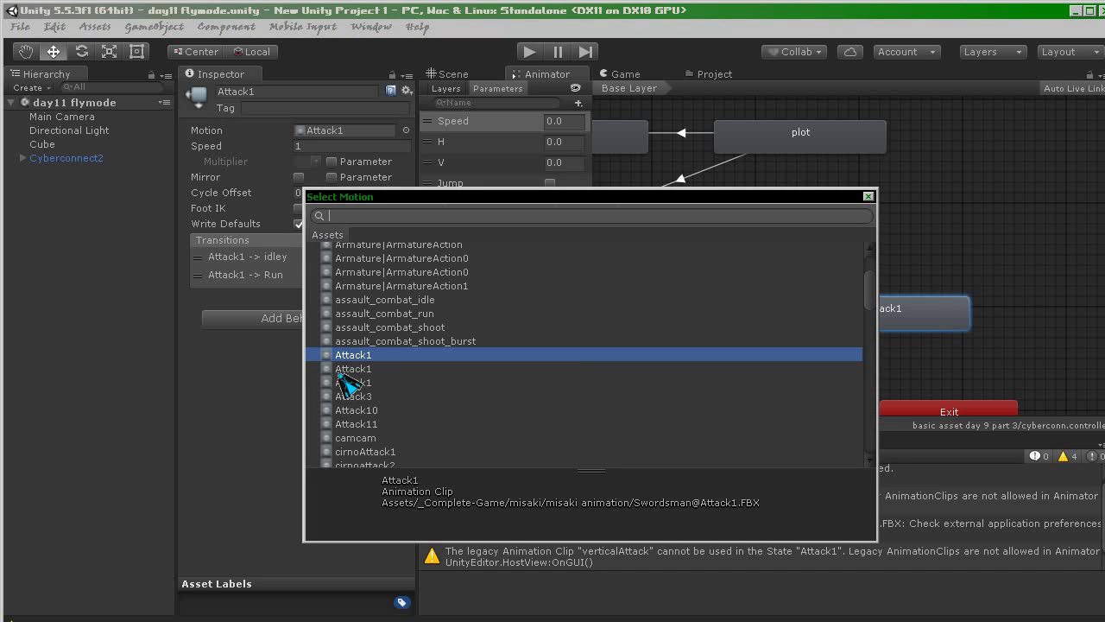
pyautogui.click(338, 373)
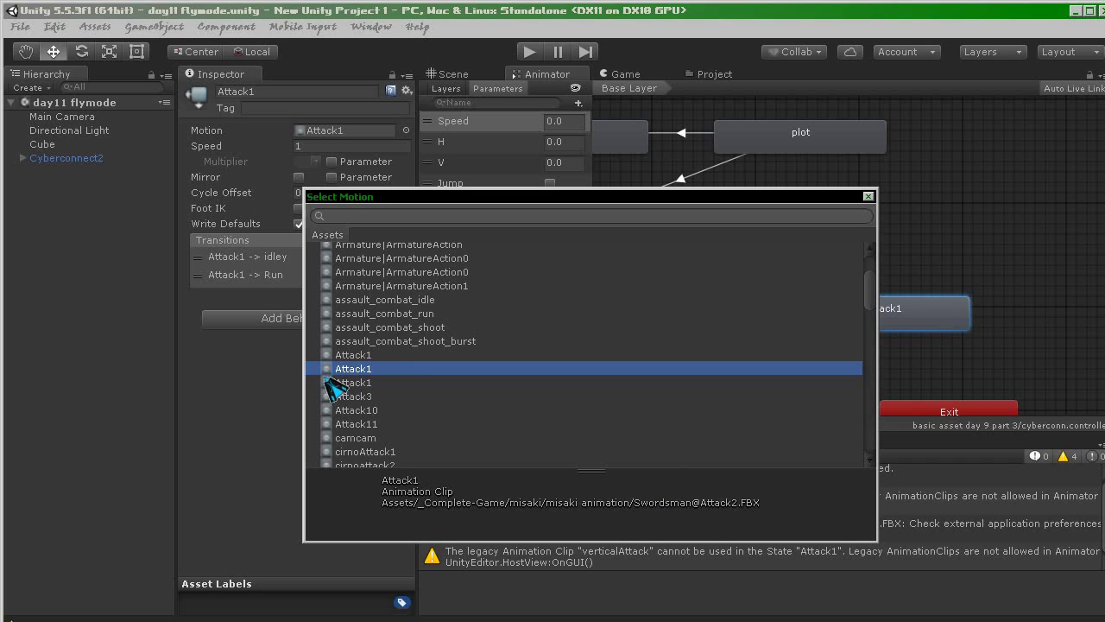
pyautogui.doubleClick(376, 371)
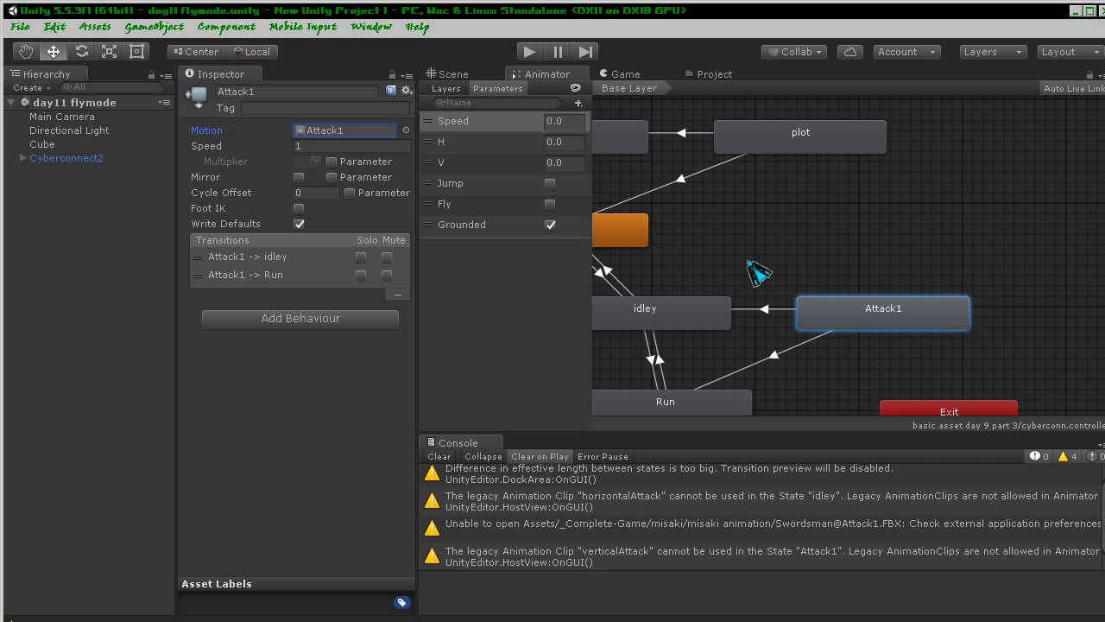
pyautogui.moveTo(826, 267); pyautogui.dragTo(908, 254, button='middle')
pyautogui.click(777, 301)
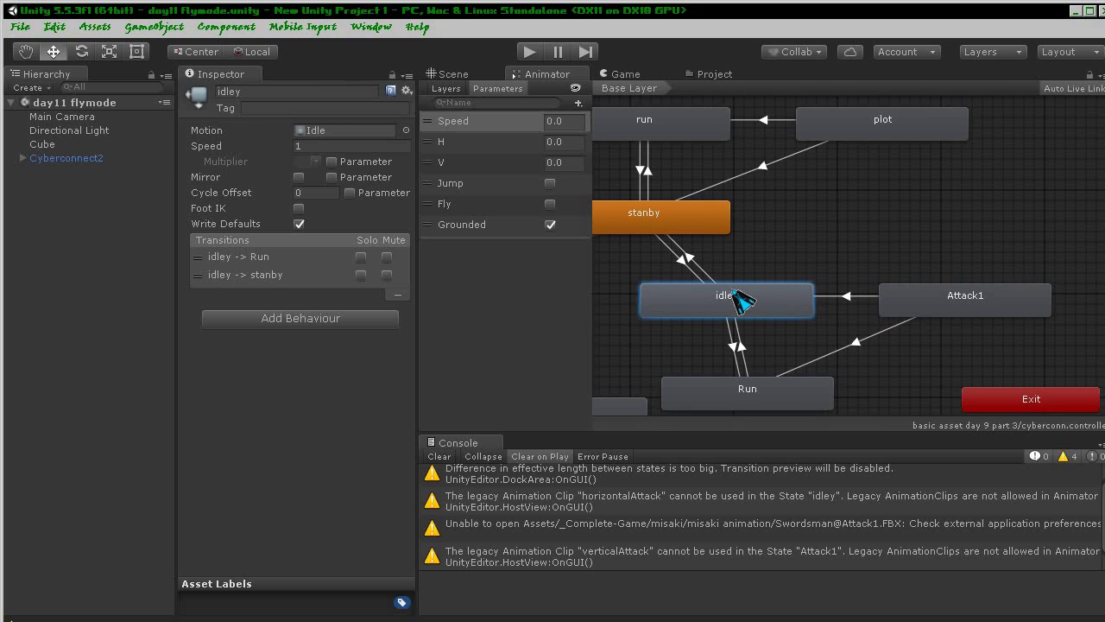
pyautogui.click(732, 404)
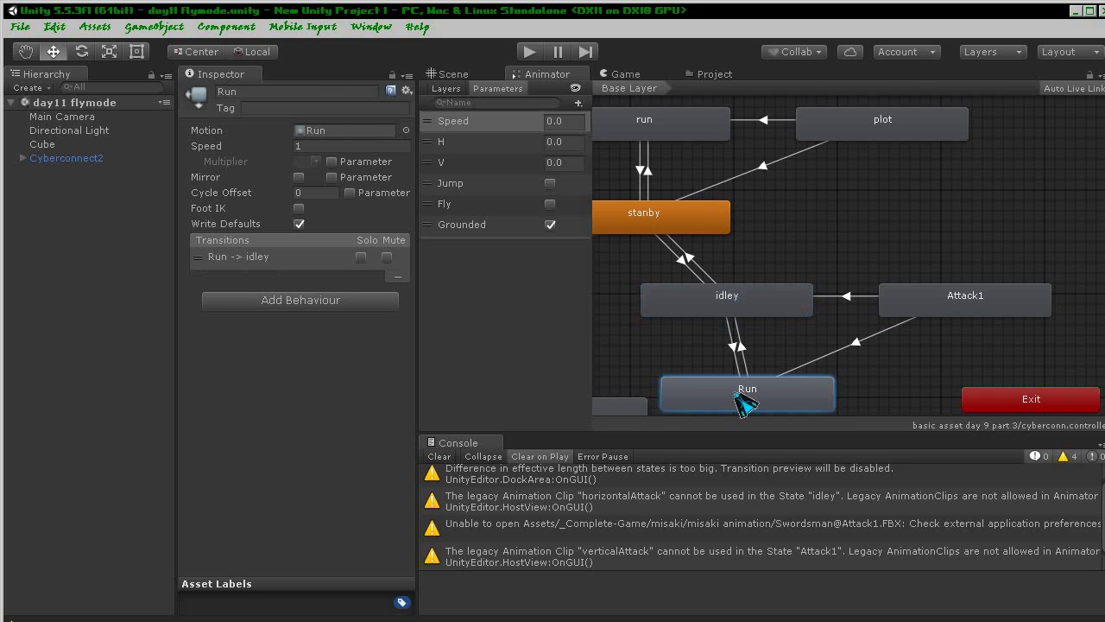
pyautogui.click(925, 312)
pyautogui.moveTo(780, 227); pyautogui.dragTo(918, 216, button='middle')
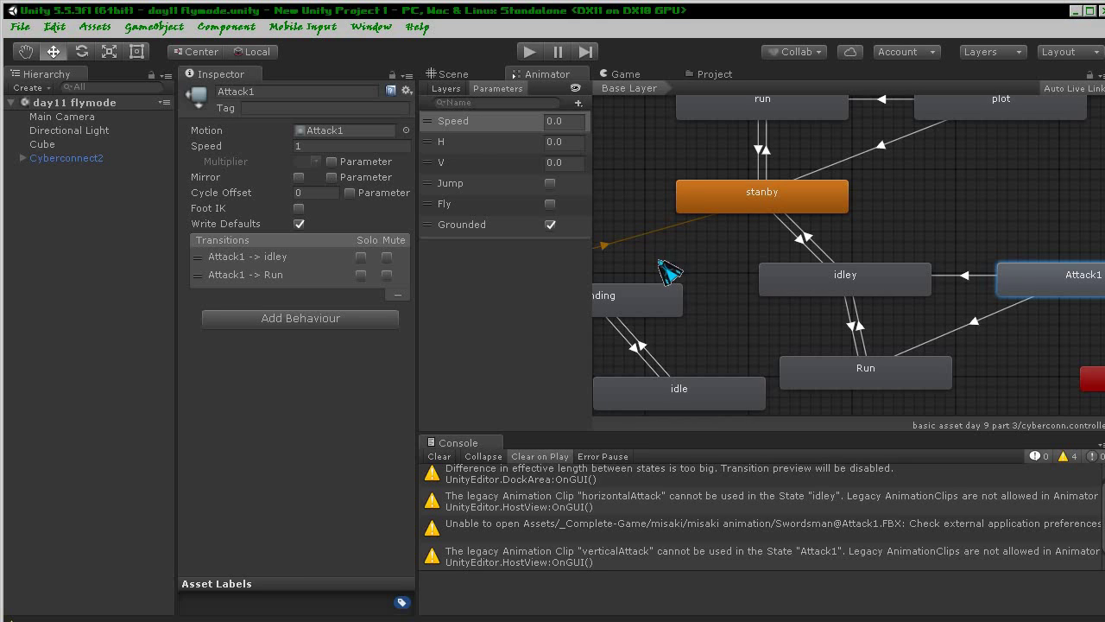
pyautogui.moveTo(756, 282)
pyautogui.mouseDown(button='middle')
pyautogui.moveTo(719, 332)
pyautogui.moveTo(817, 337)
pyautogui.moveTo(758, 305)
pyautogui.moveTo(786, 326)
pyautogui.moveTo(795, 355)
pyautogui.mouseUp(button='middle')
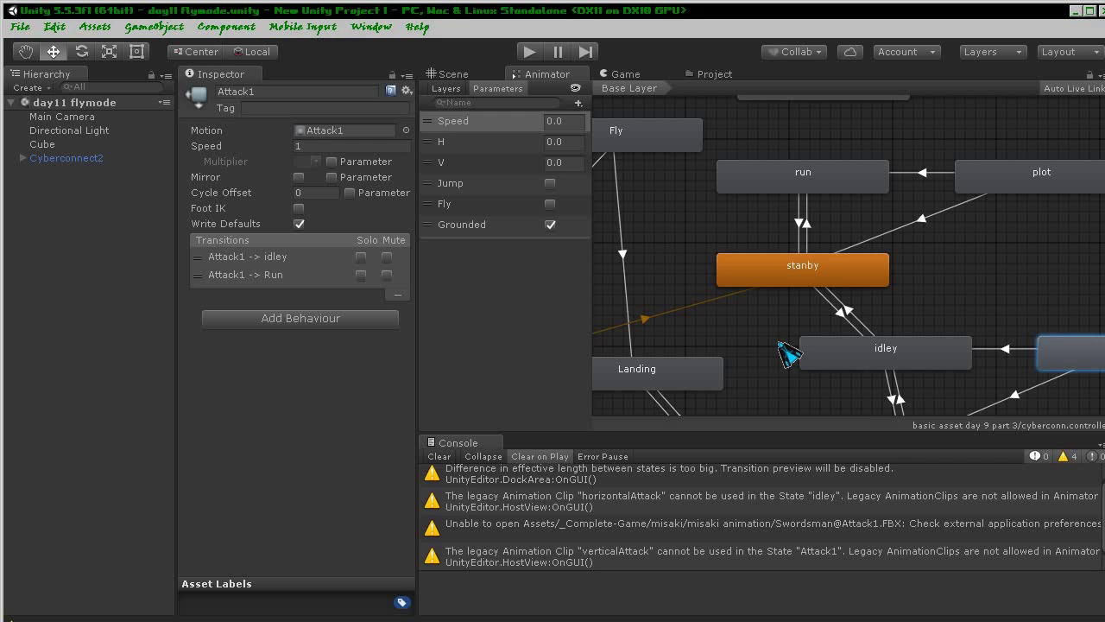
pyautogui.moveTo(678, 301); pyautogui.dragTo(674, 270, button='middle')
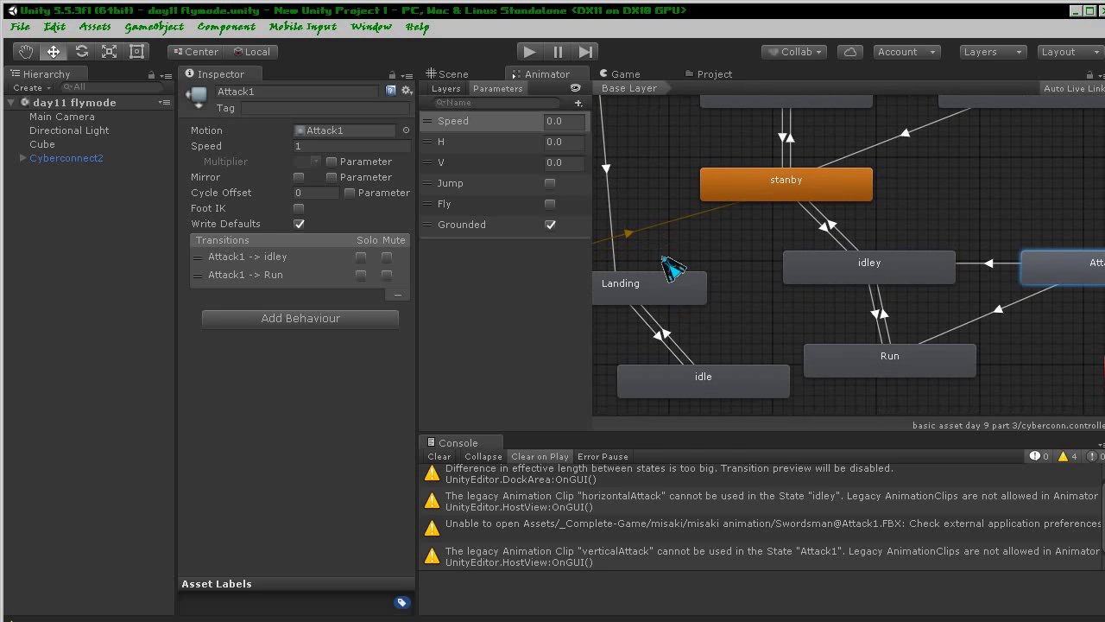
# - Inspect the idle→Landing and Landing→idle transitions, then pan the graph toward plot
pyautogui.click(678, 345)
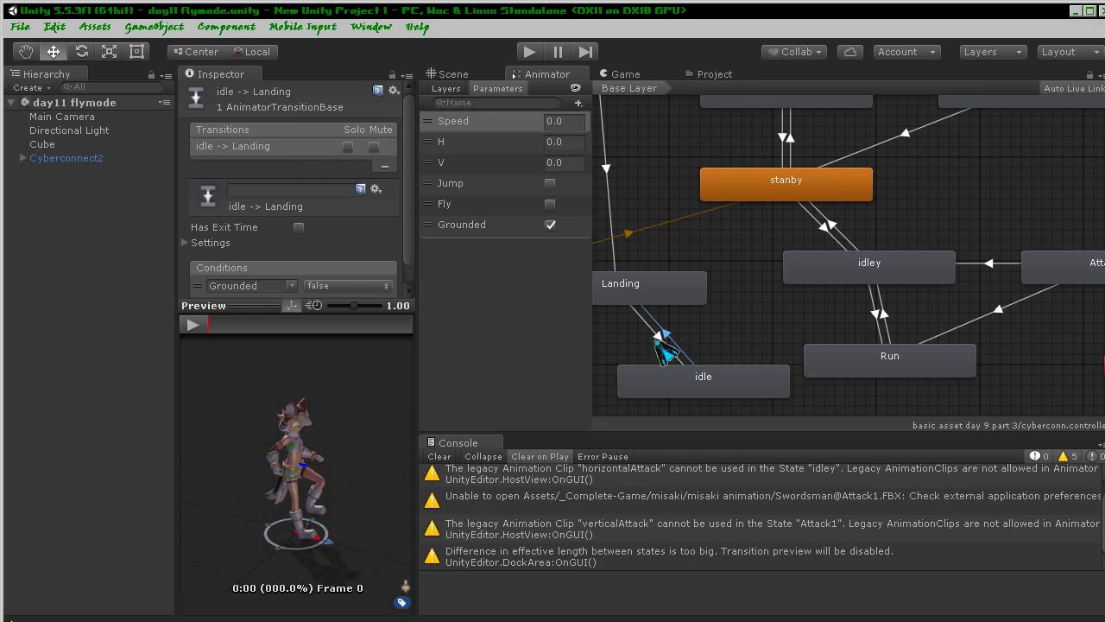
pyautogui.click(656, 345)
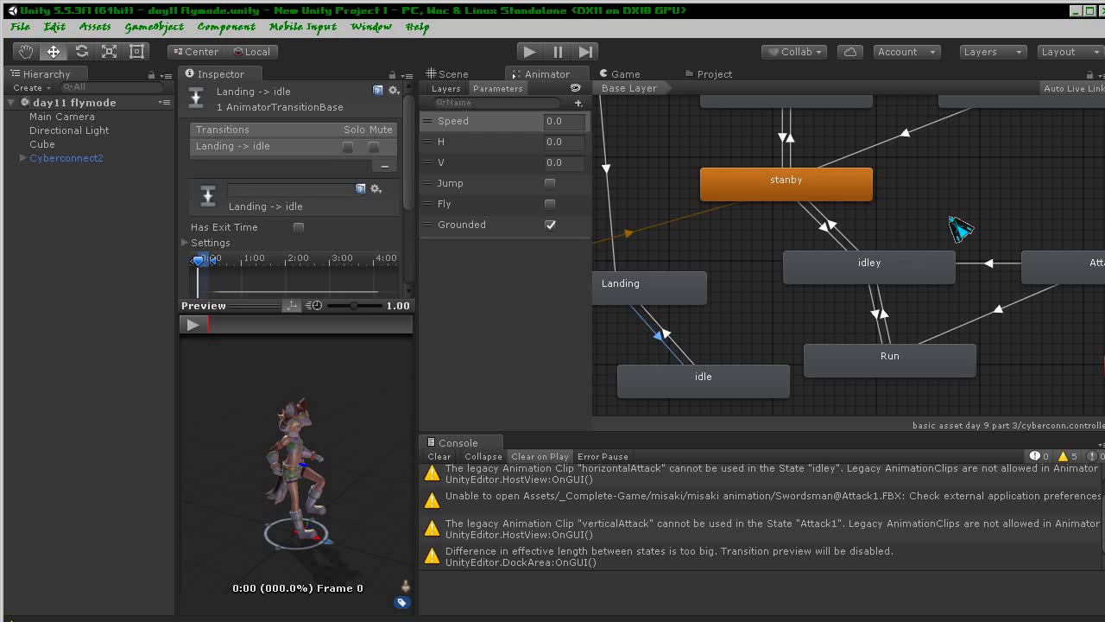
pyautogui.moveTo(953, 221); pyautogui.dragTo(952, 264, button='middle')
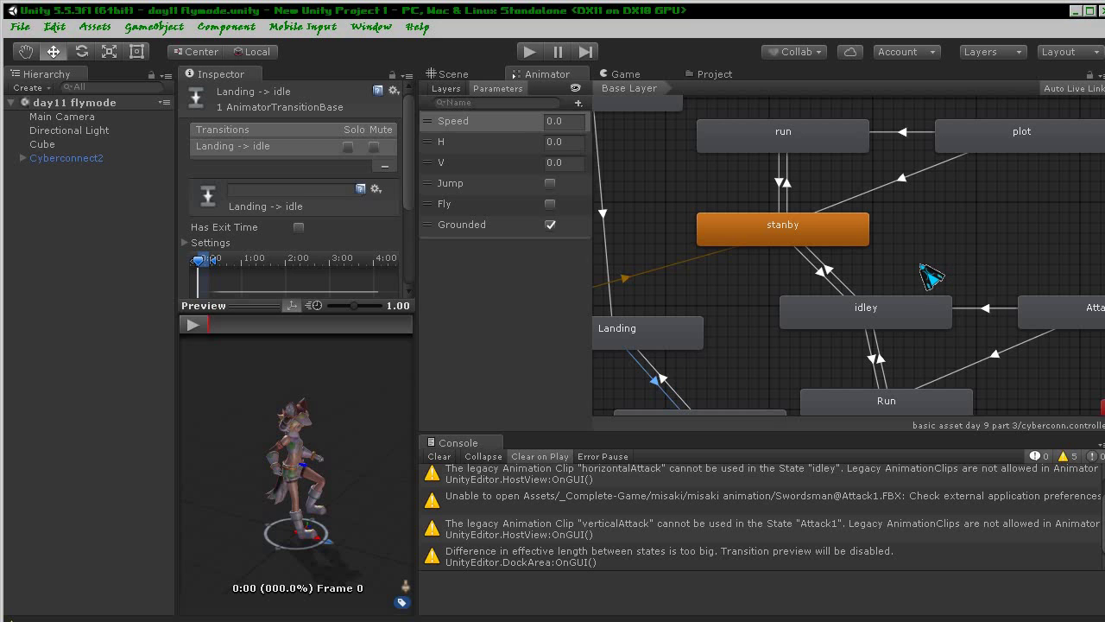
pyautogui.moveTo(911, 272); pyautogui.dragTo(957, 267, button='middle')
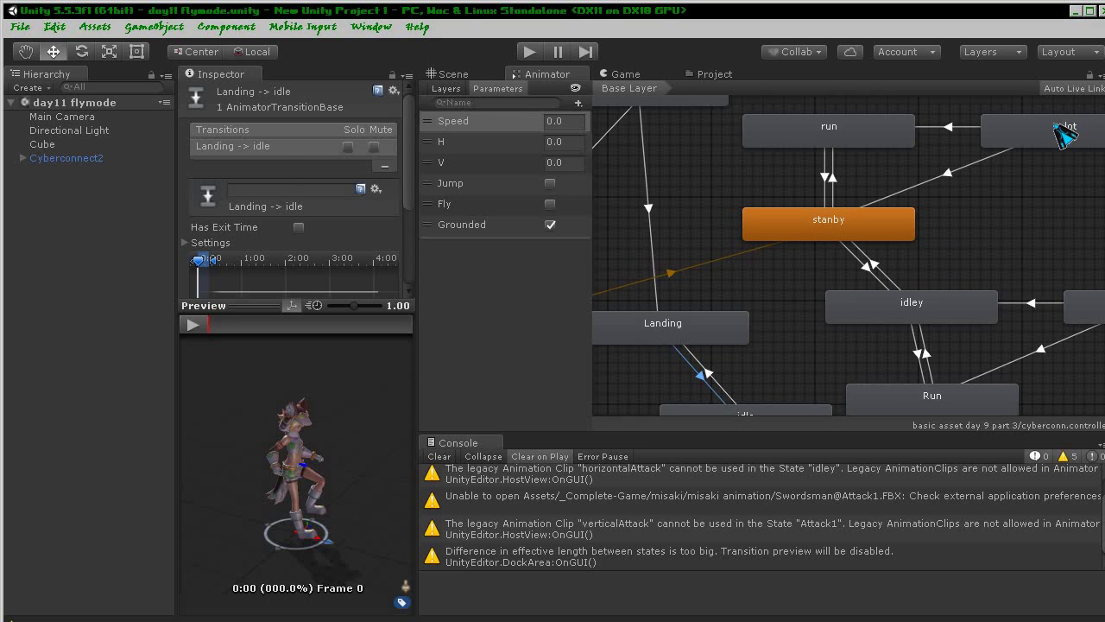
# - Draw a new transition from the plot state to Landing and select it
pyautogui.rightClick(1063, 134)
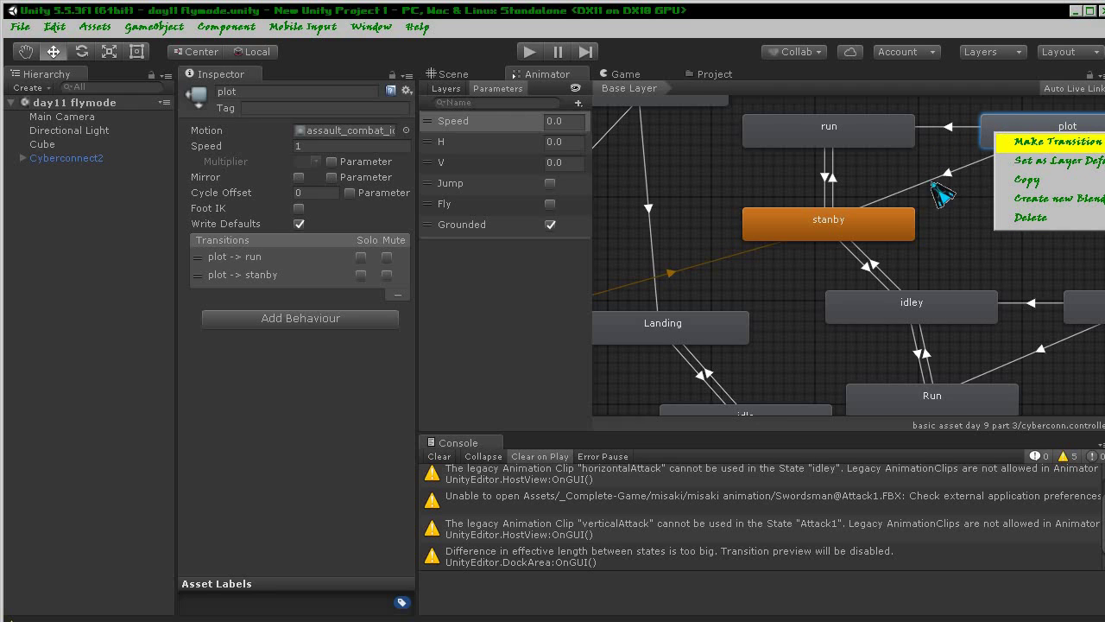
pyautogui.click(1028, 142)
pyautogui.click(678, 344)
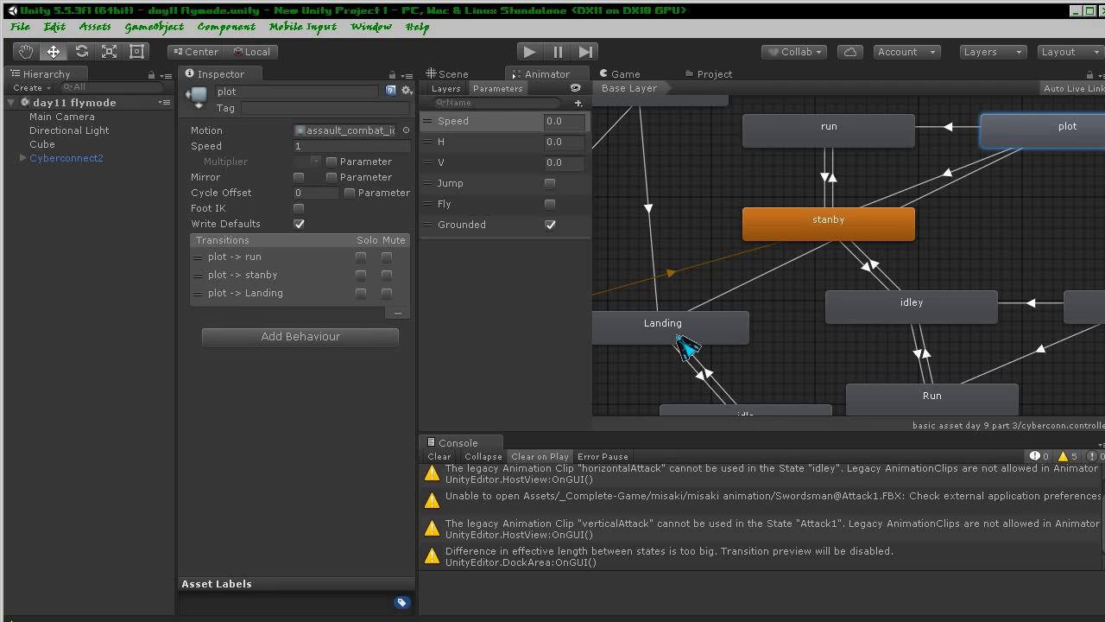
pyautogui.moveTo(1063, 142); pyautogui.dragTo(1079, 200)
pyautogui.click(956, 245)
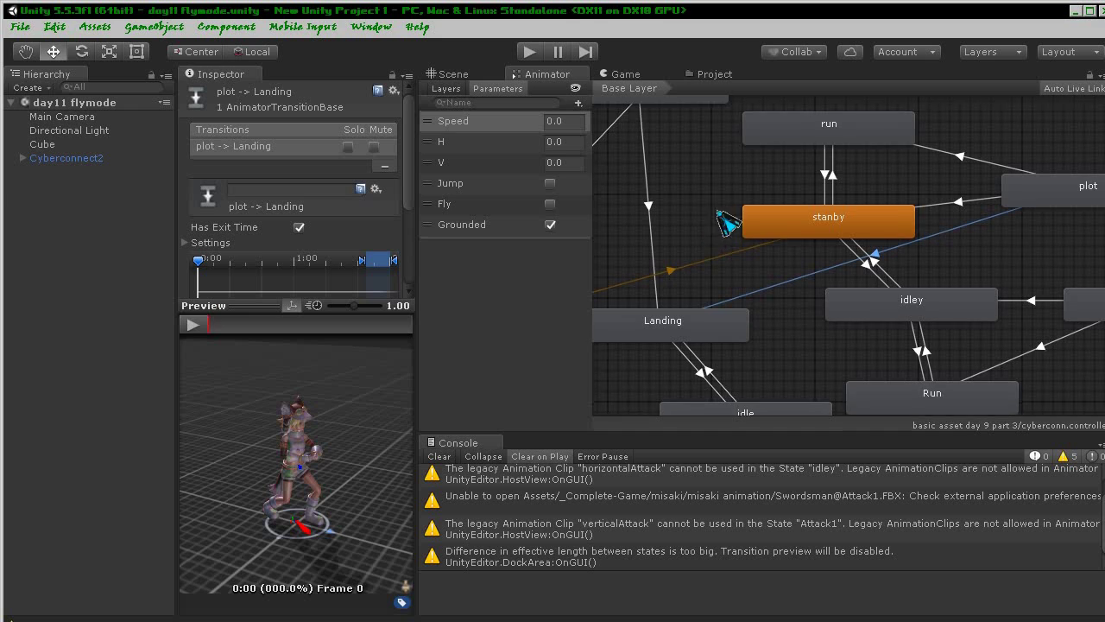
# - Review the idle and Landing transitions, then select the plot-to-Landing transition
pyautogui.moveTo(722, 256); pyautogui.dragTo(758, 218, button='middle')
pyautogui.click(752, 338)
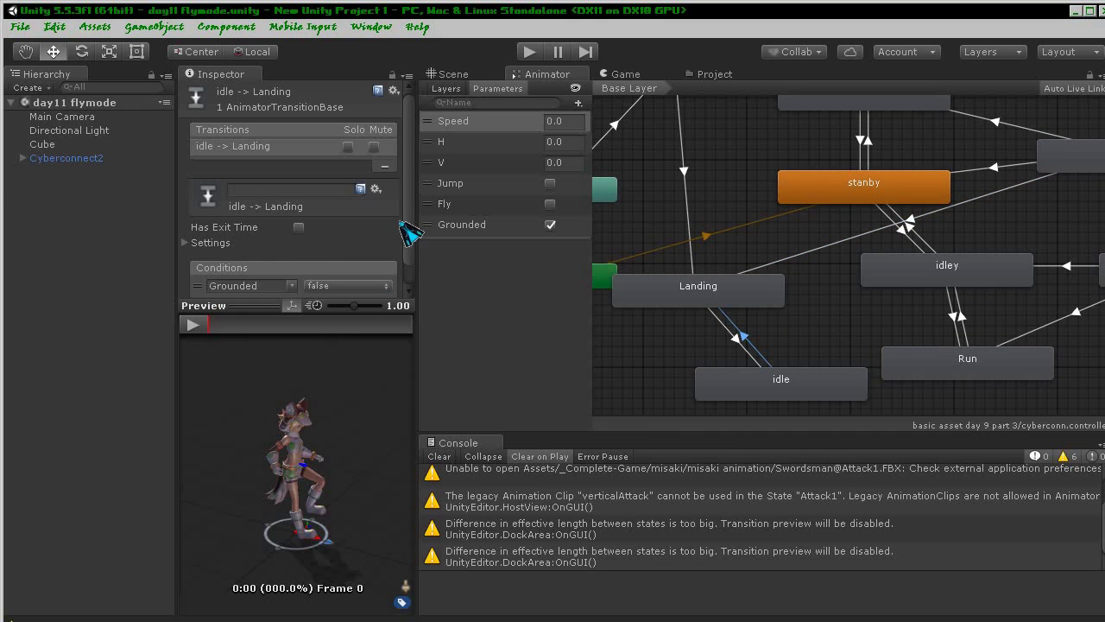
pyautogui.click(745, 348)
pyautogui.moveTo(1063, 171); pyautogui.dragTo(1023, 185, button='middle')
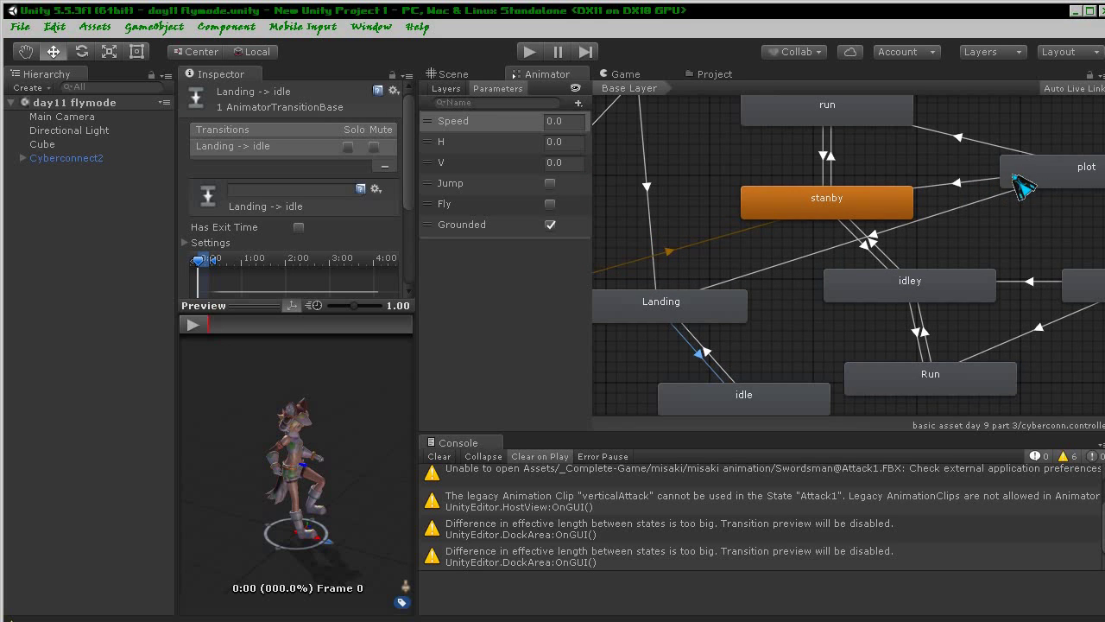
pyautogui.click(1023, 181)
pyautogui.rightClick(1028, 174)
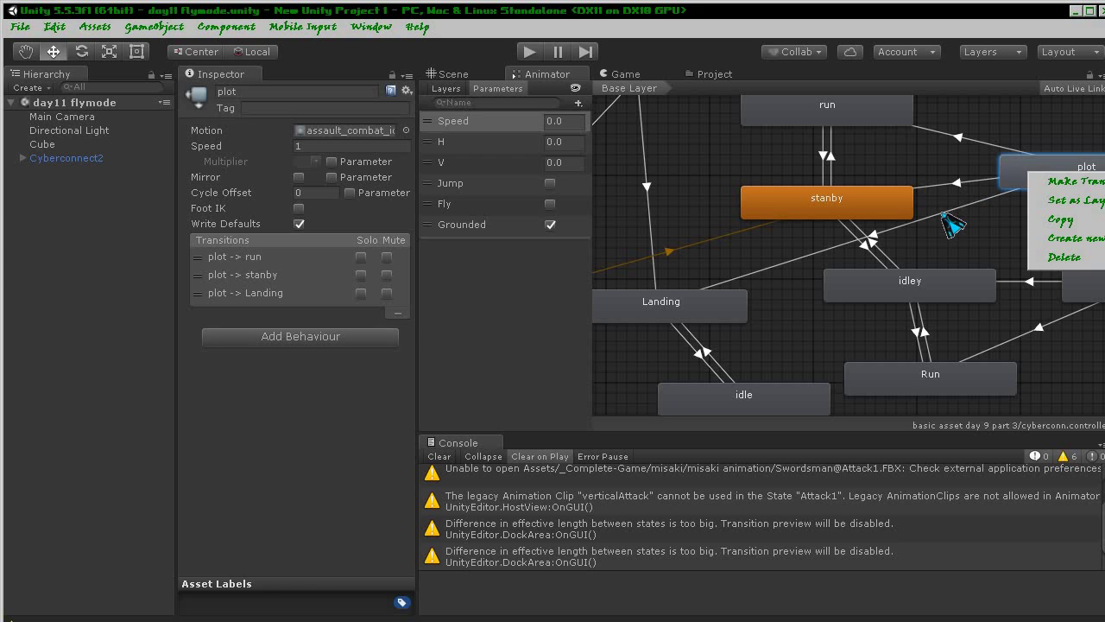
pyautogui.click(945, 213)
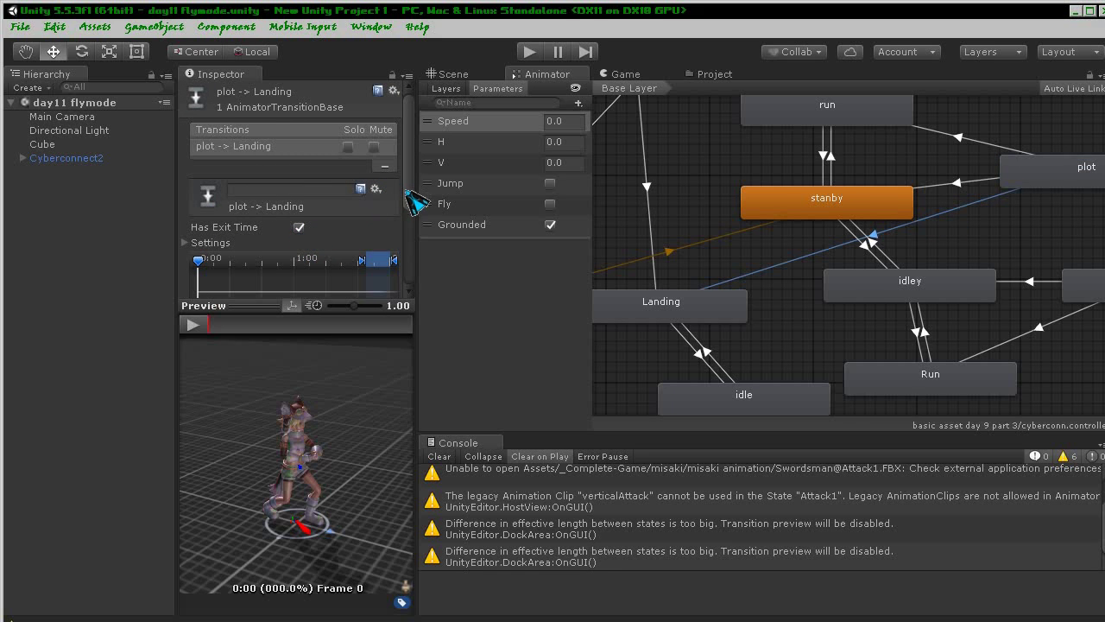
# - Turn off exit time on plot-to-Landing and add a Grounded = false condition
pyautogui.scroll(-3, 406, 194)
pyautogui.click(299, 145)
pyautogui.moveTo(407, 185); pyautogui.dragTo(407, 227)
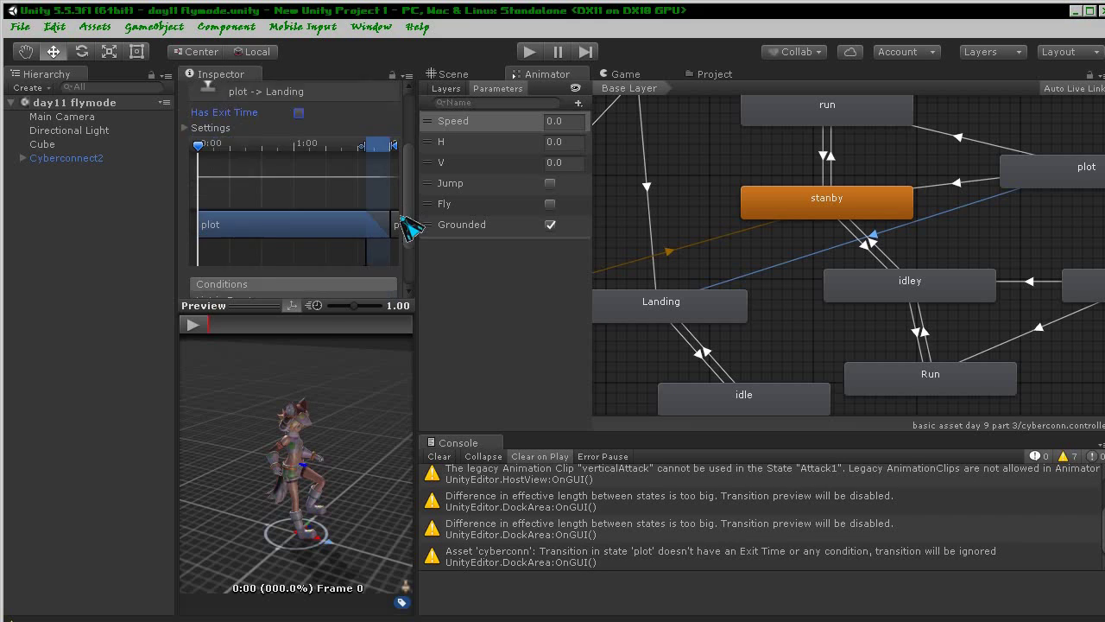
pyautogui.click(363, 239)
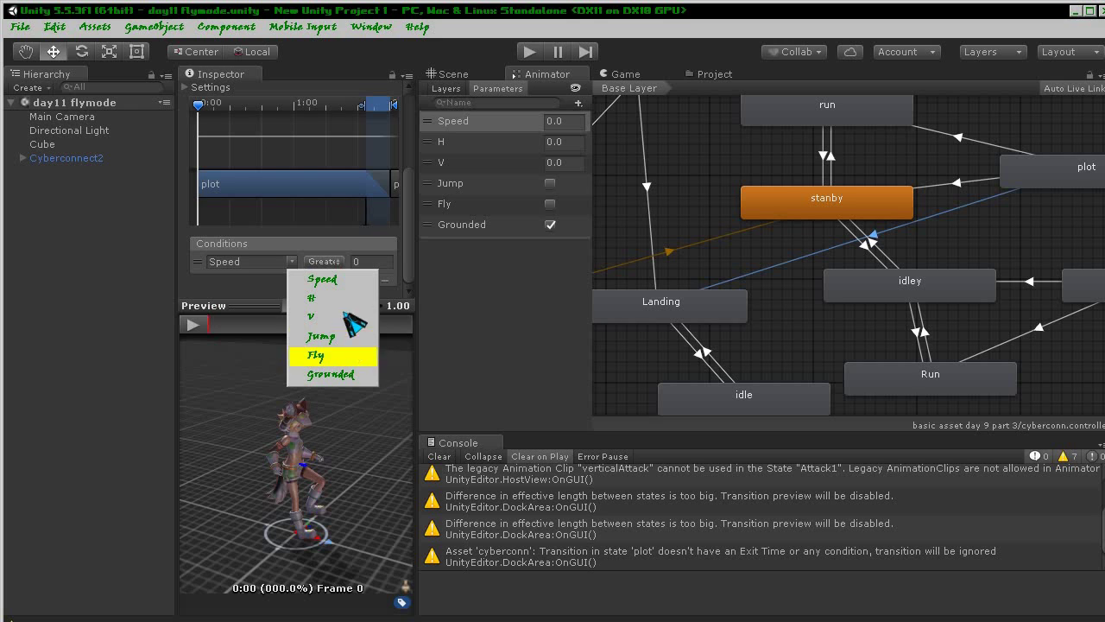
pyautogui.click(349, 375)
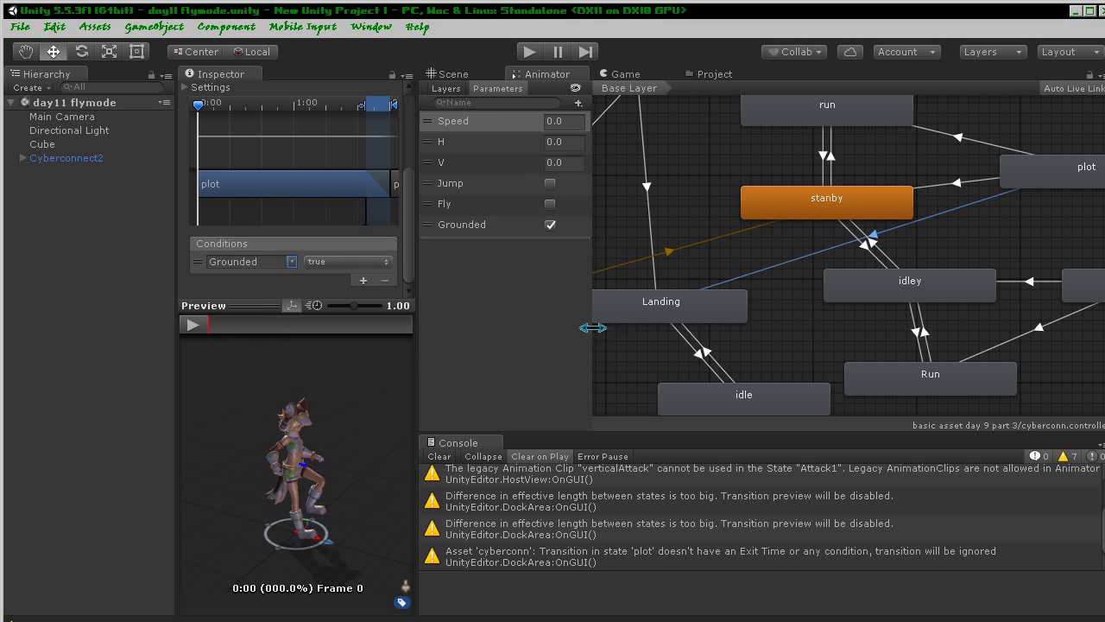
pyautogui.click(348, 263)
pyautogui.click(332, 296)
pyautogui.moveTo(941, 298); pyautogui.dragTo(881, 285, button='middle')
# - Create a transition from Attack1 to Landing and tidy the Attack1 node's position
pyautogui.rightClick(1036, 292)
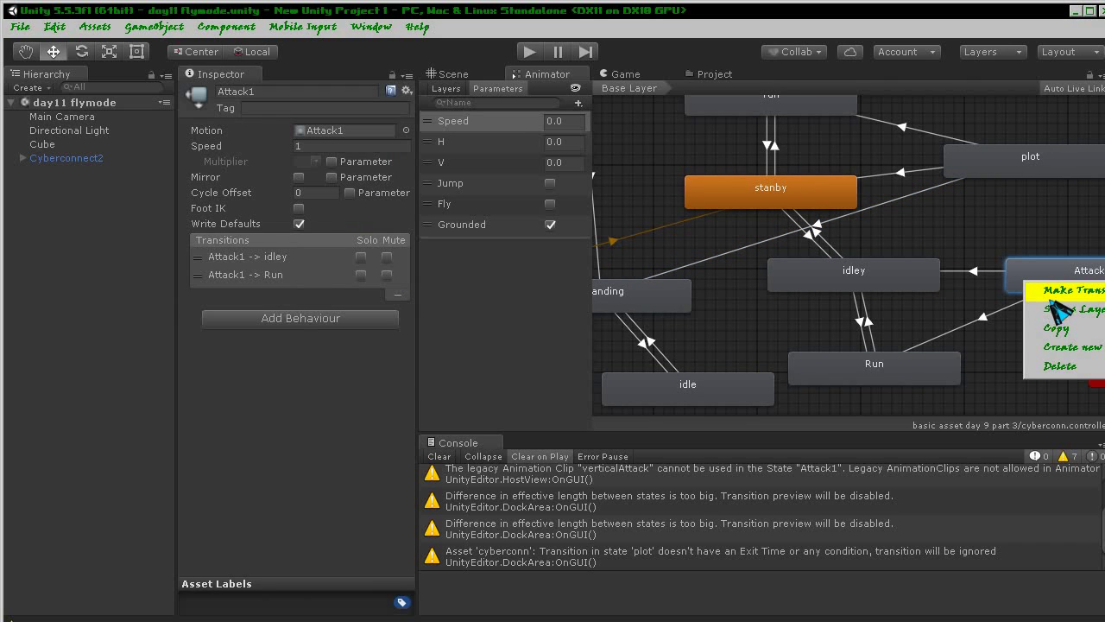
pyautogui.click(1031, 286)
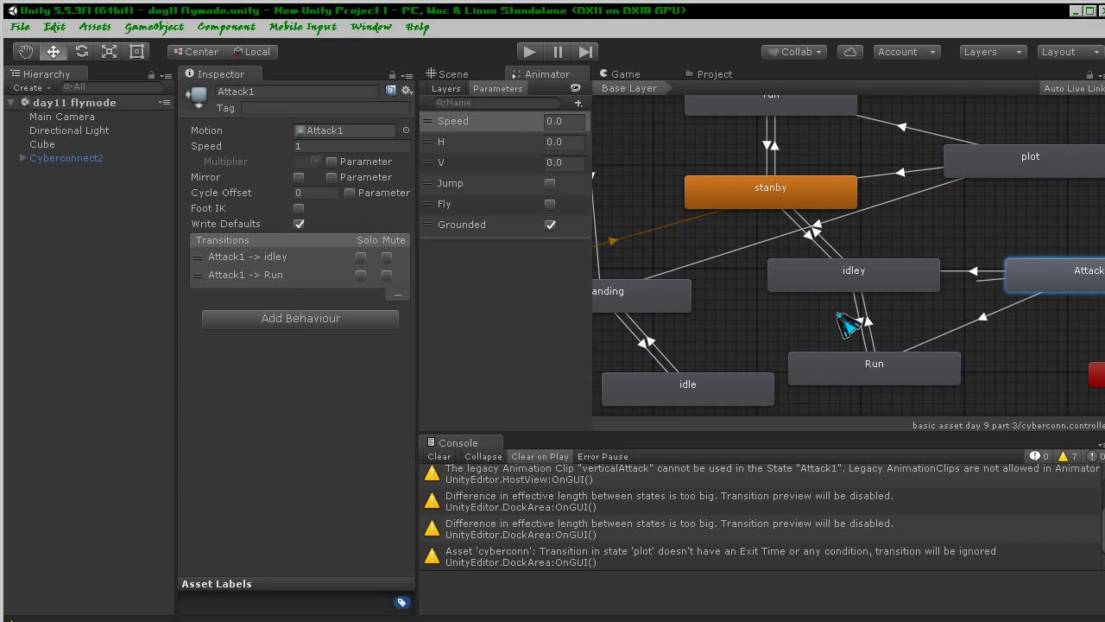
pyautogui.click(686, 298)
pyautogui.click(740, 288)
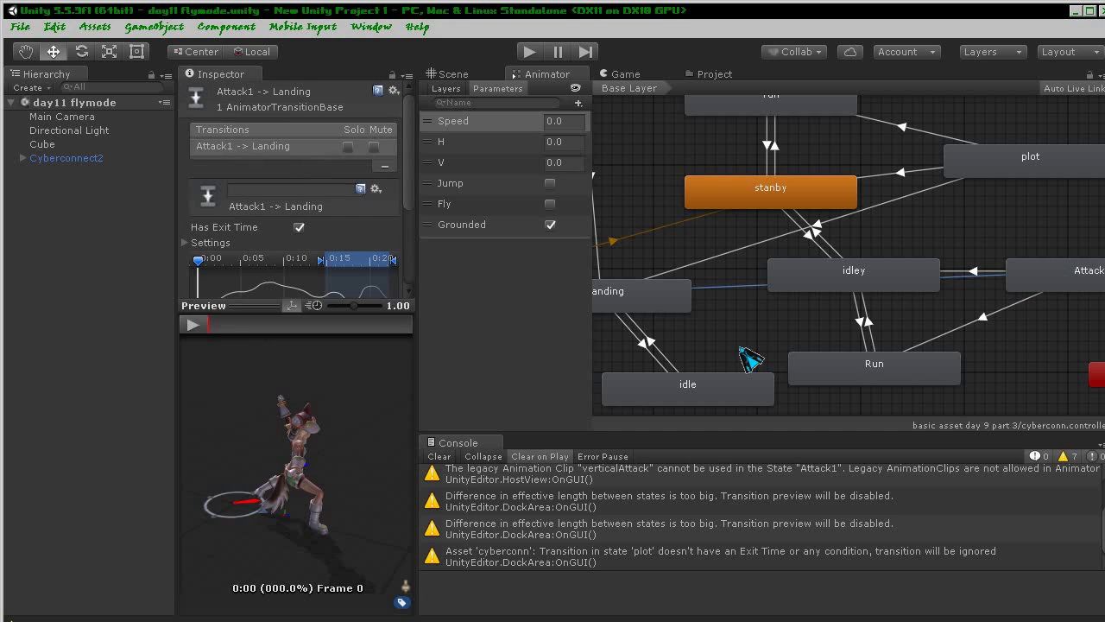
pyautogui.moveTo(743, 343); pyautogui.dragTo(795, 345, button='middle')
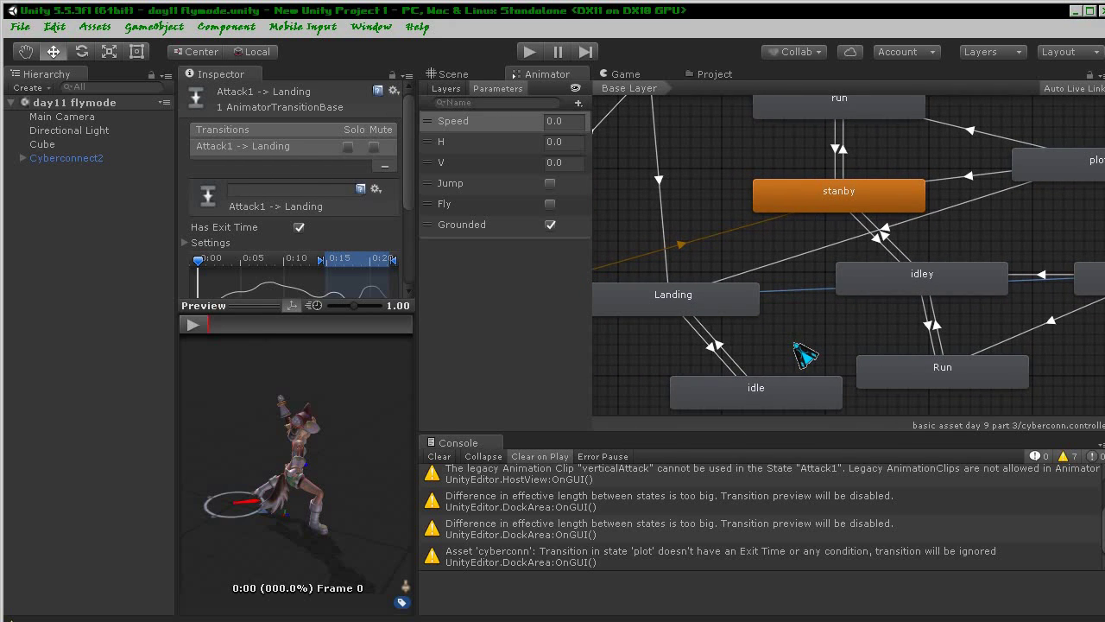
pyautogui.moveTo(805, 354); pyautogui.dragTo(830, 350, button='middle')
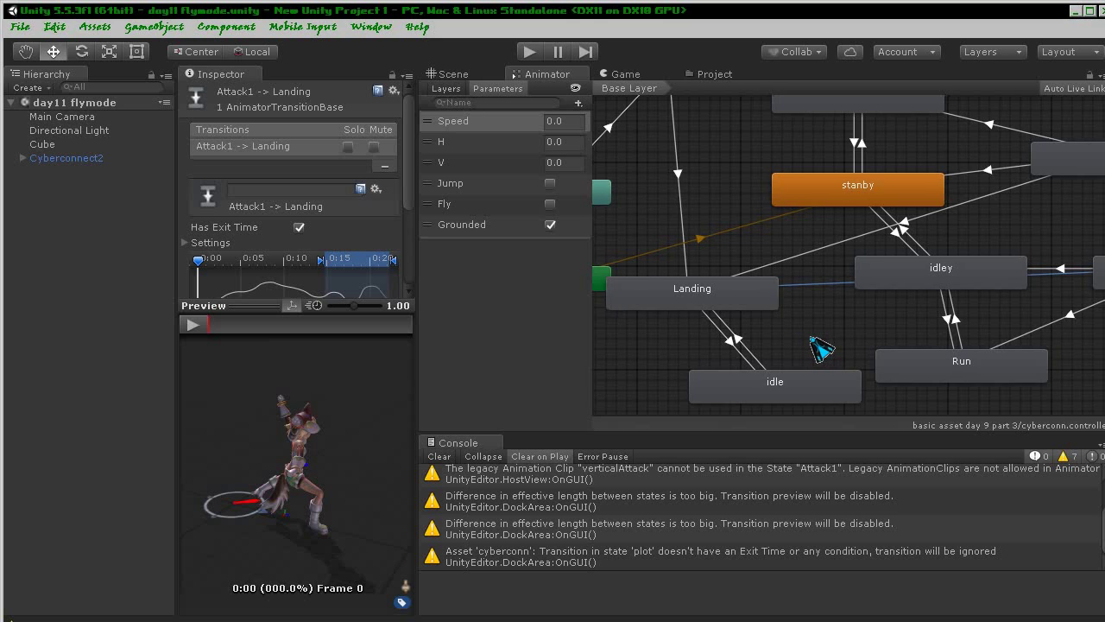
pyautogui.moveTo(830, 350); pyautogui.dragTo(834, 349, button='middle')
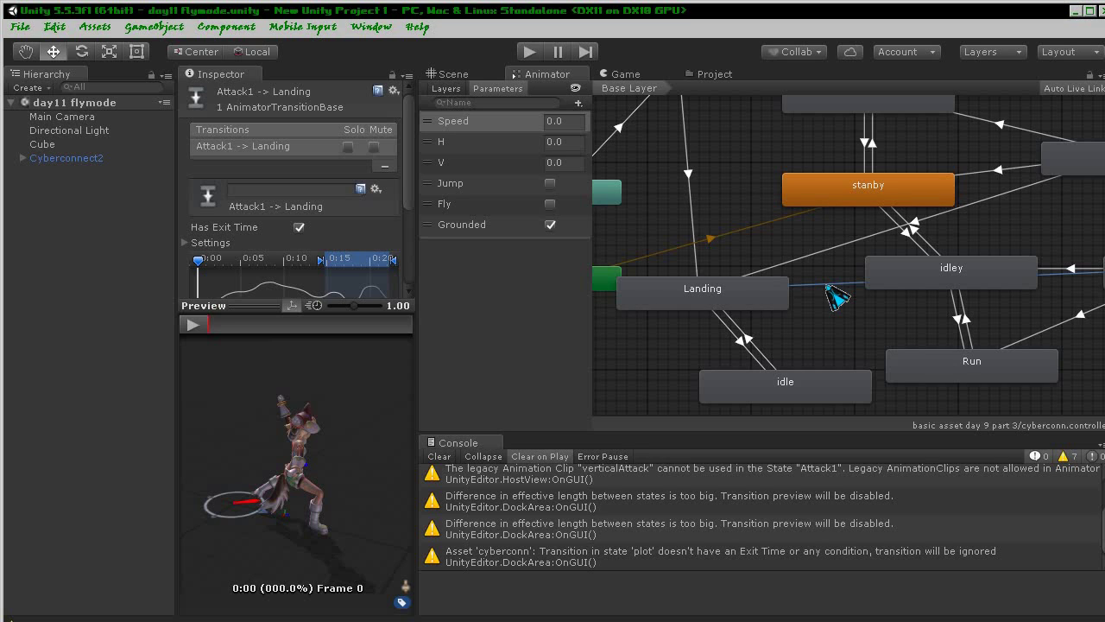
pyautogui.moveTo(842, 332); pyautogui.dragTo(801, 338, button='middle')
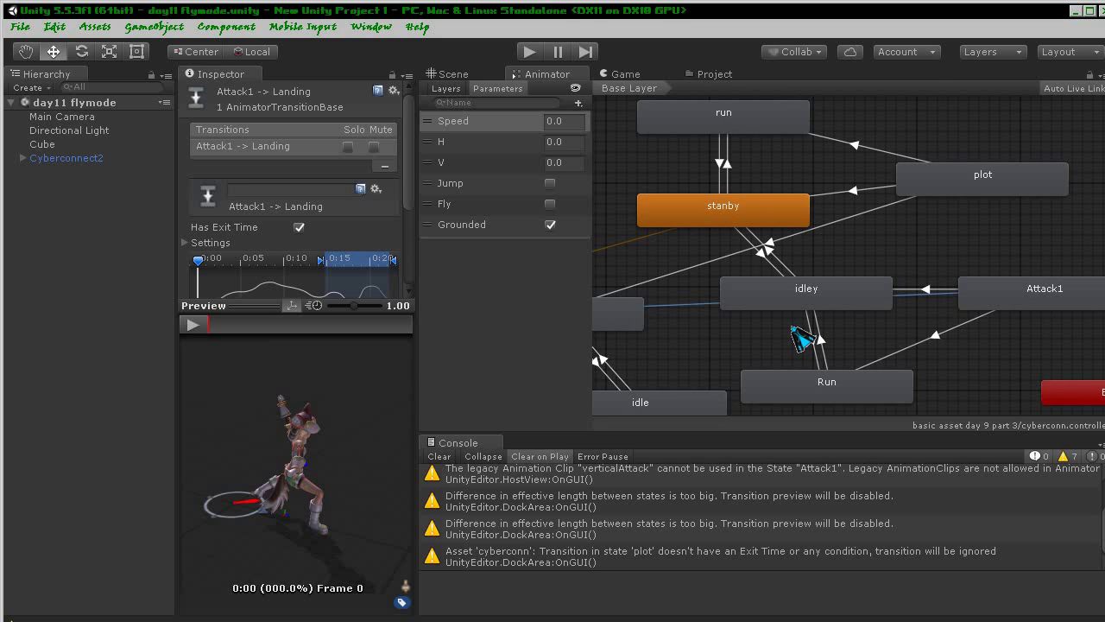
pyautogui.moveTo(1025, 304); pyautogui.dragTo(1003, 346)
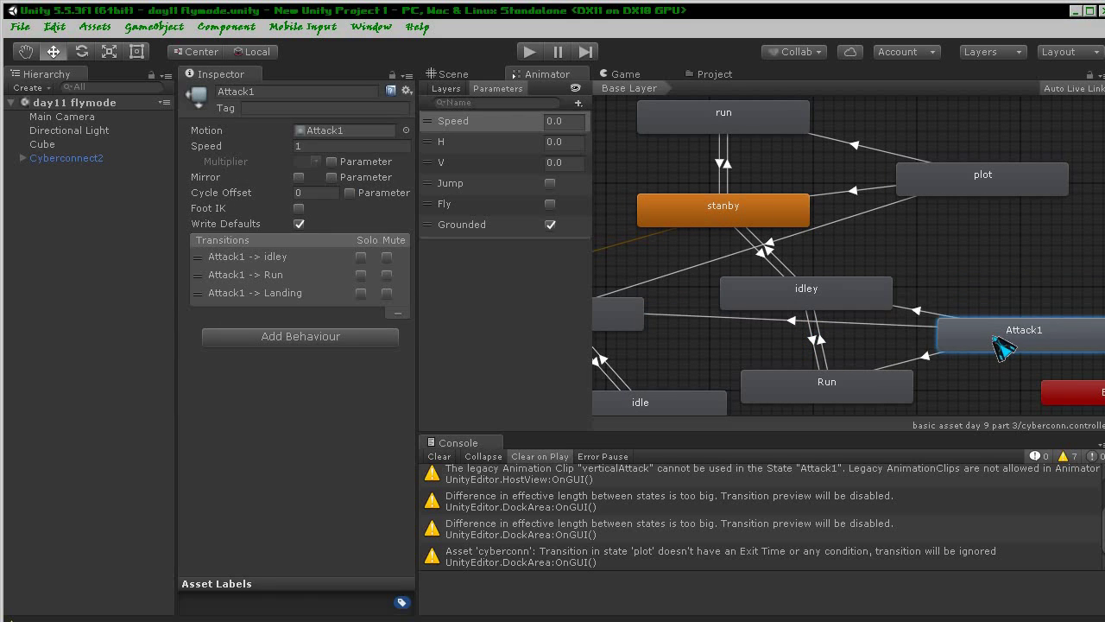
# - Enable exit time on Attack1-to-Landing and set its condition to Grounded = false
pyautogui.click(703, 317)
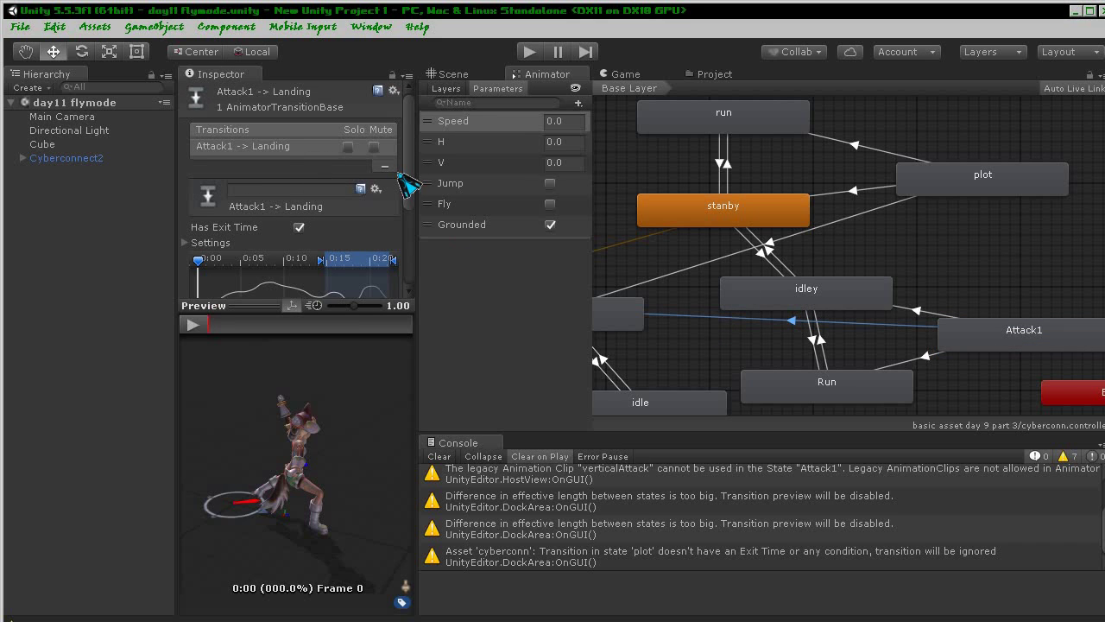
pyautogui.moveTo(405, 183); pyautogui.dragTo(413, 216)
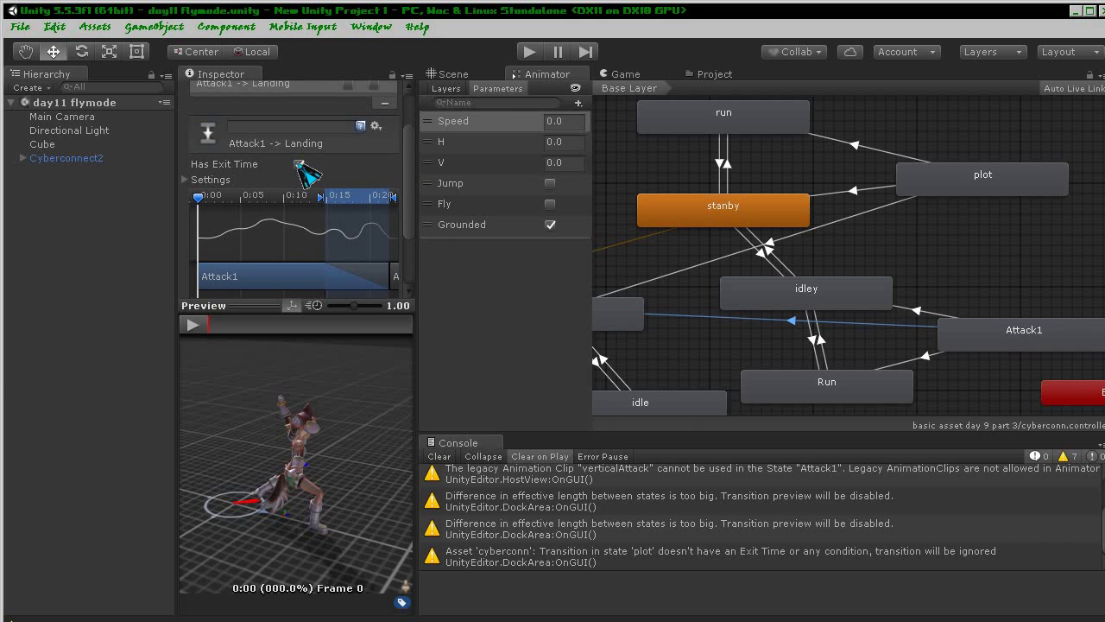
pyautogui.click(299, 164)
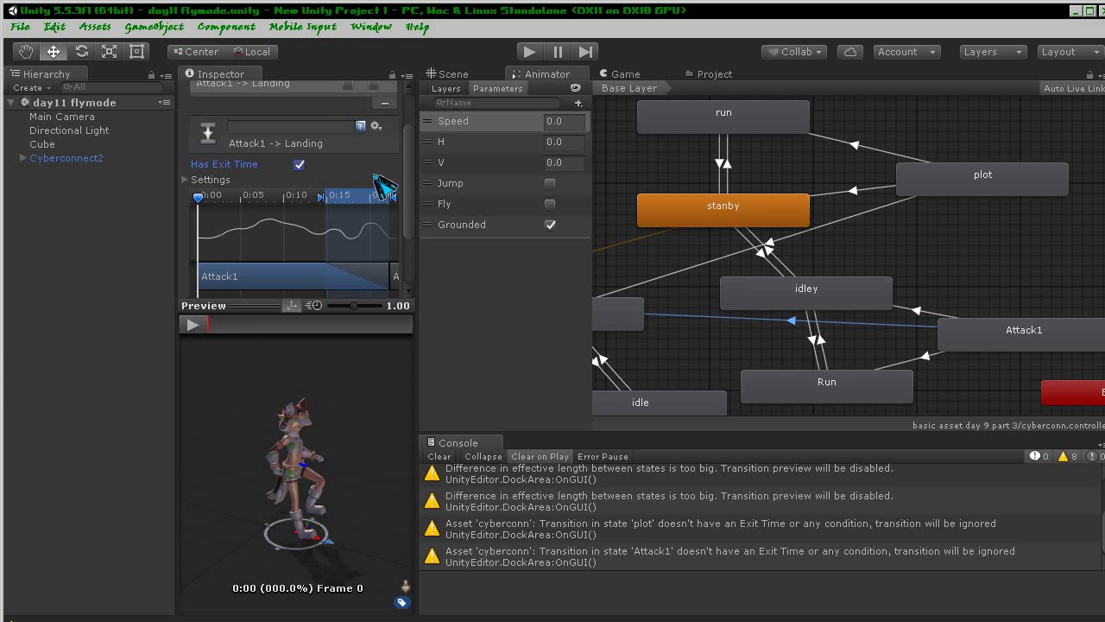
pyautogui.moveTo(408, 173); pyautogui.dragTo(411, 231)
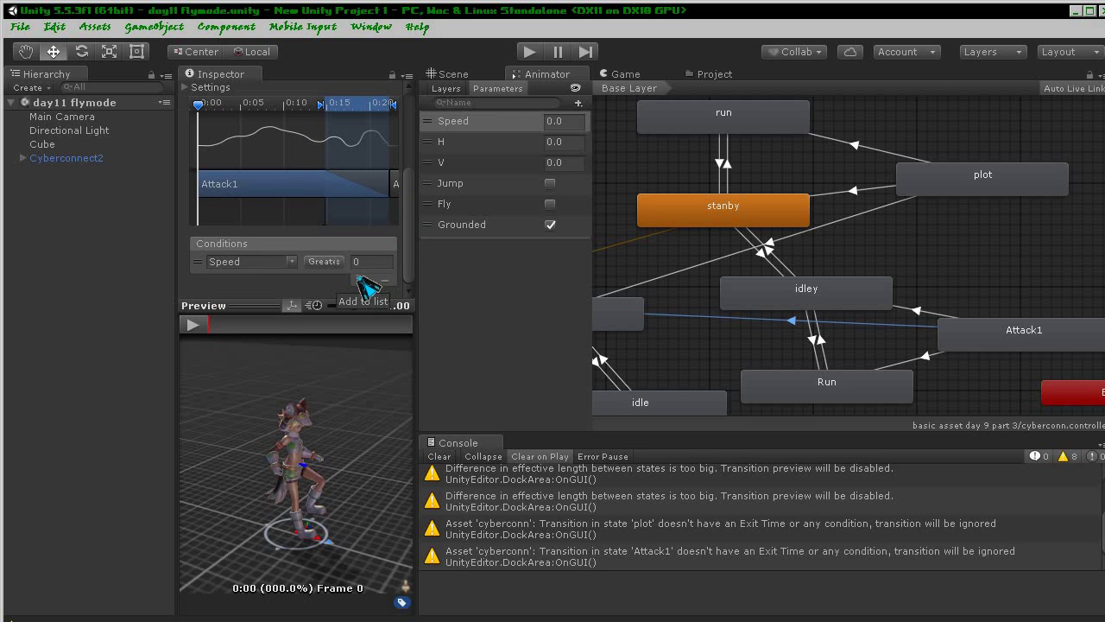
pyautogui.click(291, 262)
pyautogui.click(357, 376)
pyautogui.click(361, 262)
pyautogui.click(337, 298)
pyautogui.moveTo(671, 259)
pyautogui.mouseDown(button='middle')
pyautogui.moveTo(715, 245)
pyautogui.moveTo(785, 262)
pyautogui.mouseUp(button='middle')
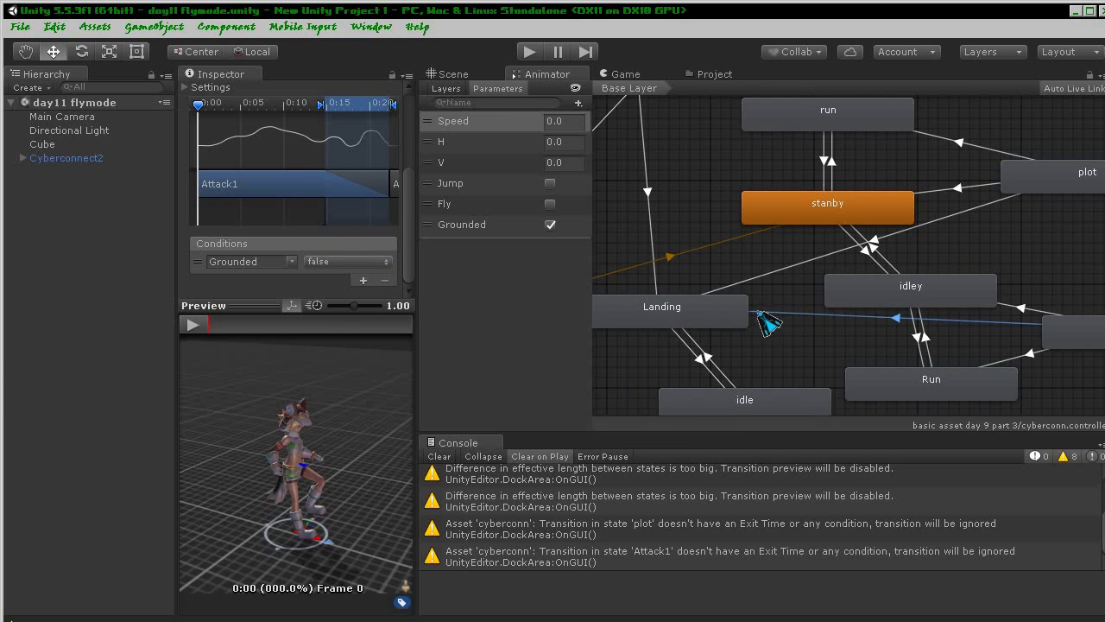
pyautogui.moveTo(805, 304); pyautogui.dragTo(827, 276, button='middle')
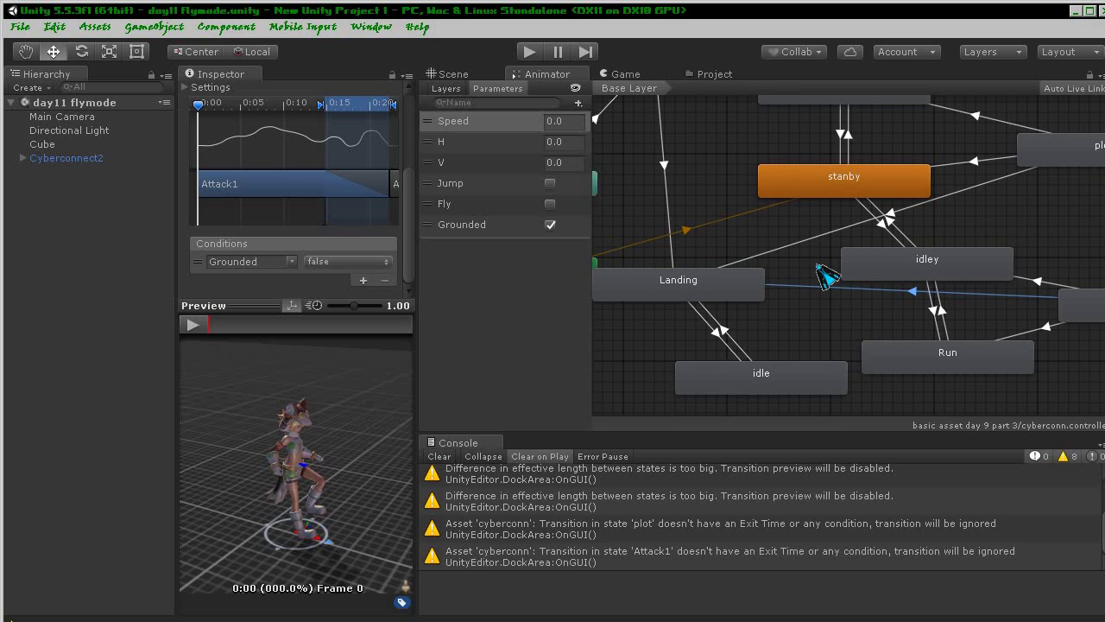
pyautogui.moveTo(793, 375)
pyautogui.mouseDown()
pyautogui.moveTo(783, 354)
pyautogui.moveTo(773, 364)
pyautogui.mouseUp()
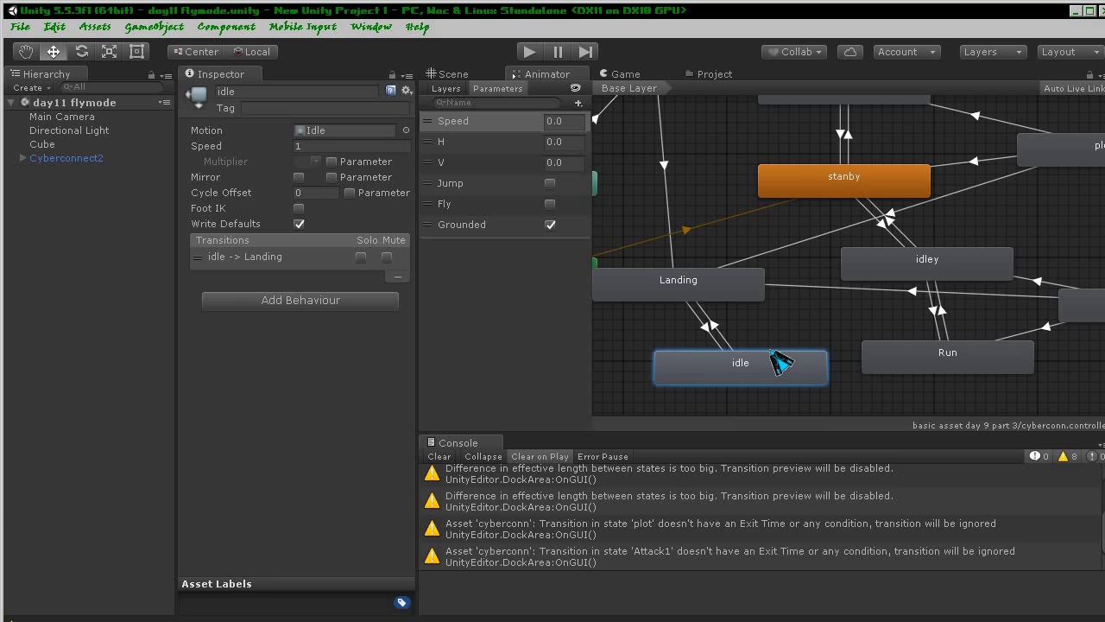
# - In the misaki folder, Ctrl+D misakiscriptcolliderfix and open misakiscriptcolliderfix1 in MonoDevelop
pyautogui.click(713, 75)
pyautogui.scroll(3, 629, 247)
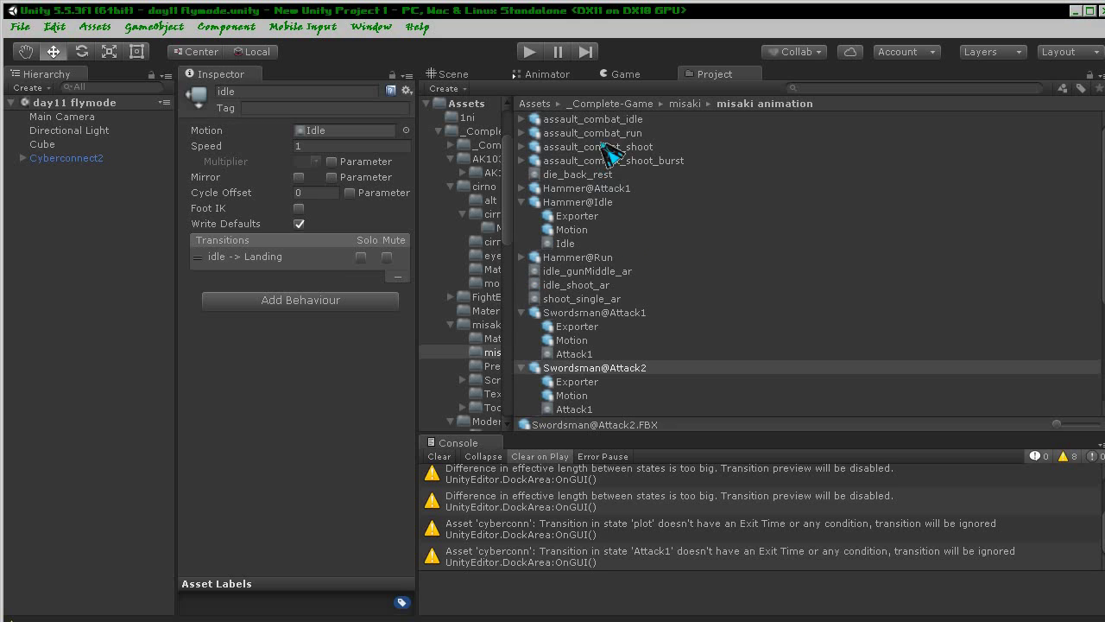
pyautogui.click(687, 105)
pyautogui.click(571, 259)
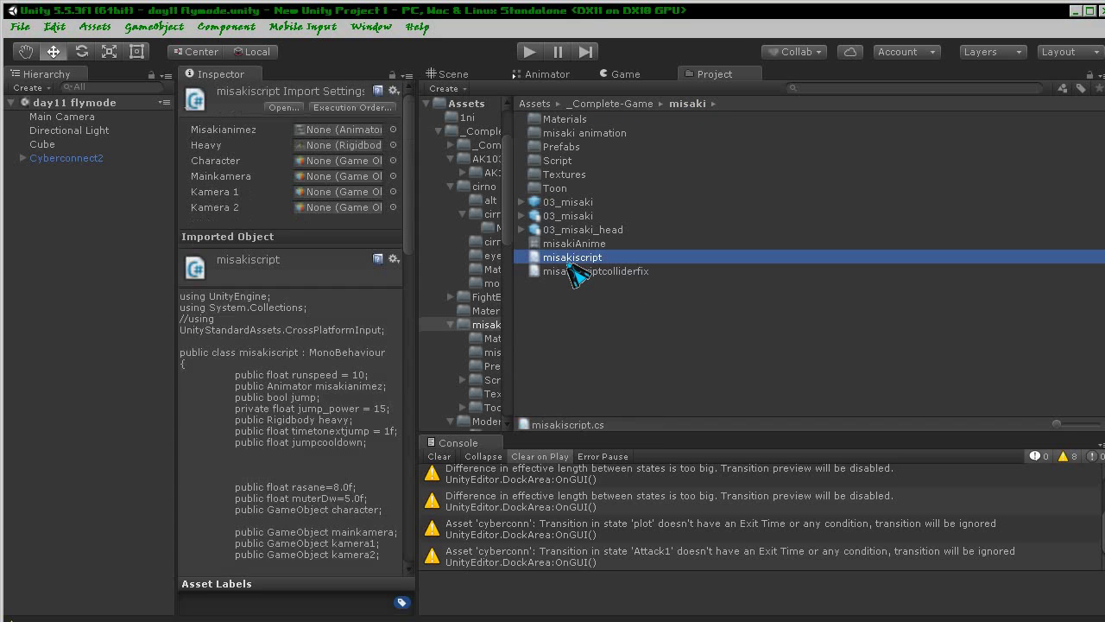
pyautogui.click(595, 273)
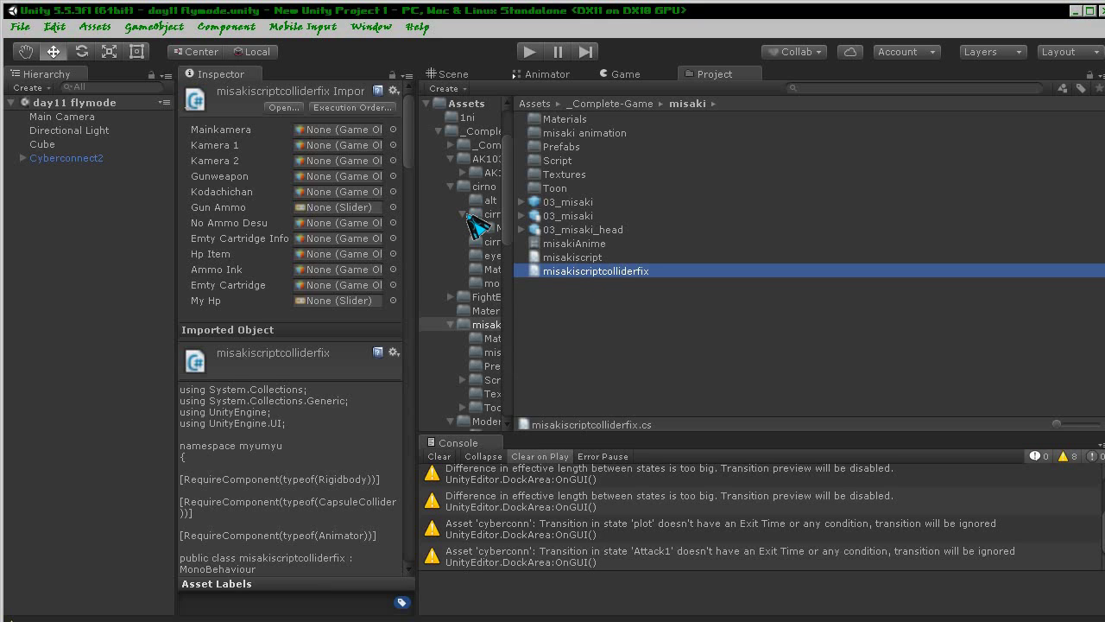
pyautogui.hotkey('ctrl', 'd')
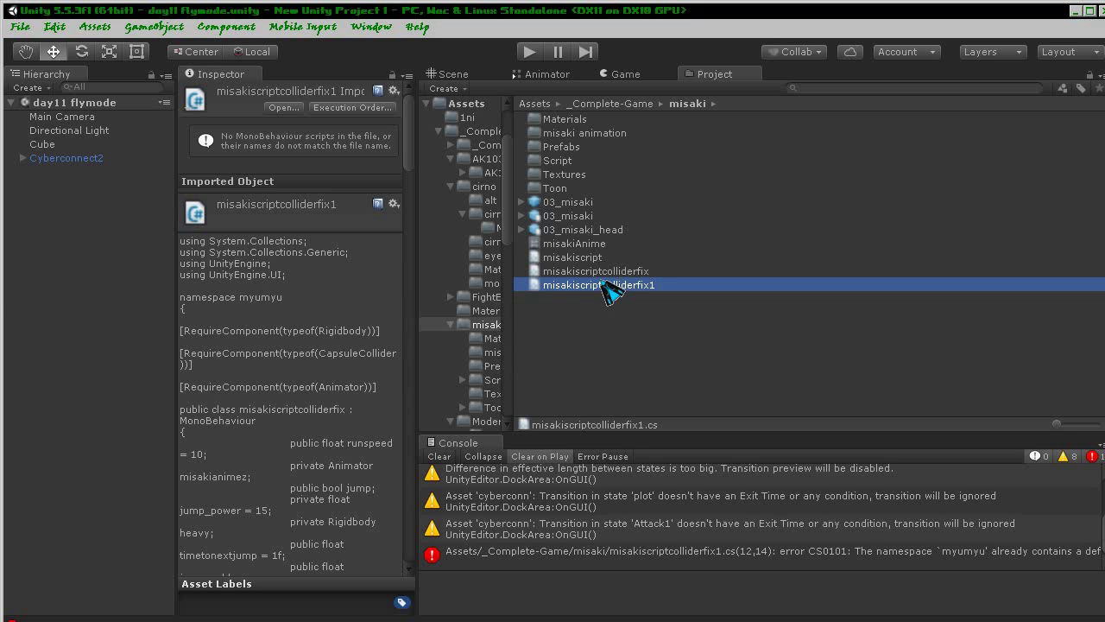
pyautogui.doubleClick(605, 285)
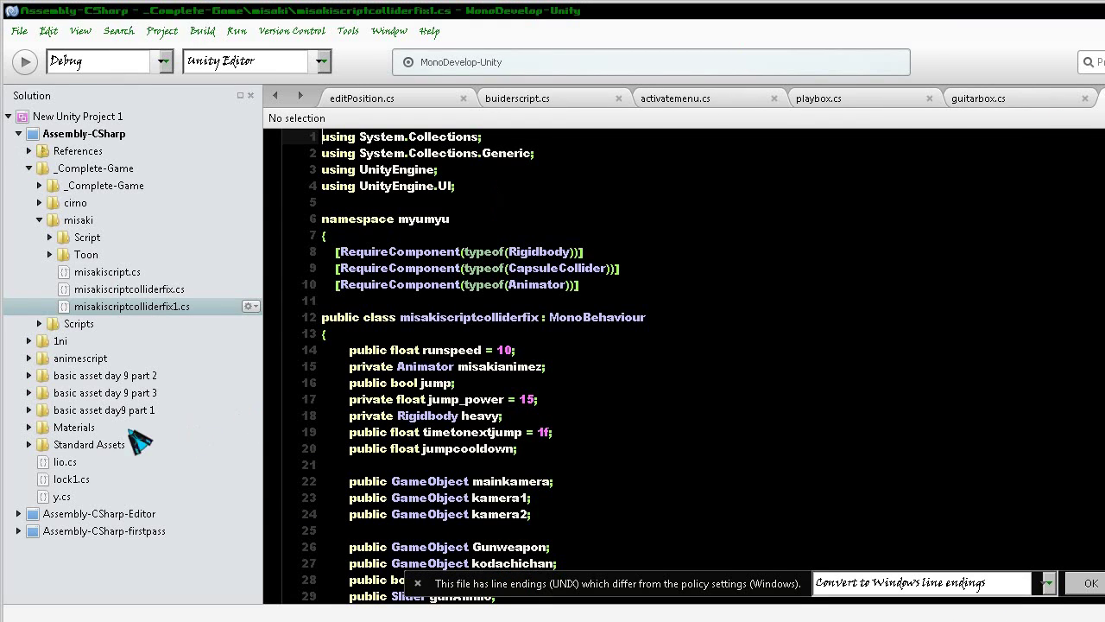
pyautogui.click(251, 95)
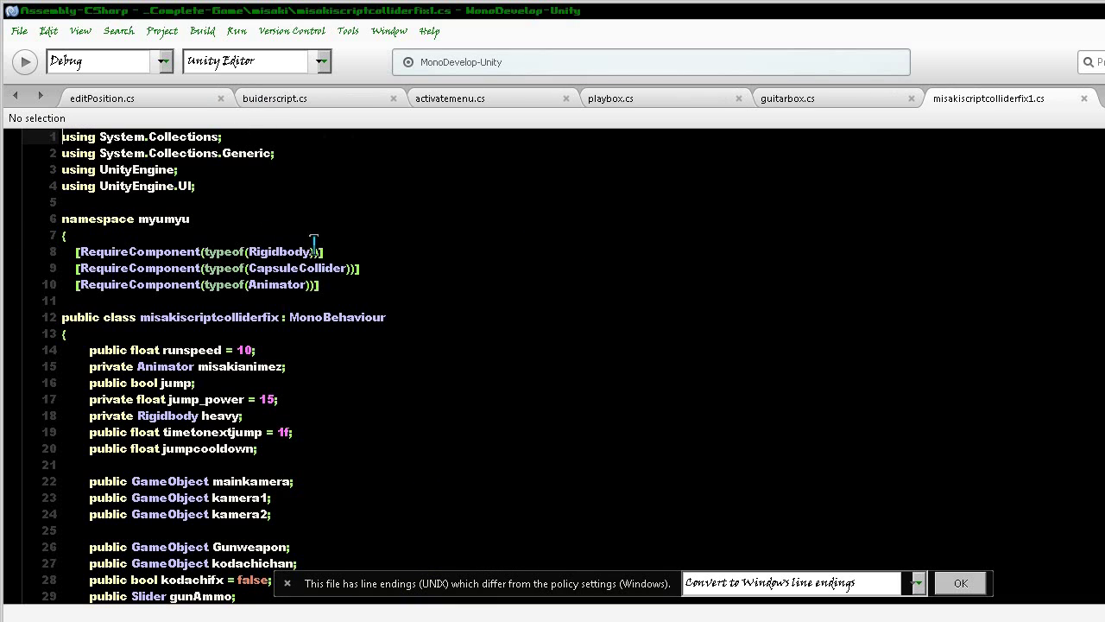
pyautogui.click(473, 362)
pyautogui.scroll(-3, 444, 353)
pyautogui.scroll(-3, 435, 351)
pyautogui.scroll(-3, 435, 352)
pyautogui.scroll(-4, 435, 352)
pyautogui.scroll(-2, 435, 350)
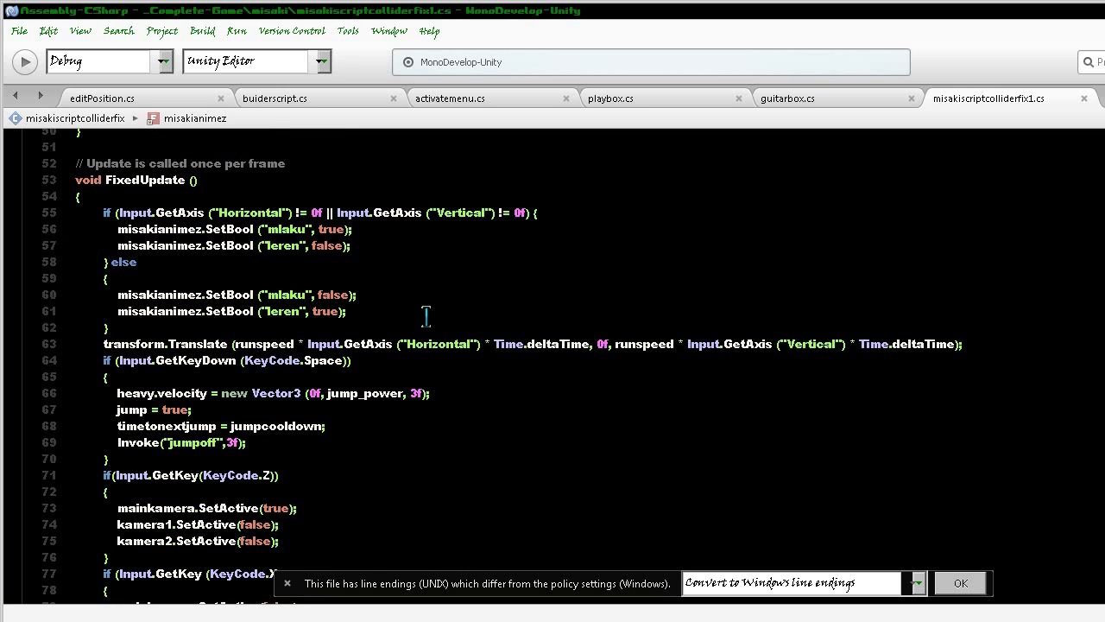
pyautogui.scroll(1, 426, 307)
pyautogui.scroll(-6, 432, 385)
pyautogui.scroll(-3, 437, 391)
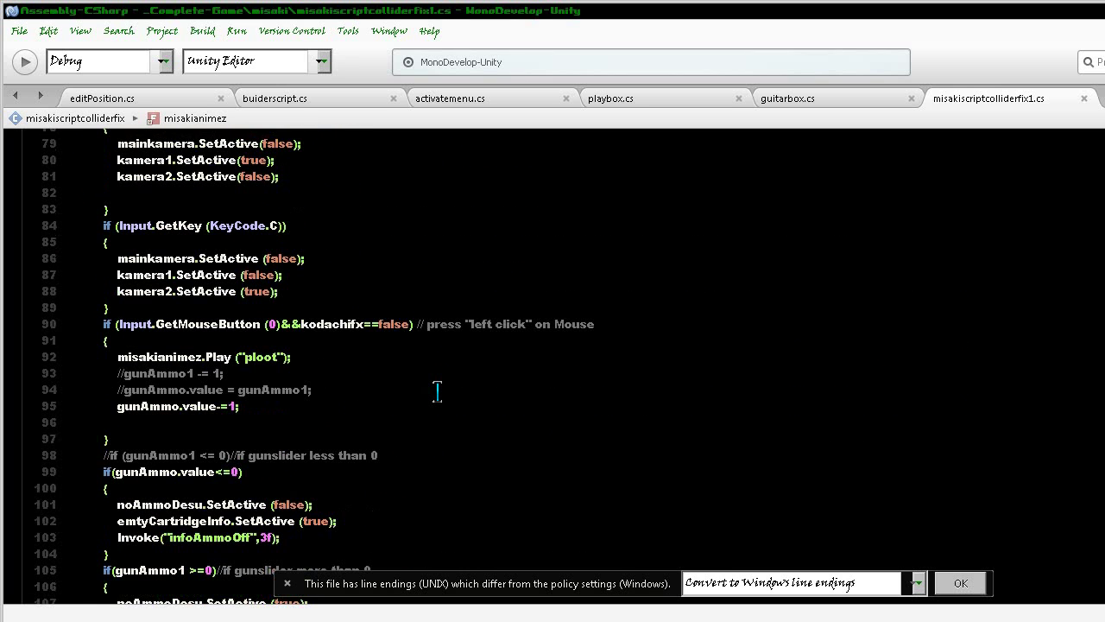
pyautogui.scroll(4, 436, 391)
pyautogui.scroll(4, 432, 375)
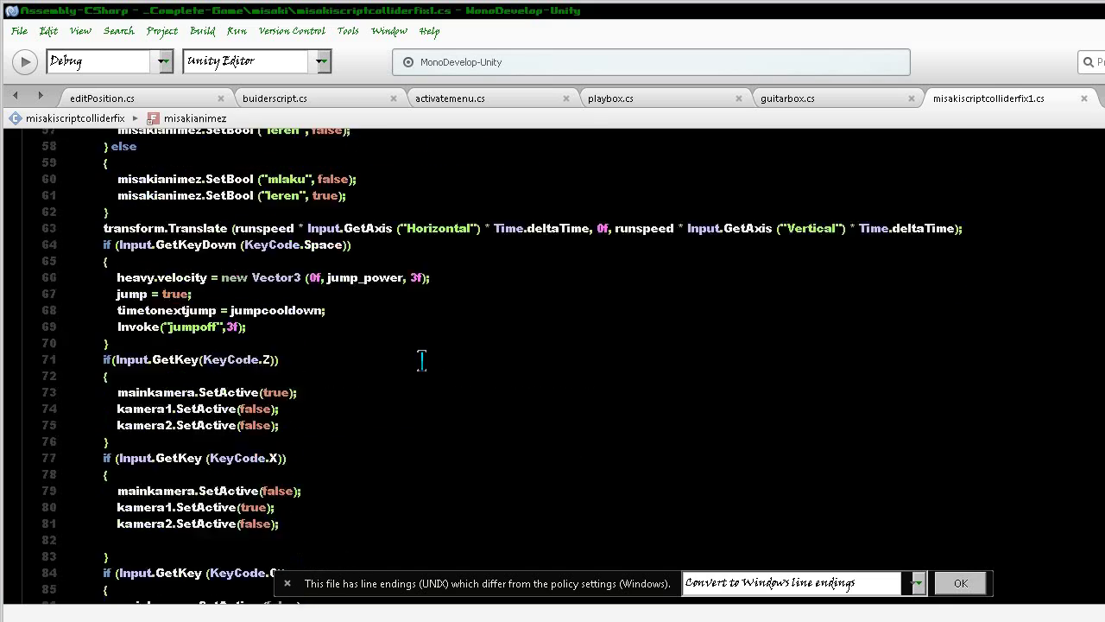
pyautogui.scroll(-7, 490, 375)
pyautogui.scroll(-3, 490, 376)
pyautogui.scroll(-4, 491, 376)
pyautogui.scroll(-6, 491, 376)
pyautogui.scroll(-4, 490, 375)
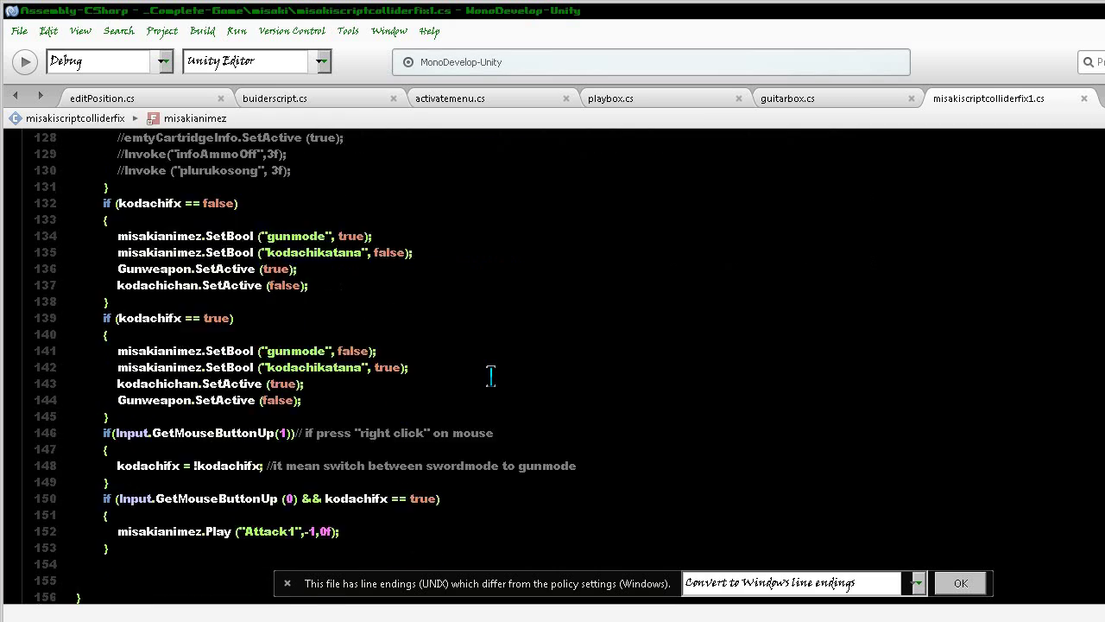
pyautogui.scroll(-3, 491, 375)
pyautogui.scroll(1, 489, 375)
pyautogui.scroll(6, 485, 367)
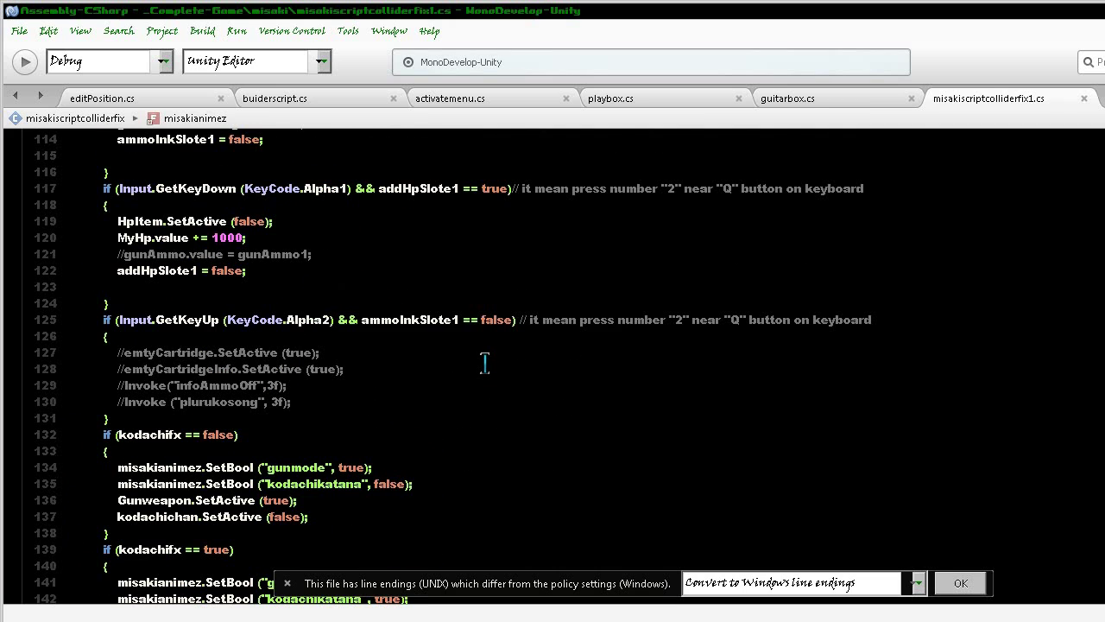
pyautogui.scroll(1, 396, 311)
pyautogui.scroll(5, 396, 311)
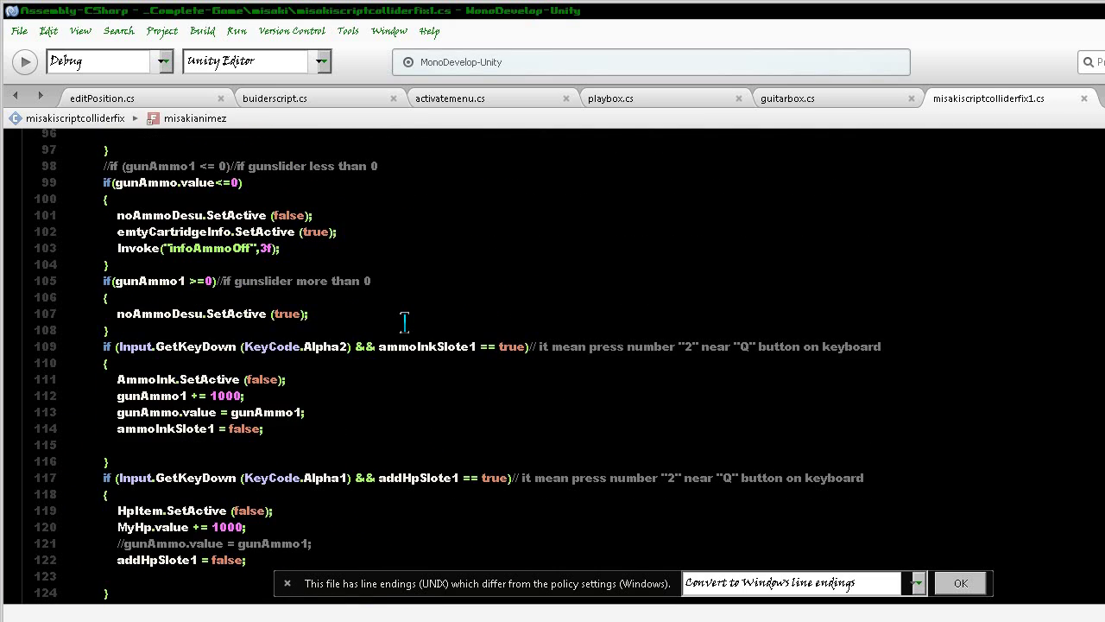
pyautogui.scroll(2, 402, 317)
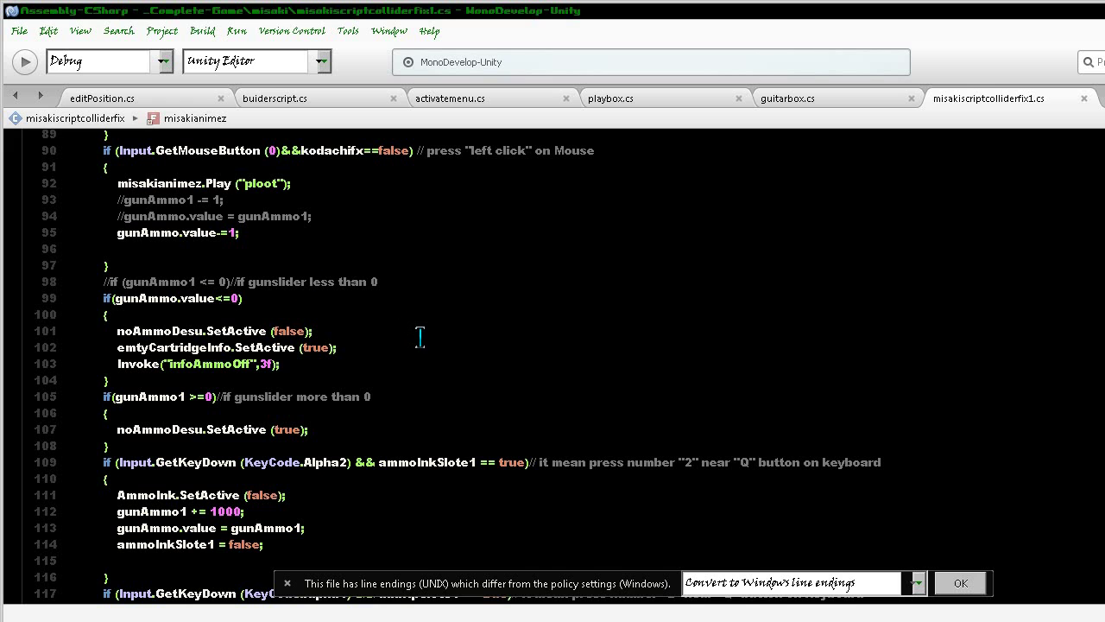
pyautogui.scroll(1, 420, 338)
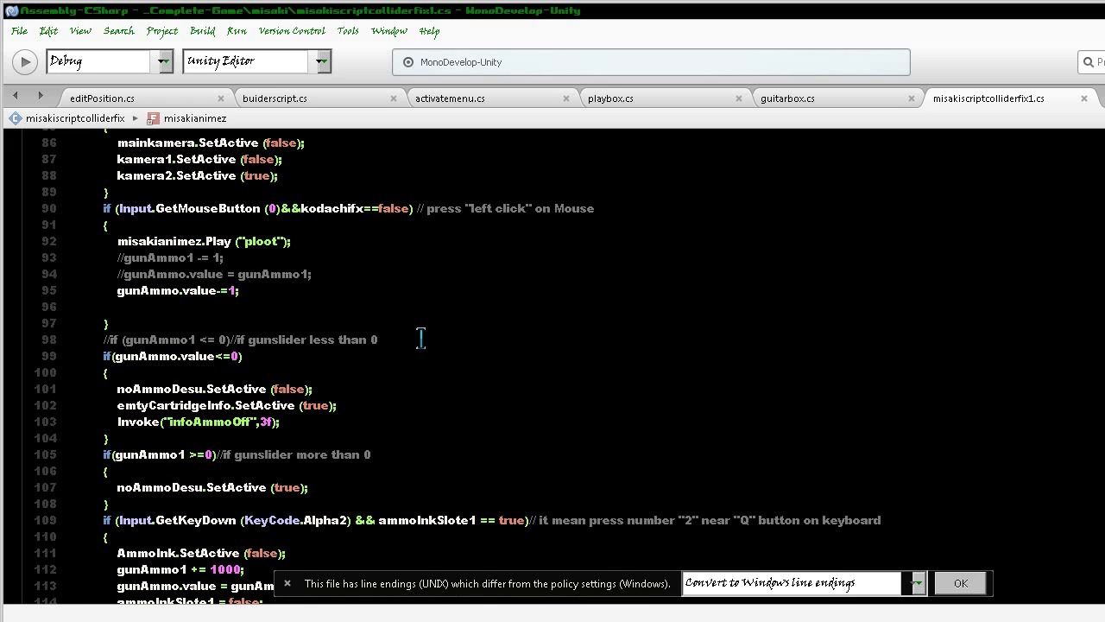
pyautogui.scroll(1, 421, 337)
pyautogui.scroll(2, 421, 338)
pyautogui.scroll(2, 422, 338)
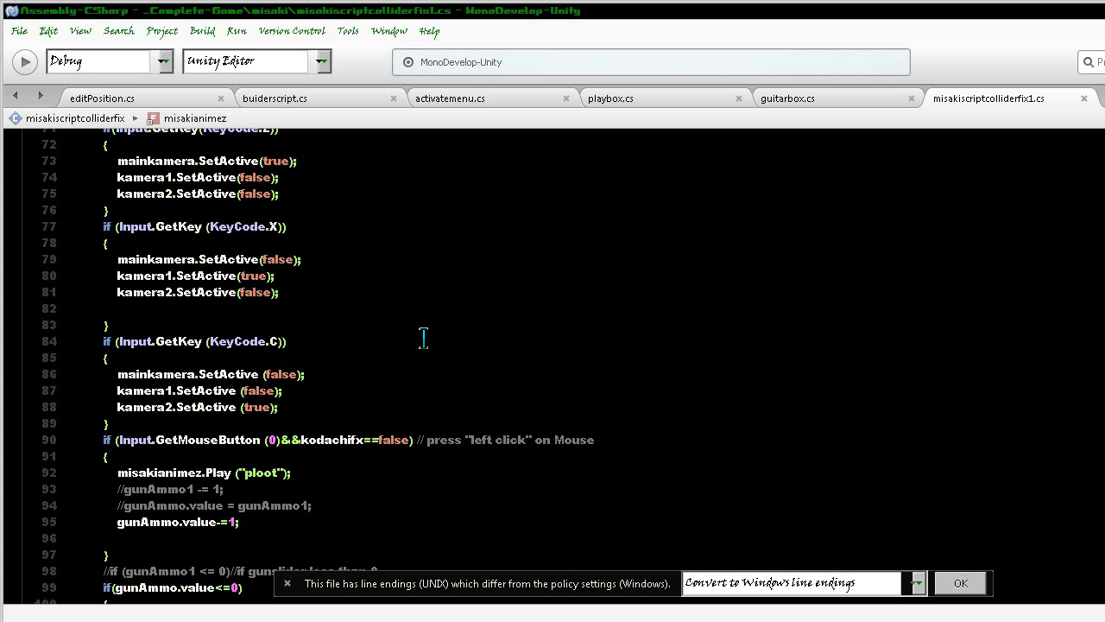
pyautogui.scroll(3, 423, 337)
pyautogui.scroll(2, 423, 338)
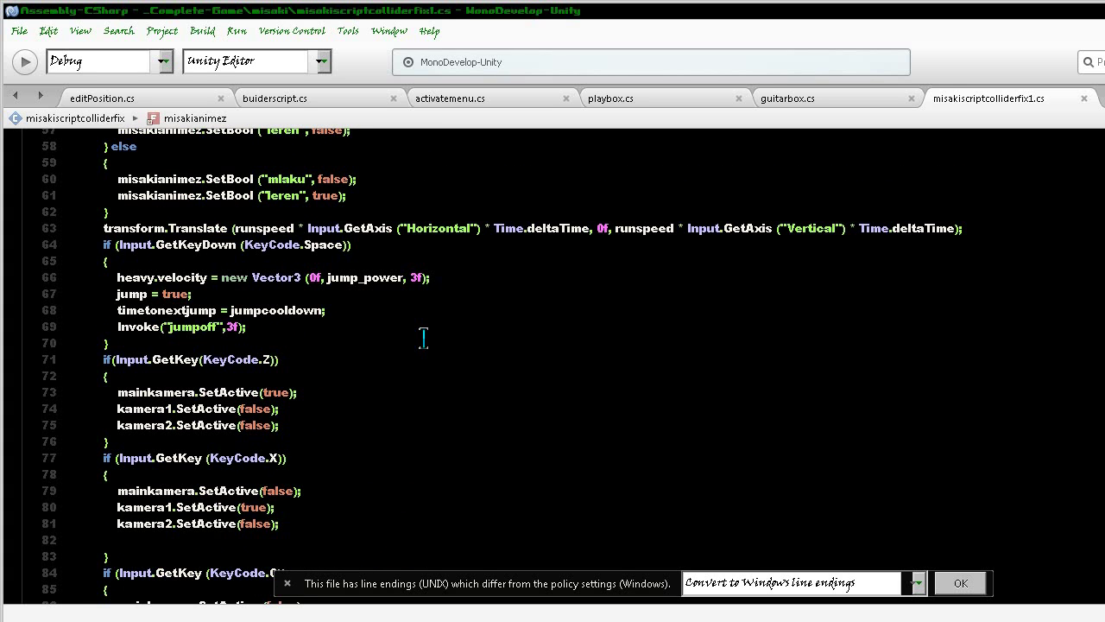
pyautogui.scroll(1, 423, 337)
pyautogui.scroll(1, 423, 336)
pyautogui.scroll(1, 424, 336)
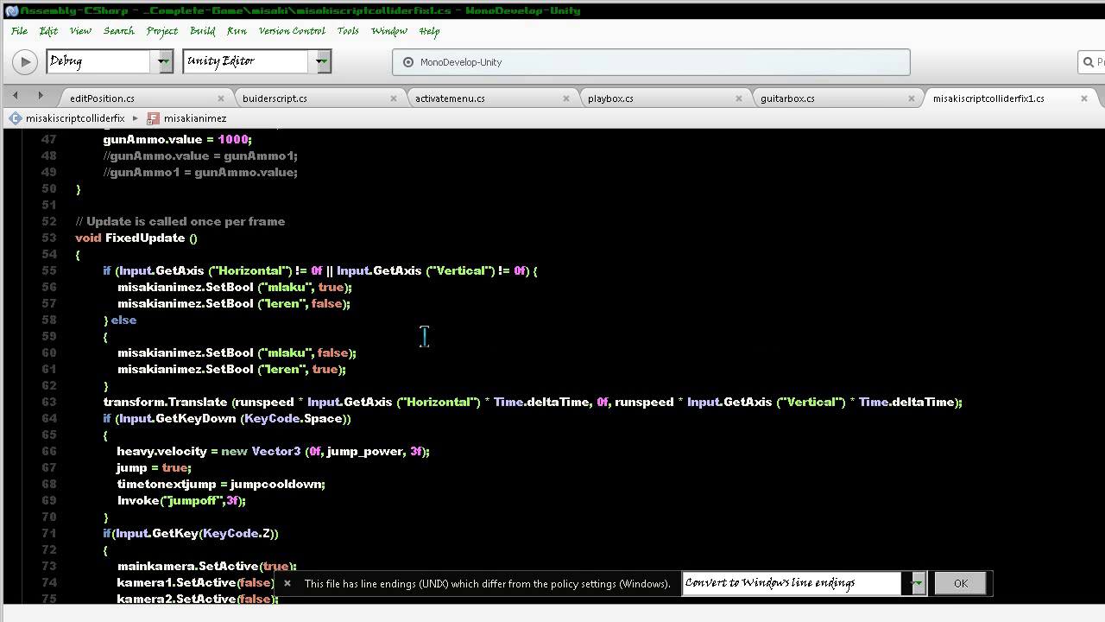
pyautogui.scroll(-1, 424, 336)
pyautogui.scroll(-3, 424, 336)
pyautogui.scroll(-2, 424, 336)
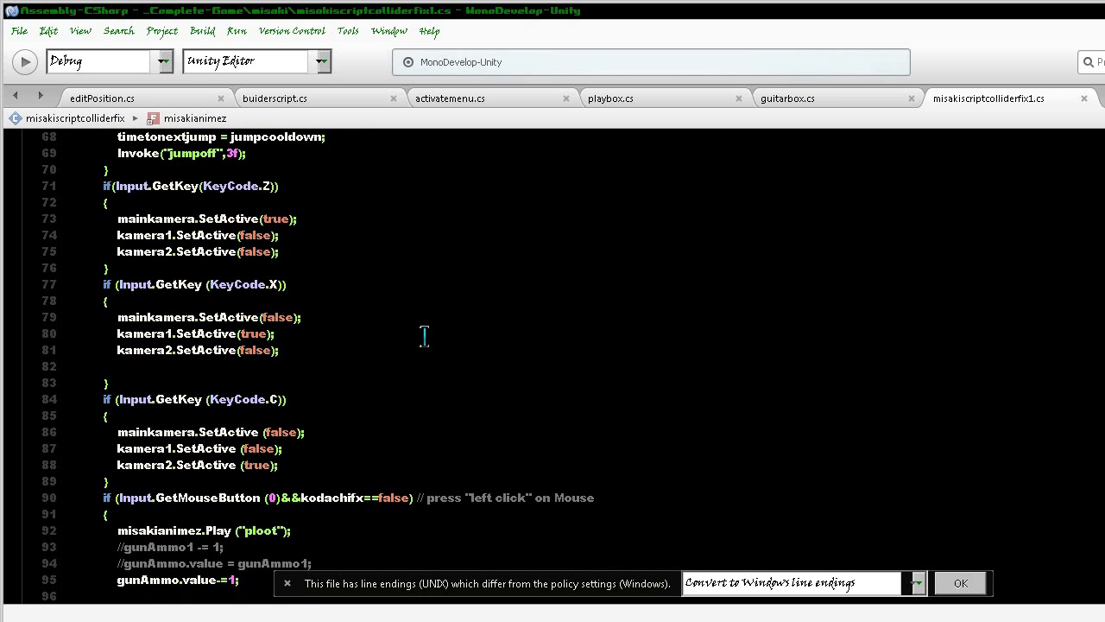
pyautogui.scroll(-1, 424, 336)
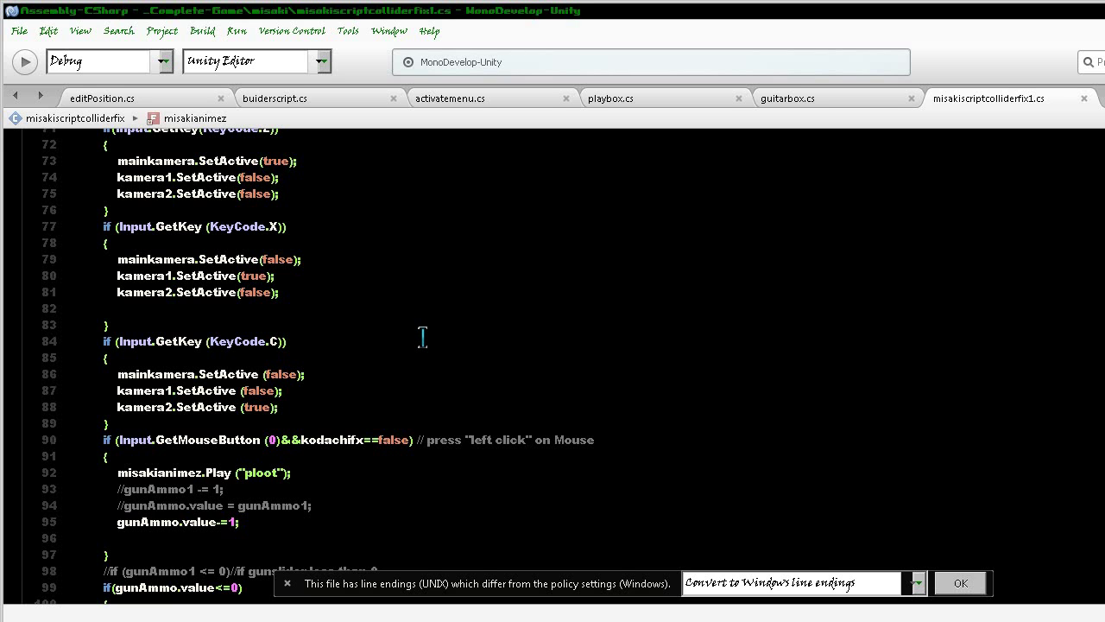
pyautogui.scroll(-1, 431, 344)
pyautogui.scroll(-3, 432, 344)
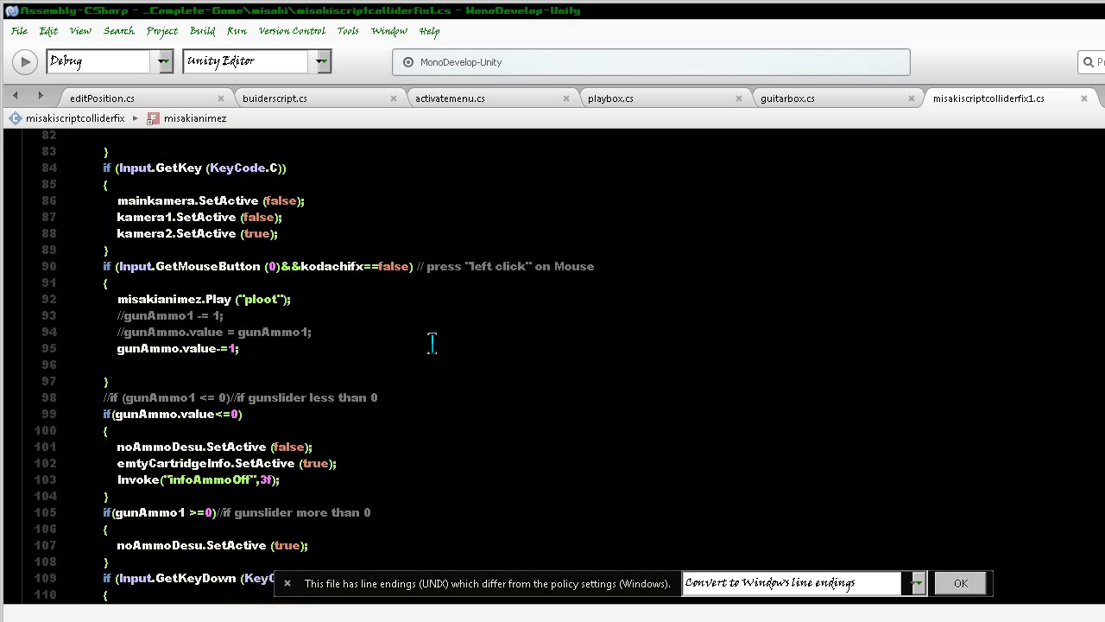
pyautogui.scroll(-2, 431, 342)
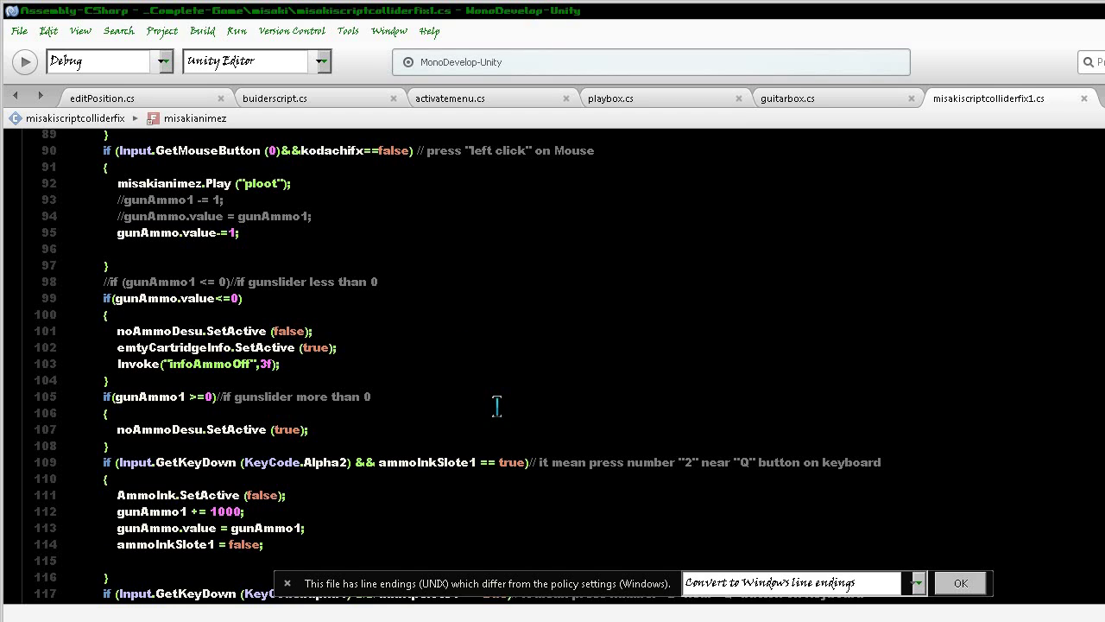
pyautogui.scroll(13, 480, 385)
pyautogui.scroll(5, 476, 384)
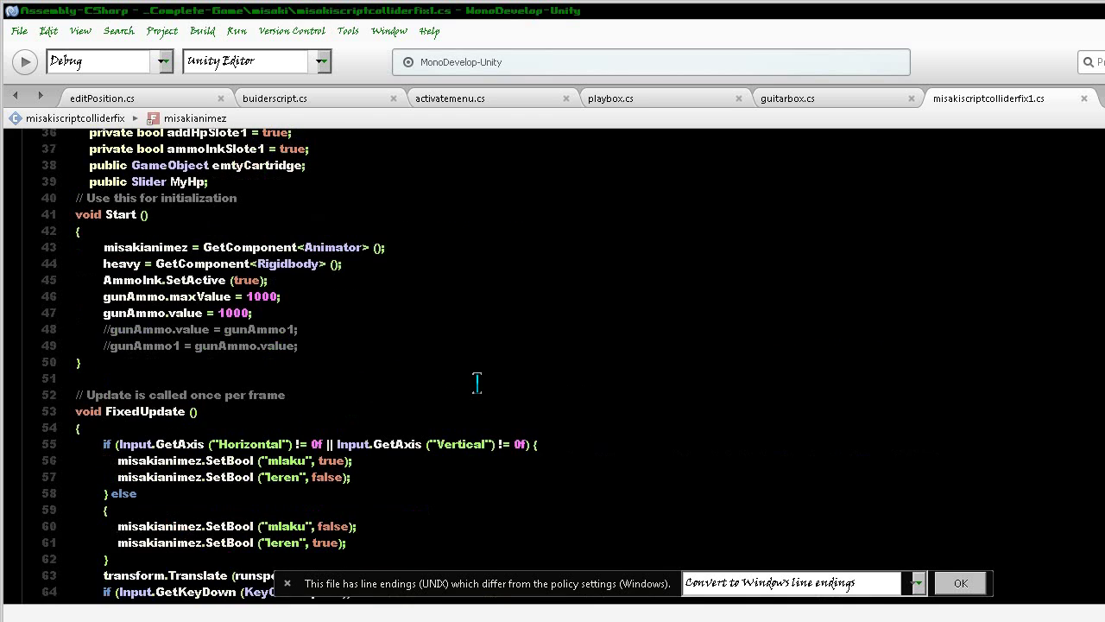
pyautogui.scroll(-1, 477, 383)
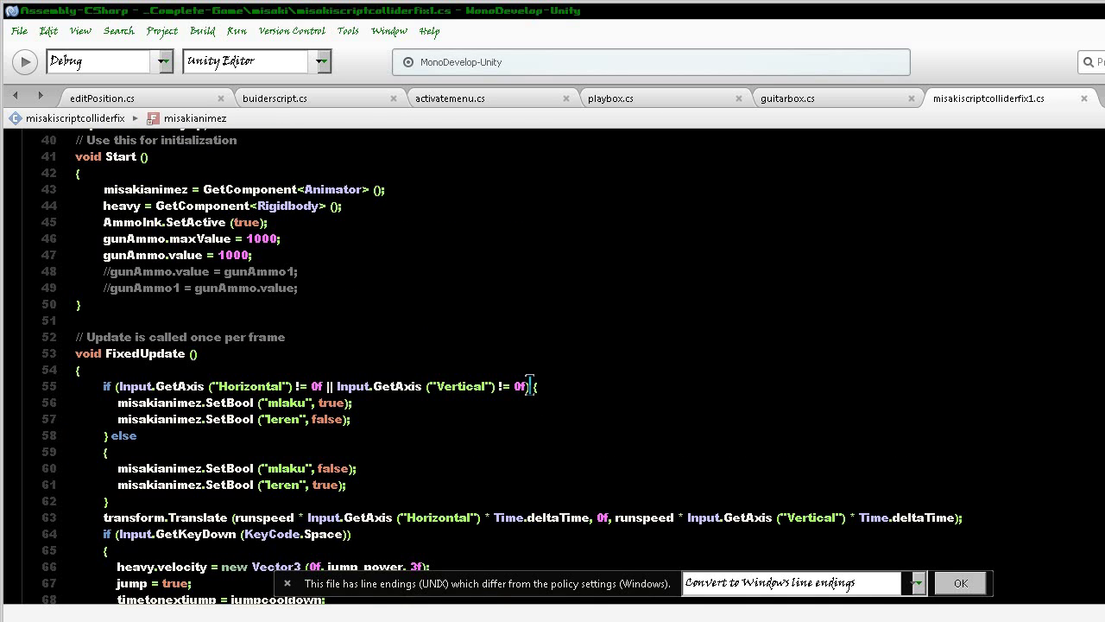
# - Move line 55's brace to its own line; rename namespace to myumyu1, class to misakiscriptcolliderfix1
pyautogui.click(531, 386)
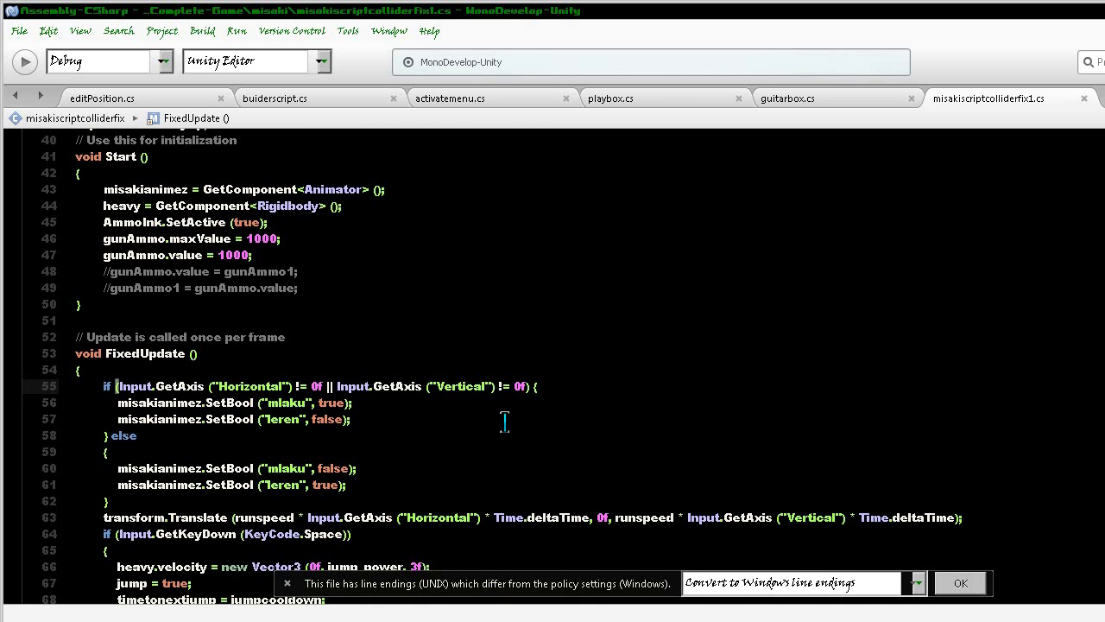
pyautogui.press('Return')
pyautogui.scroll(13, 477, 394)
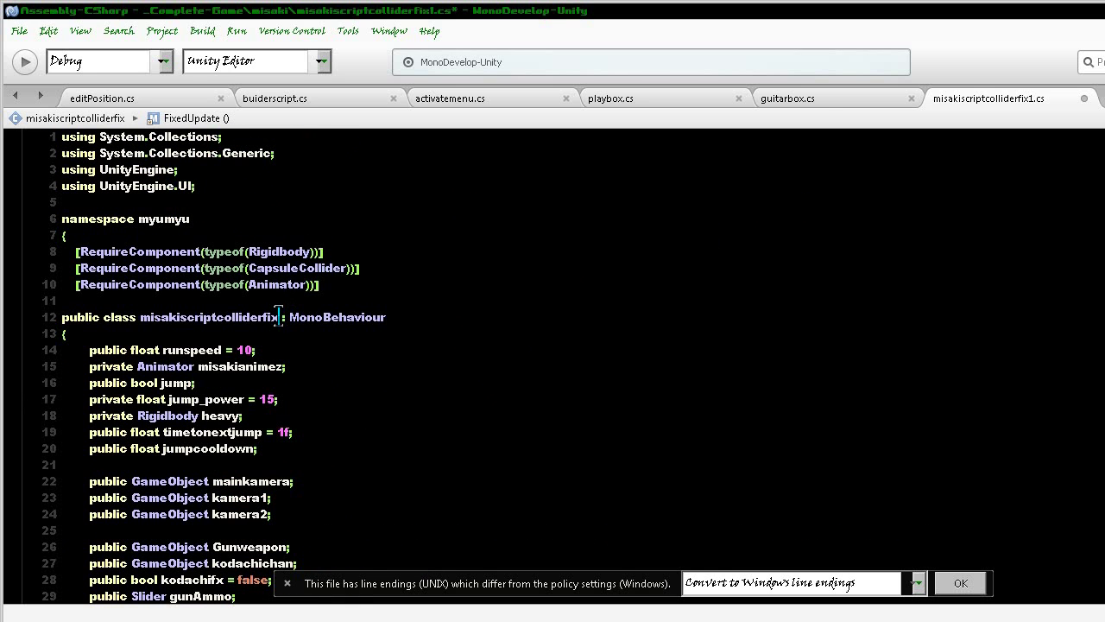
pyautogui.click(190, 219)
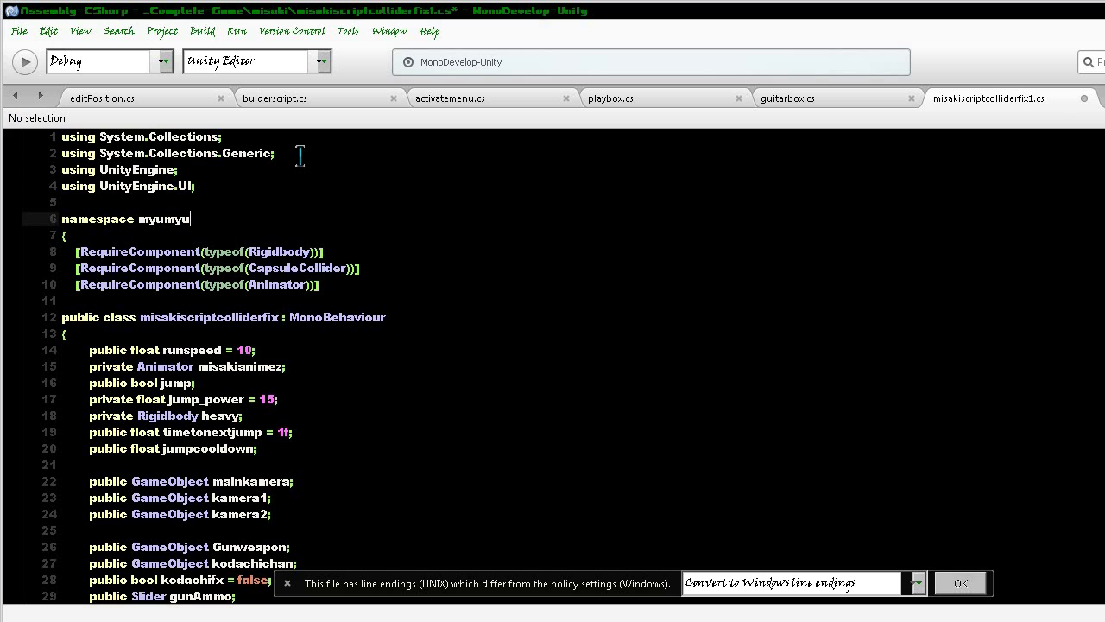
pyautogui.write('1')
pyautogui.click(281, 317)
pyautogui.write('1')
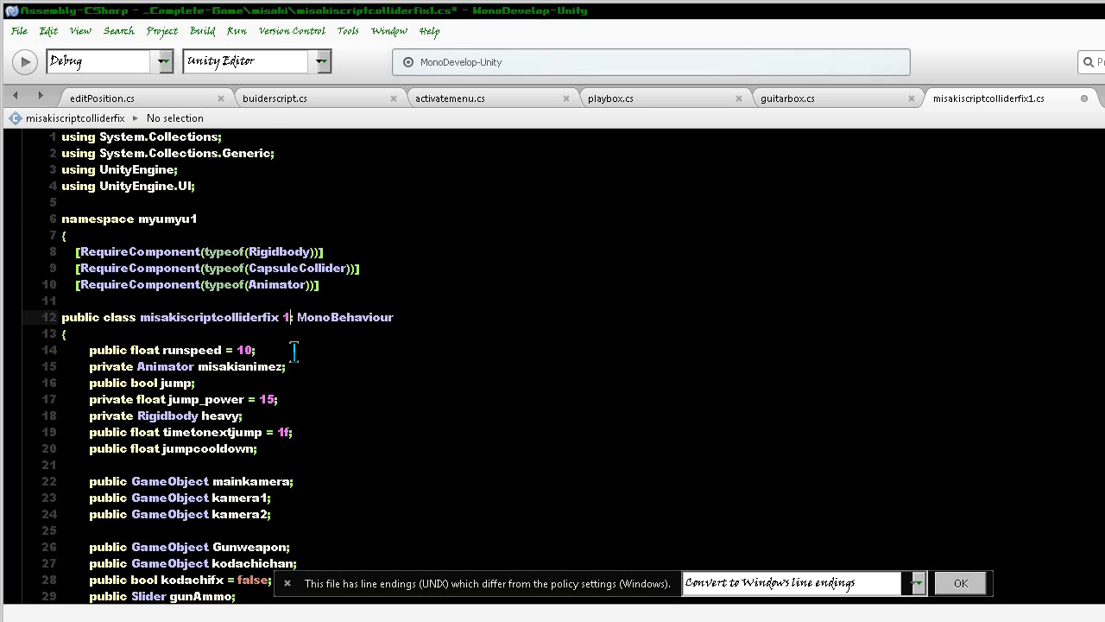
pyautogui.press('Left')
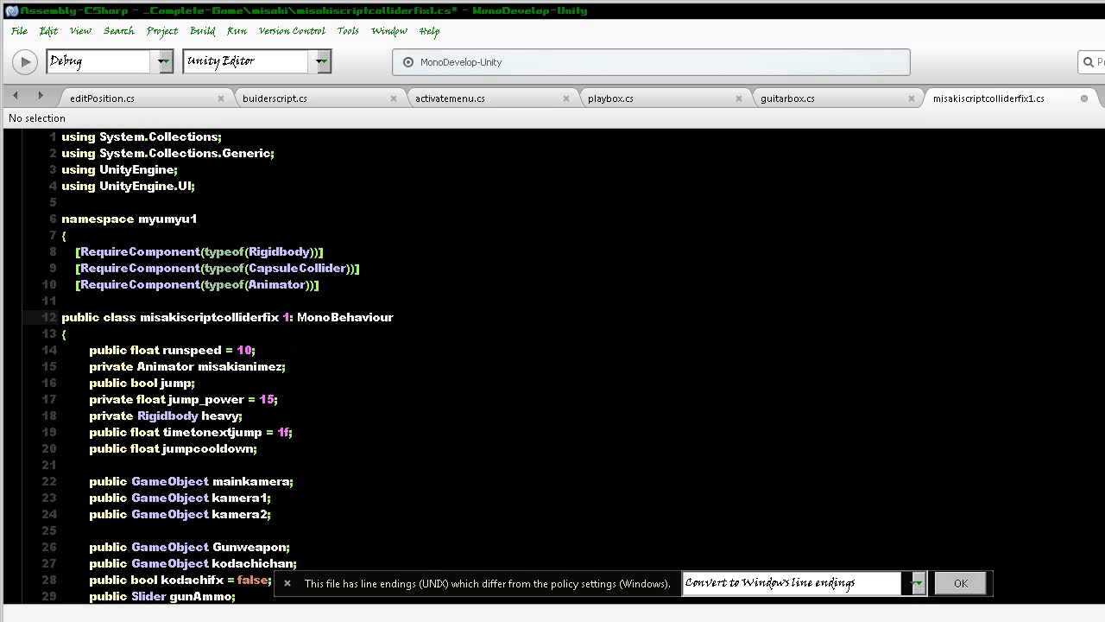
pyautogui.press('BackSpace')
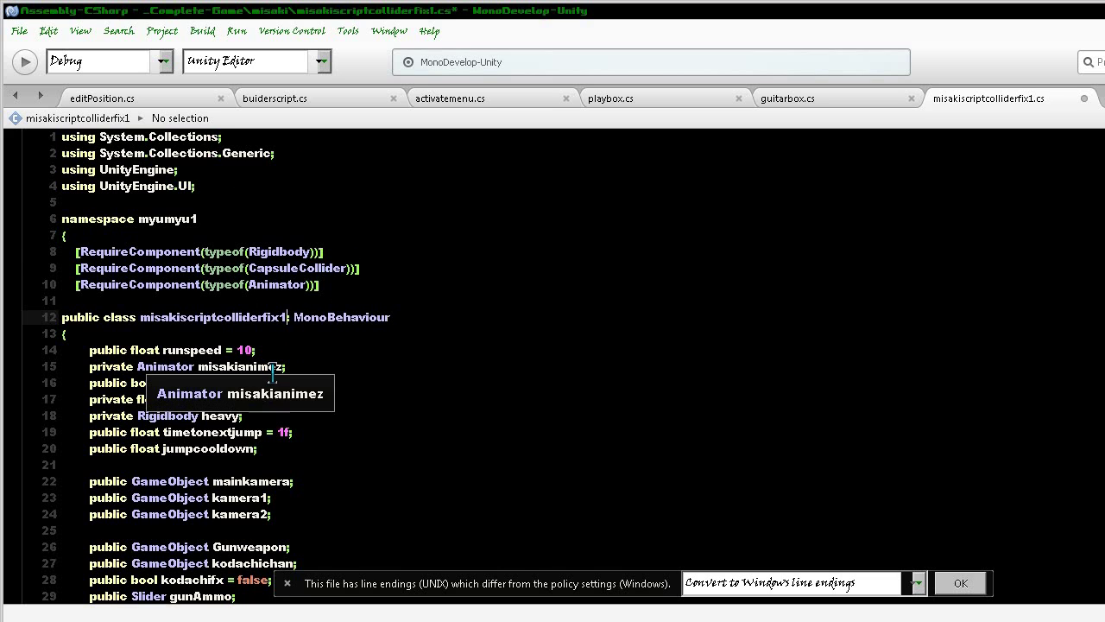
pyautogui.scroll(-1, 273, 371)
pyautogui.scroll(-5, 314, 363)
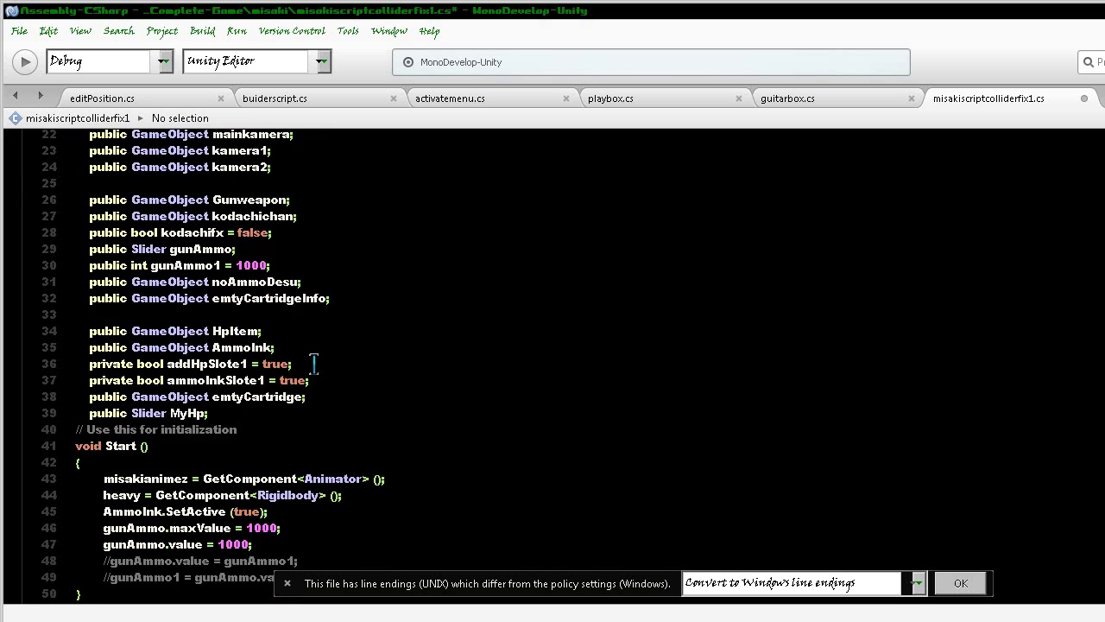
pyautogui.scroll(3, 313, 364)
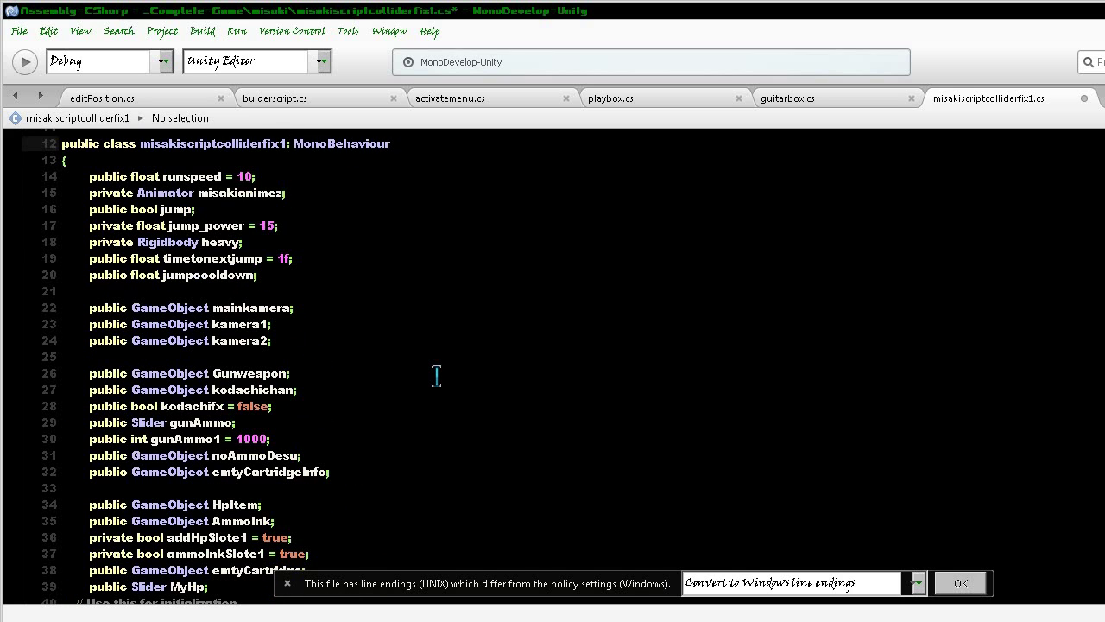
pyautogui.scroll(-6, 436, 376)
pyautogui.scroll(-11, 435, 376)
pyautogui.scroll(-17, 436, 376)
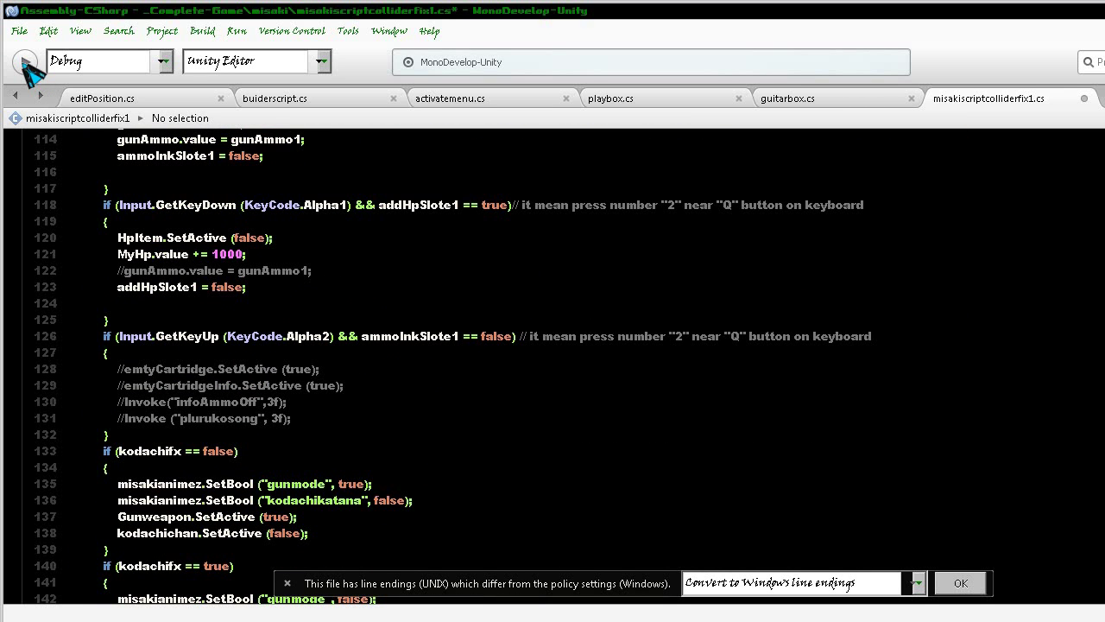
# - Build the scripts with no errors, dismiss the attach prompt, and return to Unity
pyautogui.click(25, 62)
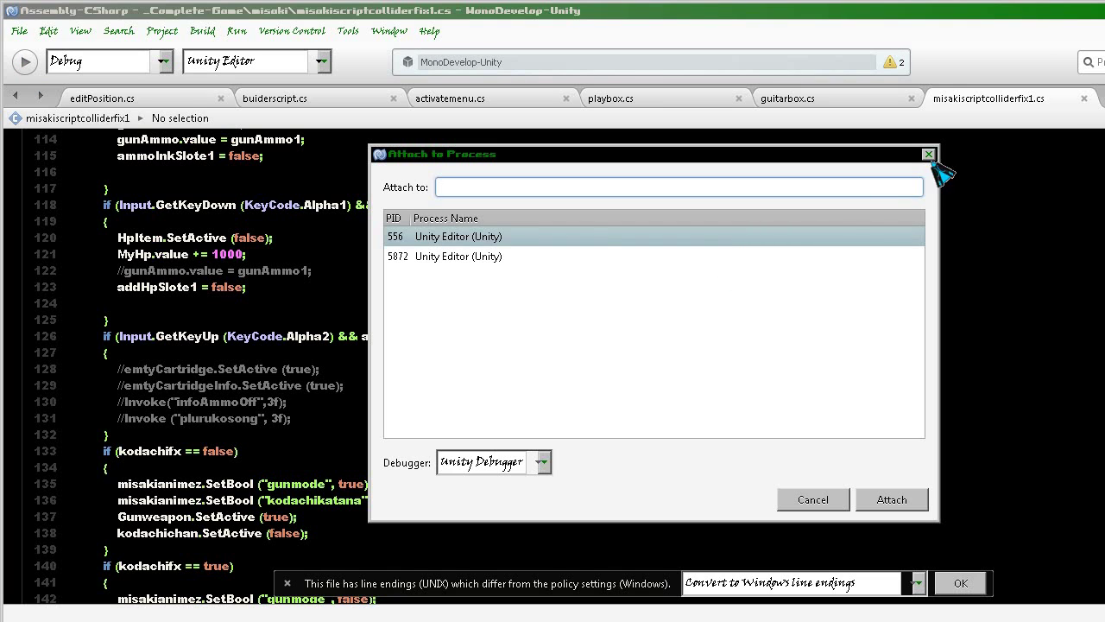
pyautogui.click(928, 153)
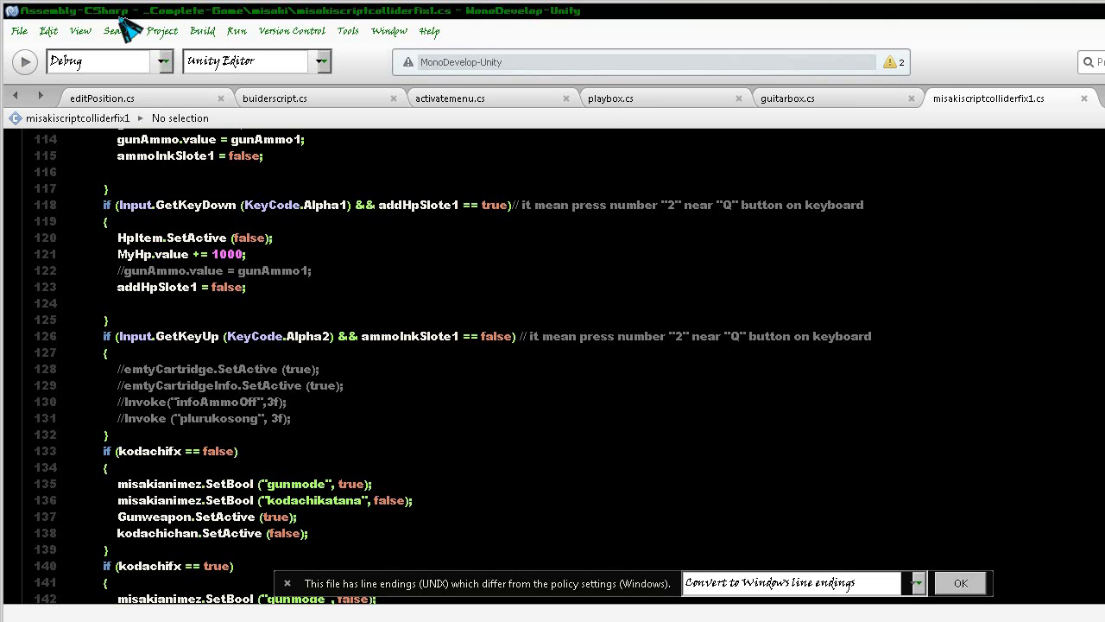
pyautogui.click(19, 31)
pyautogui.click(922, 248)
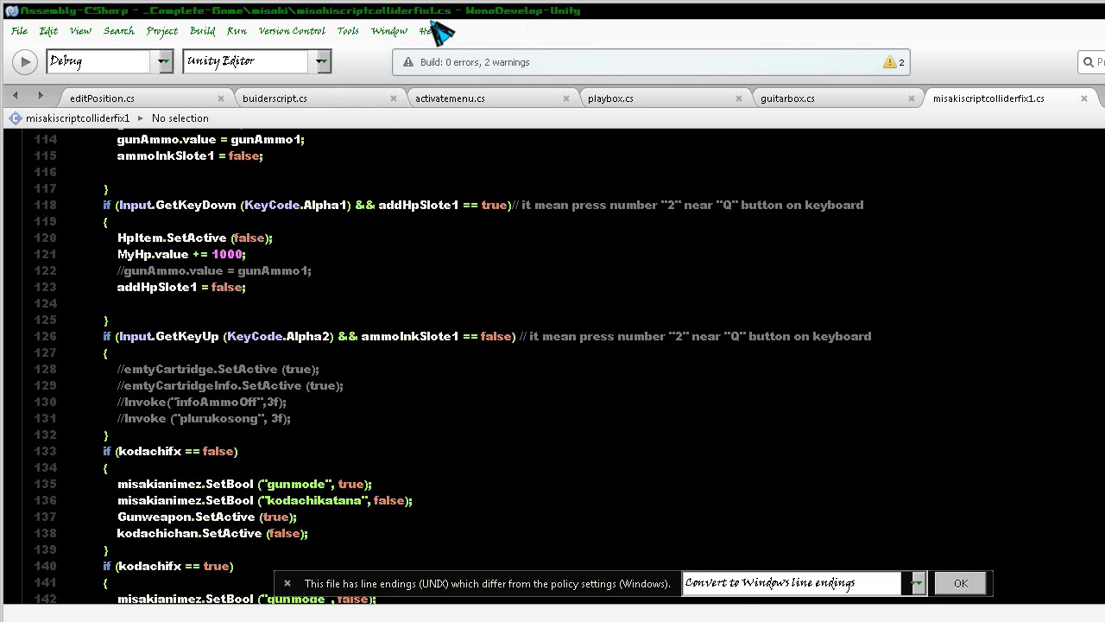
pyautogui.doubleClick(664, 12)
pyautogui.click(119, 343)
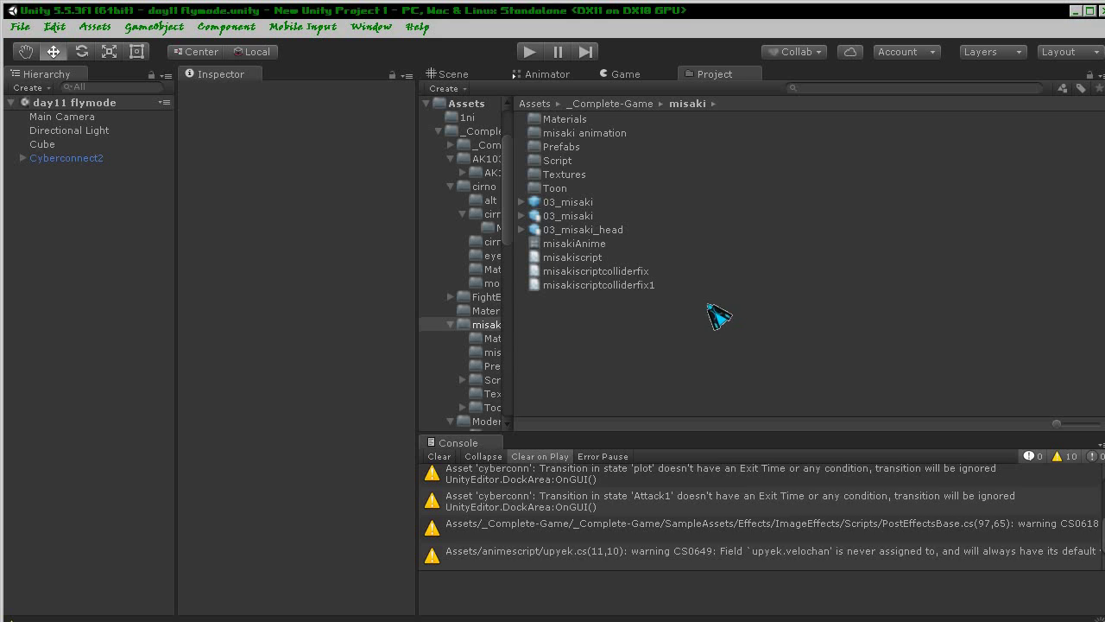
# - Add the misakiscriptcolliderfix1 script as a component on Cyberconnect2
pyautogui.click(66, 158)
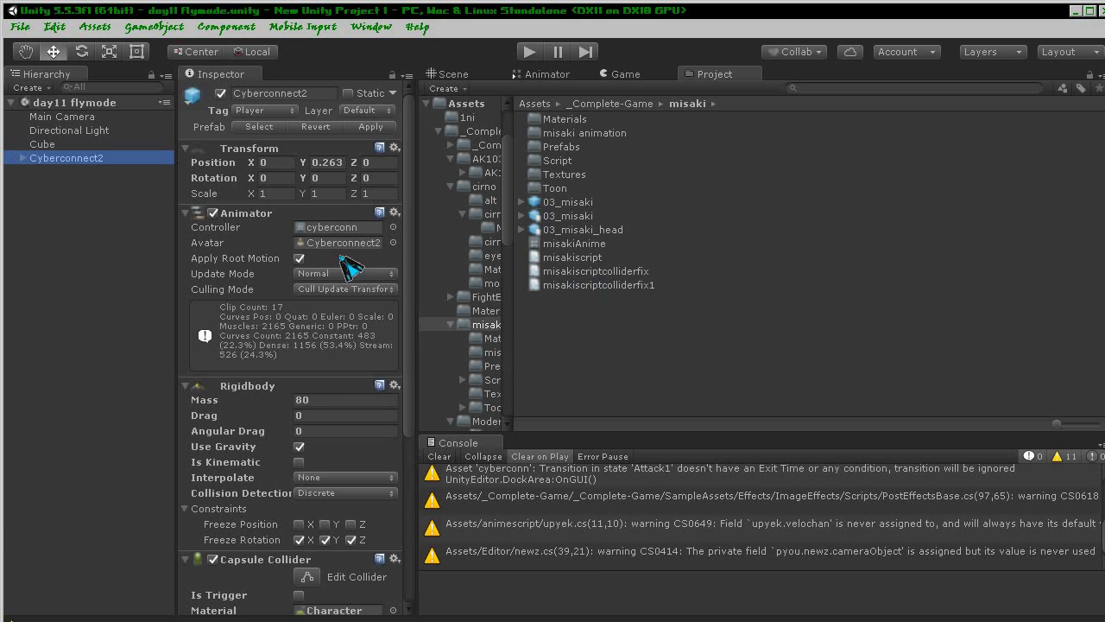
pyautogui.scroll(-5, 307, 308)
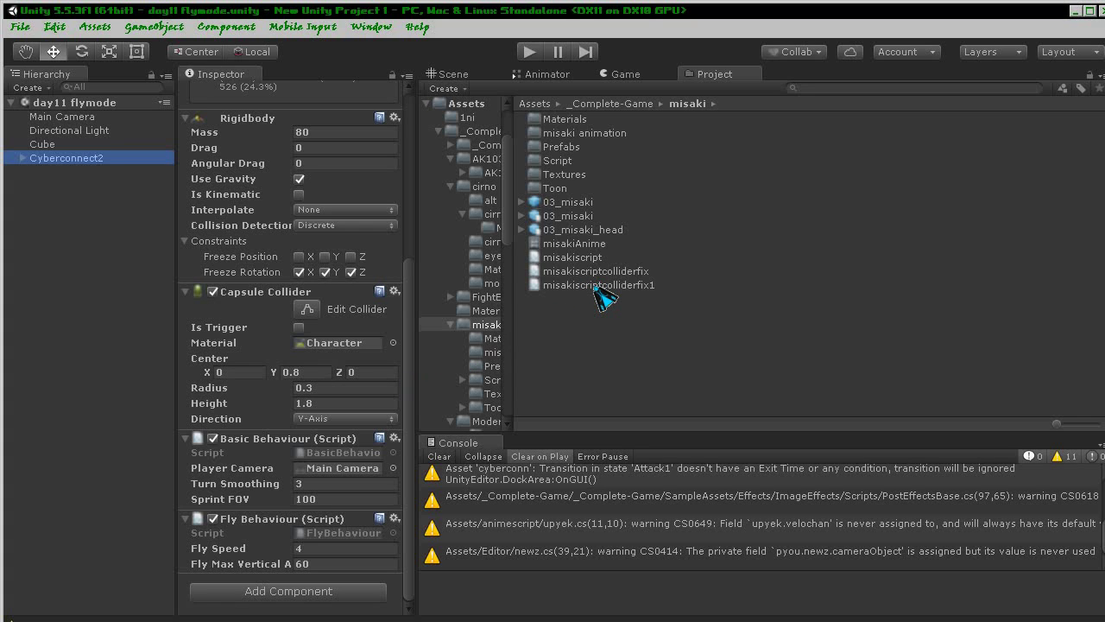
pyautogui.moveTo(595, 289); pyautogui.dragTo(322, 600)
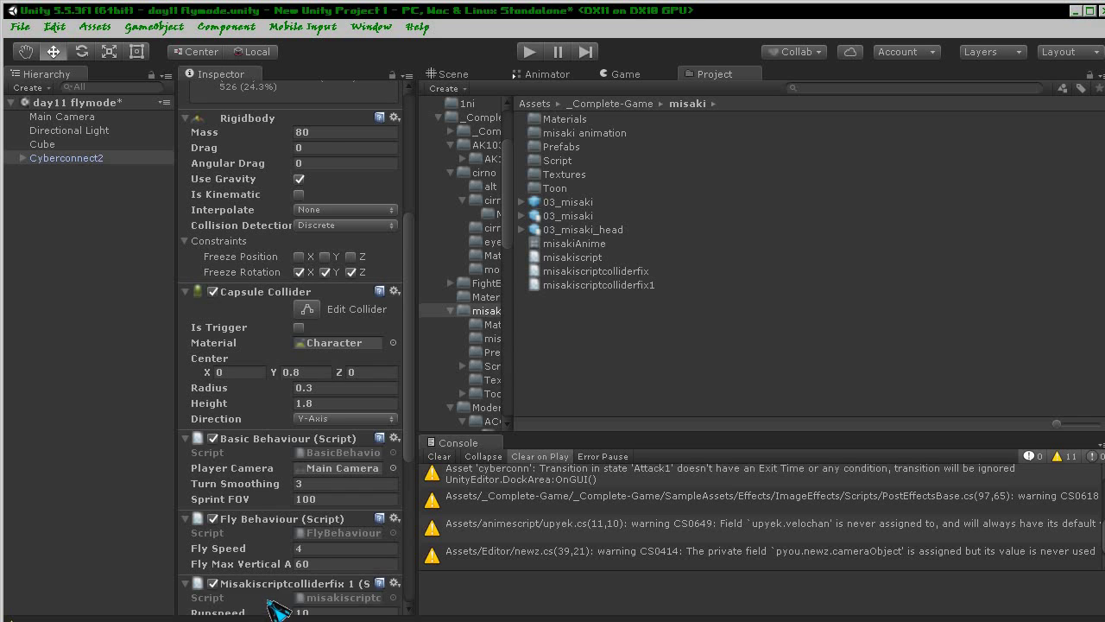
pyautogui.moveTo(265, 610); pyautogui.dragTo(275, 597)
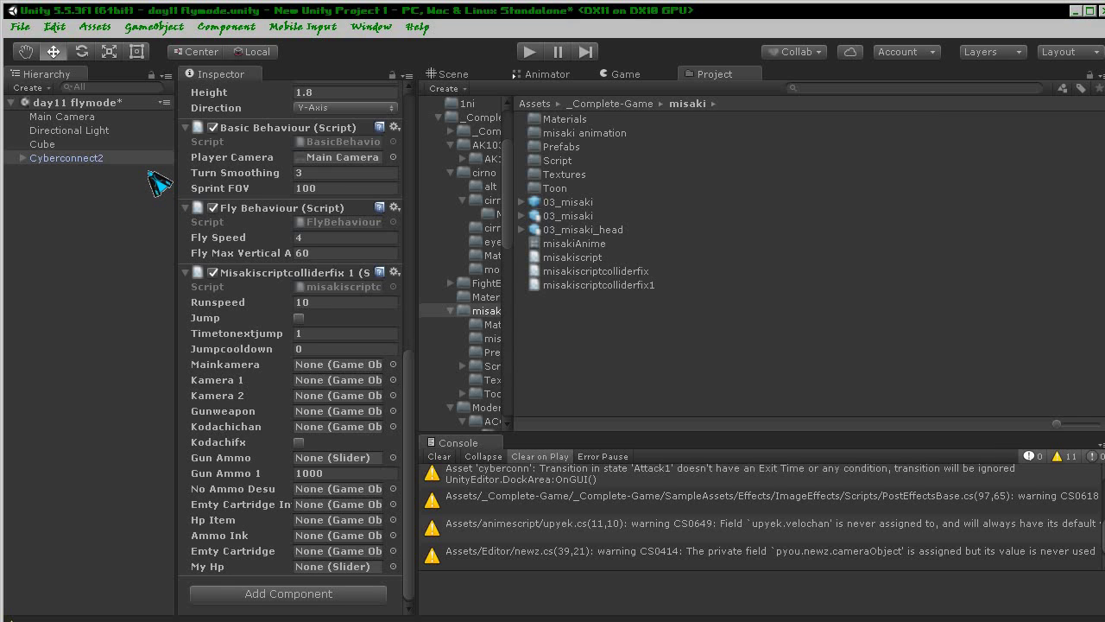
# - Assign Main Camera to the script's Mainkamera field
pyautogui.moveTo(76, 118)
pyautogui.mouseDown()
pyautogui.moveTo(272, 367)
pyautogui.moveTo(337, 365)
pyautogui.mouseUp()
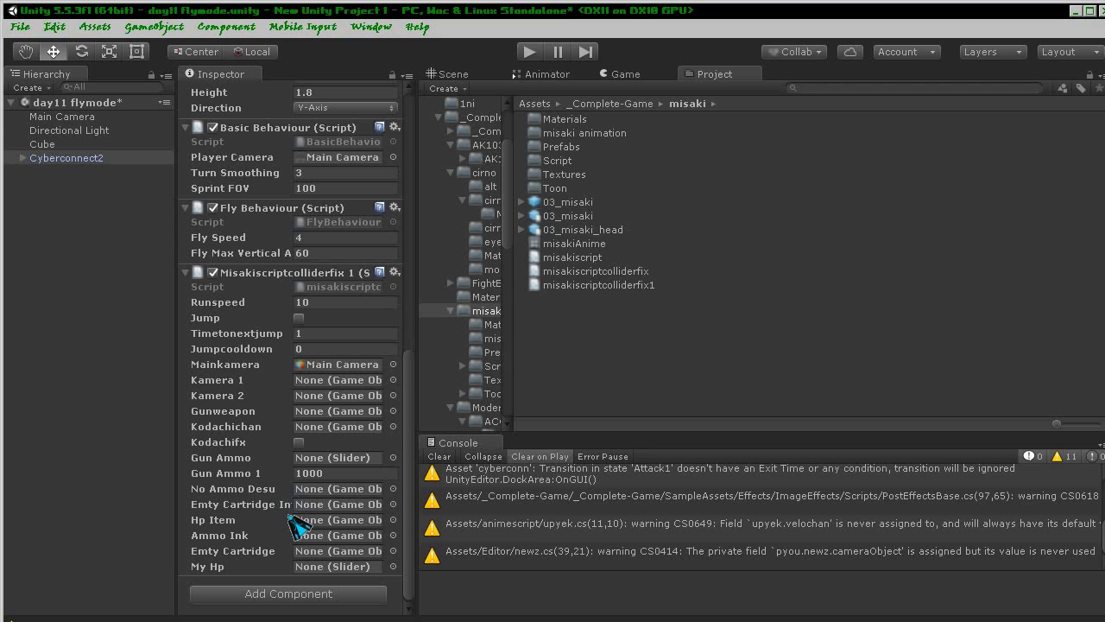
pyautogui.scroll(2, 291, 387)
pyautogui.scroll(-2, 296, 407)
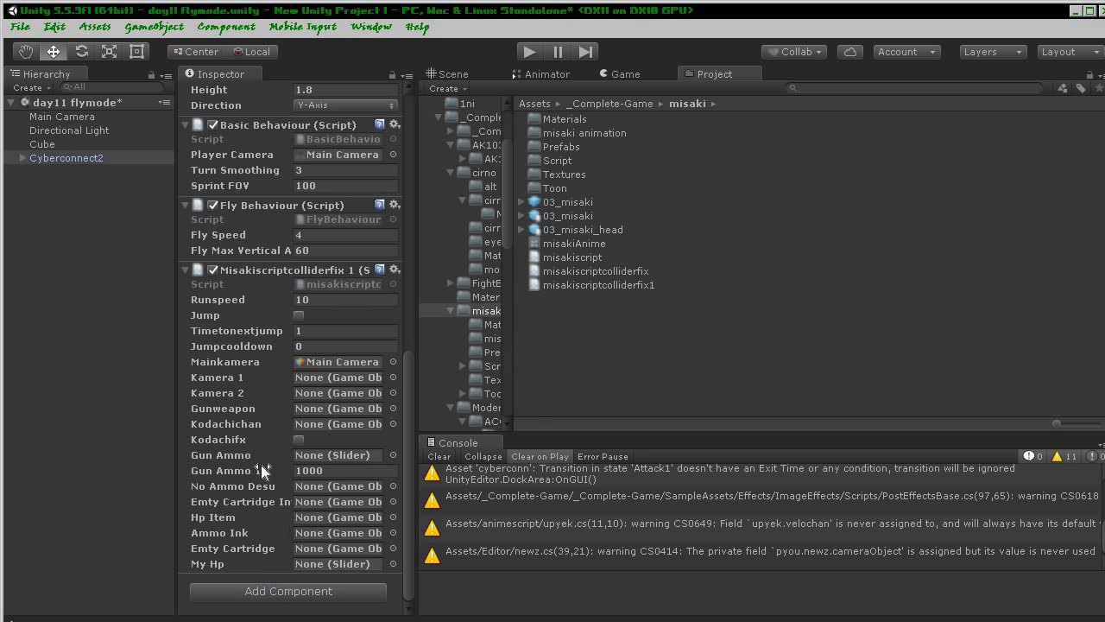
pyautogui.scroll(2, 310, 354)
pyautogui.scroll(5, 312, 358)
pyautogui.scroll(3, 315, 363)
pyautogui.scroll(3, 316, 369)
pyautogui.scroll(-10, 315, 375)
pyautogui.scroll(-2, 306, 405)
# - Switch back to MonoDevelop and view the script's public fields like gunAmmo
pyautogui.hotkey('alt', 'Tab')
pyautogui.scroll(5, 536, 345)
pyautogui.scroll(14, 617, 352)
pyautogui.scroll(13, 617, 353)
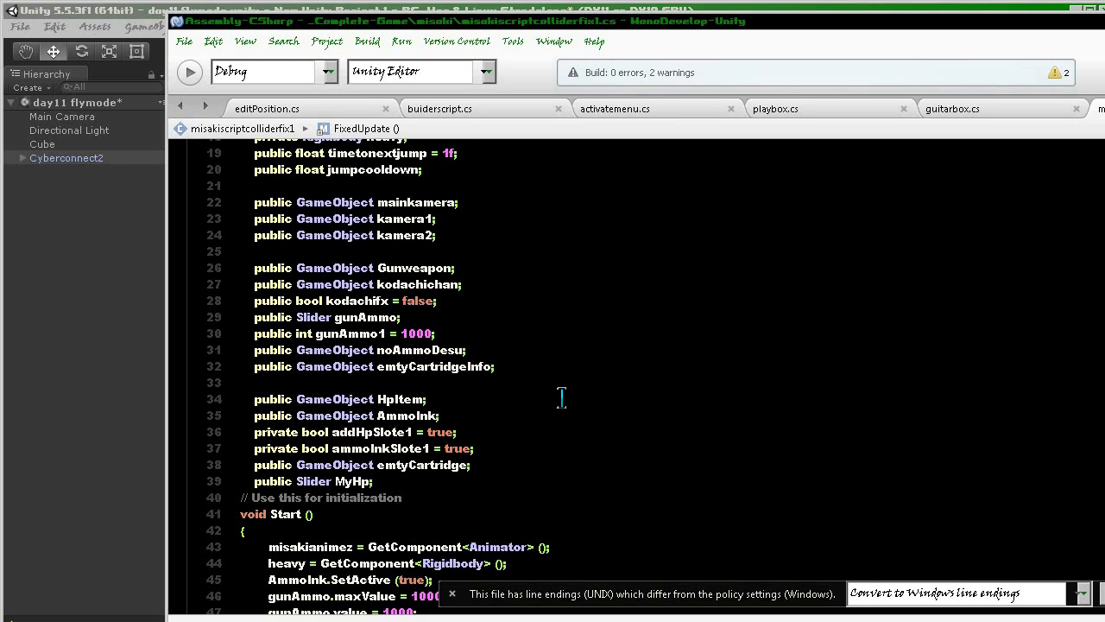
# - Change misakianimez to misakianimez1 on lines 43, 57, 58, 61 and 62
pyautogui.scroll(2, 560, 397)
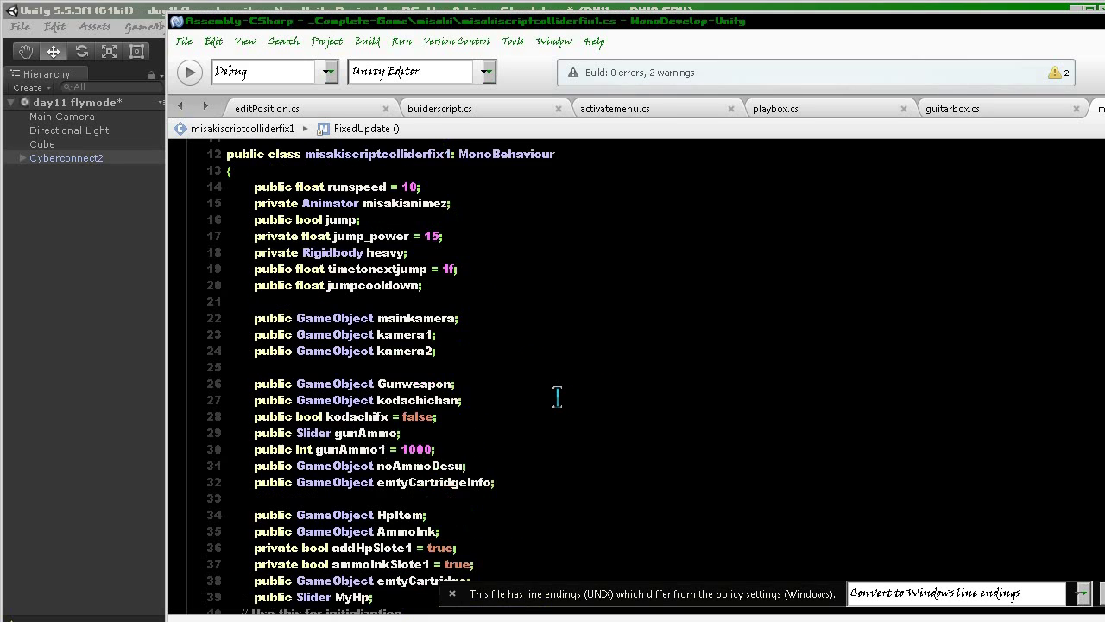
pyautogui.click(448, 207)
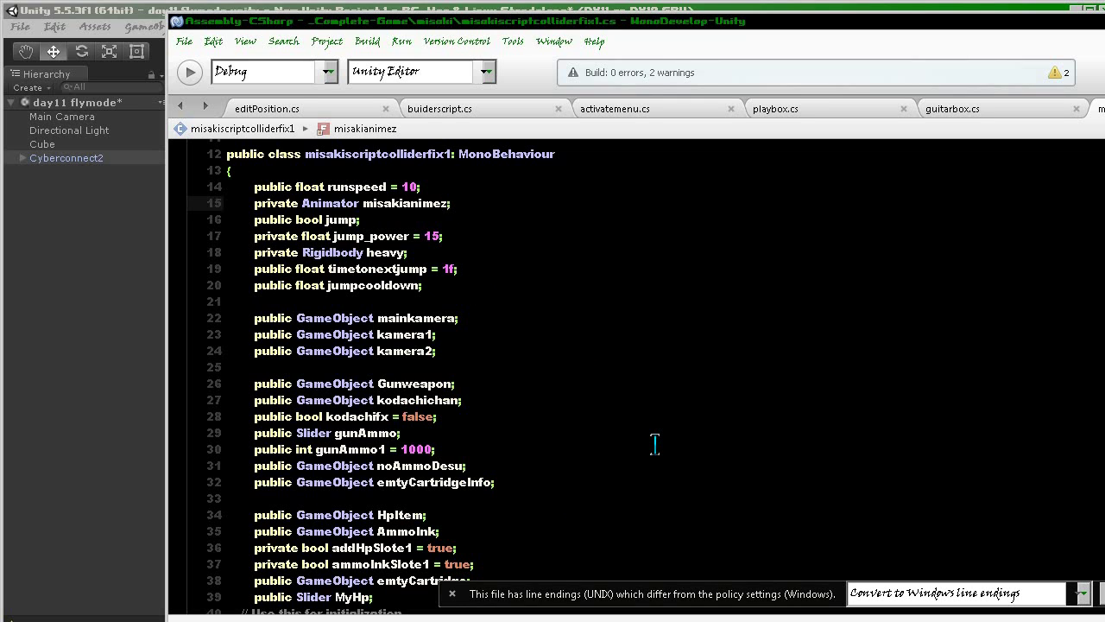
pyautogui.write('1')
pyautogui.scroll(-3, 466, 302)
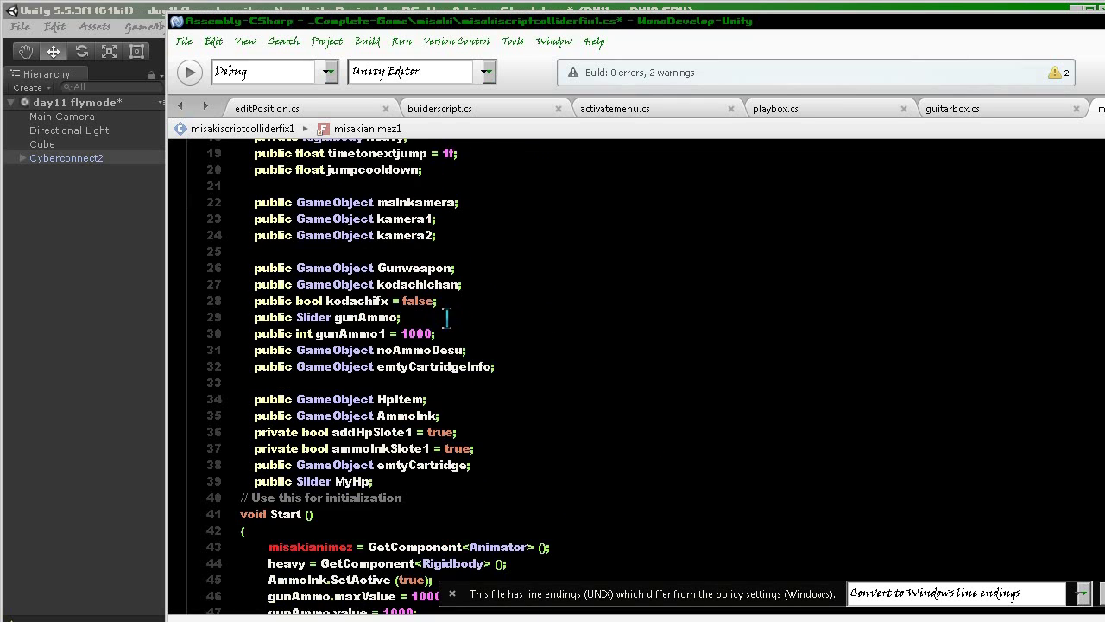
pyautogui.click(354, 489)
pyautogui.write('1')
pyautogui.scroll(-5, 376, 522)
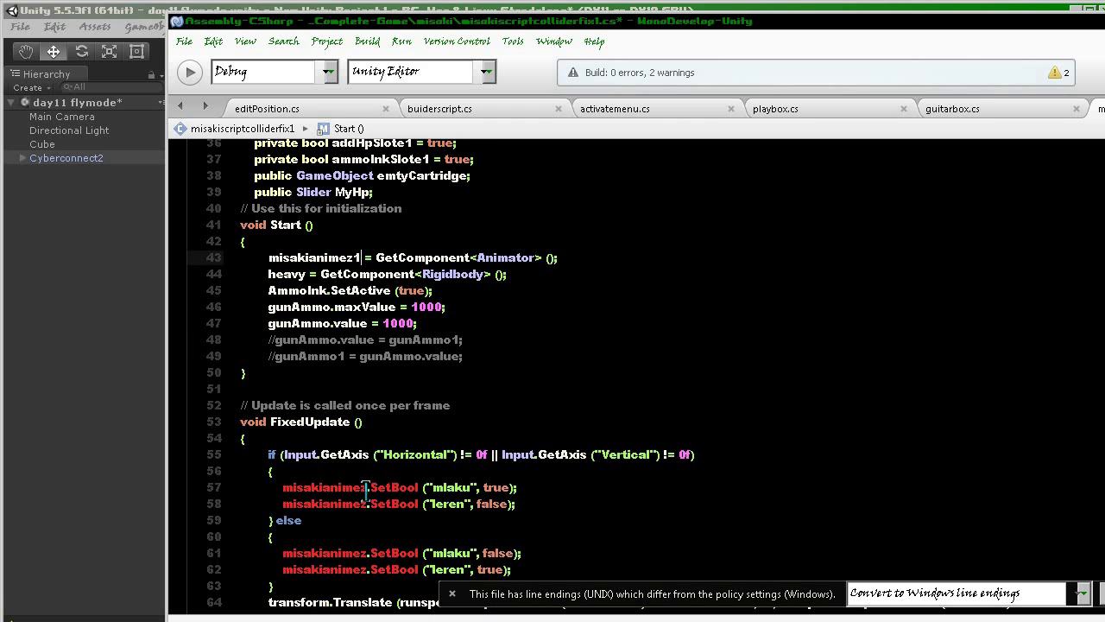
pyautogui.click(366, 489)
pyautogui.write('1')
pyautogui.click(366, 503)
pyautogui.write('1')
pyautogui.scroll(-2, 366, 503)
pyautogui.click(366, 437)
pyautogui.write('1')
pyautogui.click(368, 453)
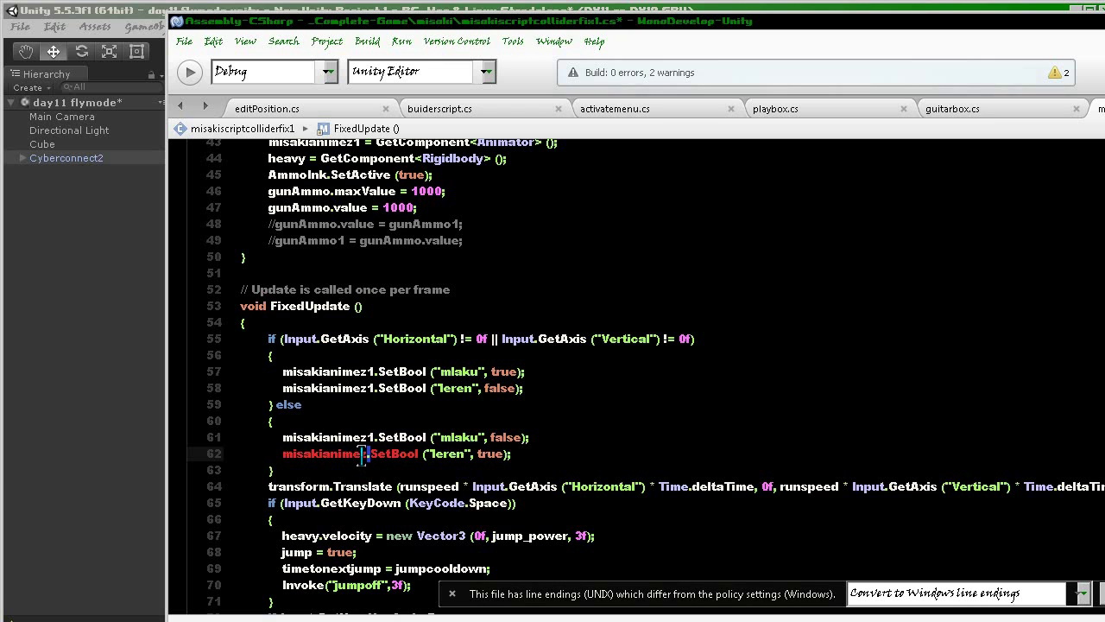
pyautogui.write('1')
# - Change misakianimez to misakianimez1 on lines 93, 135, 136, 142, 143 and 153
pyautogui.scroll(-2, 359, 503)
pyautogui.scroll(-1, 359, 453)
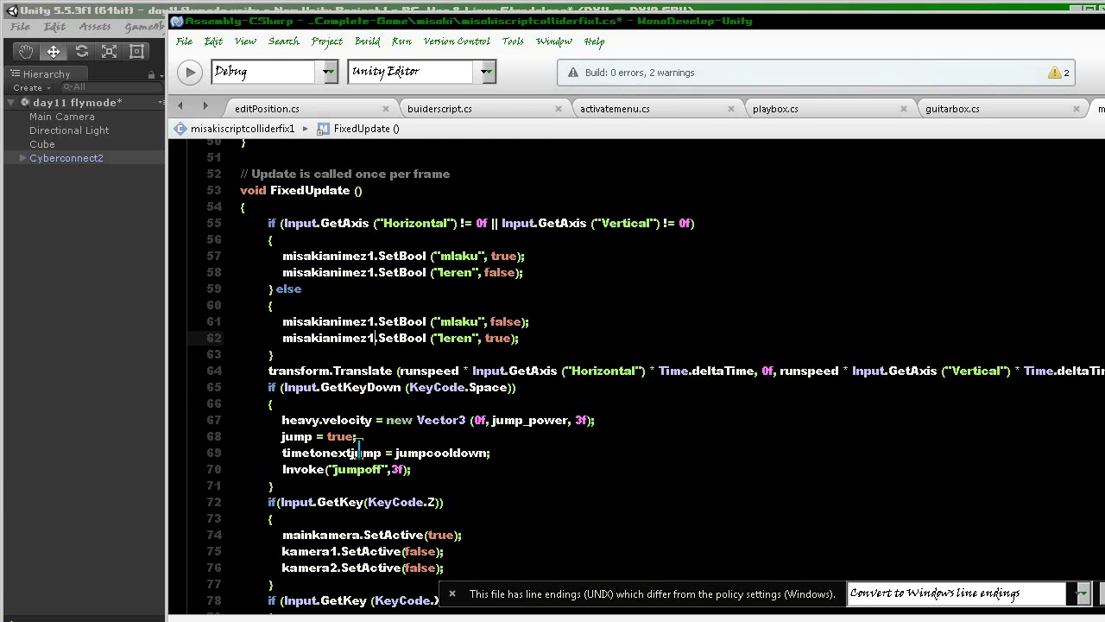
pyautogui.scroll(-1, 363, 452)
pyautogui.scroll(-1, 393, 454)
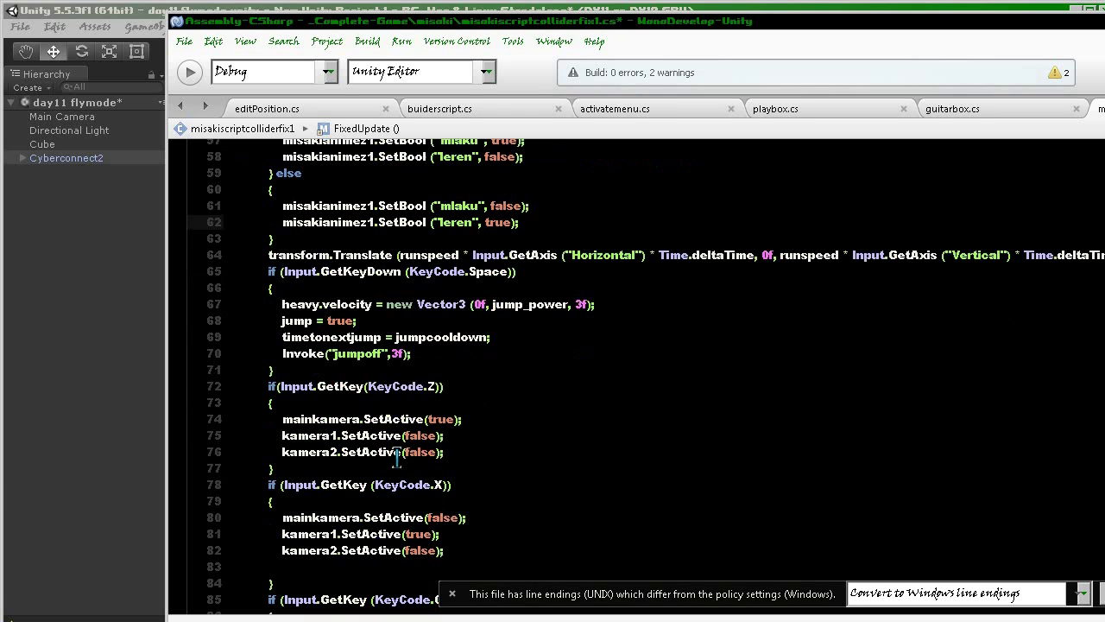
pyautogui.scroll(-3, 337, 435)
pyautogui.scroll(-2, 345, 436)
pyautogui.click(368, 441)
pyautogui.write('1')
pyautogui.scroll(-3, 350, 501)
pyautogui.scroll(-4, 362, 458)
pyautogui.scroll(-1, 375, 402)
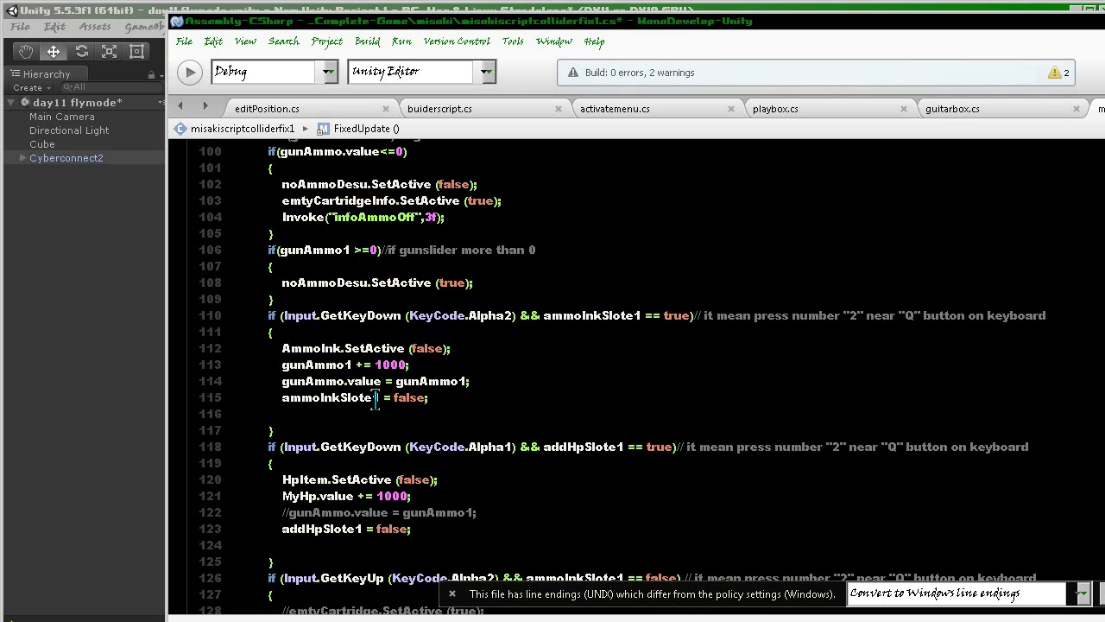
pyautogui.scroll(-1, 389, 423)
pyautogui.scroll(-2, 367, 448)
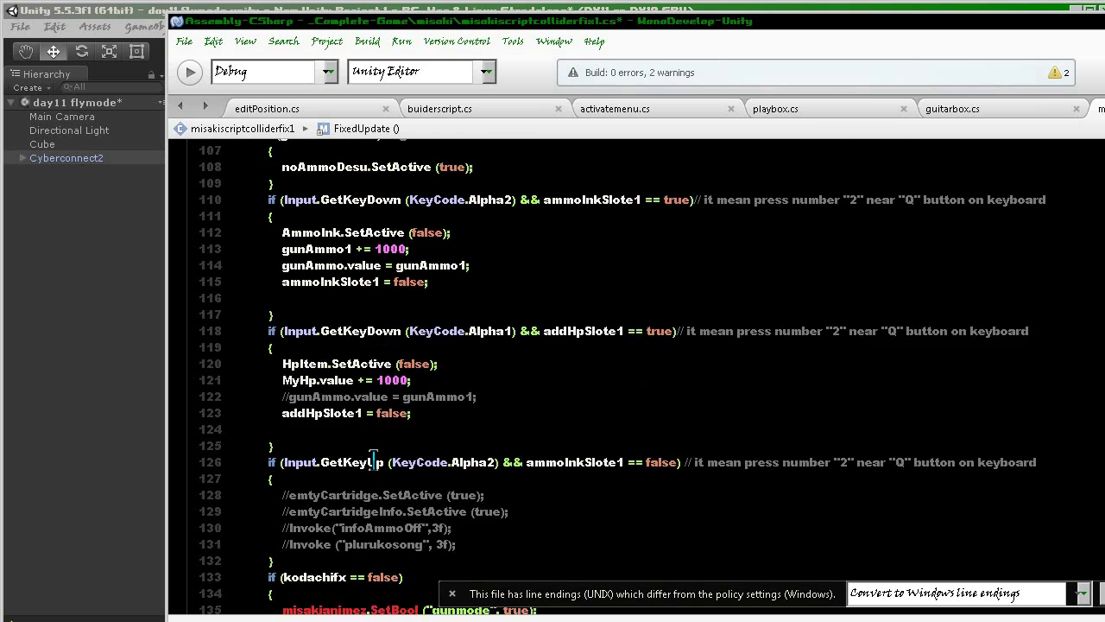
pyautogui.scroll(-3, 362, 466)
pyautogui.click(366, 436)
pyautogui.write('1')
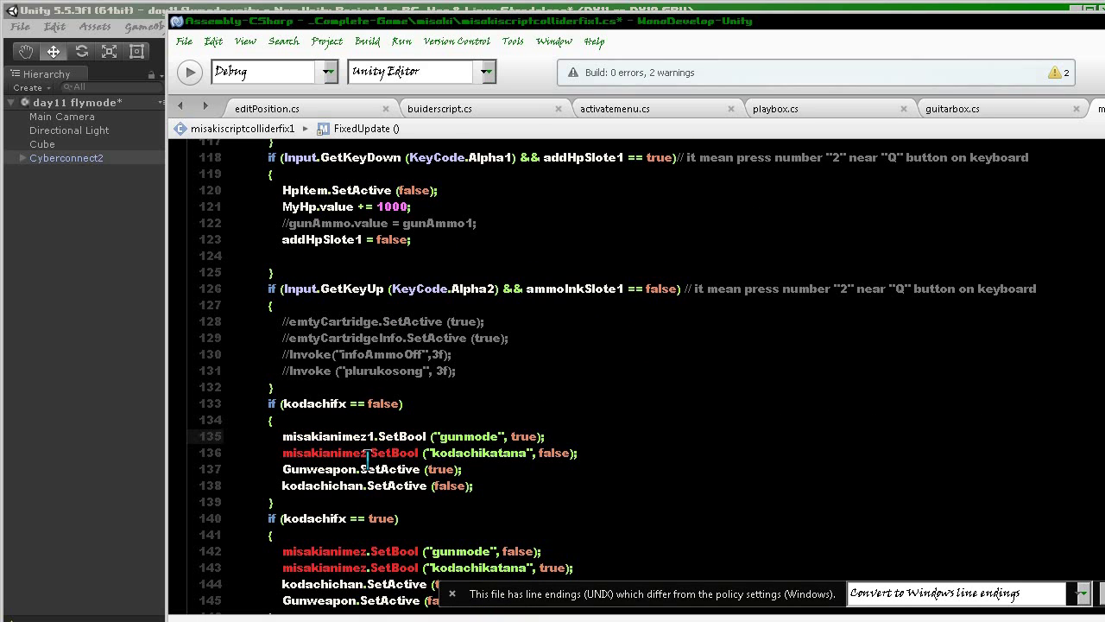
pyautogui.click(367, 452)
pyautogui.write('1')
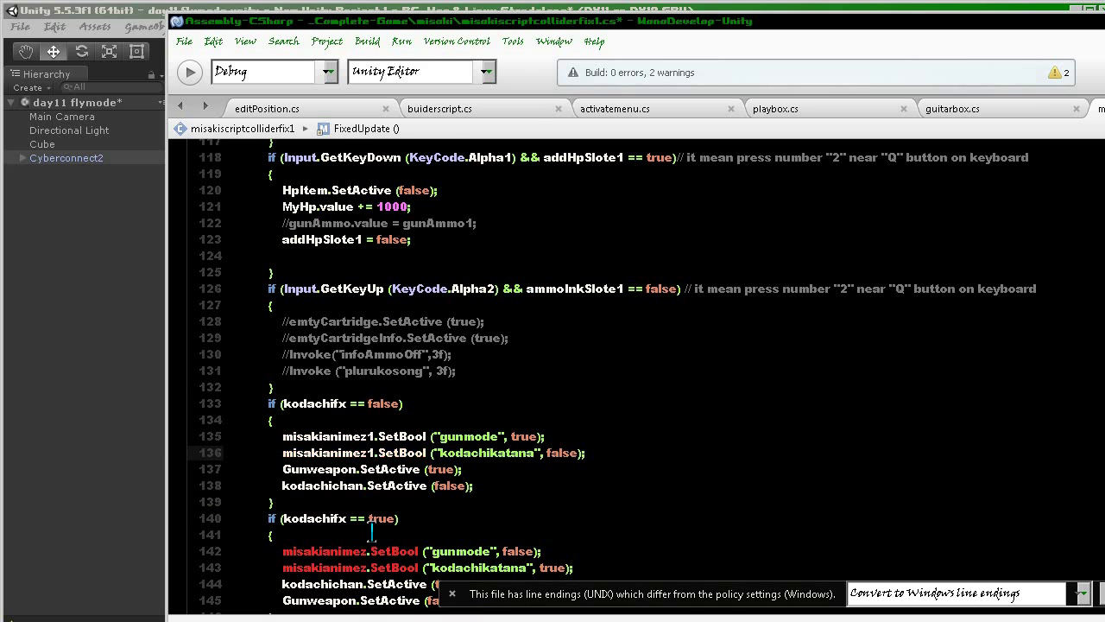
pyautogui.scroll(-1, 366, 493)
pyautogui.click(367, 493)
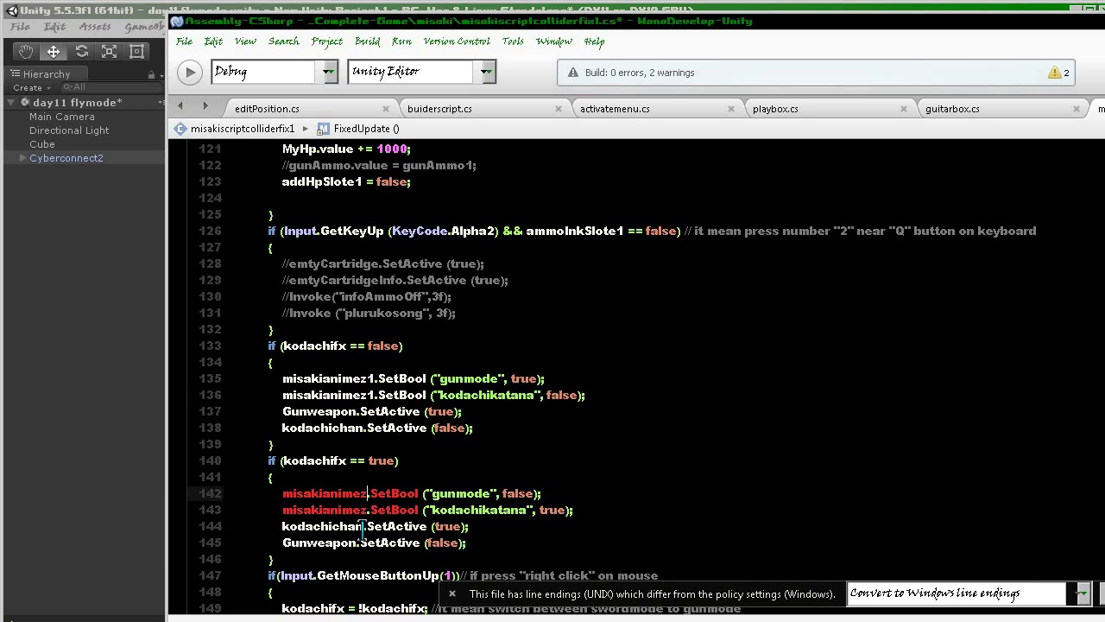
pyautogui.write('1')
pyautogui.click(367, 509)
pyautogui.write('1')
pyautogui.scroll(-1, 367, 505)
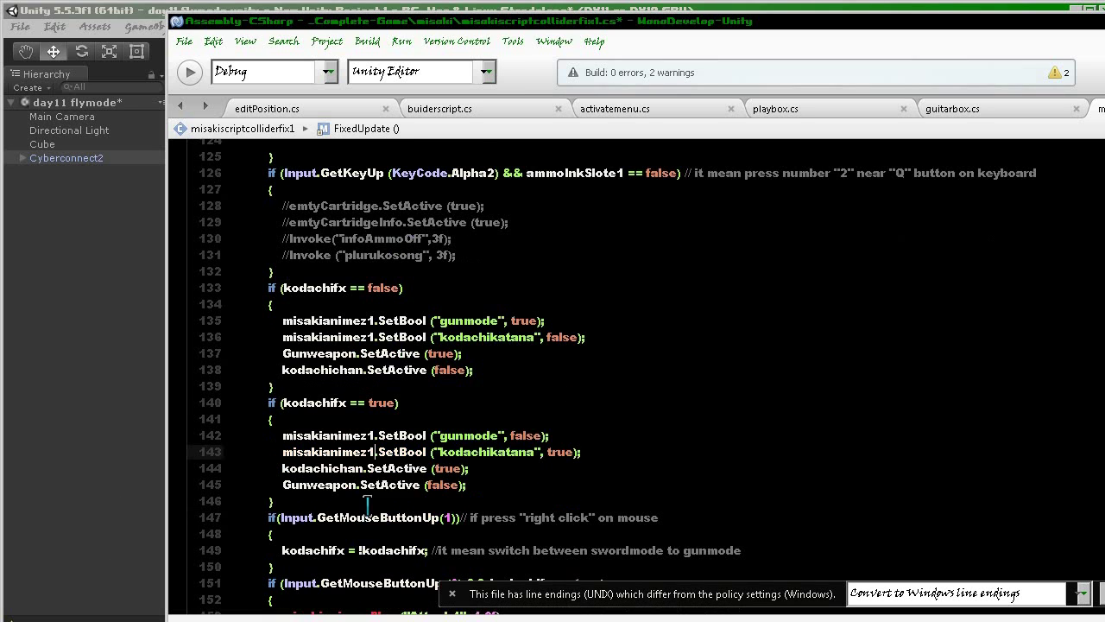
pyautogui.scroll(-1, 377, 517)
pyautogui.click(366, 558)
pyautogui.write('1')
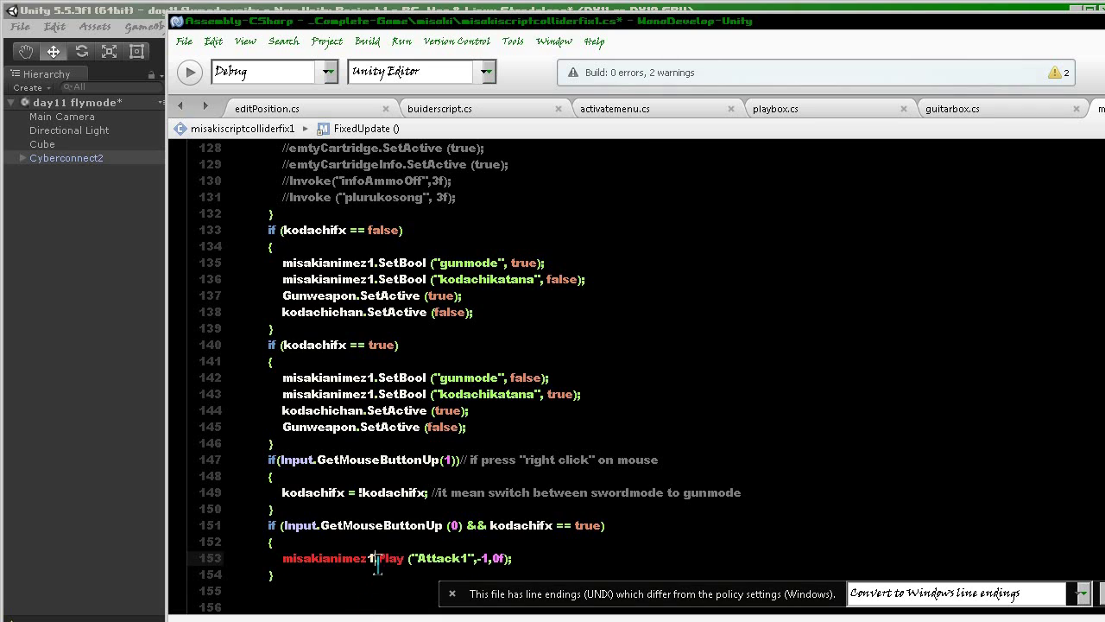
pyautogui.scroll(-2, 380, 560)
pyautogui.scroll(-3, 379, 557)
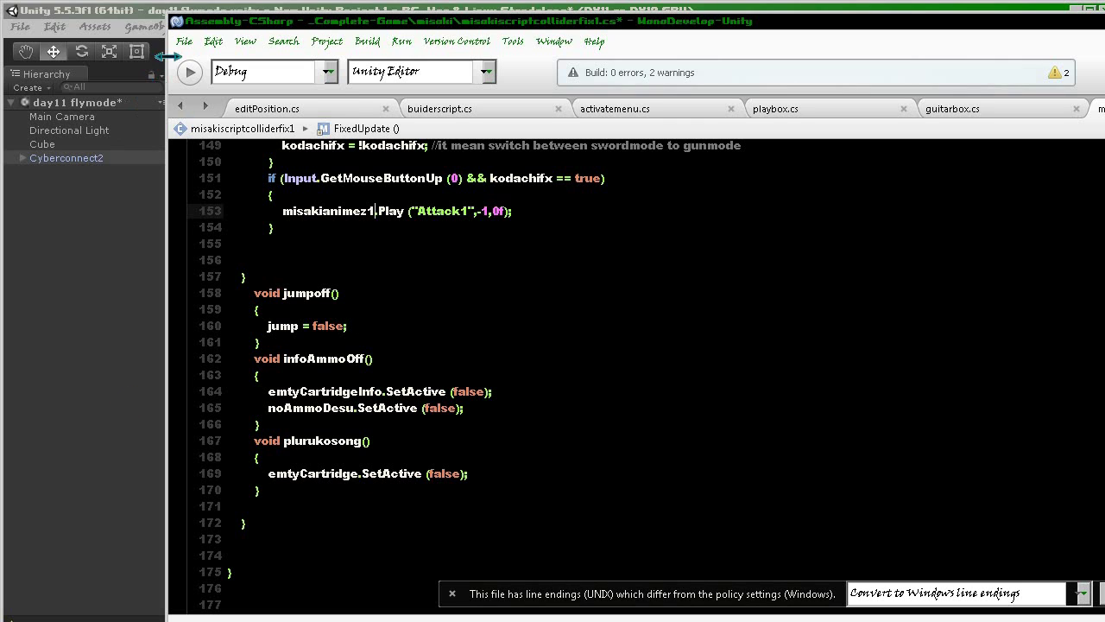
# - Save and rebuild the script, then return to the Unity editor
pyautogui.click(184, 41)
pyautogui.click(220, 119)
pyautogui.click(190, 73)
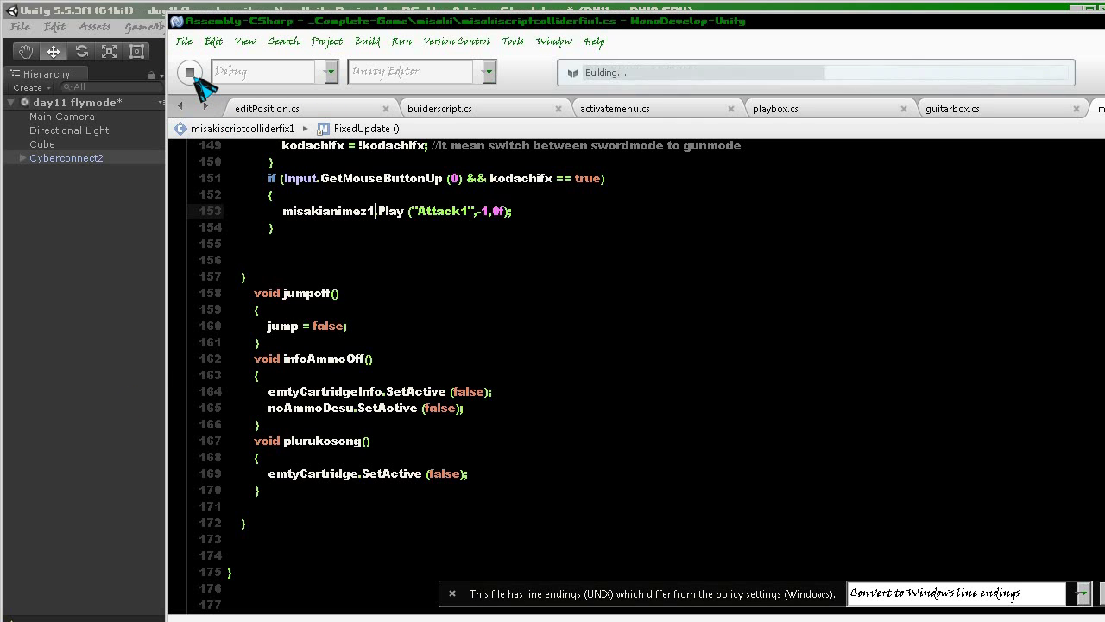
pyautogui.press('Escape')
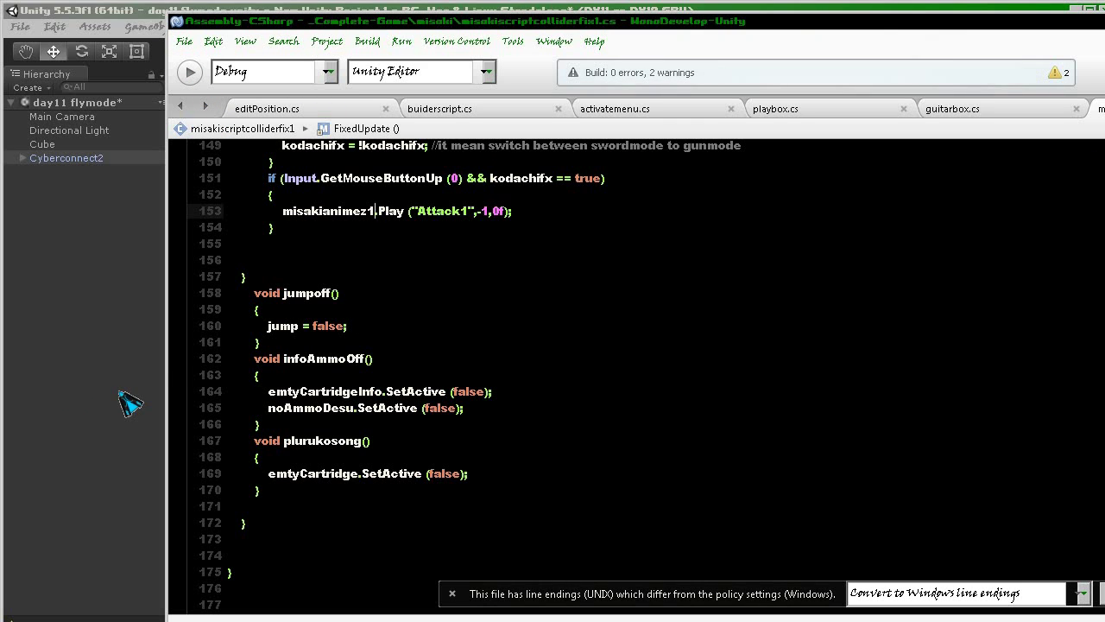
pyautogui.click(129, 401)
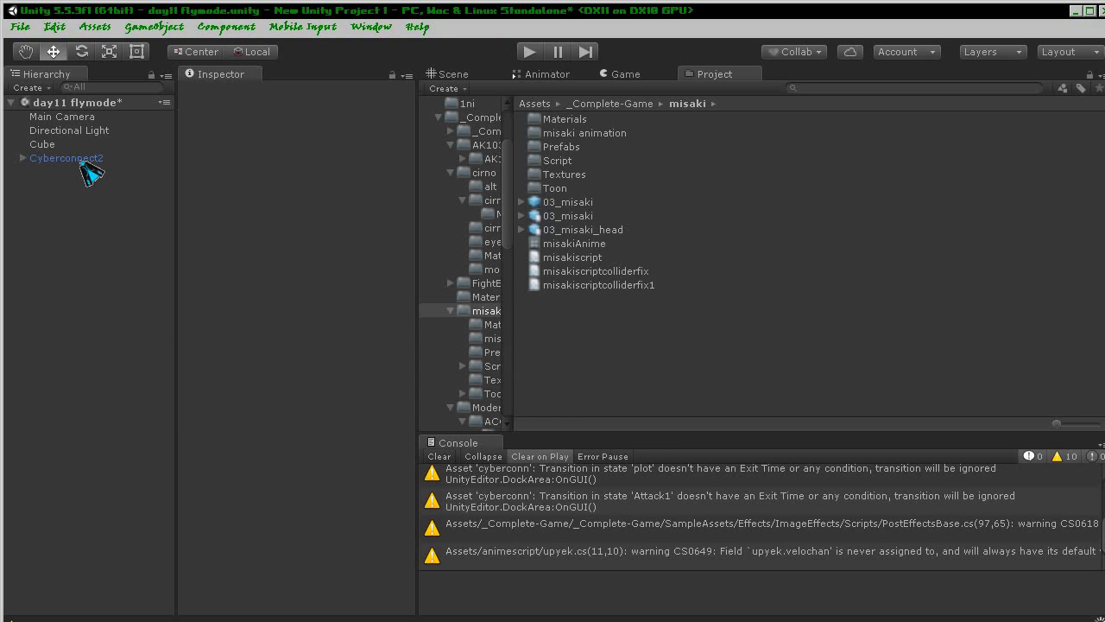
# - Select Cyberconnect2, show its Animator graph, and shift the Landing state slightly left
pyautogui.click(86, 132)
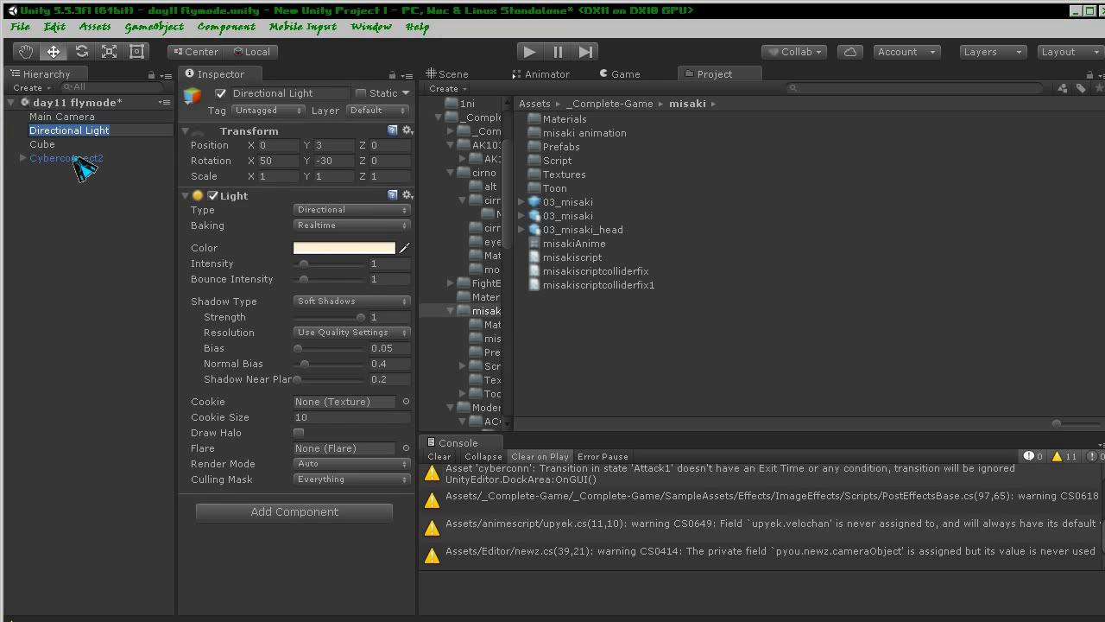
pyautogui.click(79, 160)
pyautogui.scroll(-7, 349, 346)
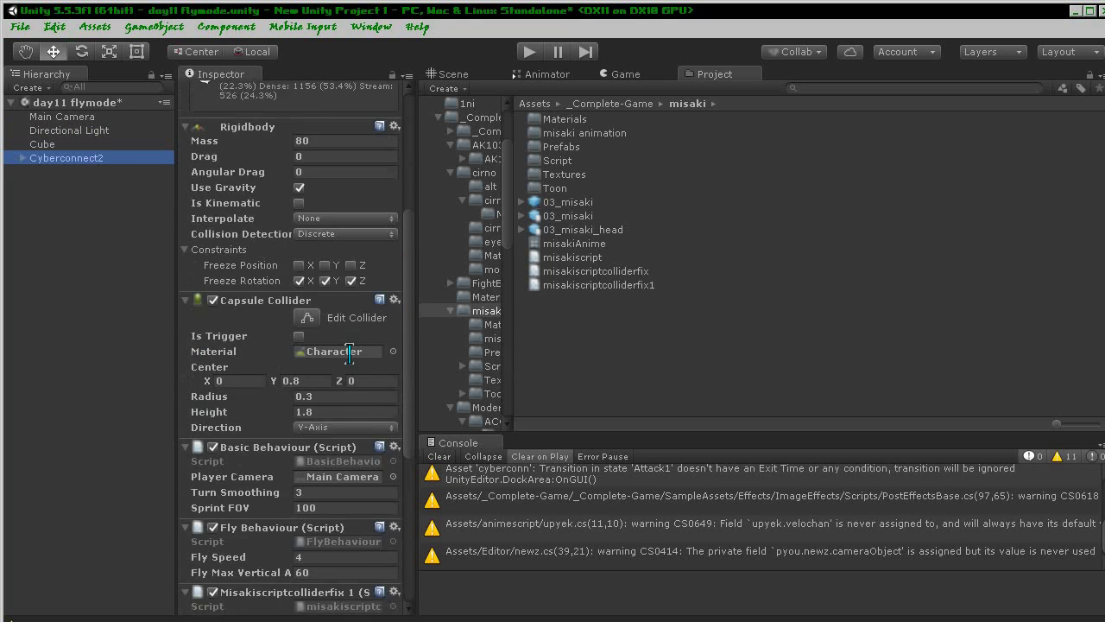
pyautogui.scroll(-3, 349, 353)
pyautogui.scroll(-1, 349, 352)
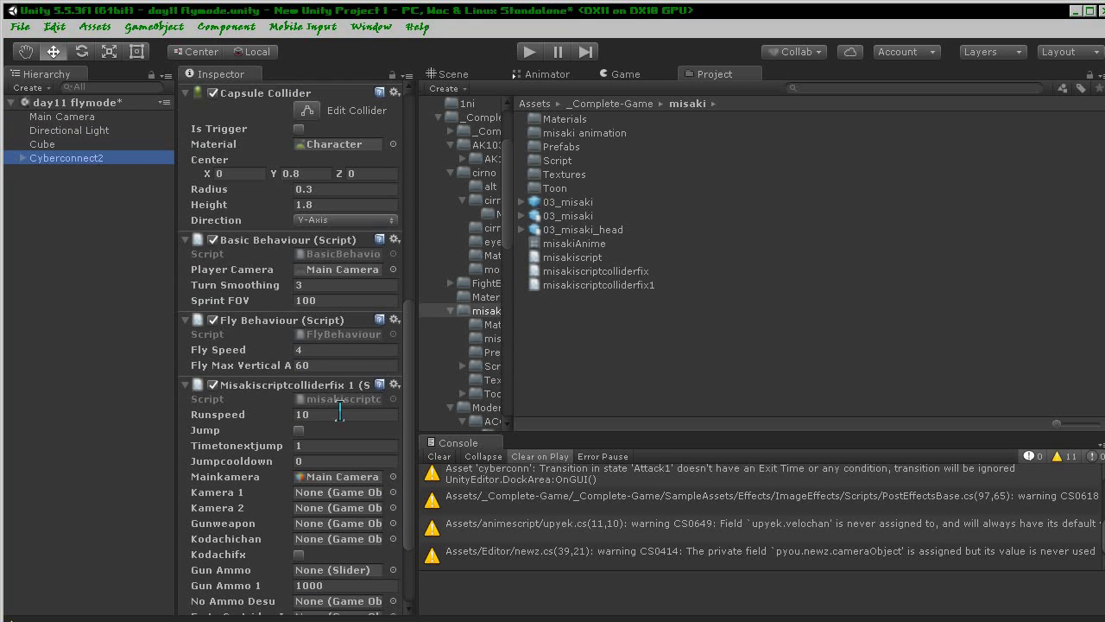
pyautogui.scroll(-1, 363, 489)
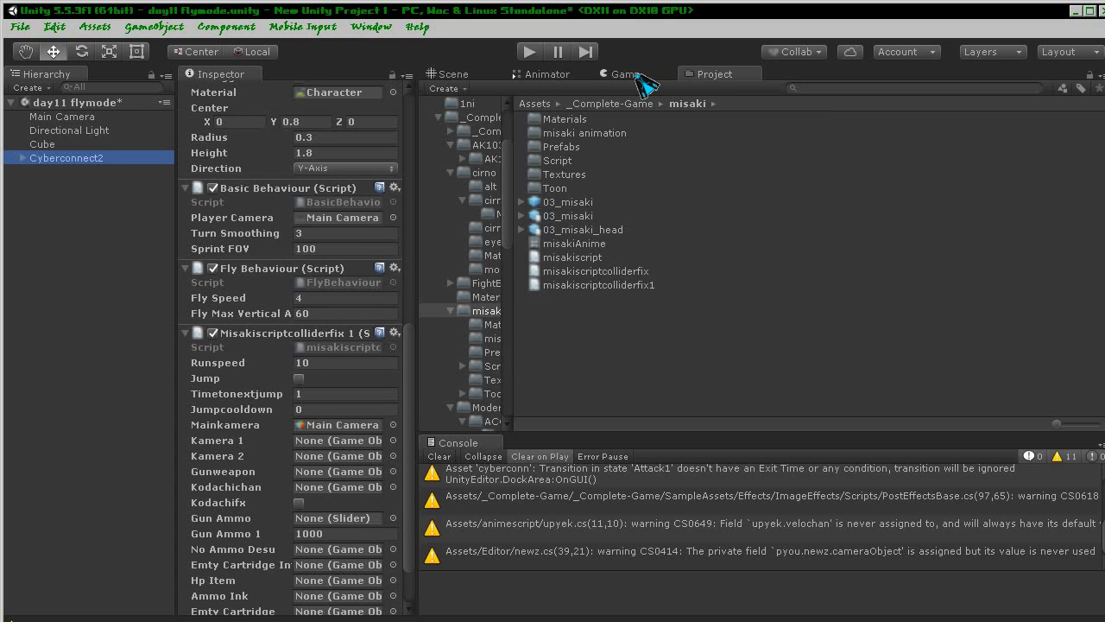
pyautogui.click(565, 76)
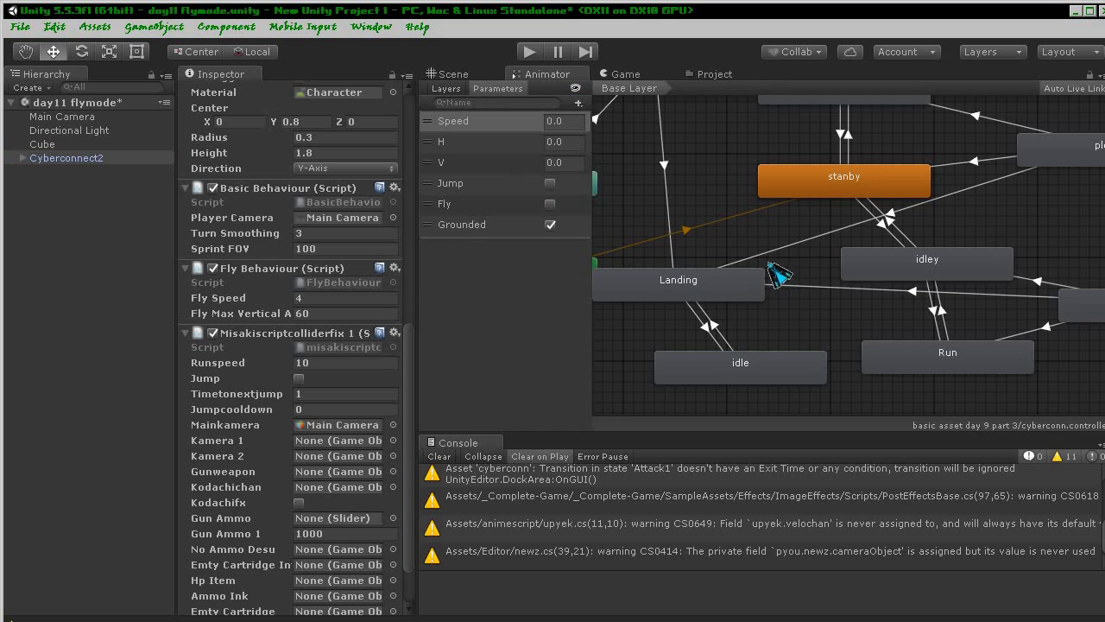
pyautogui.click(756, 397)
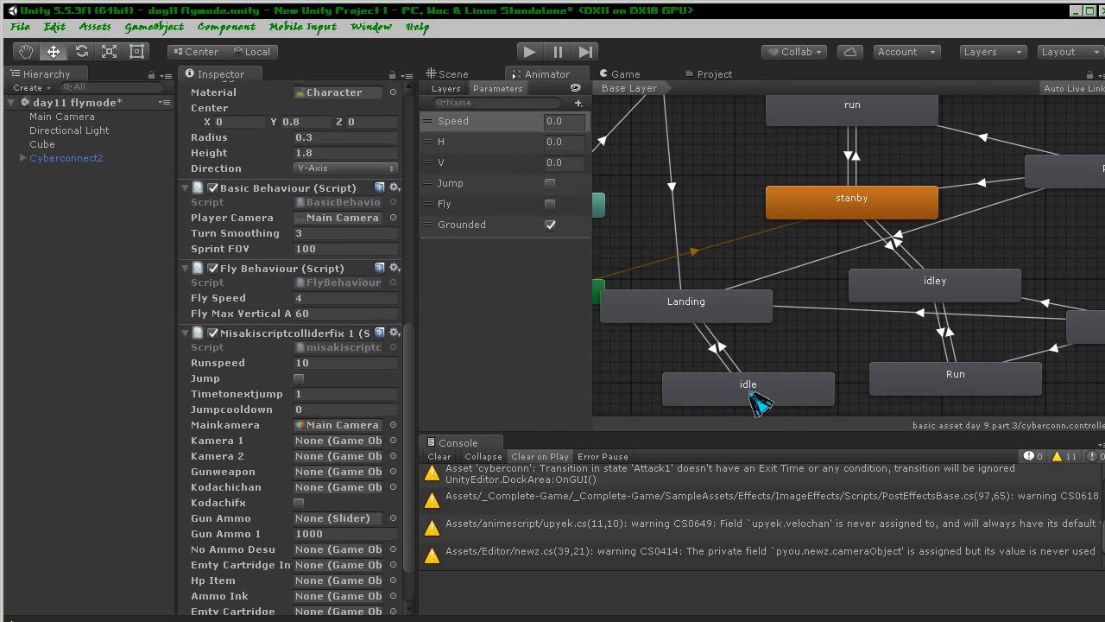
pyautogui.moveTo(723, 321); pyautogui.dragTo(693, 319)
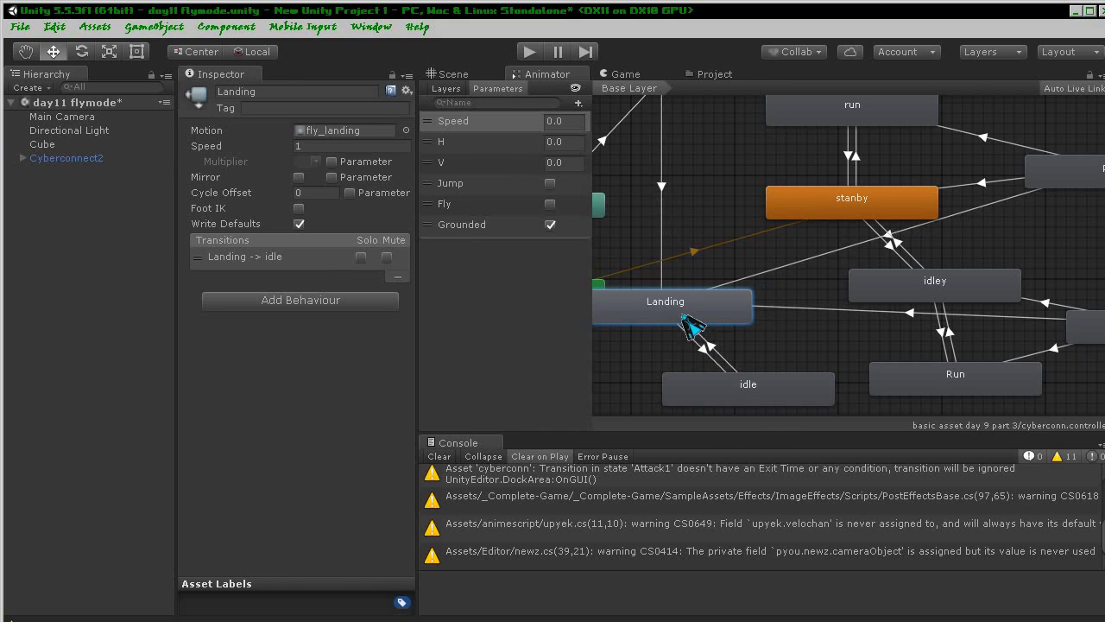
# - Rename state idle to idleq and idley to idle, then select the idleq→Landing transition
pyautogui.click(747, 399)
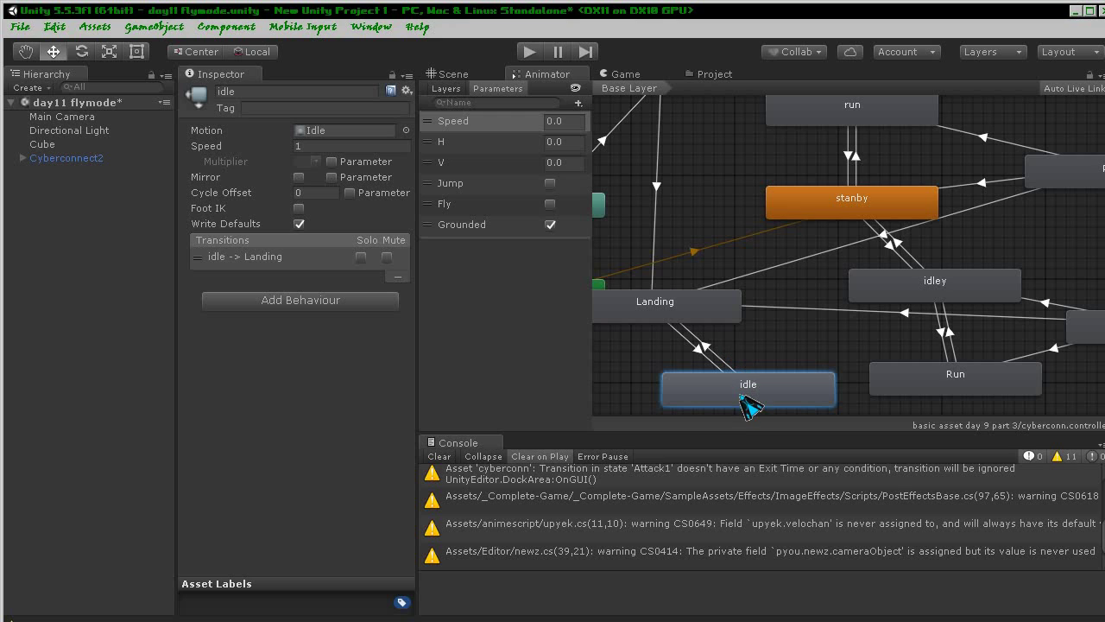
pyautogui.click(265, 89)
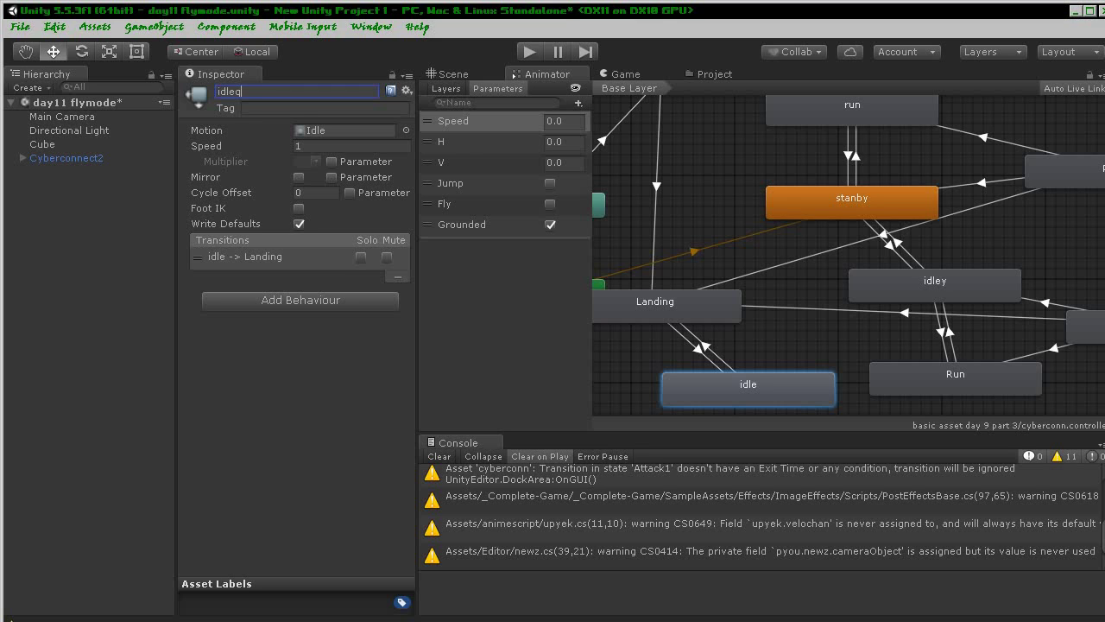
pyautogui.click(918, 293)
pyautogui.click(285, 91)
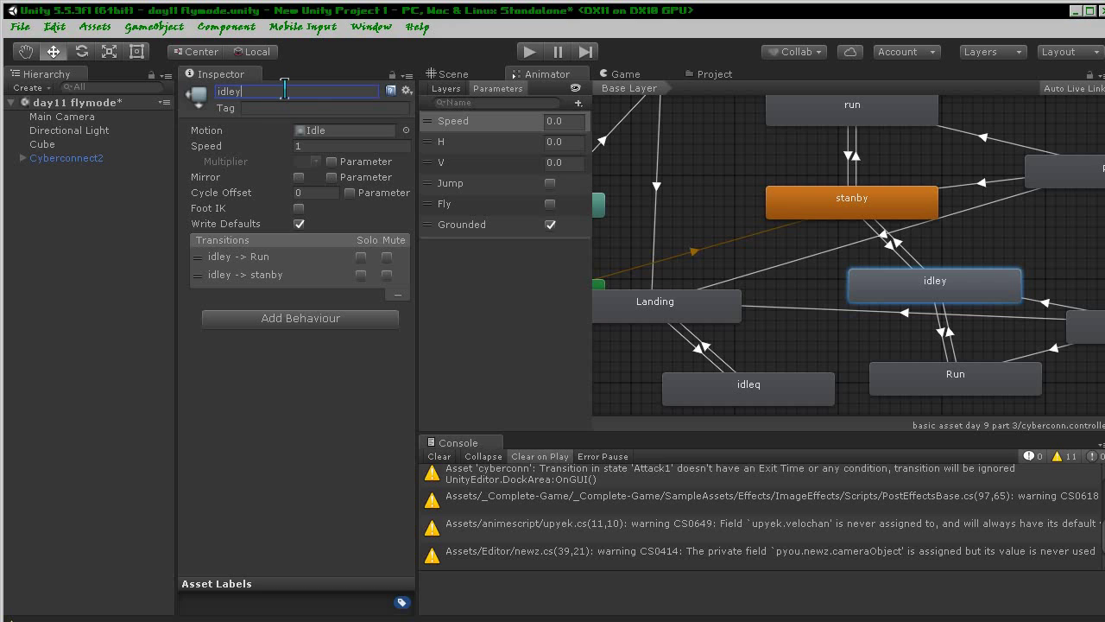
pyautogui.press('Return')
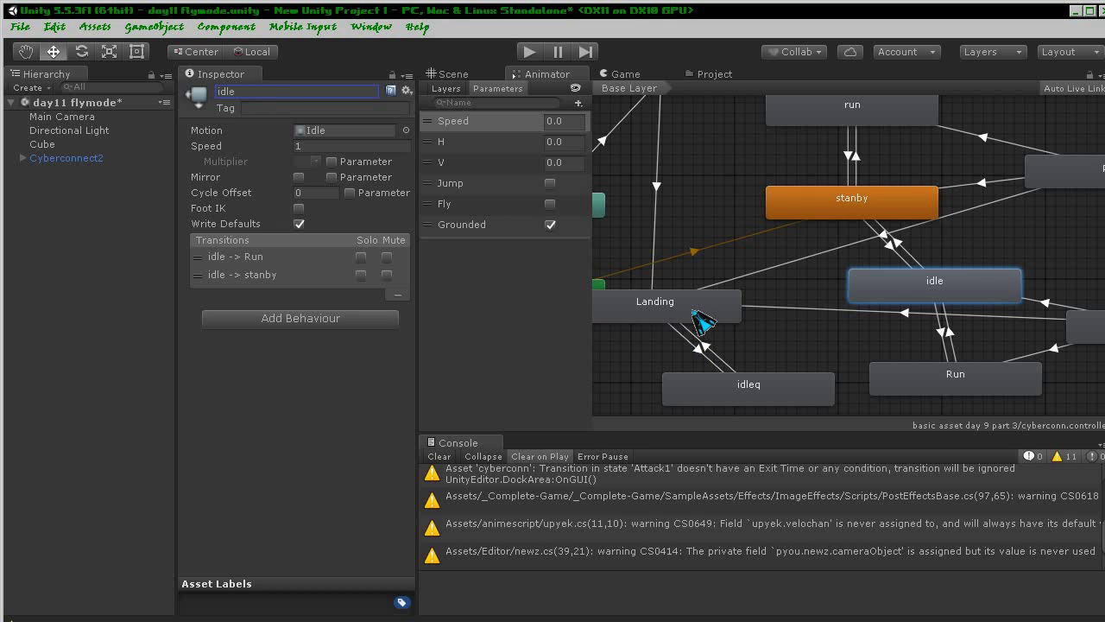
pyautogui.click(713, 350)
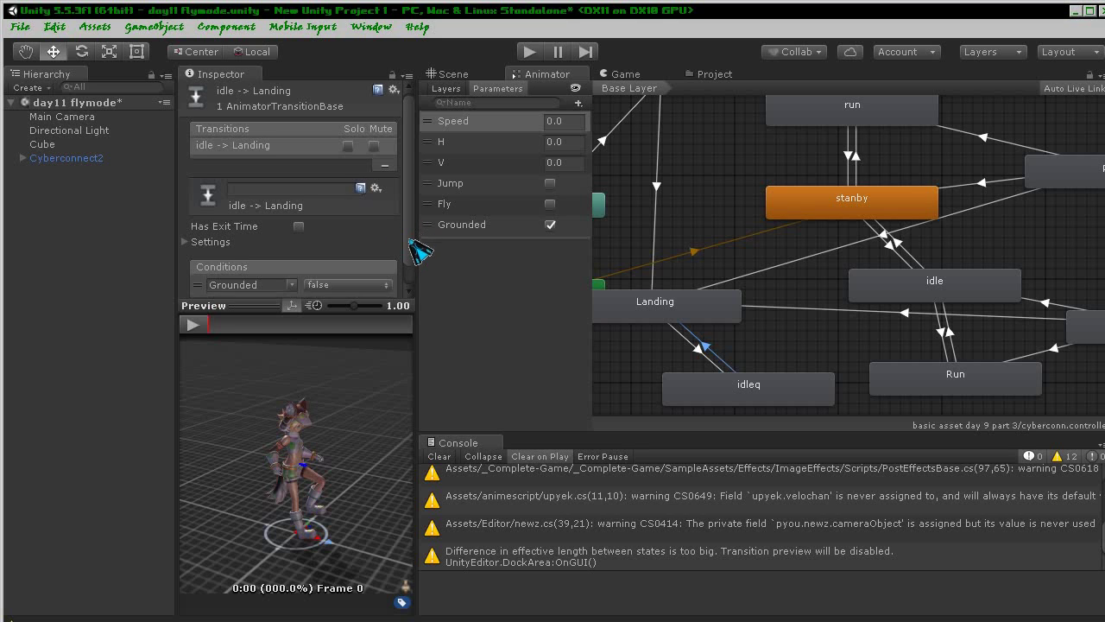
# - Create a new transition from the stanby state to Landing
pyautogui.scroll(-1, 362, 259)
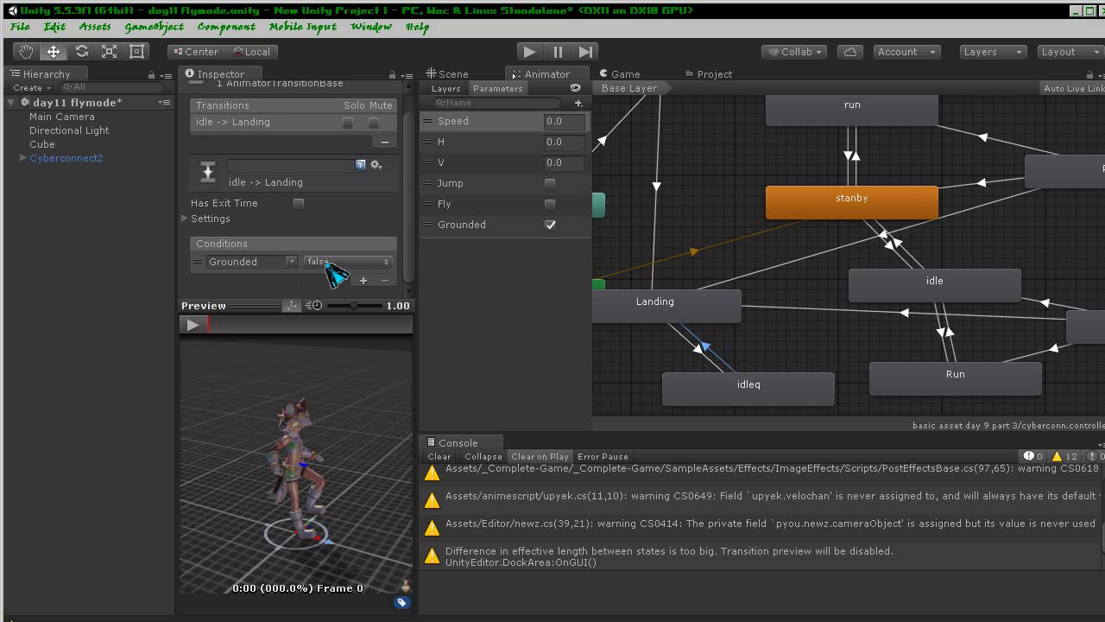
pyautogui.rightClick(803, 212)
pyautogui.click(842, 218)
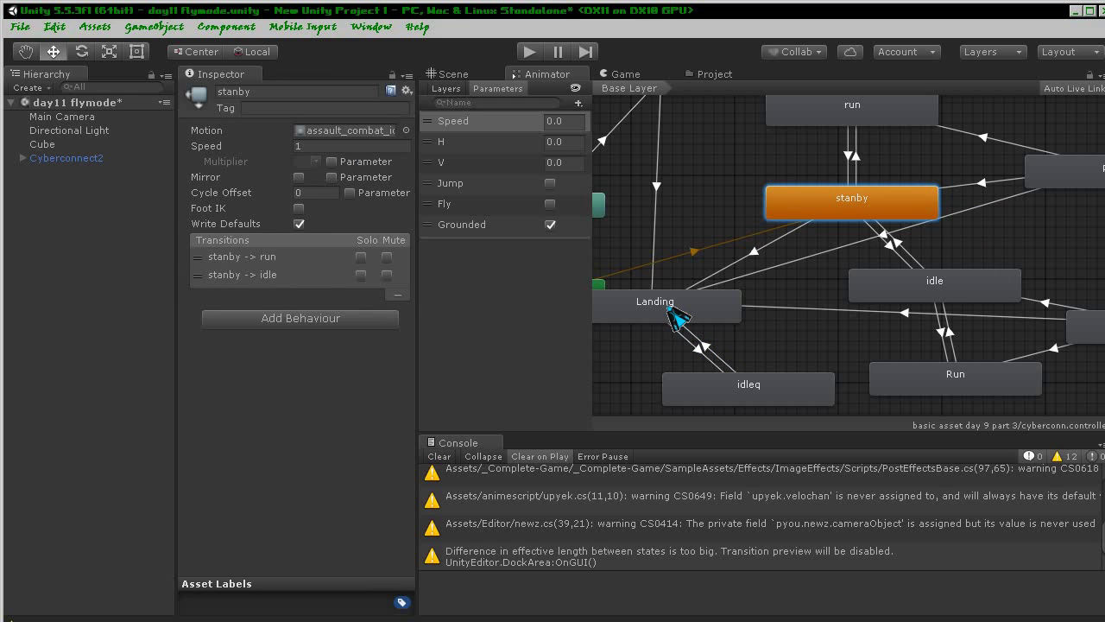
pyautogui.click(666, 314)
pyautogui.click(746, 256)
pyautogui.click(782, 271)
pyautogui.scroll(-2, 385, 245)
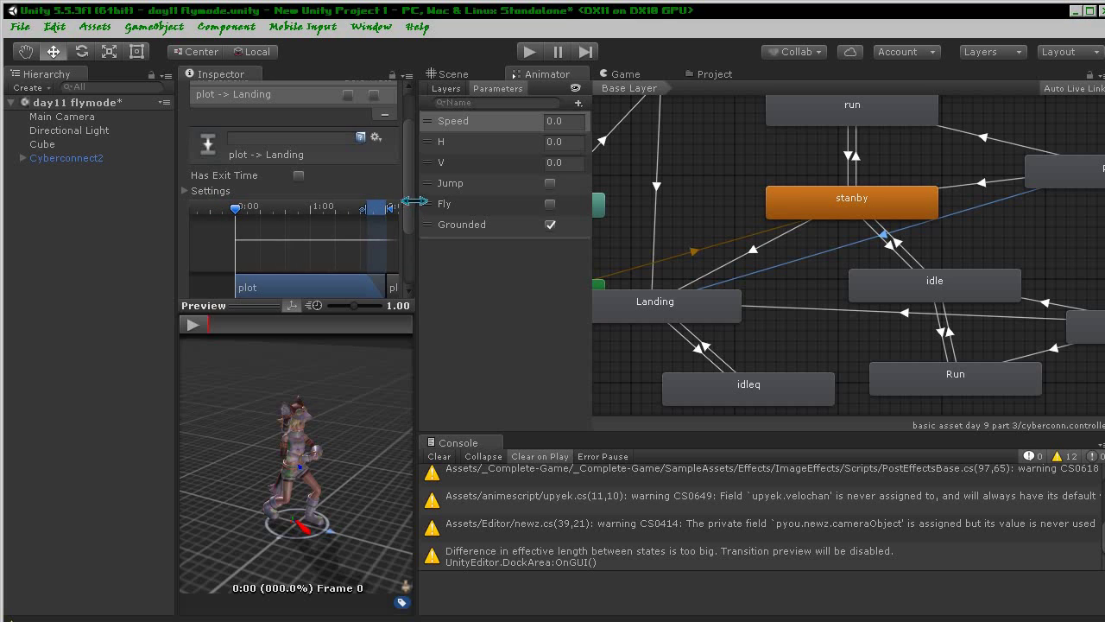
pyautogui.moveTo(409, 193); pyautogui.dragTo(398, 265)
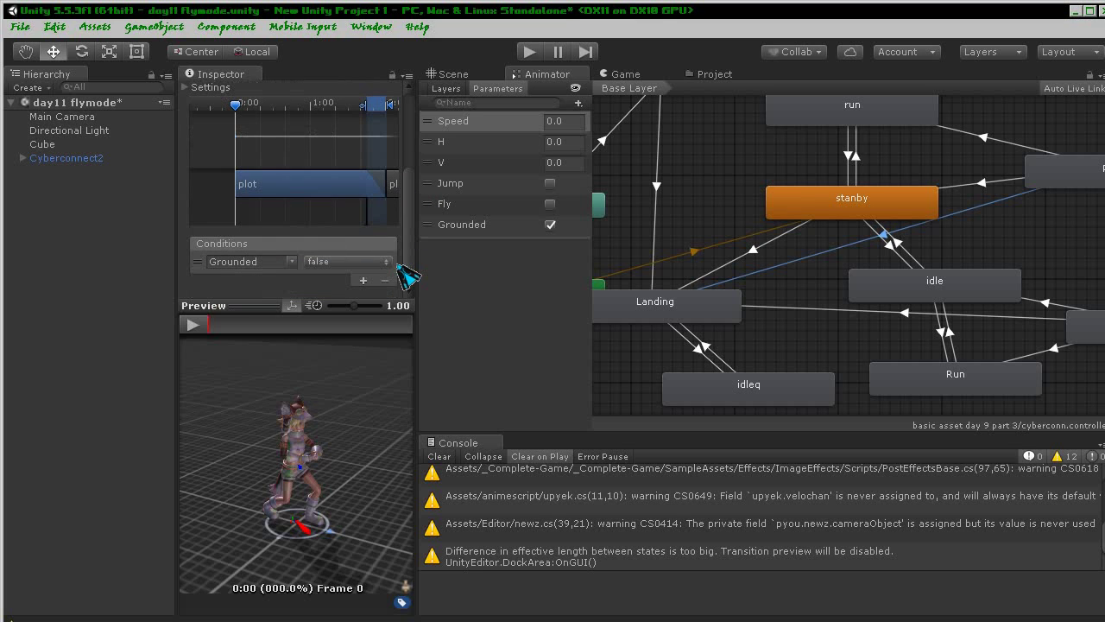
# - Turn off Has Exit Time on stanby→Landing and add the condition Grounded false
pyautogui.click(748, 250)
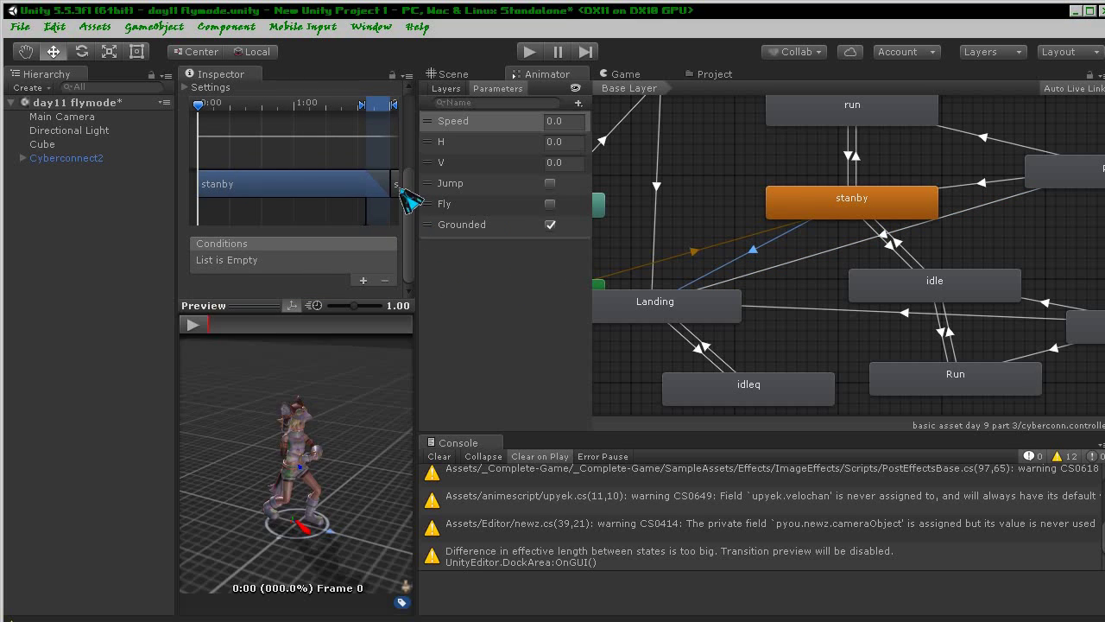
pyautogui.scroll(5, 319, 183)
pyautogui.click(300, 227)
pyautogui.moveTo(407, 198); pyautogui.dragTo(382, 247)
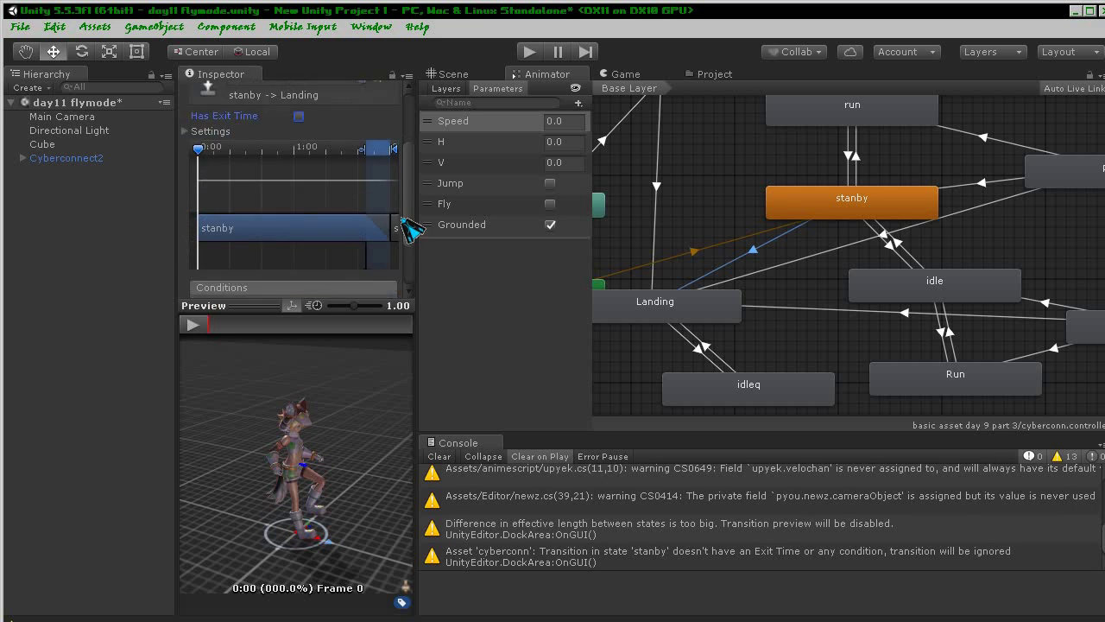
pyautogui.click(362, 240)
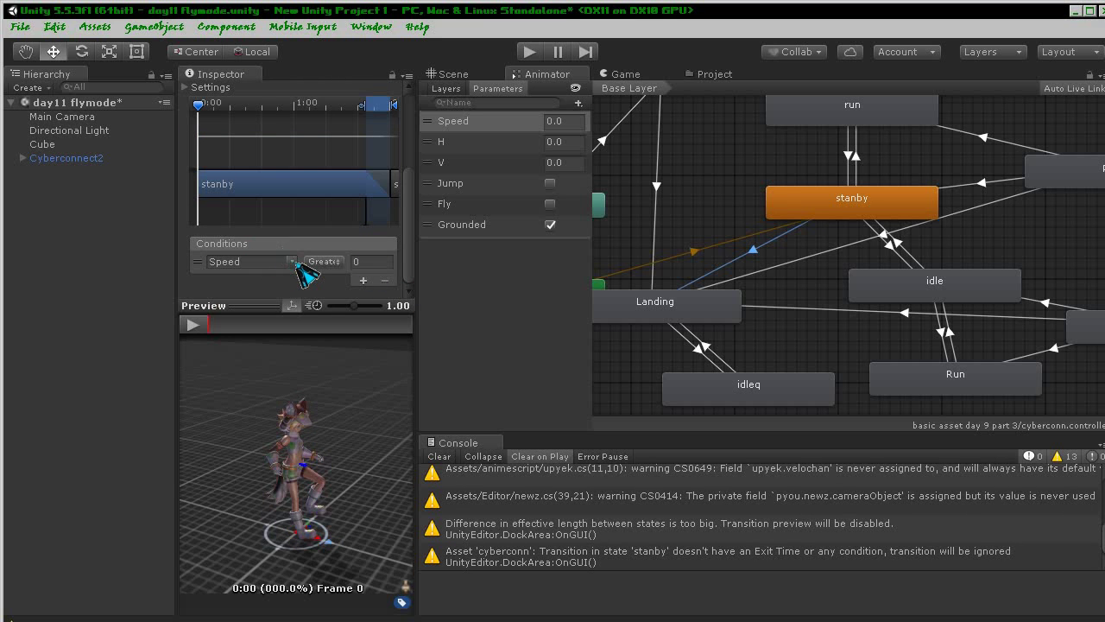
pyautogui.click(294, 262)
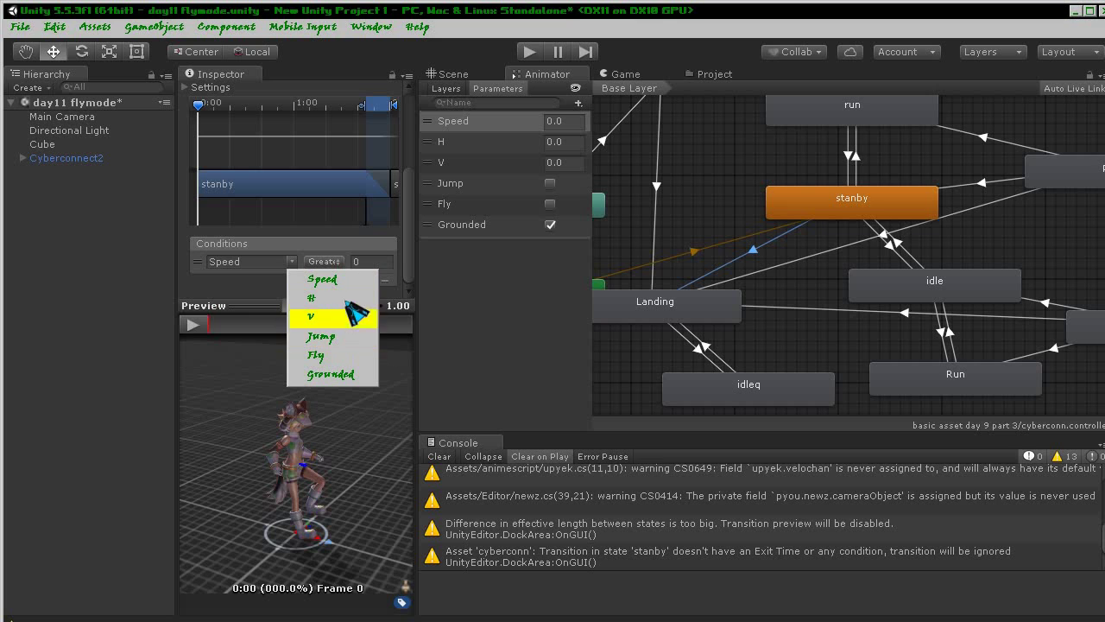
pyautogui.click(360, 366)
pyautogui.click(345, 260)
pyautogui.click(332, 291)
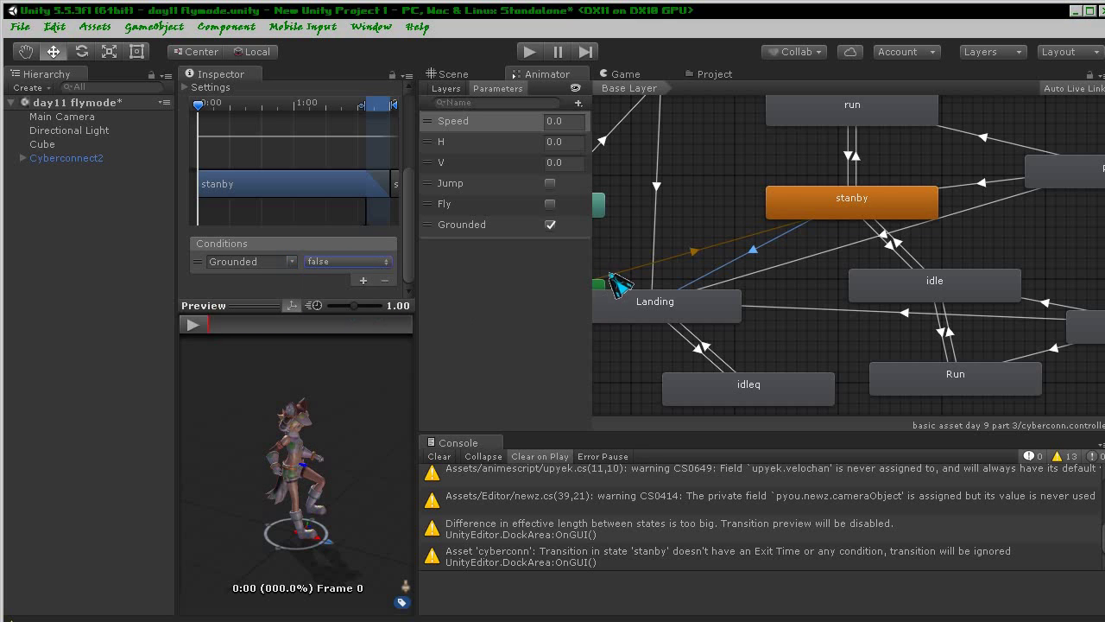
# - Add a Landing→stanby transition without exit time on Grounded true, and delete idleq→Landing
pyautogui.click(706, 357)
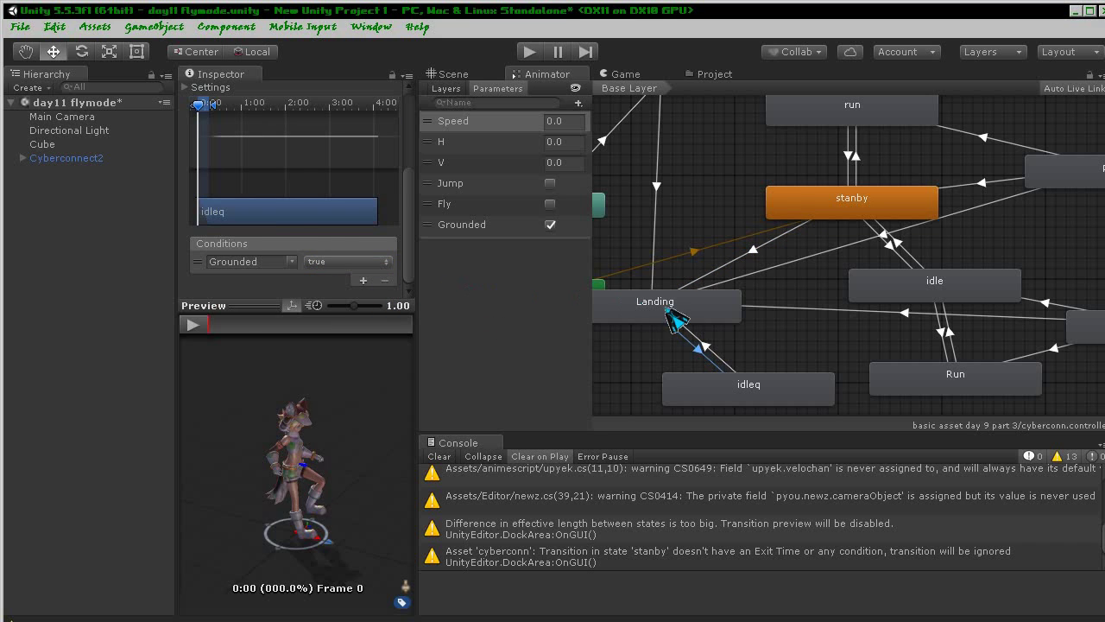
pyautogui.click(666, 318)
pyautogui.rightClick(663, 304)
pyautogui.click(690, 309)
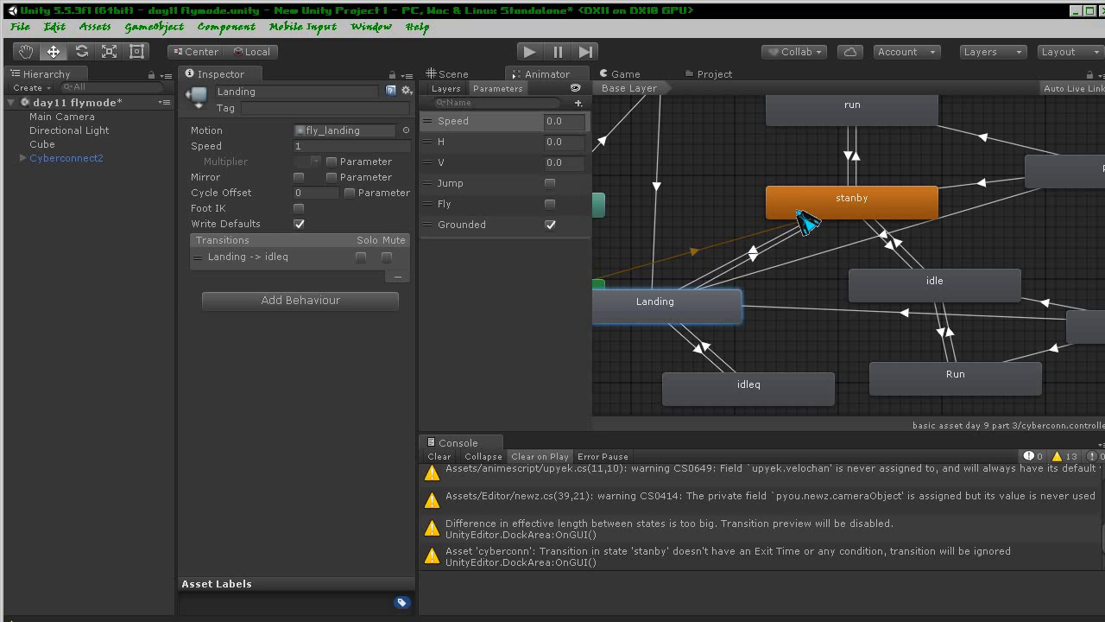
pyautogui.click(803, 221)
pyautogui.click(739, 264)
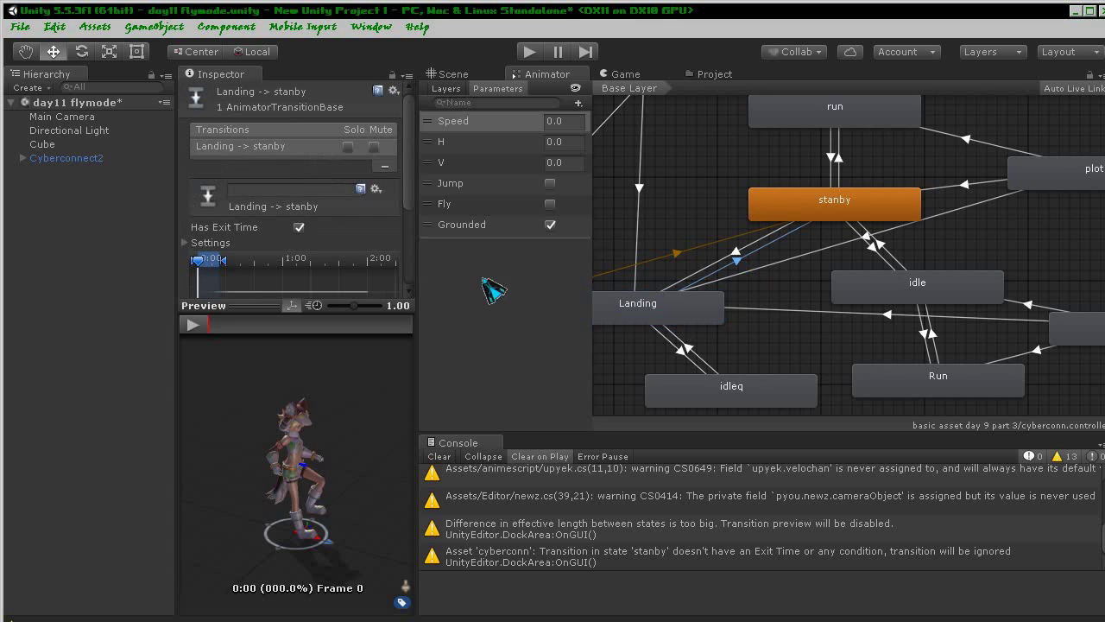
pyautogui.click(298, 227)
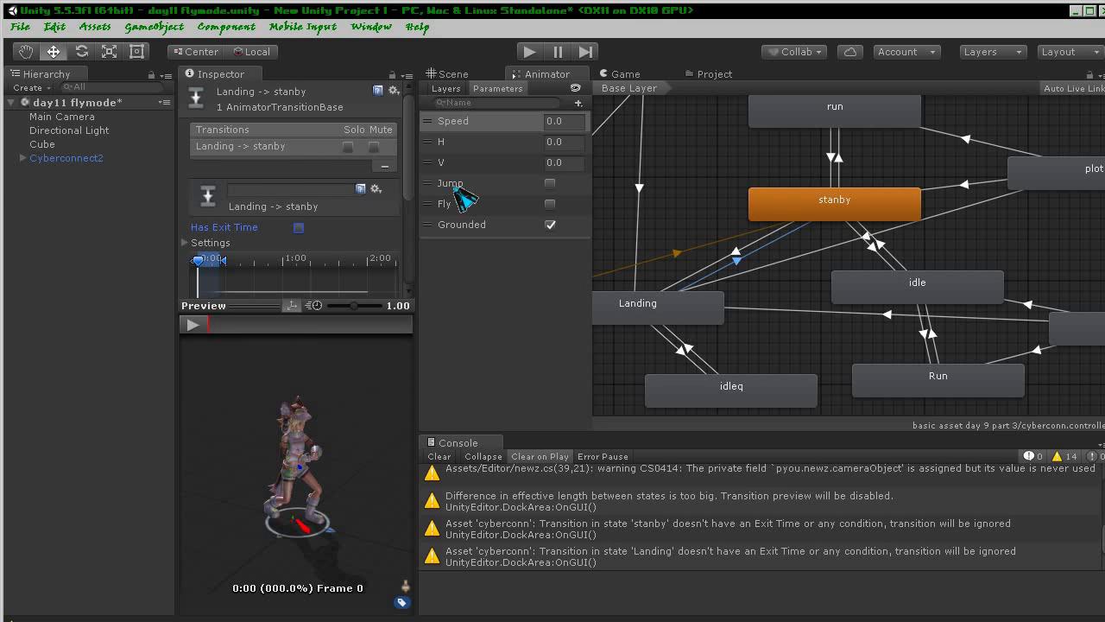
pyautogui.moveTo(407, 174); pyautogui.dragTo(384, 288)
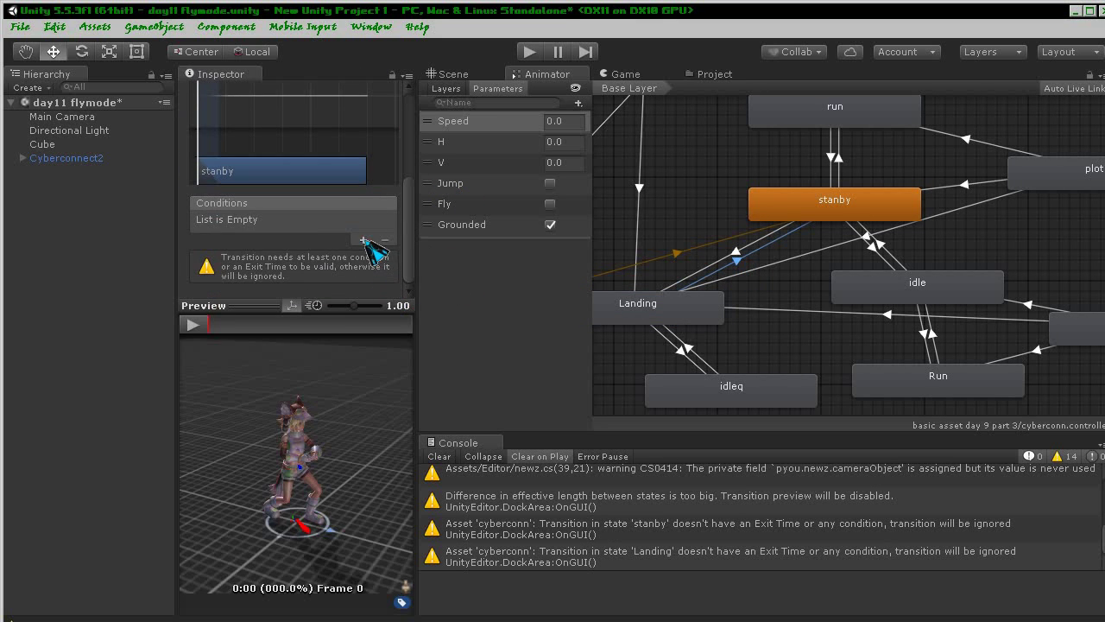
pyautogui.click(364, 239)
pyautogui.click(291, 261)
pyautogui.click(332, 374)
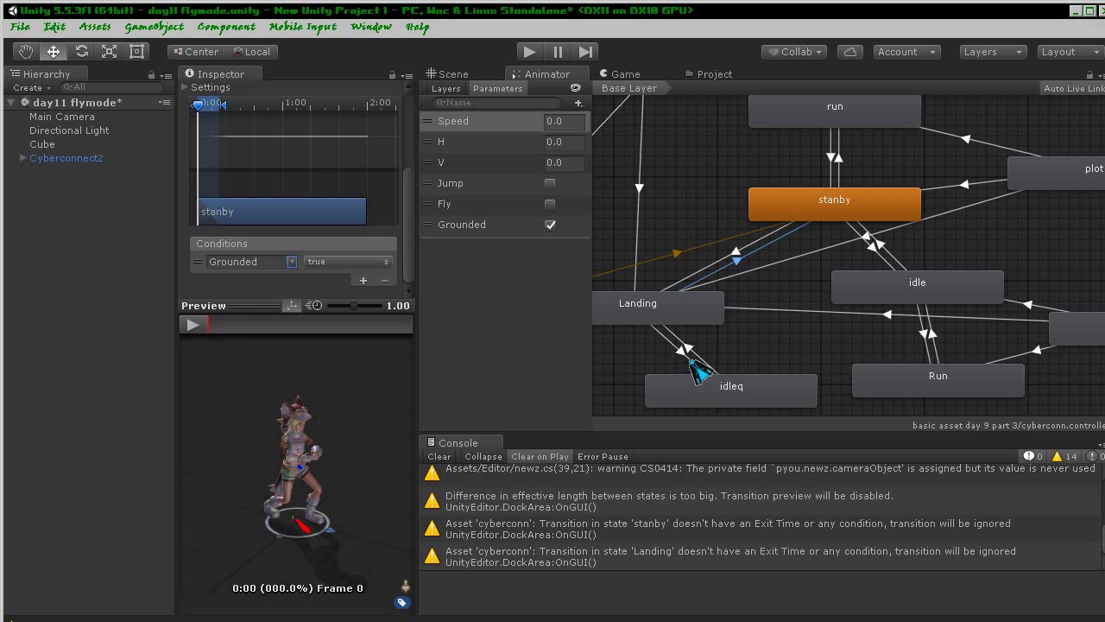
pyautogui.click(696, 357)
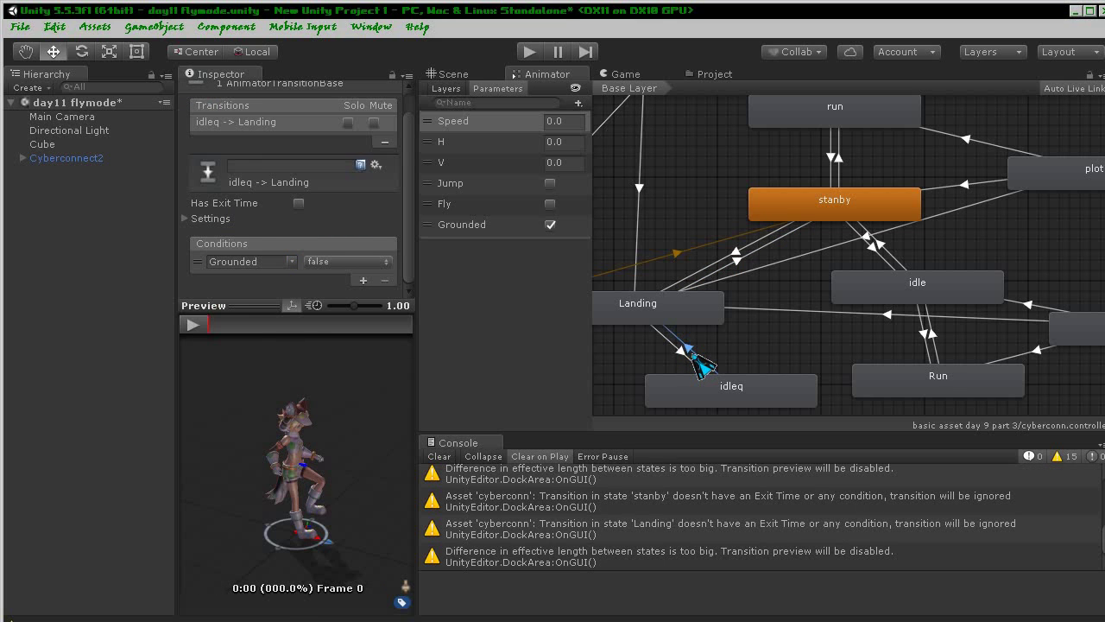
pyautogui.press('Delete')
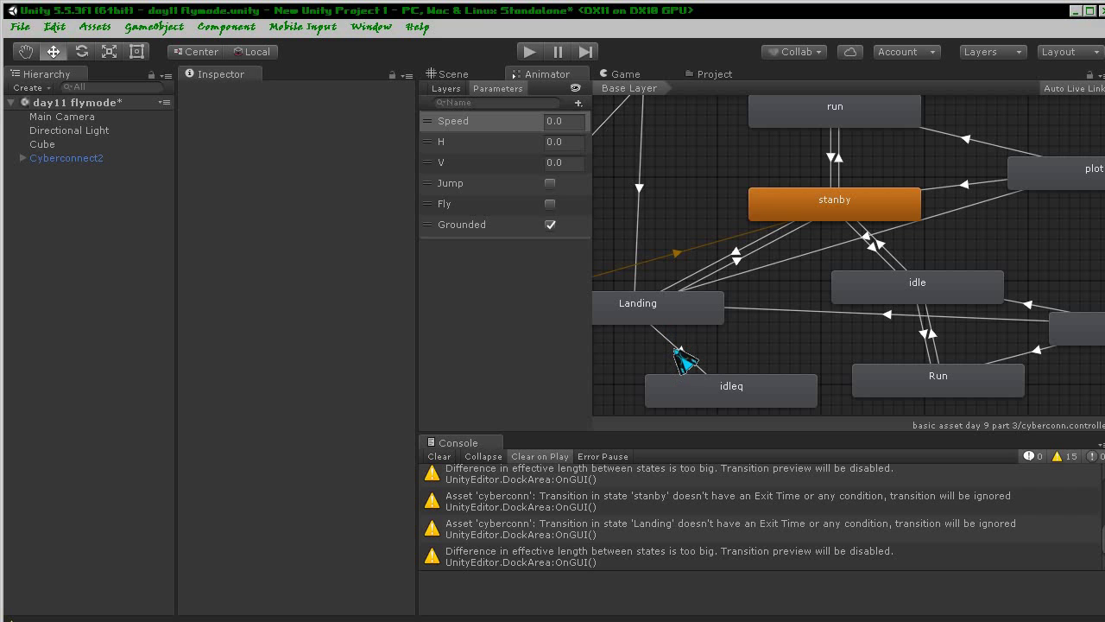
# - Run the scene in Play mode from the Game view, stop it, and return to the Animator
pyautogui.moveTo(676, 237)
pyautogui.mouseDown(button='middle')
pyautogui.moveTo(646, 293)
pyautogui.moveTo(691, 256)
pyautogui.mouseUp(button='middle')
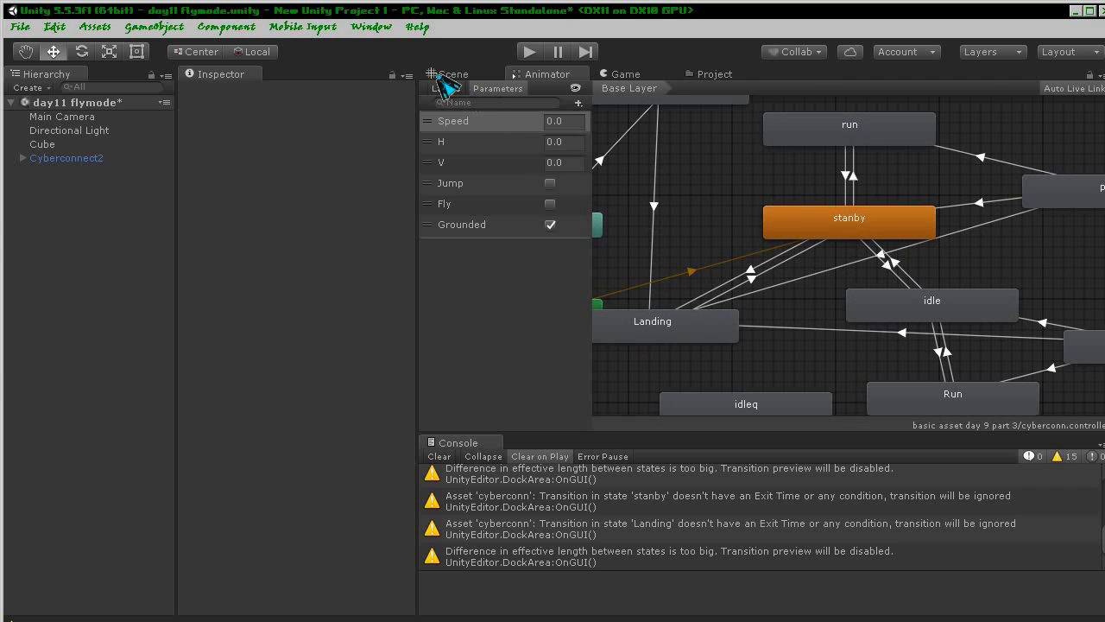
pyautogui.click(470, 75)
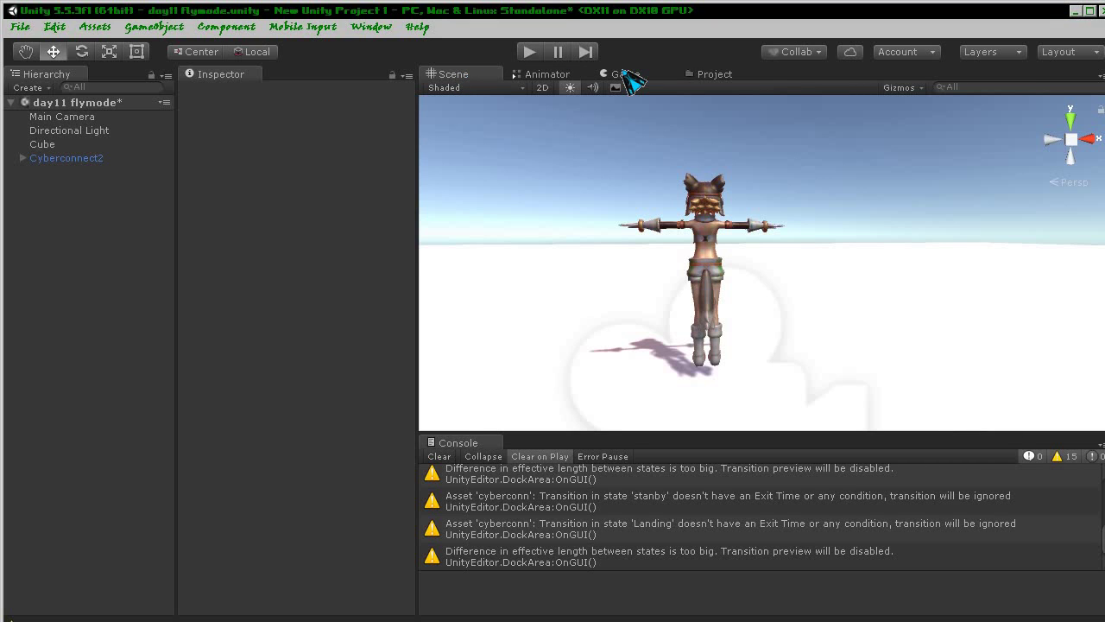
pyautogui.click(615, 75)
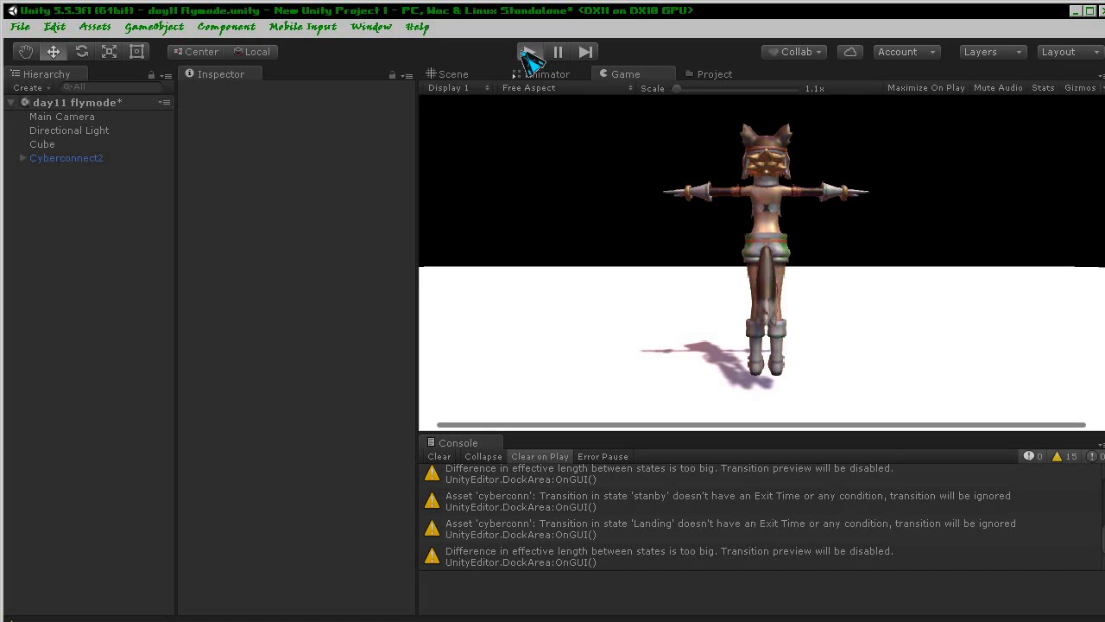
pyautogui.click(529, 54)
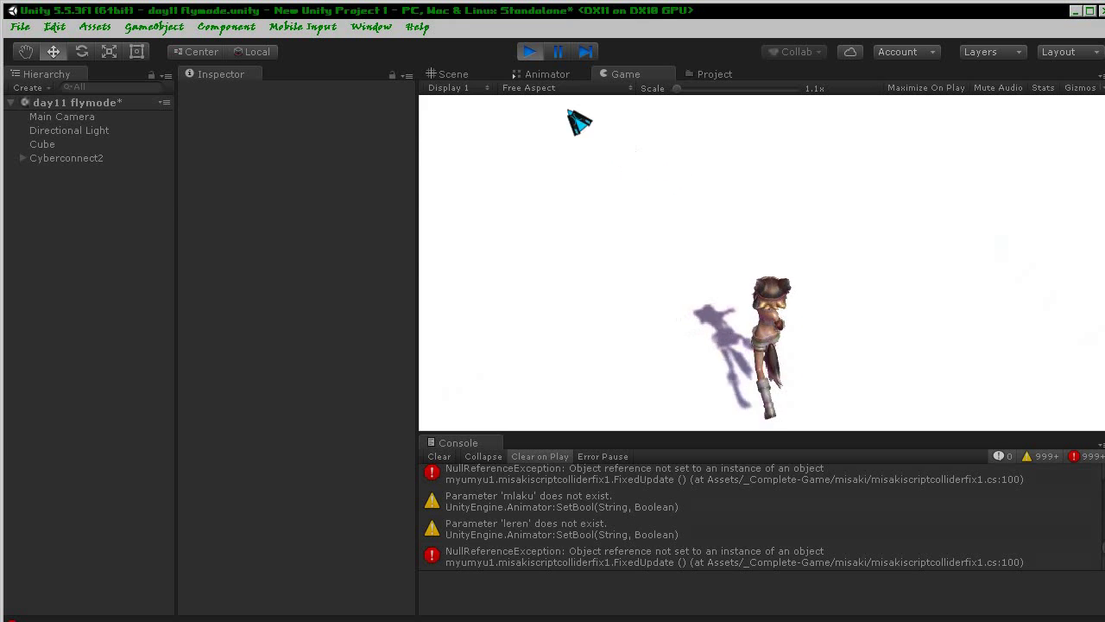
pyautogui.click(529, 52)
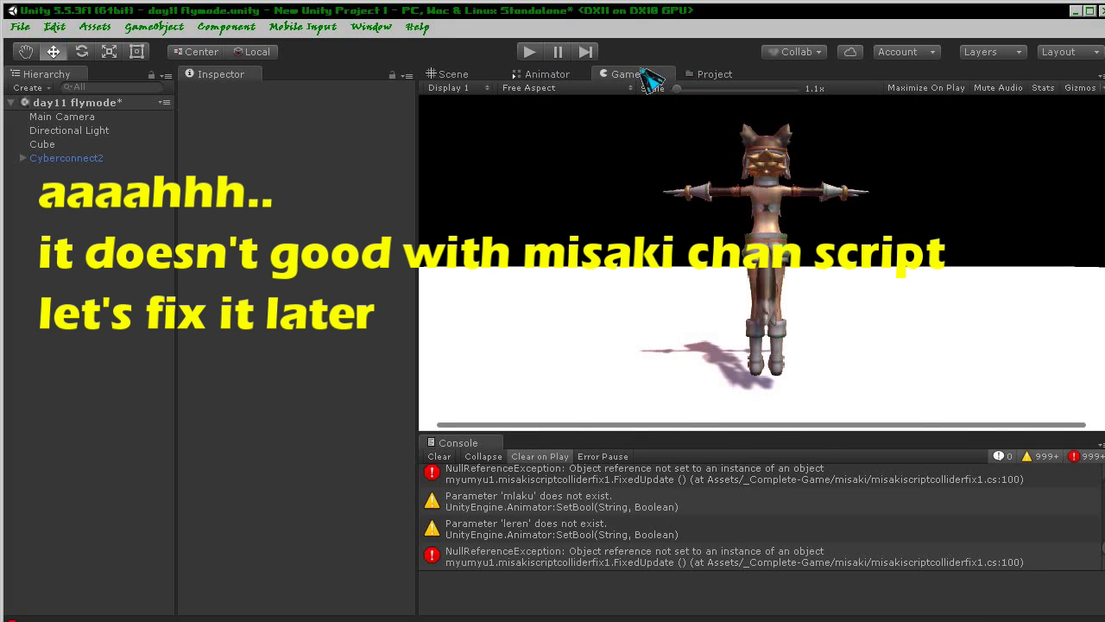
pyautogui.click(556, 78)
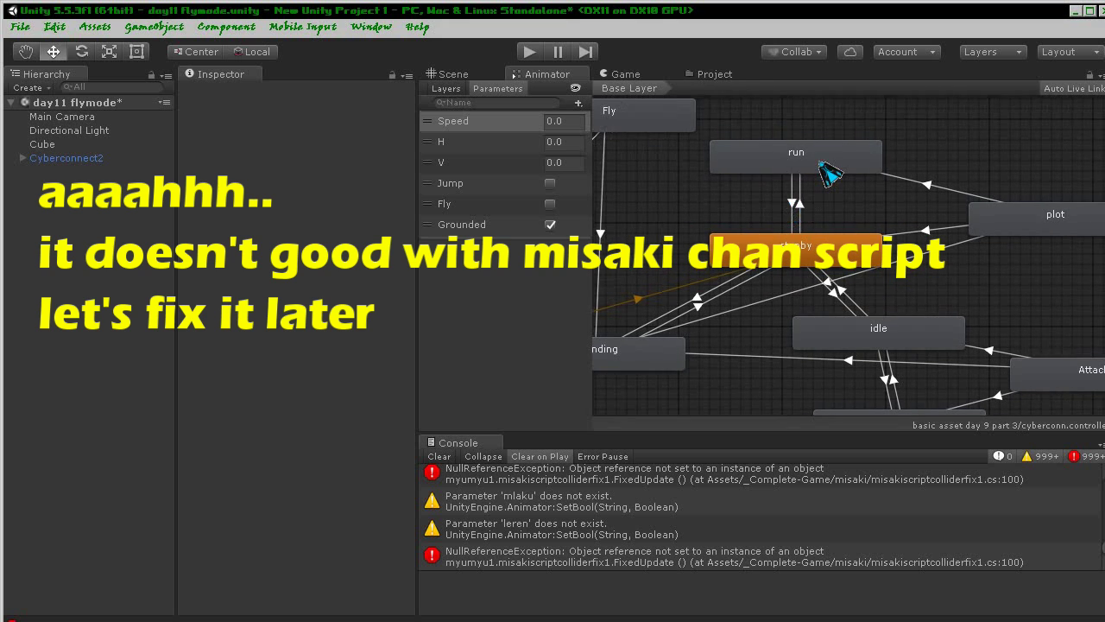
# - Enable Loop Pose in the import settings of the run state's assault_combat_run clip
pyautogui.click(828, 171)
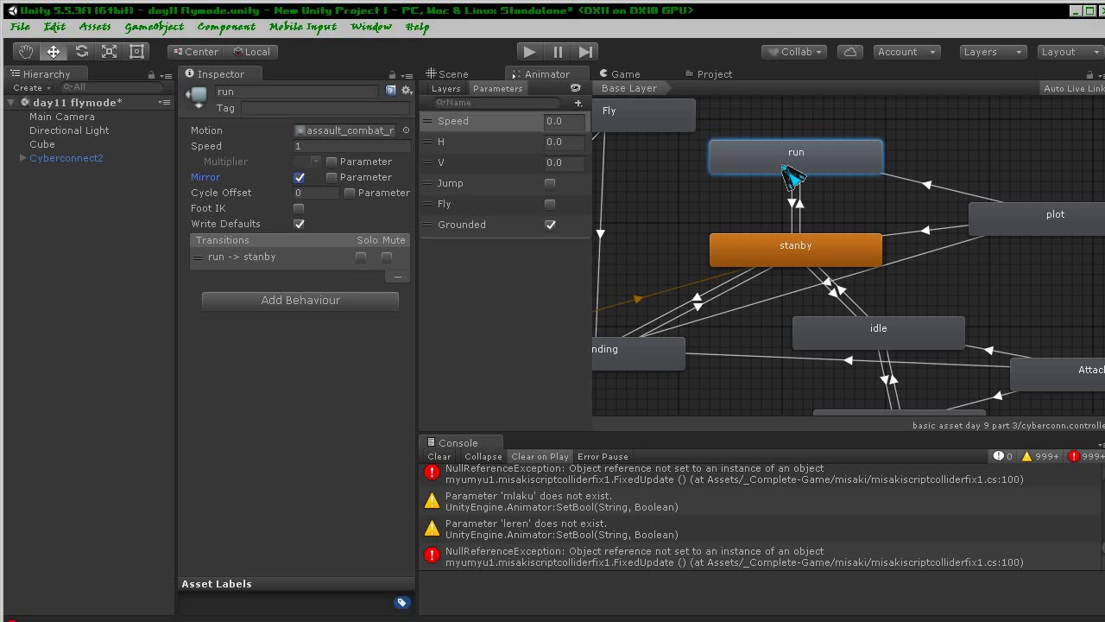
pyautogui.doubleClick(787, 168)
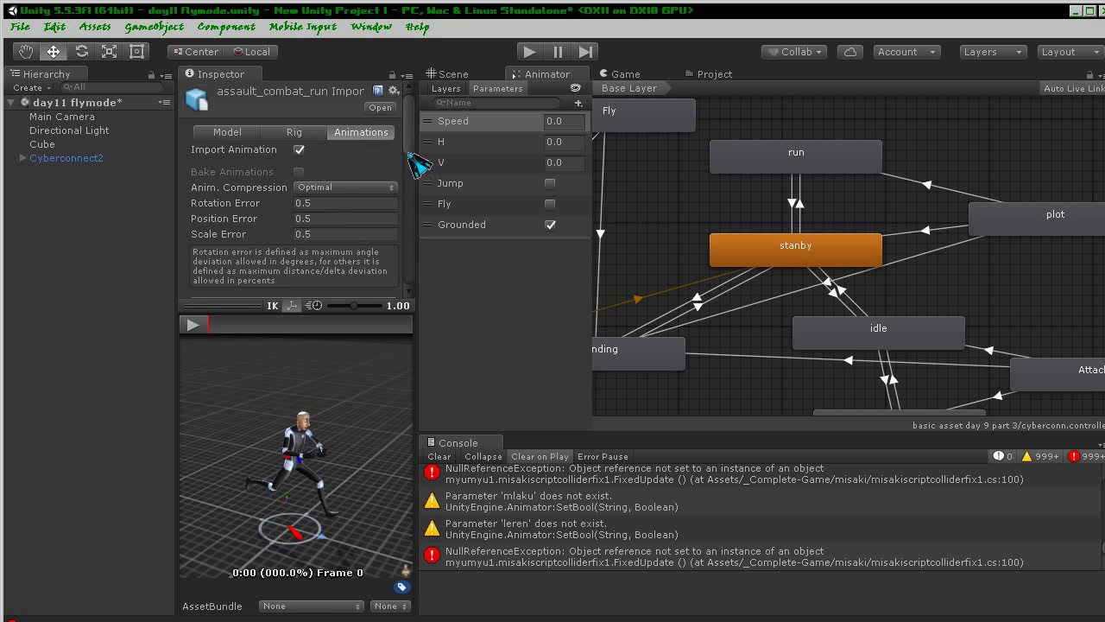
pyautogui.scroll(-5, 410, 143)
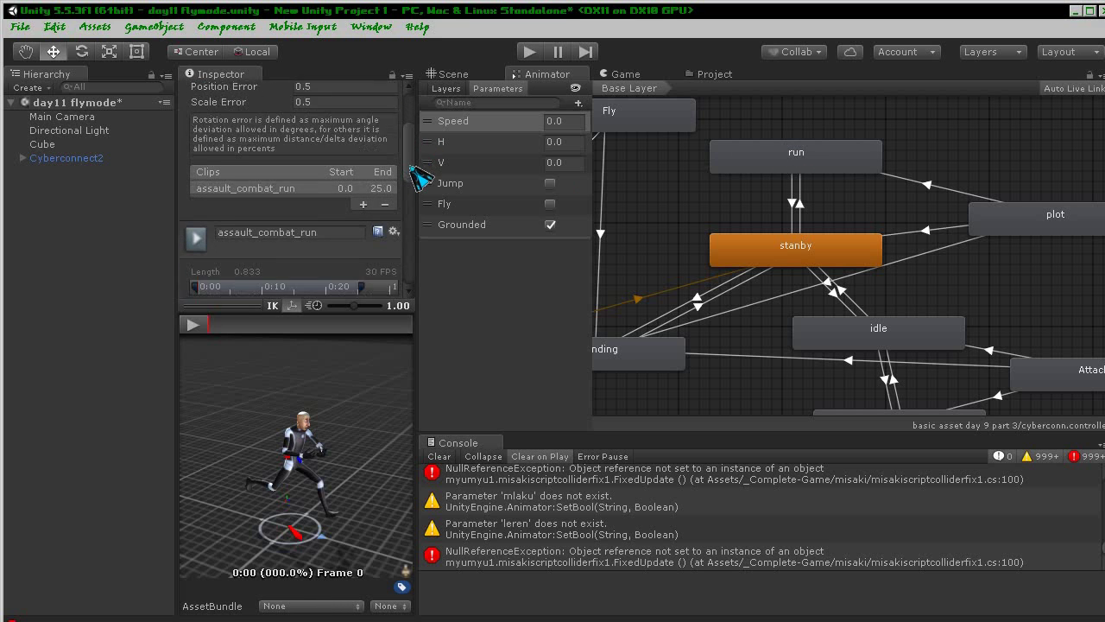
pyautogui.scroll(6, 414, 154)
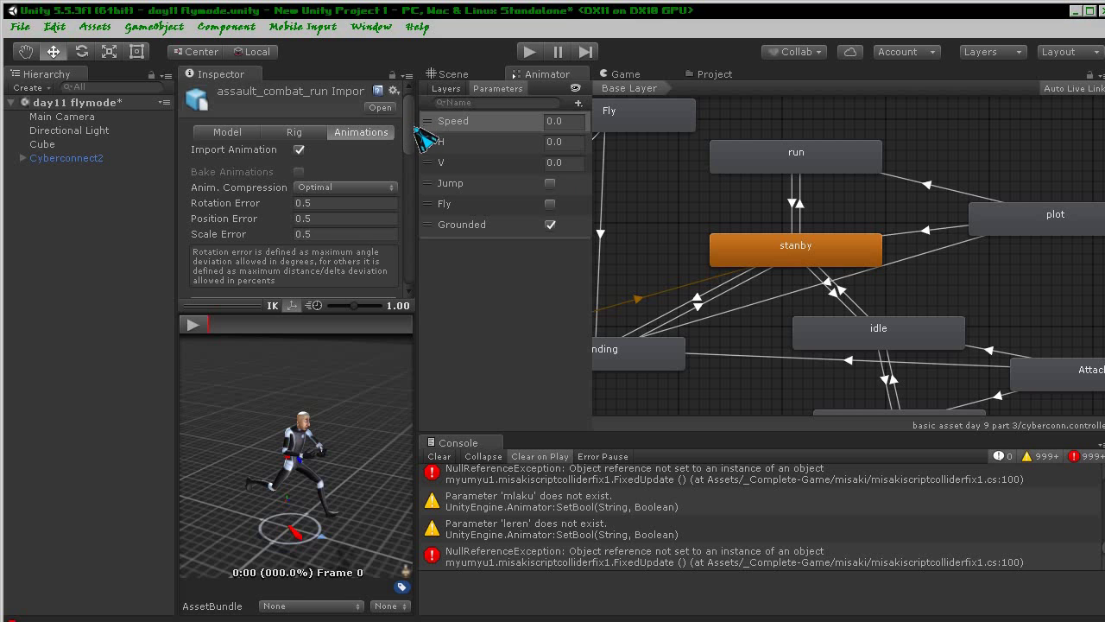
pyautogui.moveTo(411, 130)
pyautogui.mouseDown()
pyautogui.moveTo(409, 210)
pyautogui.moveTo(423, 244)
pyautogui.moveTo(409, 148)
pyautogui.moveTo(411, 207)
pyautogui.mouseUp()
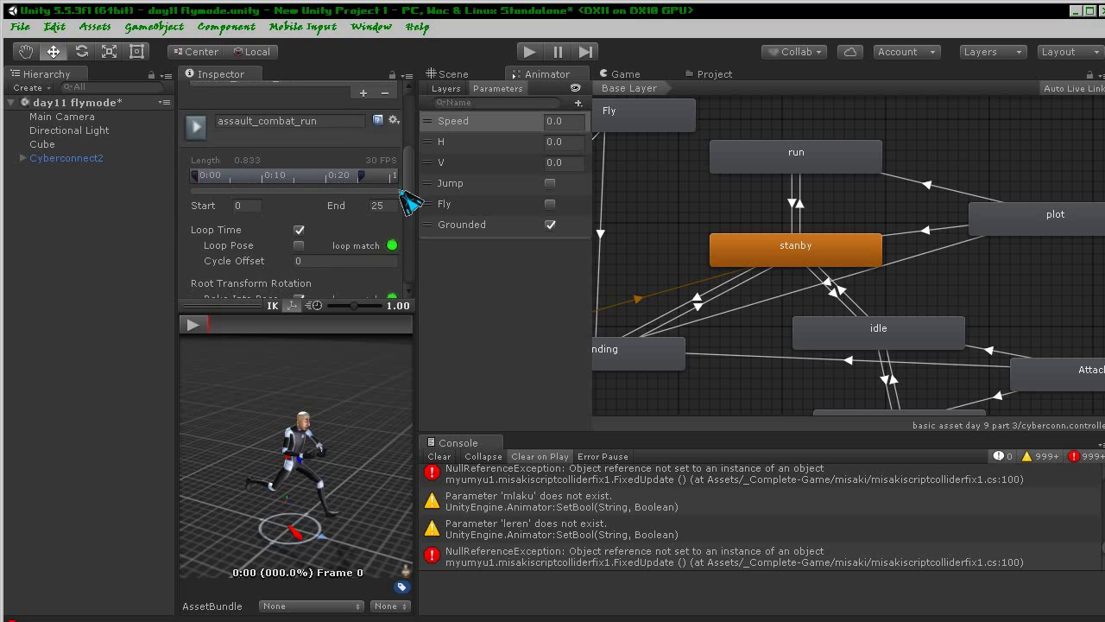
pyautogui.click(299, 220)
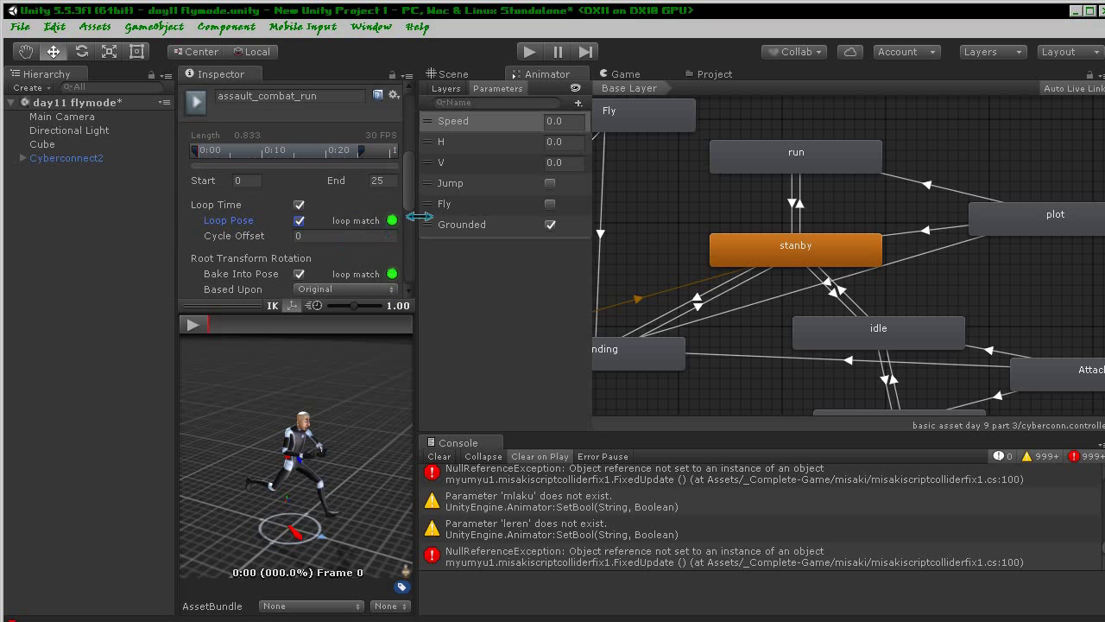
# - Apply the changed clip import settings and select the stanby→run transition
pyautogui.click(792, 205)
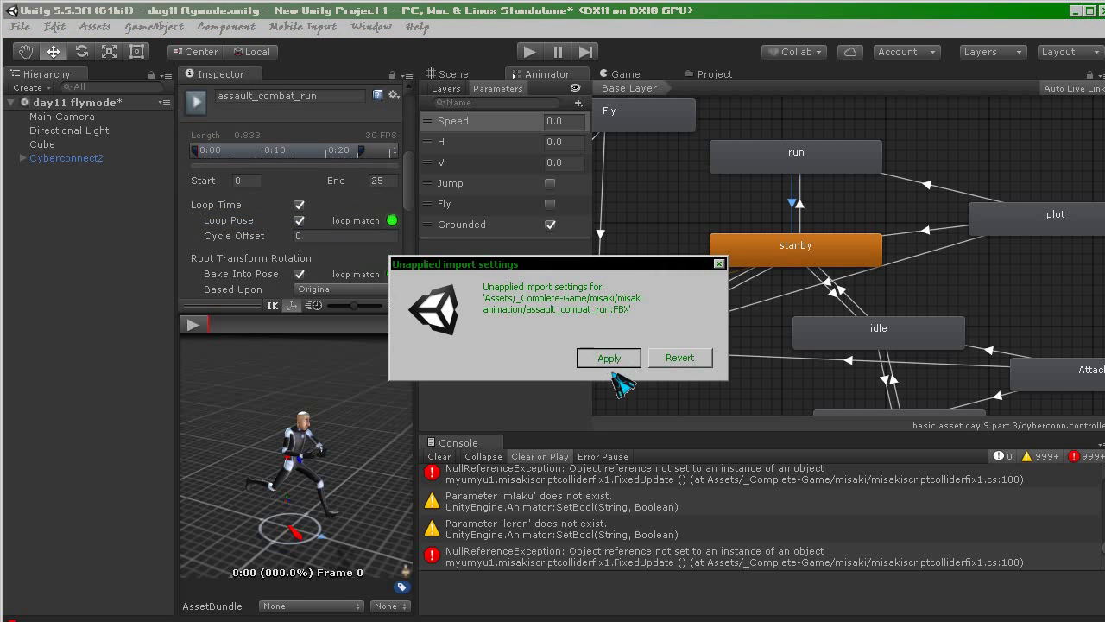
pyautogui.click(608, 356)
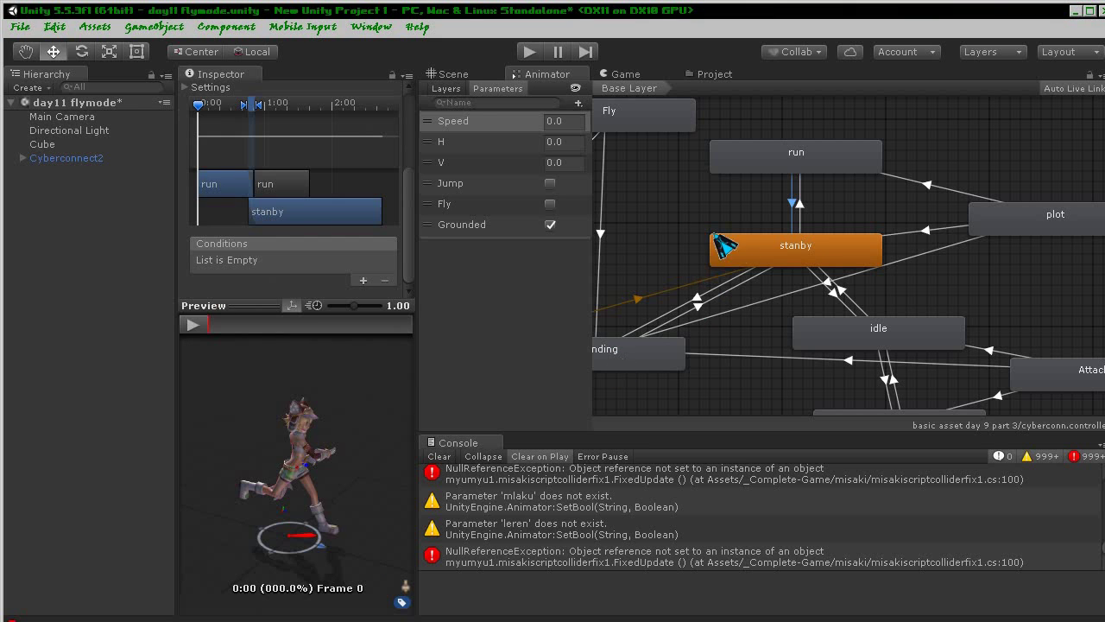
pyautogui.click(801, 205)
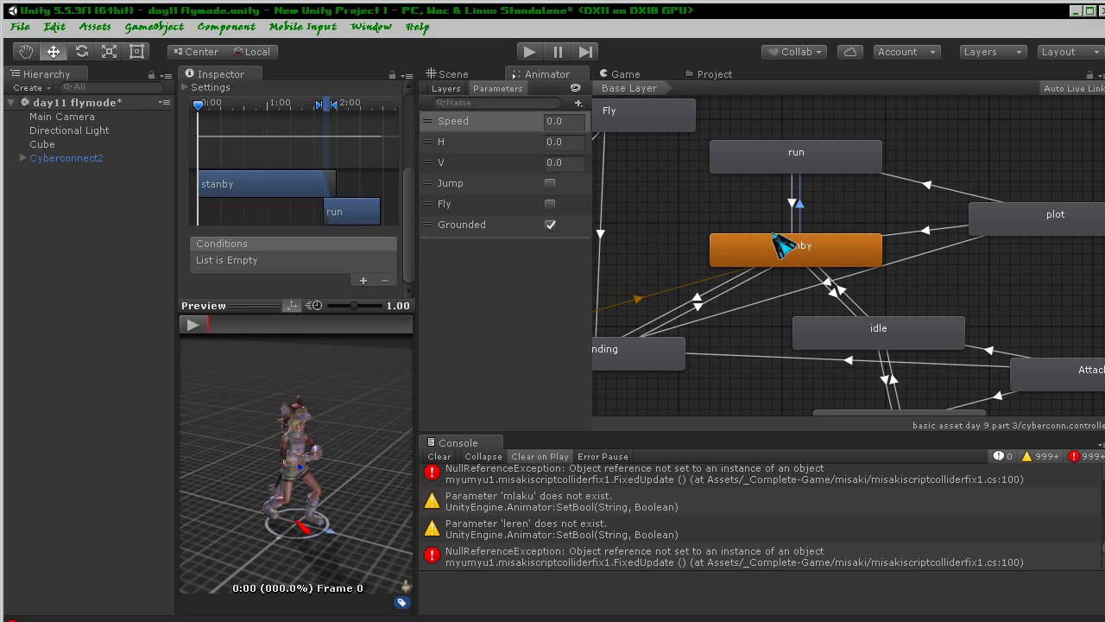
# - Add a Bool parameter named mlaku
pyautogui.click(579, 104)
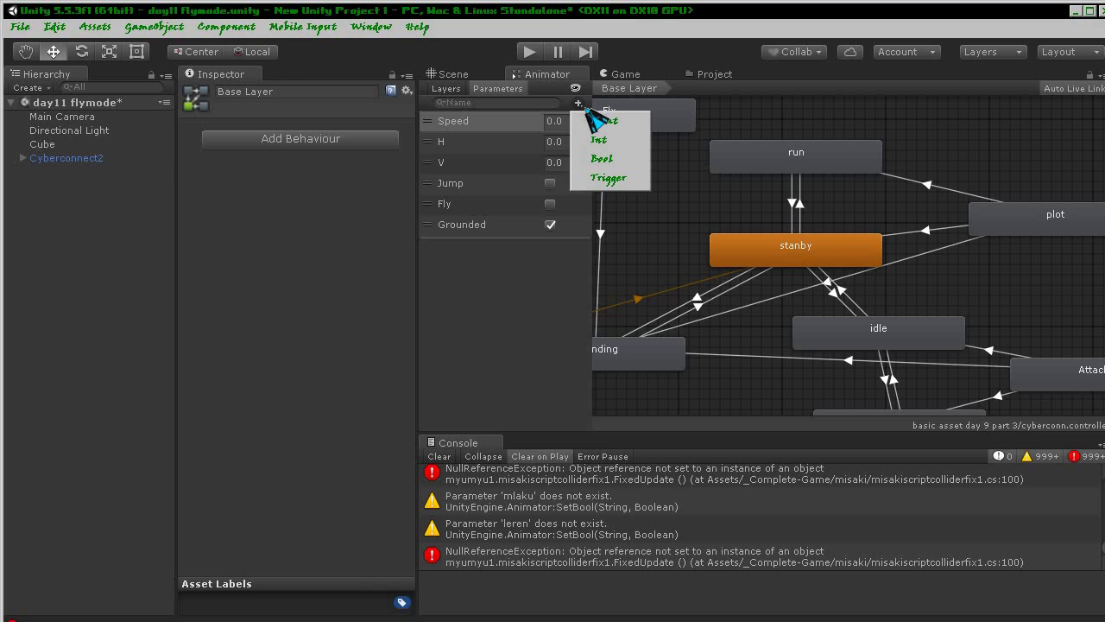
pyautogui.click(615, 159)
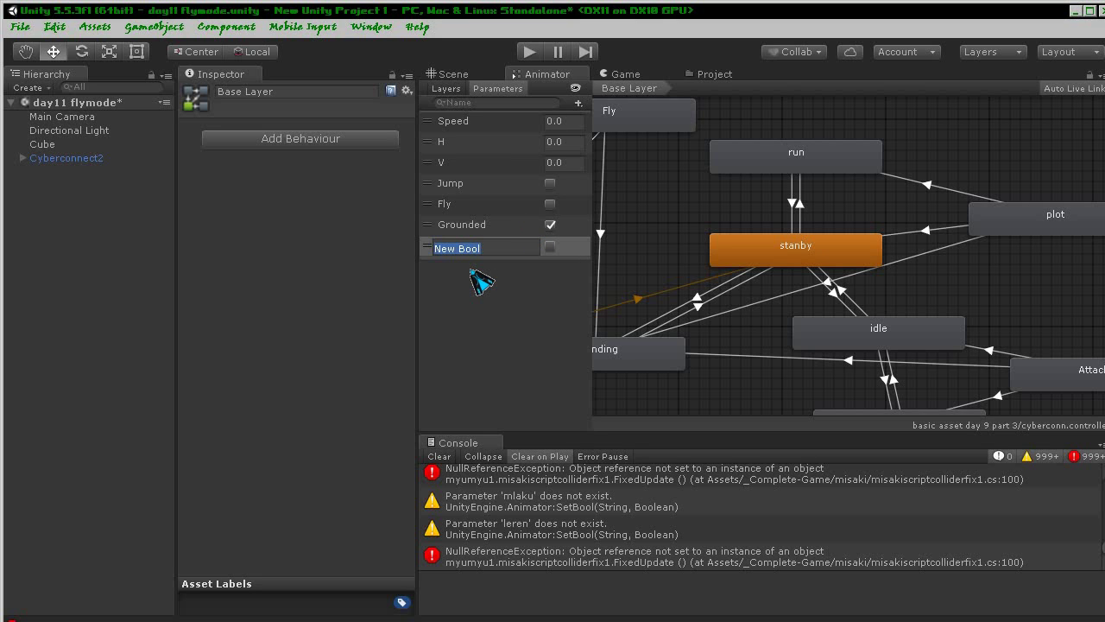
pyautogui.write('ml')
pyautogui.press('Return')
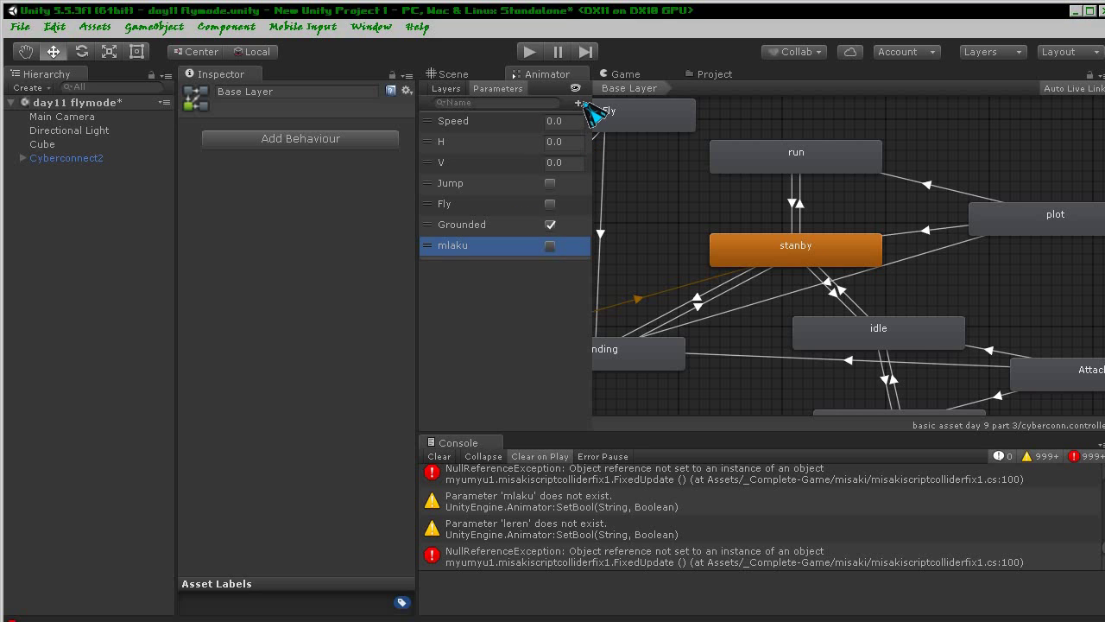
# - Add a second Bool parameter named leren
pyautogui.click(582, 103)
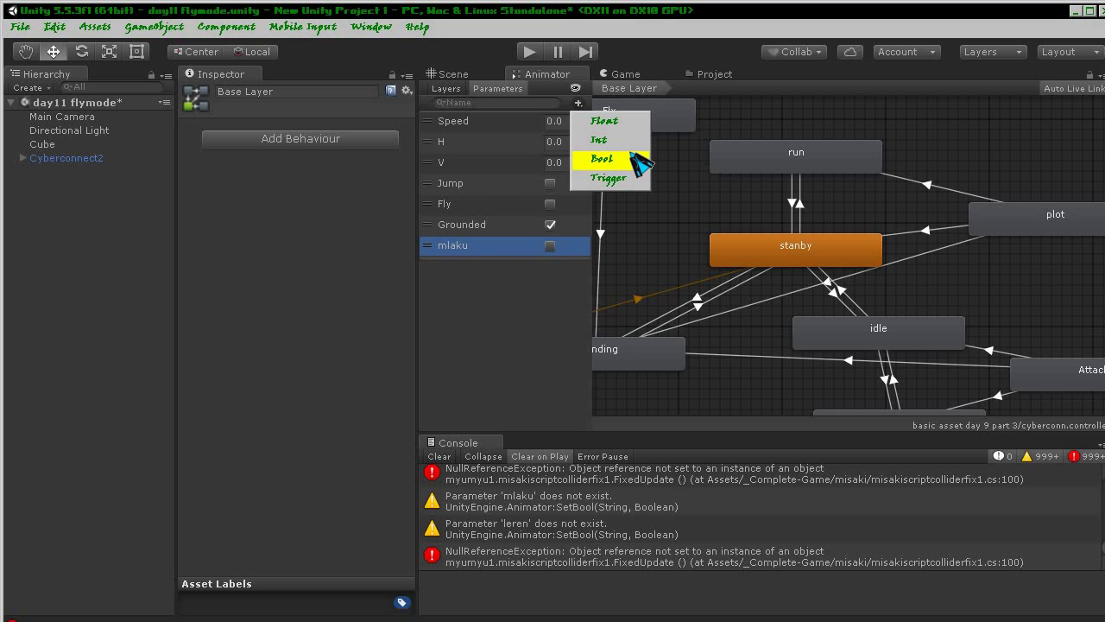
pyautogui.click(633, 158)
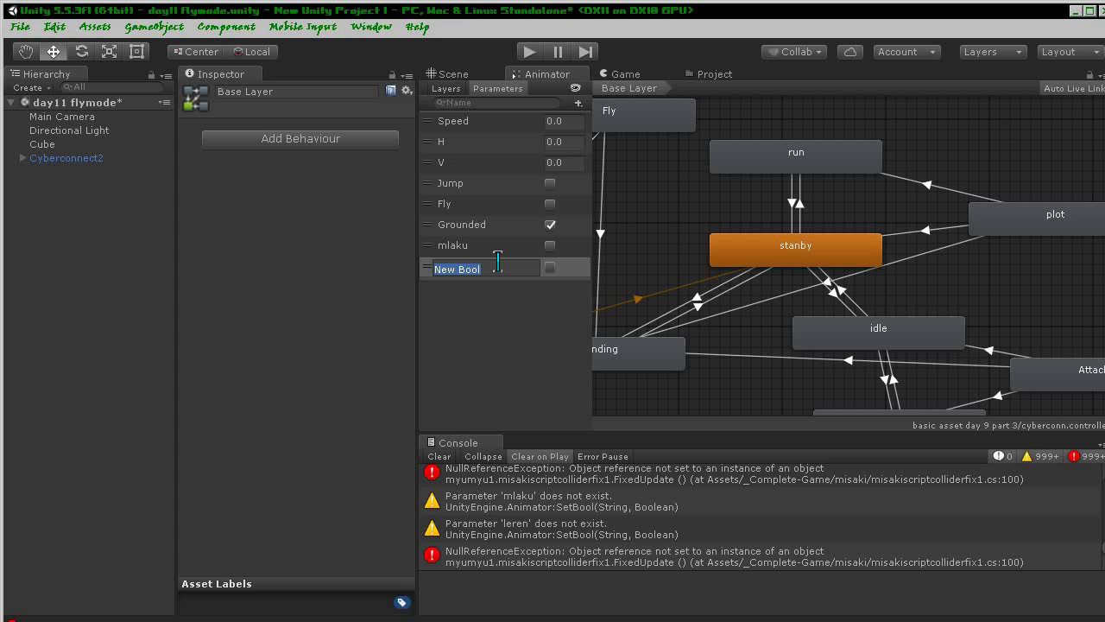
pyautogui.press('BackSpace')
pyautogui.write('leren')
pyautogui.press('Return')
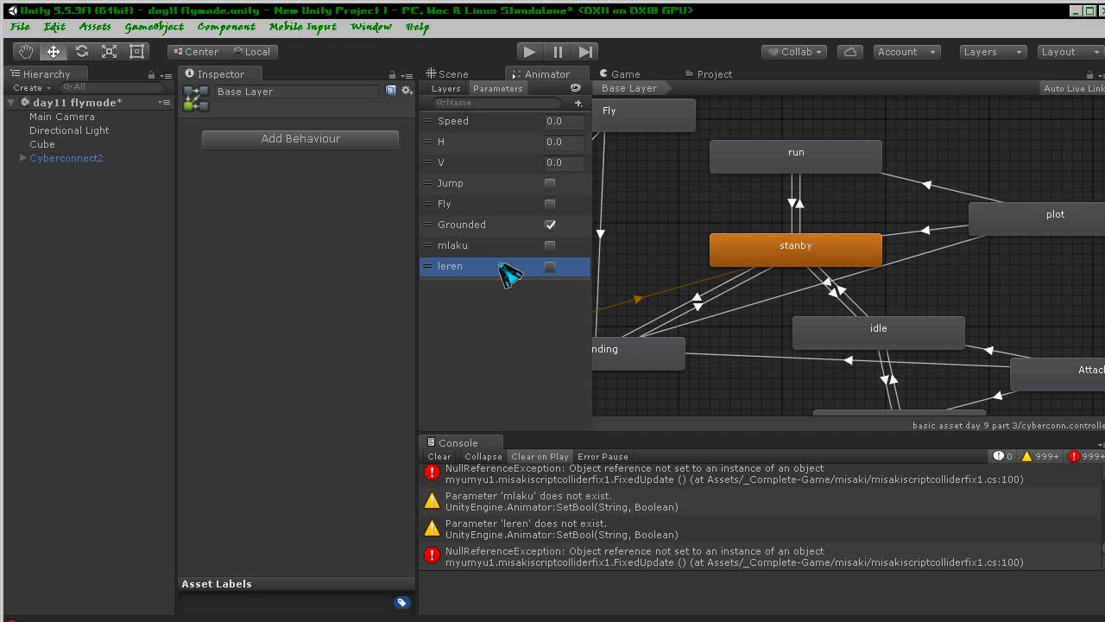
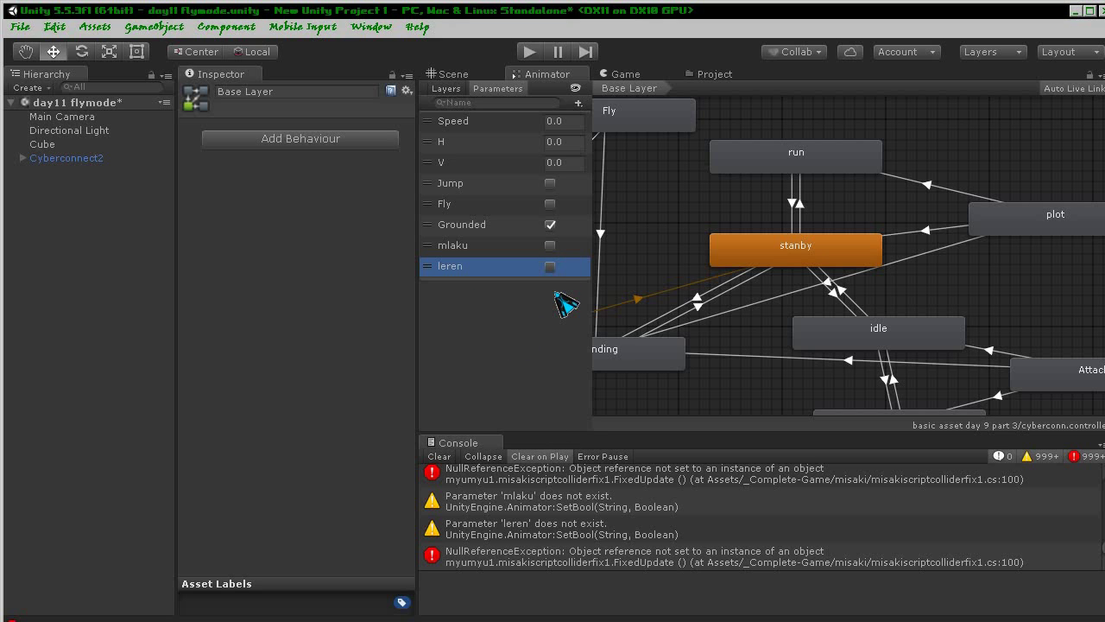
# - Make the stanby→run transition require mlaku true, with Has Exit Time turned off
pyautogui.click(801, 212)
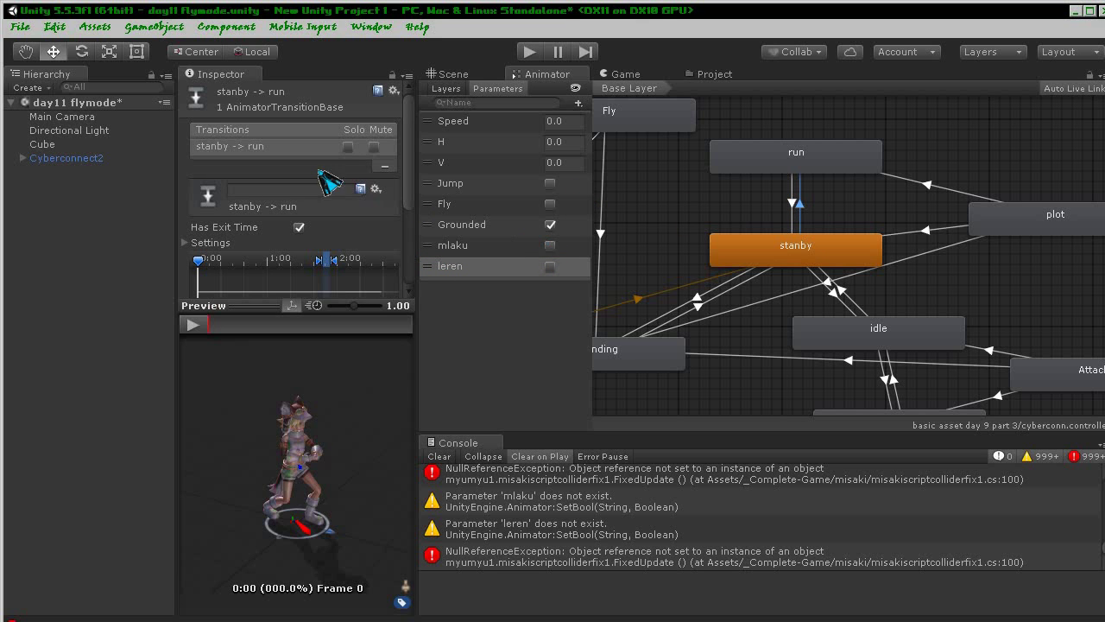
pyautogui.click(299, 227)
pyautogui.moveTo(402, 185); pyautogui.dragTo(402, 259)
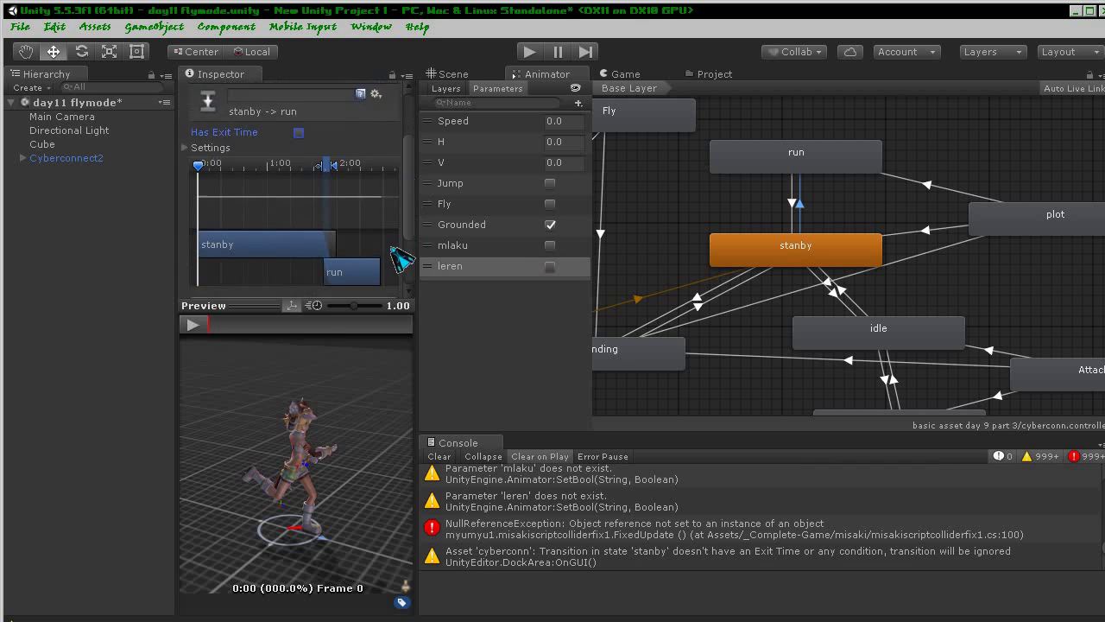
pyautogui.scroll(-2, 392, 250)
pyautogui.click(359, 243)
pyautogui.click(291, 264)
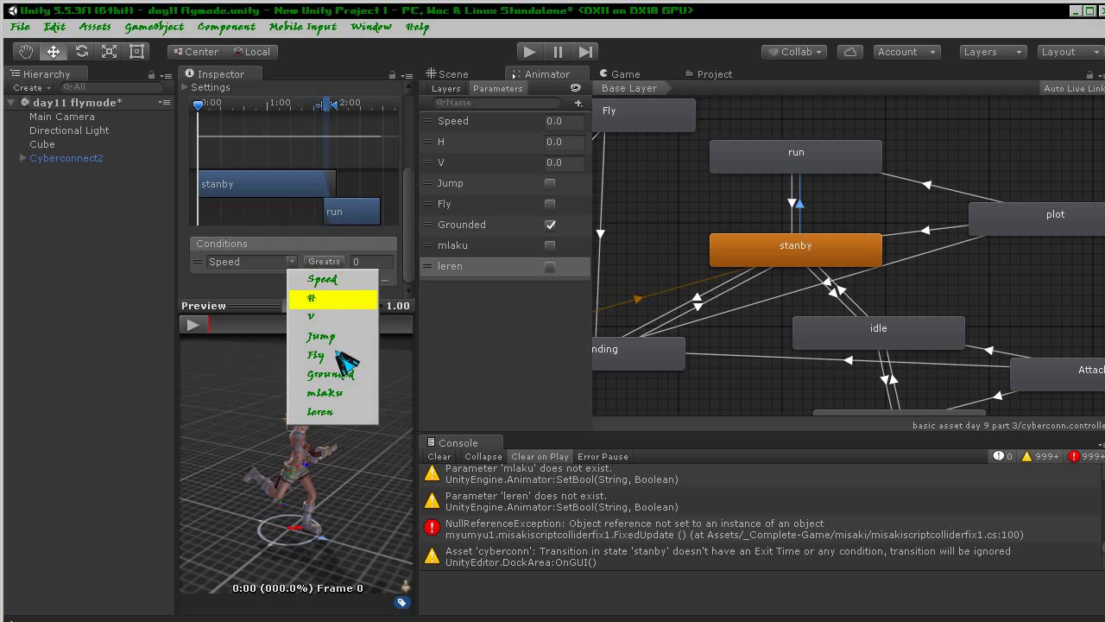
pyautogui.click(326, 394)
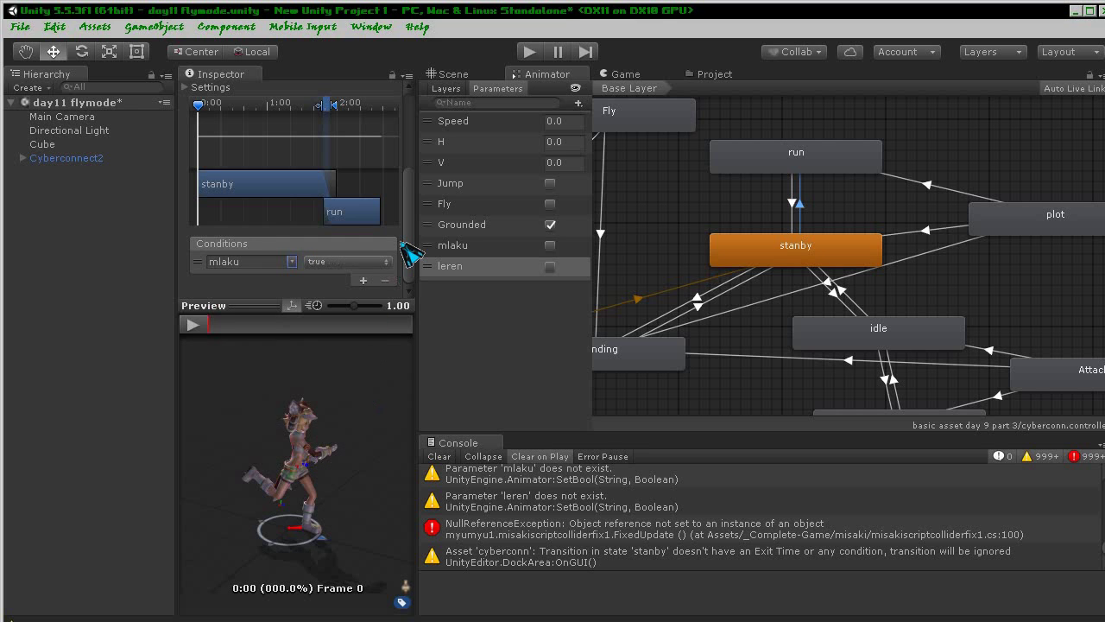
# - Change the run→stanby condition from Speed to mlaku false
pyautogui.click(791, 203)
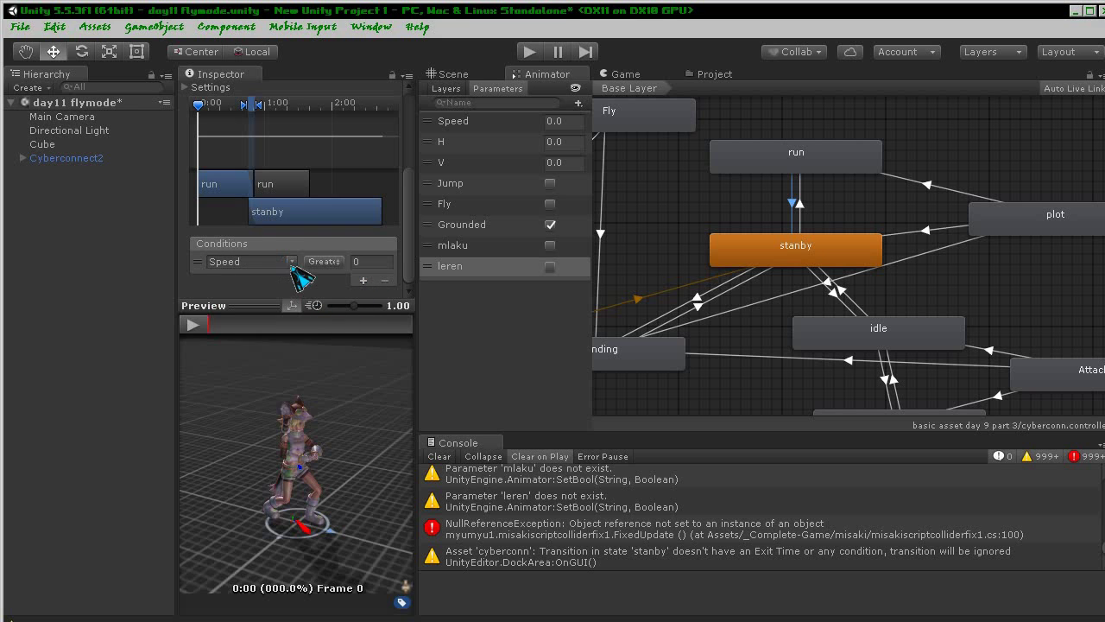
pyautogui.click(285, 262)
pyautogui.click(356, 394)
pyautogui.click(345, 262)
pyautogui.click(362, 291)
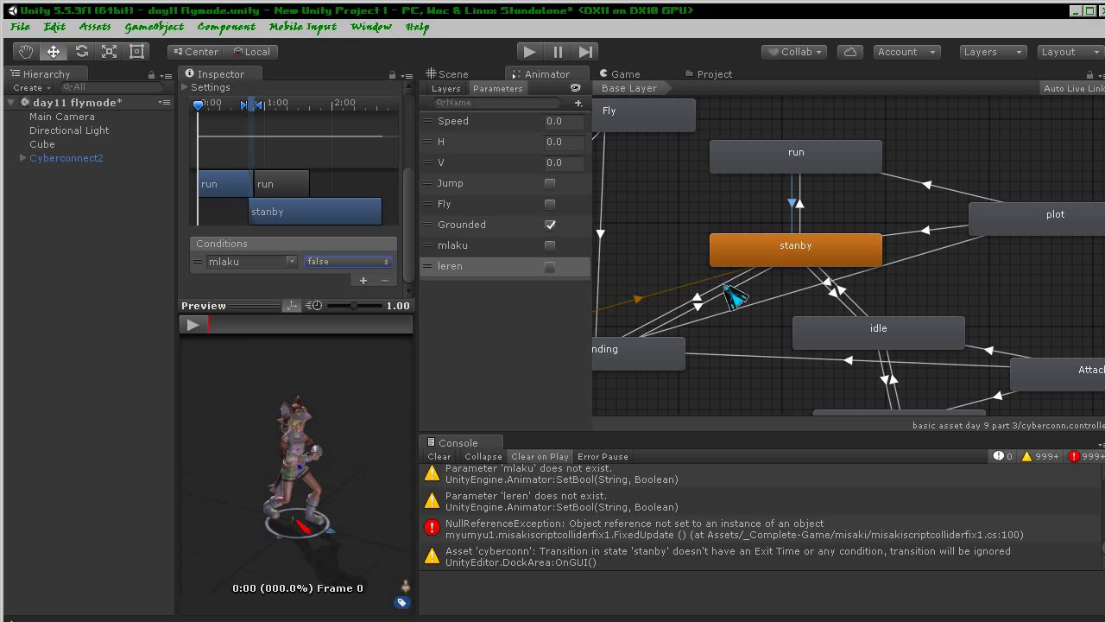
pyautogui.moveTo(808, 261); pyautogui.dragTo(758, 272)
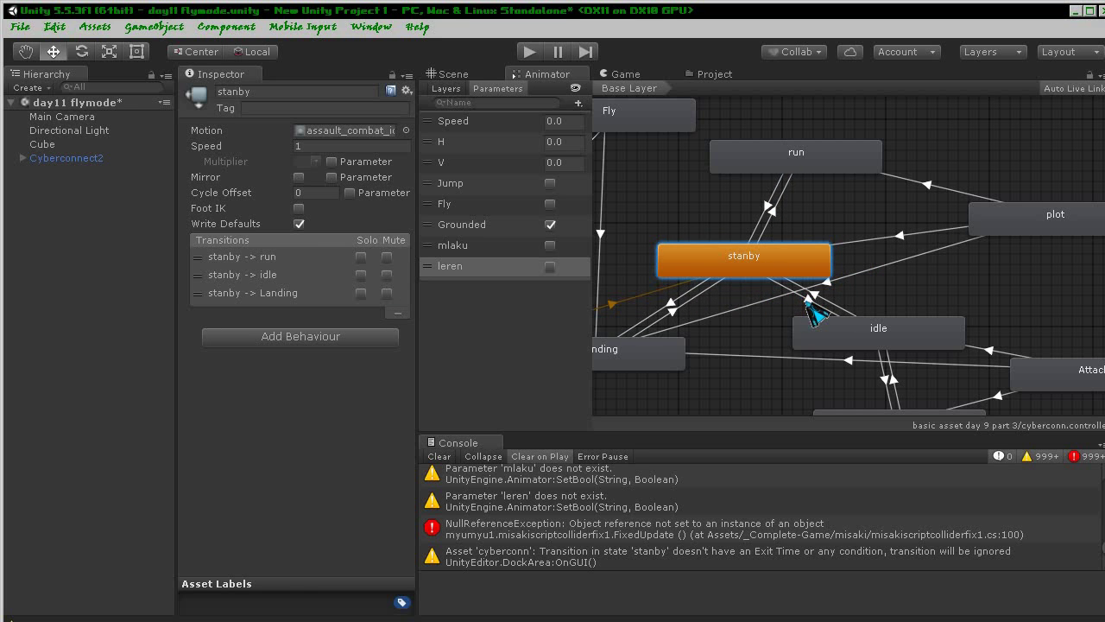
# - Select the stanby→idle transition and bring its empty Conditions list into view
pyautogui.click(808, 303)
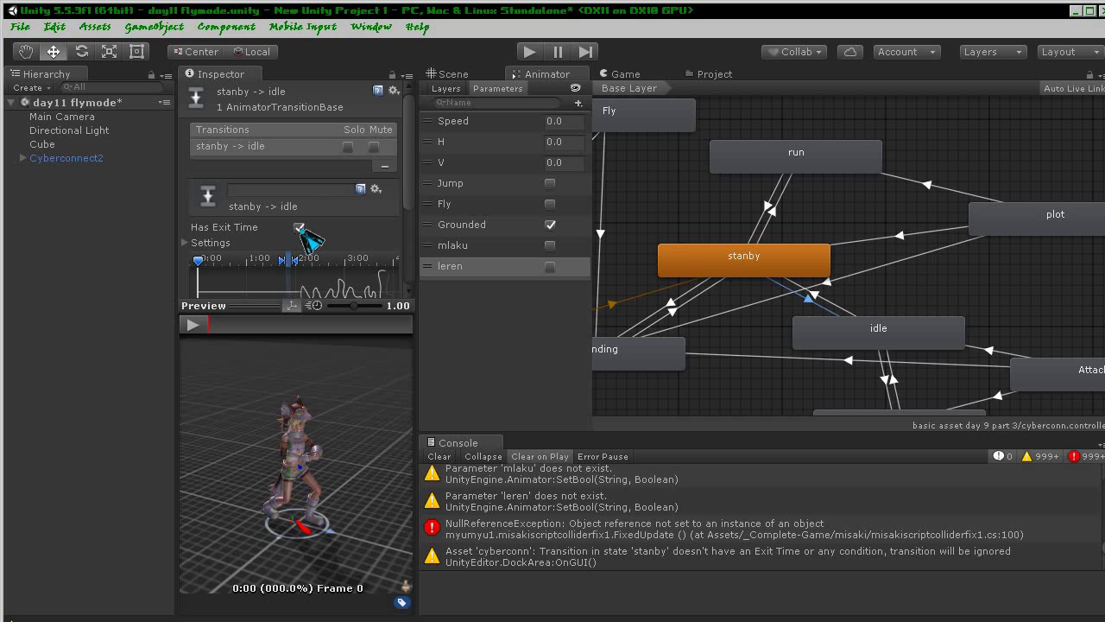
pyautogui.moveTo(407, 181); pyautogui.dragTo(404, 275)
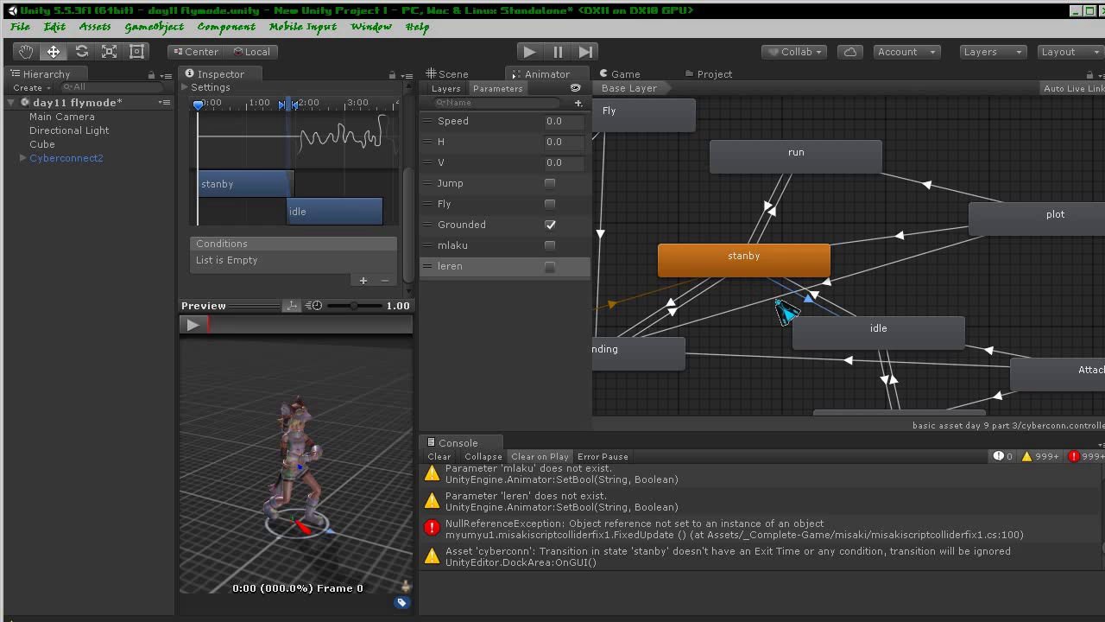
pyautogui.moveTo(810, 201); pyautogui.dragTo(821, 187, button='middle')
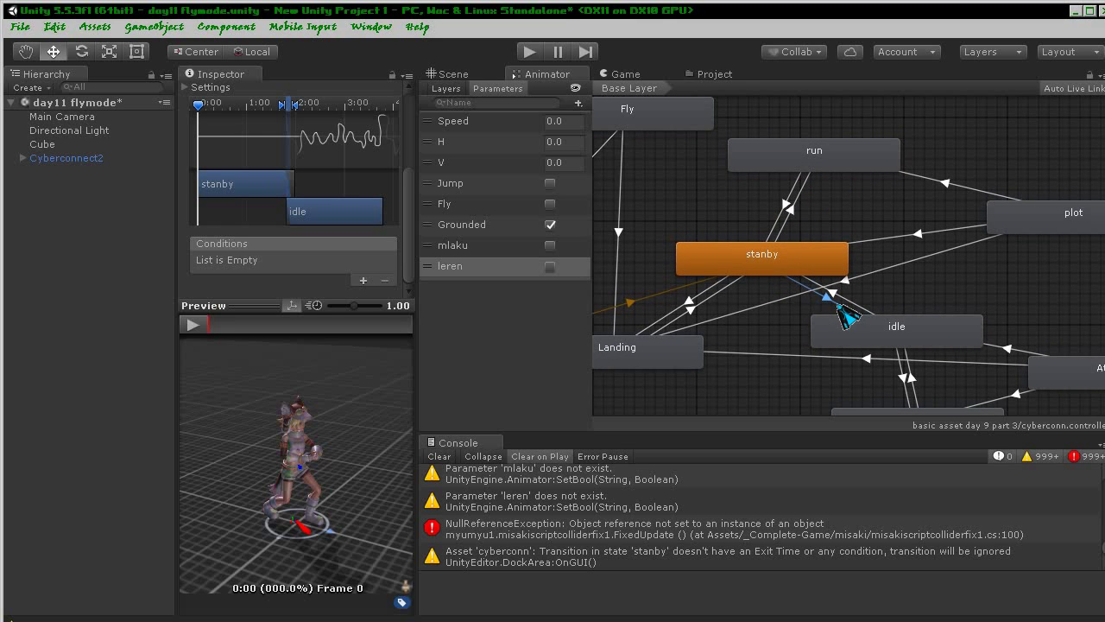
# - Review the collider script and the Paint state diagram, then return to Unity
pyautogui.hotkey('alt', 'Tab')
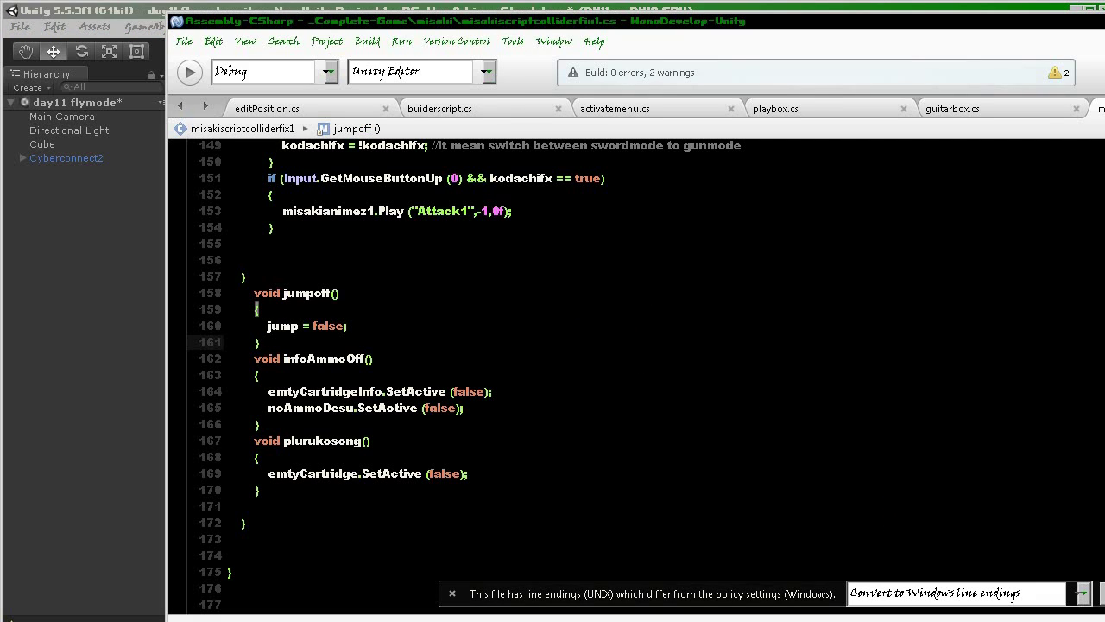
pyautogui.hotkey('alt', 'Tab')
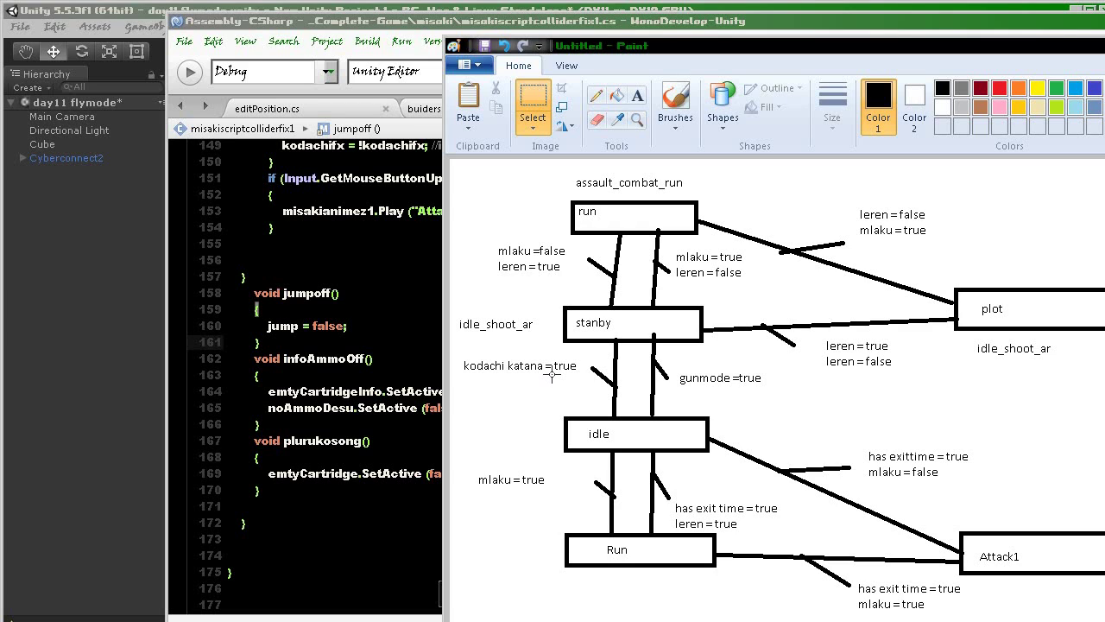
pyautogui.click(135, 321)
# - Inspect the misakiAnime controller's state graph and parameters
pyautogui.click(715, 76)
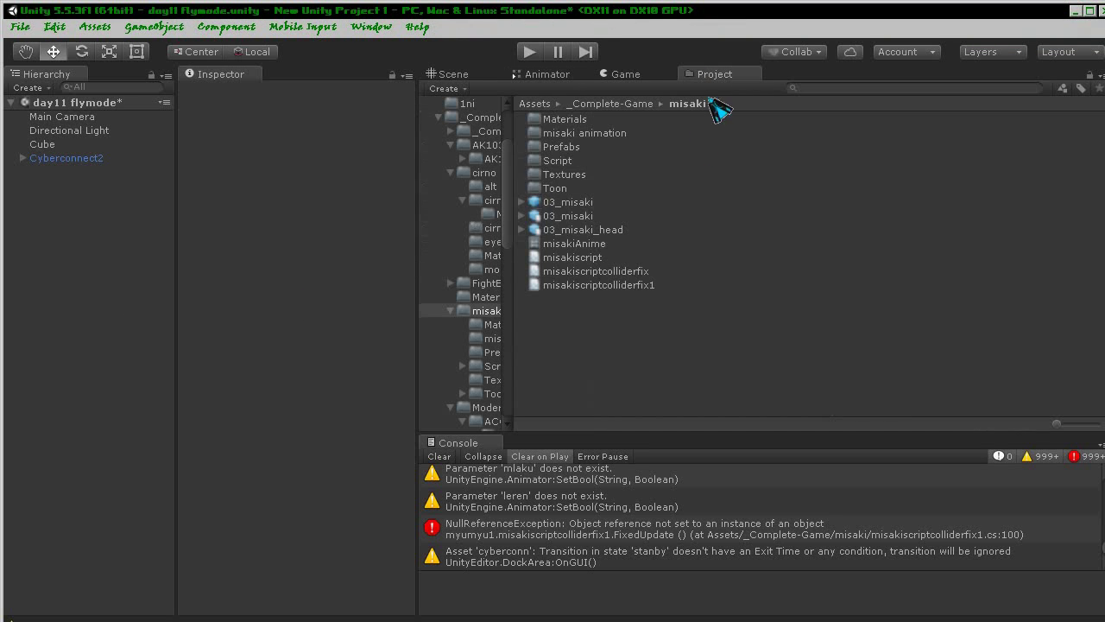
pyautogui.click(579, 246)
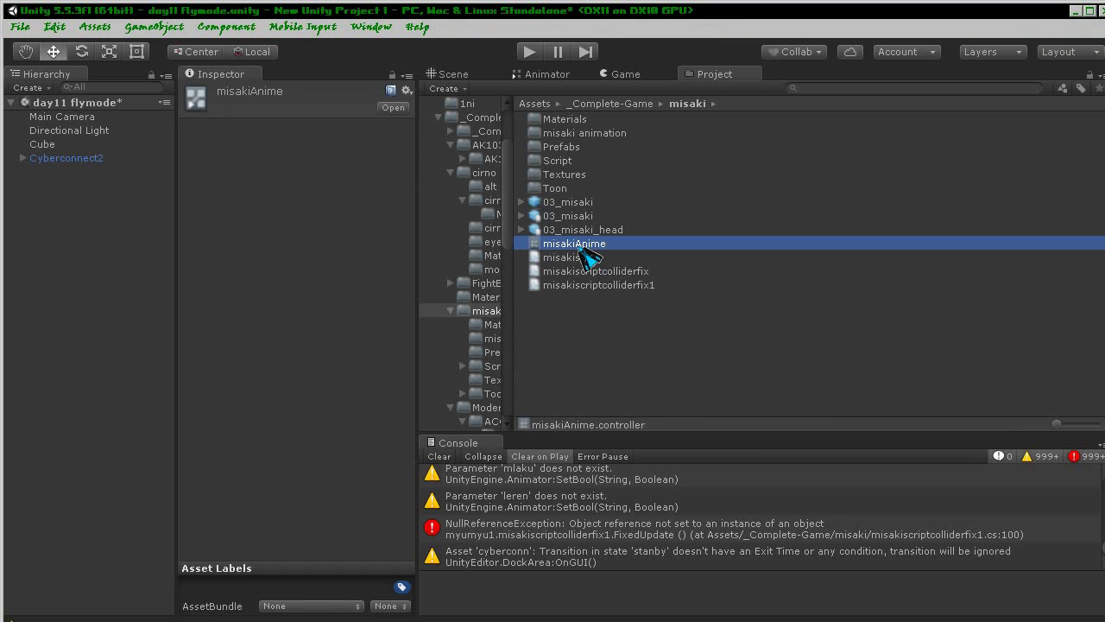
pyautogui.click(542, 76)
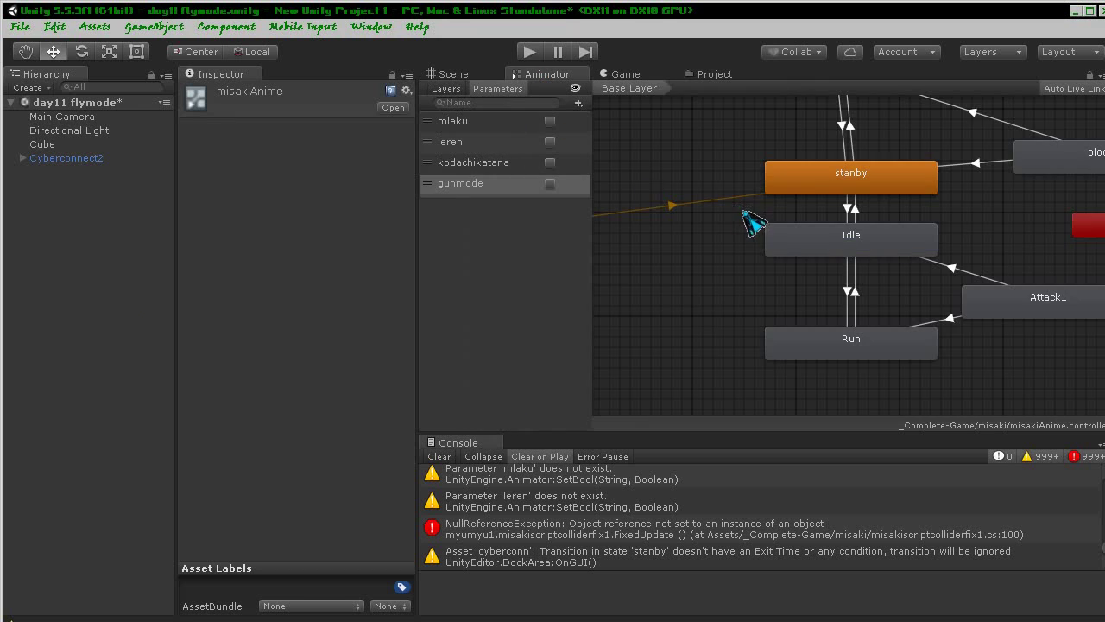
pyautogui.moveTo(752, 223); pyautogui.dragTo(708, 312, button='middle')
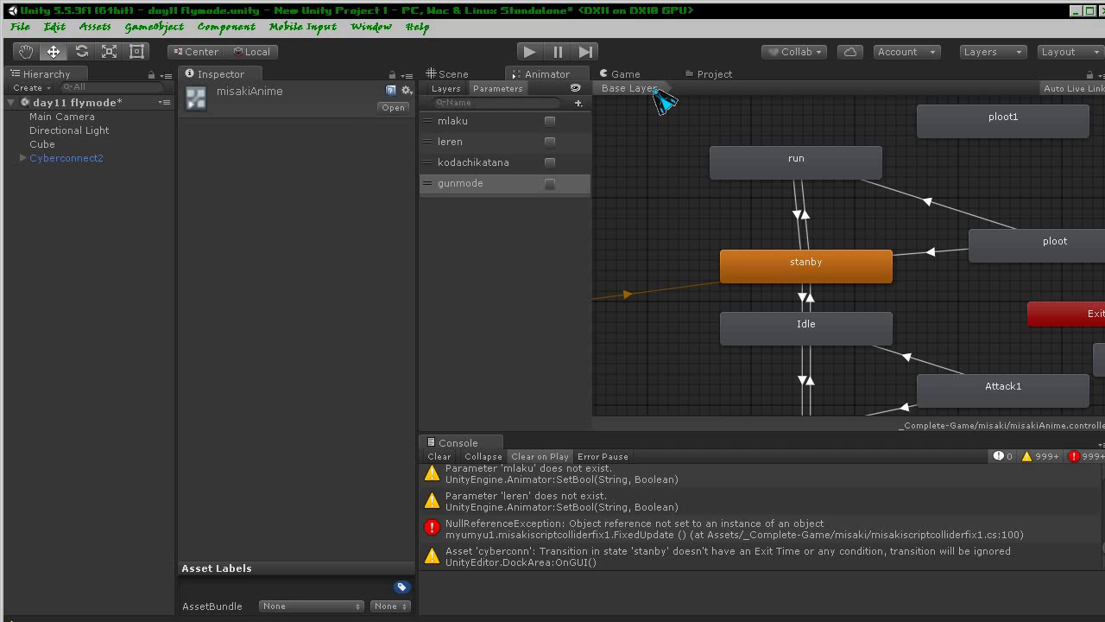
# - Select Cyberconnect2 and show its cyberconn animator graph
pyautogui.click(703, 74)
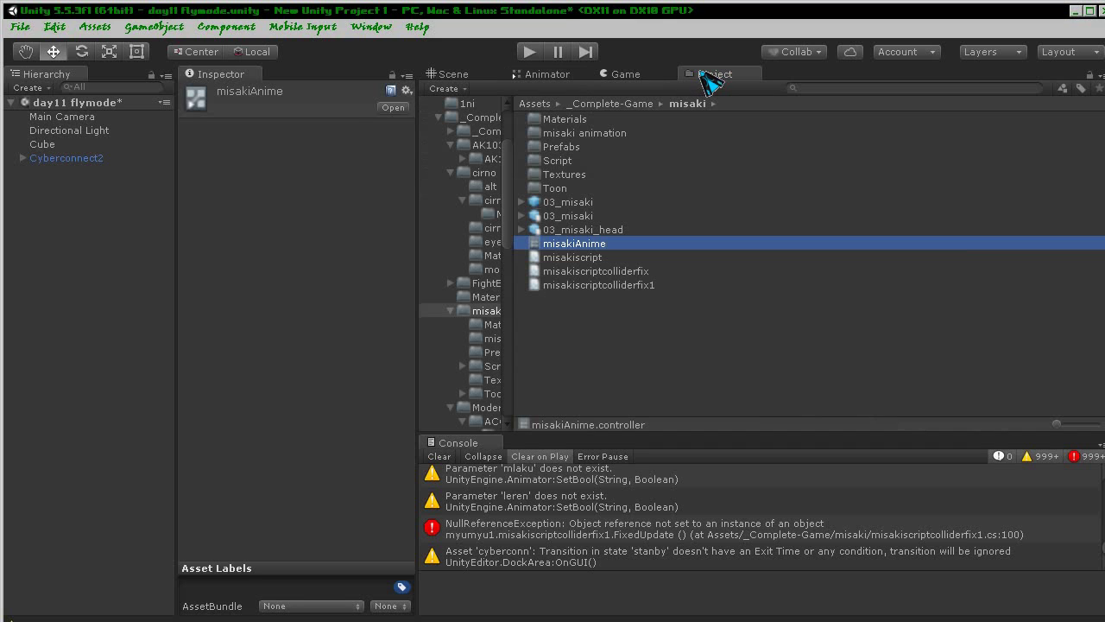
pyautogui.click(86, 159)
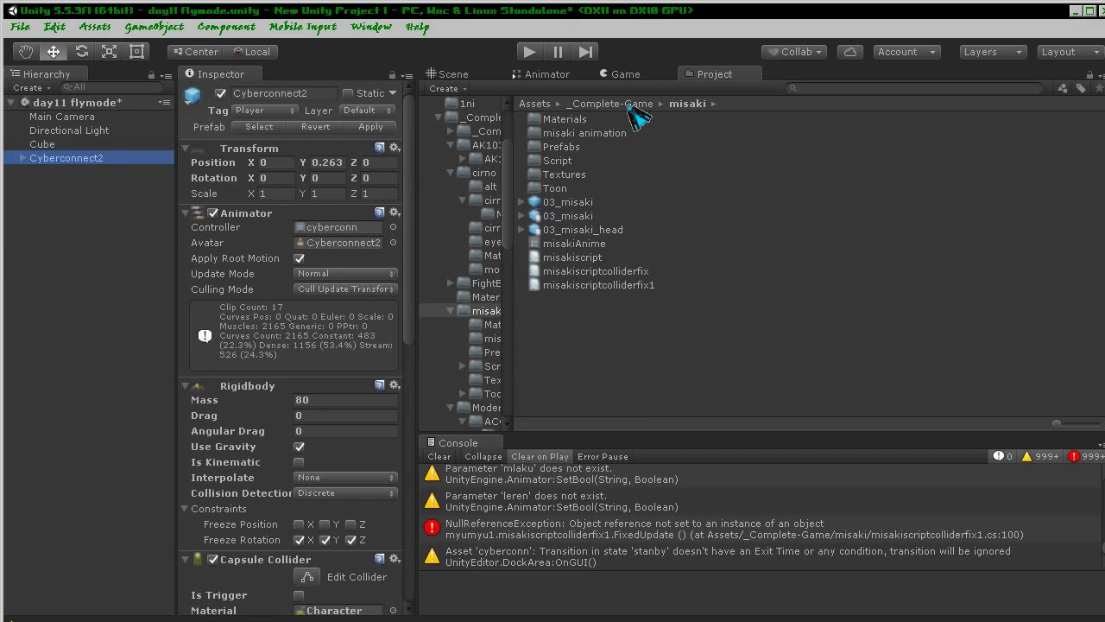
pyautogui.click(551, 75)
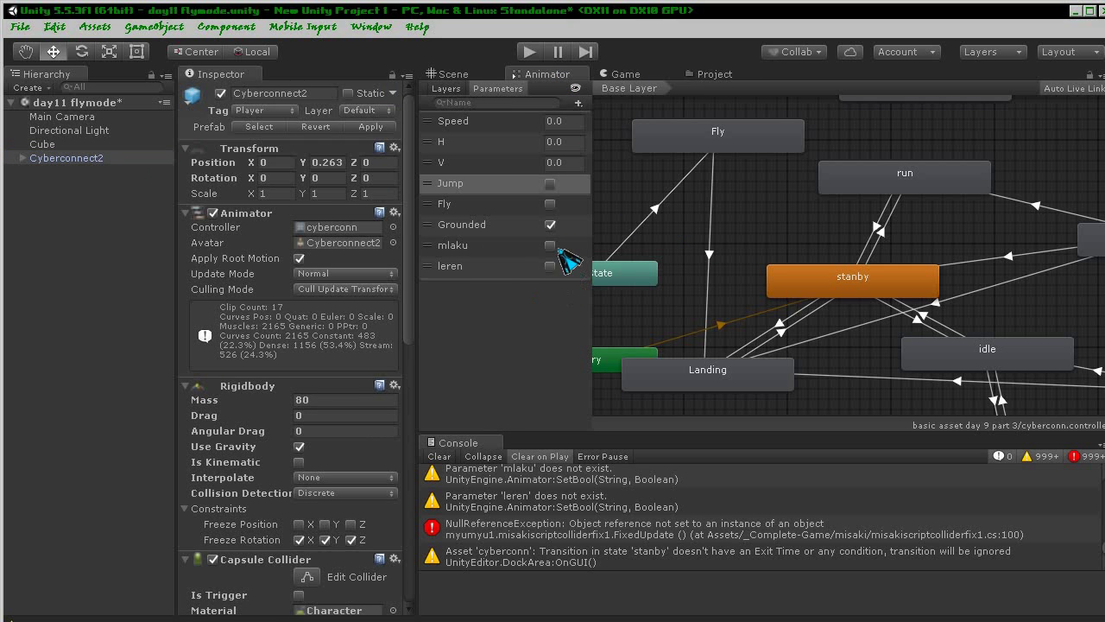
# - Add a Bool parameter named kodachikatana to the cyberconn controller
pyautogui.click(578, 103)
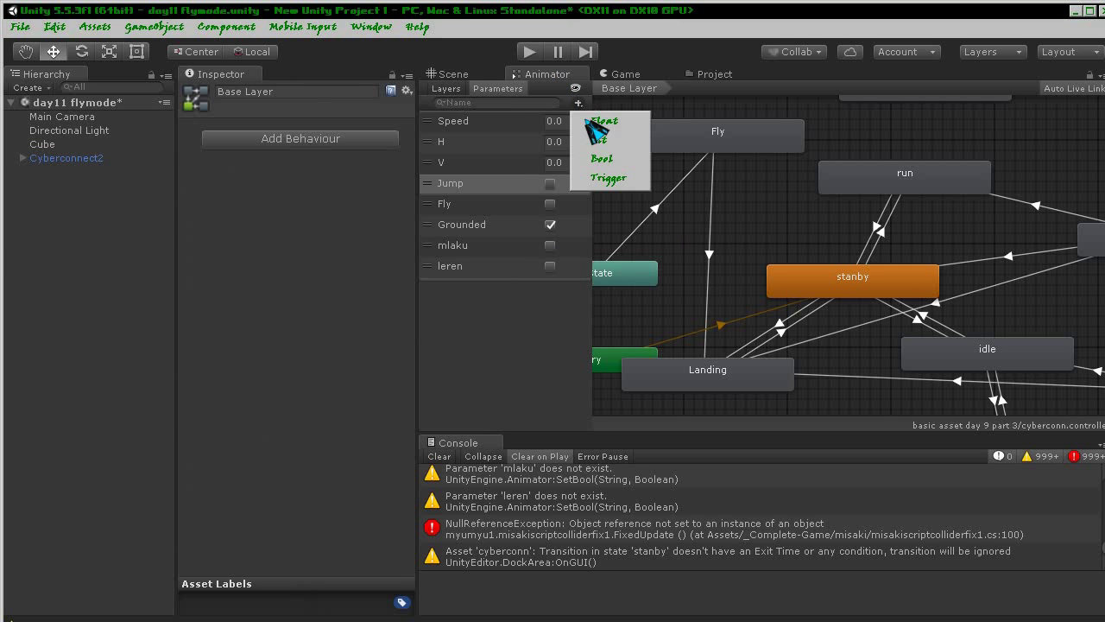
pyautogui.click(630, 158)
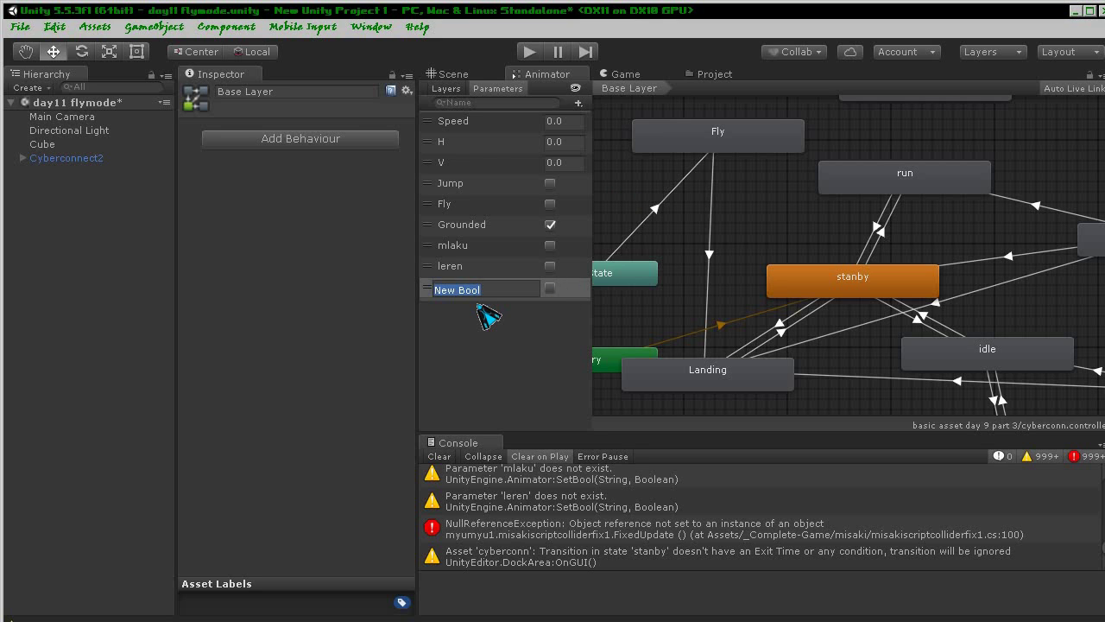
pyautogui.write('kodachikatana')
pyautogui.press('Return')
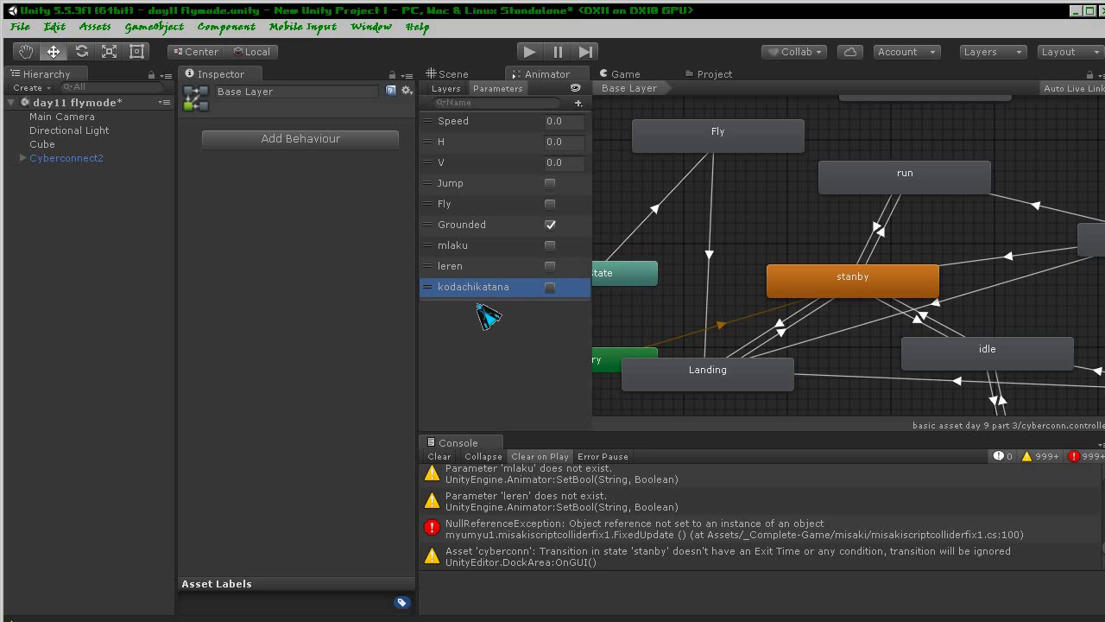
# - Check misakiAnime's parameters for reference, then reselect Cyberconnect2
pyautogui.click(710, 75)
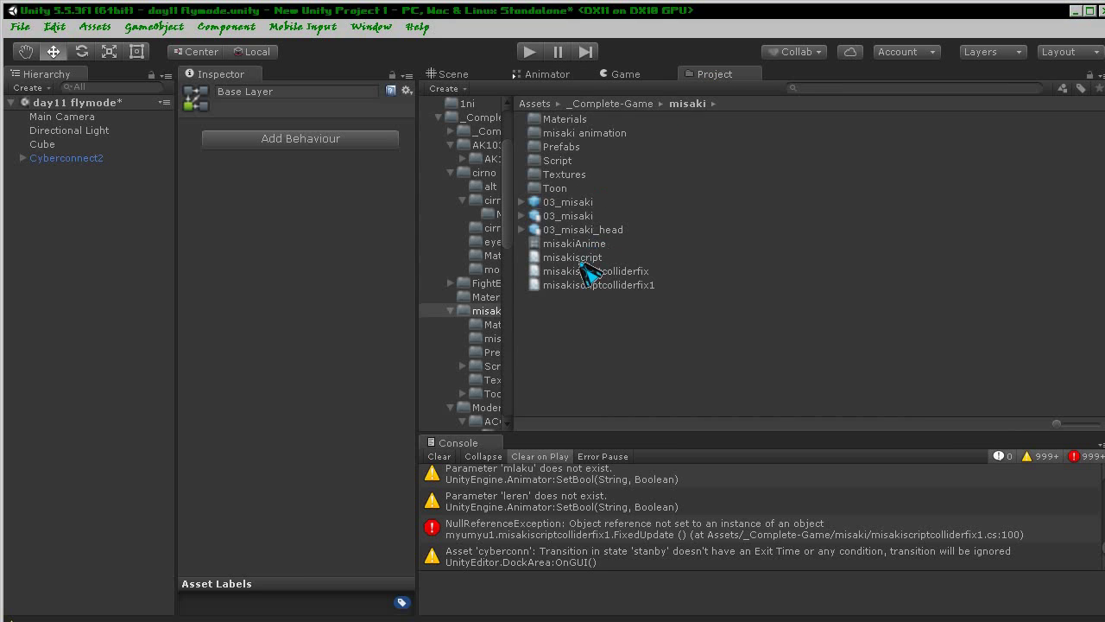
pyautogui.click(568, 245)
pyautogui.click(552, 76)
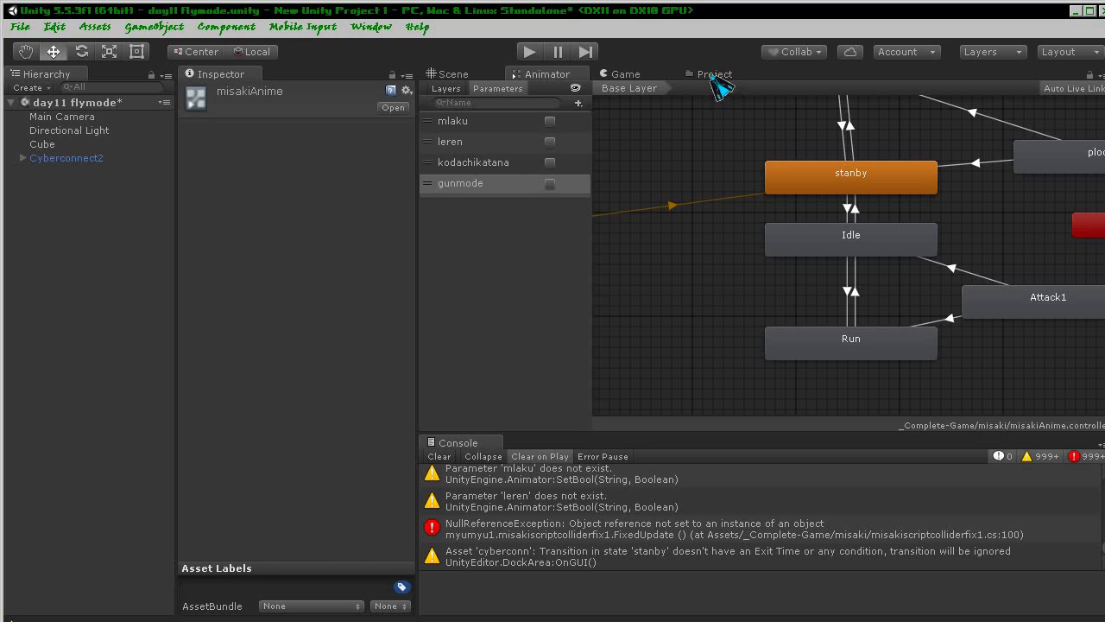
pyautogui.click(86, 159)
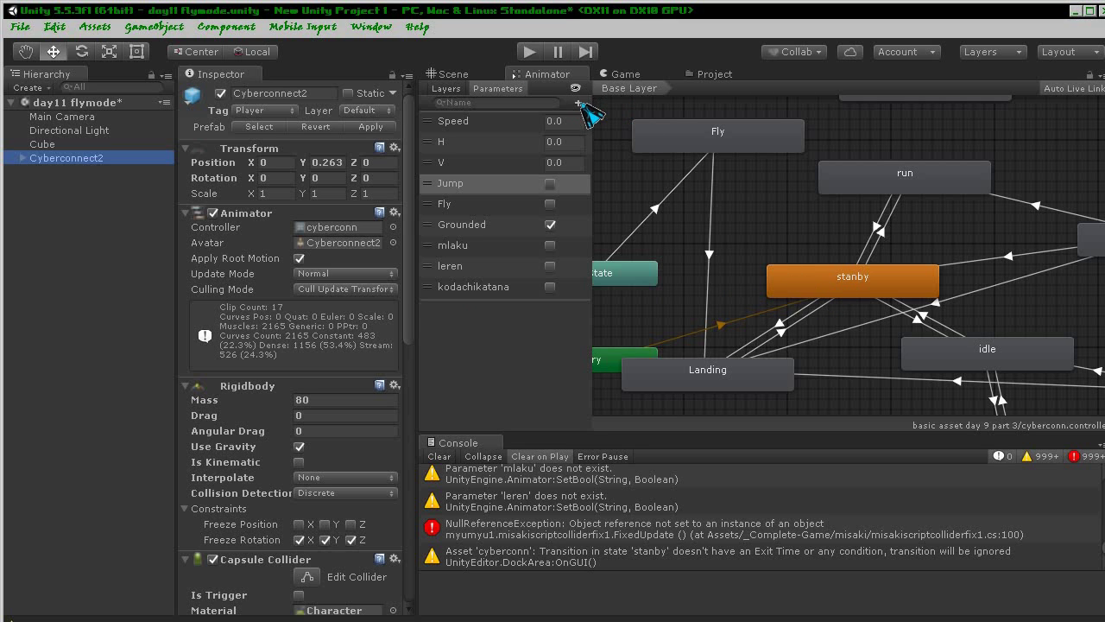
# - Add a second Bool parameter named gunmode
pyautogui.click(580, 103)
pyautogui.click(601, 158)
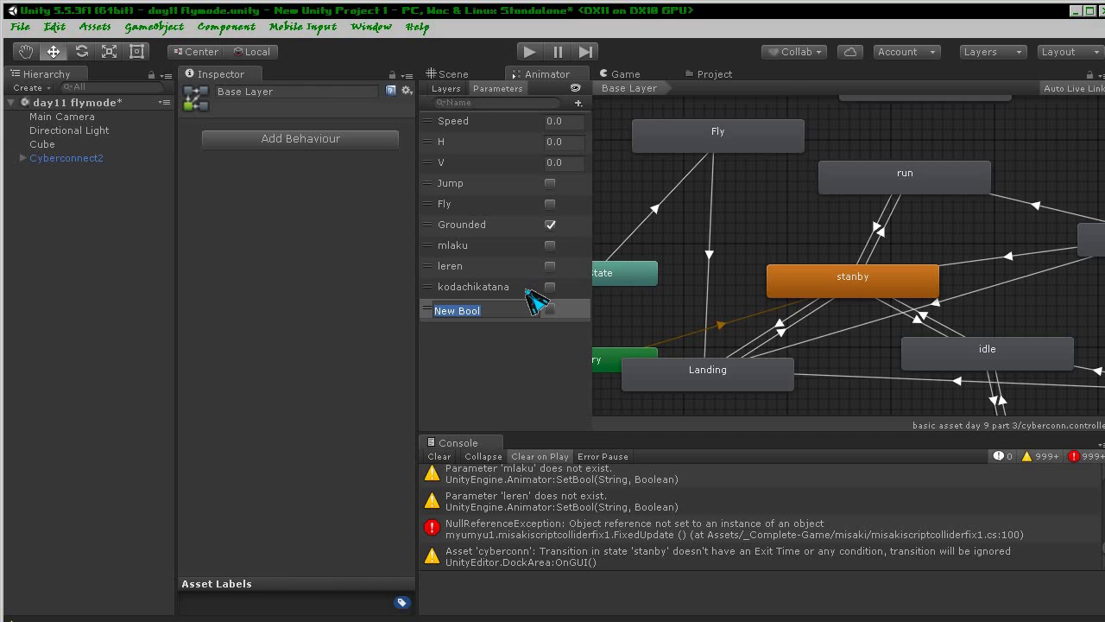
pyautogui.write('gunmode')
pyautogui.press('Return')
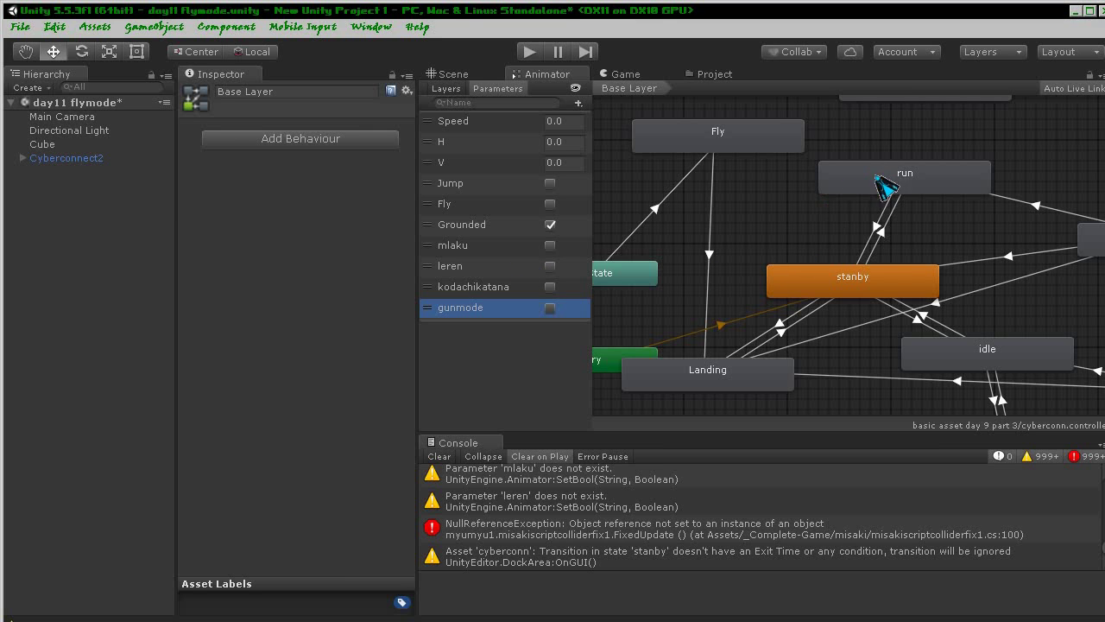
# - Add a condition to the stanby→idle transition, initially set to gunmode false
pyautogui.moveTo(857, 292); pyautogui.dragTo(795, 219)
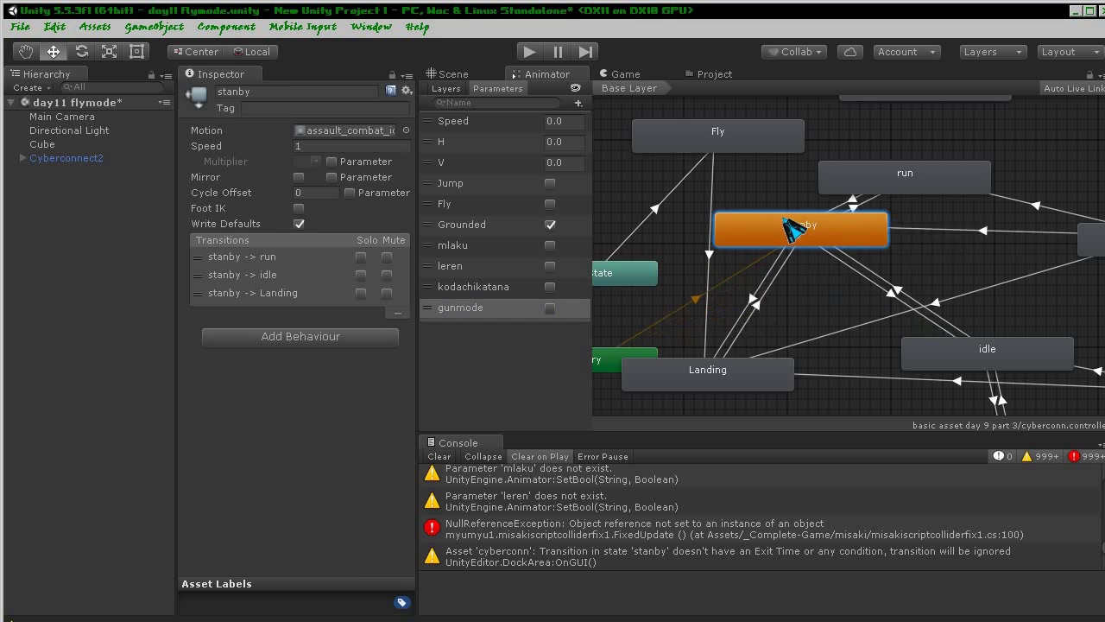
pyautogui.click(866, 278)
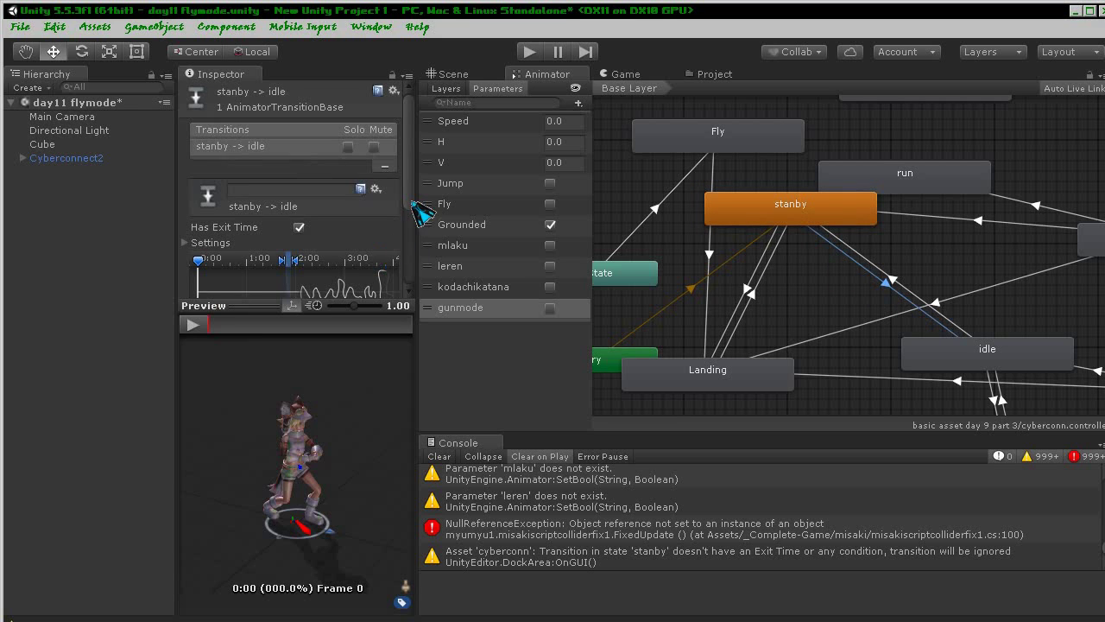
pyautogui.scroll(-5, 412, 190)
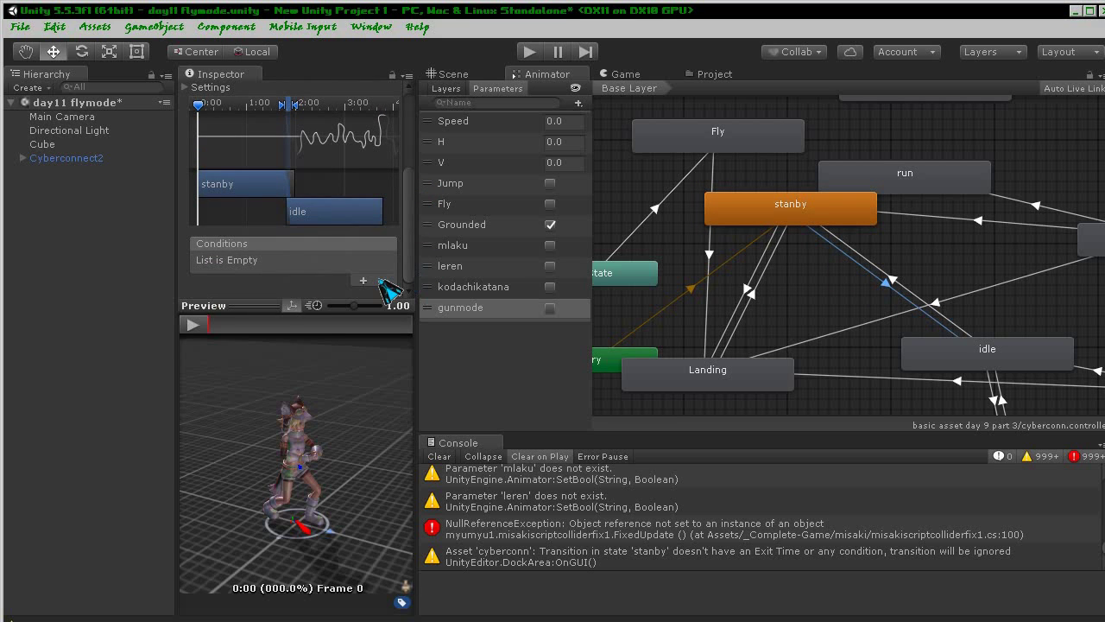
pyautogui.click(363, 281)
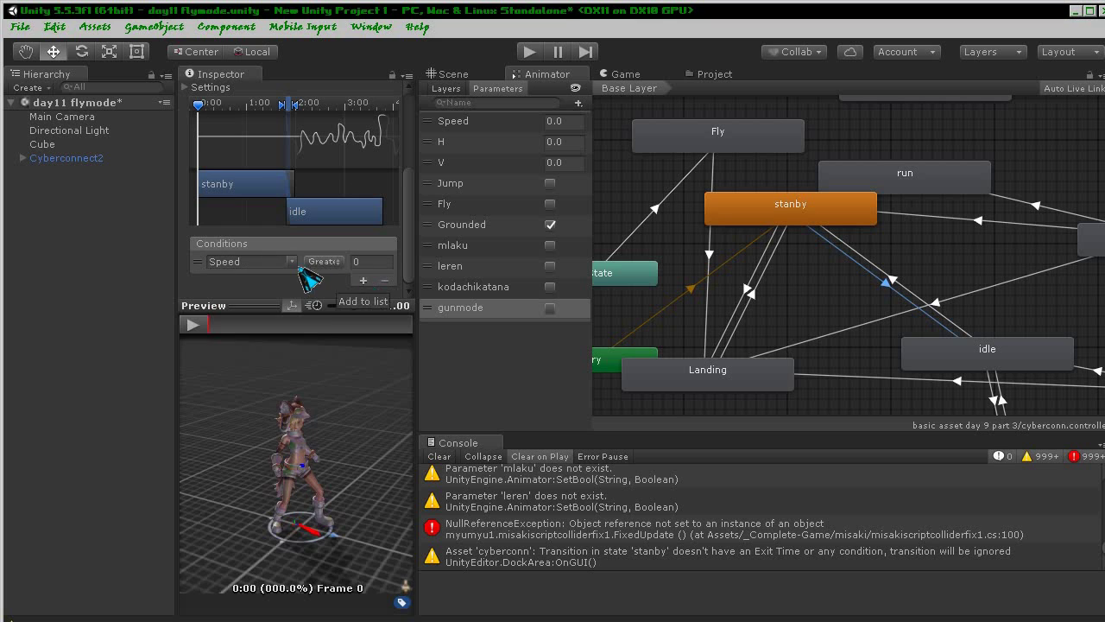
pyautogui.click(292, 261)
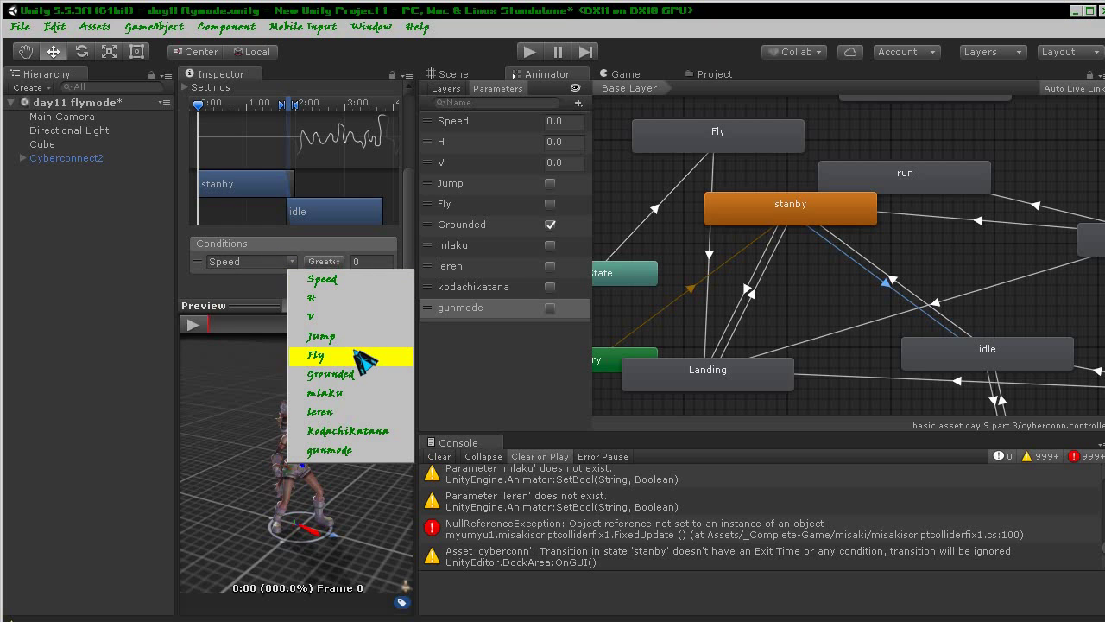
pyautogui.click(377, 462)
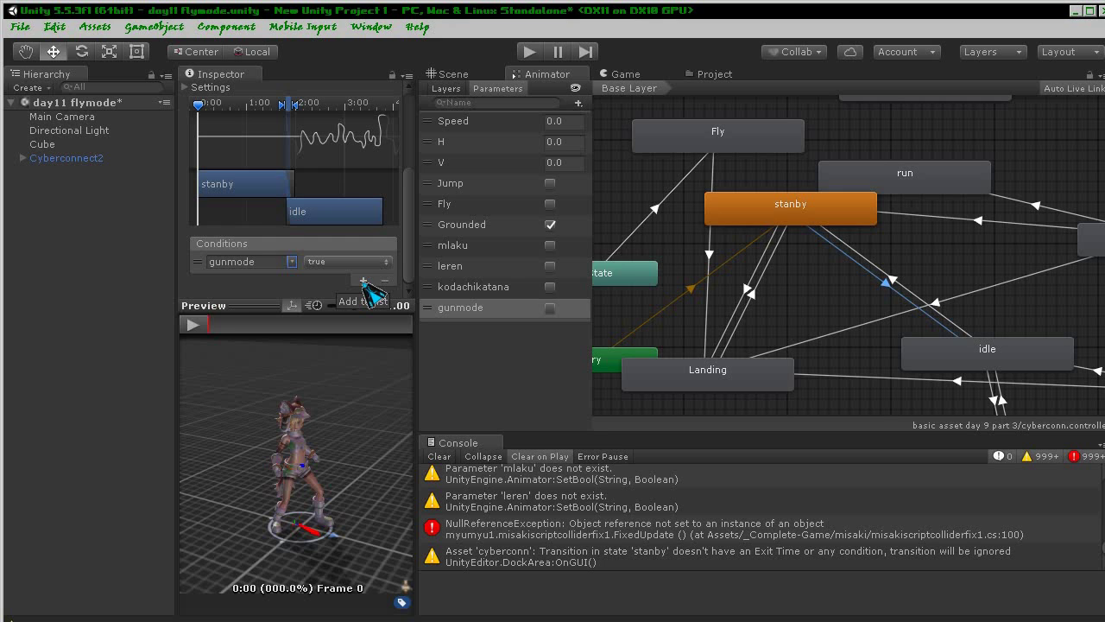
pyautogui.click(349, 262)
pyautogui.click(358, 300)
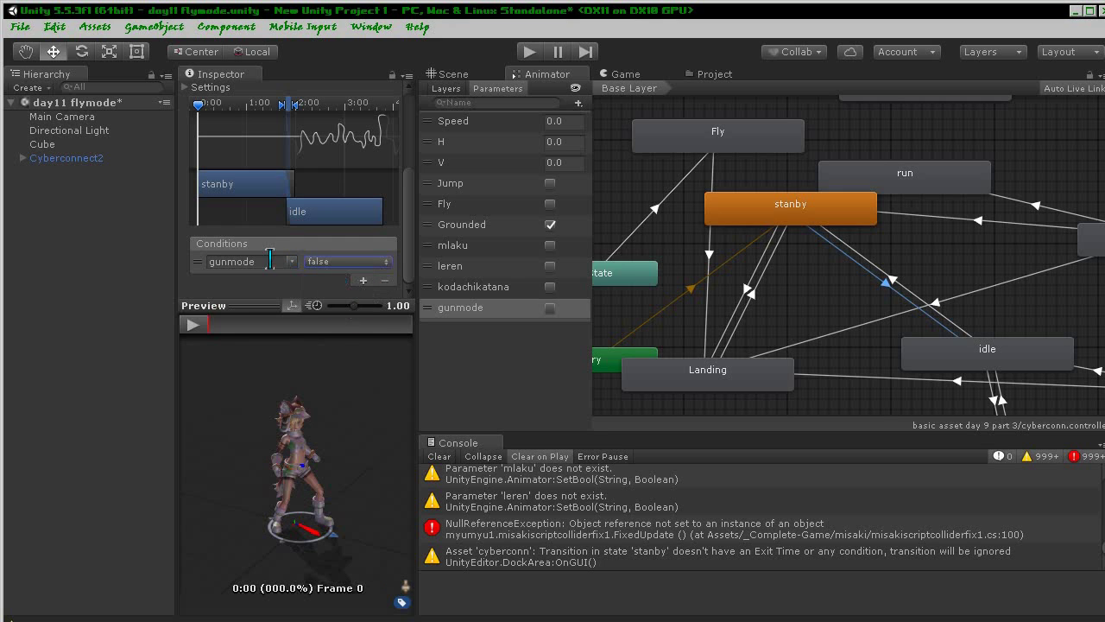
# - Change the stanby→idle condition to kodachikatana true
pyautogui.moveTo(873, 300); pyautogui.dragTo(850, 312, button='middle')
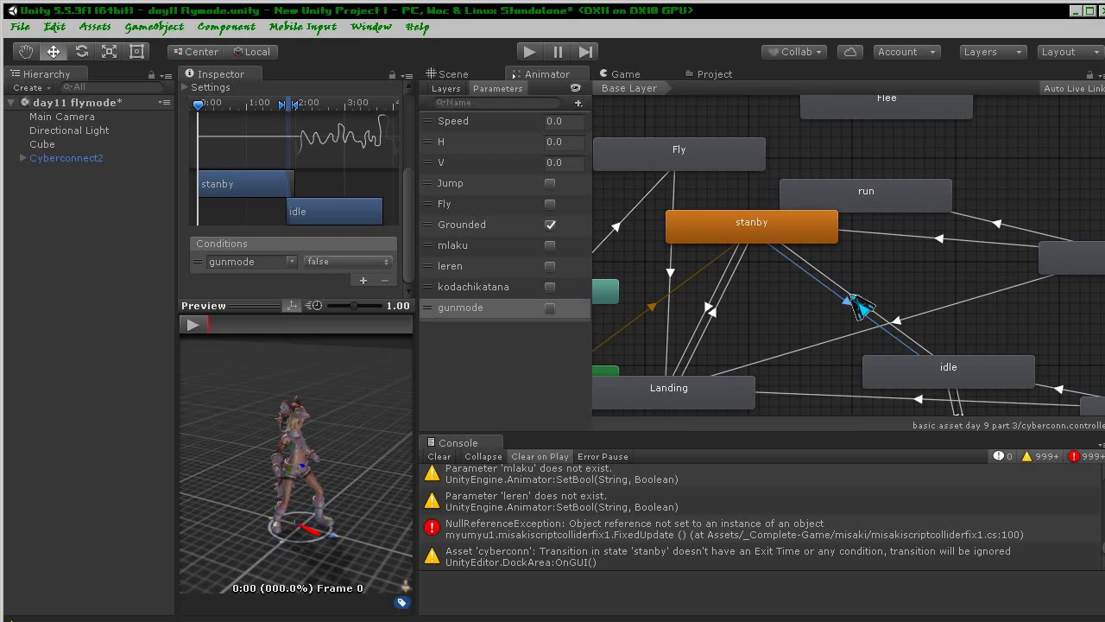
pyautogui.click(847, 304)
pyautogui.click(849, 304)
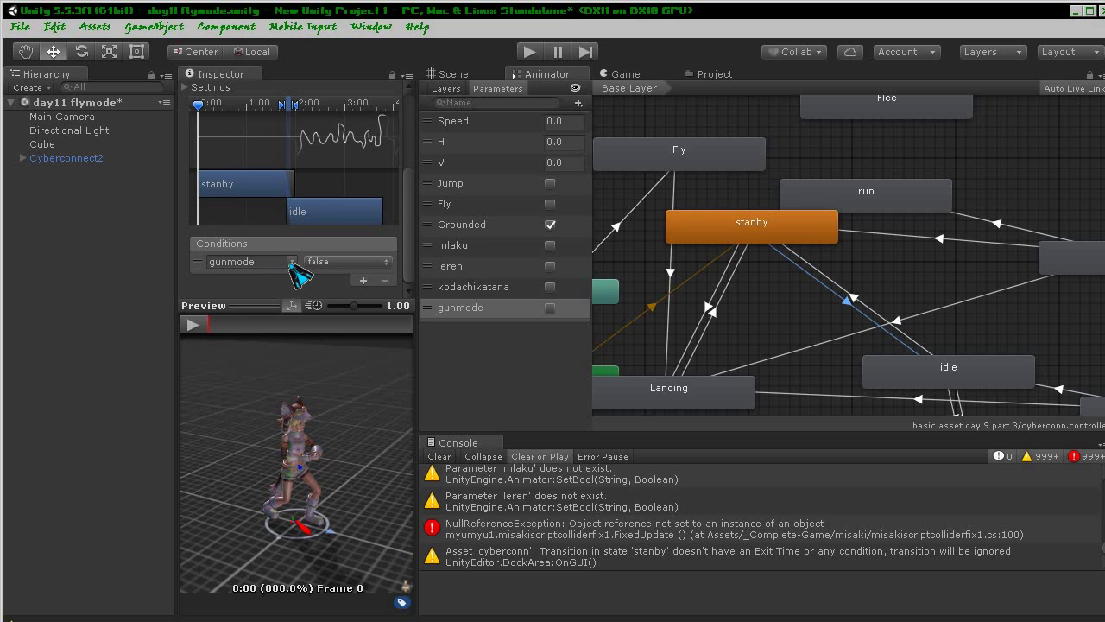
pyautogui.click(291, 262)
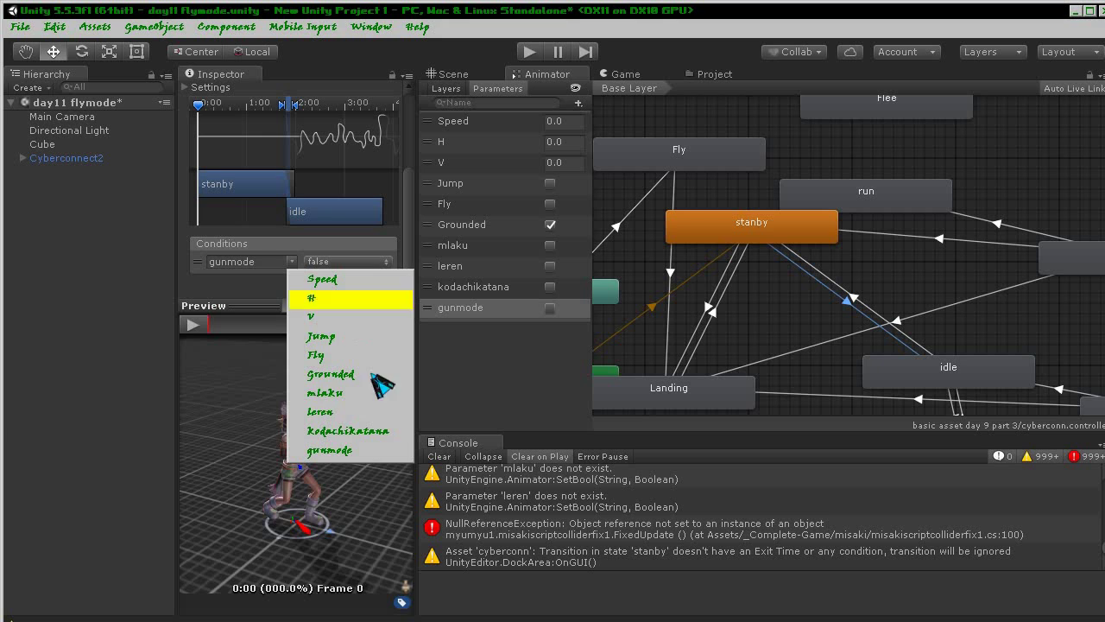
pyautogui.click(371, 423)
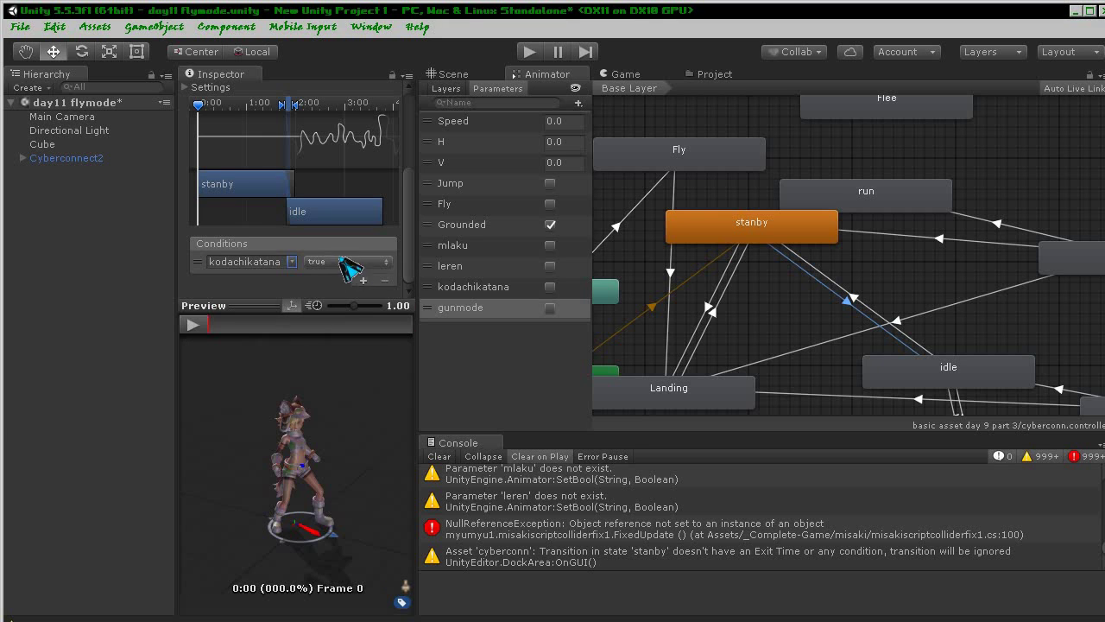
# - Make idle→stanby require gunmode true, then select the Attack1→idle transition
pyautogui.click(855, 302)
pyautogui.click(361, 280)
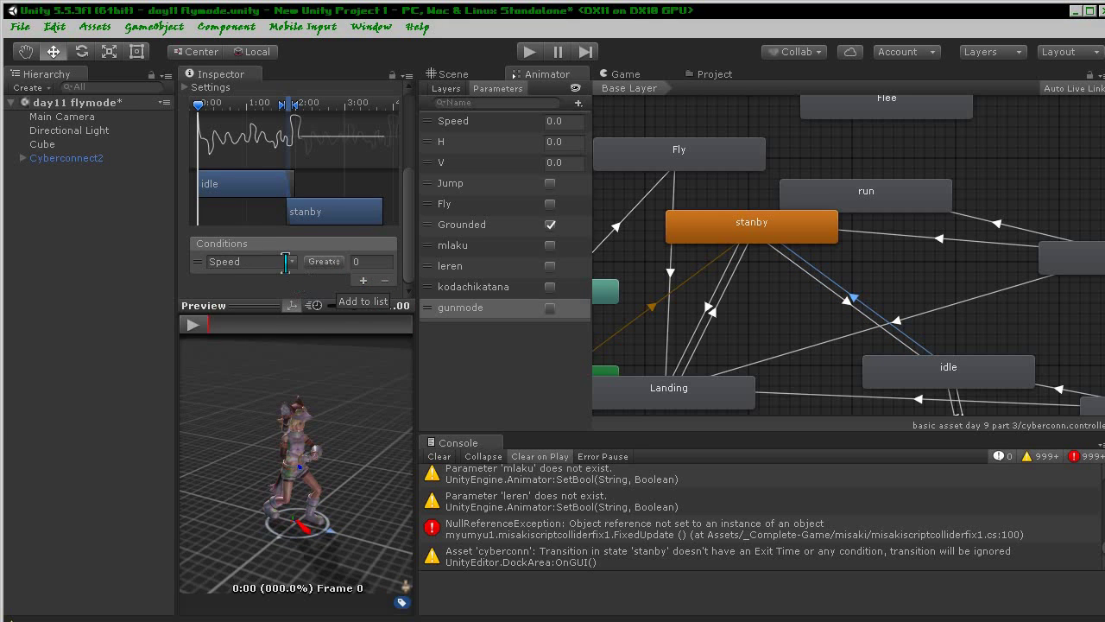
pyautogui.click(292, 262)
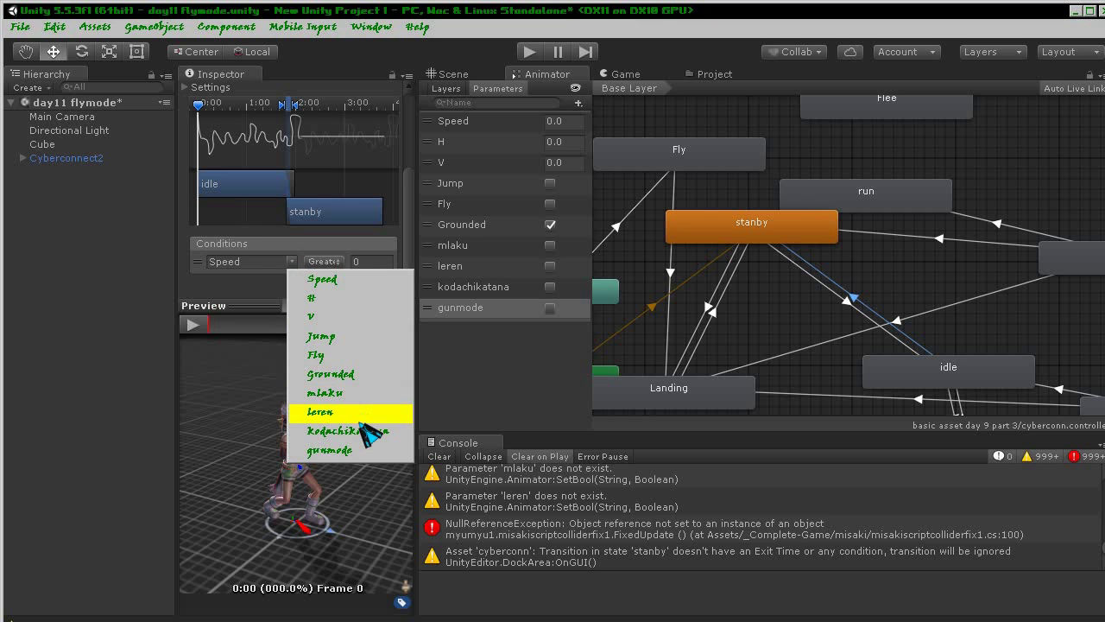
pyautogui.click(363, 450)
pyautogui.click(341, 262)
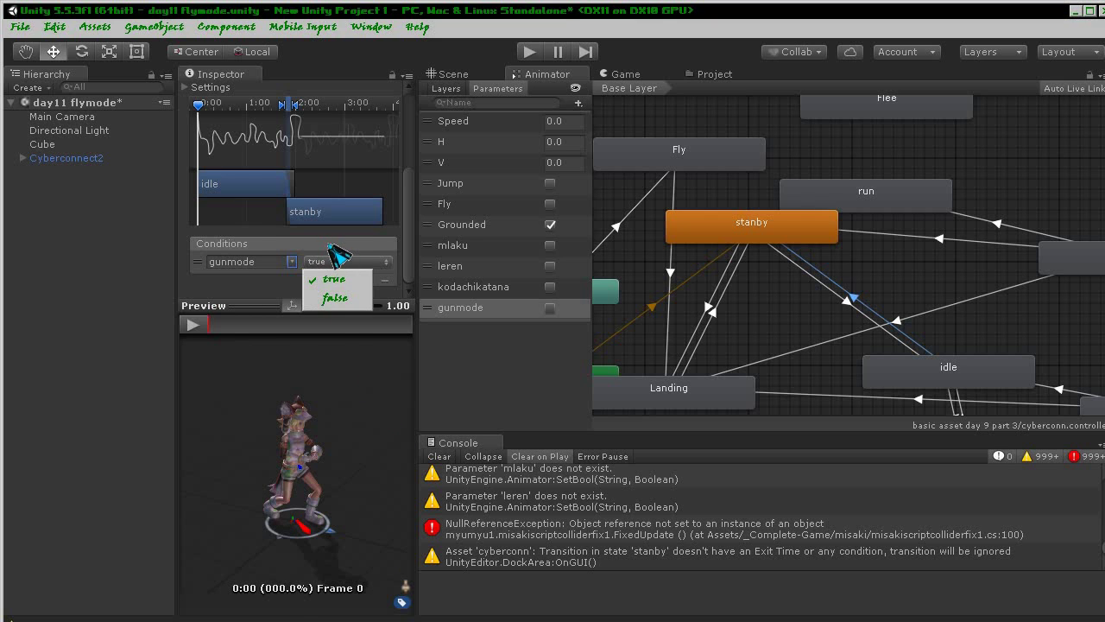
pyautogui.click(341, 261)
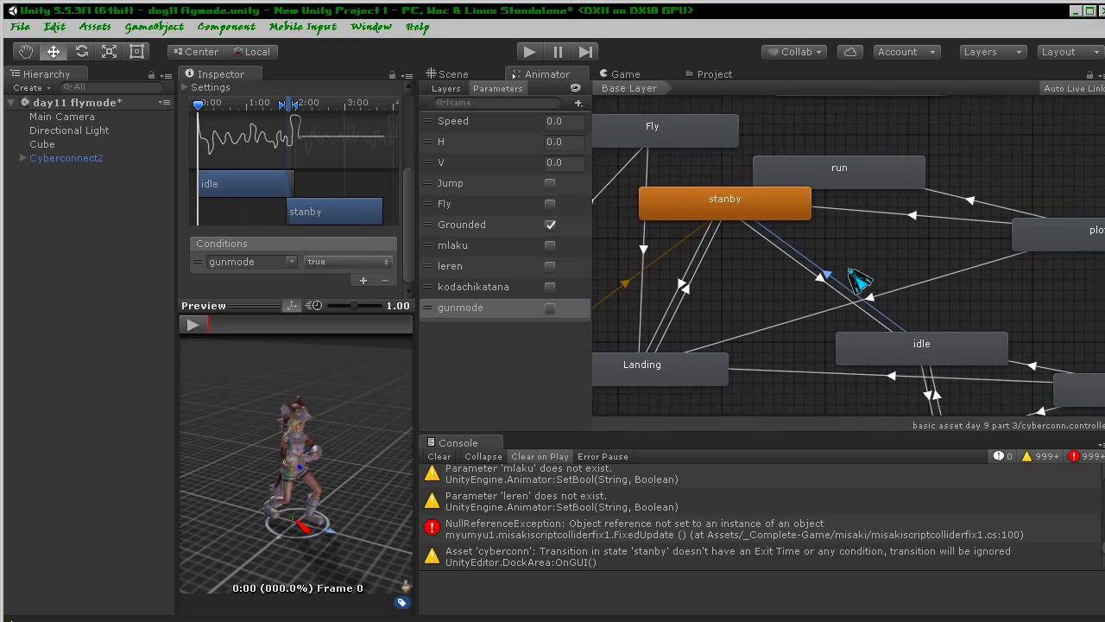
pyautogui.moveTo(895, 304); pyautogui.dragTo(707, 223, button='middle')
pyautogui.click(896, 318)
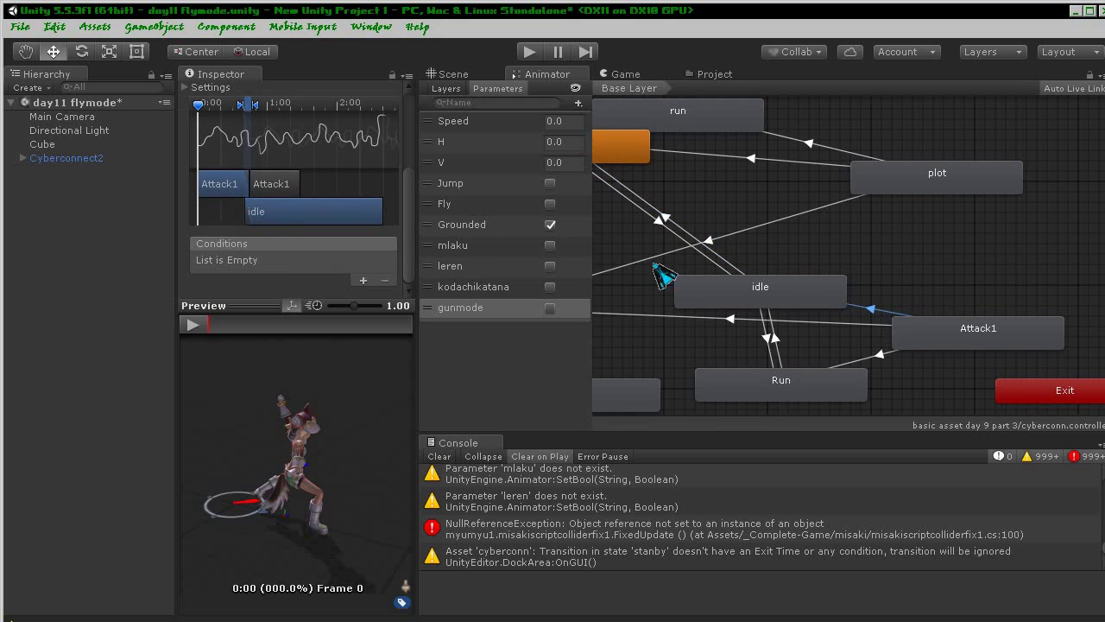
pyautogui.hotkey('alt', 'Tab')
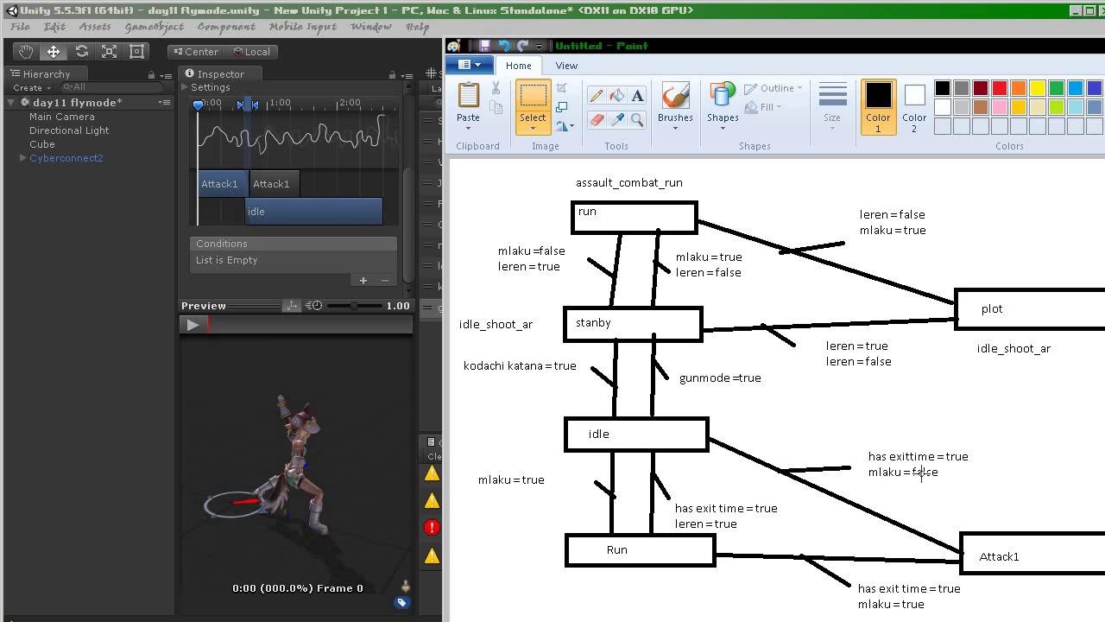
pyautogui.click(315, 354)
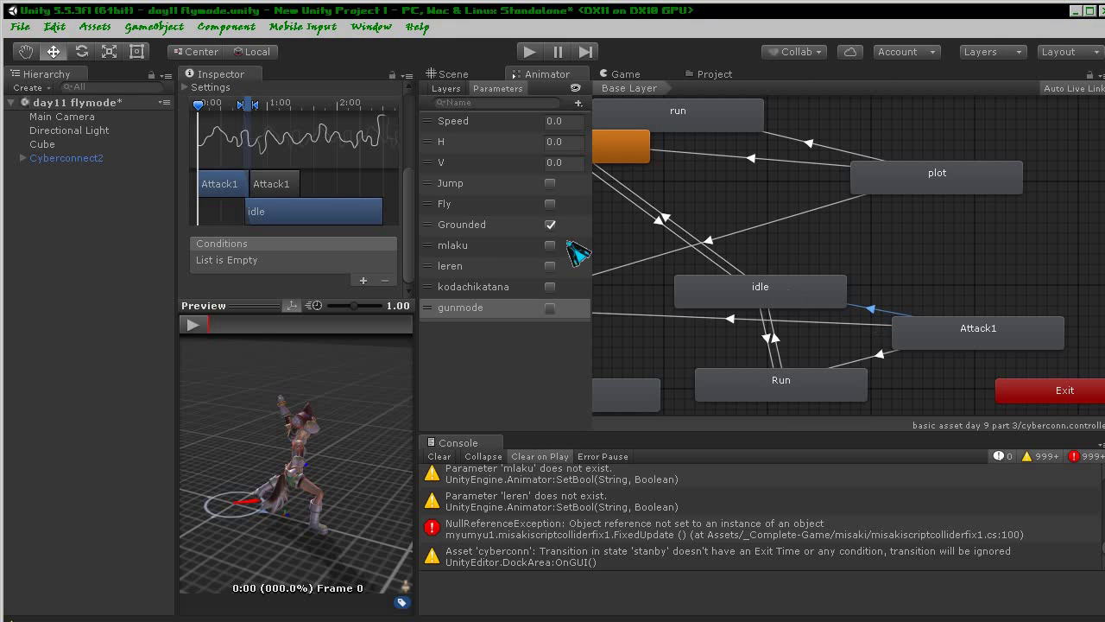
# - Add a mlaku false condition to the Attack1→idle transition
pyautogui.click(363, 280)
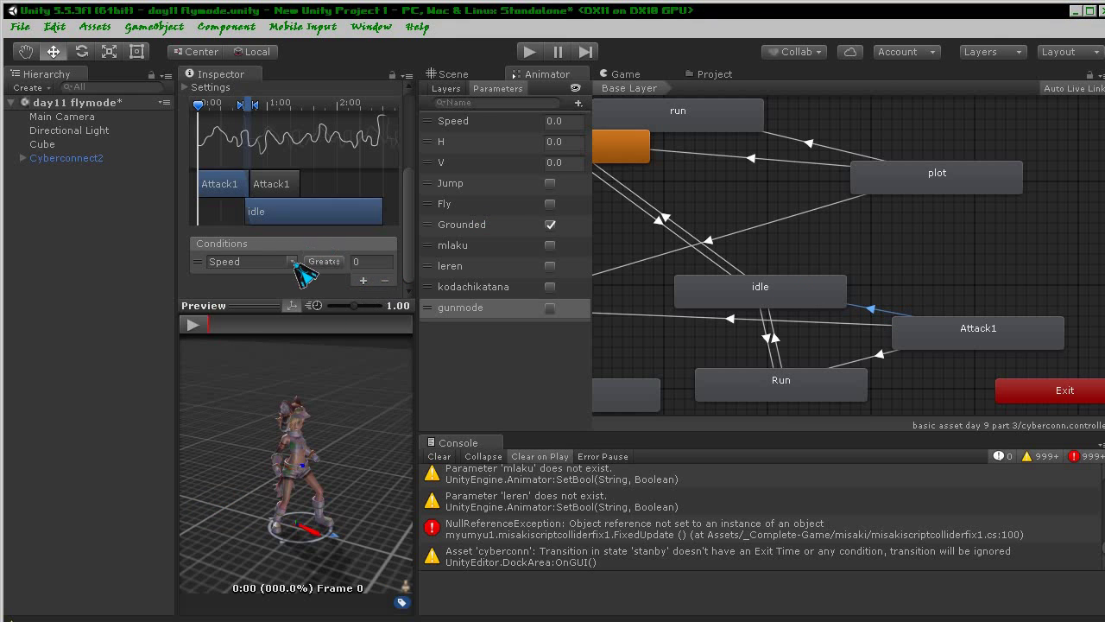
pyautogui.click(293, 262)
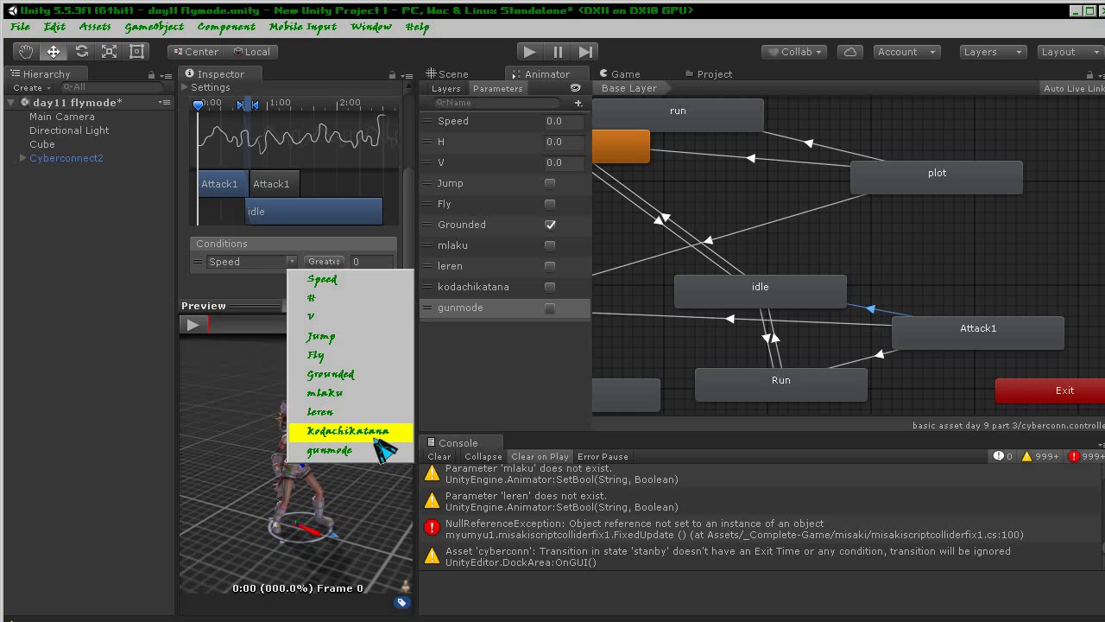
pyautogui.click(357, 395)
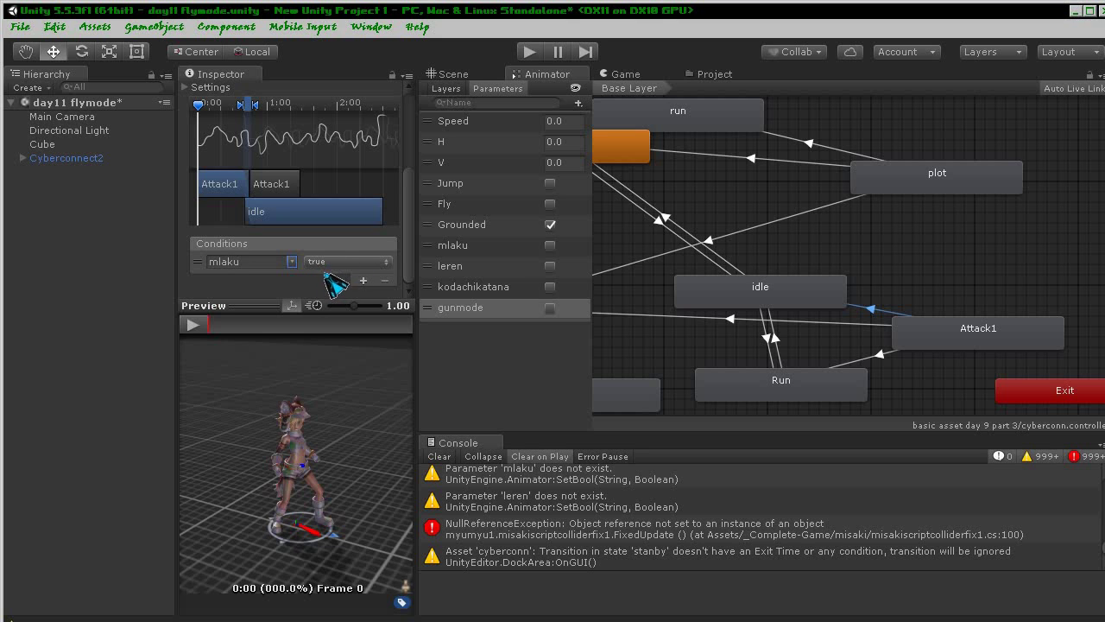
pyautogui.click(362, 261)
pyautogui.click(370, 301)
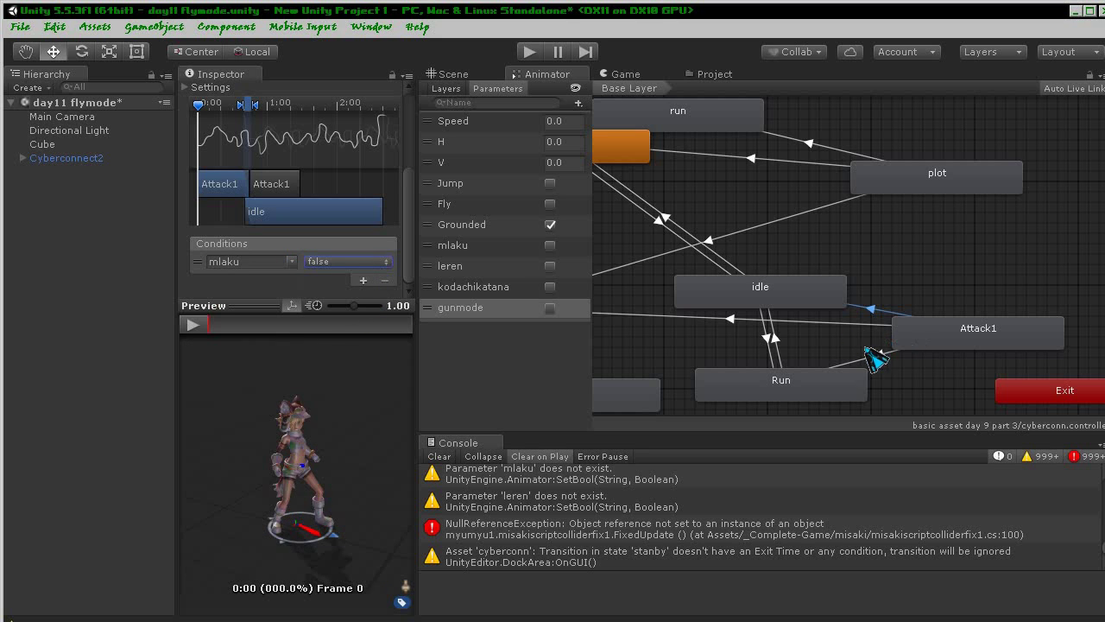
# - Add a mlaku true condition to the Attack1→Run transition
pyautogui.moveTo(868, 395); pyautogui.dragTo(858, 416)
pyautogui.click(874, 364)
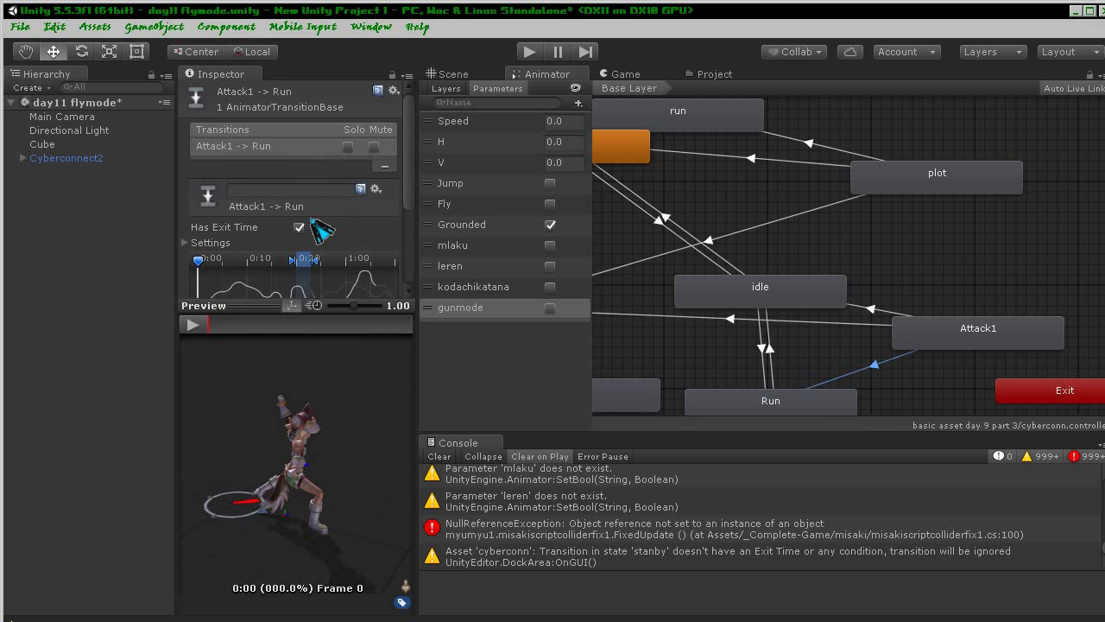
pyautogui.scroll(-4, 357, 279)
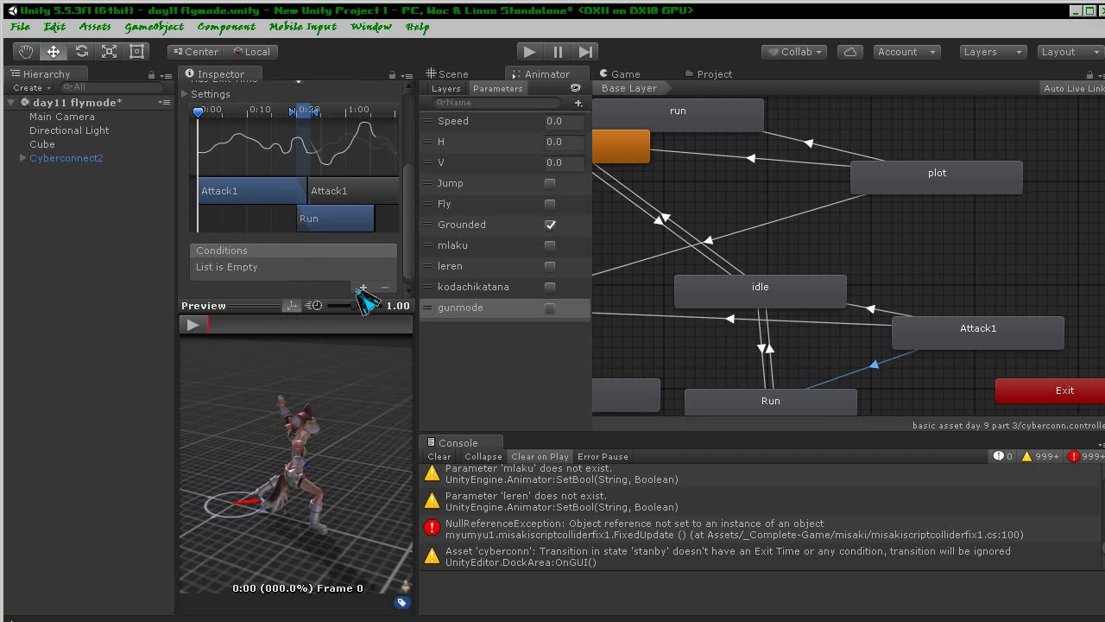
pyautogui.click(362, 286)
pyautogui.click(288, 267)
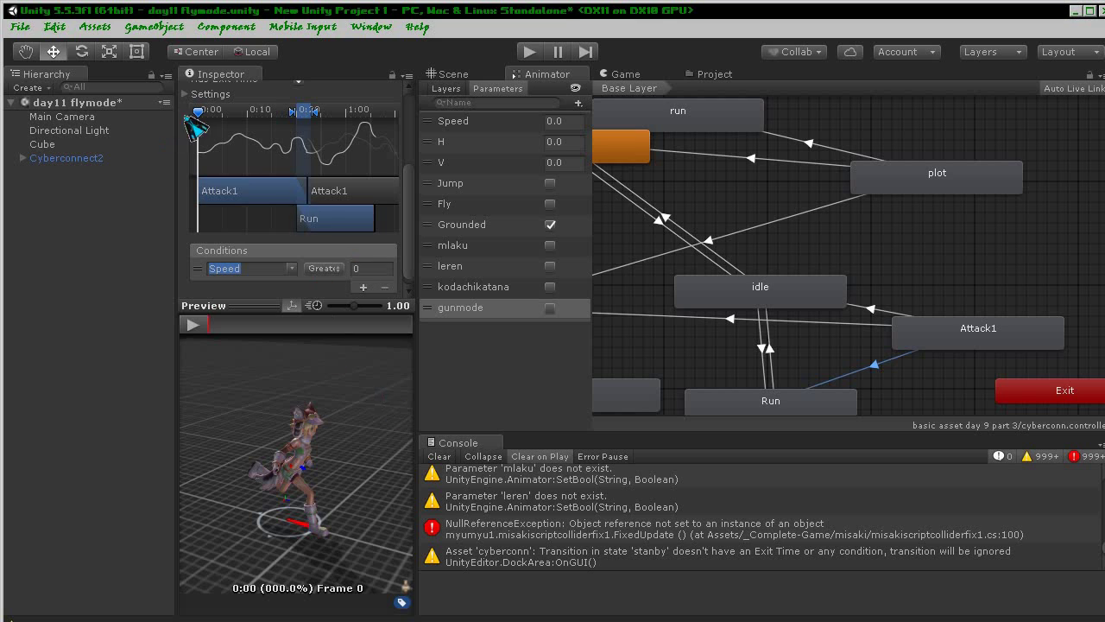
pyautogui.click(293, 268)
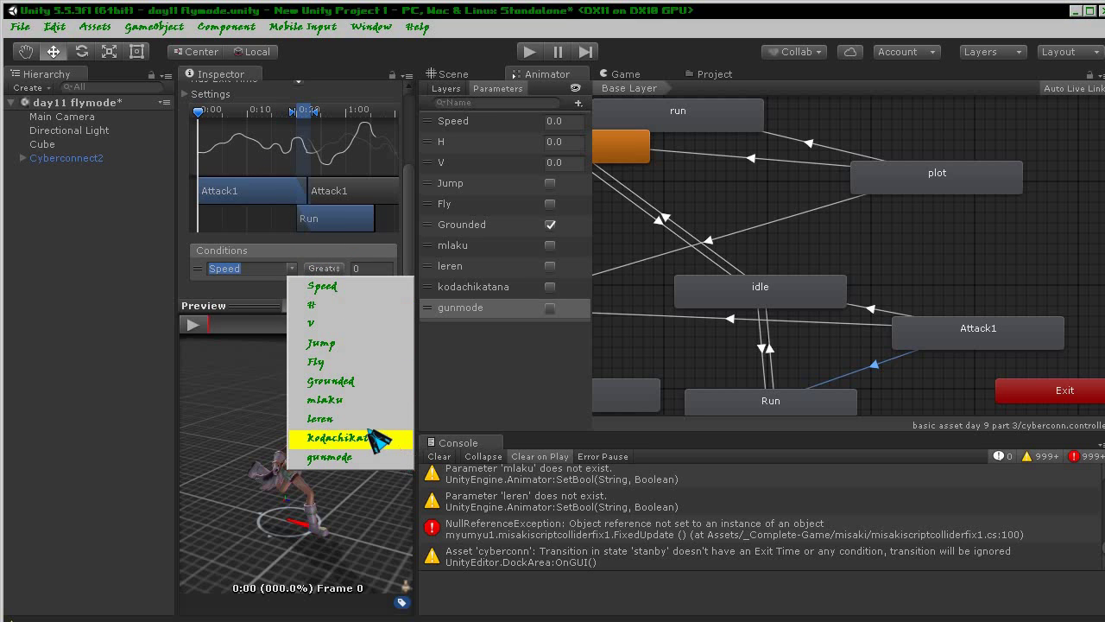
pyautogui.click(357, 401)
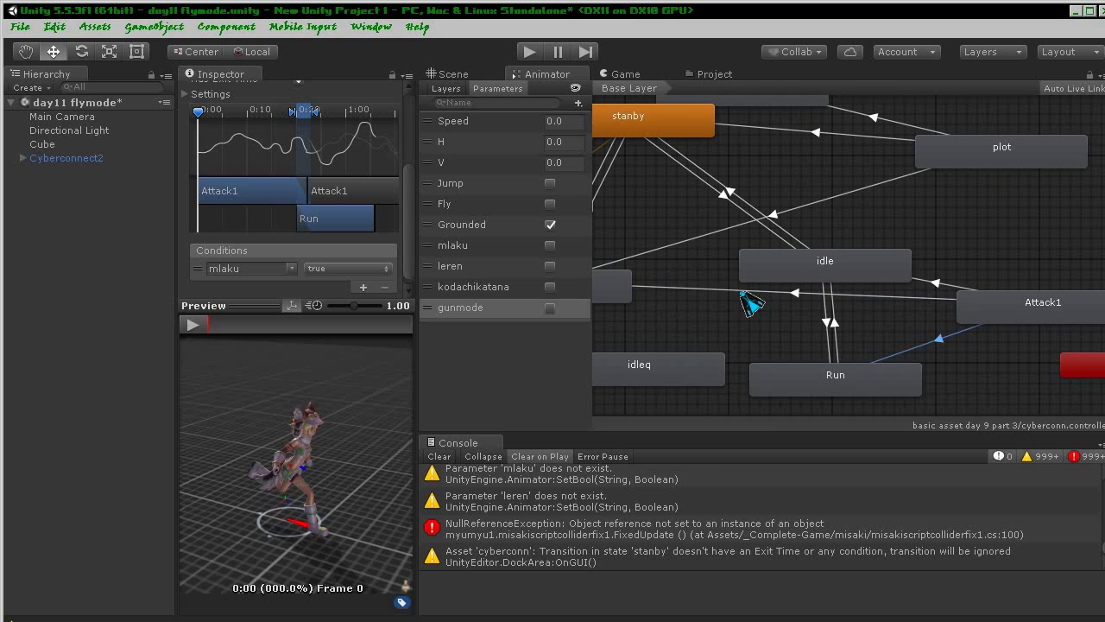
pyautogui.click(742, 291)
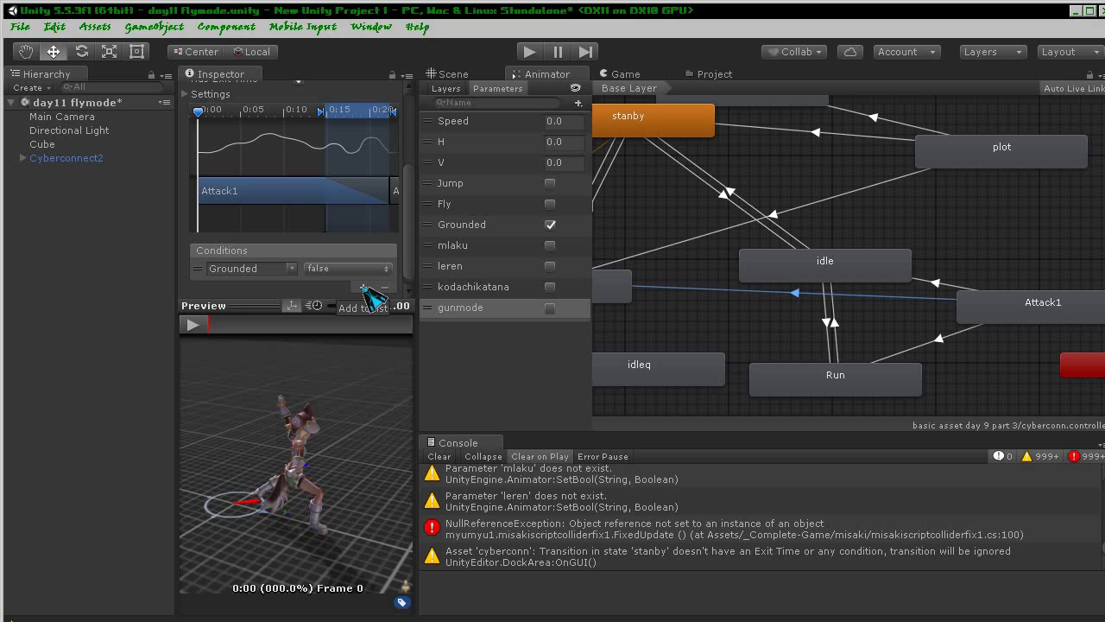
# - Add kodachikatana true under Grounded false on Attack1's outgoing transition
pyautogui.click(363, 290)
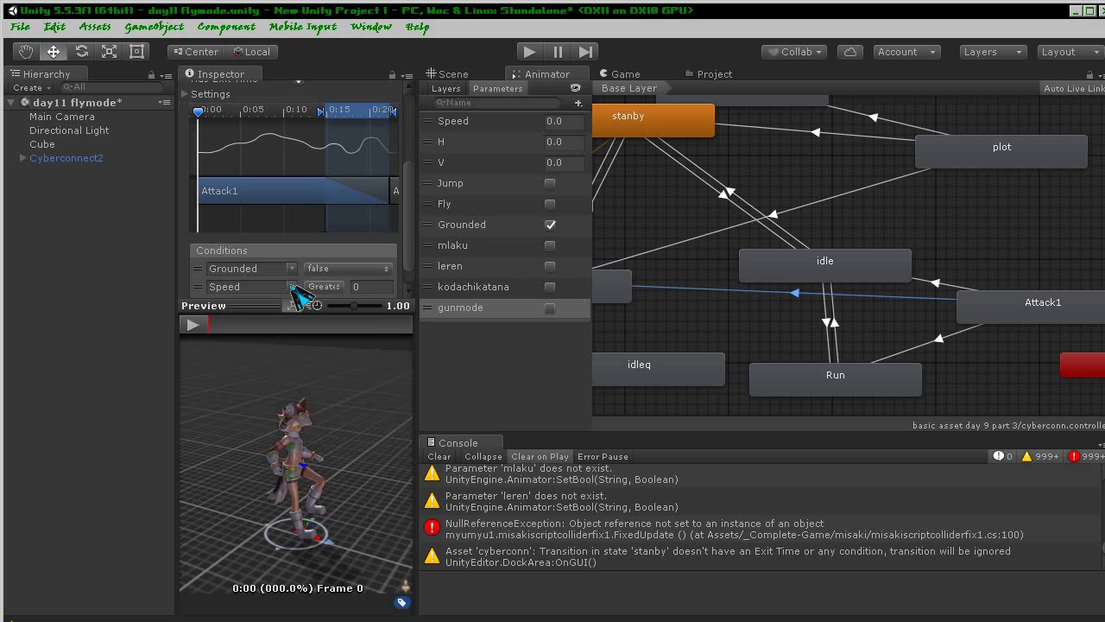
pyautogui.click(292, 287)
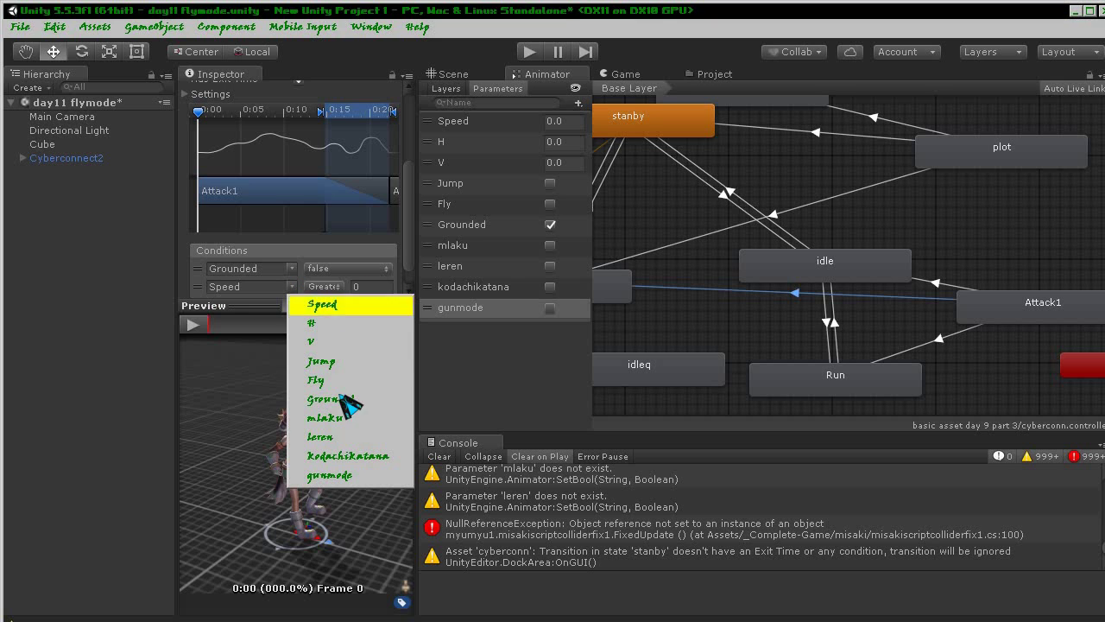
pyautogui.click(370, 456)
# - Change the plot transition's Speed condition to kodachikatana true
pyautogui.moveTo(920, 284)
pyautogui.mouseDown(button='middle')
pyautogui.moveTo(932, 297)
pyautogui.moveTo(900, 293)
pyautogui.mouseUp(button='middle')
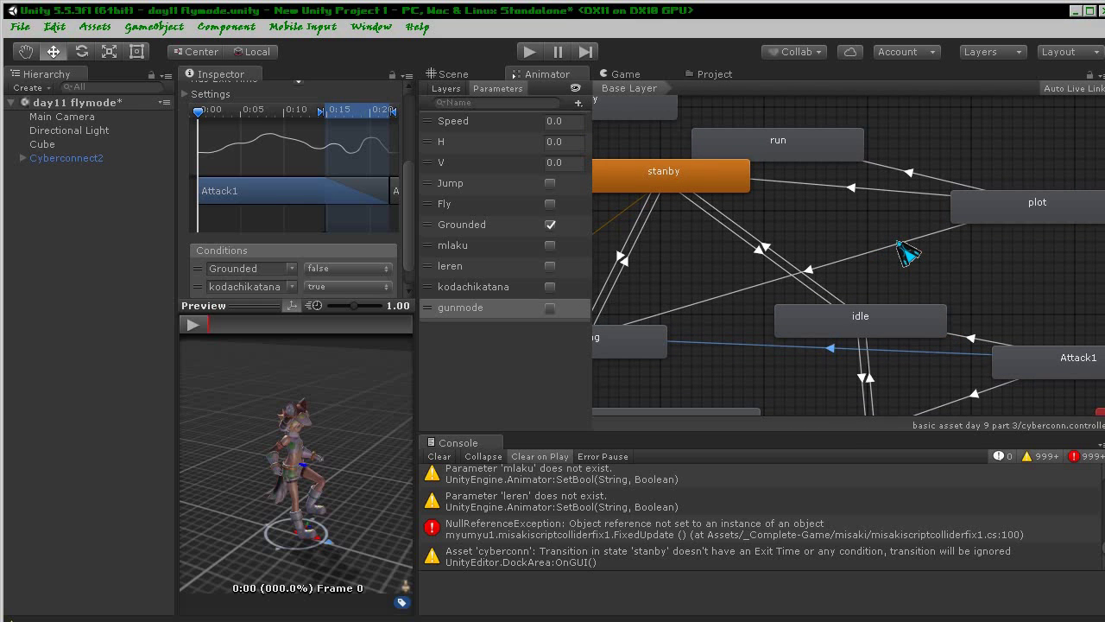
pyautogui.click(899, 245)
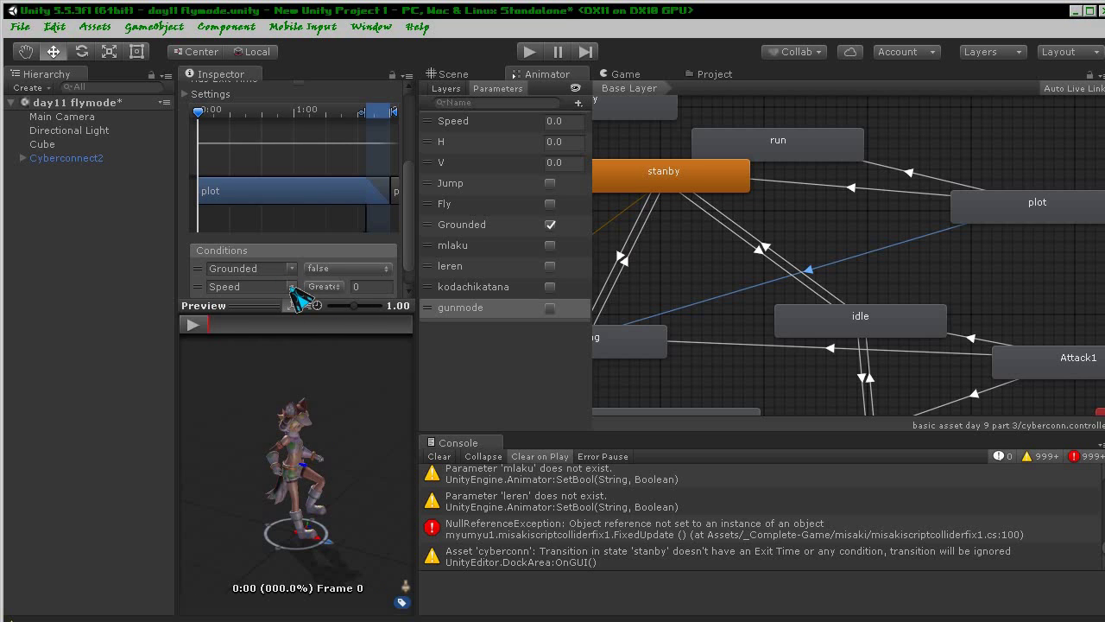
pyautogui.click(291, 287)
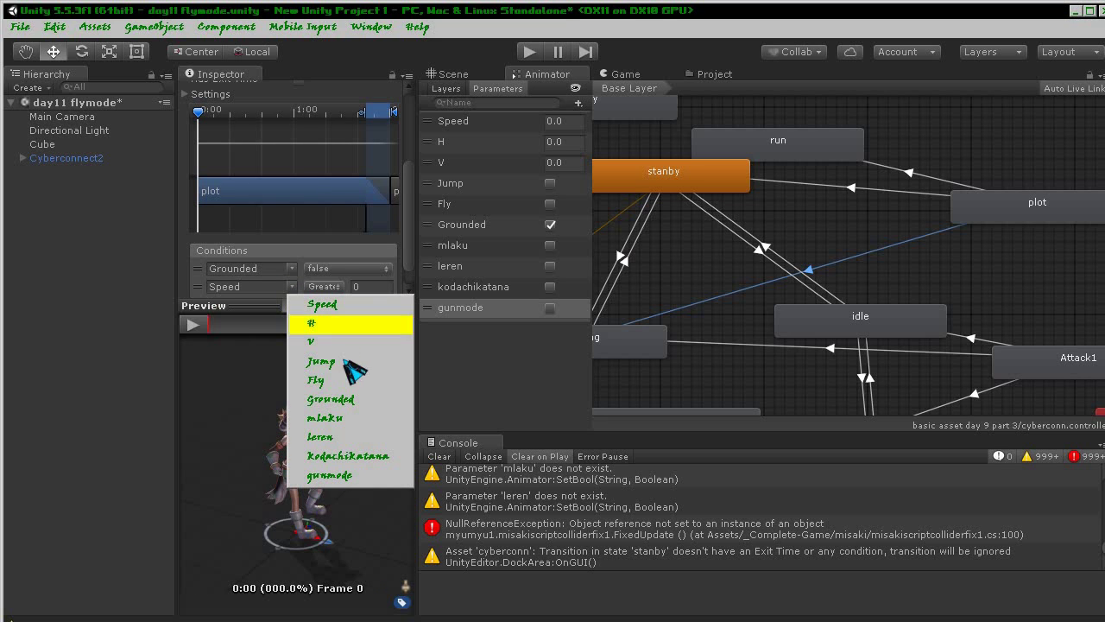
pyautogui.click(387, 456)
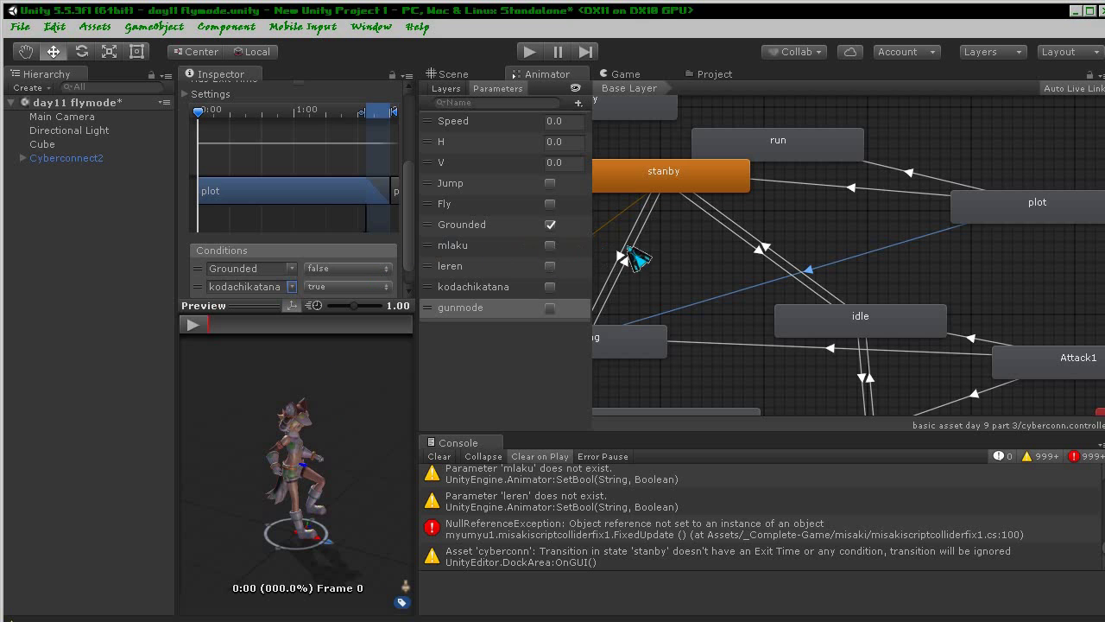
pyautogui.moveTo(744, 276); pyautogui.dragTo(747, 278, button='middle')
pyautogui.moveTo(753, 310)
pyautogui.mouseDown(button='middle')
pyautogui.moveTo(723, 302)
pyautogui.moveTo(708, 190)
pyautogui.mouseUp(button='middle')
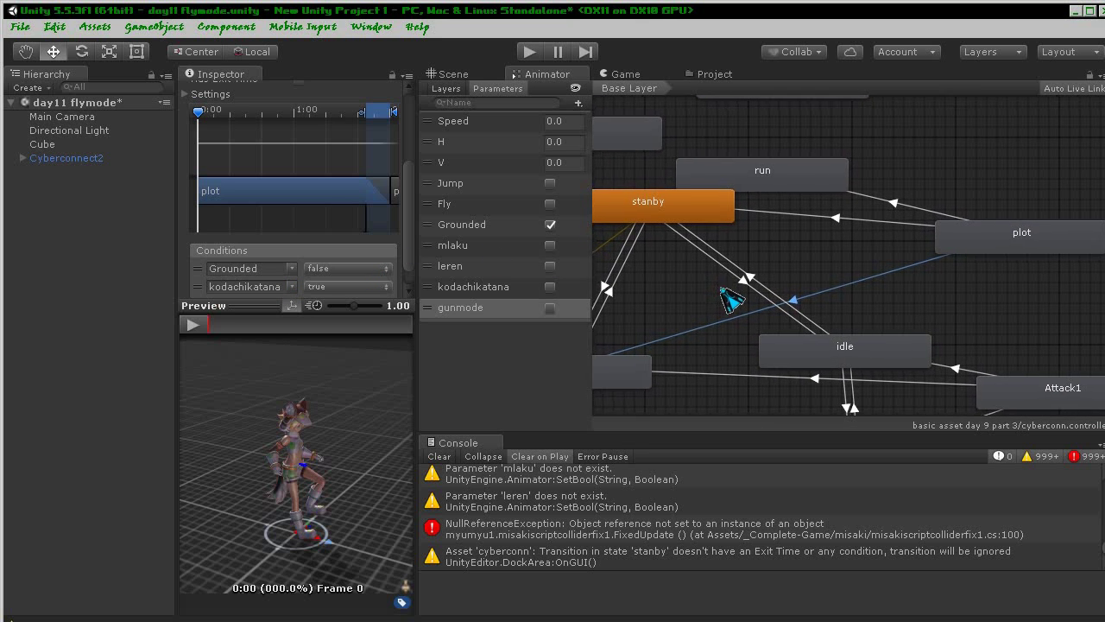
# - Give the Run→idle transition a mlaku false condition
pyautogui.click(913, 271)
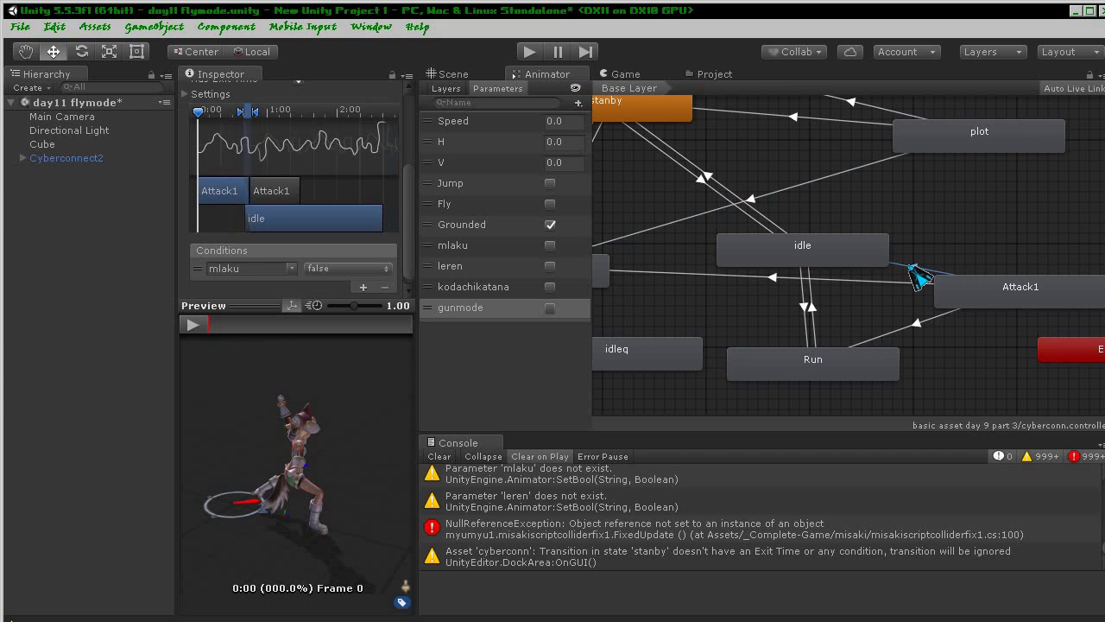
pyautogui.click(919, 325)
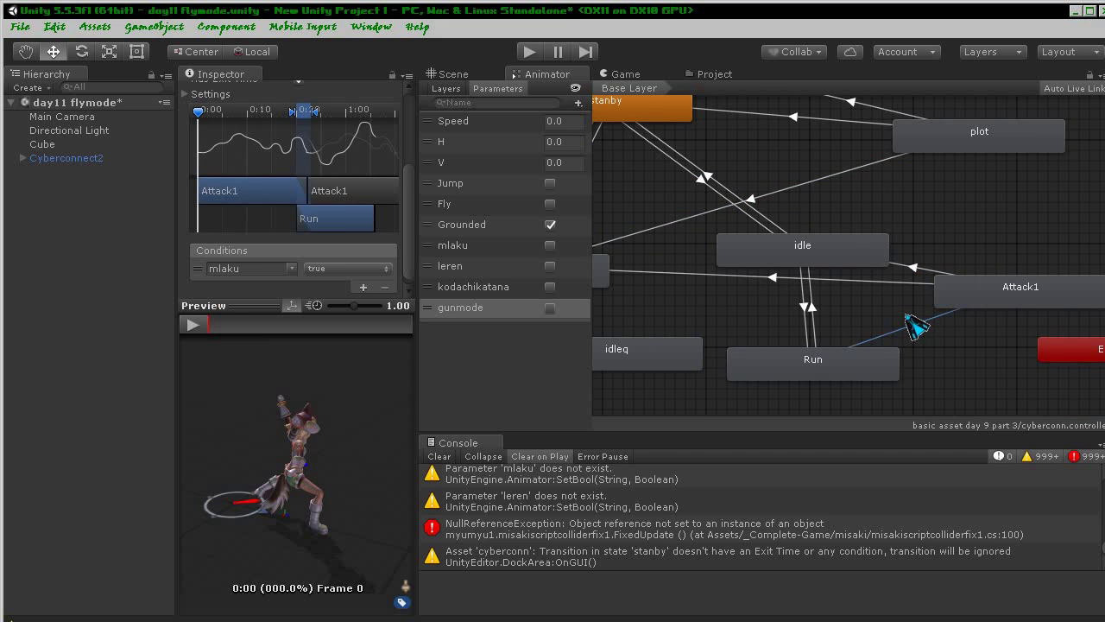
pyautogui.click(811, 309)
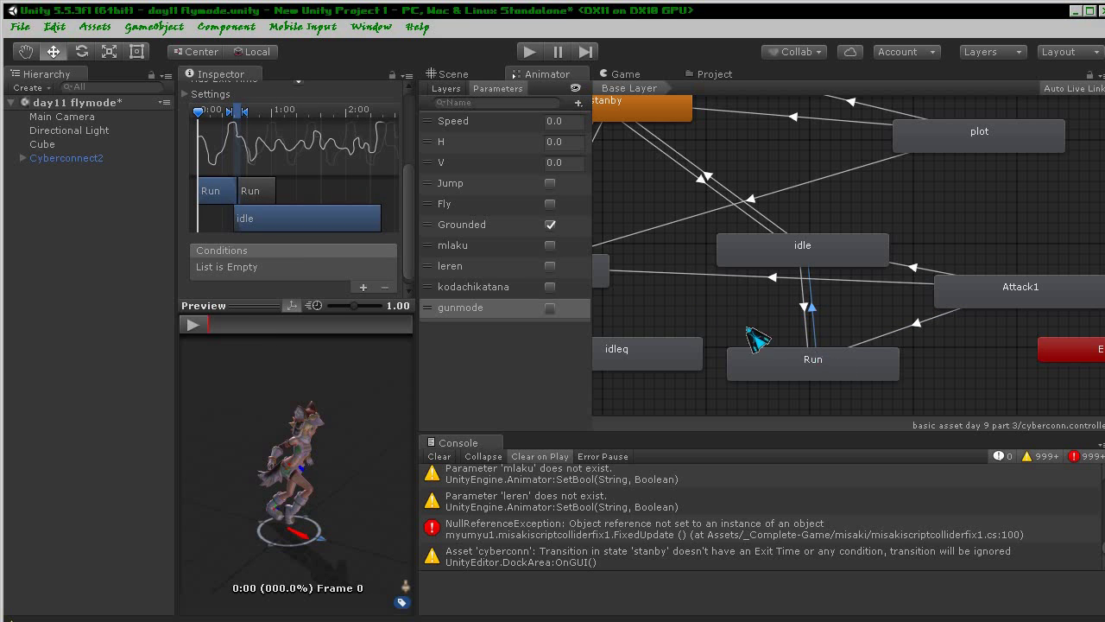
pyautogui.click(363, 288)
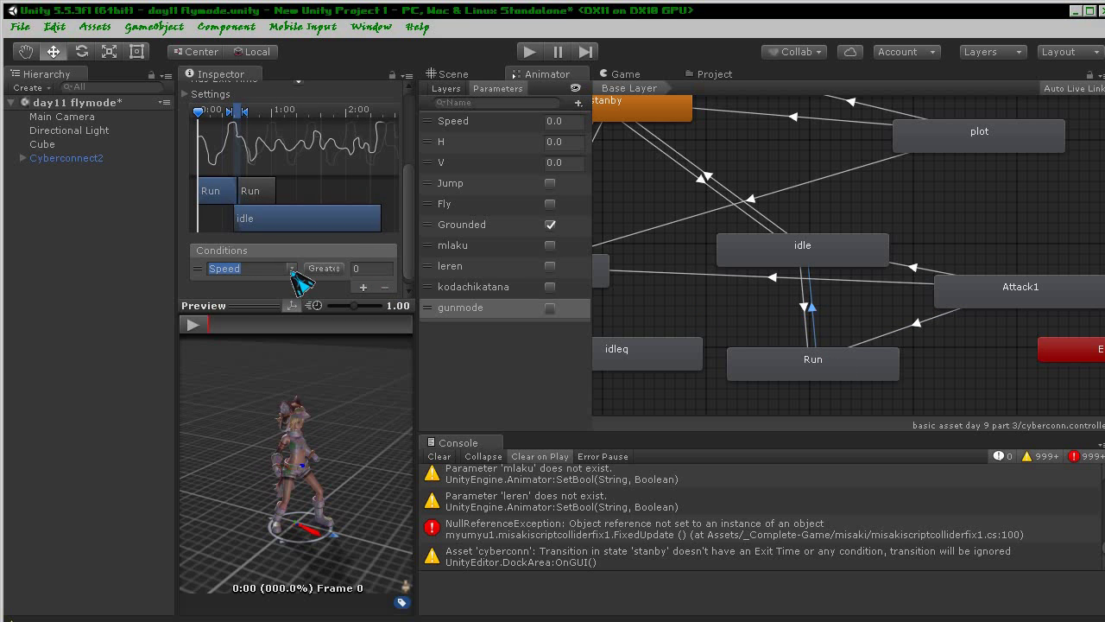
pyautogui.click(289, 269)
pyautogui.click(354, 402)
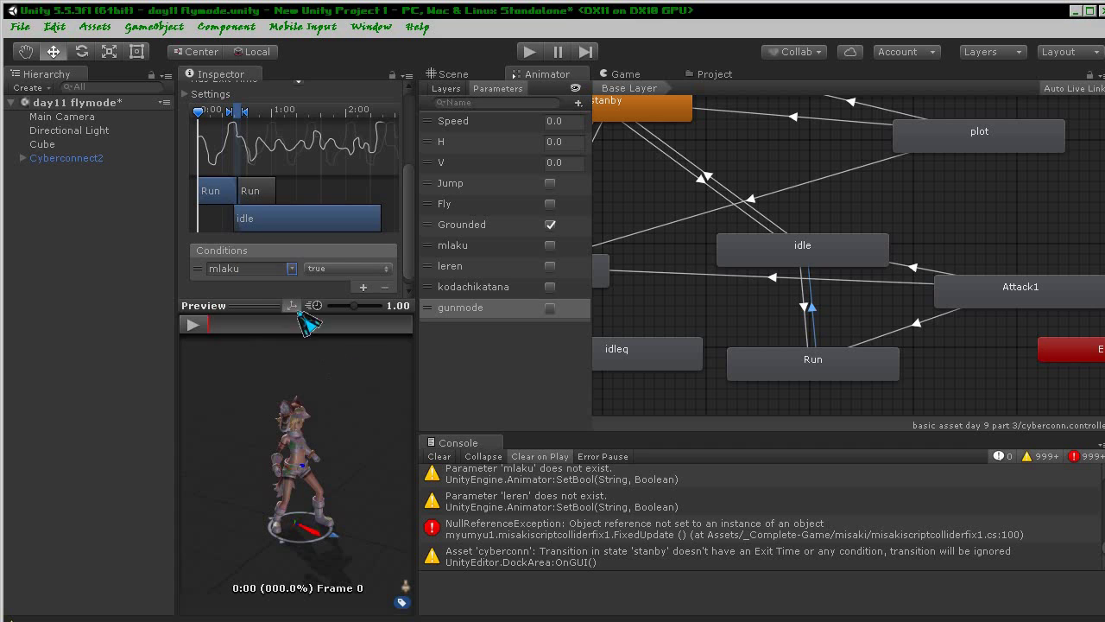
pyautogui.click(346, 269)
pyautogui.click(346, 308)
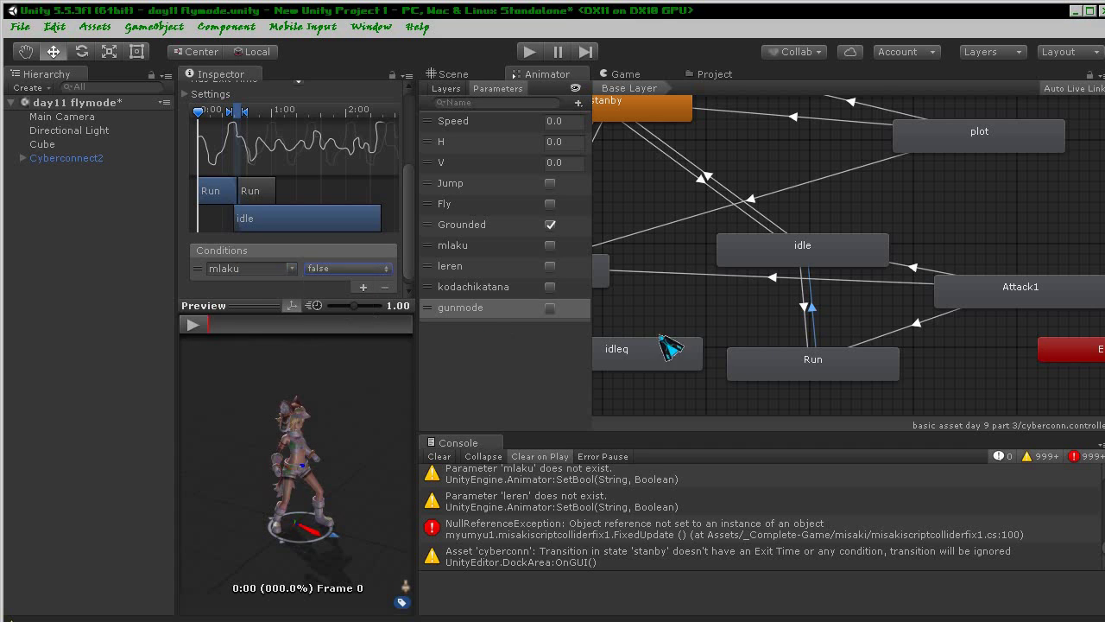
# - Give the idle→Run transition a mlaku true condition
pyautogui.click(802, 311)
pyautogui.click(363, 288)
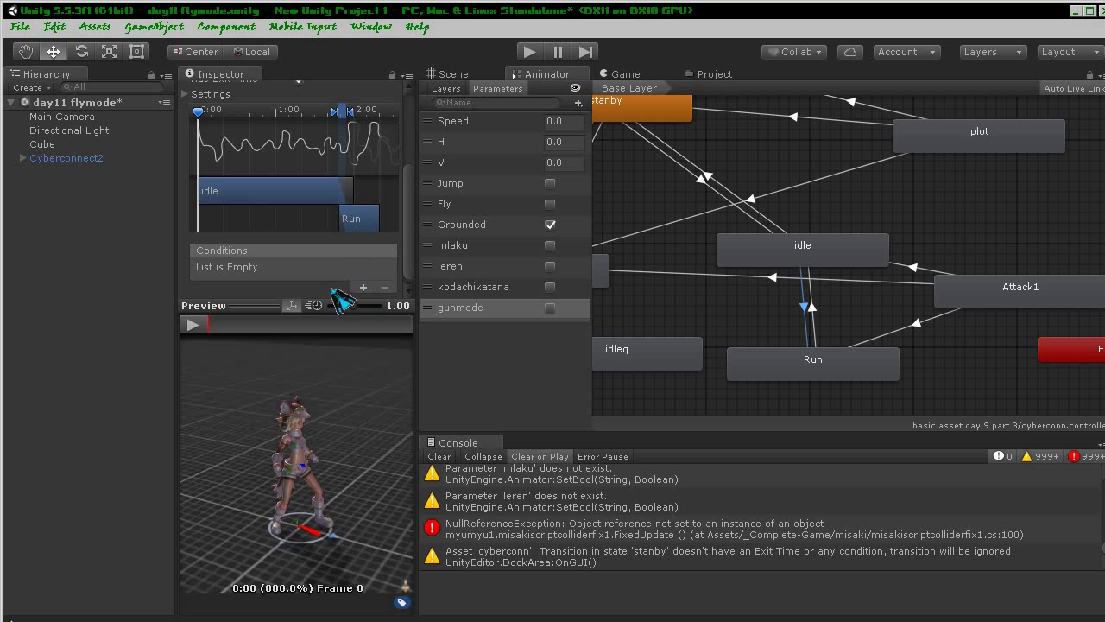
pyautogui.click(291, 268)
pyautogui.click(354, 399)
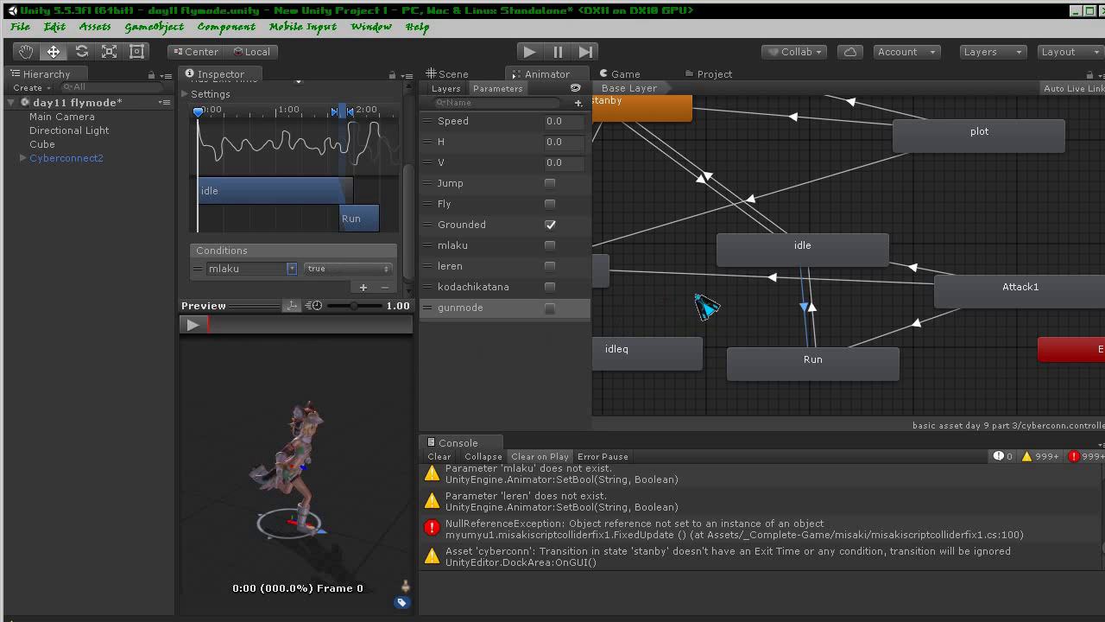
pyautogui.moveTo(777, 319); pyautogui.dragTo(754, 276, button='middle')
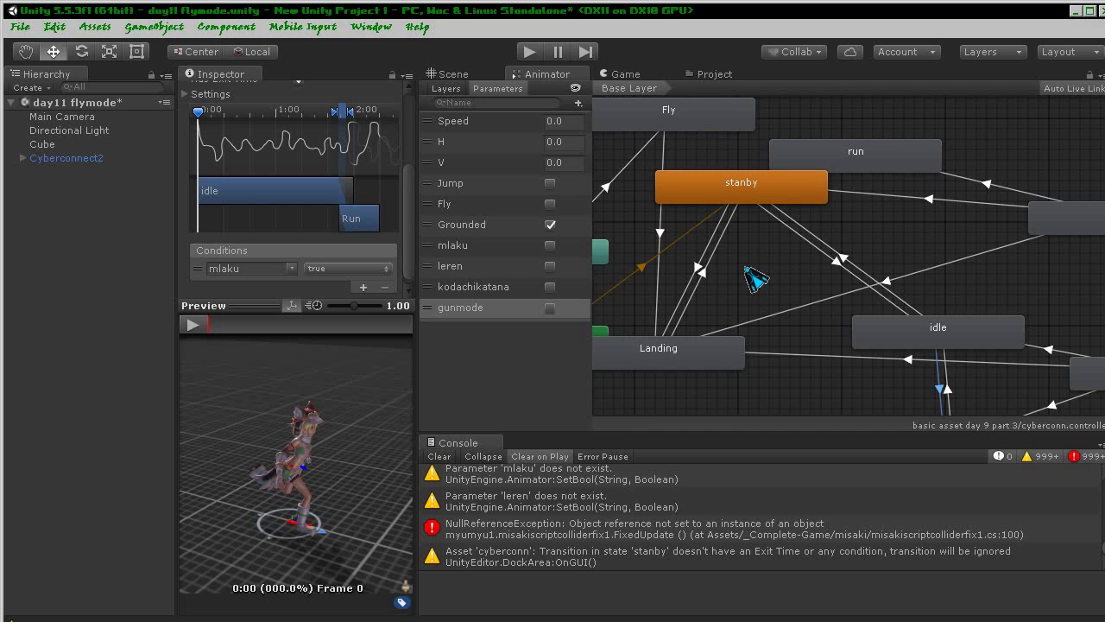
# - Check the plot→stanby transition and drag the stanby state slightly lower
pyautogui.moveTo(762, 278)
pyautogui.mouseDown(button='middle')
pyautogui.moveTo(716, 311)
pyautogui.moveTo(733, 297)
pyautogui.mouseUp(button='middle')
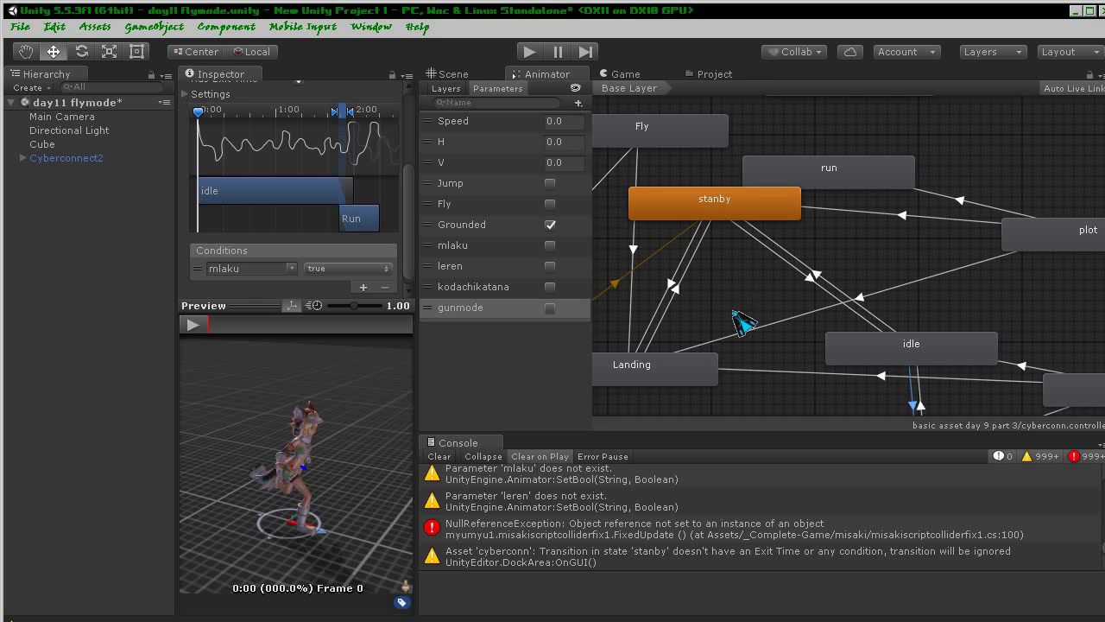
pyautogui.moveTo(741, 322); pyautogui.dragTo(730, 333, button='middle')
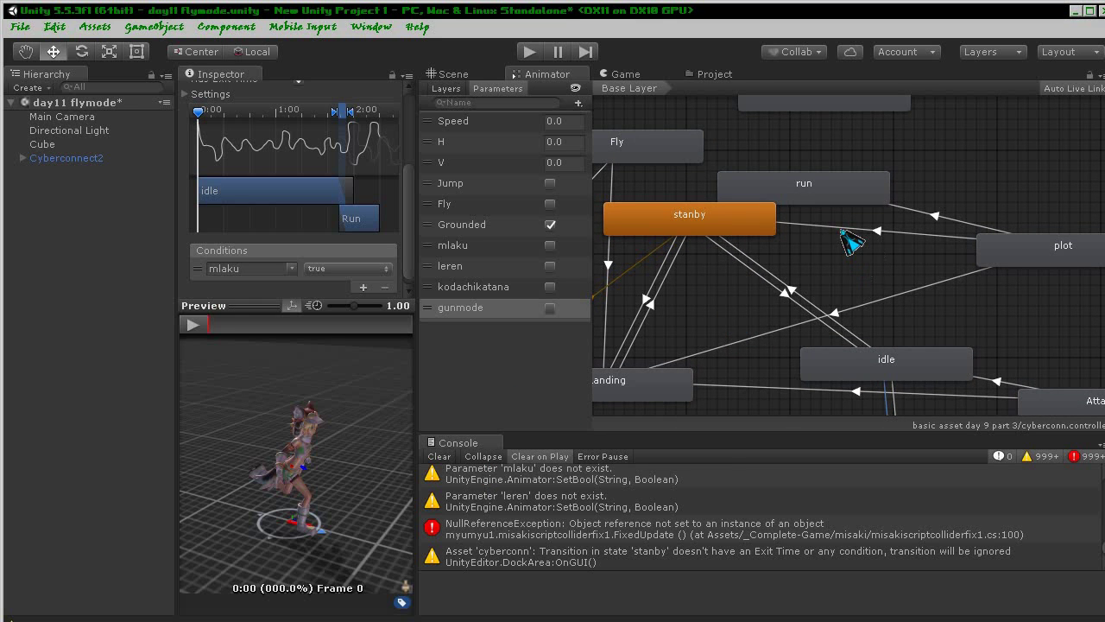
pyautogui.click(846, 233)
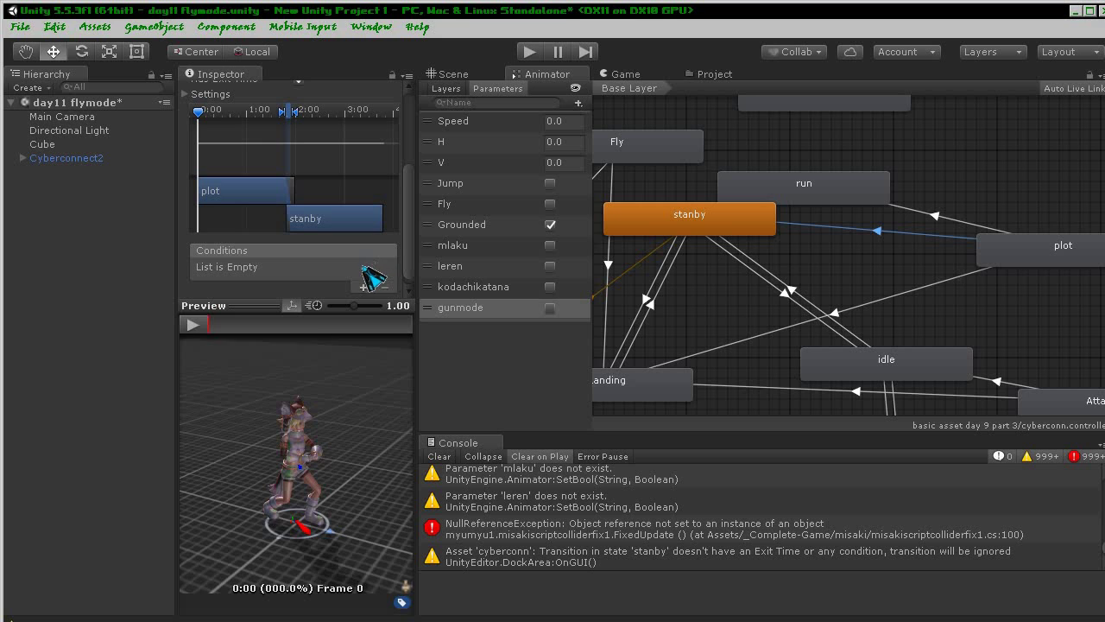
pyautogui.moveTo(841, 271); pyautogui.dragTo(820, 292, button='middle')
pyautogui.click(708, 259)
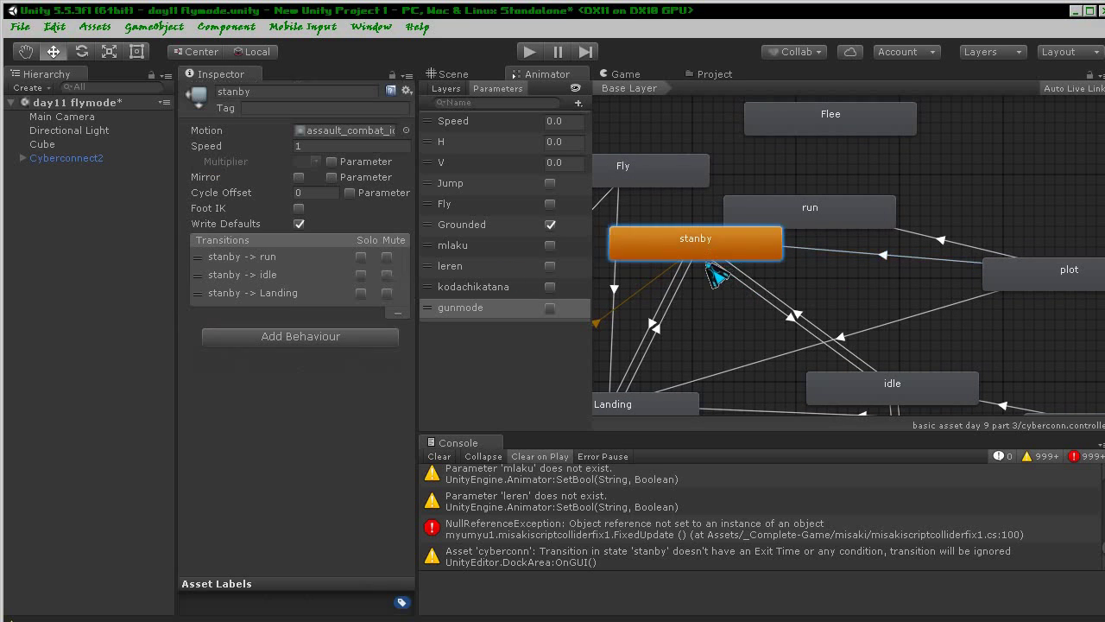
pyautogui.moveTo(707, 265); pyautogui.dragTo(716, 285)
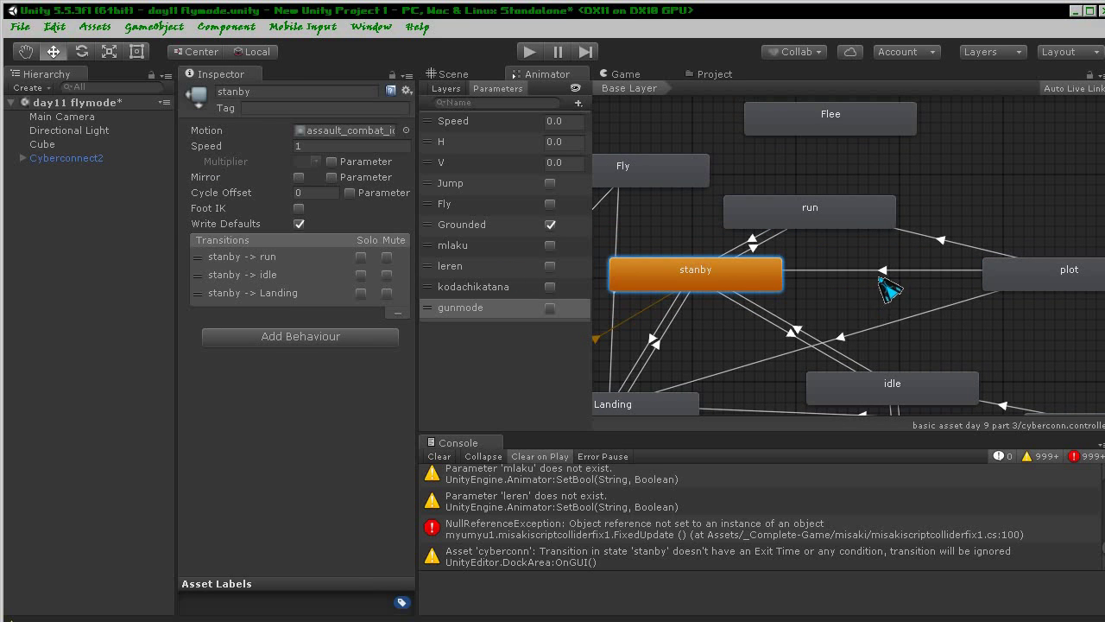
pyautogui.hotkey('alt', 'Tab')
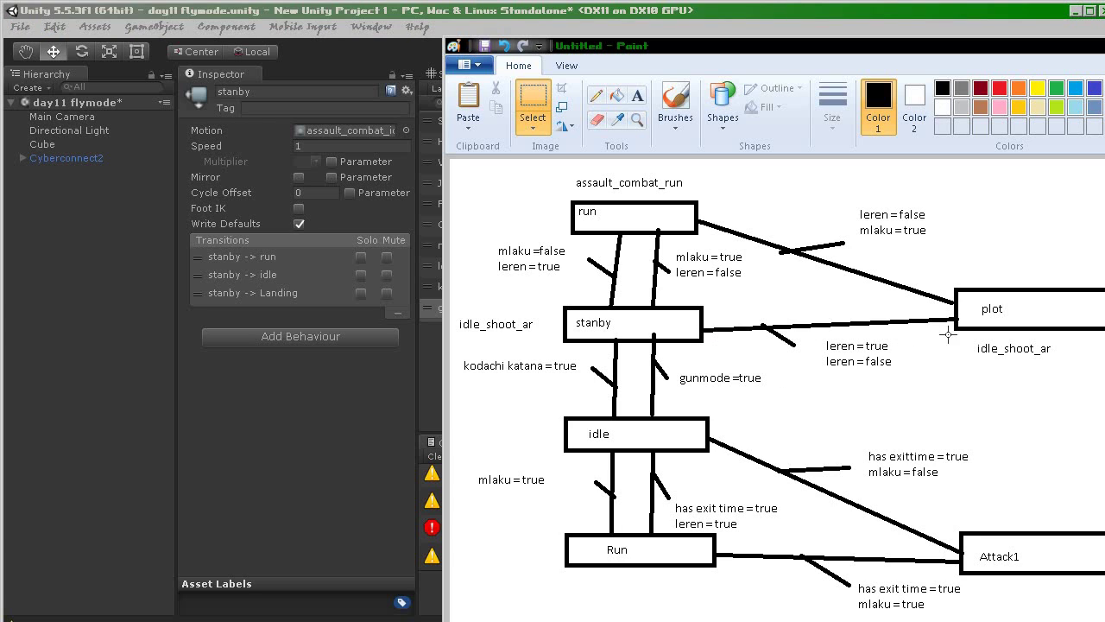
pyautogui.click(346, 423)
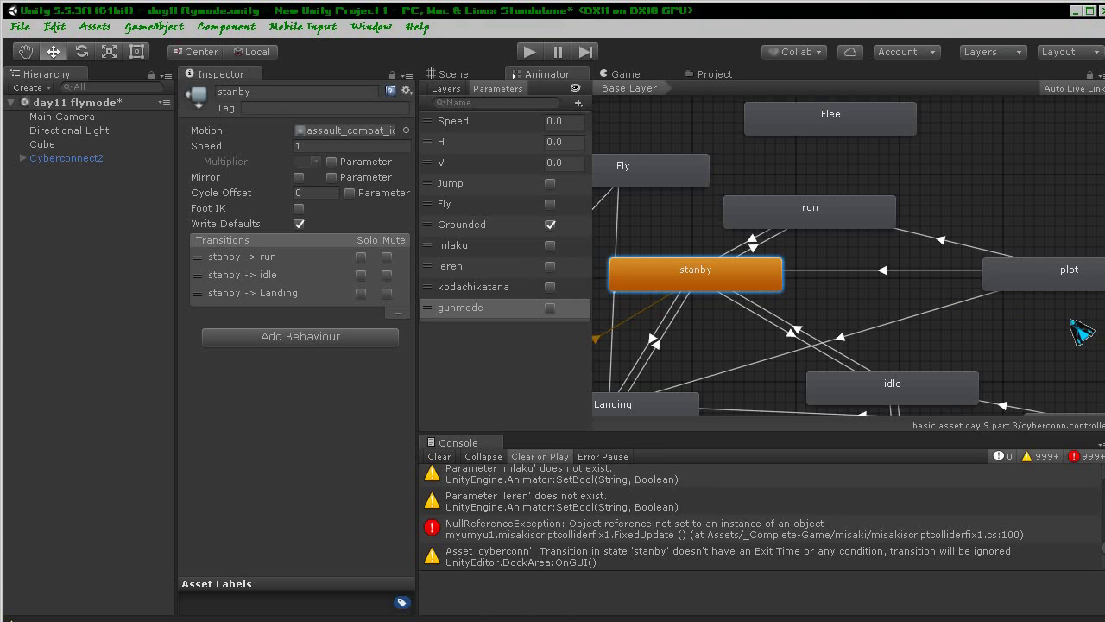
# - Add a leren = true condition to the plot→stanby transition
pyautogui.click(905, 273)
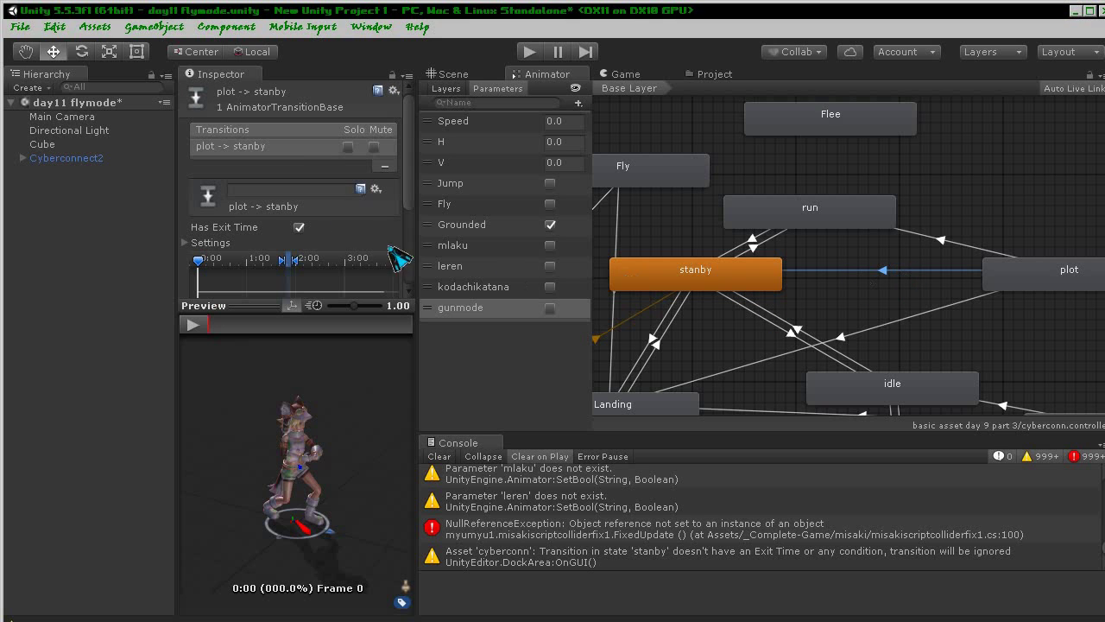
pyautogui.moveTo(410, 177); pyautogui.dragTo(407, 279)
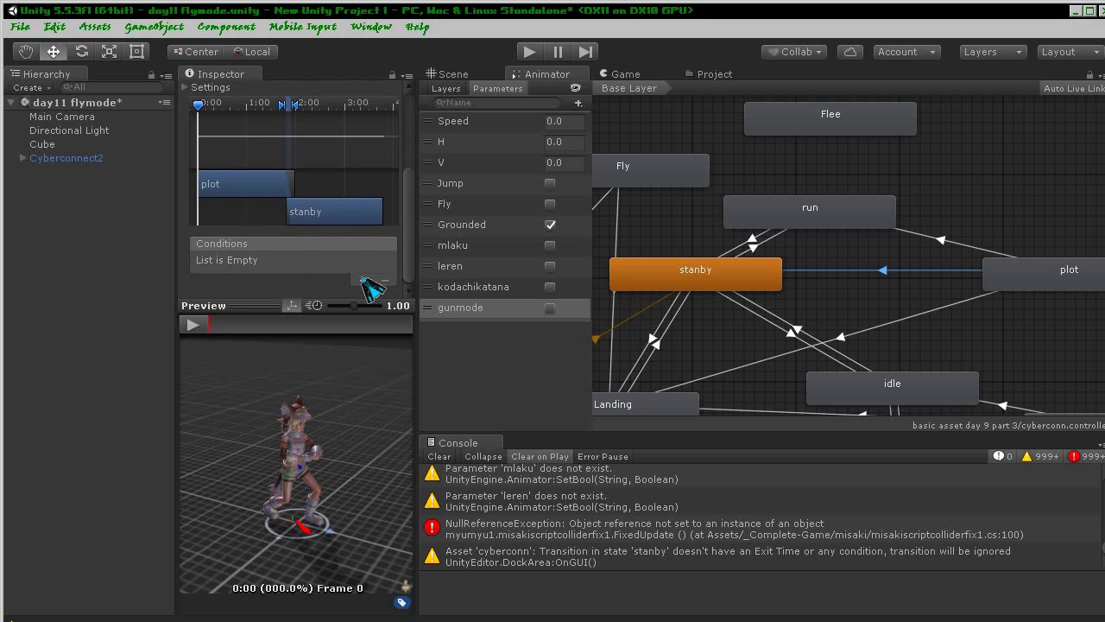
pyautogui.click(363, 281)
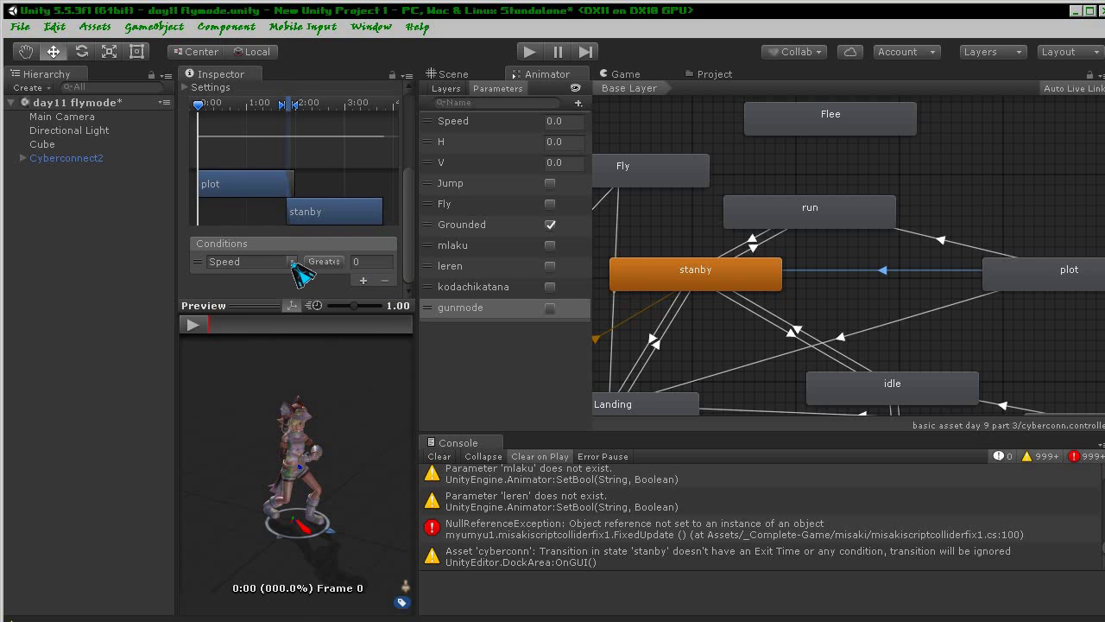
pyautogui.click(292, 262)
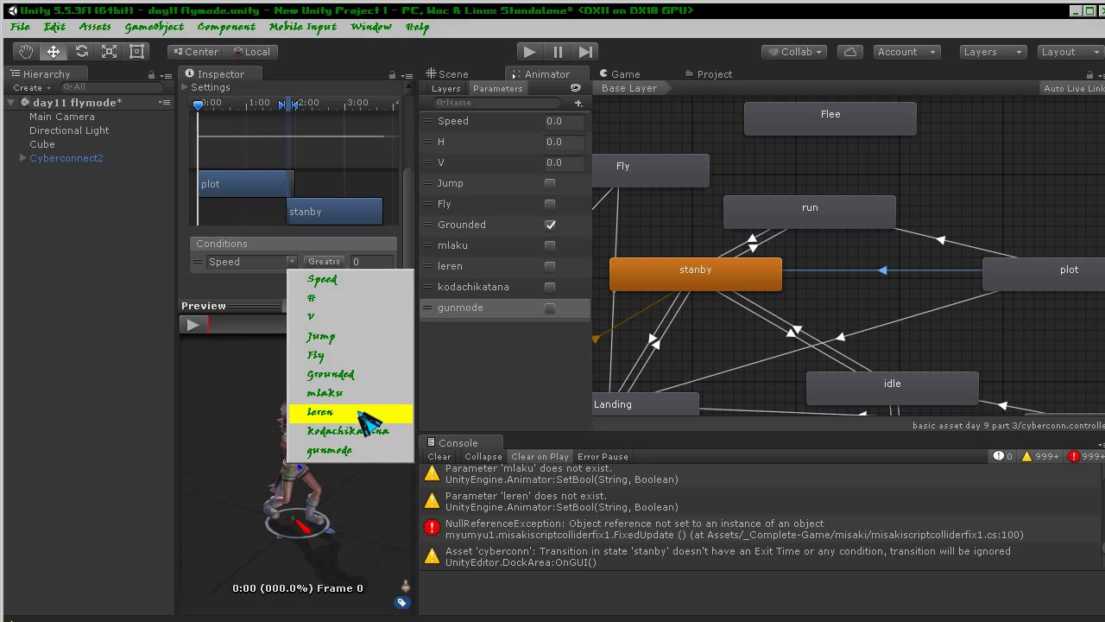
pyautogui.click(363, 414)
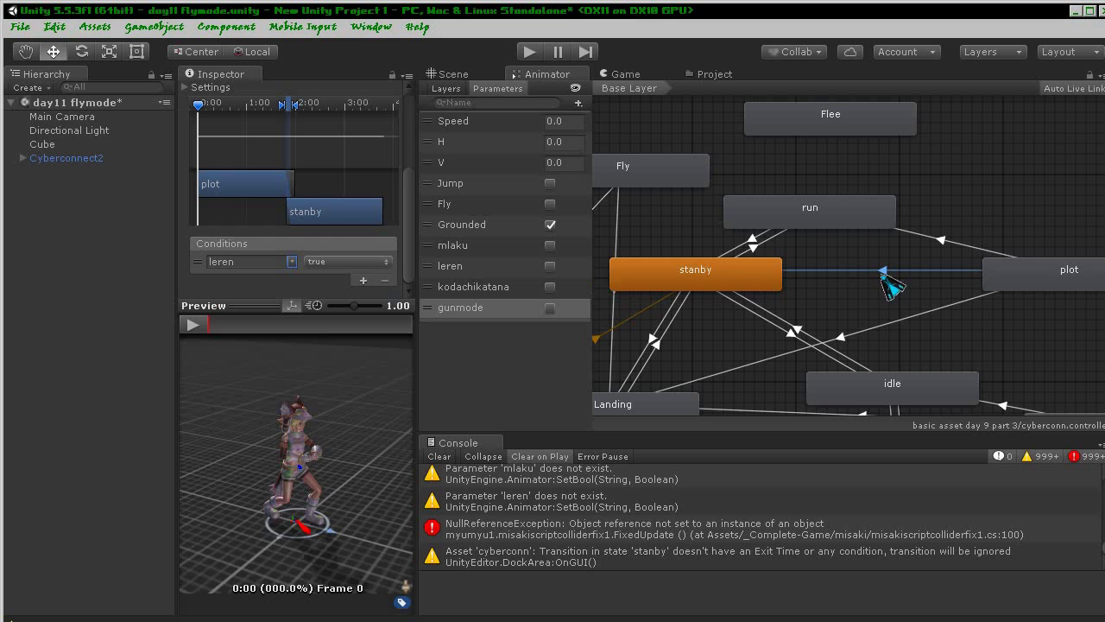
# - Change the plot→run transition's condition to mlaku = true
pyautogui.click(939, 242)
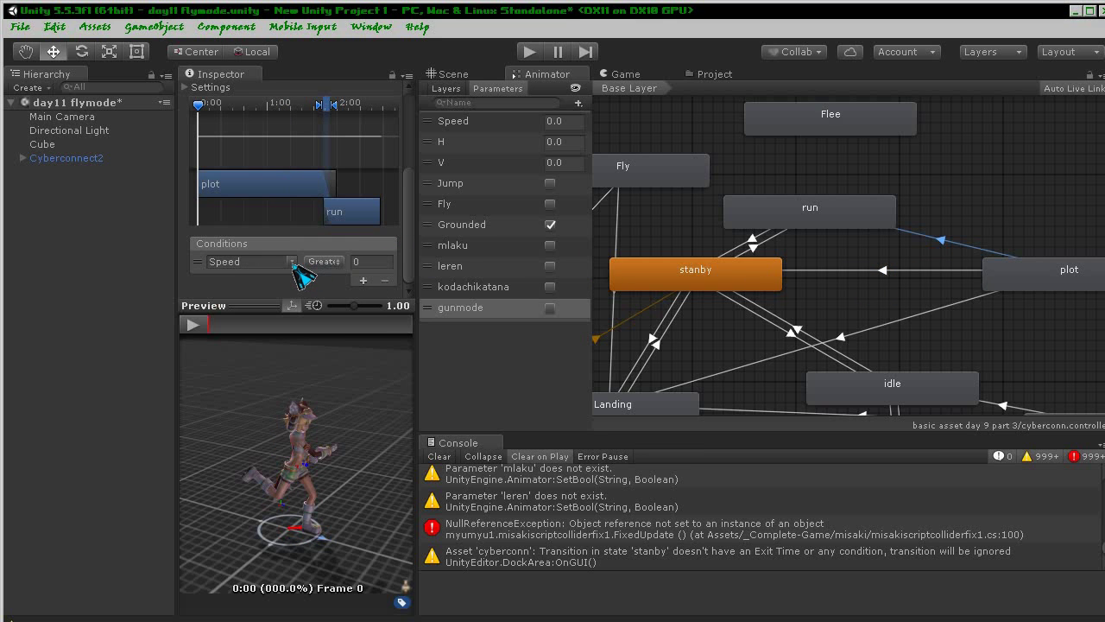
pyautogui.click(294, 262)
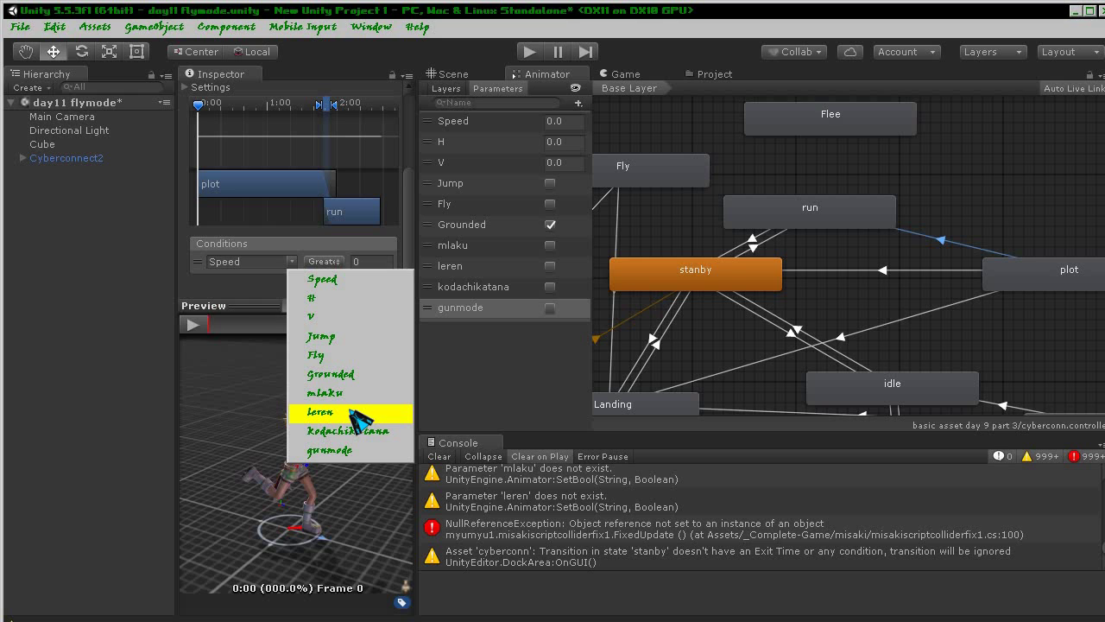
pyautogui.click(352, 393)
pyautogui.click(367, 261)
pyautogui.click(377, 242)
# - Review the stanby, idle and run transition conditions, then start Play mode from the Scene view
pyautogui.moveTo(861, 202)
pyautogui.mouseDown(button='middle')
pyautogui.moveTo(870, 159)
pyautogui.moveTo(802, 163)
pyautogui.mouseUp(button='middle')
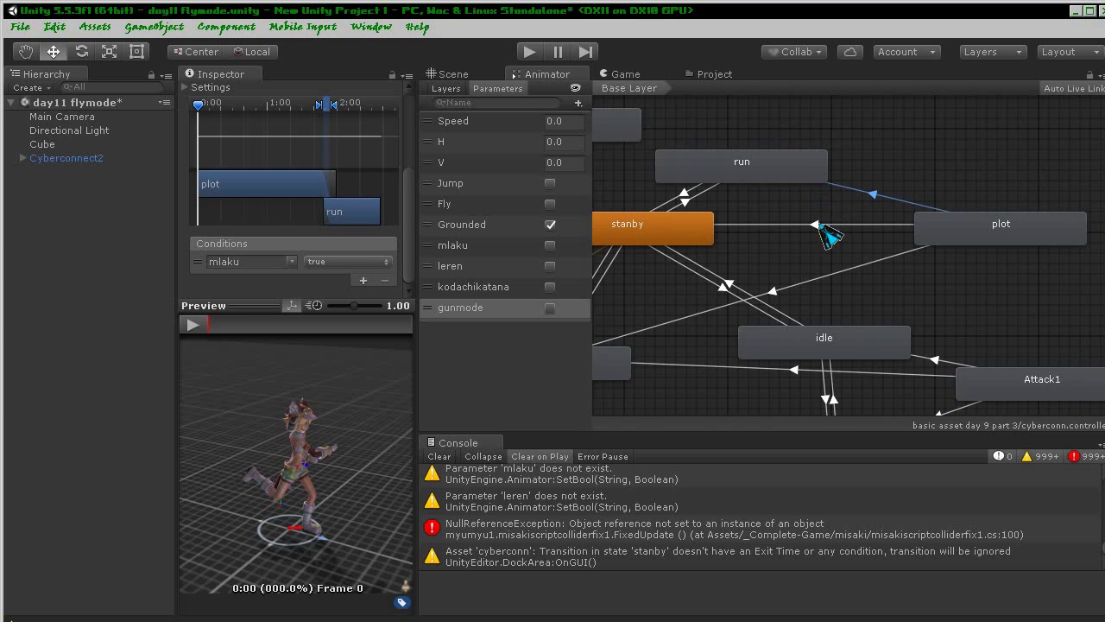
pyautogui.click(830, 225)
pyautogui.click(850, 270)
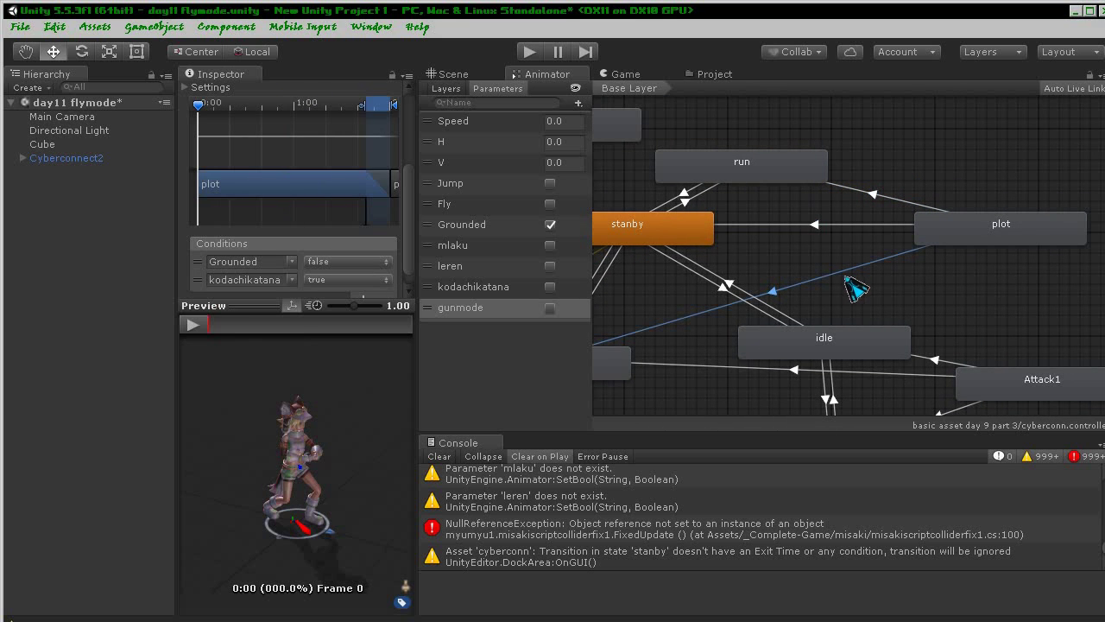
pyautogui.click(738, 298)
pyautogui.click(732, 295)
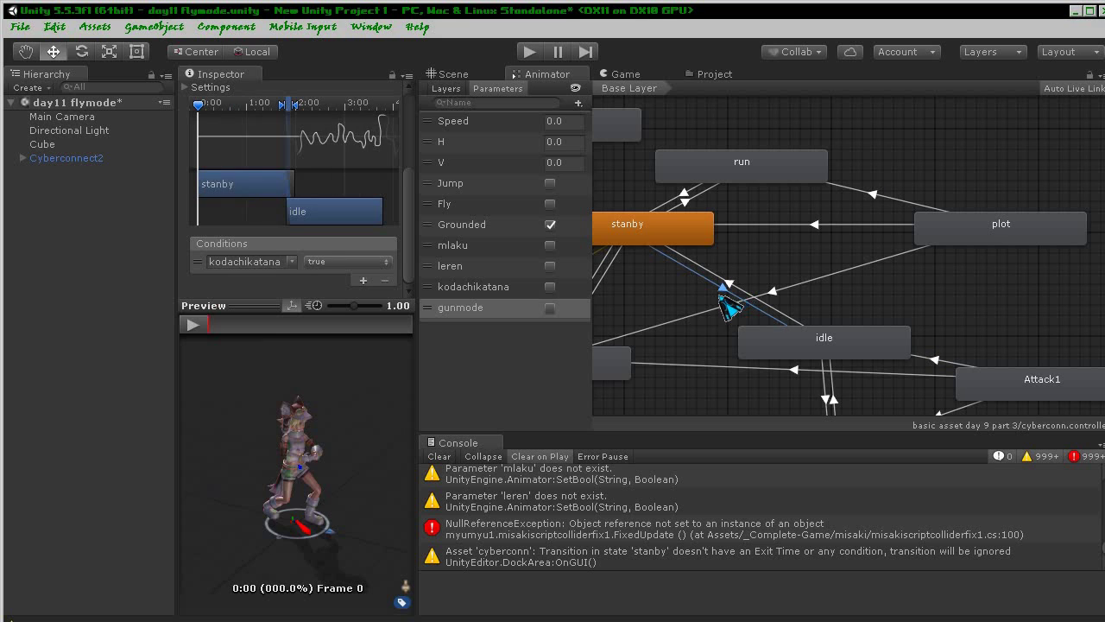
pyautogui.click(693, 204)
pyautogui.click(688, 198)
pyautogui.press('f')
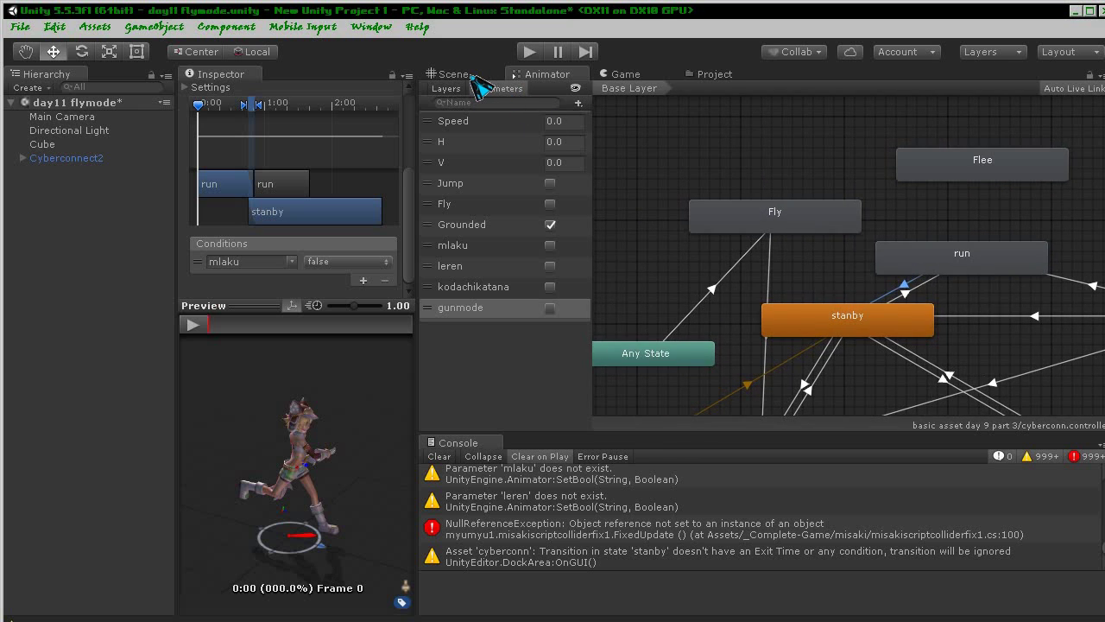
pyautogui.click(475, 76)
pyautogui.click(528, 54)
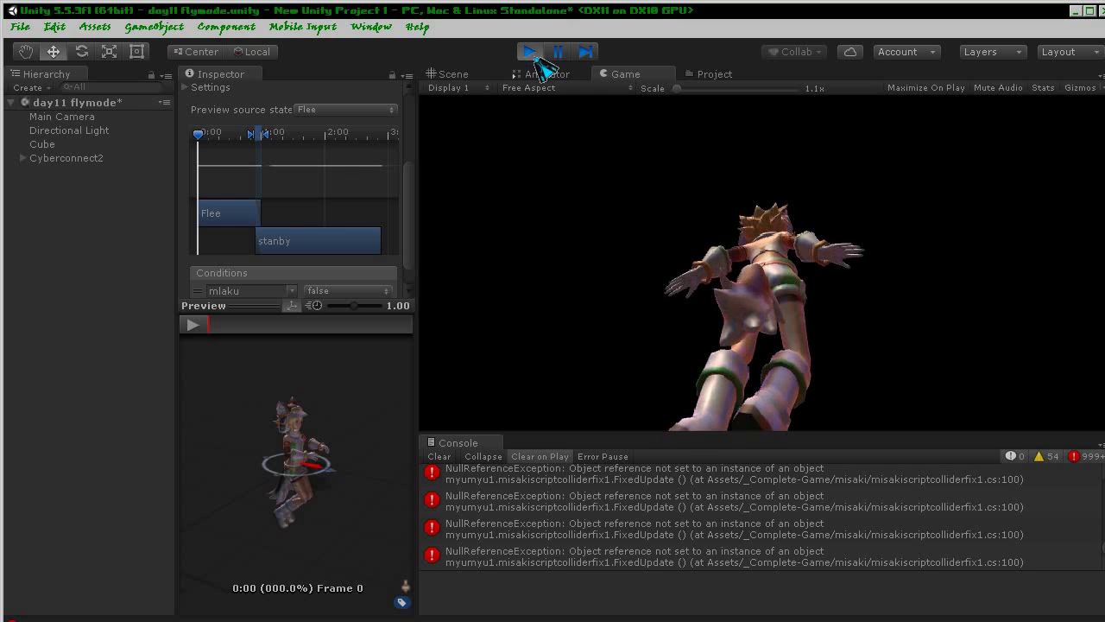
# - Exit Play mode and switch over to the hand-drawn state diagram in Paint
pyautogui.click(530, 52)
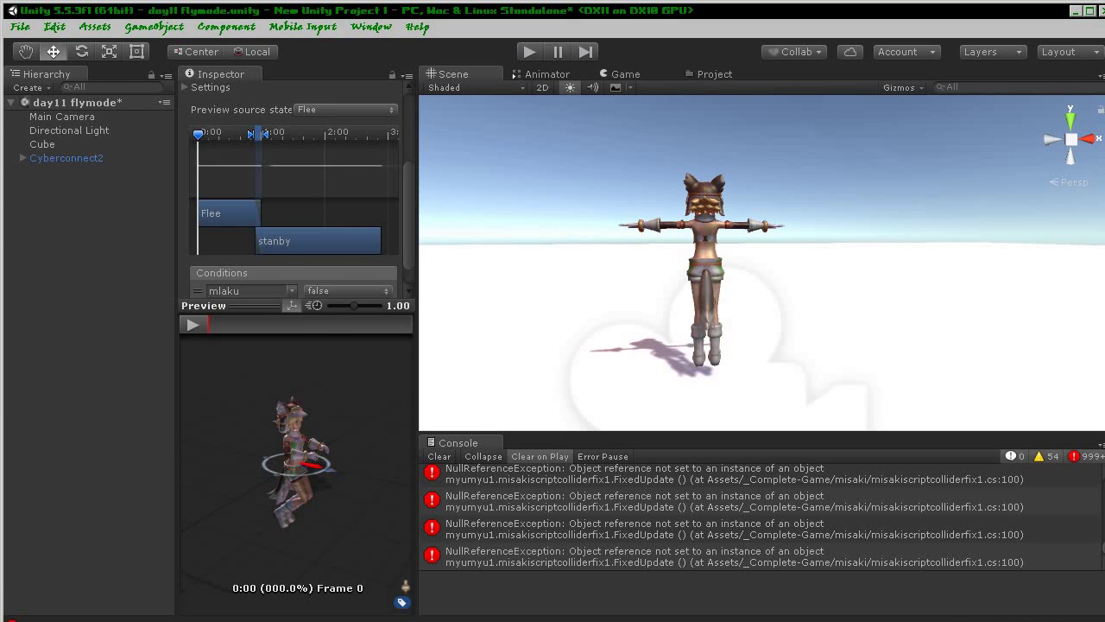
pyautogui.hotkey('alt', 'Tab')
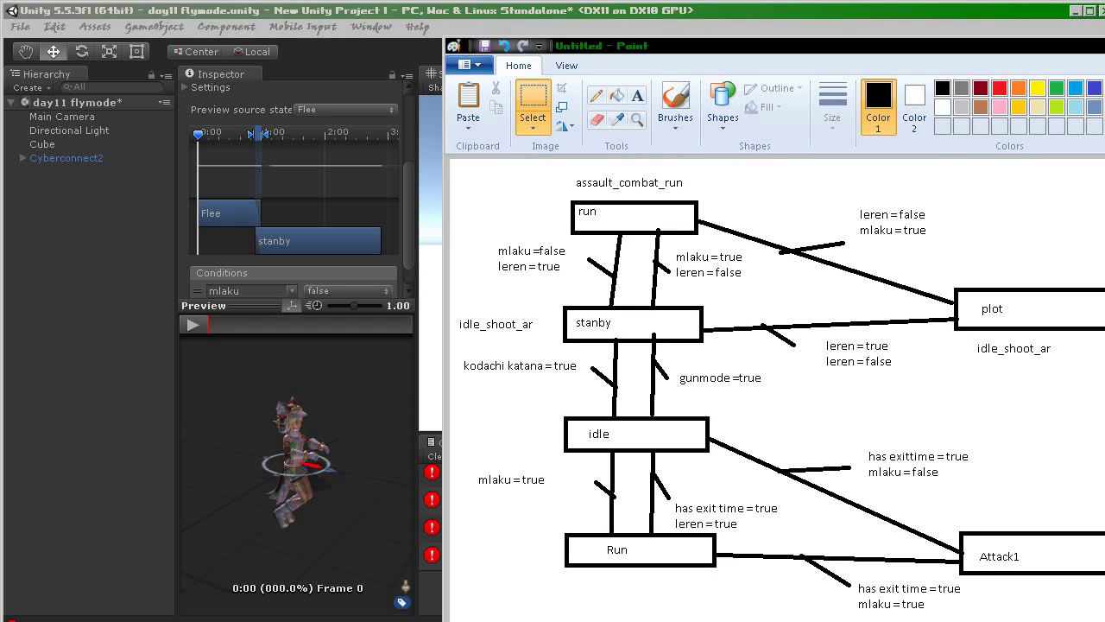
# - In misakiscriptcolliderfix1.cs, locate the gunAmmo slider declaration line
pyautogui.hotkey('alt', 'Tab')
pyautogui.scroll(4, 500, 308)
pyautogui.scroll(6, 501, 302)
pyautogui.scroll(6, 504, 370)
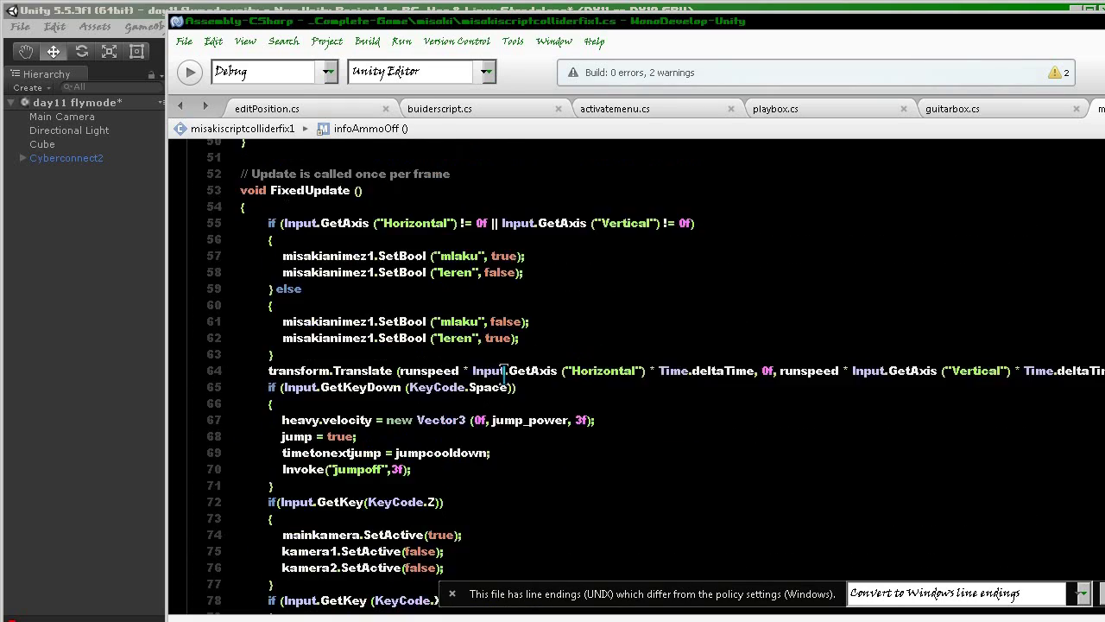
pyautogui.scroll(15, 504, 370)
pyautogui.scroll(-2, 476, 375)
pyautogui.scroll(-2, 473, 378)
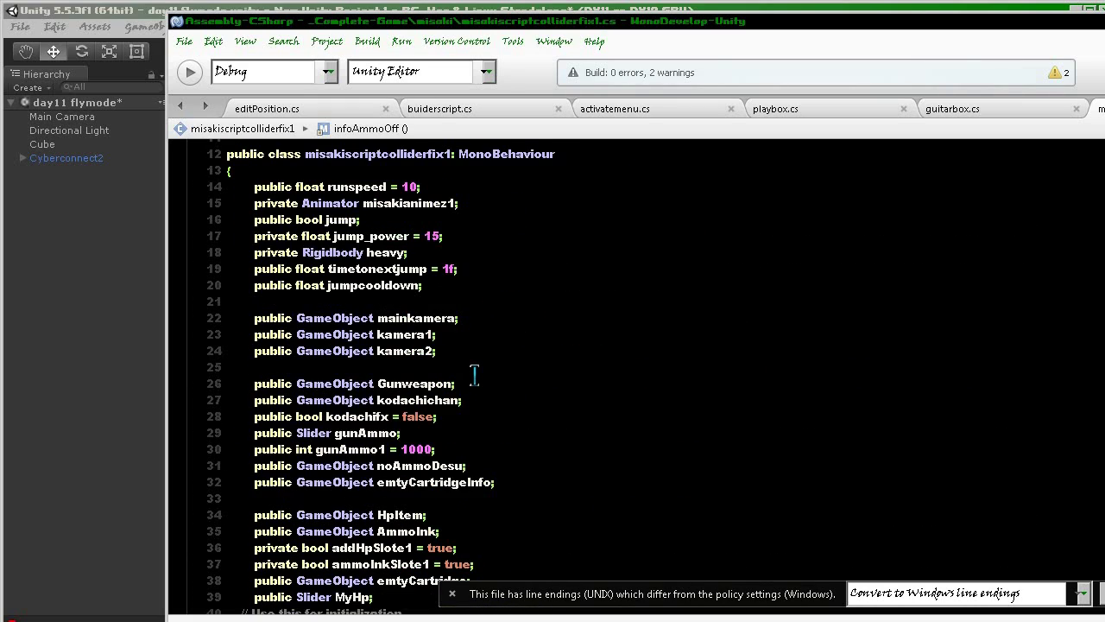
pyautogui.scroll(-1, 471, 381)
pyautogui.click(428, 377)
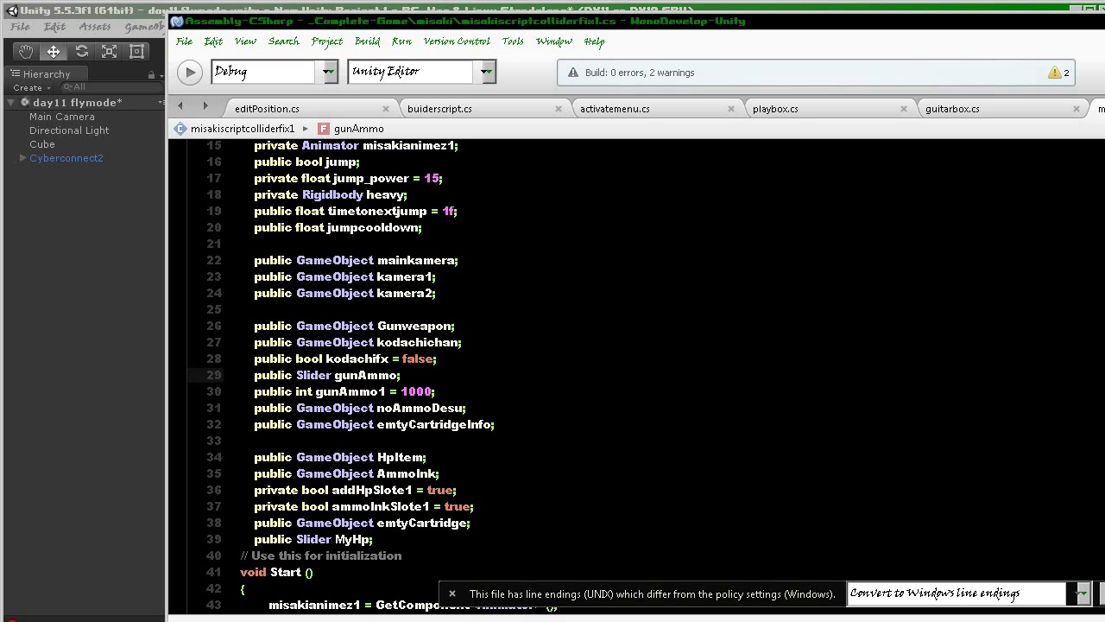
# - Scroll down the script to the line that switches between sword and gun mode
pyautogui.scroll(-2, 582, 326)
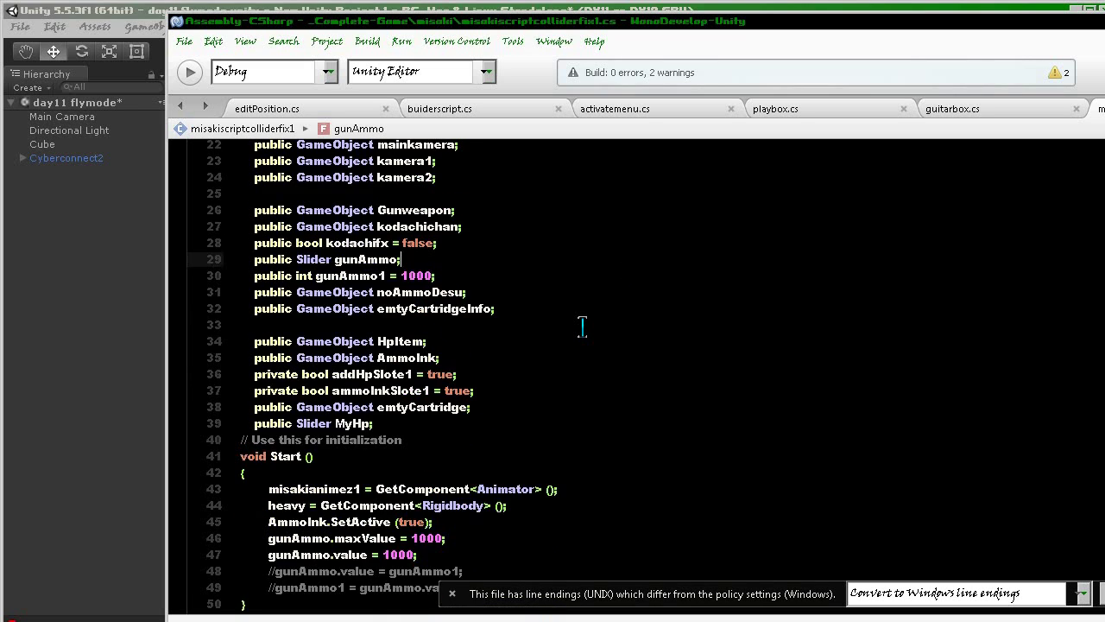
pyautogui.scroll(-4, 582, 326)
pyautogui.scroll(-2, 582, 327)
pyautogui.scroll(-2, 559, 348)
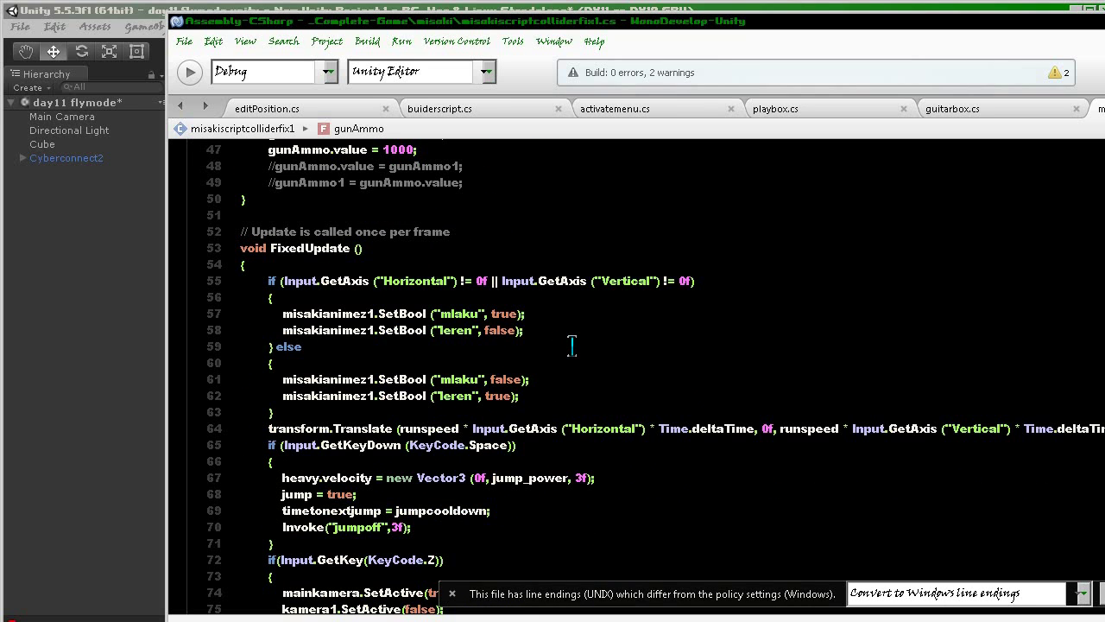
pyautogui.scroll(-2, 572, 345)
pyautogui.scroll(1, 571, 345)
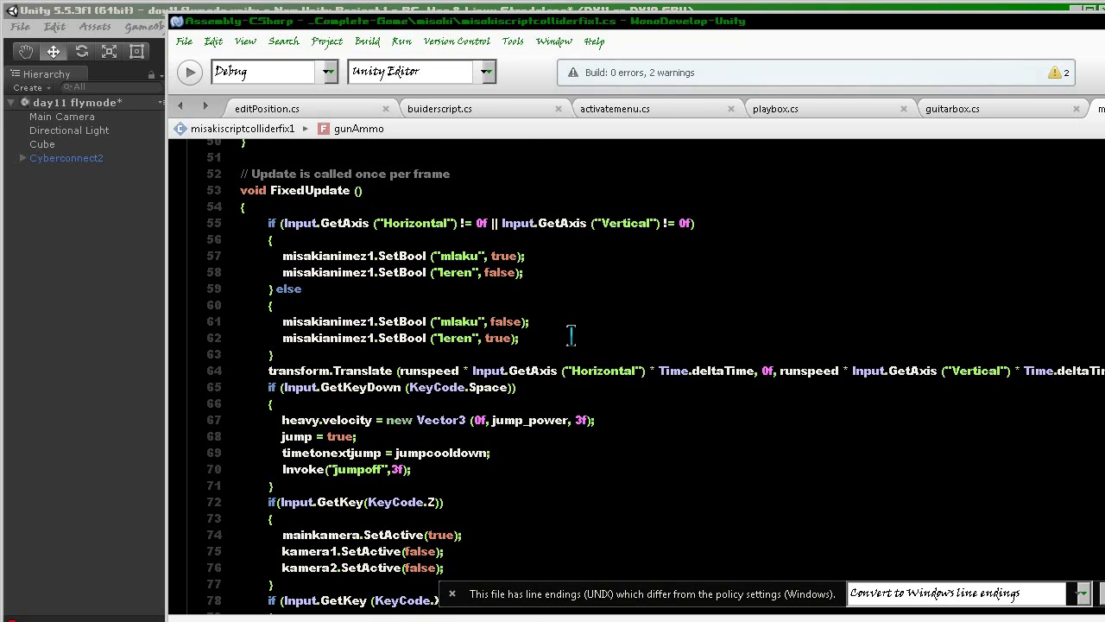
pyautogui.scroll(-1, 571, 335)
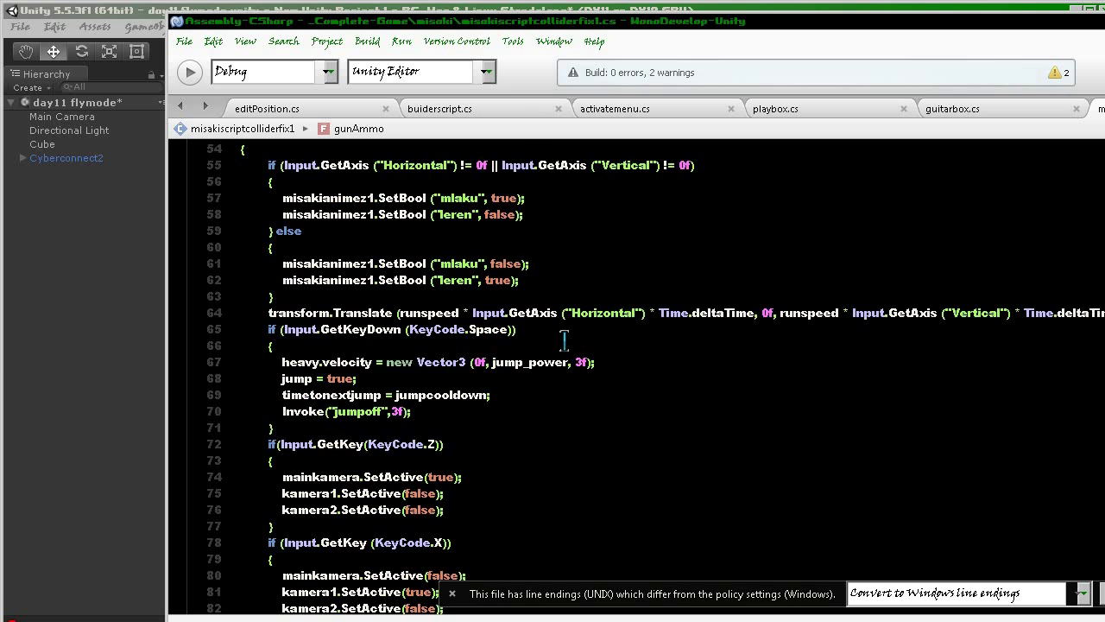
pyautogui.scroll(-2, 563, 339)
pyautogui.scroll(-2, 562, 337)
pyautogui.scroll(-1, 568, 324)
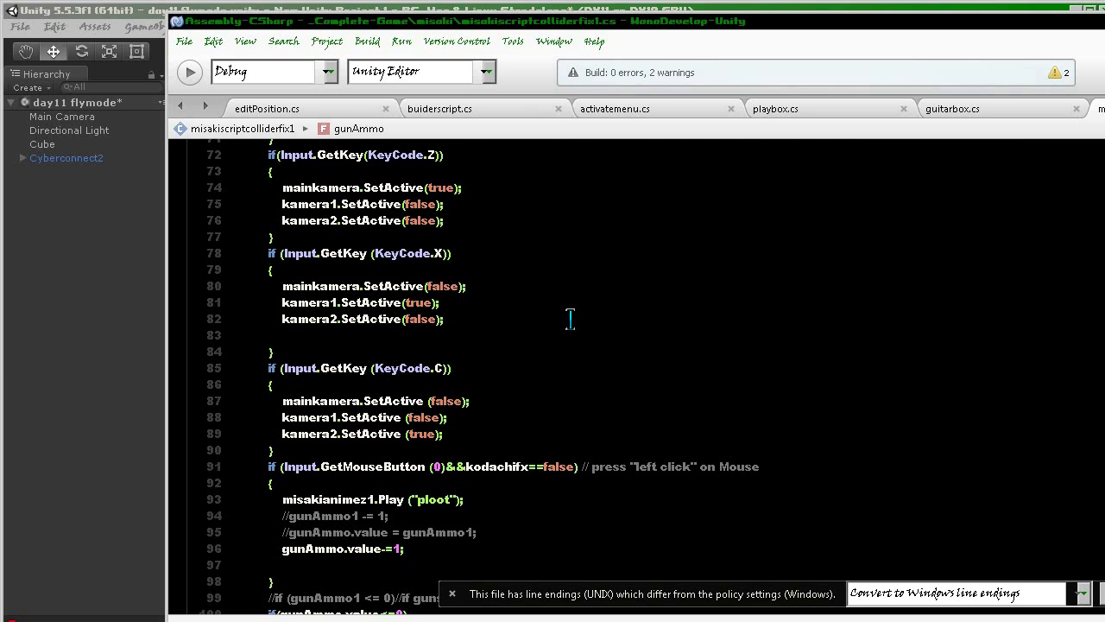
pyautogui.scroll(-1, 570, 319)
pyautogui.scroll(-1, 570, 319)
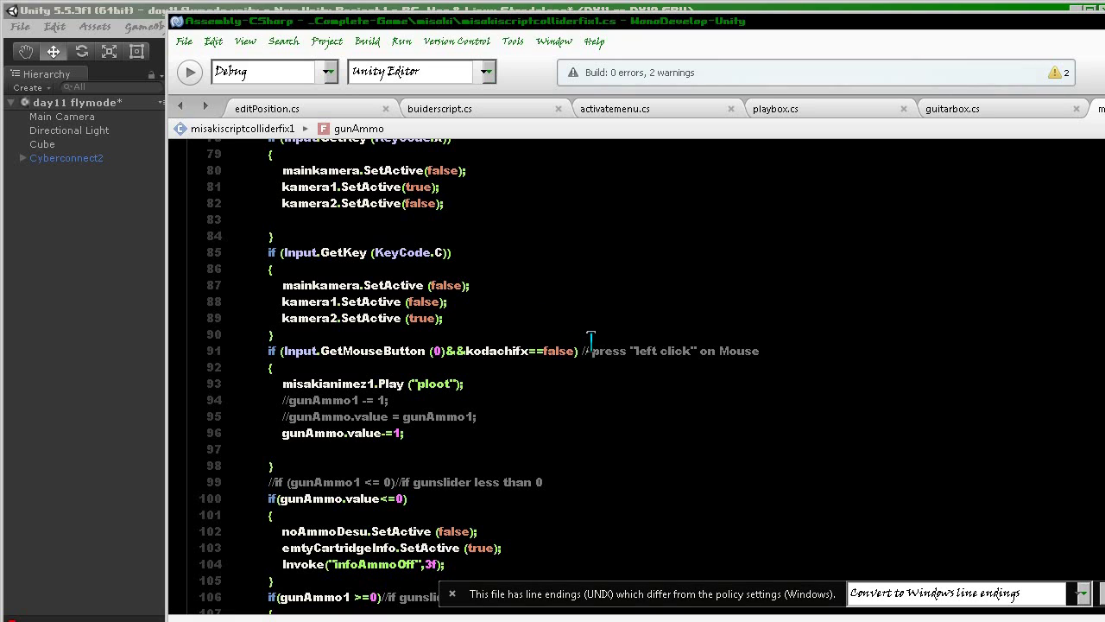
pyautogui.scroll(3, 569, 319)
pyautogui.scroll(12, 564, 316)
pyautogui.scroll(3, 562, 313)
pyautogui.scroll(3, 560, 311)
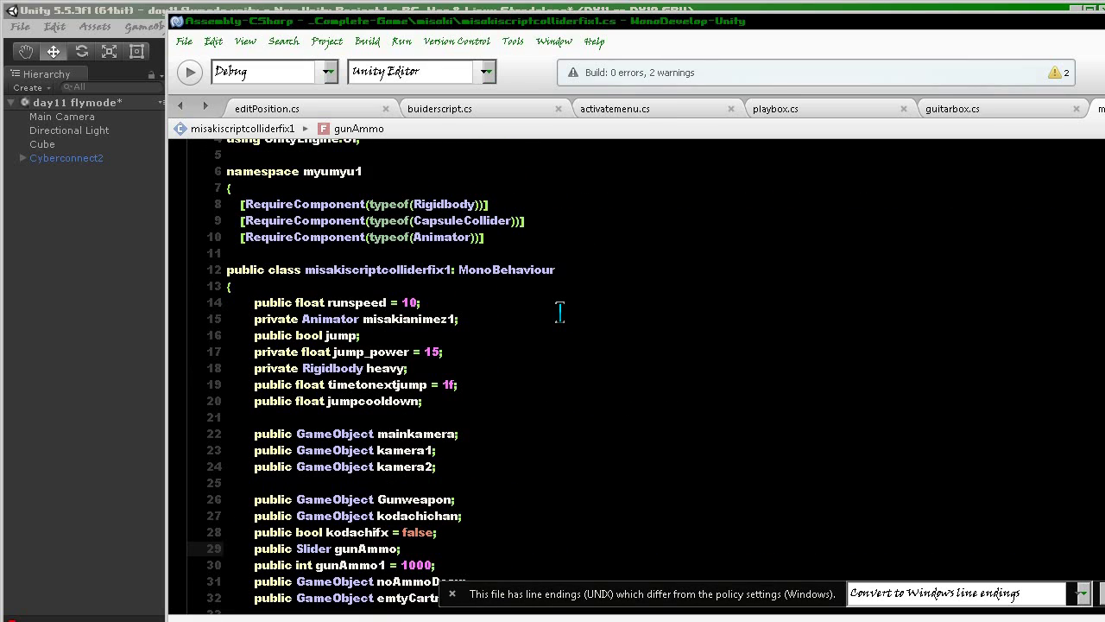
pyautogui.scroll(-1, 559, 311)
pyautogui.scroll(-6, 615, 320)
pyautogui.scroll(-1, 523, 371)
pyautogui.scroll(-1, 524, 371)
pyautogui.scroll(-1, 525, 372)
pyautogui.scroll(-1, 524, 372)
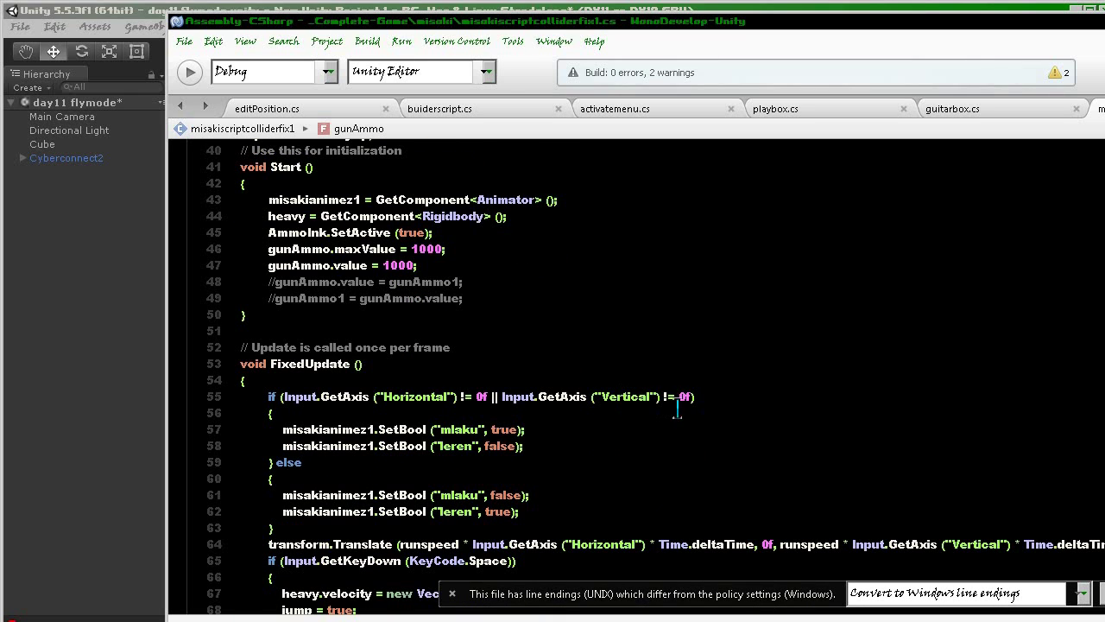
pyautogui.scroll(-1, 677, 409)
pyautogui.scroll(-1, 621, 423)
pyautogui.scroll(-4, 545, 437)
pyautogui.scroll(-2, 548, 437)
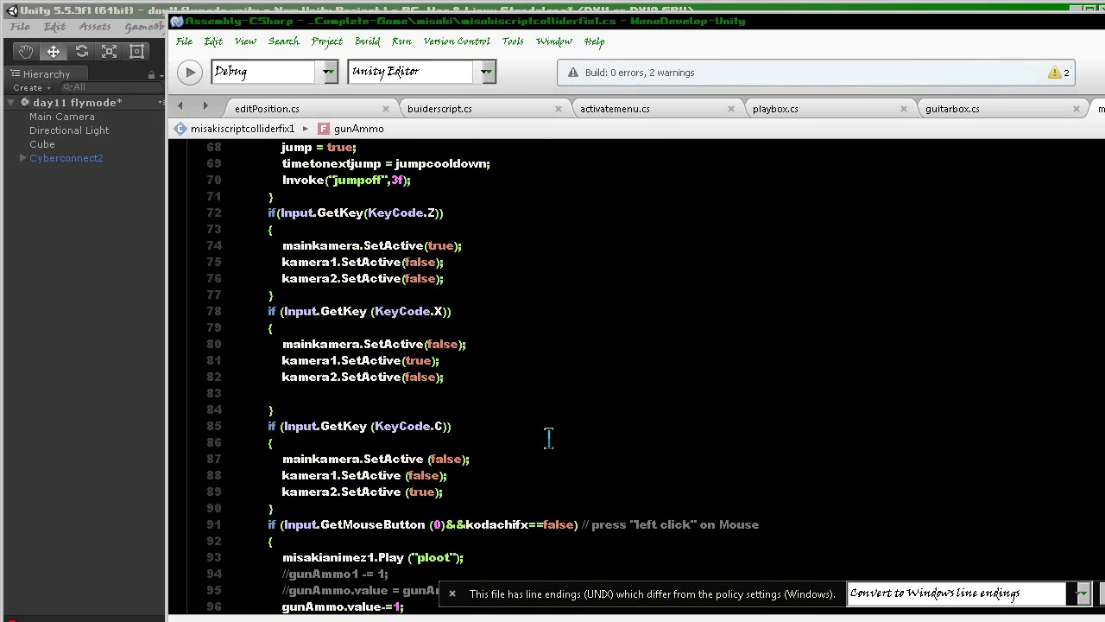
pyautogui.scroll(-2, 548, 438)
pyautogui.scroll(-2, 565, 418)
pyautogui.scroll(-1, 566, 415)
pyautogui.scroll(-1, 565, 415)
pyautogui.scroll(-1, 565, 415)
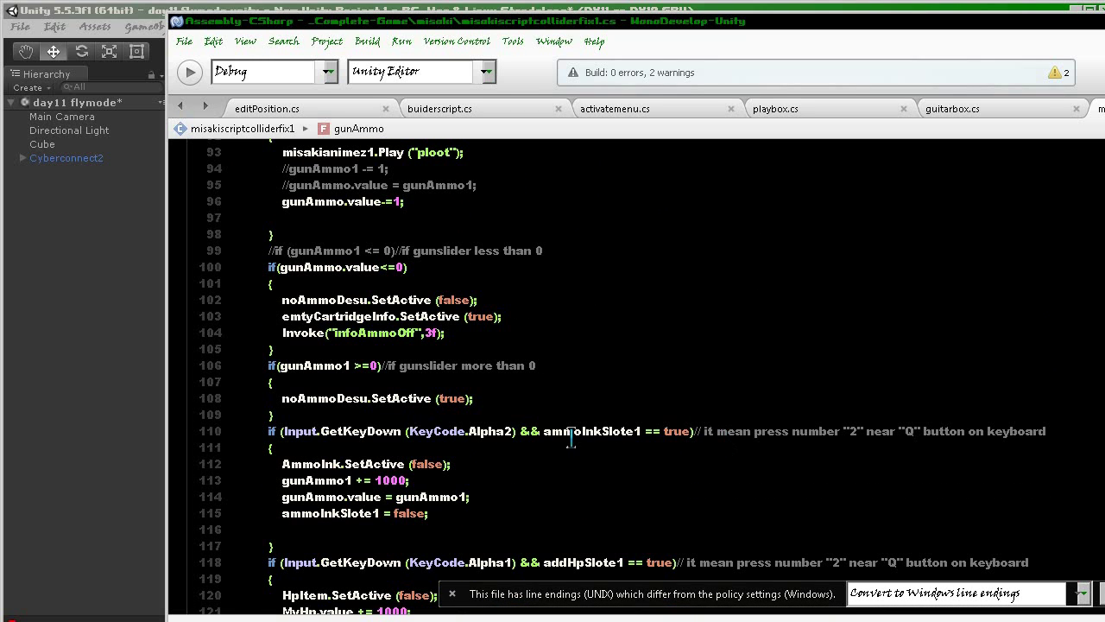
pyautogui.scroll(-1, 571, 439)
pyautogui.scroll(-1, 632, 436)
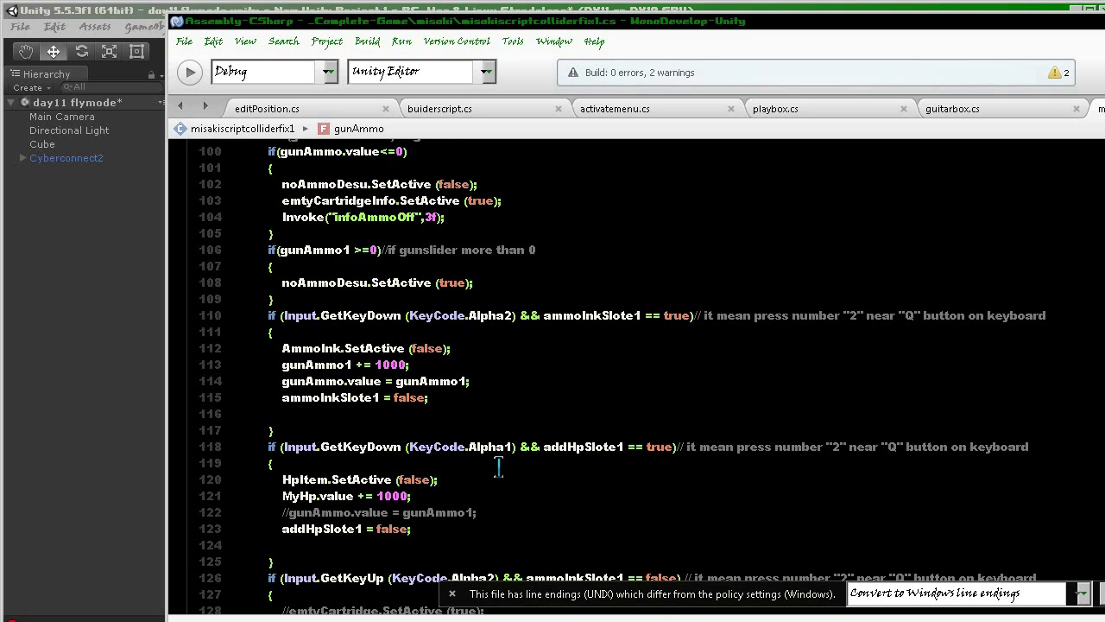
pyautogui.scroll(-2, 436, 455)
pyautogui.scroll(-1, 592, 456)
pyautogui.scroll(-1, 590, 458)
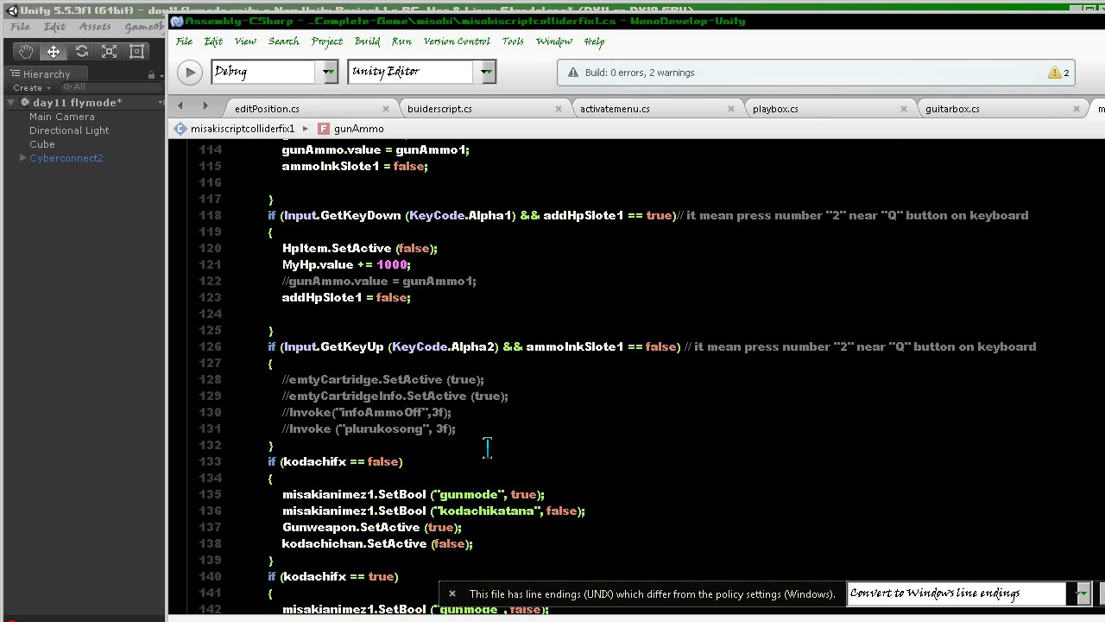
pyautogui.scroll(-1, 487, 447)
pyautogui.scroll(-3, 487, 447)
pyautogui.scroll(-1, 529, 451)
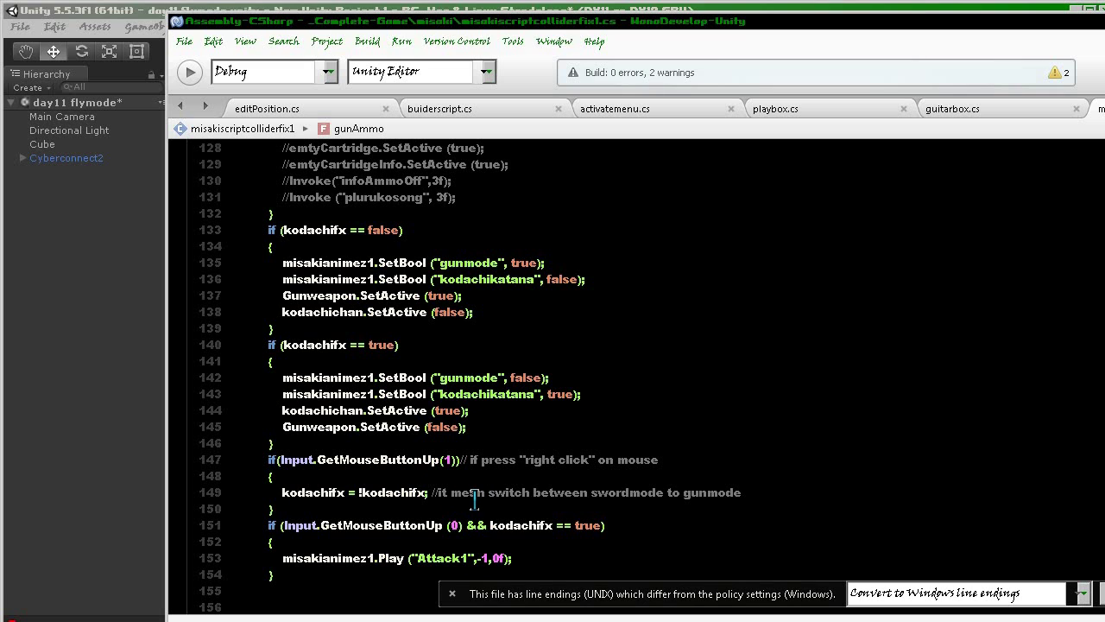
pyautogui.click(435, 495)
# - Start the game running in Unity's Play mode
pyautogui.scroll(-1, 485, 498)
pyautogui.scroll(-1, 485, 498)
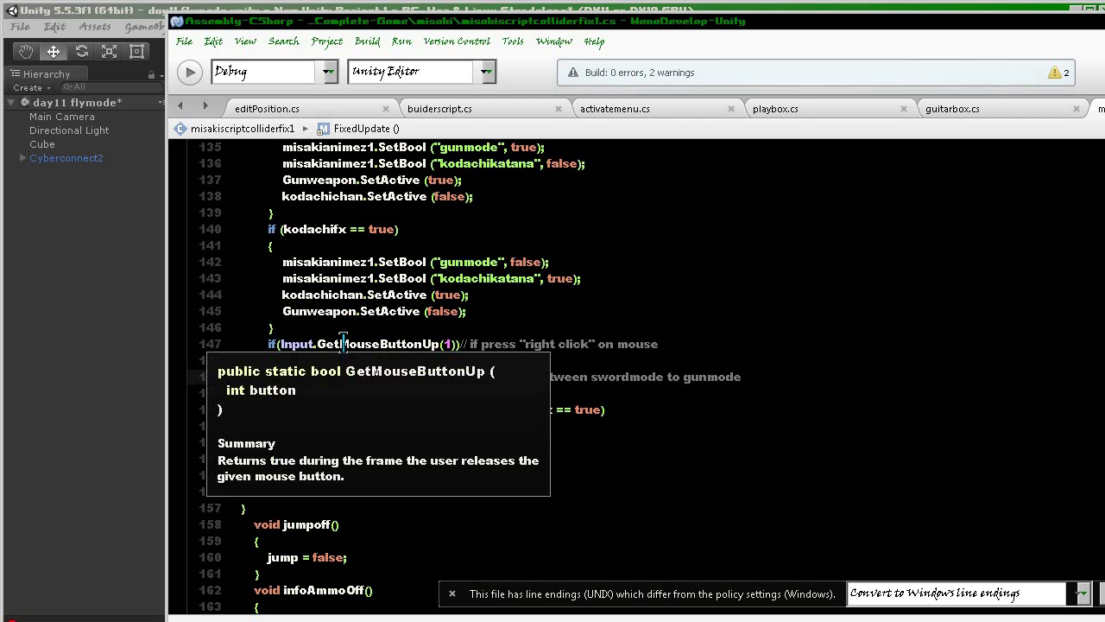
pyautogui.click(530, 51)
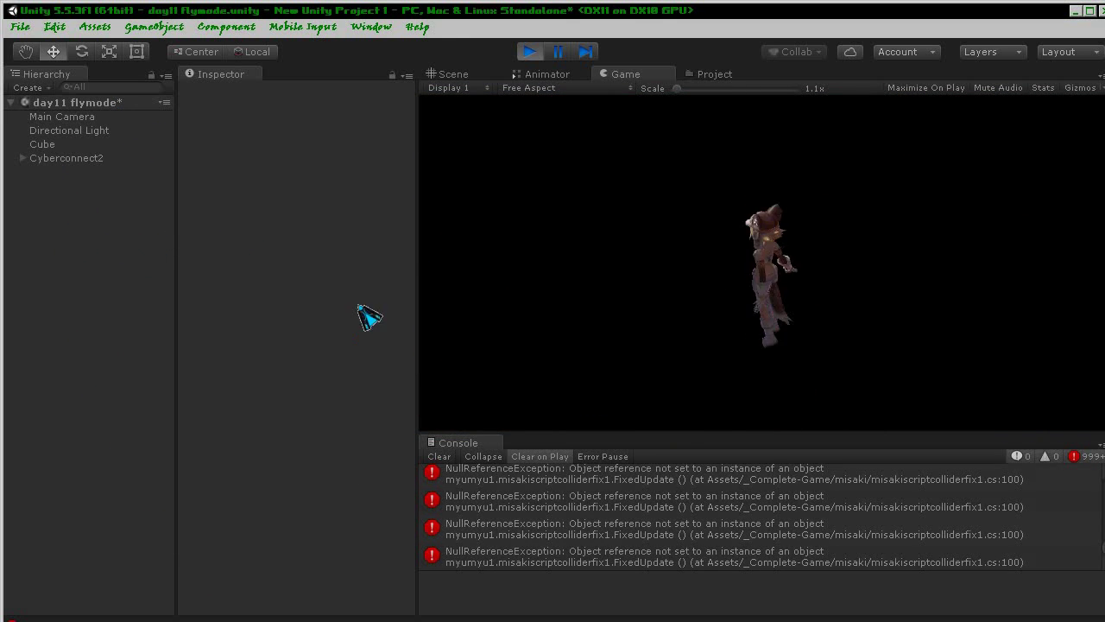
# - Exit Play mode so the Scene view shows the T-posed character again
pyautogui.click(530, 52)
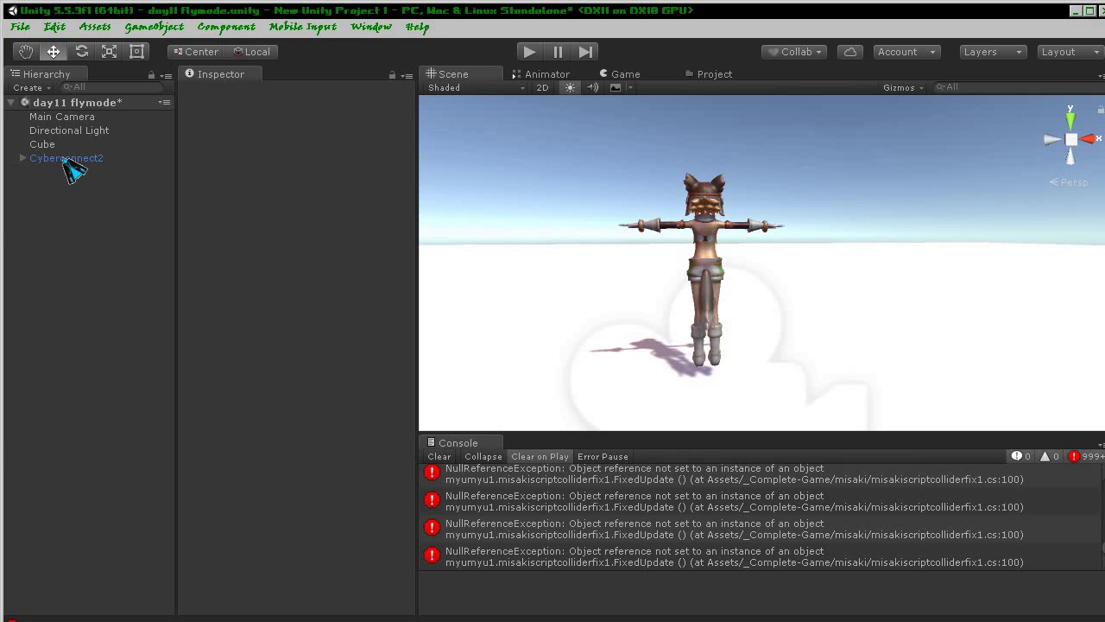
# - Select Cyberconnect2, review its Inspector components, and start Play mode
pyautogui.click(66, 159)
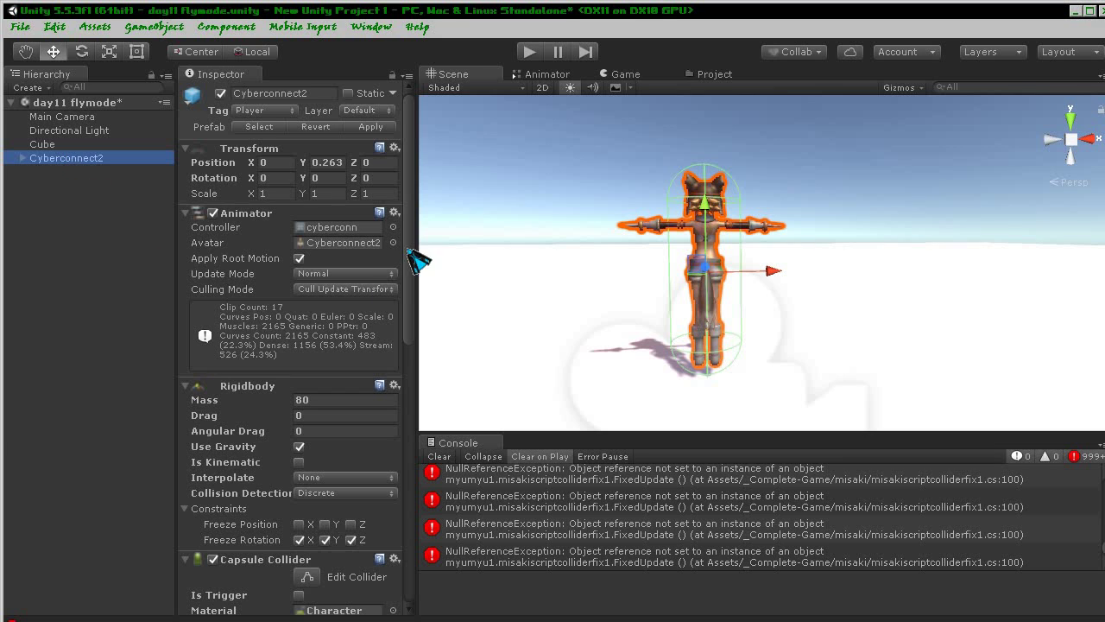
pyautogui.scroll(-5, 406, 438)
pyautogui.scroll(-10, 395, 488)
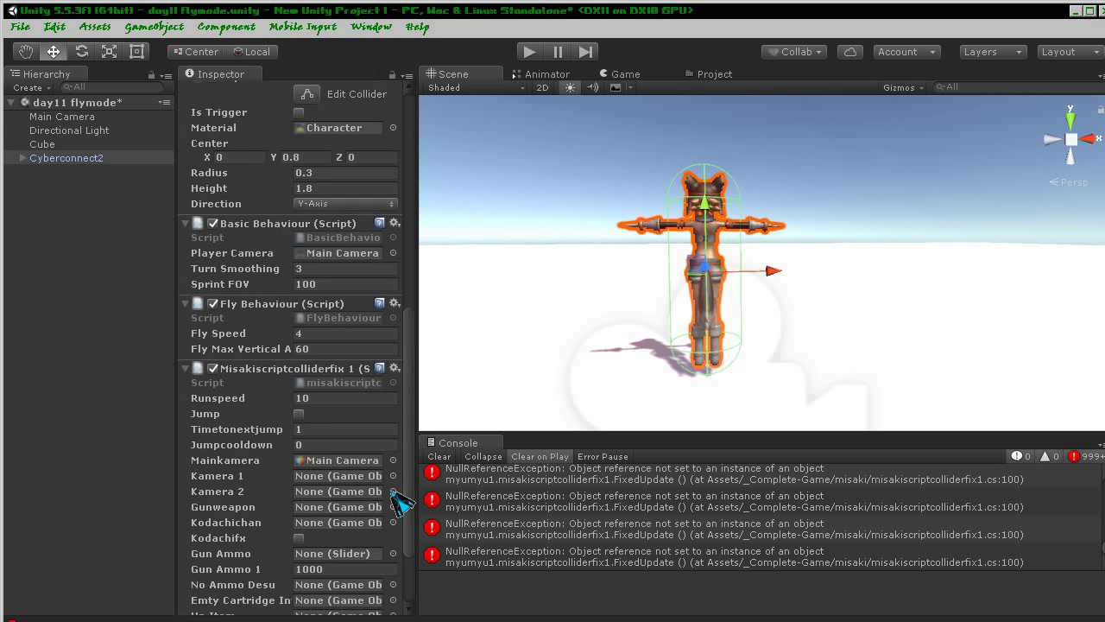
pyautogui.scroll(-2, 385, 530)
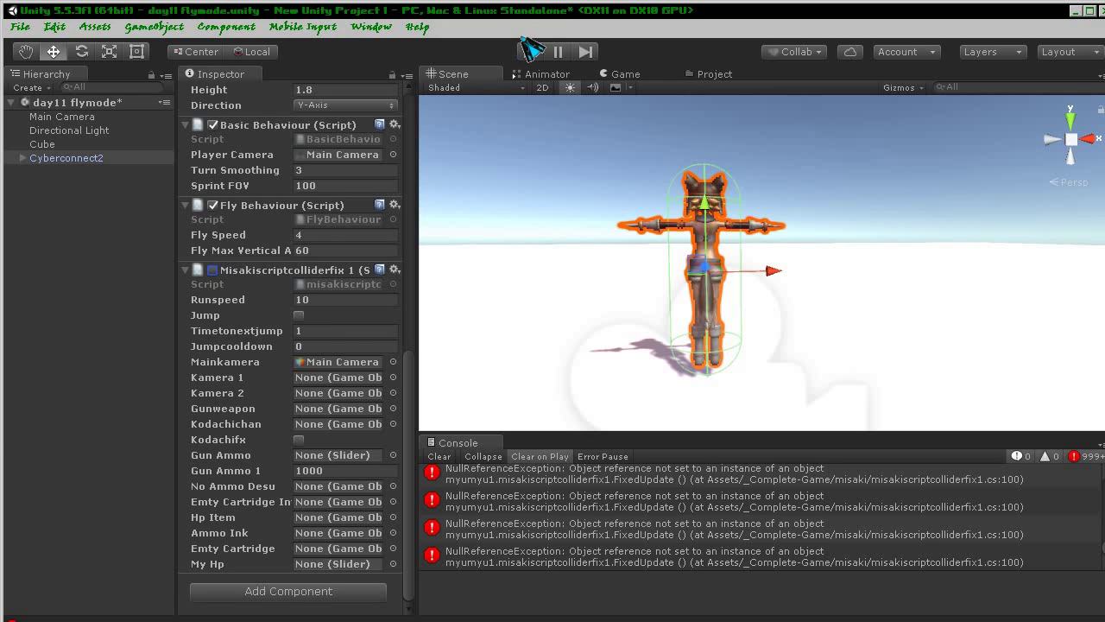
pyautogui.click(530, 51)
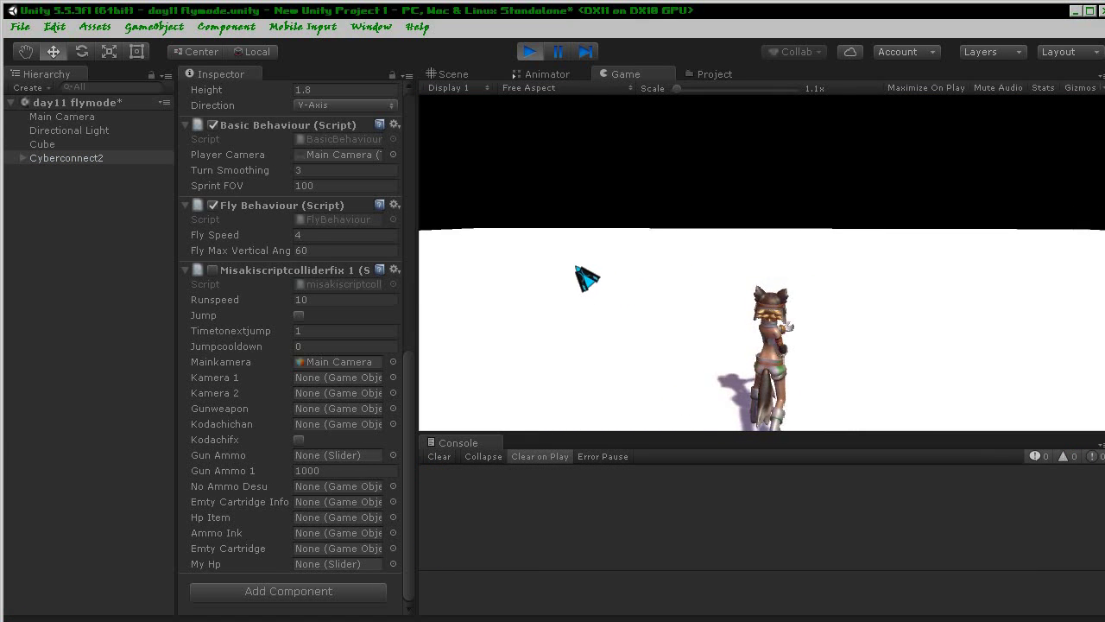
# - Fly the character with F, land it with S, re-enable the collider-fix script, and fly again
pyautogui.press('f')
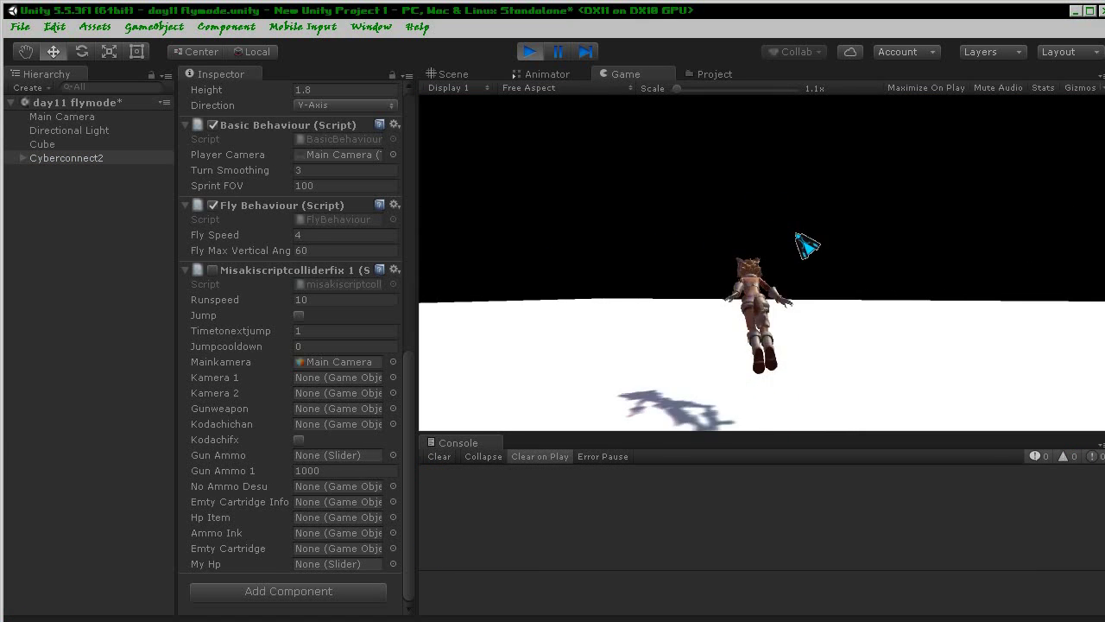
pyautogui.press('s')
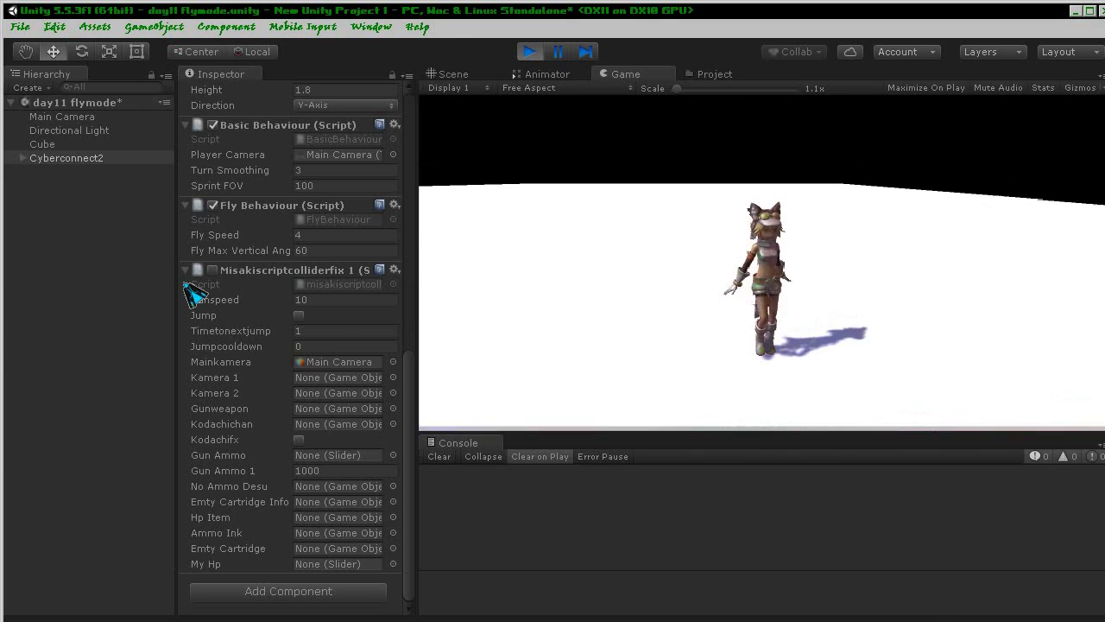
pyautogui.click(213, 270)
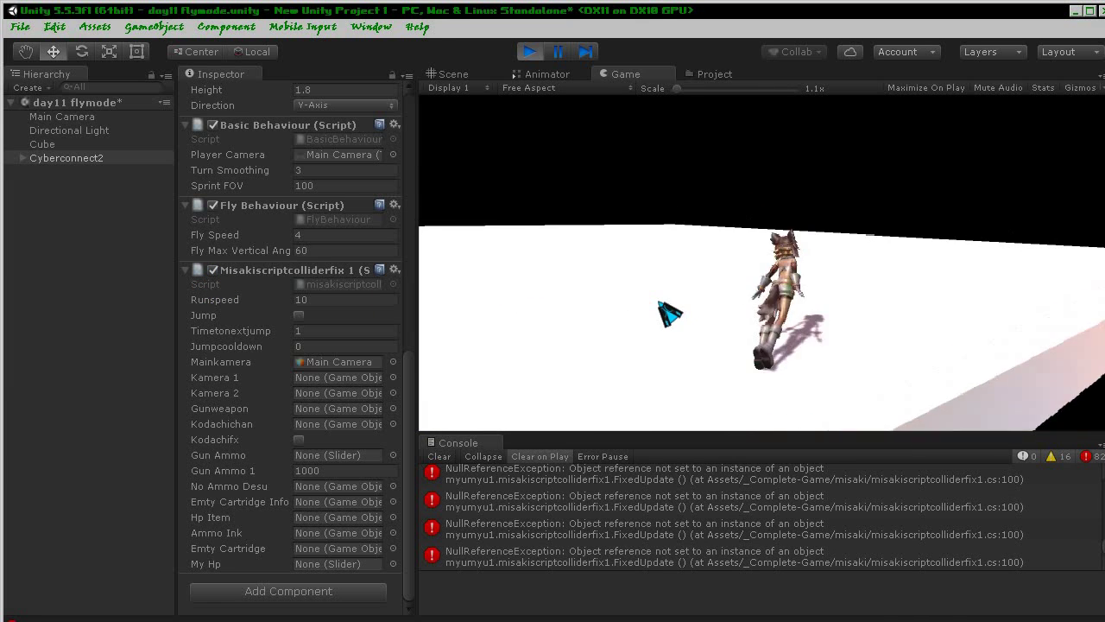
pyautogui.press('f')
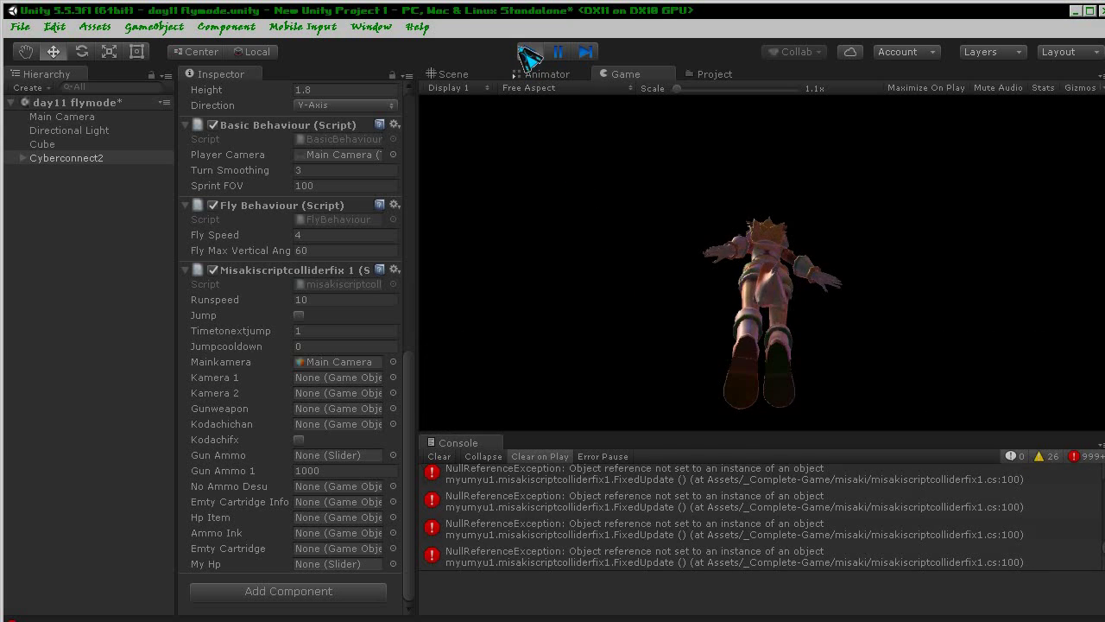
# - Stop the game and expand Cyberconnect2's root and spine bones down to spine_02
pyautogui.click(529, 52)
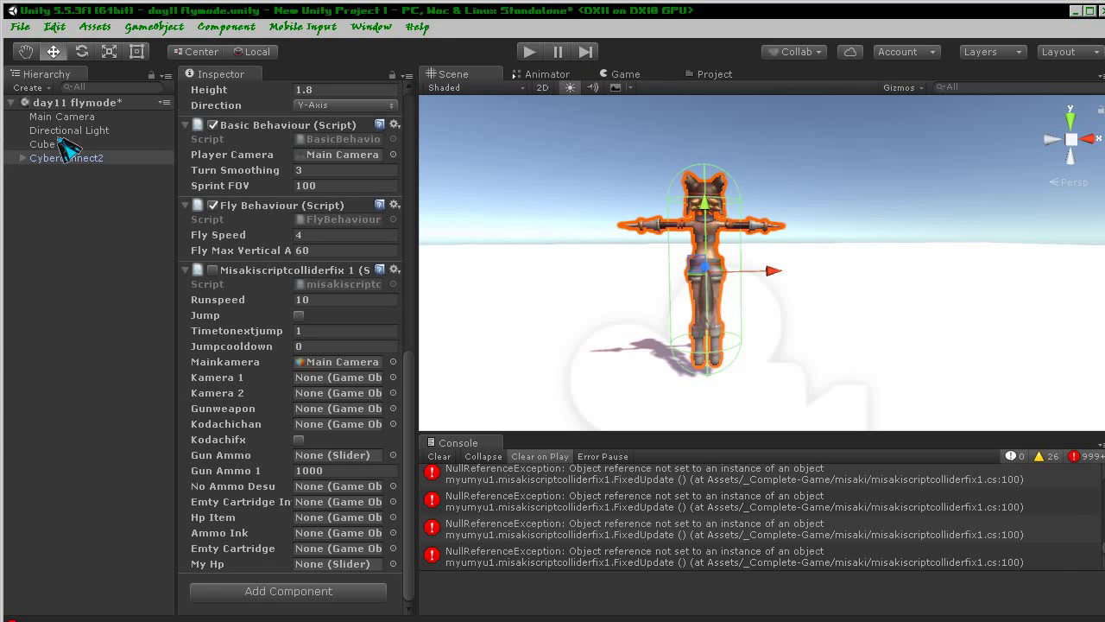
pyautogui.click(22, 159)
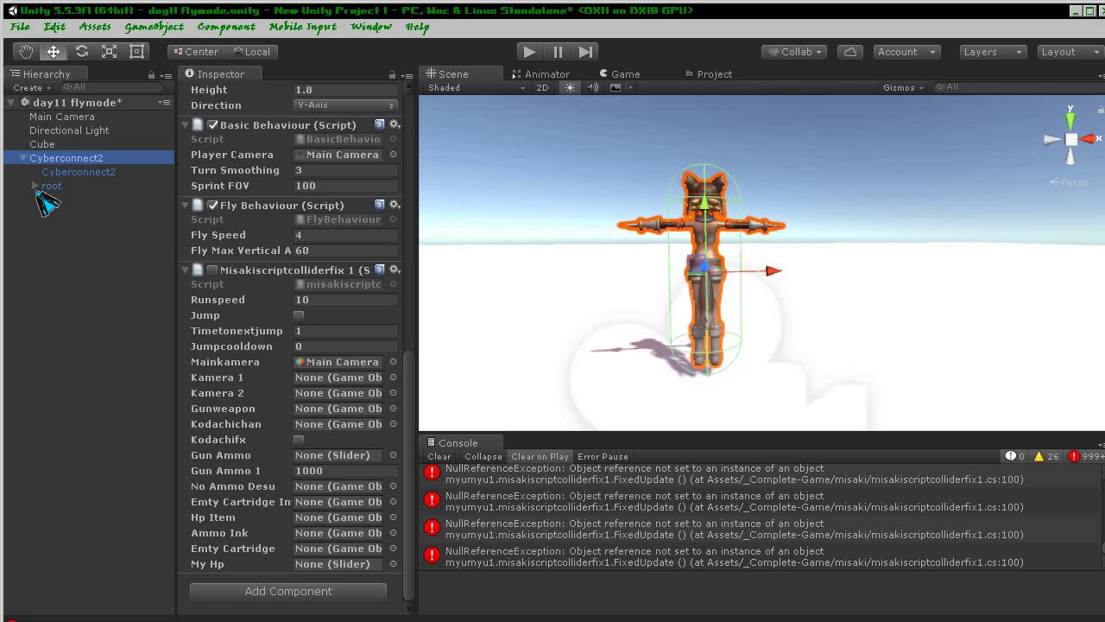
pyautogui.click(35, 186)
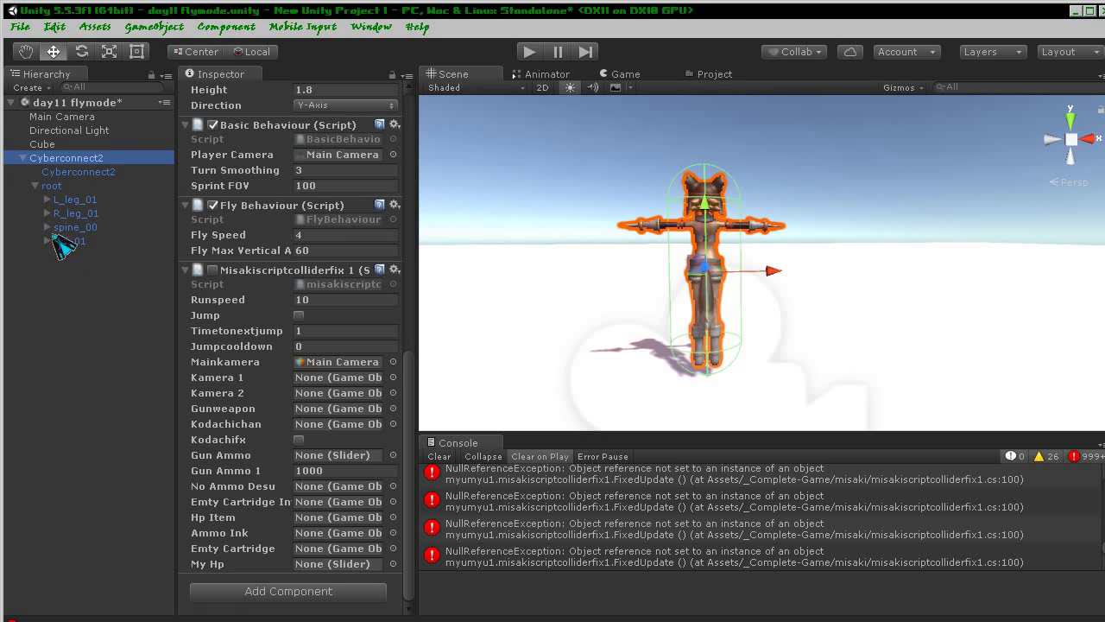
pyautogui.click(46, 227)
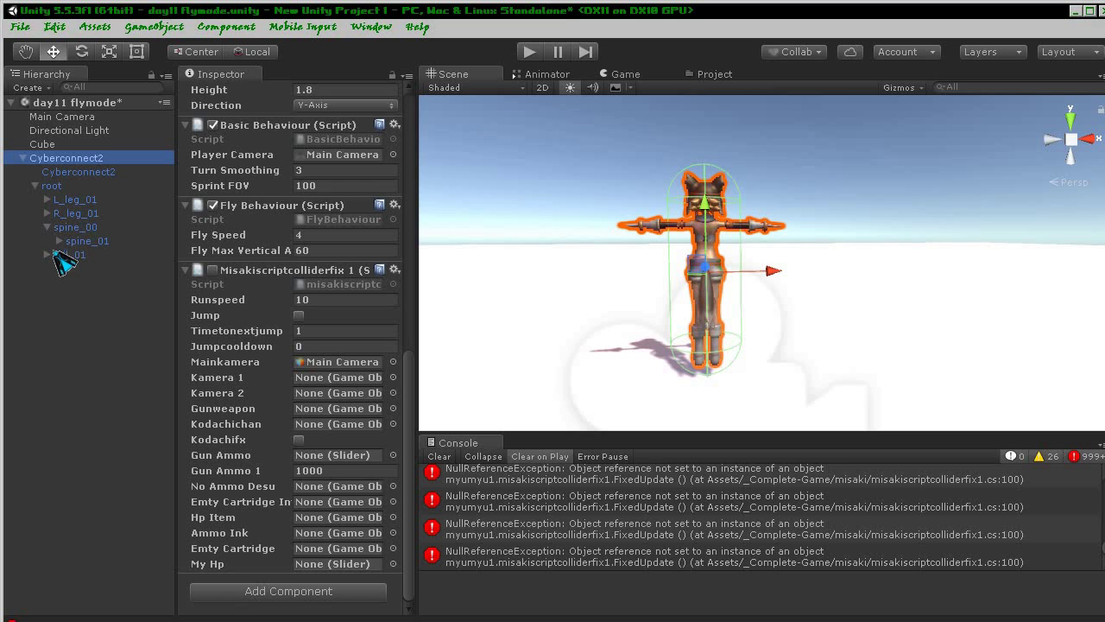
pyautogui.click(57, 242)
pyautogui.click(84, 256)
pyautogui.click(72, 255)
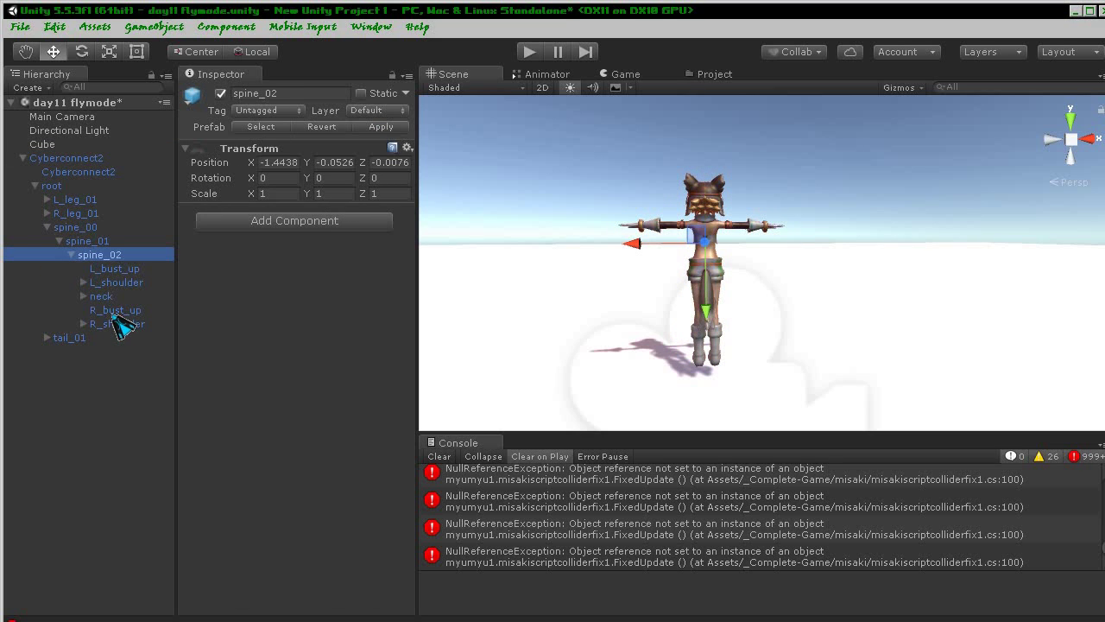
# - Inspect the bust, shoulder and neck bones, expand L_shoulder and L_arm, and frame L_arm
pyautogui.click(114, 310)
pyautogui.click(117, 323)
pyautogui.click(113, 310)
pyautogui.click(103, 297)
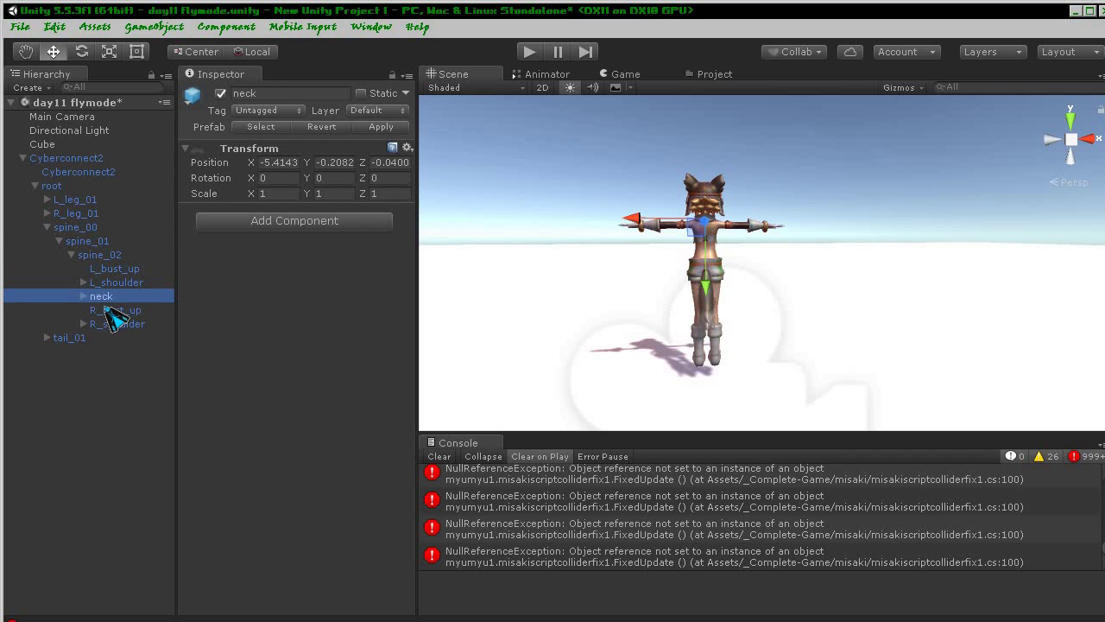
pyautogui.click(83, 296)
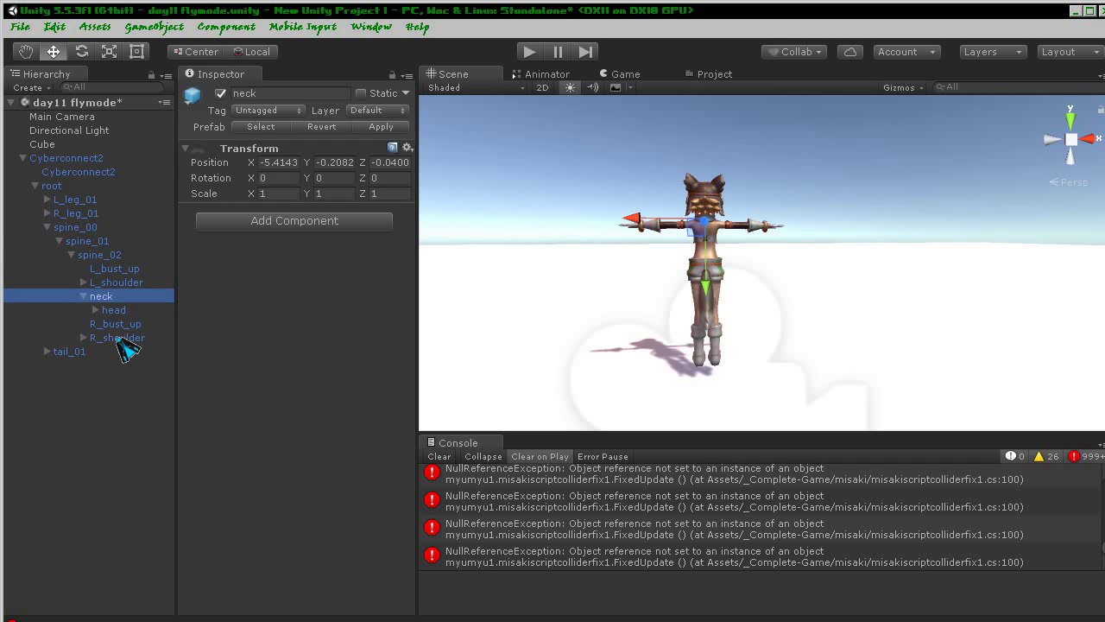
pyautogui.click(91, 337)
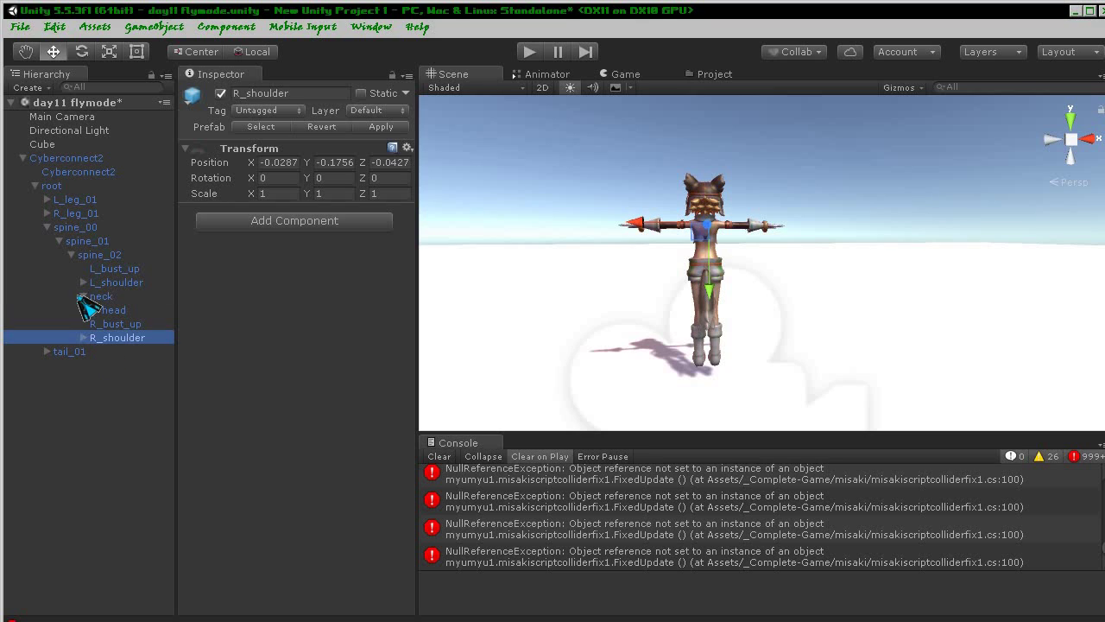
pyautogui.click(84, 282)
pyautogui.click(96, 296)
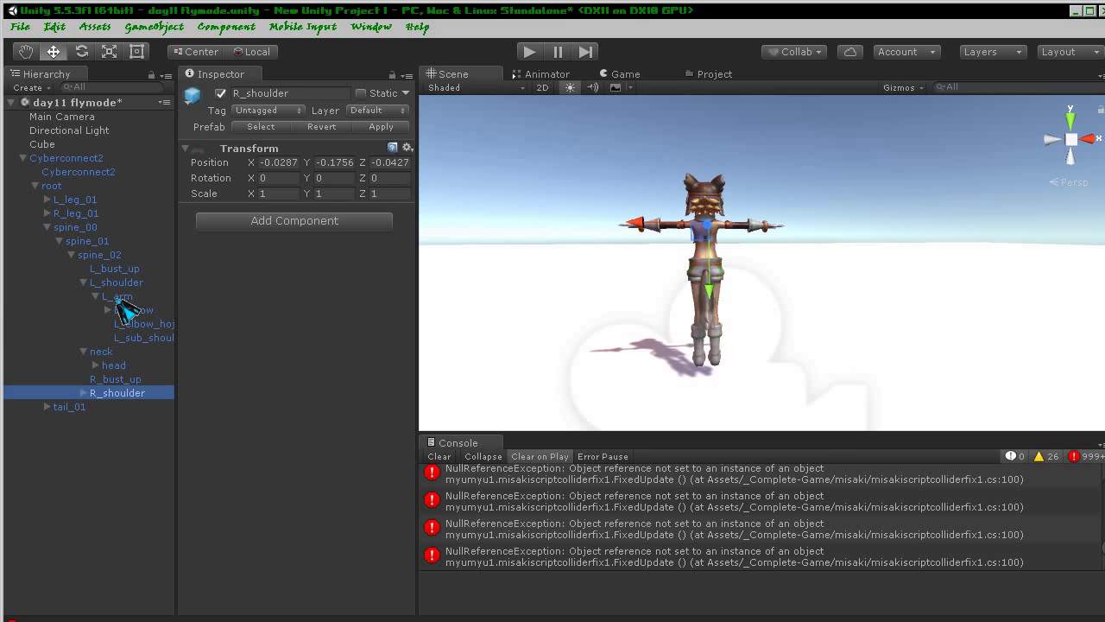
pyautogui.click(118, 298)
pyautogui.doubleClick(119, 300)
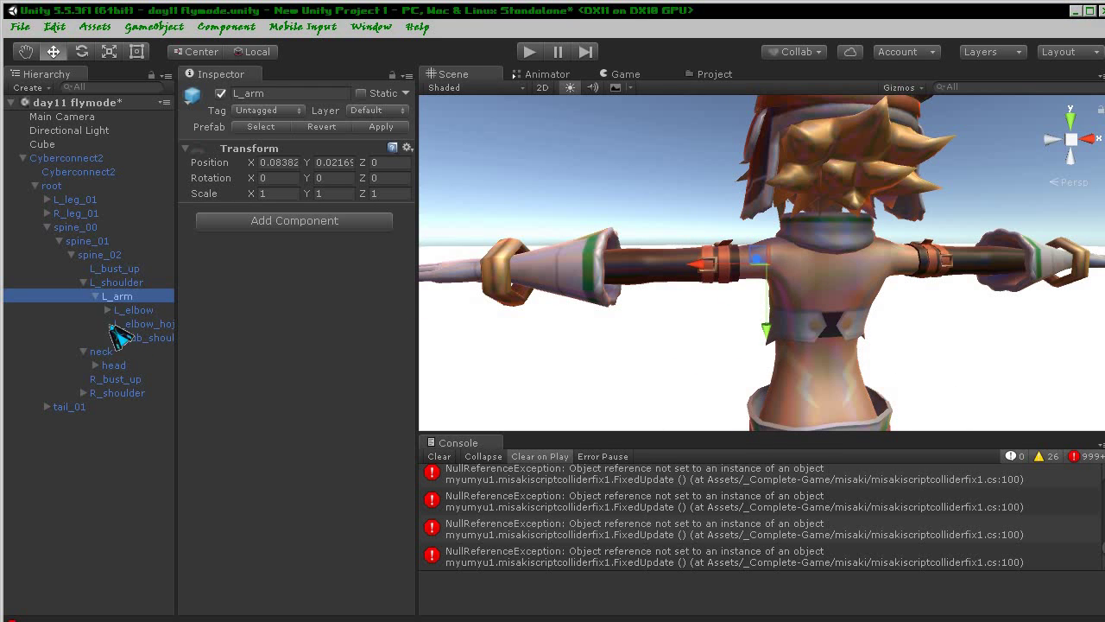
# - Widen the Hierarchy, expand L_elbow, and select the L_thumb_01 bone
pyautogui.moveTo(175, 363); pyautogui.dragTo(234, 364)
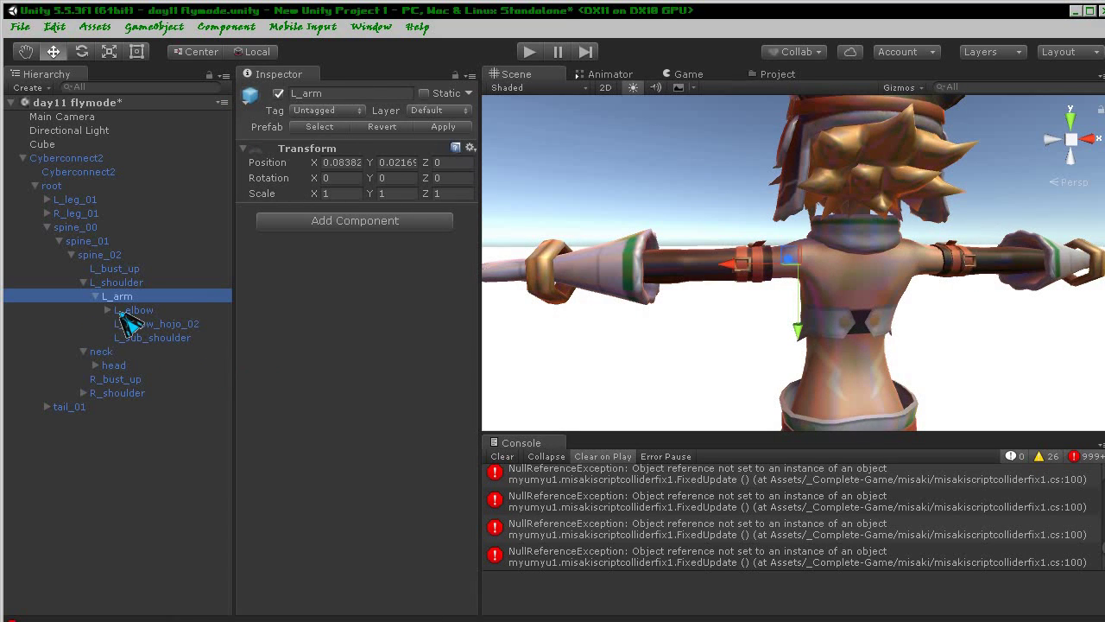
pyautogui.click(107, 310)
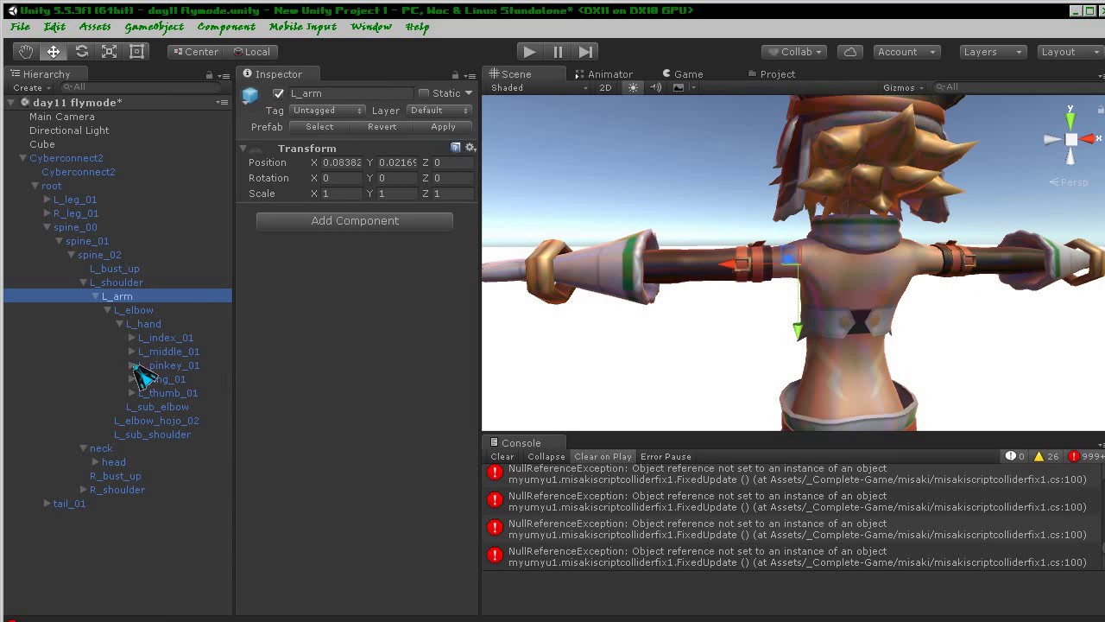
pyautogui.click(181, 395)
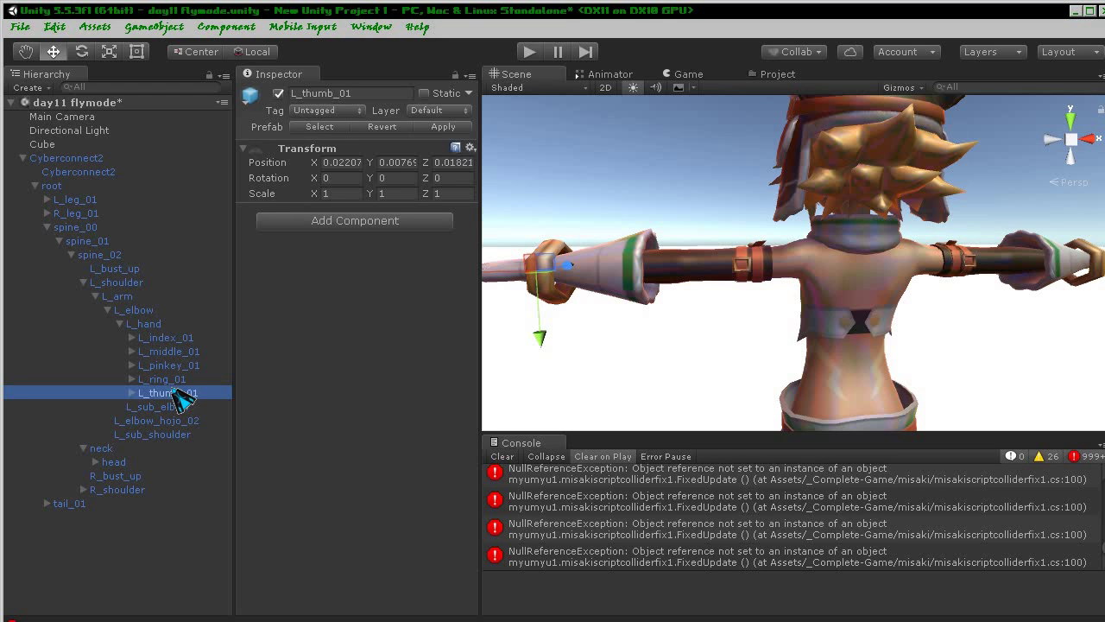
# - In the Project panel, go up to the Assets root and open the Models folder
pyautogui.click(778, 76)
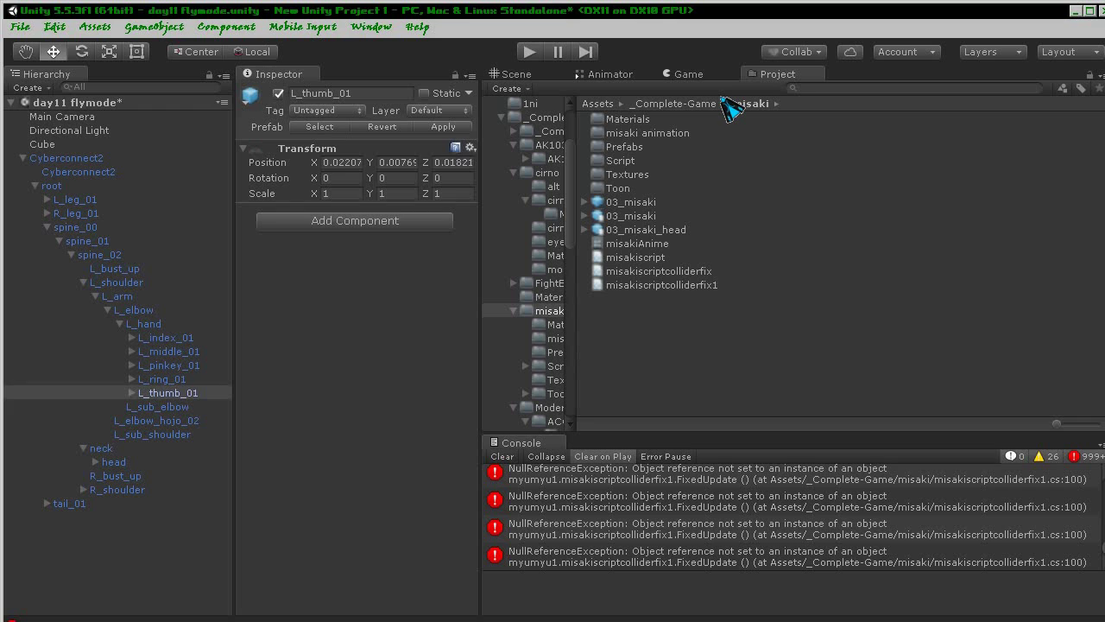
pyautogui.click(682, 106)
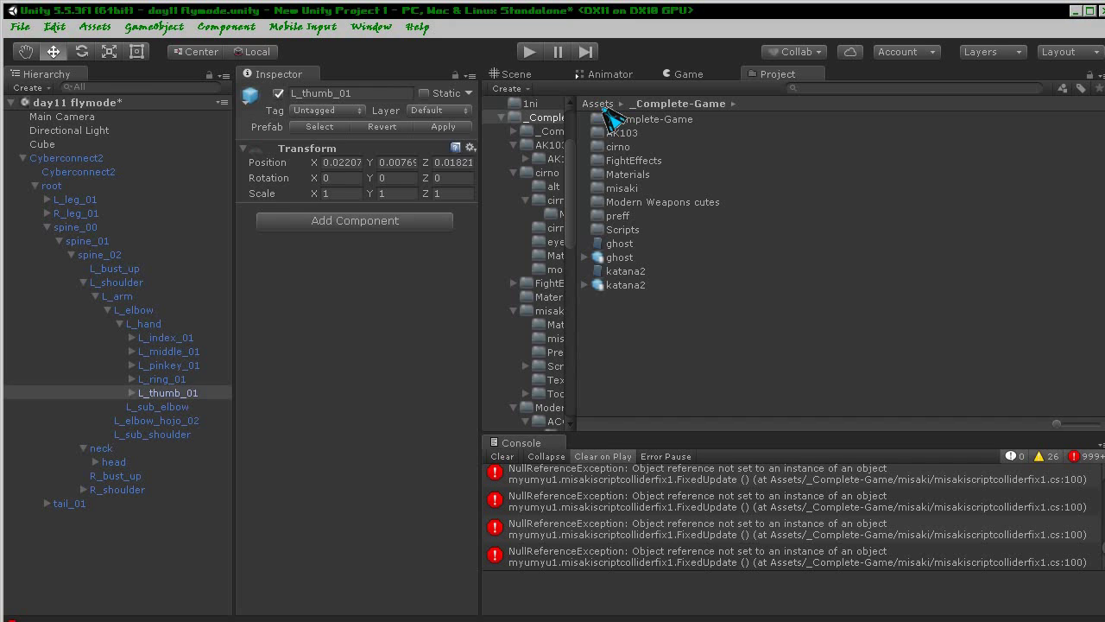
pyautogui.click(605, 107)
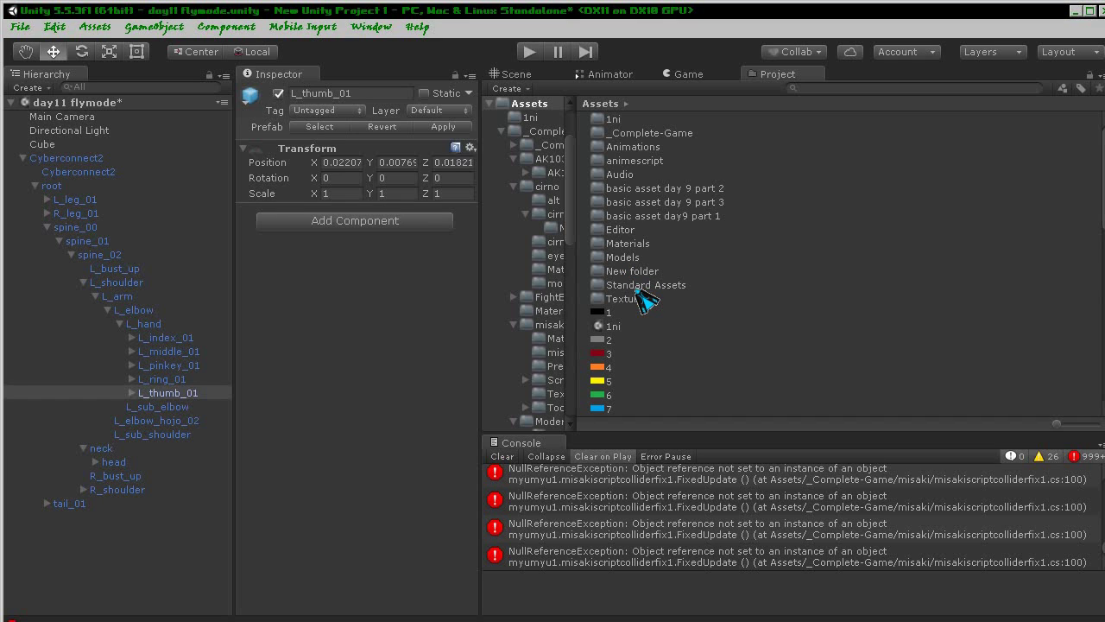
pyautogui.click(638, 287)
pyautogui.scroll(-5, 643, 298)
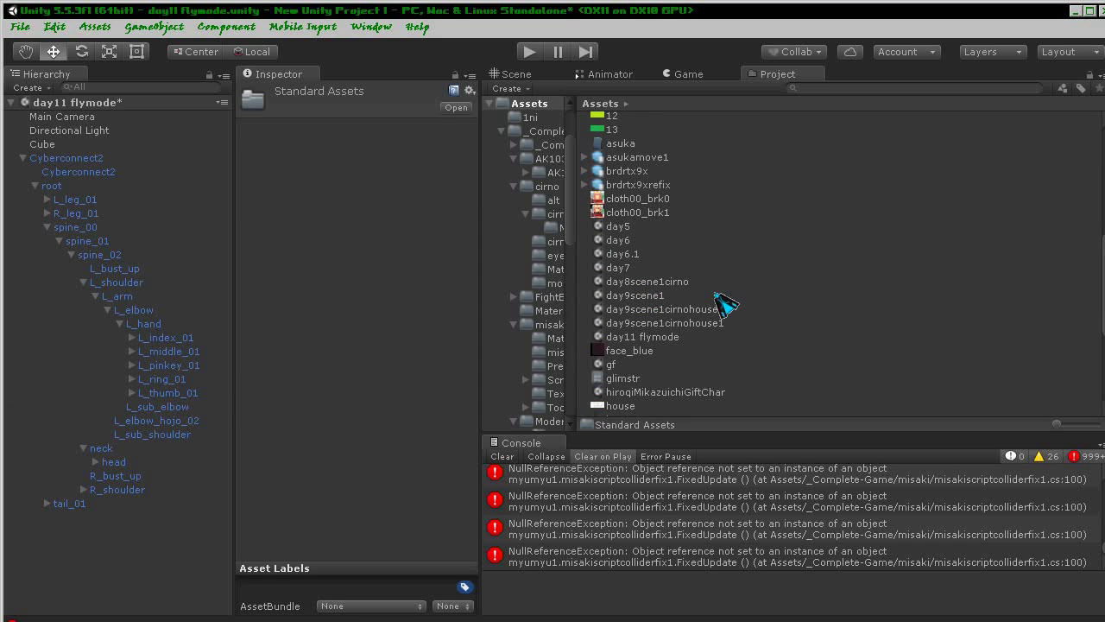
pyautogui.scroll(-1, 665, 343)
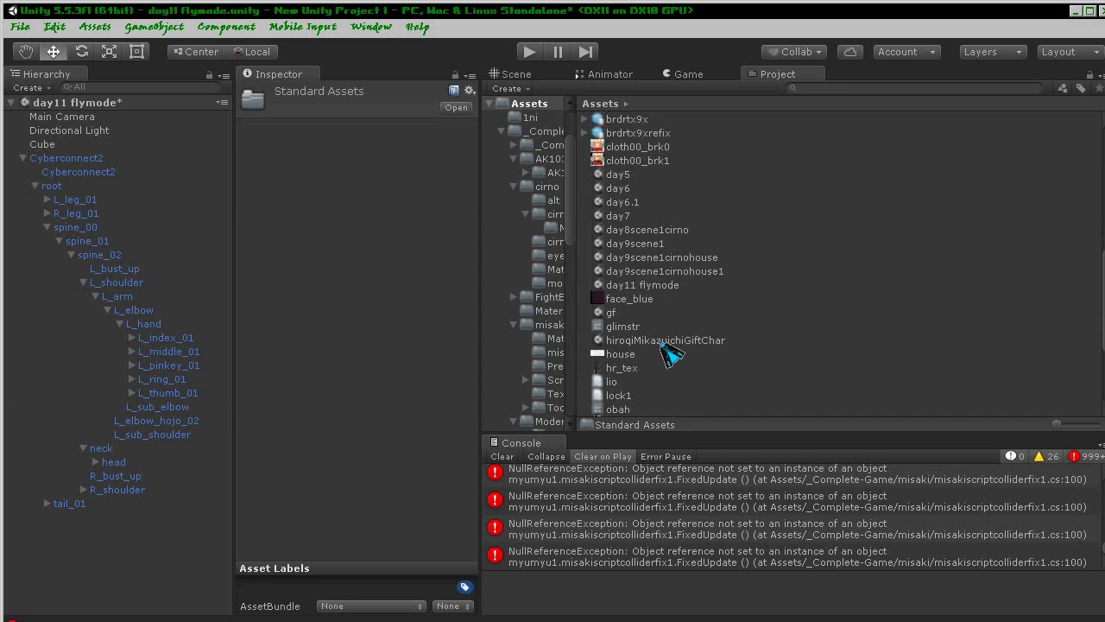
pyautogui.scroll(-1, 700, 367)
pyautogui.scroll(2, 699, 366)
pyautogui.scroll(2, 630, 293)
pyautogui.scroll(3, 632, 297)
pyautogui.scroll(2, 632, 296)
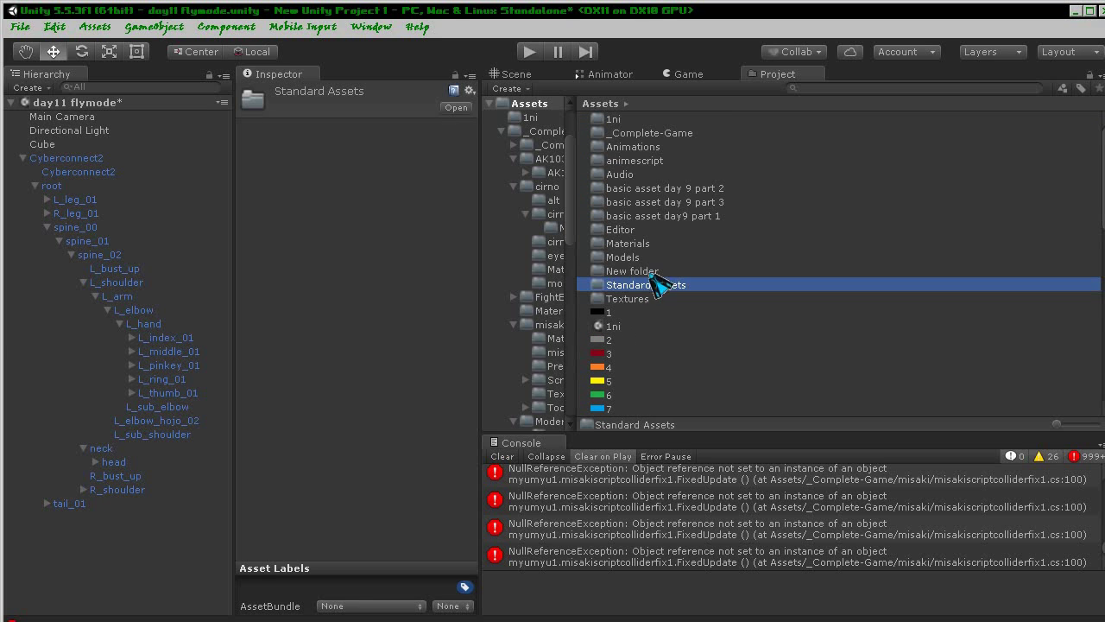
pyautogui.click(634, 259)
pyautogui.doubleClick(635, 261)
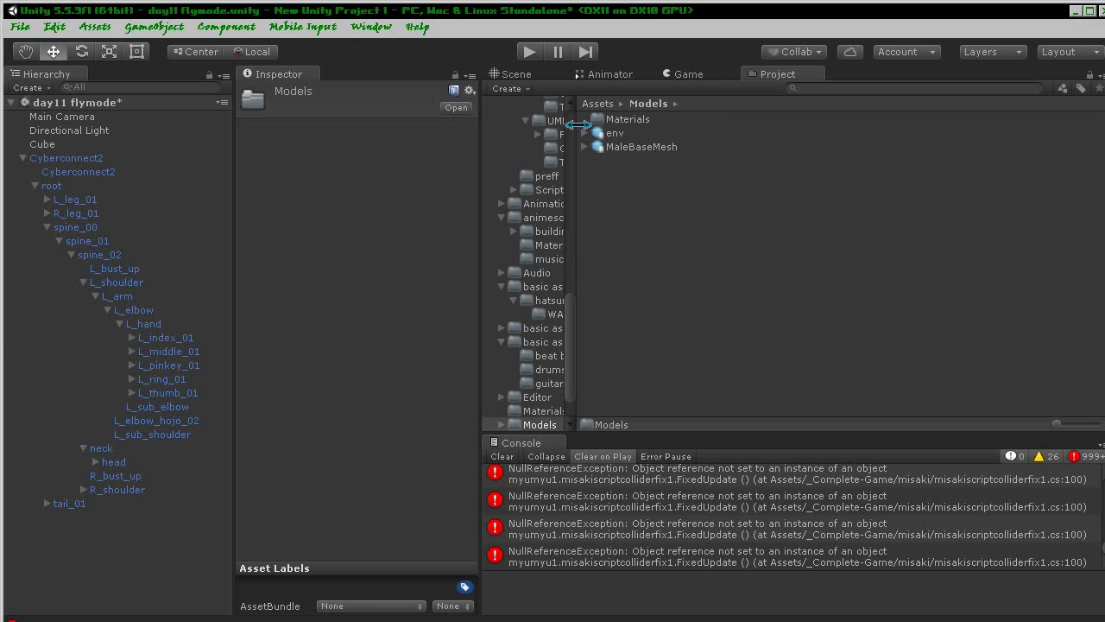
# - Return to the Assets root and look through its folders, ending on animescript
pyautogui.click(615, 104)
pyautogui.click(623, 230)
pyautogui.click(623, 202)
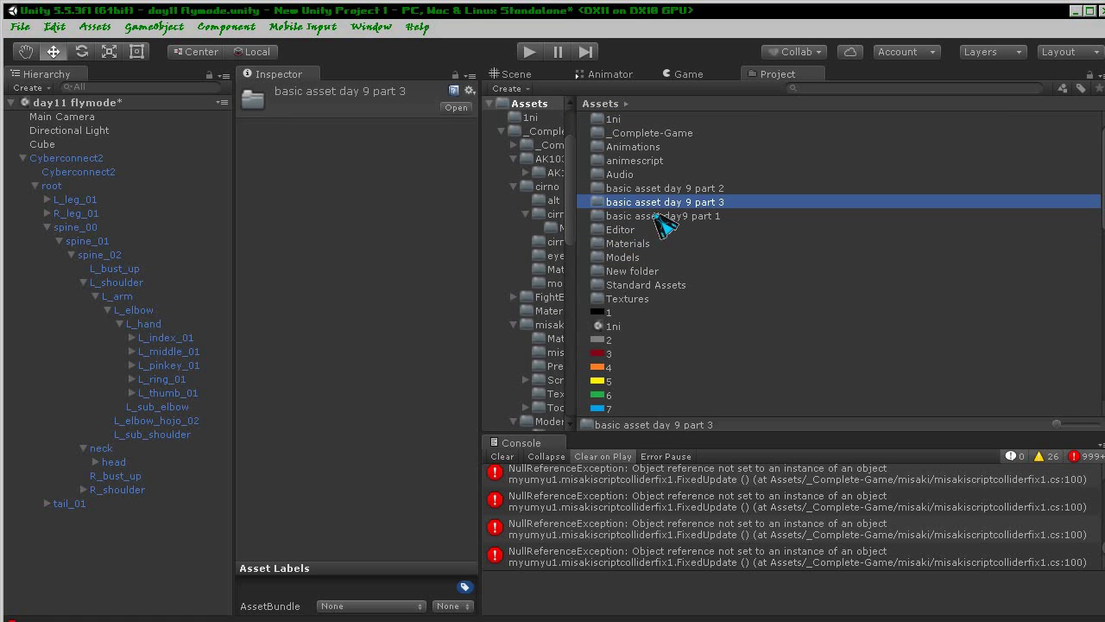
pyautogui.click(657, 216)
pyautogui.click(646, 258)
pyautogui.click(635, 285)
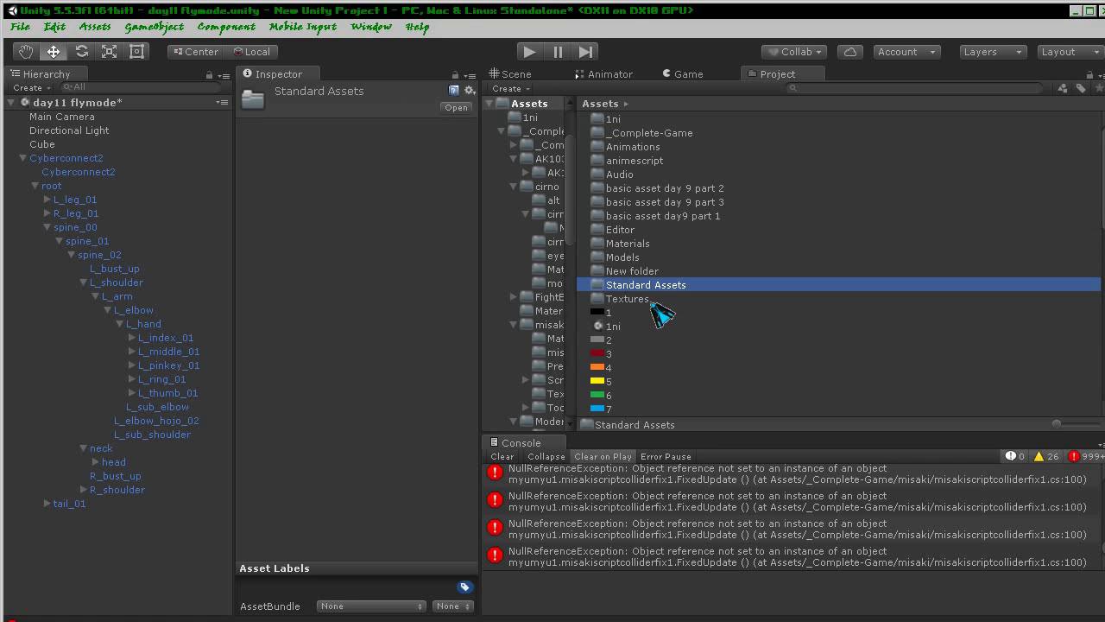
pyautogui.click(634, 229)
pyautogui.click(631, 188)
pyautogui.click(629, 164)
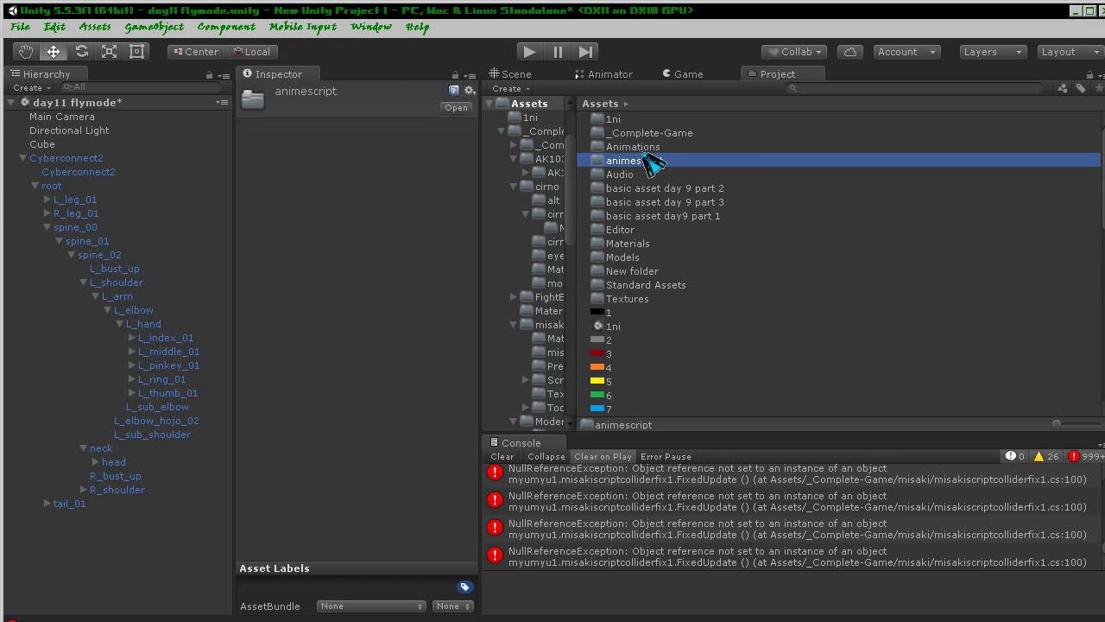
# - Select the sword model asset and view its Model import settings (Scale Factor 0.01)
pyautogui.scroll(-8, 661, 275)
pyautogui.scroll(-4, 678, 339)
pyautogui.scroll(-1, 682, 345)
pyautogui.click(619, 399)
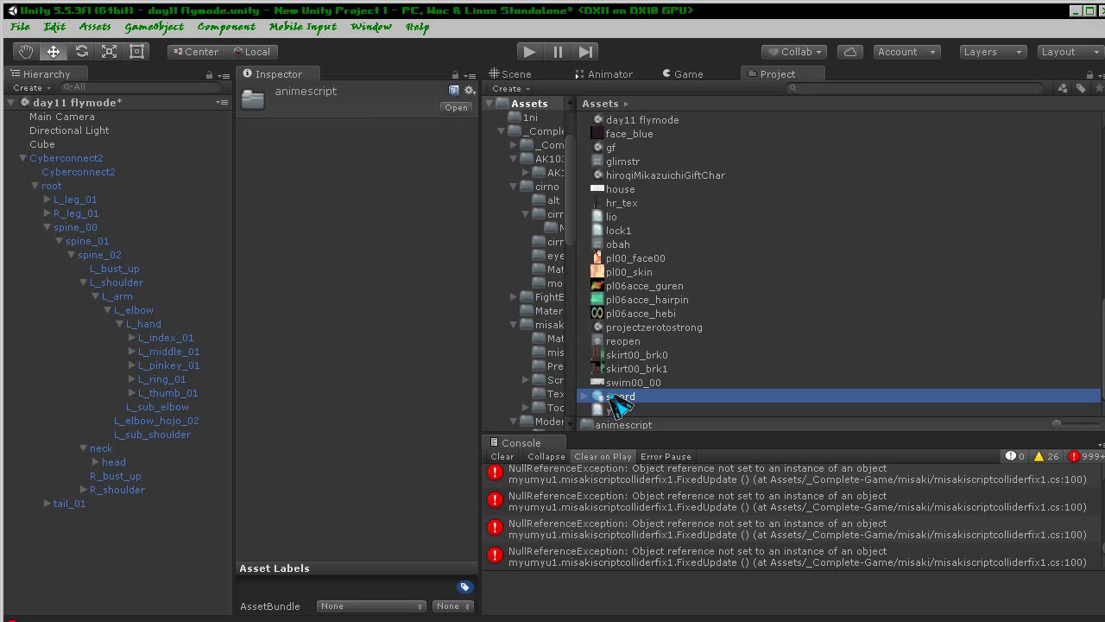
pyautogui.click(292, 131)
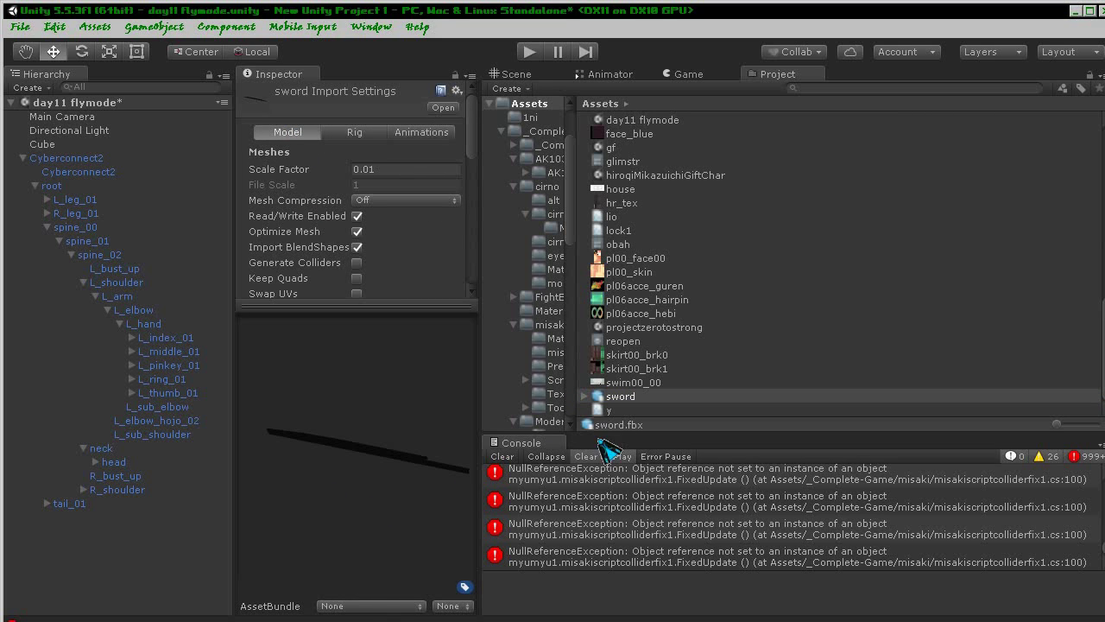
# - Drag the sword asset onto L_thumb_01 to parent it, then pan the Scene view to the character
pyautogui.moveTo(632, 403); pyautogui.dragTo(171, 415)
pyautogui.moveTo(182, 401); pyautogui.dragTo(172, 390)
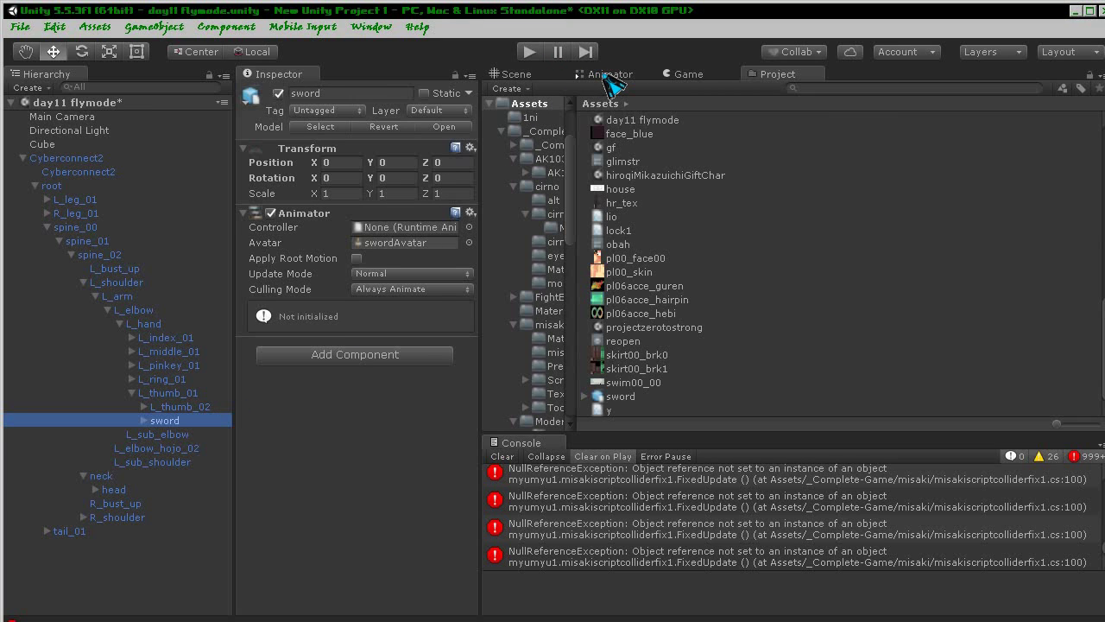
pyautogui.click(519, 76)
pyautogui.scroll(-5, 599, 320)
pyautogui.moveTo(647, 345); pyautogui.dragTo(833, 401, button='middle')
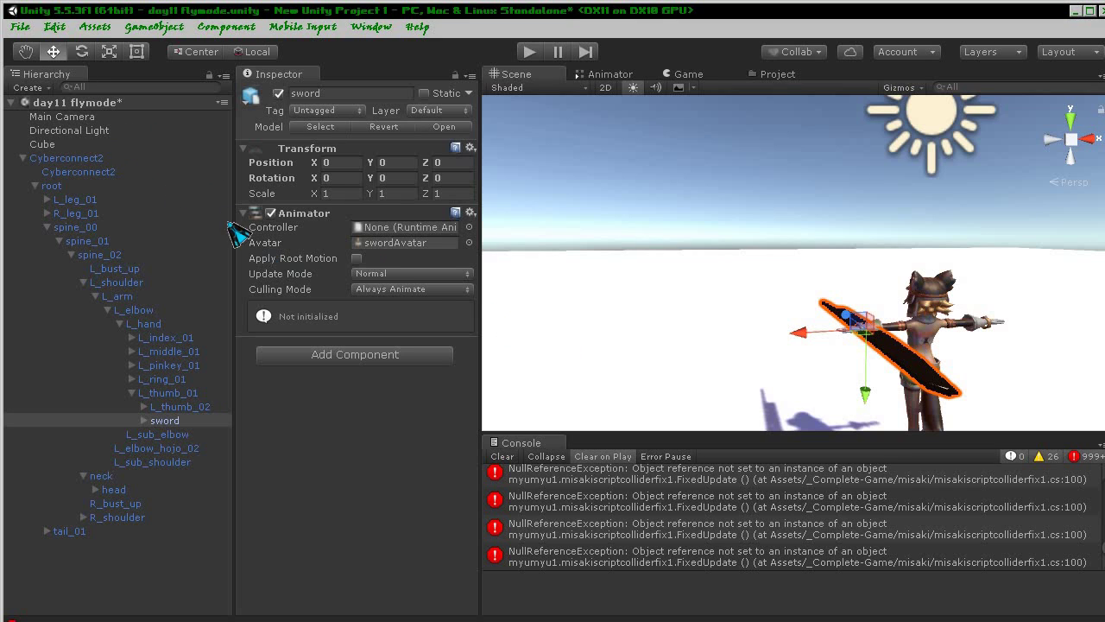
# - Turn the sword upright and roll it around its Z axis beside the hand
pyautogui.click(81, 51)
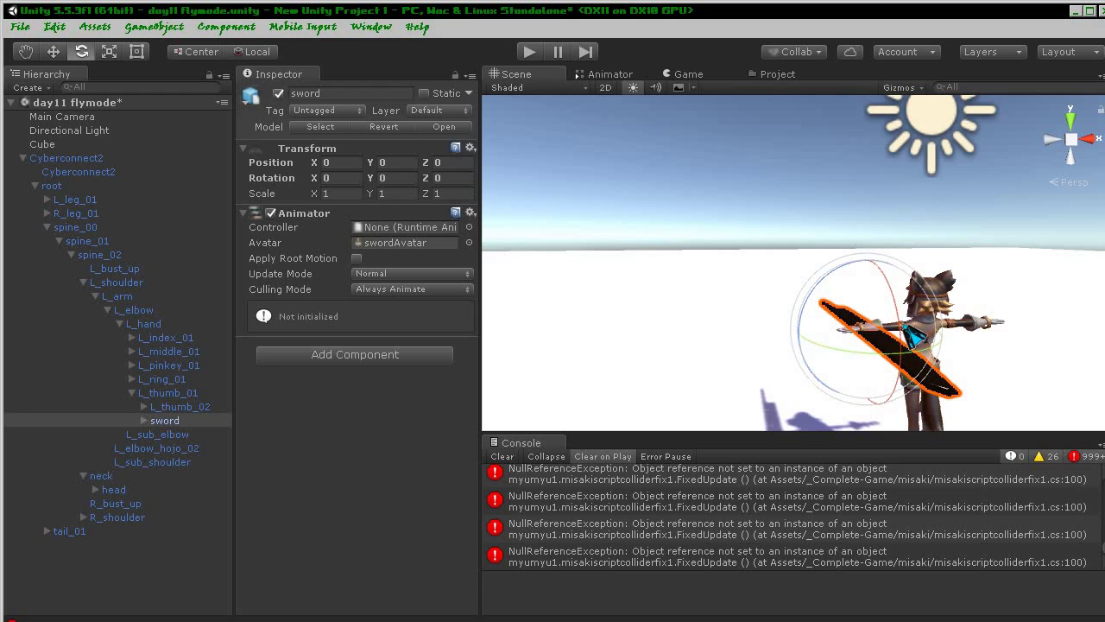
pyautogui.moveTo(907, 337)
pyautogui.mouseDown()
pyautogui.moveTo(850, 213)
pyautogui.moveTo(910, 273)
pyautogui.moveTo(786, 329)
pyautogui.mouseUp()
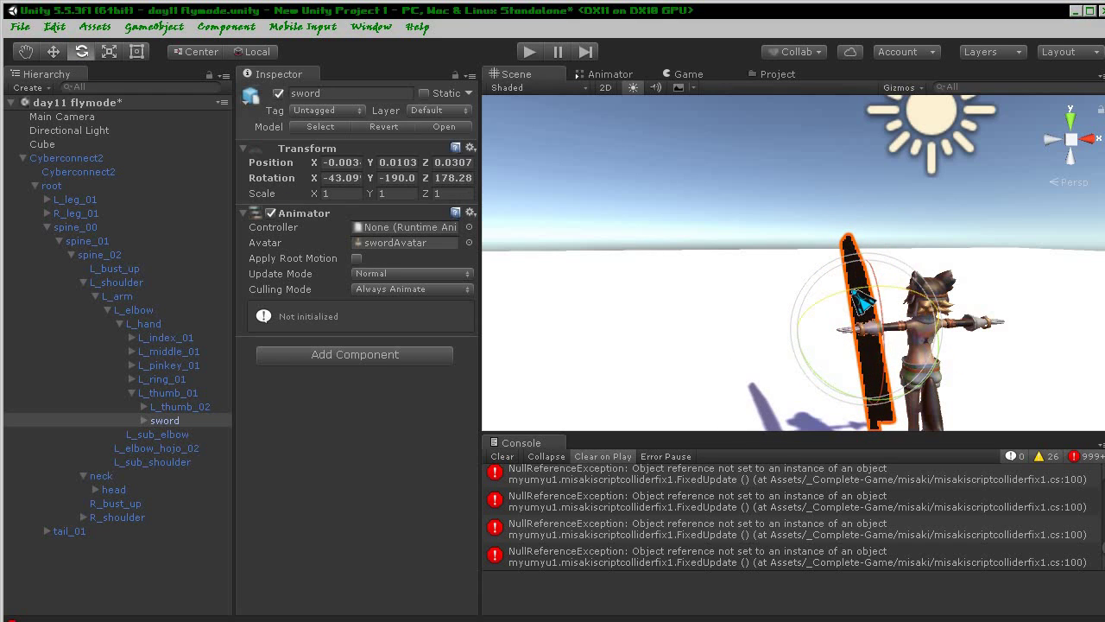
pyautogui.moveTo(777, 321)
pyautogui.mouseDown(button='right')
pyautogui.moveTo(744, 50)
pyautogui.moveTo(795, 153)
pyautogui.mouseUp(button='right')
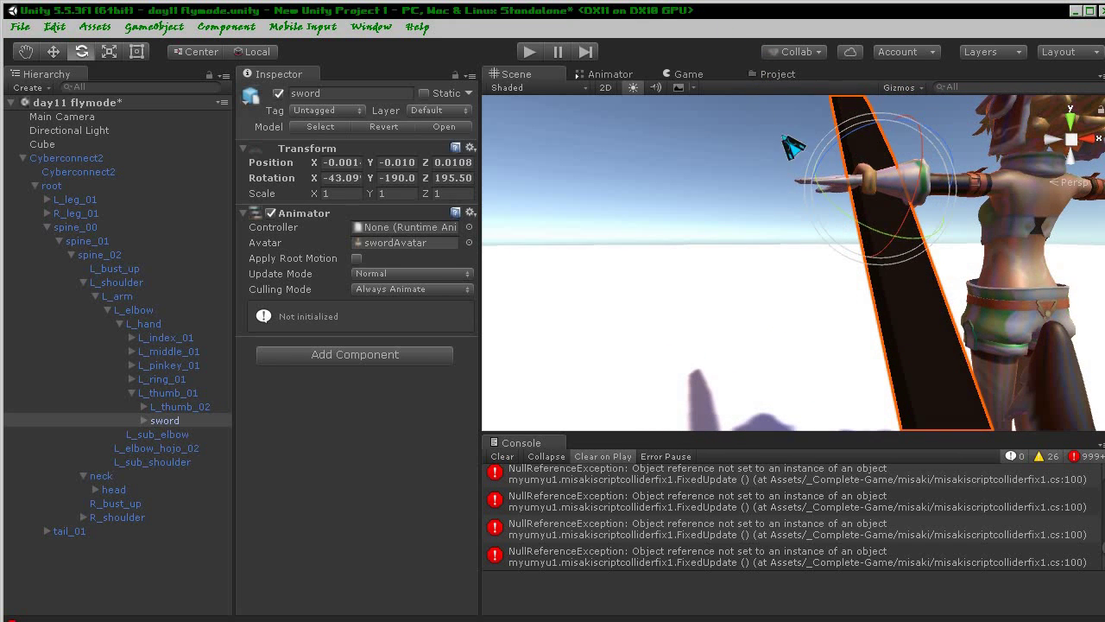
pyautogui.moveTo(860, 156)
pyautogui.mouseDown()
pyautogui.moveTo(863, 198)
pyautogui.moveTo(864, 144)
pyautogui.mouseUp()
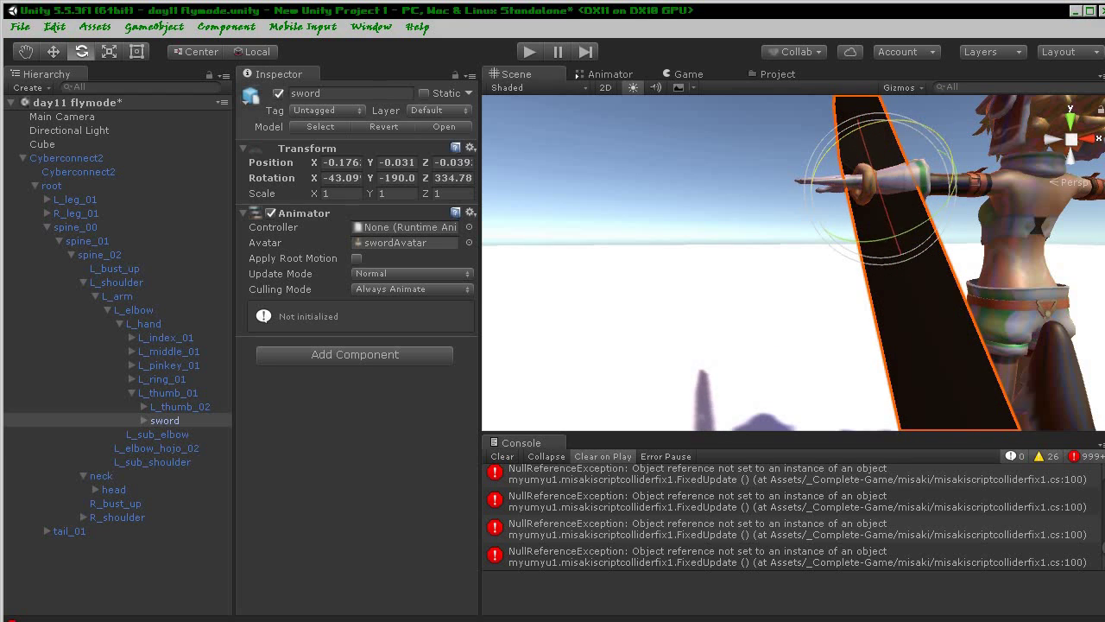
# - Raise the sword and shift it left toward the character's left hand
pyautogui.press('w')
pyautogui.moveTo(889, 251); pyautogui.dragTo(852, 145)
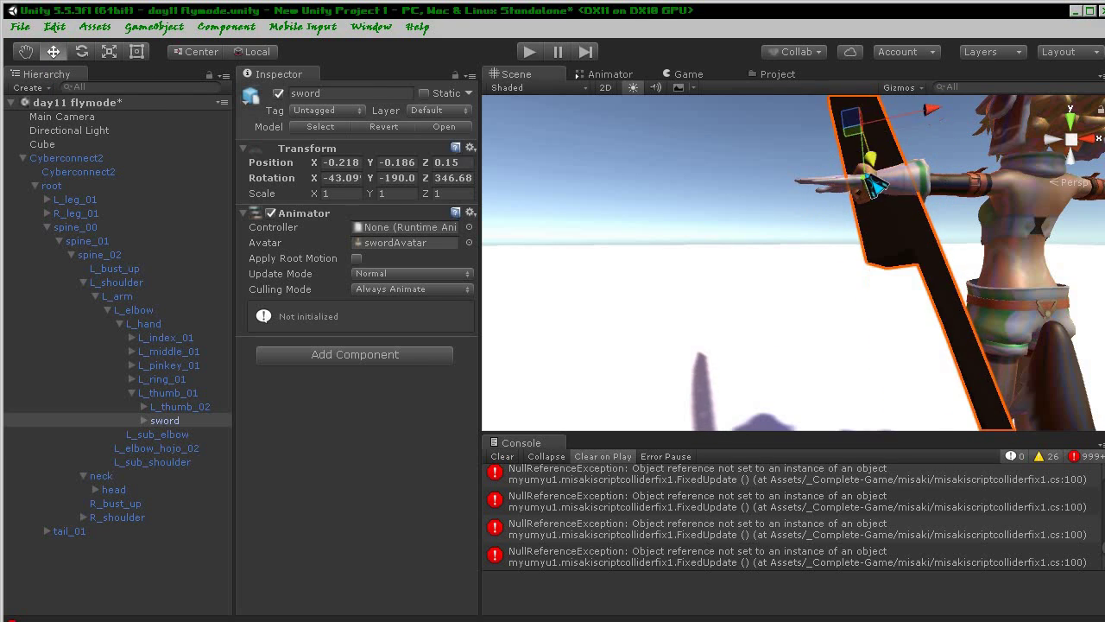
pyautogui.moveTo(777, 259); pyautogui.dragTo(777, 207, button='right')
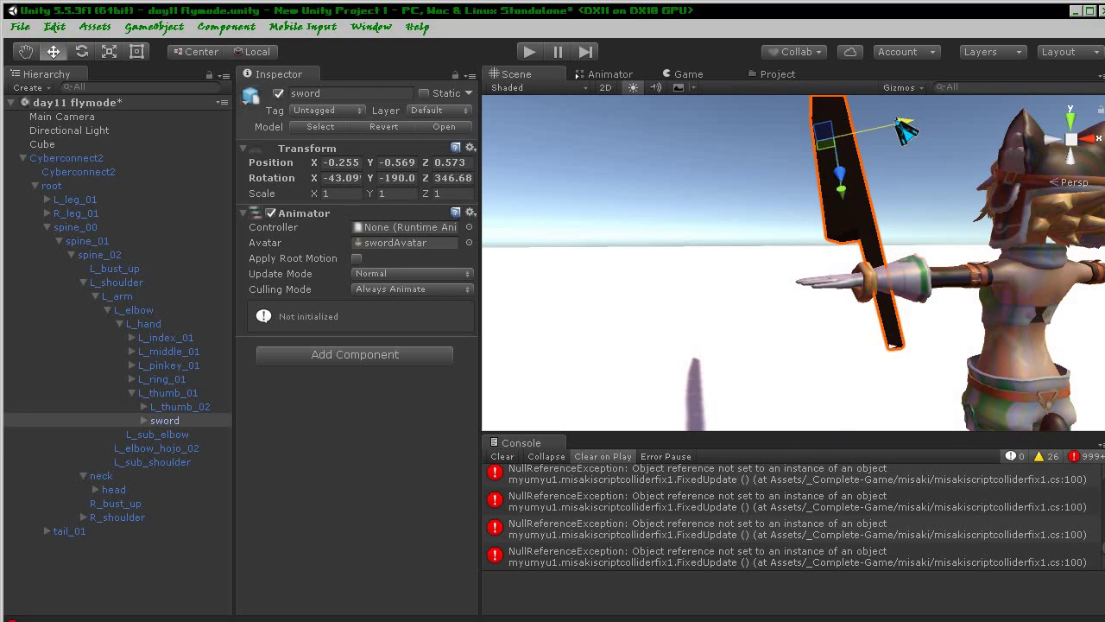
pyautogui.moveTo(915, 130); pyautogui.dragTo(885, 129)
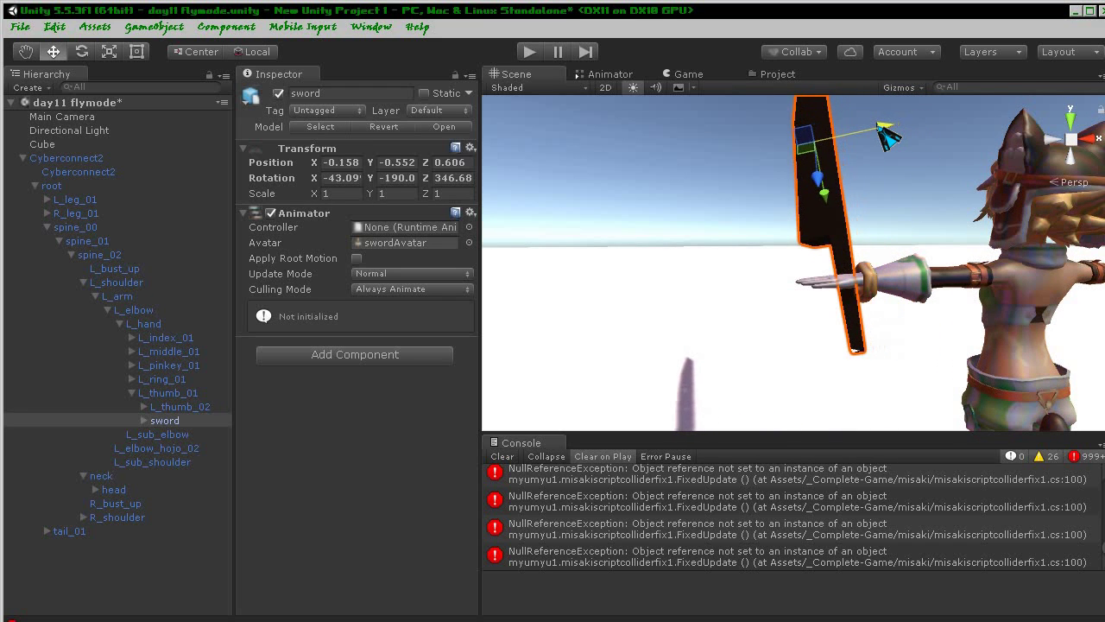
# - Re-tilt the sword around Z and slide it into the hand at -0.01, -0.435, 0.541
pyautogui.click(82, 51)
pyautogui.moveTo(890, 156)
pyautogui.mouseDown(button='middle')
pyautogui.moveTo(874, 167)
pyautogui.moveTo(868, 151)
pyautogui.mouseUp(button='middle')
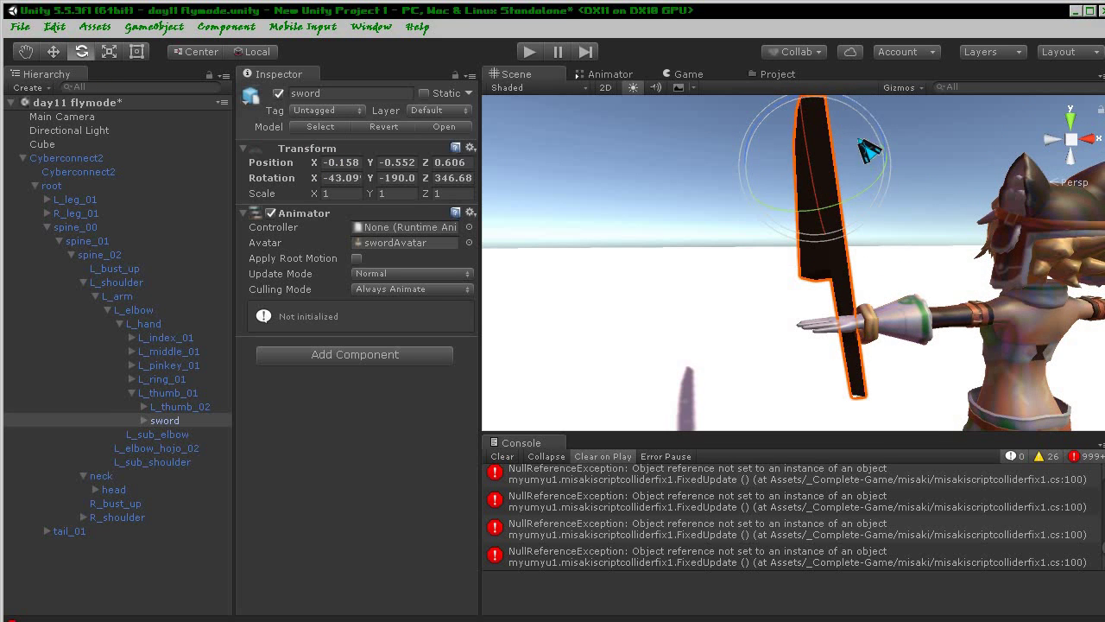
pyautogui.moveTo(859, 114)
pyautogui.mouseDown()
pyautogui.moveTo(884, 114)
pyautogui.moveTo(854, 257)
pyautogui.moveTo(915, 160)
pyautogui.moveTo(814, 247)
pyautogui.mouseUp()
pyautogui.press('q')
pyautogui.press('e')
pyautogui.keyDown('alt'); pyautogui.moveTo(818, 299); pyautogui.dragTo(805, 308); pyautogui.keyUp('alt')
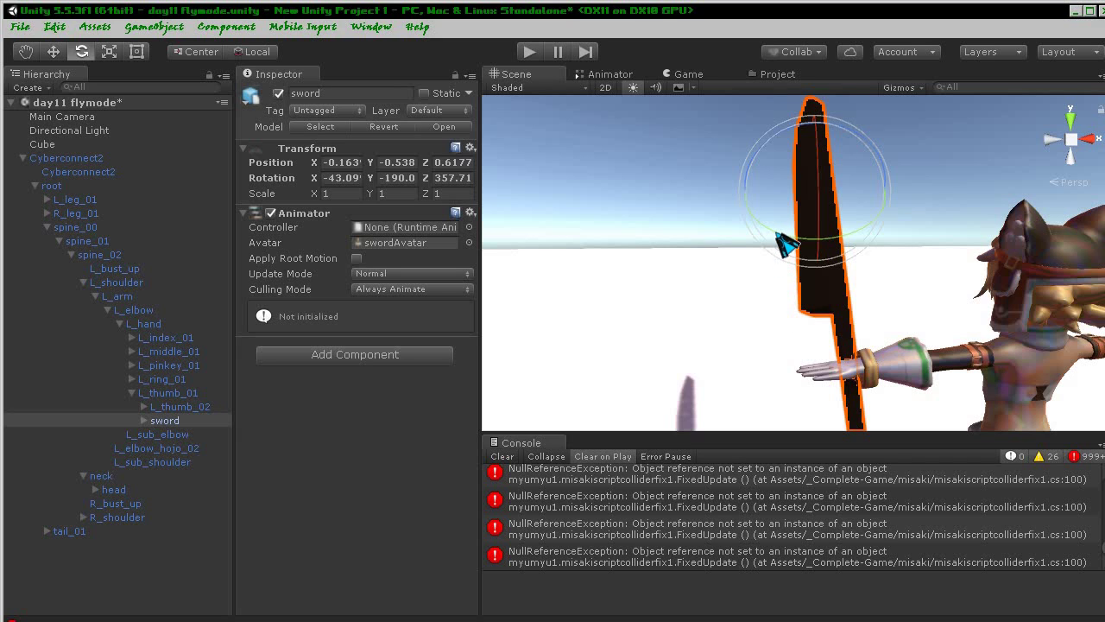
pyautogui.moveTo(785, 246); pyautogui.dragTo(805, 248)
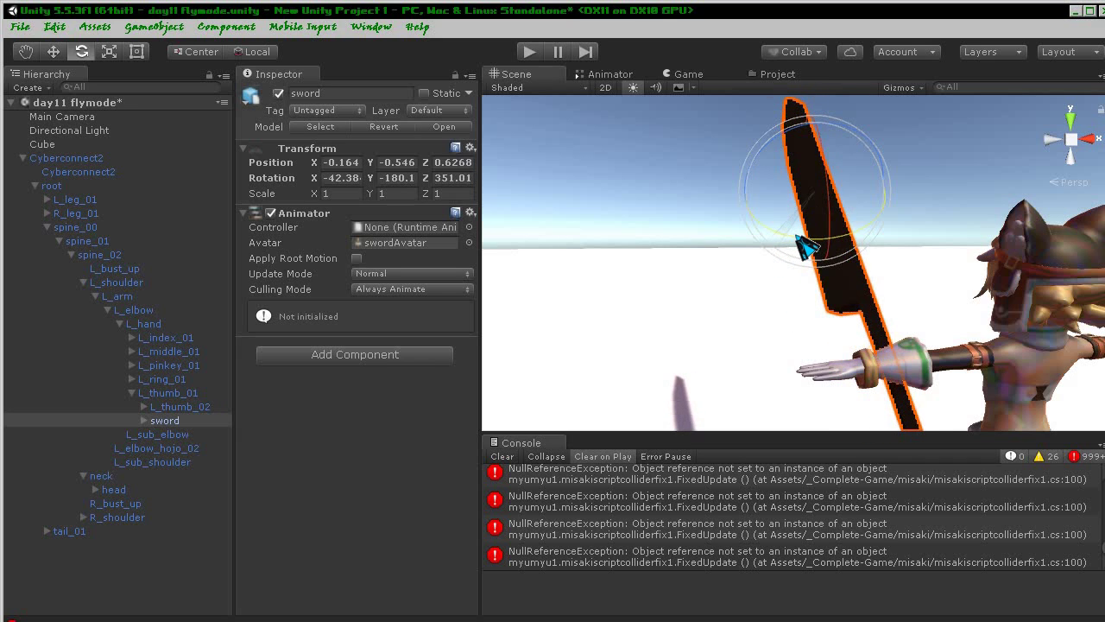
pyautogui.click(54, 51)
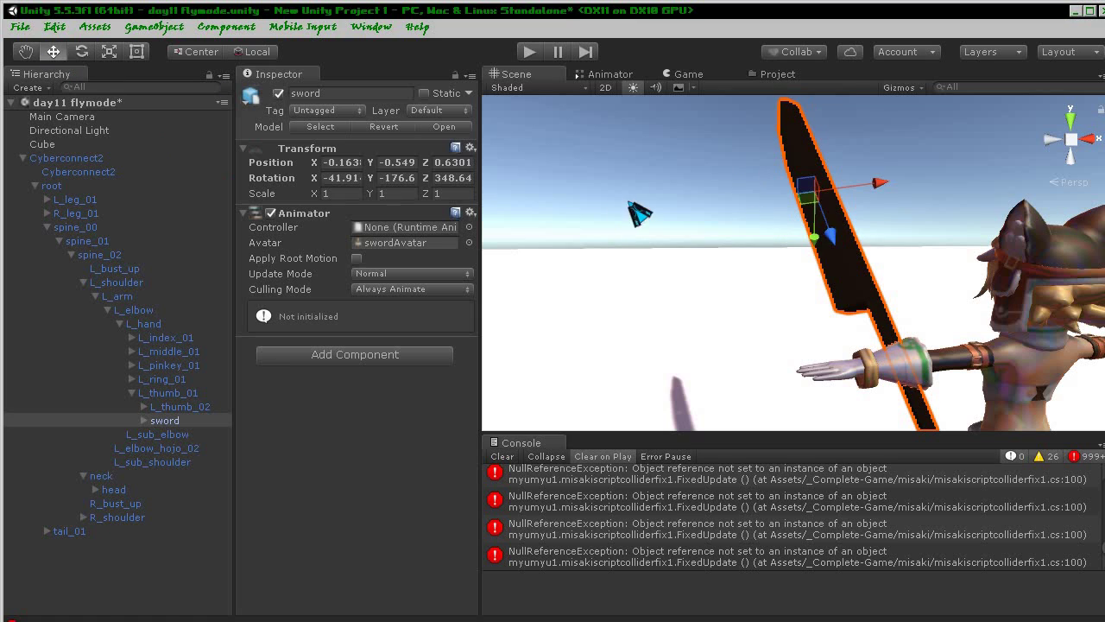
pyautogui.moveTo(889, 197); pyautogui.dragTo(850, 200)
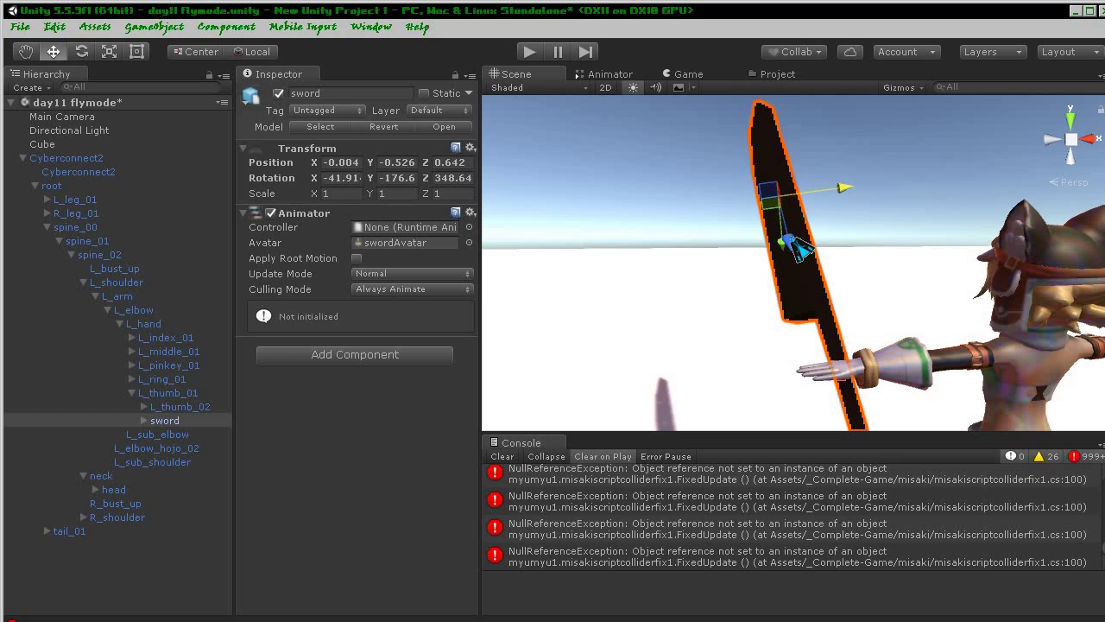
pyautogui.moveTo(802, 250); pyautogui.dragTo(807, 260)
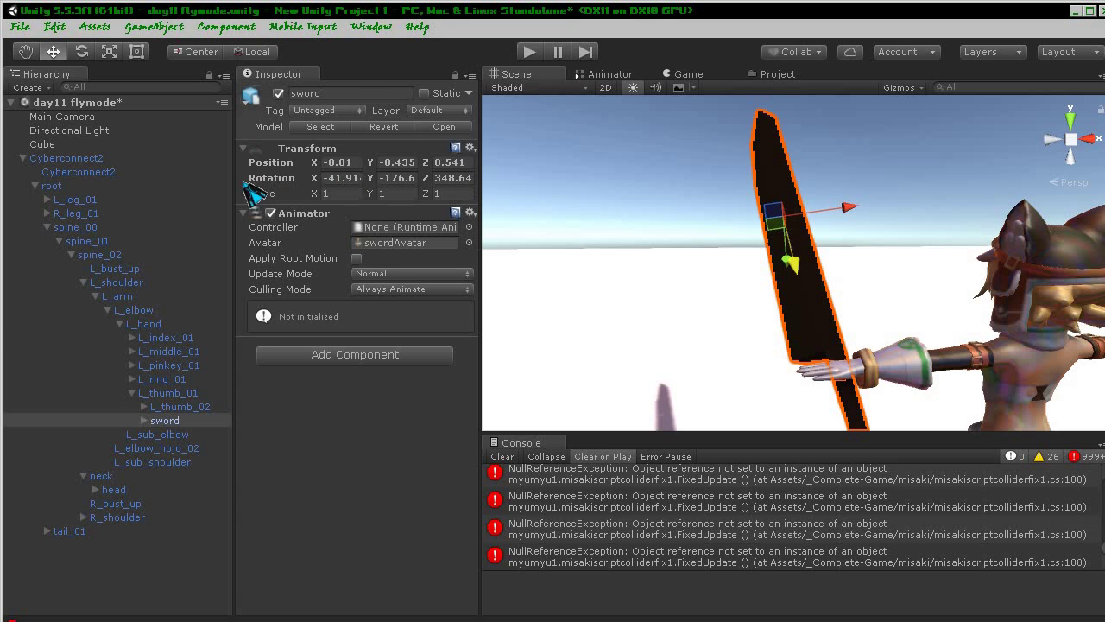
# - Leave the sword Untagged and drop it into Cyberconnect2's Kodachichan field of Misakiscriptcolliderfix 1
pyautogui.click(356, 112)
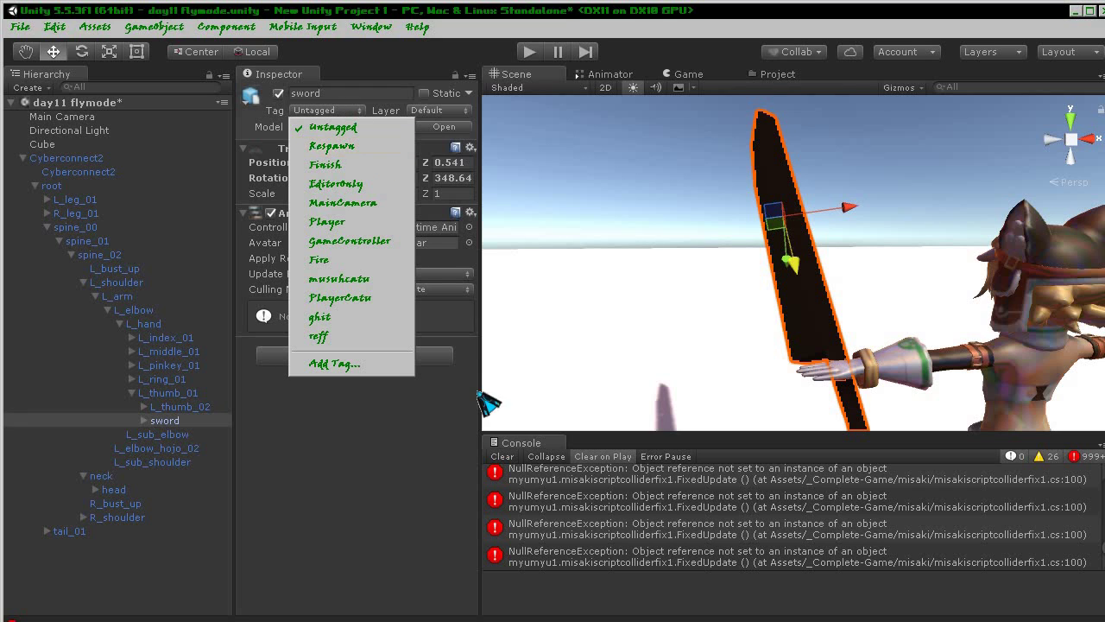
pyautogui.click(411, 455)
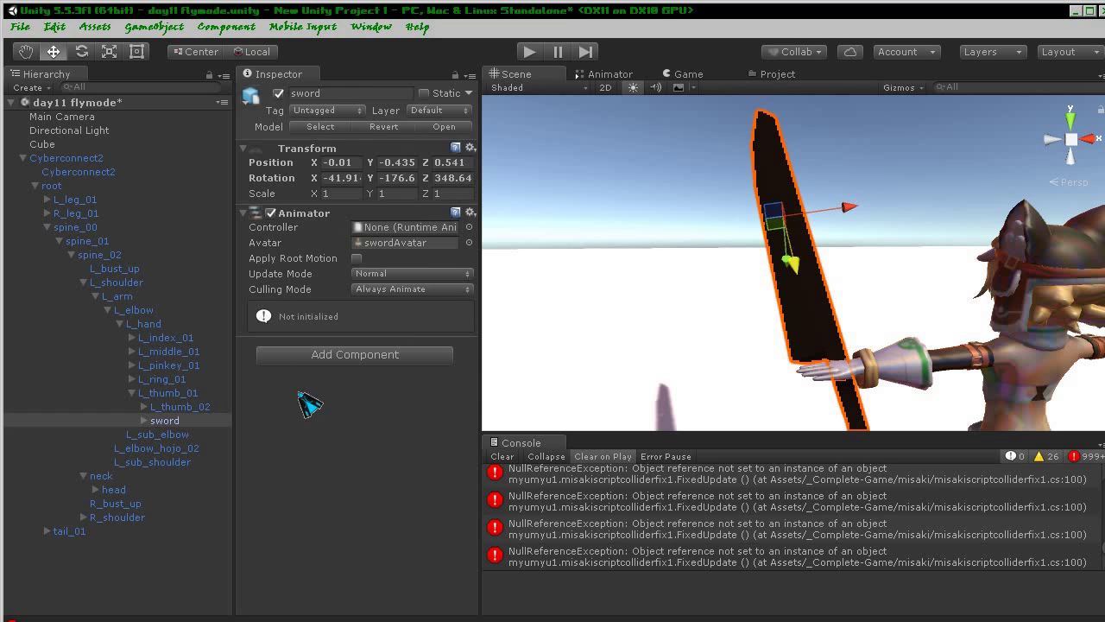
pyautogui.click(84, 161)
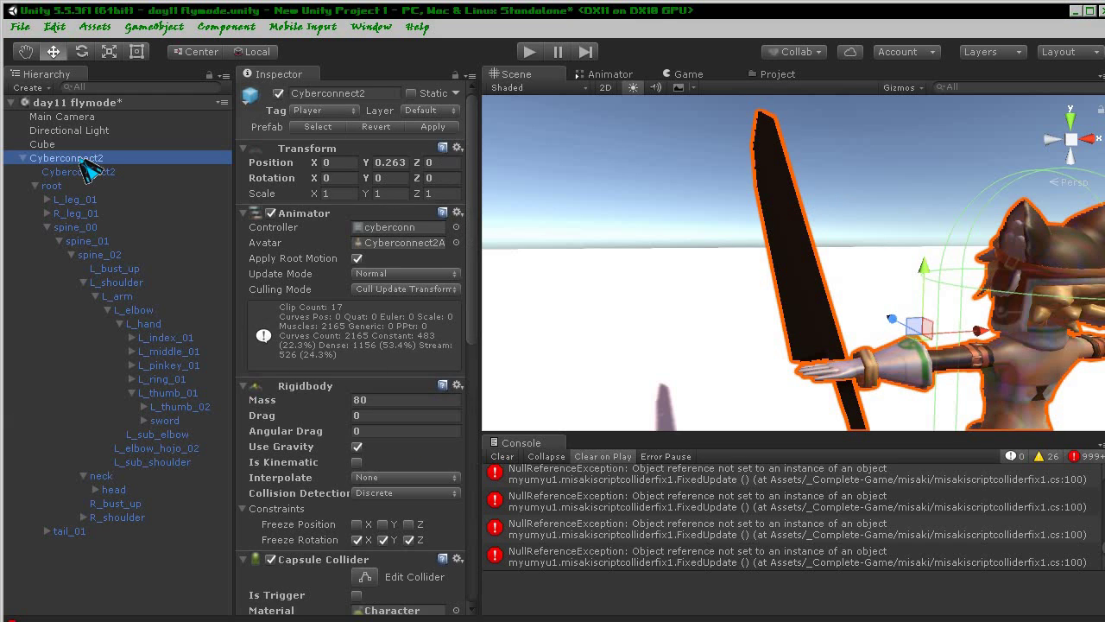
pyautogui.scroll(-10, 419, 392)
pyautogui.scroll(-5, 419, 392)
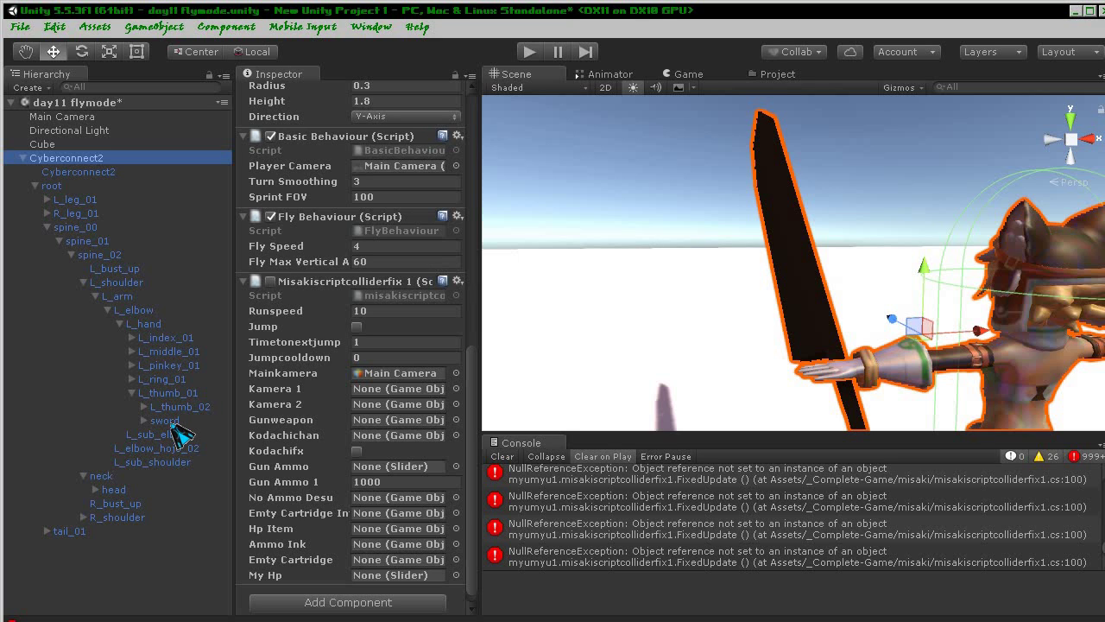
pyautogui.moveTo(164, 420); pyautogui.dragTo(313, 459)
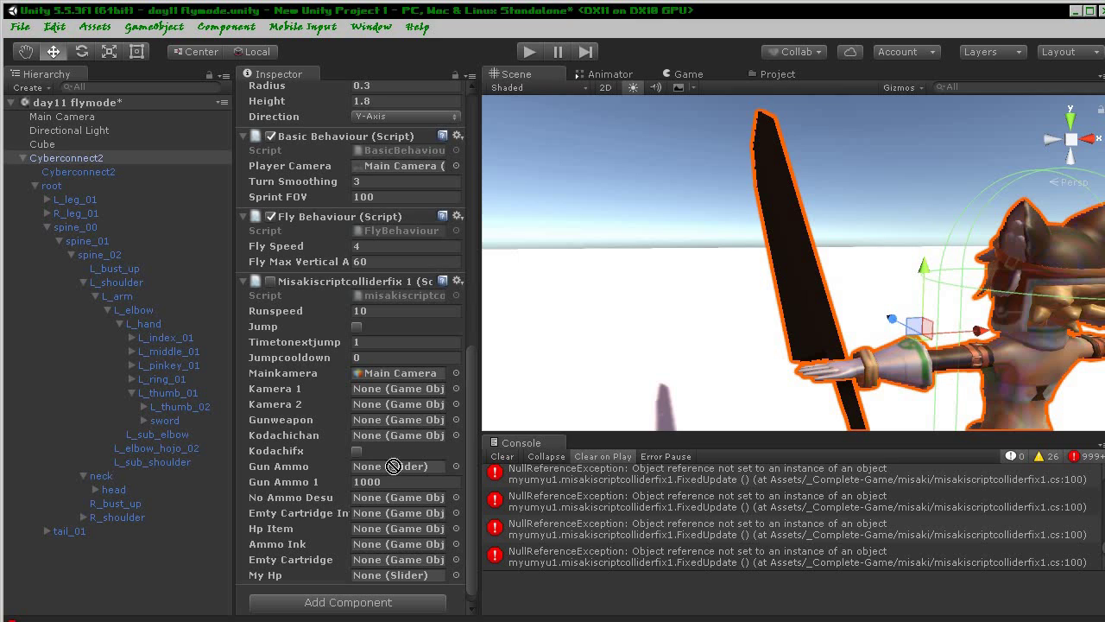
pyautogui.moveTo(385, 438); pyautogui.dragTo(385, 438)
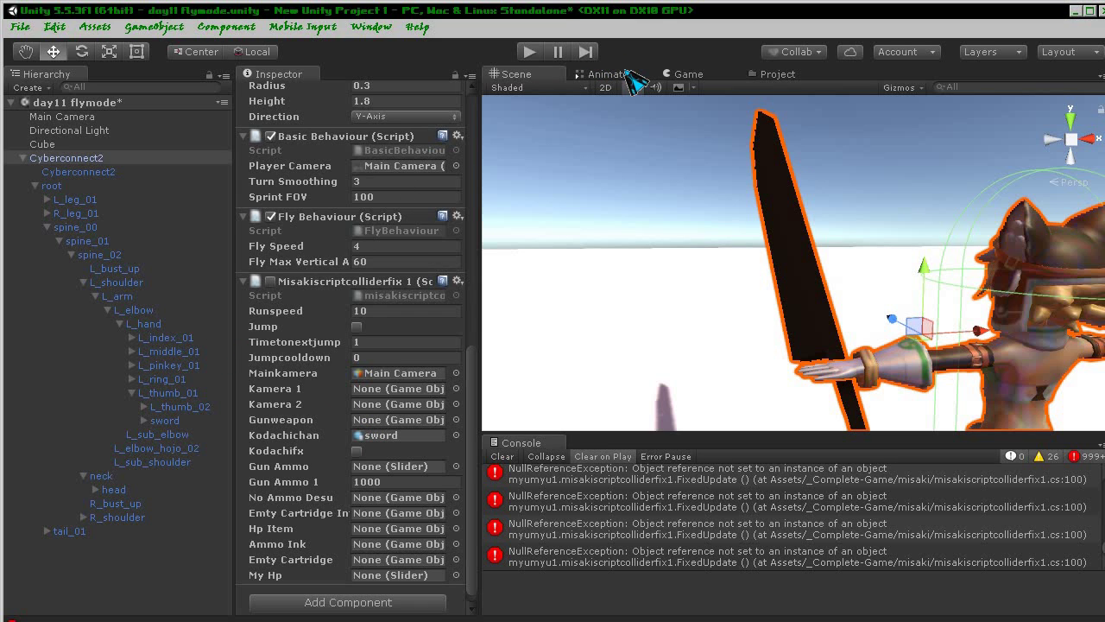
# - Browse _Complete-Game > Modern Weapons cutes and preview the ACOG Sight model
pyautogui.click(614, 75)
pyautogui.click(775, 75)
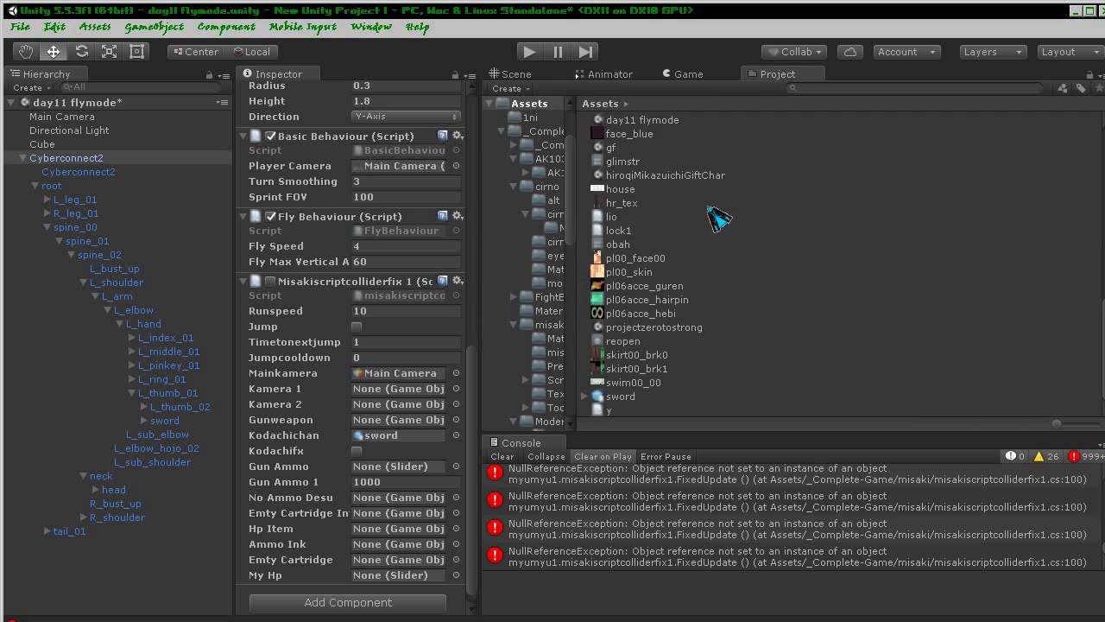
pyautogui.scroll(10, 643, 326)
pyautogui.scroll(10, 661, 291)
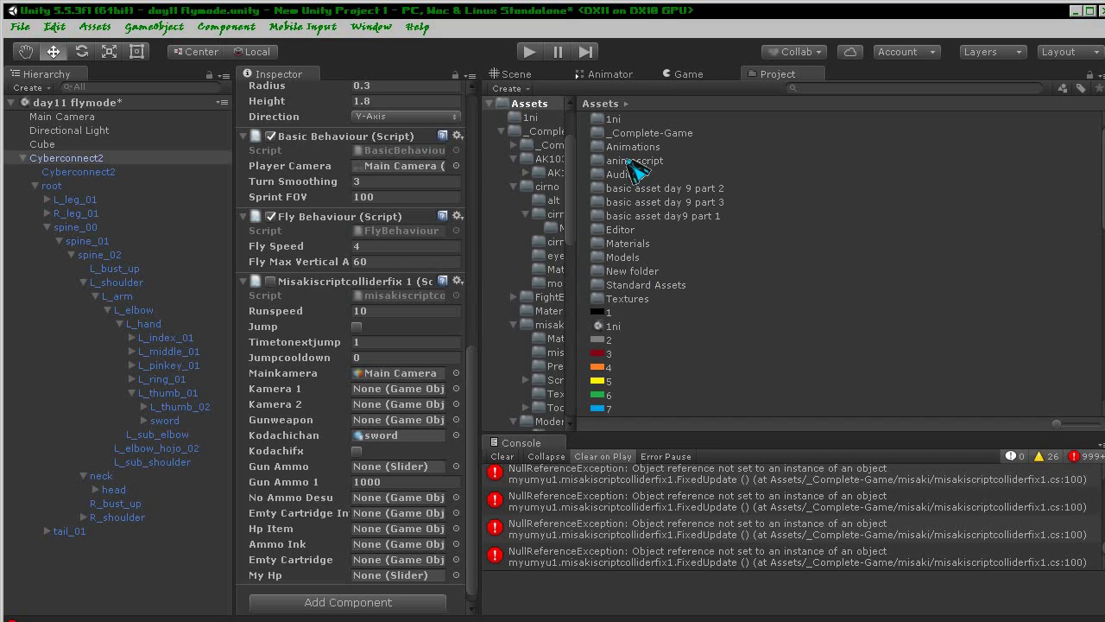
pyautogui.click(654, 137)
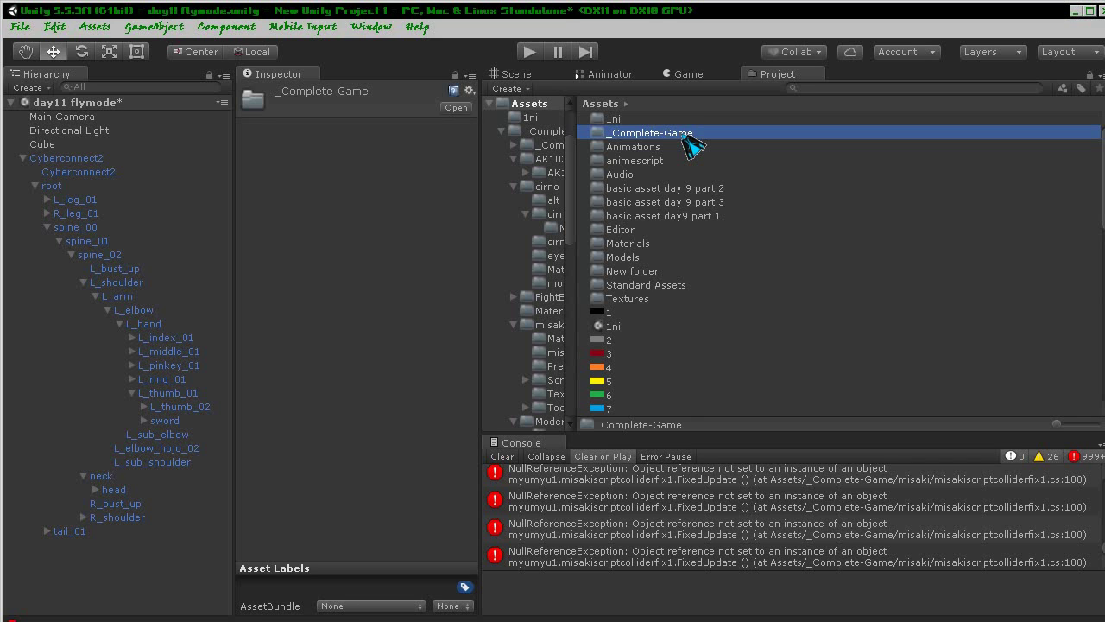
pyautogui.doubleClick(686, 138)
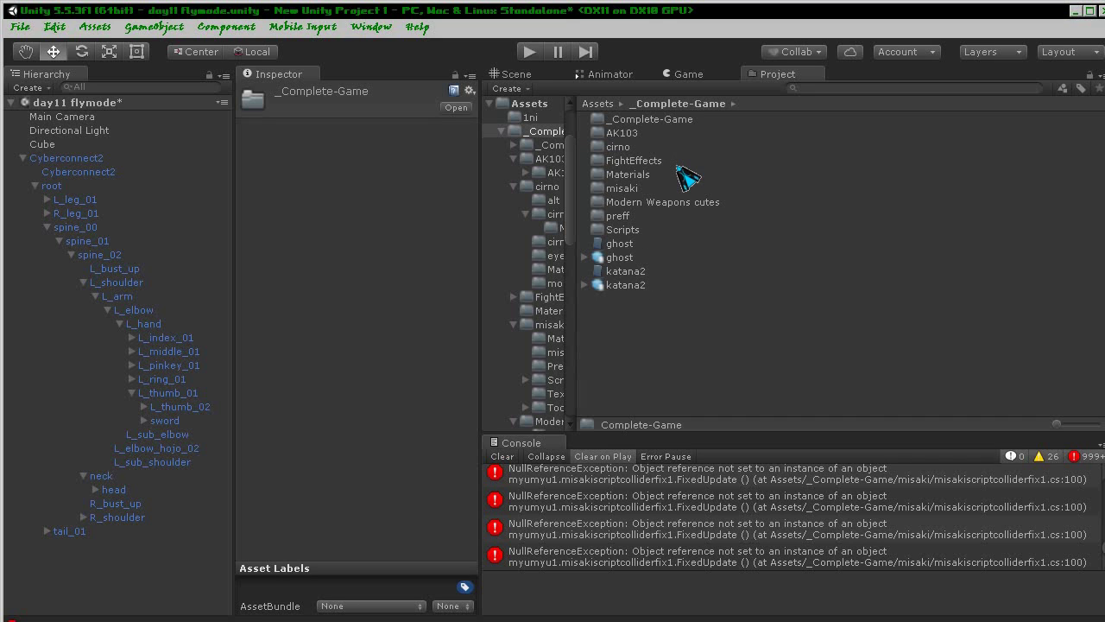
pyautogui.doubleClick(703, 204)
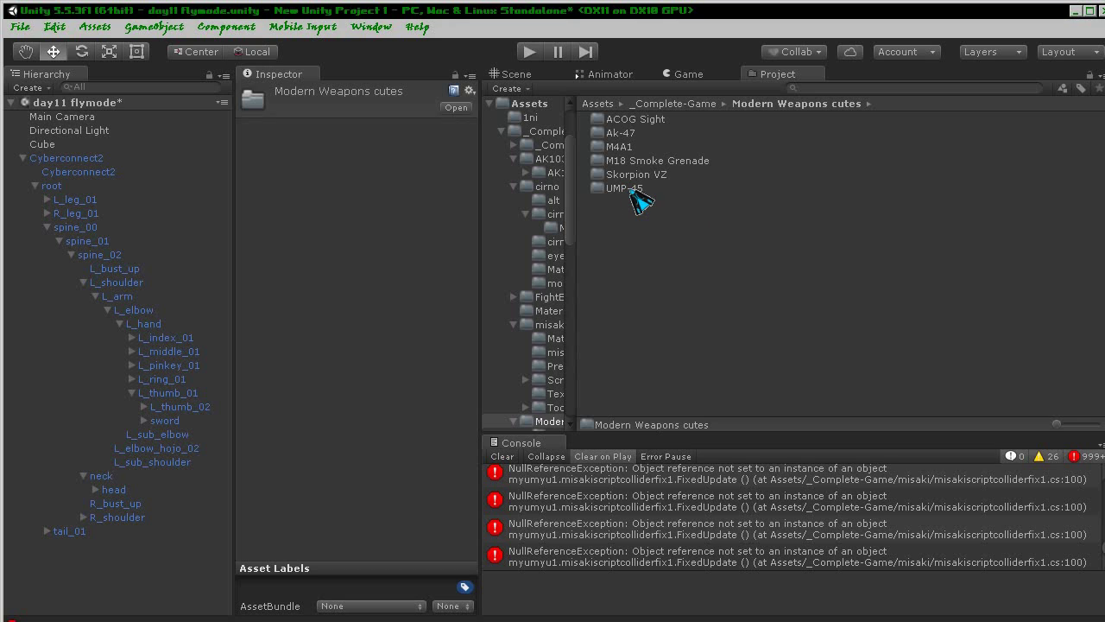
pyautogui.click(623, 119)
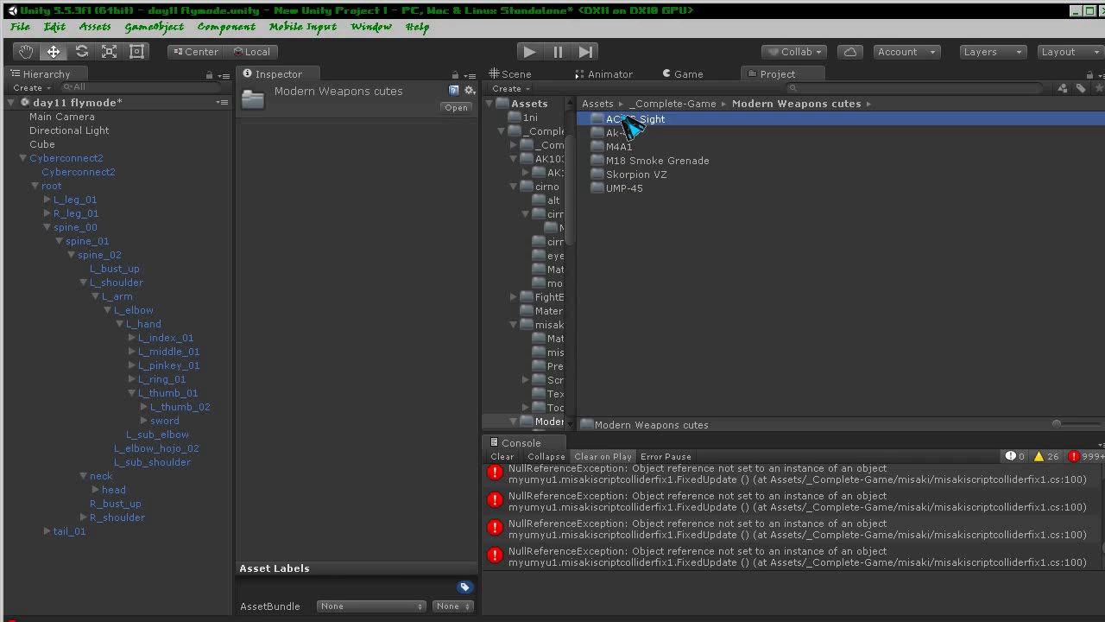
pyautogui.doubleClick(625, 121)
pyautogui.click(623, 131)
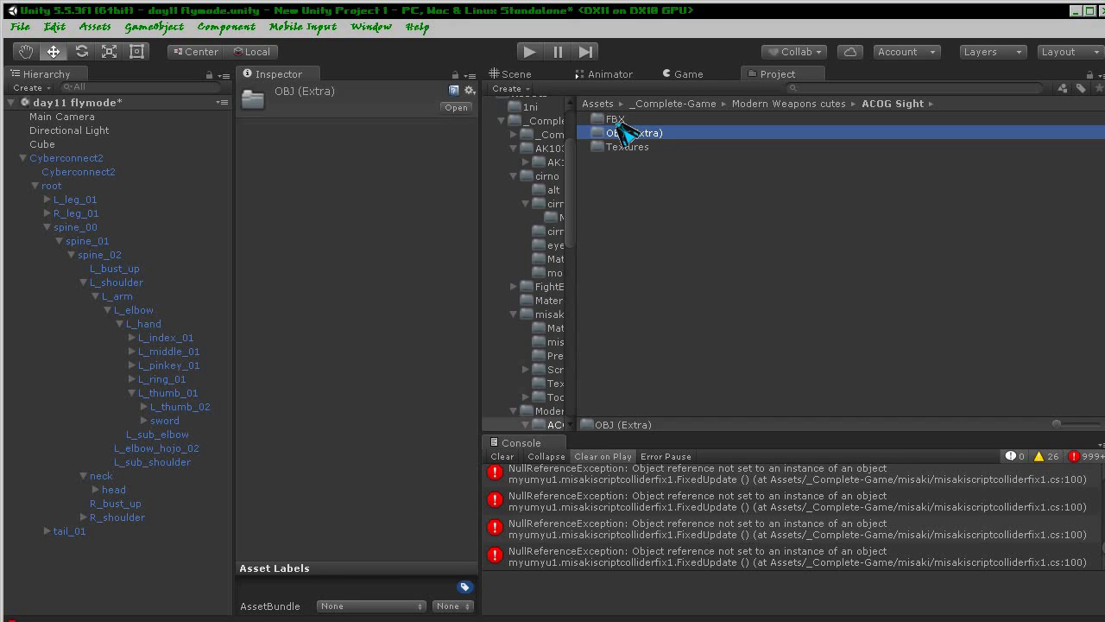
pyautogui.doubleClick(623, 121)
pyautogui.click(631, 134)
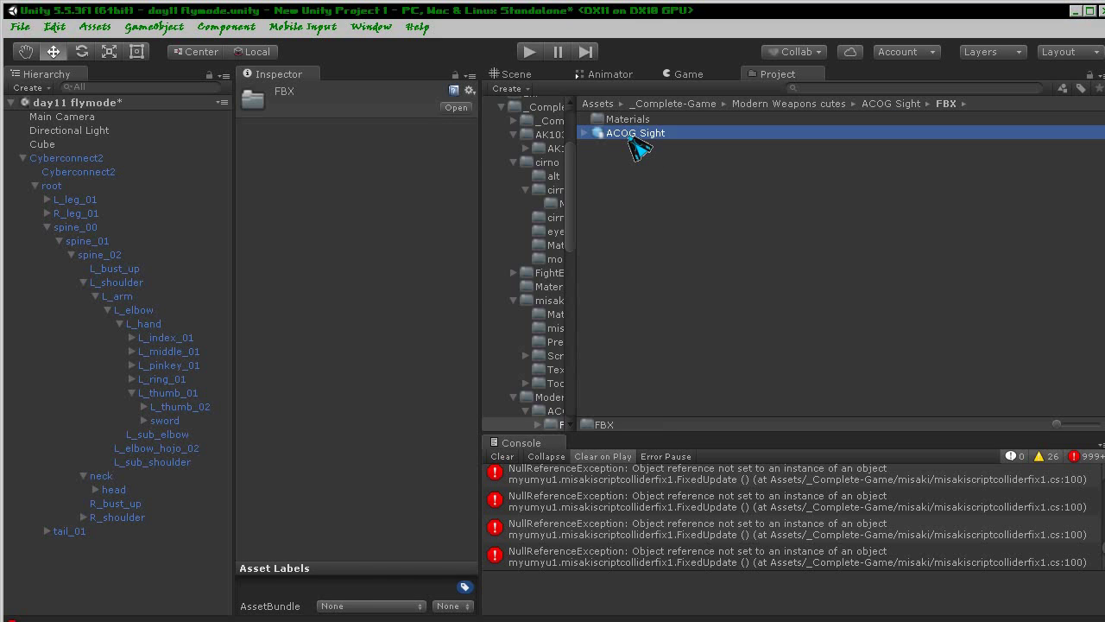
pyautogui.moveTo(397, 480)
pyautogui.mouseDown()
pyautogui.moveTo(291, 438)
pyautogui.moveTo(423, 452)
pyautogui.mouseUp()
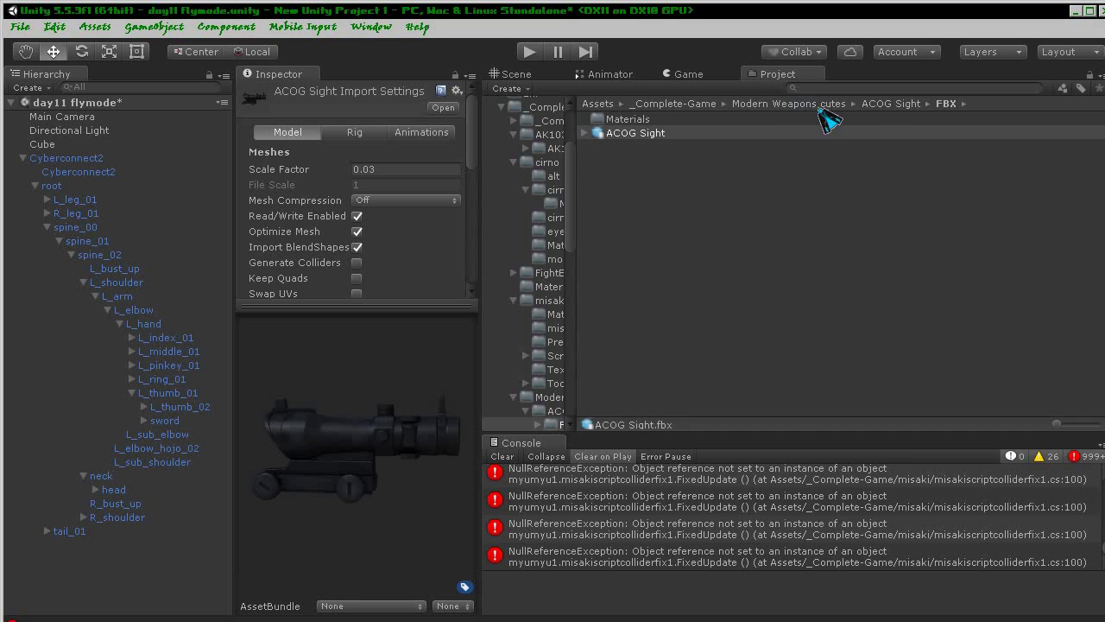
# - Drag the UMP-45 model from its FBX folder onto the L_thumb_01 bone as a child
pyautogui.click(890, 103)
pyautogui.click(815, 104)
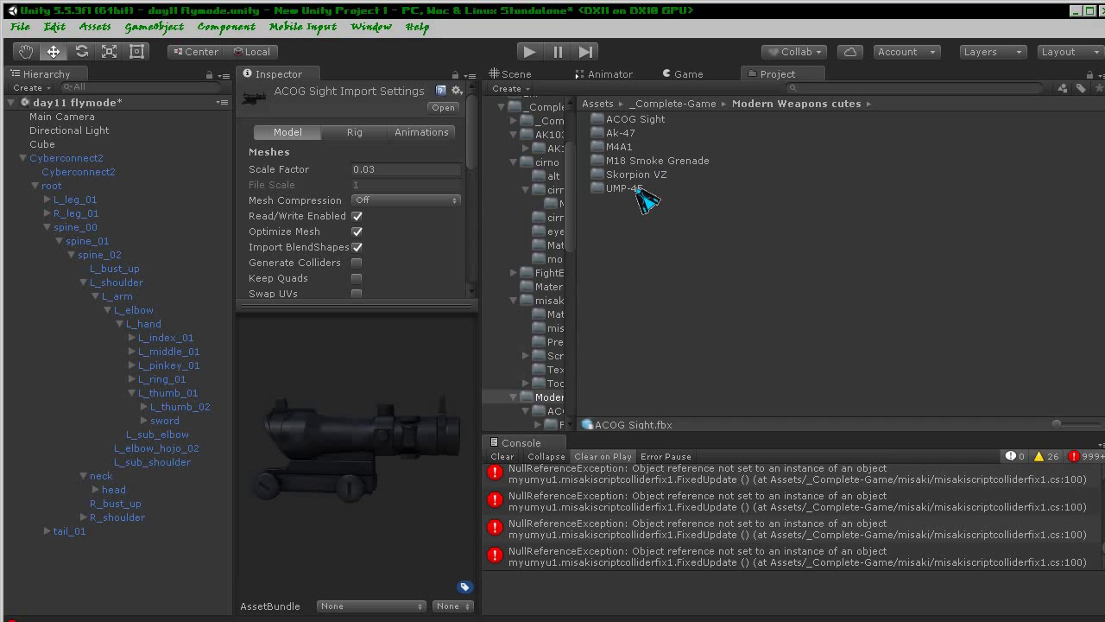
pyautogui.doubleClick(637, 190)
pyautogui.doubleClick(625, 120)
pyautogui.click(633, 136)
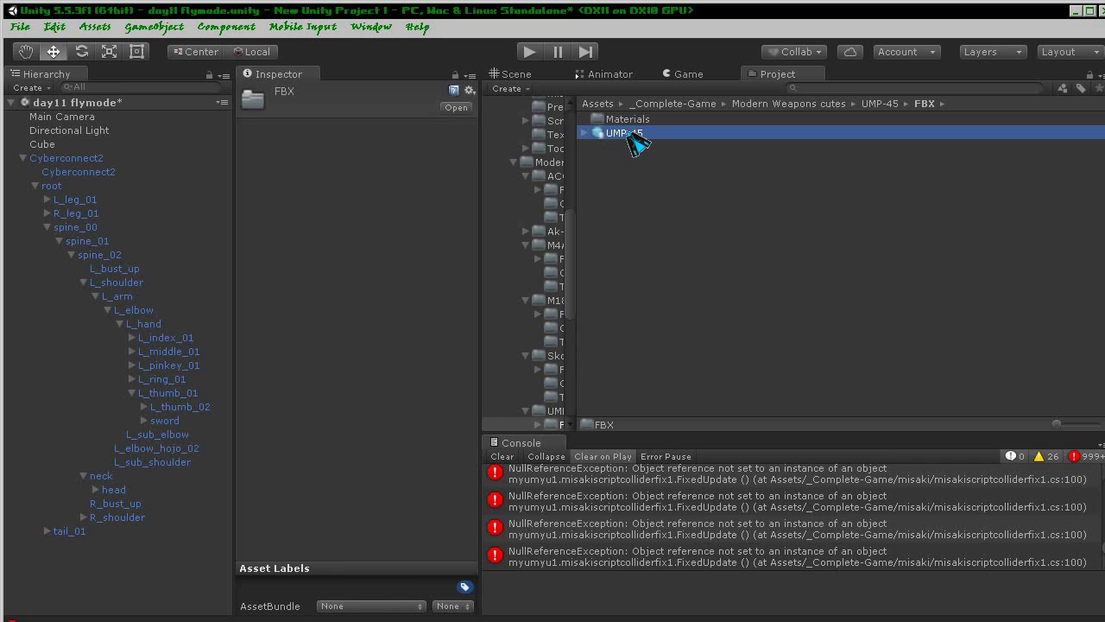
pyautogui.moveTo(404, 428)
pyautogui.mouseDown()
pyautogui.moveTo(423, 379)
pyautogui.moveTo(432, 382)
pyautogui.mouseUp()
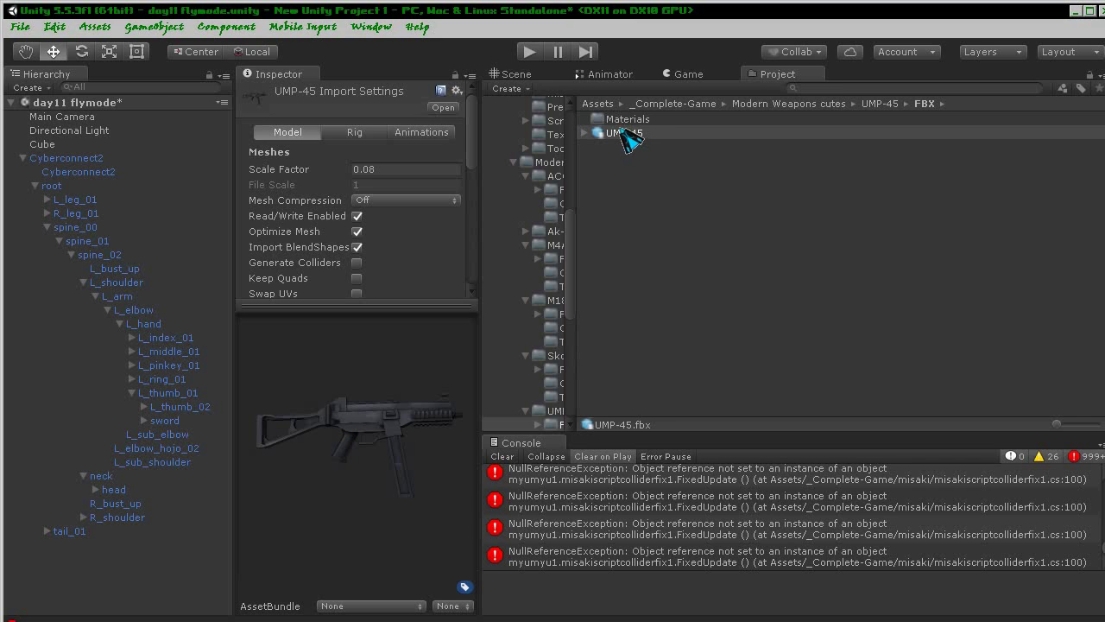
pyautogui.moveTo(624, 141); pyautogui.dragTo(206, 406)
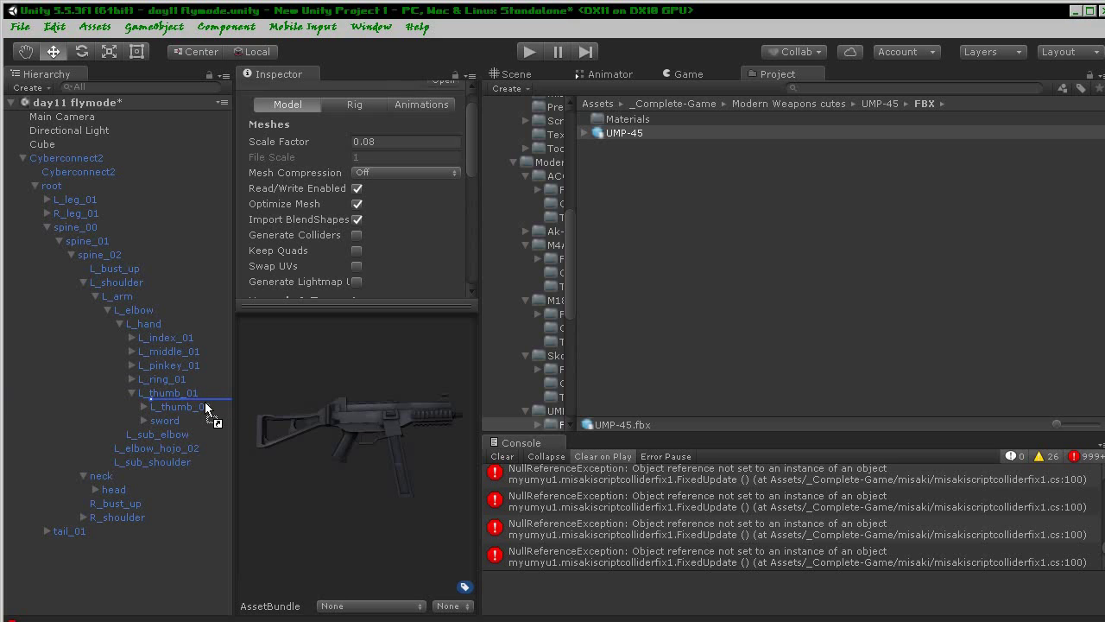
pyautogui.moveTo(205, 401); pyautogui.dragTo(206, 404)
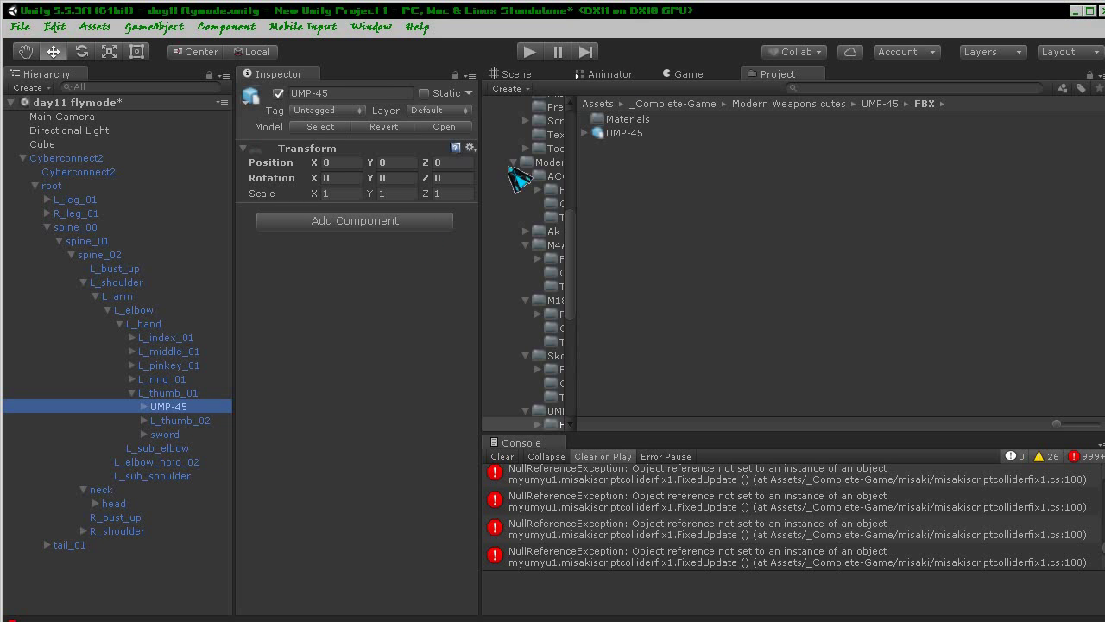
# - Frame the UMP-45 in the Scene view and roughly rotate it around Z
pyautogui.click(523, 74)
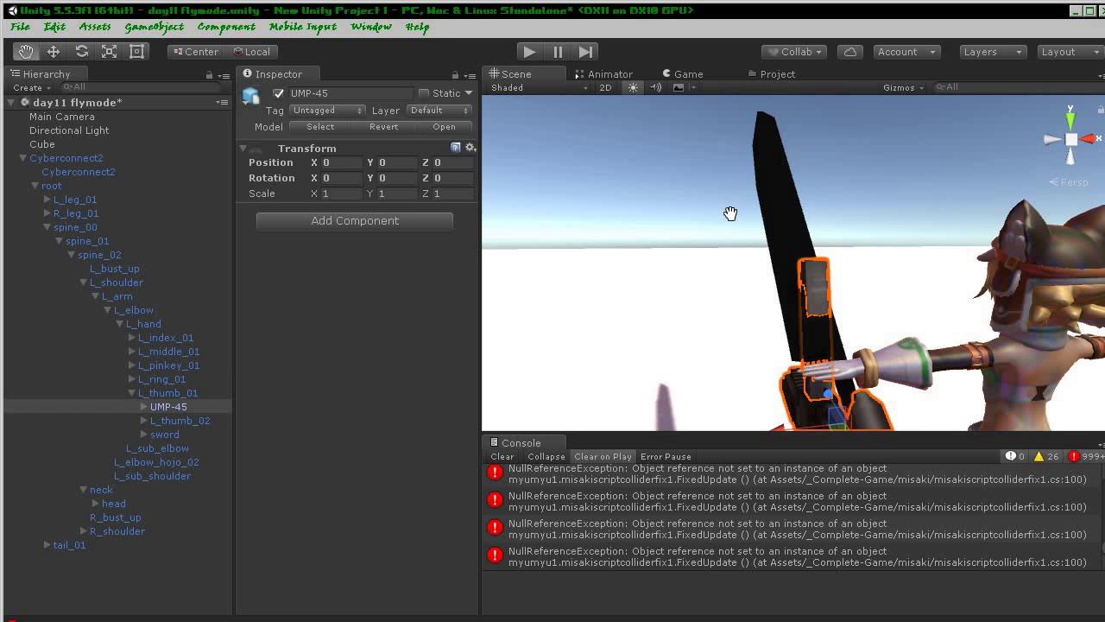
pyautogui.press('f')
pyautogui.moveTo(801, 153); pyautogui.dragTo(703, 301, button='middle')
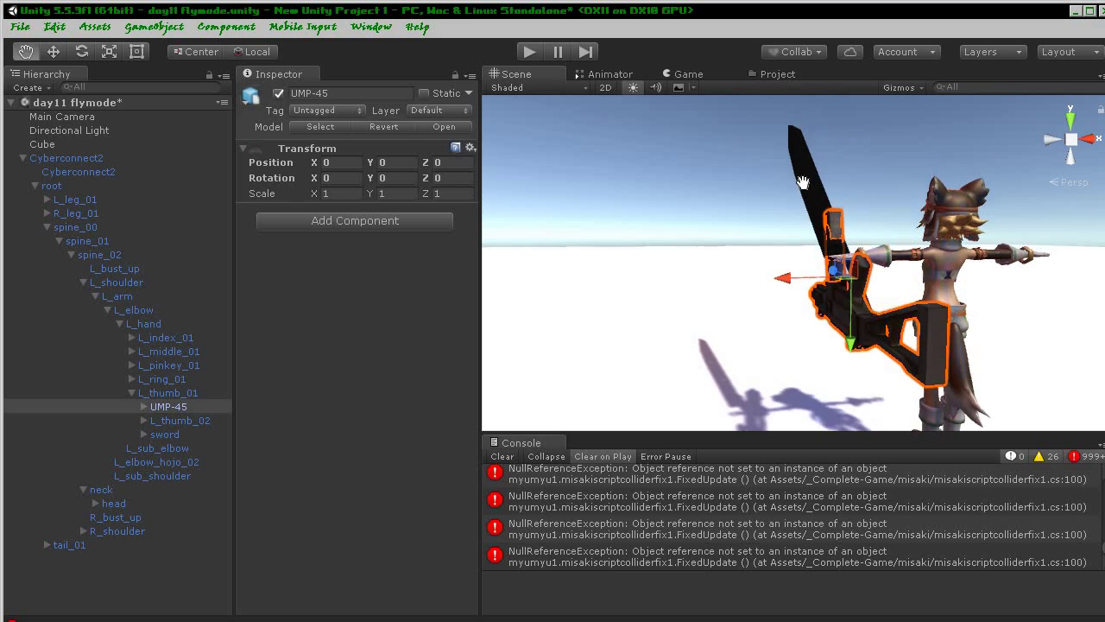
pyautogui.click(81, 51)
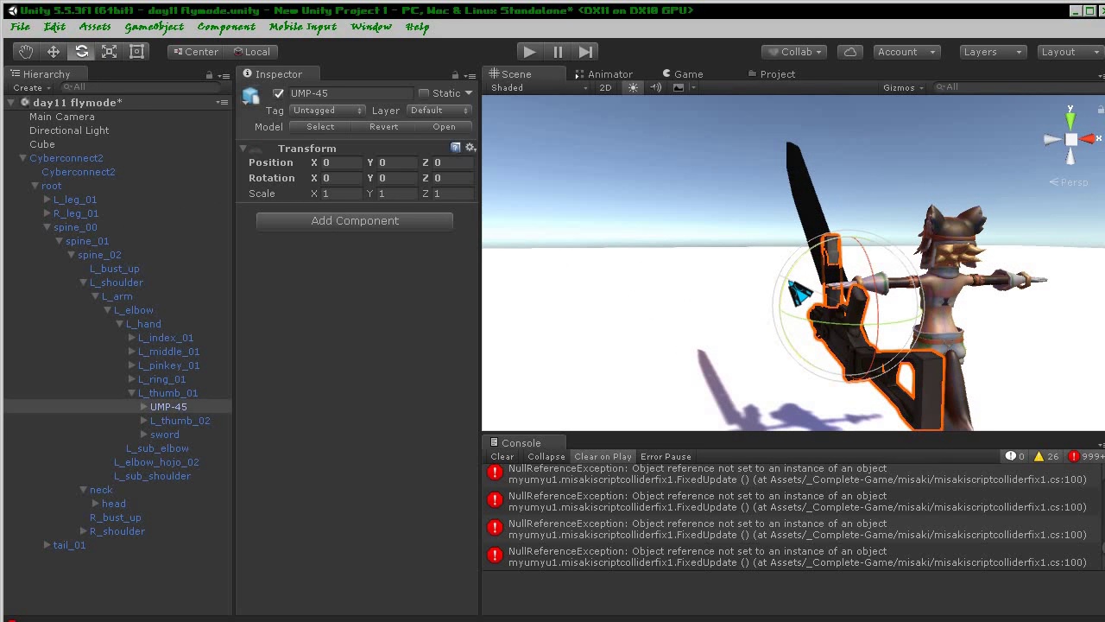
pyautogui.moveTo(796, 291); pyautogui.dragTo(848, 232)
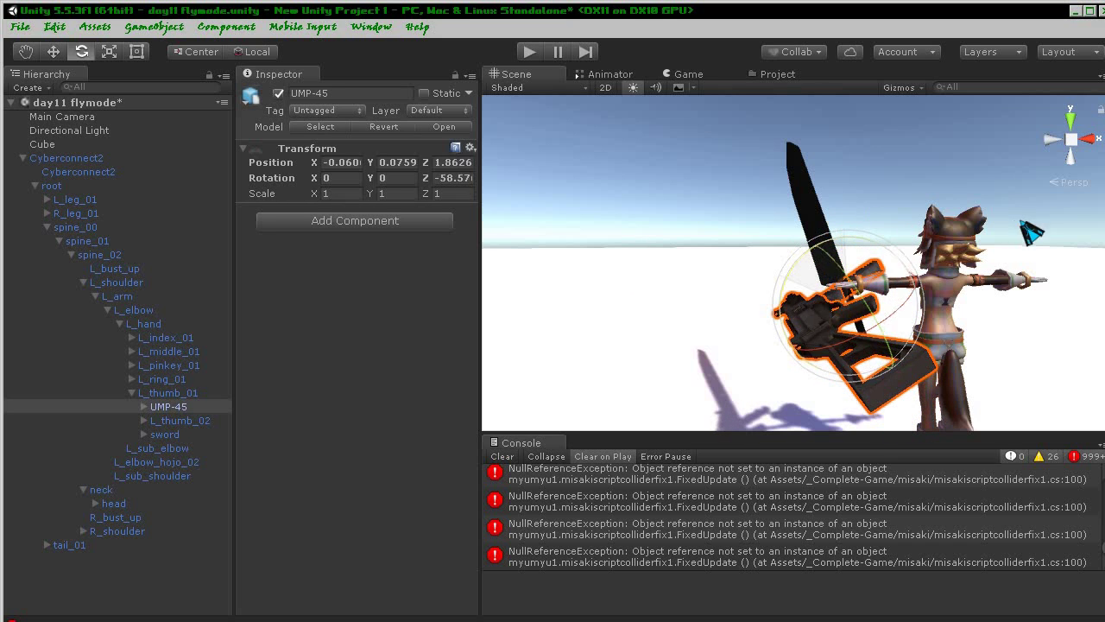
pyautogui.moveTo(845, 226)
pyautogui.mouseDown()
pyautogui.moveTo(891, 203)
pyautogui.moveTo(843, 227)
pyautogui.moveTo(878, 220)
pyautogui.mouseUp()
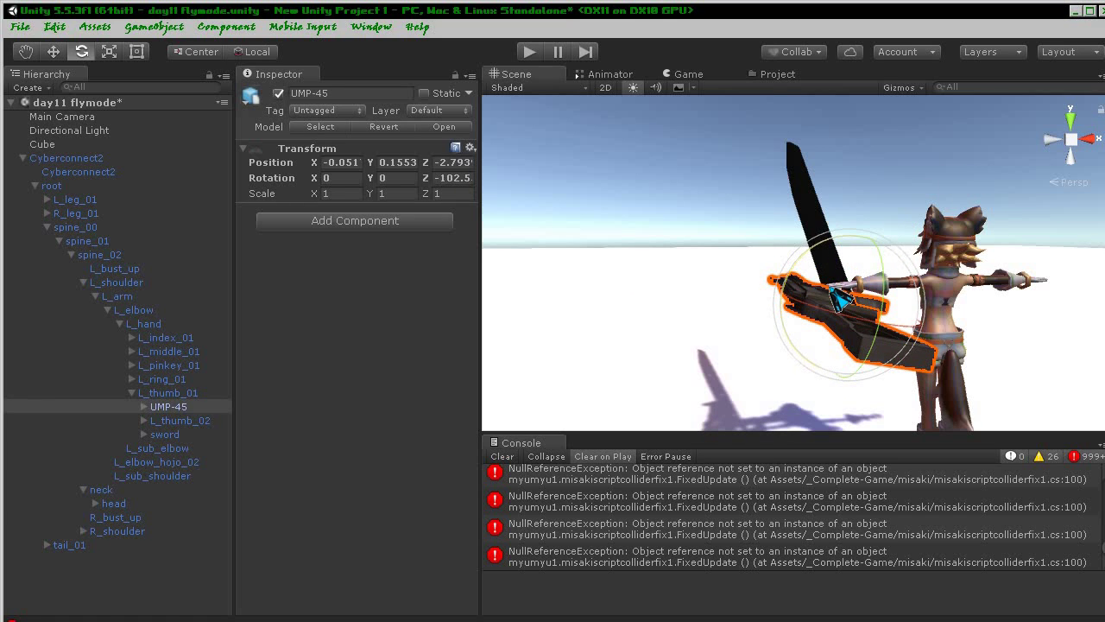
pyautogui.moveTo(803, 278); pyautogui.dragTo(782, 297)
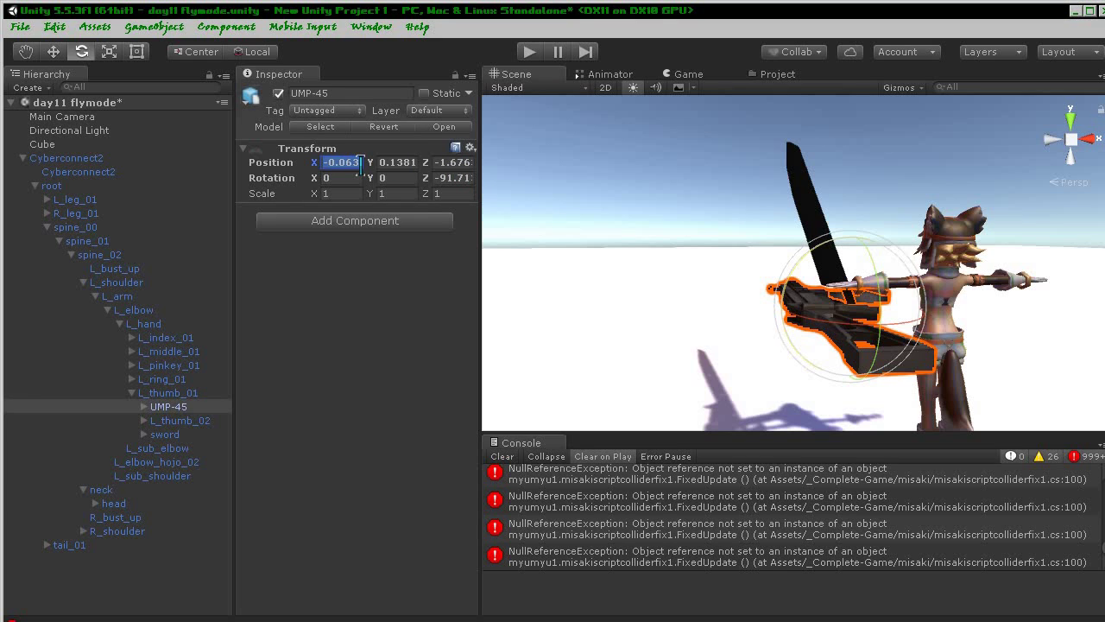
# - Set the UMP-45's position to 0, 0, 0 and its Z rotation to 90
pyautogui.write('0')
pyautogui.press('Tab')
pyautogui.write('0')
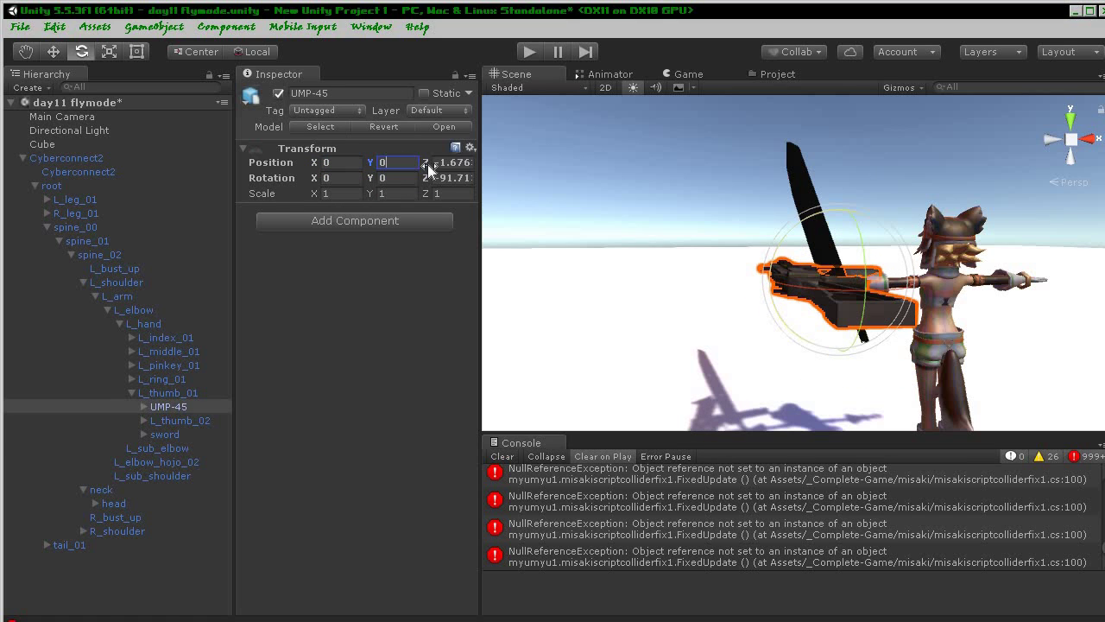
pyautogui.write('0')
pyautogui.click(458, 178)
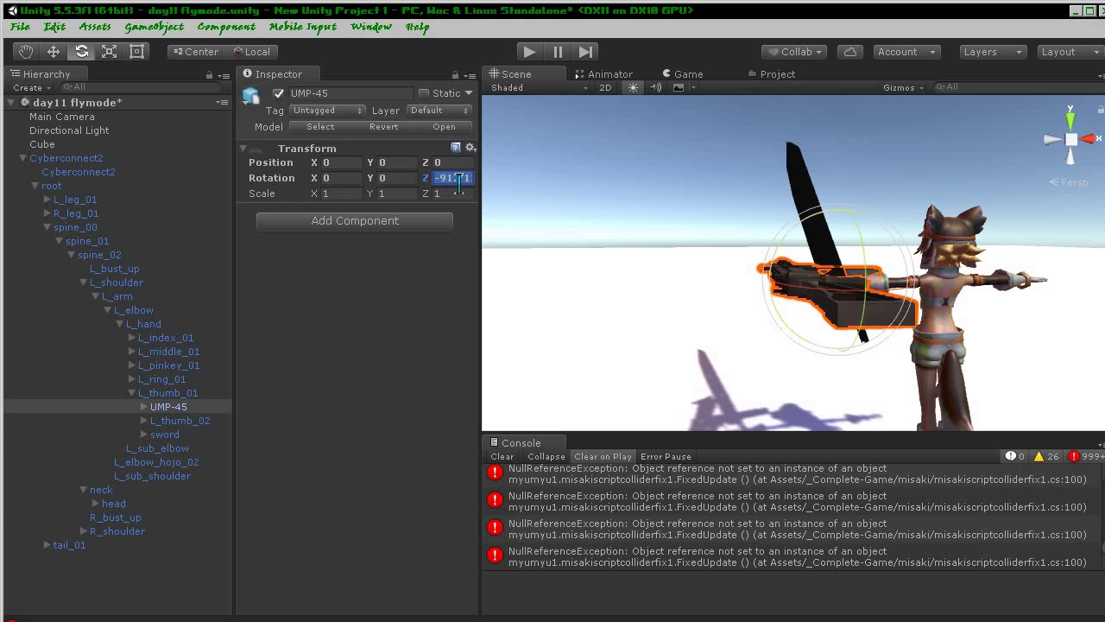
pyautogui.write('90')
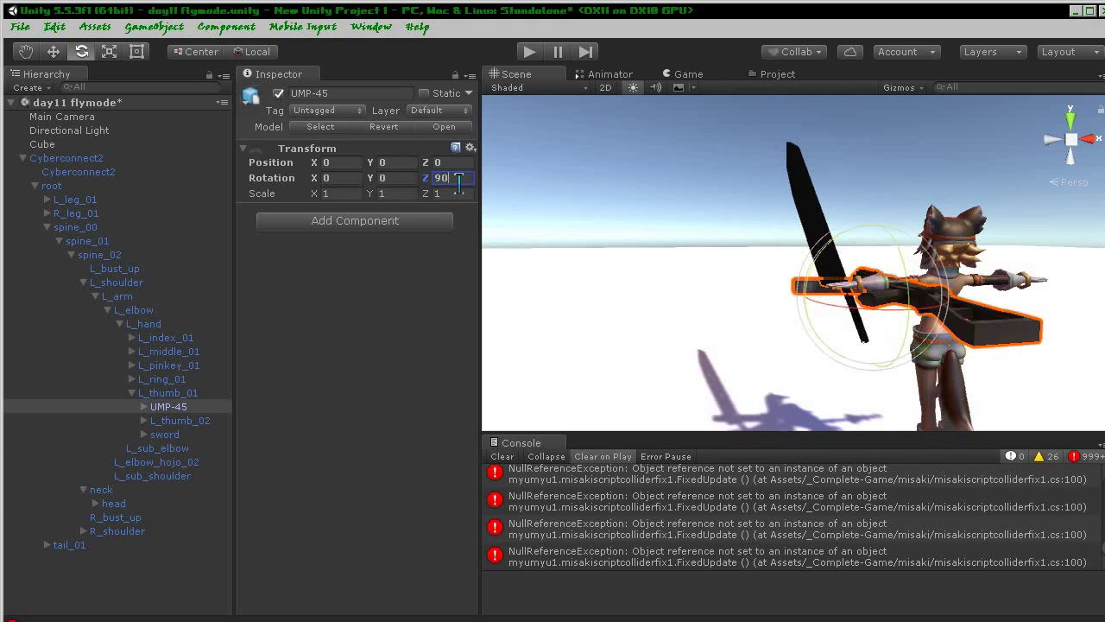
pyautogui.press('Return')
# - Slide the UMP-45 along X and up into the left hand, reaching position 0.2, 0, 0.088
pyautogui.press('f')
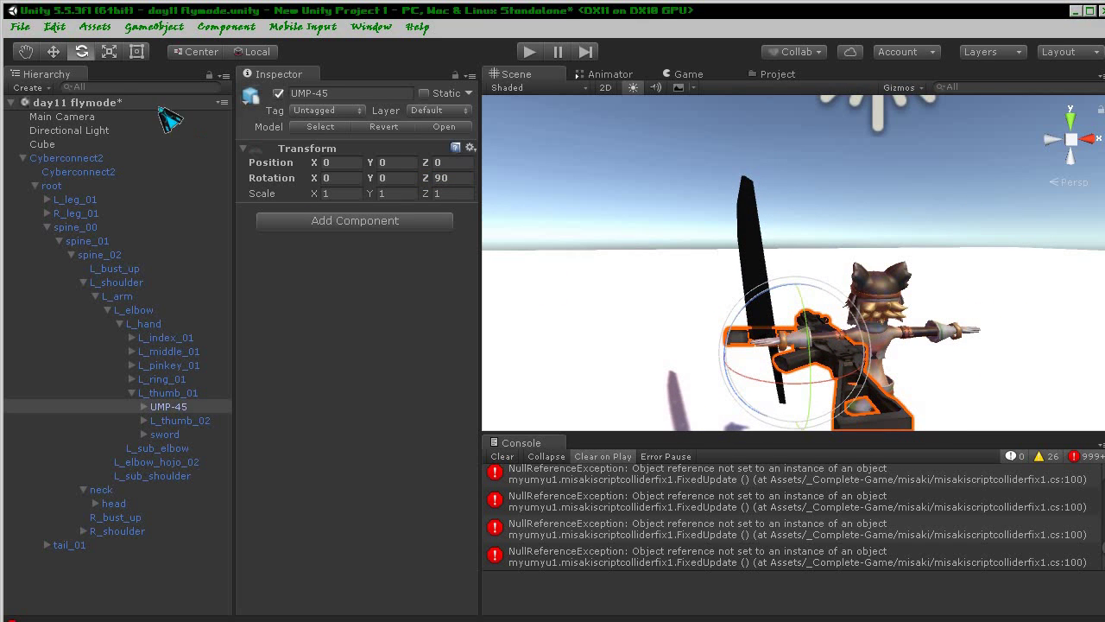
pyautogui.click(51, 54)
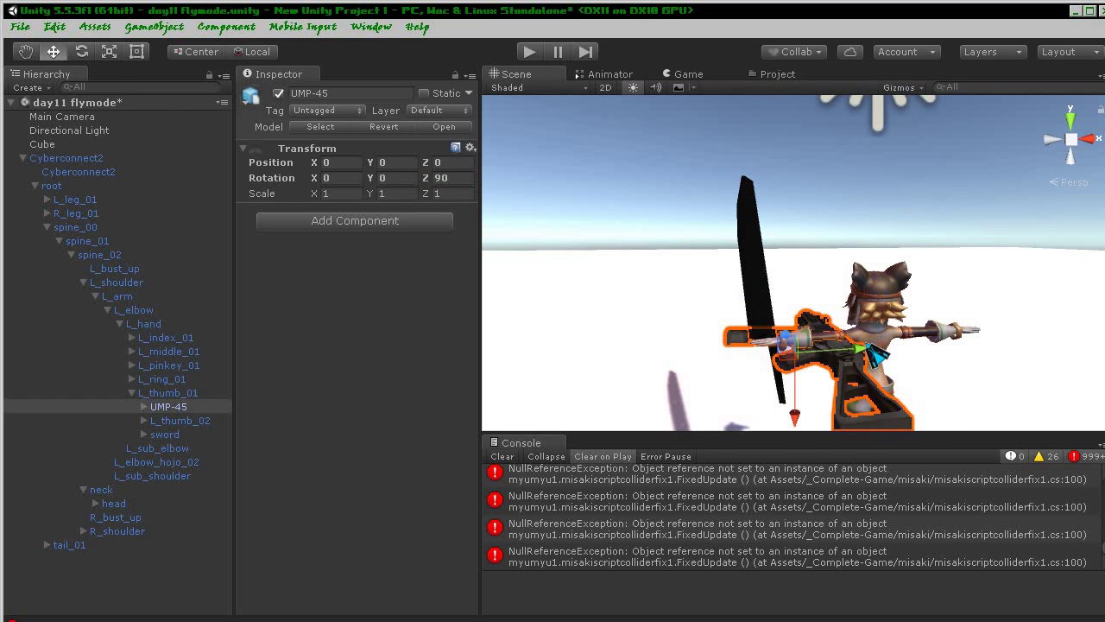
pyautogui.moveTo(872, 352); pyautogui.dragTo(833, 362)
pyautogui.moveTo(833, 363); pyautogui.dragTo(857, 362, button='middle')
pyautogui.moveTo(857, 362)
pyautogui.mouseDown(button='right')
pyautogui.moveTo(913, 276)
pyautogui.moveTo(979, 388)
pyautogui.mouseUp(button='right')
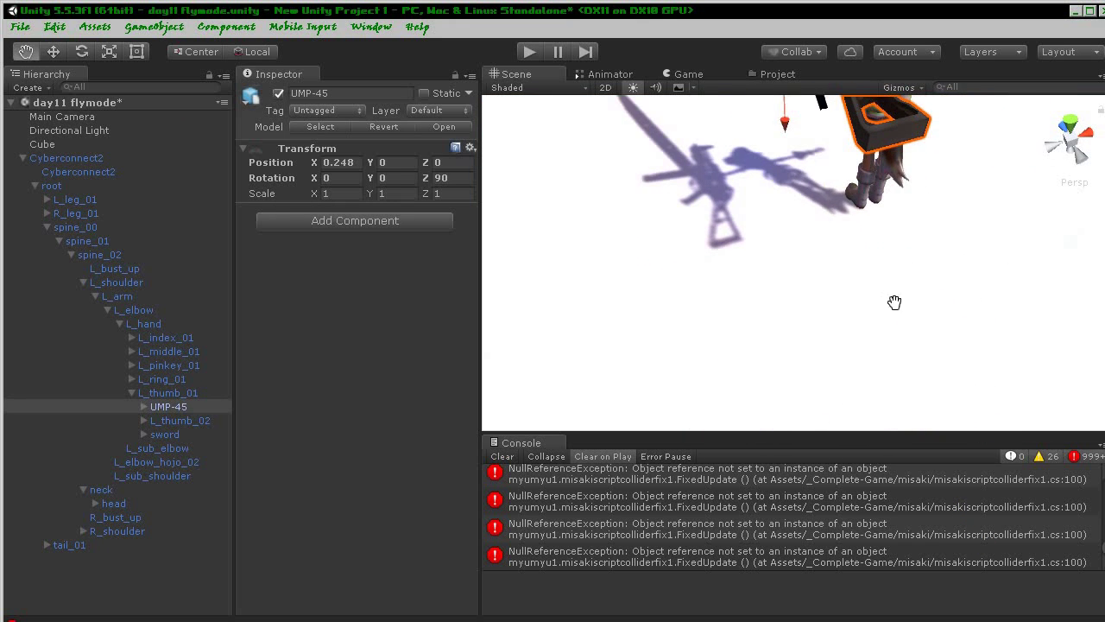
pyautogui.moveTo(894, 302); pyautogui.dragTo(902, 309, button='right')
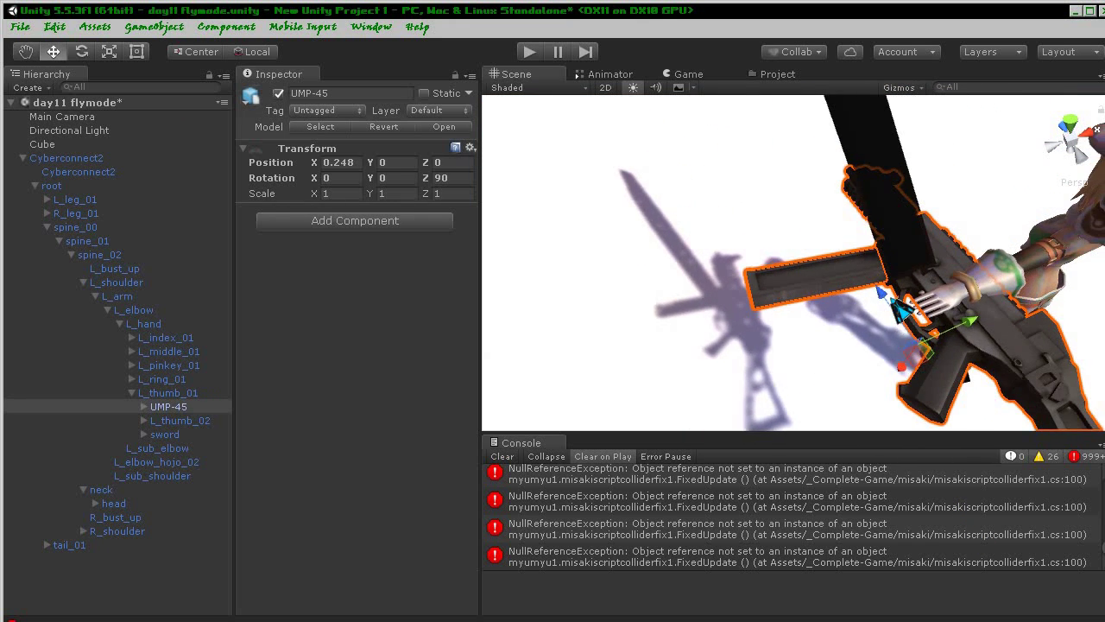
pyautogui.moveTo(980, 337); pyautogui.dragTo(903, 284)
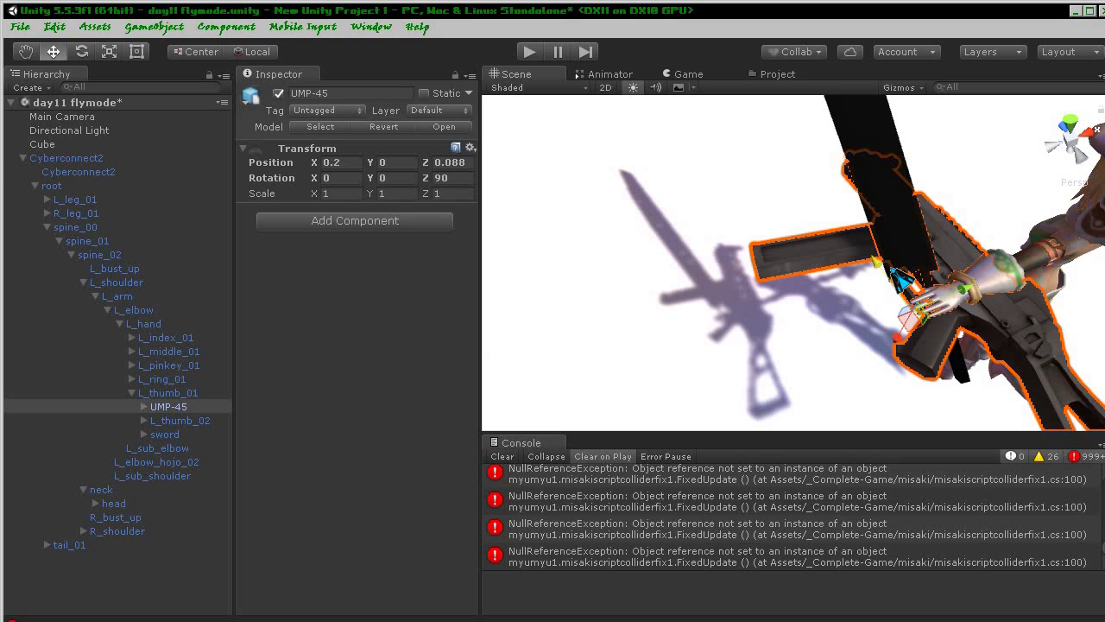
pyautogui.moveTo(903, 284)
pyautogui.mouseDown(button='middle')
pyautogui.moveTo(740, 330)
pyautogui.moveTo(828, 259)
pyautogui.mouseUp(button='middle')
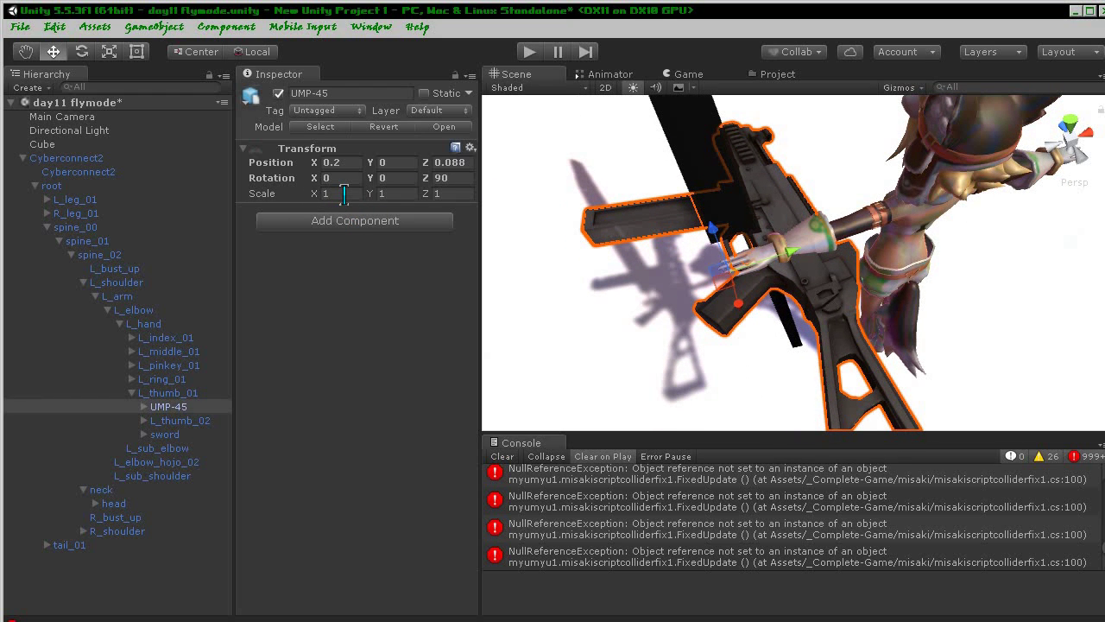
# - Try different Scale values for the UMP-45 in the Inspector, ending back at full size
pyautogui.write('1')
pyautogui.write('.')
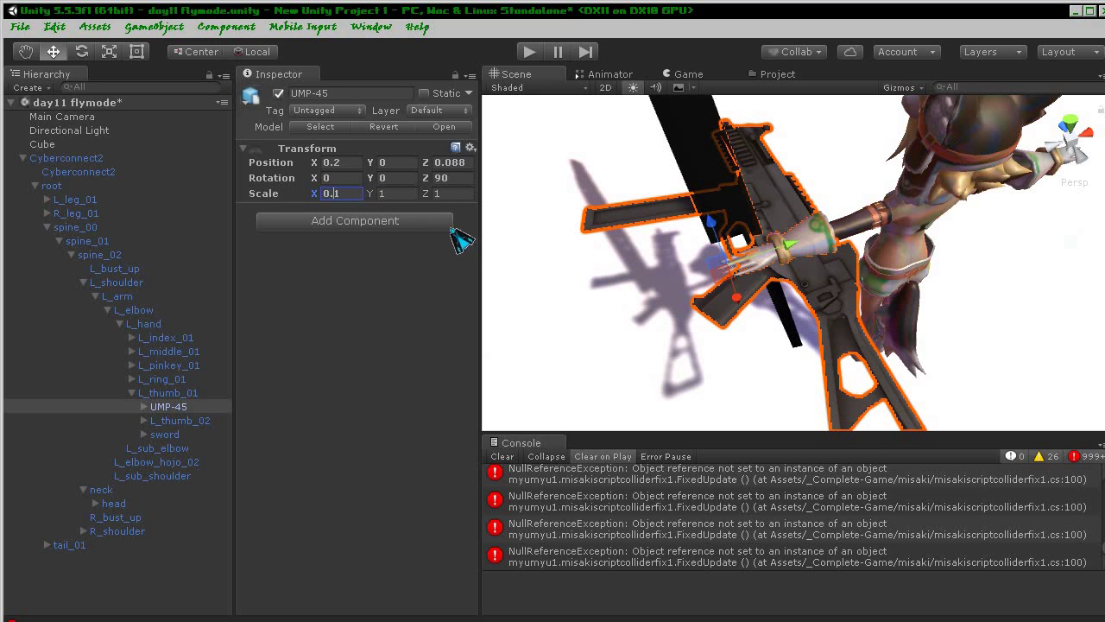
pyautogui.click(407, 193)
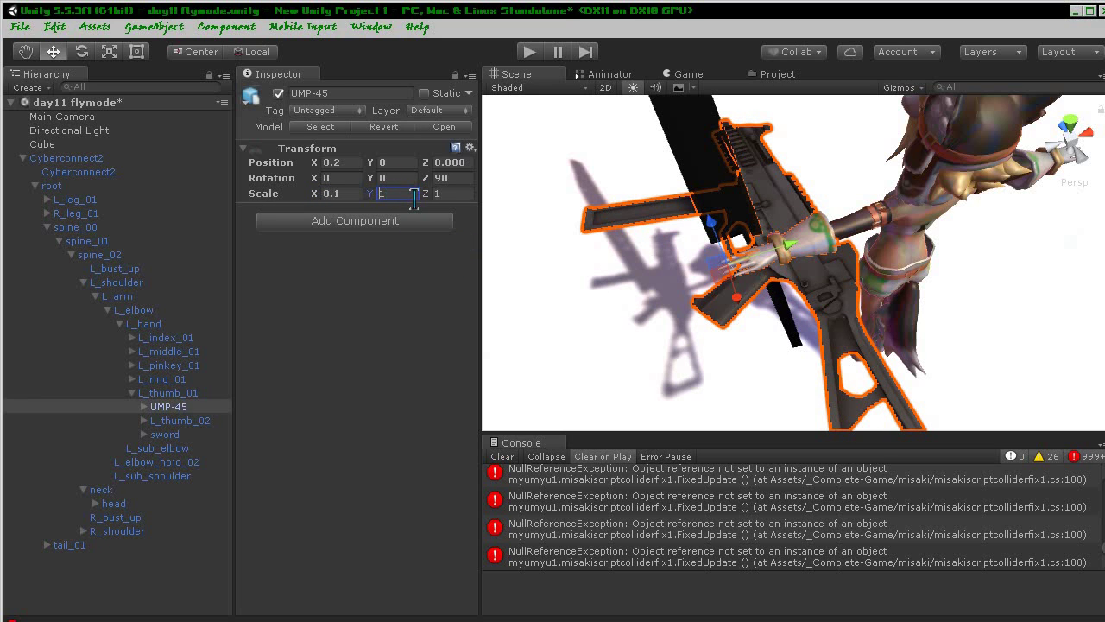
pyautogui.write('0.')
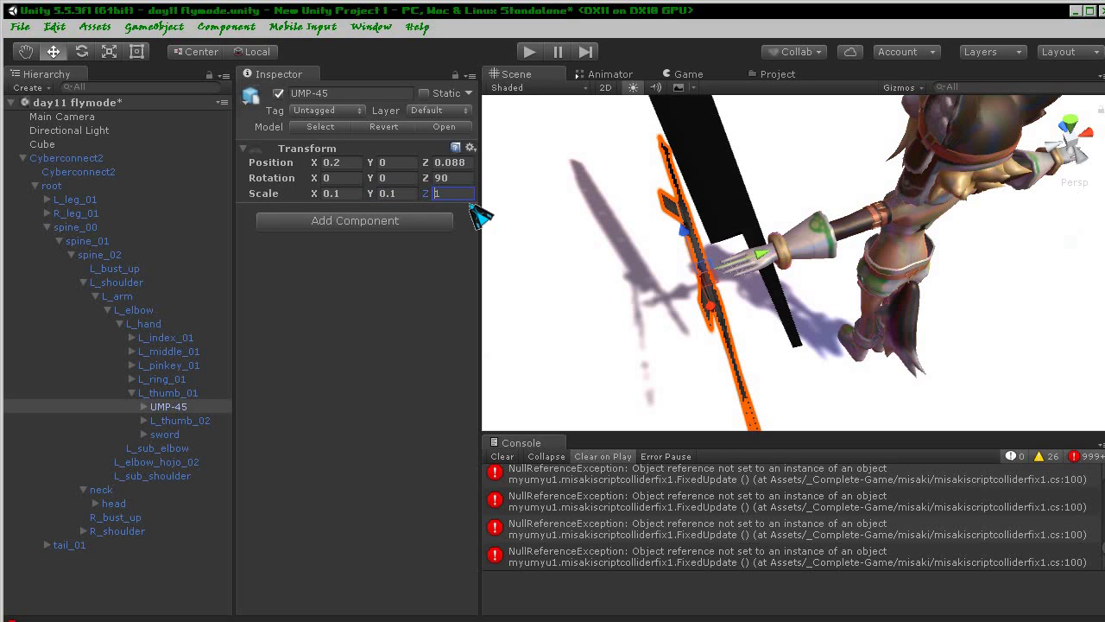
pyautogui.write('.')
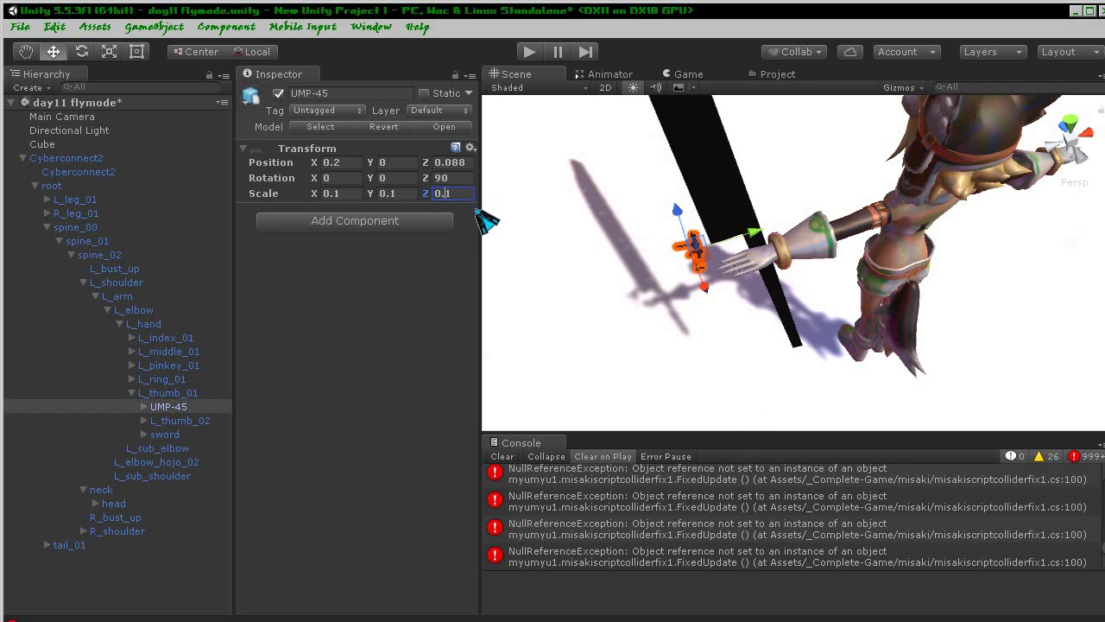
pyautogui.write('0.5')
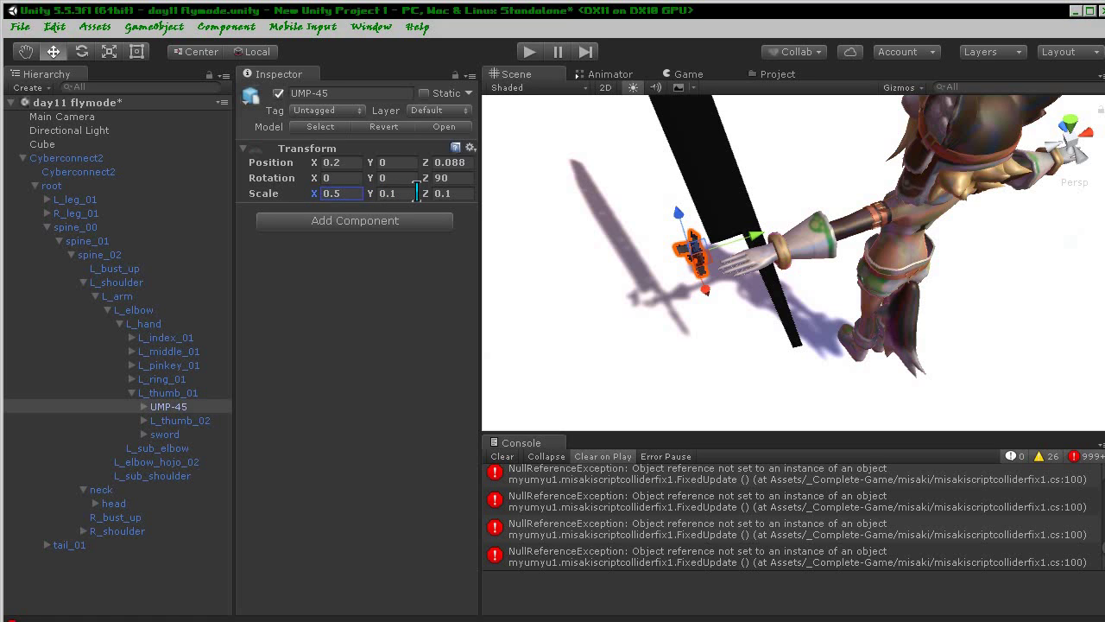
pyautogui.scroll(5, 656, 293)
pyautogui.scroll(-5, 656, 293)
pyautogui.moveTo(656, 285)
pyautogui.mouseDown(button='middle')
pyautogui.moveTo(826, 238)
pyautogui.moveTo(775, 289)
pyautogui.mouseUp(button='middle')
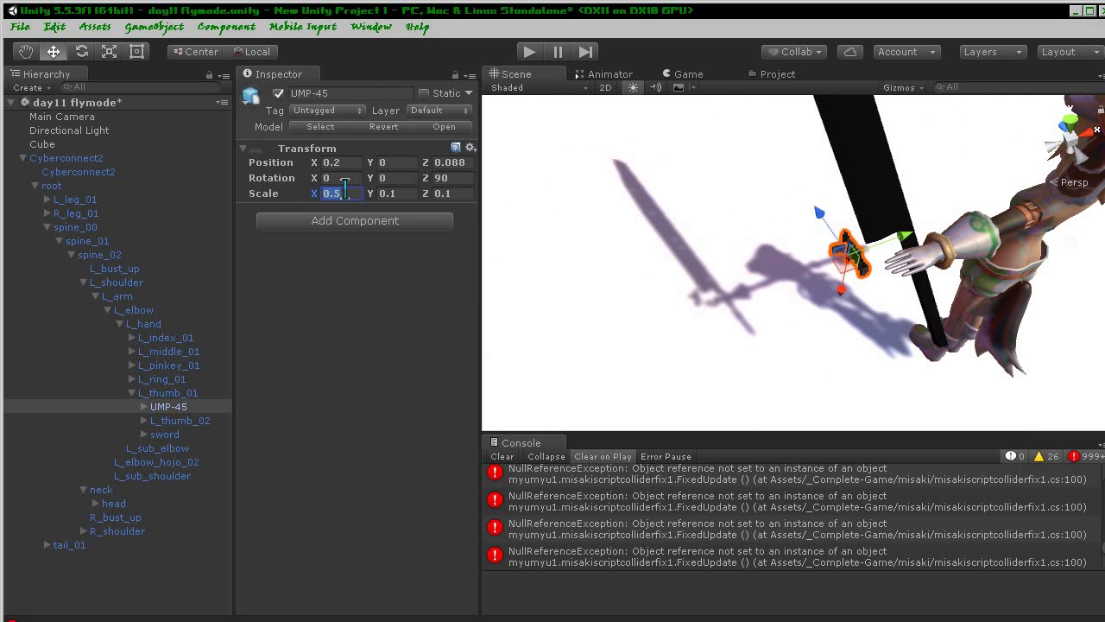
pyautogui.write('1')
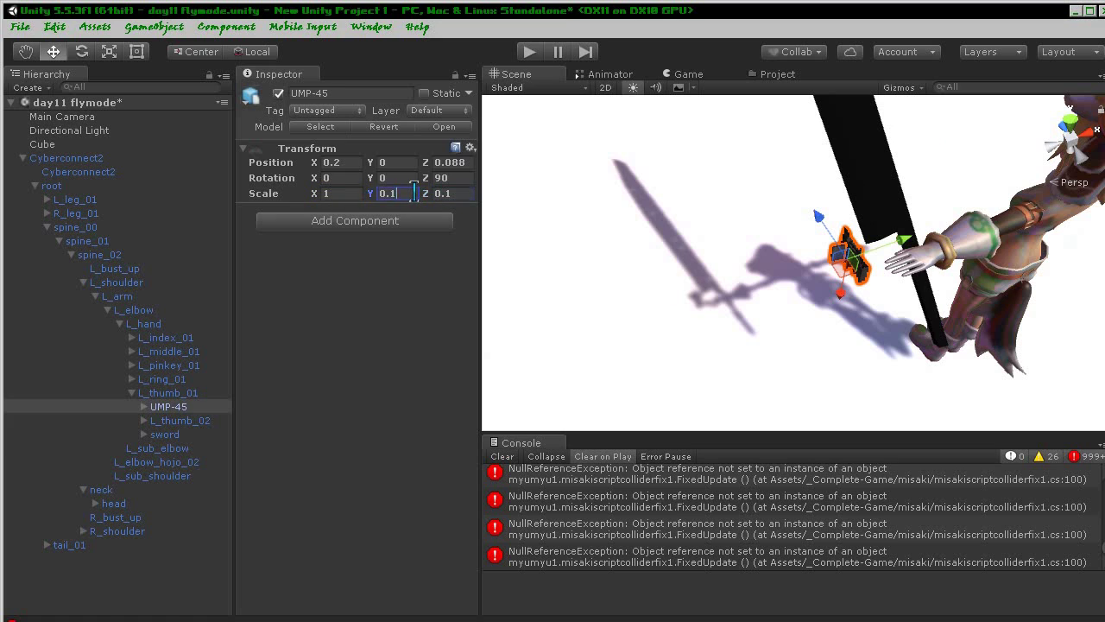
pyautogui.write('1')
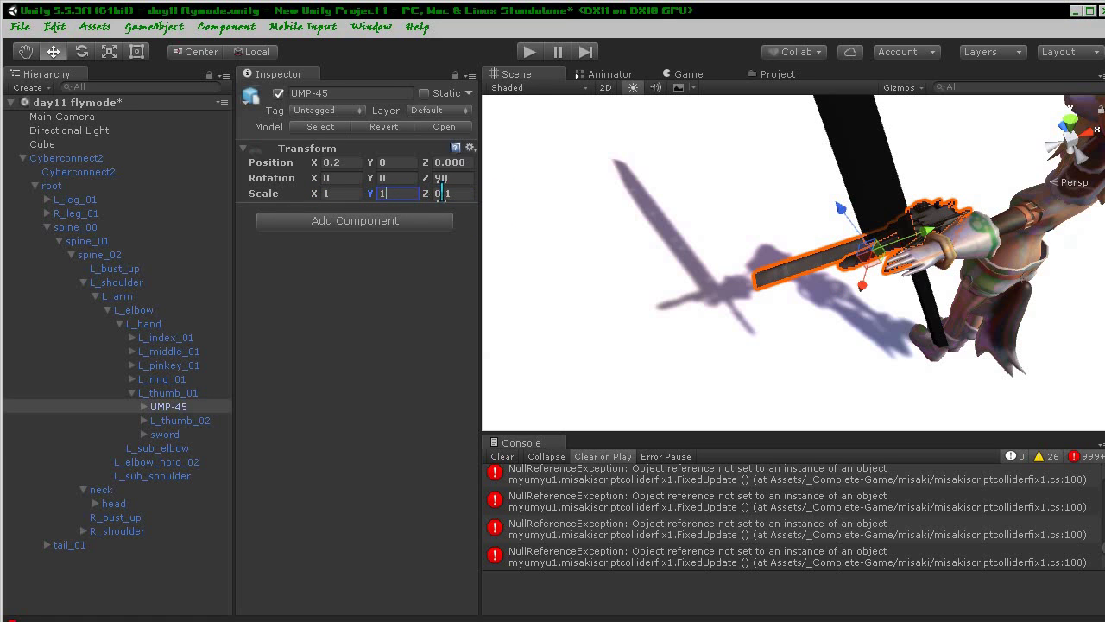
pyautogui.write('1')
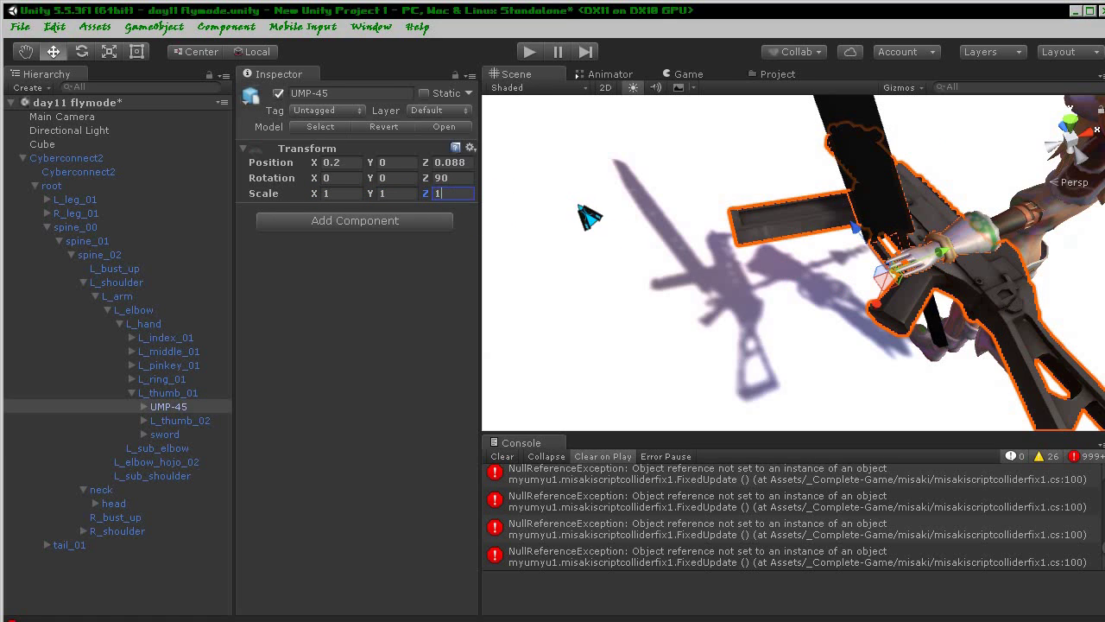
pyautogui.moveTo(765, 255); pyautogui.dragTo(557, 254, button='middle')
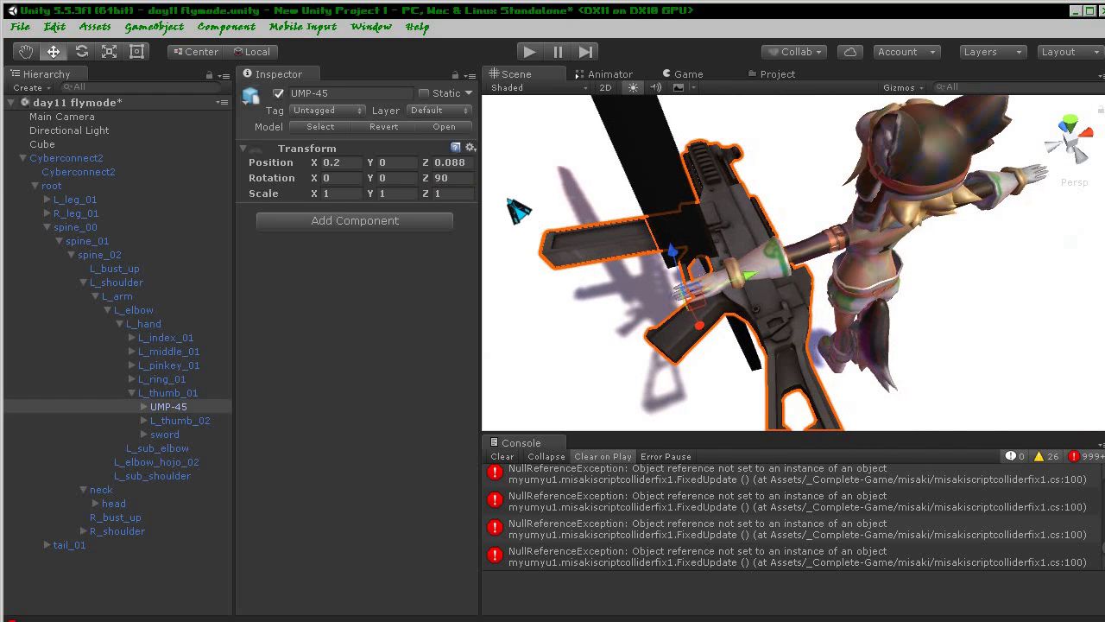
# - Shrink the gun's Y and Z scale to about 0.49 and 0.47 with the Scale tool
pyautogui.click(109, 52)
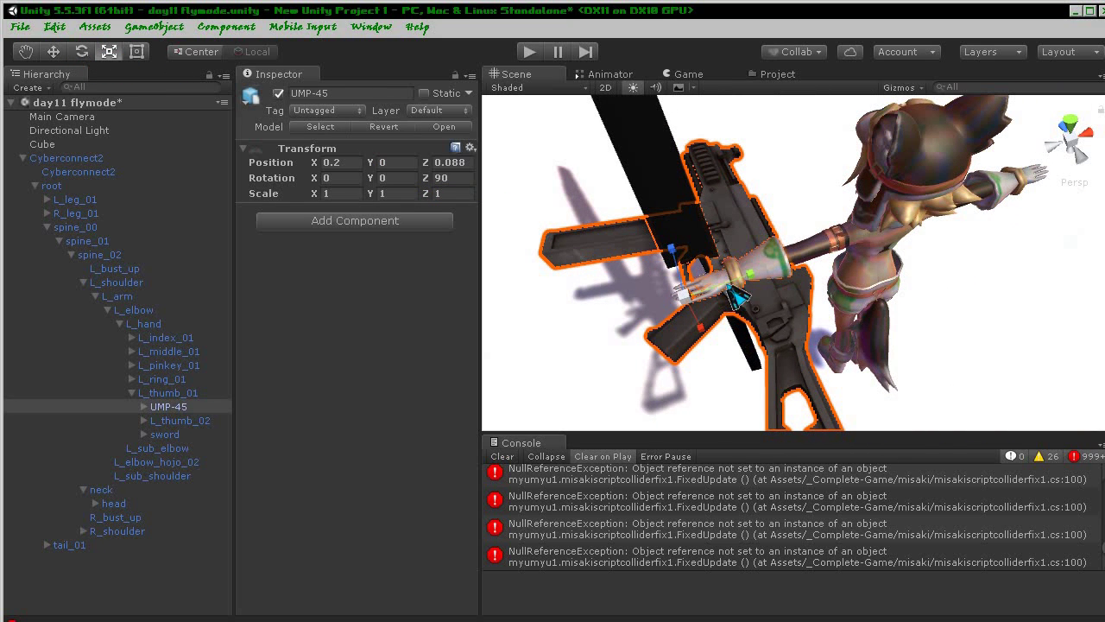
pyautogui.moveTo(745, 278)
pyautogui.mouseDown()
pyautogui.moveTo(671, 247)
pyautogui.moveTo(677, 259)
pyautogui.mouseUp()
pyautogui.moveTo(678, 259)
pyautogui.mouseDown(button='middle')
pyautogui.moveTo(932, 246)
pyautogui.moveTo(796, 125)
pyautogui.moveTo(697, 161)
pyautogui.mouseUp(button='middle')
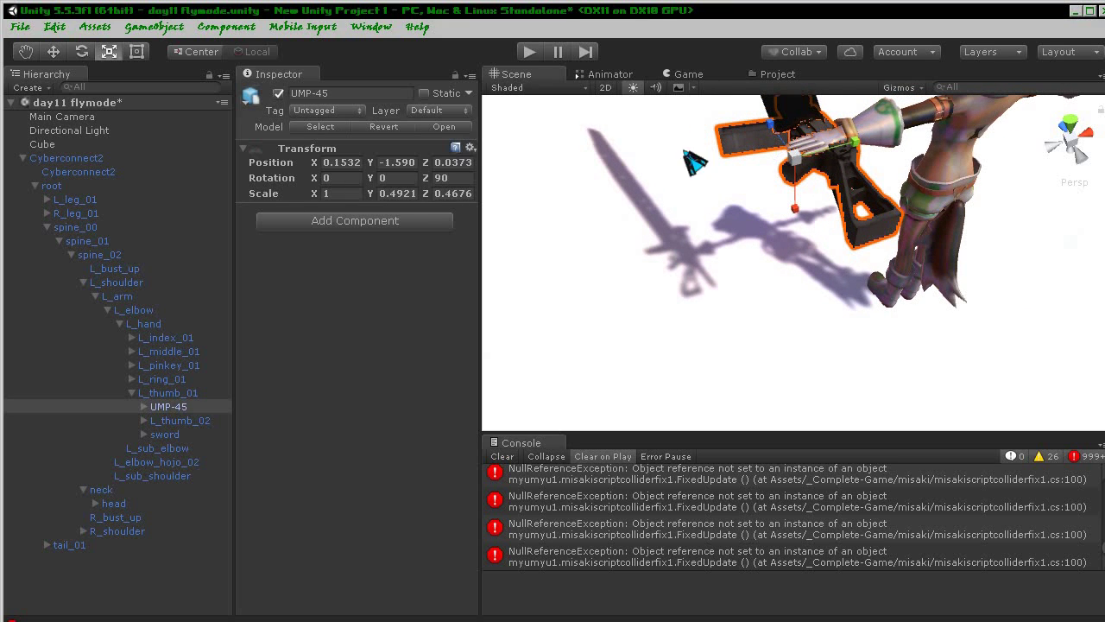
pyautogui.click(415, 194)
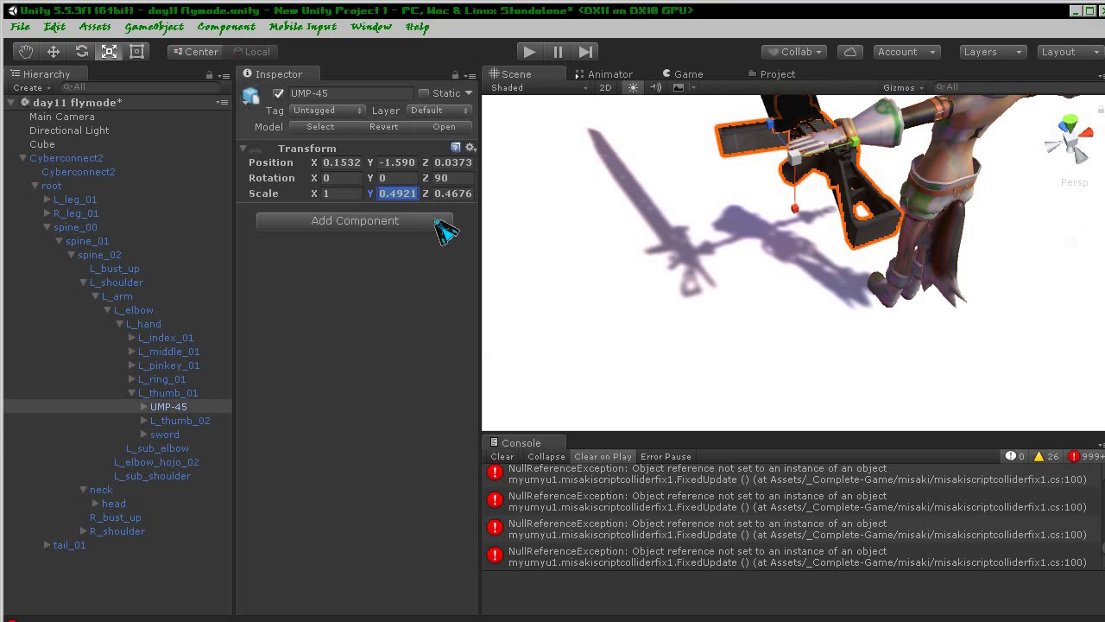
pyautogui.moveTo(684, 246); pyautogui.dragTo(847, 265, button='middle')
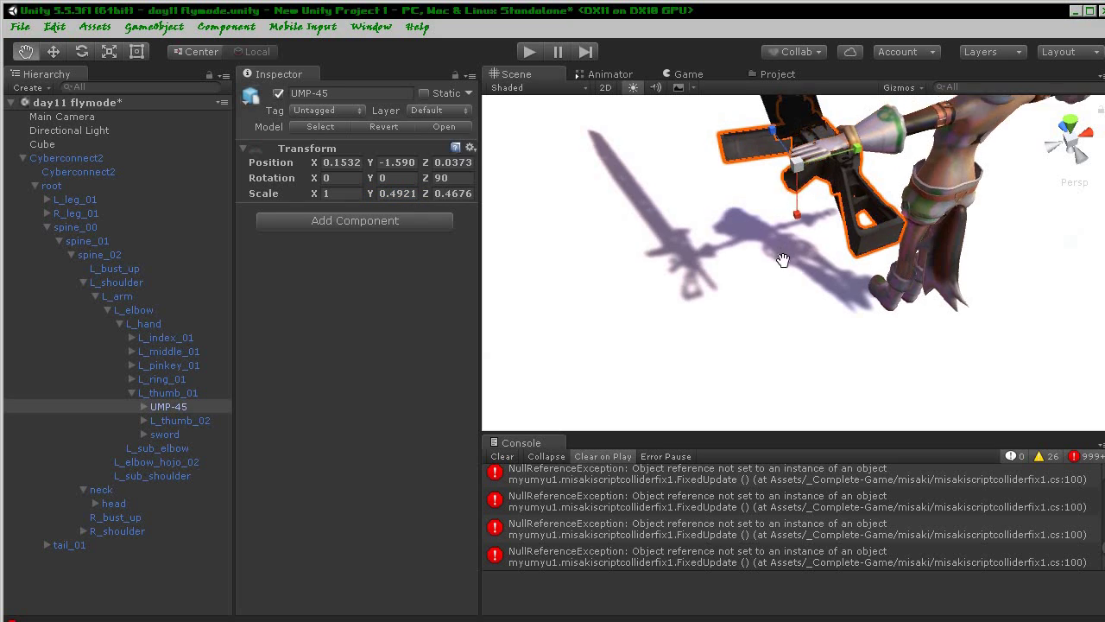
pyautogui.press('r')
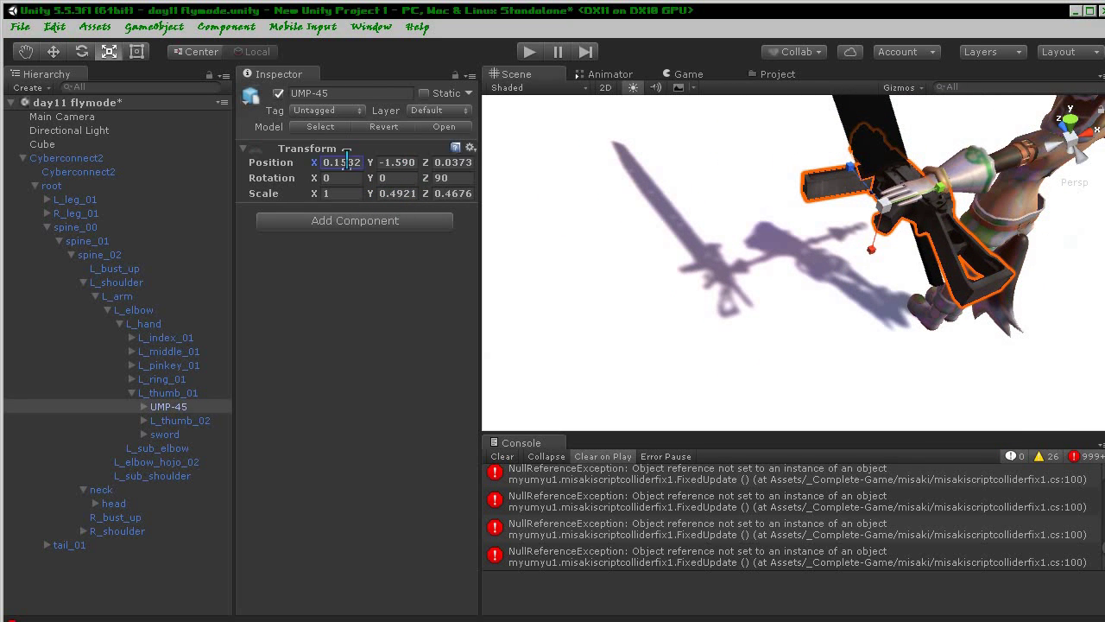
# - Zero the gun's position, then slide it along Z to about 0.07
pyautogui.write('0')
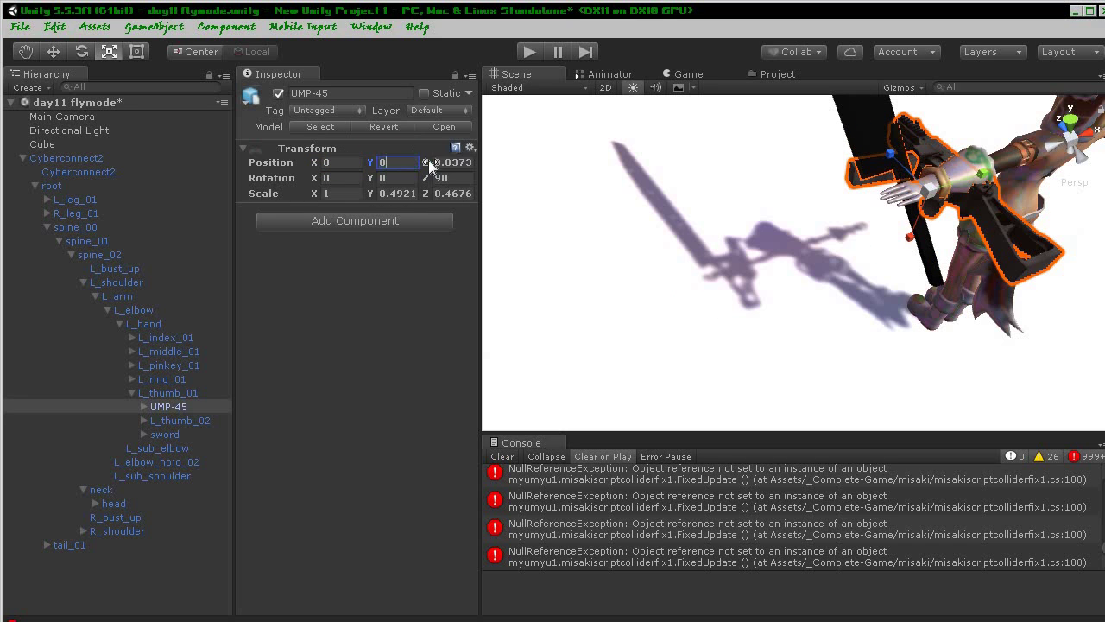
pyautogui.write('0')
pyautogui.press('Return')
pyautogui.press('f')
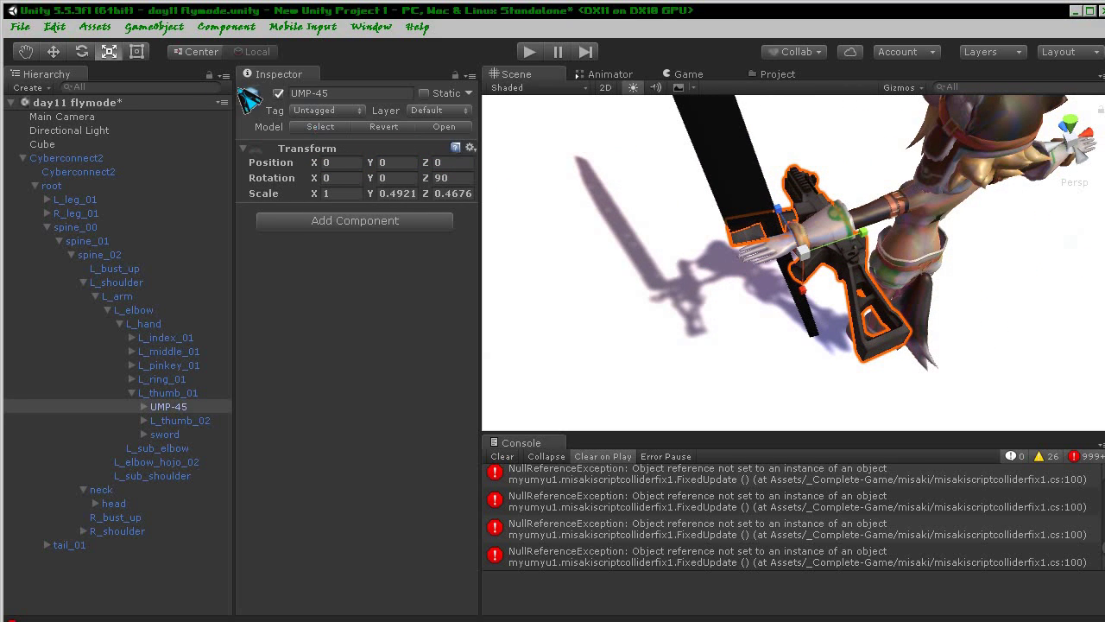
pyautogui.click(53, 52)
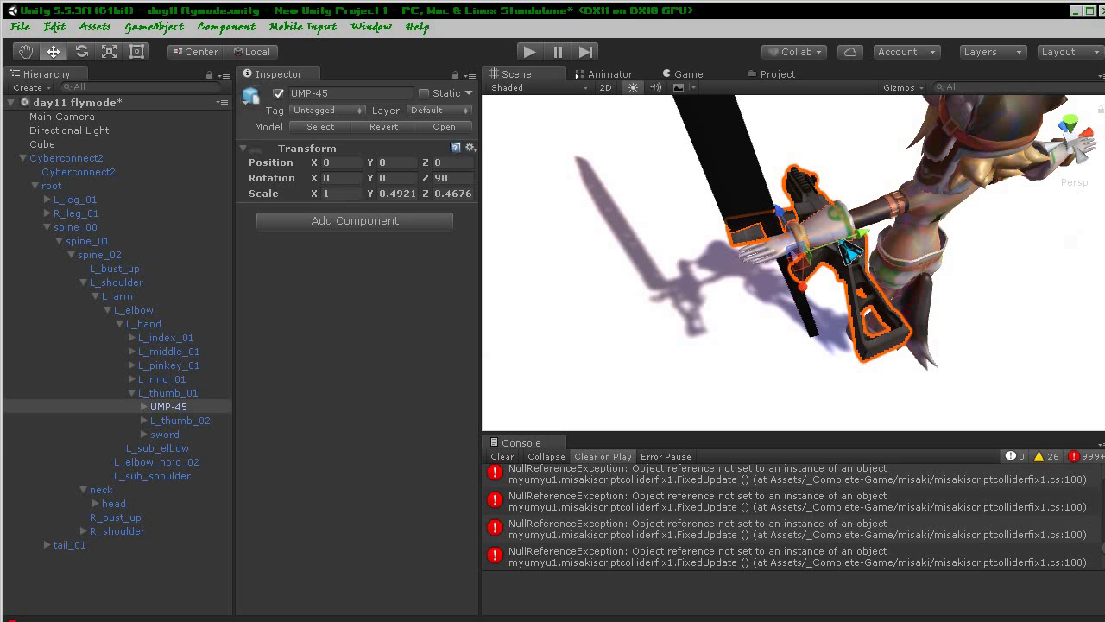
pyautogui.scroll(5, 851, 266)
pyautogui.scroll(-2, 842, 293)
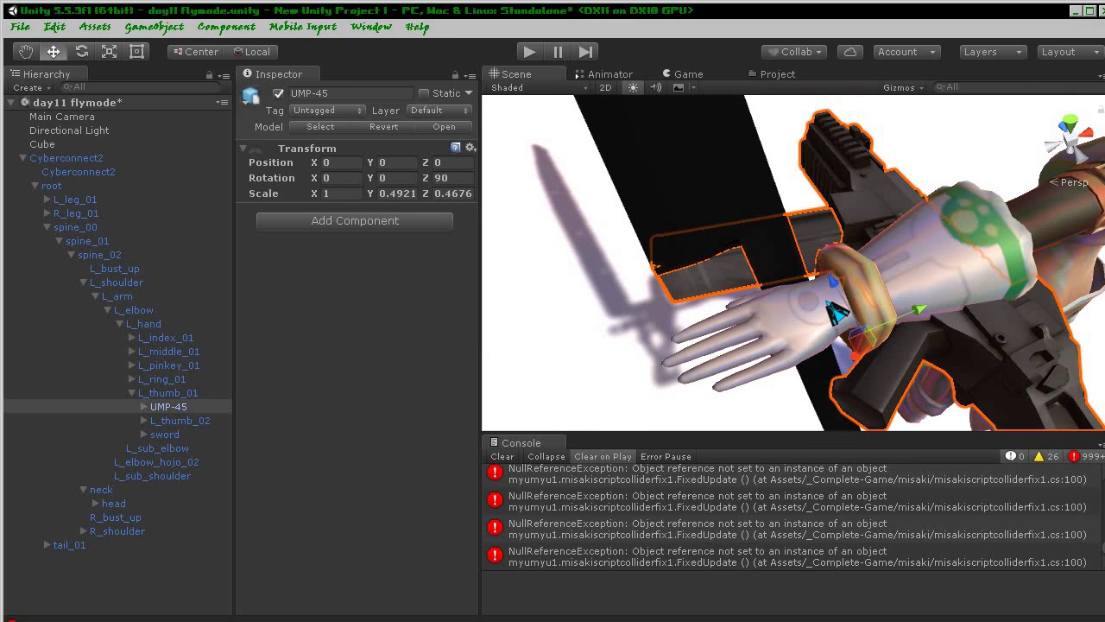
pyautogui.moveTo(838, 293); pyautogui.dragTo(823, 275)
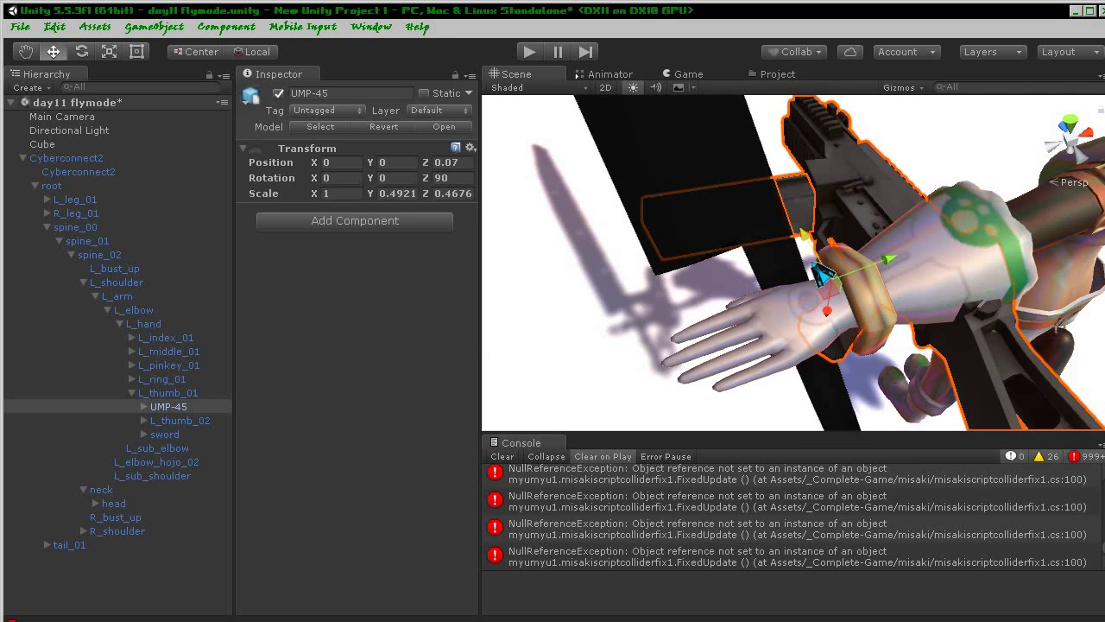
# - Turn the gun around Y and set its Y rotation to exactly 90
pyautogui.click(81, 52)
pyautogui.moveTo(800, 337); pyautogui.dragTo(923, 344)
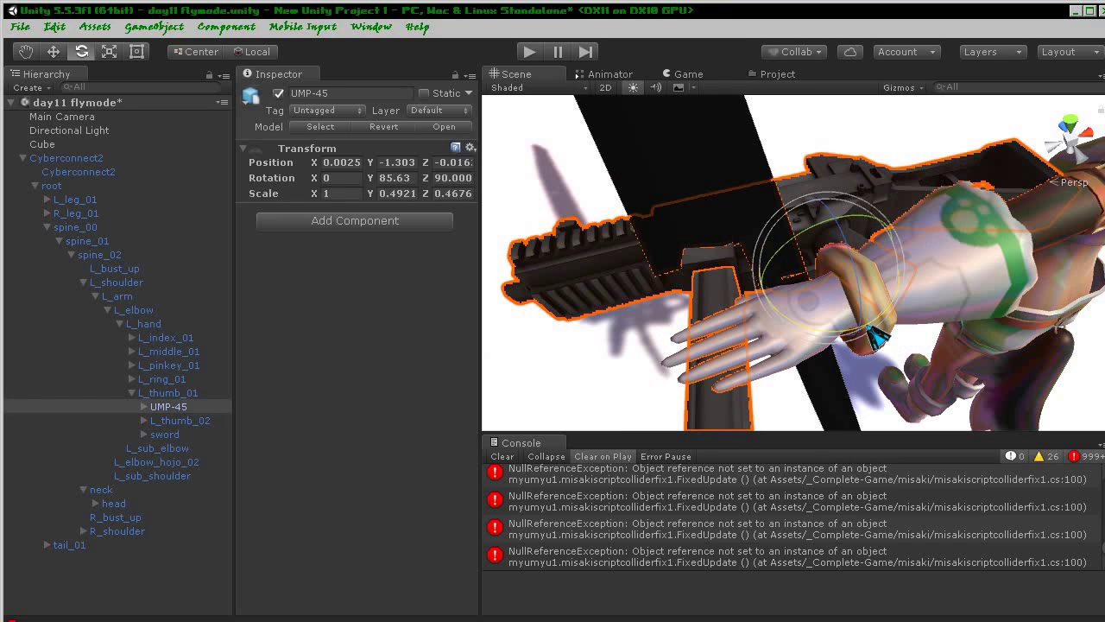
pyautogui.moveTo(813, 337); pyautogui.dragTo(820, 328)
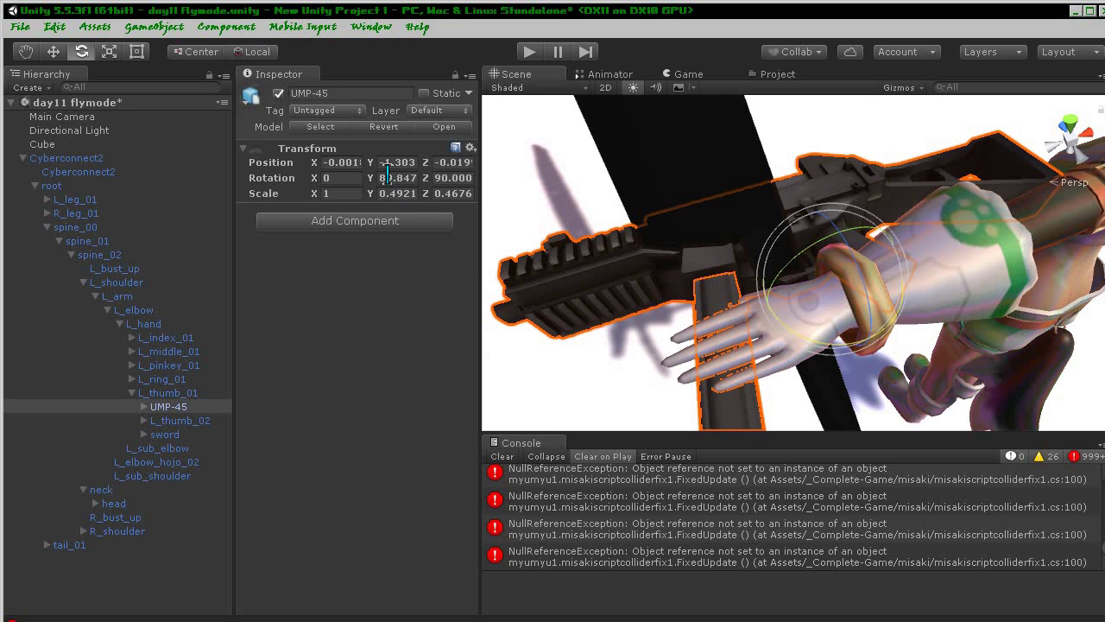
pyautogui.write('90')
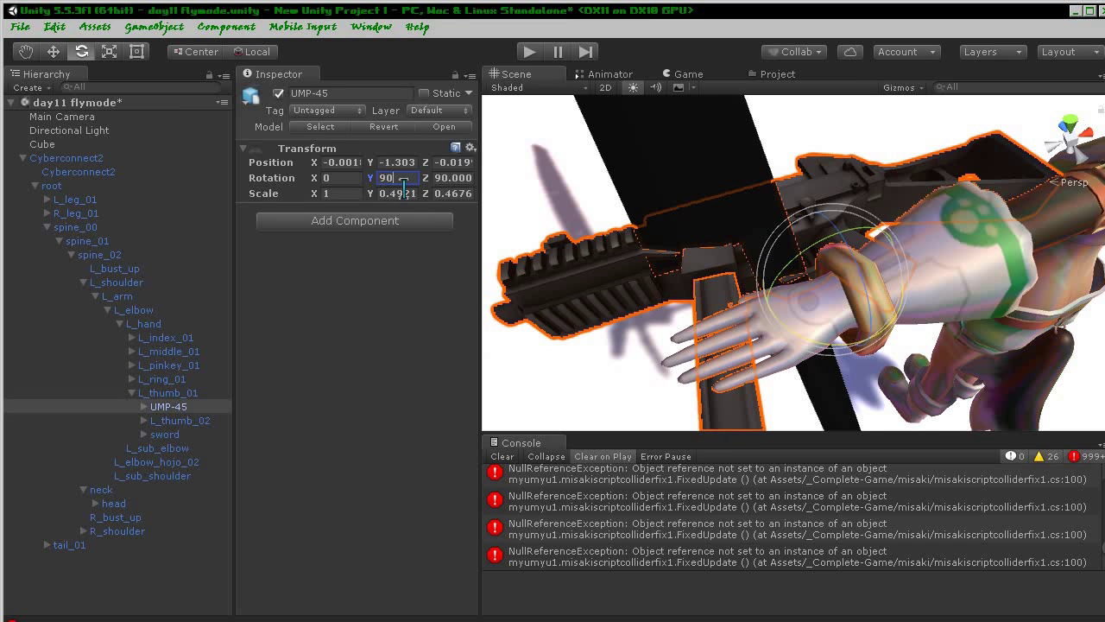
pyautogui.moveTo(742, 256); pyautogui.dragTo(756, 240, button='middle')
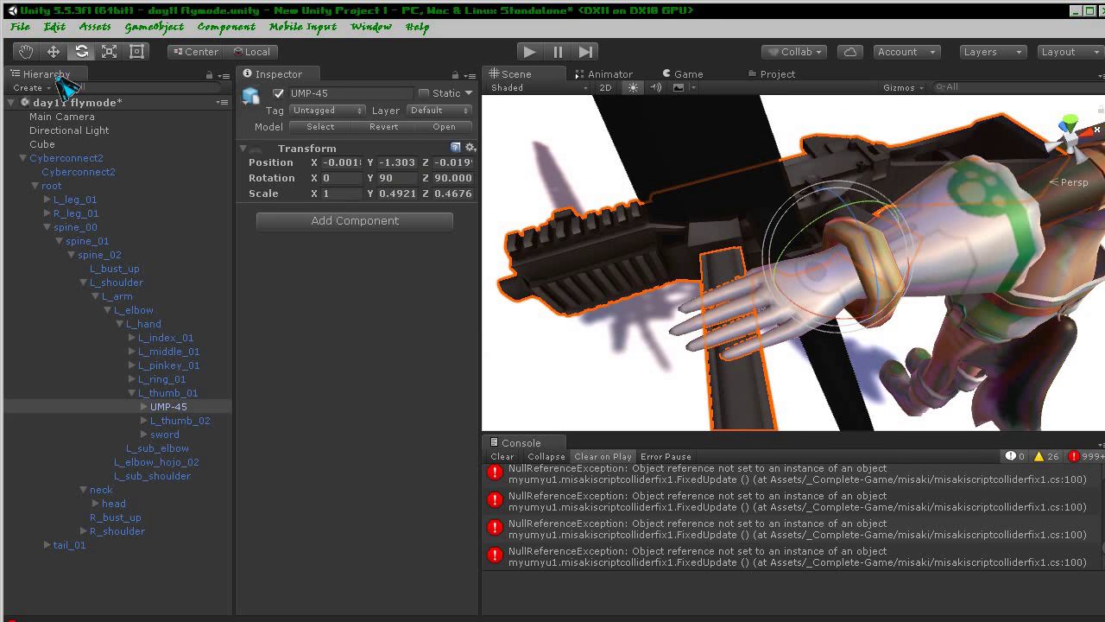
# - Slide the UMP-45 along the hand and zero its Position X and Z values
pyautogui.click(54, 51)
pyautogui.moveTo(777, 298); pyautogui.dragTo(734, 280)
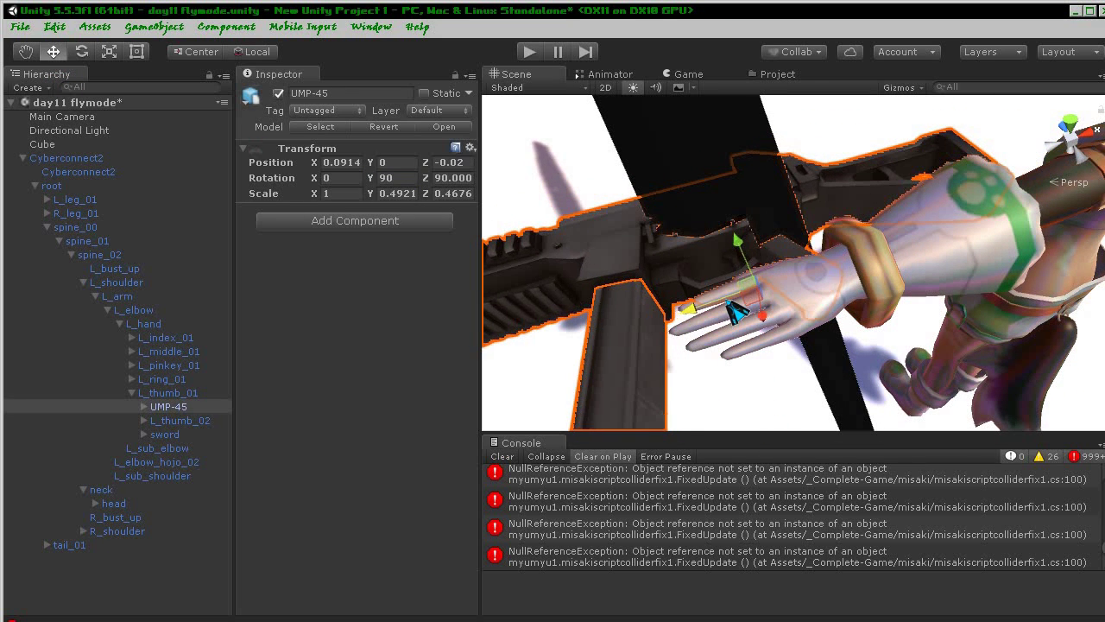
pyautogui.moveTo(770, 321); pyautogui.dragTo(776, 309)
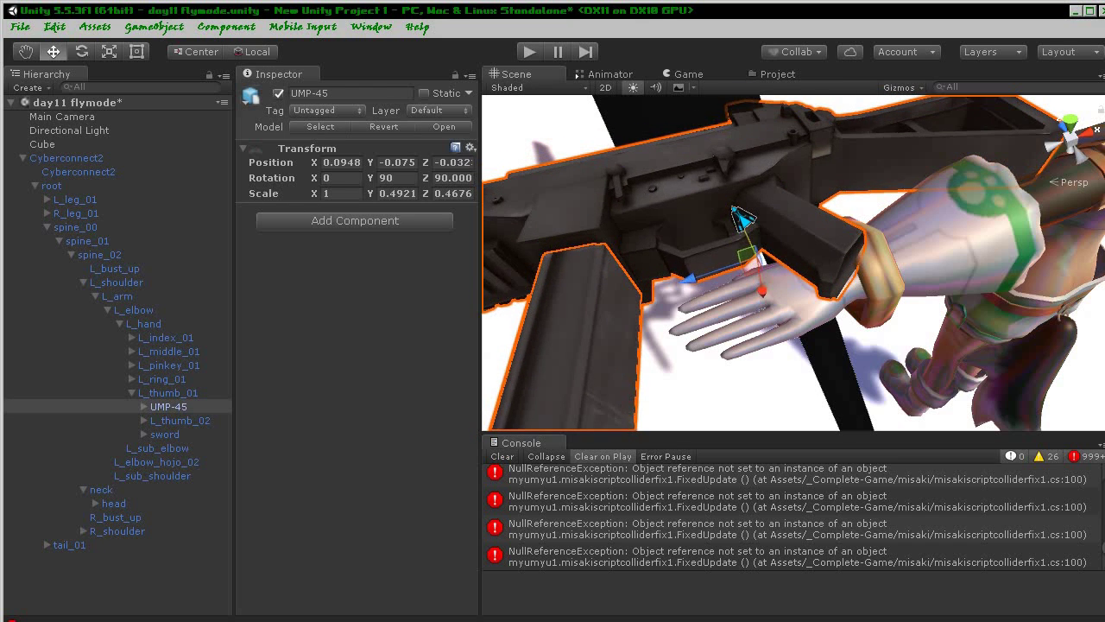
pyautogui.scroll(-5, 742, 207)
pyautogui.moveTo(768, 247); pyautogui.dragTo(776, 245)
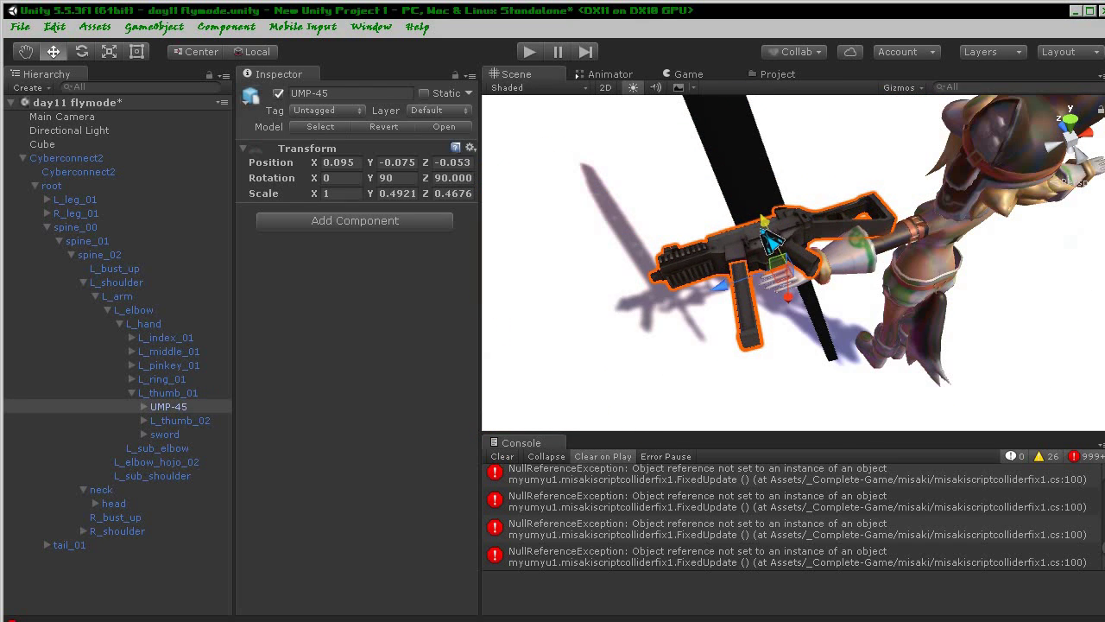
pyautogui.moveTo(760, 224); pyautogui.dragTo(732, 158, button='middle')
pyautogui.moveTo(732, 158); pyautogui.dragTo(794, 217)
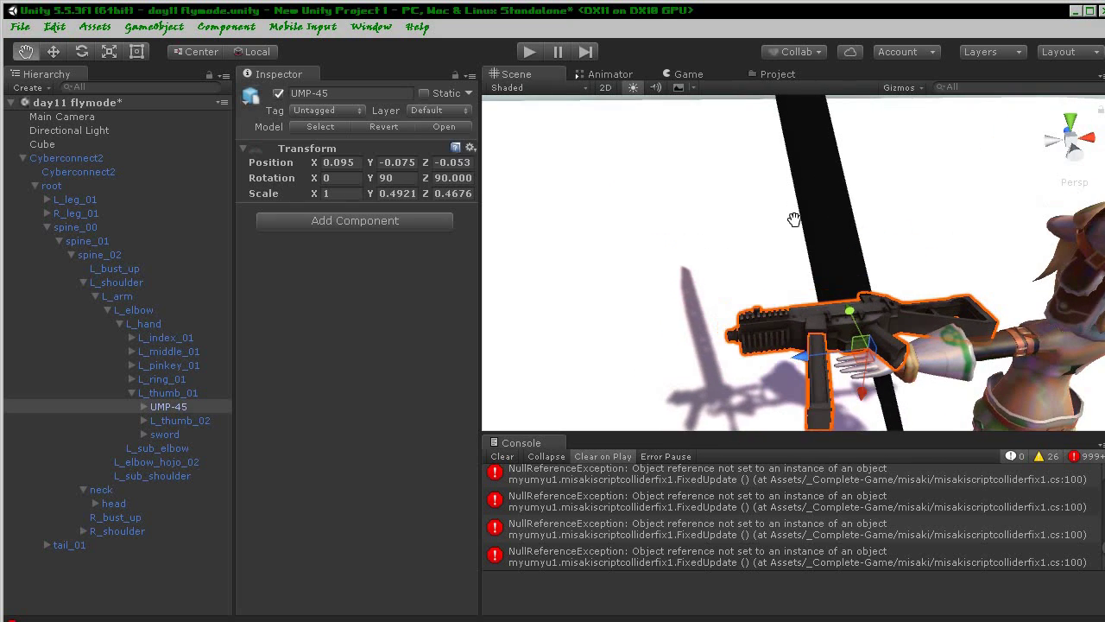
pyautogui.press('w')
pyautogui.click(337, 162)
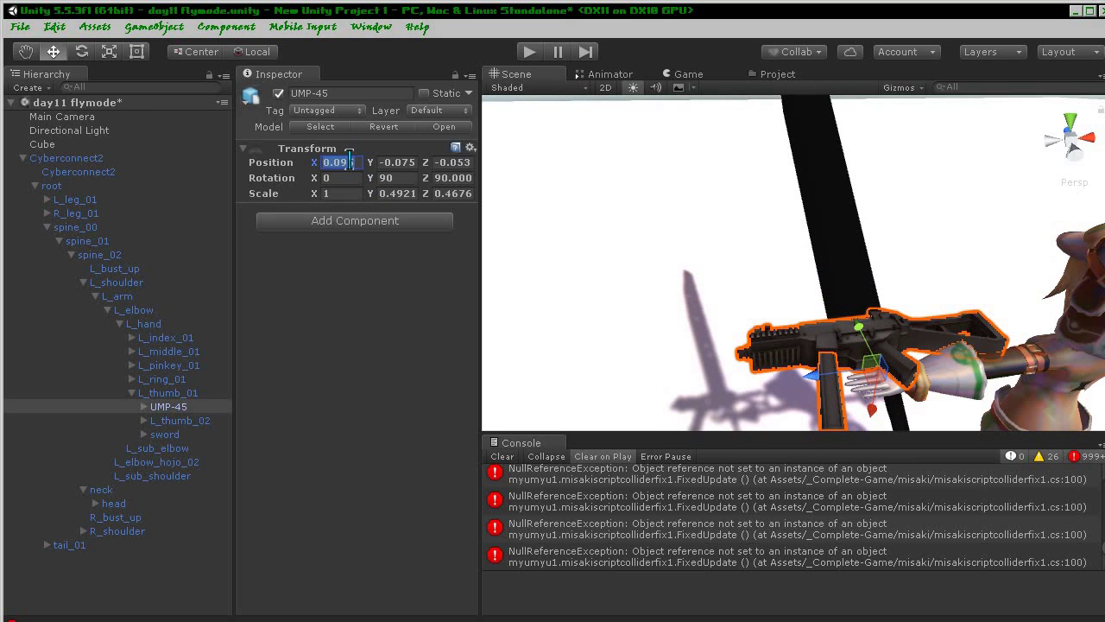
pyautogui.write('0')
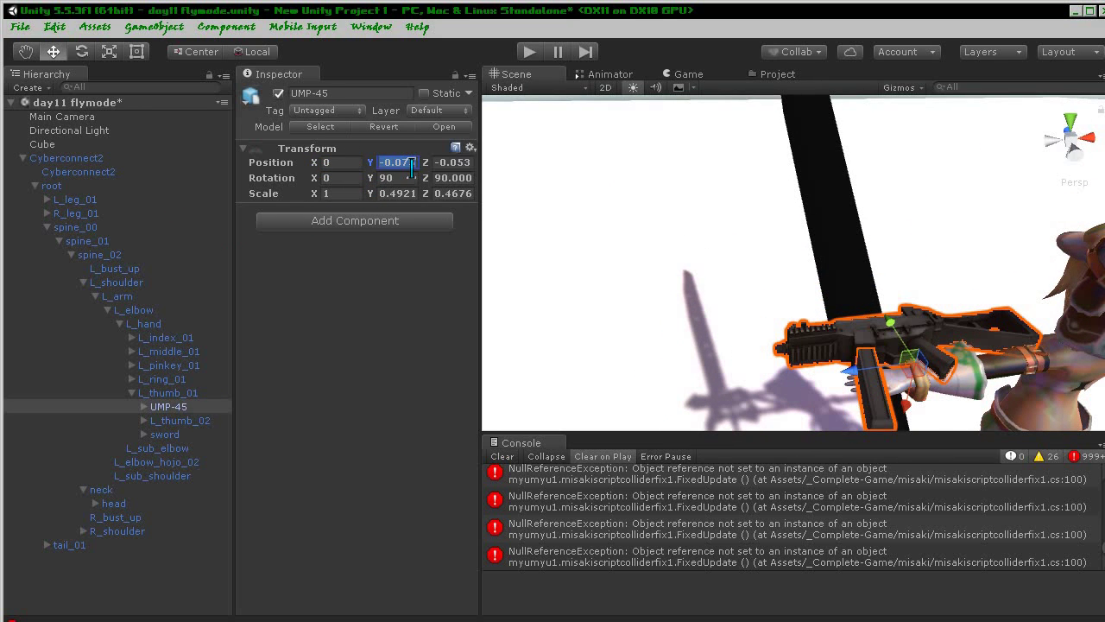
pyautogui.write('0')
pyautogui.click(463, 162)
pyautogui.write('0')
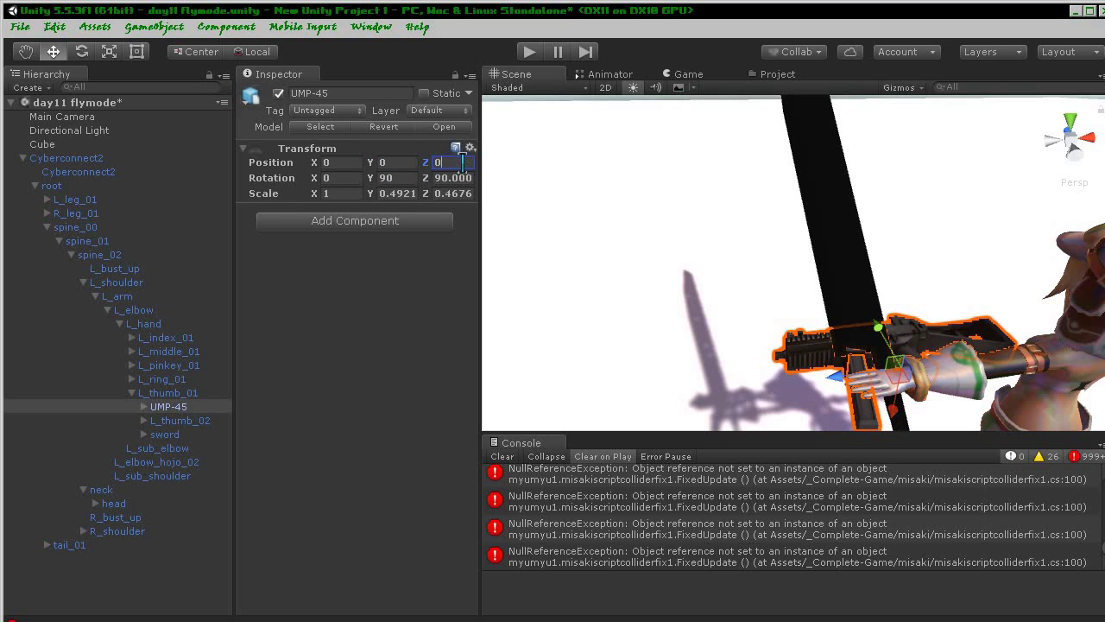
pyautogui.moveTo(834, 386); pyautogui.dragTo(807, 393)
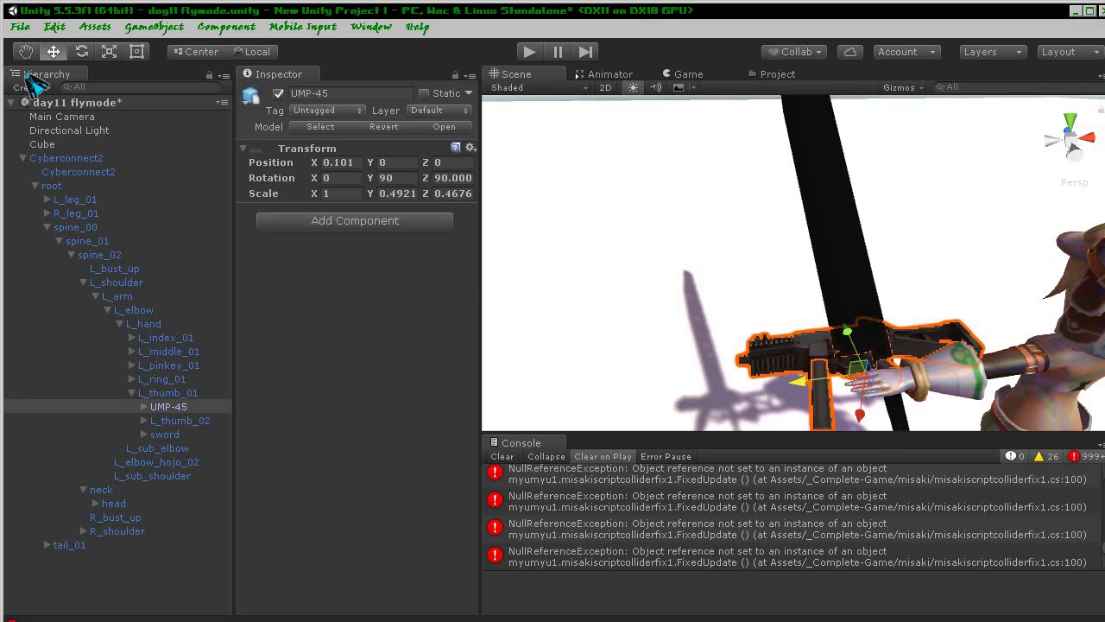
# - Stretch the gun's length and squash its height to scale 1, 0.327, 0.636
pyautogui.click(137, 54)
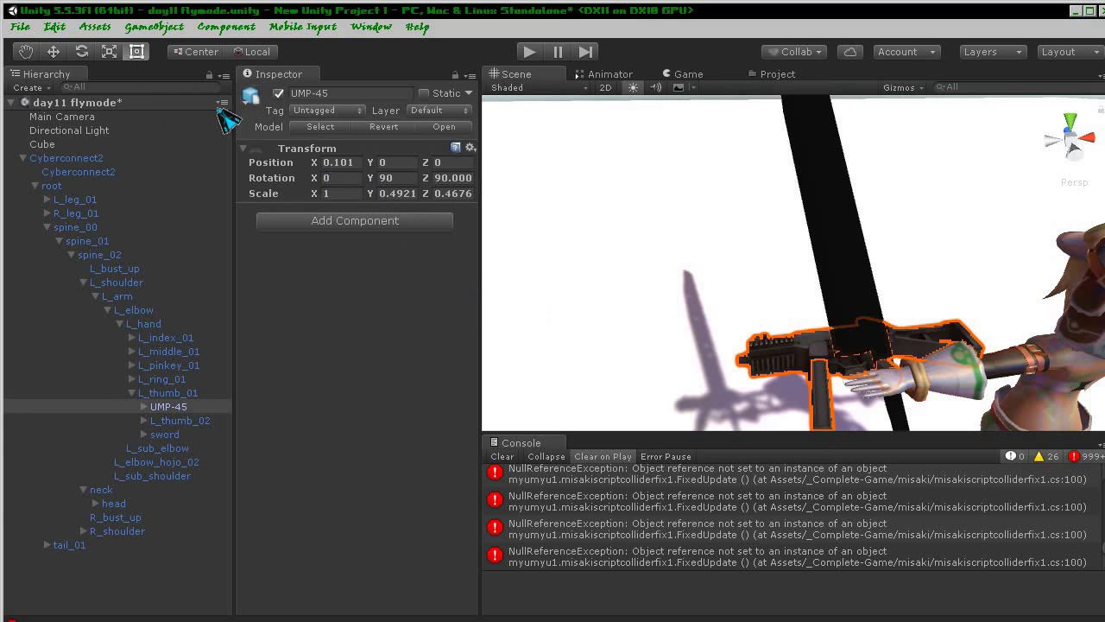
pyautogui.click(110, 52)
pyautogui.moveTo(812, 385)
pyautogui.mouseDown()
pyautogui.moveTo(786, 389)
pyautogui.moveTo(798, 381)
pyautogui.mouseUp()
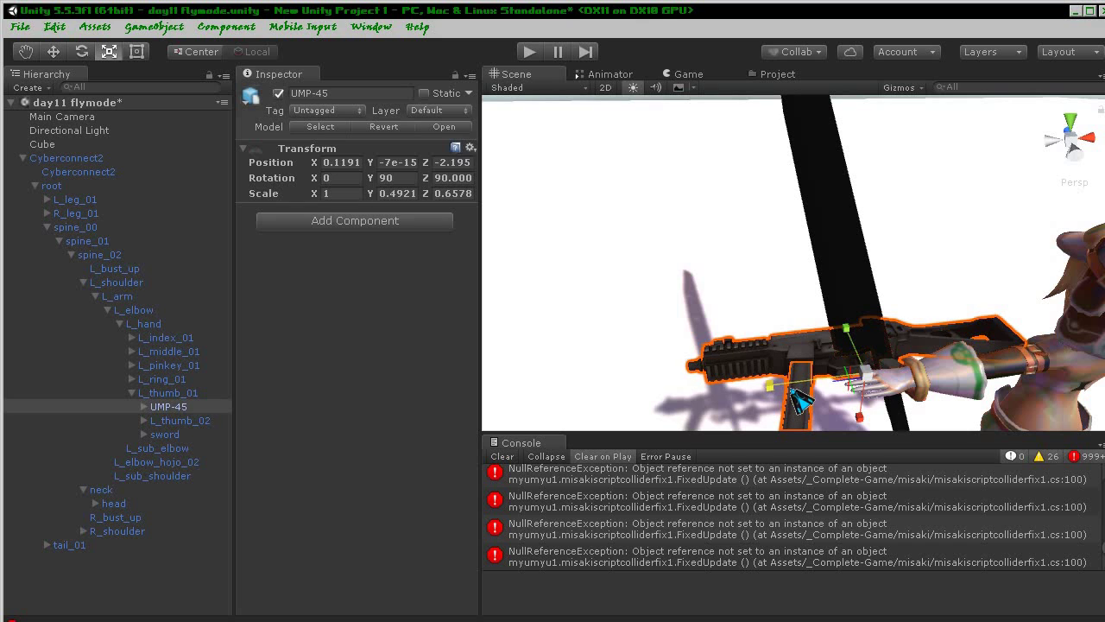
pyautogui.moveTo(851, 344); pyautogui.dragTo(852, 361)
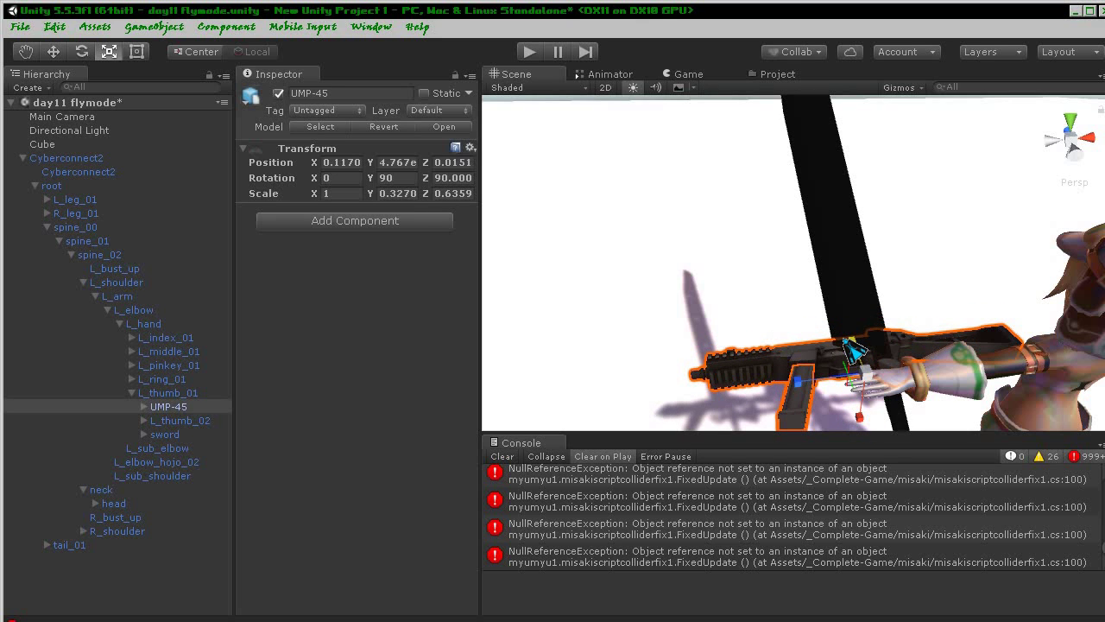
pyautogui.moveTo(852, 361)
pyautogui.mouseDown(button='middle')
pyautogui.moveTo(844, 373)
pyautogui.moveTo(841, 361)
pyautogui.mouseUp(button='middle')
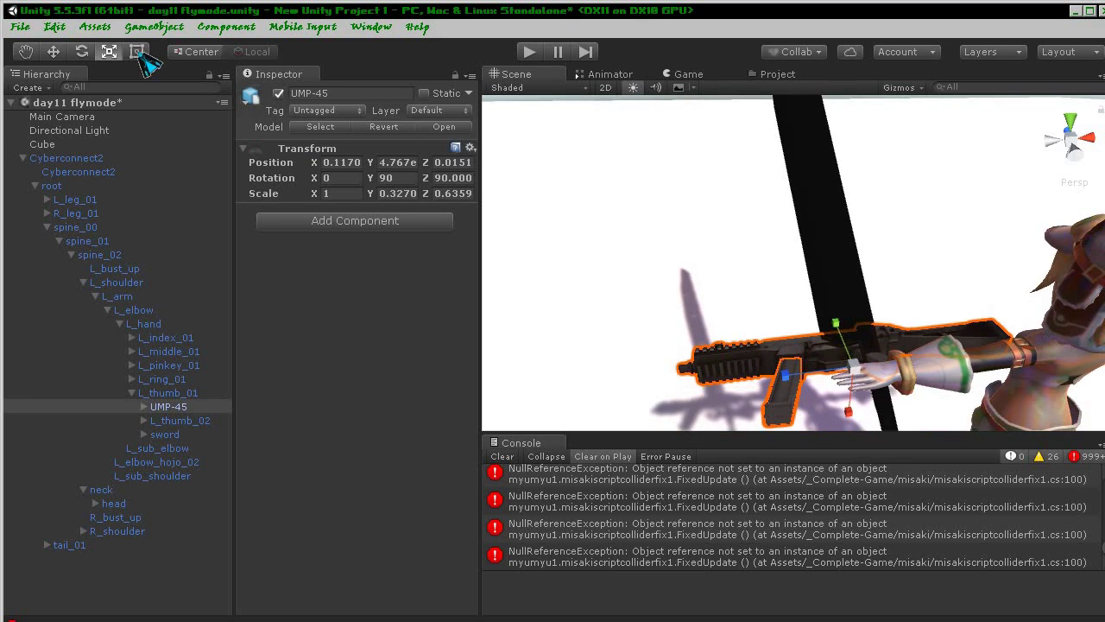
# - Push the gun deeper into the hand at 0.163, 0, -0.024 and run the game
pyautogui.click(52, 51)
pyautogui.moveTo(795, 391); pyautogui.dragTo(781, 399)
pyautogui.moveTo(802, 302)
pyautogui.keyDown('alt'); pyautogui.mouseDown()
pyautogui.moveTo(706, 188)
pyautogui.moveTo(656, 224)
pyautogui.mouseUp(); pyautogui.keyUp('alt')
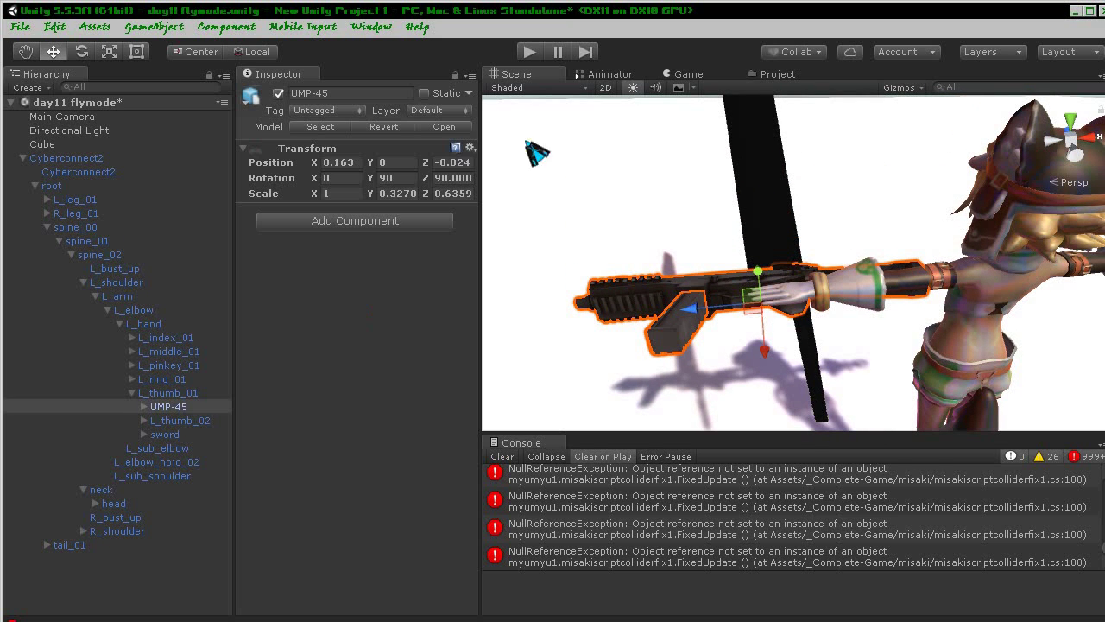
pyautogui.click(530, 52)
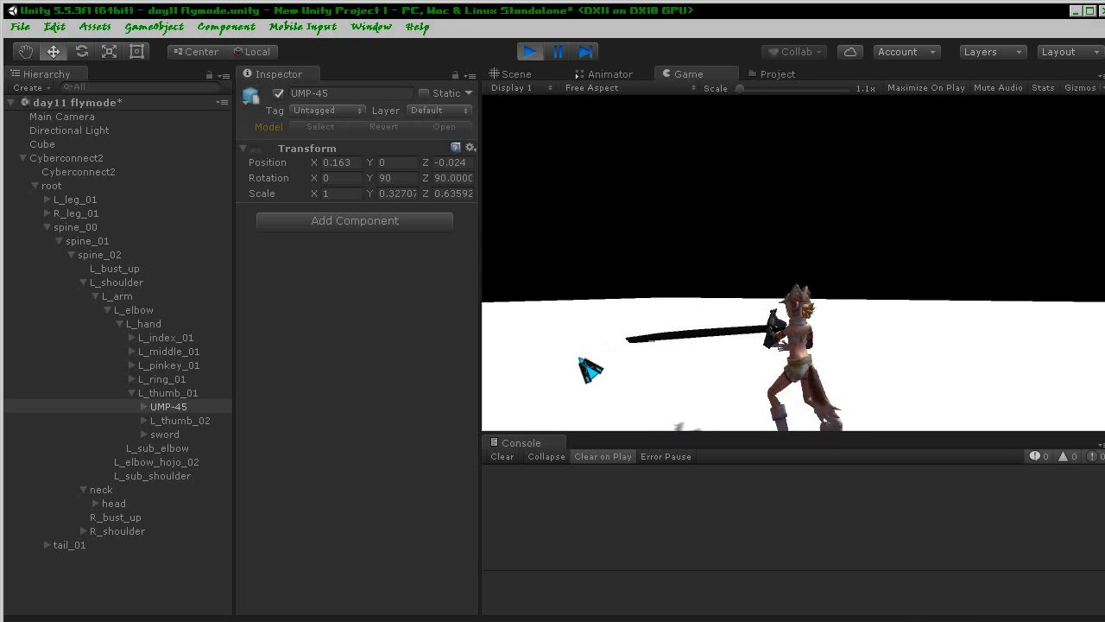
# - Stop the game and enable Mirror on the stanby, run and plot animator states
pyautogui.click(529, 53)
pyautogui.click(624, 75)
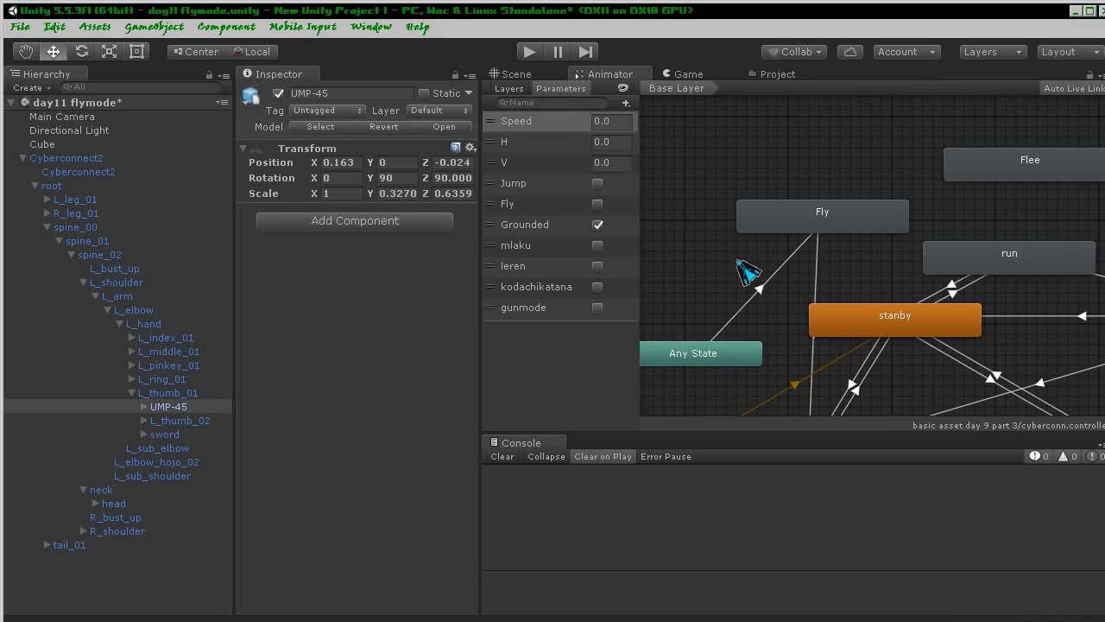
pyautogui.moveTo(798, 205); pyautogui.dragTo(712, 145, button='middle')
pyautogui.click(813, 265)
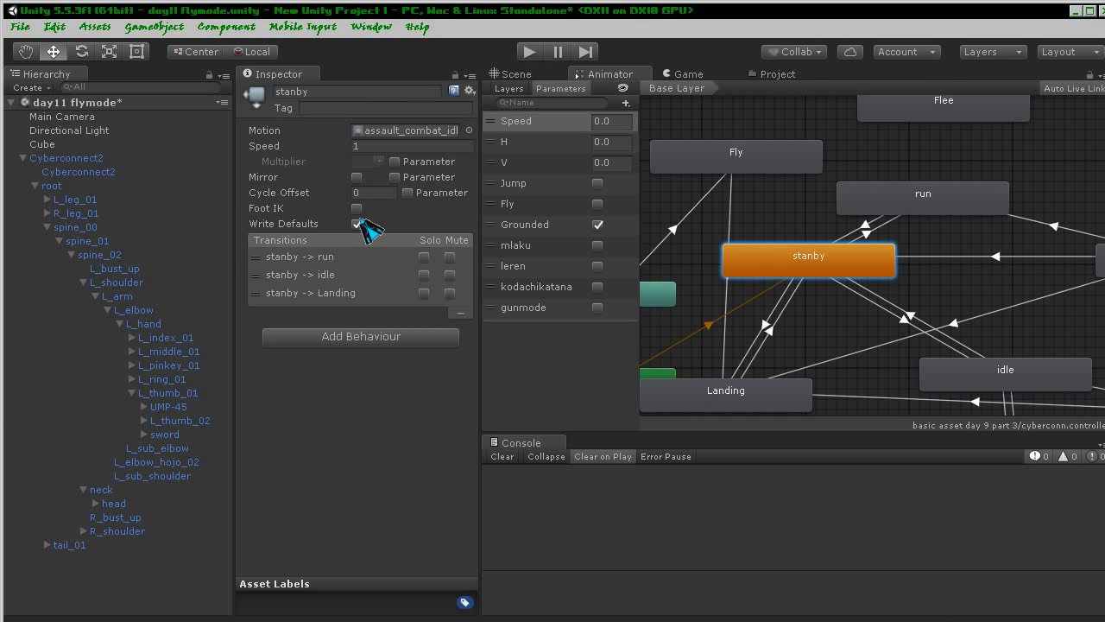
pyautogui.click(356, 177)
pyautogui.moveTo(765, 254); pyautogui.dragTo(588, 252, button='middle')
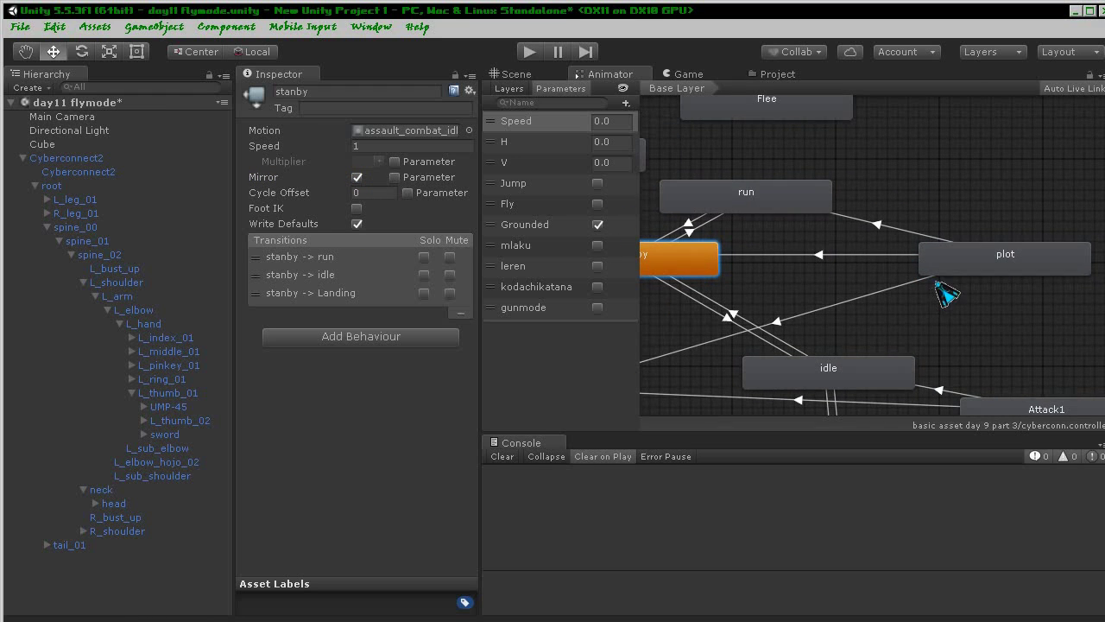
pyautogui.click(774, 201)
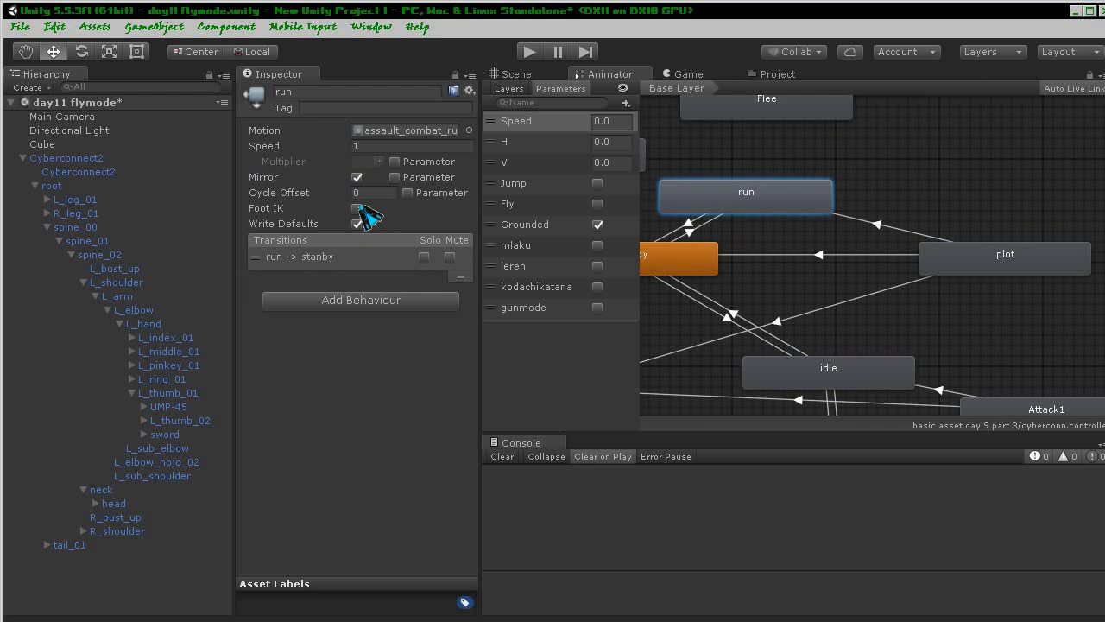
pyautogui.click(969, 257)
pyautogui.click(356, 177)
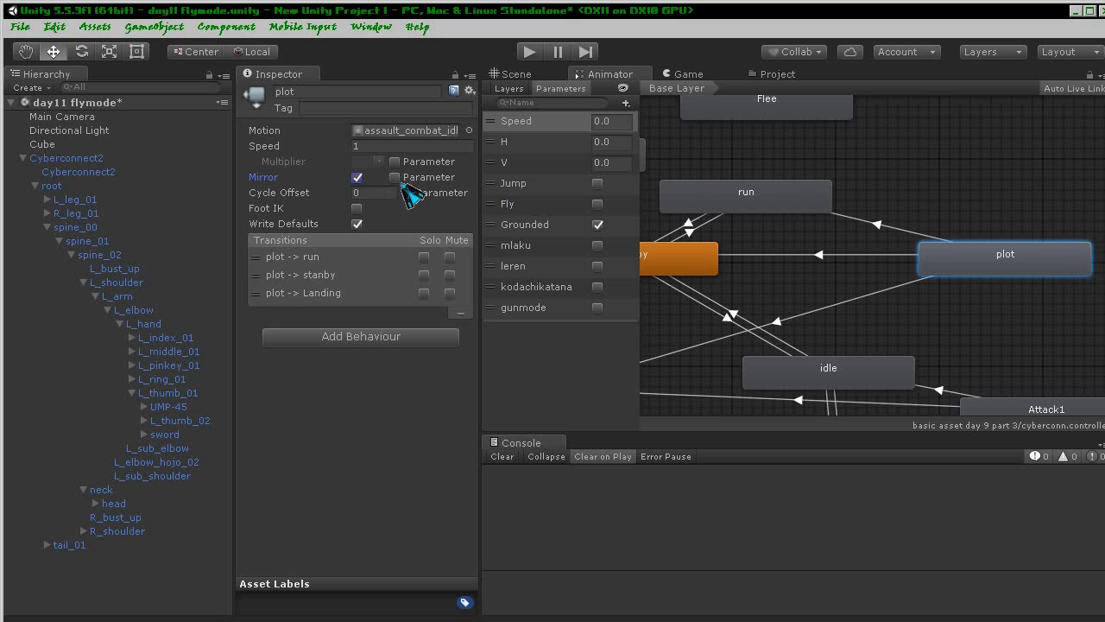
# - Switch to the Game view and run the game again with mirrored animations
pyautogui.moveTo(711, 178); pyautogui.dragTo(880, 341, button='middle')
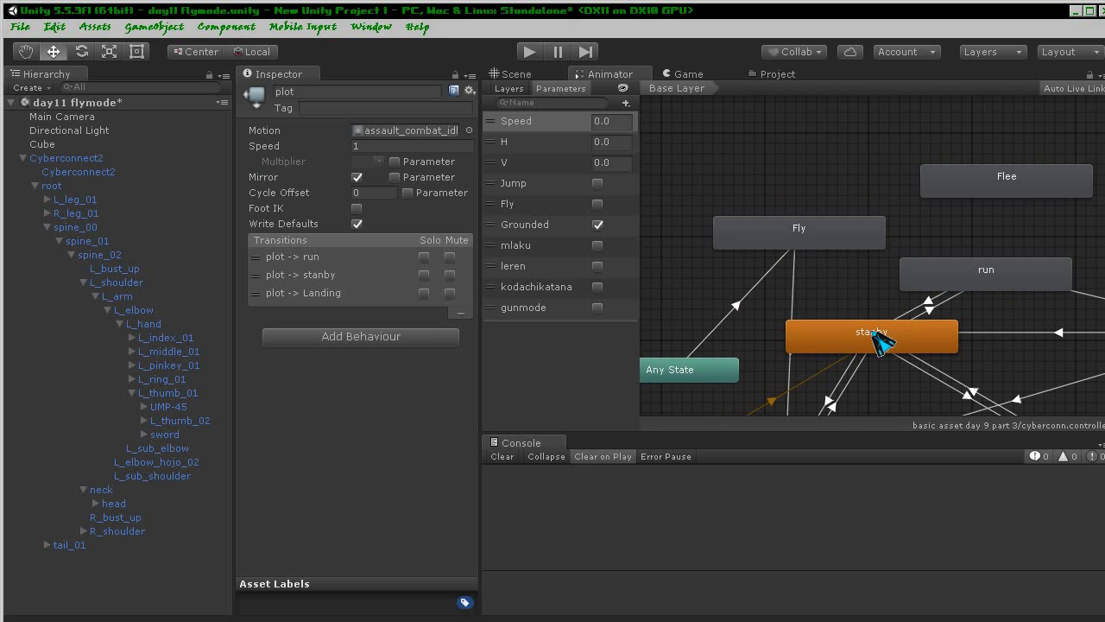
pyautogui.click(529, 75)
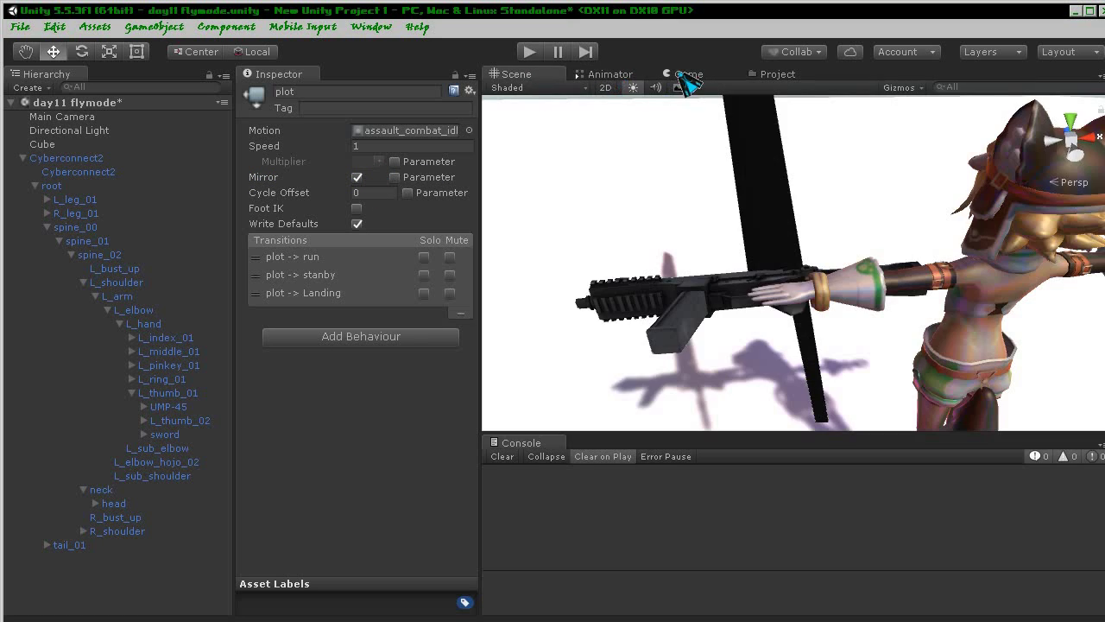
pyautogui.click(684, 75)
pyautogui.click(530, 52)
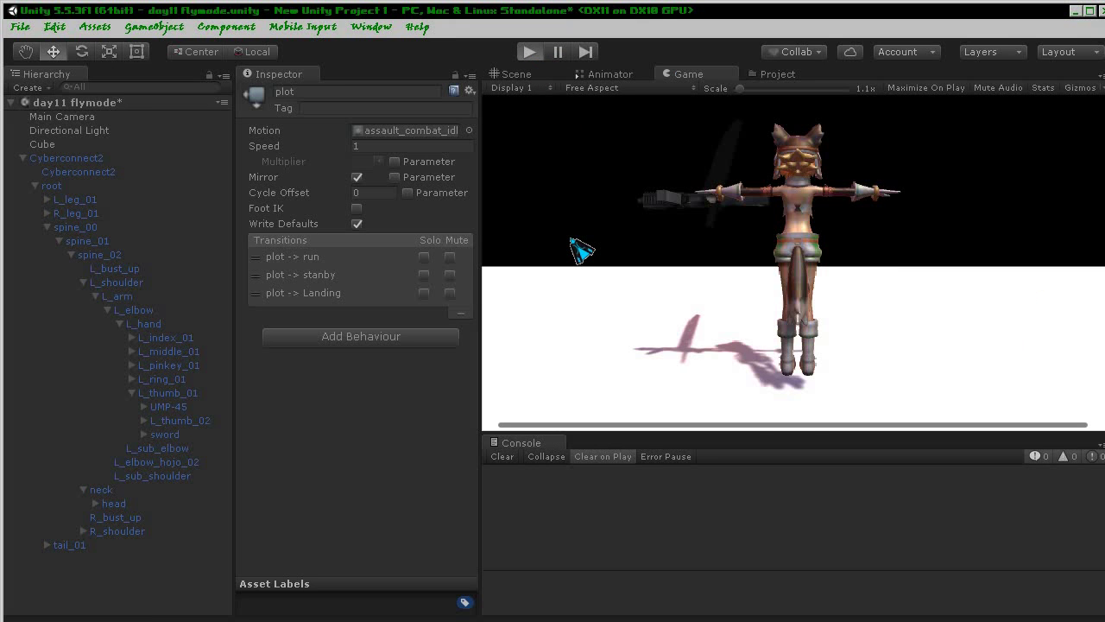
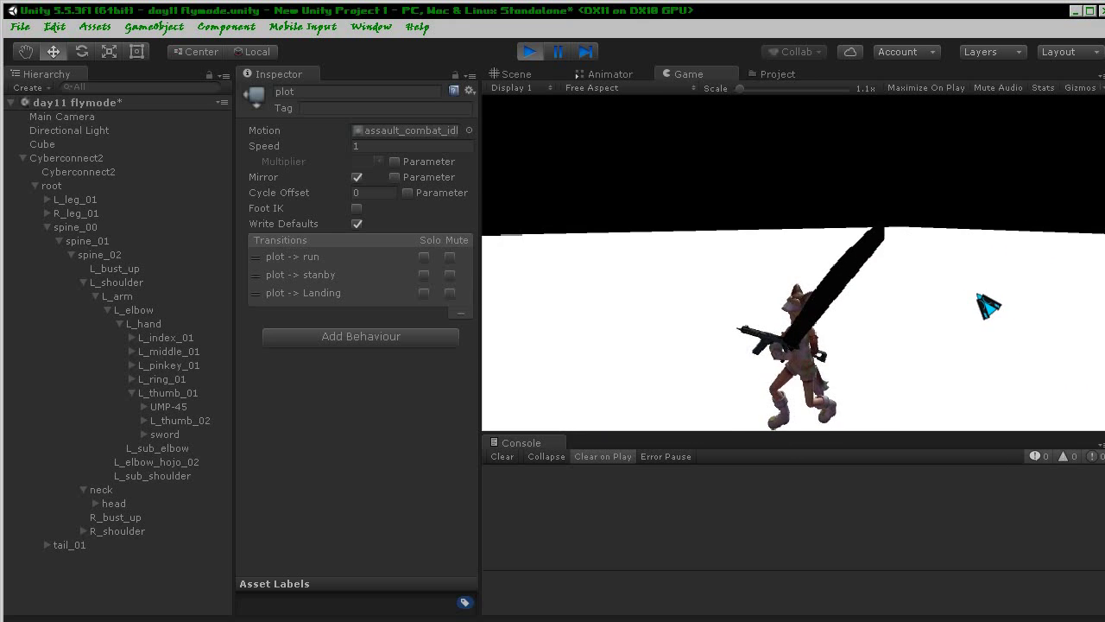
# - Inspect the gun in the character's hand in the Scene view, then stop Play mode
pyautogui.click(517, 73)
pyautogui.moveTo(794, 239)
pyautogui.keyDown('alt'); pyautogui.mouseDown()
pyautogui.moveTo(804, 209)
pyautogui.moveTo(626, 427)
pyautogui.mouseUp(); pyautogui.keyUp('alt')
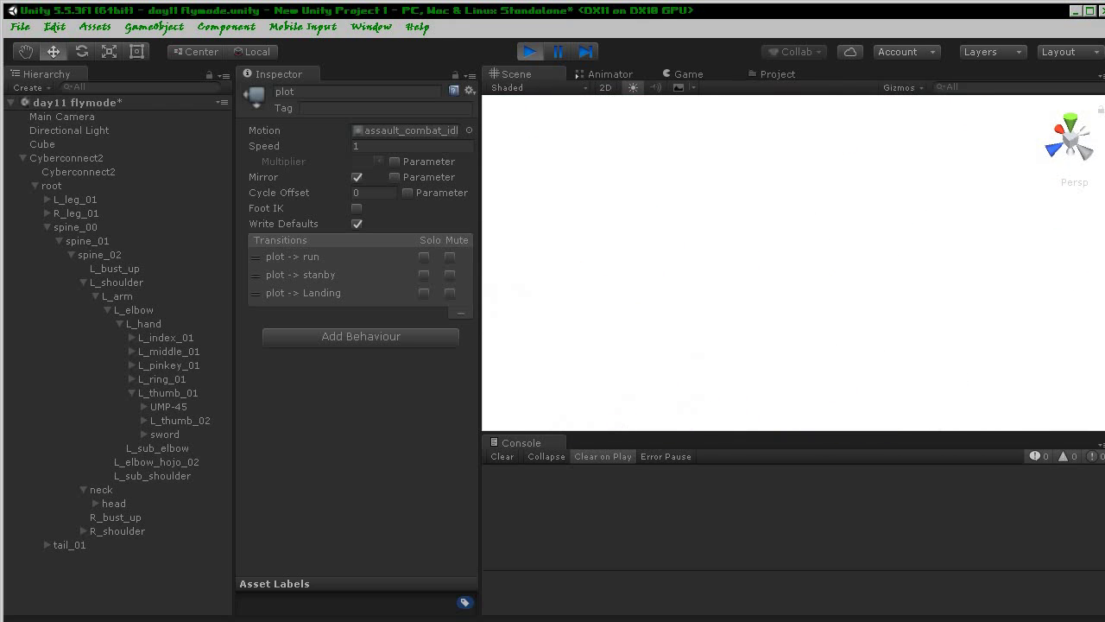
pyautogui.moveTo(537, 342)
pyautogui.keyDown('alt'); pyautogui.mouseDown()
pyautogui.moveTo(843, 201)
pyautogui.moveTo(770, 114)
pyautogui.mouseUp(); pyautogui.keyUp('alt')
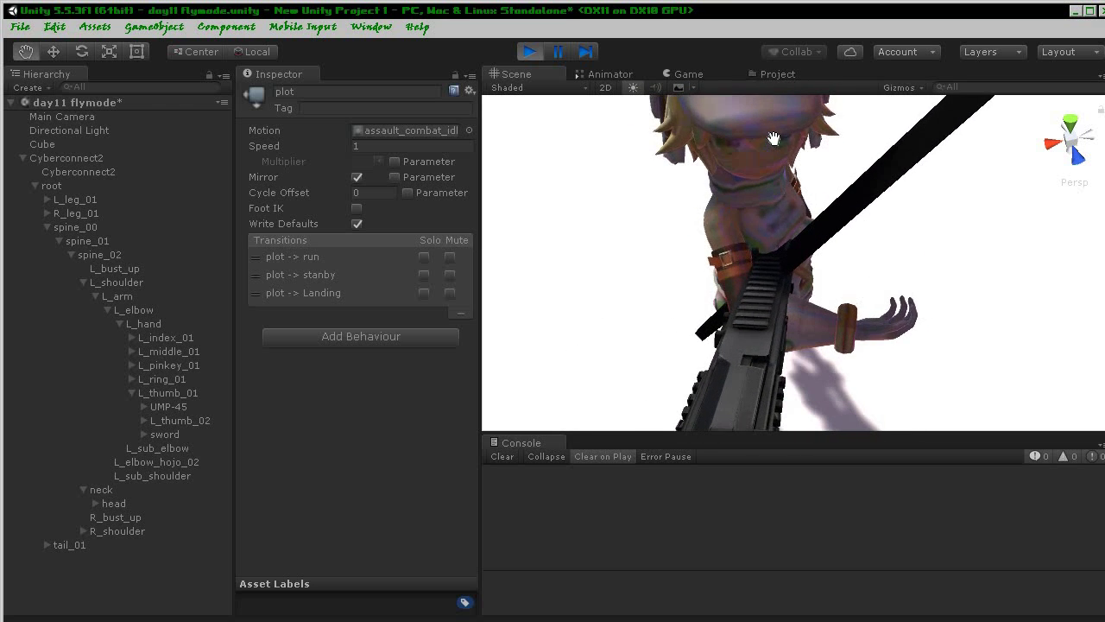
pyautogui.press('w')
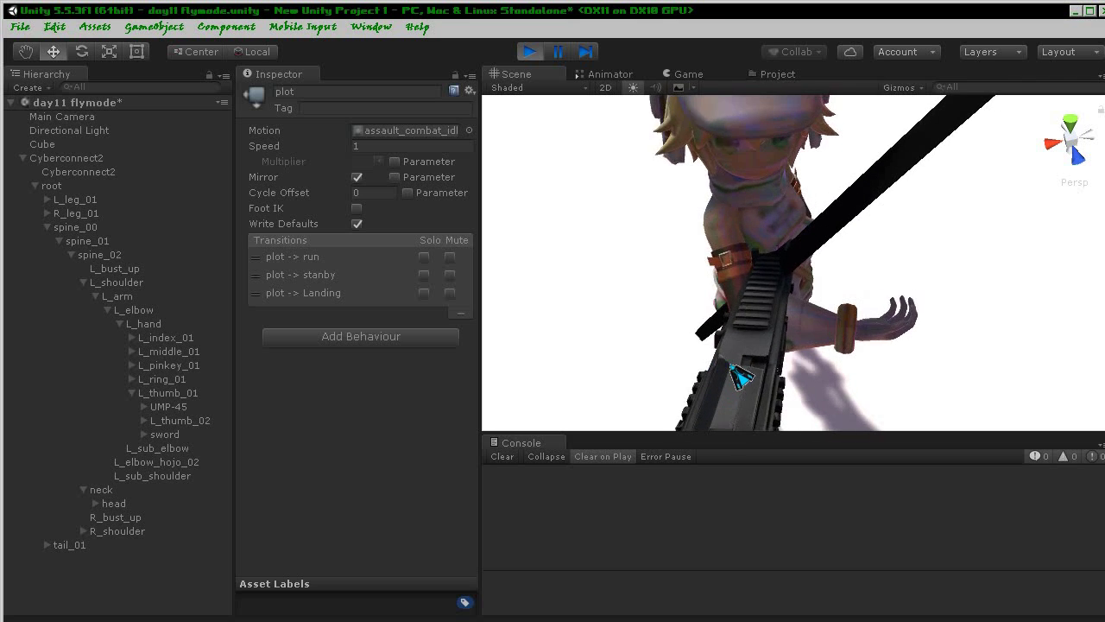
pyautogui.moveTo(740, 377)
pyautogui.mouseDown(button='middle')
pyautogui.moveTo(651, 274)
pyautogui.moveTo(663, 312)
pyautogui.moveTo(692, 279)
pyautogui.mouseUp(button='middle')
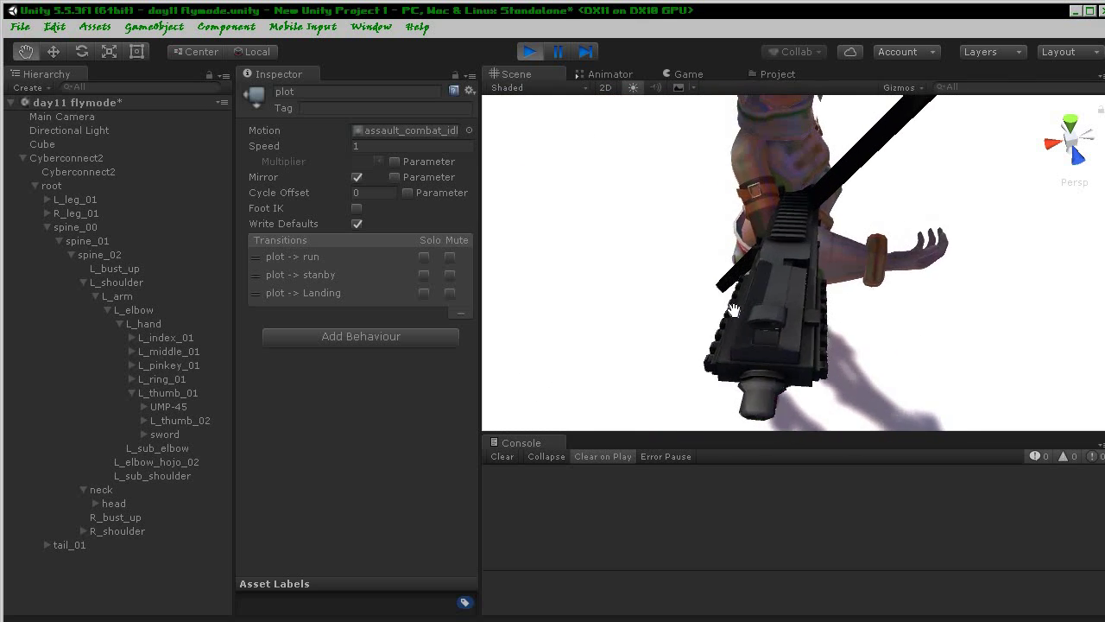
pyautogui.press('w')
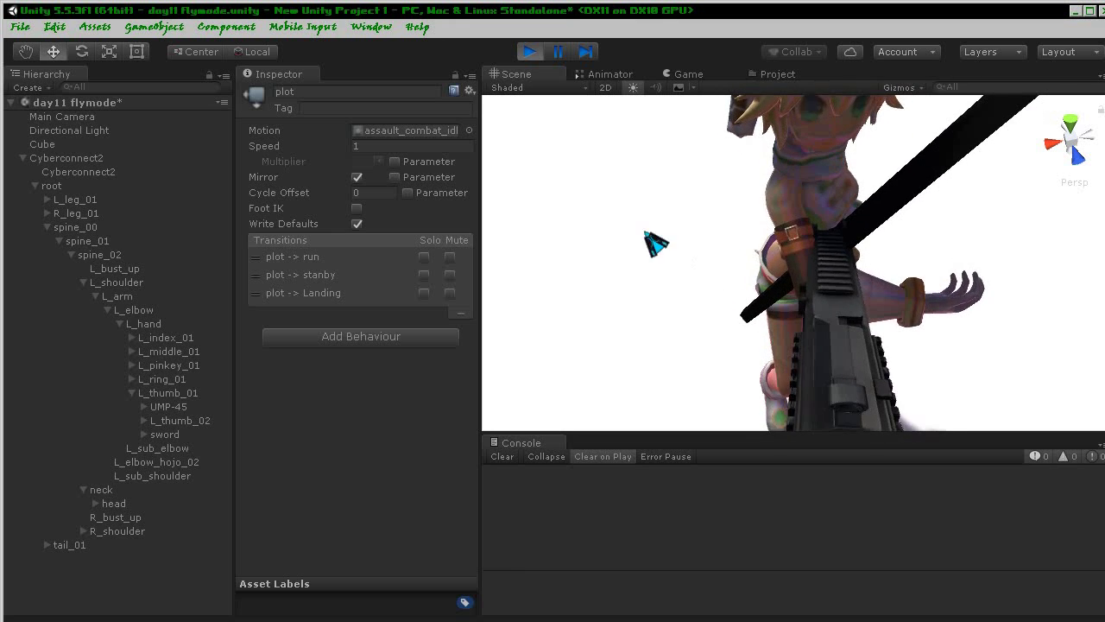
pyautogui.click(530, 52)
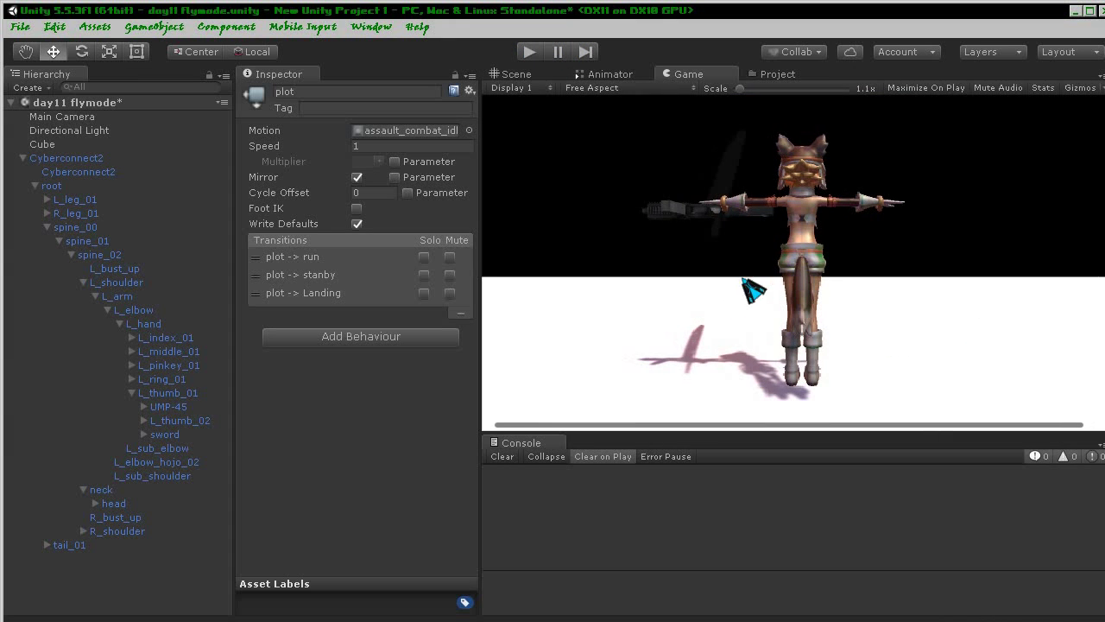
# - Select the UMP-45 gun and tilt it upward to about 40.7° on X
pyautogui.click(514, 75)
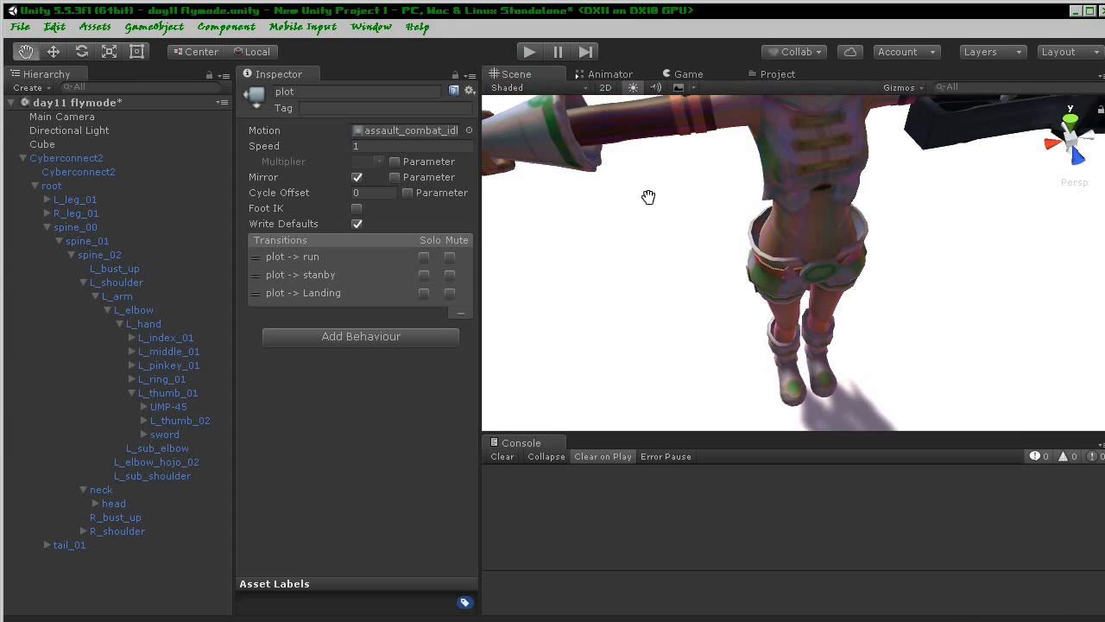
pyautogui.moveTo(649, 174); pyautogui.dragTo(779, 316, button='right')
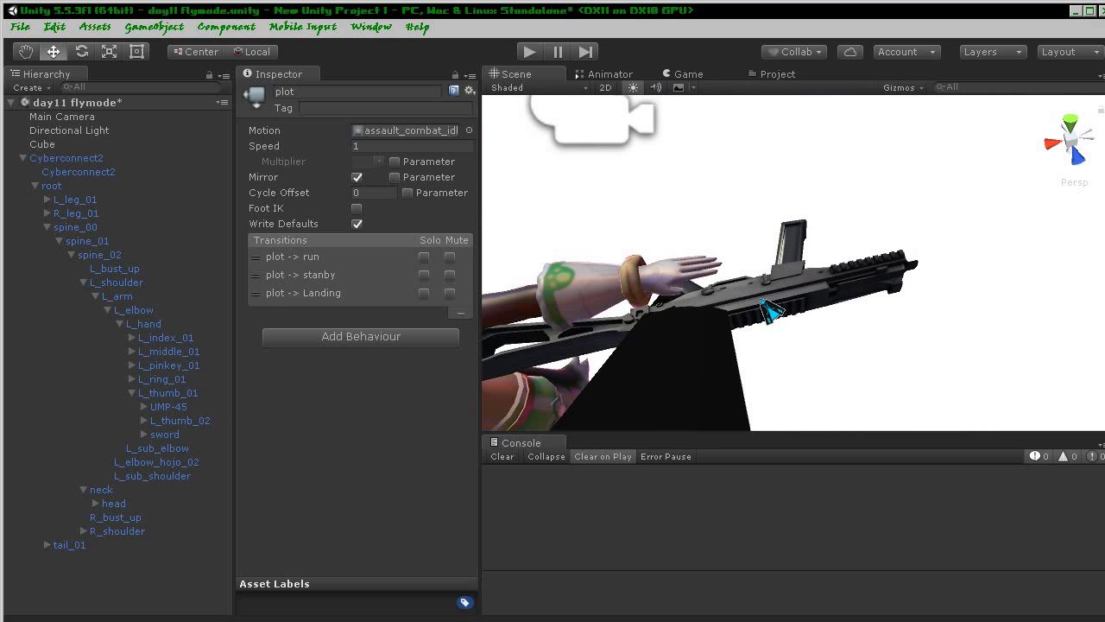
pyautogui.click(769, 310)
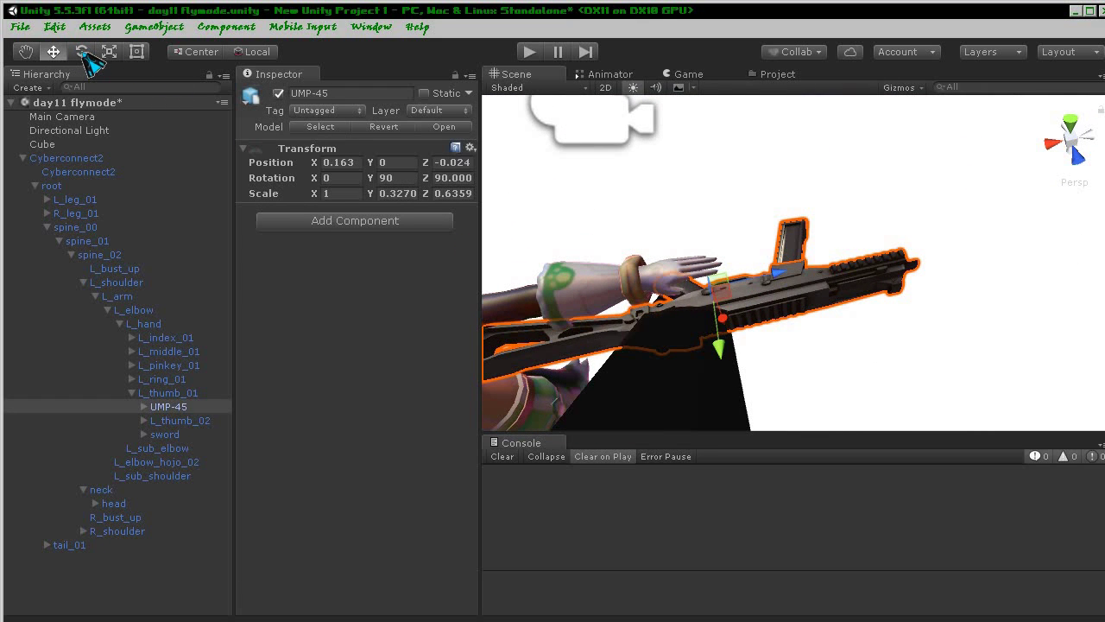
pyautogui.moveTo(736, 290); pyautogui.dragTo(779, 321, button='middle')
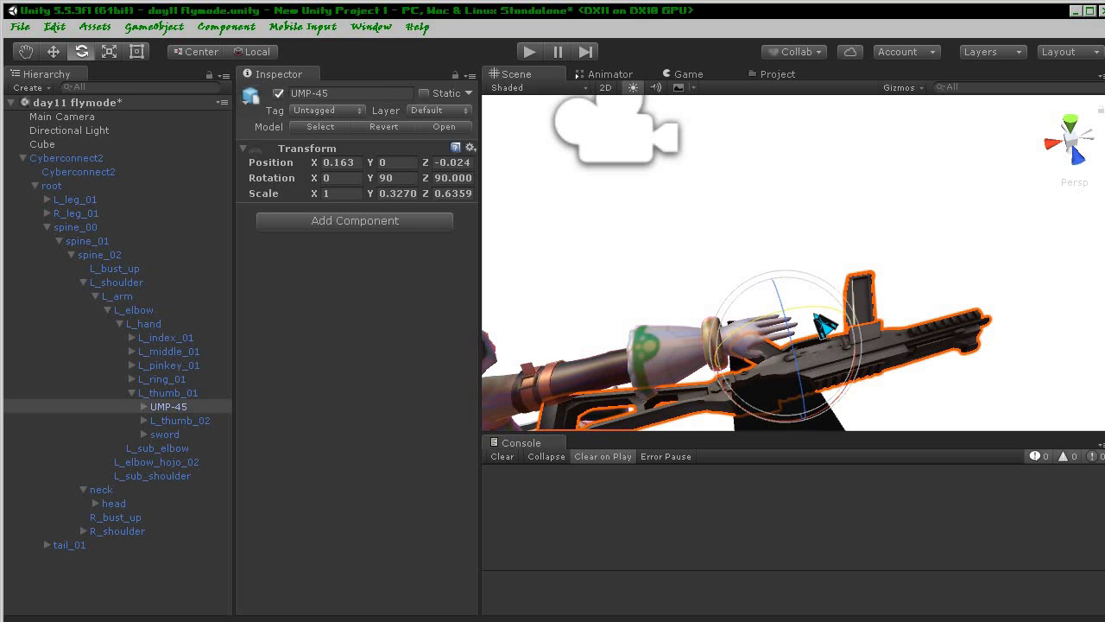
pyautogui.moveTo(827, 321); pyautogui.dragTo(772, 331)
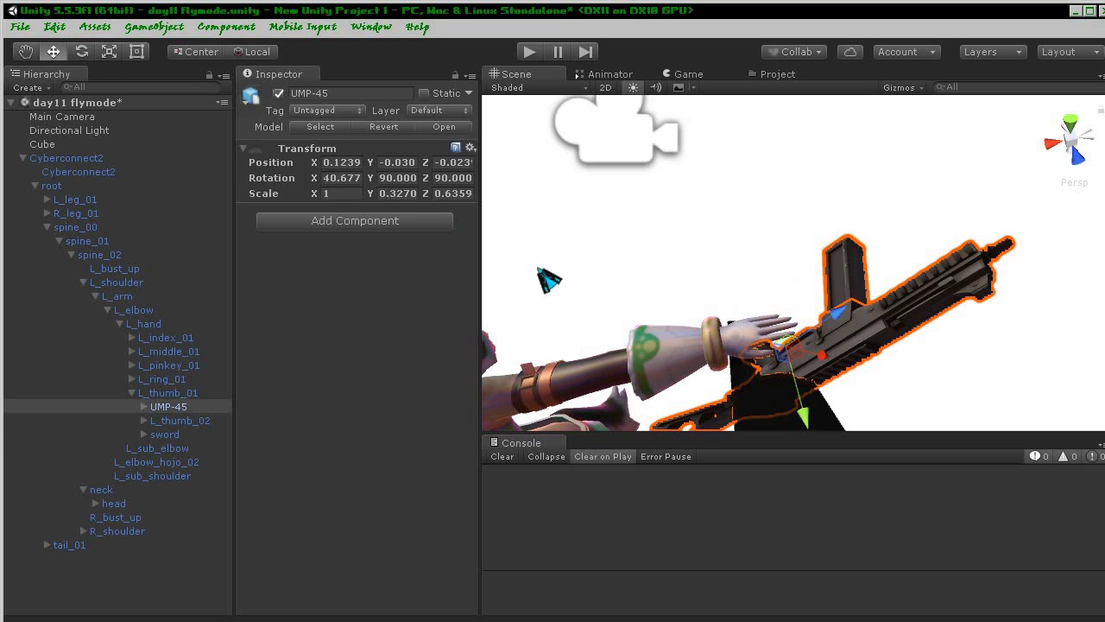
# - Slide the UMP-45 into the left hand, to position 0.107, -0.083, -0.033
pyautogui.moveTo(736, 315); pyautogui.dragTo(716, 263, button='right')
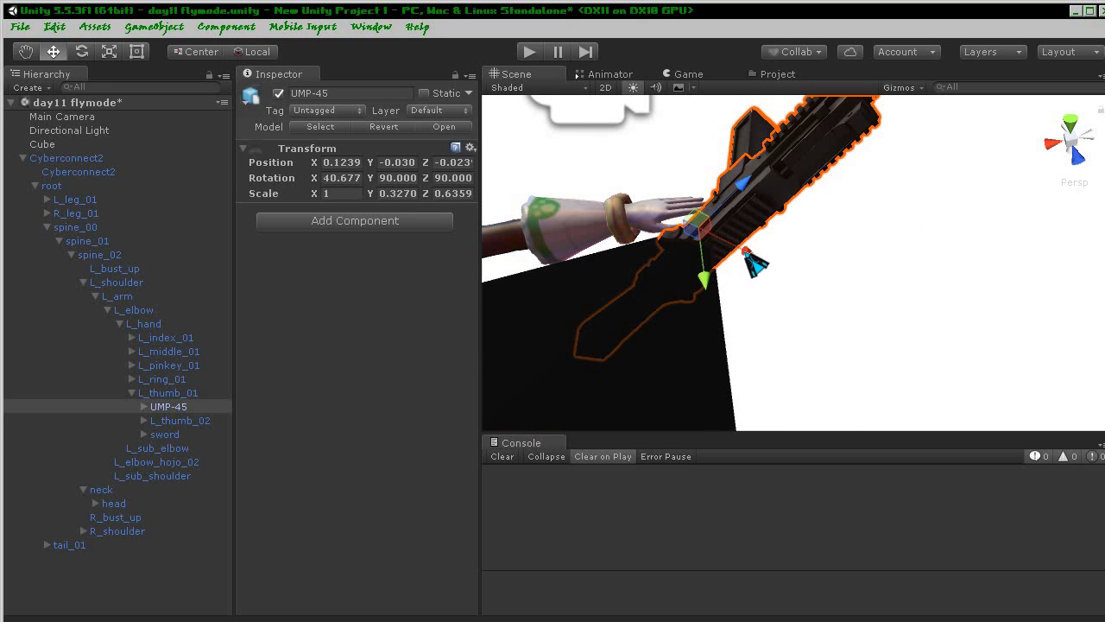
pyautogui.moveTo(756, 198)
pyautogui.mouseDown()
pyautogui.moveTo(759, 161)
pyautogui.moveTo(734, 185)
pyautogui.mouseUp()
pyautogui.moveTo(795, 247); pyautogui.dragTo(777, 259, button='right')
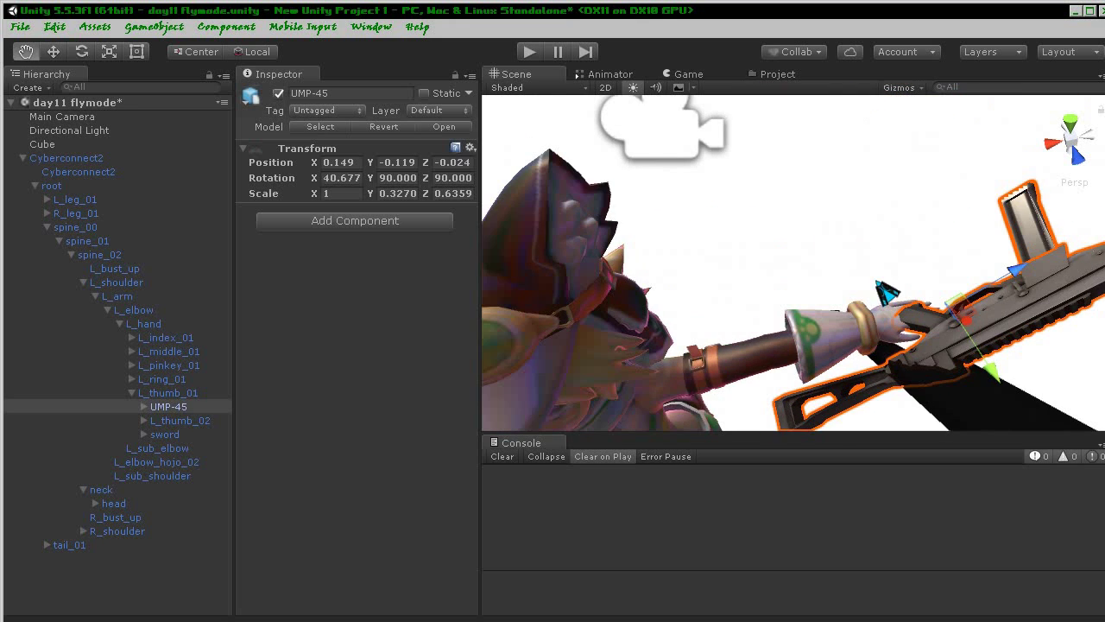
pyautogui.moveTo(883, 291); pyautogui.dragTo(937, 360, button='right')
pyautogui.moveTo(863, 316)
pyautogui.mouseDown(button='right')
pyautogui.moveTo(968, 378)
pyautogui.moveTo(873, 313)
pyautogui.mouseUp(button='right')
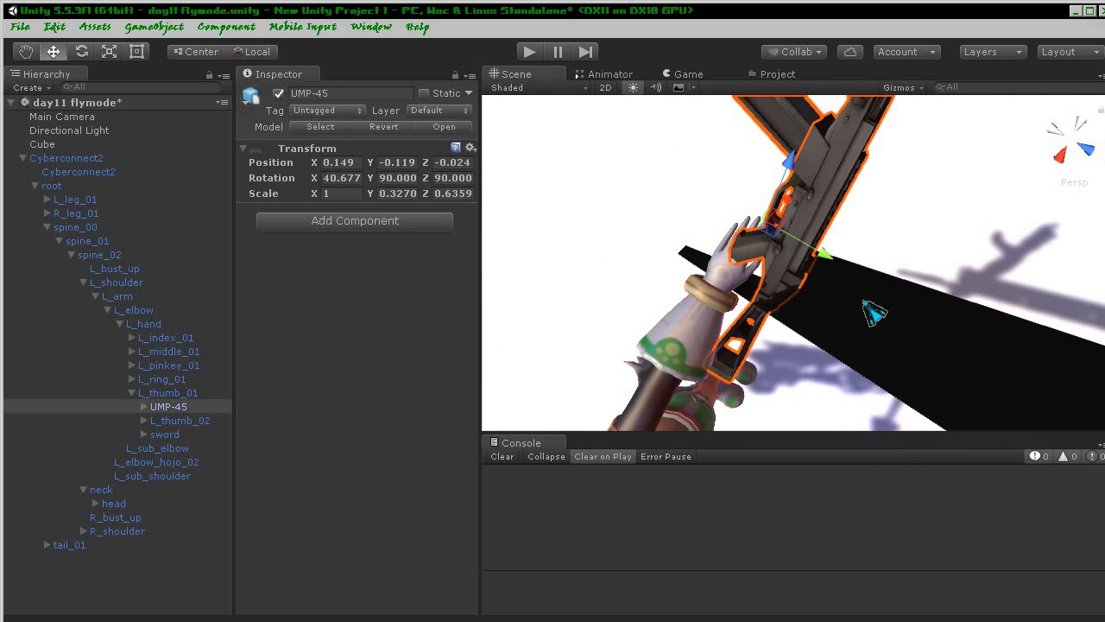
pyautogui.moveTo(823, 256); pyautogui.dragTo(816, 251)
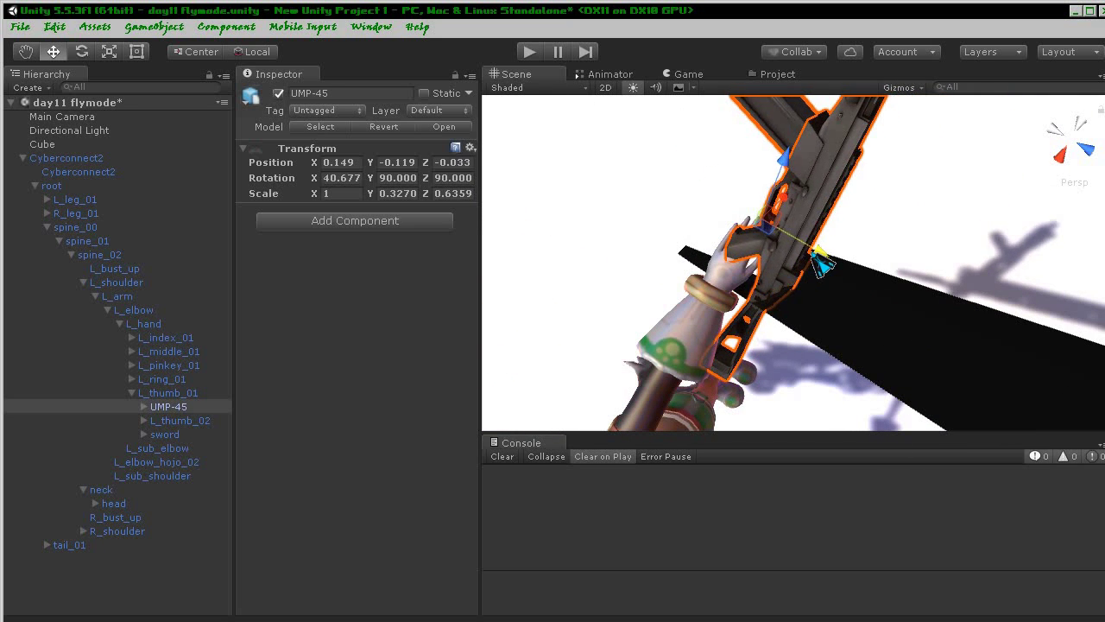
pyautogui.moveTo(916, 234); pyautogui.dragTo(954, 243, button='right')
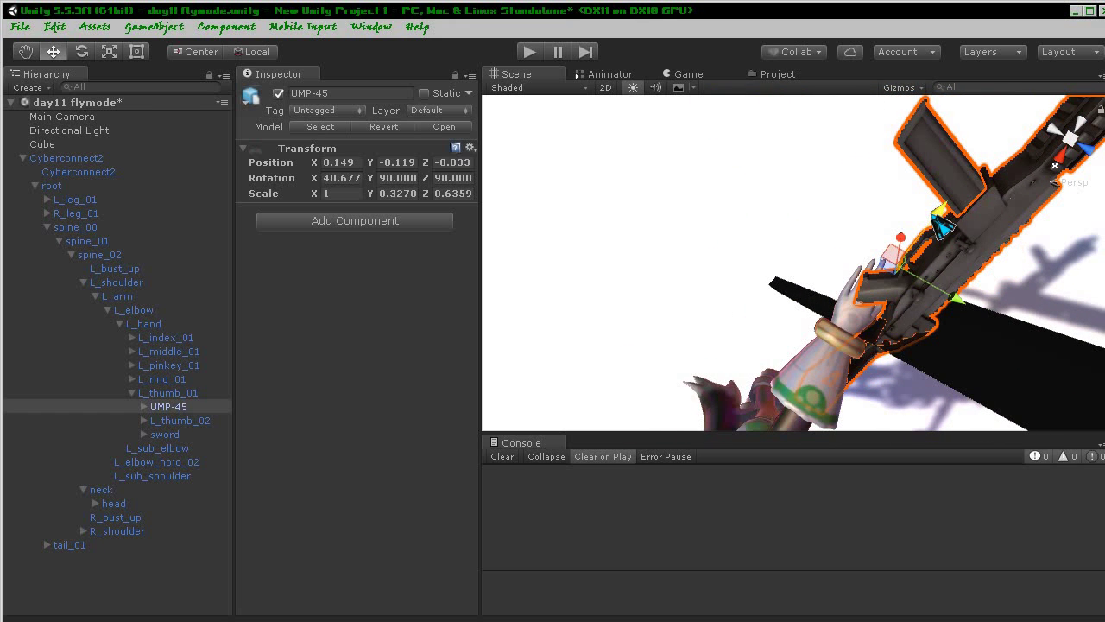
pyautogui.moveTo(939, 226); pyautogui.dragTo(936, 231)
pyautogui.moveTo(863, 218); pyautogui.dragTo(821, 203, button='middle')
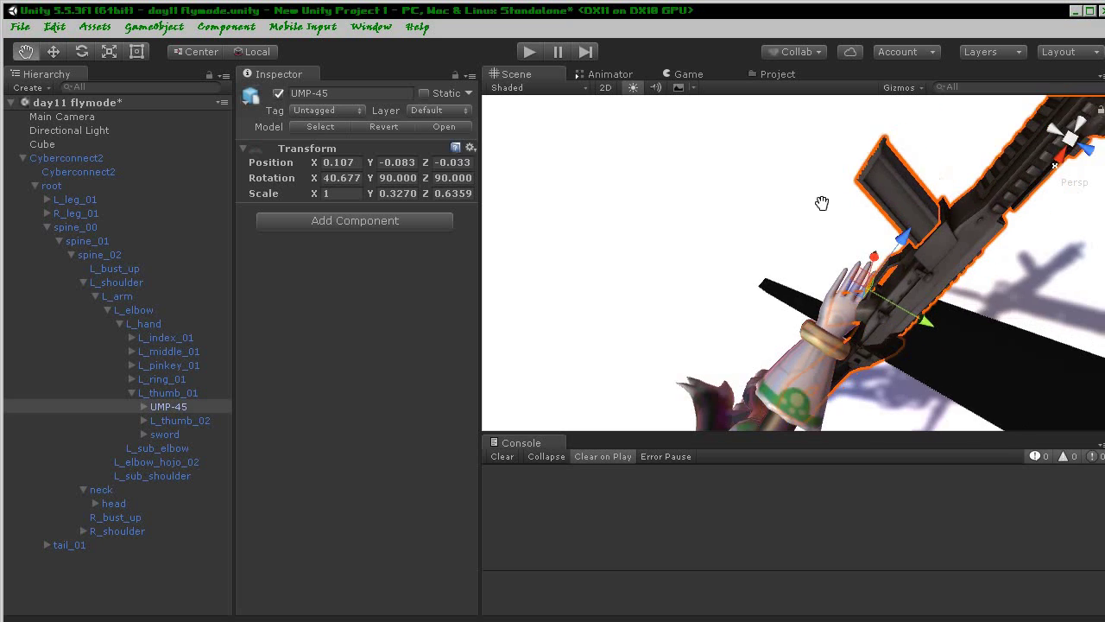
pyautogui.moveTo(821, 203); pyautogui.dragTo(754, 178, button='right')
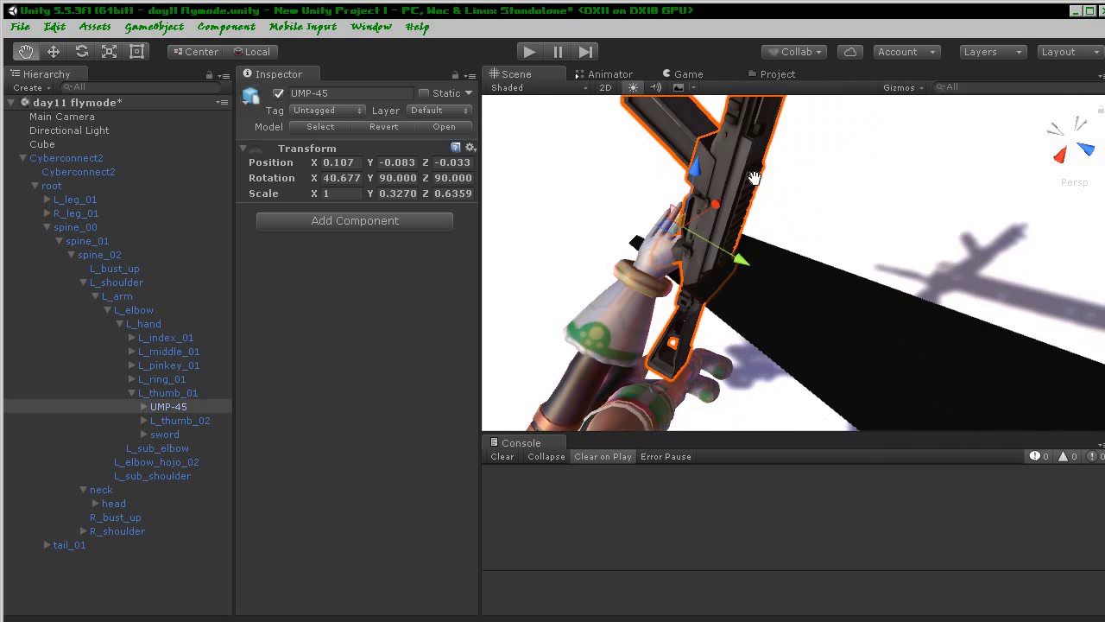
pyautogui.moveTo(754, 178); pyautogui.dragTo(752, 176, button='middle')
pyautogui.moveTo(711, 199); pyautogui.dragTo(740, 239, button='right')
pyautogui.moveTo(740, 239); pyautogui.dragTo(647, 202, button='middle')
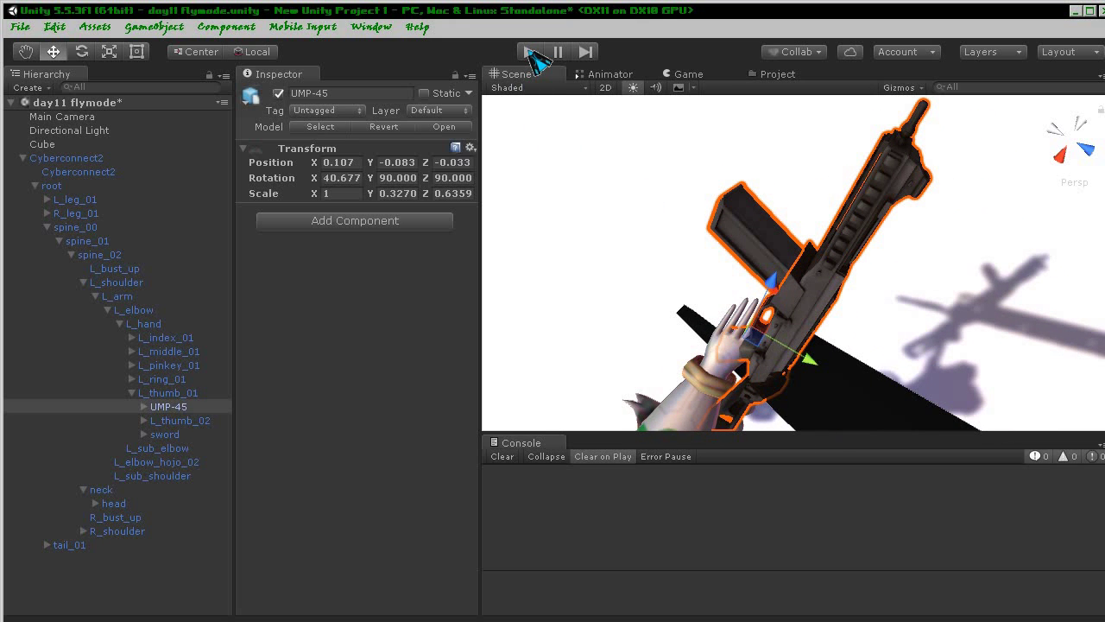
pyautogui.click(531, 52)
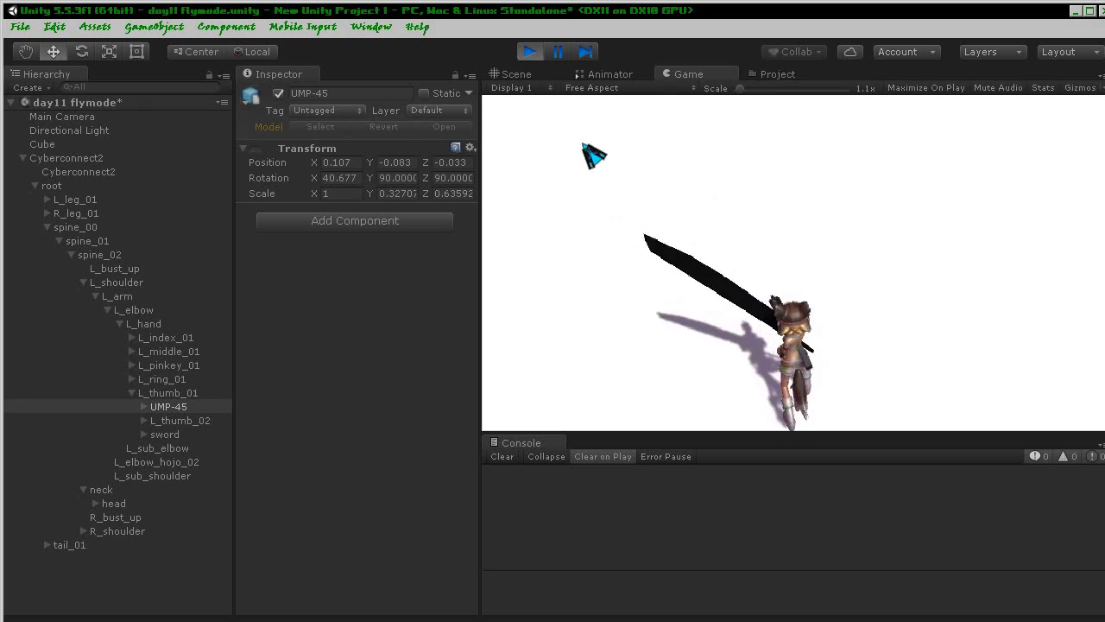
pyautogui.click(522, 75)
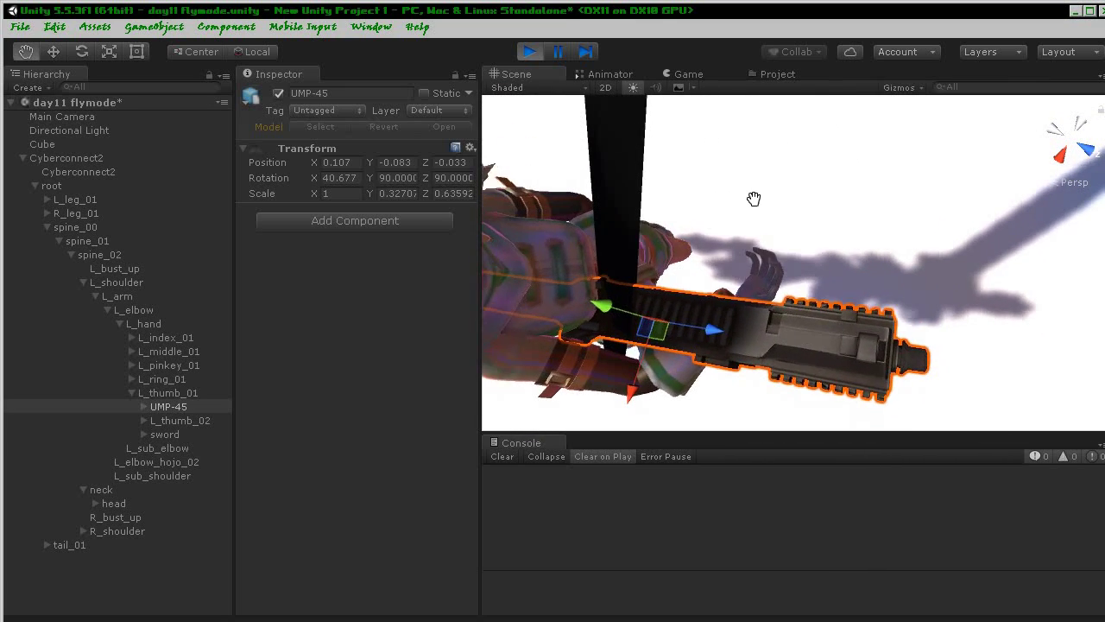
pyautogui.press('w')
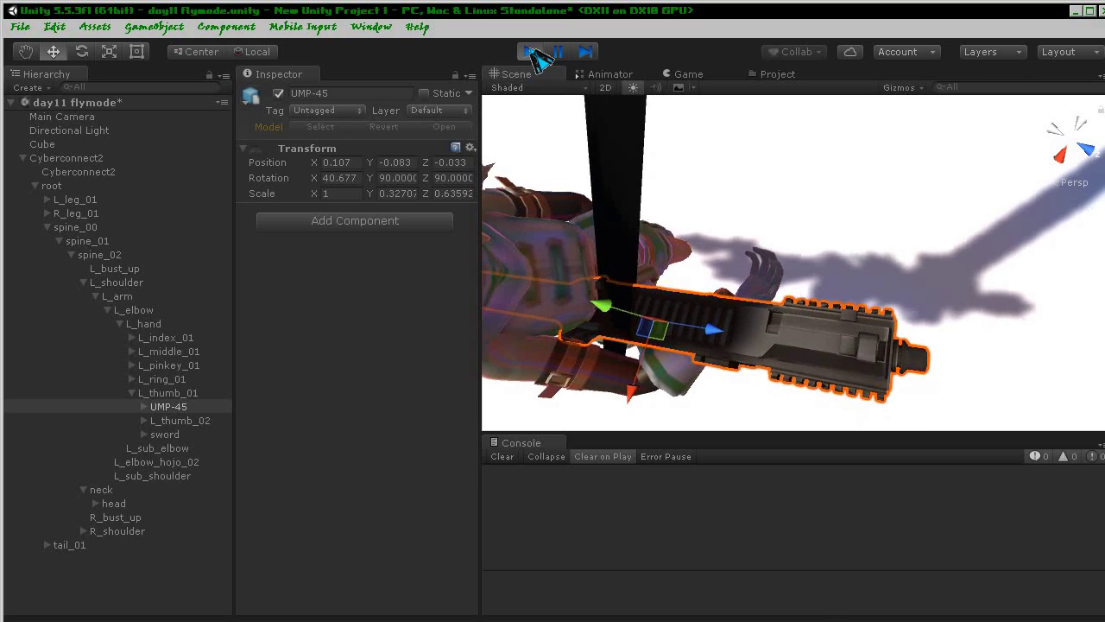
pyautogui.click(532, 54)
pyautogui.moveTo(656, 259)
pyautogui.mouseDown(button='middle')
pyautogui.moveTo(764, 250)
pyautogui.moveTo(829, 285)
pyautogui.moveTo(760, 259)
pyautogui.mouseUp(button='middle')
# - Select UMP-45_Body and turn it around Y to a rotation of 175.58
pyautogui.click(760, 215)
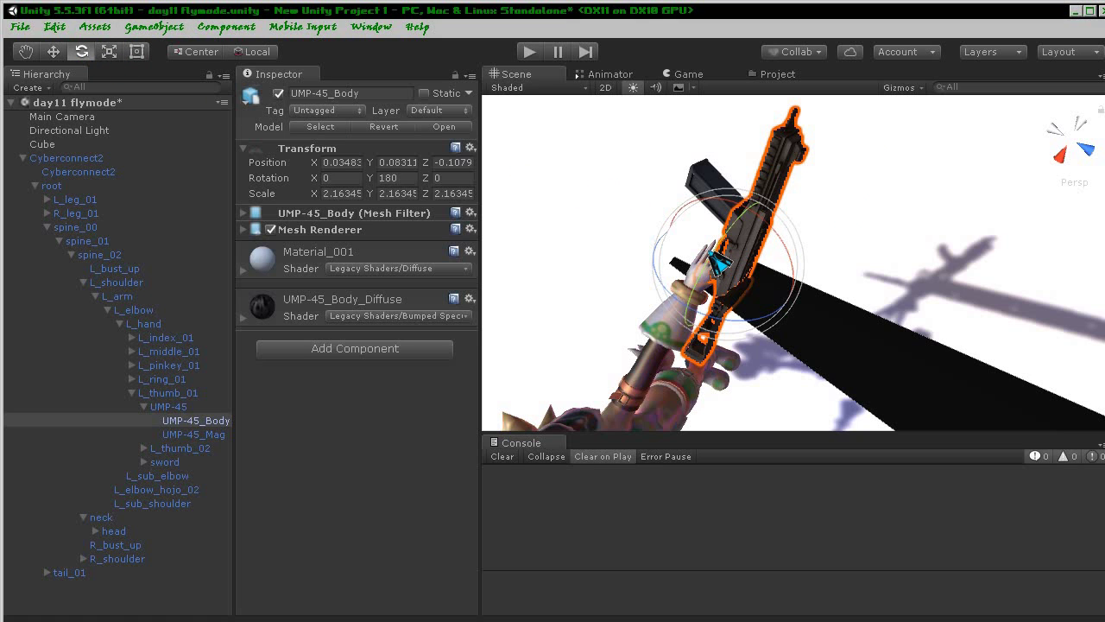
pyautogui.moveTo(730, 255); pyautogui.dragTo(723, 259)
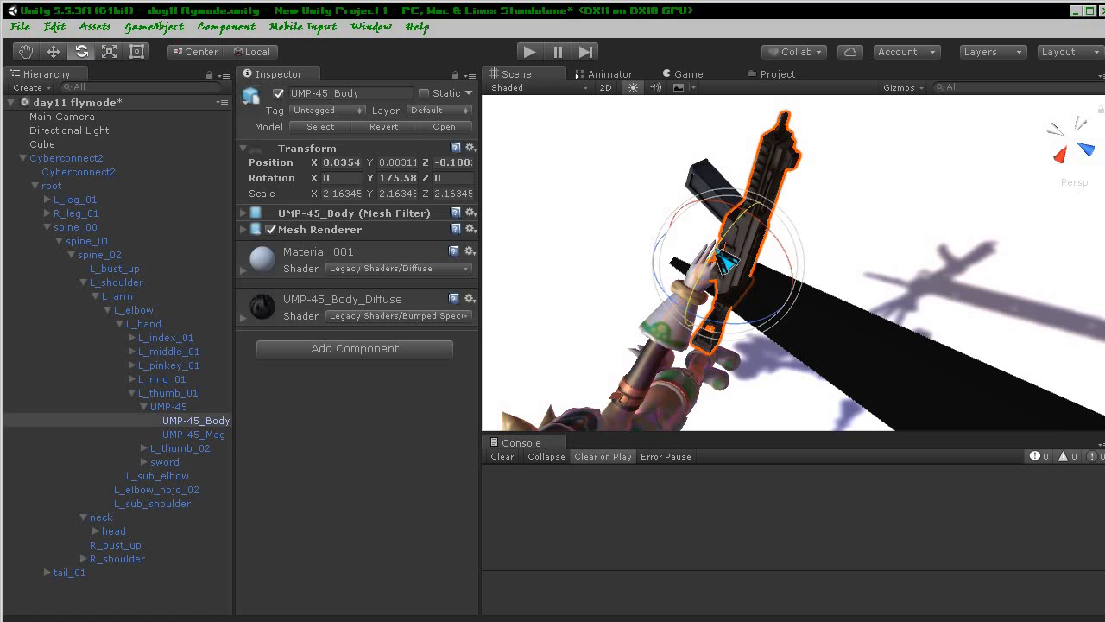
pyautogui.moveTo(676, 233); pyautogui.dragTo(616, 235, button='middle')
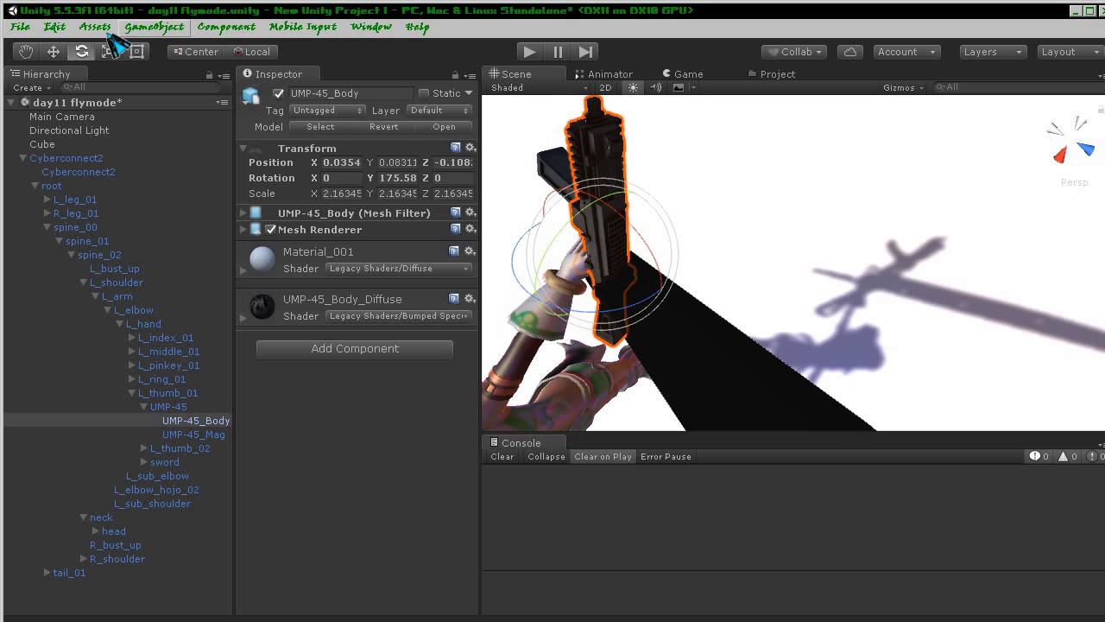
pyautogui.moveTo(656, 196); pyautogui.dragTo(669, 167, button='right')
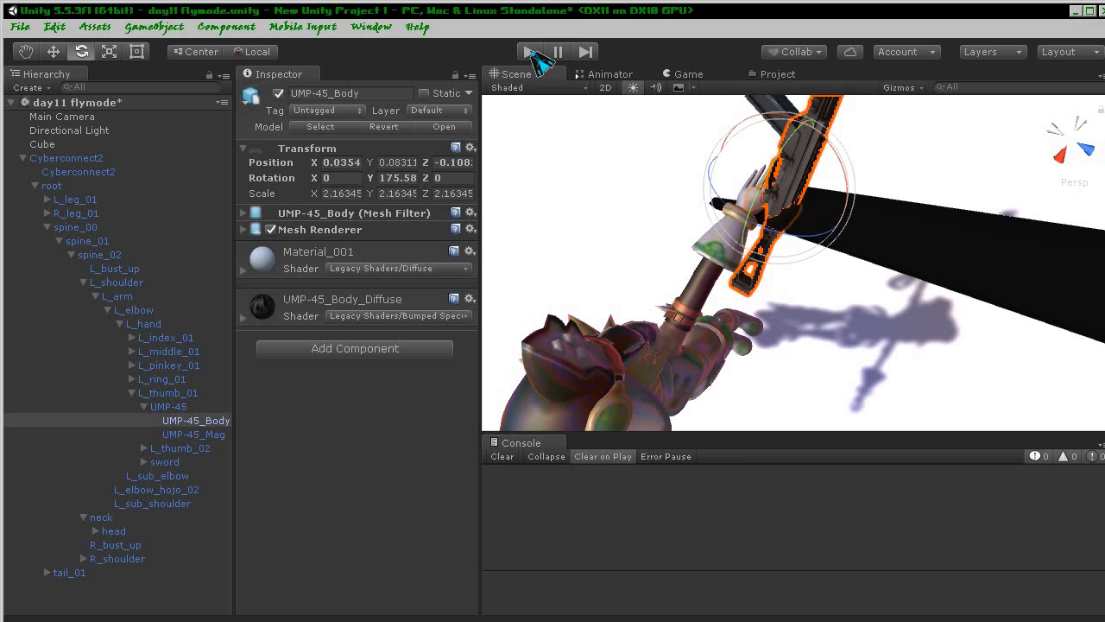
# - Run the game again, check the gun in the Scene view, then stop playing
pyautogui.click(532, 53)
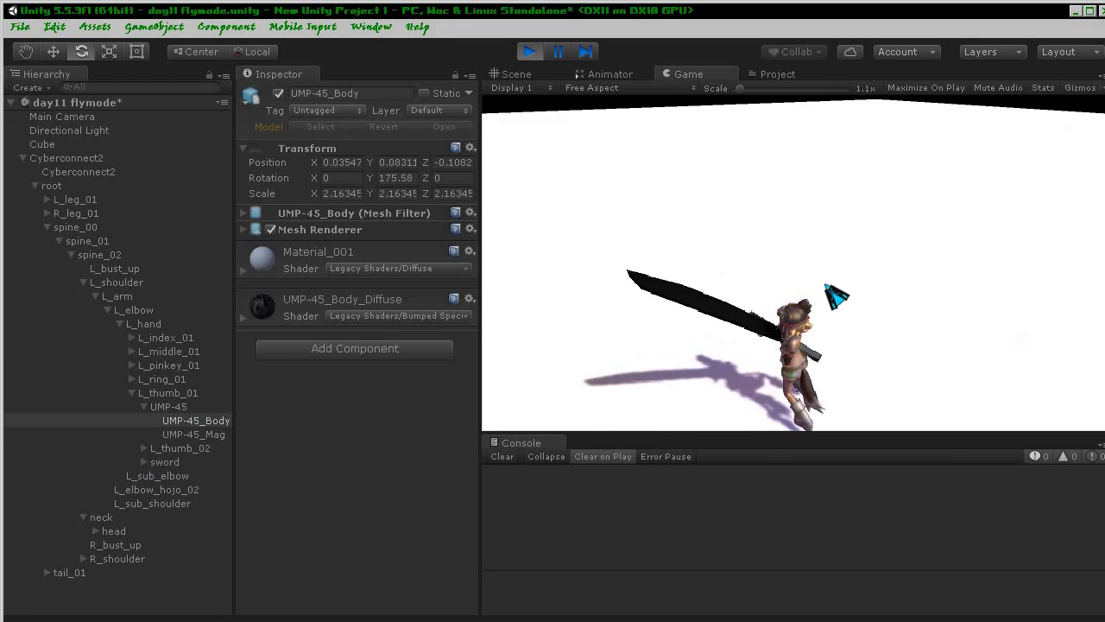
pyautogui.click(518, 74)
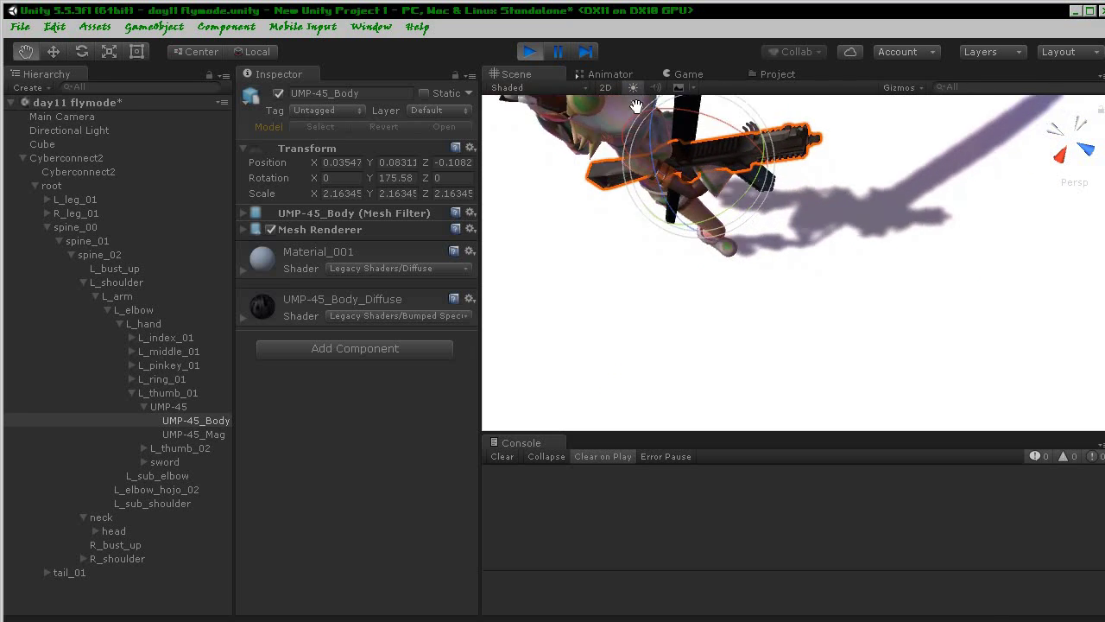
pyautogui.moveTo(649, 133); pyautogui.dragTo(662, 156, button='middle')
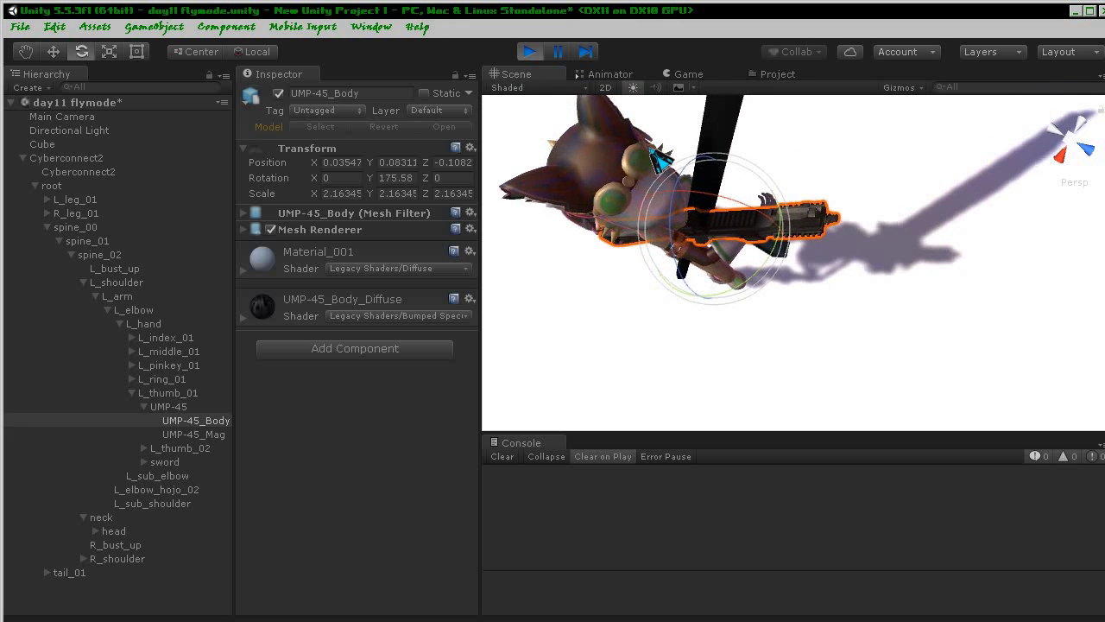
pyautogui.moveTo(671, 163)
pyautogui.mouseDown(button='middle')
pyautogui.moveTo(644, 115)
pyautogui.moveTo(705, 138)
pyautogui.mouseUp(button='middle')
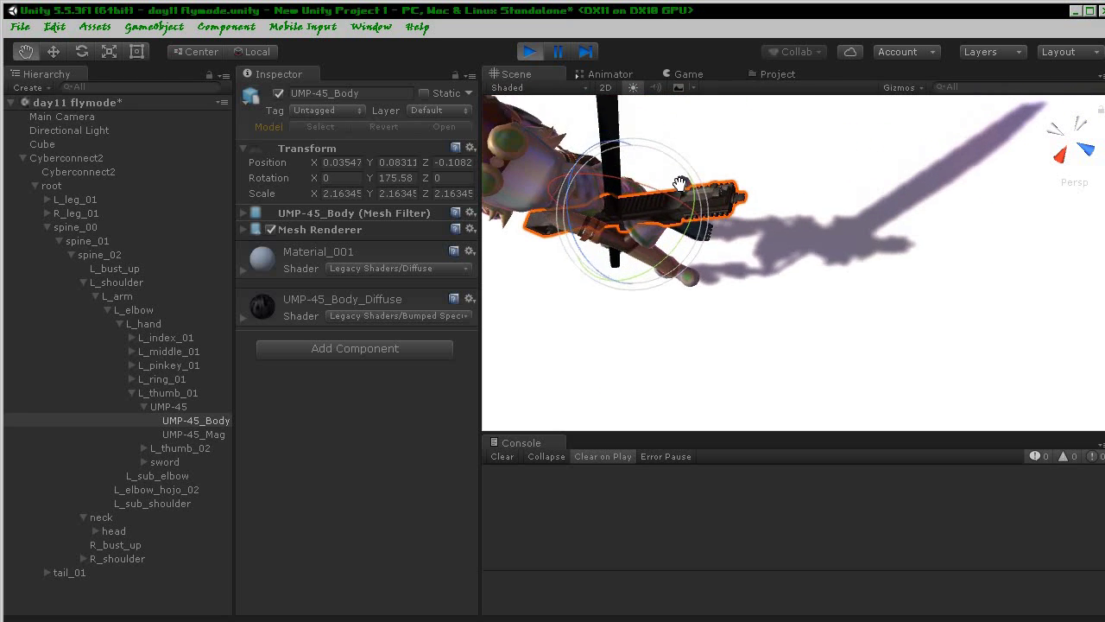
pyautogui.moveTo(705, 138); pyautogui.dragTo(643, 164, button='middle')
pyautogui.click(530, 52)
# - Orbit the Scene view around the UMP-45_Body held in the character's hand
pyautogui.moveTo(605, 130); pyautogui.dragTo(656, 250, button='middle')
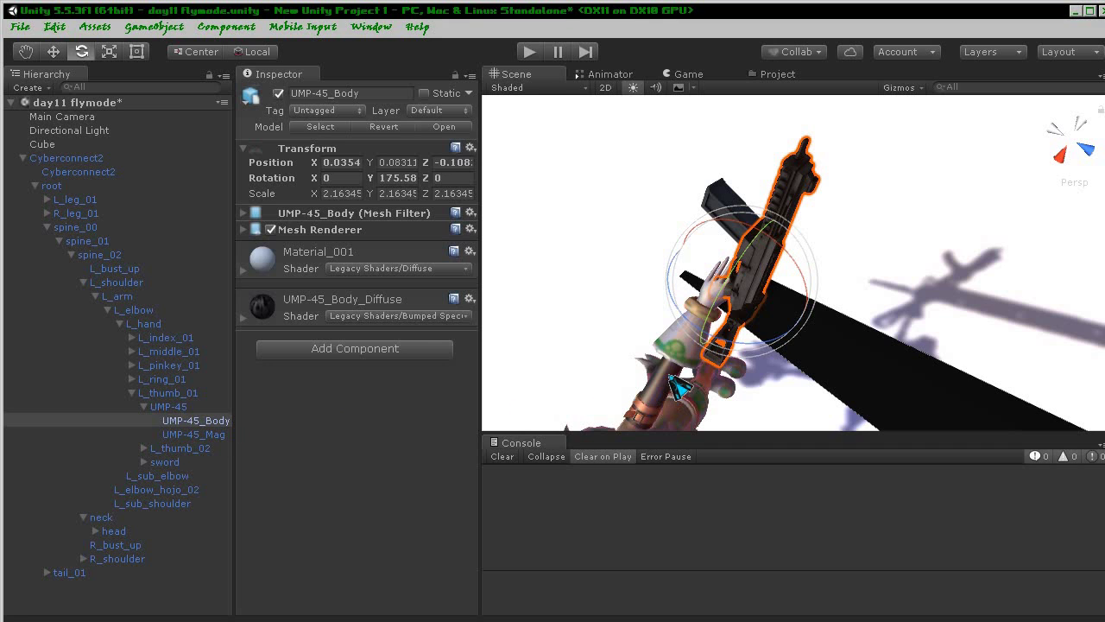
pyautogui.moveTo(678, 388); pyautogui.dragTo(695, 274, button='middle')
pyautogui.moveTo(707, 262)
pyautogui.keyDown('alt'); pyautogui.mouseDown()
pyautogui.moveTo(777, 242)
pyautogui.moveTo(739, 205)
pyautogui.moveTo(783, 212)
pyautogui.mouseUp(); pyautogui.keyUp('alt')
pyautogui.press('e')
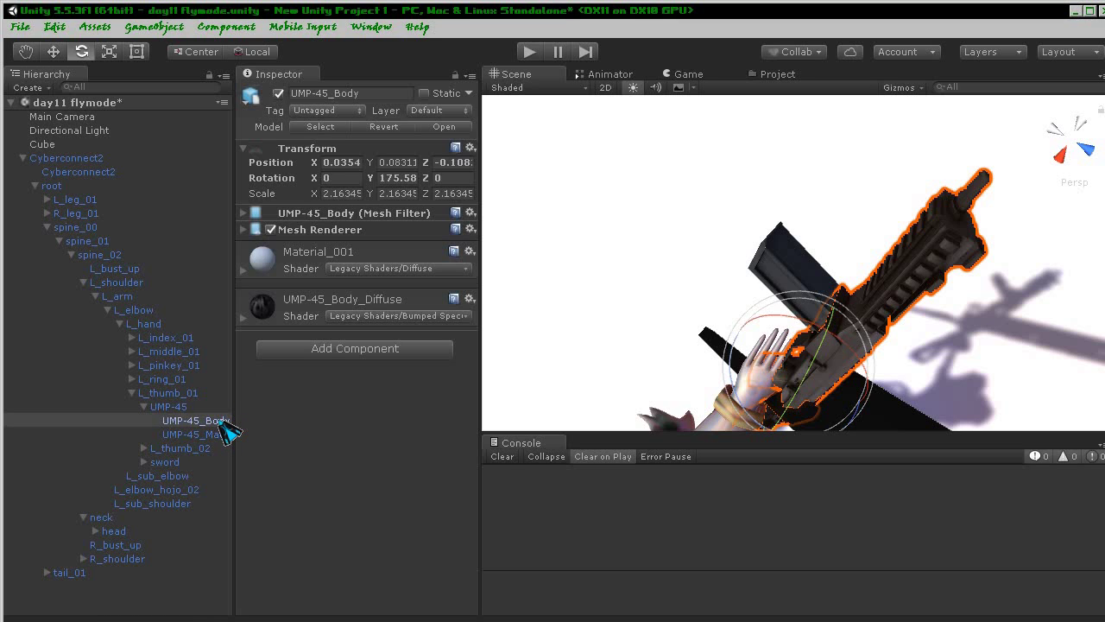
# - Add a Cube as a child of UMP-45_Body and frame it in view
pyautogui.rightClick(220, 421)
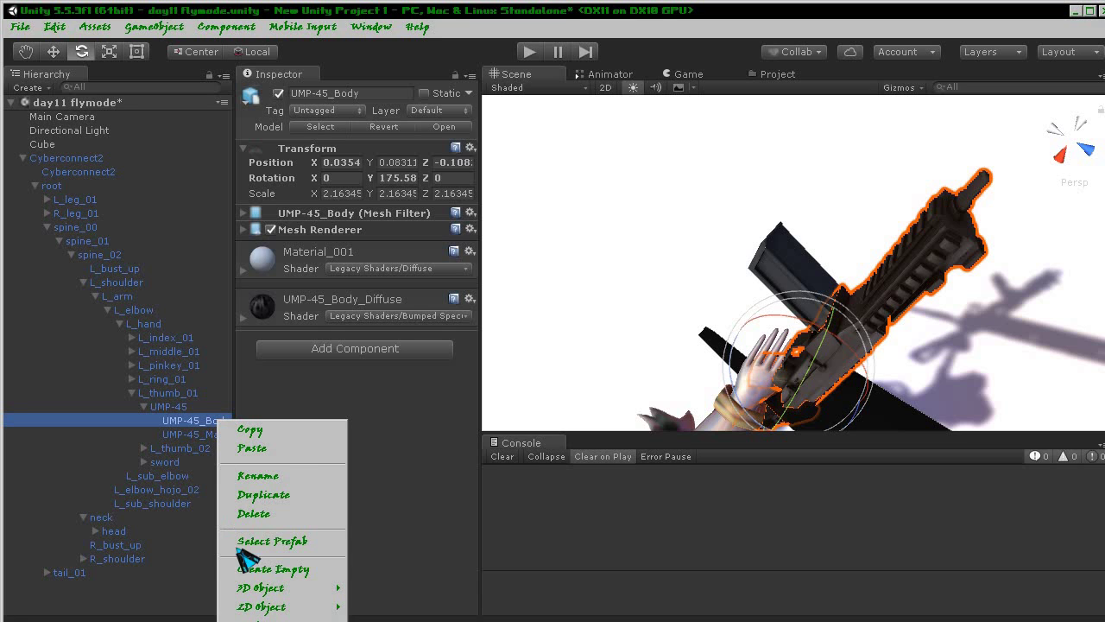
pyautogui.click(373, 587)
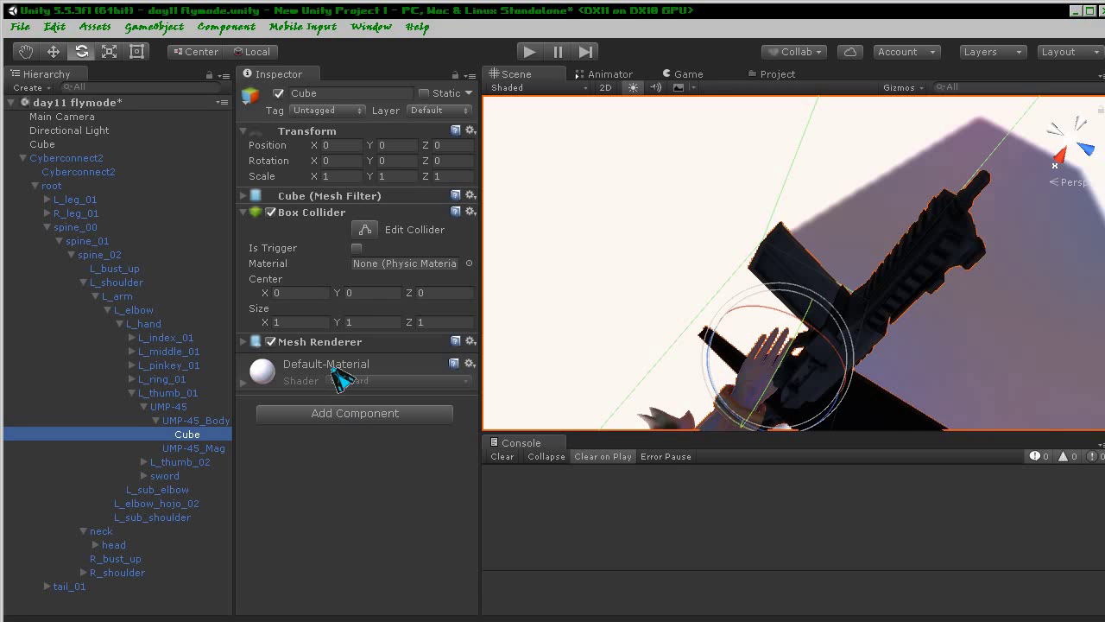
pyautogui.press('f')
pyautogui.moveTo(794, 217); pyautogui.dragTo(561, 207, button='right')
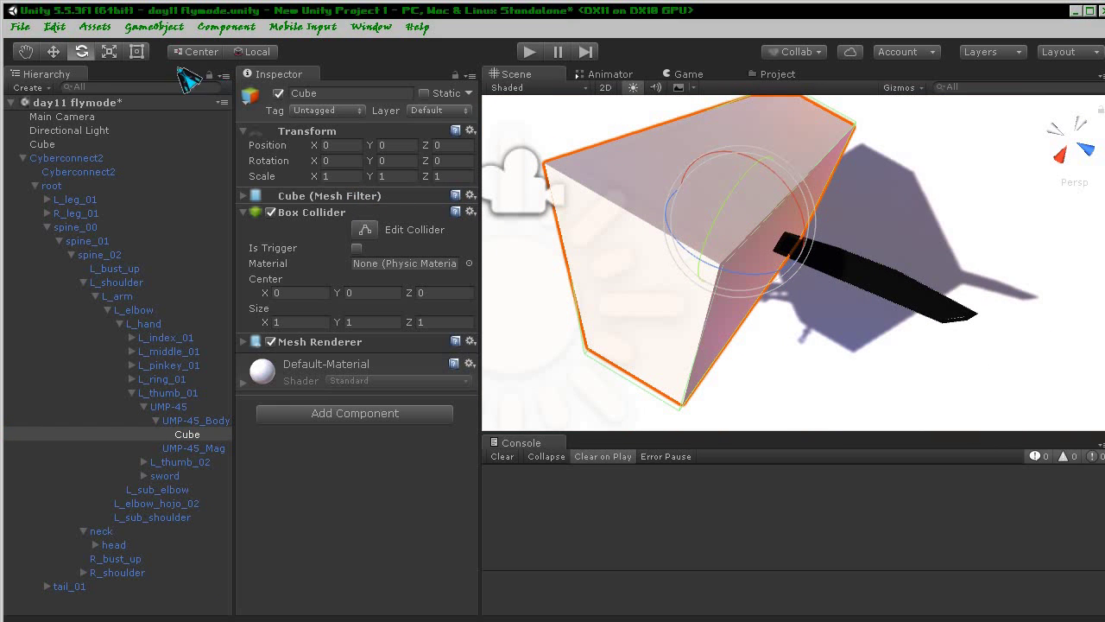
# - Scale the Cube into a thin bar of 0.02362, 0.08224, 0.36674
pyautogui.click(52, 51)
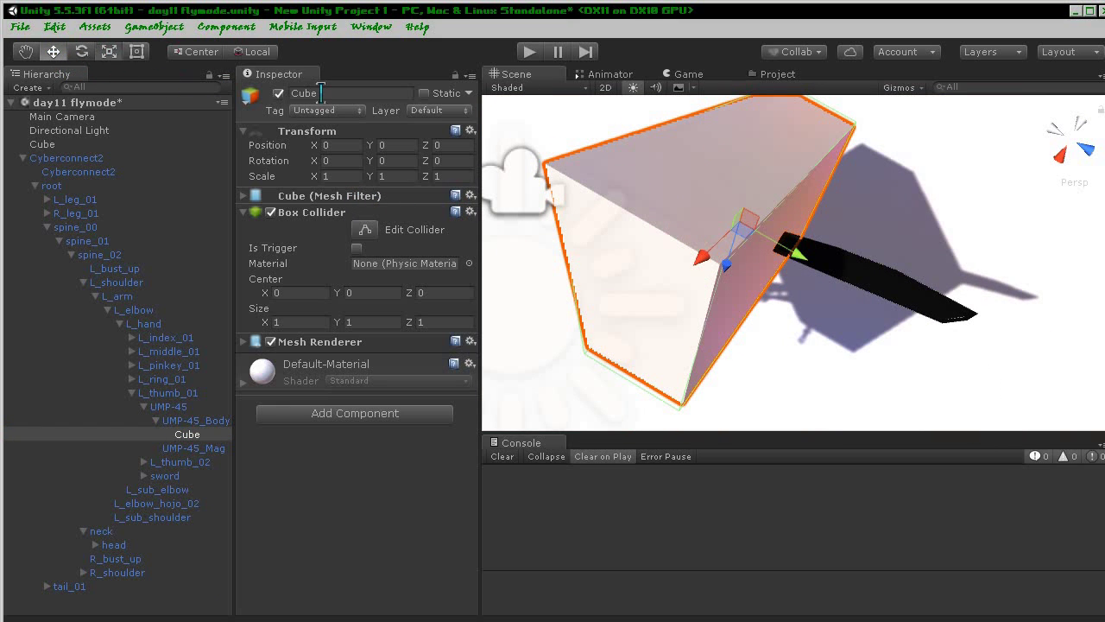
pyautogui.press('r')
pyautogui.moveTo(701, 259); pyautogui.dragTo(721, 259)
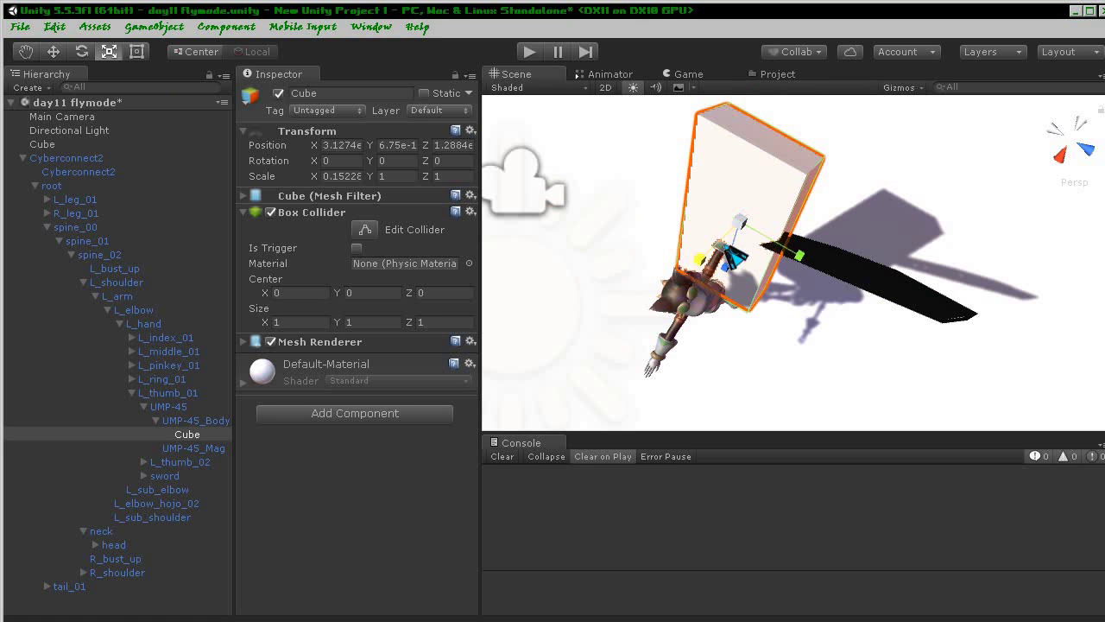
pyautogui.moveTo(800, 256); pyautogui.dragTo(782, 248)
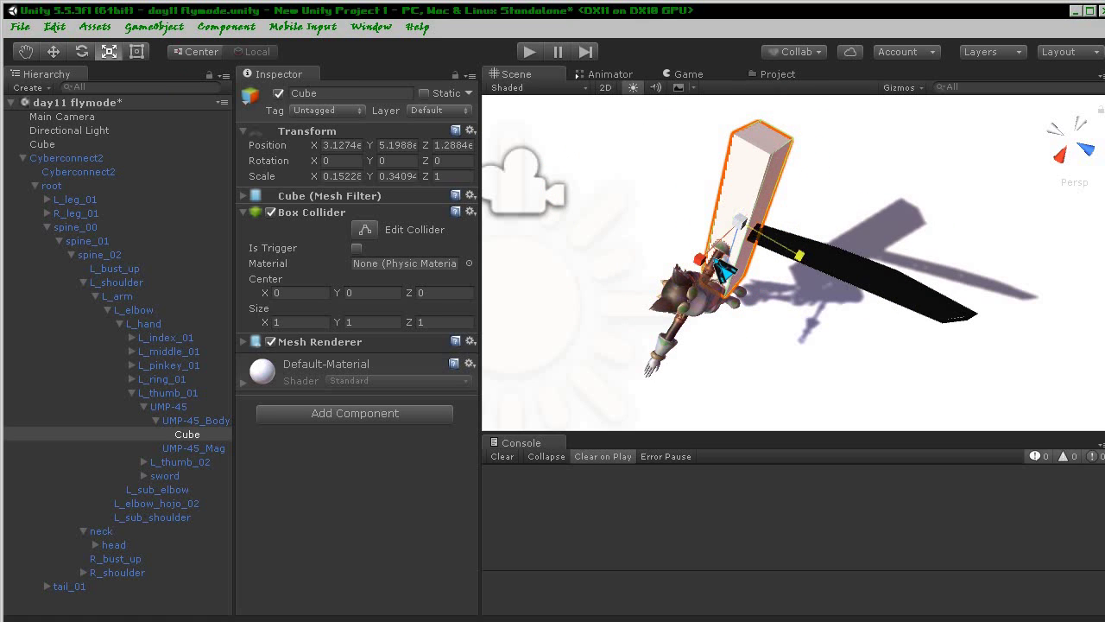
pyautogui.moveTo(713, 263)
pyautogui.mouseDown()
pyautogui.moveTo(806, 267)
pyautogui.moveTo(784, 243)
pyautogui.mouseUp()
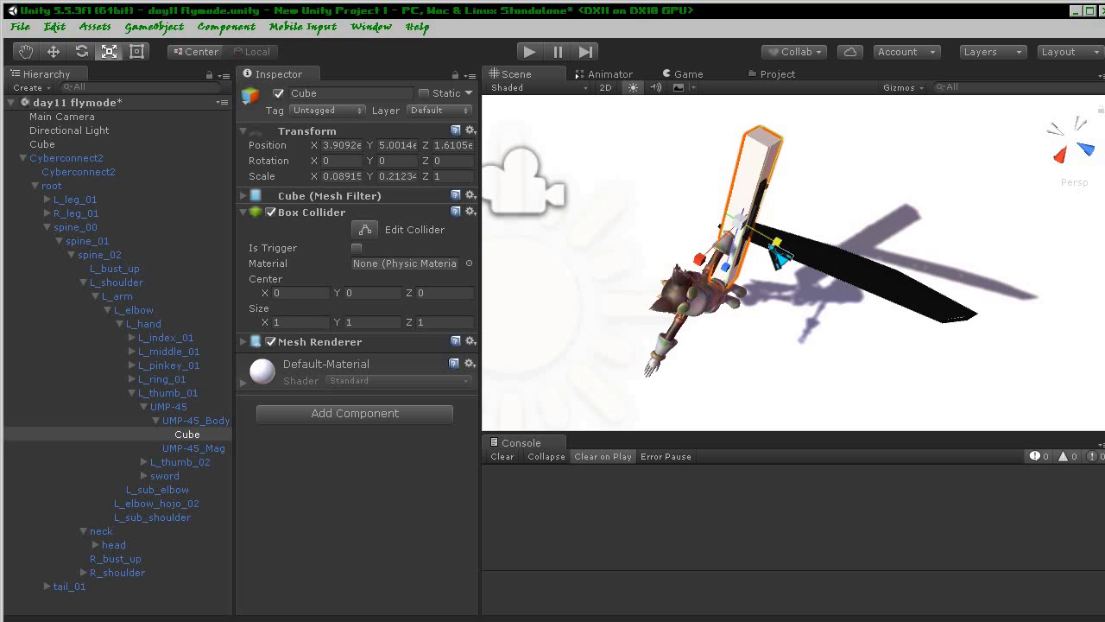
pyautogui.scroll(3, 784, 244)
pyautogui.scroll(3, 797, 237)
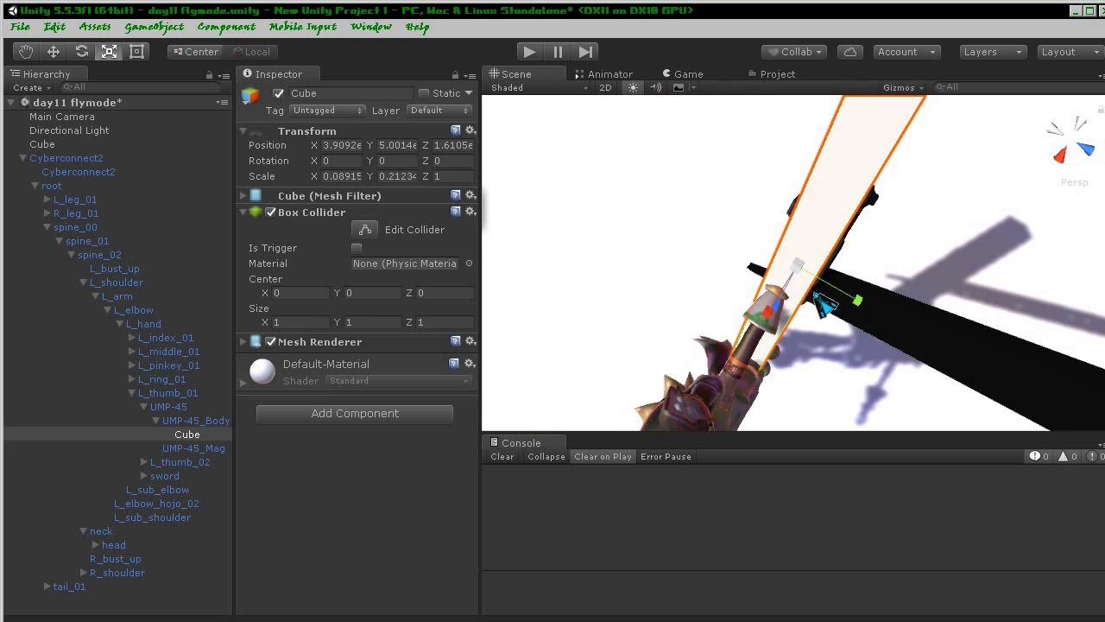
pyautogui.moveTo(858, 299); pyautogui.dragTo(777, 294)
pyautogui.moveTo(776, 294); pyautogui.dragTo(557, 327, button='middle')
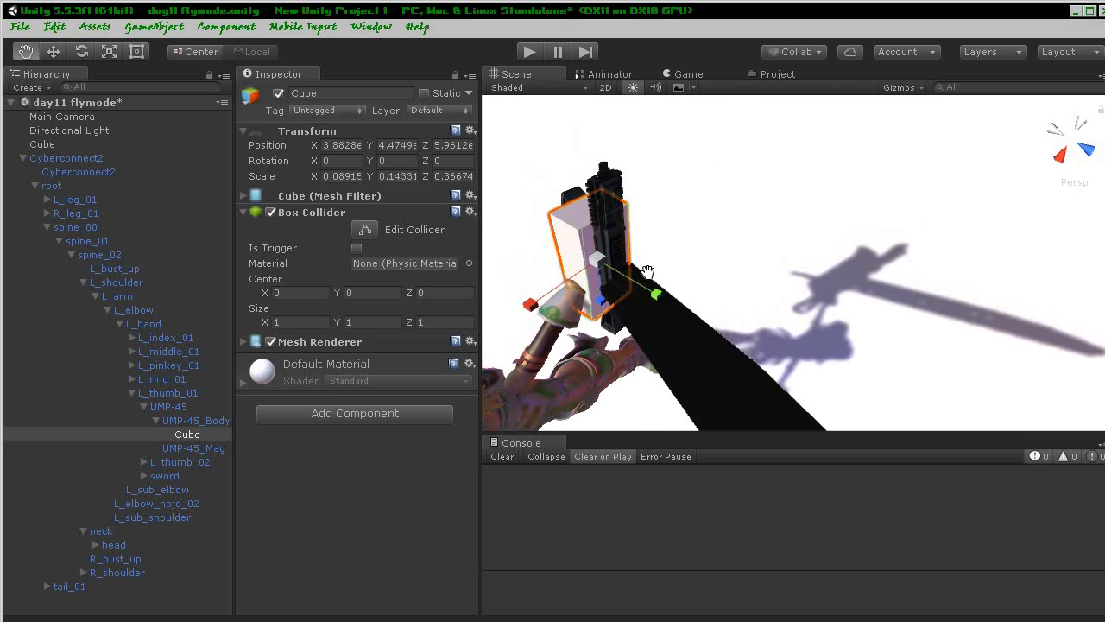
pyautogui.moveTo(552, 323)
pyautogui.mouseDown()
pyautogui.moveTo(664, 315)
pyautogui.moveTo(604, 293)
pyautogui.mouseUp()
pyautogui.moveTo(604, 294); pyautogui.dragTo(698, 293, button='middle')
pyautogui.moveTo(656, 344); pyautogui.dragTo(674, 311)
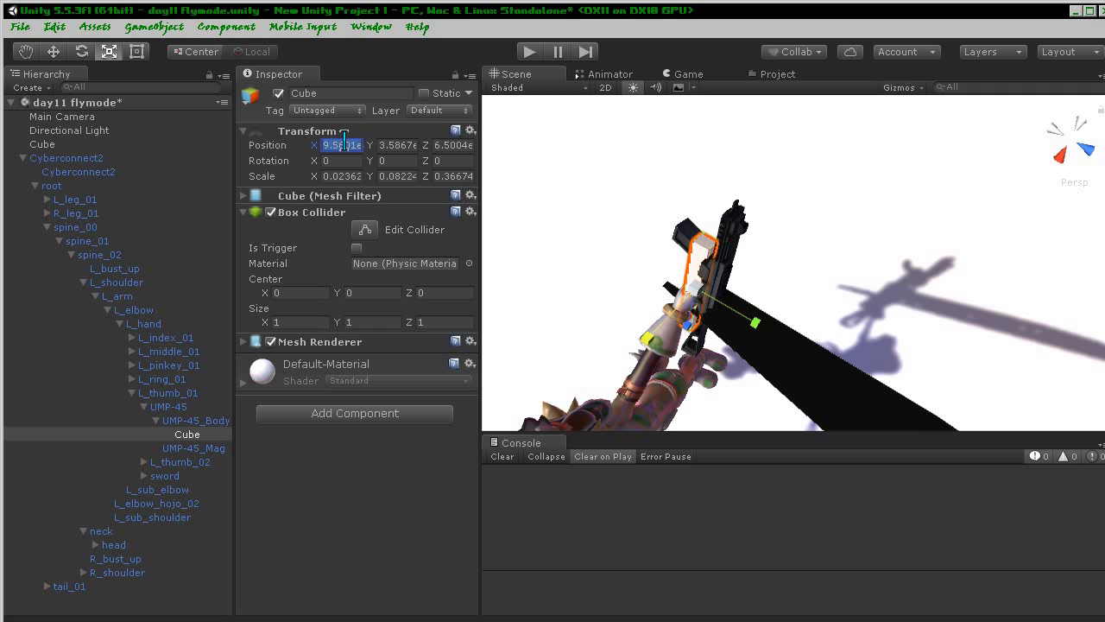
# - Zero the Cube's X position and move it to the muzzle at -0.0138, 0.072, -0.475
pyautogui.click(415, 145)
pyautogui.write('0')
pyautogui.click(459, 145)
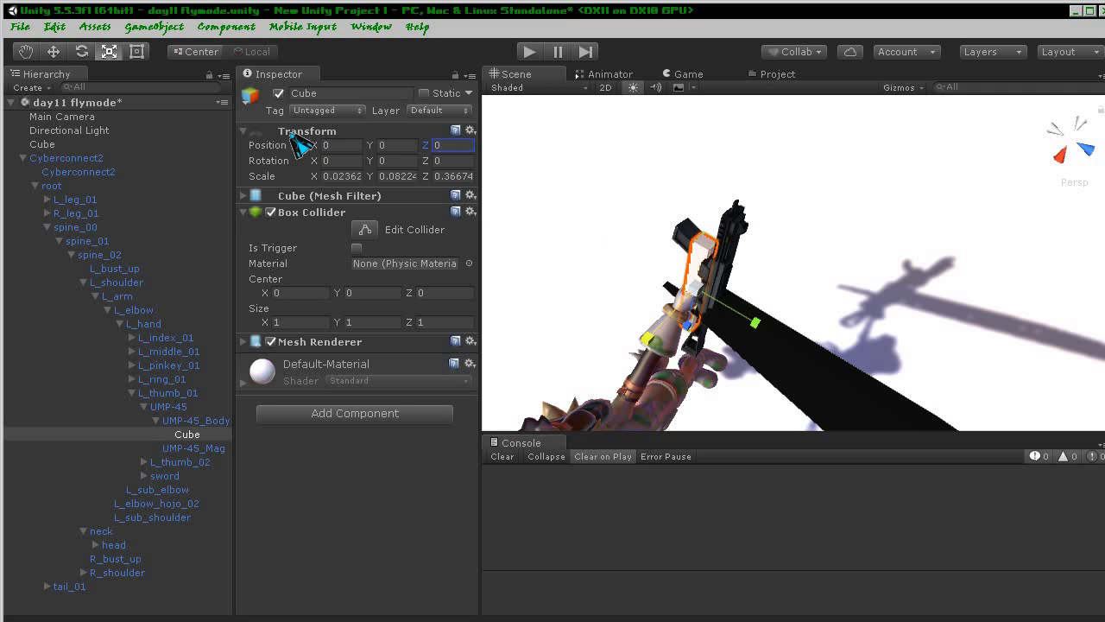
pyautogui.click(53, 52)
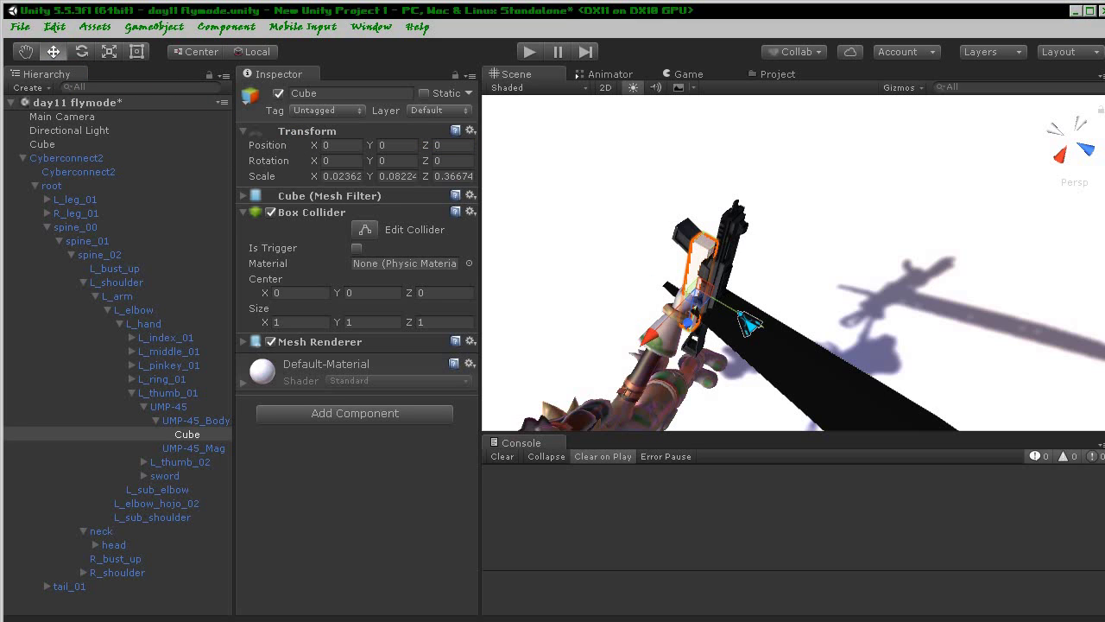
pyautogui.moveTo(753, 326)
pyautogui.mouseDown()
pyautogui.moveTo(765, 328)
pyautogui.moveTo(803, 271)
pyautogui.moveTo(783, 313)
pyautogui.mouseUp()
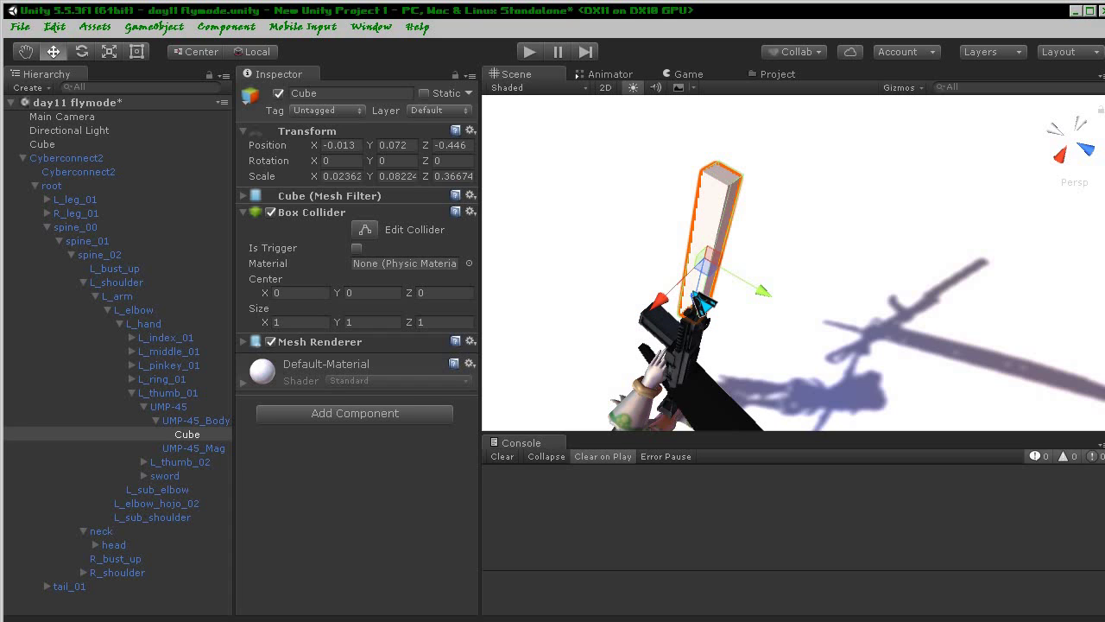
pyautogui.moveTo(704, 302)
pyautogui.mouseDown()
pyautogui.moveTo(709, 286)
pyautogui.moveTo(706, 295)
pyautogui.mouseUp()
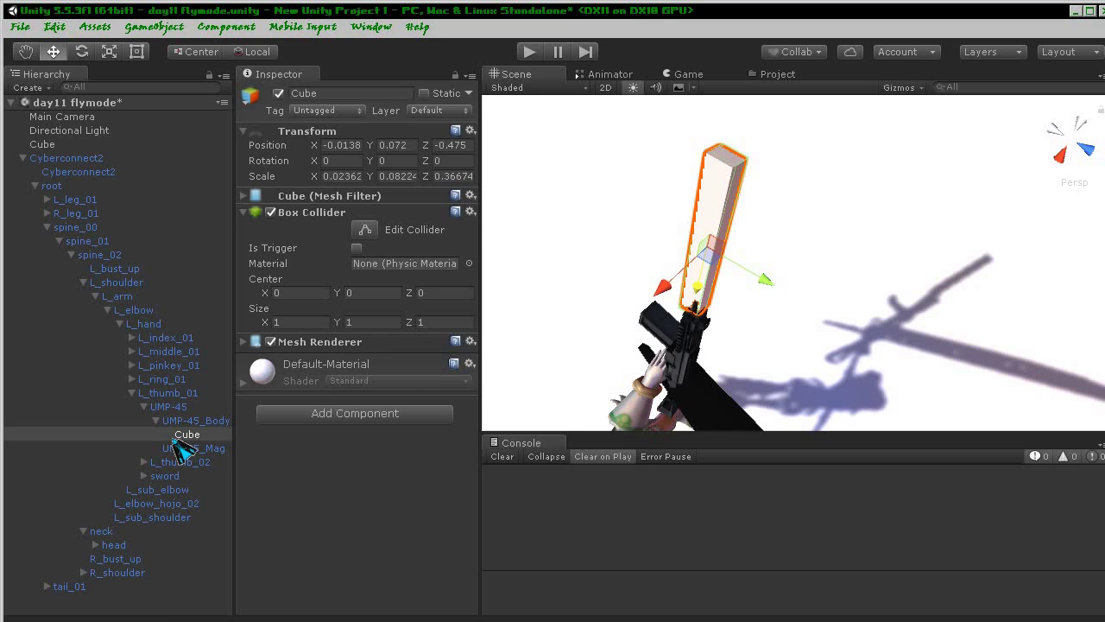
pyautogui.click(779, 75)
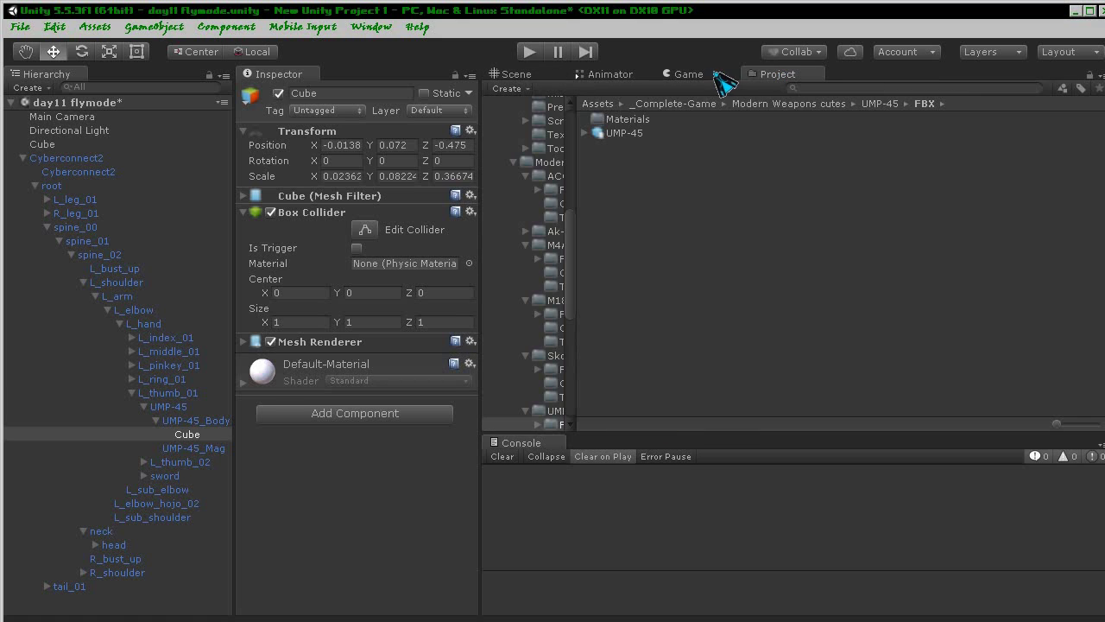
# - Navigate up to the nested _Complete-Game folder and select the GunBarrelEnd prefab
pyautogui.click(867, 105)
pyautogui.click(777, 104)
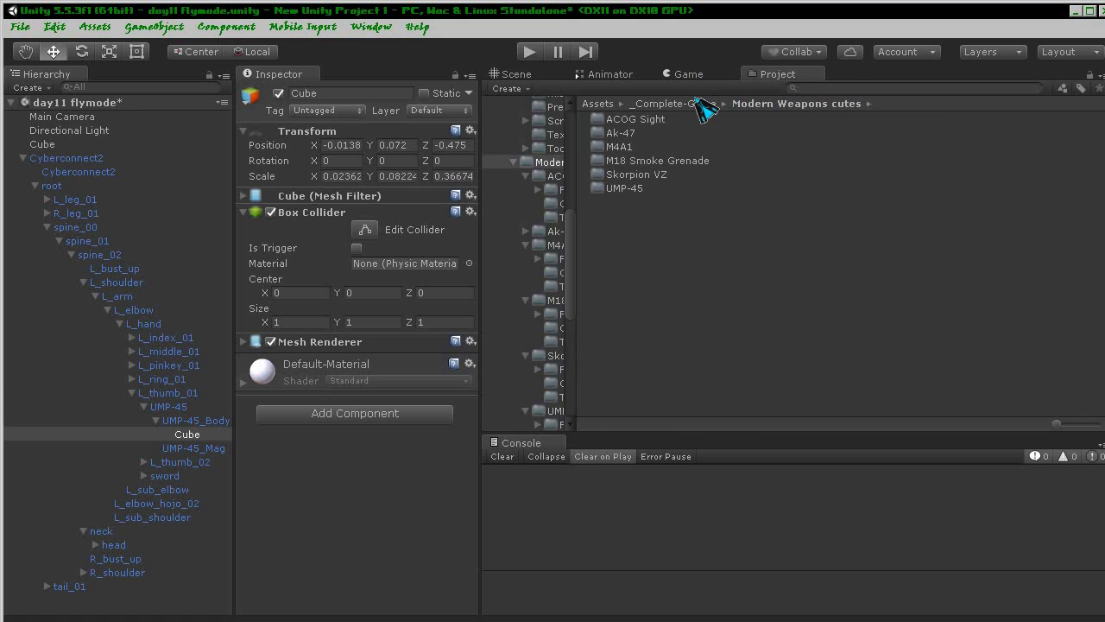
pyautogui.click(684, 103)
pyautogui.click(665, 120)
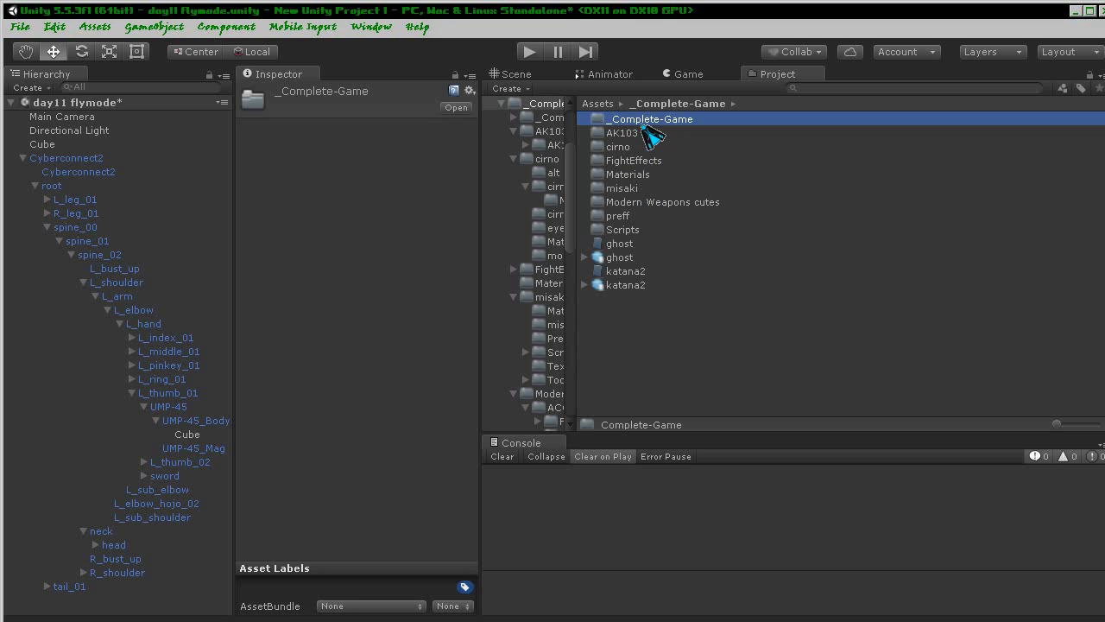
pyautogui.doubleClick(642, 124)
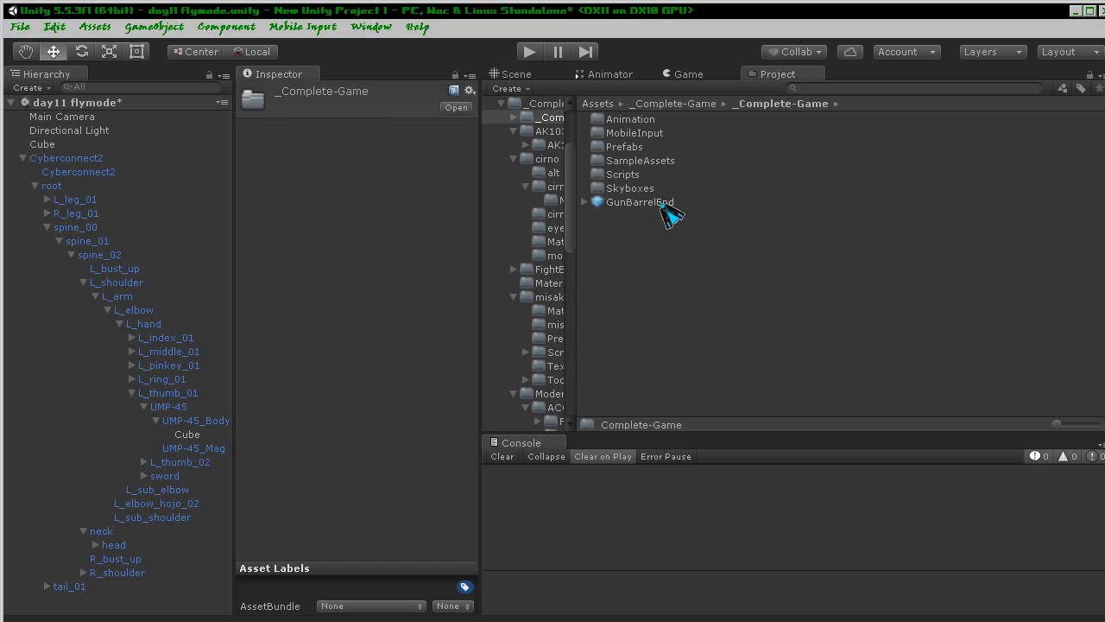
pyautogui.moveTo(662, 207); pyautogui.dragTo(193, 435)
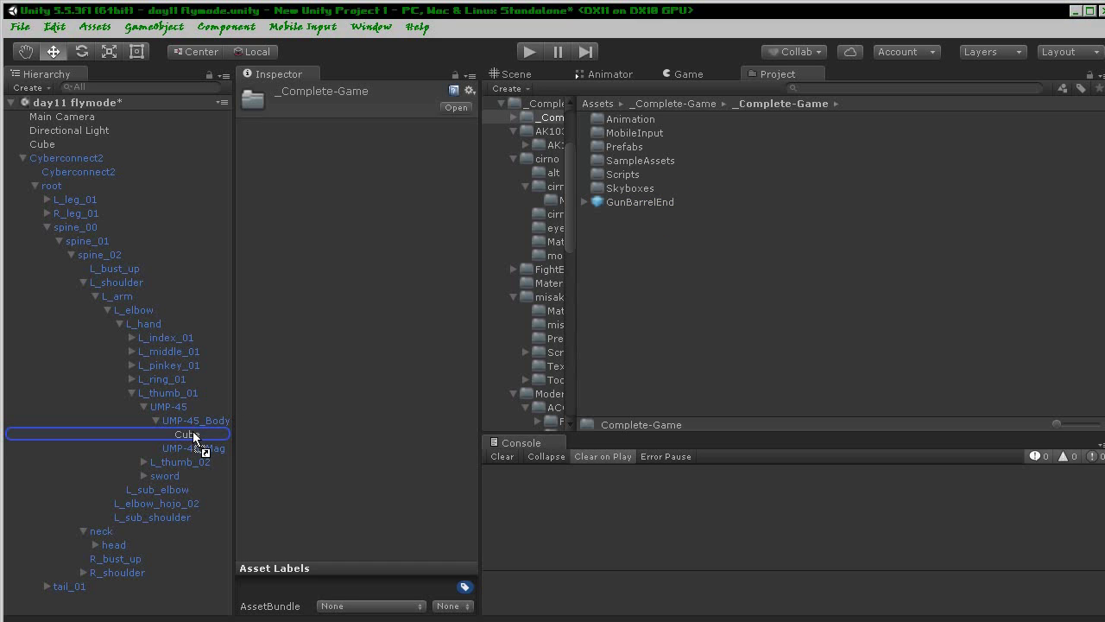
pyautogui.moveTo(192, 431); pyautogui.dragTo(278, 379)
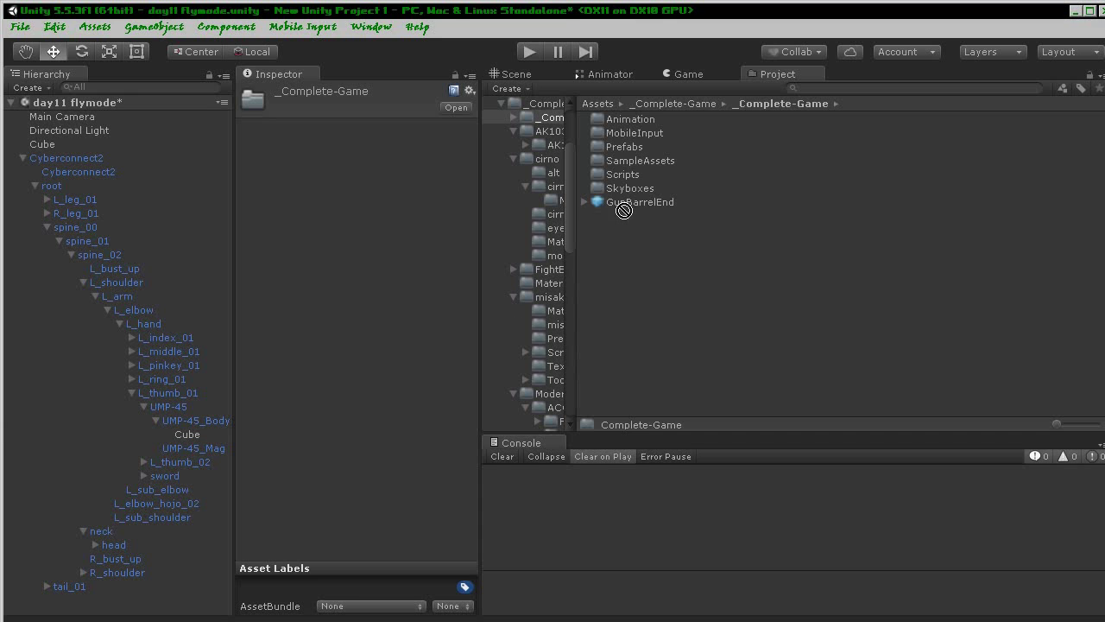
pyautogui.click(629, 207)
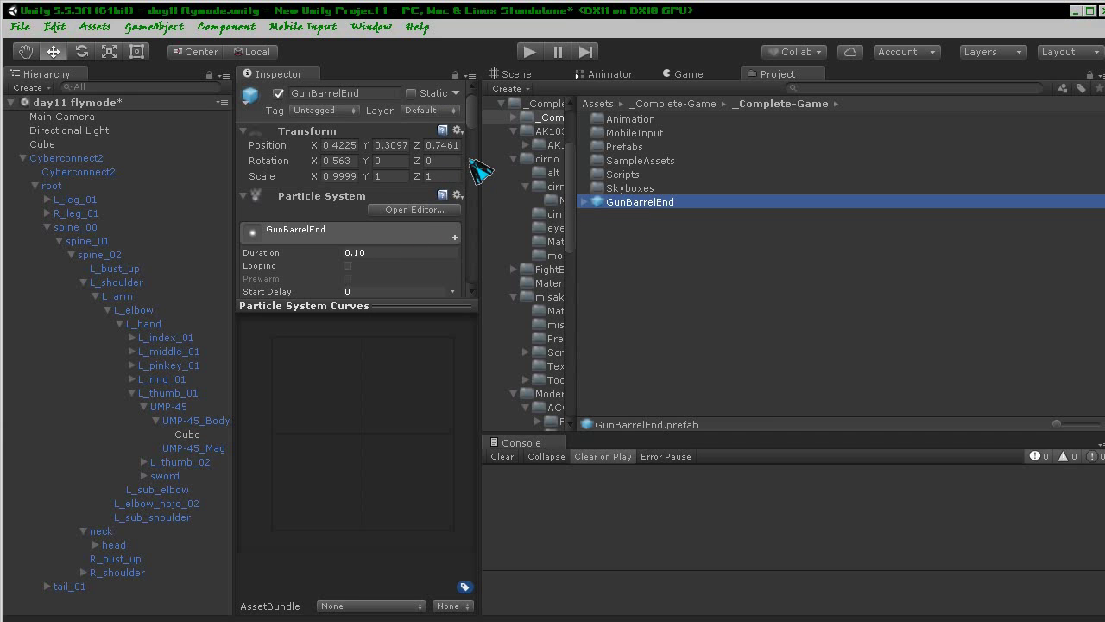
# - Scroll through GunBarrelEnd's components, then return to the Scene view and select the Cube
pyautogui.moveTo(473, 124)
pyautogui.mouseDown()
pyautogui.moveTo(484, 117)
pyautogui.moveTo(470, 243)
pyautogui.moveTo(467, 182)
pyautogui.mouseUp()
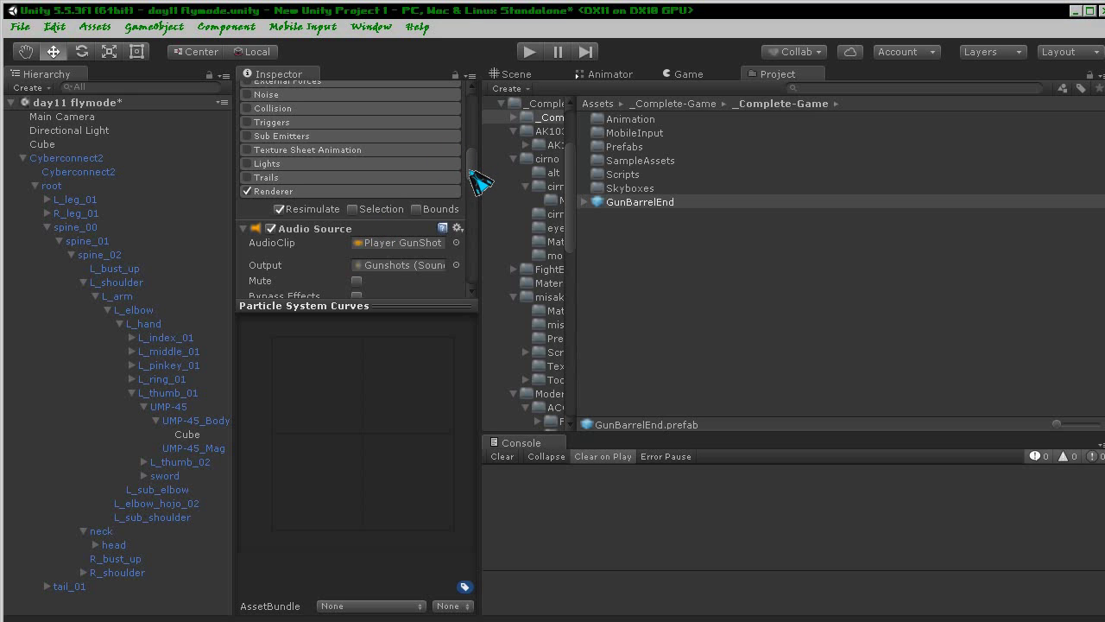
pyautogui.moveTo(470, 171); pyautogui.dragTo(468, 122)
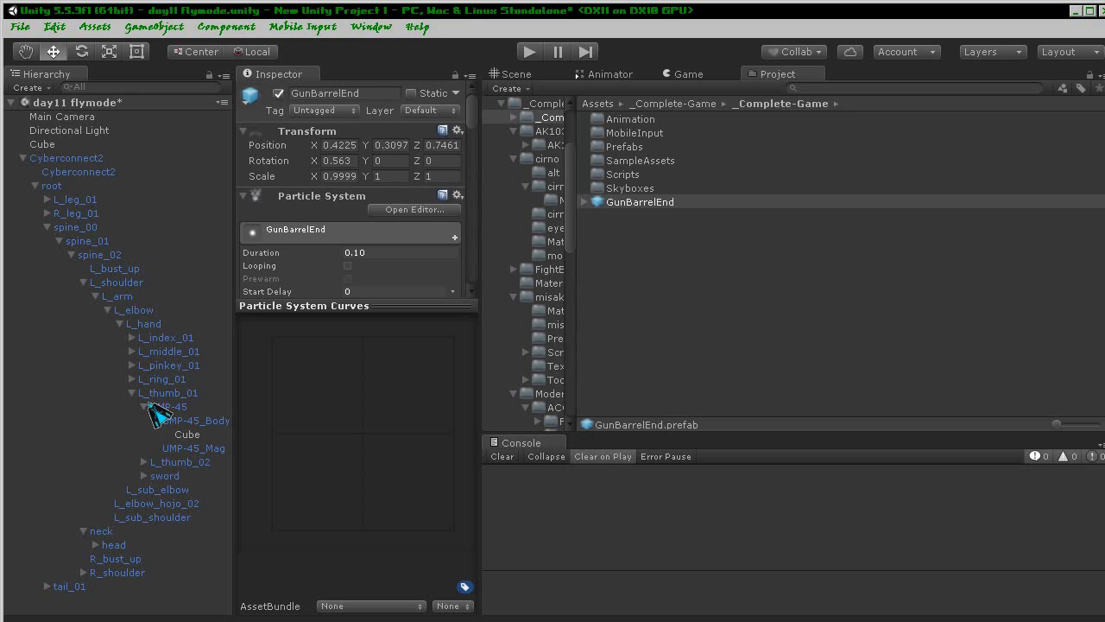
pyautogui.click(525, 78)
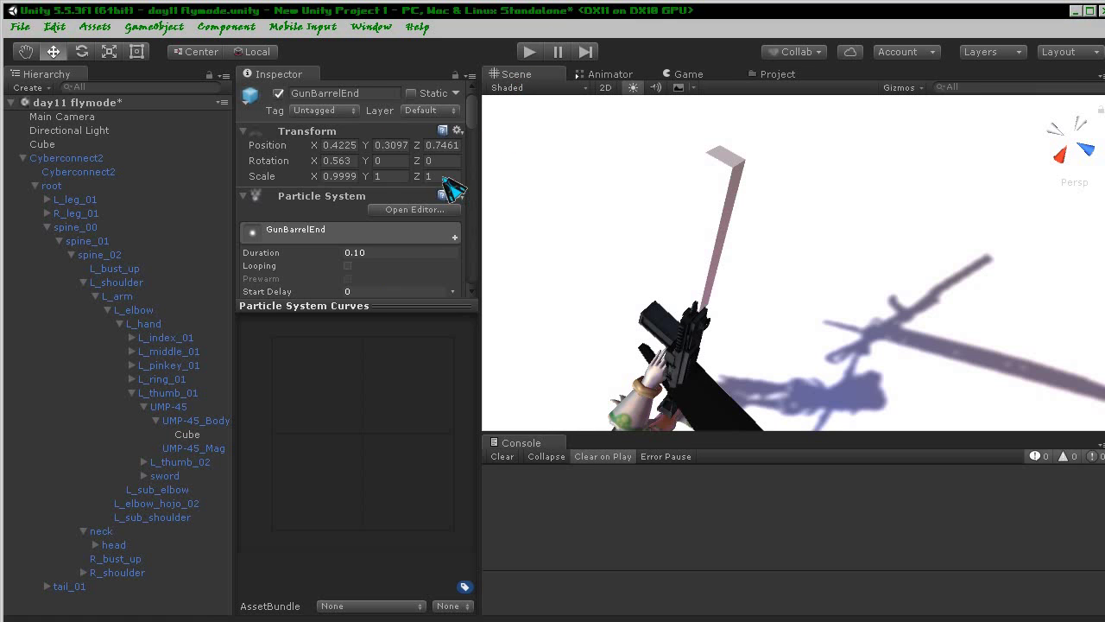
pyautogui.click(189, 436)
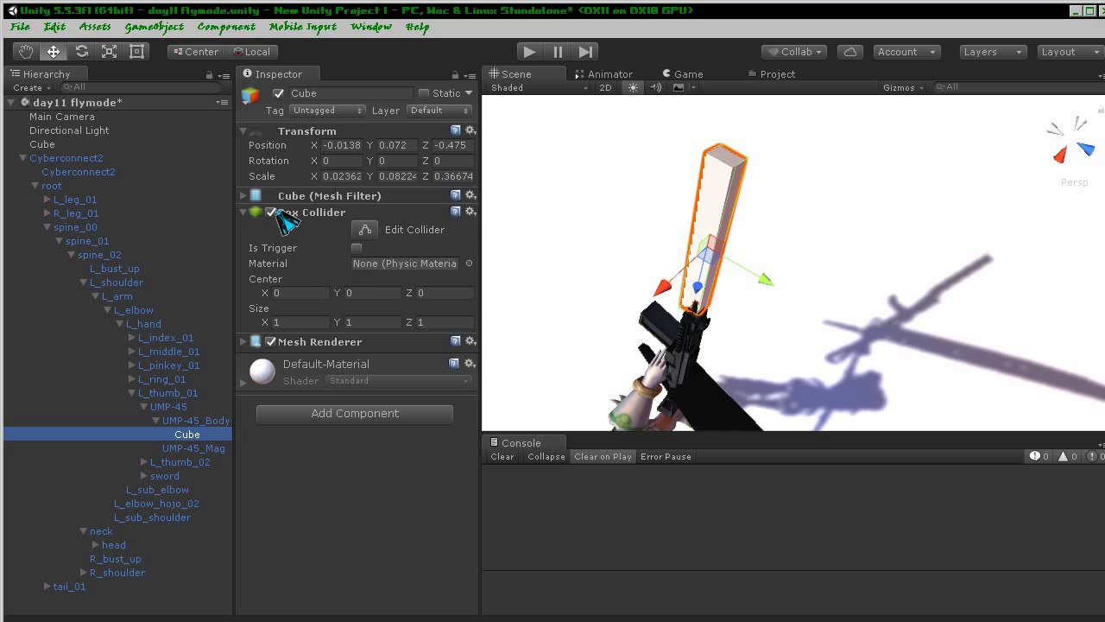
# - Disable the Cube's Box Collider and add a Particle System component to it
pyautogui.click(273, 212)
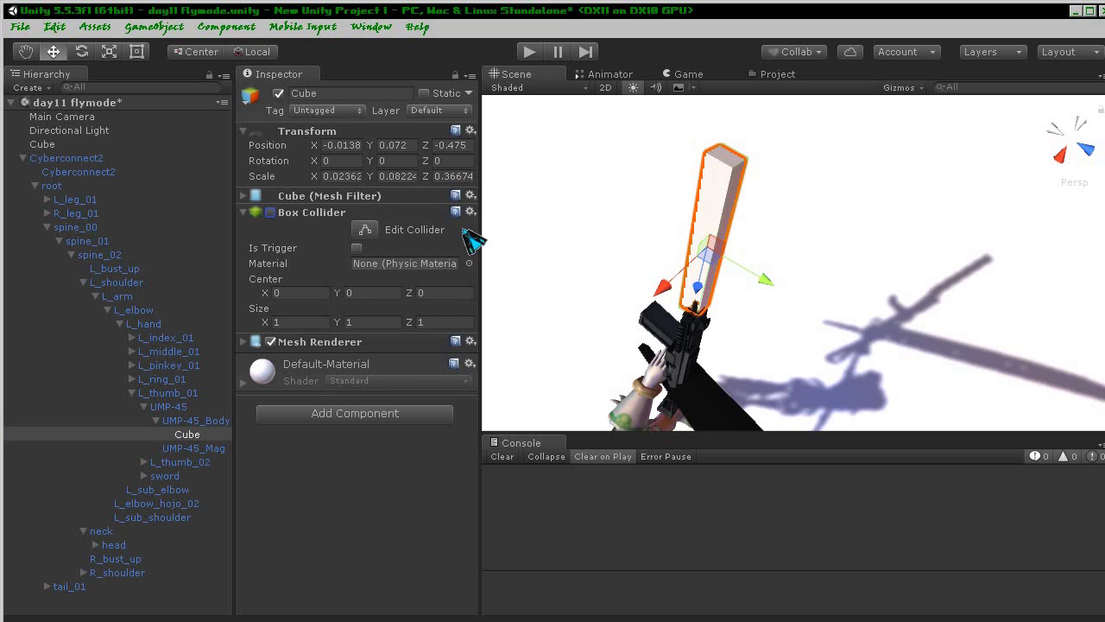
pyautogui.click(349, 421)
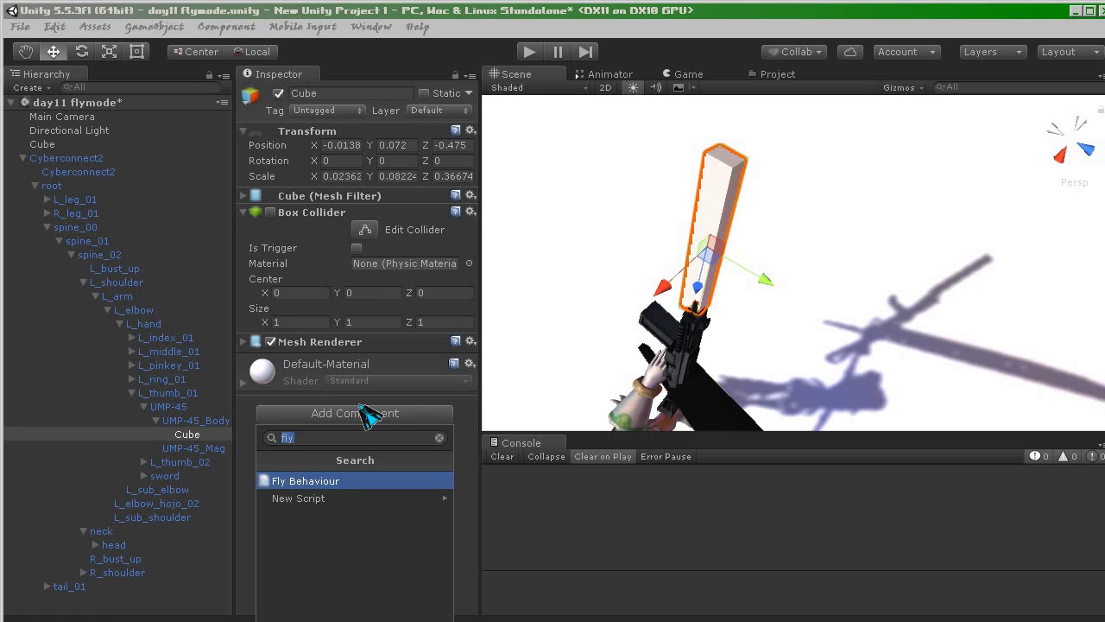
pyautogui.write('particle')
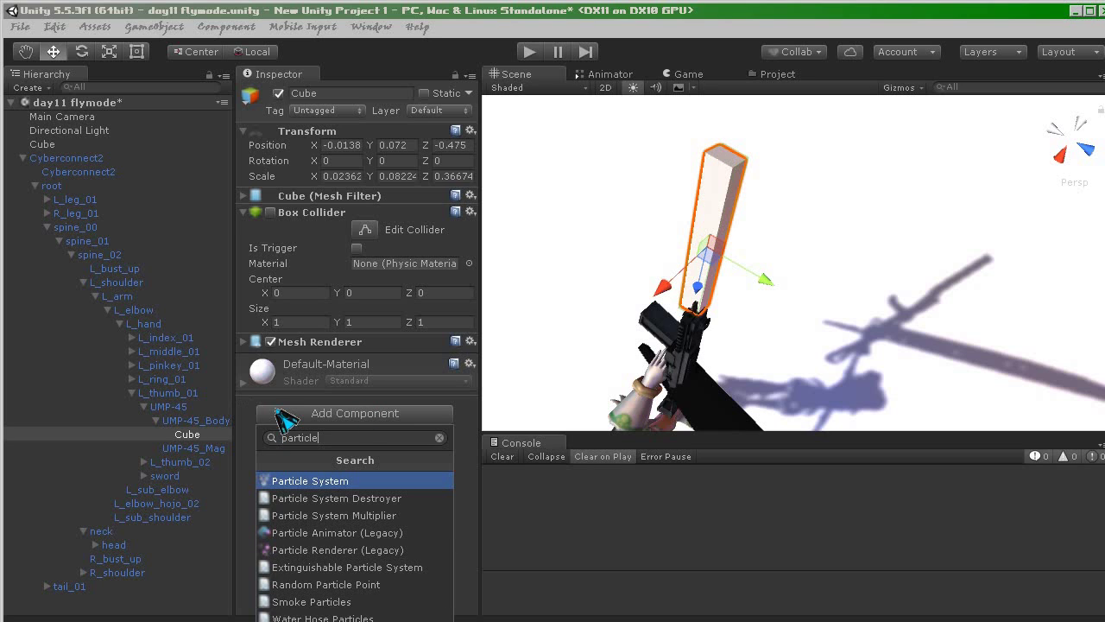
pyautogui.press('Return')
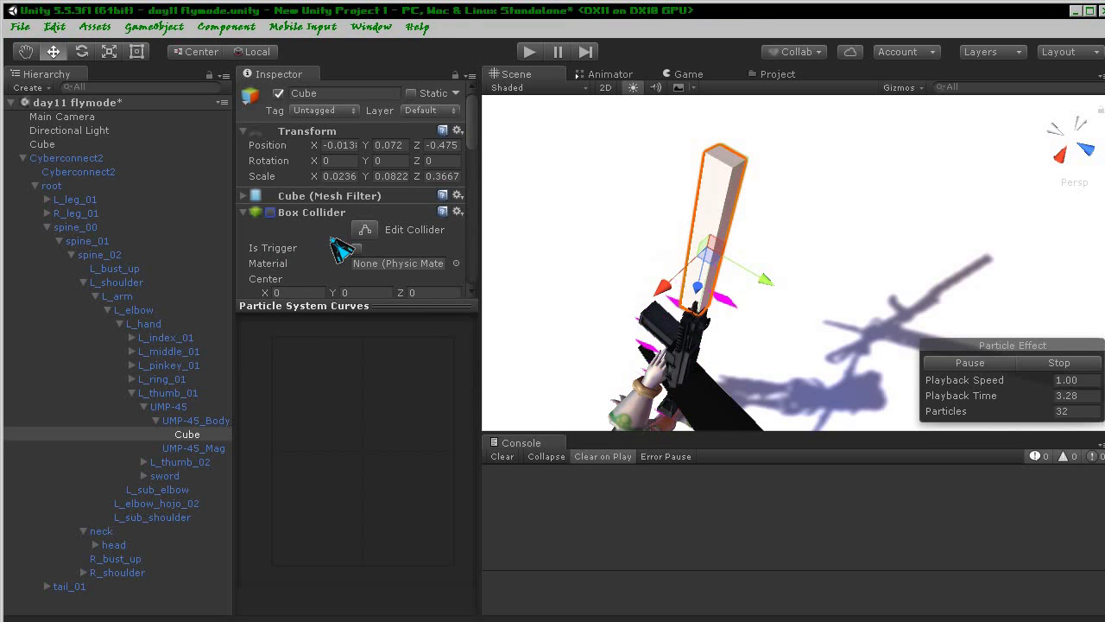
pyautogui.scroll(-5, 345, 244)
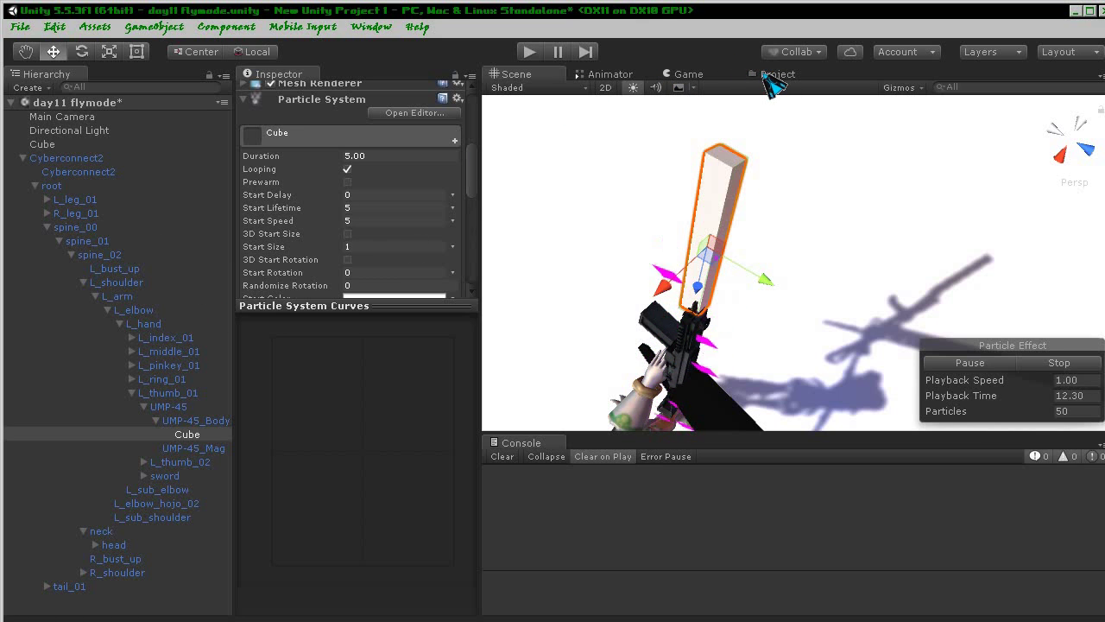
pyautogui.click(768, 76)
# - Copy the Particle System component from the GunBarrelEnd prefab
pyautogui.click(616, 207)
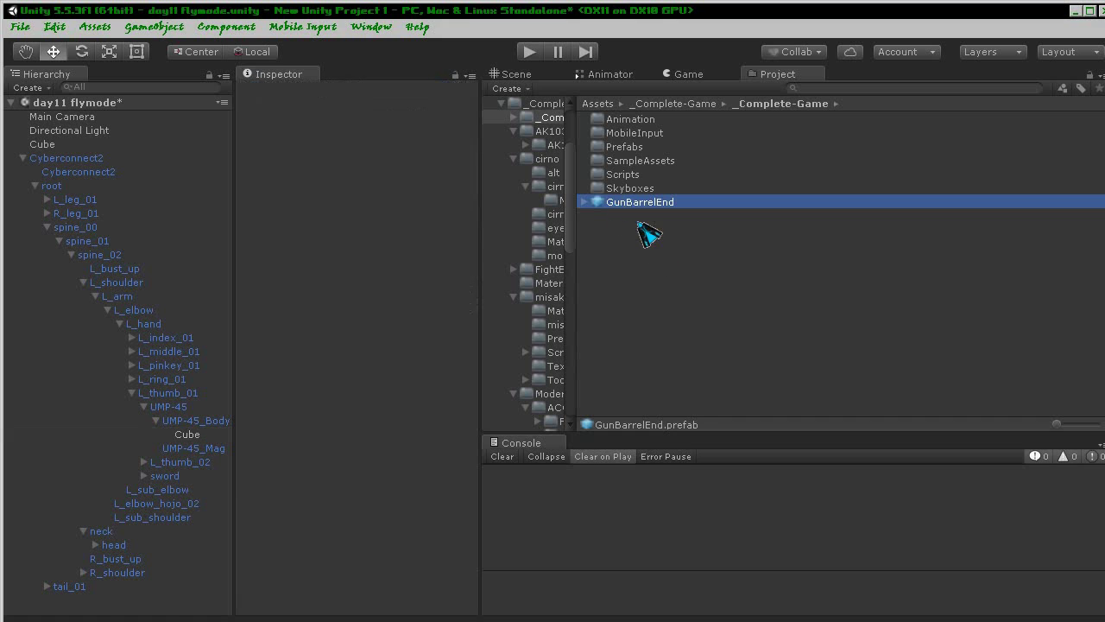
pyautogui.scroll(-2, 393, 262)
pyautogui.scroll(-4, 393, 262)
pyautogui.scroll(3, 328, 147)
pyautogui.scroll(1, 328, 151)
pyautogui.rightClick(327, 153)
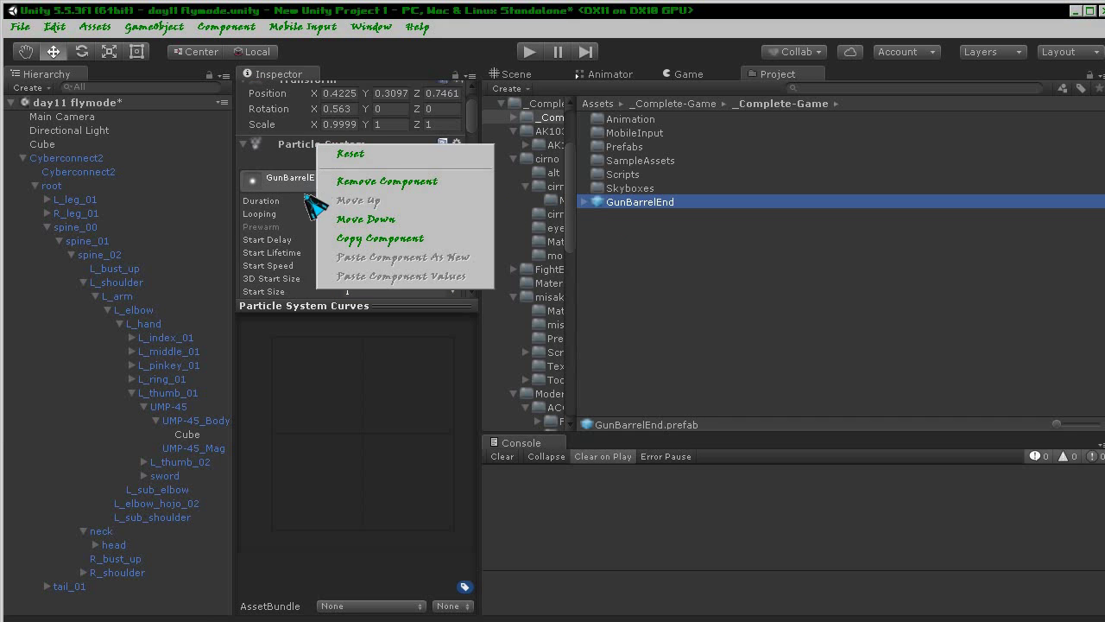
pyautogui.click(287, 269)
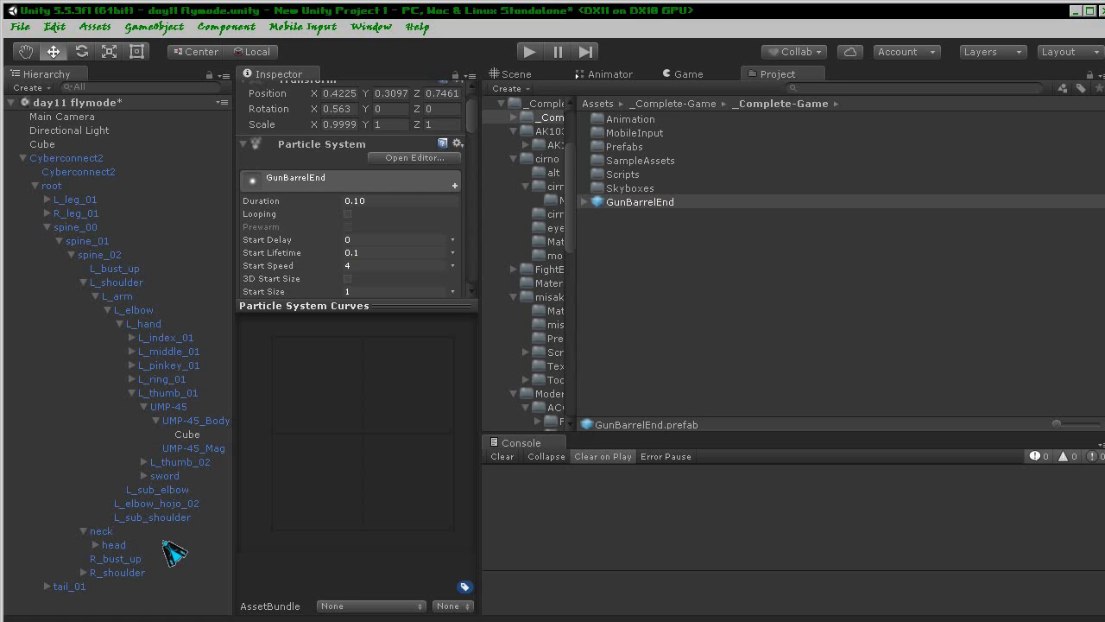
# - Paste the values onto the Cube's Particle System: 0.10 duration, looping off, lifetime 0.1, speed 4
pyautogui.click(188, 436)
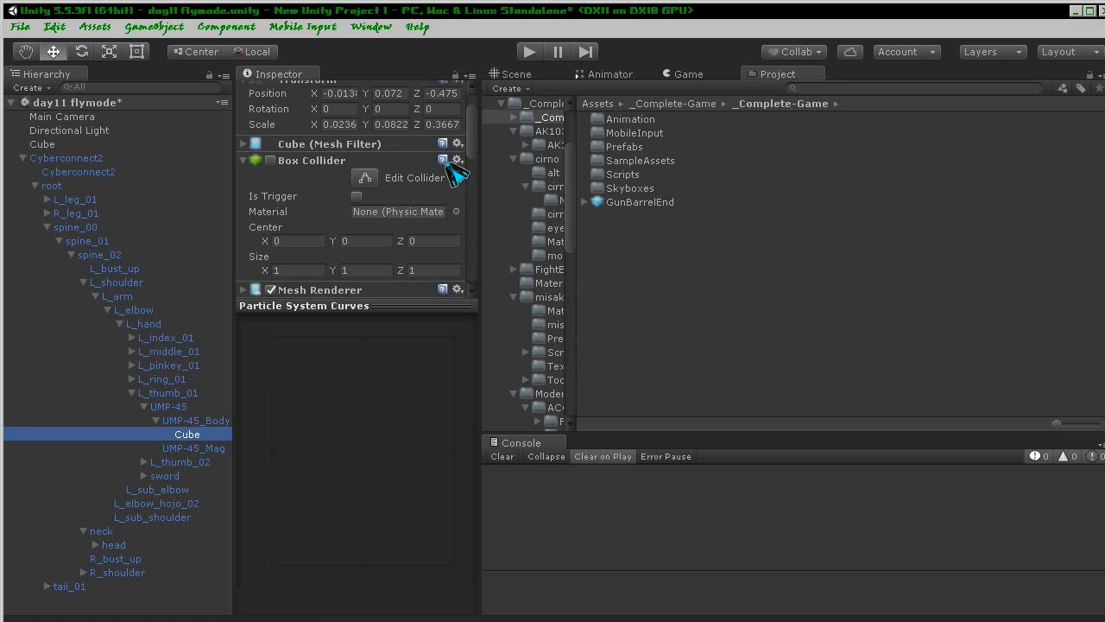
pyautogui.scroll(-6, 447, 195)
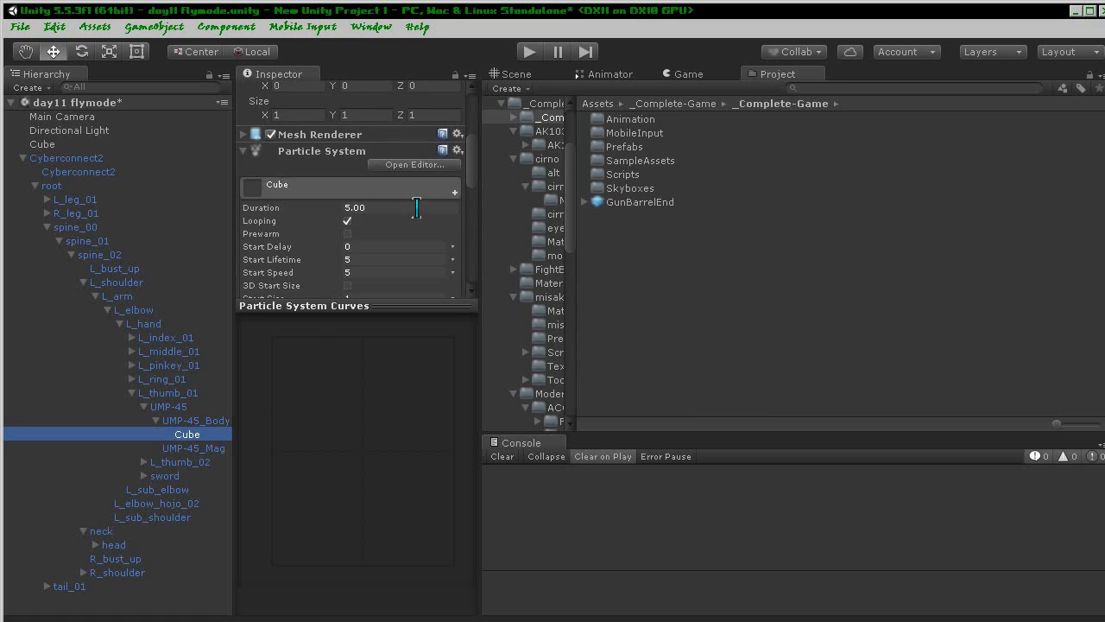
pyautogui.click(458, 151)
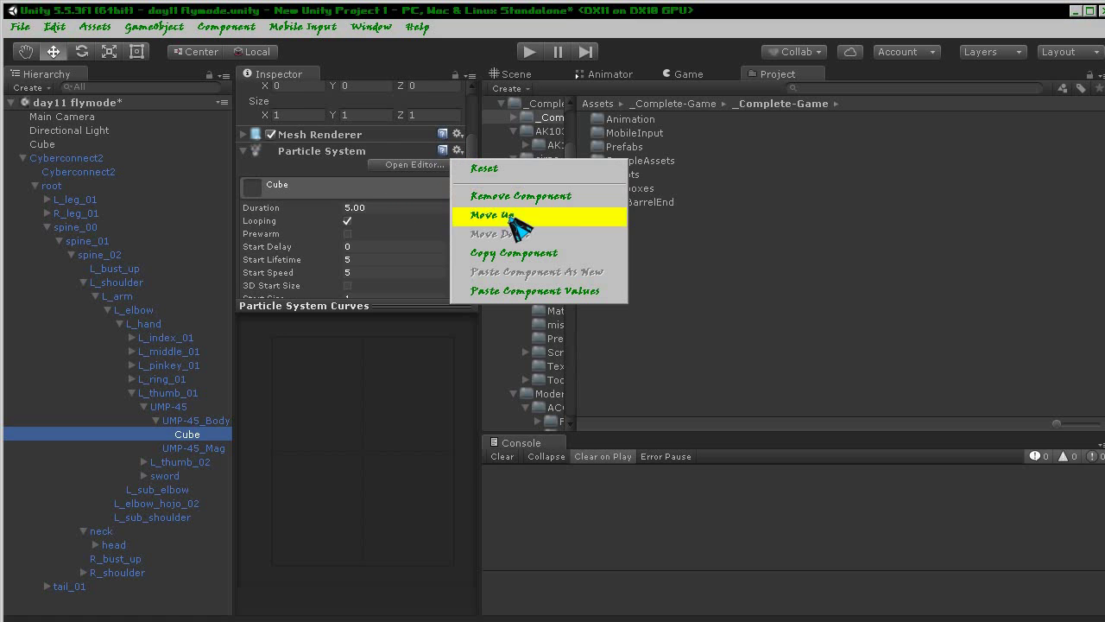
pyautogui.click(618, 294)
pyautogui.scroll(-2, 431, 222)
pyautogui.scroll(-5, 432, 221)
pyautogui.scroll(-5, 432, 222)
pyautogui.scroll(-5, 353, 216)
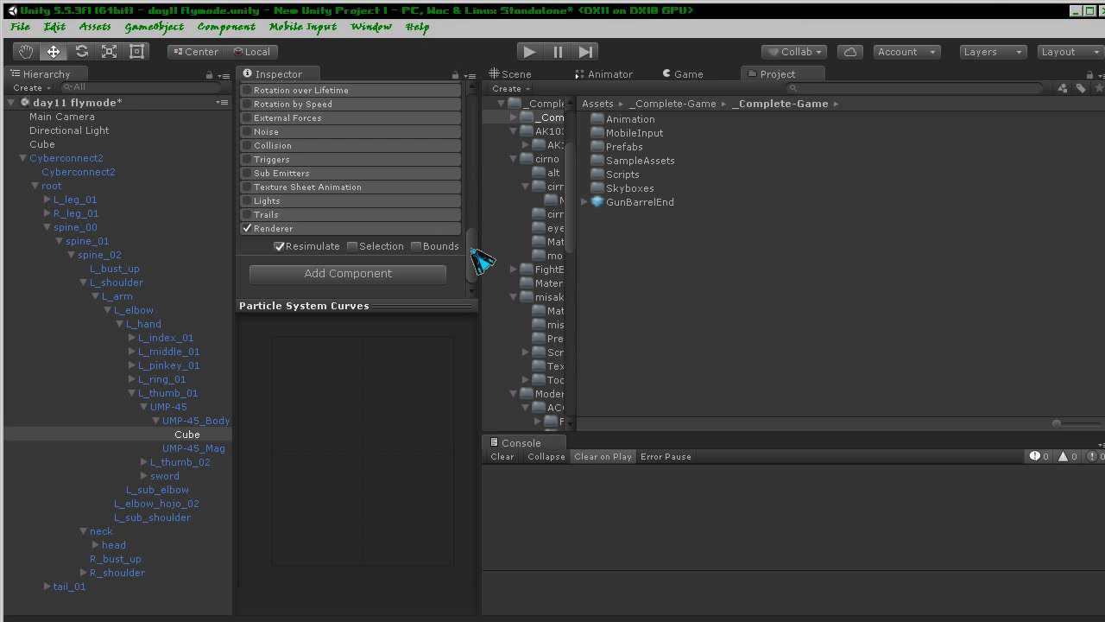
pyautogui.moveTo(477, 248); pyautogui.dragTo(469, 175)
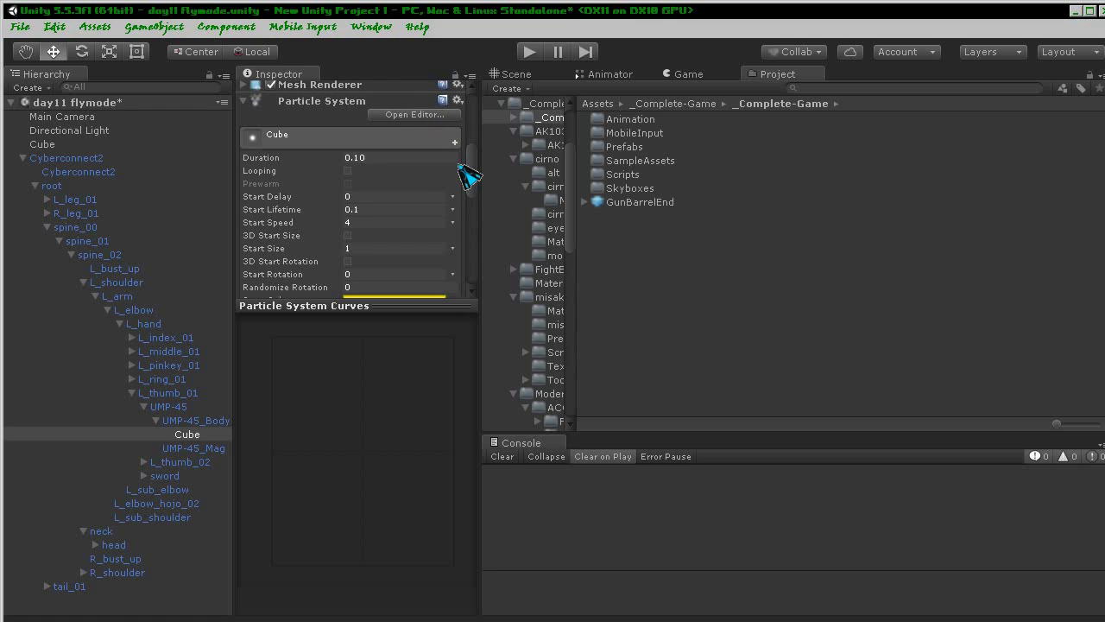
pyautogui.moveTo(472, 159); pyautogui.dragTo(473, 275)
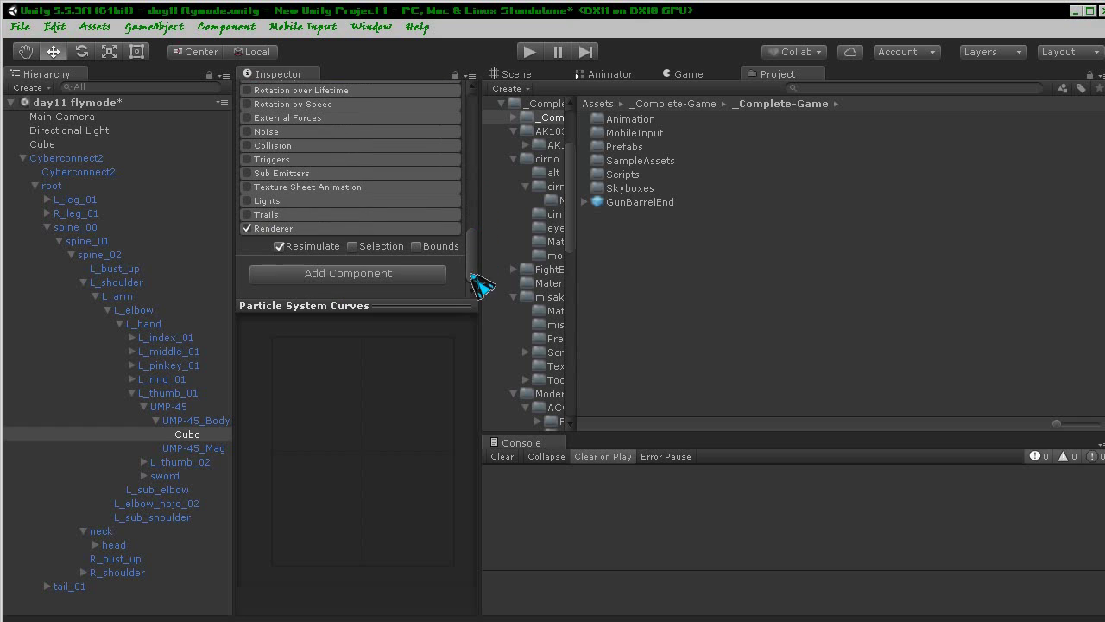
# - Reselect the GunBarrelEnd prefab and scroll through its components
pyautogui.click(623, 205)
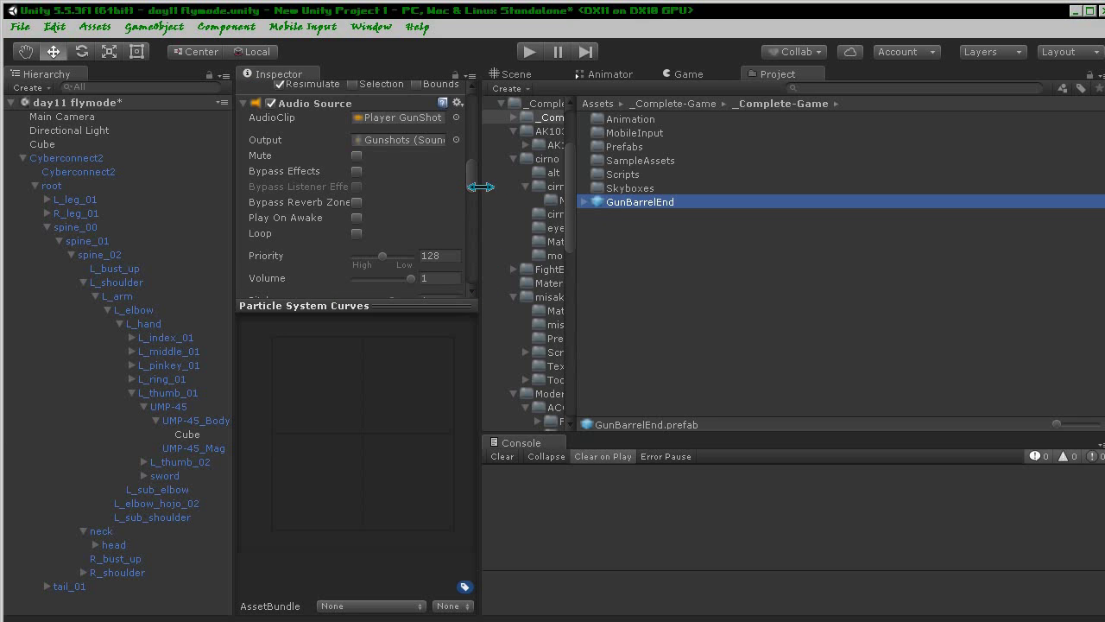
pyautogui.moveTo(476, 185); pyautogui.dragTo(476, 242)
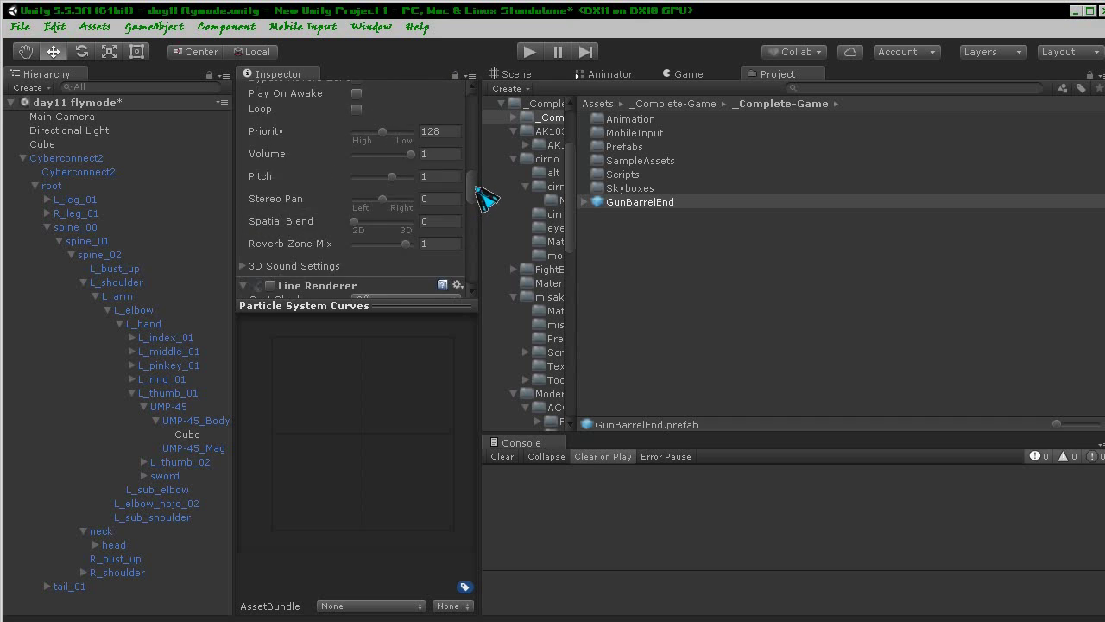
pyautogui.moveTo(474, 231); pyautogui.dragTo(477, 180)
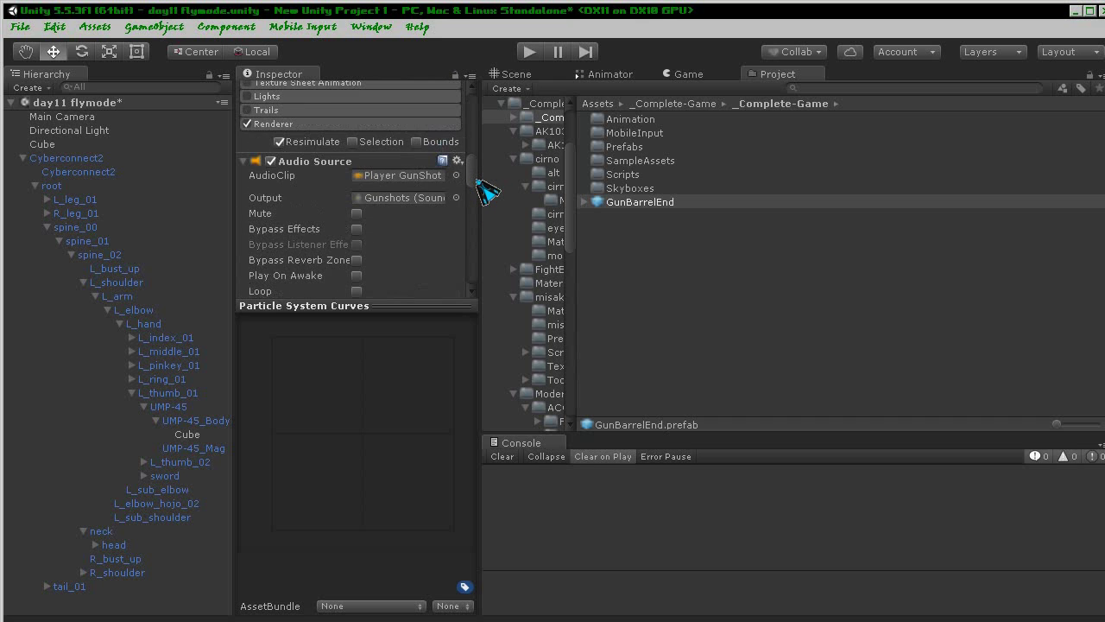
# - Copy GunBarrelEnd's Audio Source and paste it onto the Cube as a new component
pyautogui.rightClick(396, 177)
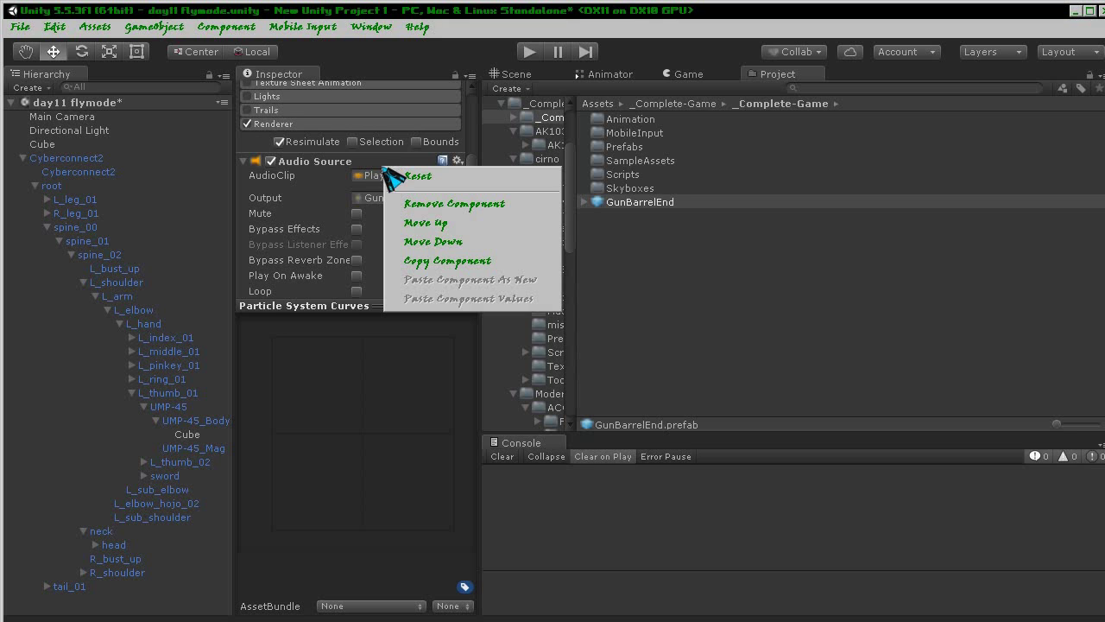
pyautogui.click(484, 263)
pyautogui.click(187, 434)
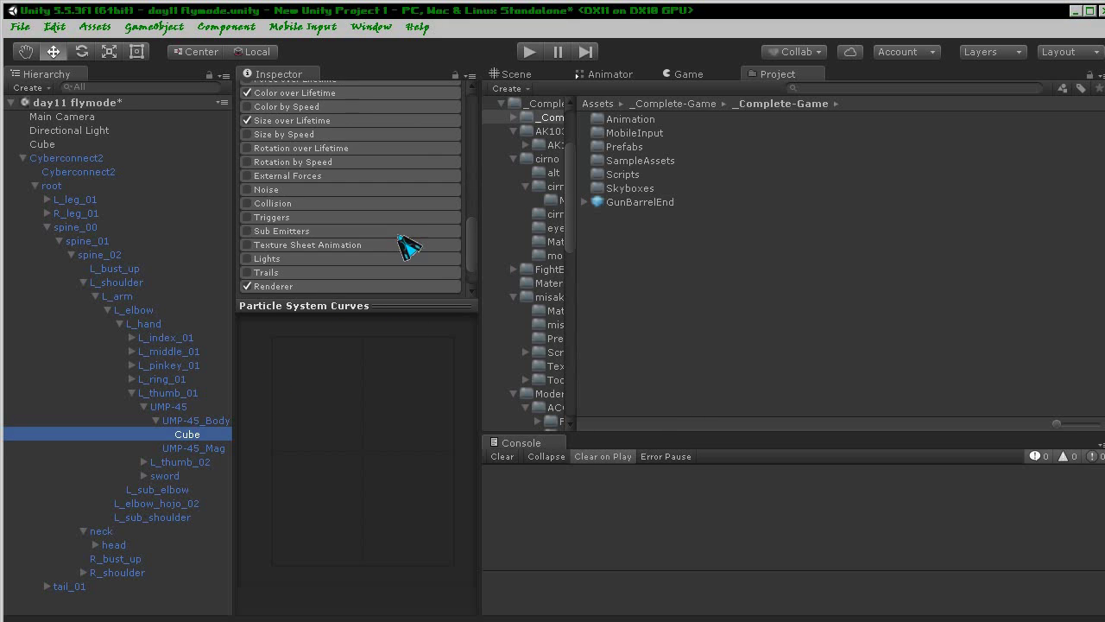
pyautogui.moveTo(472, 243); pyautogui.dragTo(483, 102)
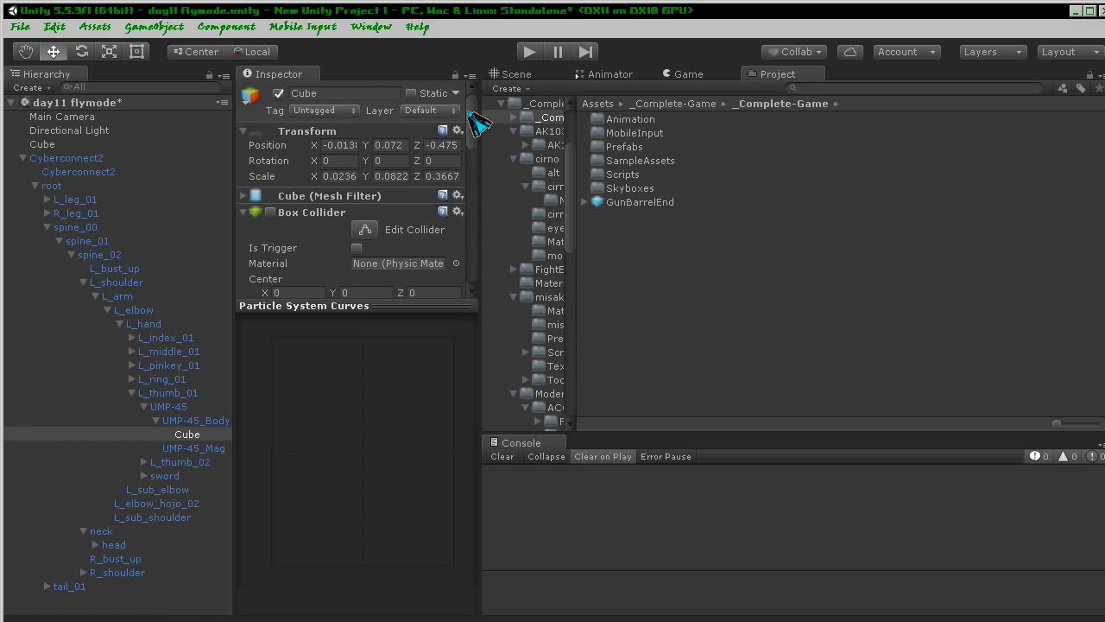
pyautogui.click(463, 215)
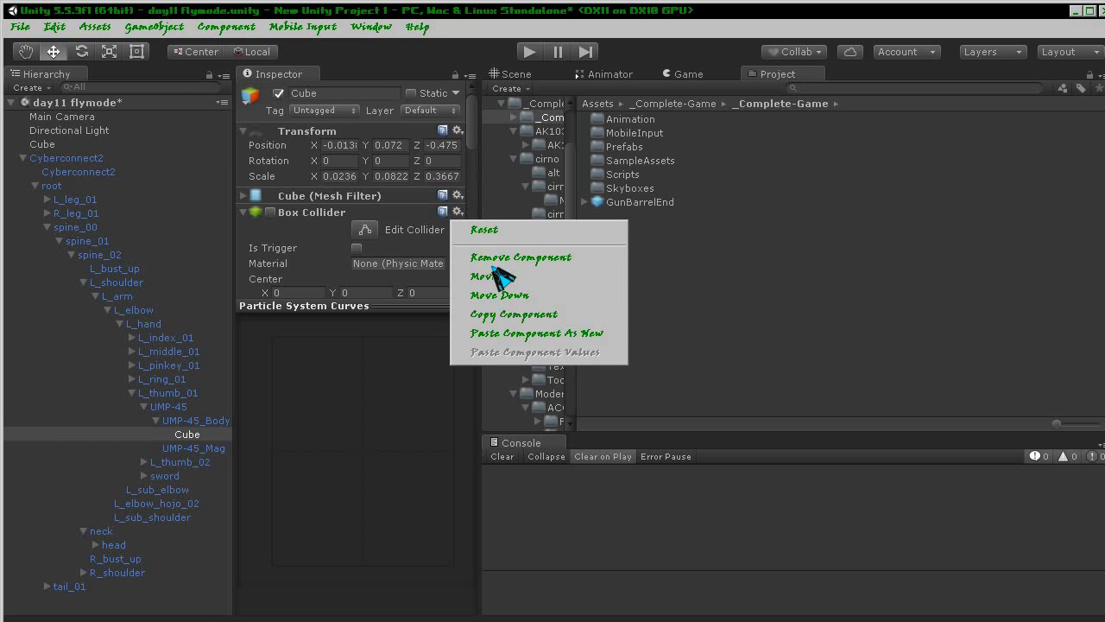
pyautogui.click(595, 339)
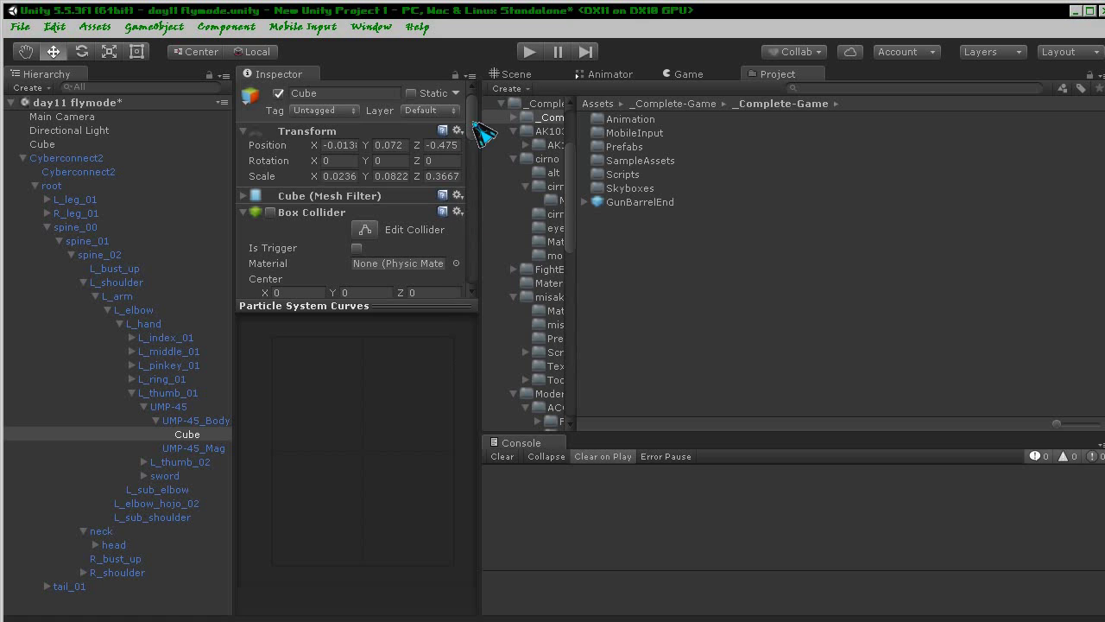
pyautogui.moveTo(473, 123); pyautogui.dragTo(480, 240)
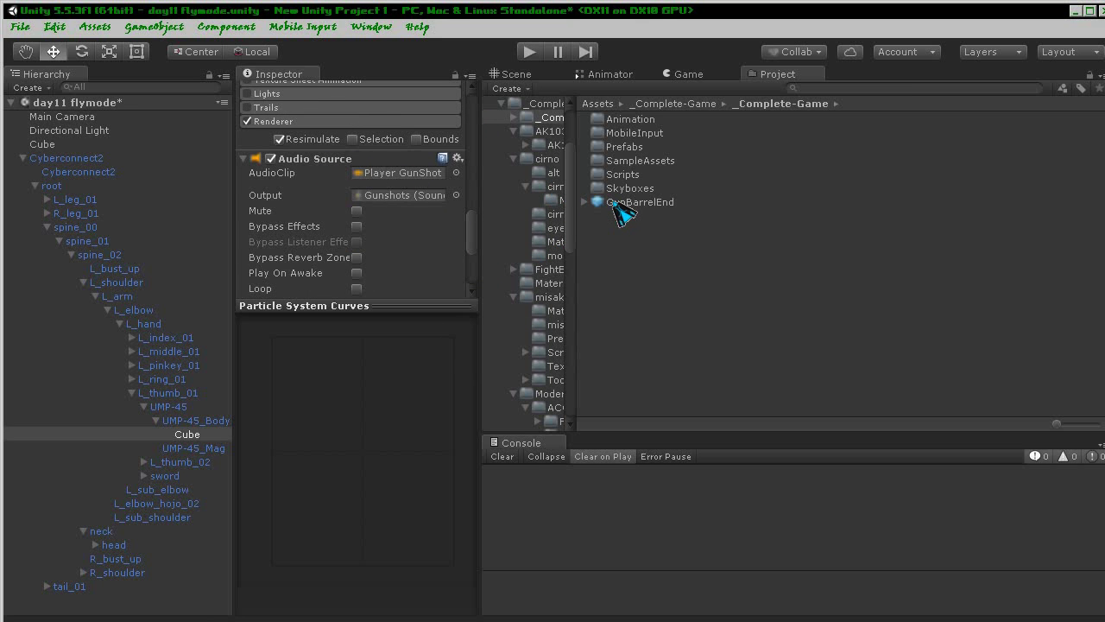
# - Reselect GunBarrelEnd to review its Player Shooting and Light components
pyautogui.click(617, 204)
pyautogui.click(472, 196)
pyautogui.moveTo(472, 193); pyautogui.dragTo(472, 245)
pyautogui.scroll(2, 472, 245)
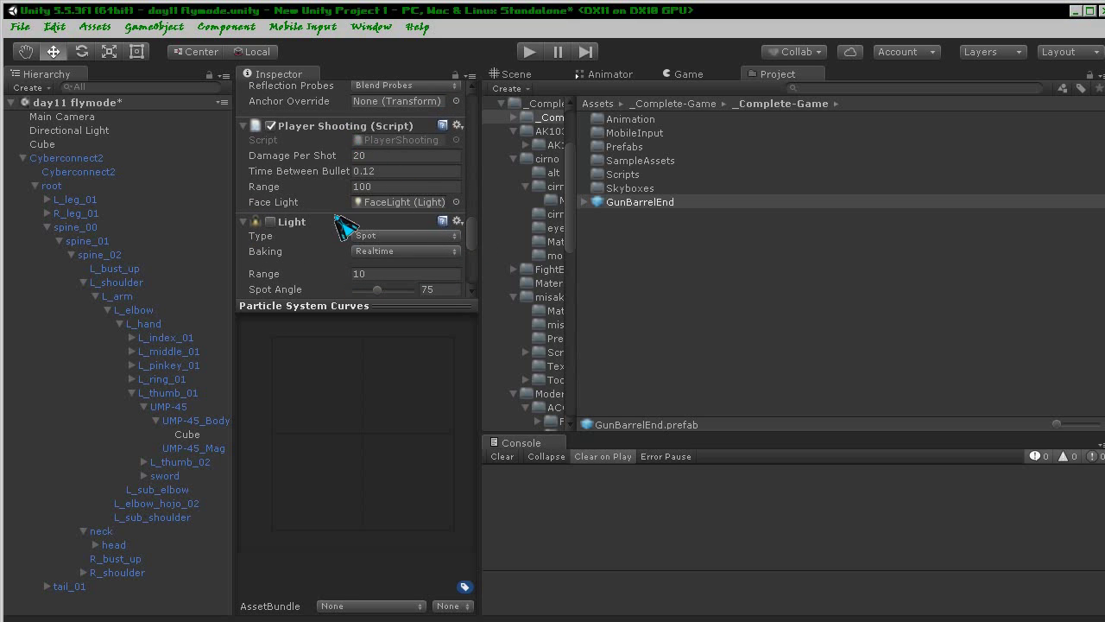
# - Copy the Player Shooting component and paste it onto the Cube under UMP-45_Body as new
pyautogui.rightClick(348, 127)
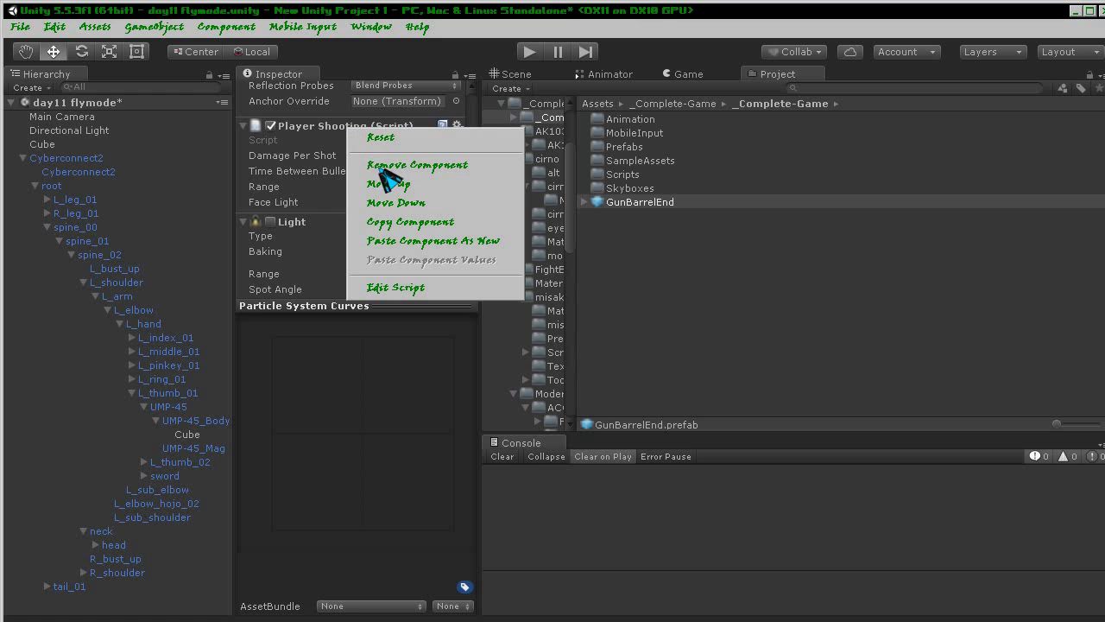
pyautogui.click(476, 227)
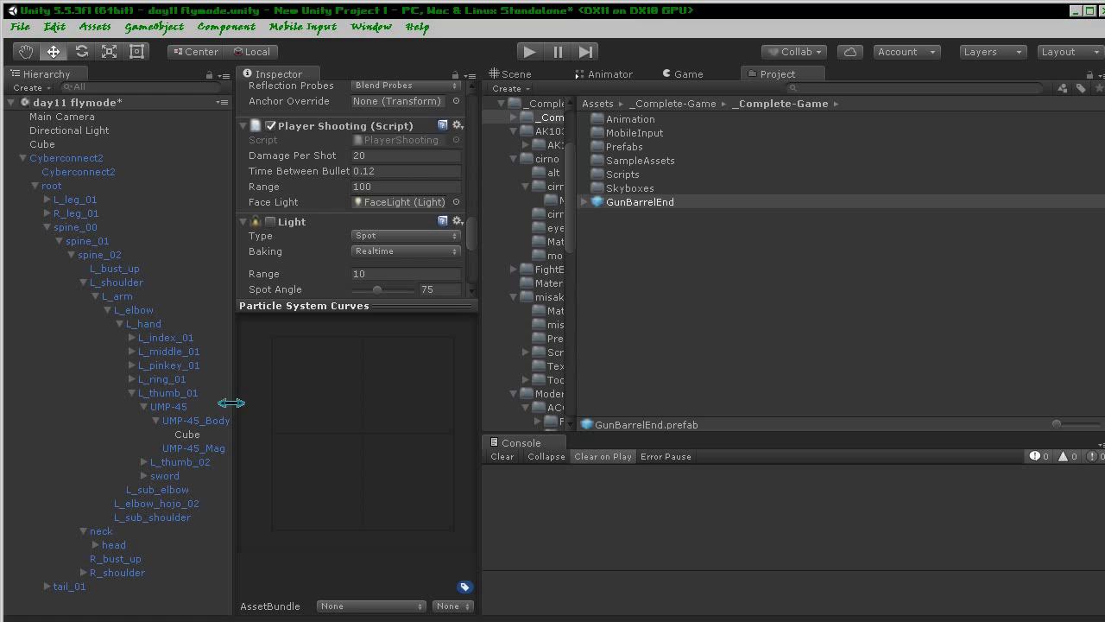
pyautogui.click(199, 435)
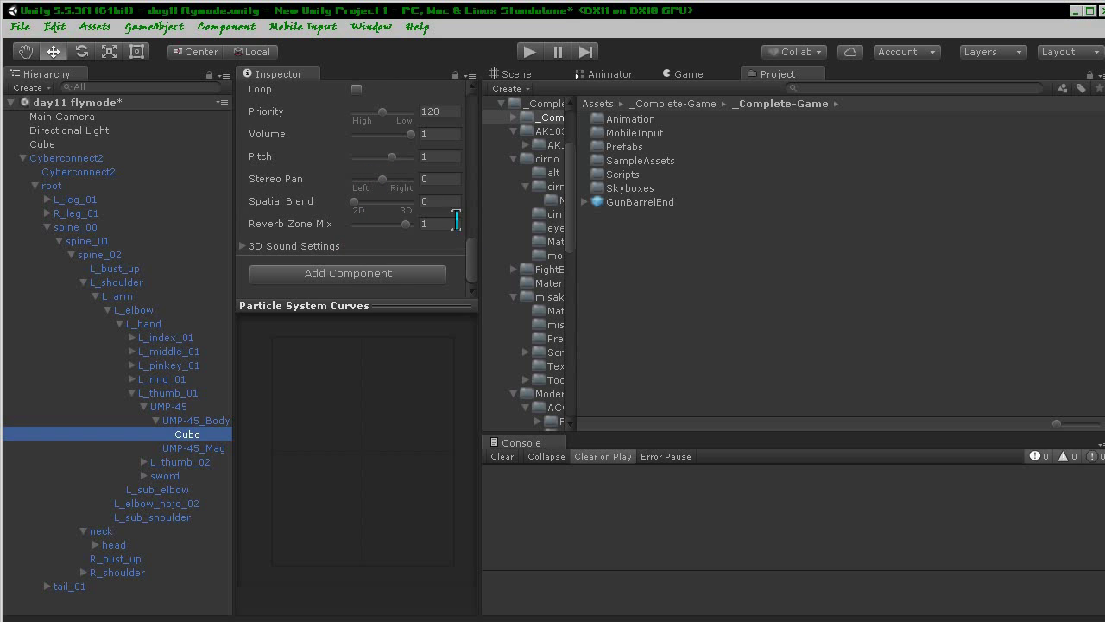
pyautogui.moveTo(475, 265); pyautogui.dragTo(474, 125)
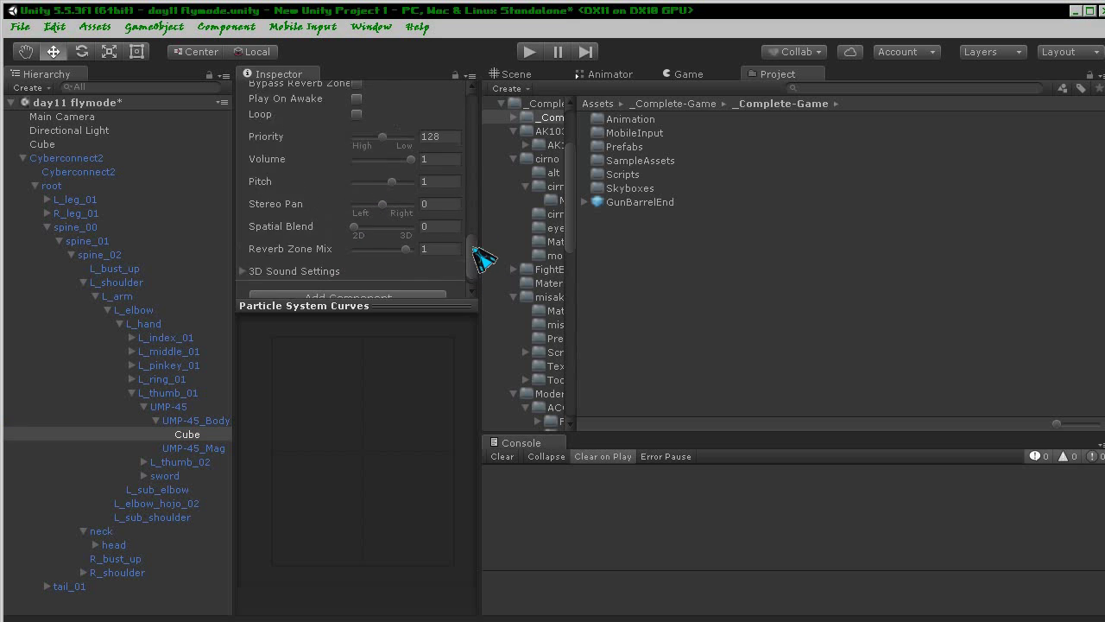
pyautogui.click(459, 197)
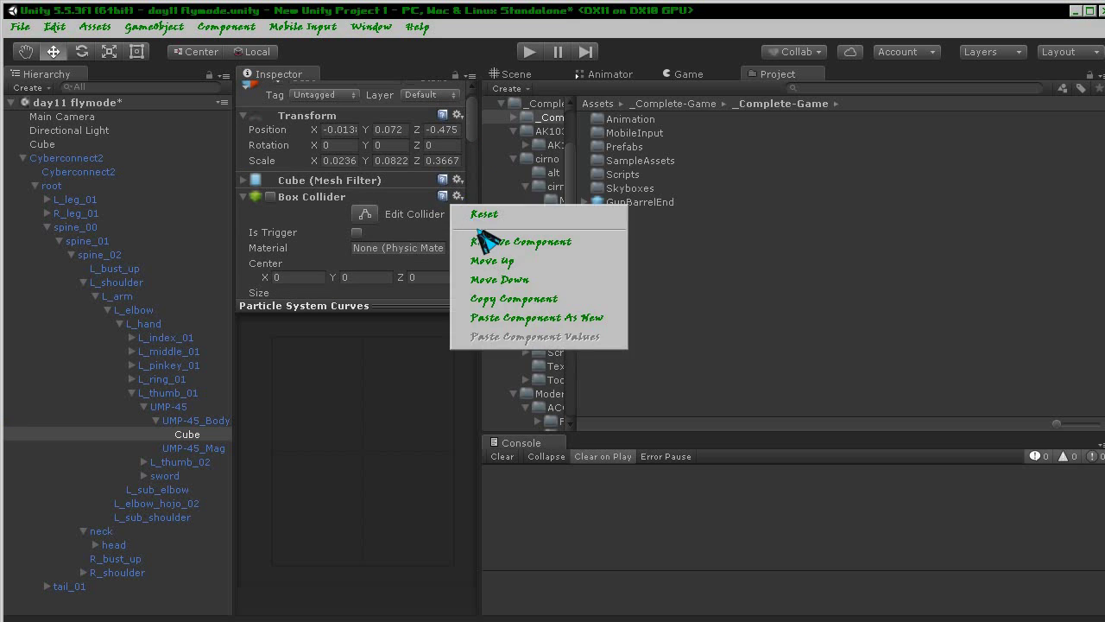
pyautogui.click(606, 320)
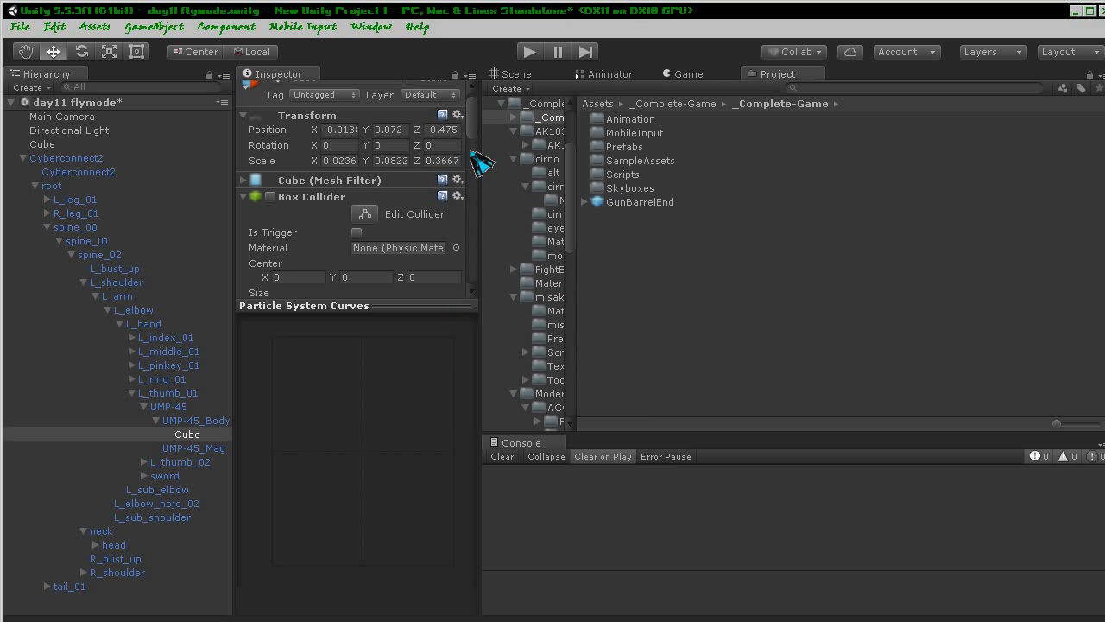
pyautogui.moveTo(474, 125); pyautogui.dragTo(467, 278)
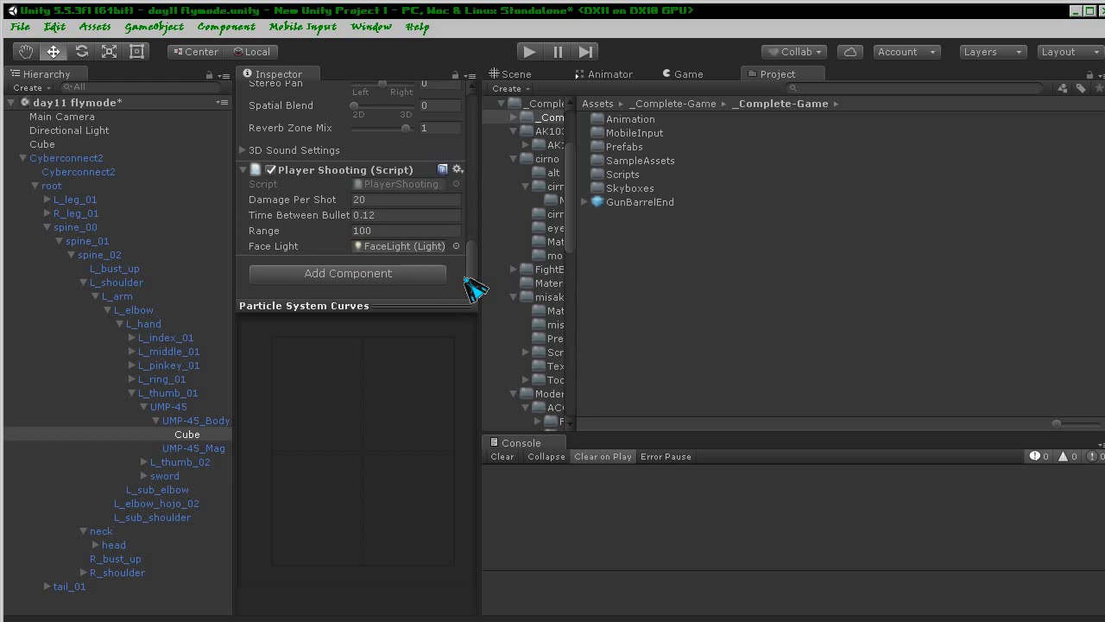
# - Copy the GunBarrelEnd prefab's Light component and add it to the Cube as a new component
pyautogui.click(619, 202)
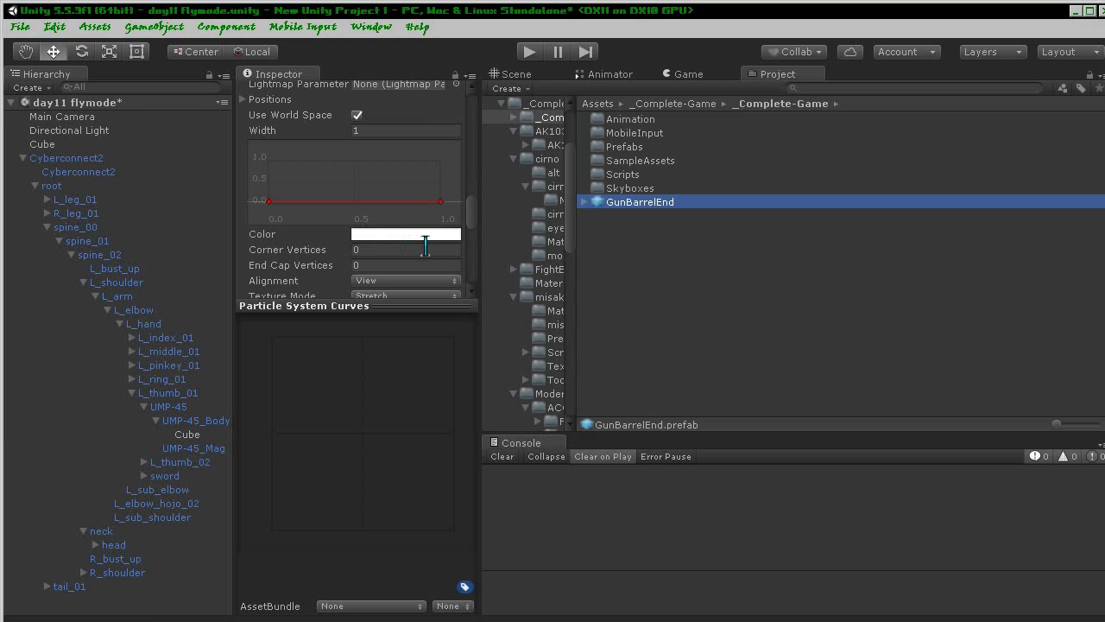
pyautogui.scroll(-5, 476, 231)
pyautogui.scroll(4, 476, 233)
pyautogui.rightClick(353, 204)
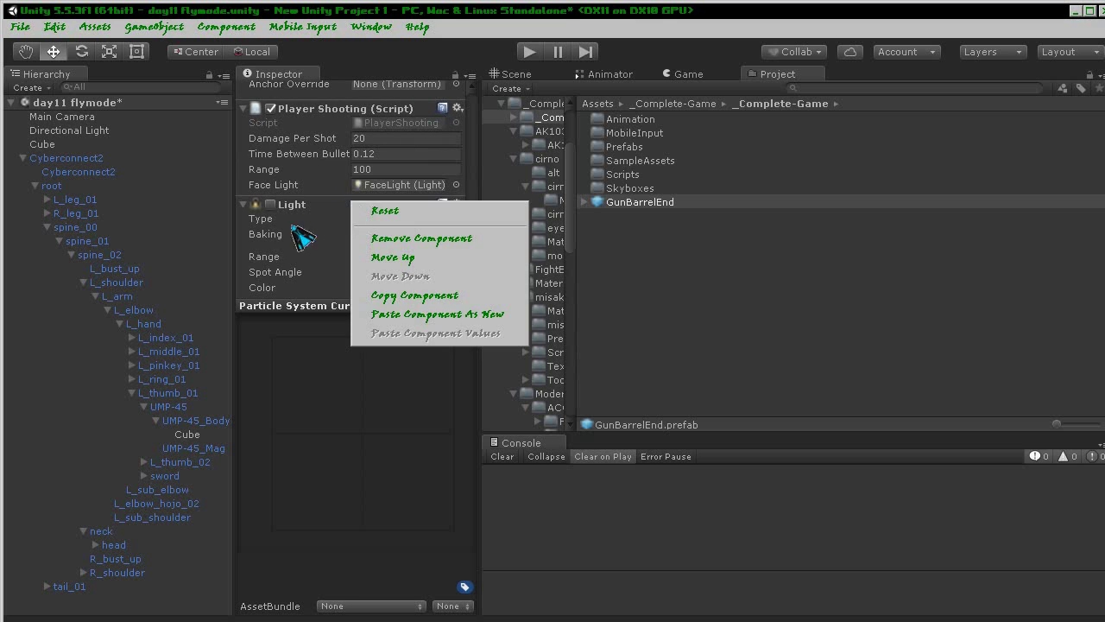
pyautogui.click(484, 292)
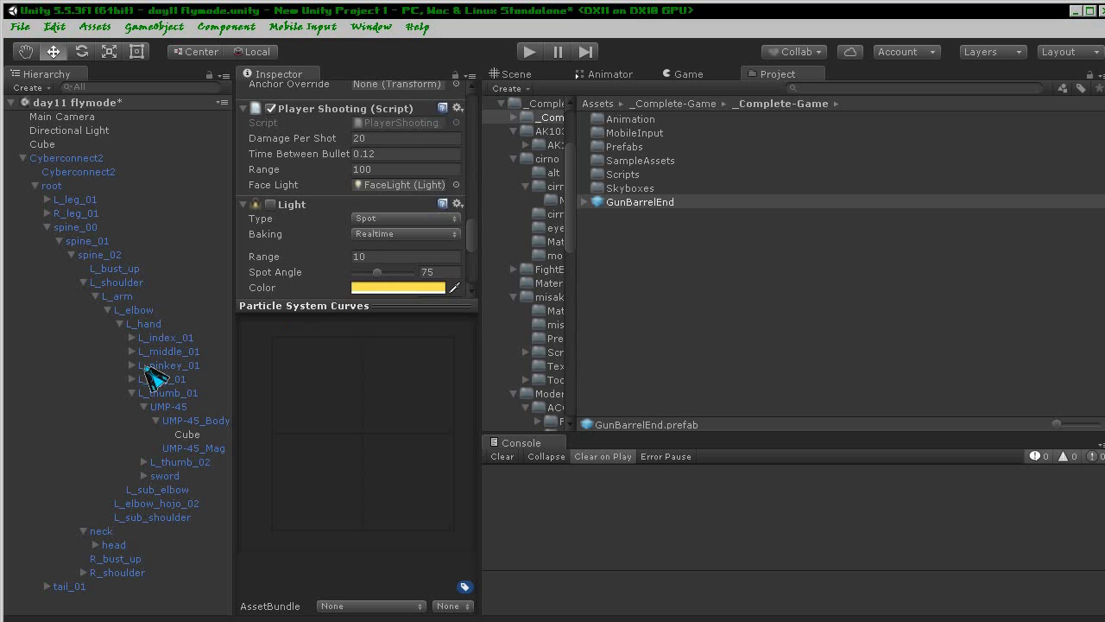
pyautogui.click(188, 434)
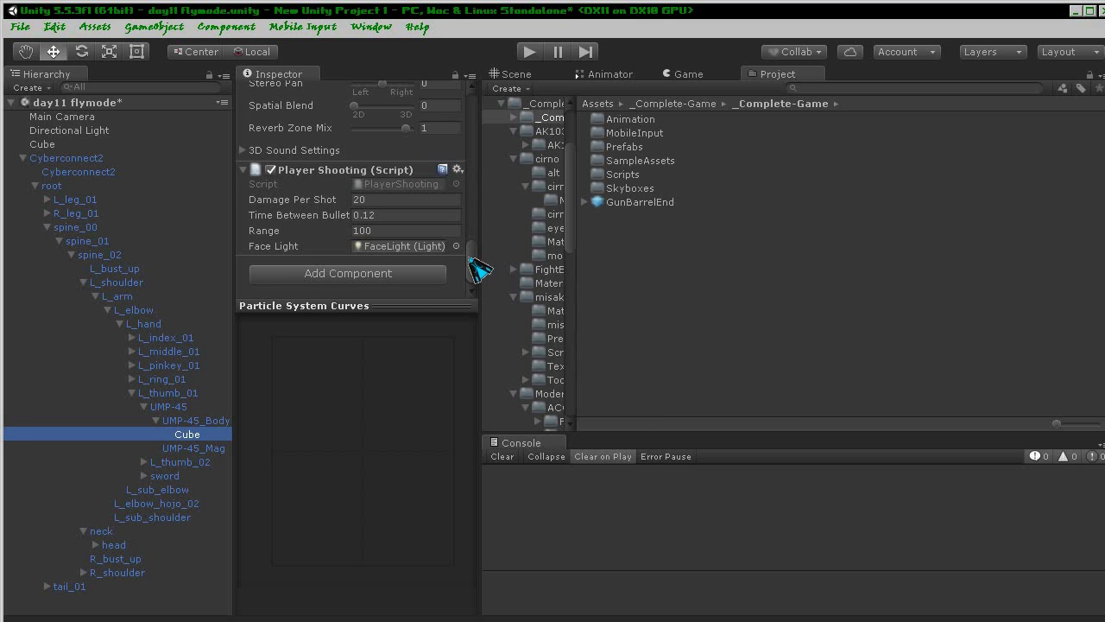
pyautogui.click(473, 264)
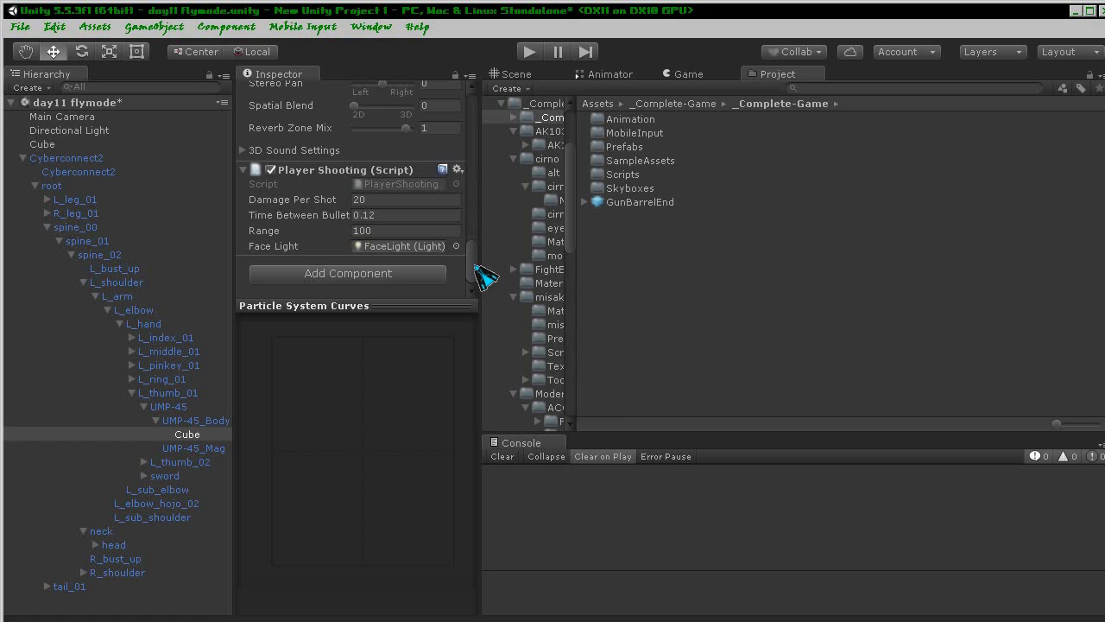
pyautogui.click(459, 169)
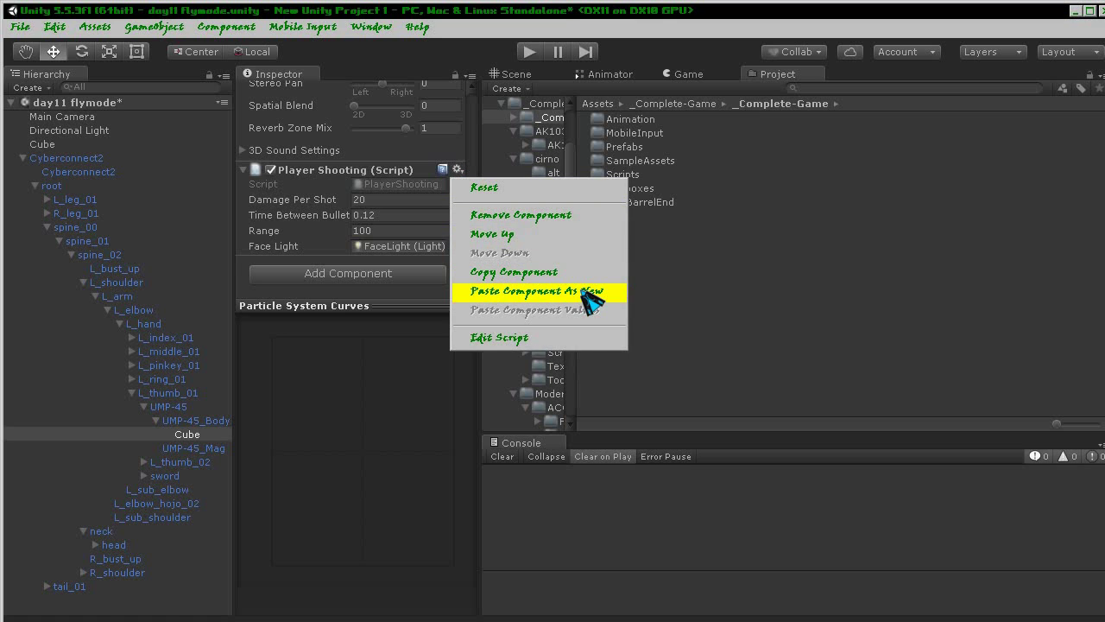
pyautogui.click(580, 287)
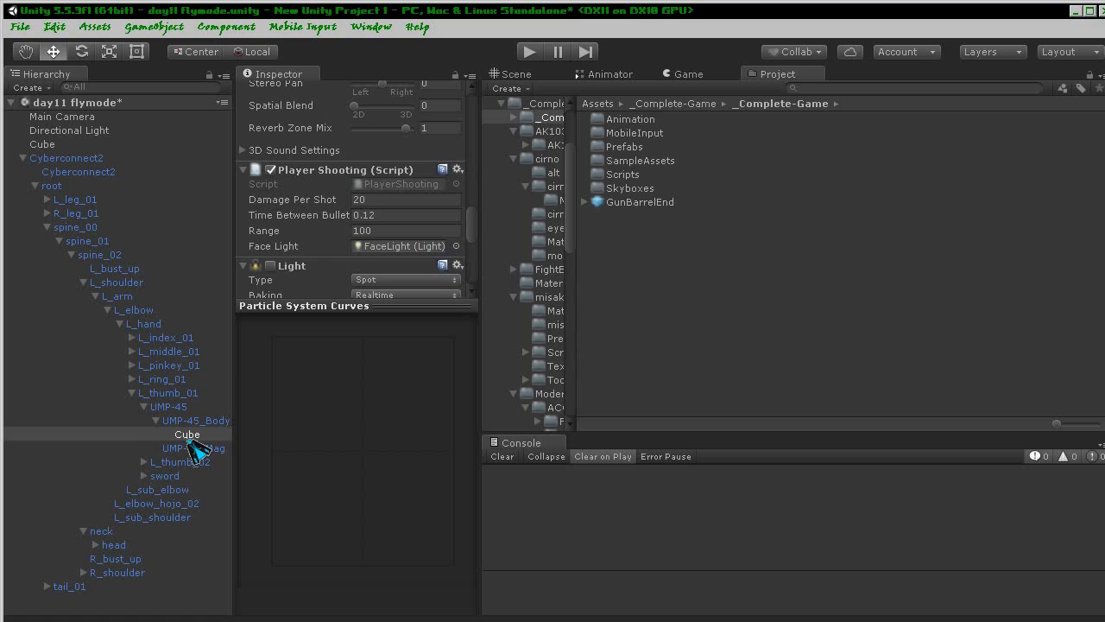
# - Assign the Cube to the Player Shooting script's Face Light field
pyautogui.moveTo(190, 442); pyautogui.dragTo(394, 245)
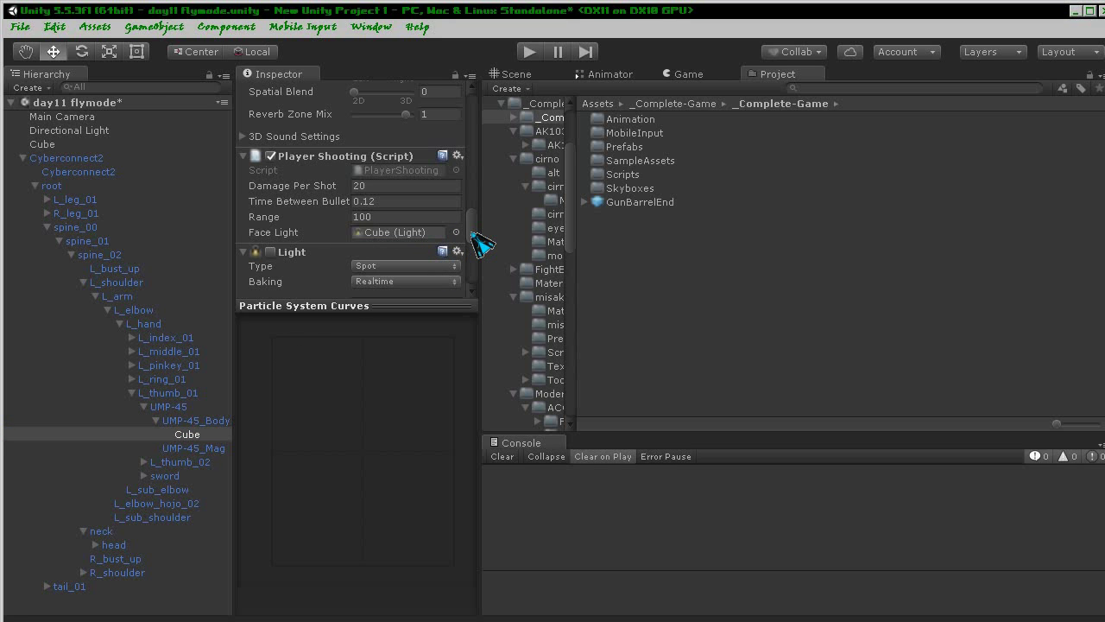
pyautogui.moveTo(472, 233)
pyautogui.mouseDown()
pyautogui.moveTo(472, 203)
pyautogui.moveTo(477, 273)
pyautogui.mouseUp()
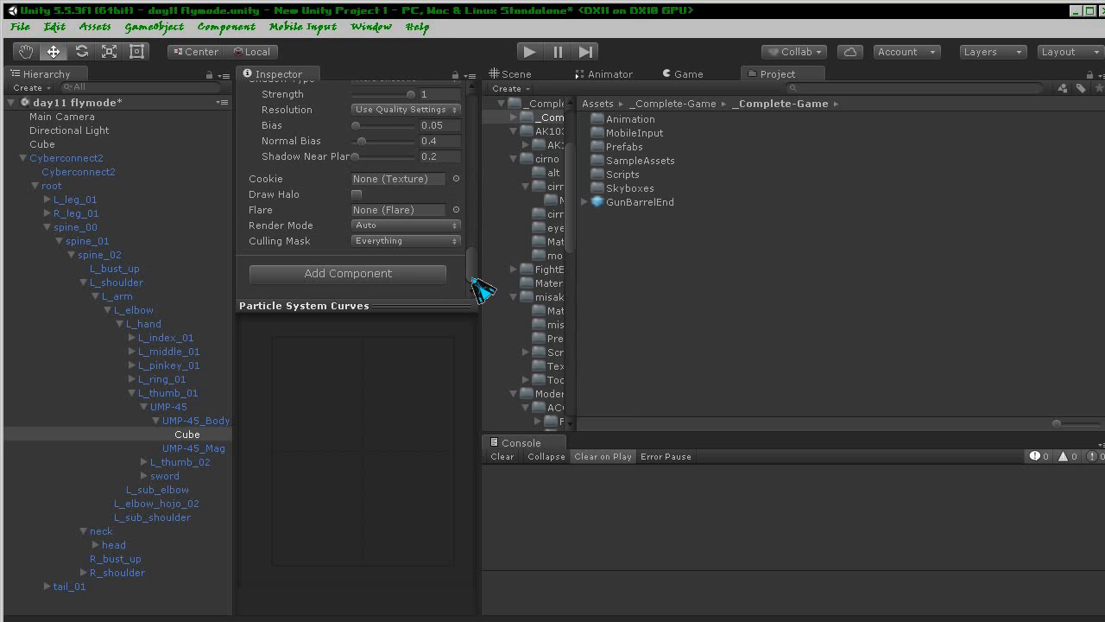
pyautogui.scroll(1, 474, 274)
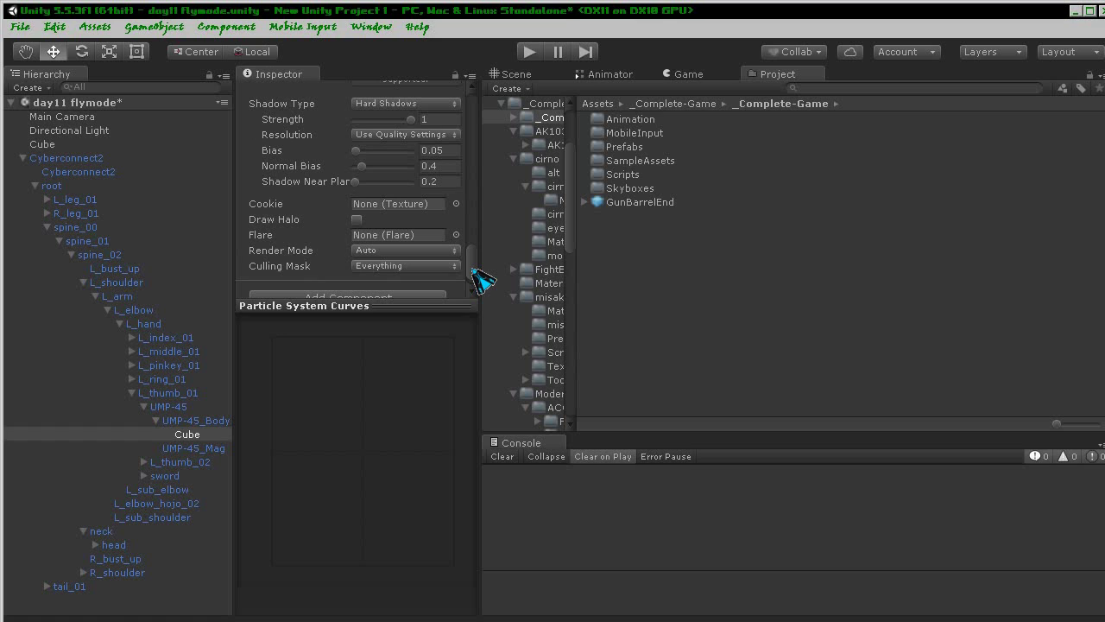
pyautogui.moveTo(474, 271); pyautogui.dragTo(474, 251)
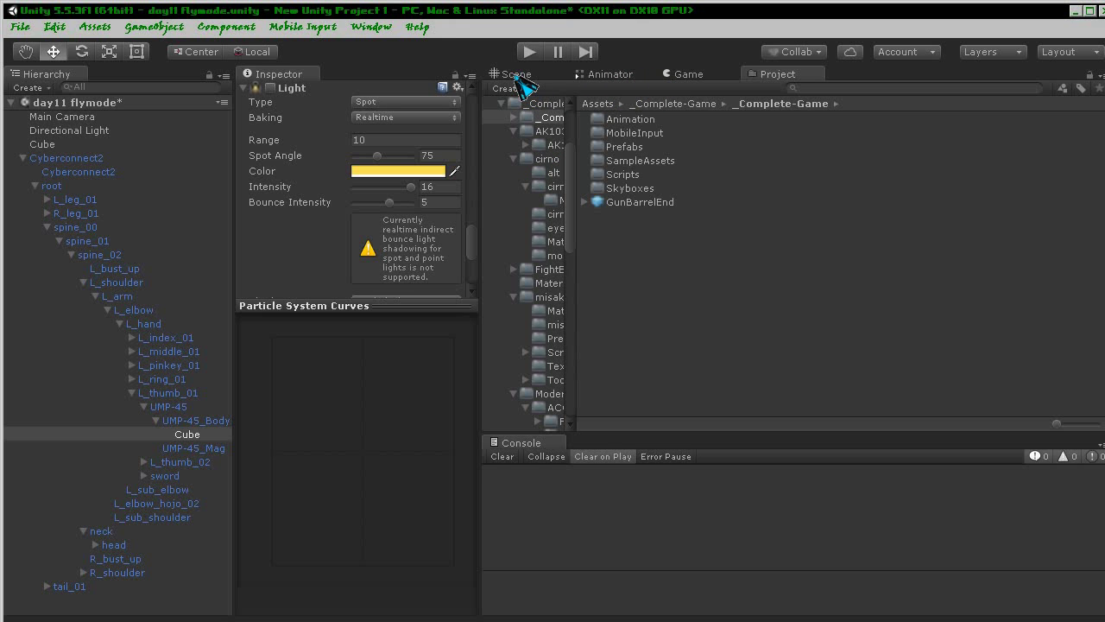
# - Drag the Cube to a new spot on the gun in the Scene view, then run and stop Play mode
pyautogui.click(516, 74)
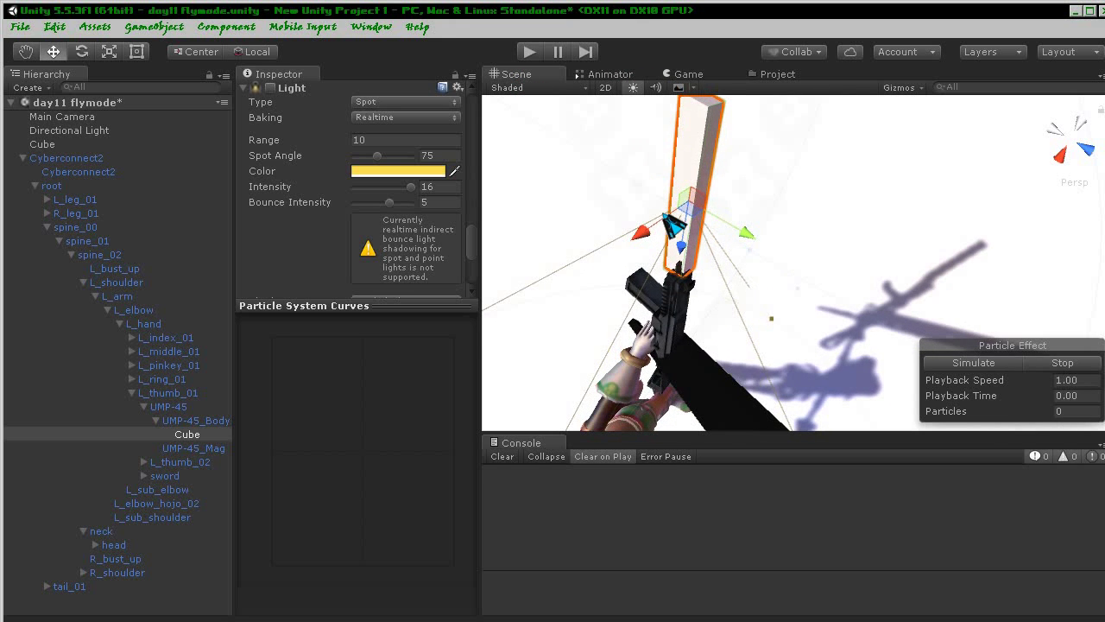
pyautogui.keyDown('alt'); pyautogui.moveTo(675, 227); pyautogui.dragTo(682, 216); pyautogui.keyUp('alt')
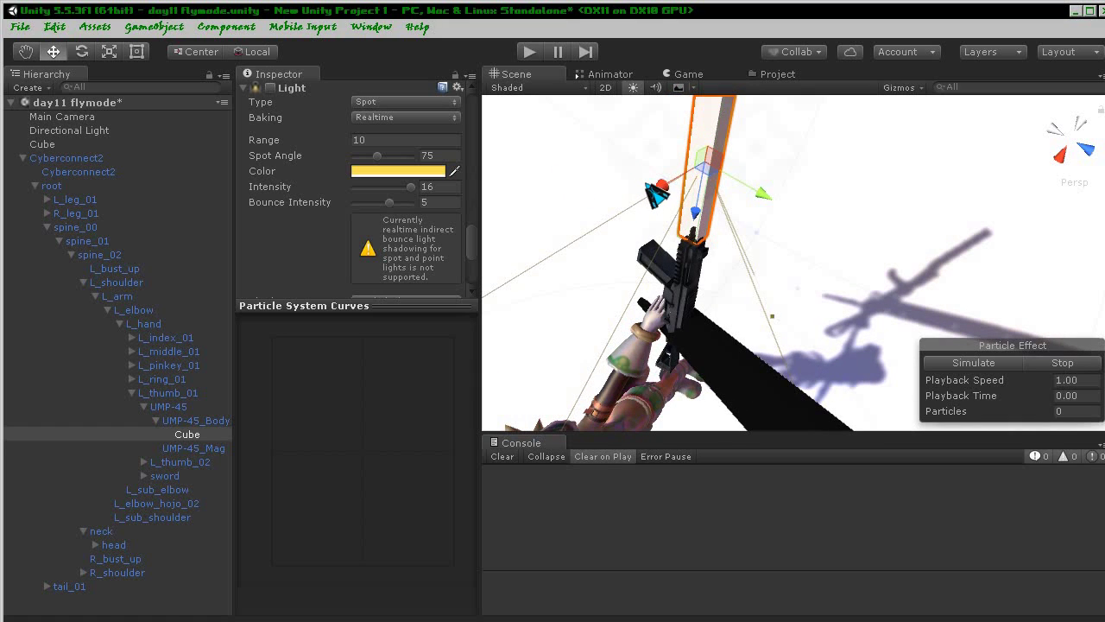
pyautogui.moveTo(661, 186); pyautogui.dragTo(594, 224)
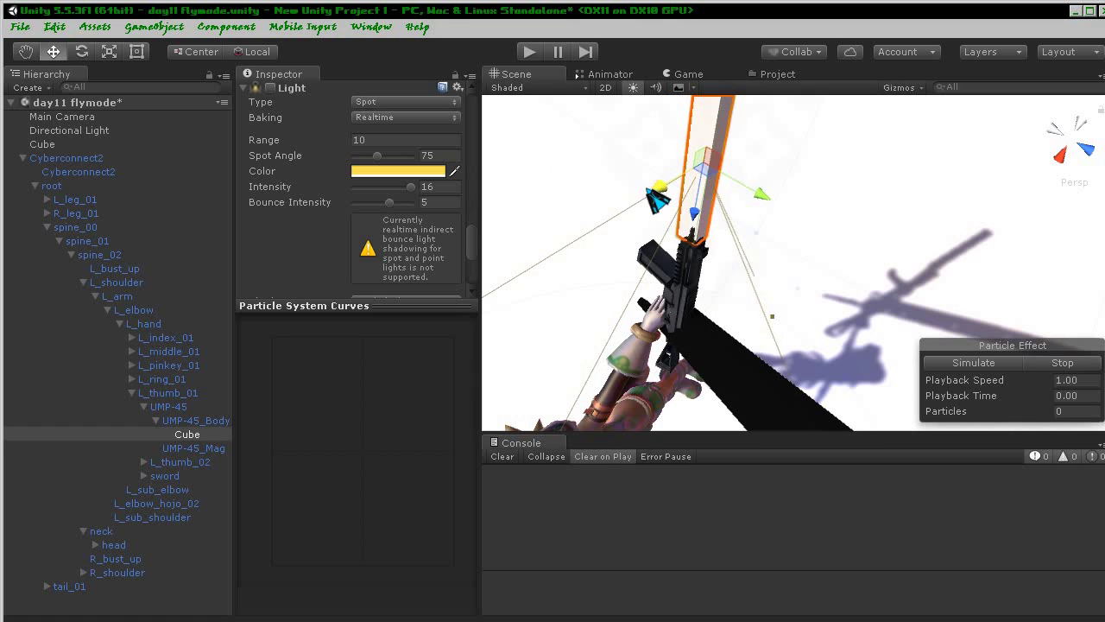
pyautogui.click(530, 52)
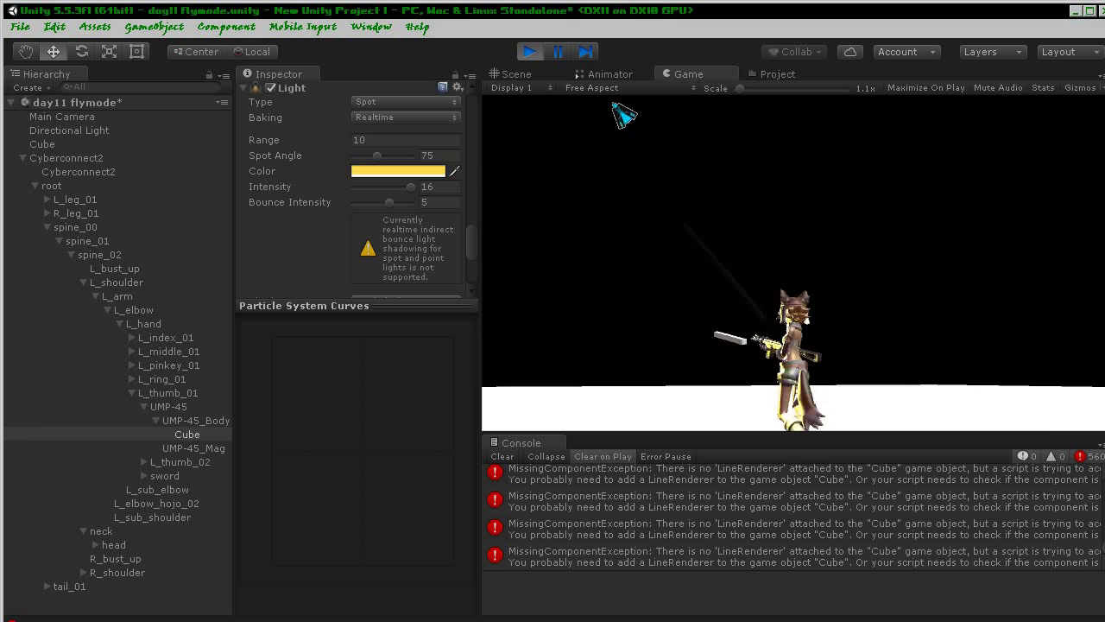
pyautogui.click(528, 52)
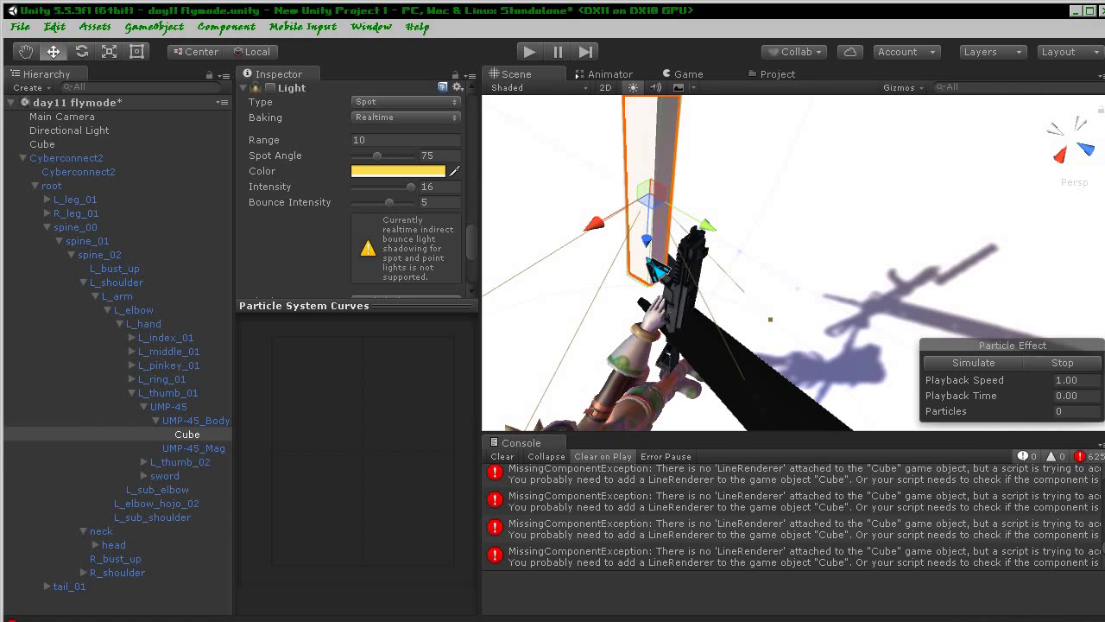
# - Rotate the Cube upright and set its Y rotation to 180
pyautogui.moveTo(638, 215); pyautogui.dragTo(649, 220, button='right')
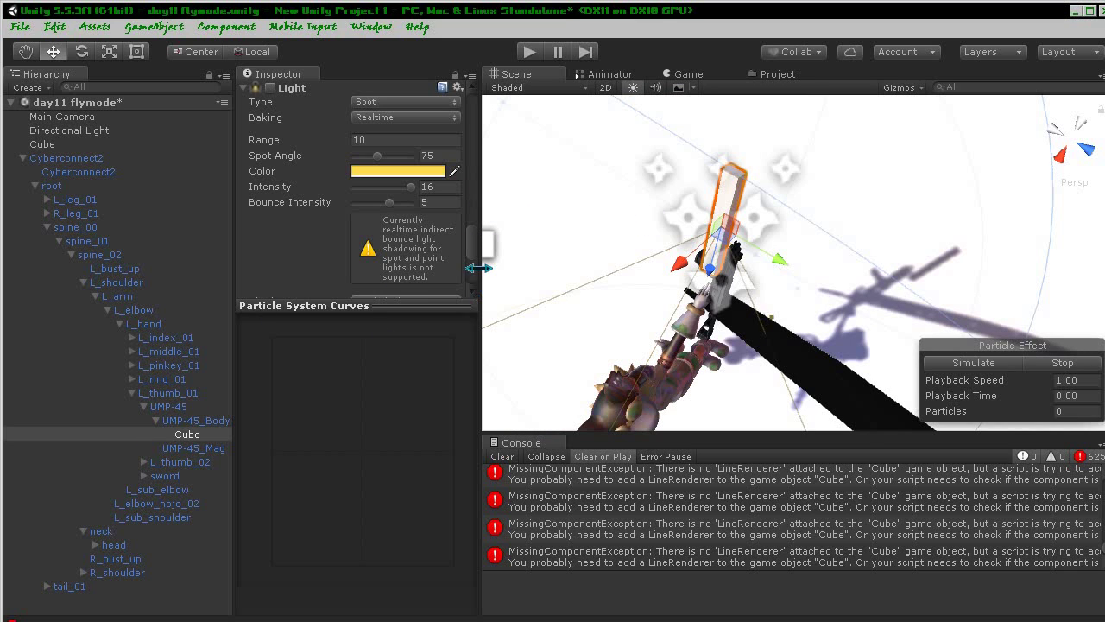
pyautogui.moveTo(470, 241); pyautogui.dragTo(471, 106)
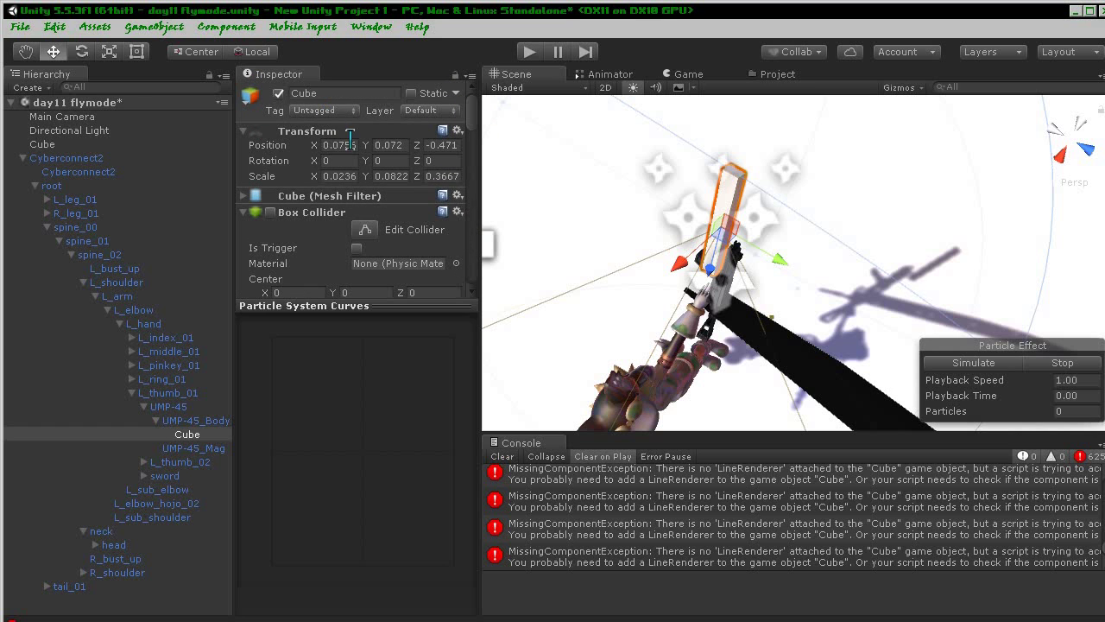
pyautogui.click(80, 51)
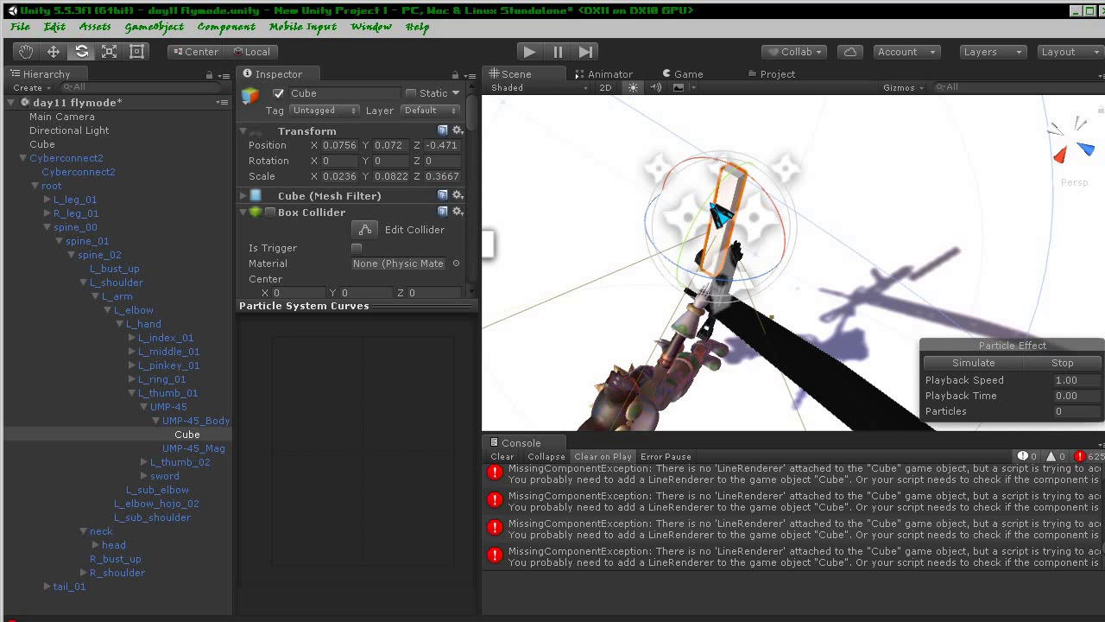
pyautogui.moveTo(719, 213)
pyautogui.mouseDown()
pyautogui.moveTo(713, 234)
pyautogui.moveTo(528, 181)
pyautogui.mouseUp()
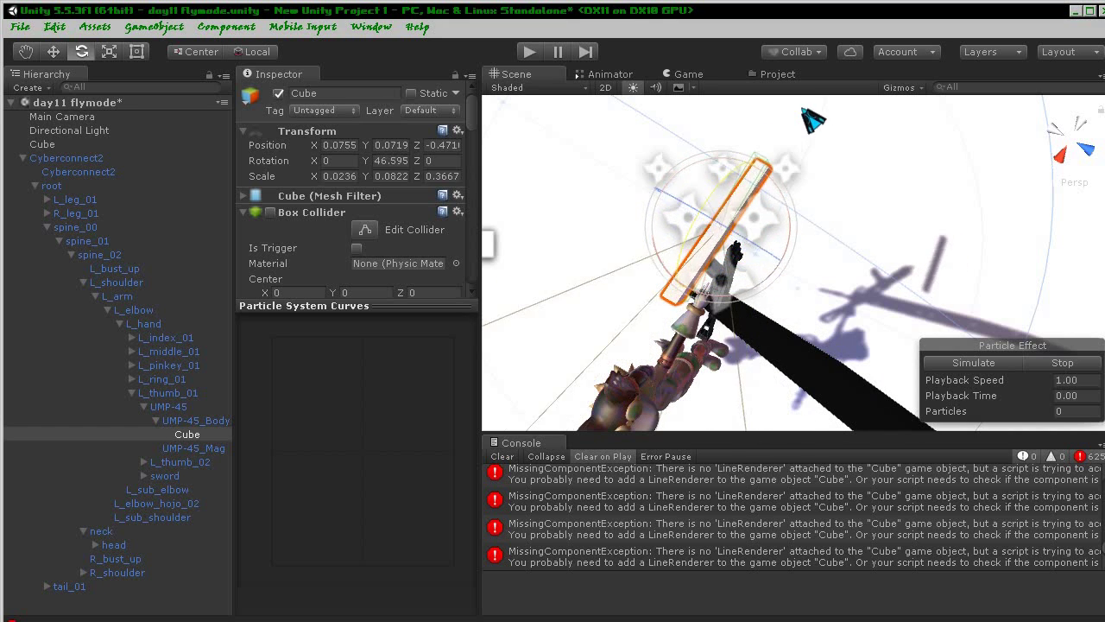
pyautogui.click(398, 161)
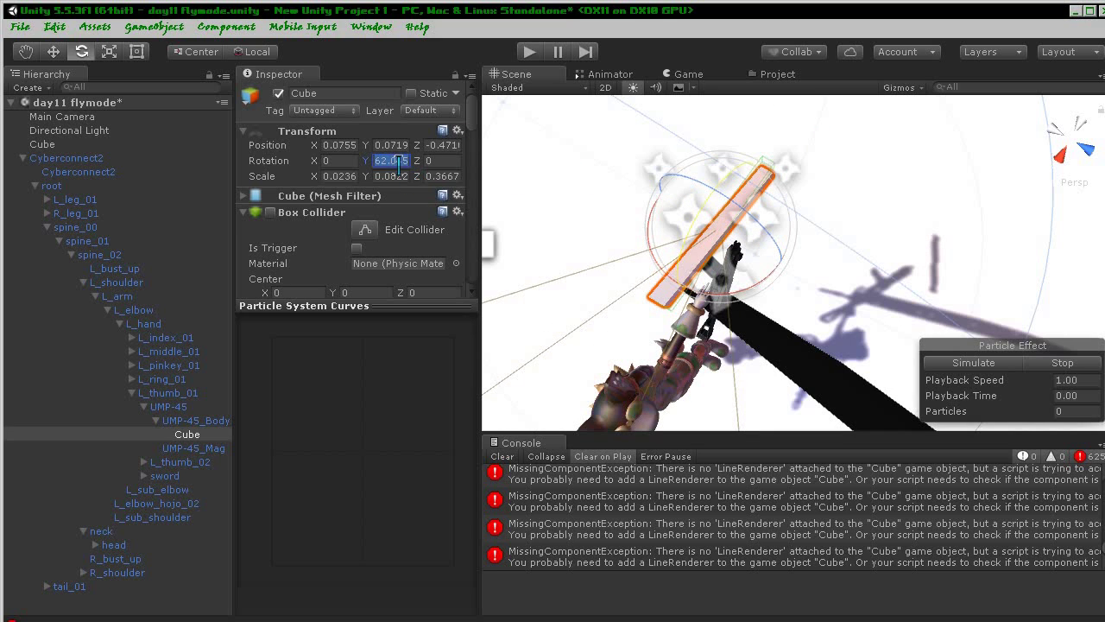
pyautogui.write('90')
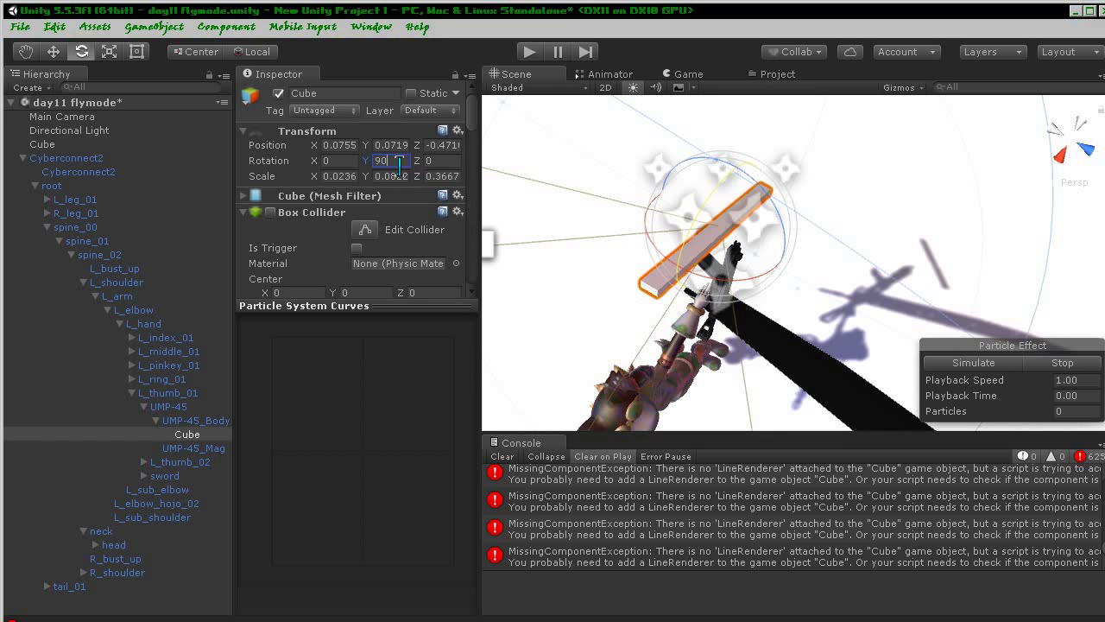
pyautogui.moveTo(649, 190); pyautogui.dragTo(651, 194, button='right')
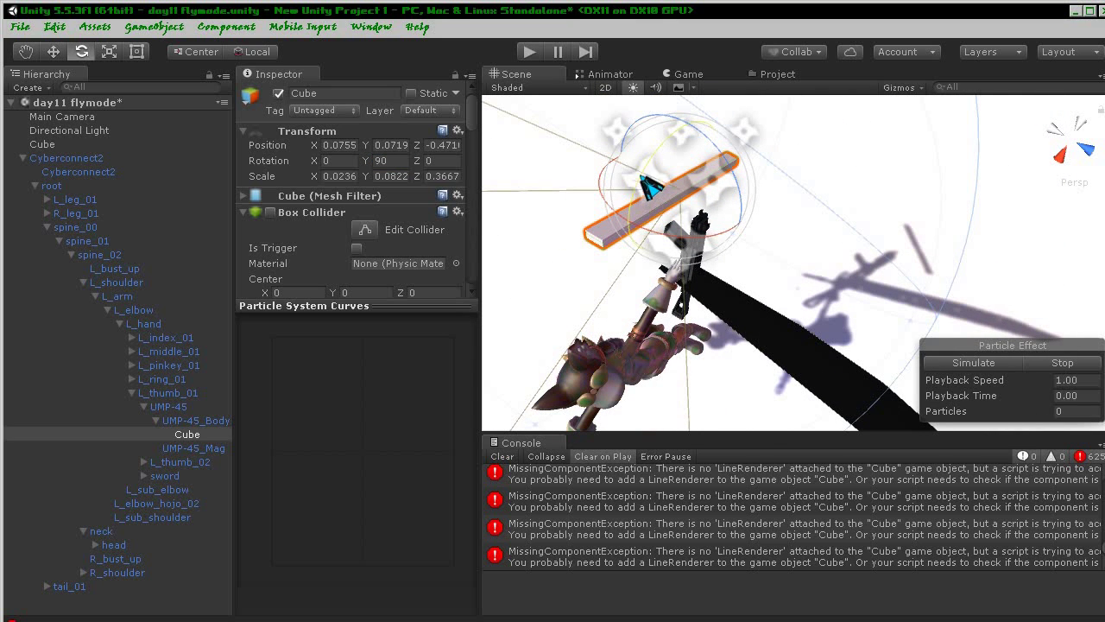
pyautogui.moveTo(644, 185); pyautogui.dragTo(683, 133)
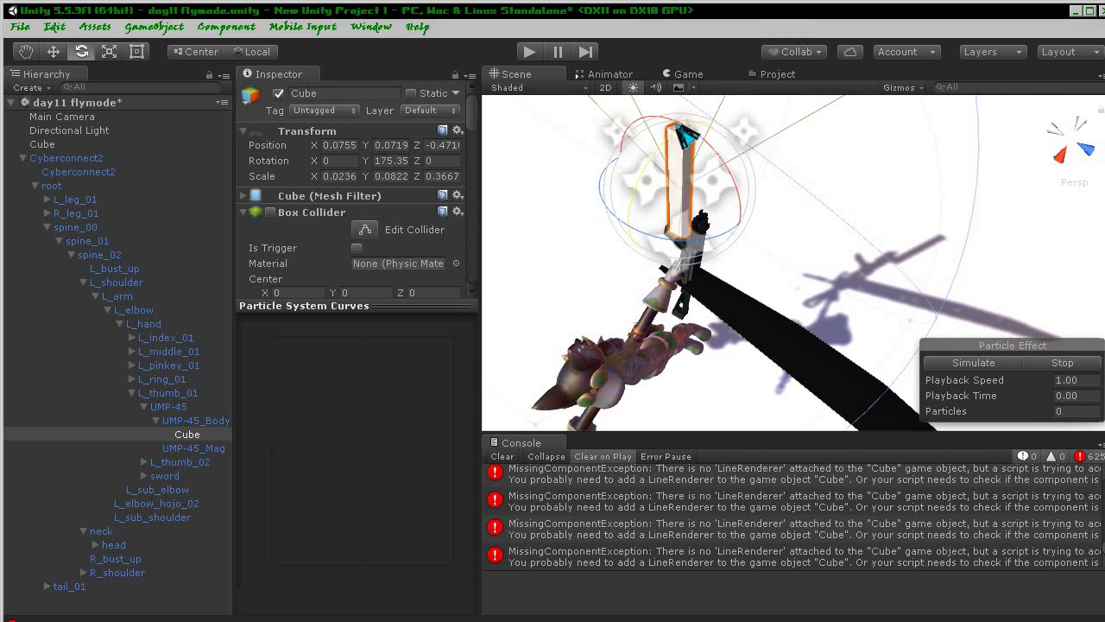
pyautogui.click(395, 162)
pyautogui.write('180')
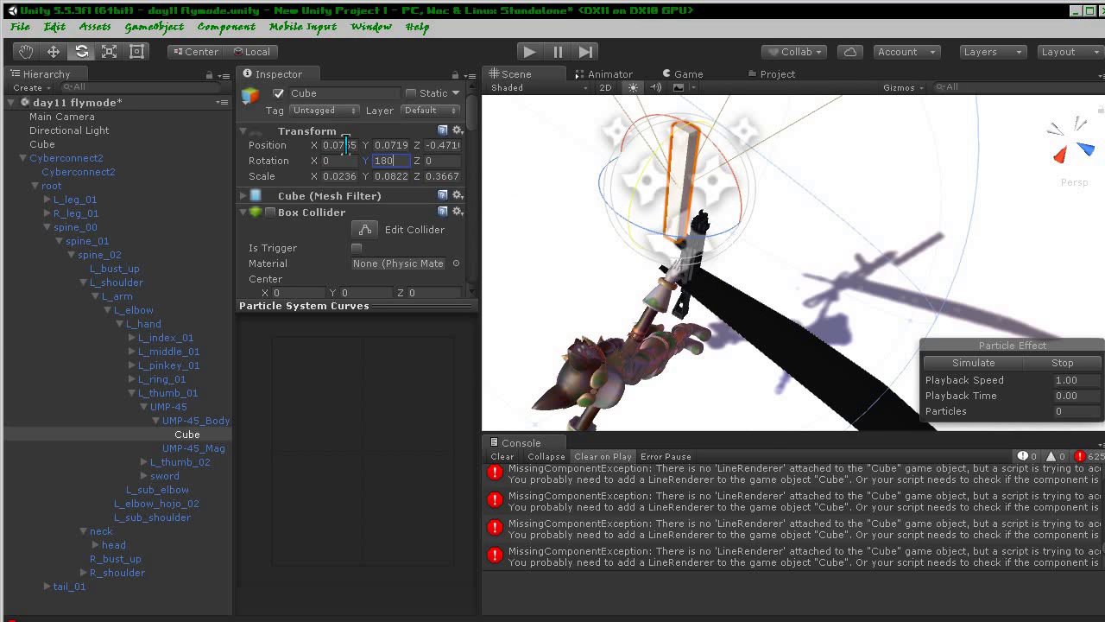
# - Nudge the Cube's X position to 0.001 on the barrel
pyautogui.click(54, 52)
pyautogui.moveTo(498, 129); pyautogui.dragTo(503, 146, button='middle')
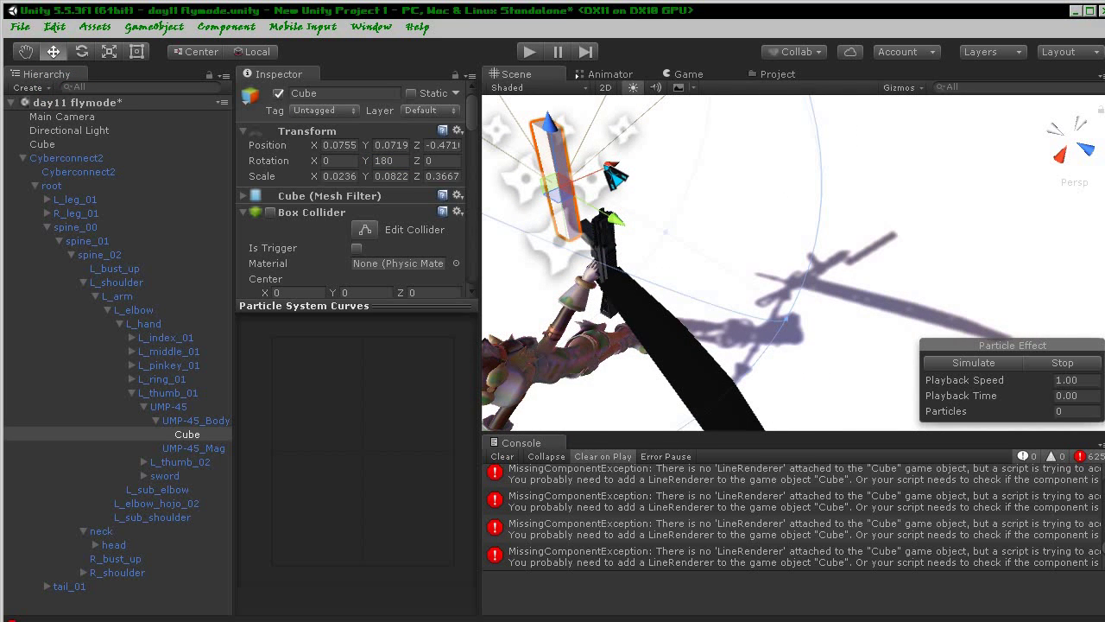
pyautogui.moveTo(611, 170); pyautogui.dragTo(639, 163)
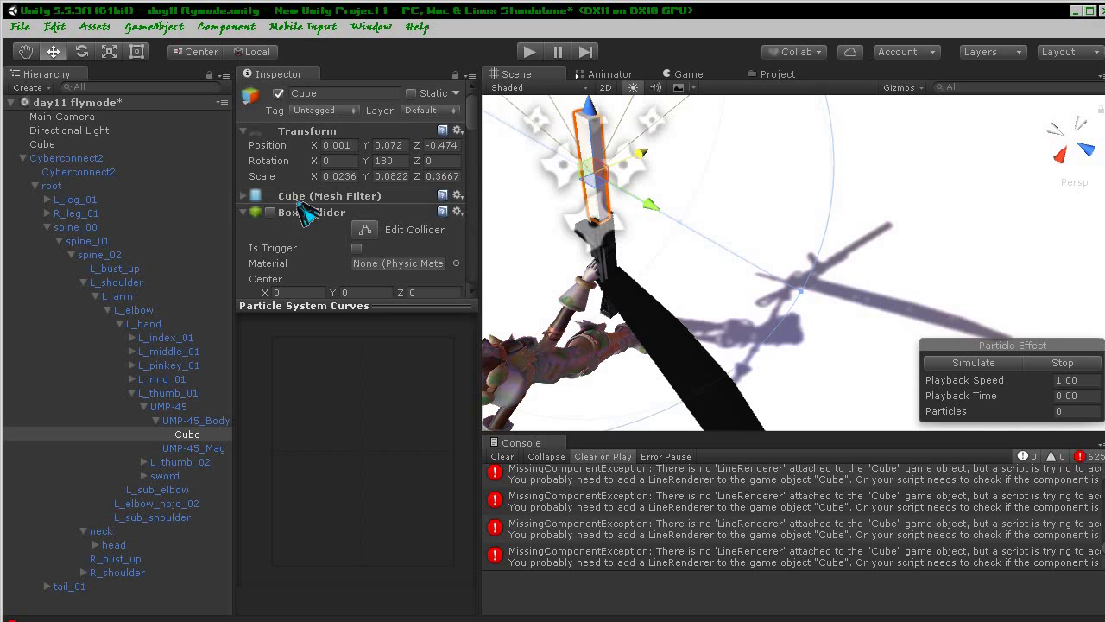
# - Run Play mode to see the yellow muzzle flash, stop it, and return to the Project assets
pyautogui.click(530, 54)
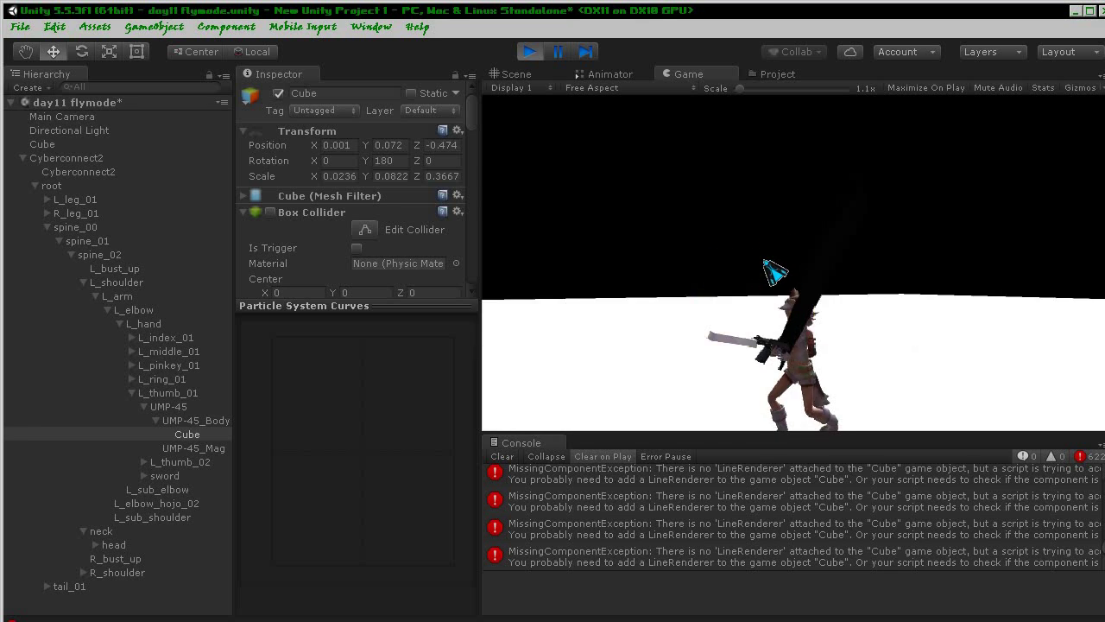
pyautogui.click(531, 54)
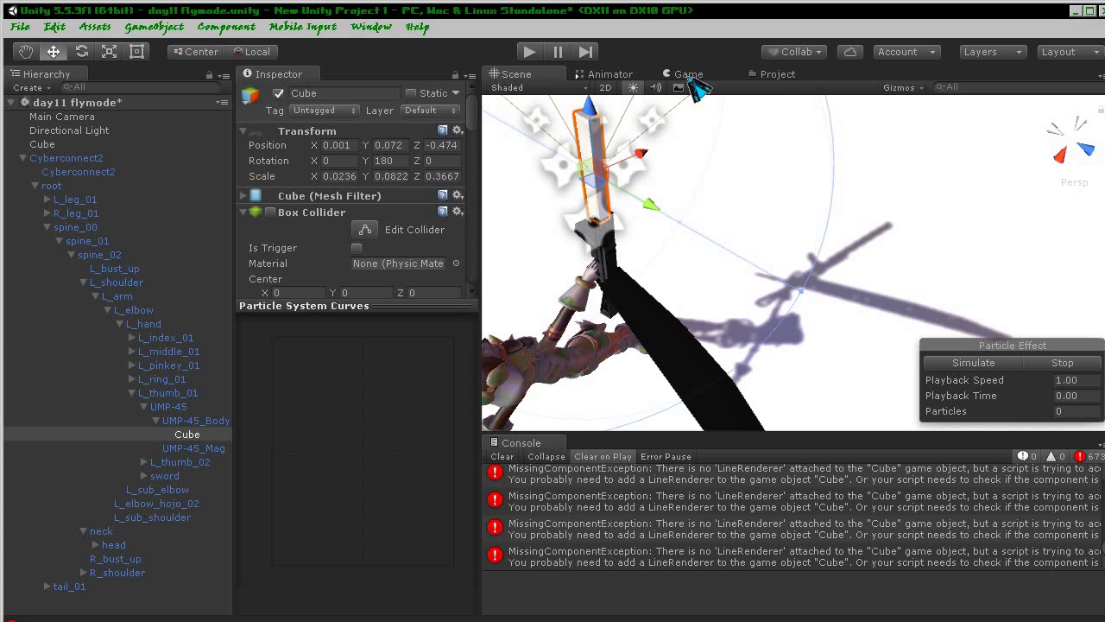
pyautogui.click(779, 76)
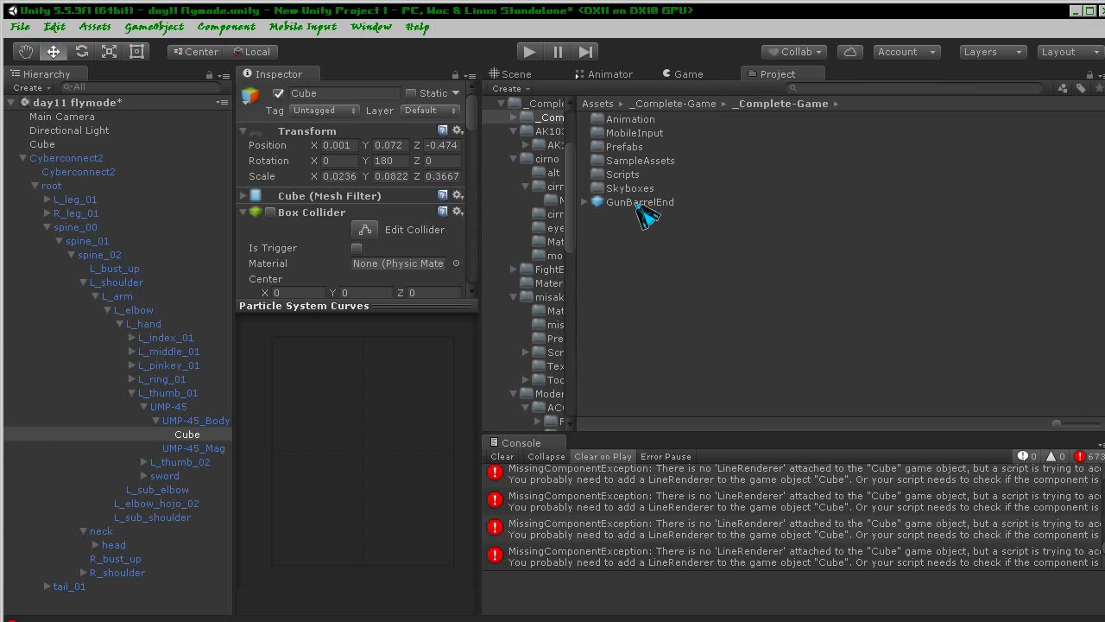
# - Copy the Line Renderer component from the GunBarrelEnd prefab
pyautogui.click(643, 204)
pyautogui.click(586, 202)
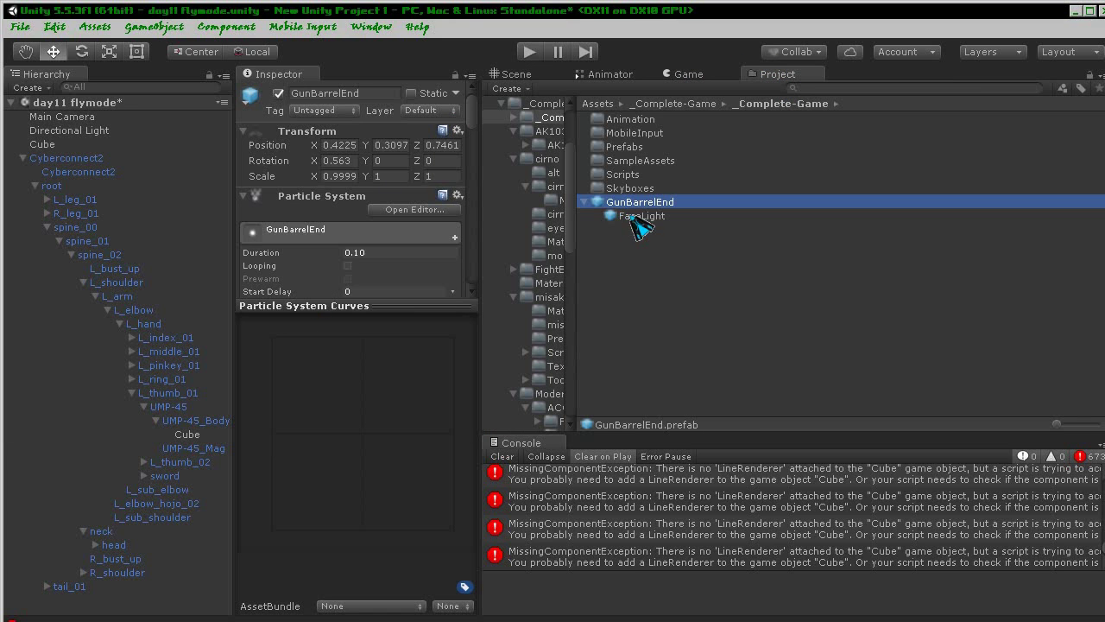
pyautogui.click(639, 223)
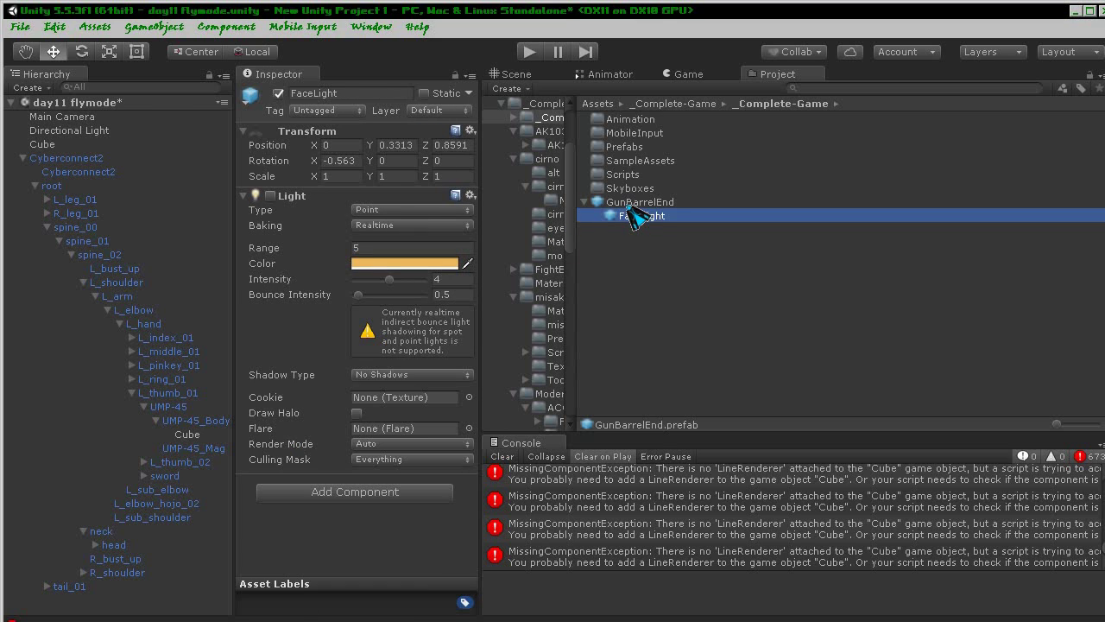
pyautogui.click(637, 203)
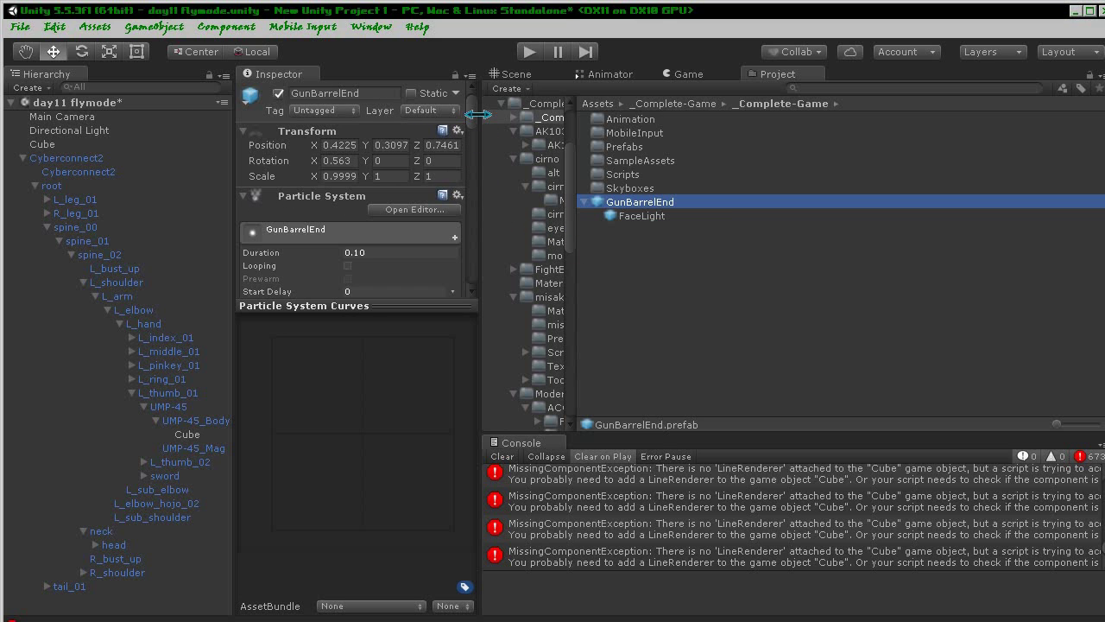
pyautogui.moveTo(475, 117)
pyautogui.mouseDown()
pyautogui.moveTo(474, 169)
pyautogui.moveTo(492, 217)
pyautogui.mouseUp()
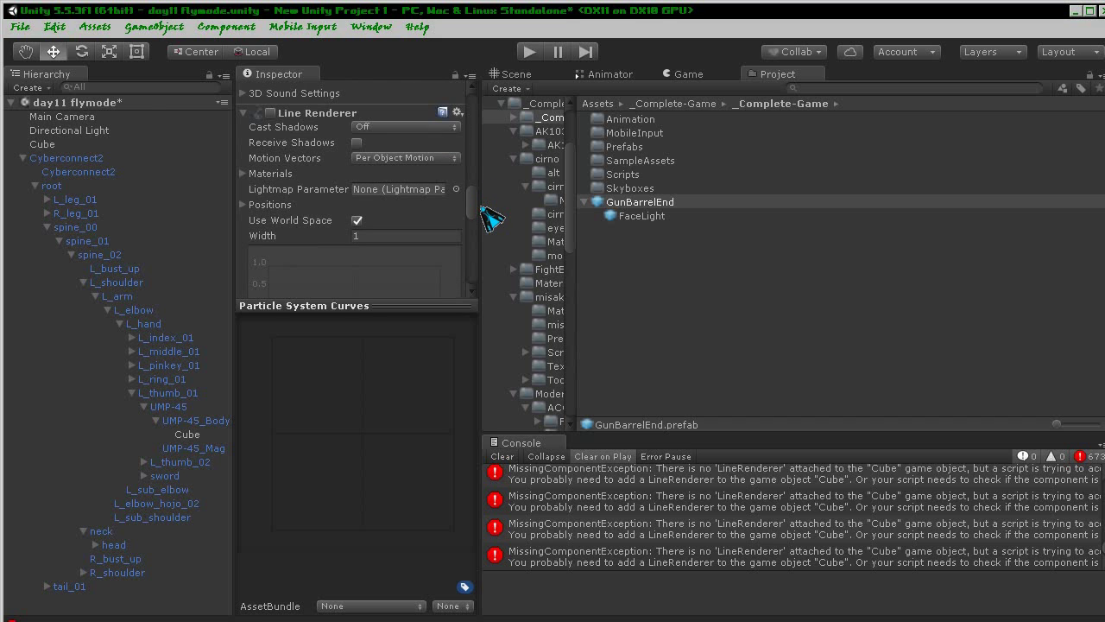
pyautogui.rightClick(325, 111)
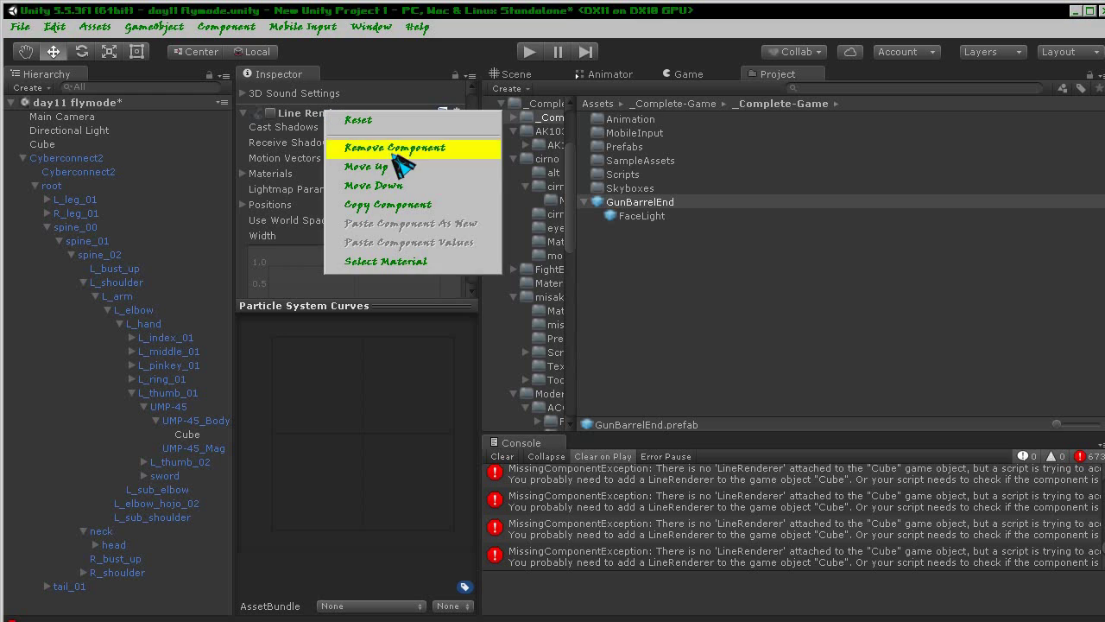
pyautogui.click(389, 204)
# - Paste the Line Renderer onto the Cube under UMP-45_Body as a new component
pyautogui.click(184, 434)
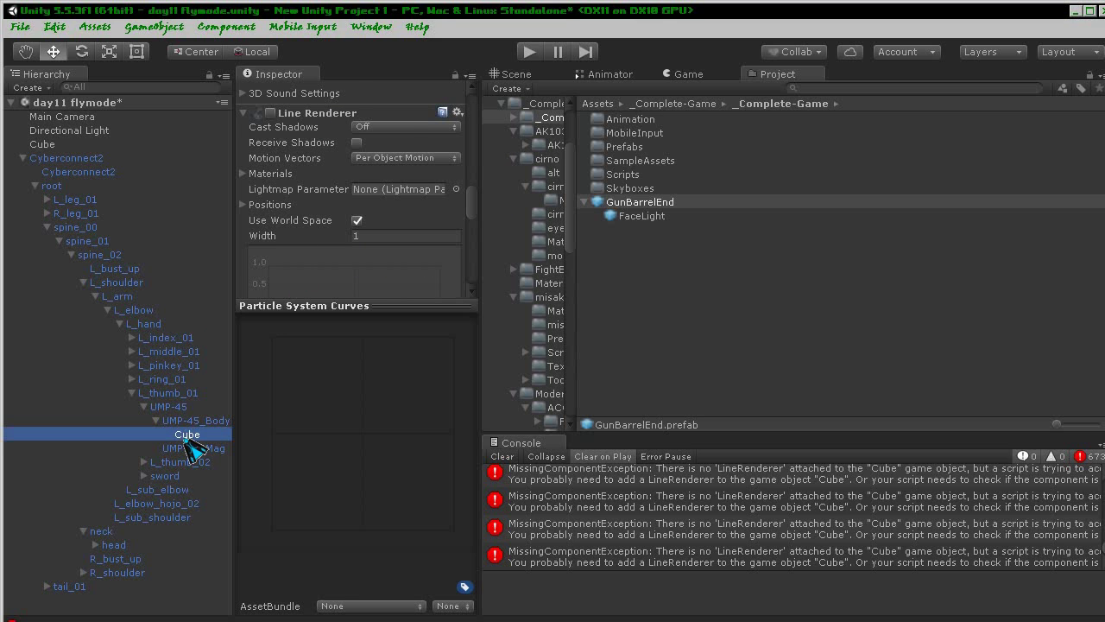
pyautogui.moveTo(471, 201)
pyautogui.mouseDown()
pyautogui.moveTo(471, 275)
pyautogui.moveTo(467, 222)
pyautogui.mouseUp()
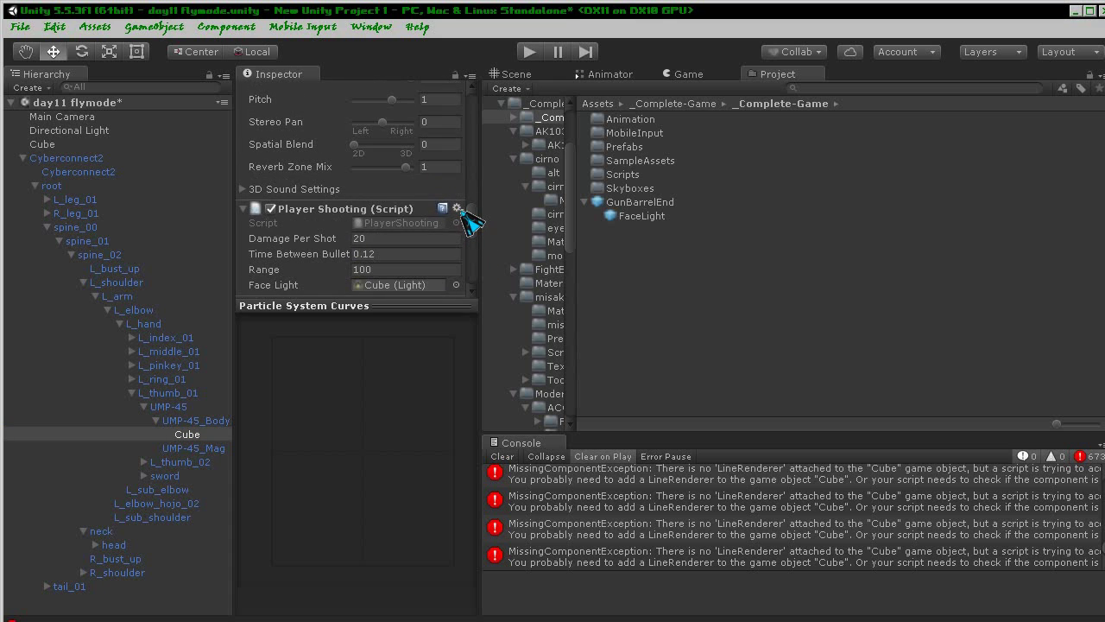
pyautogui.click(458, 208)
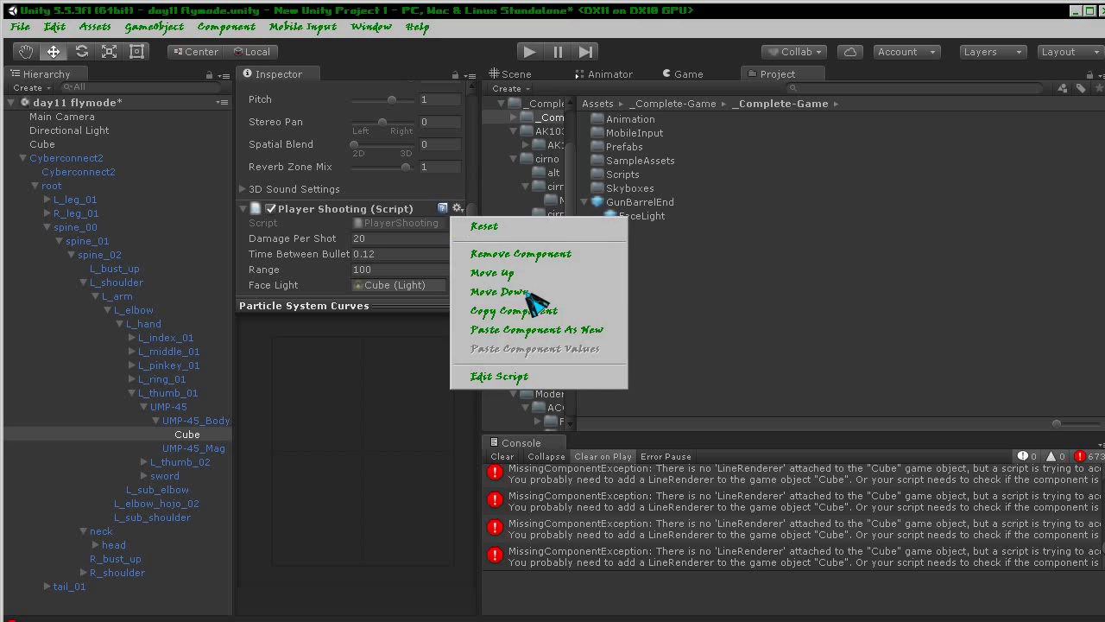
pyautogui.click(605, 330)
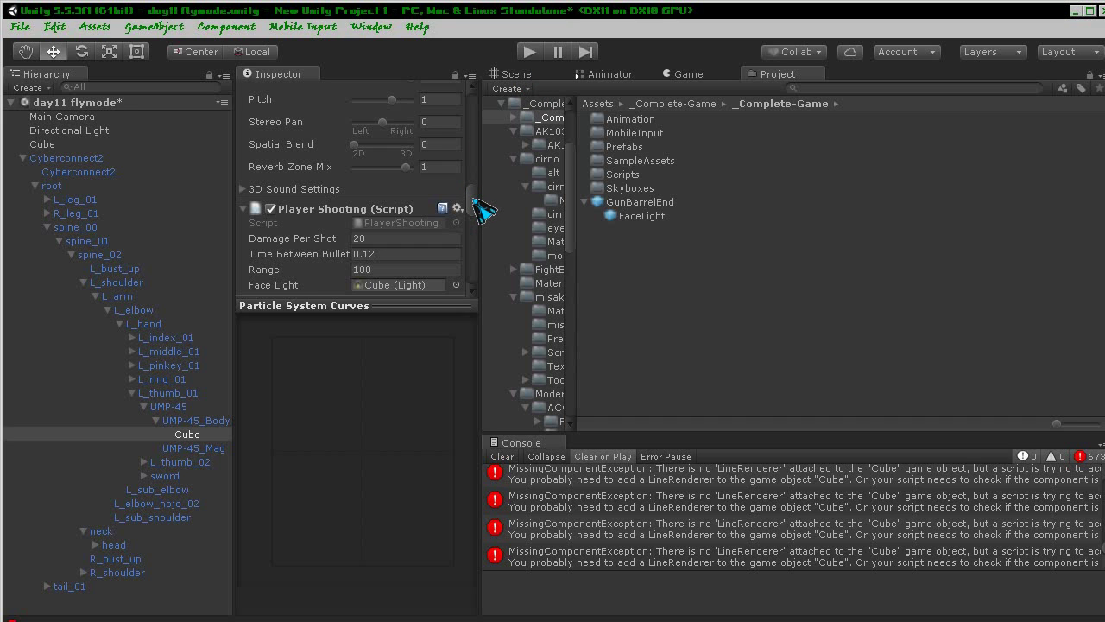
# - Play the scene in the Game view, fire eight shots to check the yellow beams, then stop
pyautogui.click(682, 75)
pyautogui.click(528, 52)
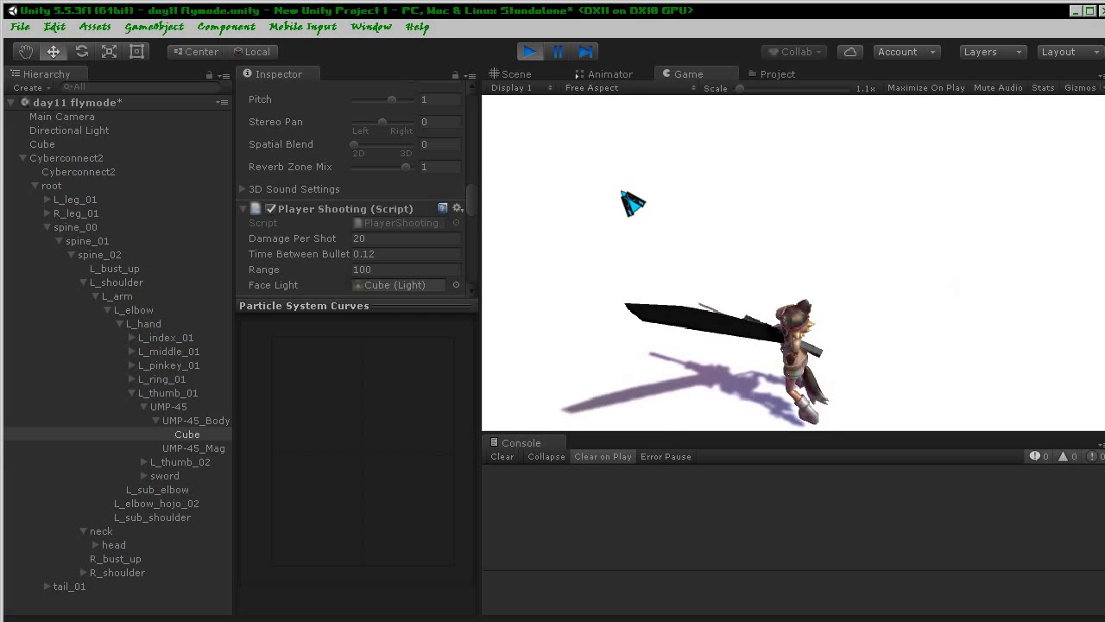
pyautogui.click(600, 185)
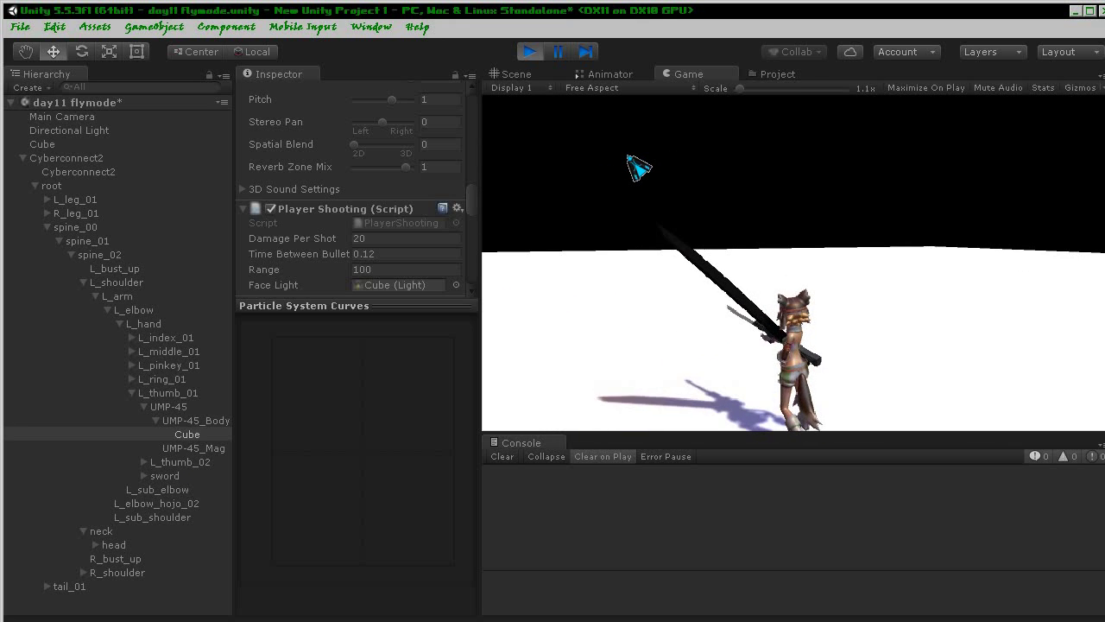
pyautogui.click(700, 172)
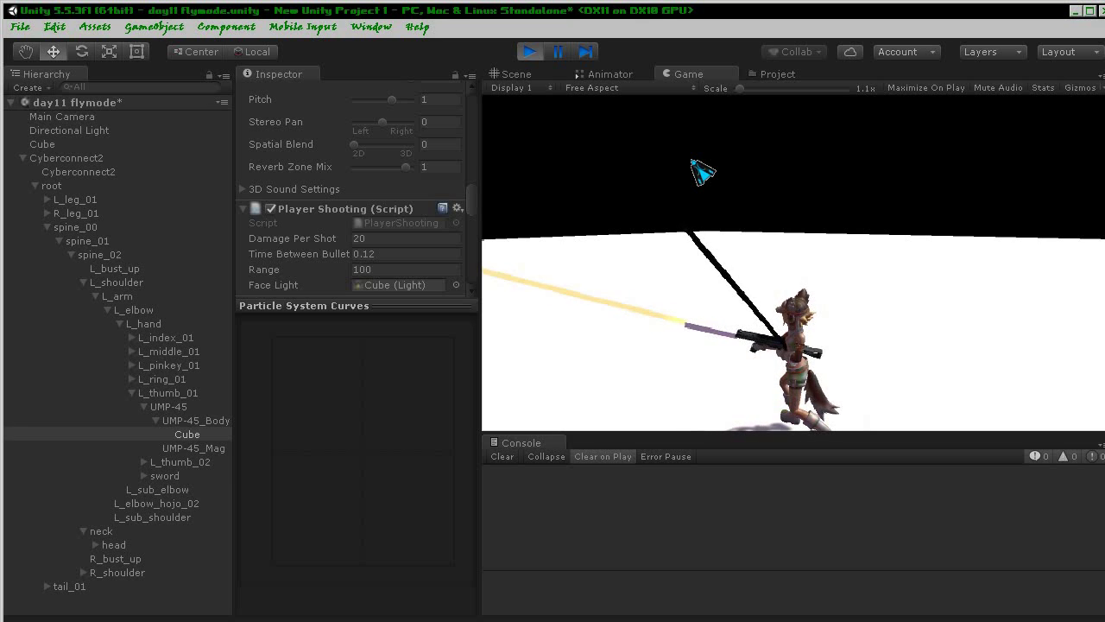
pyautogui.click(702, 172)
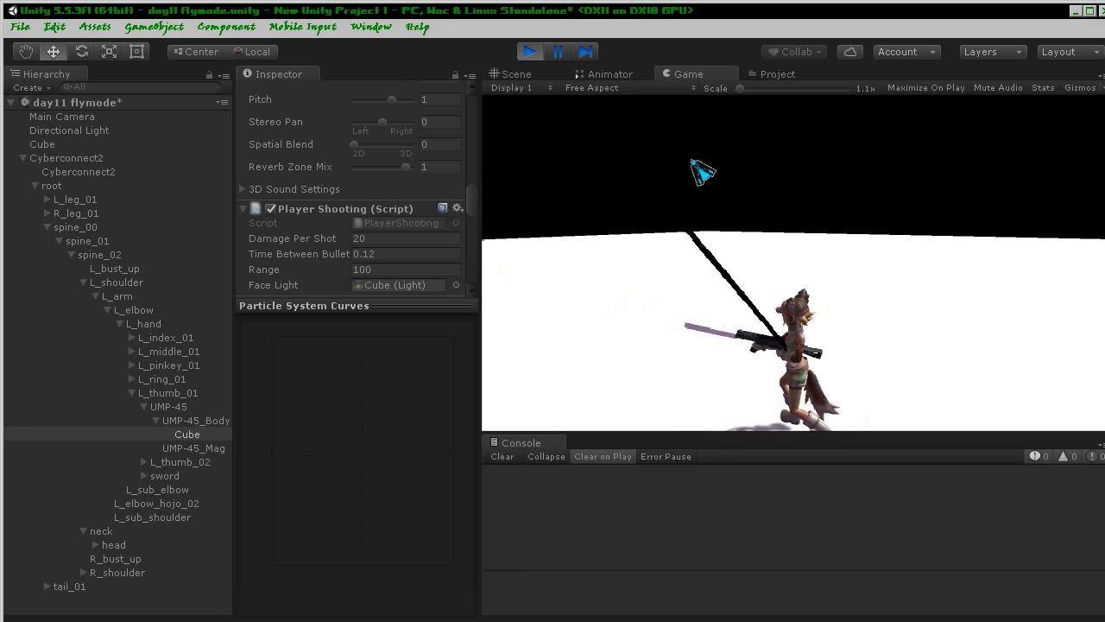
pyautogui.click(602, 189)
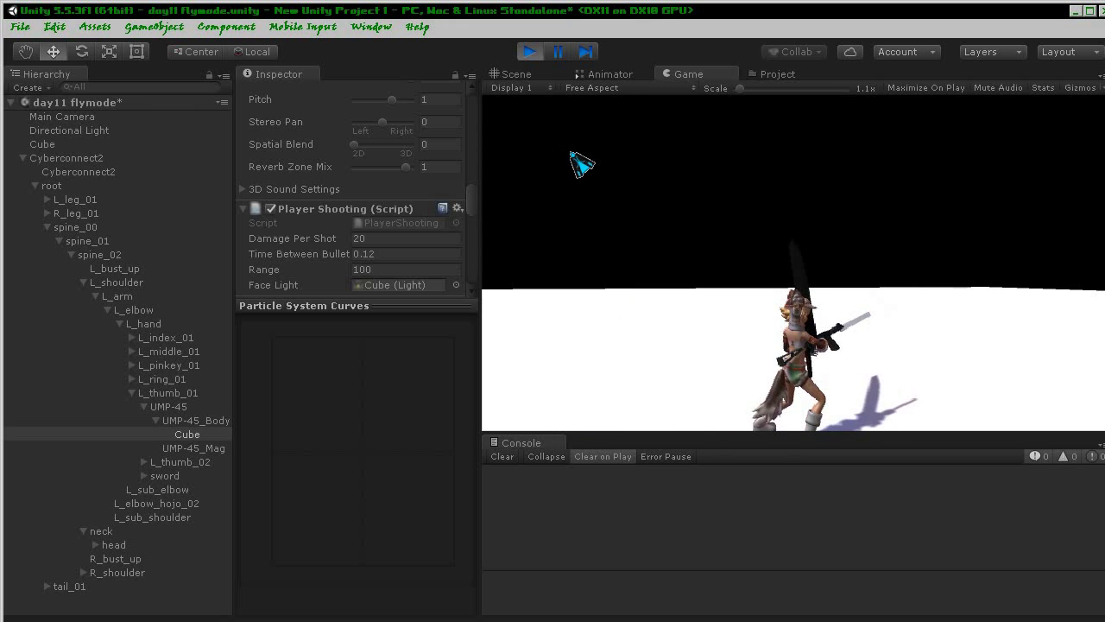
pyautogui.click(577, 148)
pyautogui.click(576, 149)
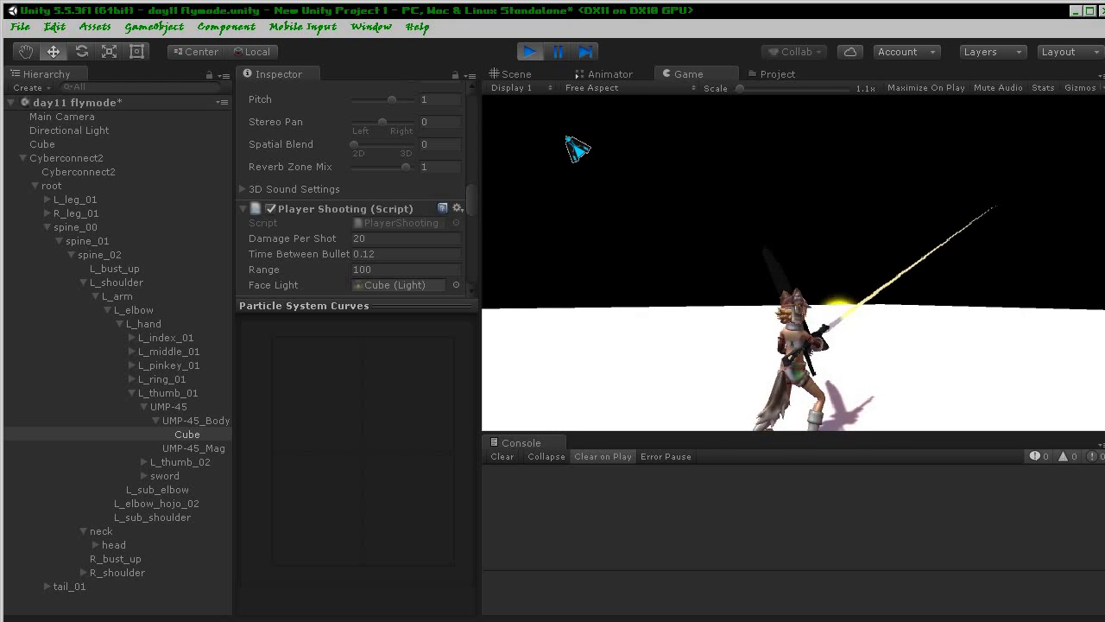
pyautogui.click(576, 148)
pyautogui.click(577, 149)
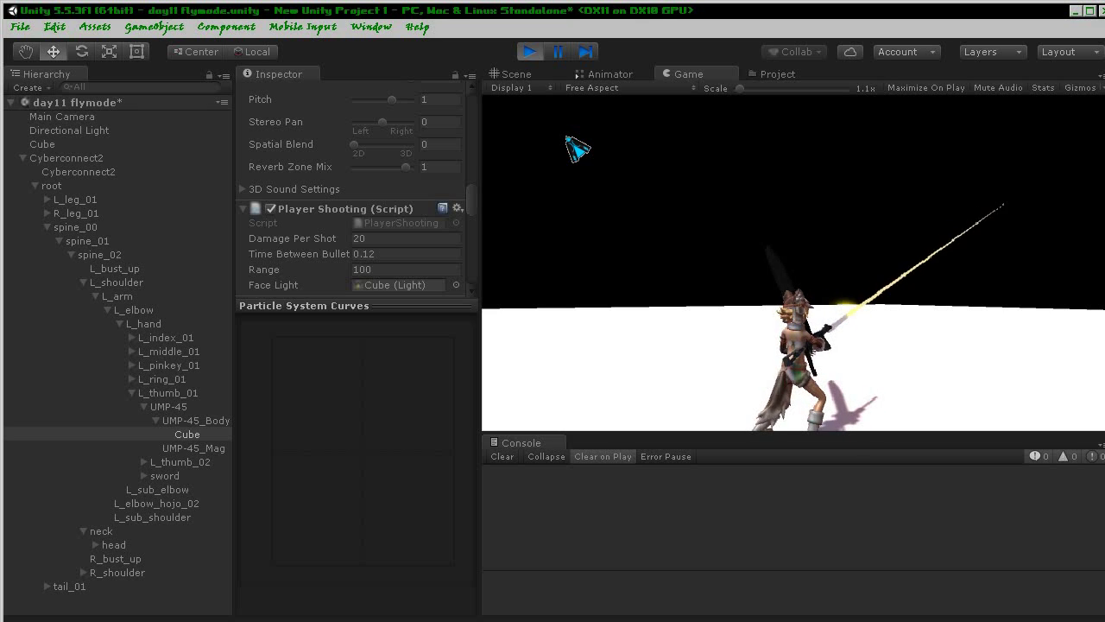
pyautogui.click(535, 57)
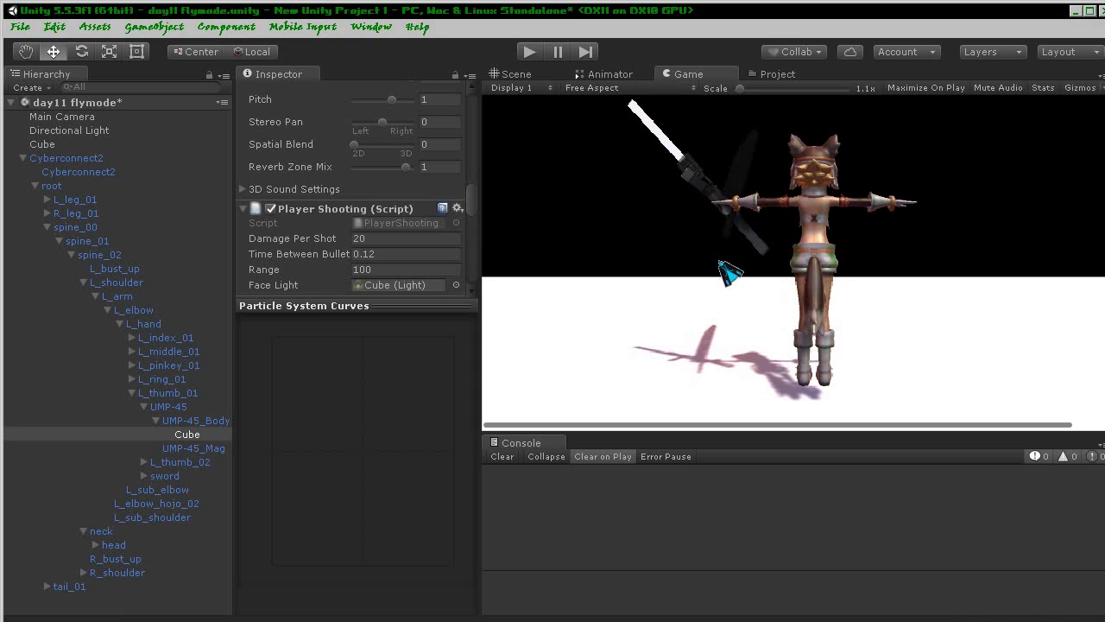
pyautogui.click(532, 76)
# - Scale the Cube down from a long slab into a small box
pyautogui.moveTo(605, 216)
pyautogui.mouseDown(button='middle')
pyautogui.moveTo(714, 157)
pyautogui.moveTo(755, 198)
pyautogui.mouseUp(button='middle')
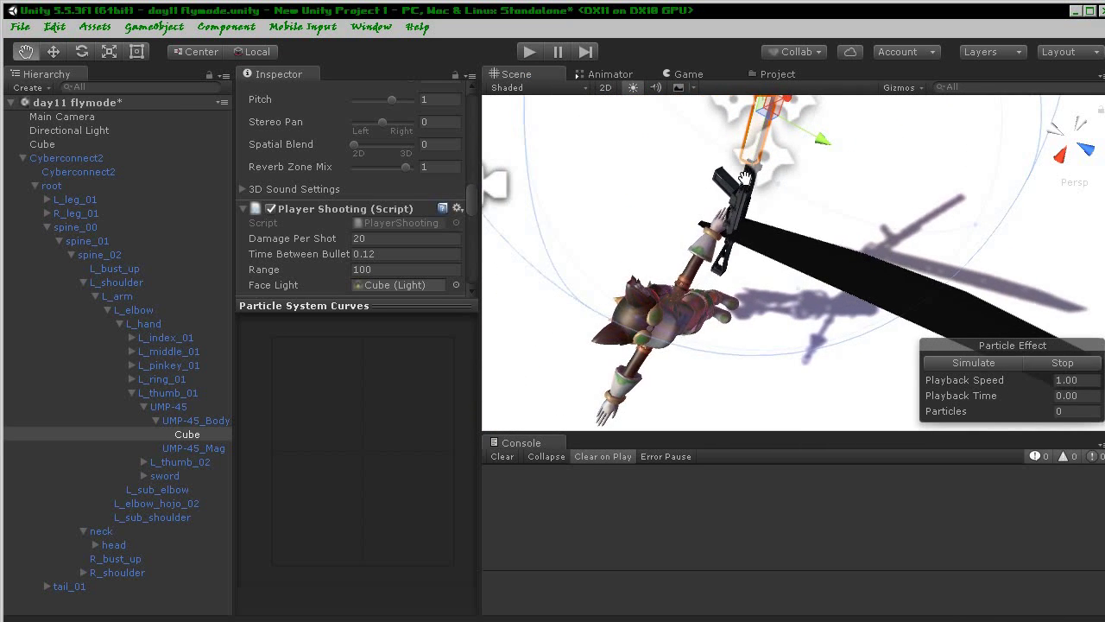
pyautogui.scroll(3, 756, 198)
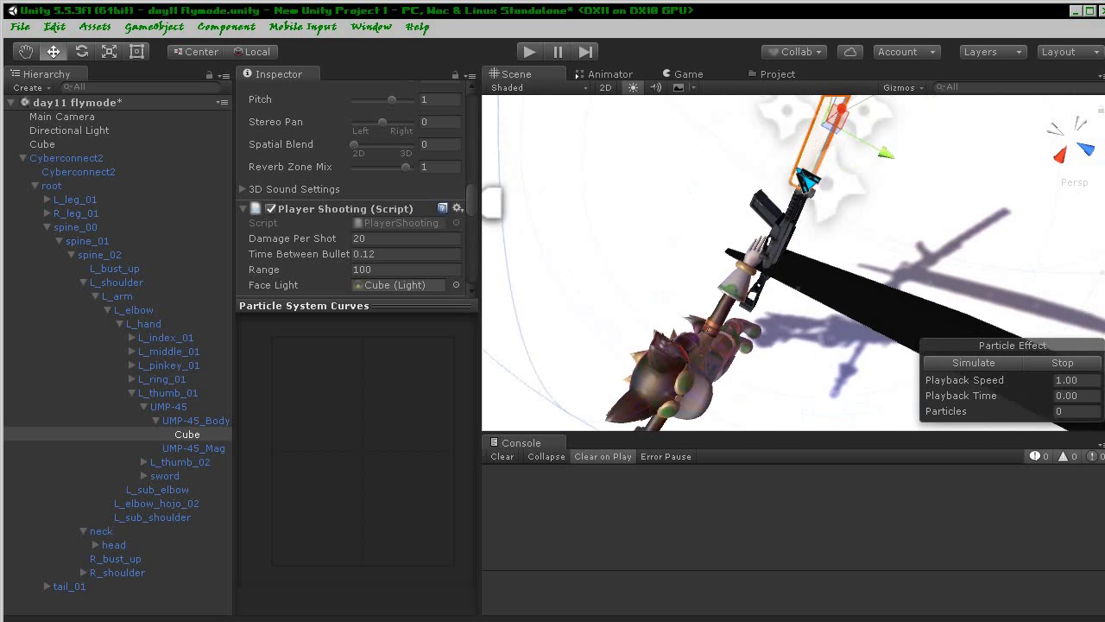
pyautogui.moveTo(769, 209); pyautogui.dragTo(765, 194, button='middle')
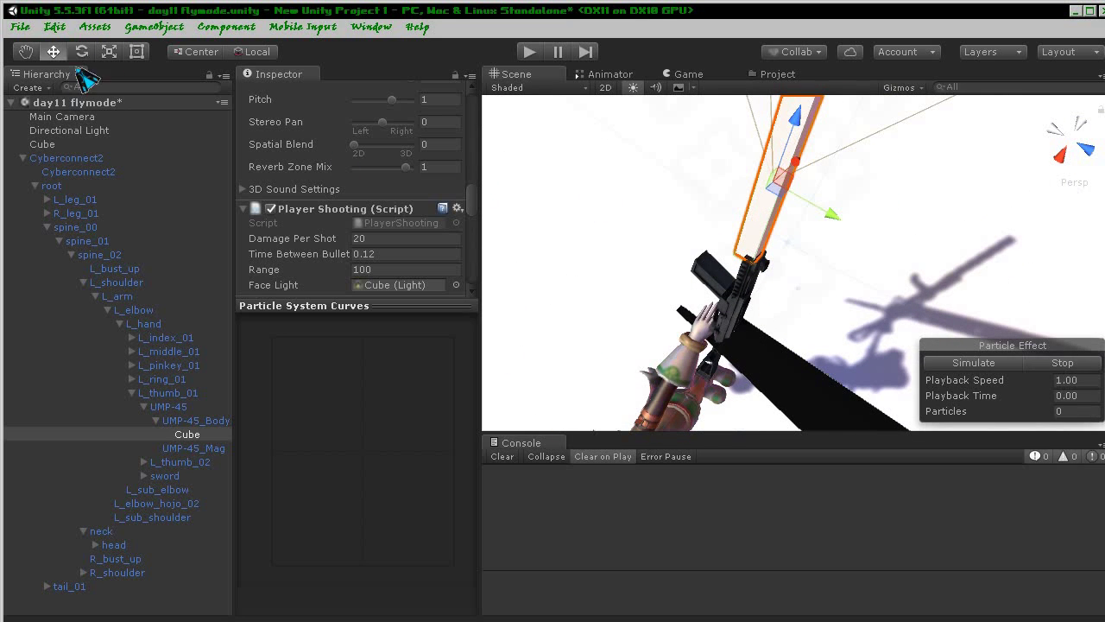
pyautogui.click(110, 53)
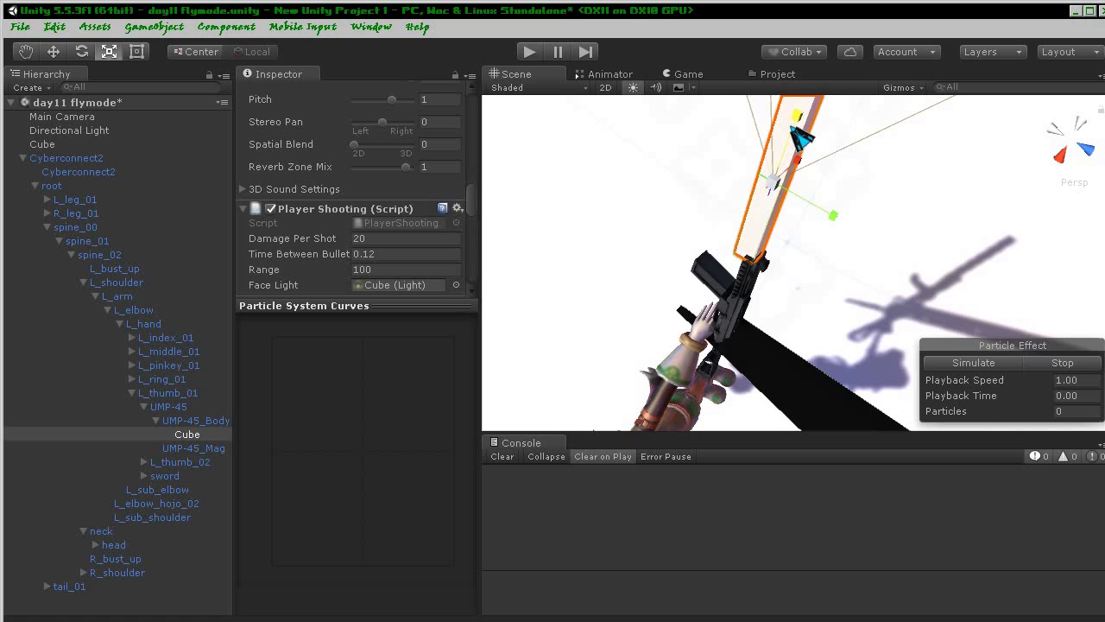
pyautogui.moveTo(796, 115); pyautogui.dragTo(778, 170)
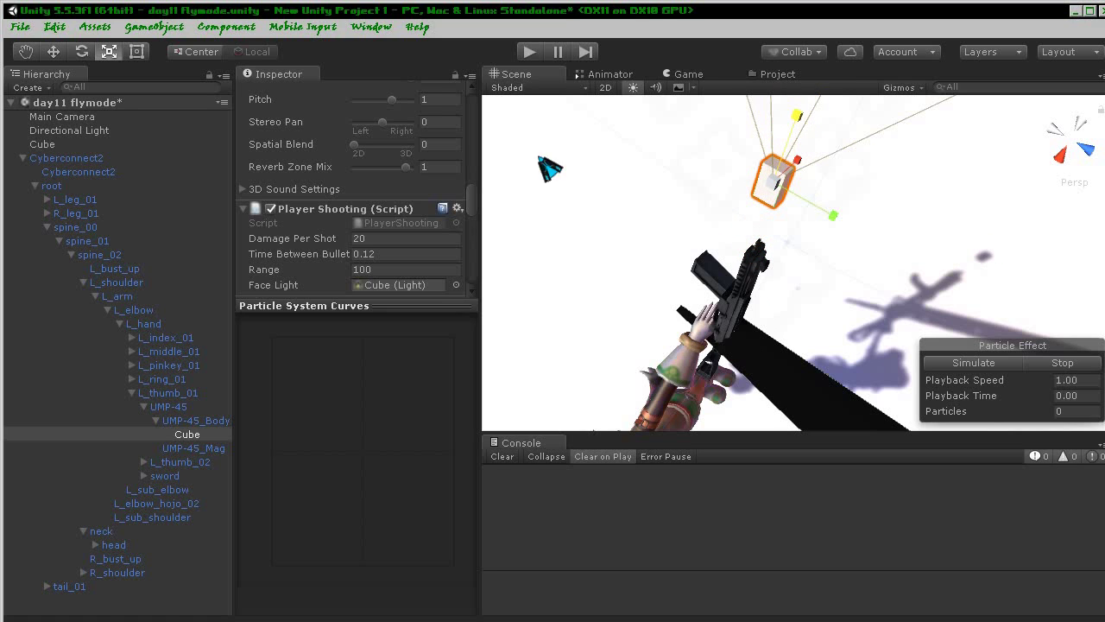
pyautogui.moveTo(796, 114); pyautogui.dragTo(789, 142)
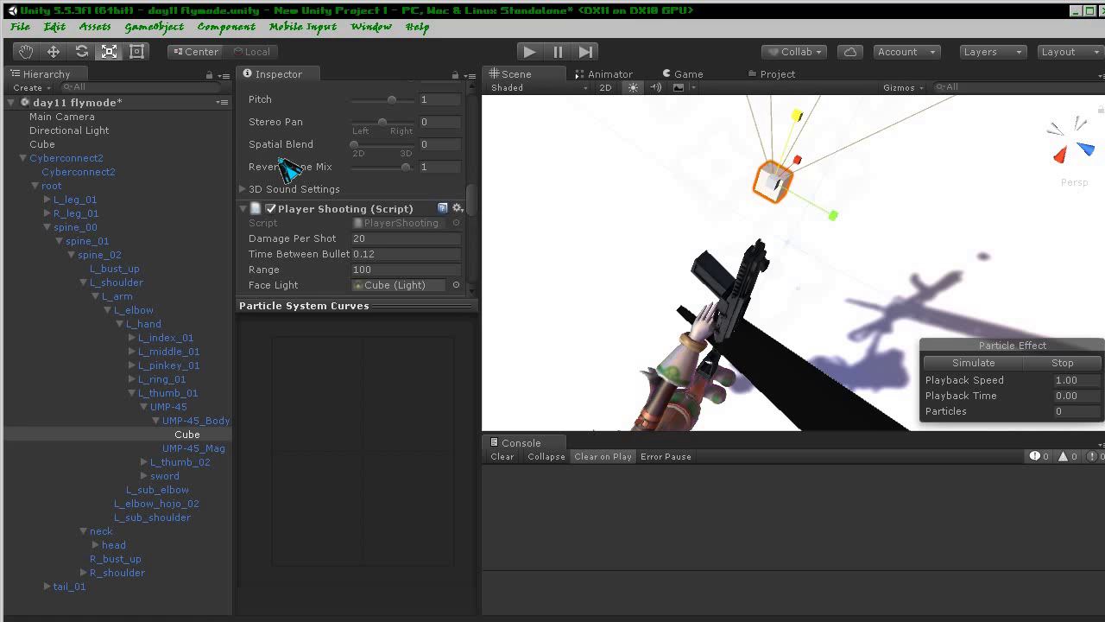
# - Reset the Cube's position values to 0
pyautogui.scroll(5, 469, 168)
pyautogui.scroll(5, 469, 168)
pyautogui.scroll(5, 457, 156)
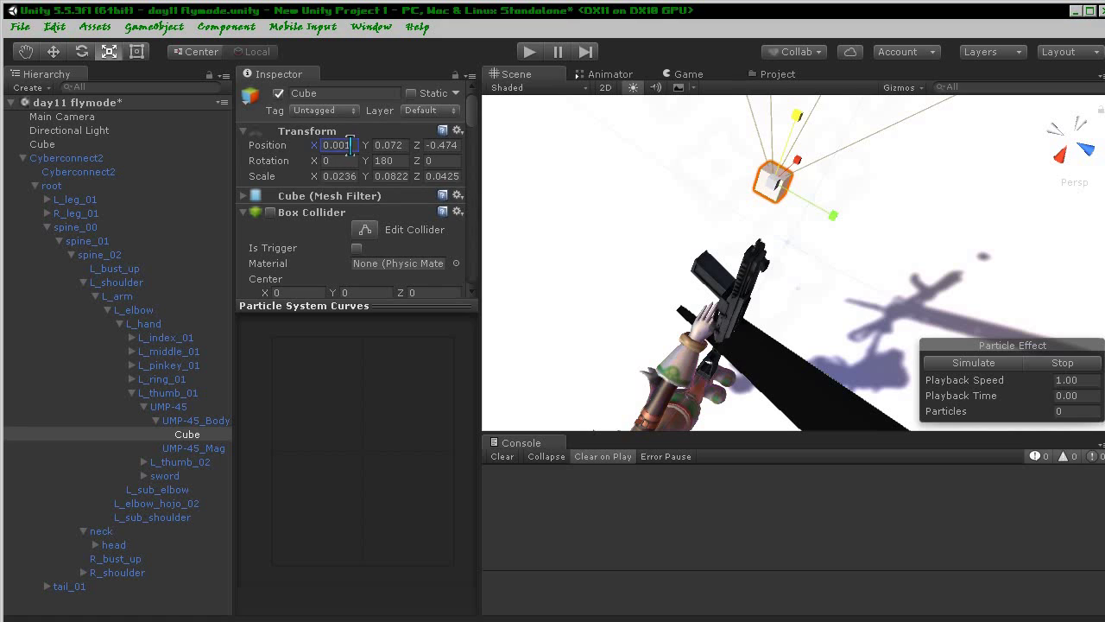
pyautogui.write('0')
pyautogui.click(439, 145)
pyautogui.write('0')
pyautogui.moveTo(594, 173); pyautogui.dragTo(596, 169, button='middle')
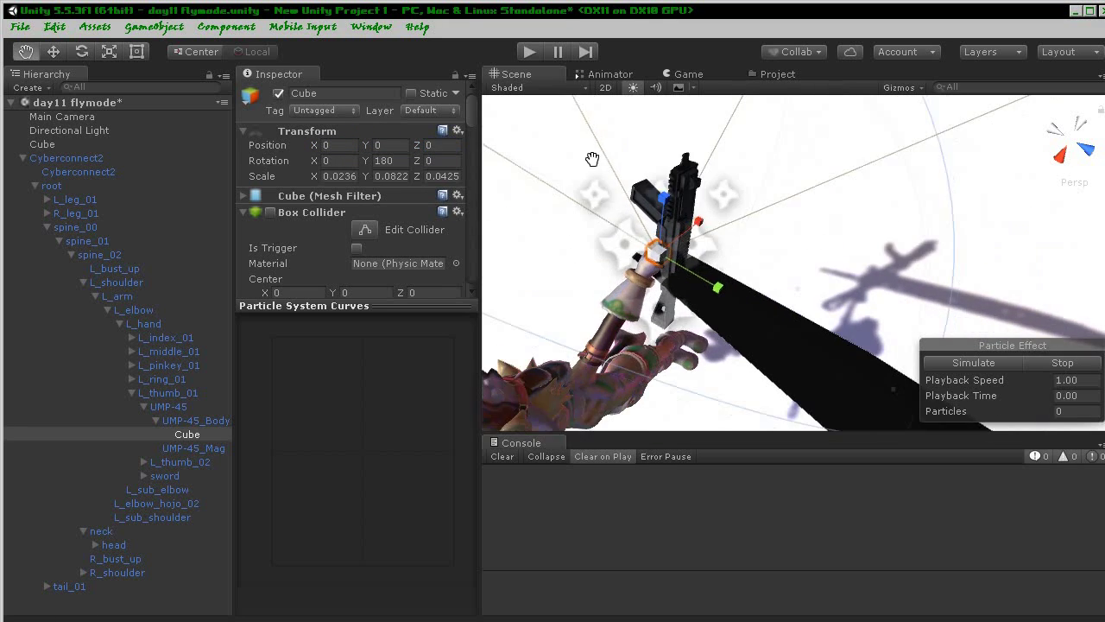
# - Raise the Cube to the gun's muzzle at position -0.008, 0.133, -0.272
pyautogui.click(53, 52)
pyautogui.keyDown('alt'); pyautogui.moveTo(736, 225); pyautogui.dragTo(716, 210); pyautogui.keyUp('alt')
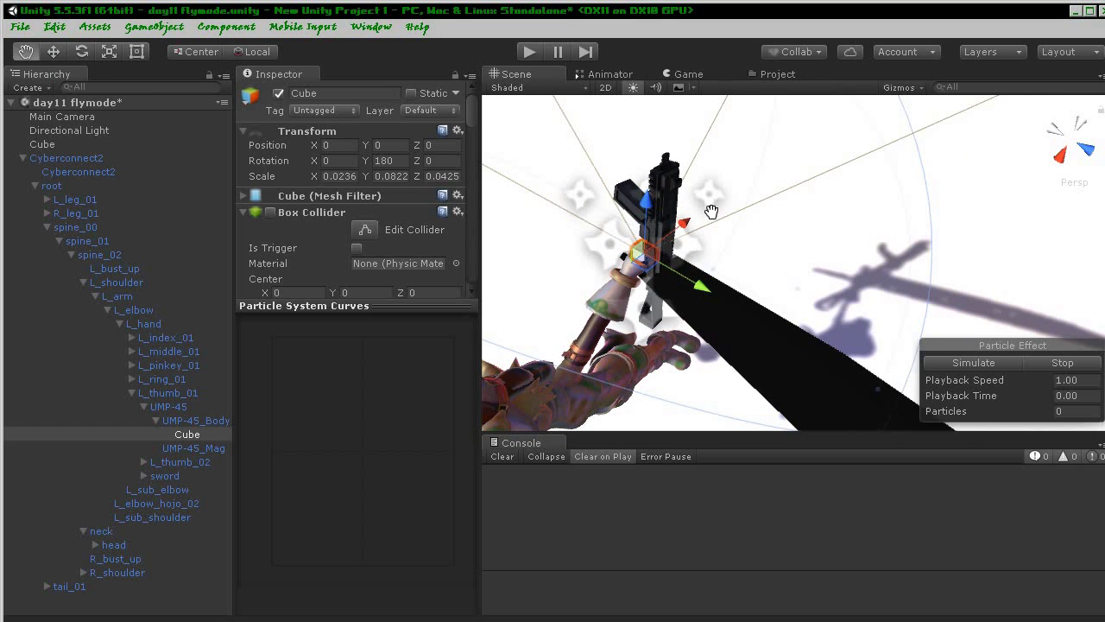
pyautogui.moveTo(705, 297)
pyautogui.mouseDown()
pyautogui.moveTo(662, 173)
pyautogui.moveTo(669, 181)
pyautogui.moveTo(704, 166)
pyautogui.moveTo(790, 195)
pyautogui.mouseUp()
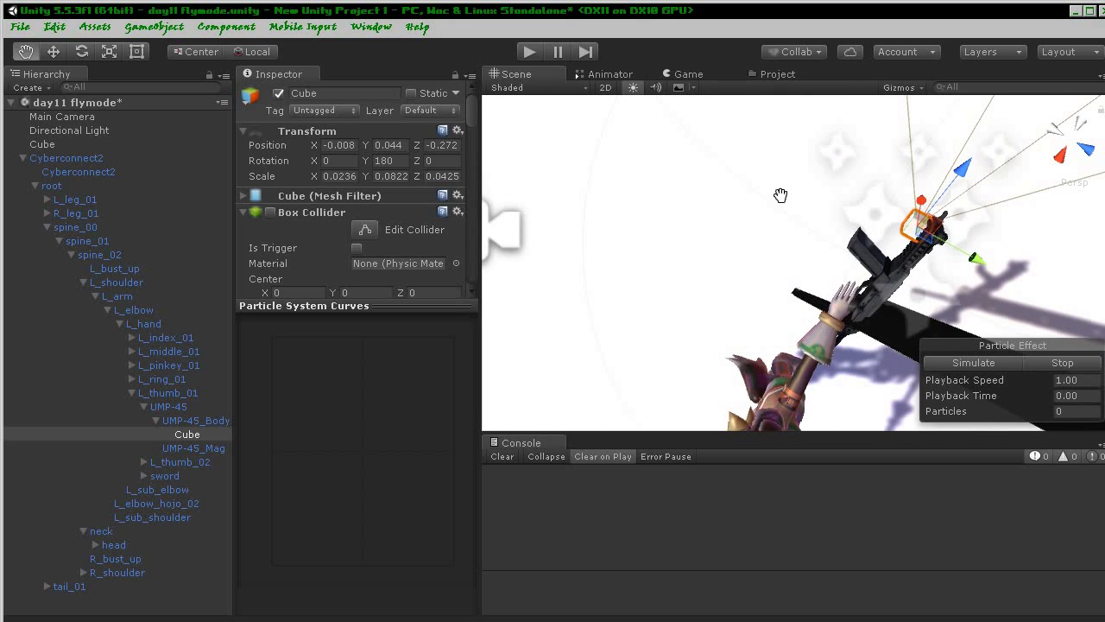
pyautogui.moveTo(790, 195); pyautogui.dragTo(747, 202, button='middle')
pyautogui.moveTo(898, 252)
pyautogui.mouseDown()
pyautogui.moveTo(906, 259)
pyautogui.moveTo(893, 233)
pyautogui.mouseUp()
pyautogui.scroll(5, 889, 216)
pyautogui.moveTo(889, 215); pyautogui.dragTo(772, 260, button='right')
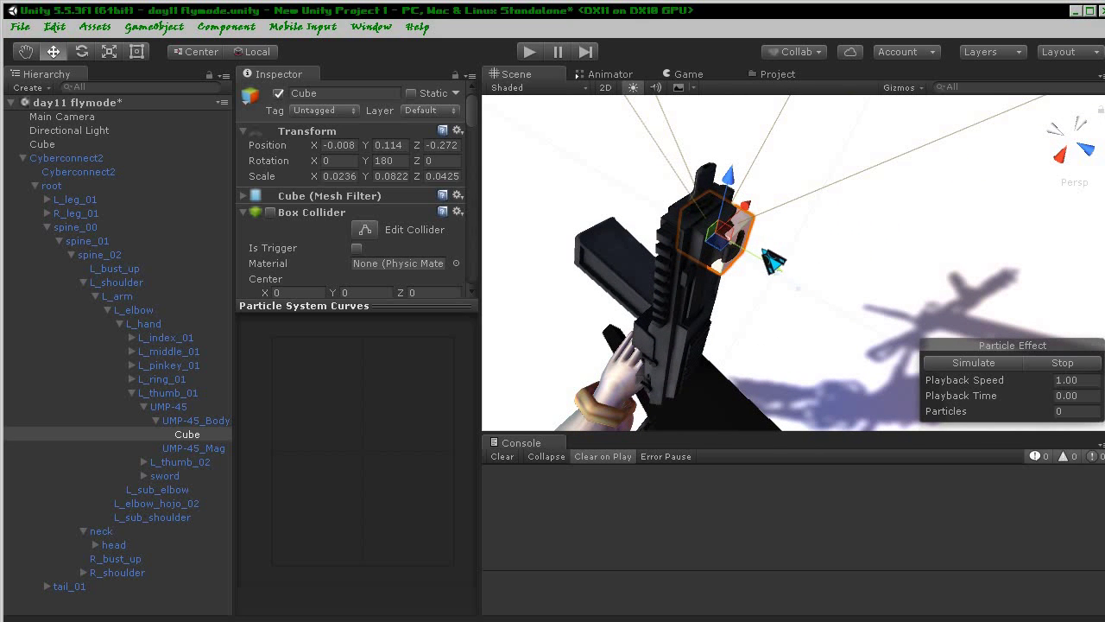
pyautogui.moveTo(784, 279); pyautogui.dragTo(797, 279)
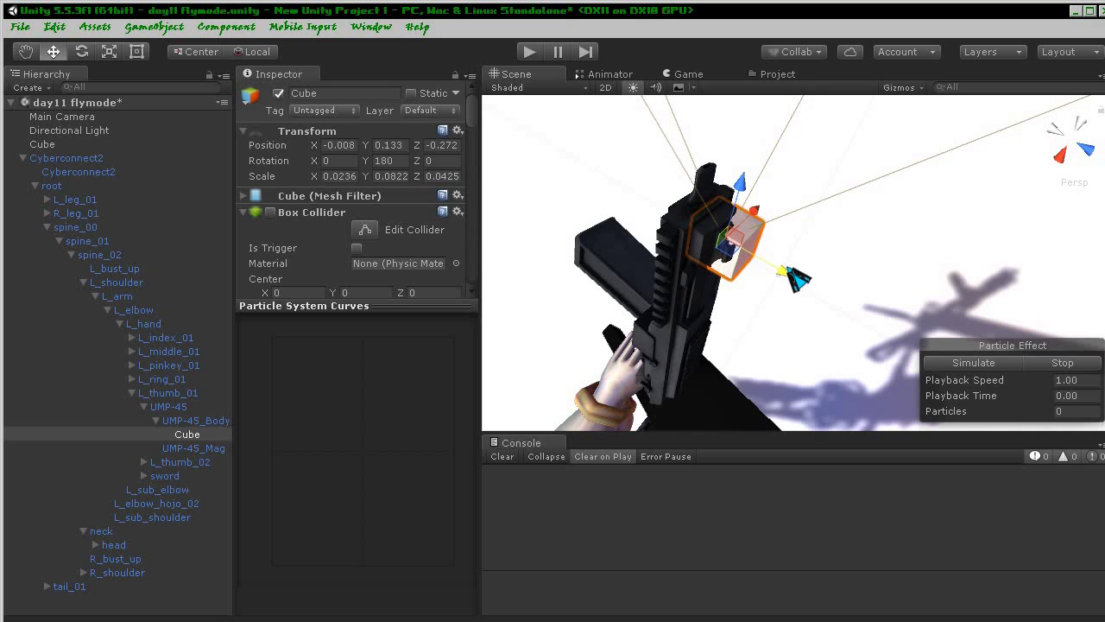
pyautogui.moveTo(708, 251); pyautogui.dragTo(723, 258, button='right')
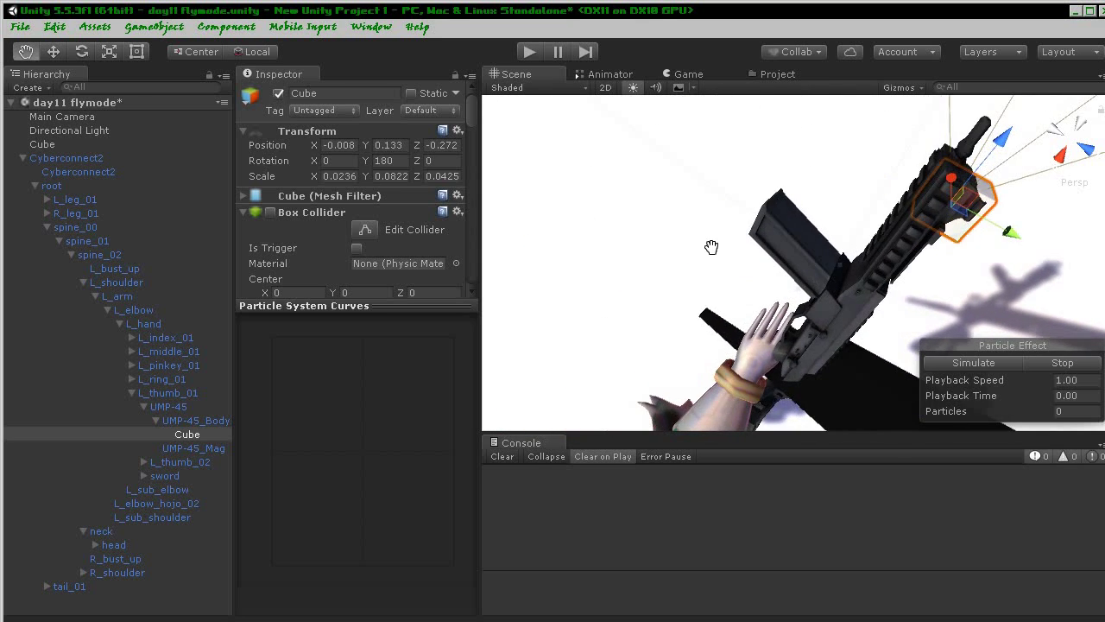
pyautogui.click(169, 406)
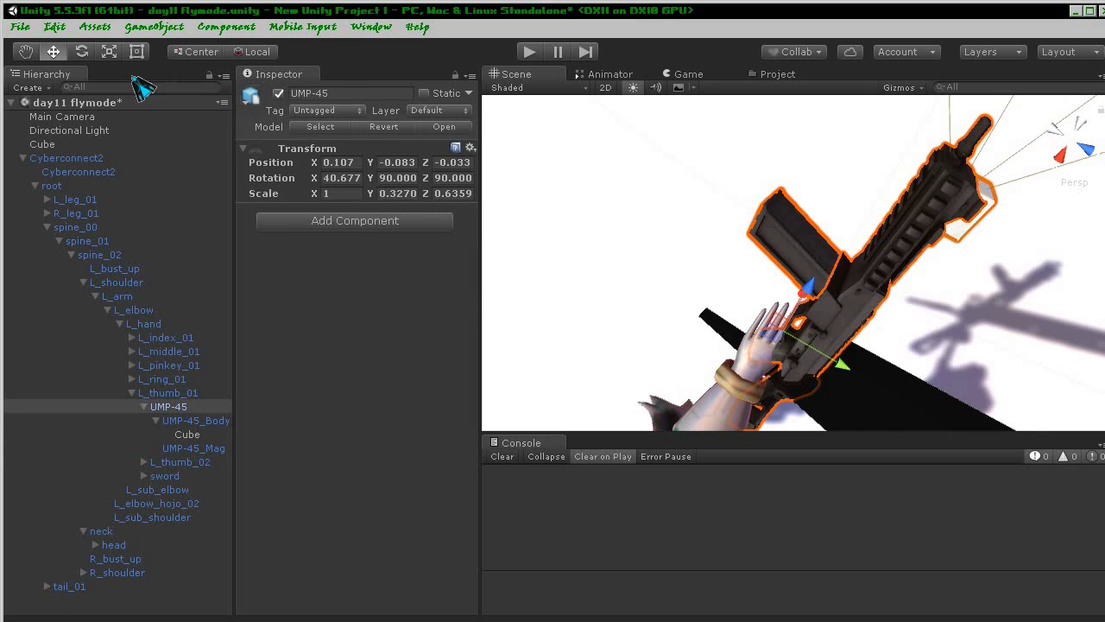
# - Rotate the UMP-45 to 40.361, 98.545, 95.558 in the hand and play-test it
pyautogui.click(82, 52)
pyautogui.moveTo(774, 321)
pyautogui.mouseDown(button='right')
pyautogui.moveTo(773, 306)
pyautogui.moveTo(661, 247)
pyautogui.moveTo(674, 257)
pyautogui.mouseUp(button='right')
pyautogui.moveTo(673, 257); pyautogui.dragTo(659, 240)
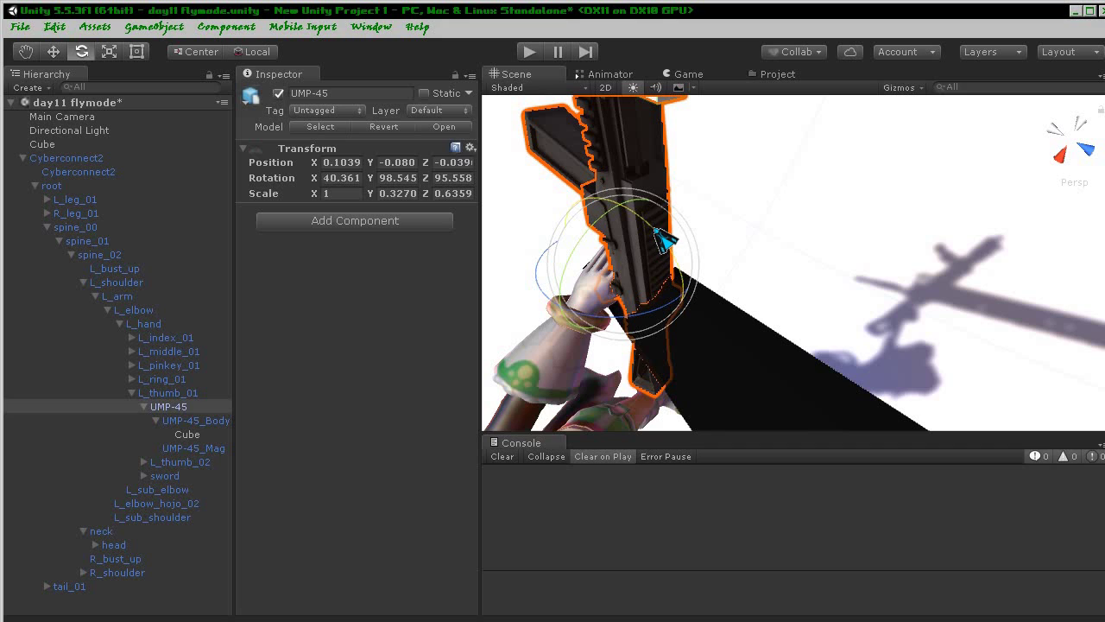
pyautogui.click(530, 53)
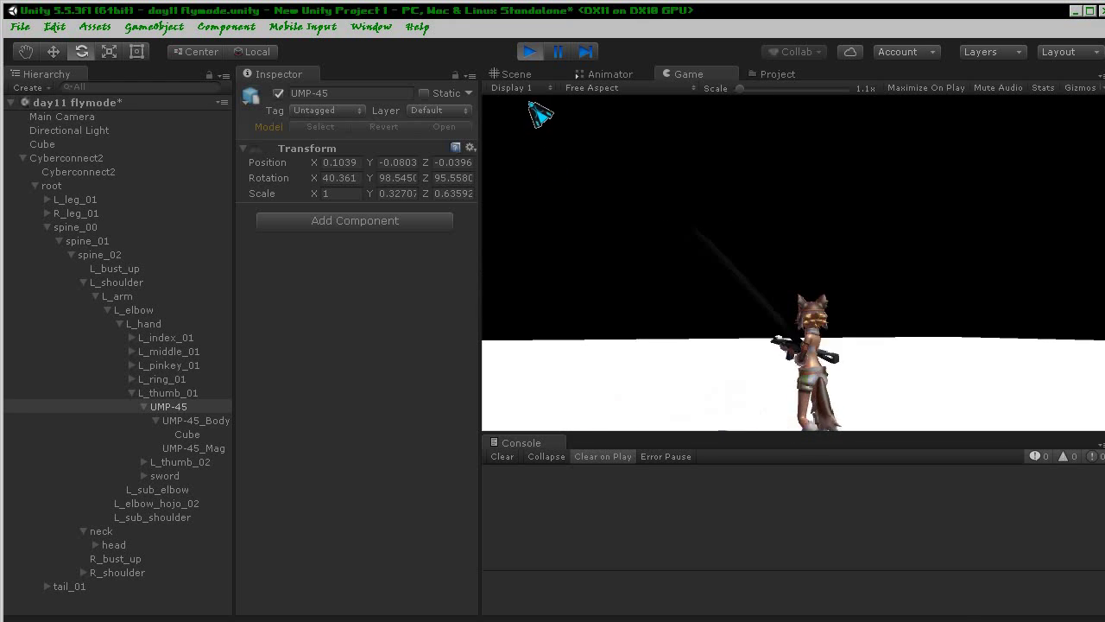
pyautogui.click(530, 51)
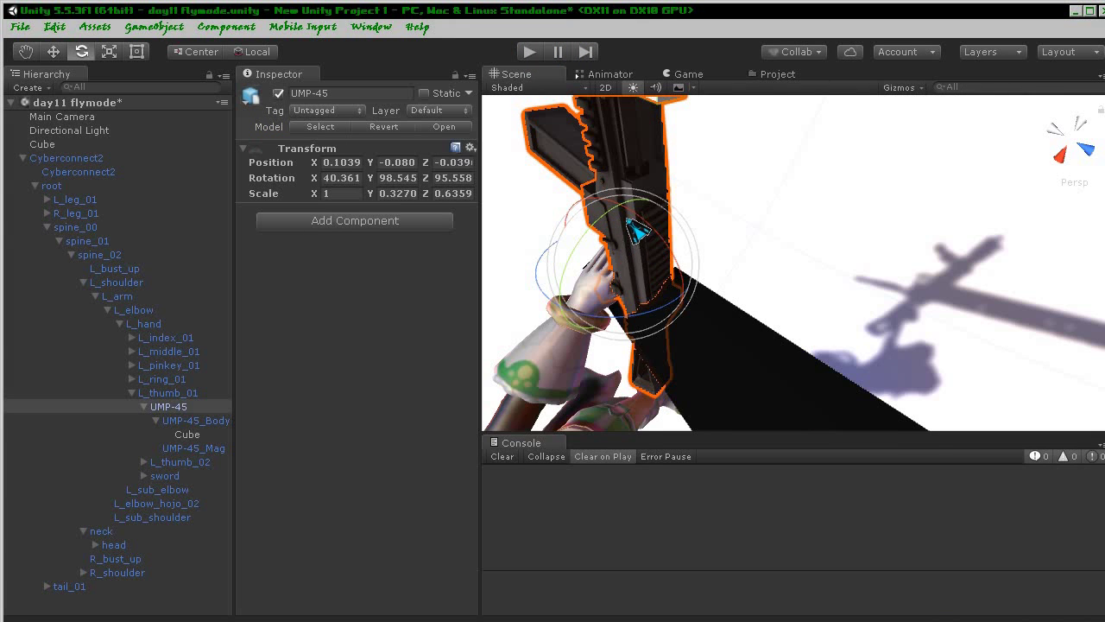
# - Tilt the UMP-45 further to rotation 28.924, 97.283, 94.836 and start Play mode
pyautogui.scroll(3, 647, 242)
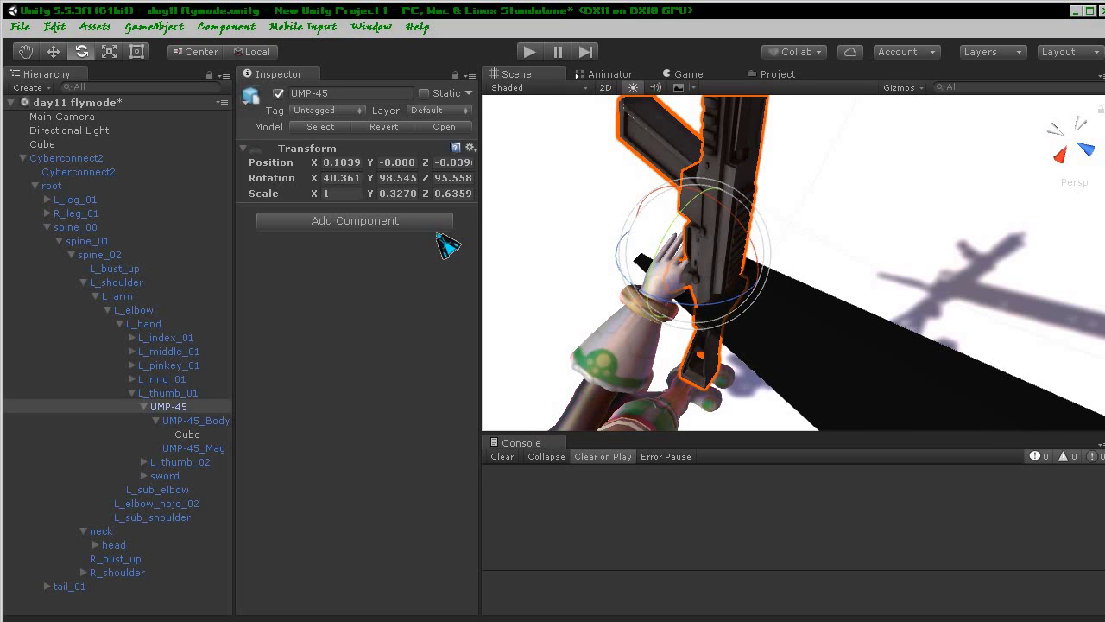
pyautogui.moveTo(667, 204); pyautogui.dragTo(641, 257, button='middle')
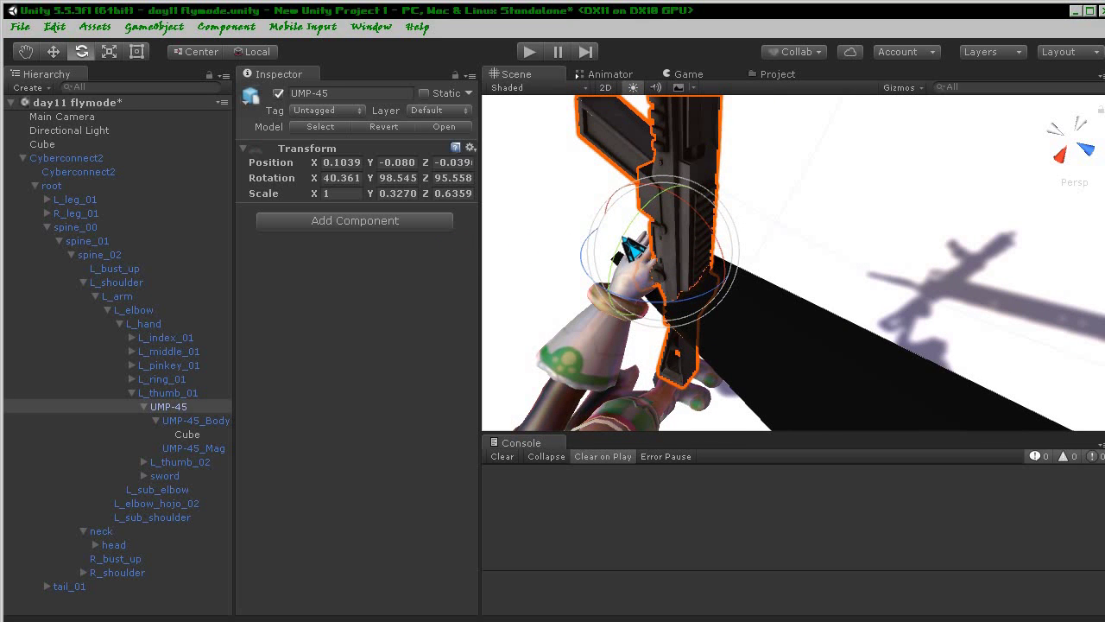
pyautogui.moveTo(634, 251); pyautogui.dragTo(643, 226)
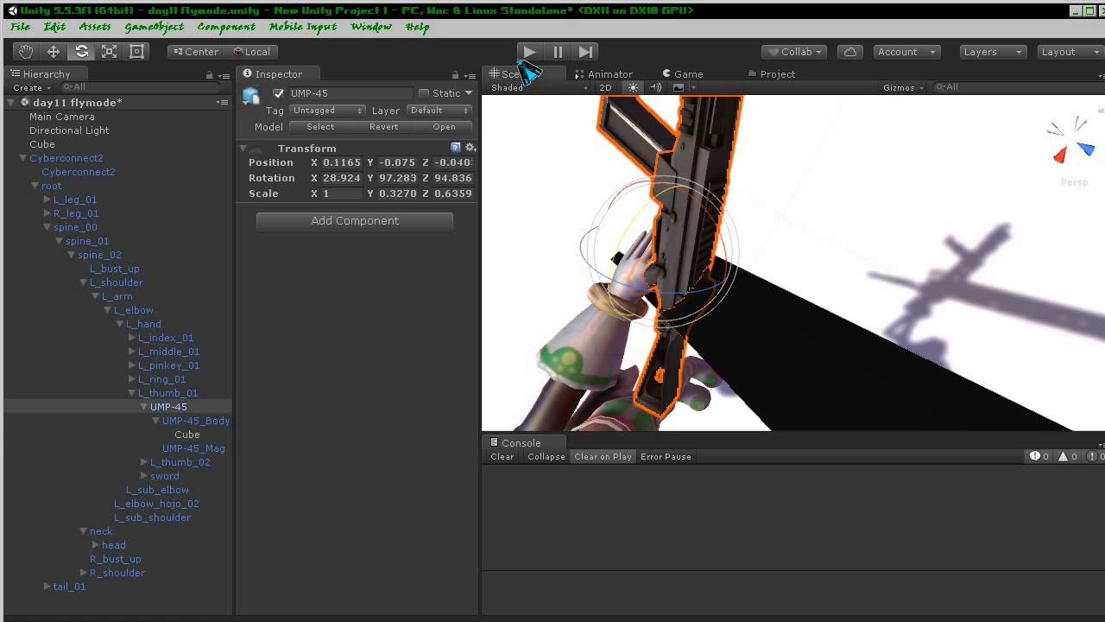
pyautogui.click(525, 55)
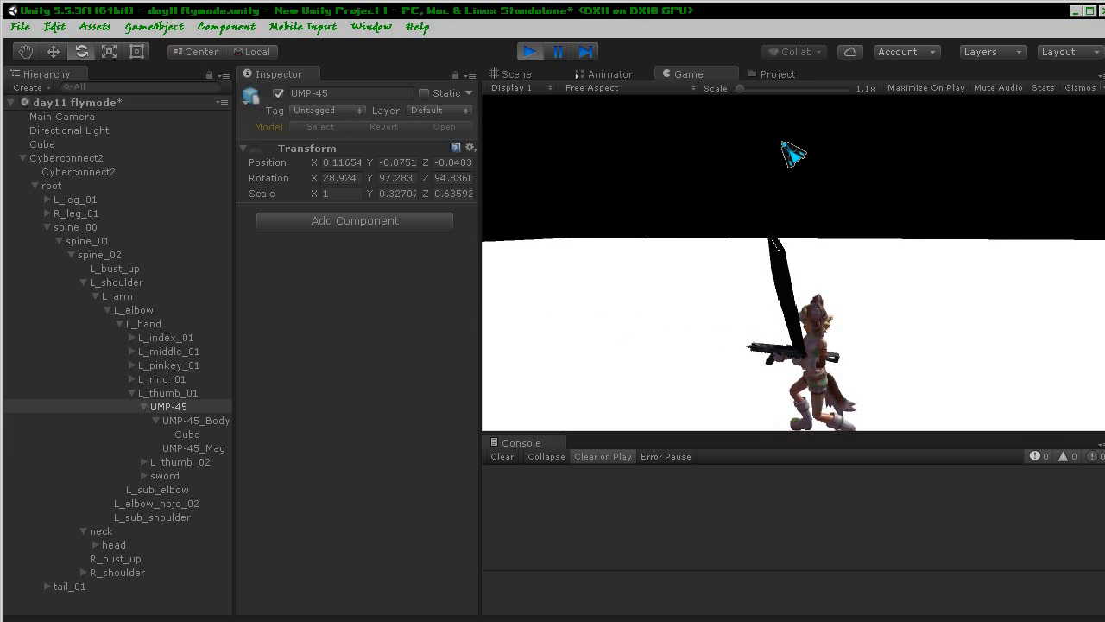
# - Stop Play mode and set UMP-45_Body's Y rotation to 180
pyautogui.hotkey('ctrl', 'p')
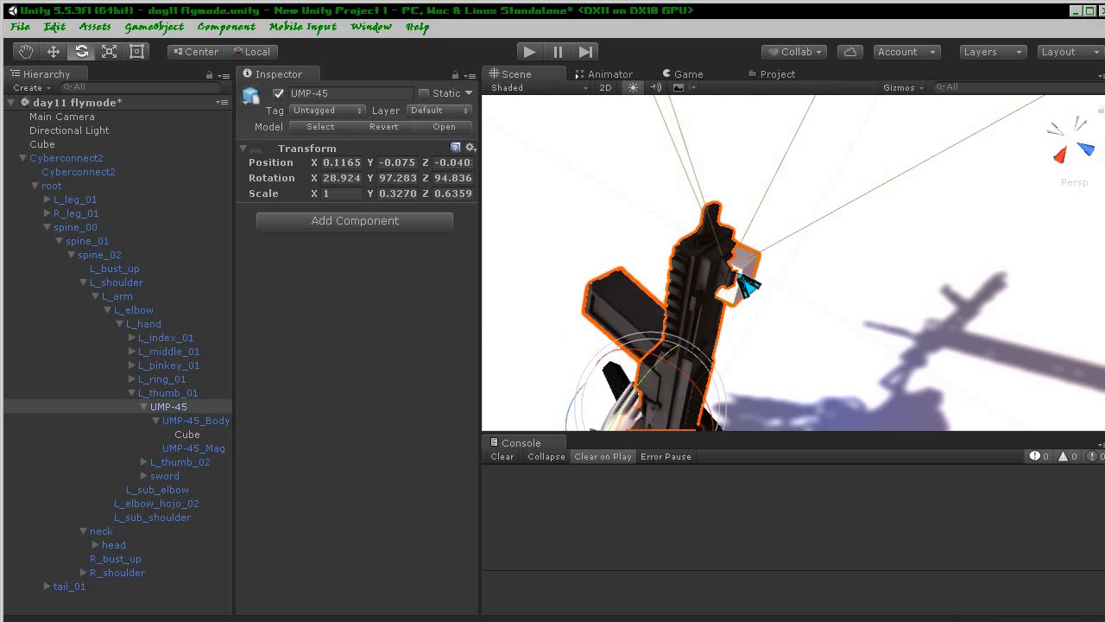
pyautogui.click(195, 420)
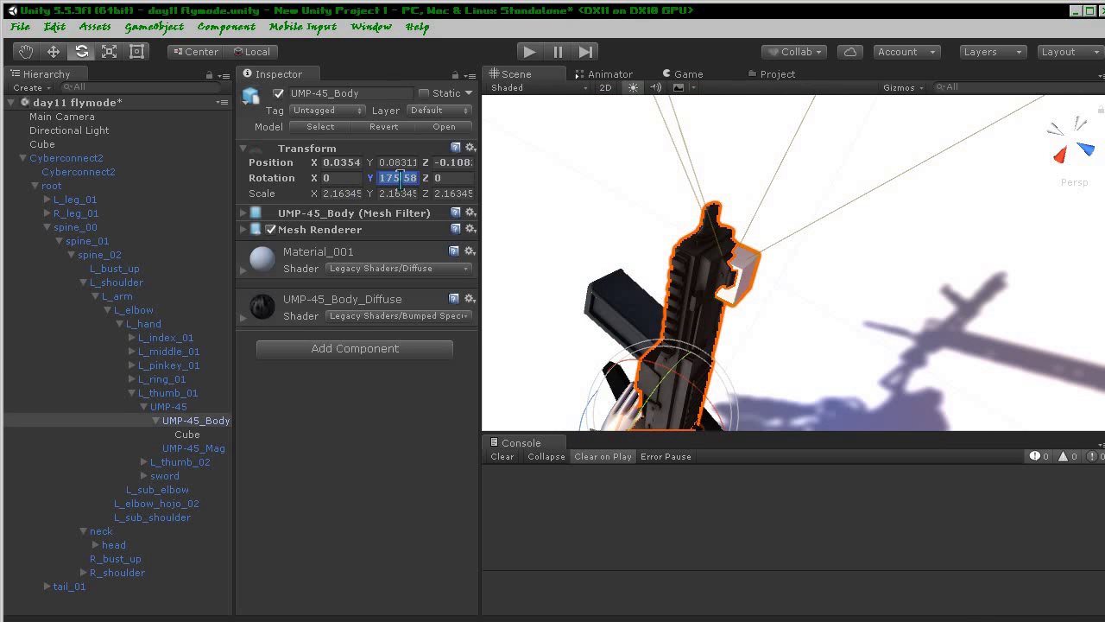
pyautogui.write('180')
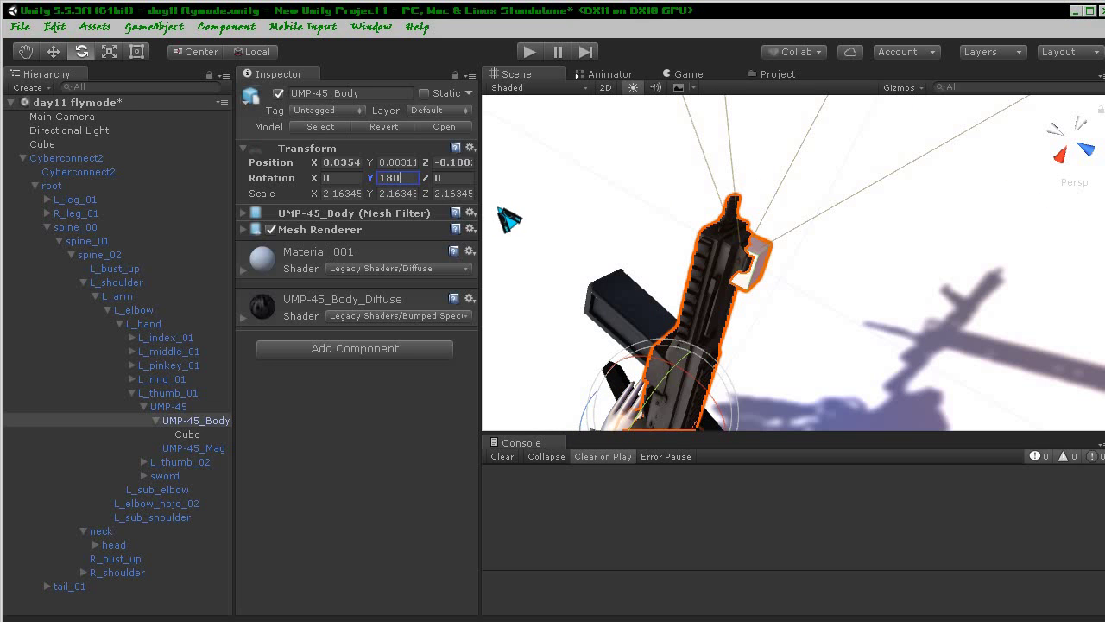
pyautogui.moveTo(615, 239)
pyautogui.mouseDown(button='right')
pyautogui.moveTo(550, 331)
pyautogui.moveTo(685, 187)
pyautogui.mouseUp(button='right')
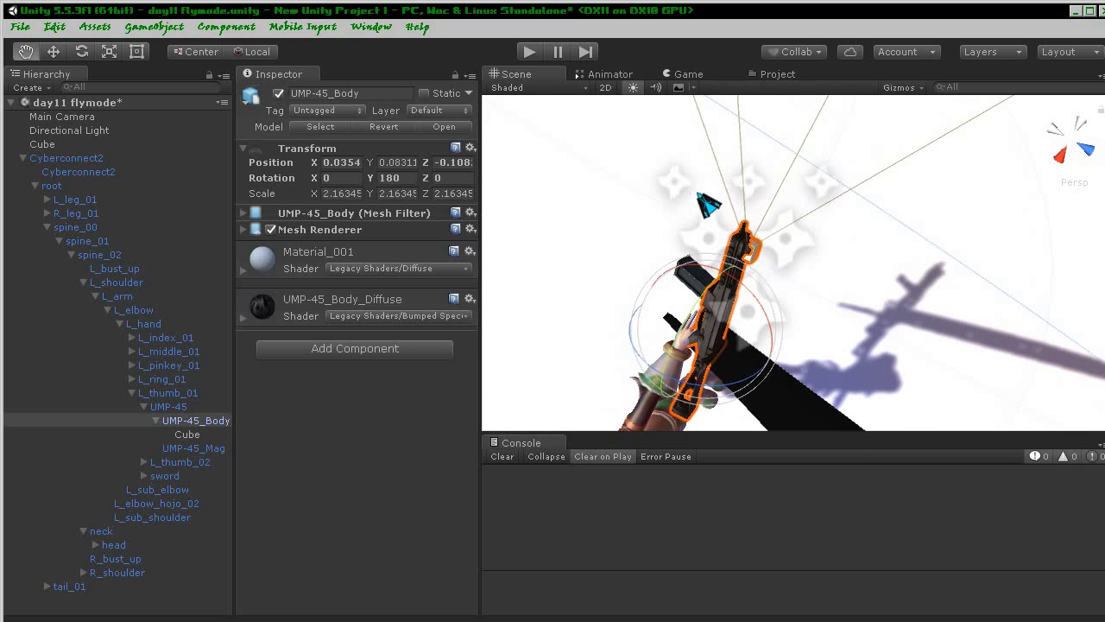
# - Lower the Cube along Y to position -0.008, 0.093, -0.272
pyautogui.click(53, 51)
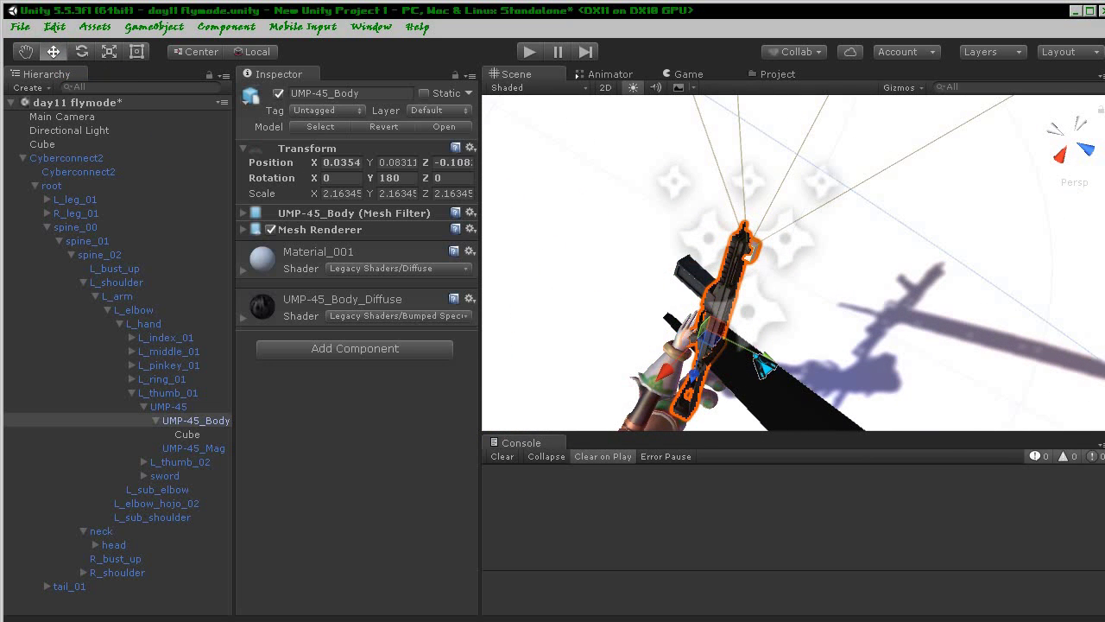
pyautogui.click(192, 434)
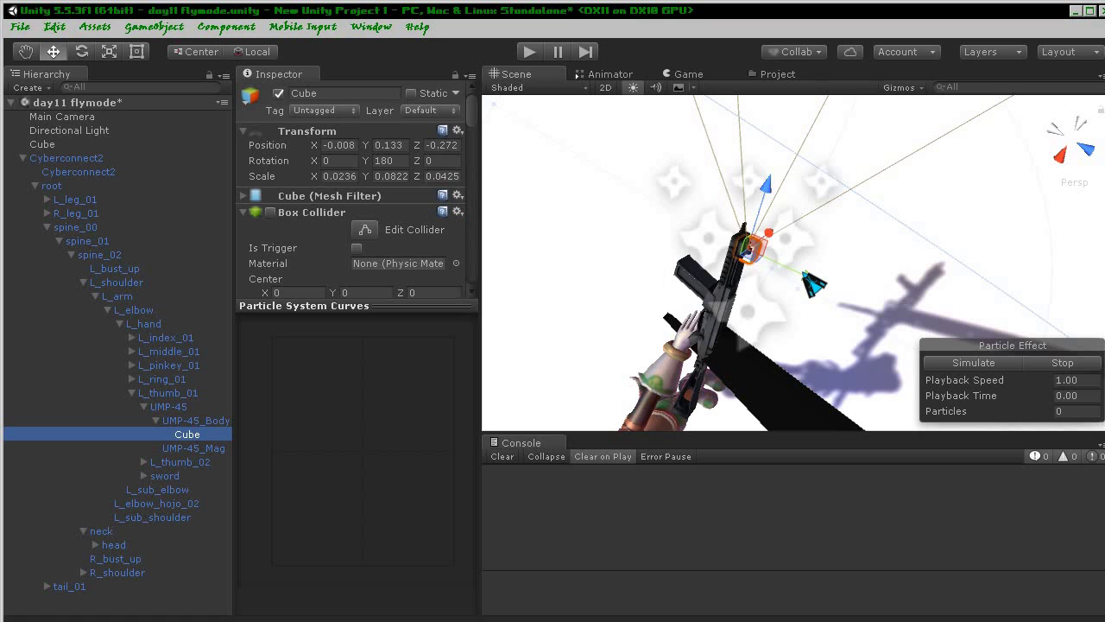
pyautogui.moveTo(793, 274); pyautogui.dragTo(779, 265)
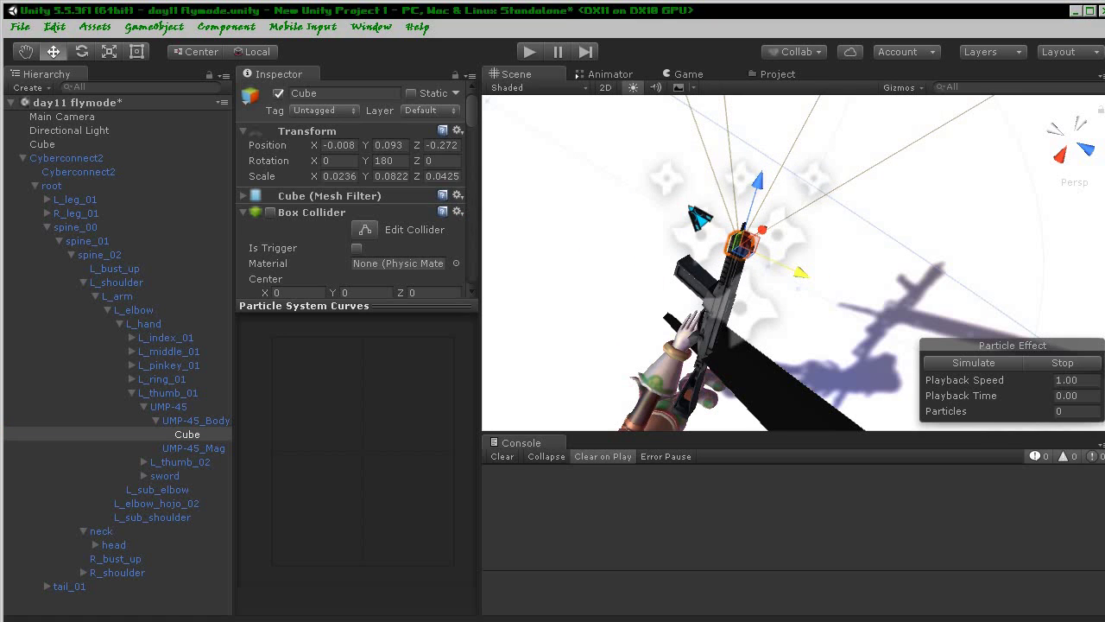
pyautogui.moveTo(696, 199); pyautogui.dragTo(675, 227)
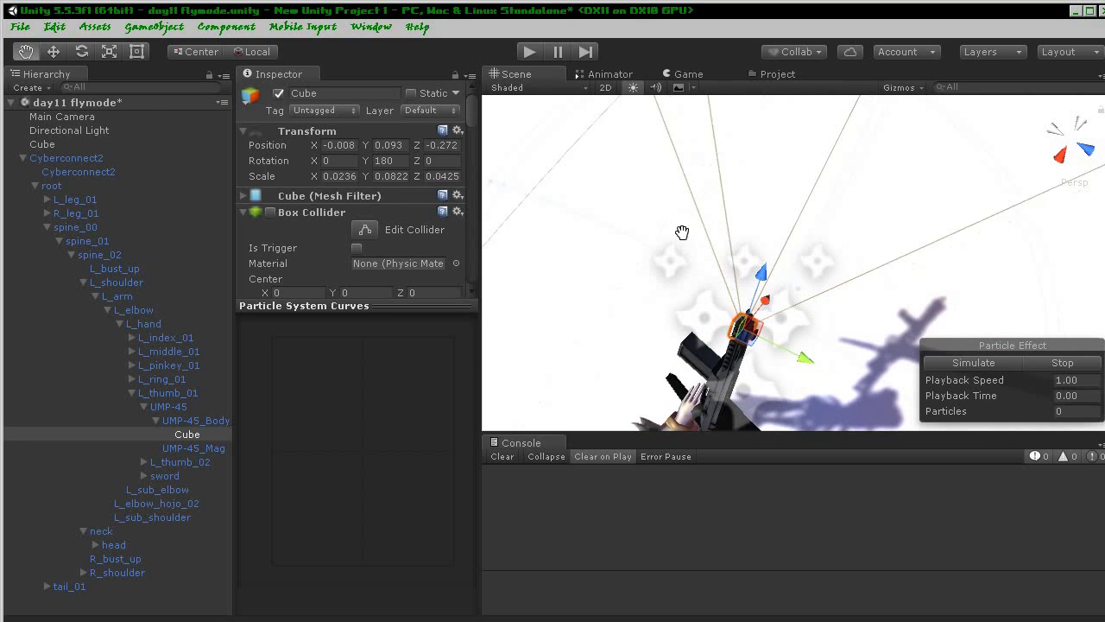
pyautogui.press('w')
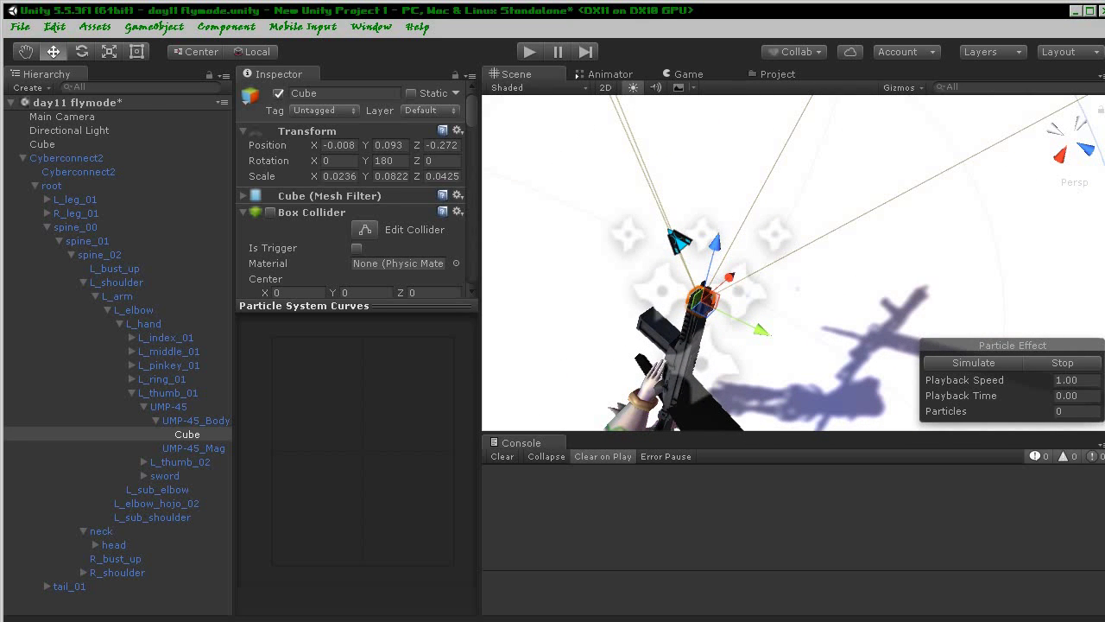
pyautogui.moveTo(667, 227)
pyautogui.mouseDown(button='middle')
pyautogui.moveTo(603, 148)
pyautogui.moveTo(626, 205)
pyautogui.mouseUp(button='middle')
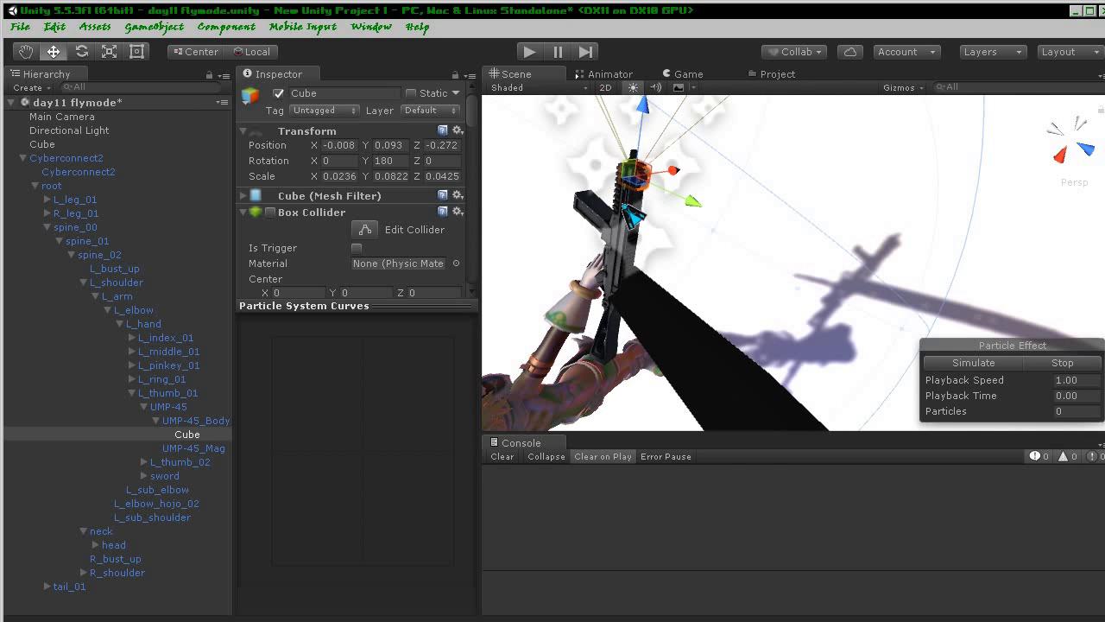
pyautogui.click(194, 422)
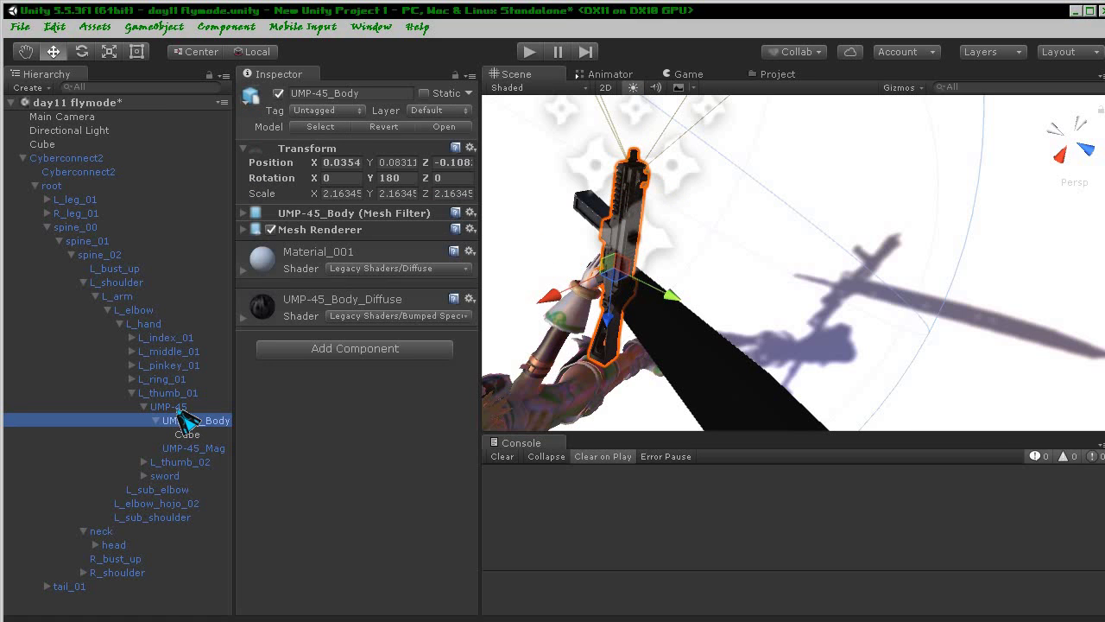
# - Tilt the UMP-45 to reduce its X rotation, then start Play mode to test the angle
pyautogui.click(217, 407)
pyautogui.moveTo(572, 256); pyautogui.dragTo(763, 312, button='middle')
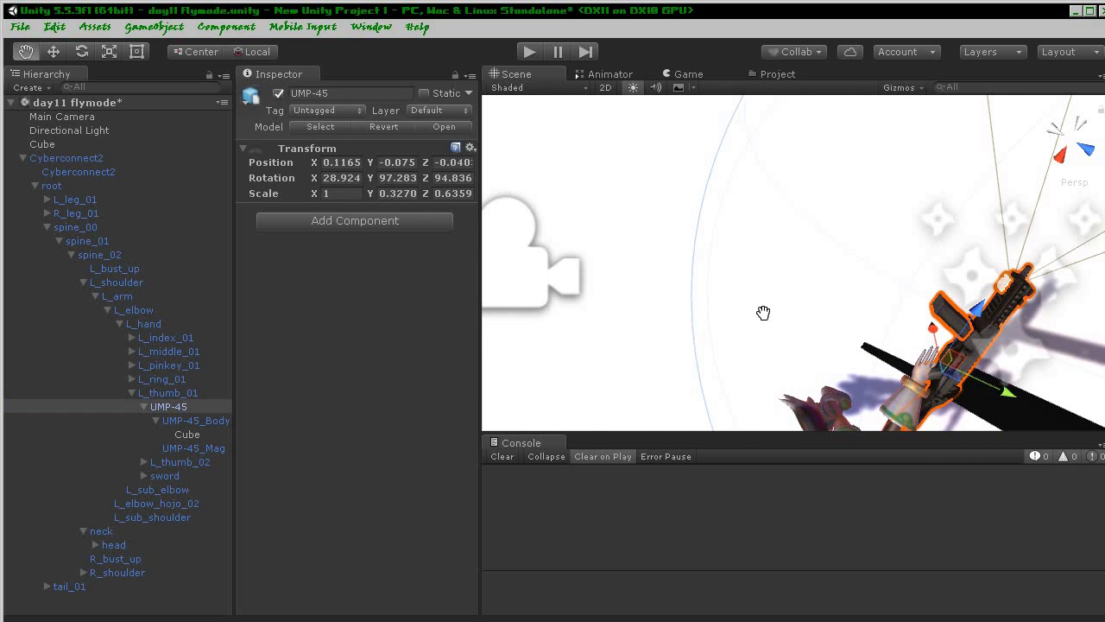
pyautogui.moveTo(800, 305); pyautogui.dragTo(696, 217, button='middle')
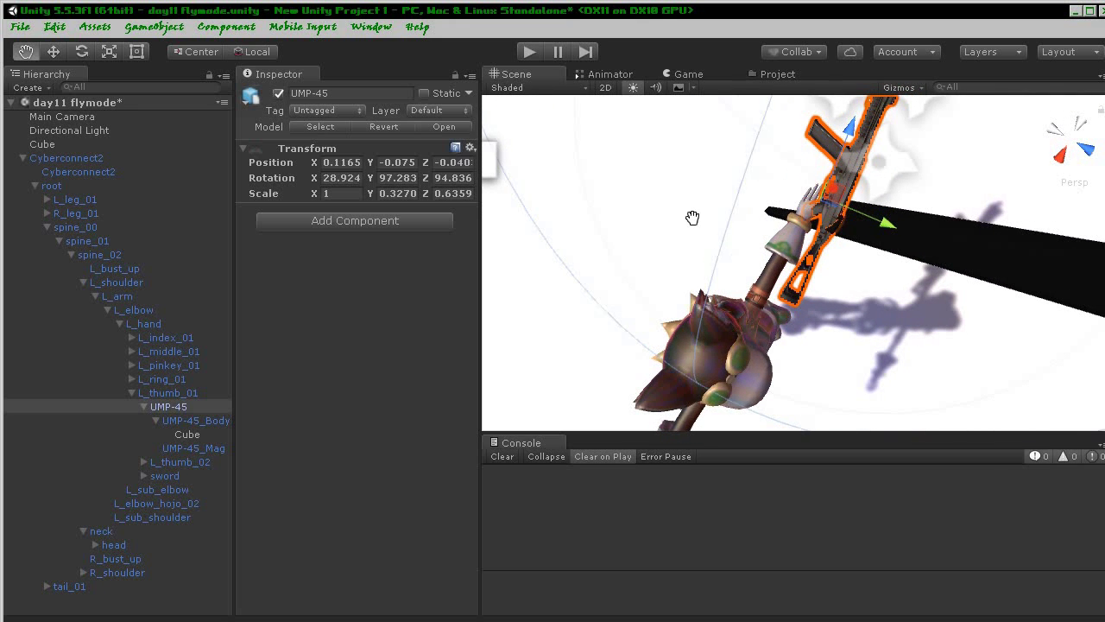
pyautogui.click(81, 52)
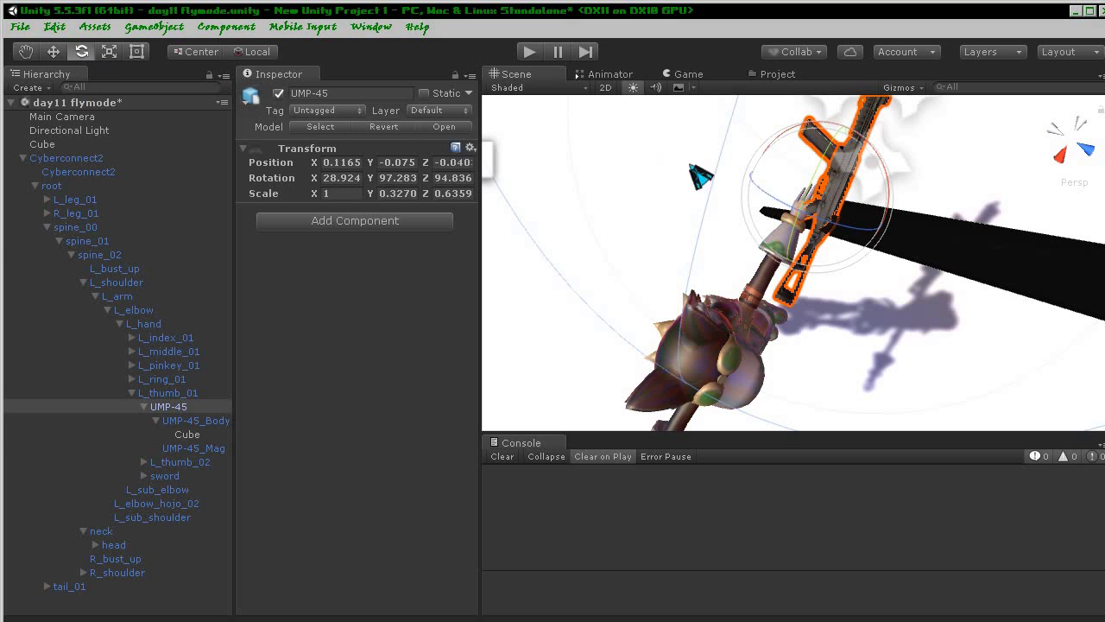
pyautogui.moveTo(816, 205); pyautogui.dragTo(810, 173)
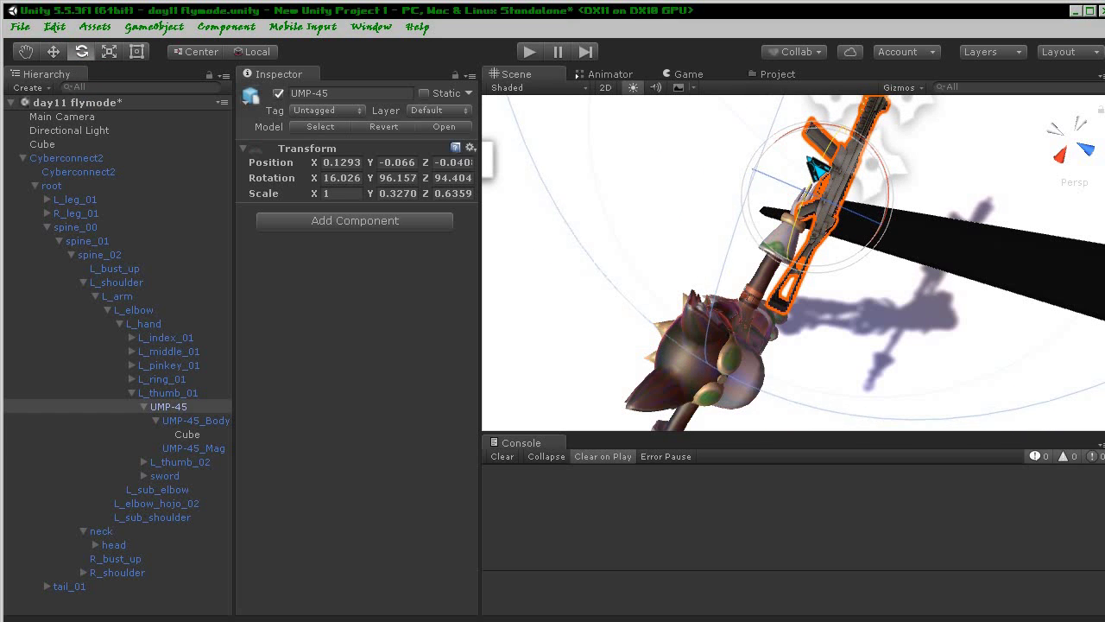
pyautogui.click(529, 52)
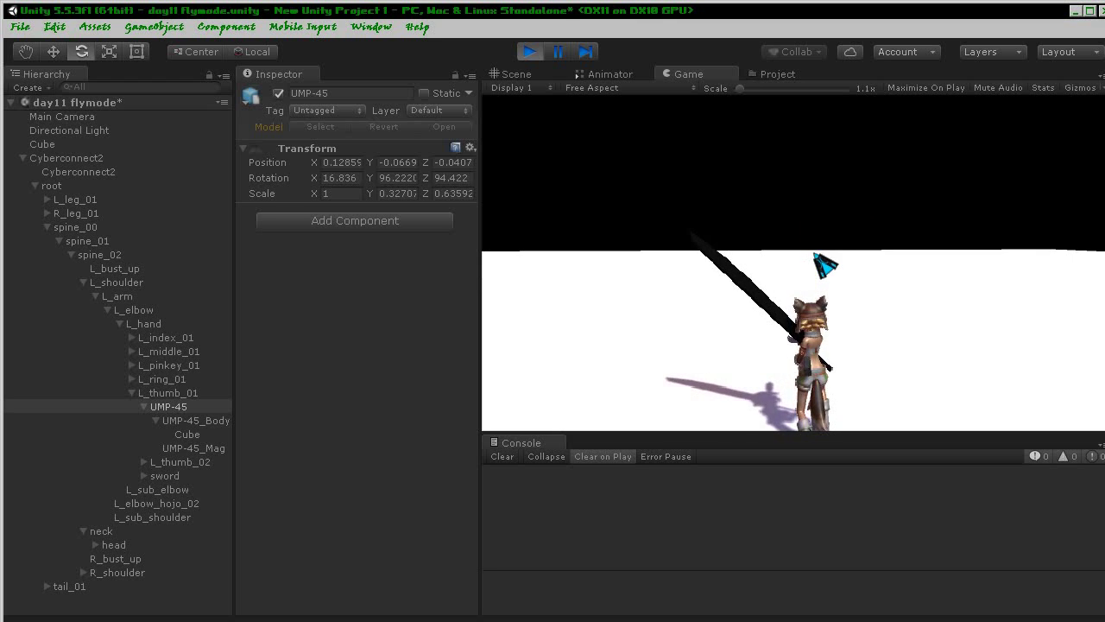
# - Stop the test, rotate the UMP-45 more upright to 16.092, 104.19, 96.684, and play again
pyautogui.click(530, 53)
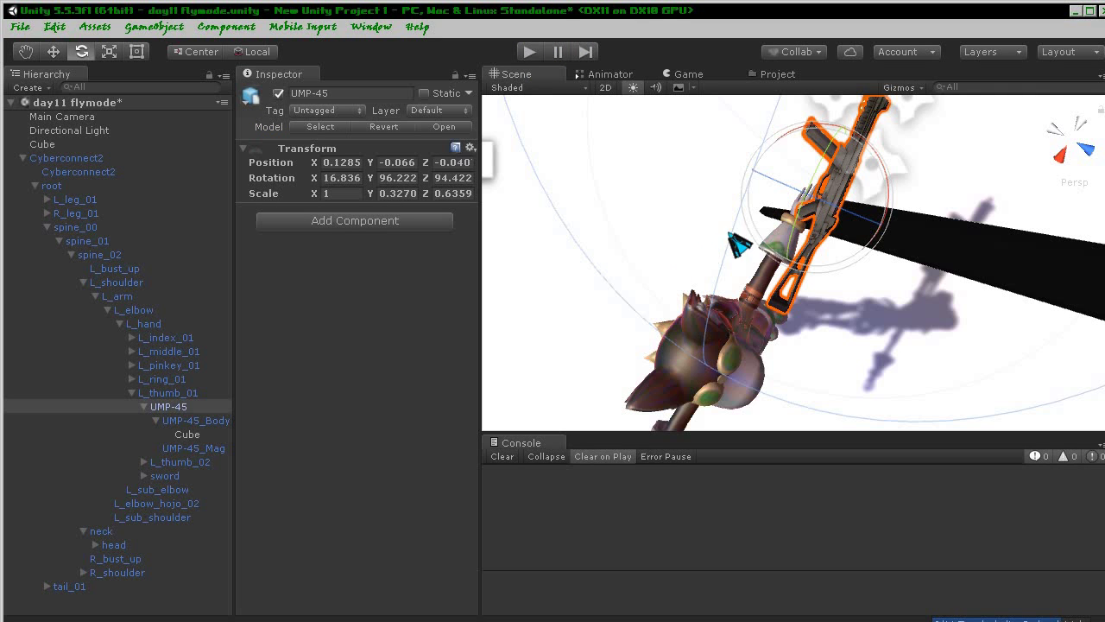
pyautogui.keyDown('alt'); pyautogui.moveTo(756, 216); pyautogui.dragTo(740, 222); pyautogui.keyUp('alt')
pyautogui.press('e')
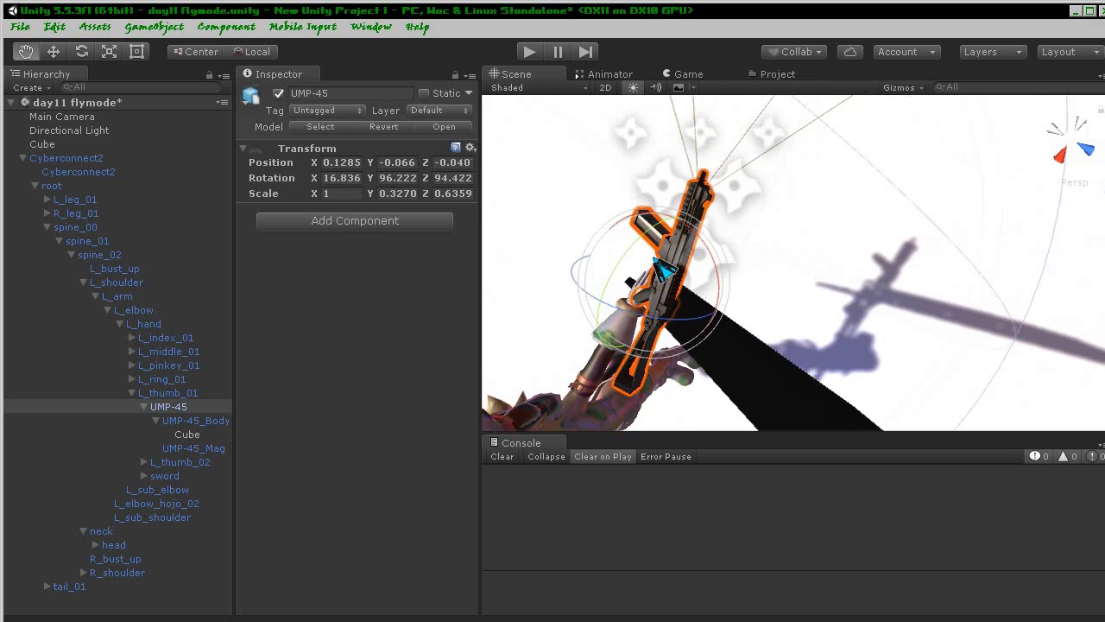
pyautogui.moveTo(701, 284); pyautogui.dragTo(695, 270)
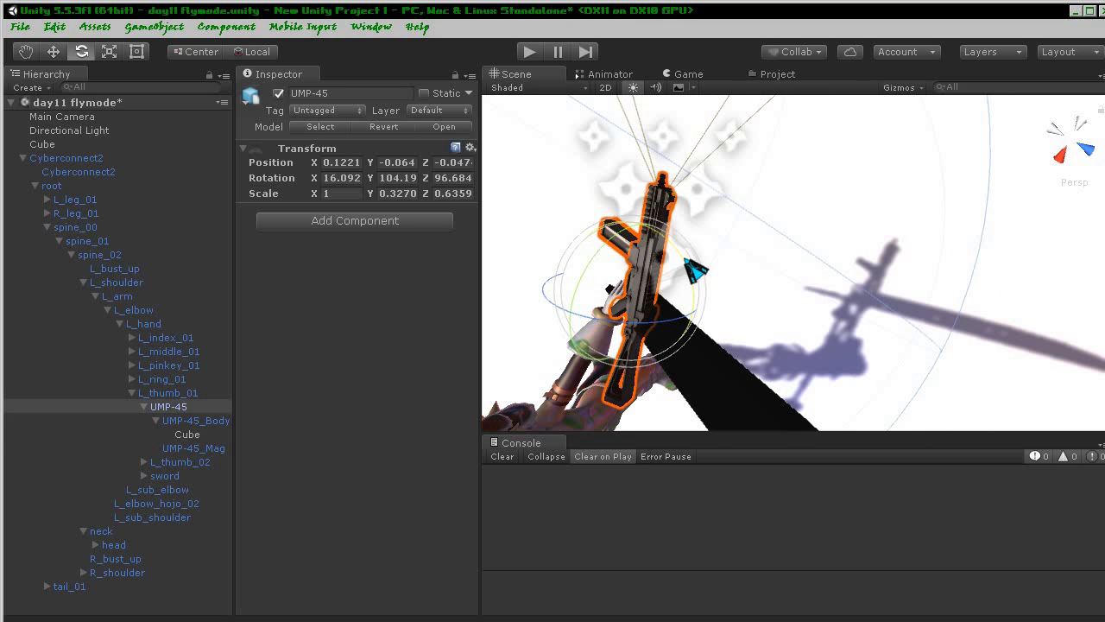
pyautogui.click(534, 54)
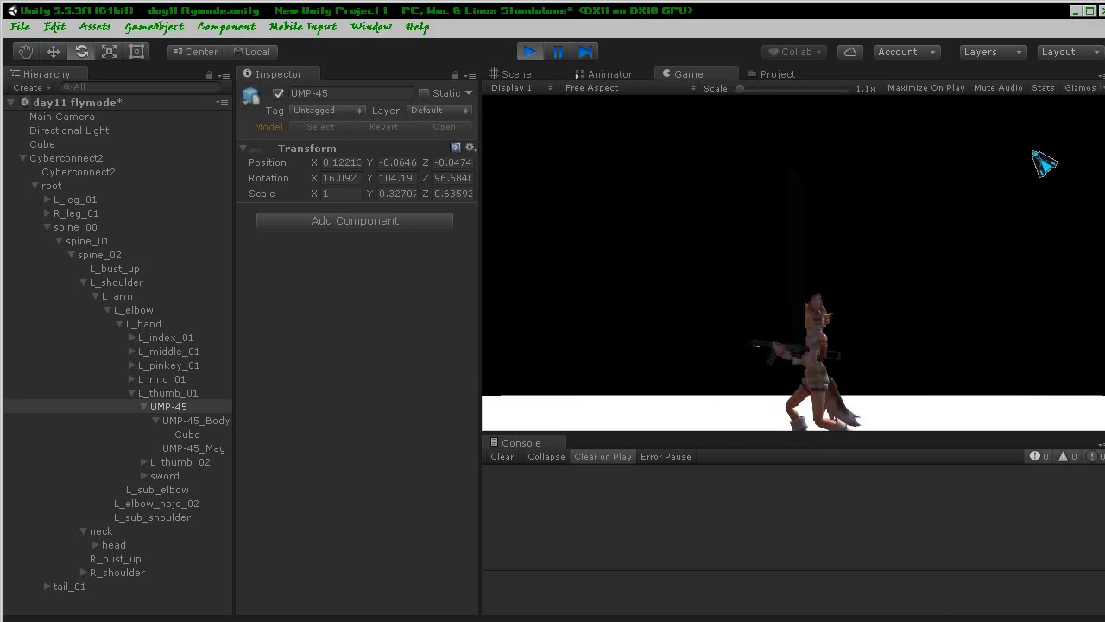
# - Stop the game, nudge the UMP-45 slightly along one Move-gizmo axis, and rerun Play mode
pyautogui.click(529, 50)
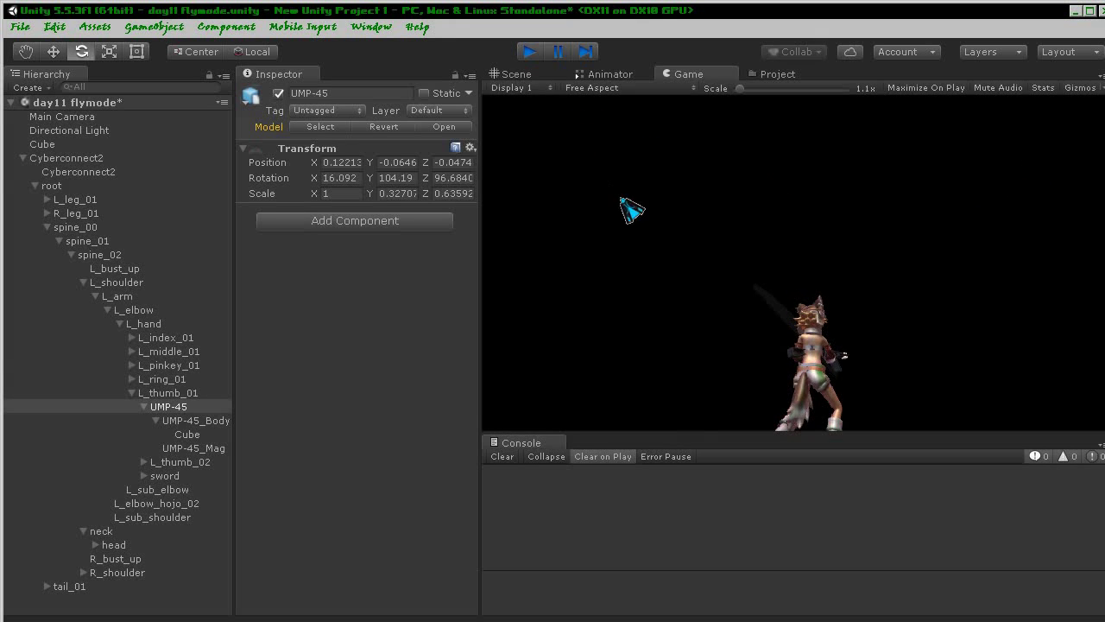
pyautogui.moveTo(747, 226); pyautogui.dragTo(806, 255, button='middle')
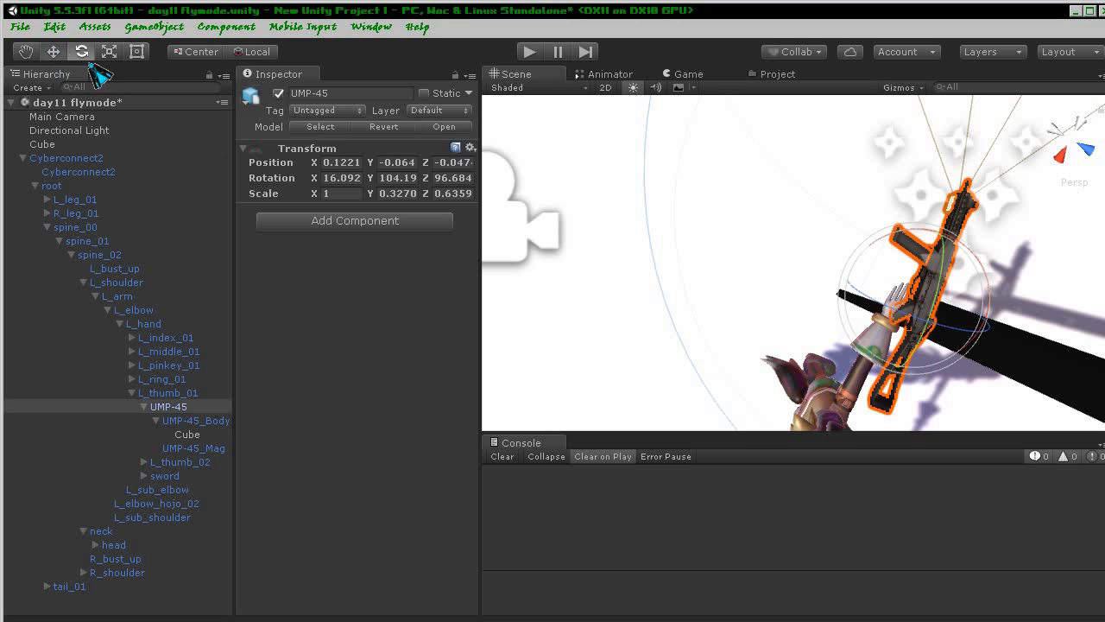
pyautogui.click(52, 51)
pyautogui.moveTo(982, 318); pyautogui.dragTo(975, 316)
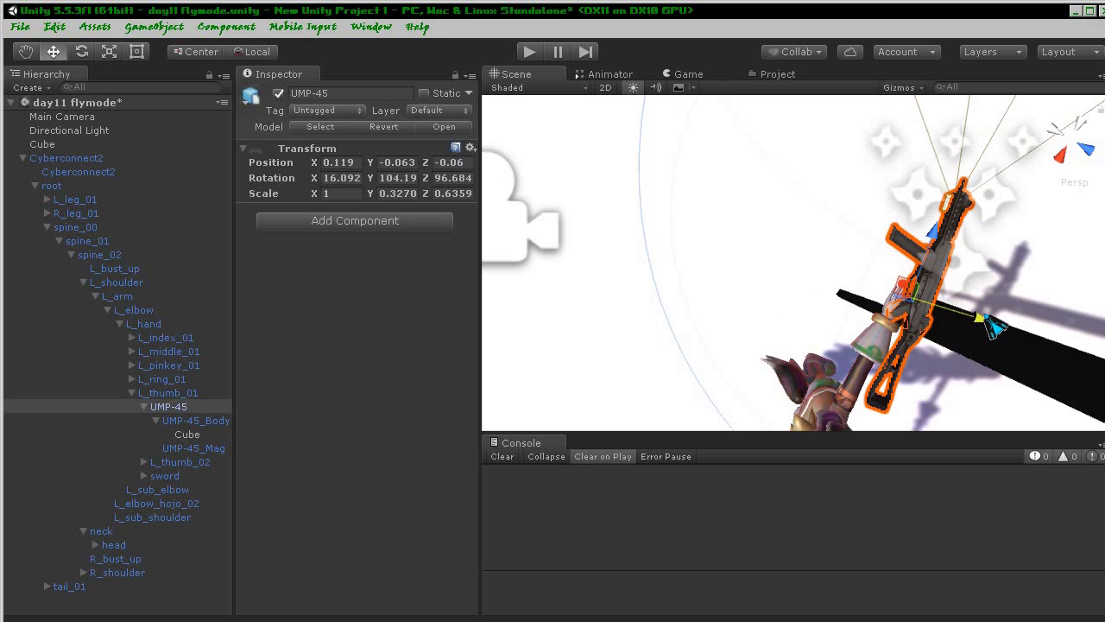
pyautogui.moveTo(976, 316)
pyautogui.mouseDown(button='middle')
pyautogui.moveTo(982, 346)
pyautogui.moveTo(889, 297)
pyautogui.mouseUp(button='middle')
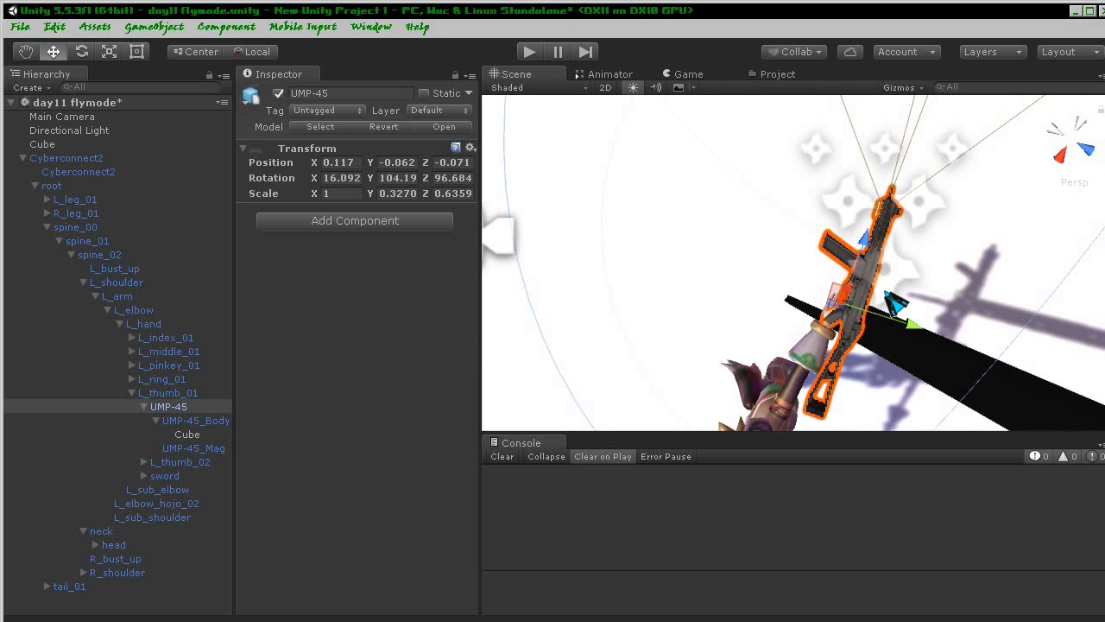
pyautogui.click(529, 54)
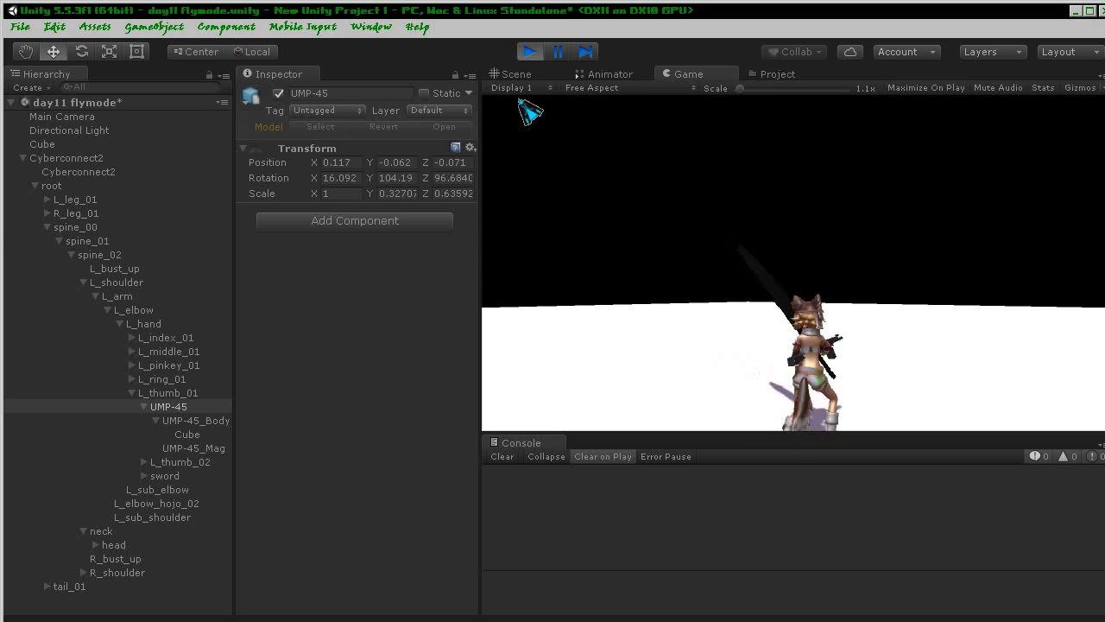
# - Stop Play mode and rotate the UMP-45 to a new angle in the hand
pyautogui.click(529, 54)
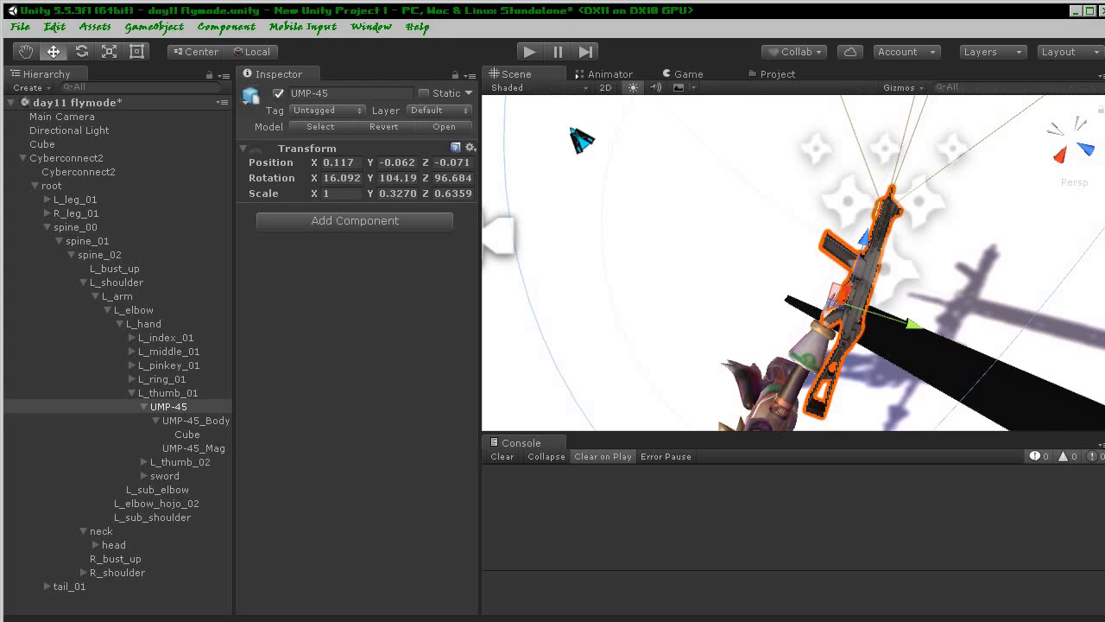
pyautogui.click(82, 52)
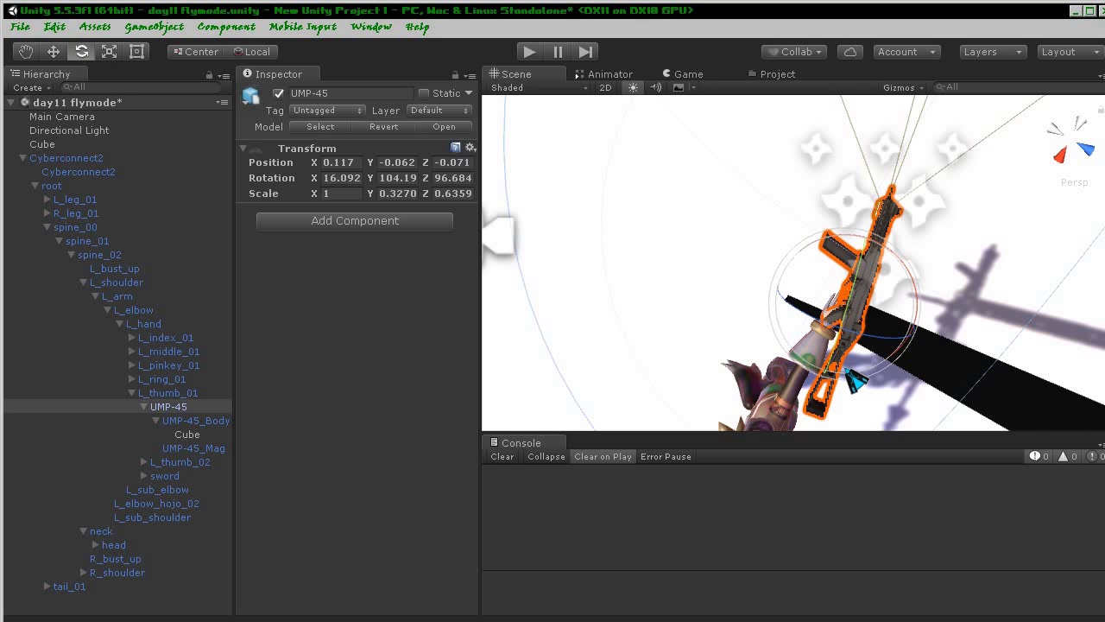
pyautogui.moveTo(906, 259); pyautogui.dragTo(902, 284)
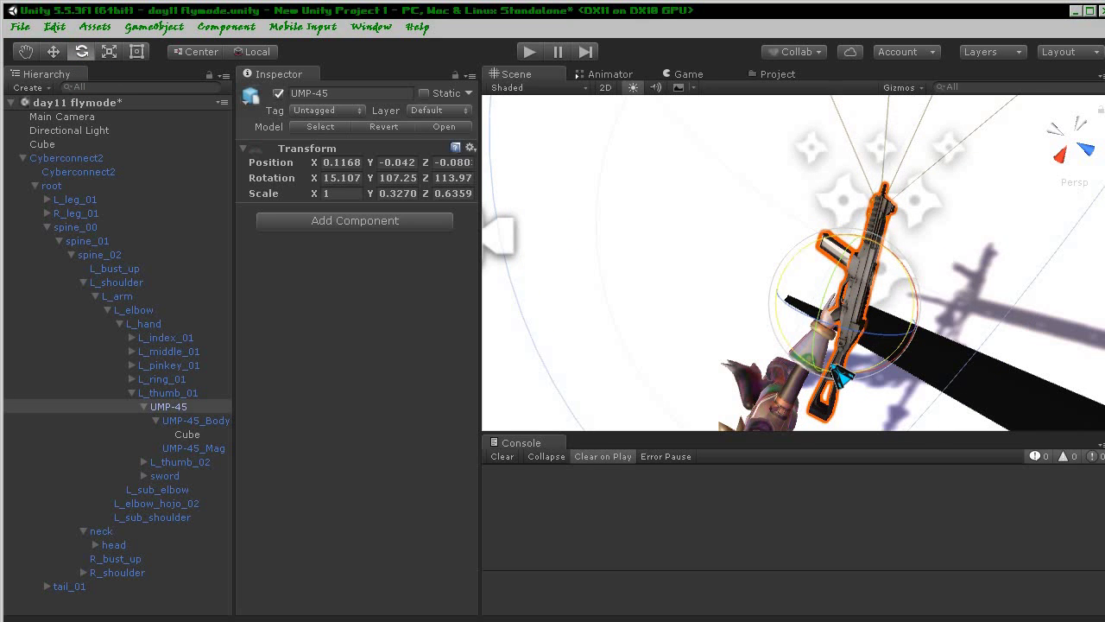
pyautogui.moveTo(853, 364); pyautogui.dragTo(844, 349)
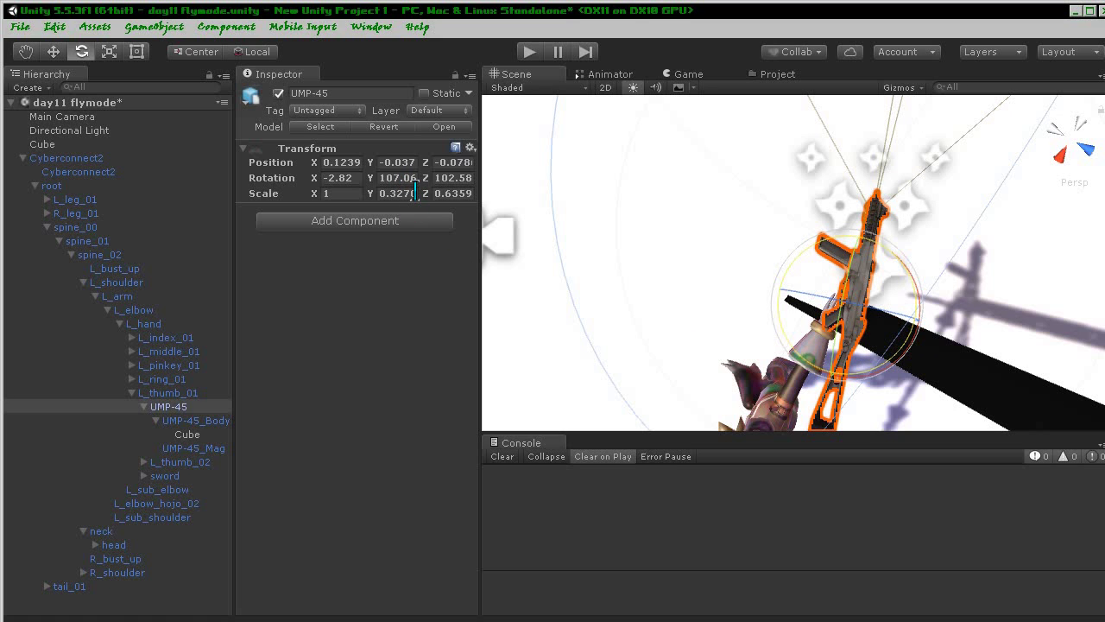
pyautogui.moveTo(680, 252); pyautogui.dragTo(803, 369, button='right')
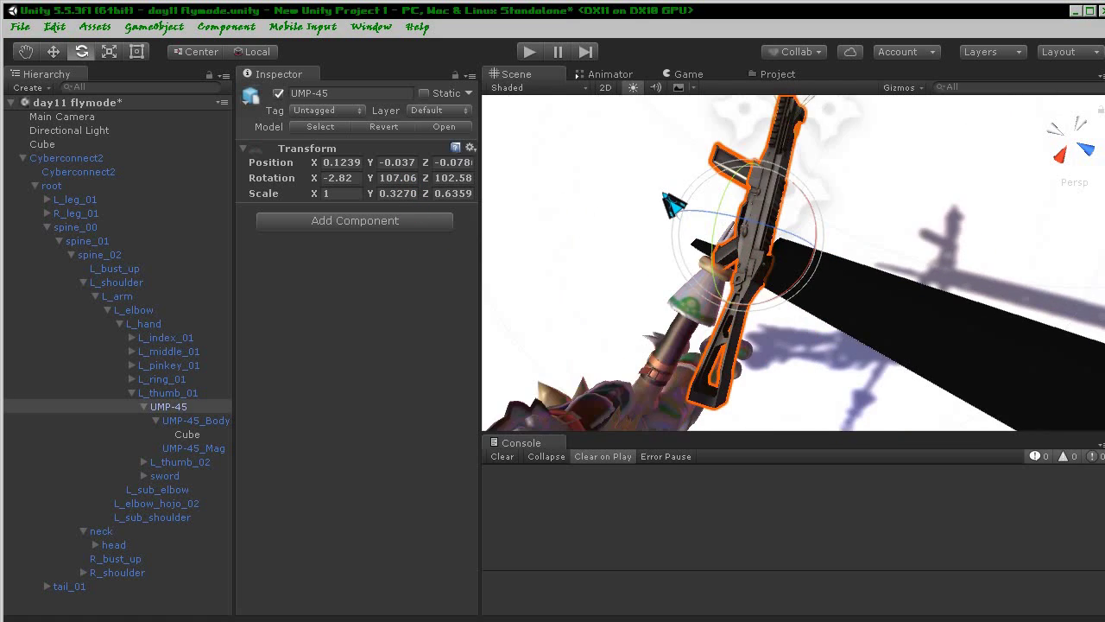
pyautogui.moveTo(839, 335); pyautogui.dragTo(839, 328)
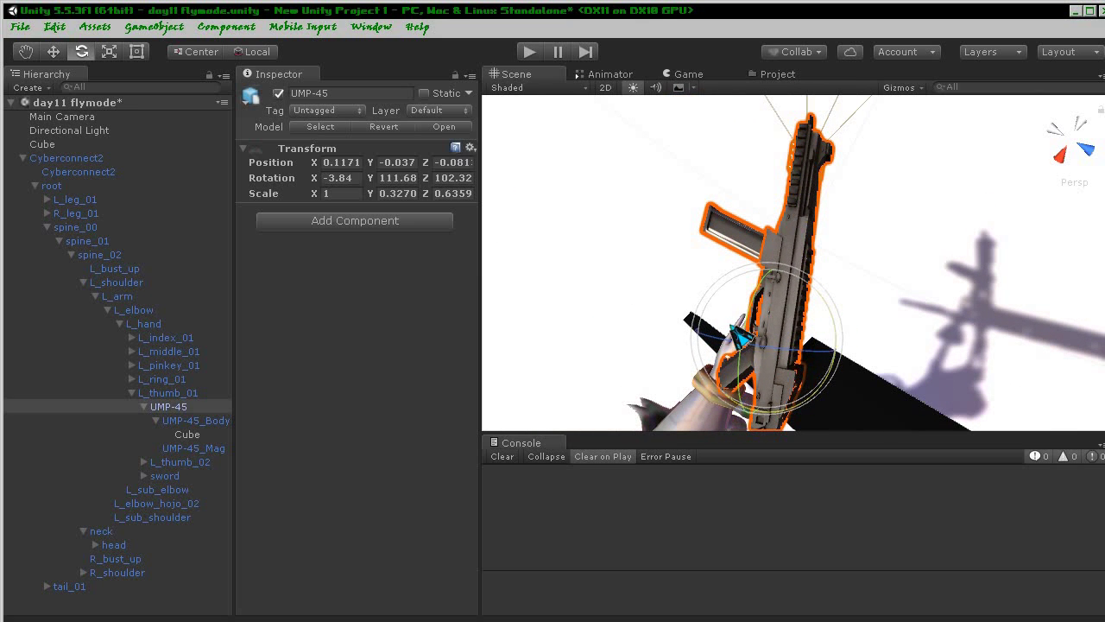
pyautogui.moveTo(738, 335); pyautogui.dragTo(792, 327, button='right')
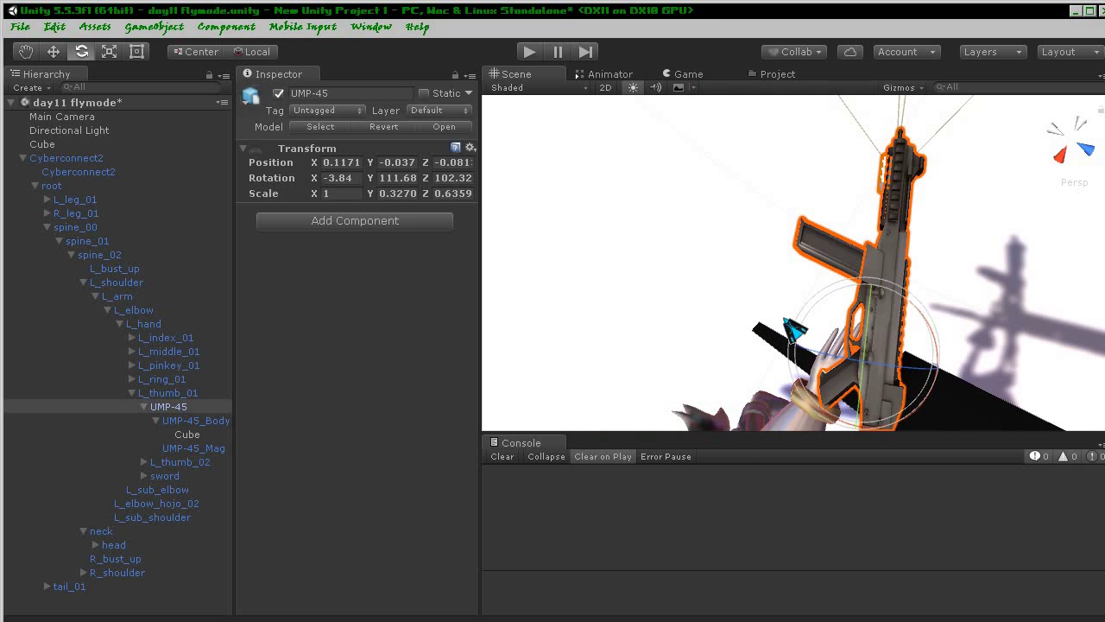
pyautogui.moveTo(679, 234); pyautogui.dragTo(688, 174, button='right')
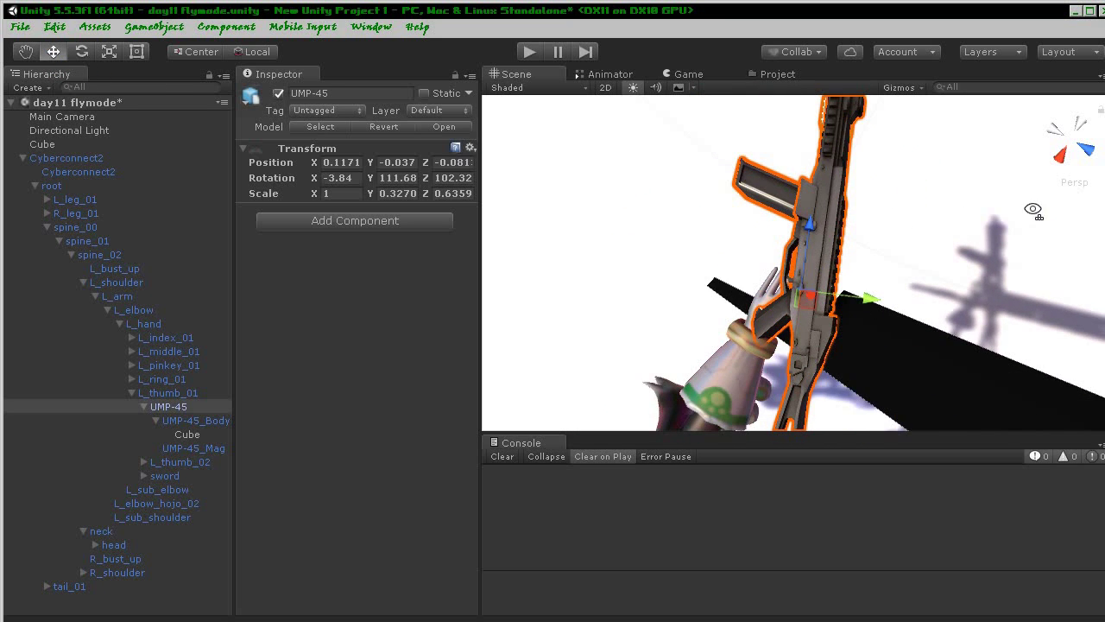
# - Nudge and raise the UMP-45 to position 0.111, -0.006, -0.092 in the hand
pyautogui.press('f')
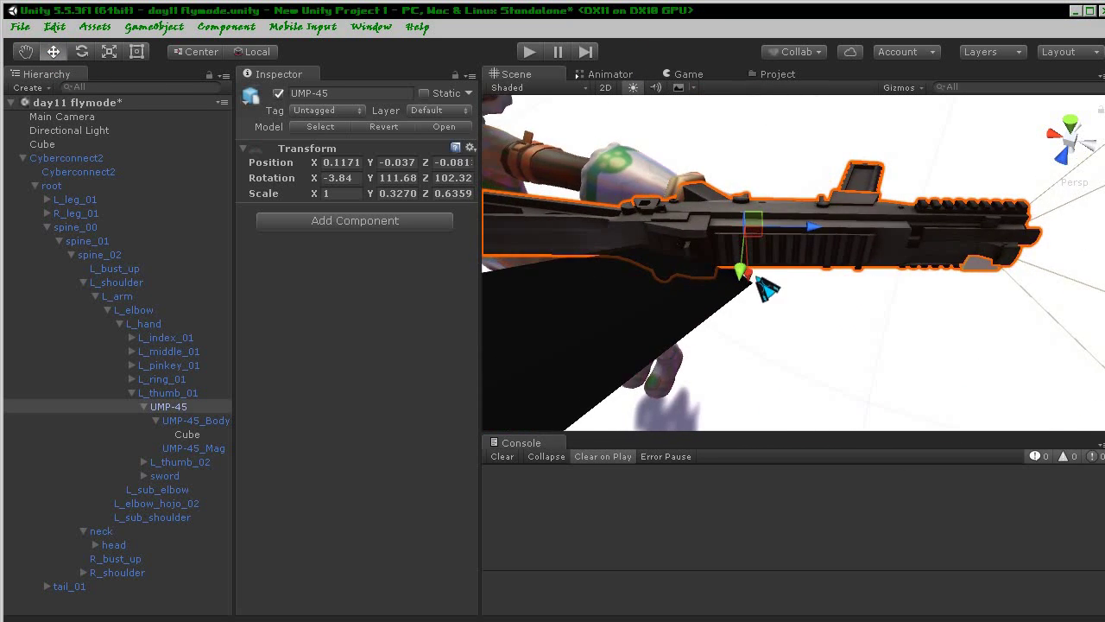
pyautogui.moveTo(756, 281); pyautogui.dragTo(744, 259)
pyautogui.moveTo(744, 259)
pyautogui.mouseDown(button='middle')
pyautogui.moveTo(727, 240)
pyautogui.moveTo(727, 255)
pyautogui.mouseUp(button='middle')
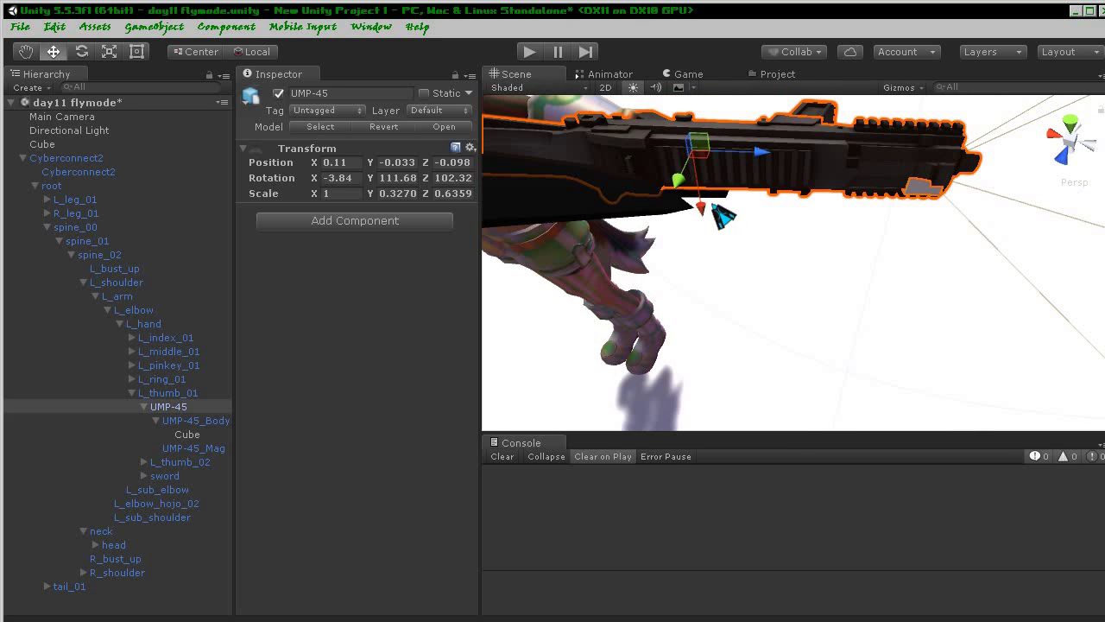
pyautogui.moveTo(698, 147); pyautogui.dragTo(701, 163)
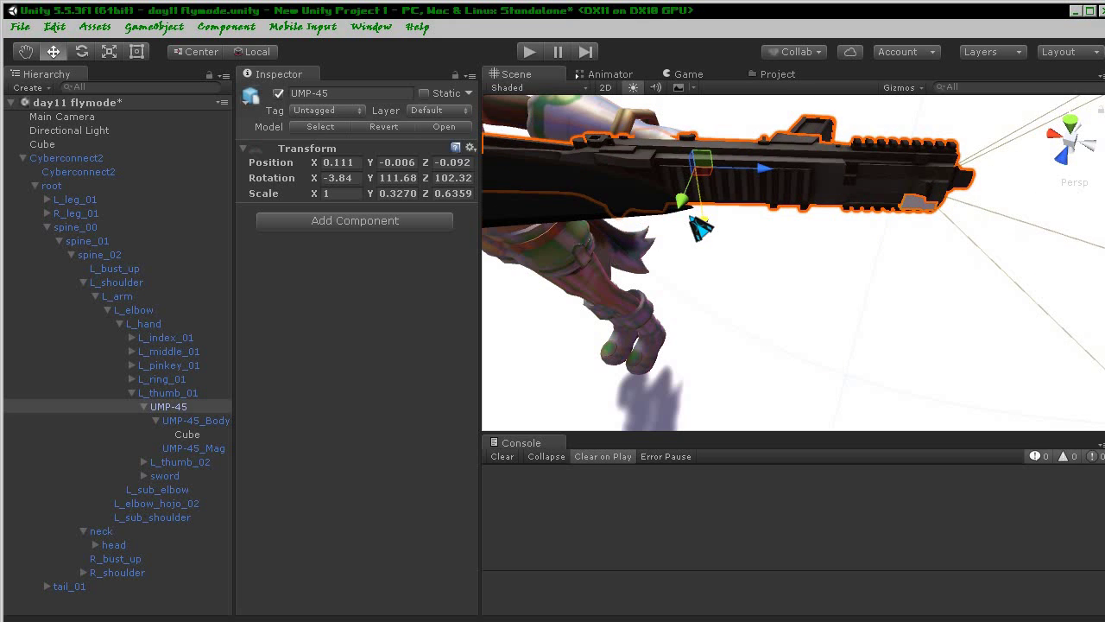
pyautogui.keyDown('alt'); pyautogui.moveTo(706, 237); pyautogui.dragTo(734, 302); pyautogui.keyUp('alt')
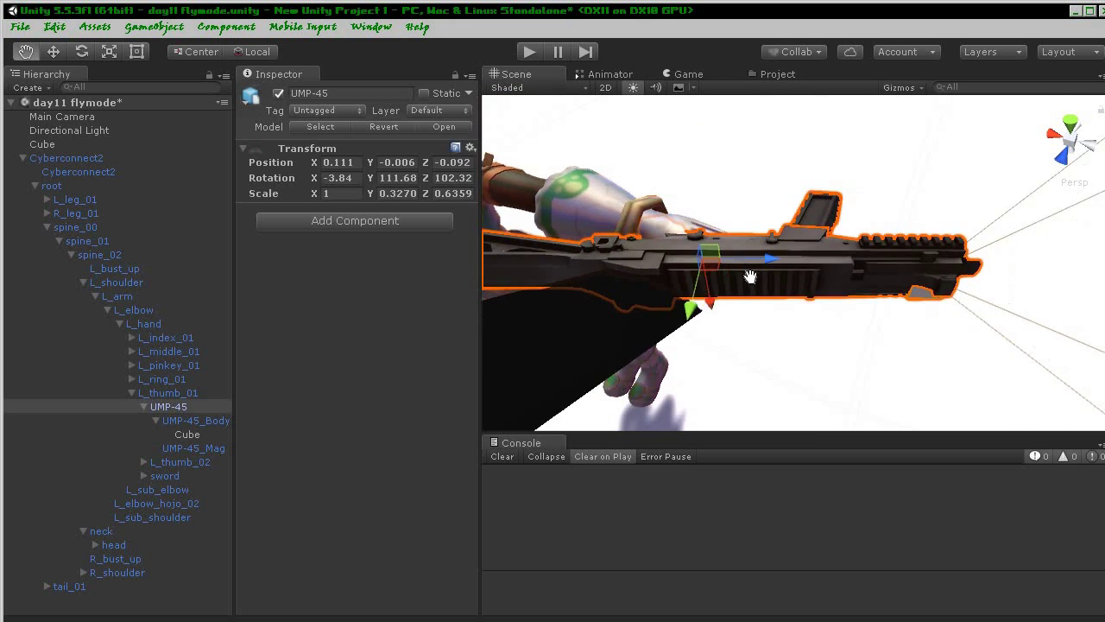
# - Move the muzzle Cube to the gun's tip at 0, 0.093, -0.303, with Position X 0
pyautogui.click(732, 290)
pyautogui.moveTo(753, 321); pyautogui.dragTo(751, 312)
pyautogui.moveTo(799, 259); pyautogui.dragTo(734, 259)
pyautogui.write('0')
pyautogui.press('Return')
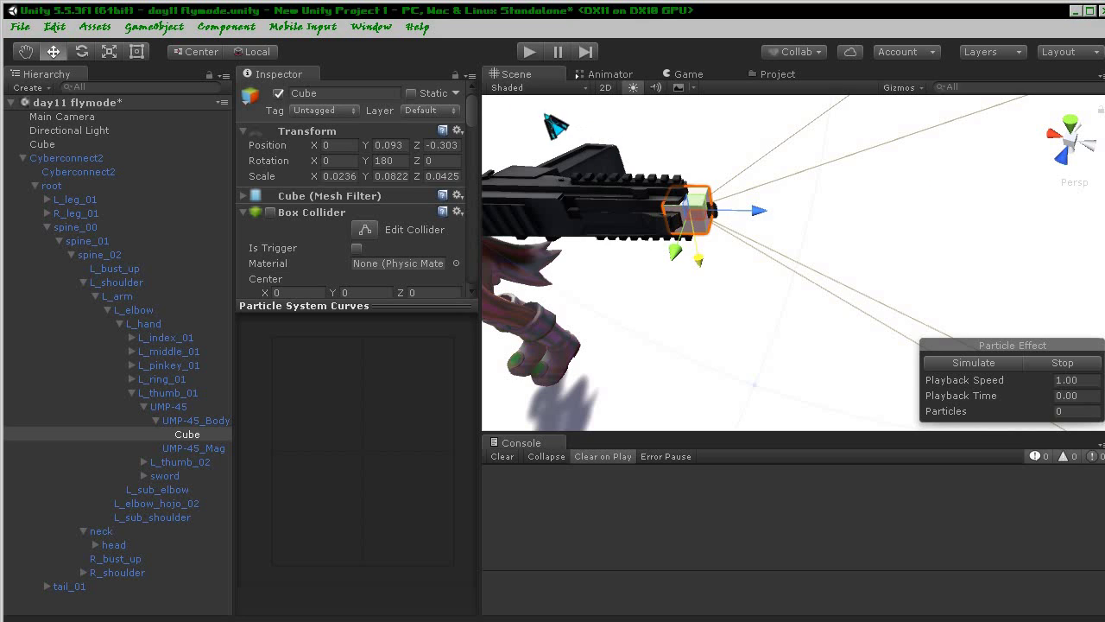
pyautogui.click(528, 54)
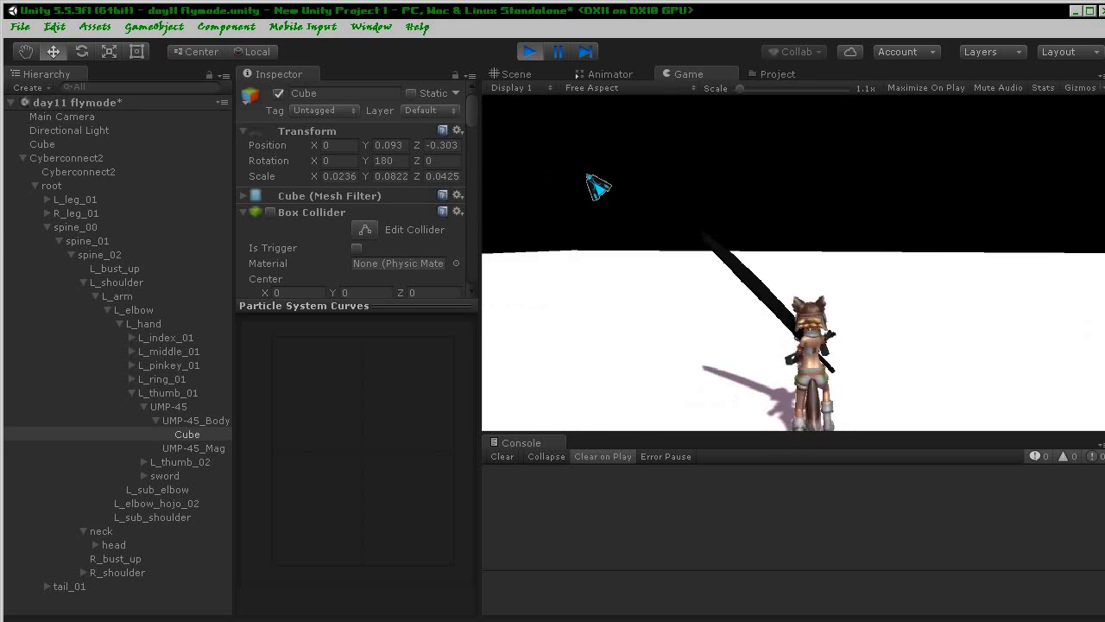
pyautogui.click(530, 52)
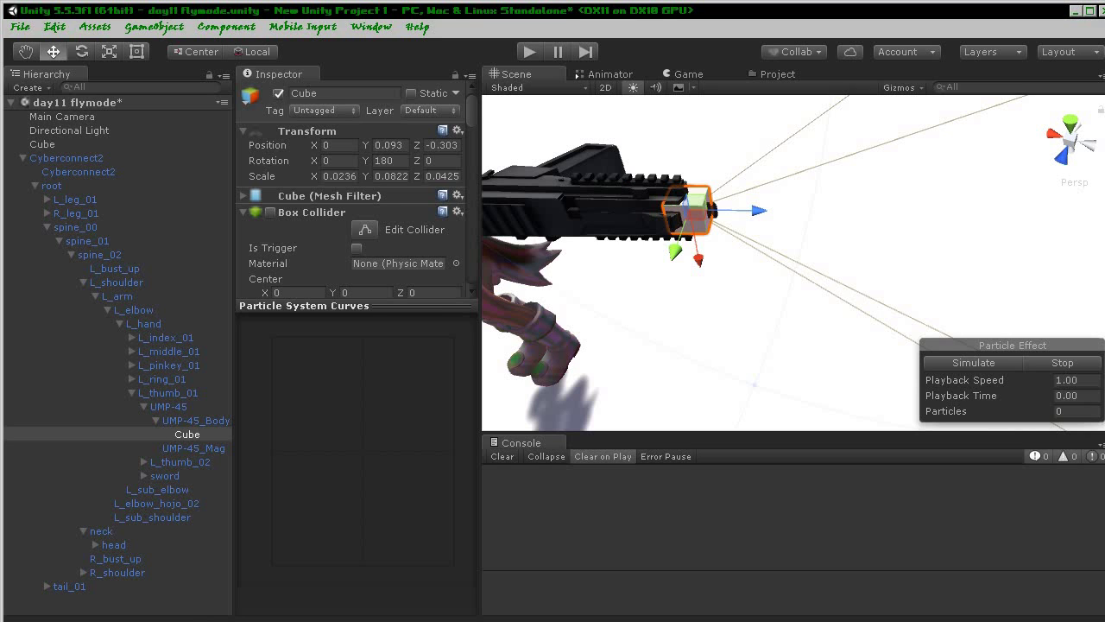
# - Add the Free Look Cam script to the Main Camera
pyautogui.click(52, 117)
pyautogui.scroll(-3, 380, 483)
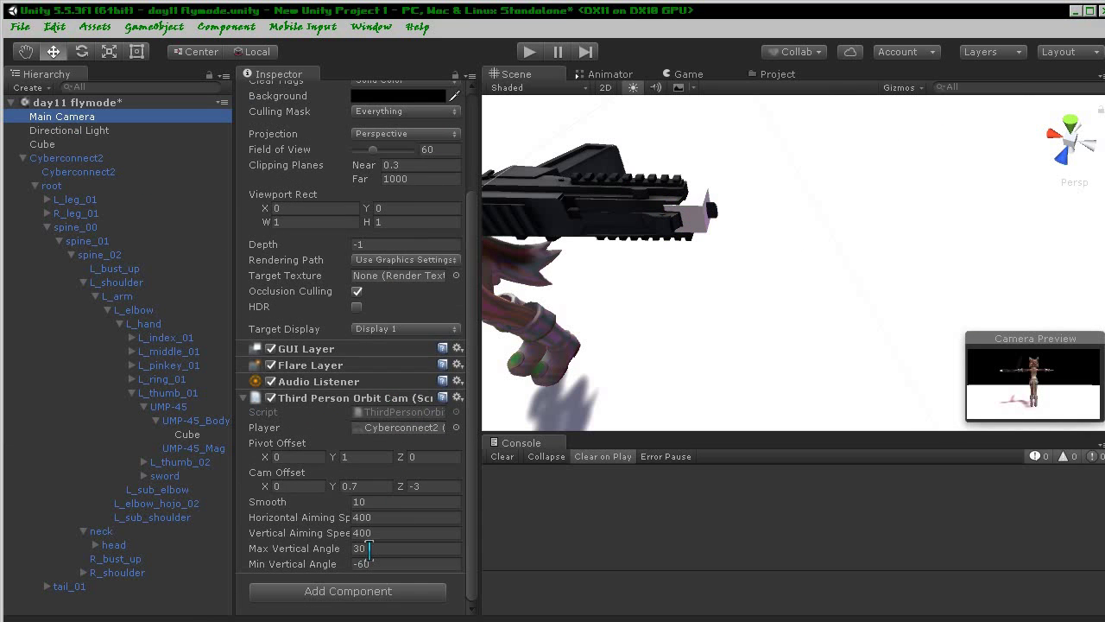
pyautogui.click(356, 599)
pyautogui.write('free')
pyautogui.press('Return')
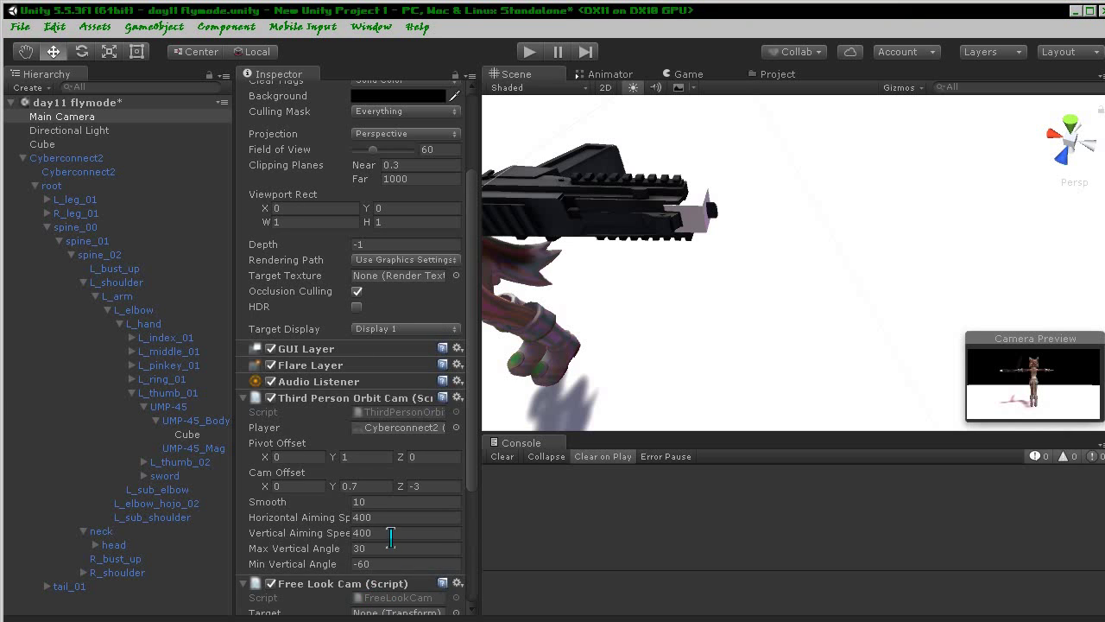
# - Remove the Free Look Cam component again and select the Cyberconnect2 character
pyautogui.scroll(-3, 390, 537)
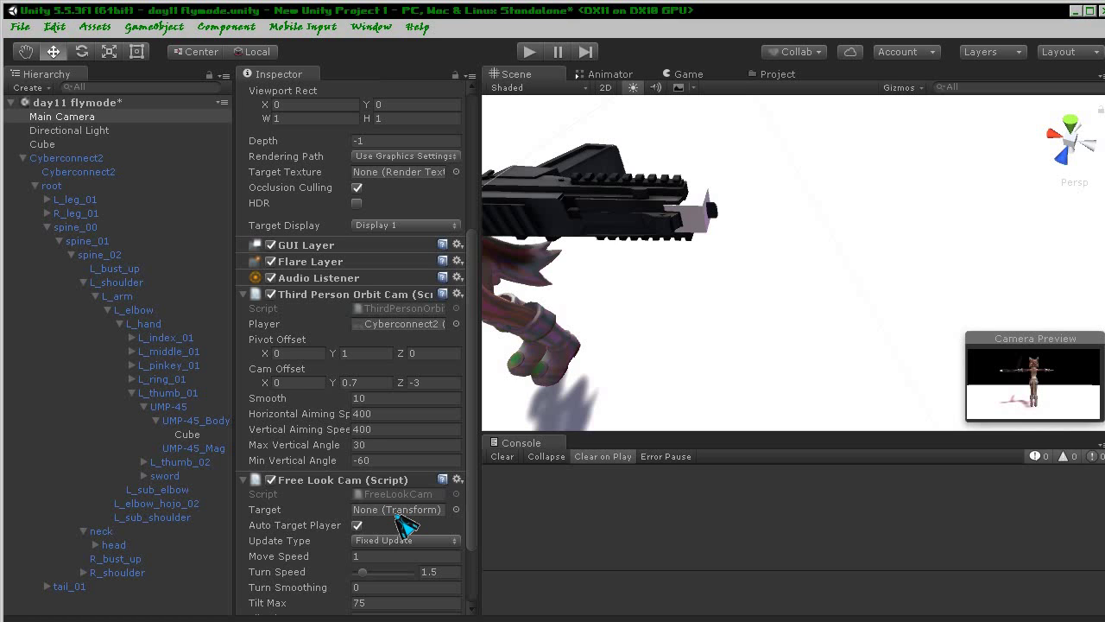
pyautogui.rightClick(287, 482)
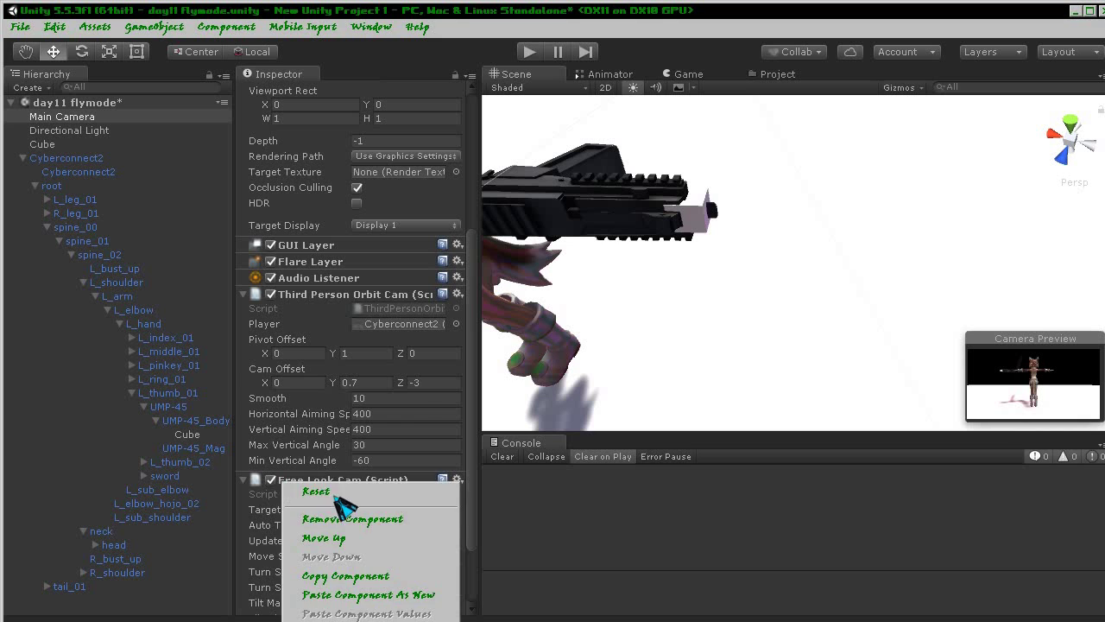
pyautogui.click(276, 516)
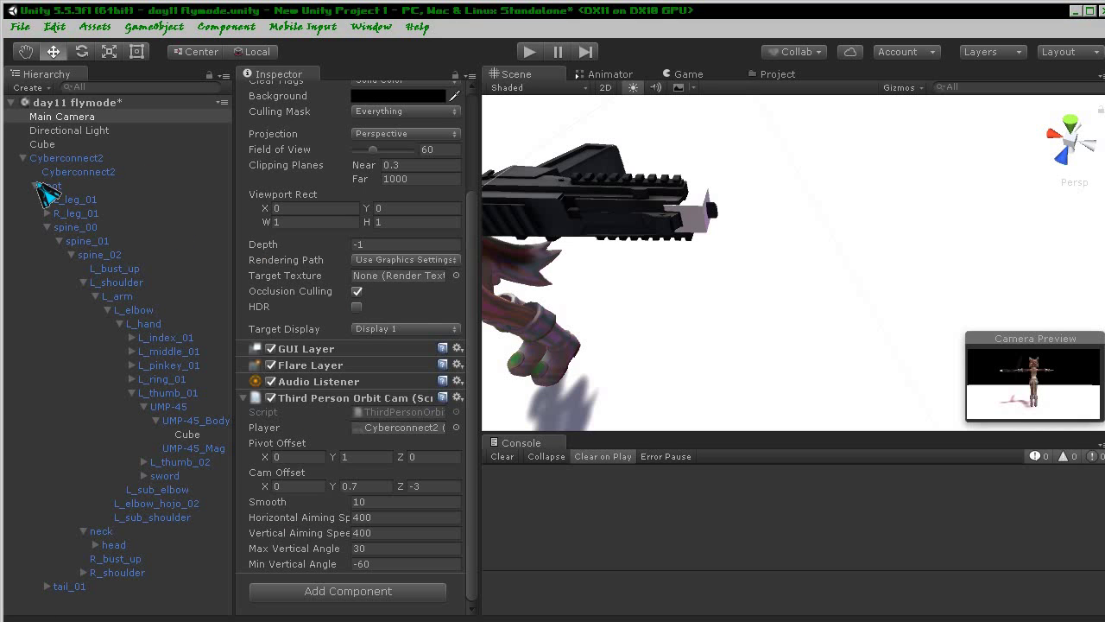
pyautogui.click(69, 158)
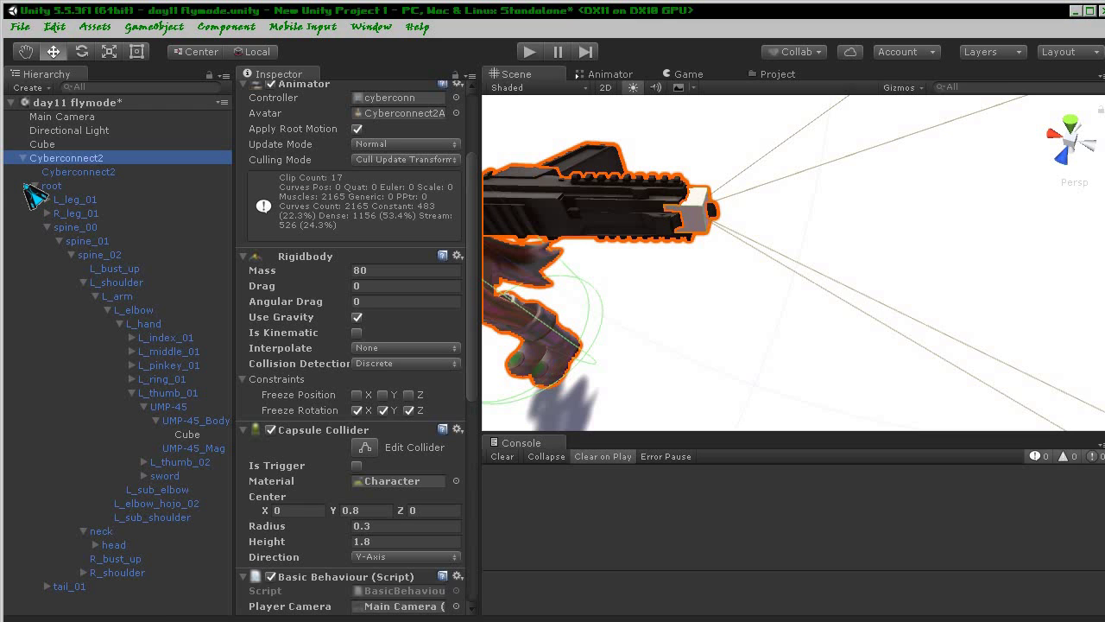
# - Collapse the root bone hierarchy and bring up Cyberconnect2's creation menu to the Camera entry
pyautogui.click(35, 186)
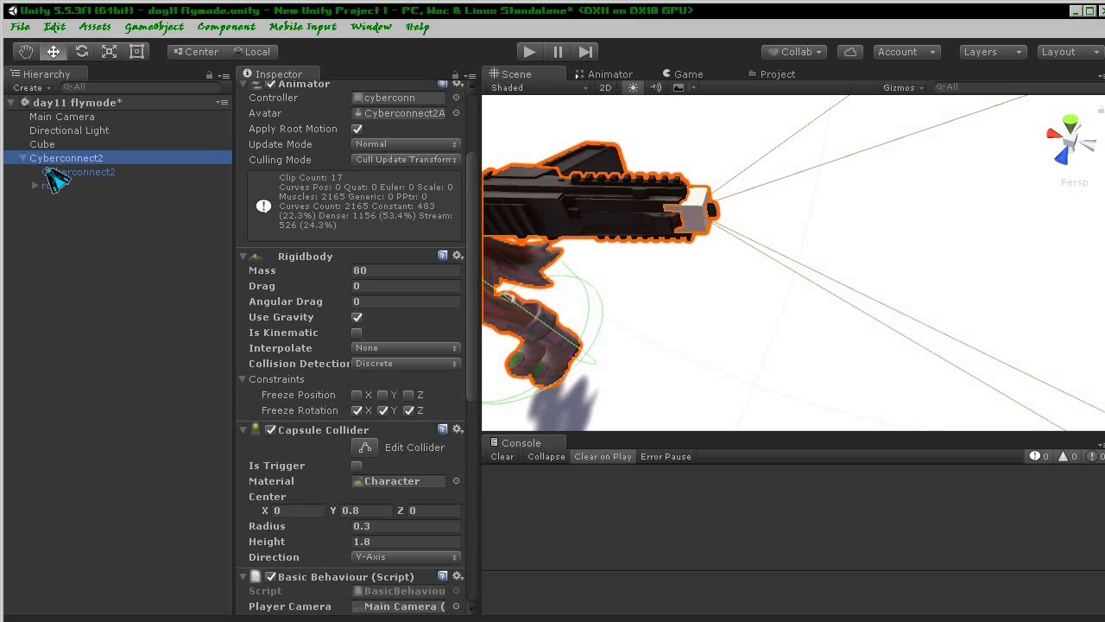
pyautogui.rightClick(47, 169)
pyautogui.moveTo(151, 406)
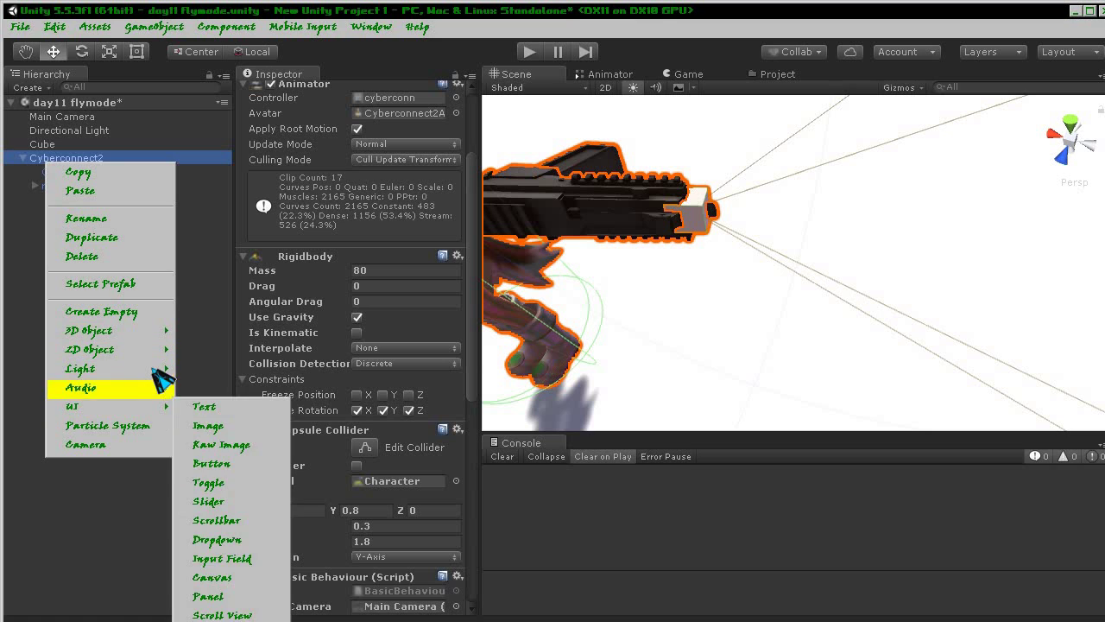
pyautogui.moveTo(150, 337)
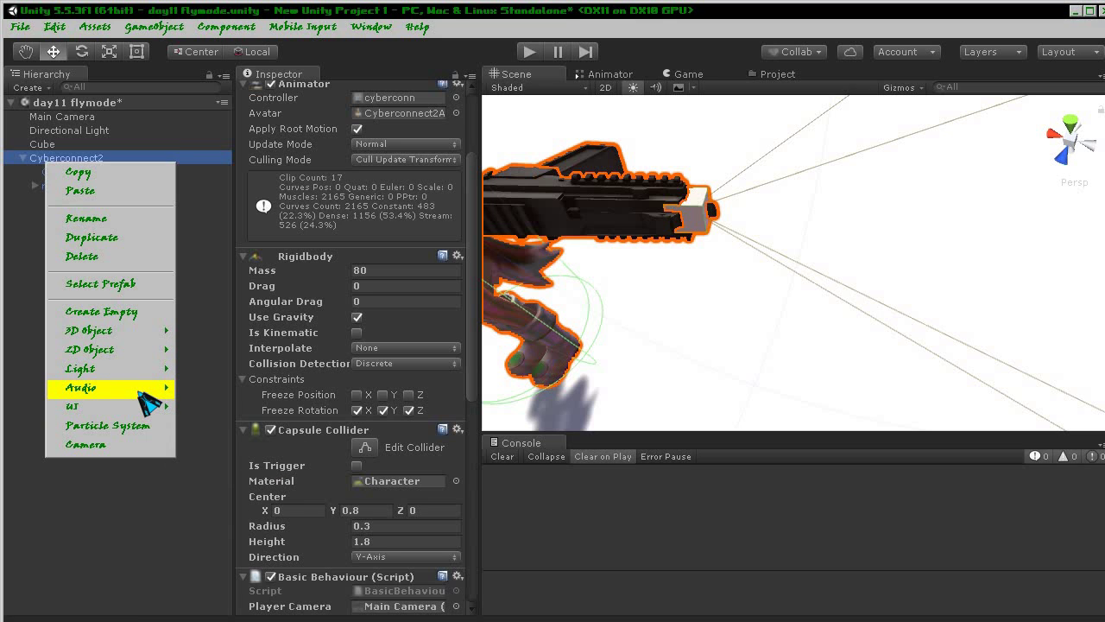
# - Create a Camera under Cyberconnect2 and raise it to head height, Y 1.51
pyautogui.click(83, 444)
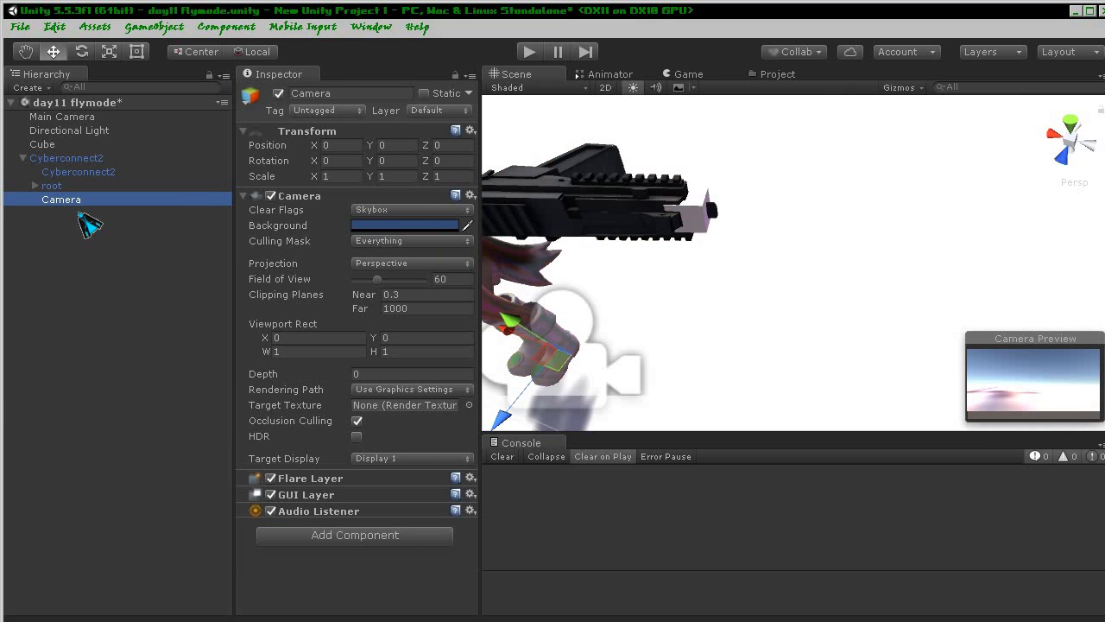
pyautogui.moveTo(552, 327); pyautogui.dragTo(726, 211, button='middle')
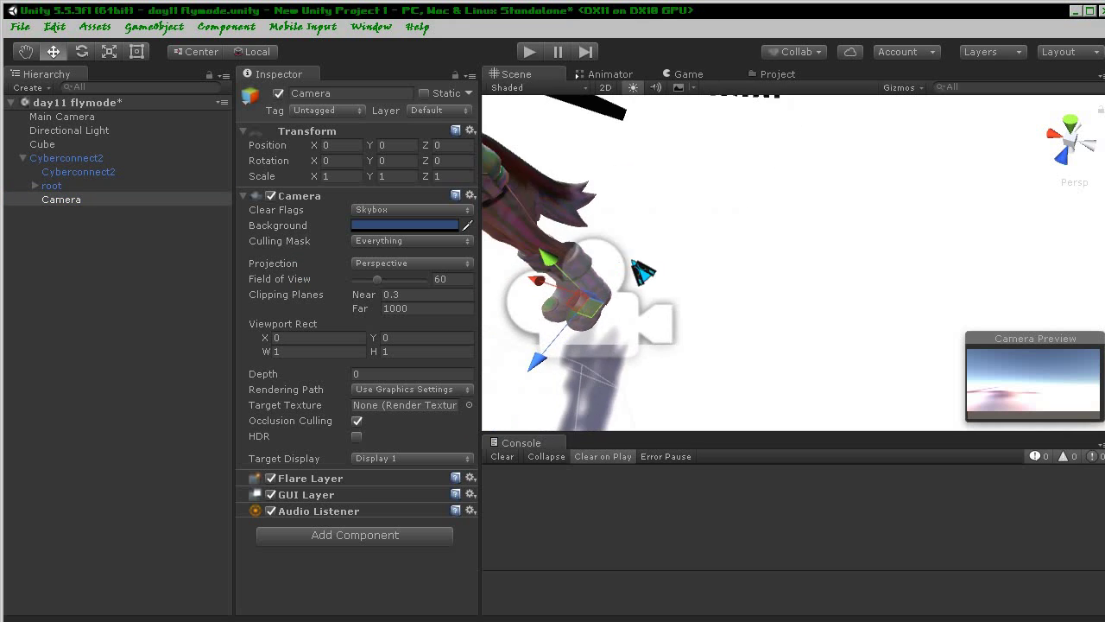
pyautogui.moveTo(726, 212)
pyautogui.mouseDown(button='right')
pyautogui.moveTo(837, 209)
pyautogui.moveTo(811, 211)
pyautogui.mouseUp(button='right')
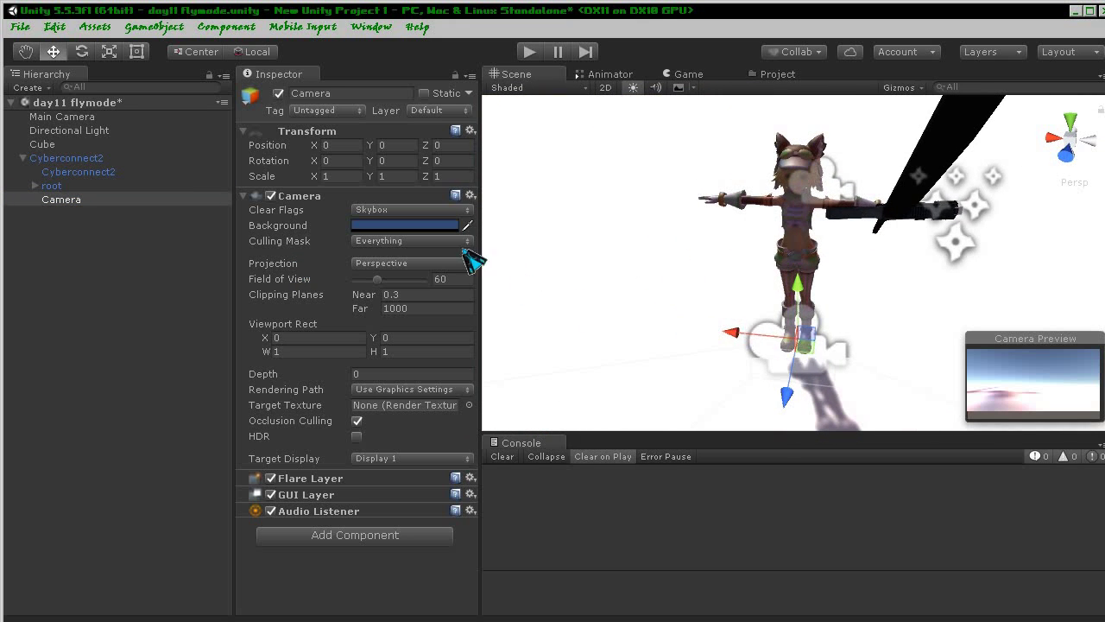
pyautogui.moveTo(798, 293); pyautogui.dragTo(792, 184)
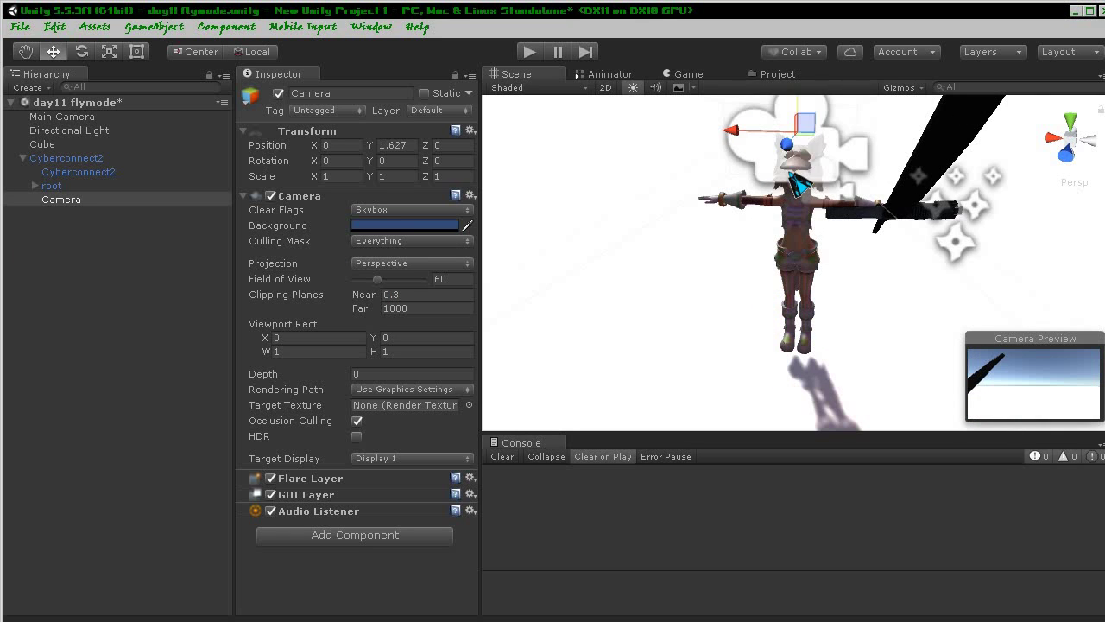
# - Turn the camera 46.903° on Y and move it beside the character to -0.73, 1.51, -0.495
pyautogui.click(81, 51)
pyautogui.moveTo(818, 171)
pyautogui.mouseDown()
pyautogui.moveTo(698, 150)
pyautogui.moveTo(708, 153)
pyautogui.mouseUp()
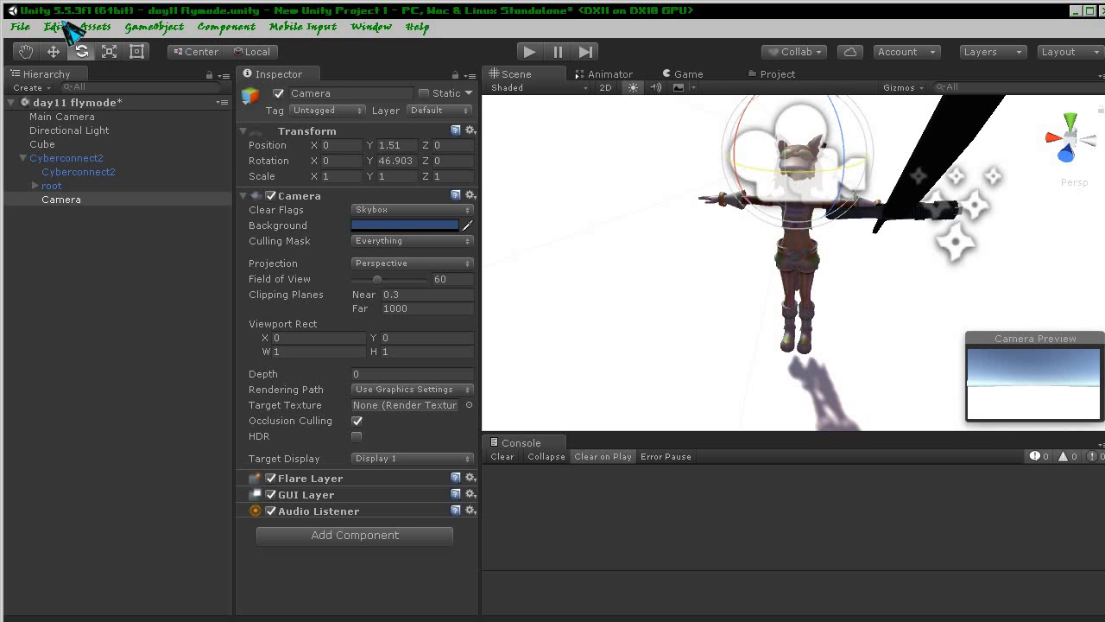
pyautogui.click(54, 53)
pyautogui.moveTo(730, 305); pyautogui.dragTo(902, 326, button='right')
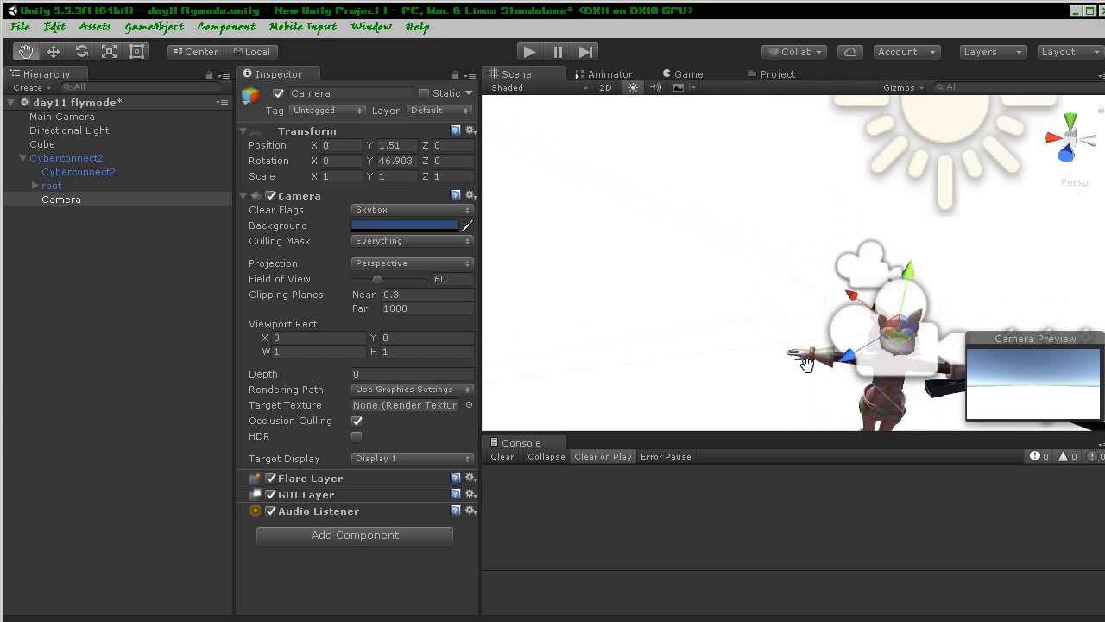
pyautogui.moveTo(914, 321); pyautogui.dragTo(827, 271)
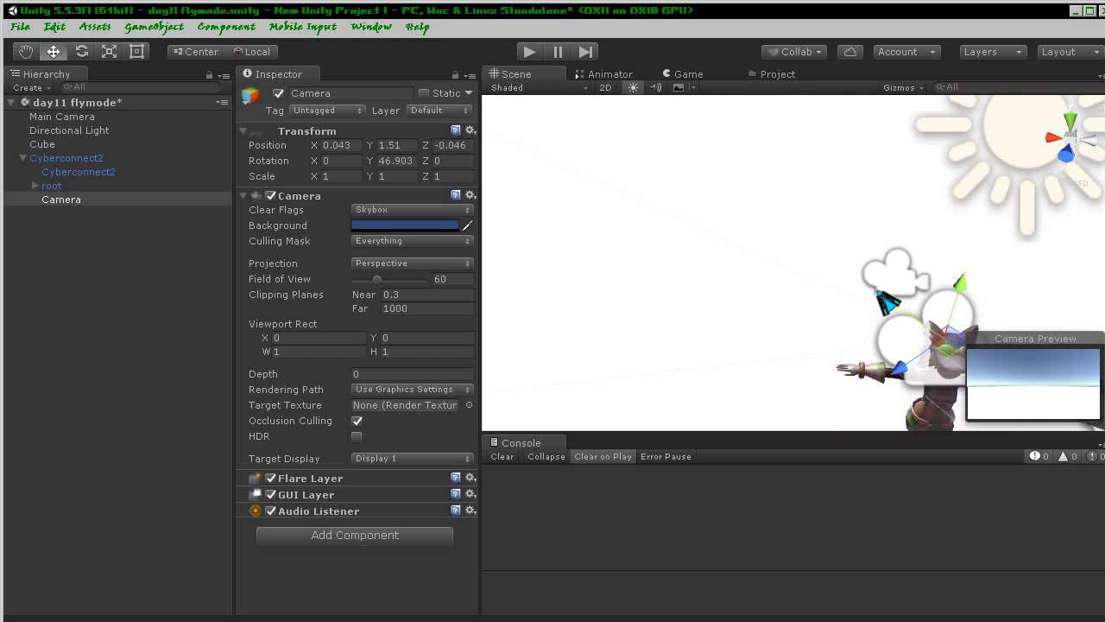
pyautogui.moveTo(682, 263)
pyautogui.keyDown('alt'); pyautogui.mouseDown()
pyautogui.moveTo(836, 373)
pyautogui.moveTo(871, 328)
pyautogui.mouseUp(); pyautogui.keyUp('alt')
pyautogui.moveTo(751, 207)
pyautogui.mouseDown()
pyautogui.moveTo(1041, 149)
pyautogui.moveTo(811, 105)
pyautogui.mouseUp()
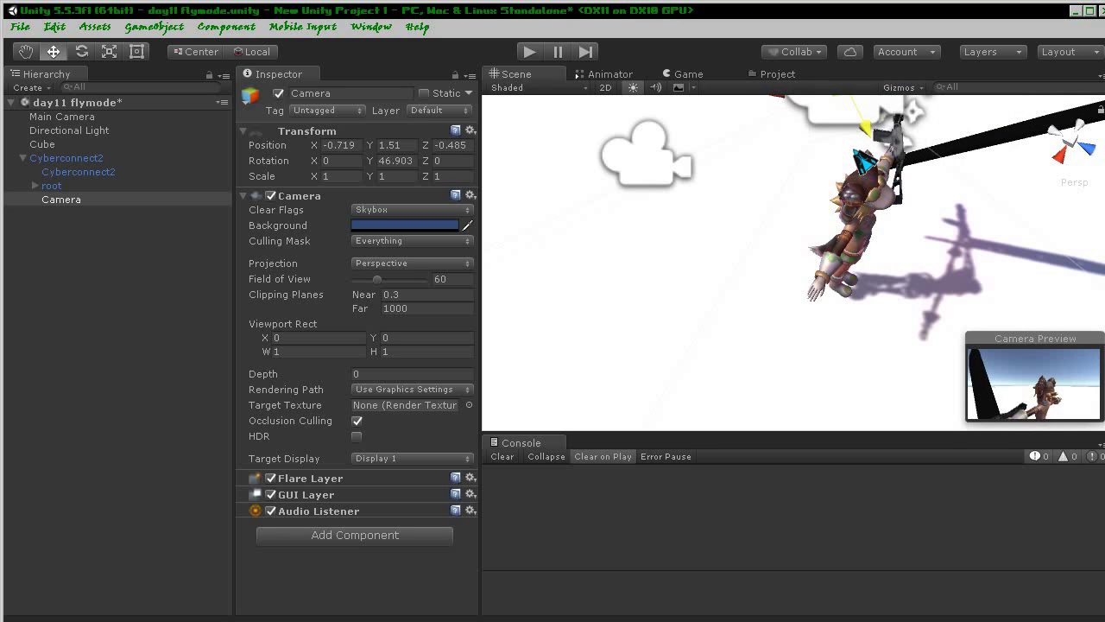
# - Turn the child Camera to face forward and reposition it behind the character's head
pyautogui.click(81, 51)
pyautogui.moveTo(813, 129); pyautogui.dragTo(941, 160)
pyautogui.press('f')
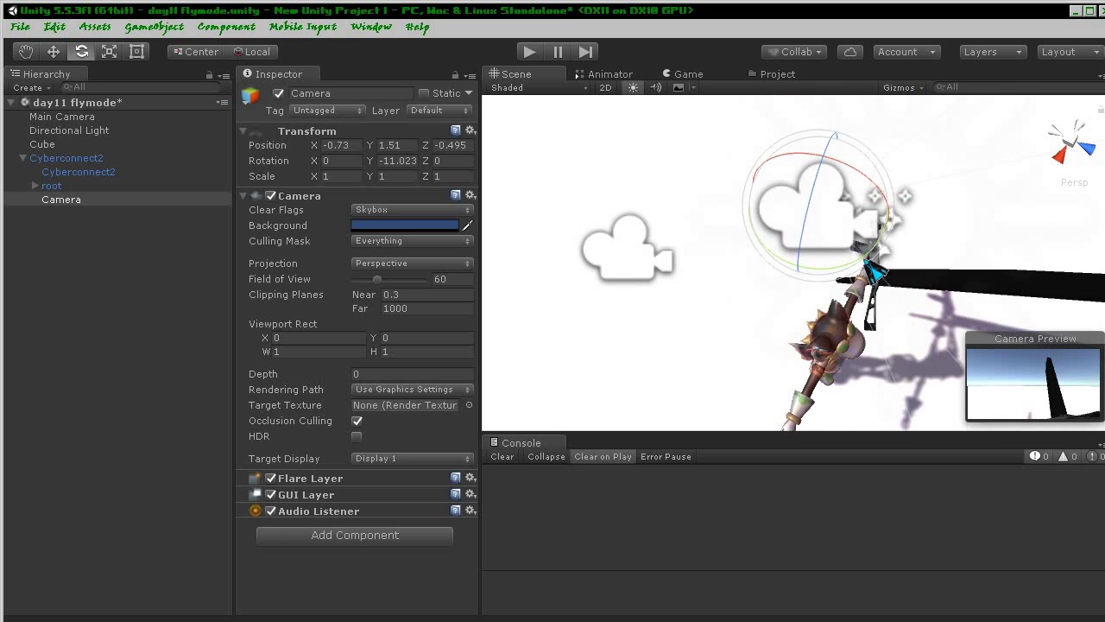
pyautogui.click(53, 50)
pyautogui.moveTo(812, 261)
pyautogui.mouseDown()
pyautogui.moveTo(767, 319)
pyautogui.moveTo(854, 356)
pyautogui.mouseUp()
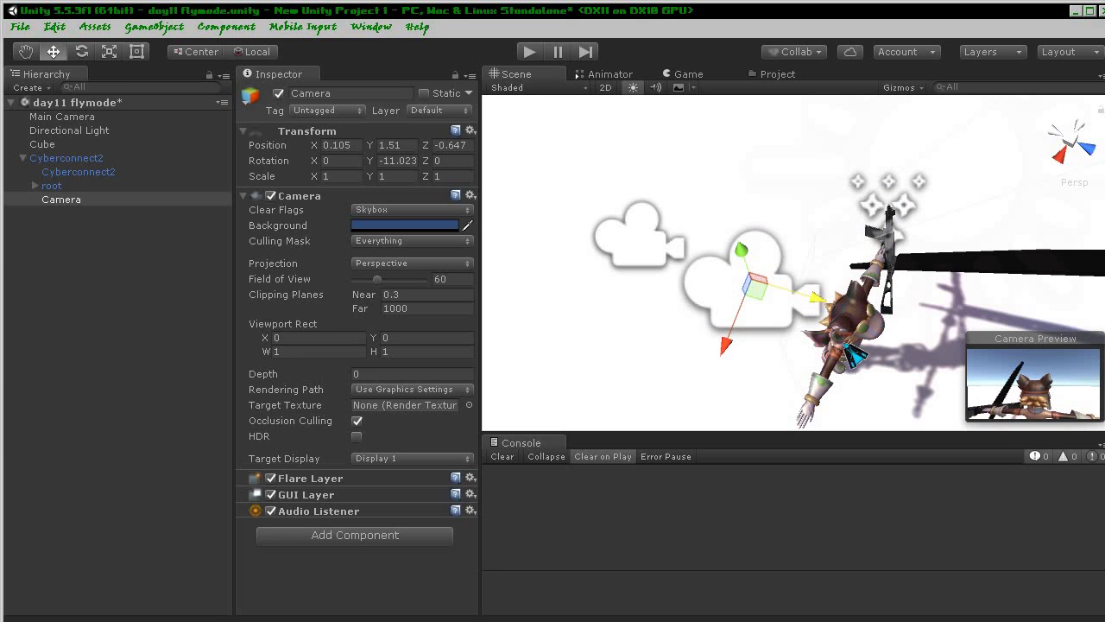
pyautogui.moveTo(854, 356); pyautogui.dragTo(804, 384, button='right')
pyautogui.moveTo(792, 387); pyautogui.dragTo(820, 316)
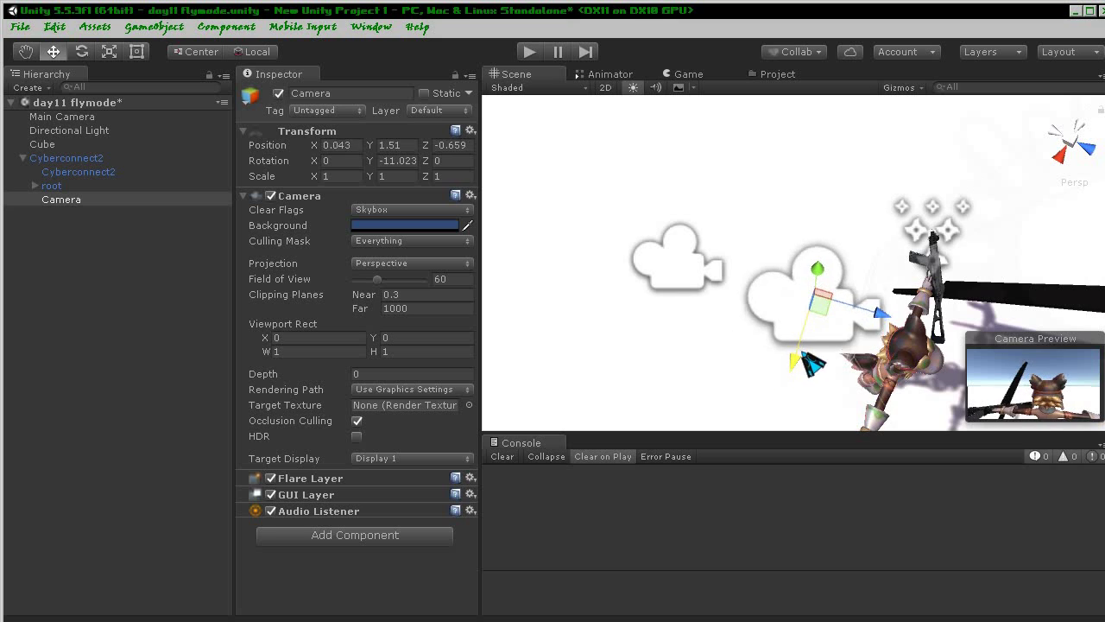
pyautogui.moveTo(895, 260)
pyautogui.mouseDown()
pyautogui.moveTo(796, 215)
pyautogui.moveTo(793, 190)
pyautogui.mouseUp()
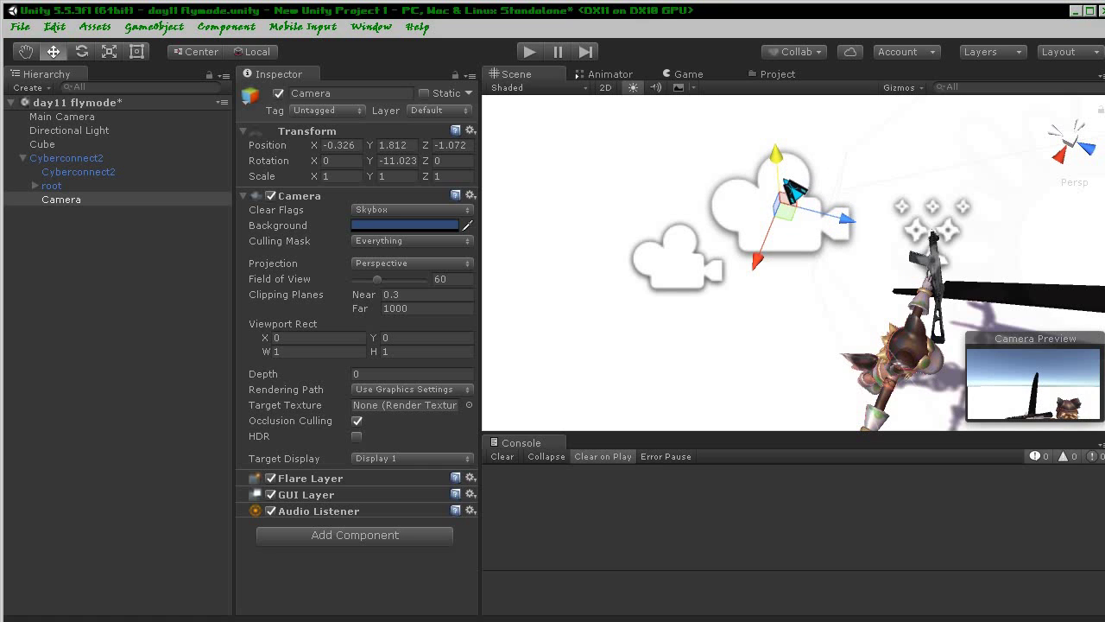
# - Tilt the camera to rotation 19.232, 0.017, 3.677 and nudge it to -0.326, 1.741, -0.868
pyautogui.click(81, 51)
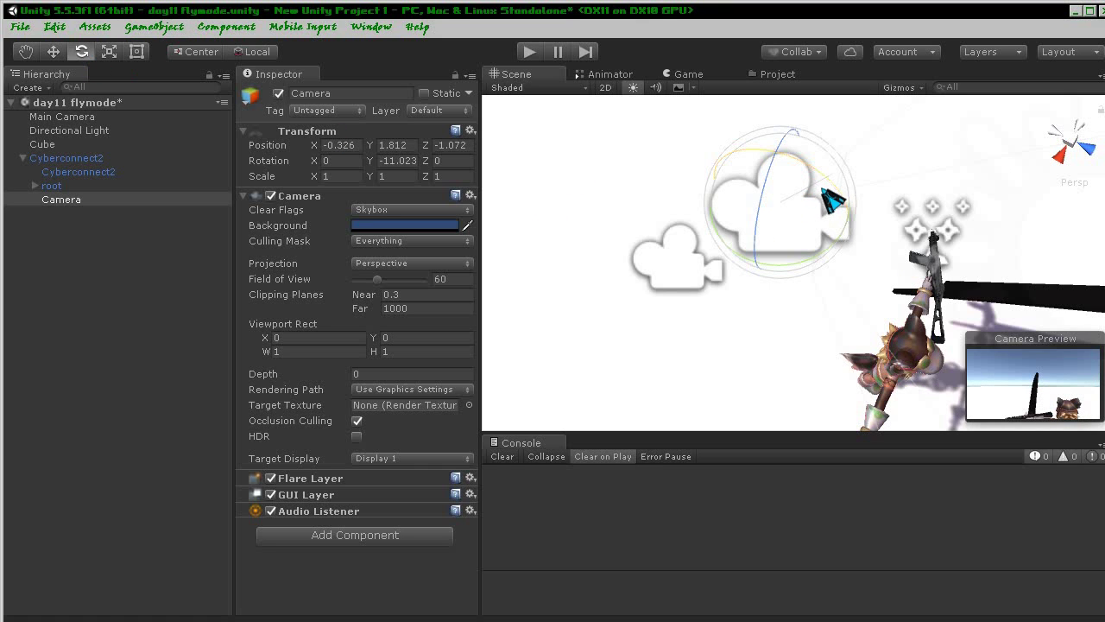
pyautogui.moveTo(831, 201); pyautogui.dragTo(806, 289)
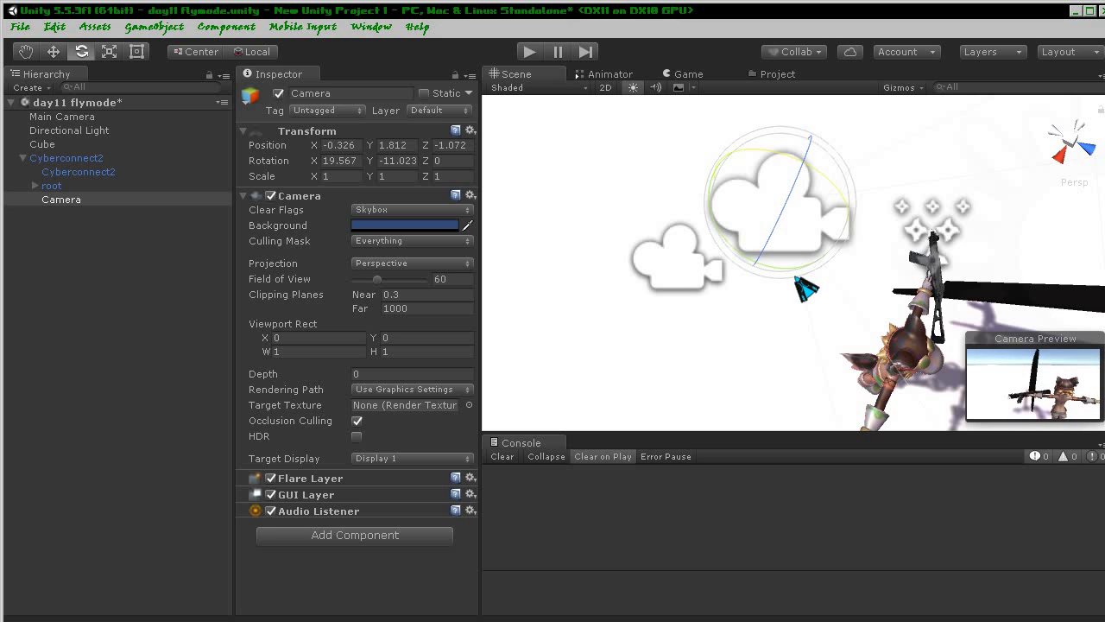
pyautogui.moveTo(805, 290); pyautogui.dragTo(764, 288, button='middle')
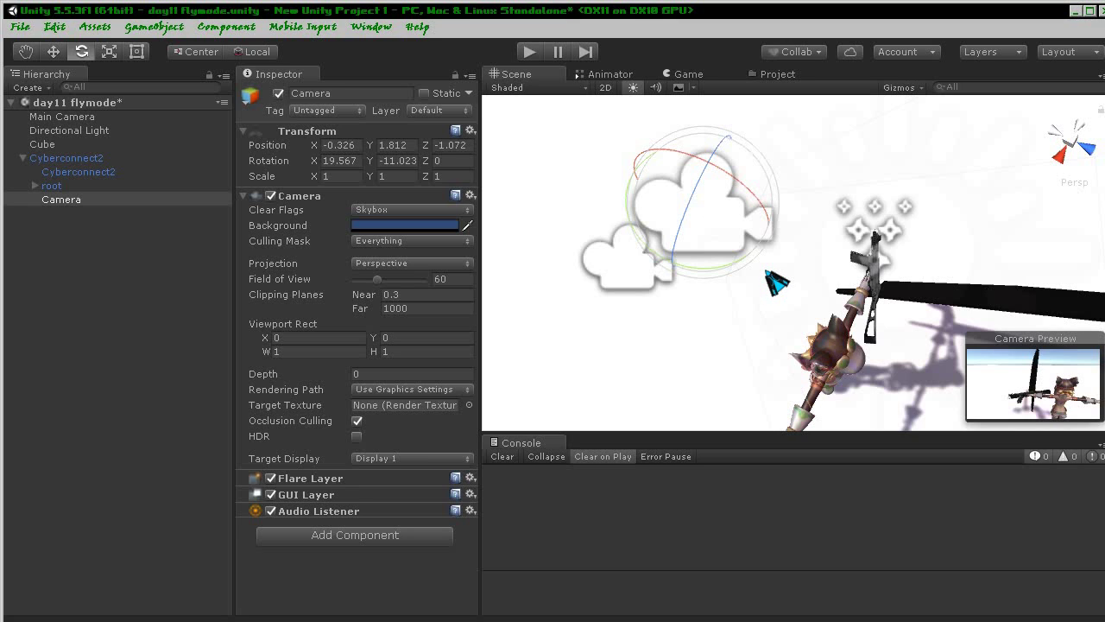
pyautogui.moveTo(715, 271); pyautogui.dragTo(702, 289)
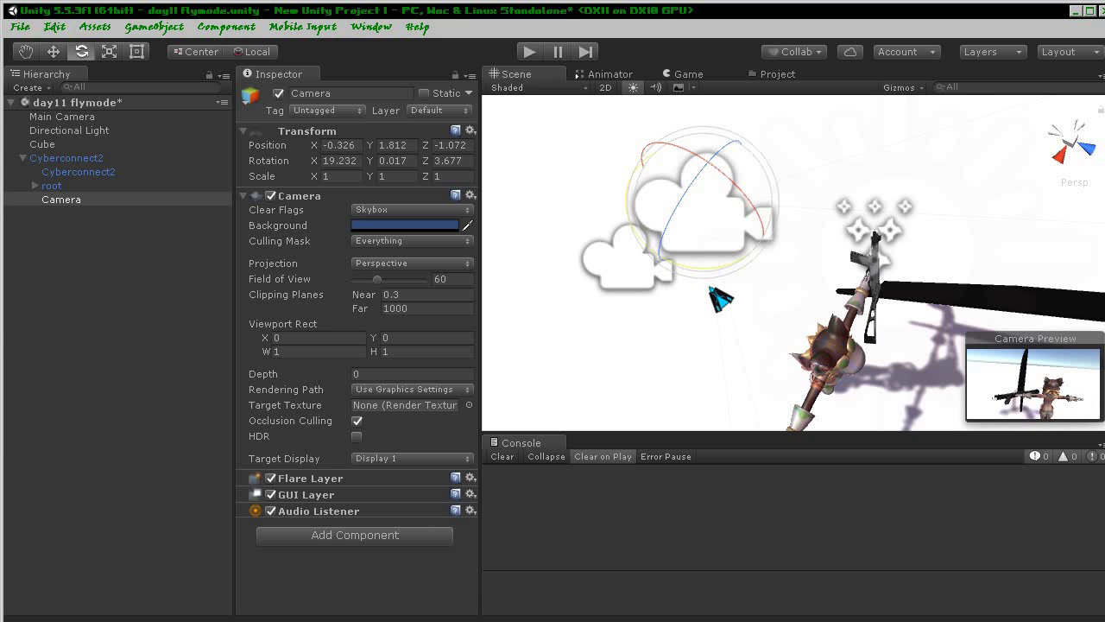
pyautogui.click(53, 52)
pyautogui.moveTo(760, 252)
pyautogui.mouseDown()
pyautogui.moveTo(805, 269)
pyautogui.moveTo(790, 268)
pyautogui.mouseUp()
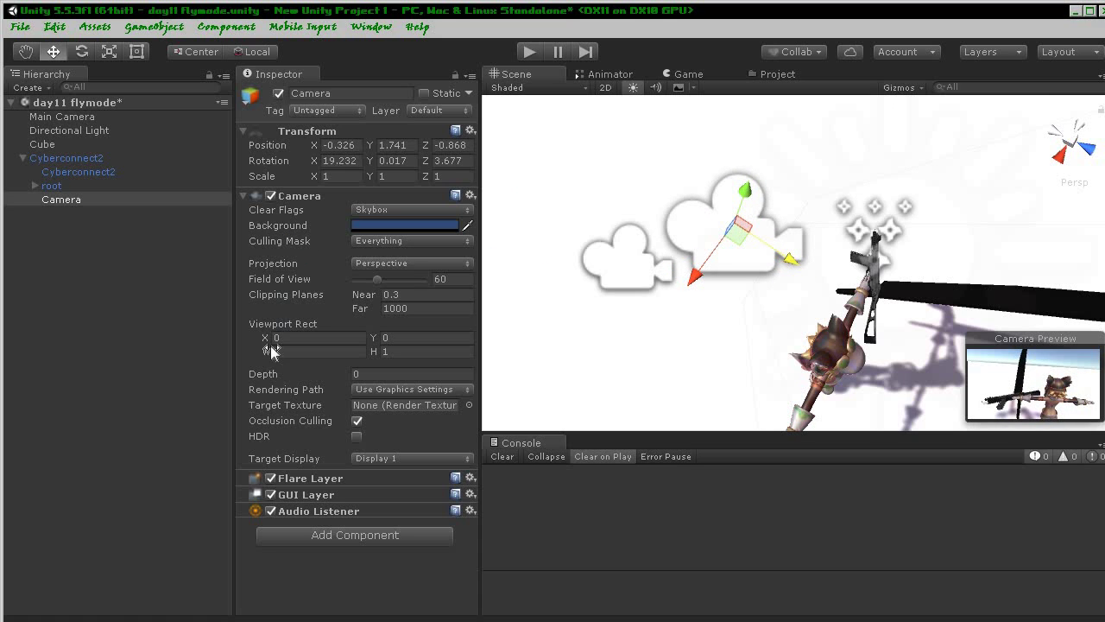
# - Give the child Camera a Free Look Cam with Cyberconnect2 as Target, then run Play mode
pyautogui.click(353, 537)
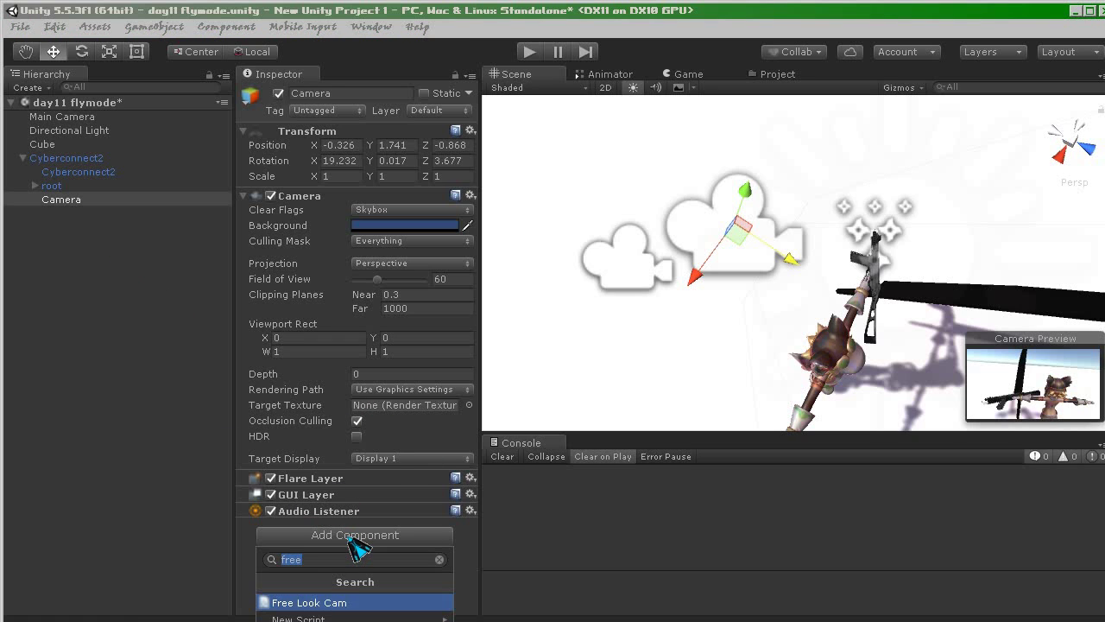
pyautogui.click(316, 554)
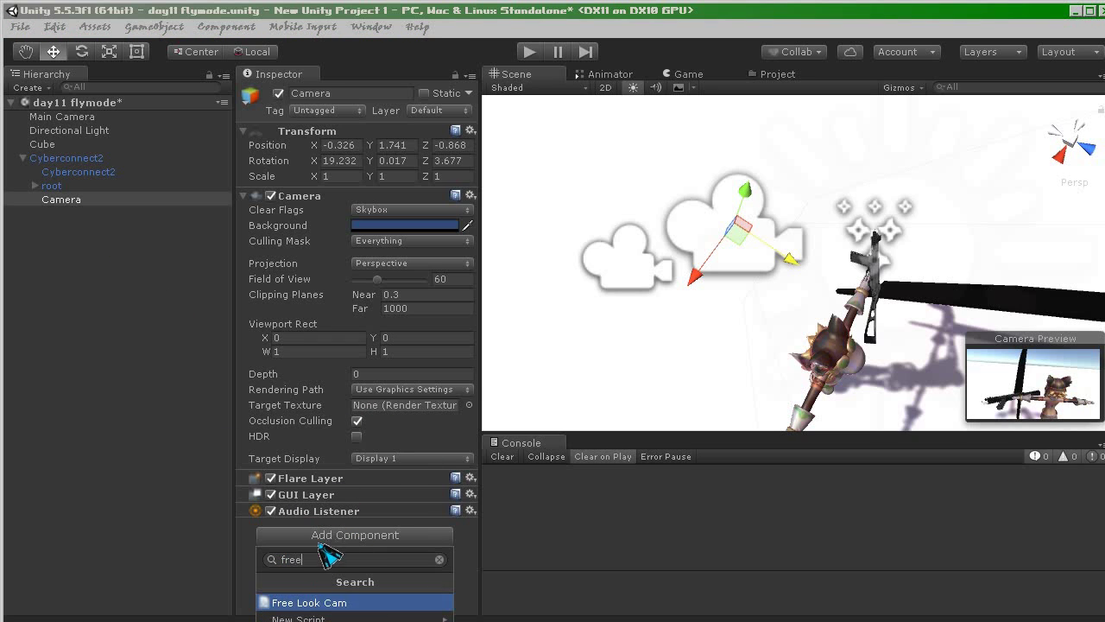
pyautogui.click(319, 604)
pyautogui.scroll(-3, 423, 442)
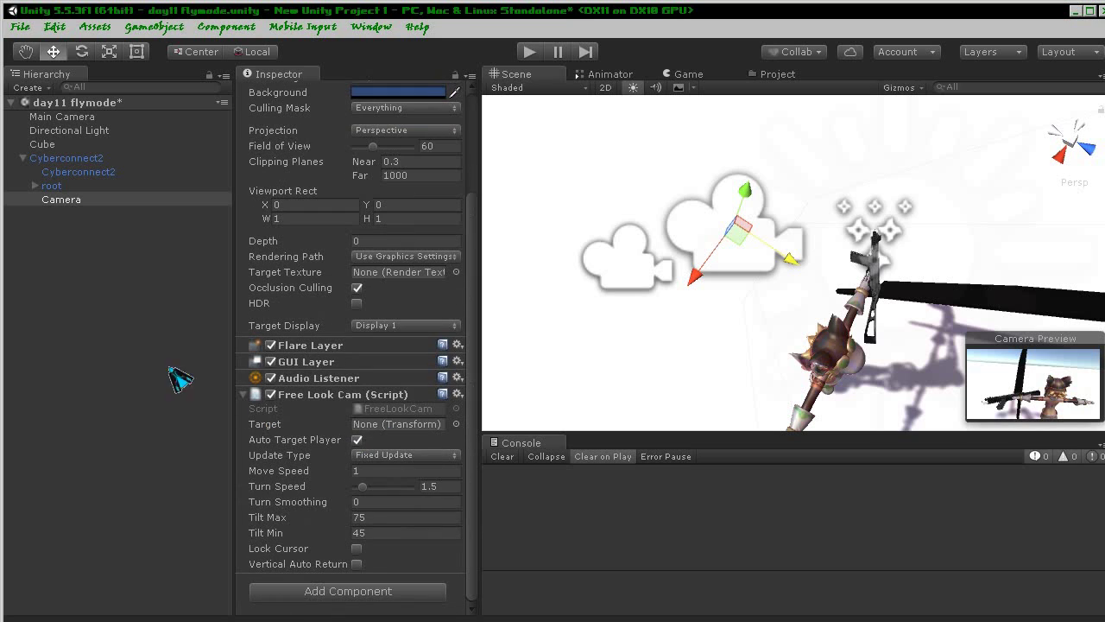
pyautogui.moveTo(65, 164); pyautogui.dragTo(388, 425)
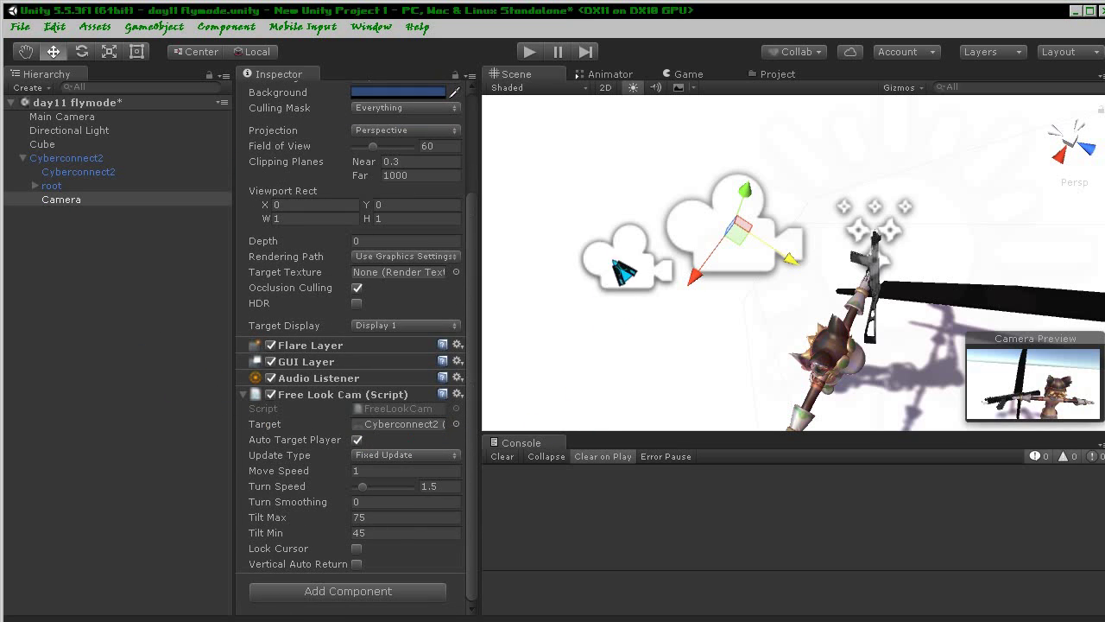
pyautogui.click(530, 53)
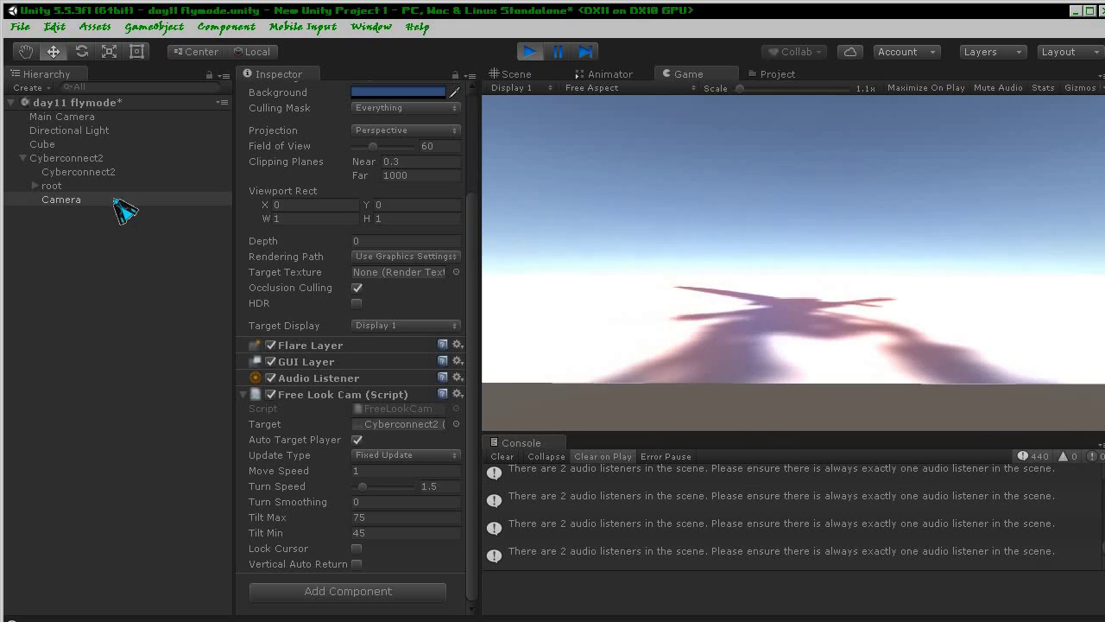
# - Deactivate the Main Camera and tag the child Camera as MainCamera
pyautogui.click(85, 117)
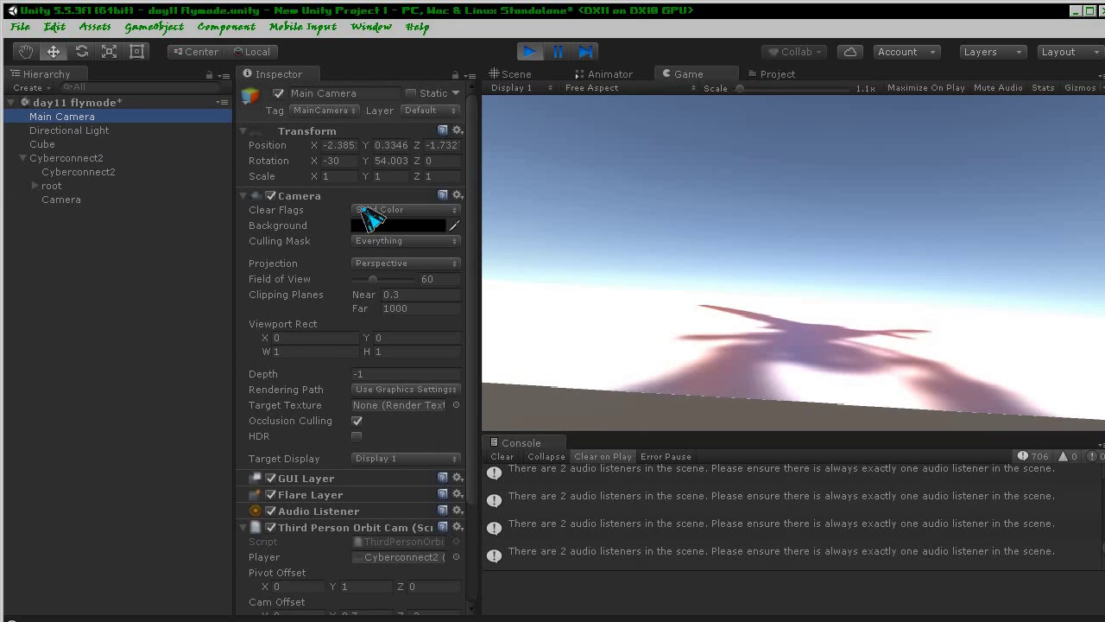
pyautogui.click(278, 93)
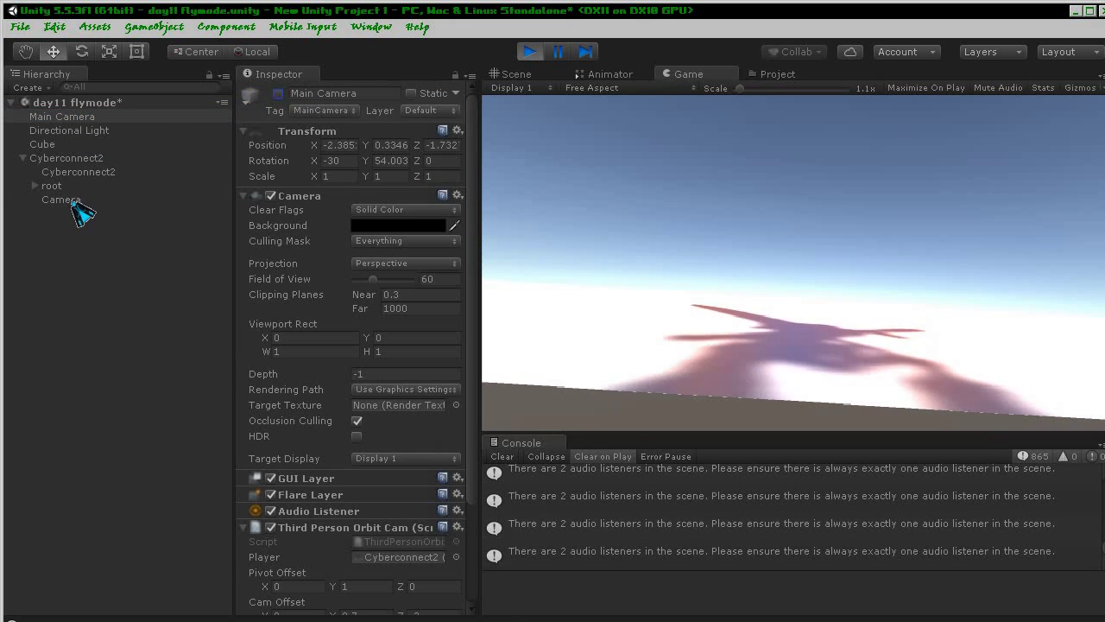
pyautogui.click(72, 201)
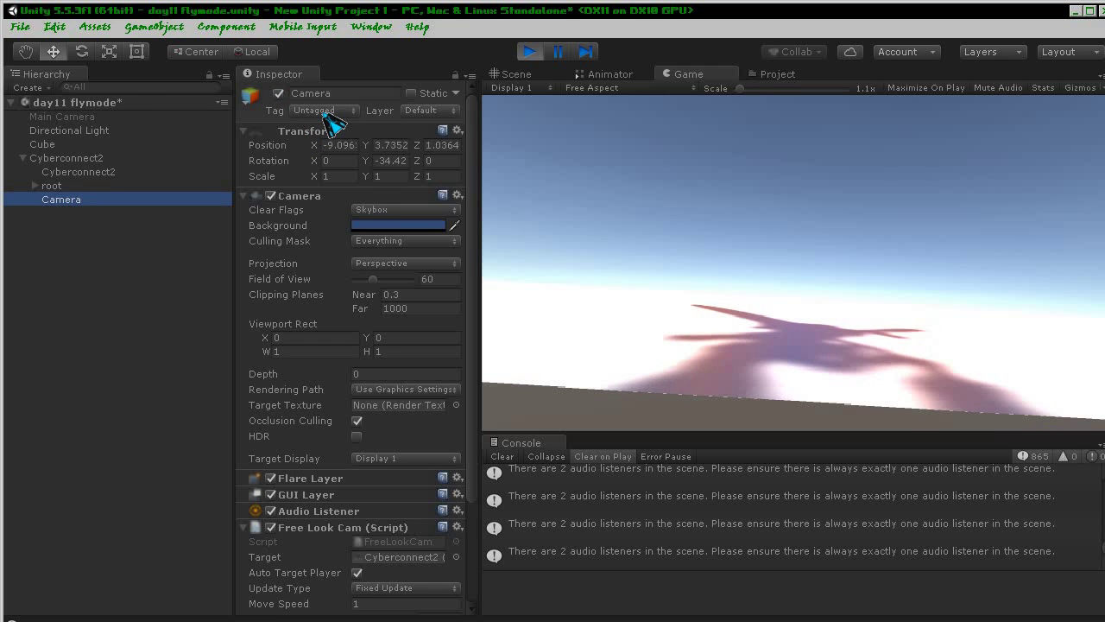
pyautogui.click(324, 110)
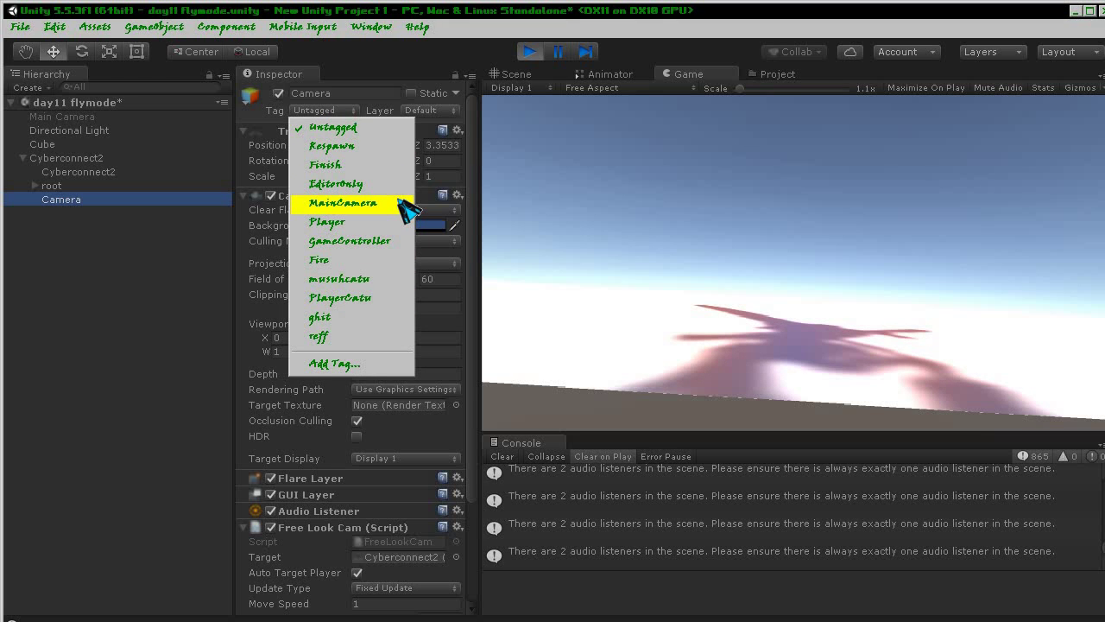
pyautogui.click(343, 203)
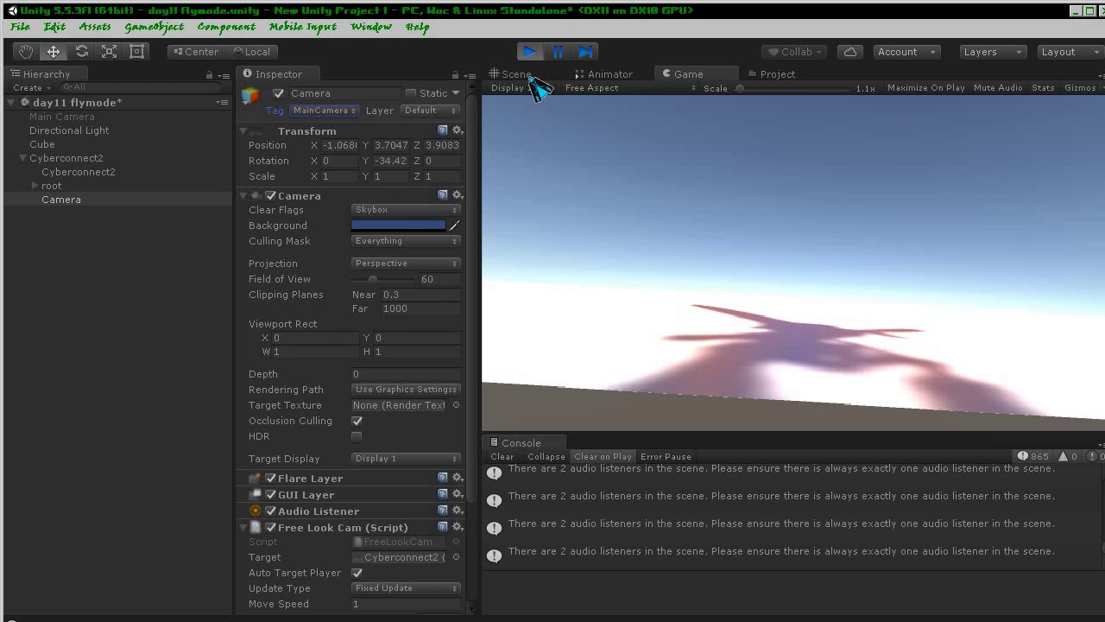
# - Compare the Scene and Game views during the run, then stop Play mode
pyautogui.click(518, 74)
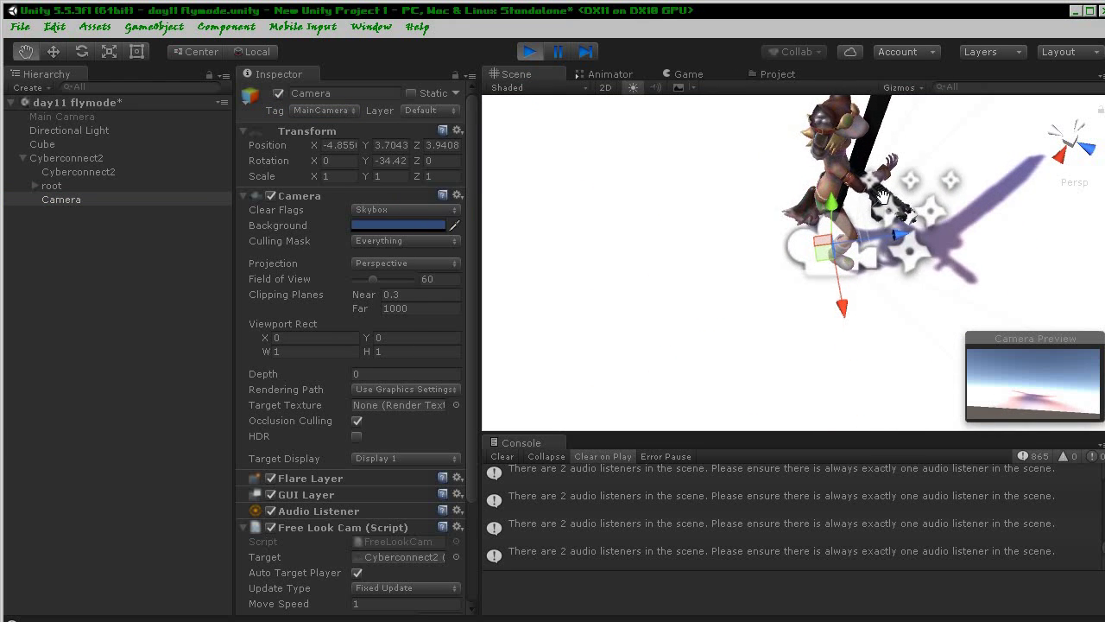
pyautogui.press('w')
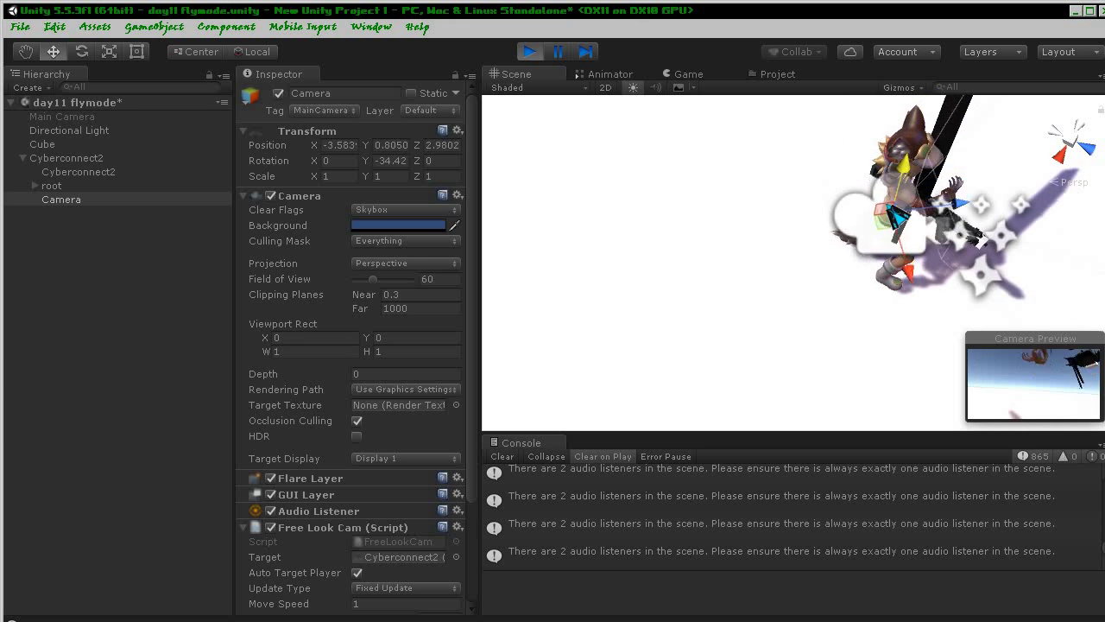
pyautogui.click(678, 76)
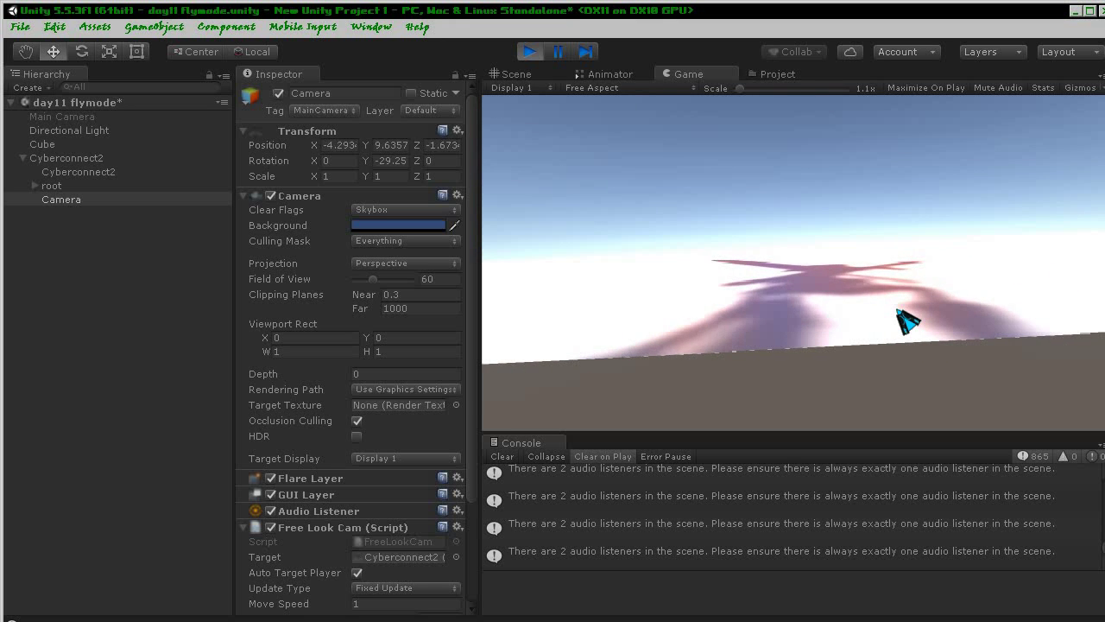
pyautogui.click(530, 52)
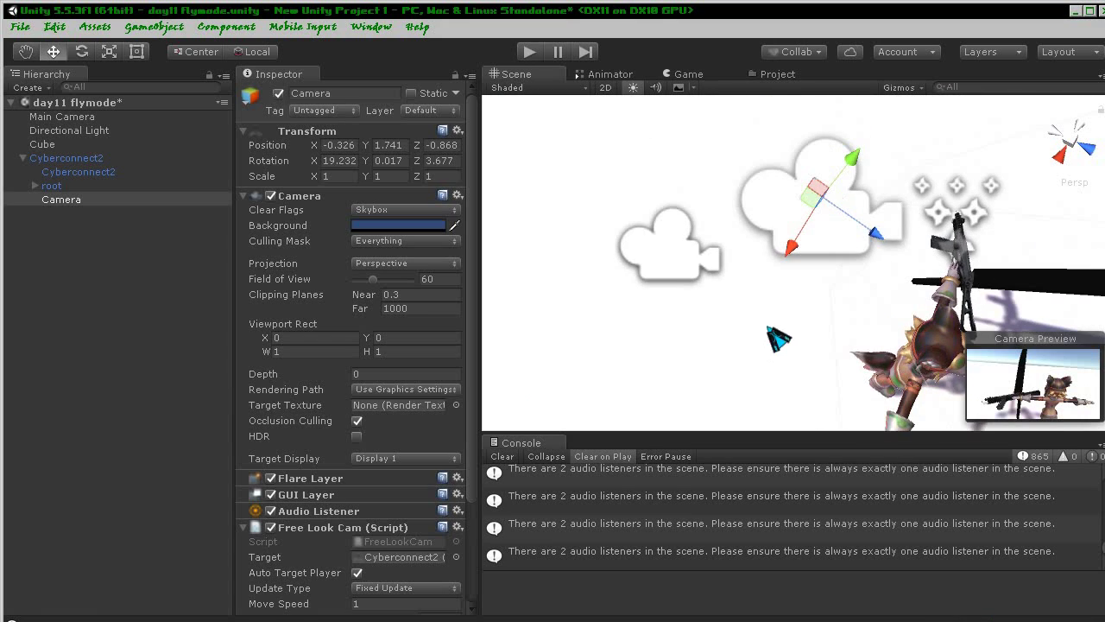
pyautogui.moveTo(778, 338); pyautogui.dragTo(771, 324, button='middle')
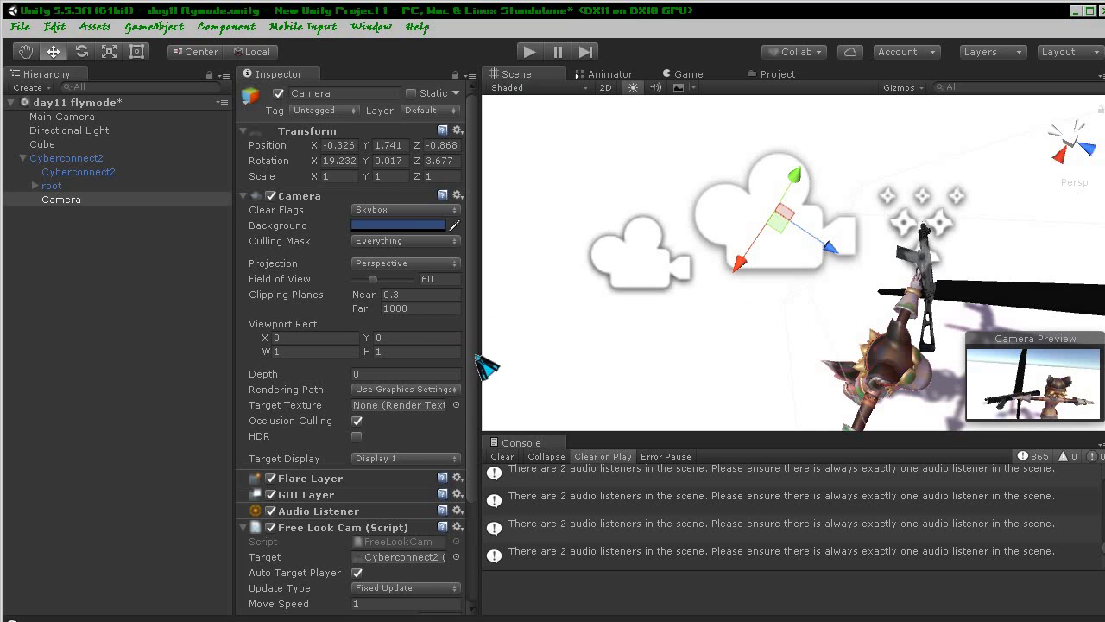
pyautogui.moveTo(471, 355); pyautogui.dragTo(471, 455)
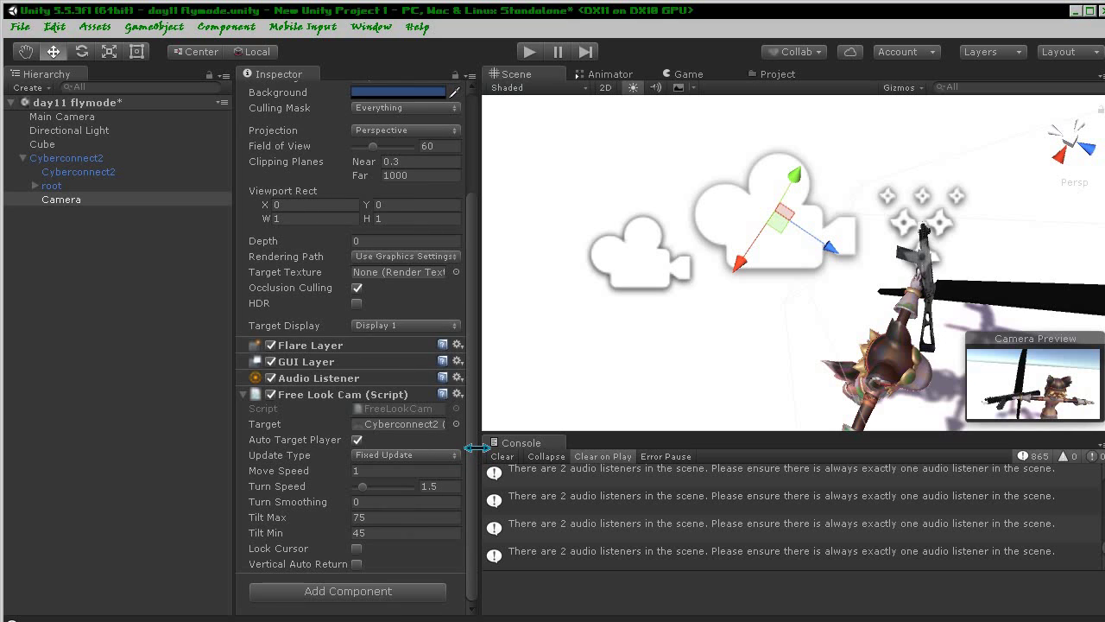
# - Browse the misaki folder in _Complete-Game, inspecting the 03_misaki prefab and 03_misaki_head model
pyautogui.click(776, 75)
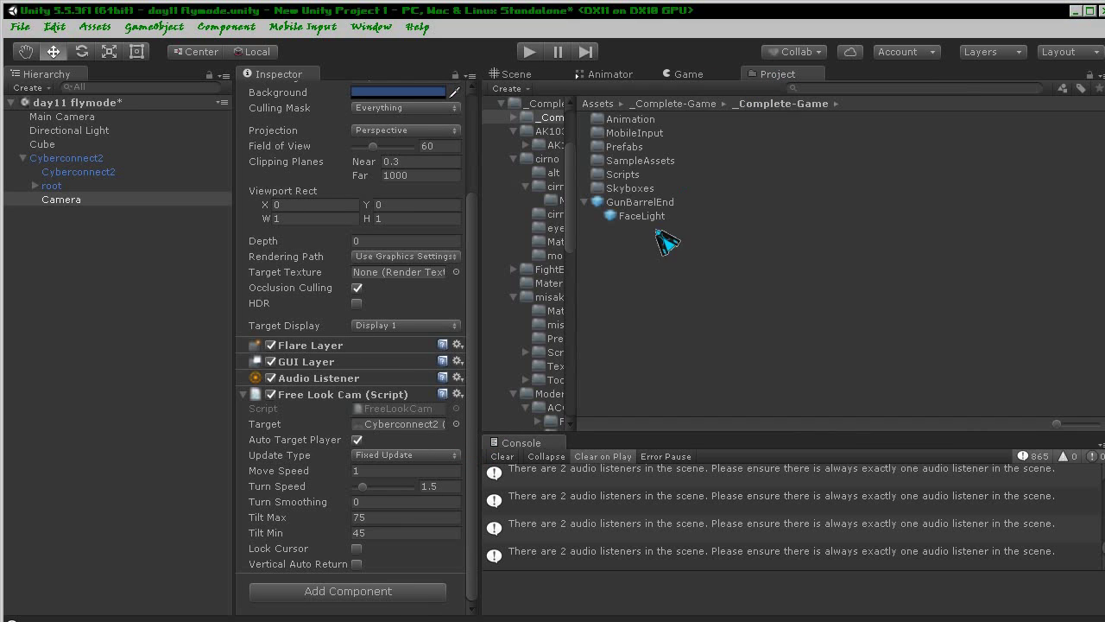
pyautogui.click(704, 104)
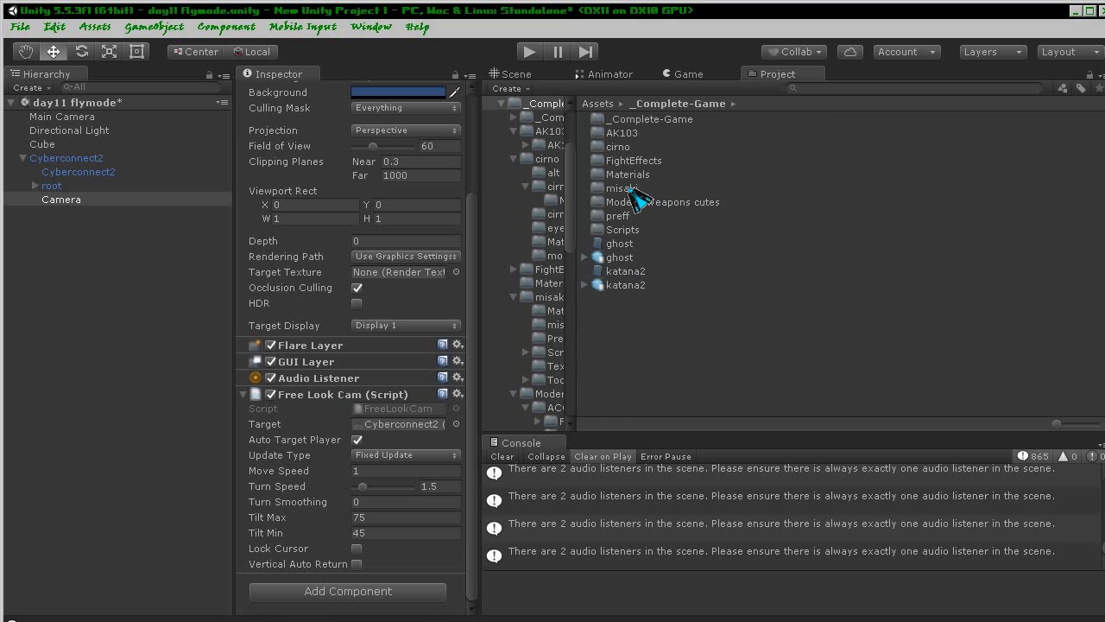
pyautogui.doubleClick(635, 189)
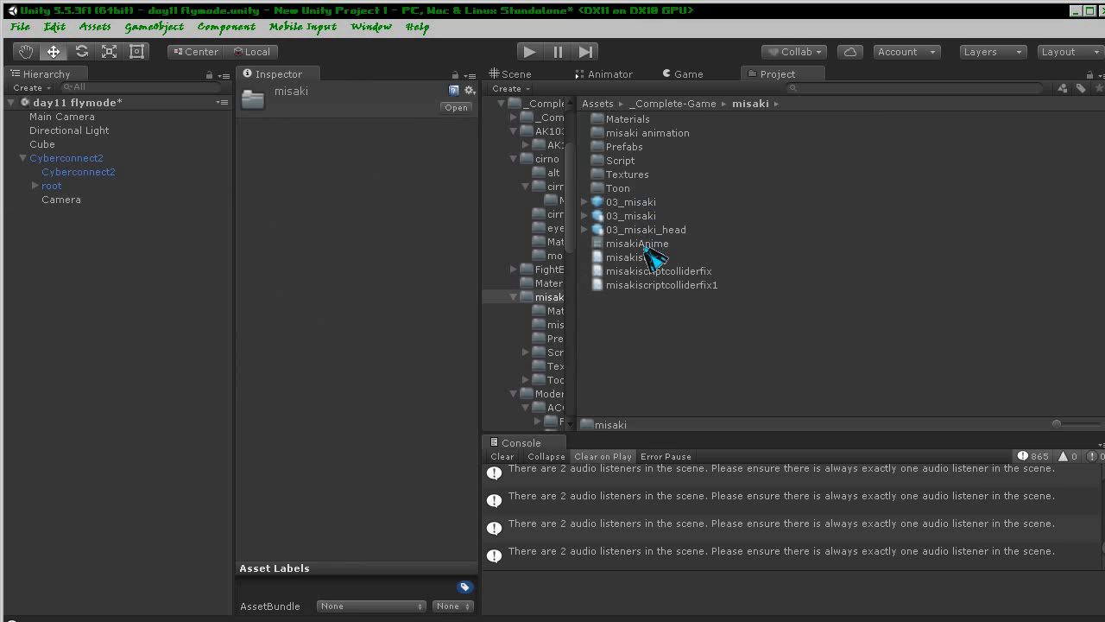
pyautogui.click(637, 203)
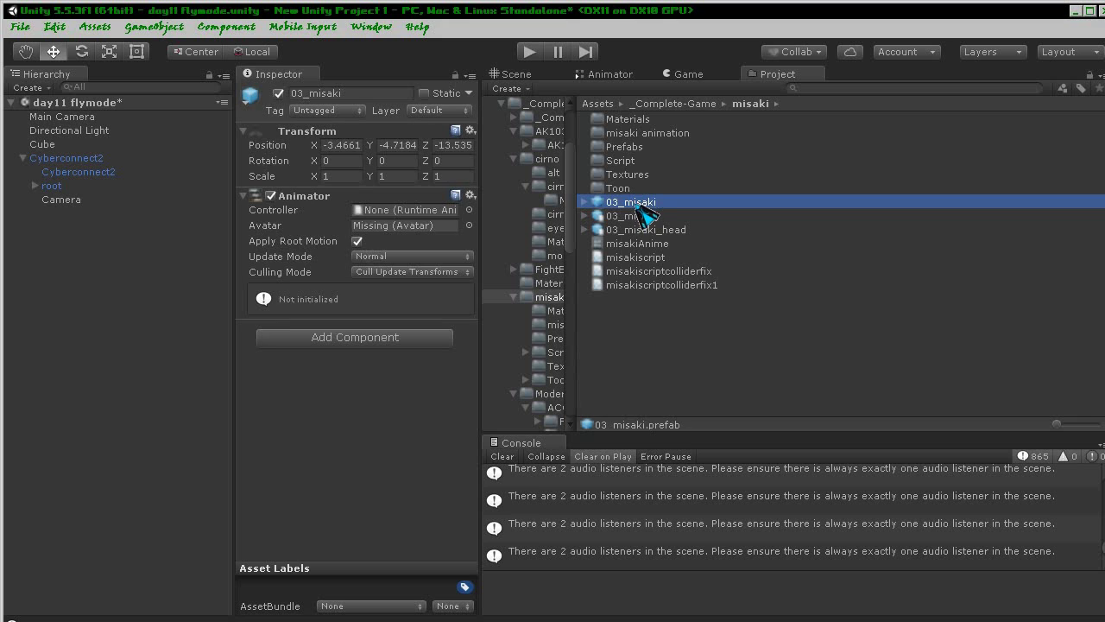
pyautogui.click(645, 229)
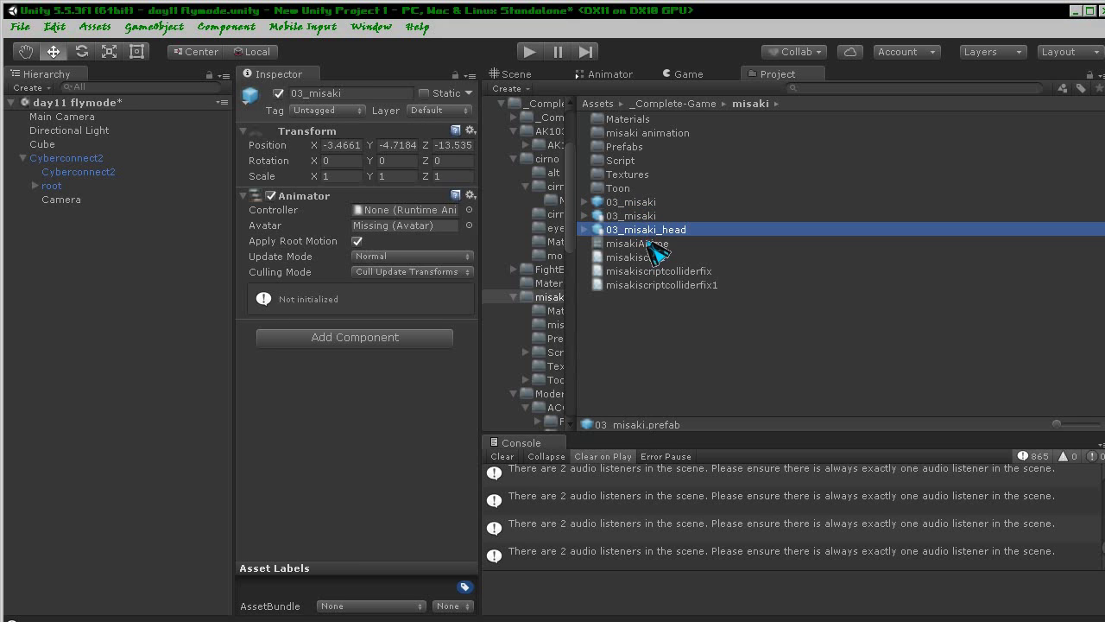
pyautogui.click(635, 176)
pyautogui.click(644, 202)
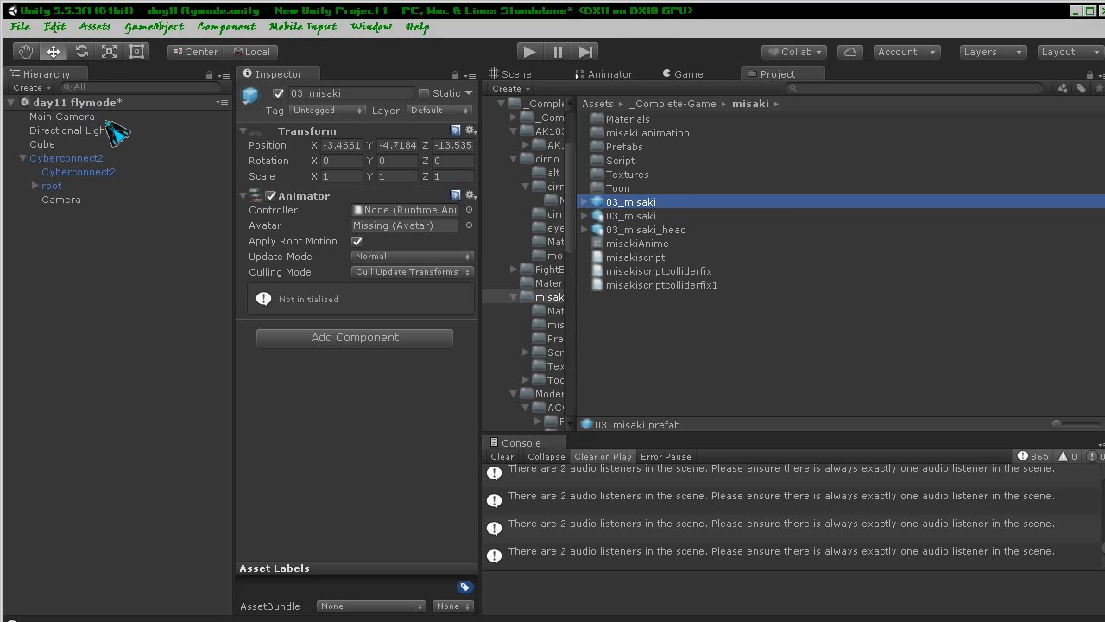
# - Save the day11 flymode scene and glance at the Animator and Scene views
pyautogui.click(19, 26)
pyautogui.click(52, 96)
pyautogui.click(630, 75)
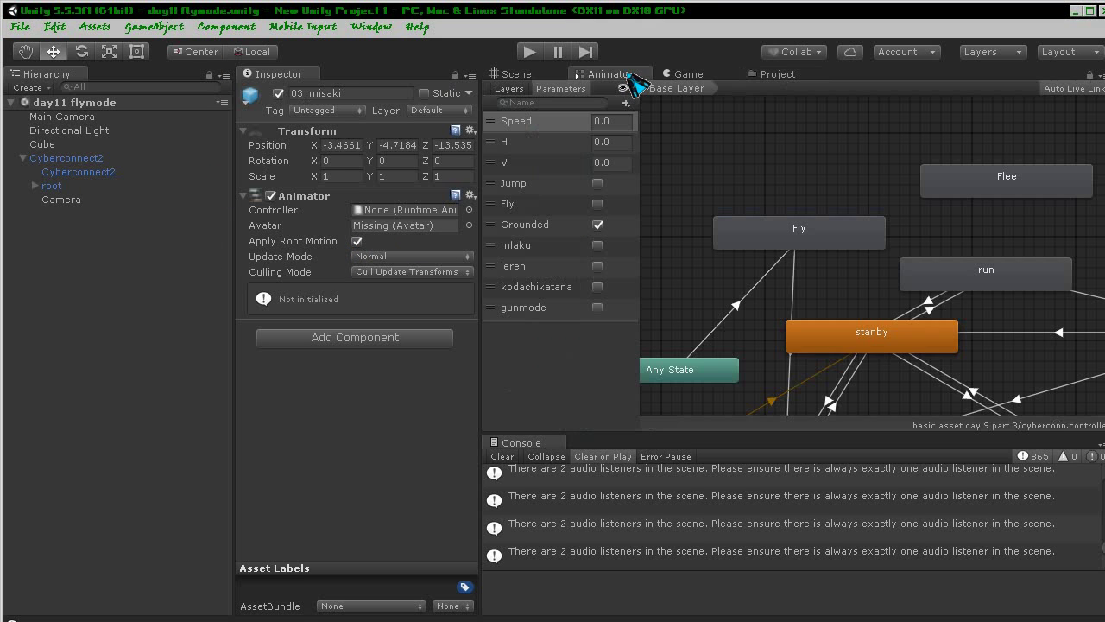
pyautogui.click(518, 76)
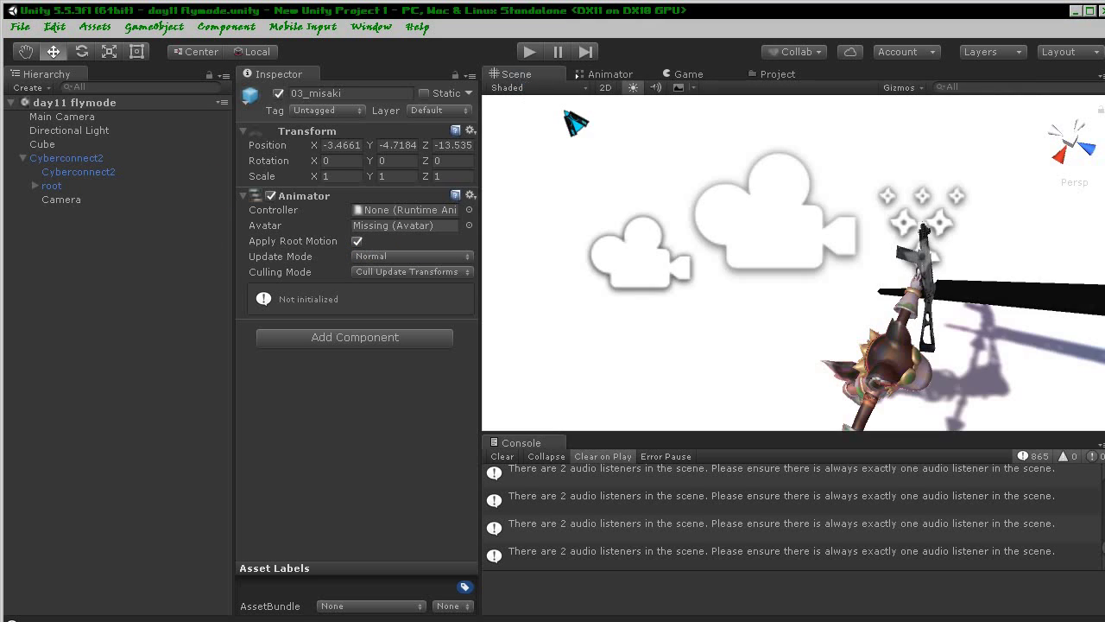
pyautogui.click(764, 76)
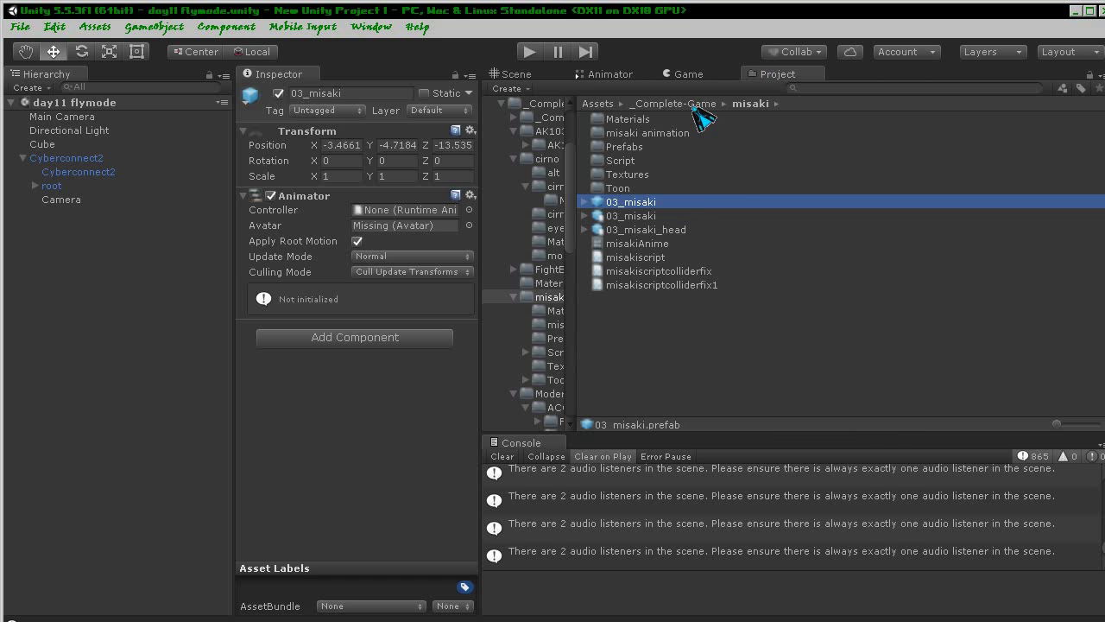
# - View the import settings of the red texture 3 in the top-level Assets folder
pyautogui.click(604, 105)
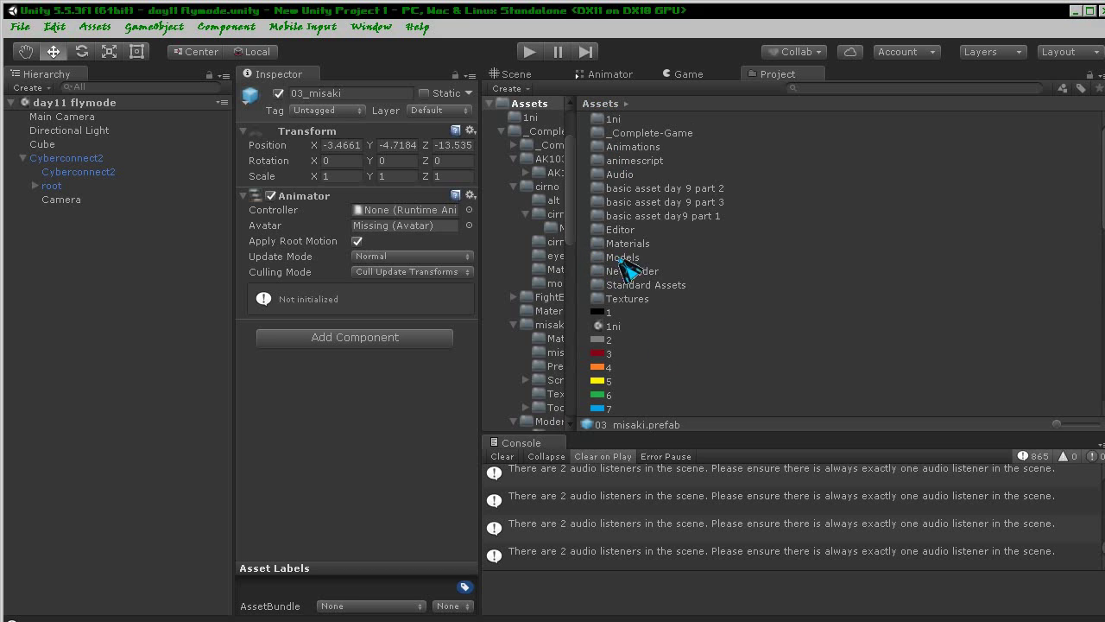
pyautogui.click(608, 353)
pyautogui.scroll(-3, 630, 358)
pyautogui.scroll(-3, 648, 363)
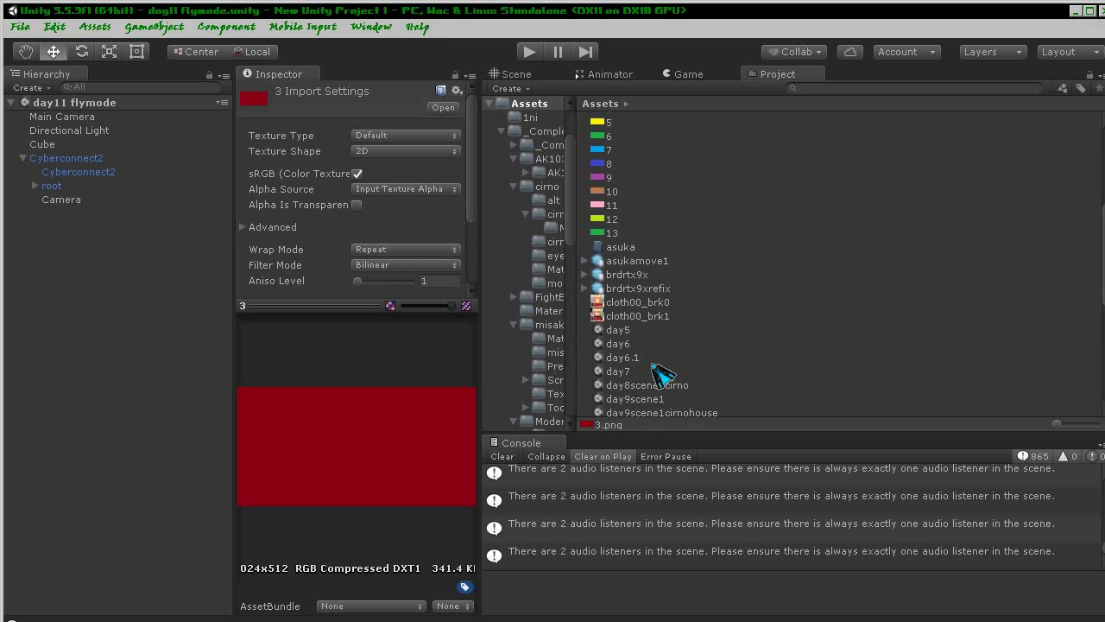
pyautogui.scroll(-3, 682, 350)
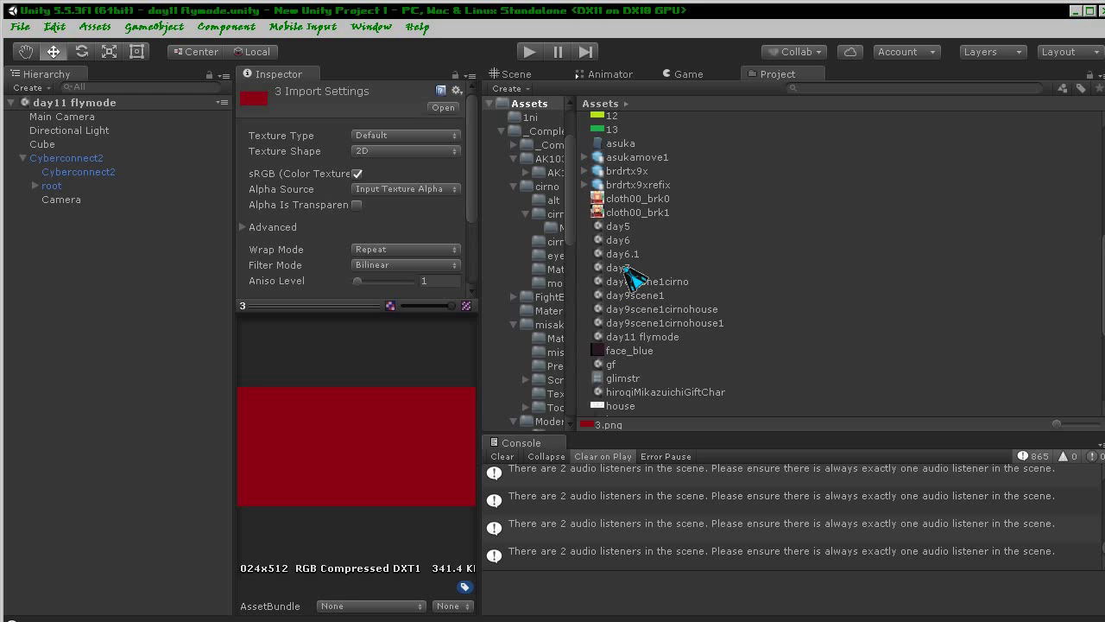
# - Review 03_misaki's Free Look Cam setup in the day7 scene, then return to day11 flymode
pyautogui.doubleClick(628, 270)
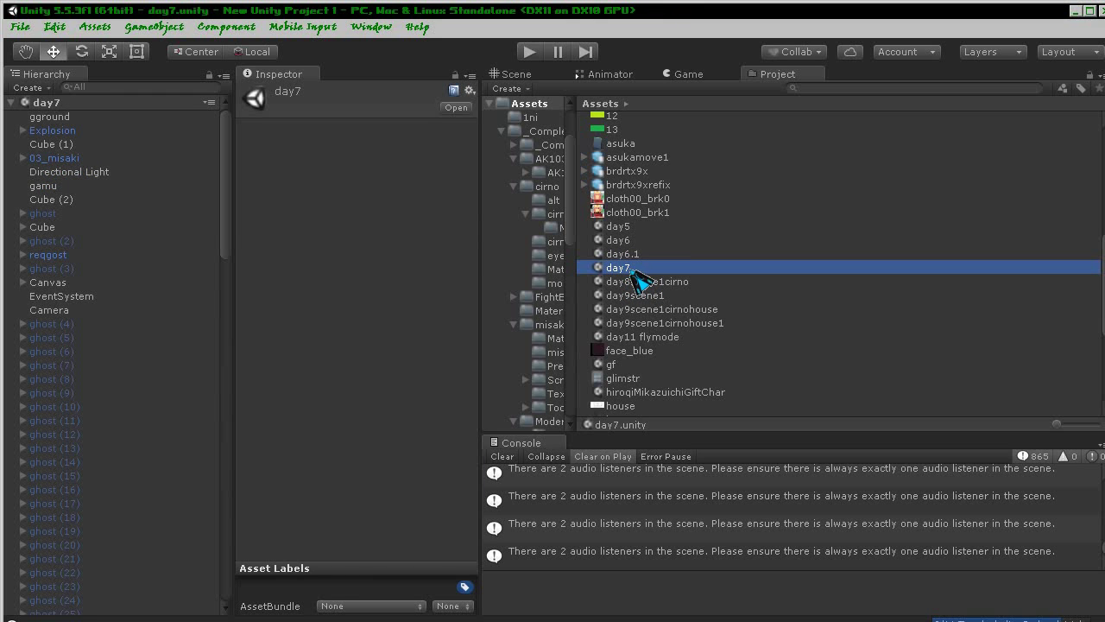
pyautogui.click(55, 158)
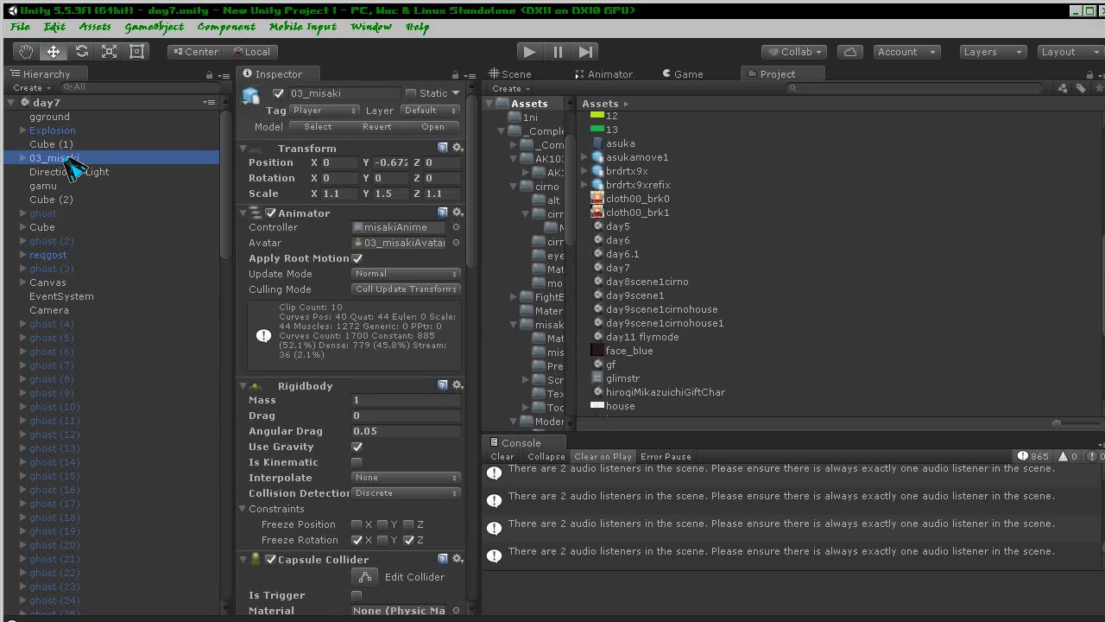
pyautogui.scroll(-5, 415, 311)
pyautogui.scroll(-5, 414, 310)
pyautogui.scroll(-2, 346, 445)
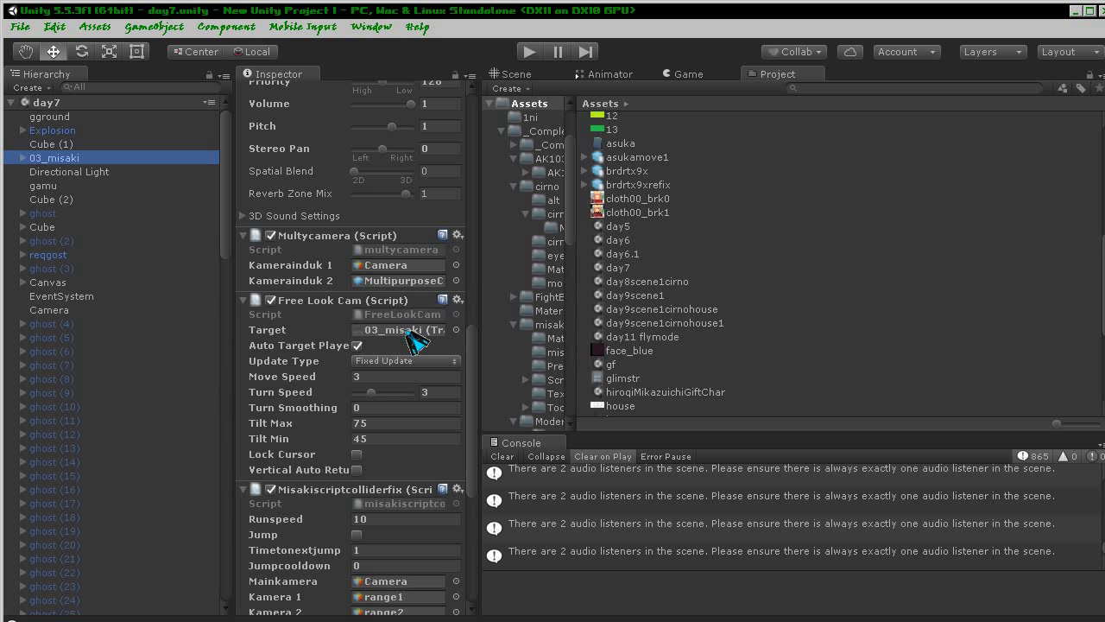
pyautogui.scroll(-3, 418, 344)
pyautogui.scroll(3, 417, 344)
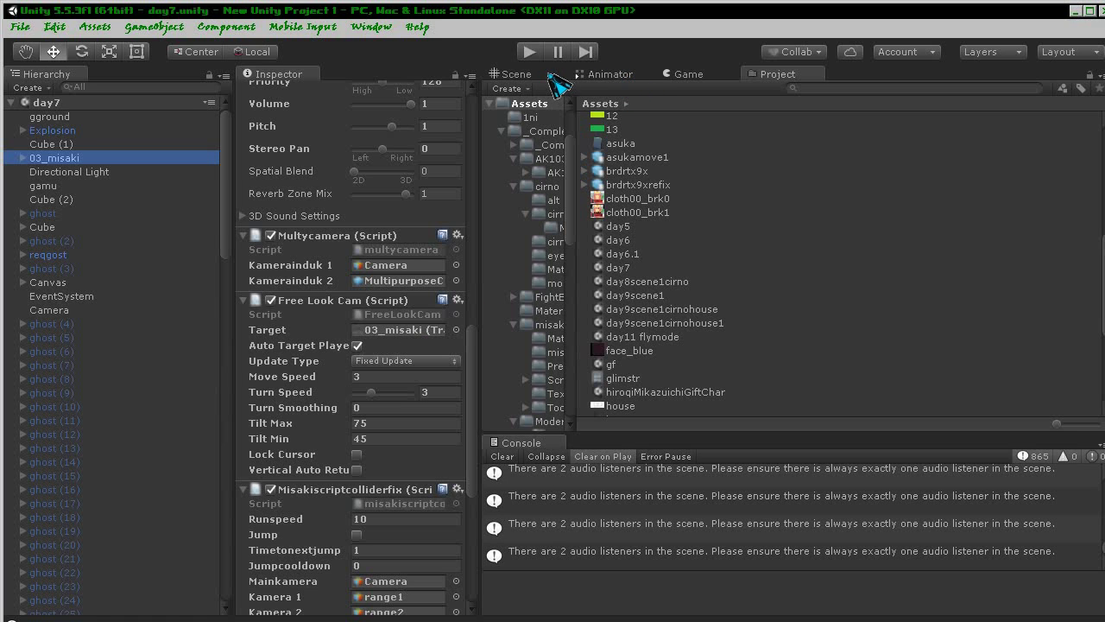
pyautogui.doubleClick(658, 341)
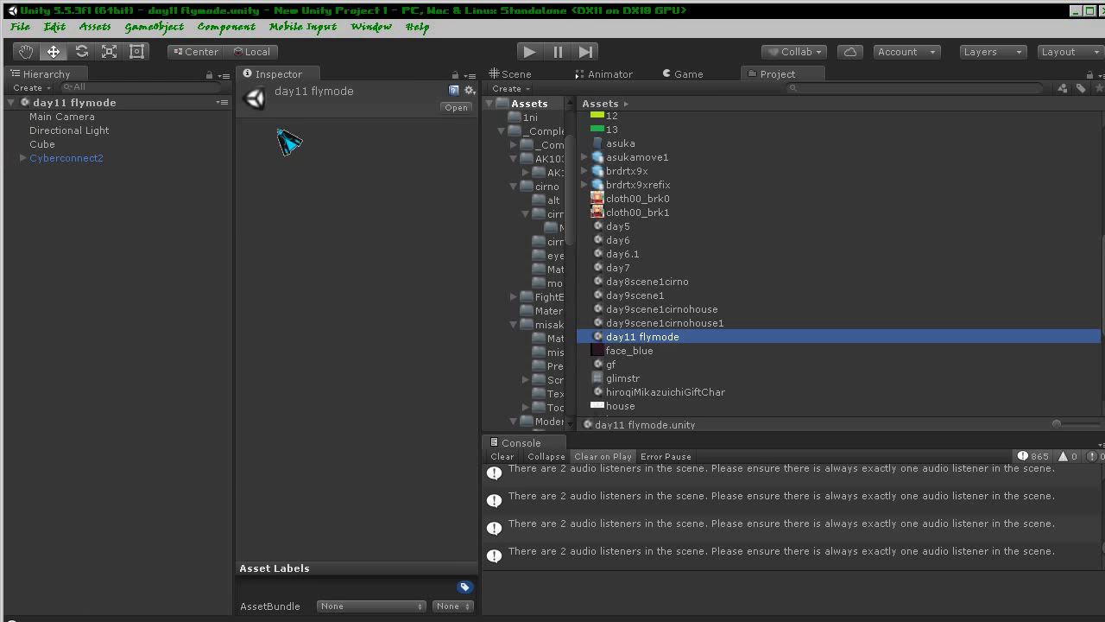
# - Disable the Free Look Cam script on Cyberconnect2's child Camera
pyautogui.click(65, 159)
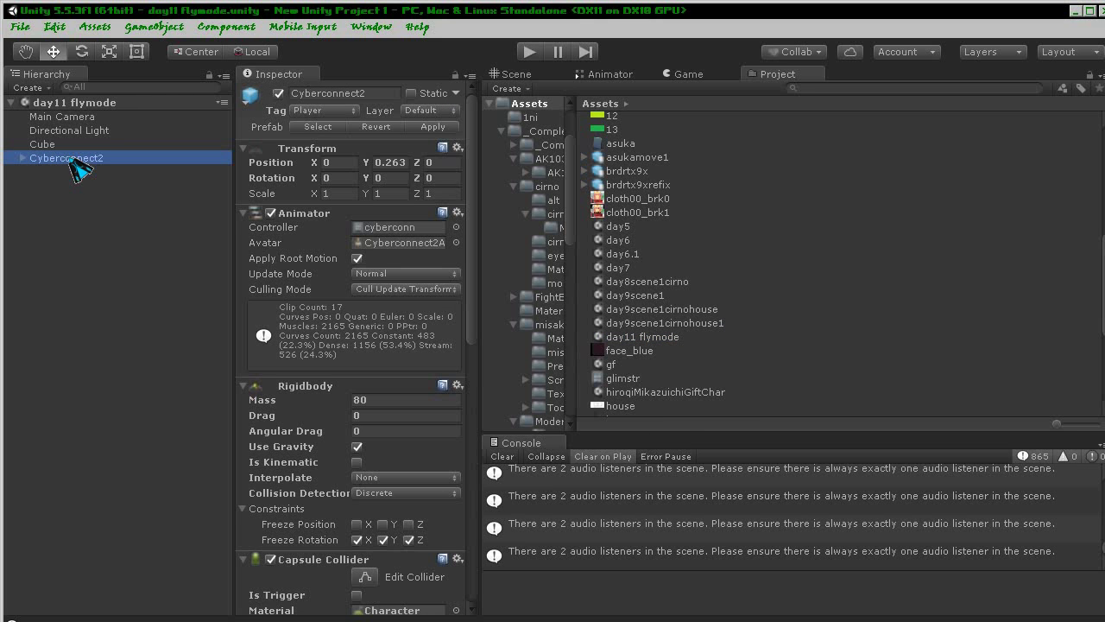
pyautogui.click(21, 158)
pyautogui.click(69, 199)
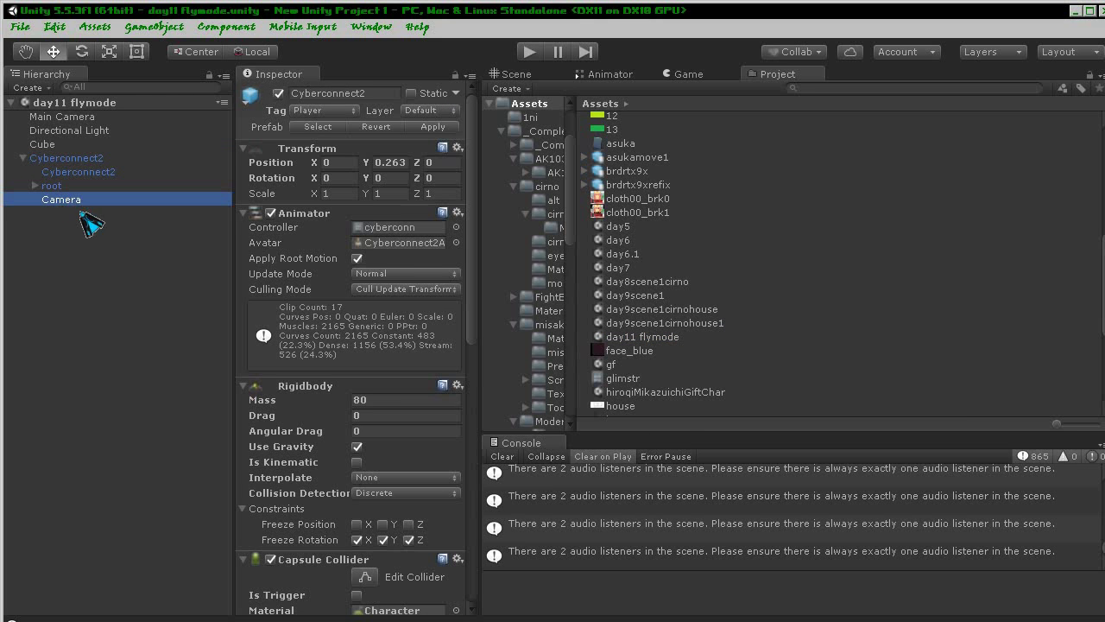
pyautogui.click(272, 528)
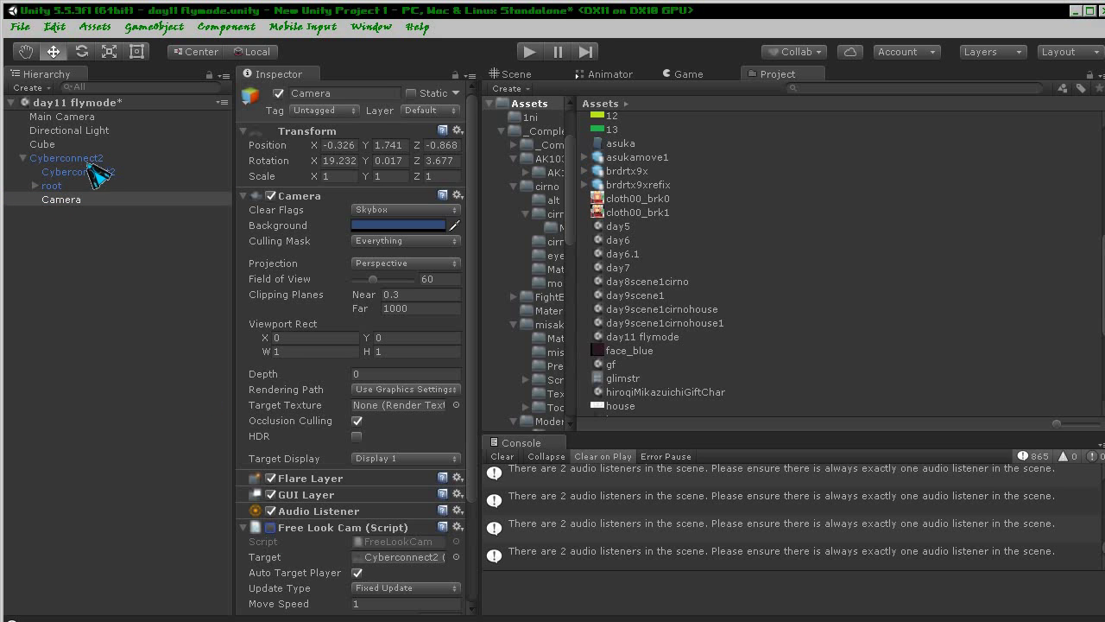
# - Enable Cyberconnect2's Misakiscriptcolliderfix 1 script and switch to the Scene view
pyautogui.click(74, 161)
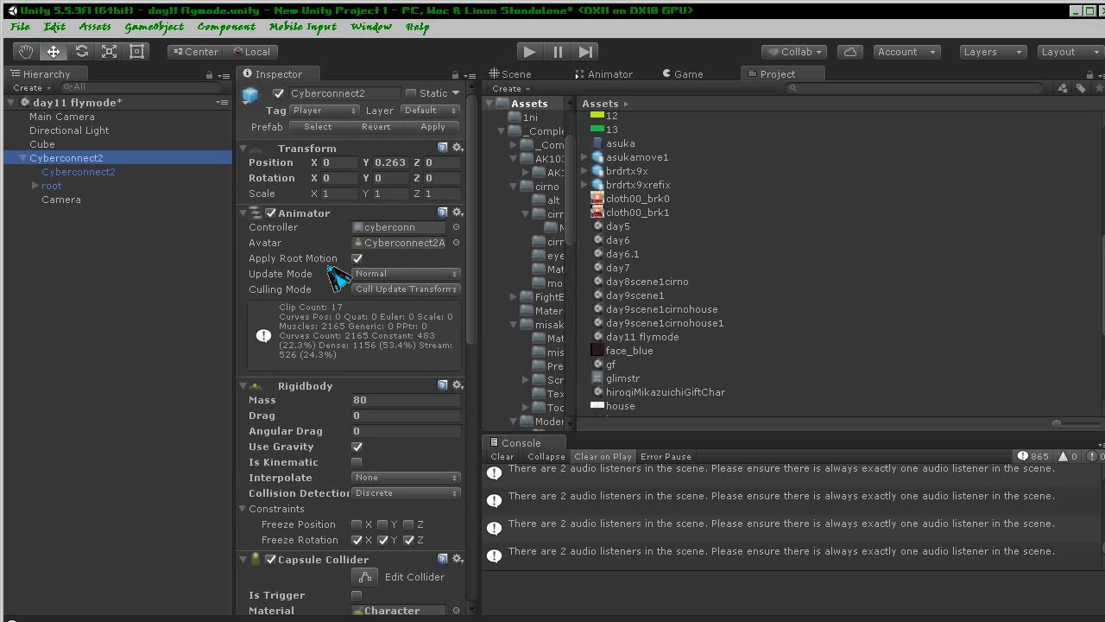
pyautogui.scroll(-5, 457, 349)
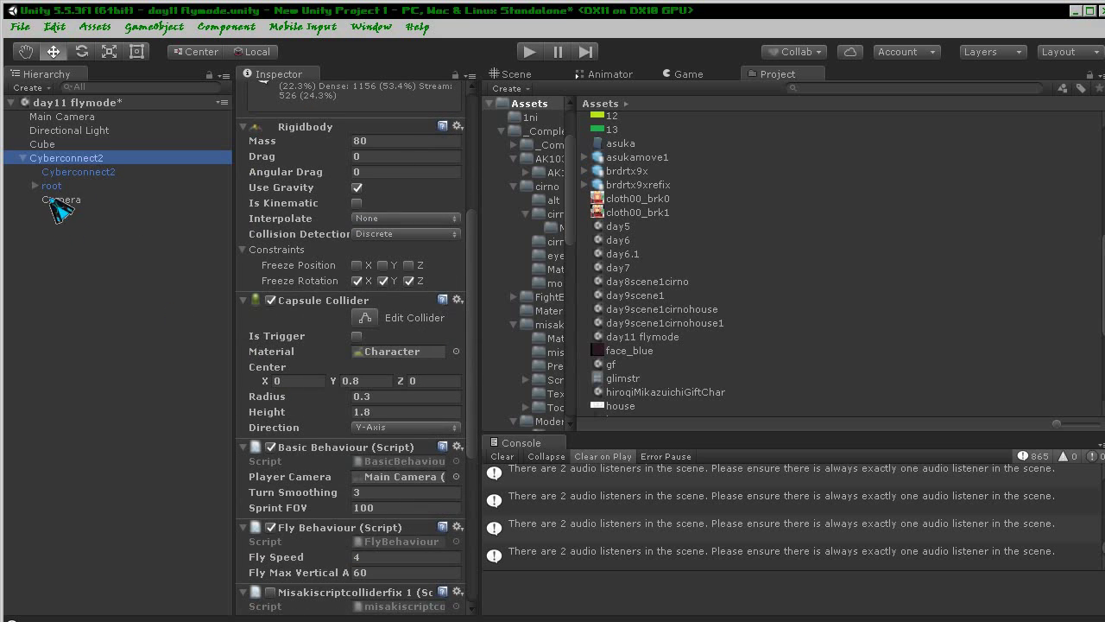
pyautogui.scroll(-4, 319, 533)
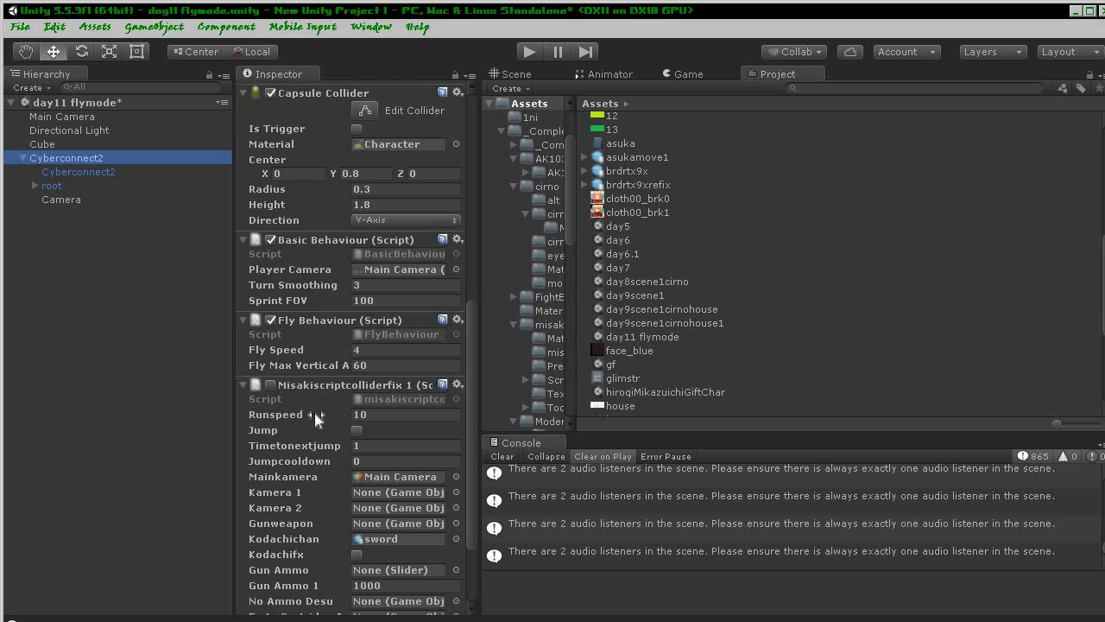
pyautogui.scroll(5, 320, 424)
pyautogui.scroll(1, 321, 432)
pyautogui.scroll(-5, 320, 449)
pyautogui.scroll(-1, 322, 473)
pyautogui.scroll(-3, 321, 473)
pyautogui.click(277, 271)
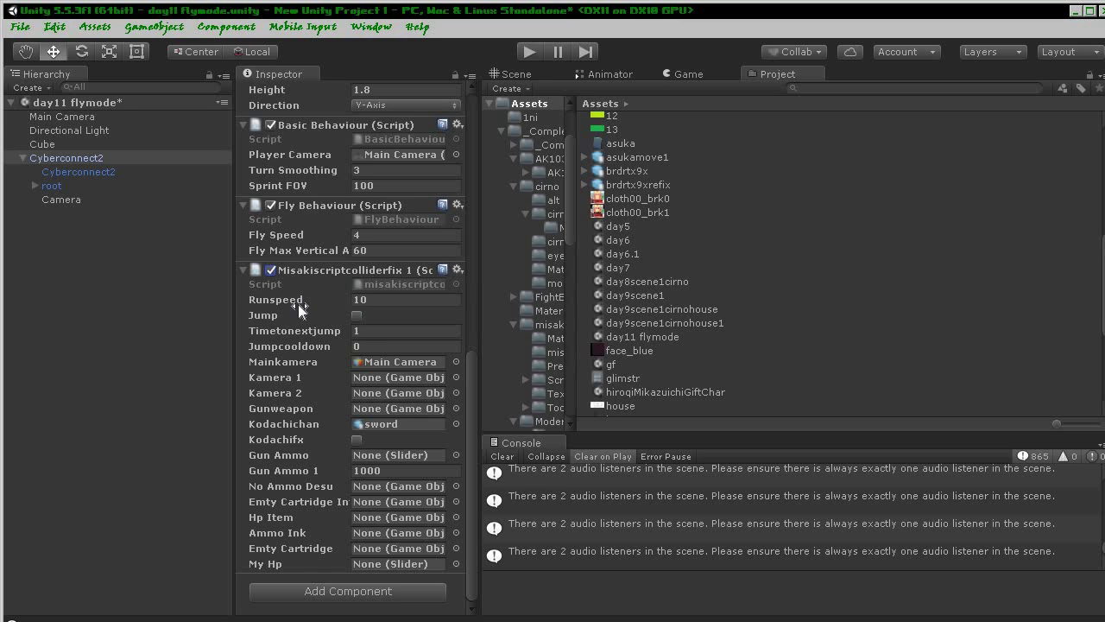
pyautogui.click(537, 77)
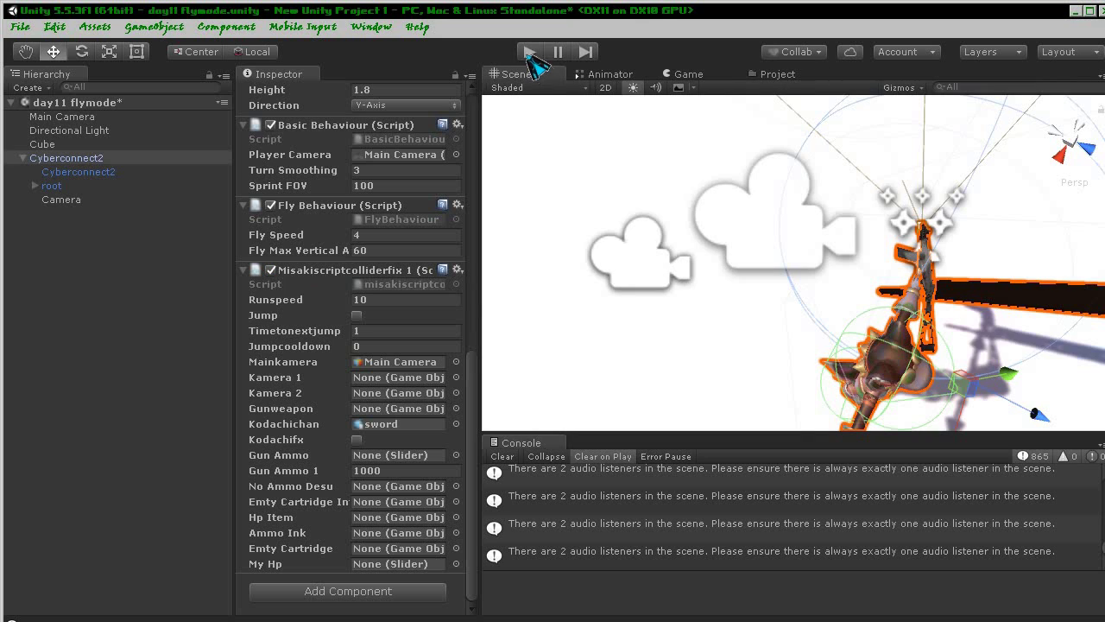
# - Deactivate Cyberconnect2's child Camera object and enter Play mode to test flying
pyautogui.click(58, 201)
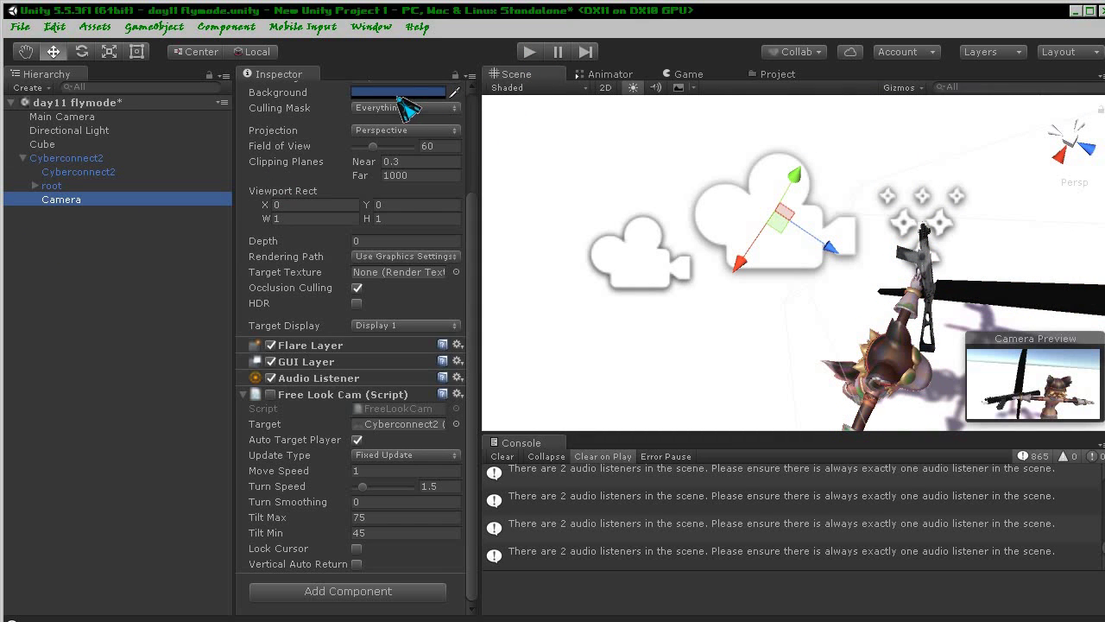
pyautogui.click(278, 93)
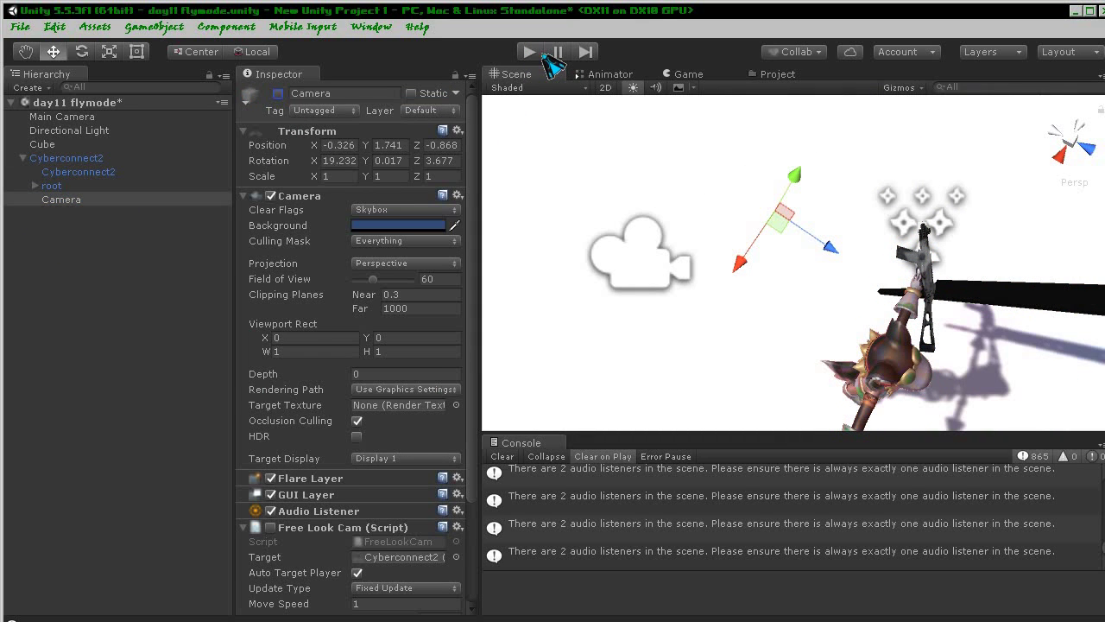
pyautogui.click(540, 53)
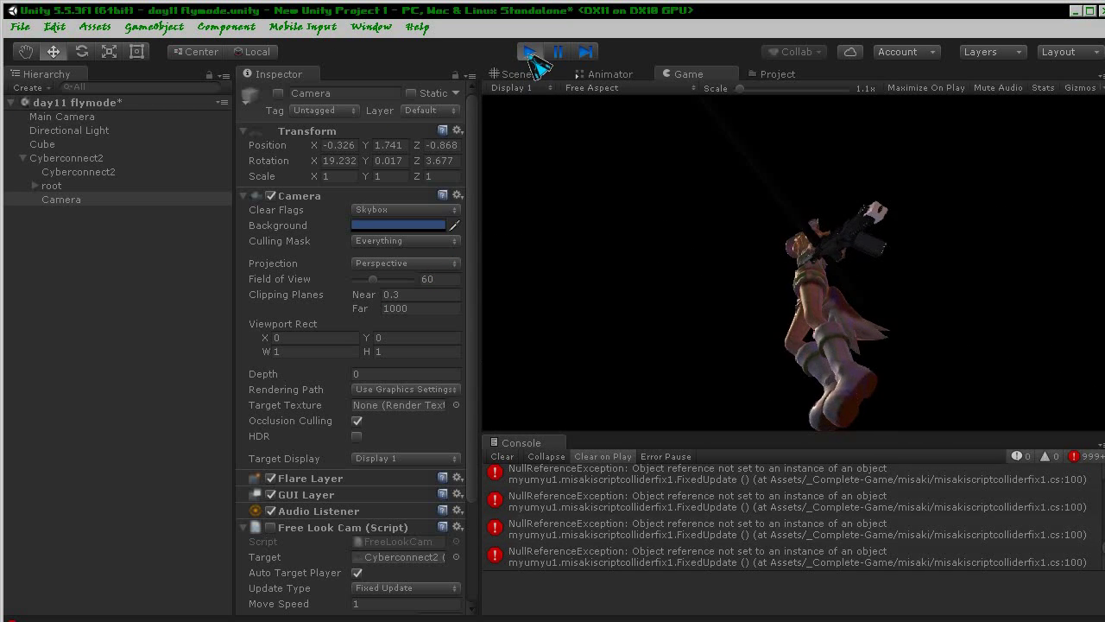
# - During play, switch Cyberconnect2's Animator culling mode to Cull Completely
pyautogui.click(95, 170)
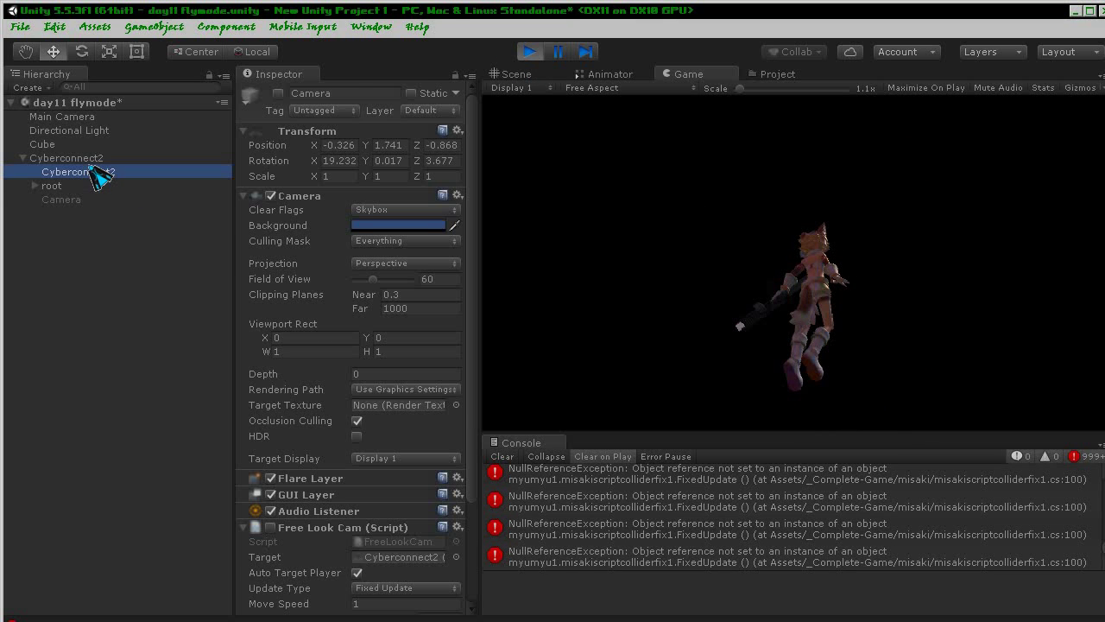
pyautogui.click(97, 160)
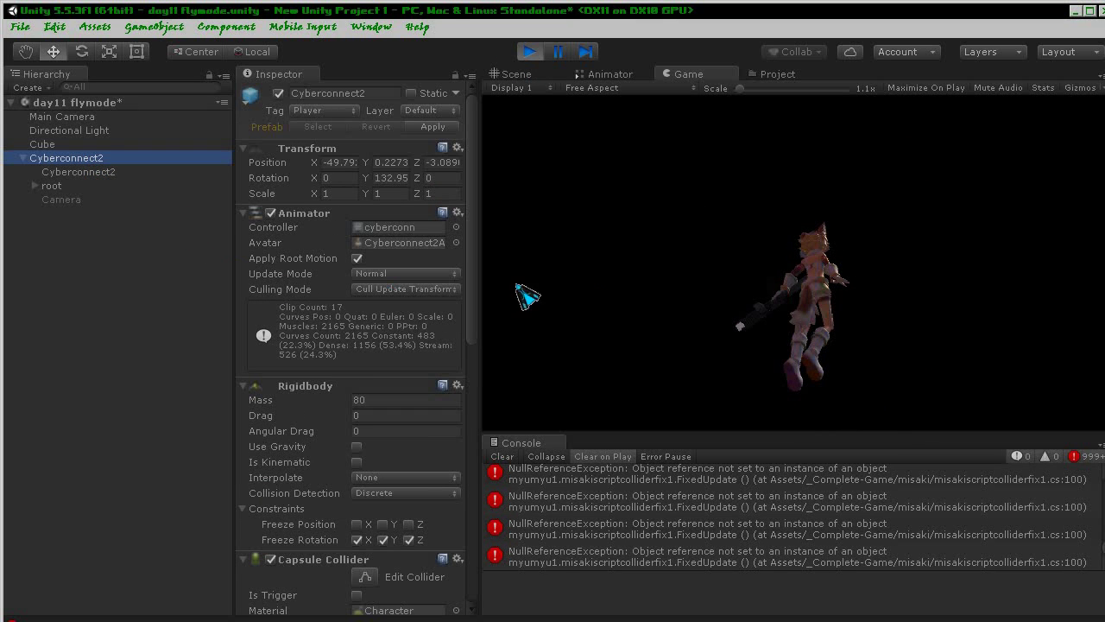
pyautogui.click(430, 292)
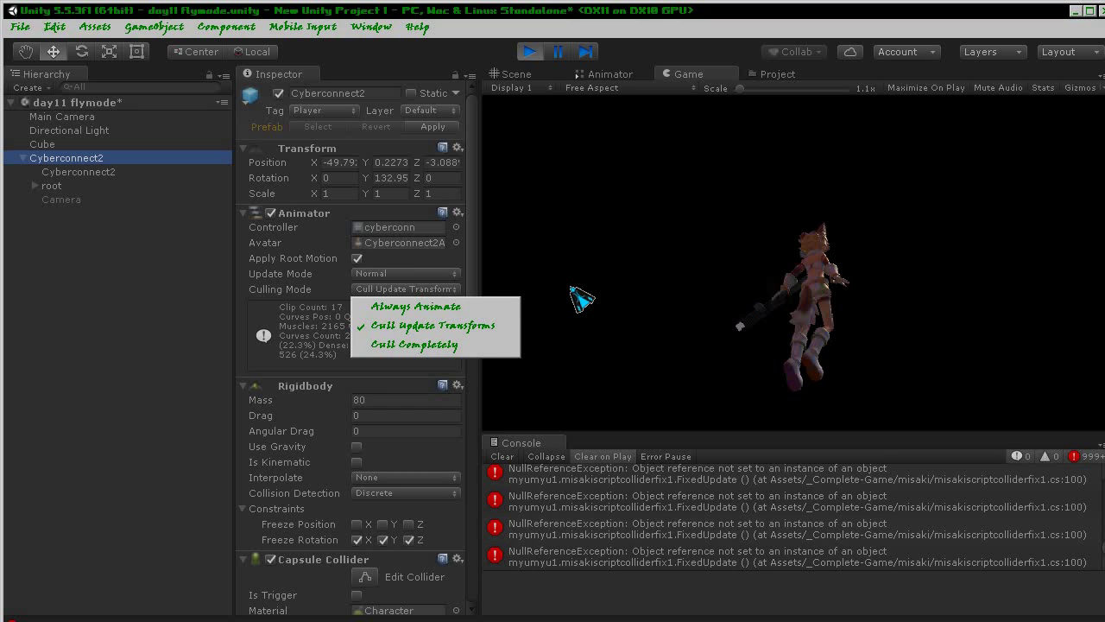
pyautogui.click(473, 342)
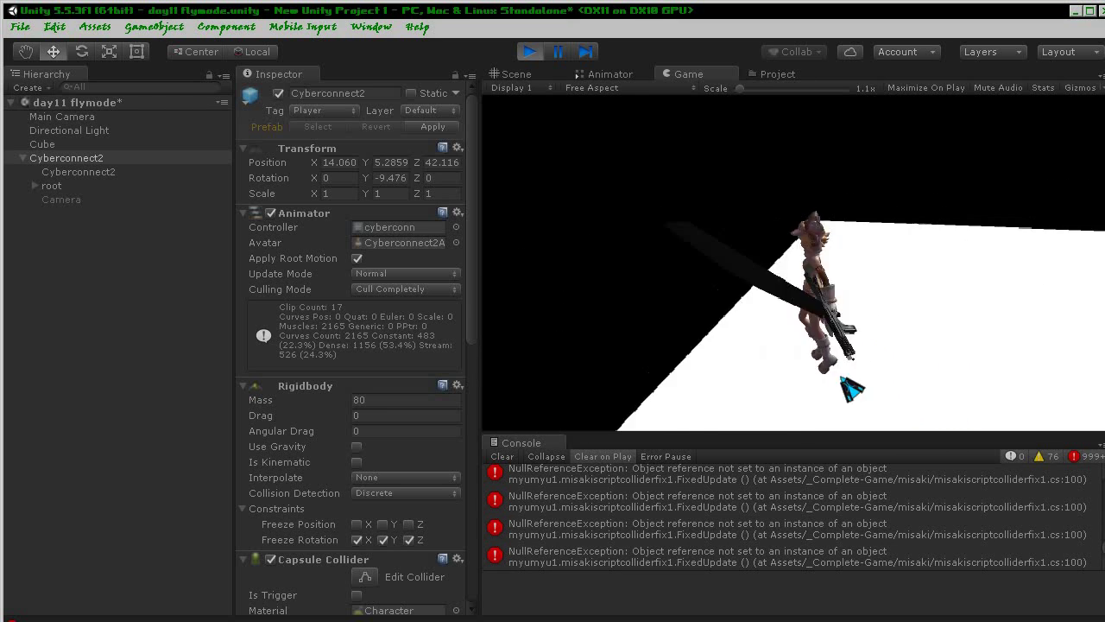
# - Stop the game and set Cyberconnect2's Animator culling mode to Cull Completely in edit mode
pyautogui.click(529, 50)
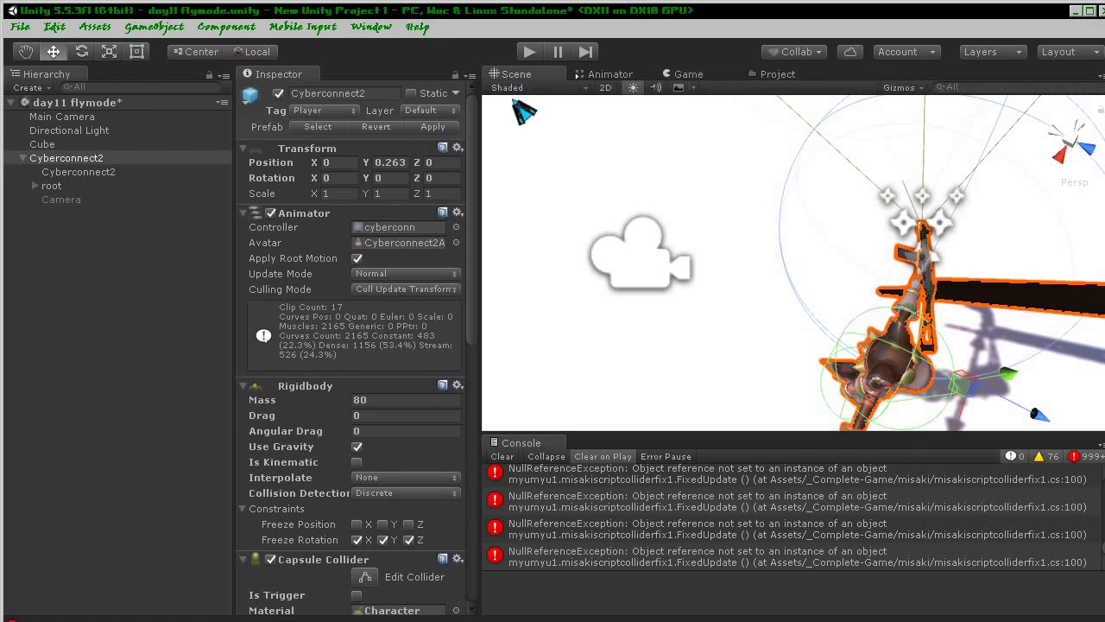
pyautogui.click(404, 290)
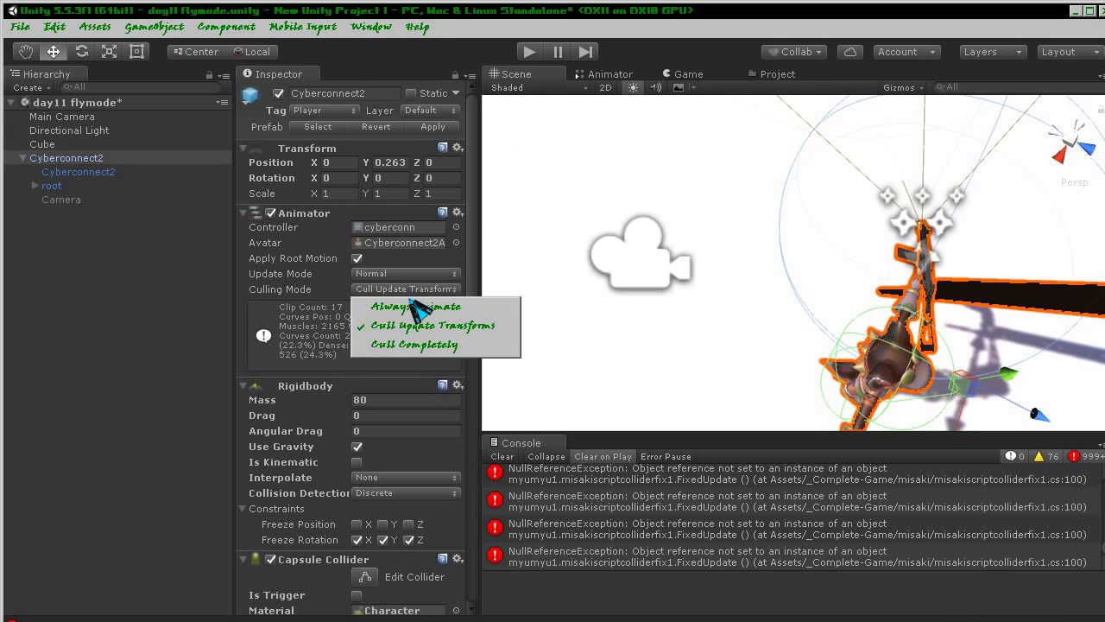
pyautogui.click(466, 352)
# - Reframe the Scene view around the character and run the game again to test
pyautogui.moveTo(739, 276); pyautogui.dragTo(700, 229, button='middle')
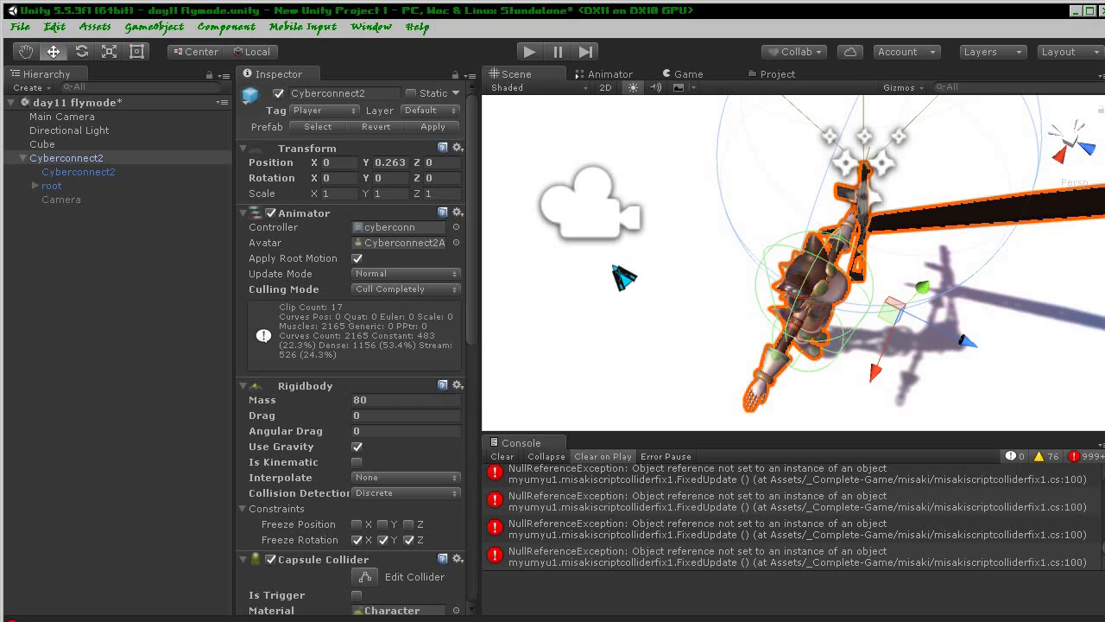
pyautogui.moveTo(477, 292); pyautogui.dragTo(495, 491)
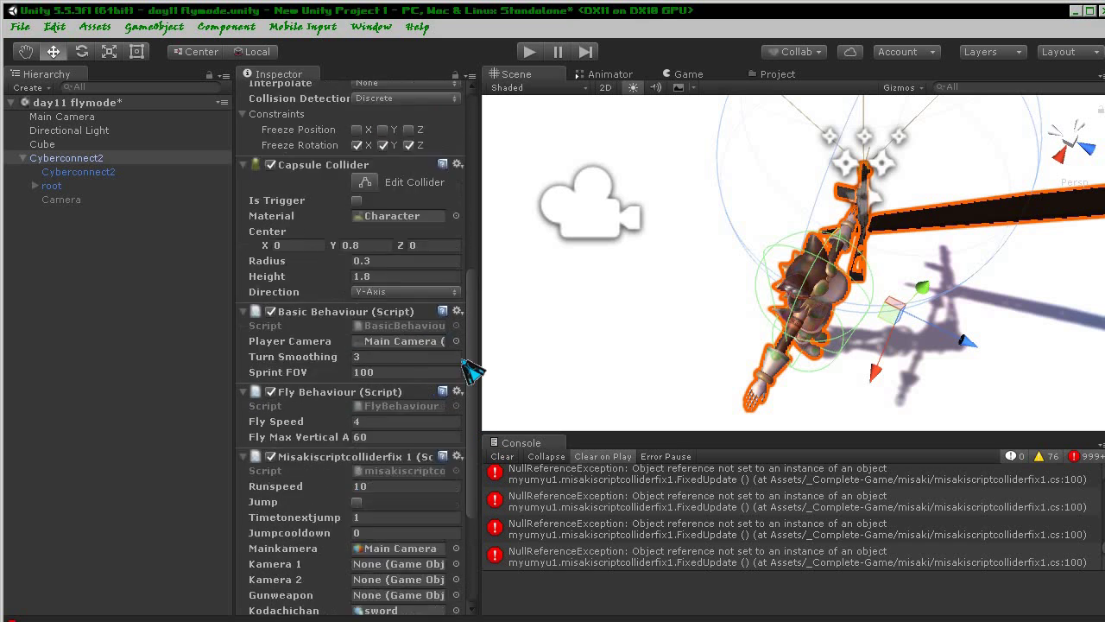
pyautogui.moveTo(494, 490); pyautogui.dragTo(497, 251)
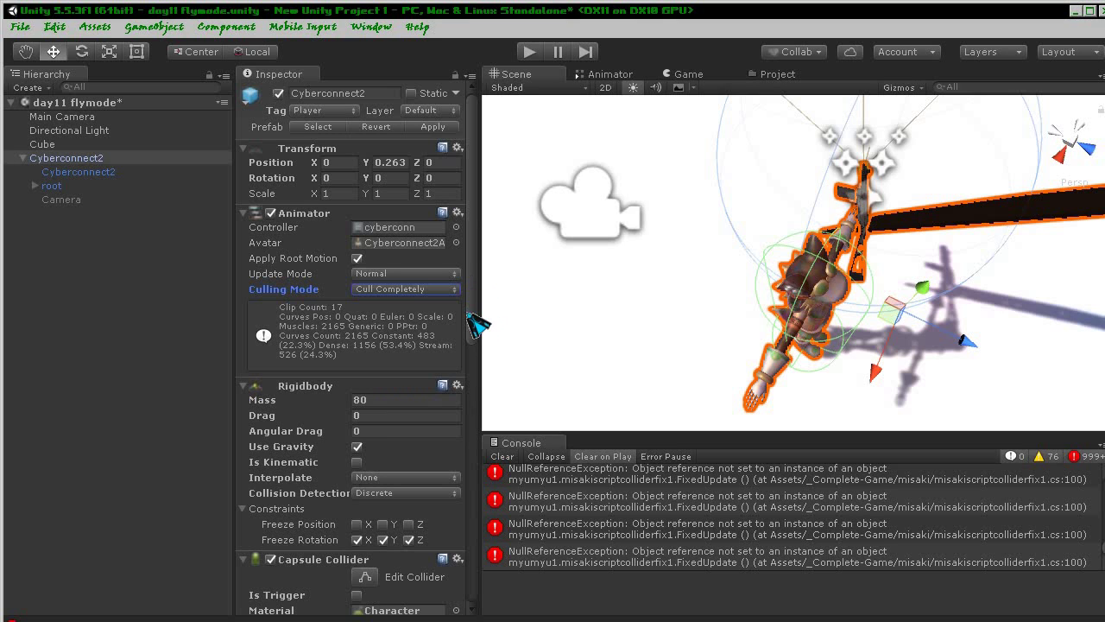
pyautogui.moveTo(485, 328); pyautogui.dragTo(605, 434)
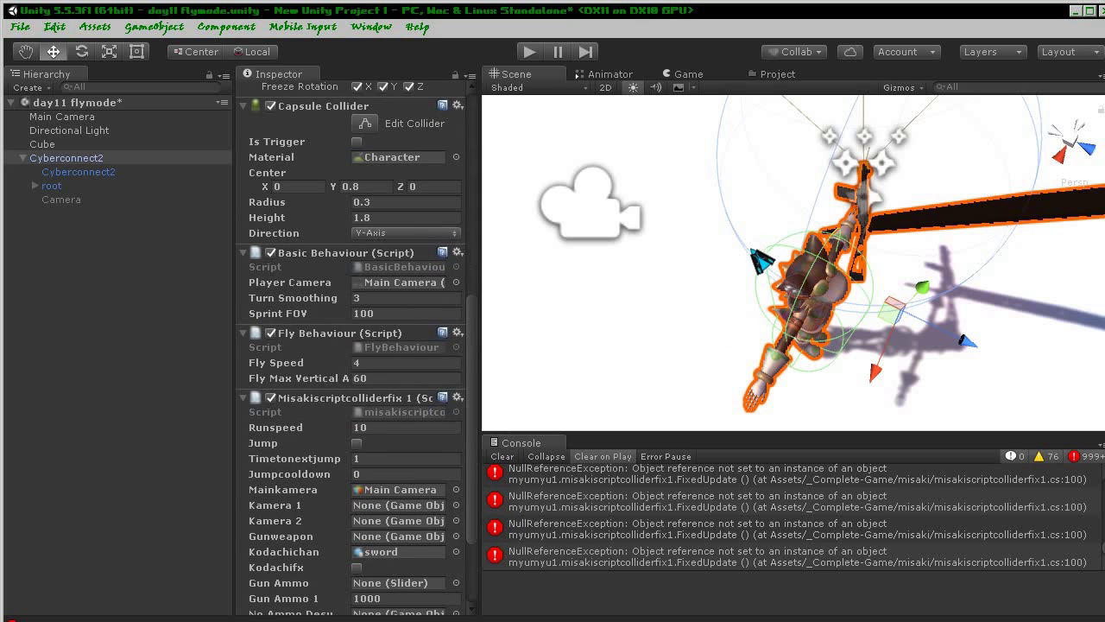
pyautogui.click(533, 50)
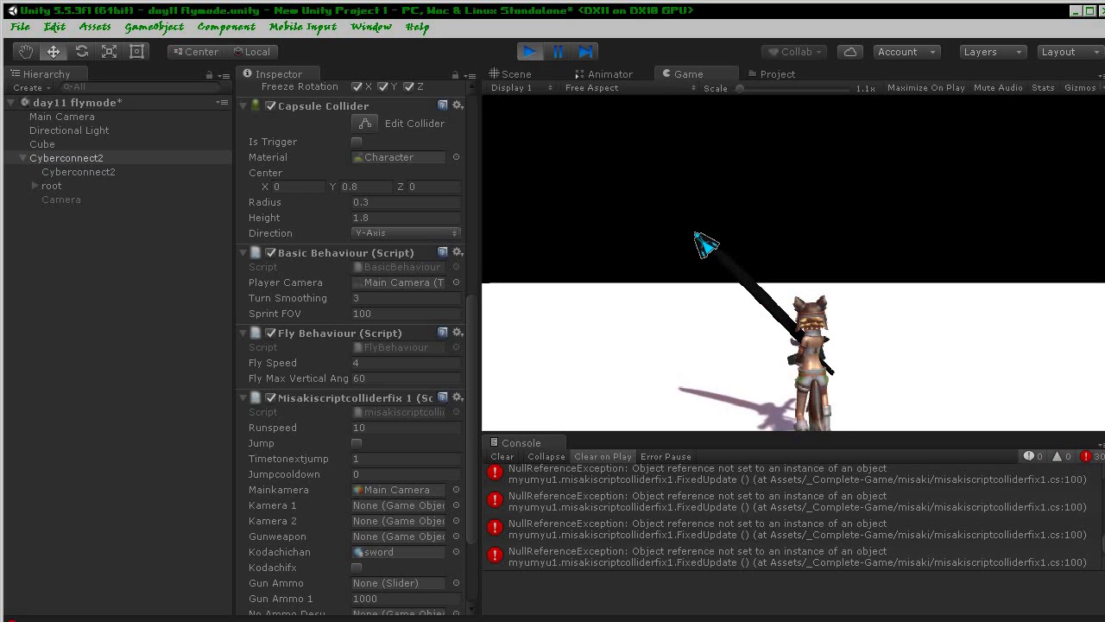
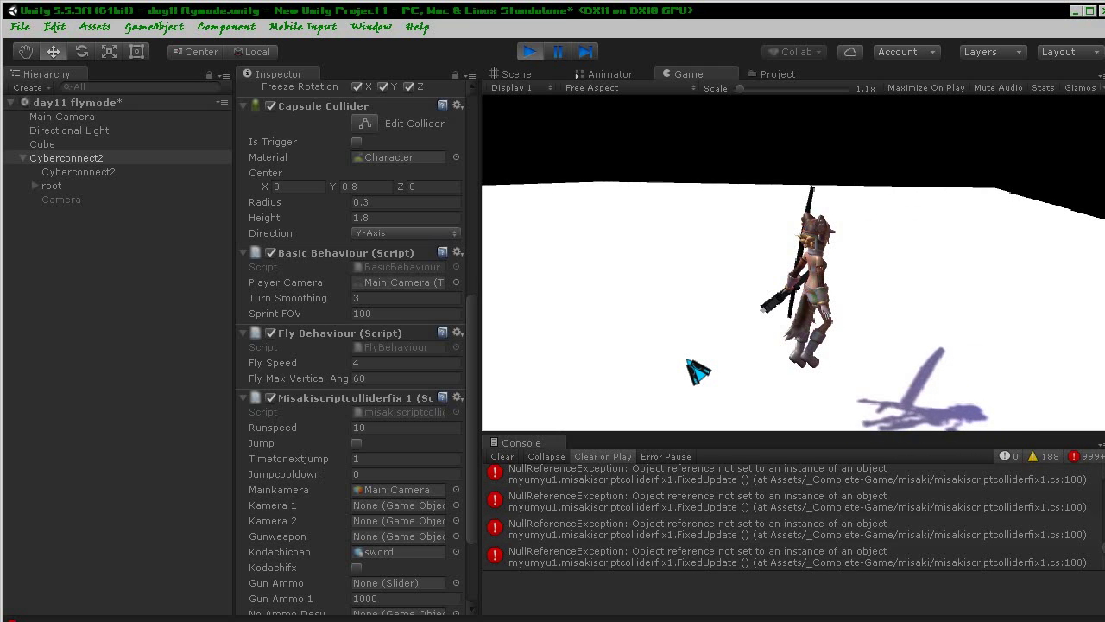
# - Stop play mode and show details of the line 100 NullReferenceException in misakiscriptcolliderfix1.cs
pyautogui.click(530, 52)
pyautogui.click(704, 528)
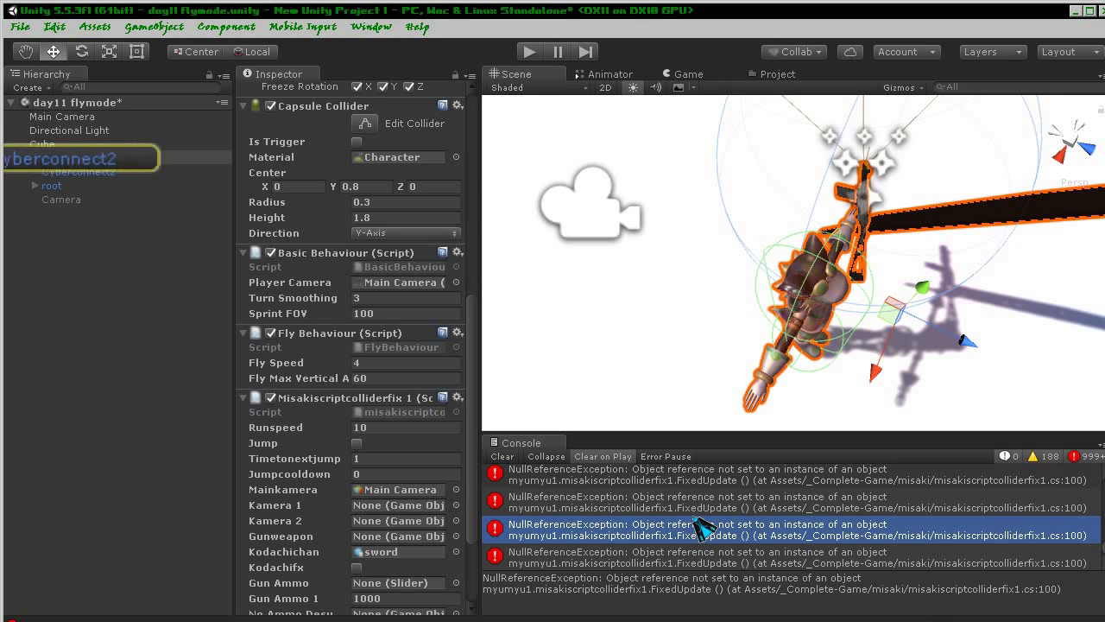
# - Open misakiscriptcolliderfix1.cs at line 100 in MonoDevelop and cancel the Attach to Process dialog
pyautogui.doubleClick(710, 524)
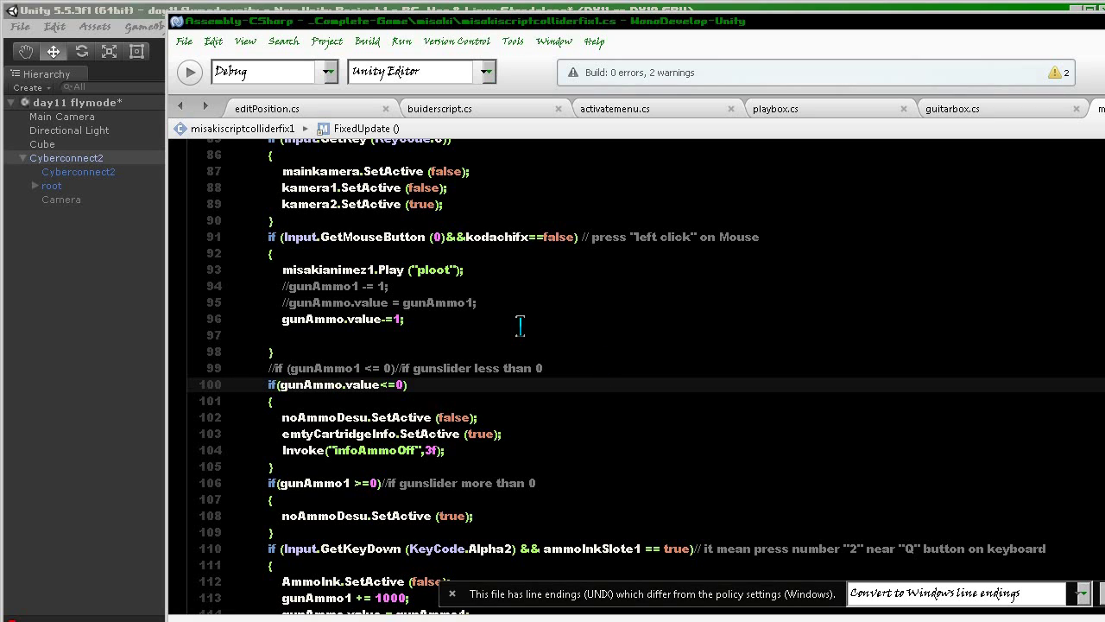
pyautogui.click(190, 73)
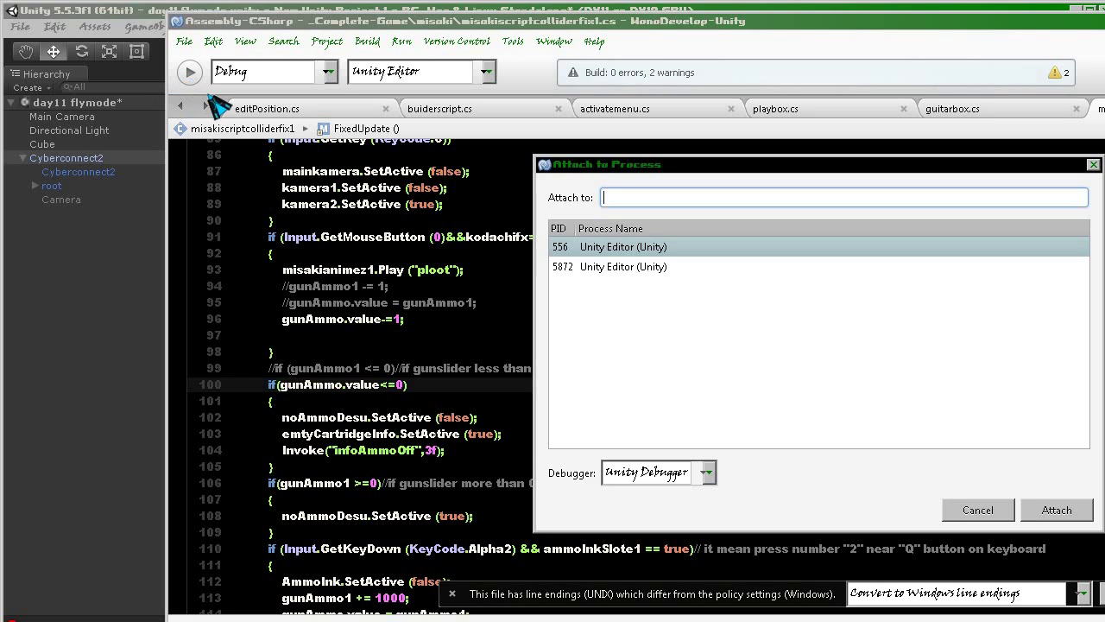
pyautogui.click(948, 508)
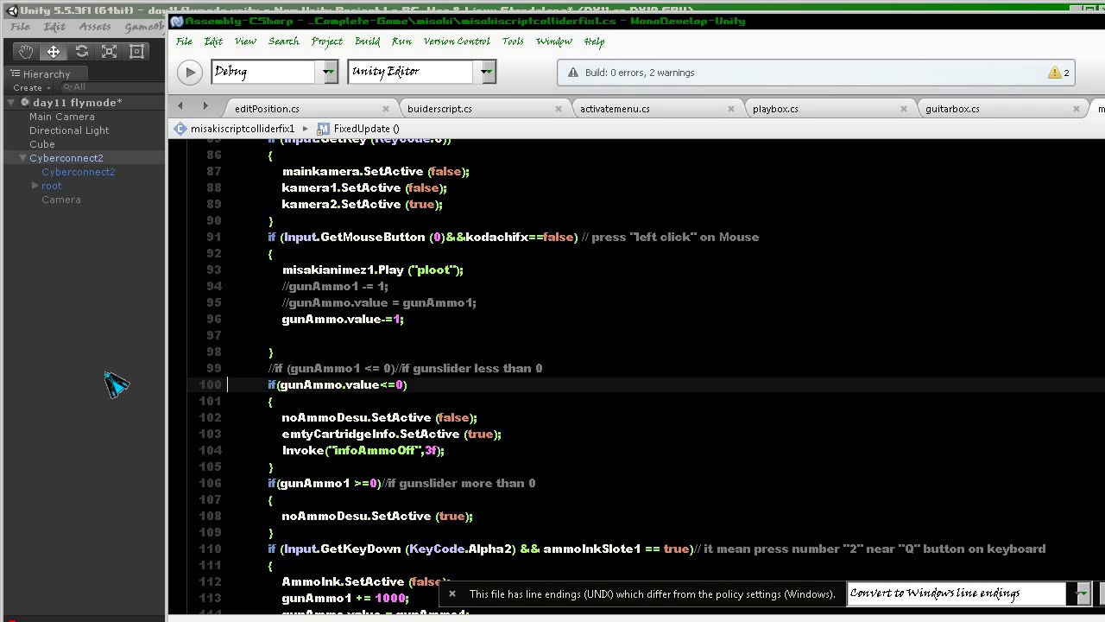
# - Back in Unity, clear the Console errors and reframe the Scene view on the character
pyautogui.click(117, 385)
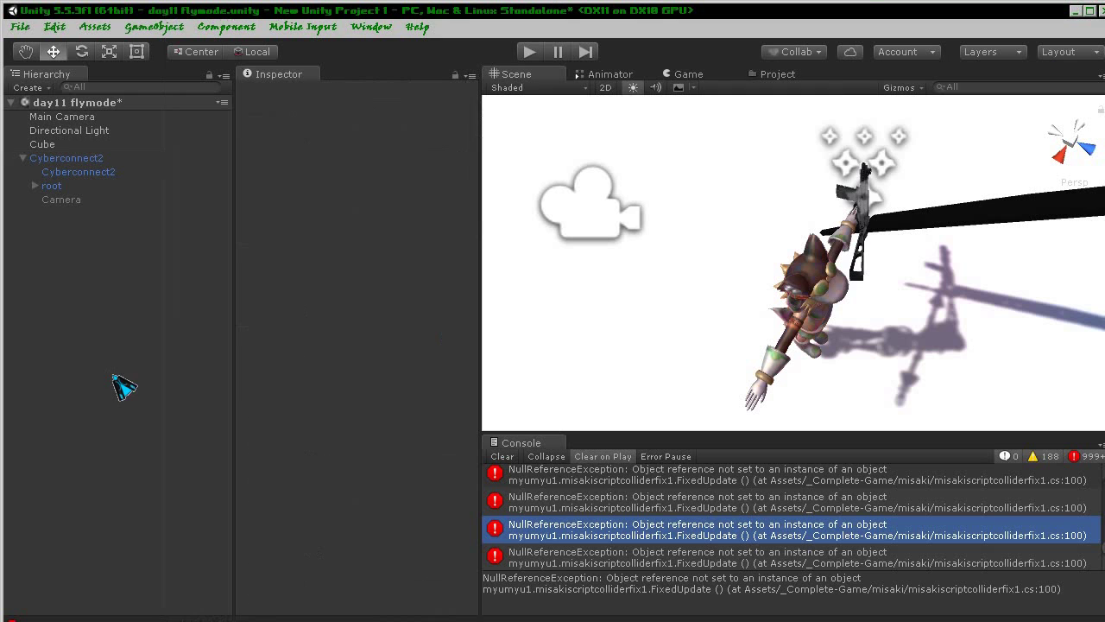
pyautogui.click(504, 457)
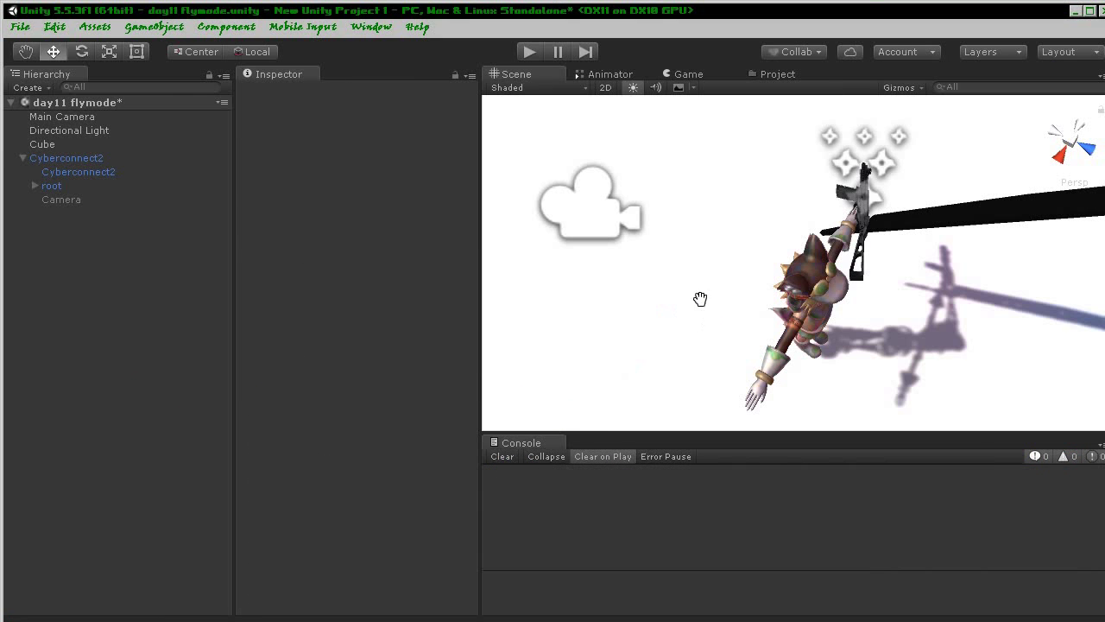
pyautogui.moveTo(699, 298); pyautogui.dragTo(767, 191, button='right')
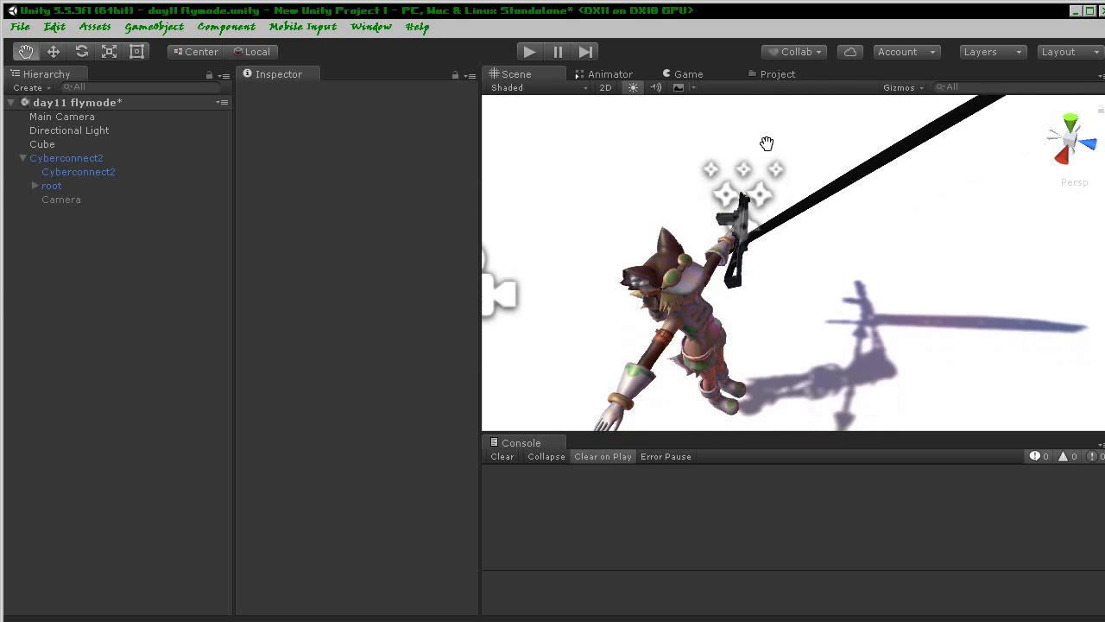
pyautogui.moveTo(767, 190); pyautogui.dragTo(705, 226, button='right')
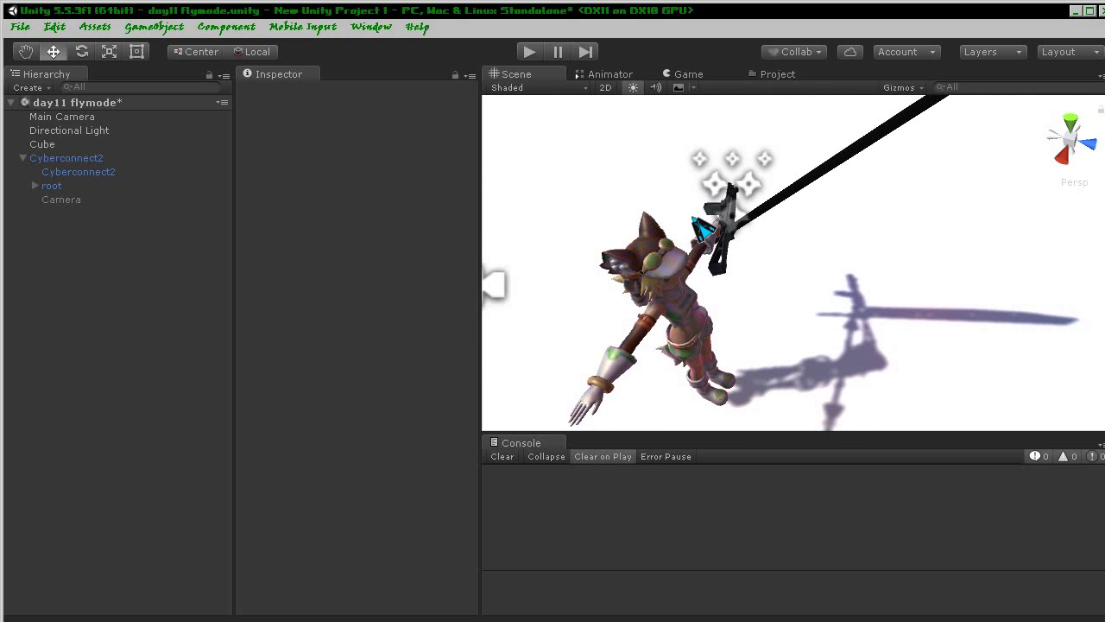
pyautogui.moveTo(701, 226)
pyautogui.mouseDown(button='middle')
pyautogui.moveTo(708, 252)
pyautogui.moveTo(734, 259)
pyautogui.mouseUp(button='middle')
# - Add a Free Look Cam component to the Cyberconnect2 object
pyautogui.click(69, 160)
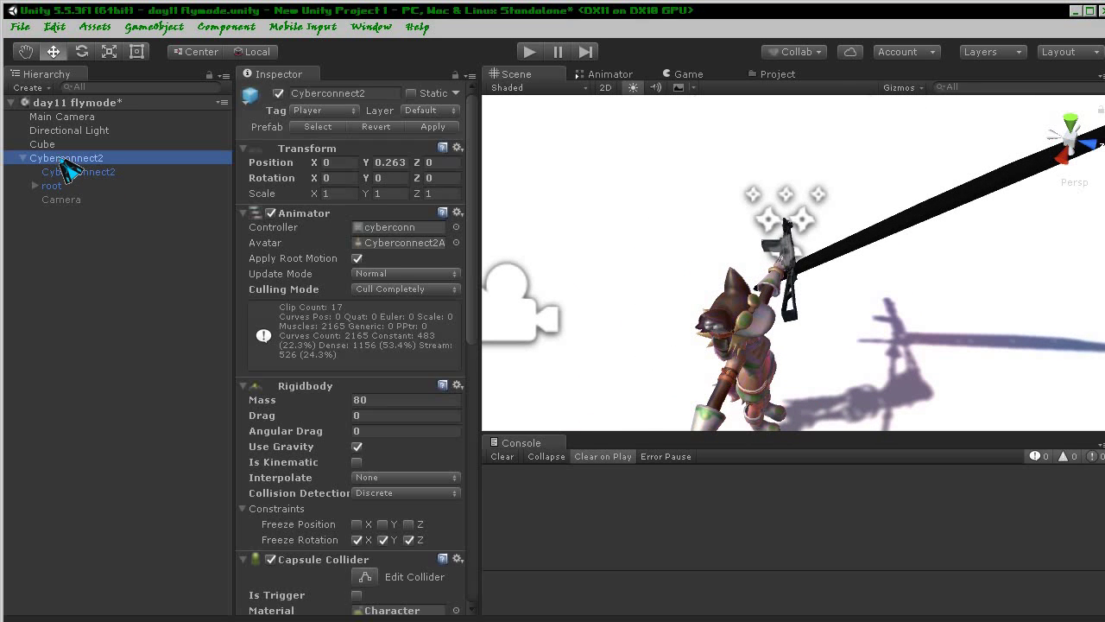
pyautogui.scroll(-10, 406, 311)
pyautogui.scroll(-2, 357, 493)
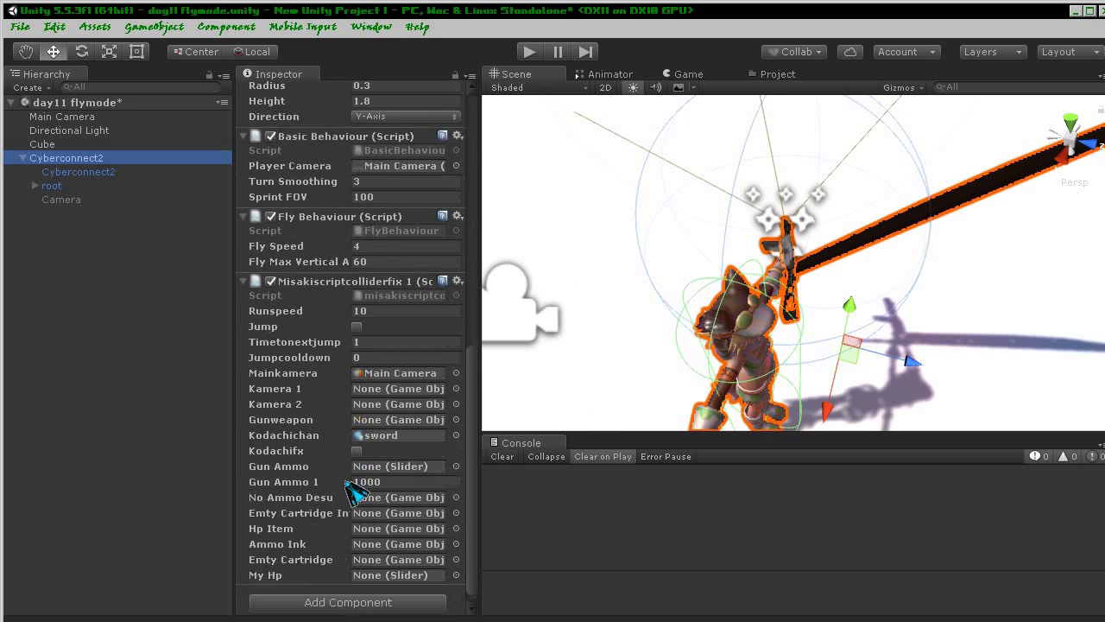
pyautogui.click(321, 595)
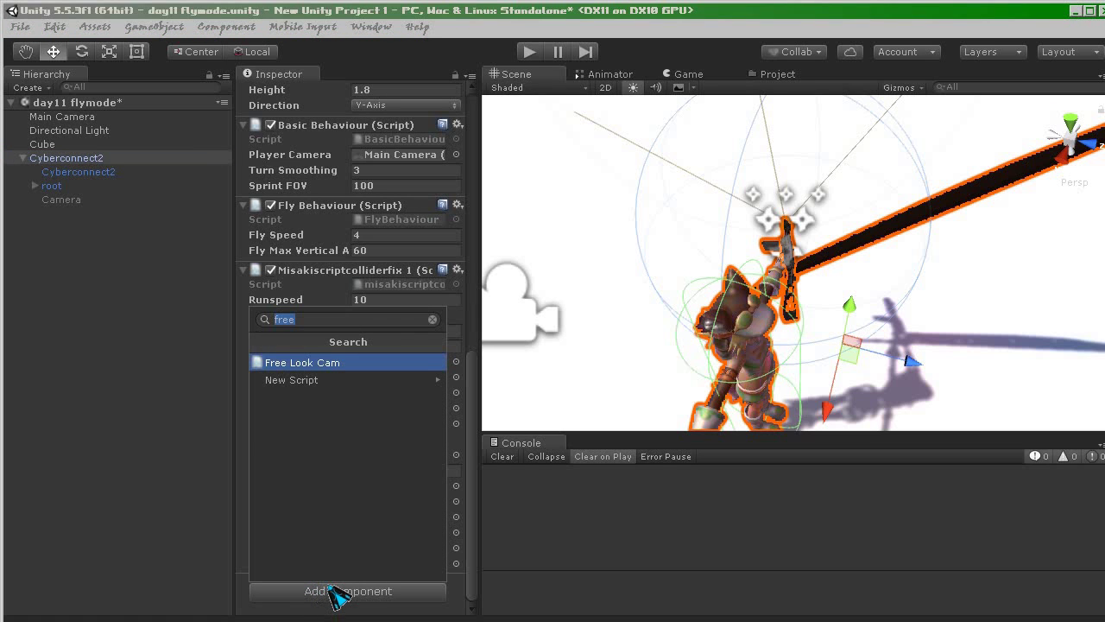
pyautogui.write('free')
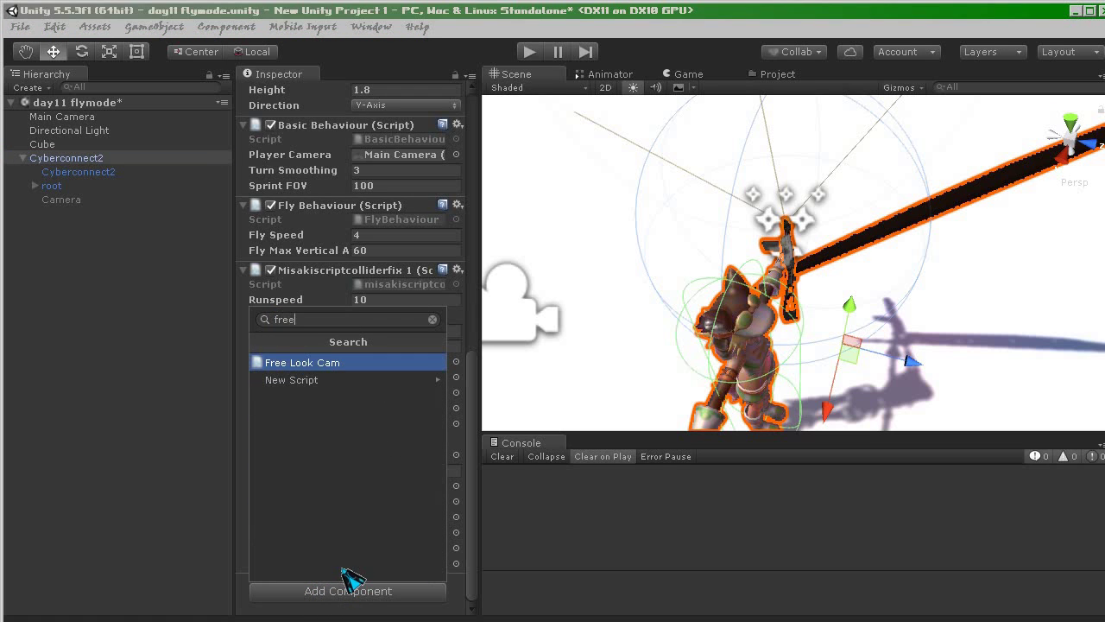
pyautogui.press('Return')
# - Set the Cyberconnect2 child as the Free Look Cam target and start the game
pyautogui.scroll(-4, 363, 533)
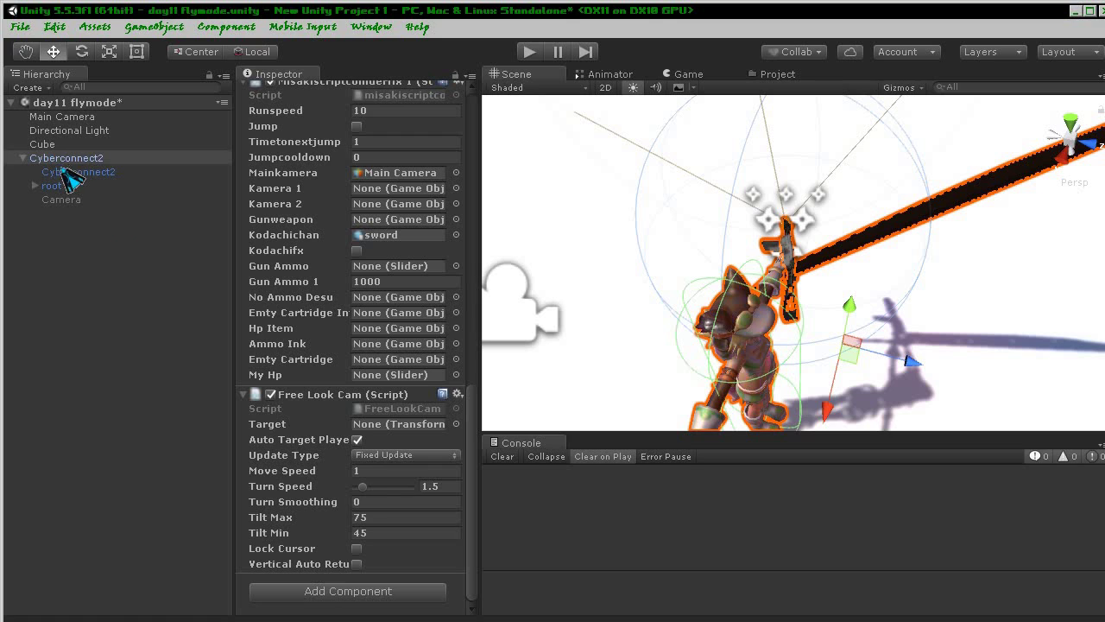
pyautogui.moveTo(82, 173)
pyautogui.mouseDown()
pyautogui.moveTo(389, 436)
pyautogui.moveTo(384, 427)
pyautogui.mouseUp()
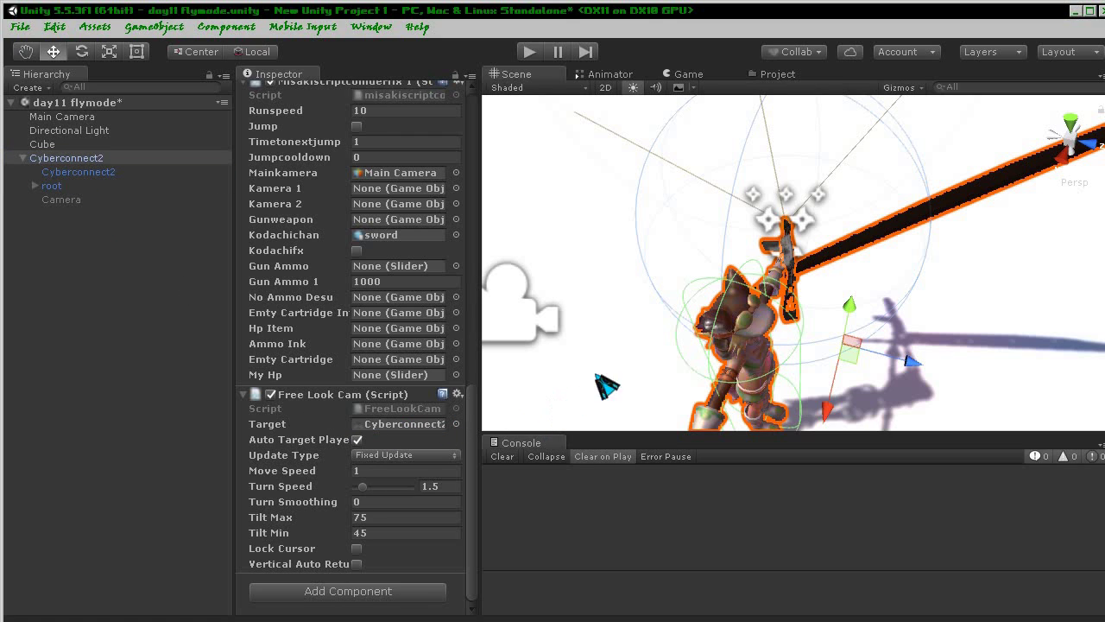
pyautogui.click(529, 51)
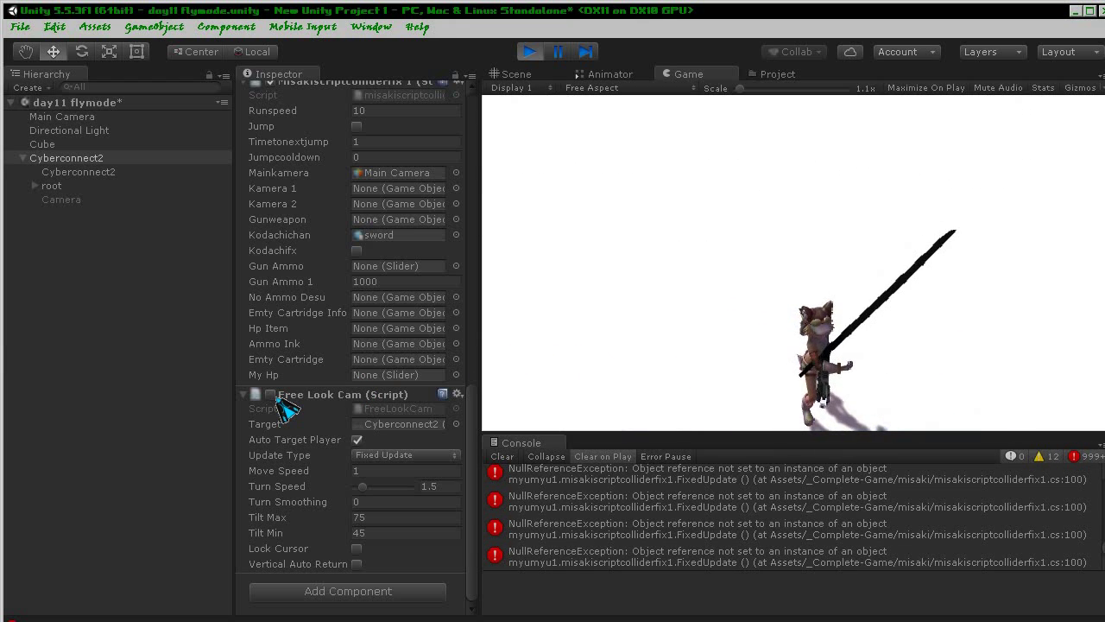
# - Enable the Free Look Cam (Script) component during play, then stop the game
pyautogui.click(271, 395)
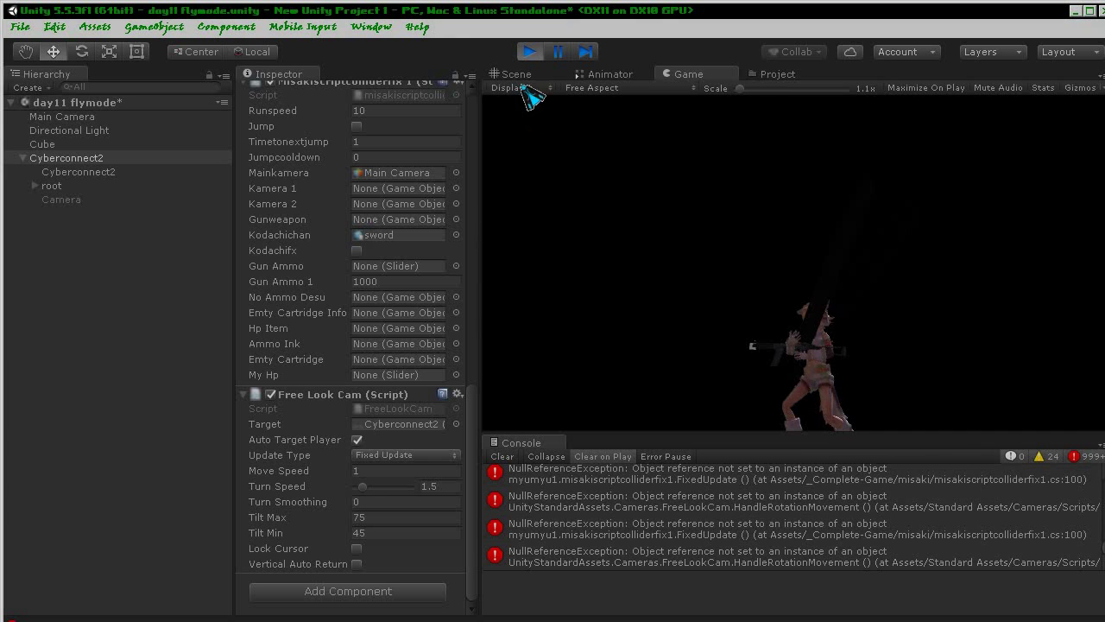
pyautogui.click(529, 53)
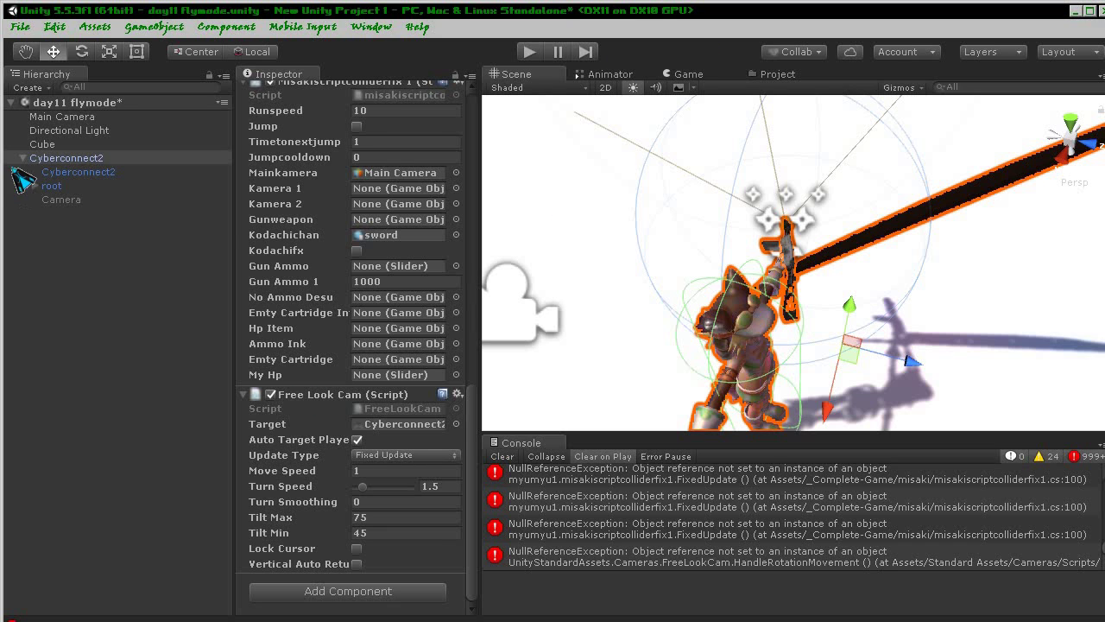
pyautogui.scroll(2, 289, 252)
pyautogui.scroll(4, 276, 249)
pyautogui.scroll(3, 272, 249)
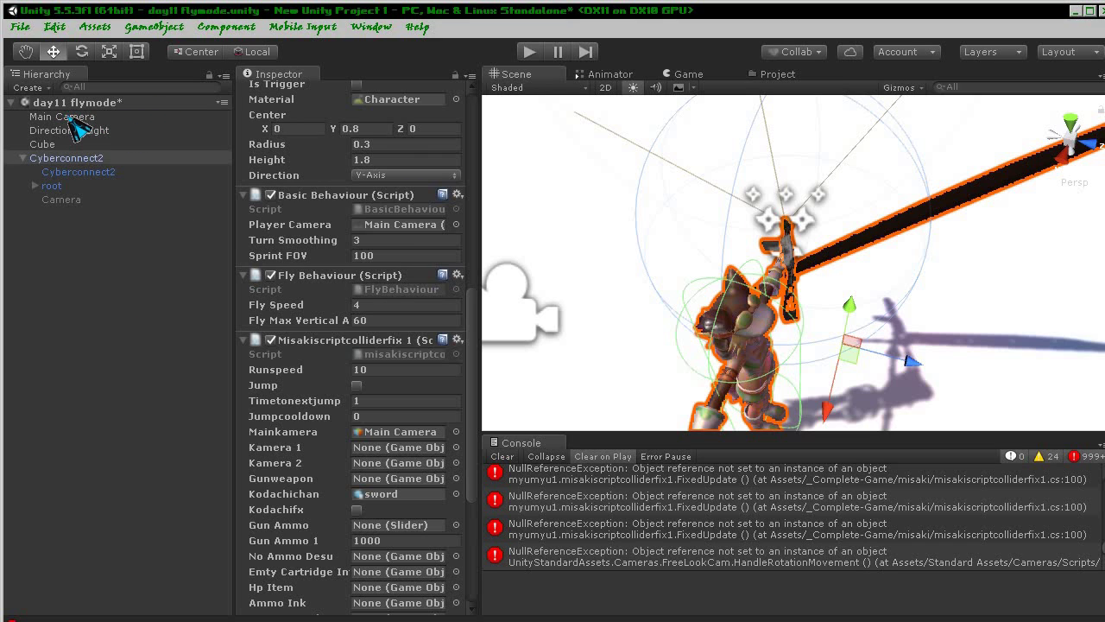
# - Select Main Camera in the Hierarchy and untick its active checkbox
pyautogui.click(71, 119)
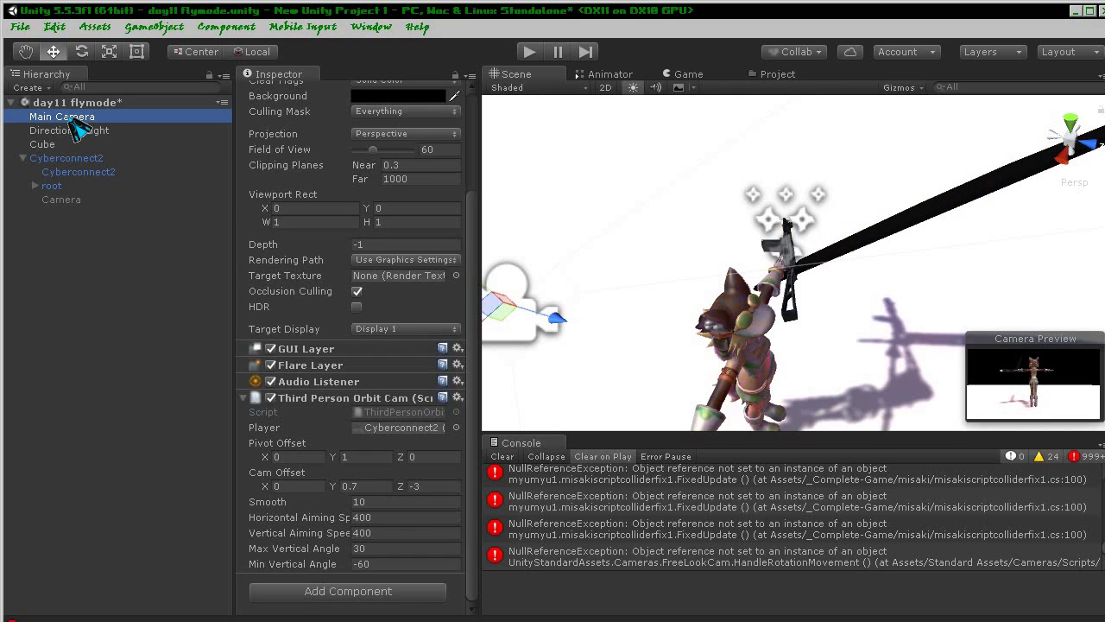
pyautogui.scroll(3, 454, 384)
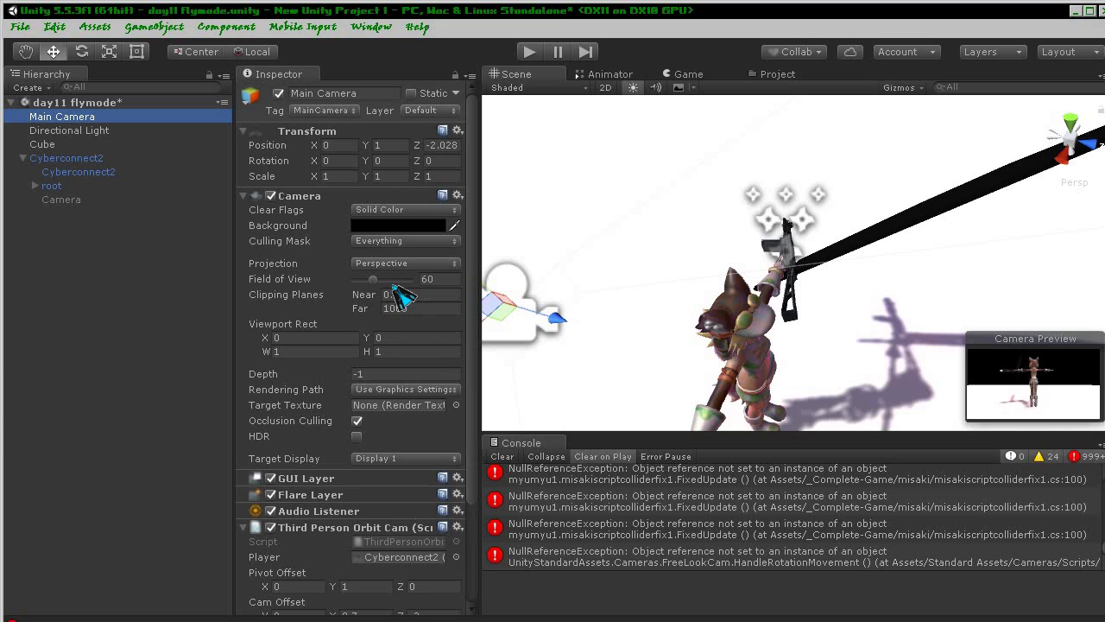
pyautogui.click(278, 93)
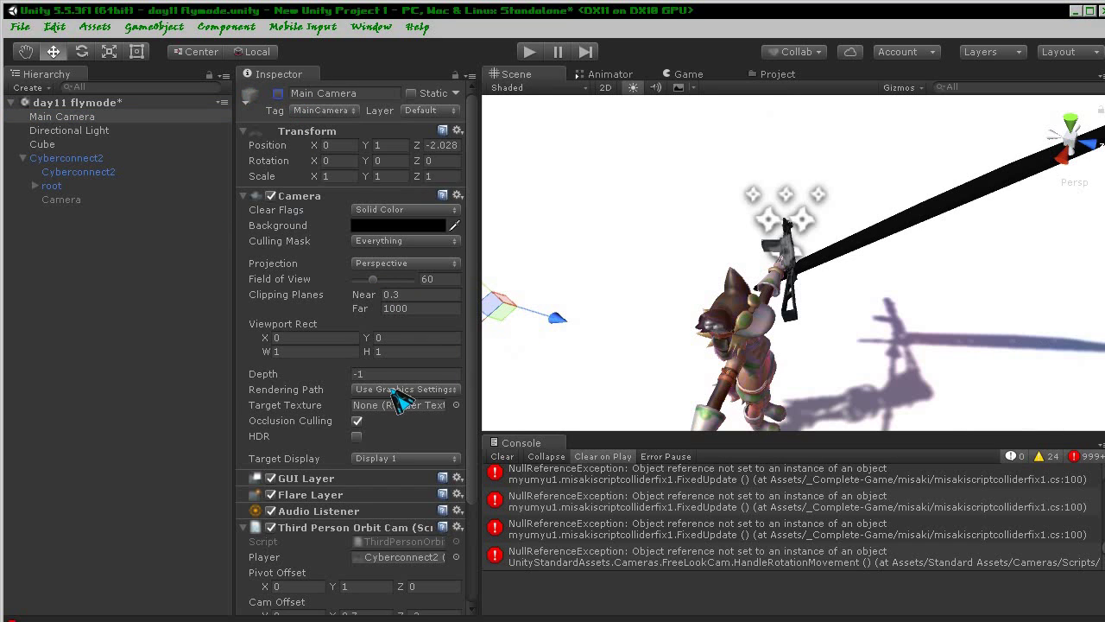
pyautogui.scroll(-3, 391, 390)
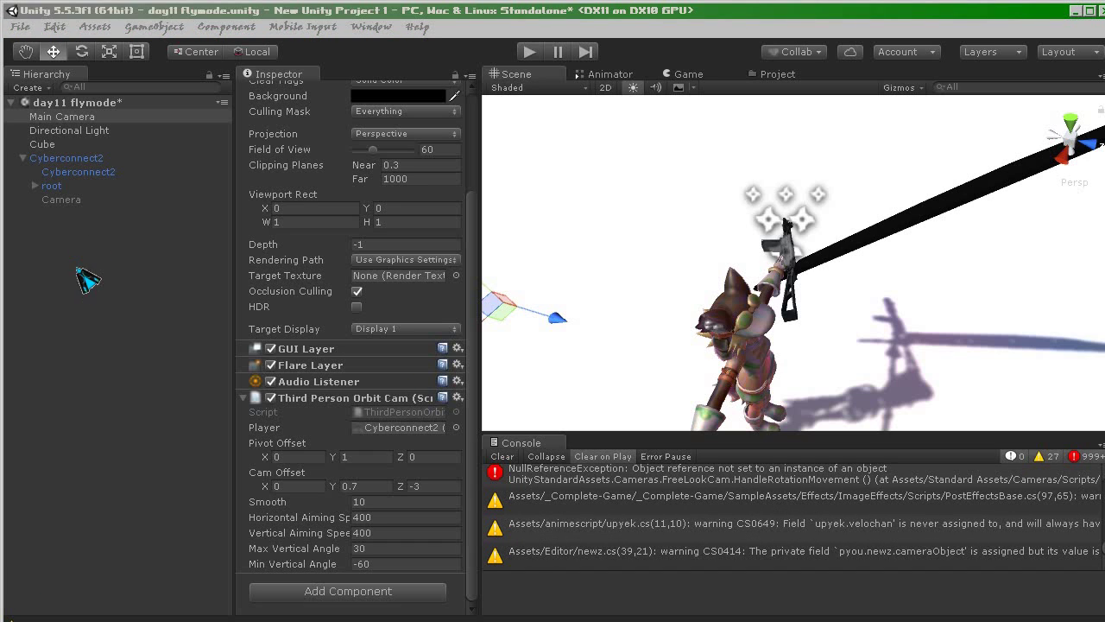
# - Disable the Misakiscriptcolliderfix 1 component on Cyberconnect2
pyautogui.click(73, 159)
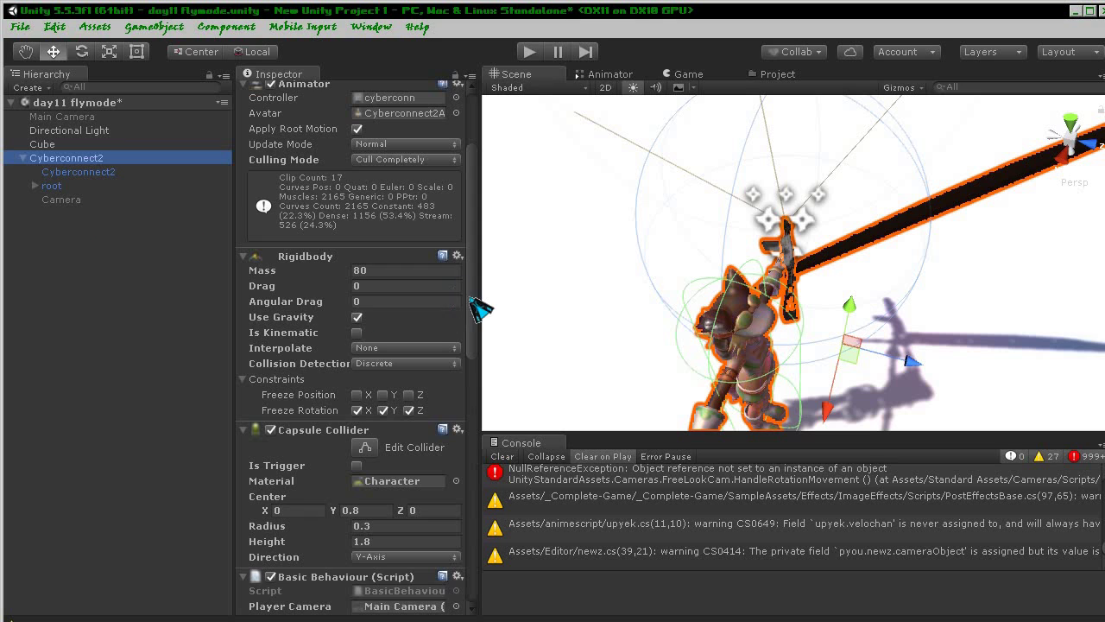
pyautogui.scroll(-5, 471, 358)
pyautogui.scroll(-1, 462, 421)
pyautogui.scroll(-2, 463, 459)
pyautogui.scroll(-5, 466, 458)
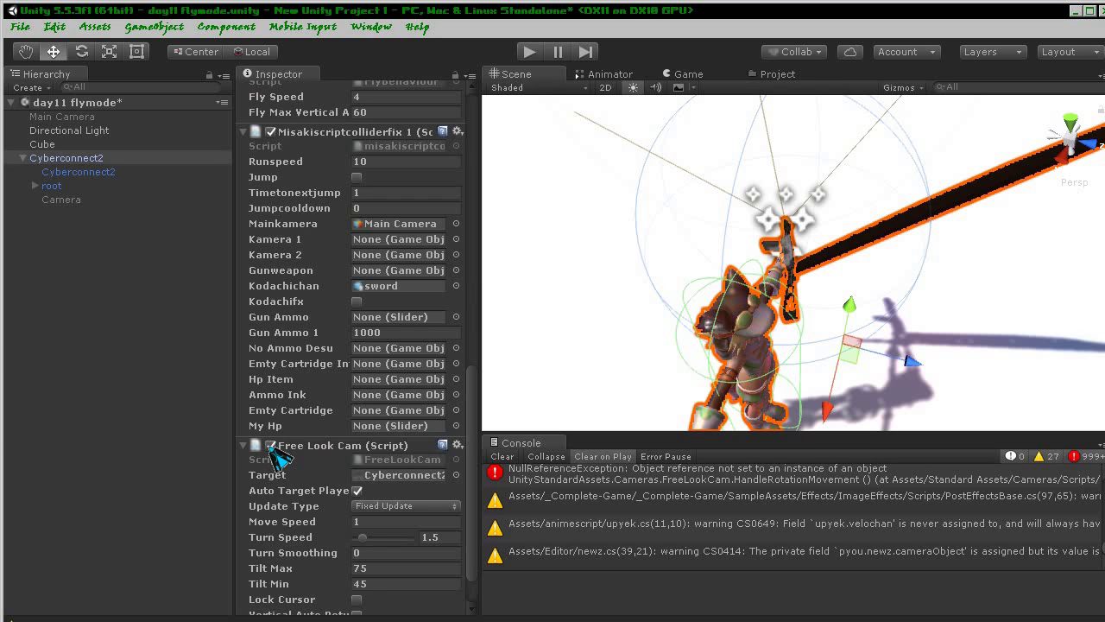
pyautogui.scroll(3, 328, 337)
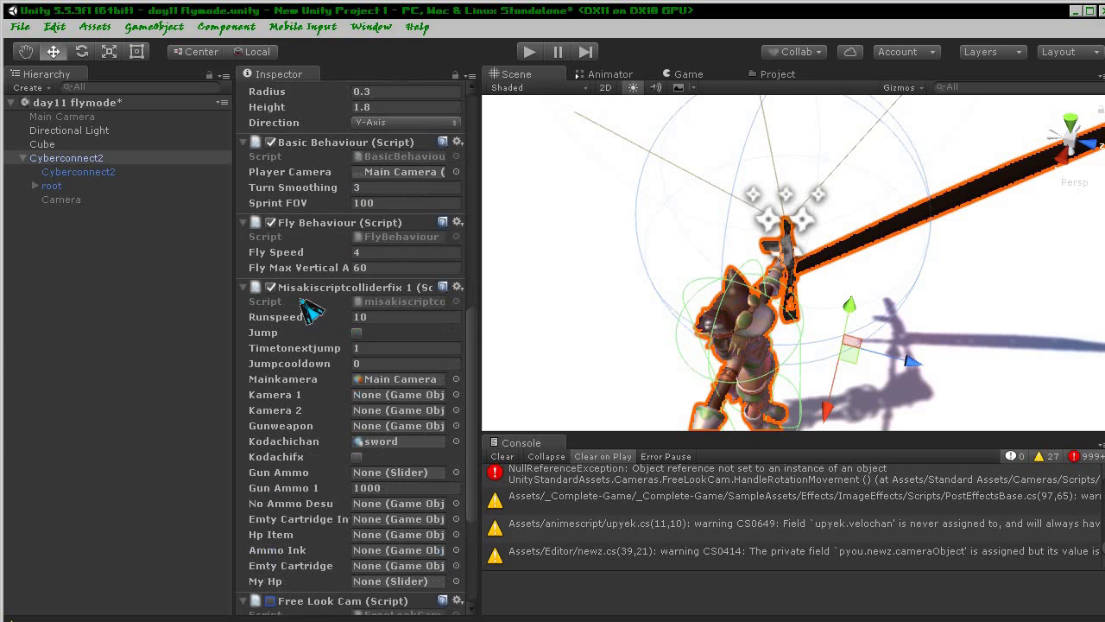
pyautogui.click(271, 288)
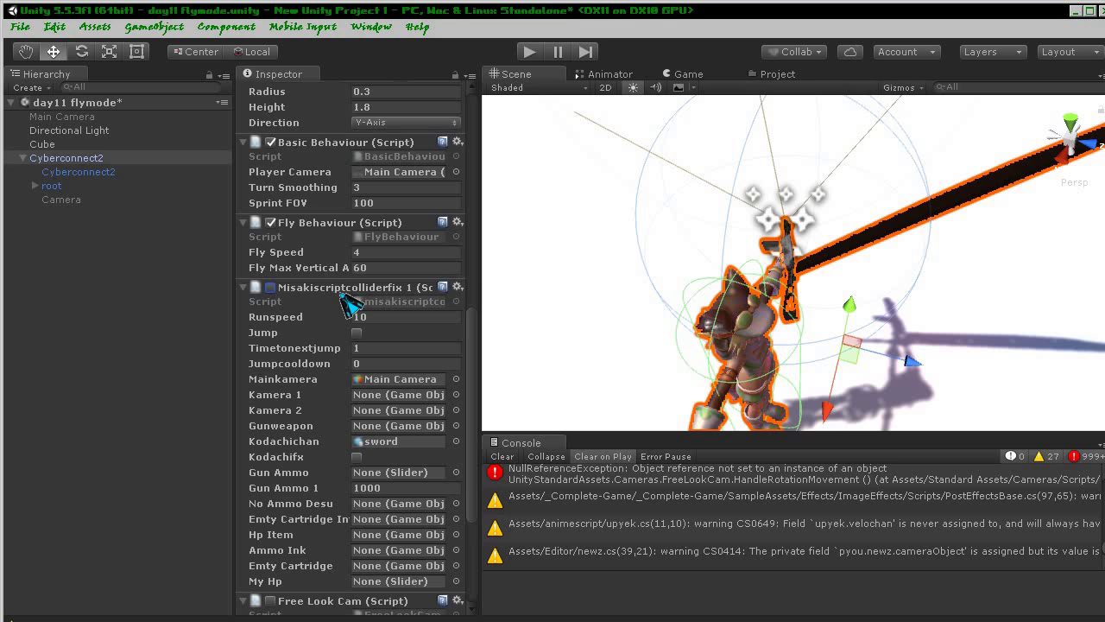
# - Add the Move Behaviour script as a component on Cyberconnect2
pyautogui.scroll(-4, 371, 302)
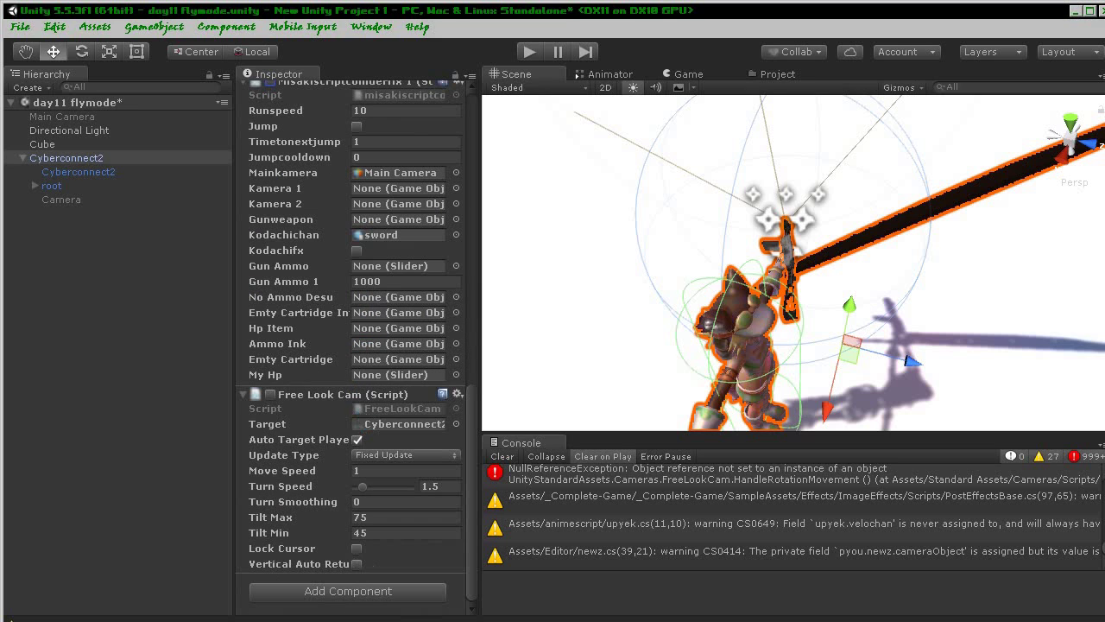
pyautogui.click(337, 594)
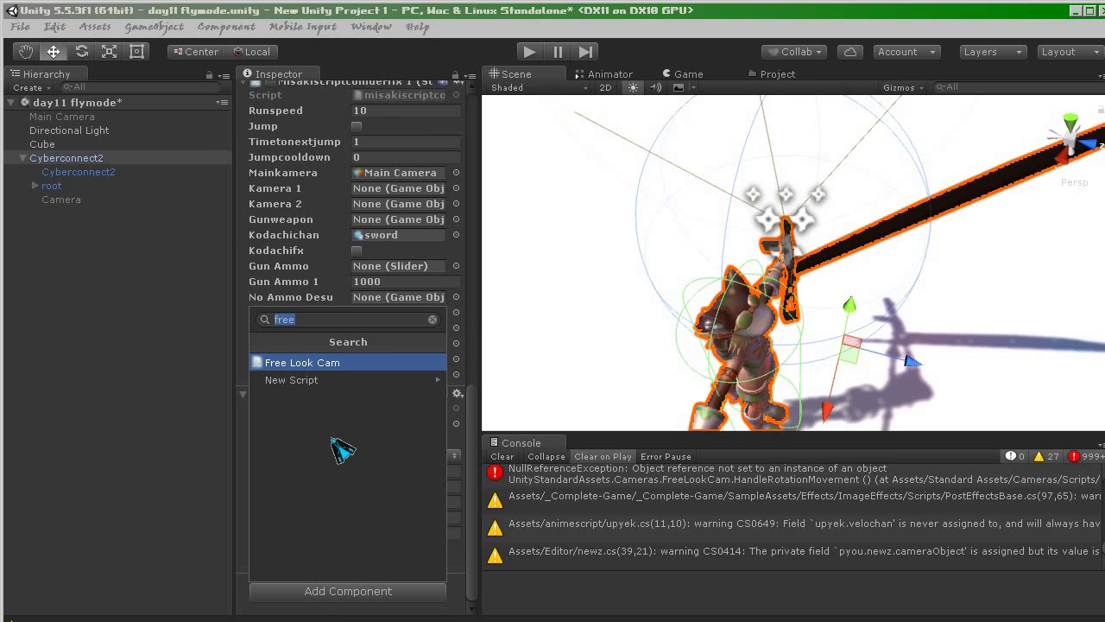
pyautogui.write('move')
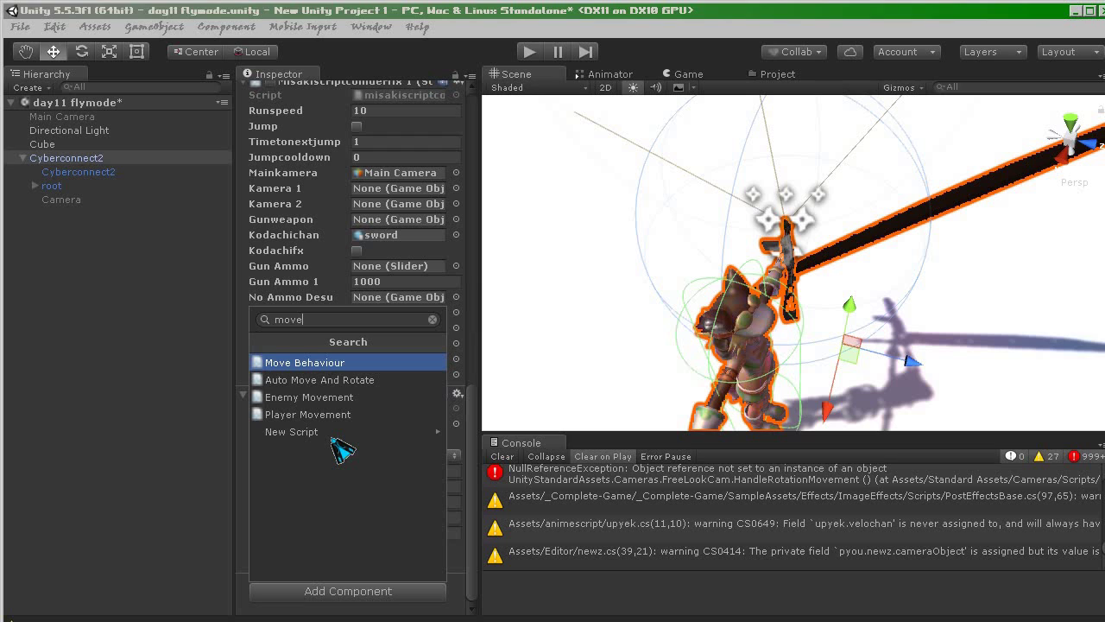
pyautogui.press('Return')
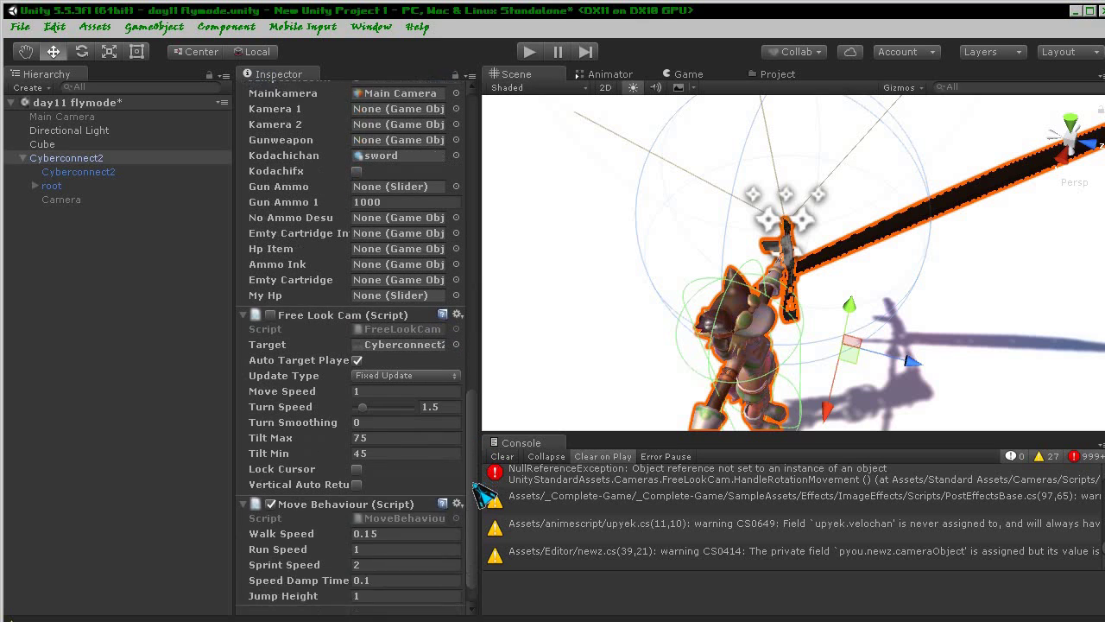
pyautogui.moveTo(472, 438); pyautogui.dragTo(473, 490)
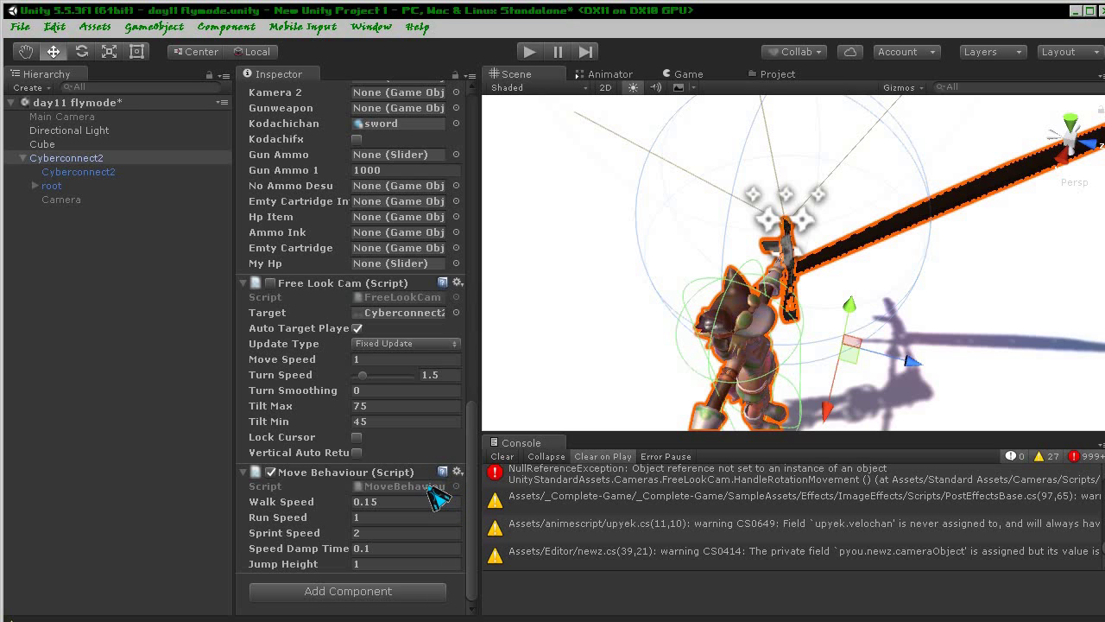
# - Open MoveBehaviour.cs in MonoDevelop and locate the run code in Update
pyautogui.doubleClick(436, 488)
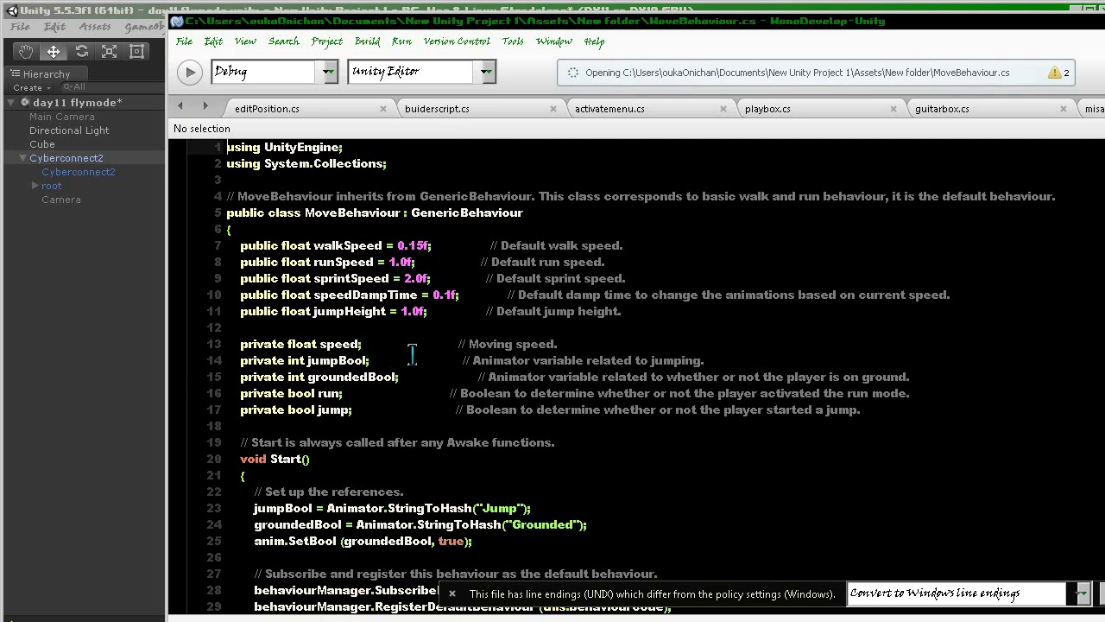
pyautogui.scroll(-7, 414, 363)
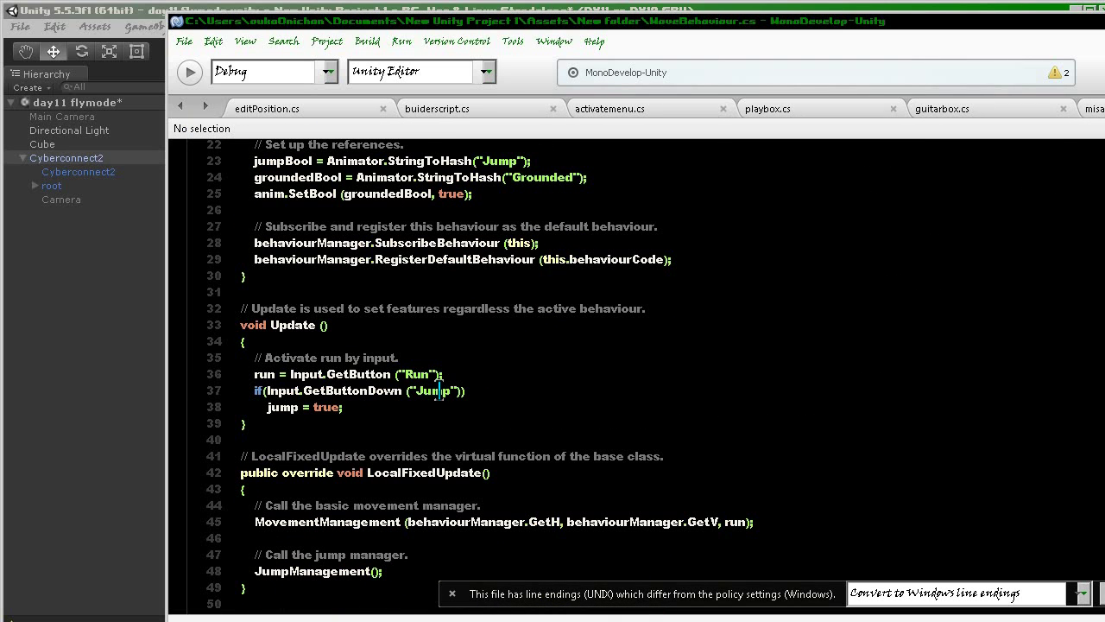
pyautogui.click(460, 392)
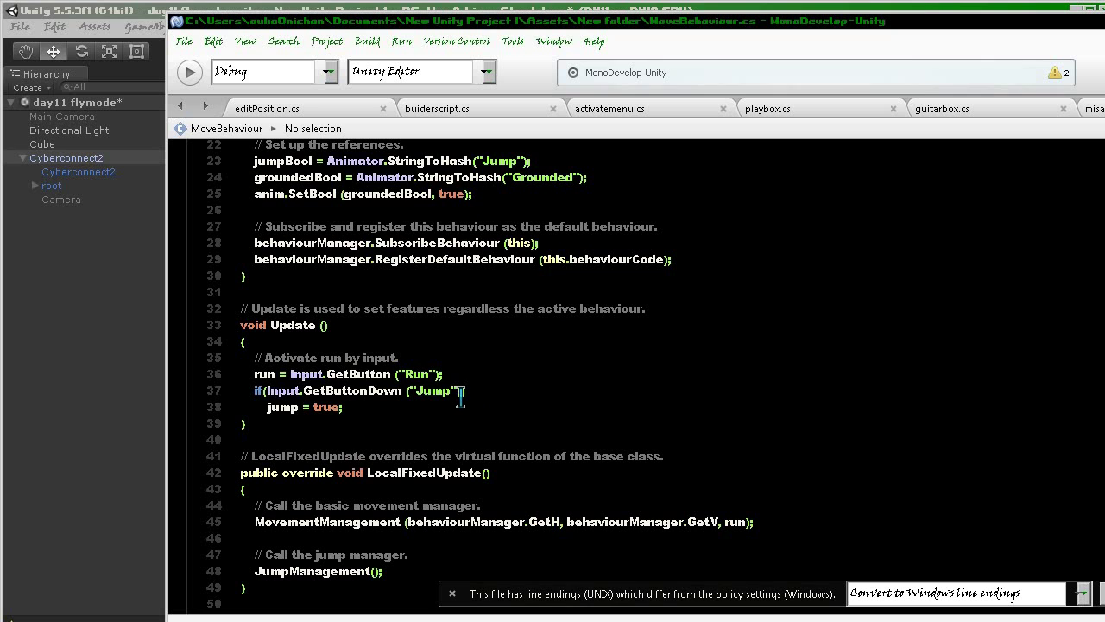
pyautogui.scroll(1, 453, 393)
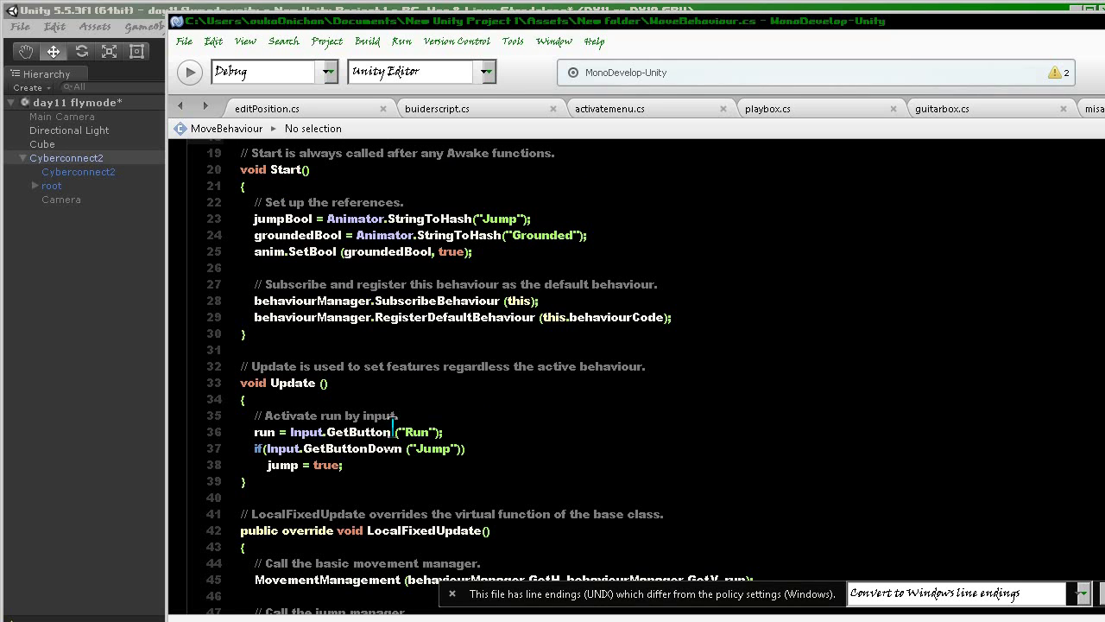
pyautogui.scroll(-3, 394, 423)
pyautogui.scroll(-1, 394, 425)
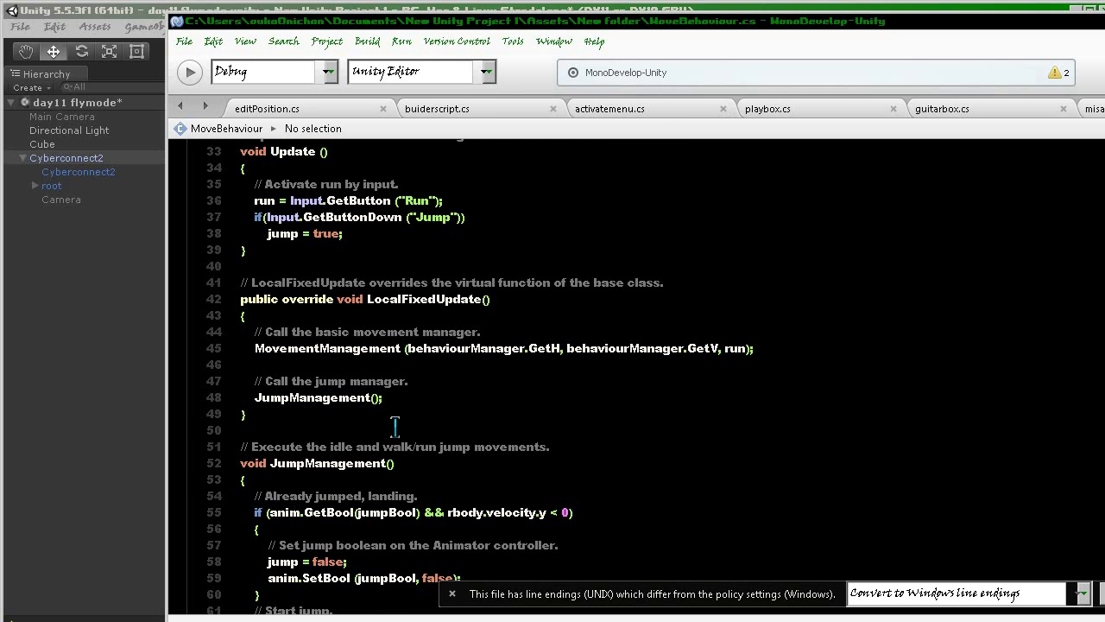
pyautogui.scroll(1, 401, 429)
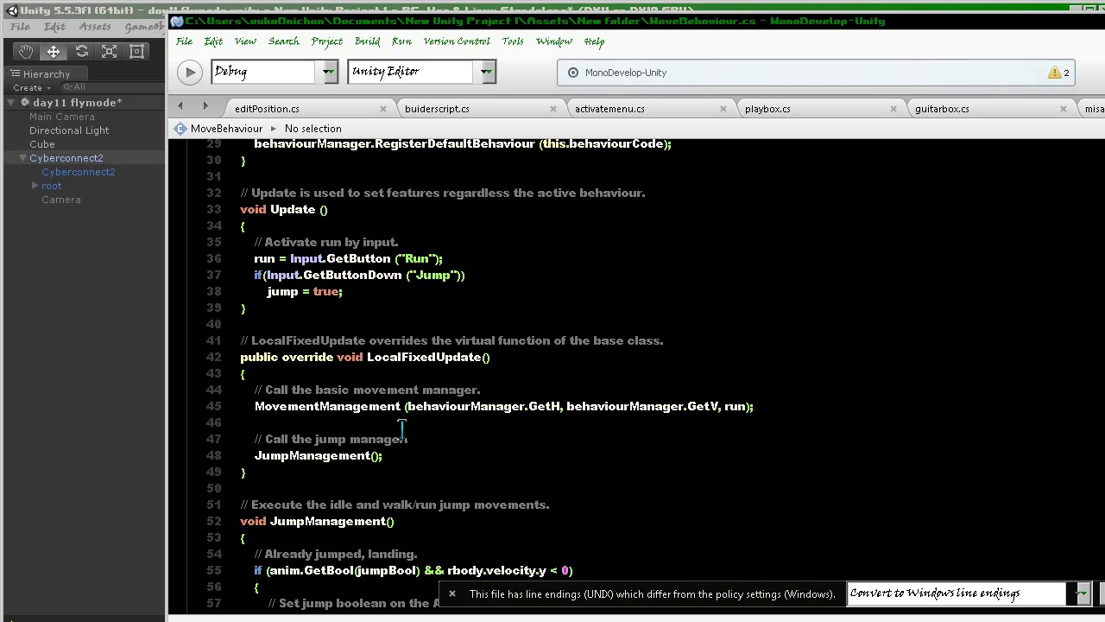
# - Copy the run assignment line and paste a duplicate as line 37
pyautogui.moveTo(438, 270)
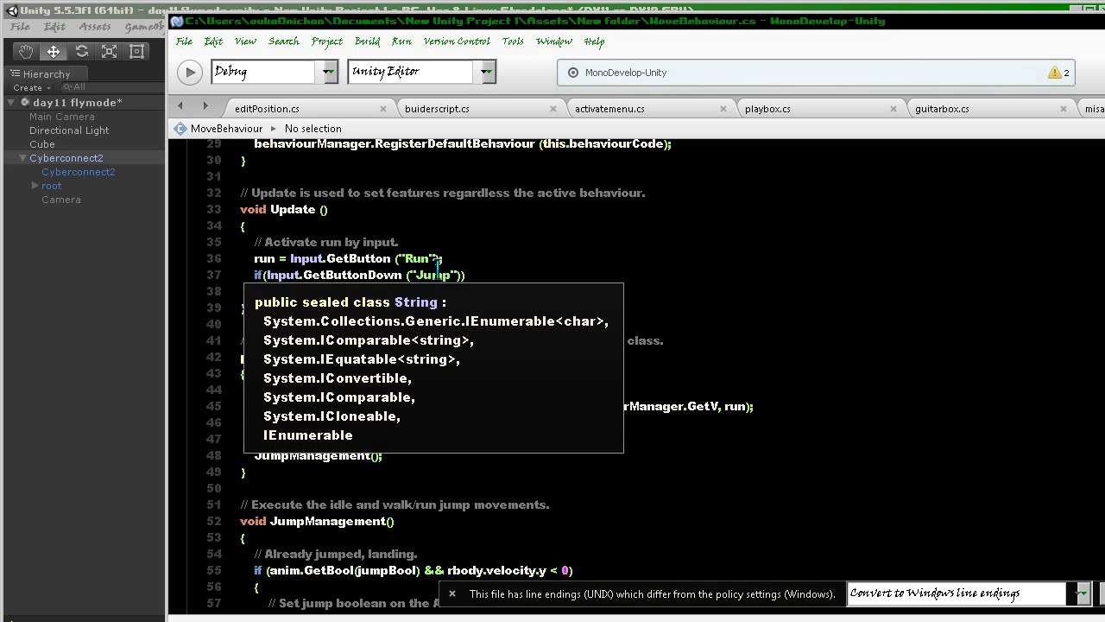
pyautogui.moveTo(255, 258); pyautogui.dragTo(429, 259)
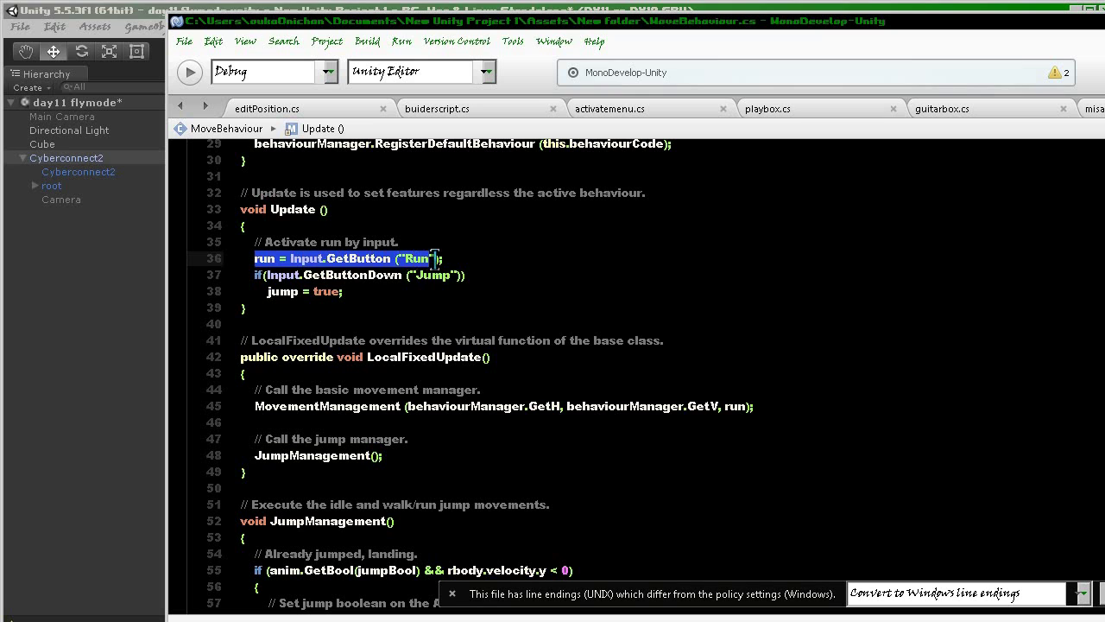
pyautogui.rightClick(388, 259)
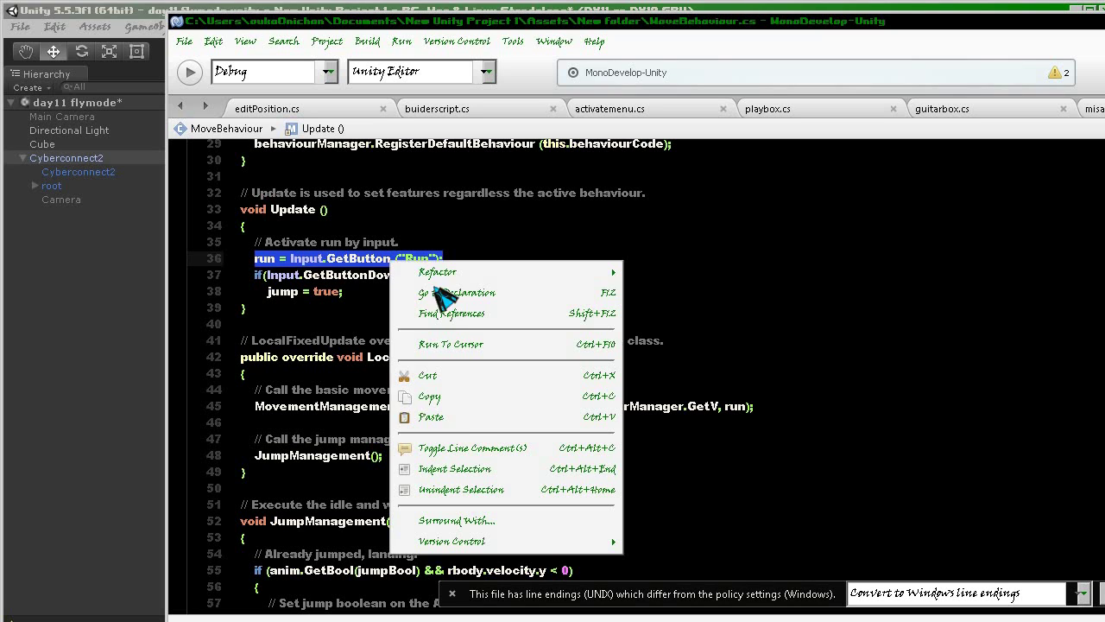
pyautogui.click(456, 399)
pyautogui.click(464, 272)
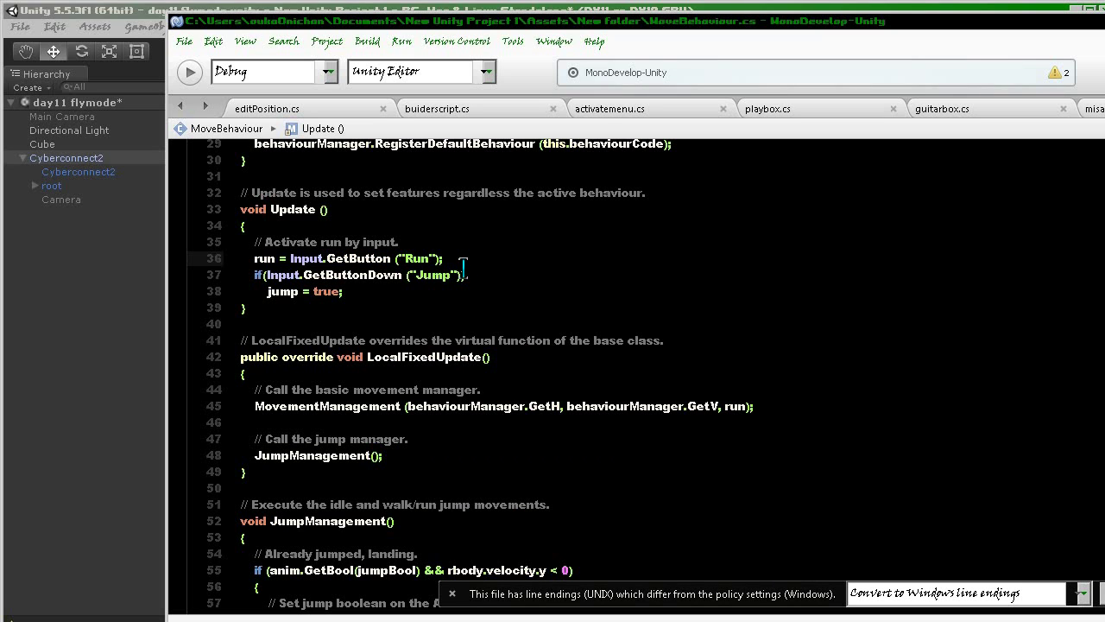
pyautogui.rightClick(295, 275)
pyautogui.click(311, 360)
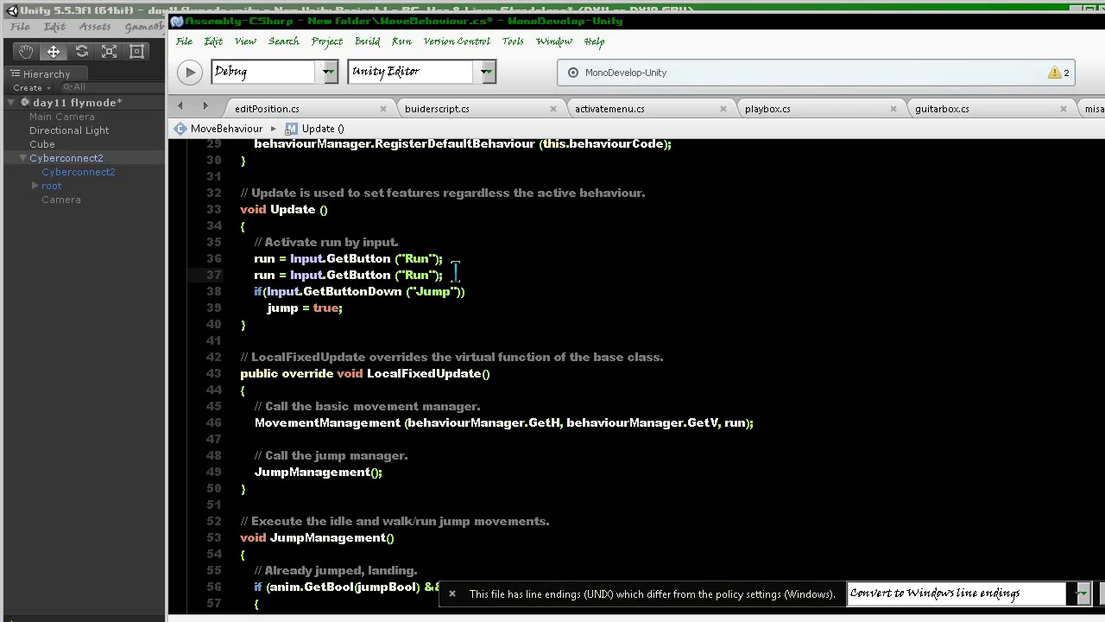
# - Replace the pasted line's right-hand side with Input.GetKeyDown
pyautogui.press('BackSpace')
pyautogui.press('BackSpace')
pyautogui.press('BackSpace')
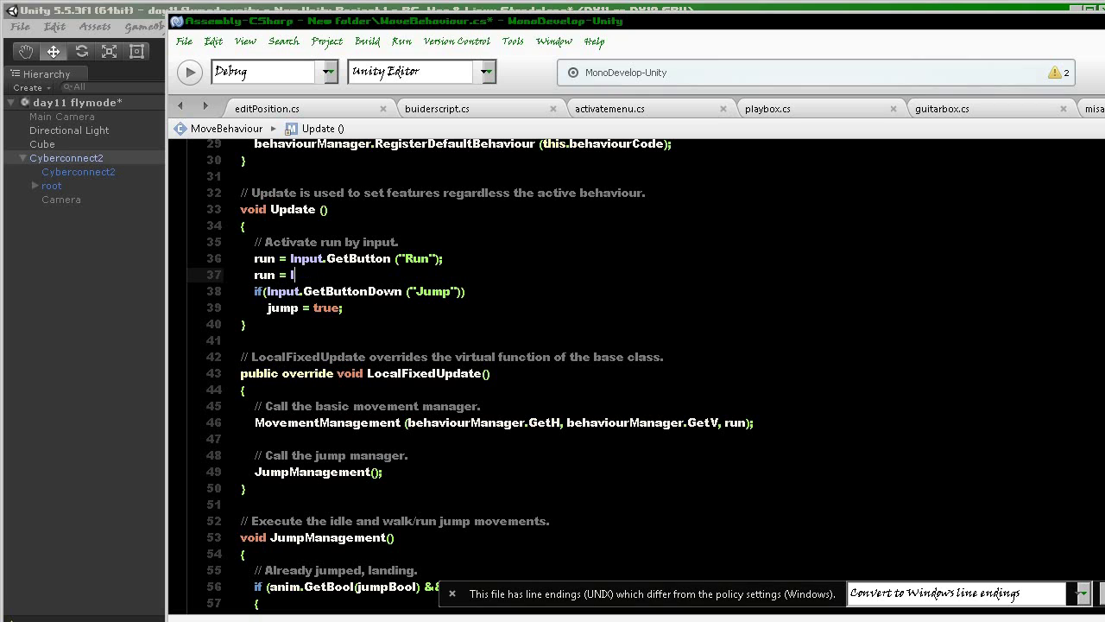
pyautogui.write('Mouse')
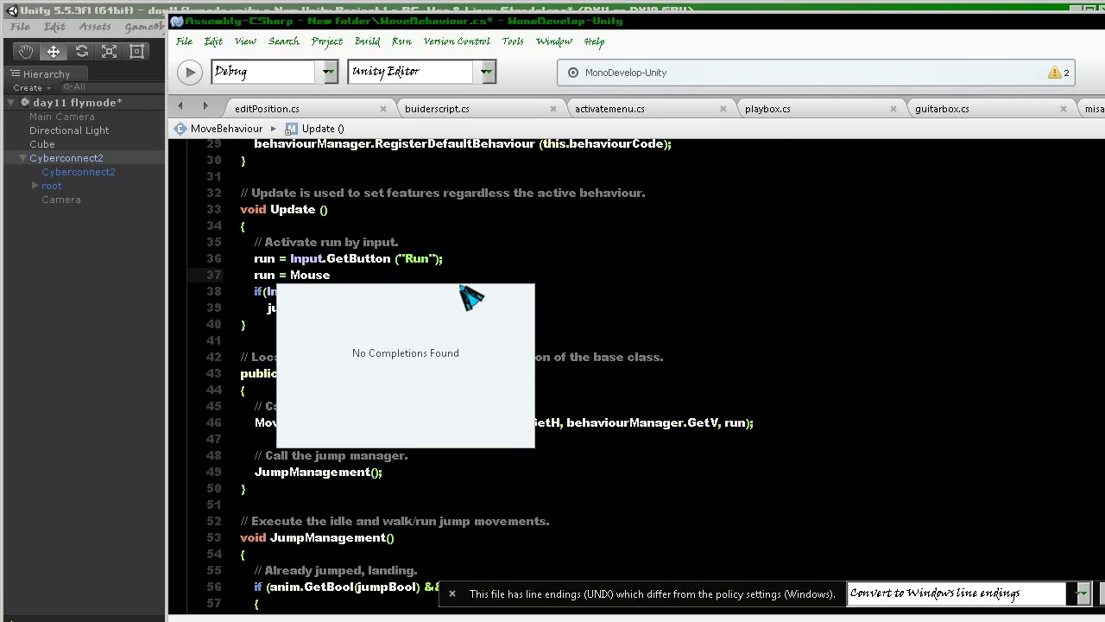
pyautogui.press('BackSpace')
pyautogui.press('BackSpace')
pyautogui.press('BackSpace')
pyautogui.press('BackSpace')
pyautogui.press('BackSpace')
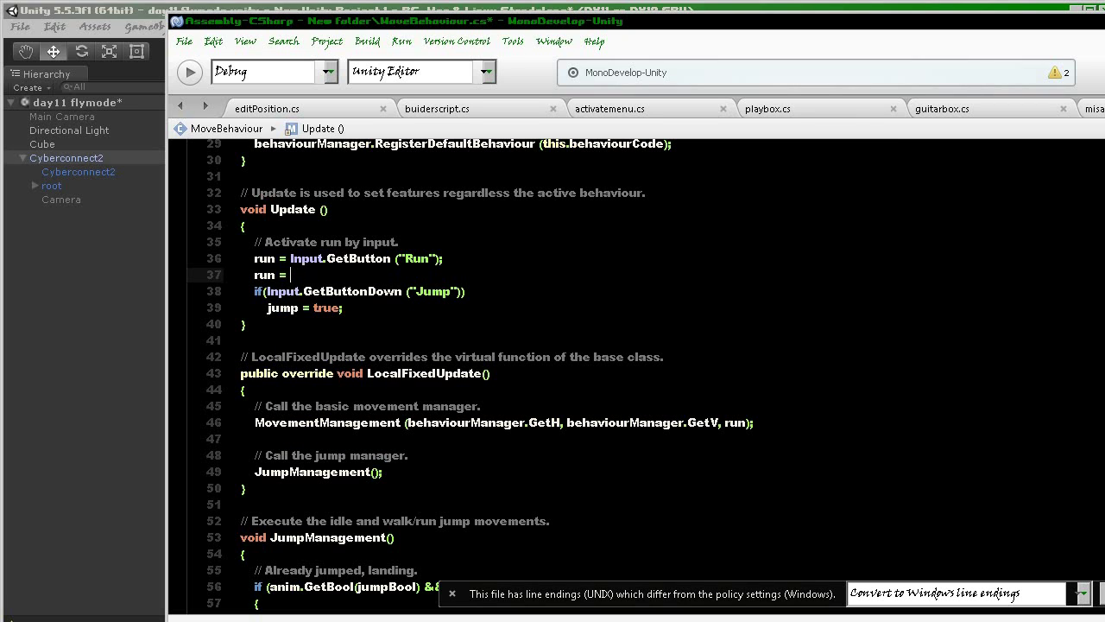
pyautogui.write('Keyd')
pyautogui.press('BackSpace')
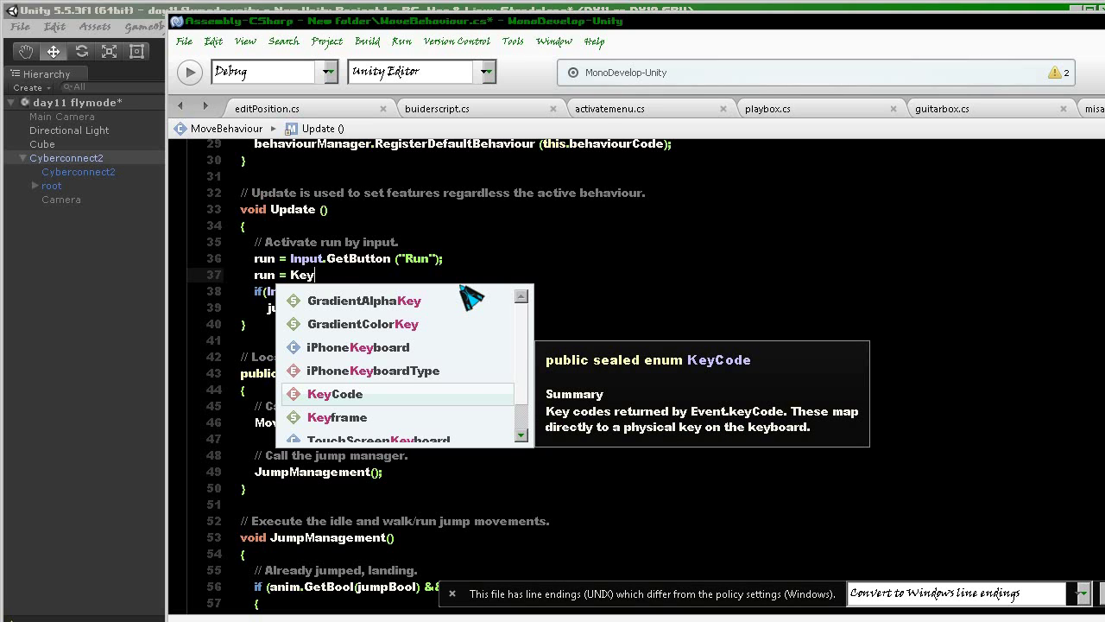
pyautogui.write('d')
pyautogui.press('BackSpace')
pyautogui.press('BackSpace')
pyautogui.press('BackSpace')
pyautogui.press('BackSpace')
pyautogui.press('BackSpace')
pyautogui.write('Input')
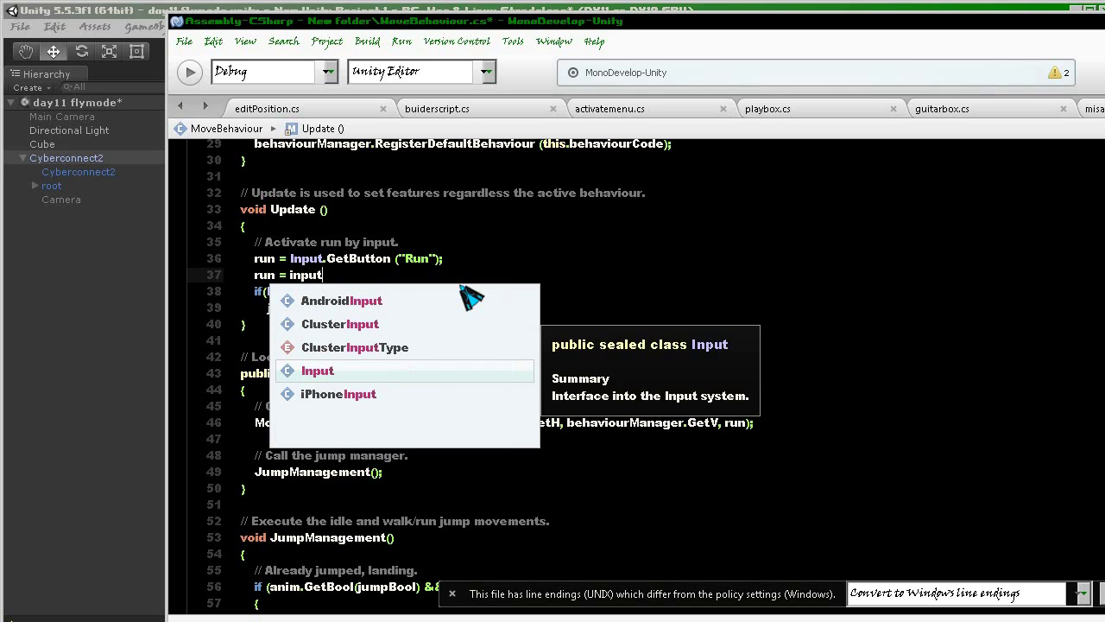
pyautogui.write('.getke')
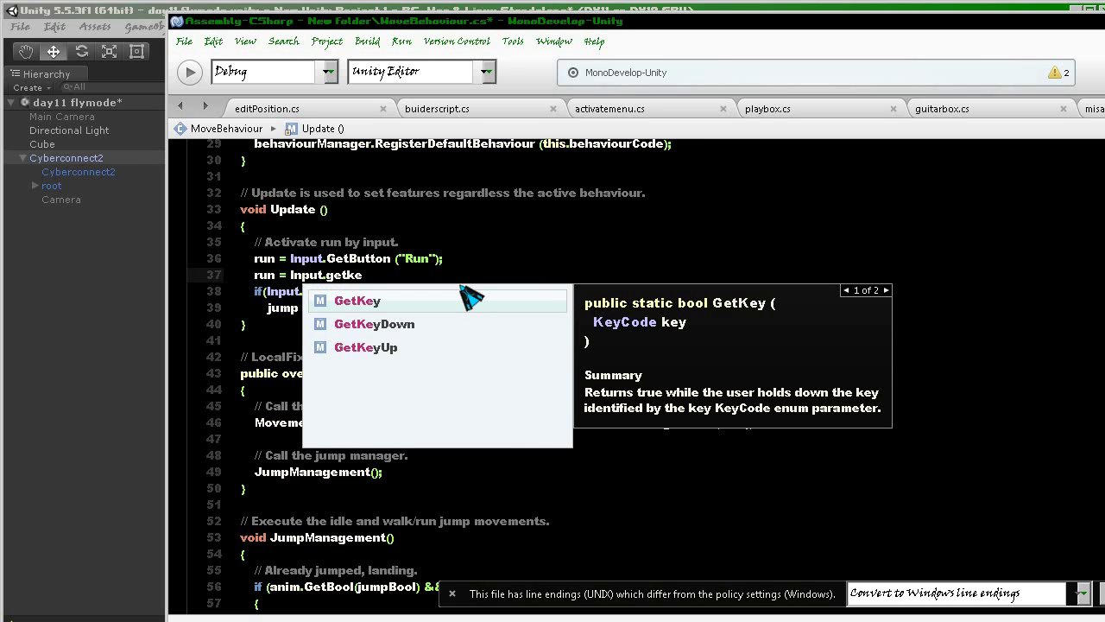
pyautogui.press('Down')
pyautogui.press('Return')
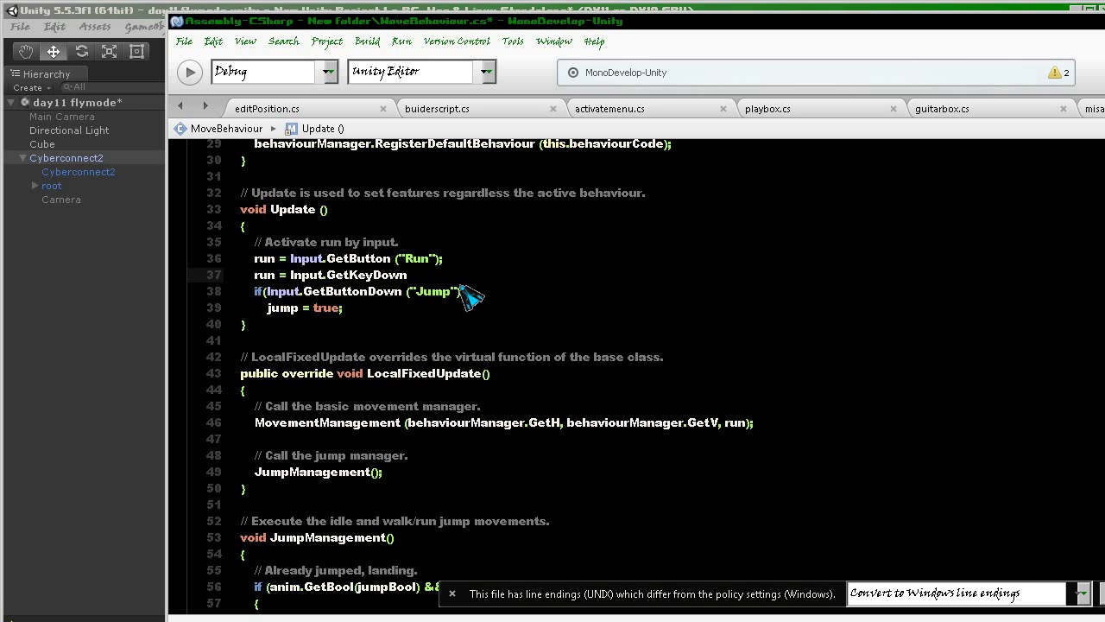
# - Complete the new line as run = Input.GetKeyDown(KeyCode.Q)
pyautogui.write('(keycode')
pyautogui.press('Return')
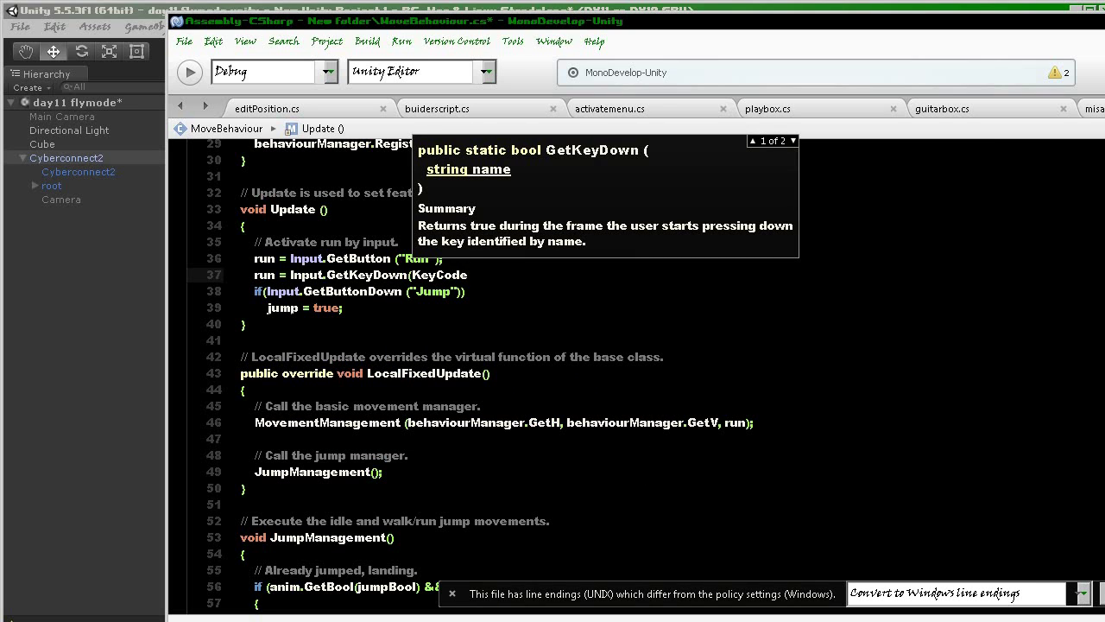
pyautogui.write('.')
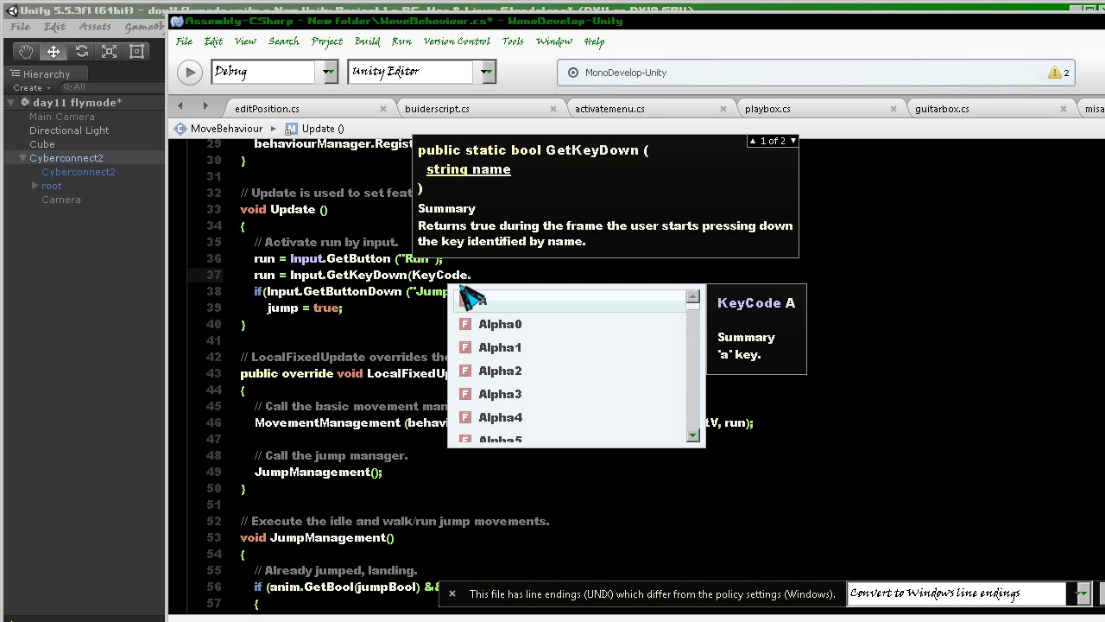
pyautogui.write('Q')
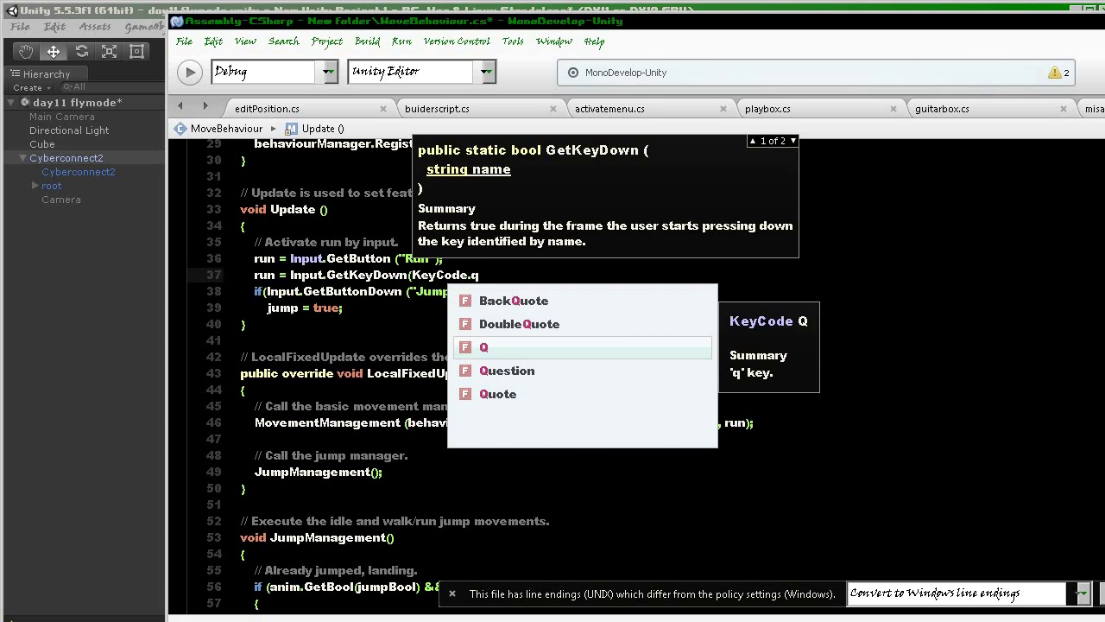
pyautogui.press('Return')
pyautogui.write(')')
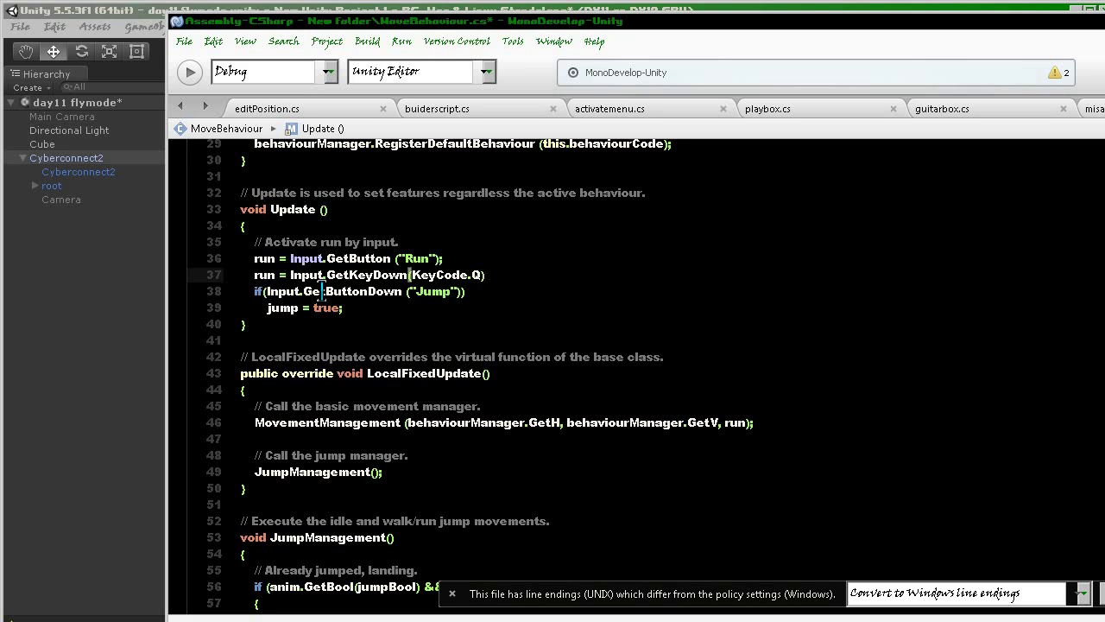
pyautogui.press('super+Up')
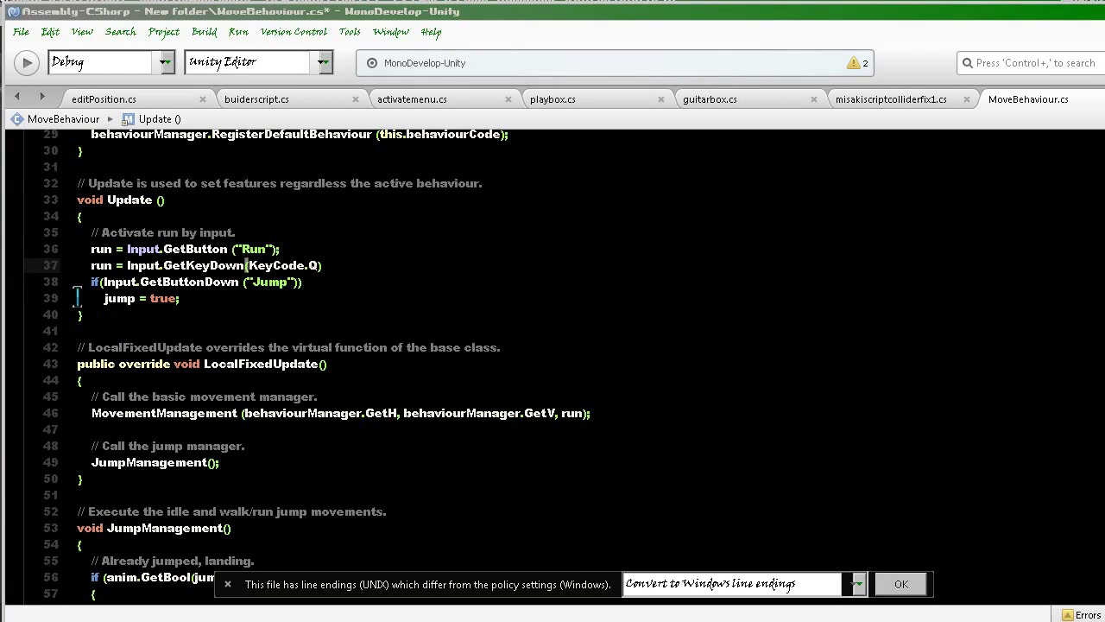
# - Comment out line 36 and start a new line below the Jump check
pyautogui.click(88, 250)
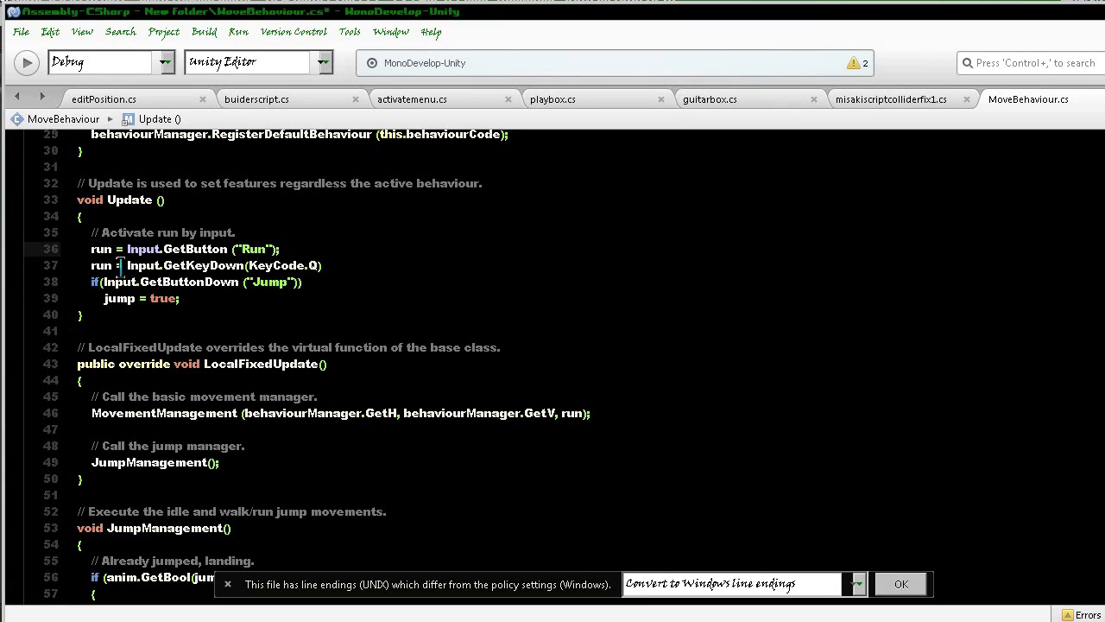
pyautogui.write('//')
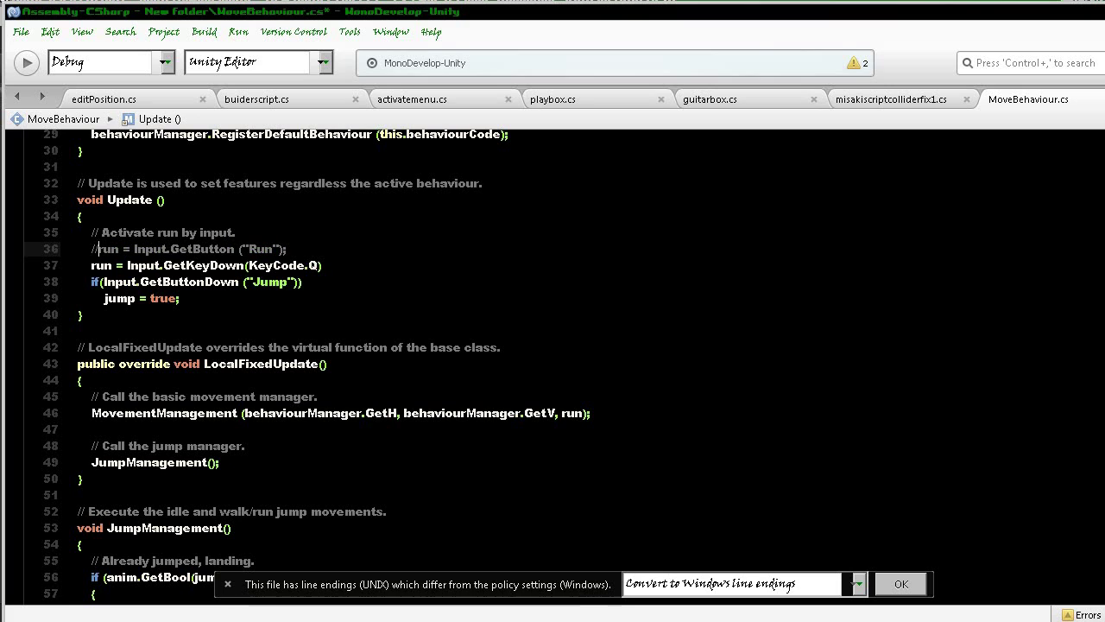
pyautogui.click(91, 283)
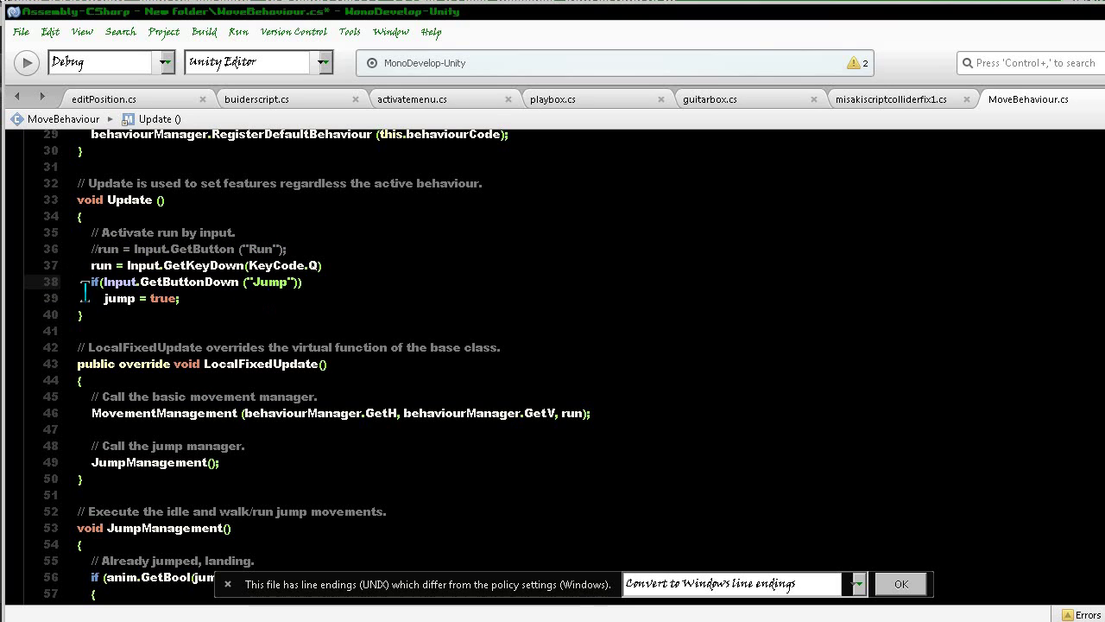
pyautogui.click(311, 282)
pyautogui.press('Return')
# - Write if(Input.GetKeyDown(KeyCode.Space)) on the new line
pyautogui.write('if')
pyautogui.press('Escape')
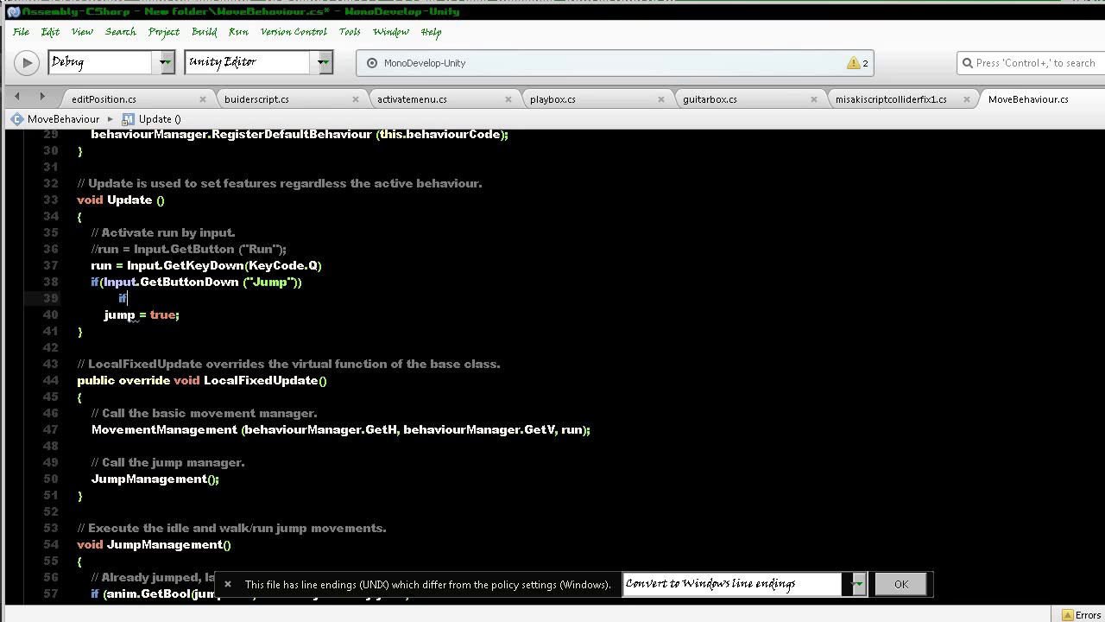
pyautogui.write('(Input')
pyautogui.press('Escape')
pyautogui.write('.')
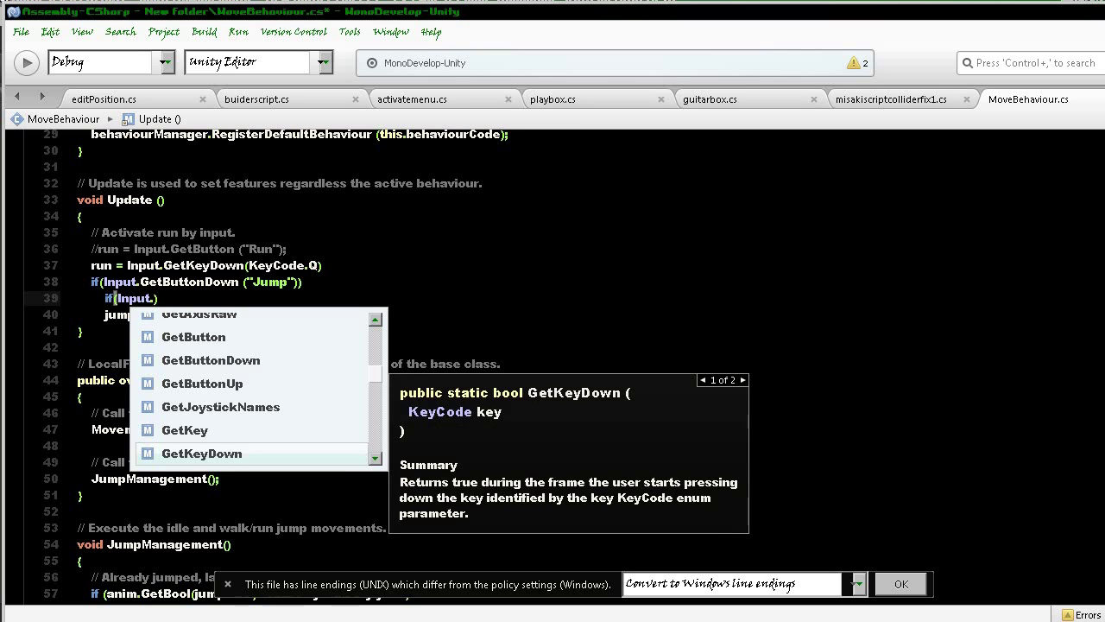
pyautogui.write('Getkeu')
pyautogui.press('BackSpace')
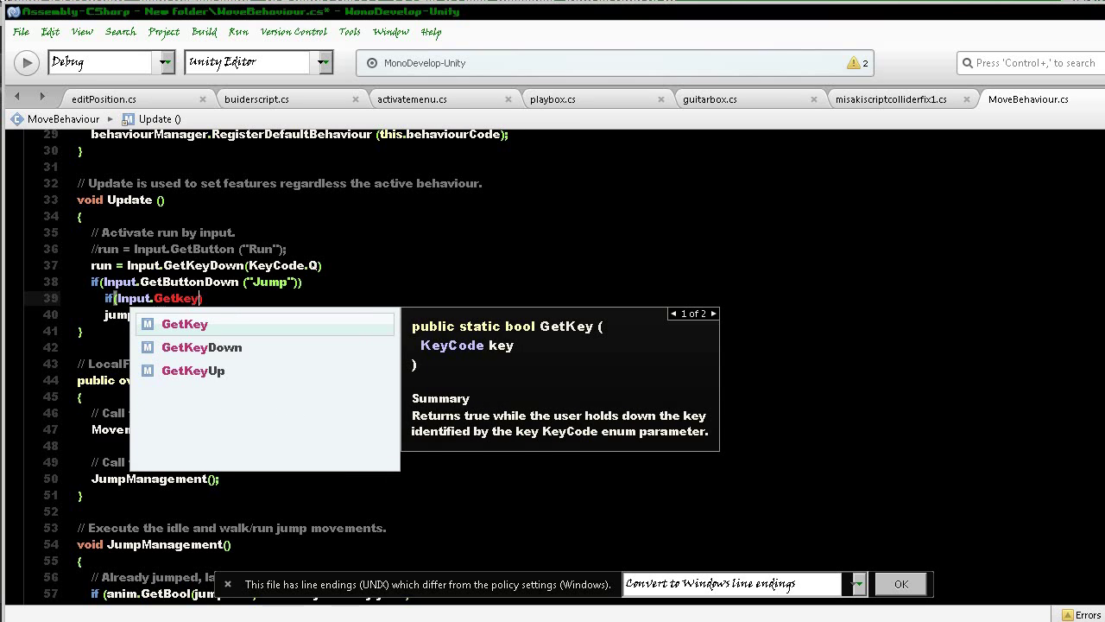
pyautogui.write('yDown')
pyautogui.press('Return')
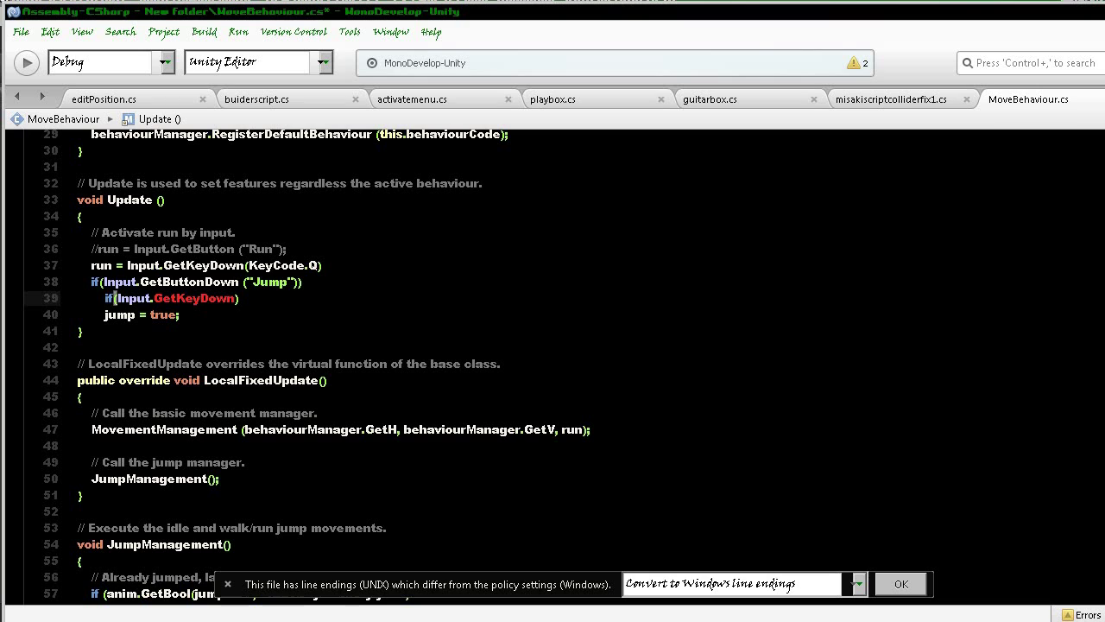
pyautogui.write('(')
pyautogui.press('Return')
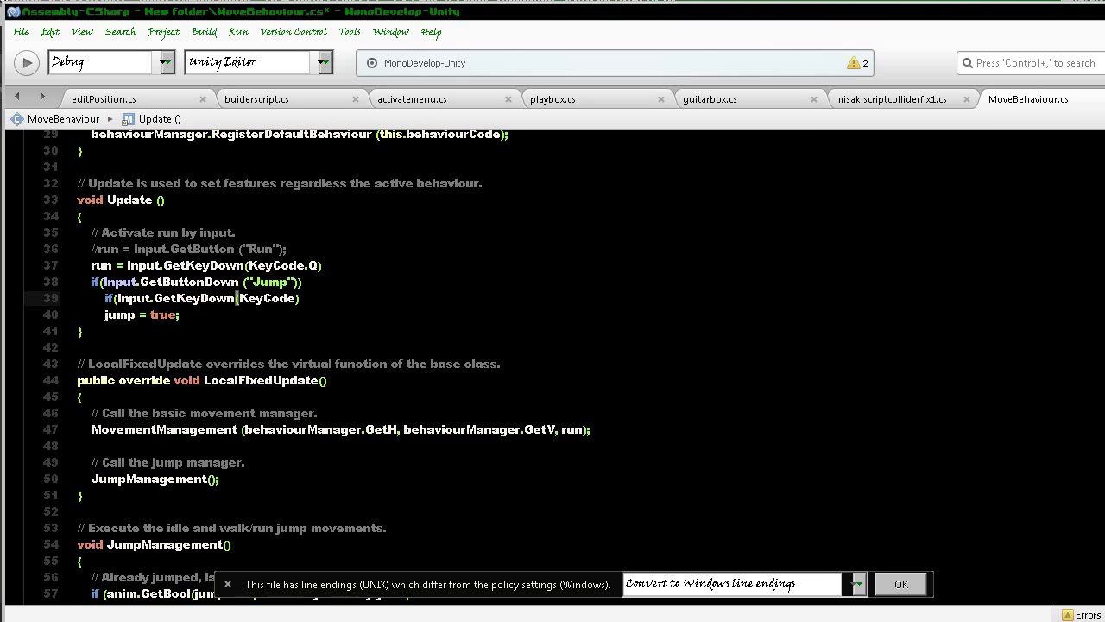
pyautogui.write('.')
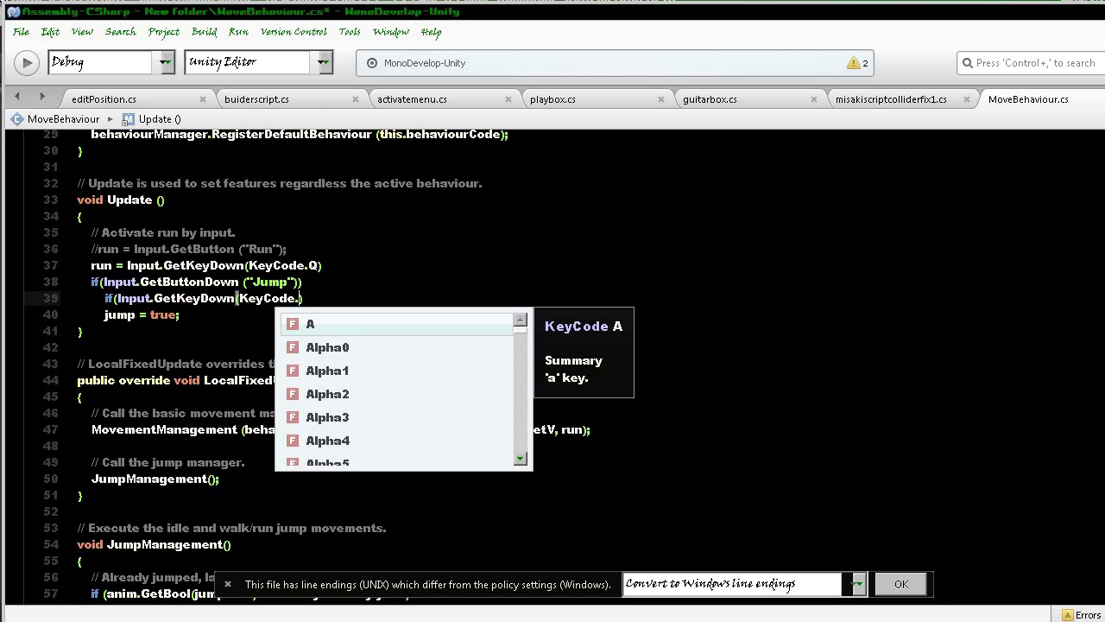
pyautogui.write('spa')
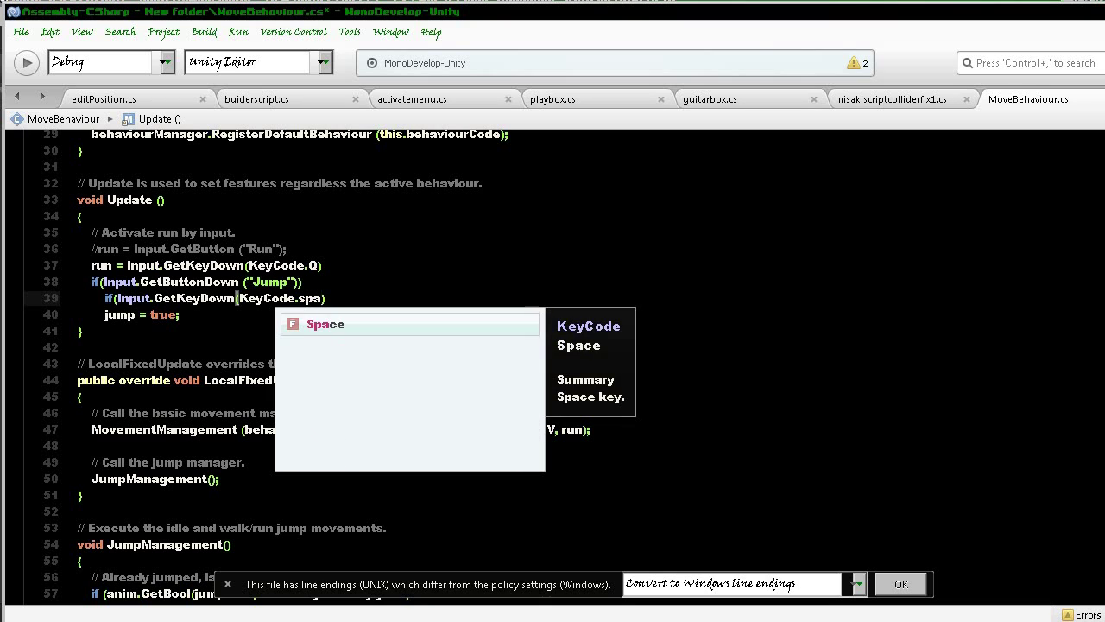
pyautogui.press('Return')
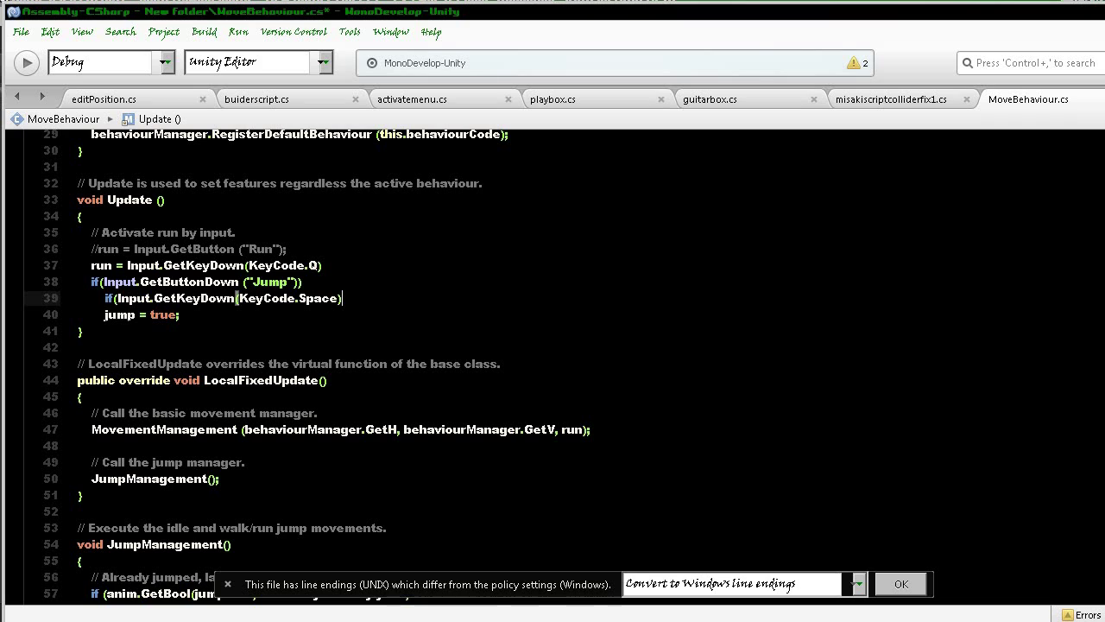
pyautogui.write(')')
# - Comment out the GetButtonDown("Jump") line, fix the indent, review JumpManagement, and return to Unity
pyautogui.click(113, 281)
pyautogui.click(90, 282)
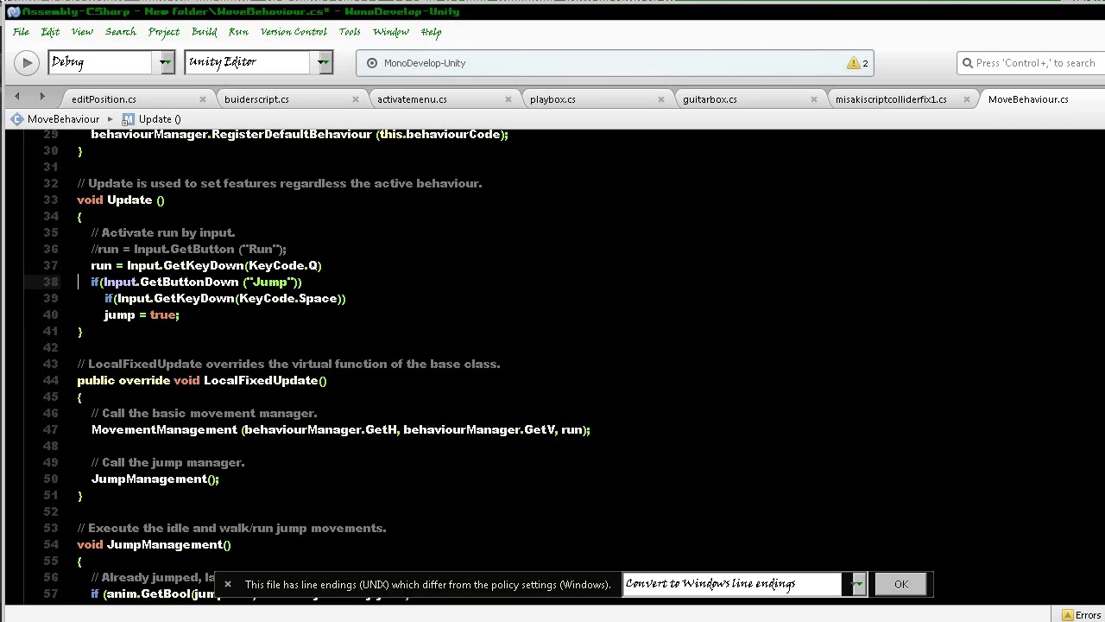
pyautogui.write('//')
pyautogui.press('Down')
pyautogui.press('BackSpace')
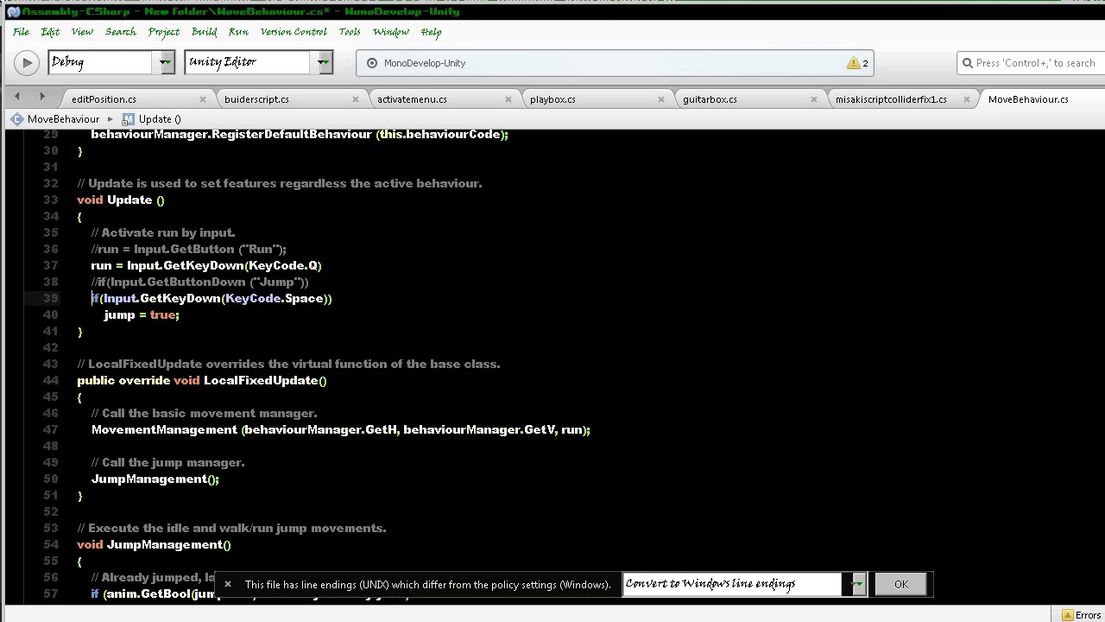
pyautogui.press('Down')
pyautogui.press('Down')
pyautogui.press('Down')
pyautogui.press('Down')
pyautogui.press('Down')
pyautogui.press('Down')
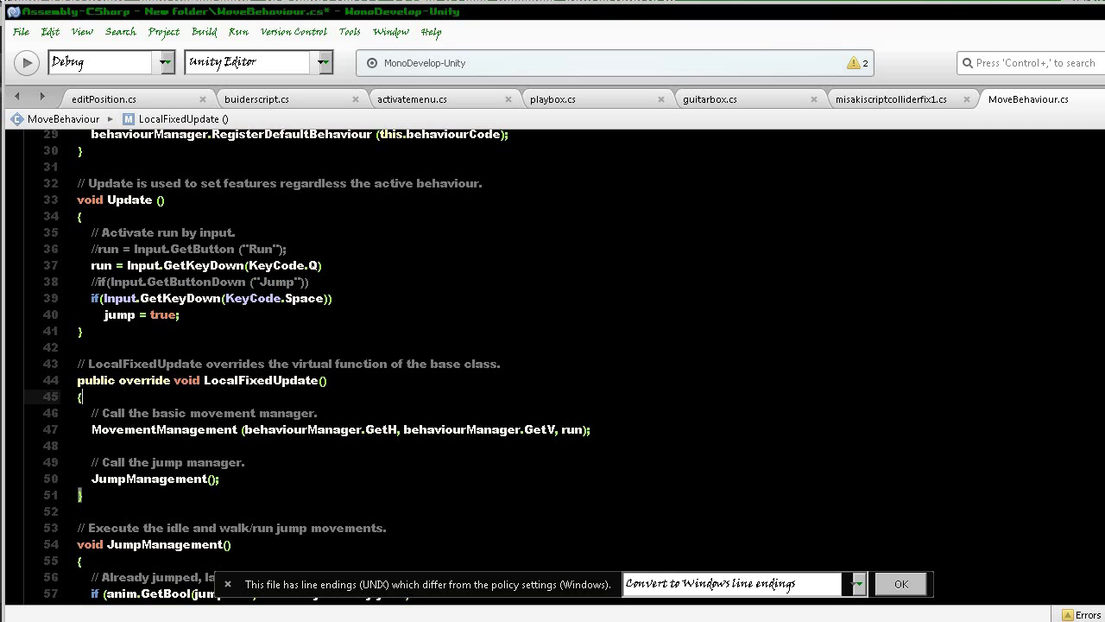
pyautogui.press('Down')
pyautogui.press('Down')
pyautogui.press('Down')
pyautogui.press('Down')
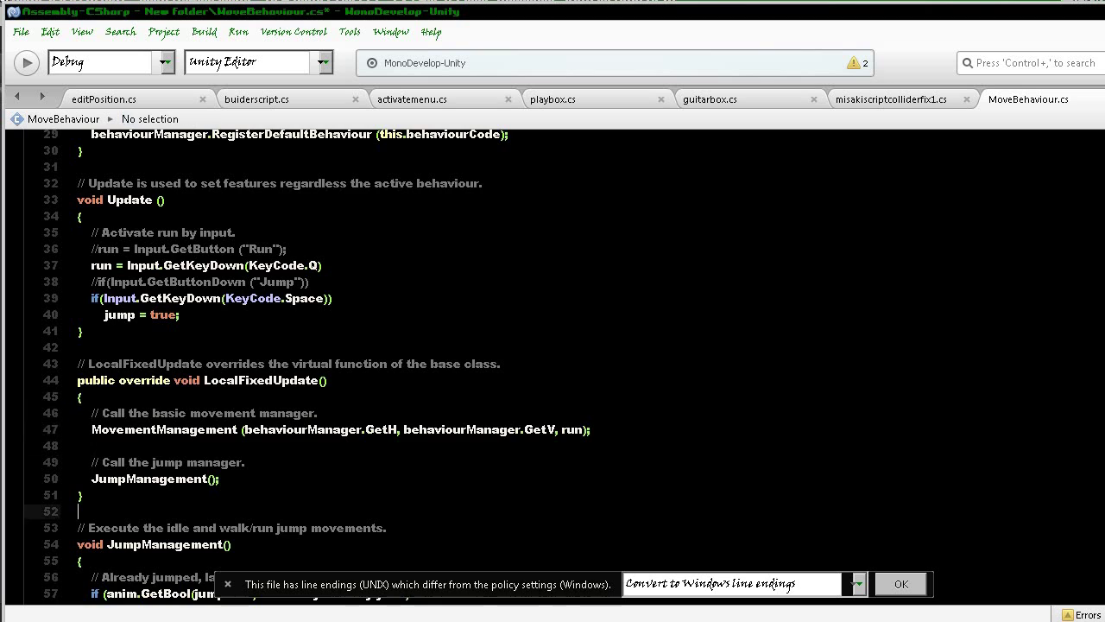
pyautogui.press('Down')
pyautogui.press('Down')
pyautogui.press('Down')
pyautogui.press('Down')
pyautogui.press('Down')
pyautogui.press('Down')
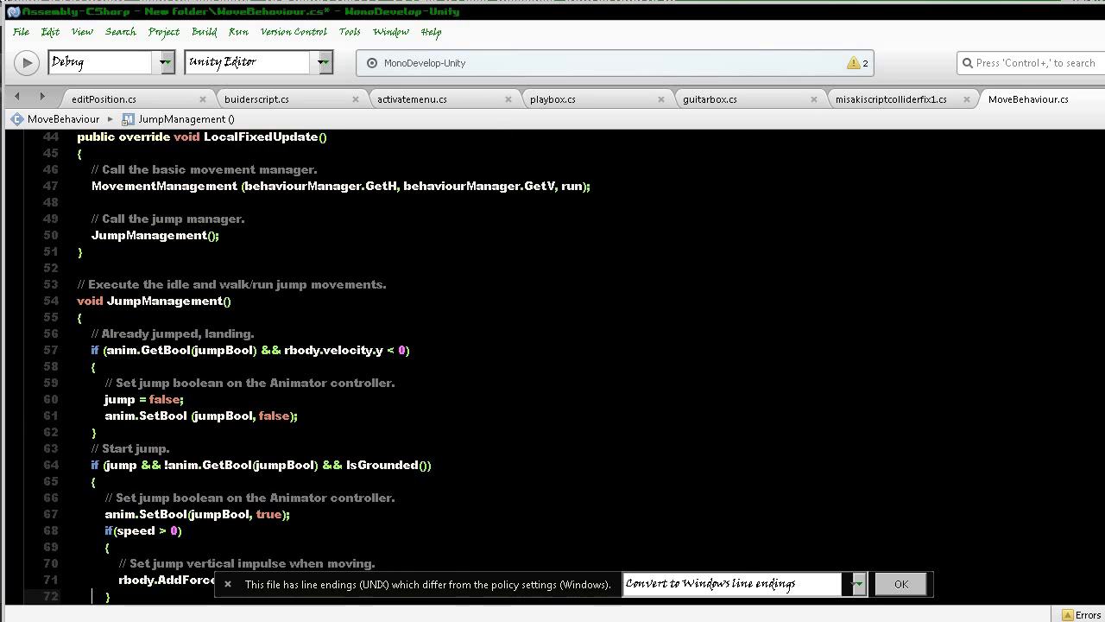
pyautogui.press('Down')
pyautogui.press('Up')
pyautogui.press('Up')
pyautogui.press('Up')
pyautogui.press('Up')
pyautogui.press('Up')
pyautogui.press('Up')
pyautogui.press('Up')
pyautogui.press('Down')
pyautogui.press('Down')
pyautogui.press('Down')
pyautogui.press('Down')
pyautogui.press('Down')
pyautogui.press('Up')
pyautogui.press('Up')
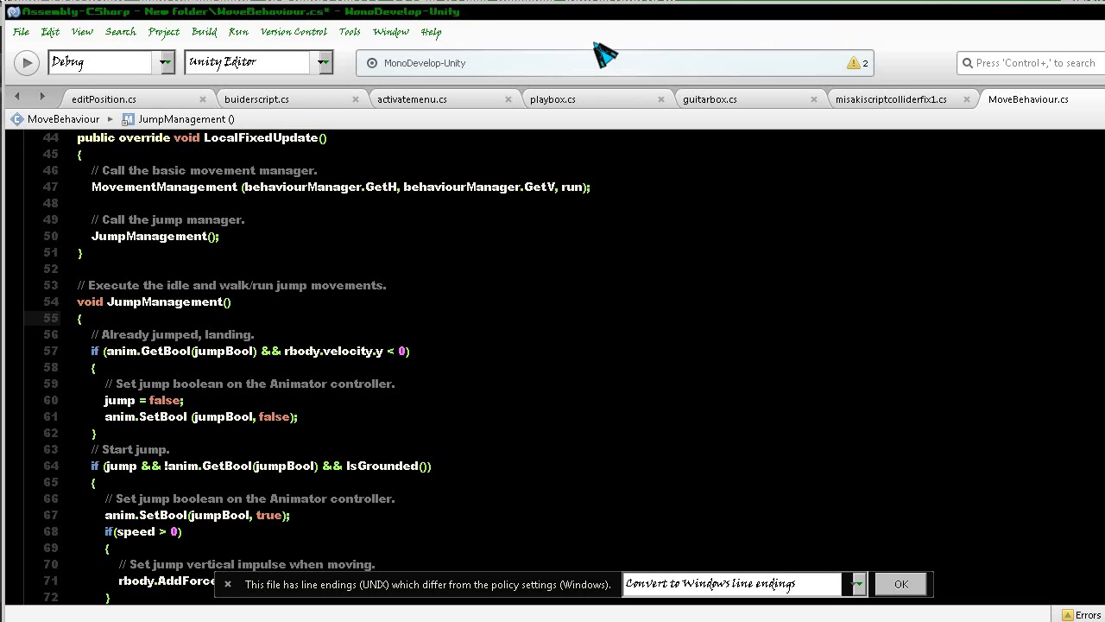
pyautogui.hotkey('alt', 'Tab')
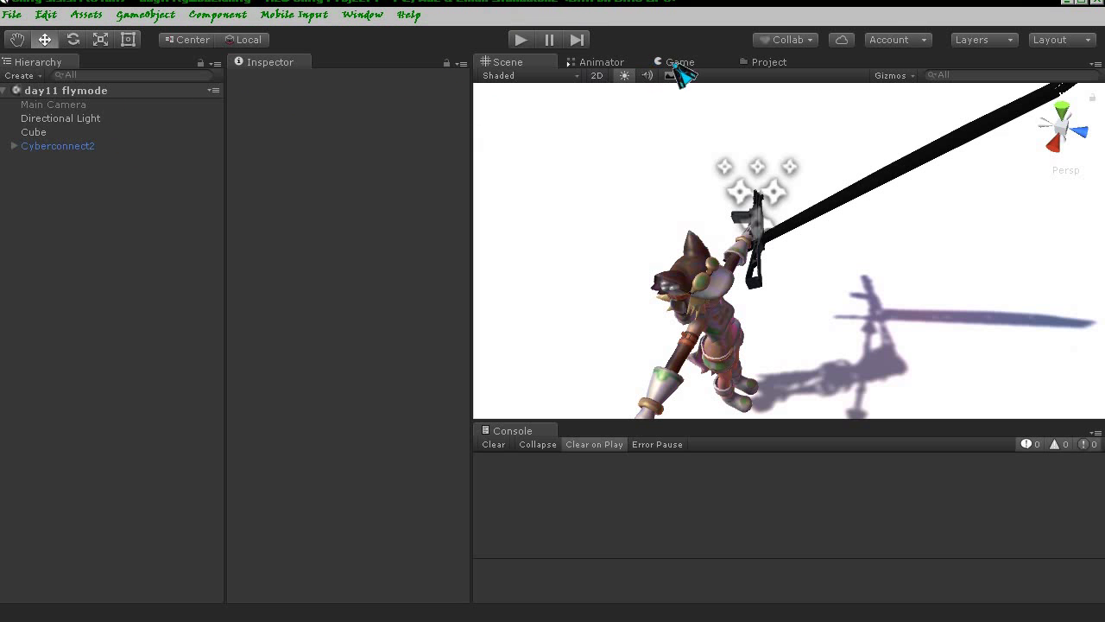
# - Show Cyberconnect2's Animator graph and pan it to frame the Fly, stanby, Landing and idle states
pyautogui.click(622, 63)
pyautogui.moveTo(803, 324); pyautogui.dragTo(786, 374, button='middle')
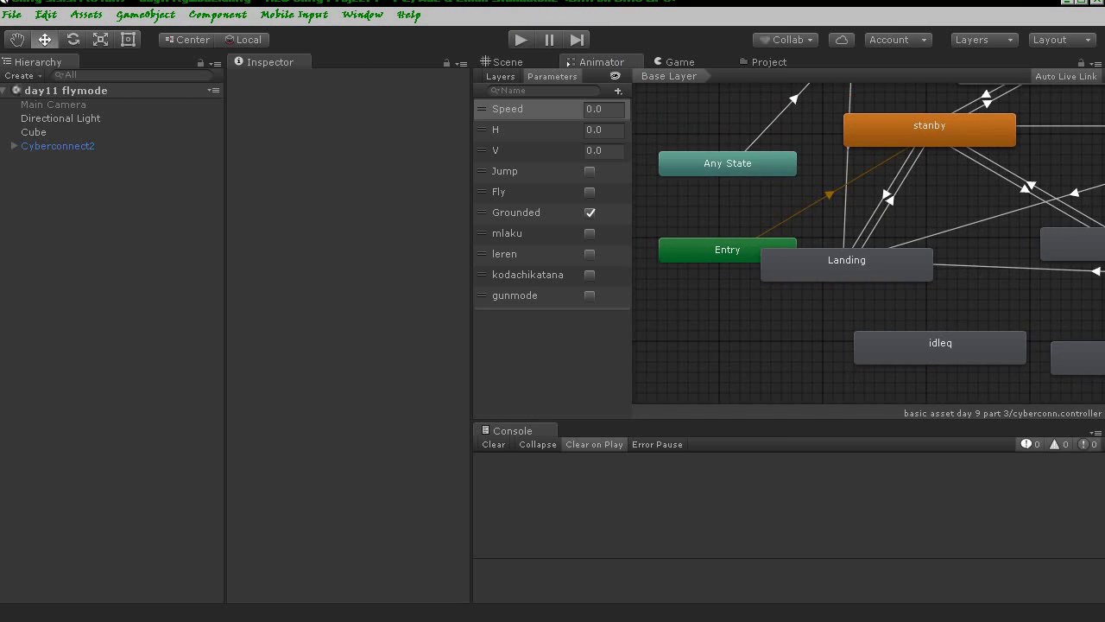
pyautogui.click(39, 145)
pyautogui.moveTo(816, 234)
pyautogui.mouseDown(button='middle')
pyautogui.moveTo(646, 290)
pyautogui.moveTo(898, 248)
pyautogui.moveTo(950, 356)
pyautogui.mouseUp(button='middle')
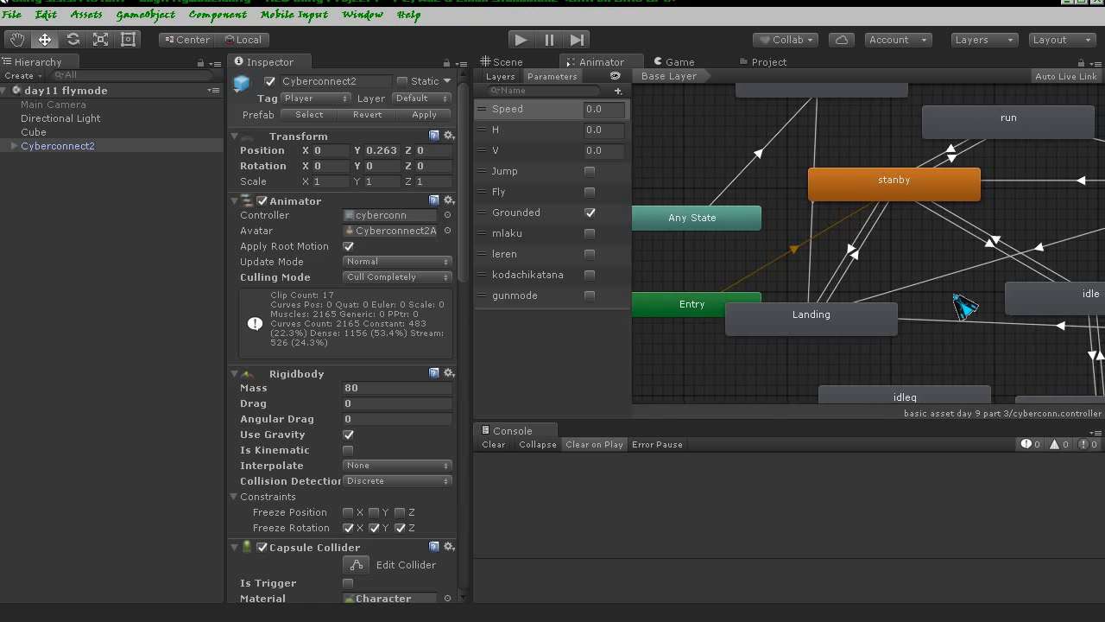
pyautogui.moveTo(912, 314); pyautogui.dragTo(927, 328, button='middle')
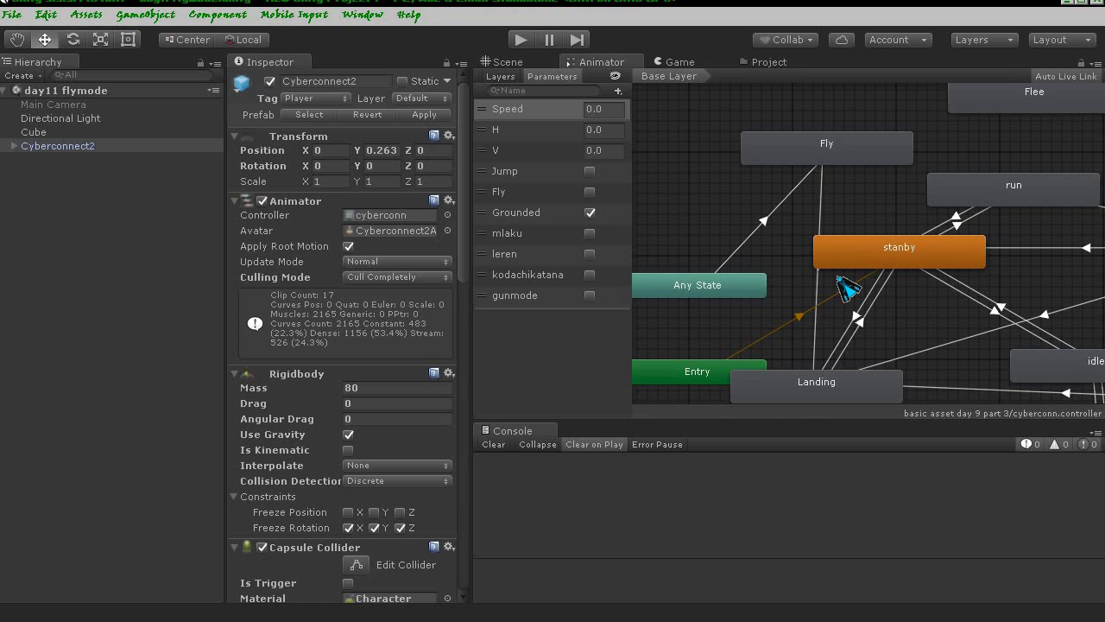
pyautogui.moveTo(847, 289); pyautogui.dragTo(875, 284, button='middle')
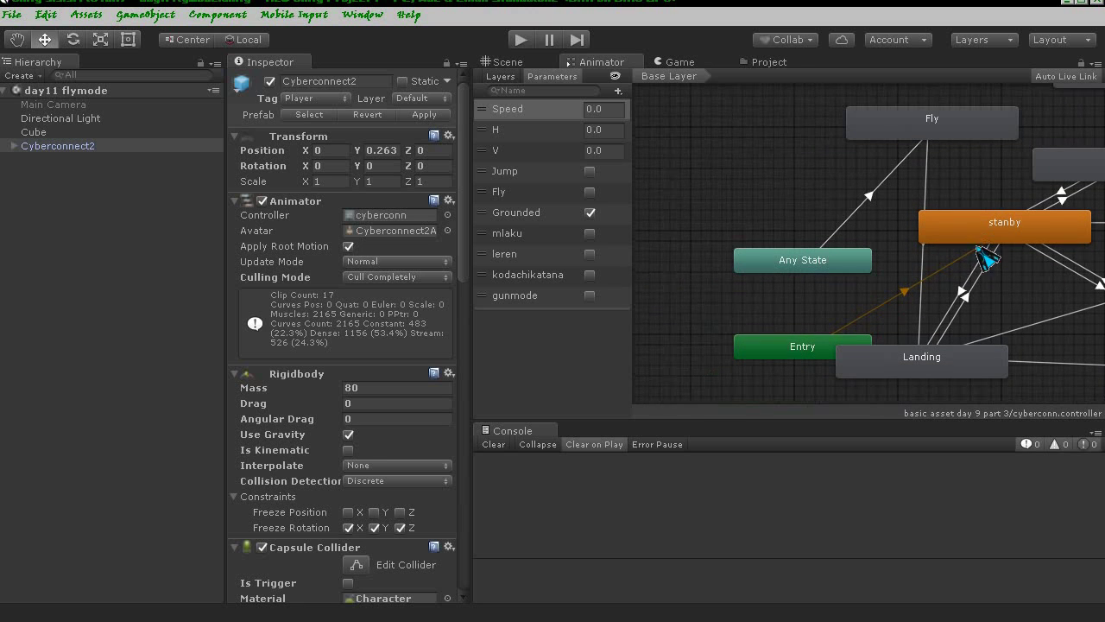
pyautogui.moveTo(814, 168); pyautogui.dragTo(838, 153, button='middle')
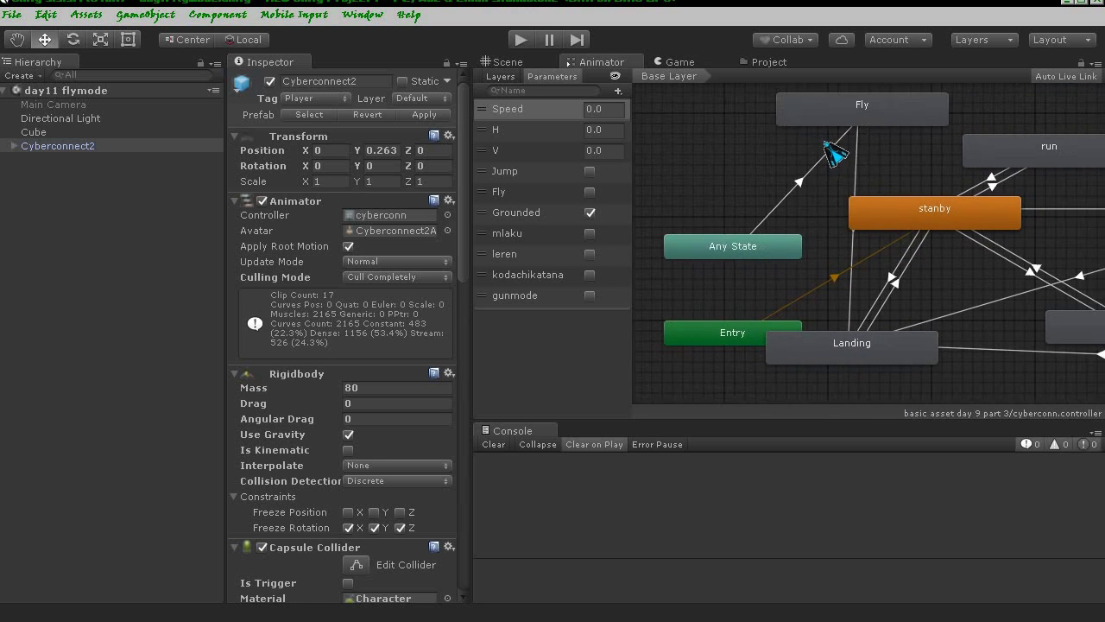
pyautogui.moveTo(794, 250)
pyautogui.mouseDown(button='middle')
pyautogui.moveTo(739, 261)
pyautogui.moveTo(794, 252)
pyautogui.moveTo(965, 365)
pyautogui.mouseUp(button='middle')
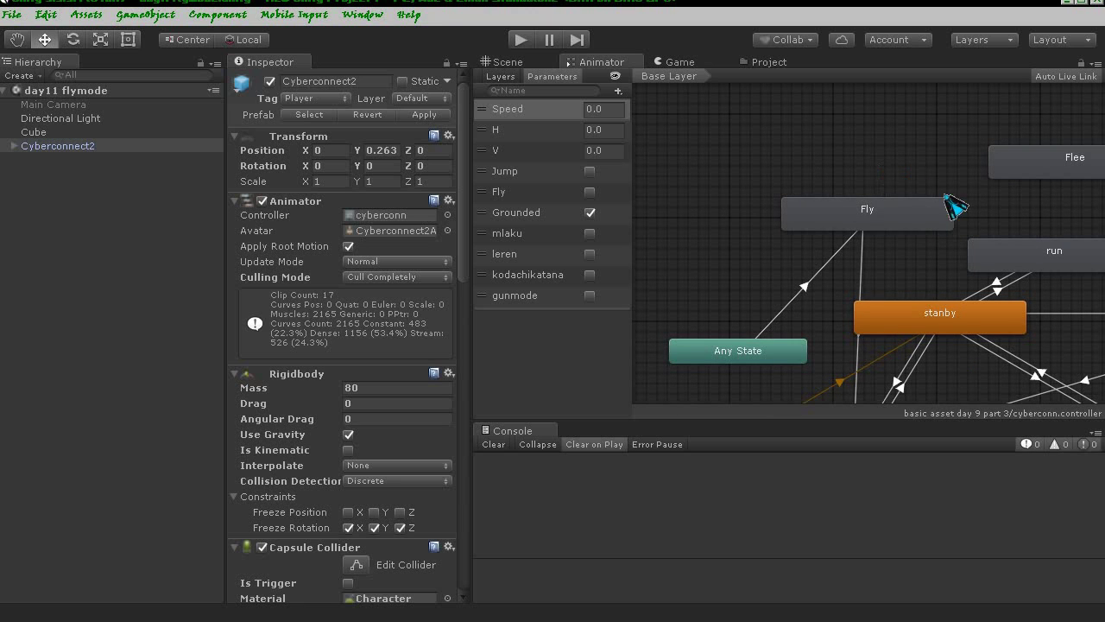
pyautogui.moveTo(895, 223); pyautogui.dragTo(771, 223)
pyautogui.moveTo(809, 234); pyautogui.dragTo(783, 198, button='middle')
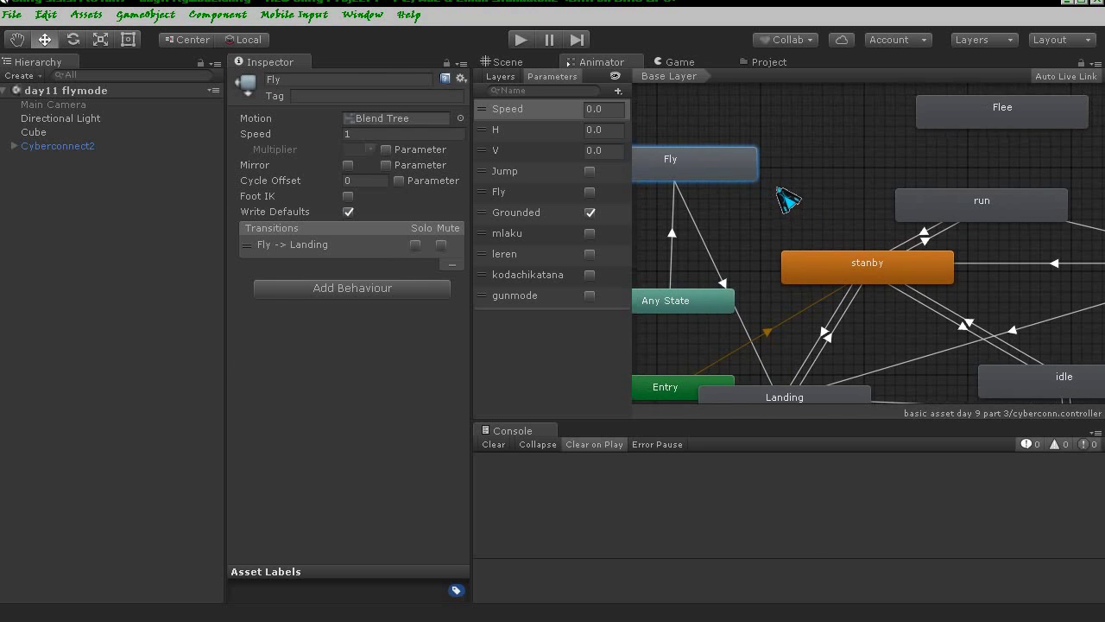
# - Create an empty state beside stanby and rename it jump
pyautogui.rightClick(817, 168)
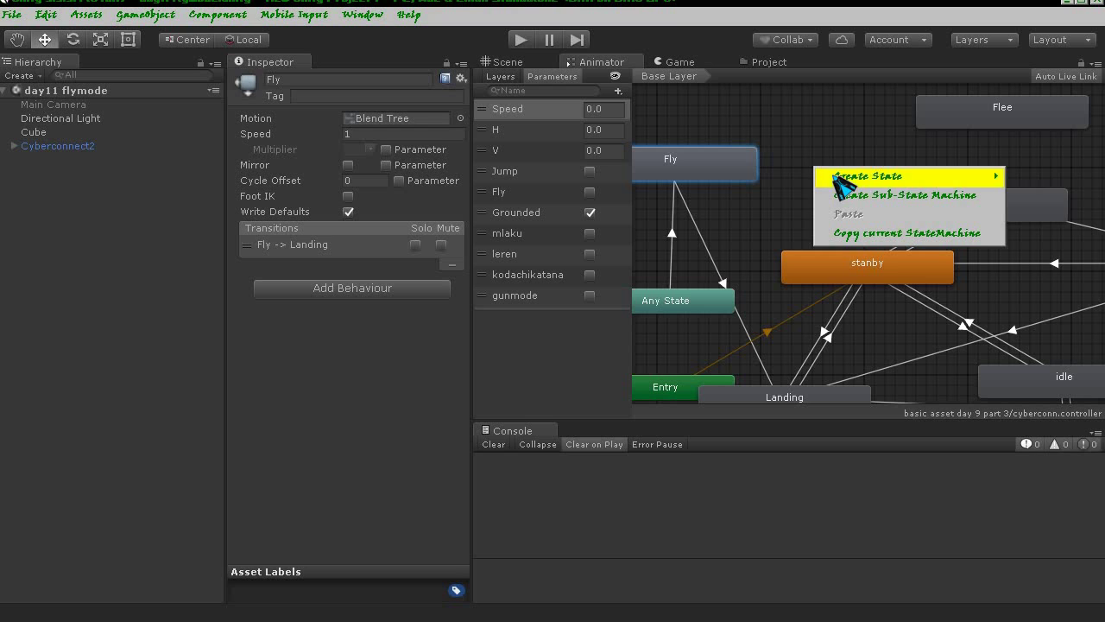
pyautogui.moveTo(993, 177)
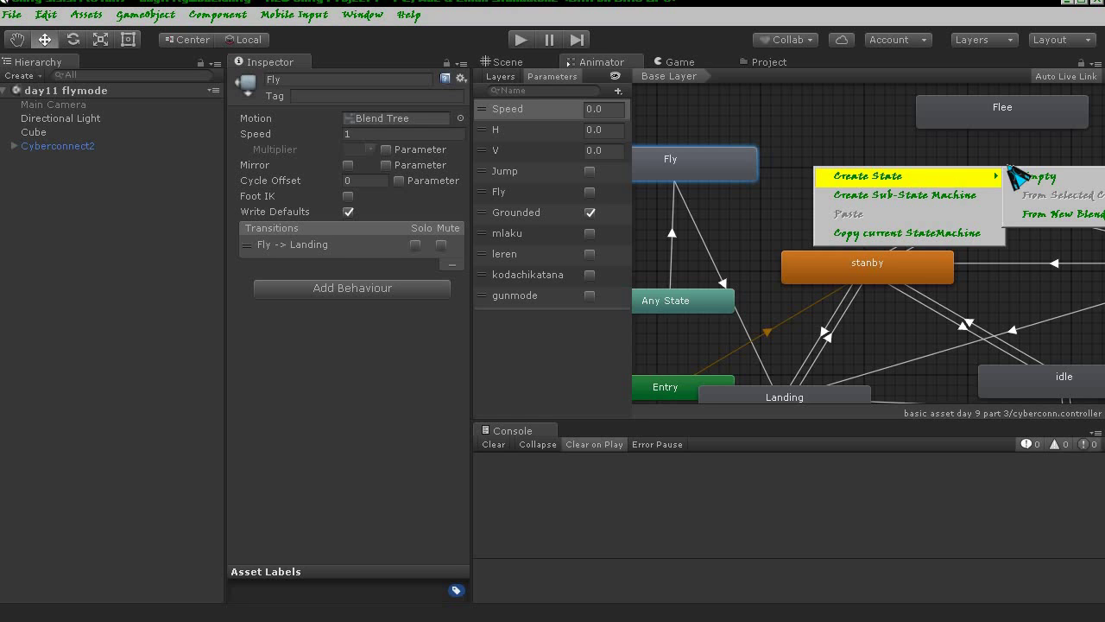
pyautogui.click(1052, 176)
pyautogui.moveTo(895, 192)
pyautogui.mouseDown()
pyautogui.moveTo(852, 193)
pyautogui.moveTo(855, 210)
pyautogui.mouseUp()
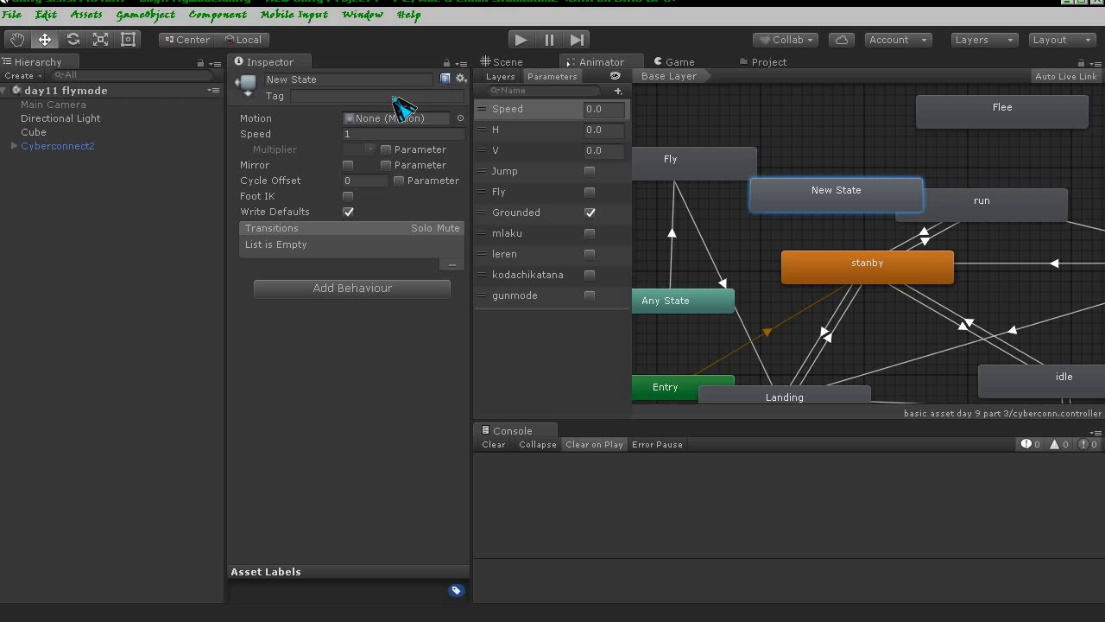
pyautogui.click(368, 79)
pyautogui.write('jump')
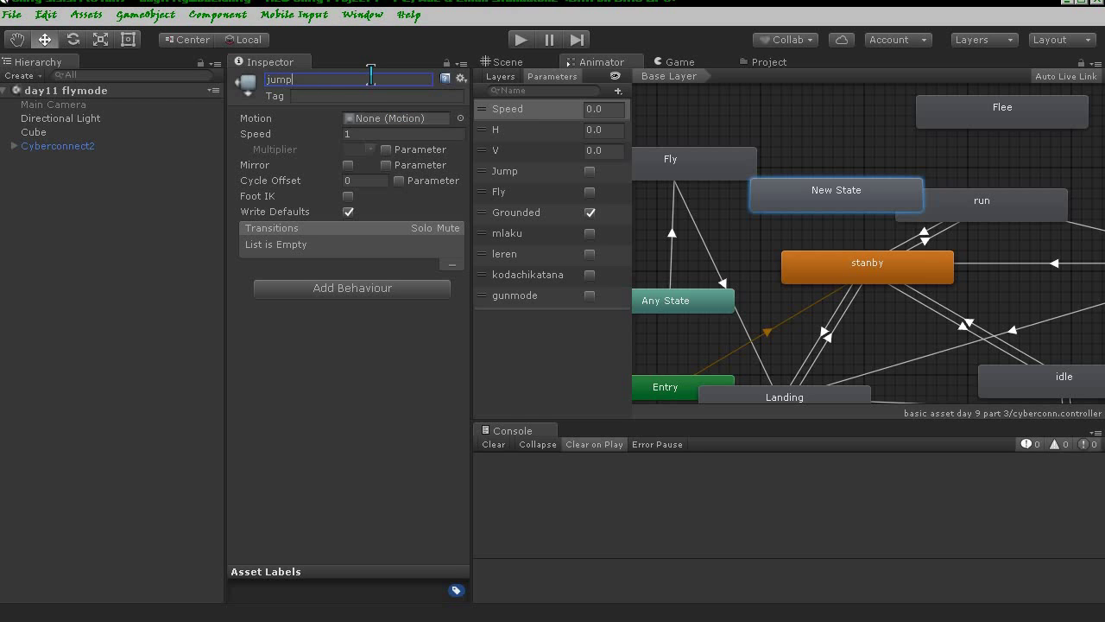
pyautogui.press('Return')
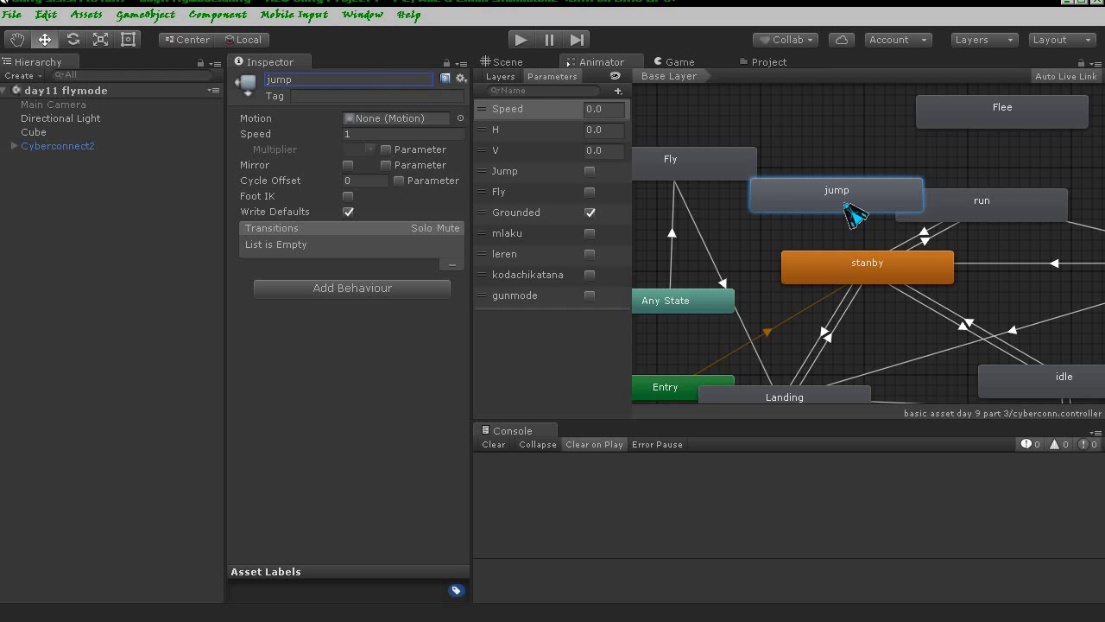
# - Search 'jump' in the motion picker, assign jump_idle to the jump state, and raise its node
pyautogui.click(460, 119)
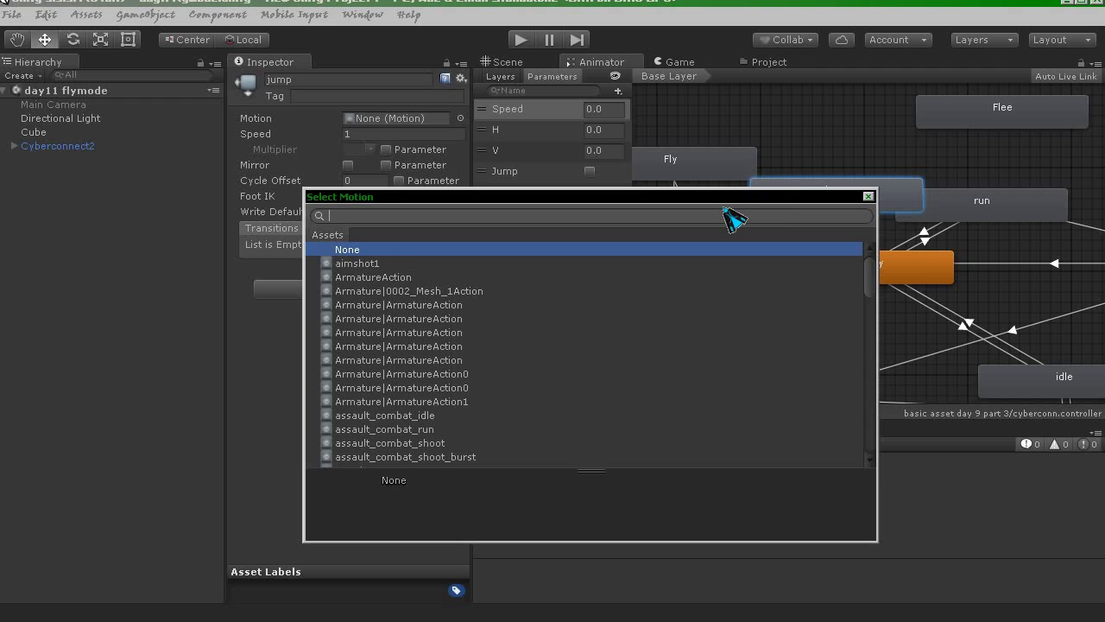
pyautogui.write('jump')
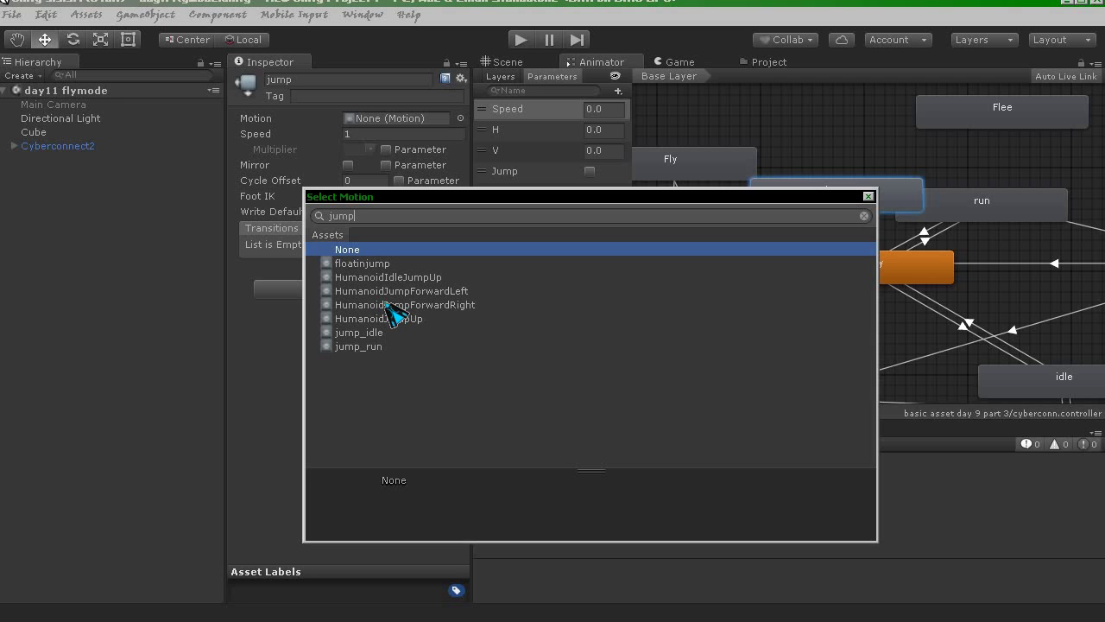
pyautogui.click(384, 278)
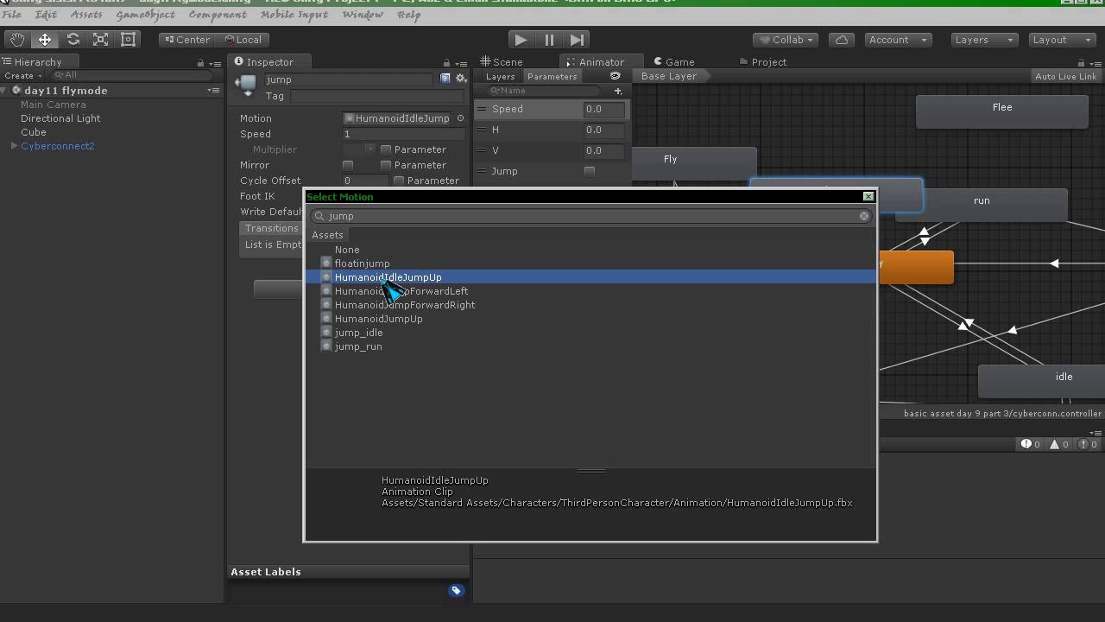
pyautogui.click(363, 336)
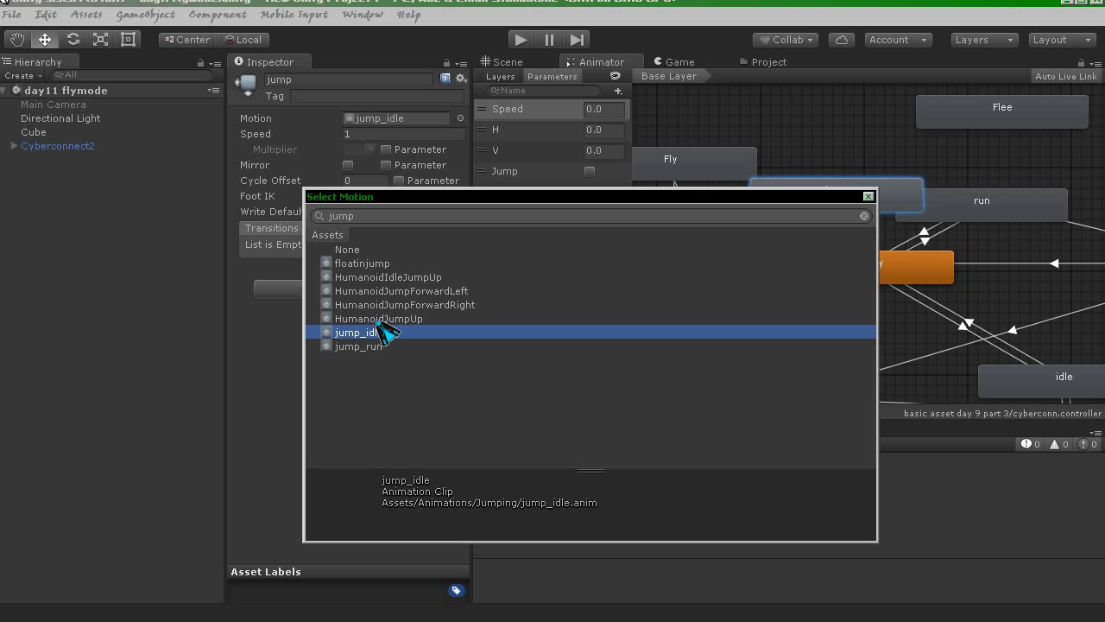
pyautogui.click(377, 322)
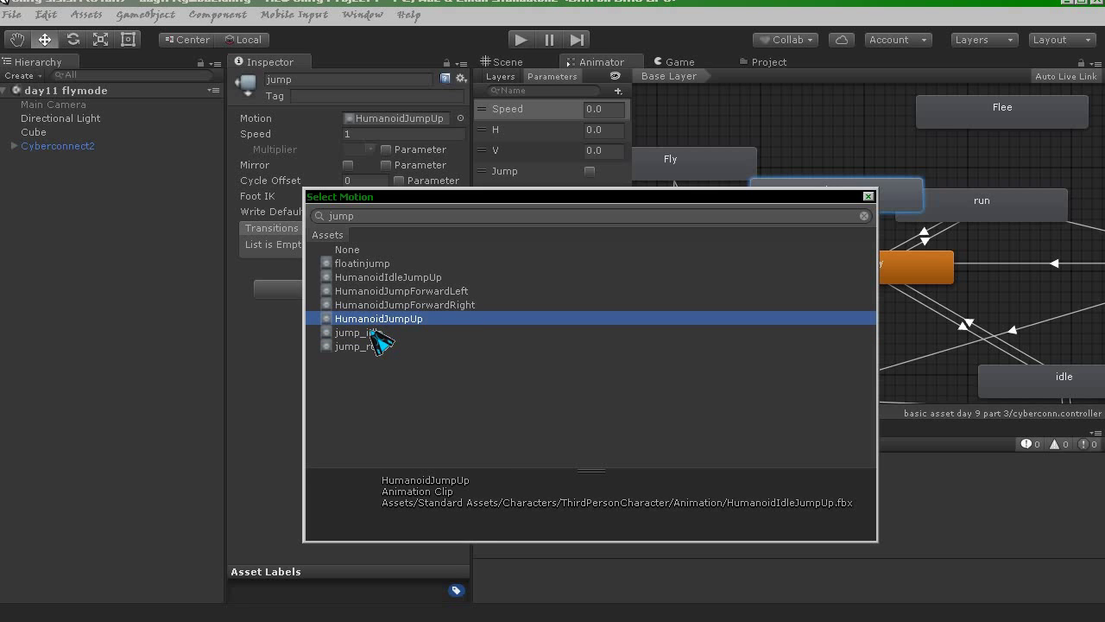
pyautogui.click(386, 334)
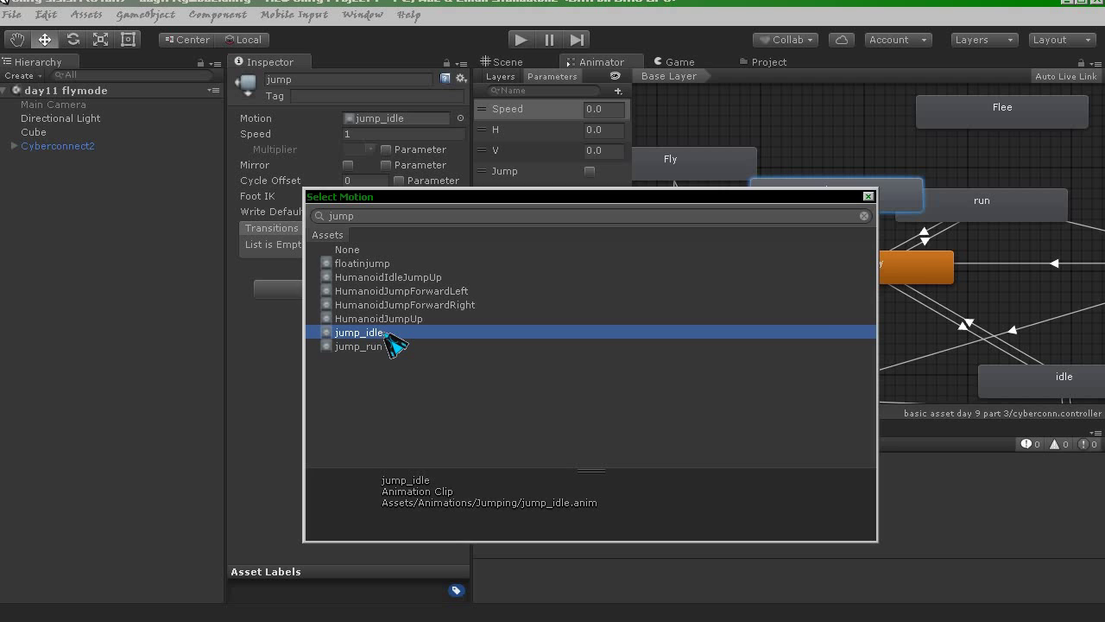
pyautogui.doubleClick(386, 335)
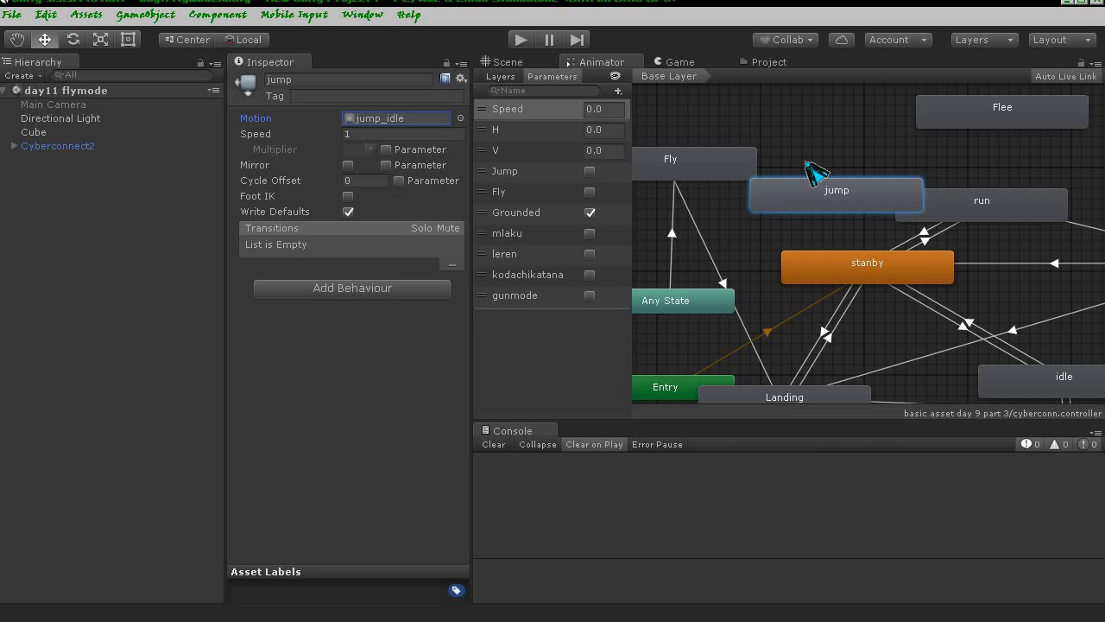
pyautogui.moveTo(822, 199); pyautogui.dragTo(834, 136)
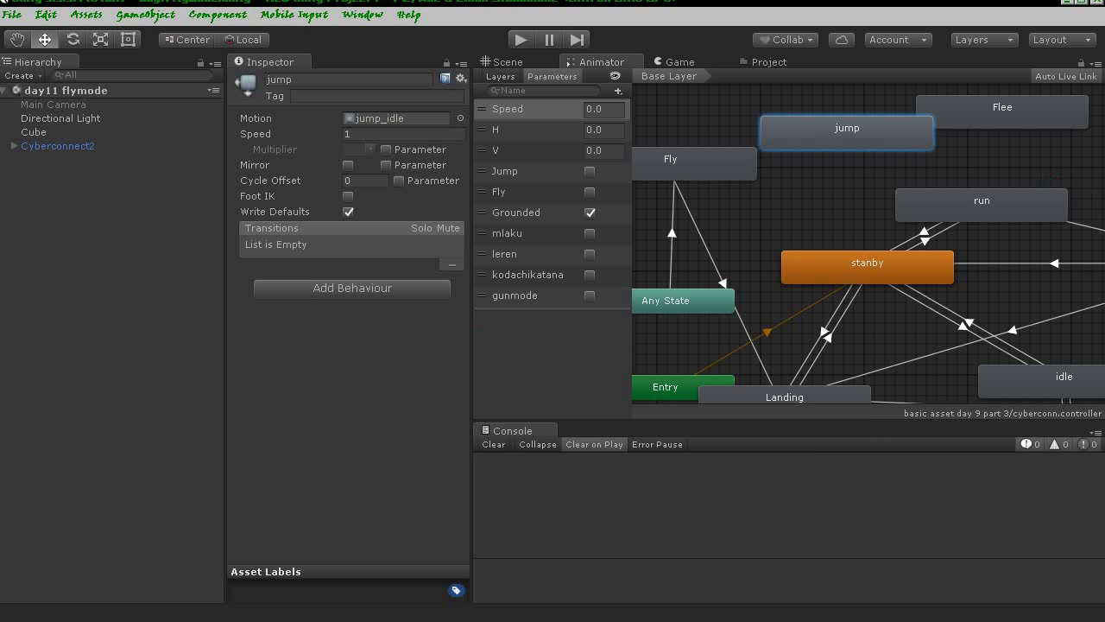
# - Select the jumpBool name on line 61 of MoveBehaviour.cs in MonoDevelop, then return to Unity
pyautogui.hotkey('alt', 'Tab')
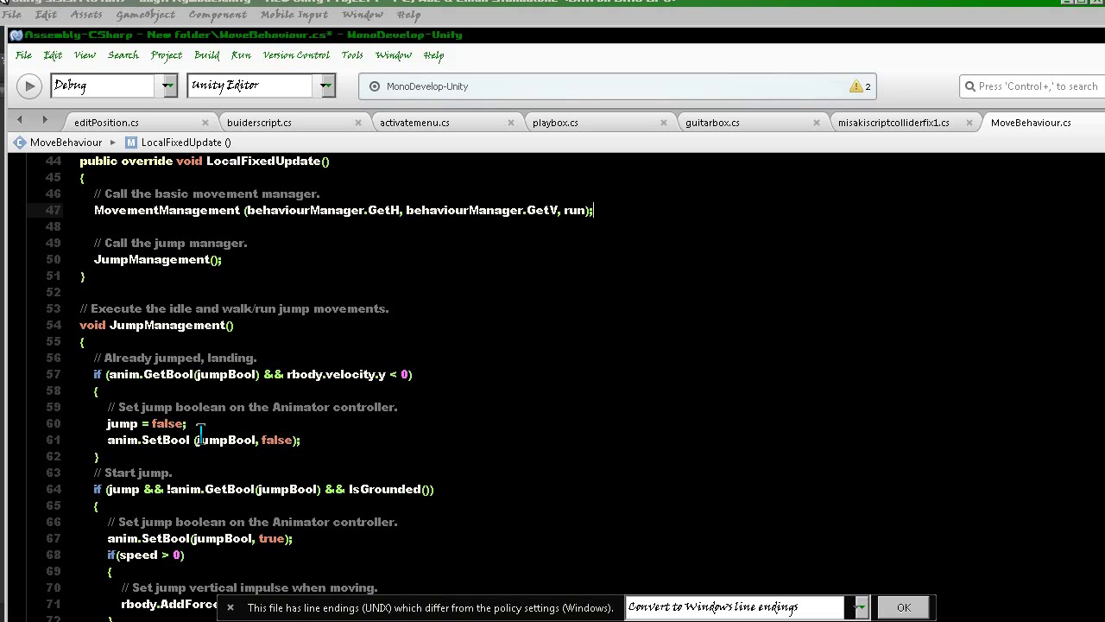
pyautogui.moveTo(197, 441); pyautogui.dragTo(256, 441)
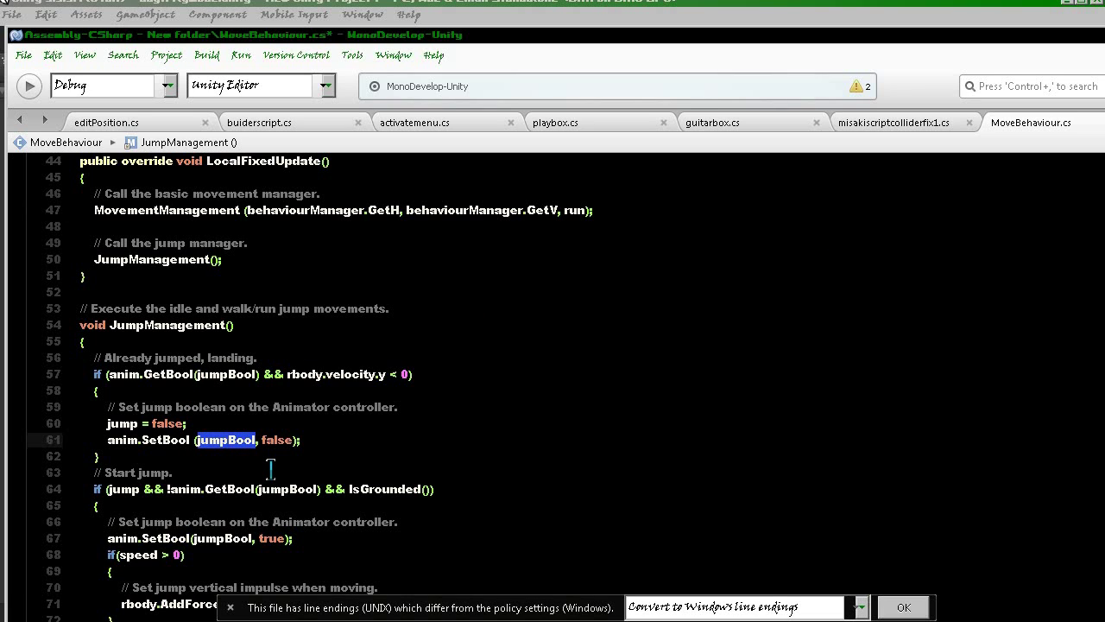
pyautogui.click(898, 23)
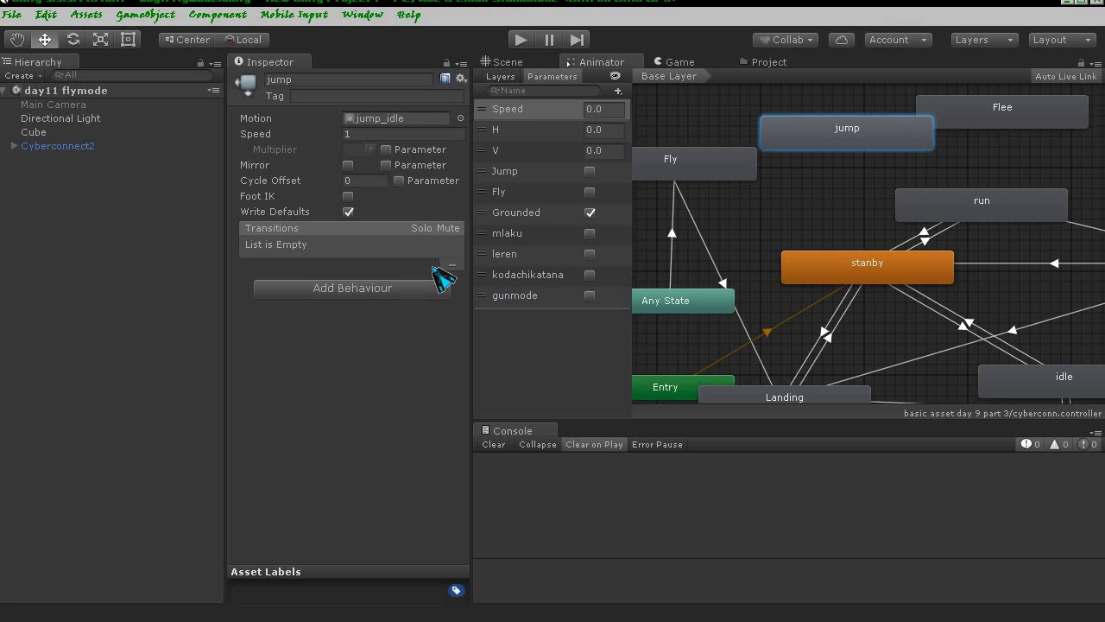
# - Add a new Bool parameter named jumpBool to the Animator
pyautogui.click(618, 90)
pyautogui.click(658, 147)
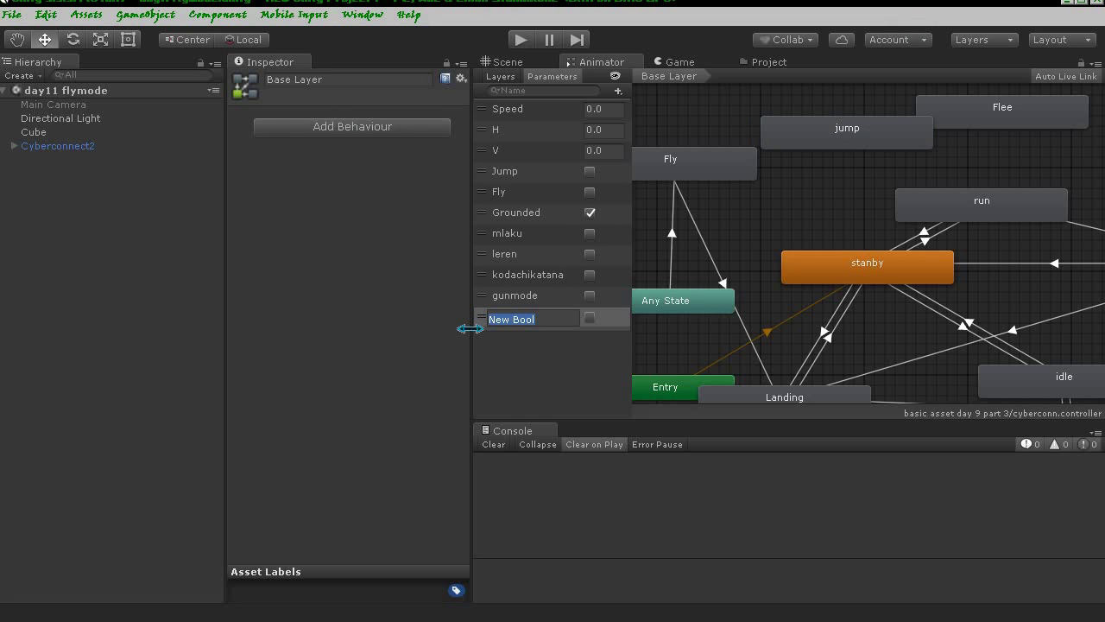
pyautogui.write('Jump')
pyautogui.press('Return')
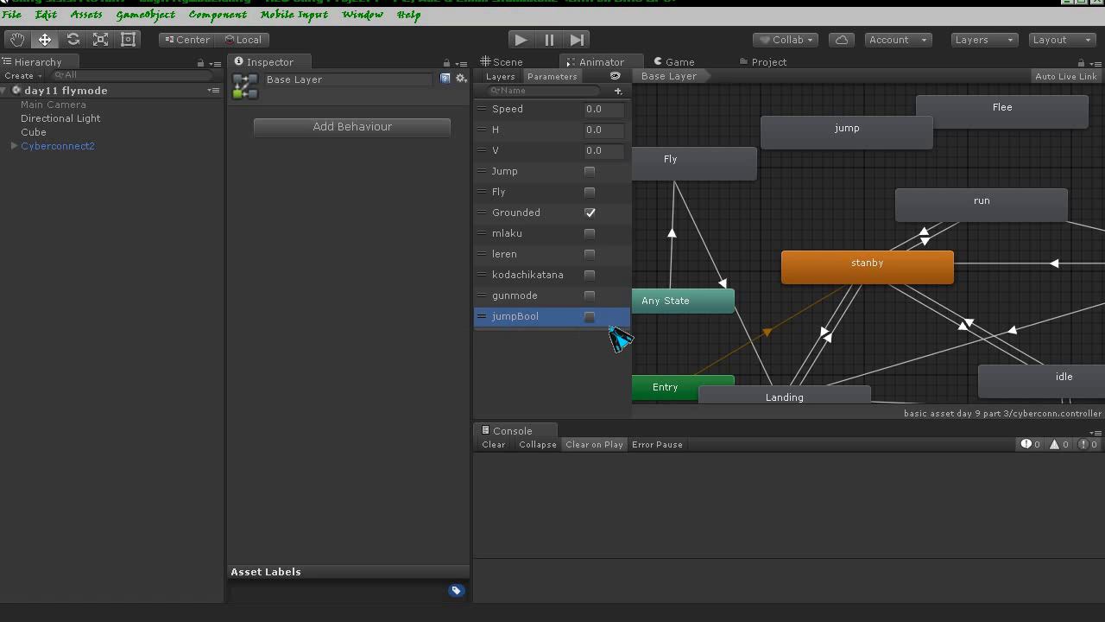
# - Create transitions from stanby to jump and from jump back to stanby
pyautogui.moveTo(831, 223); pyautogui.dragTo(845, 290, button='middle')
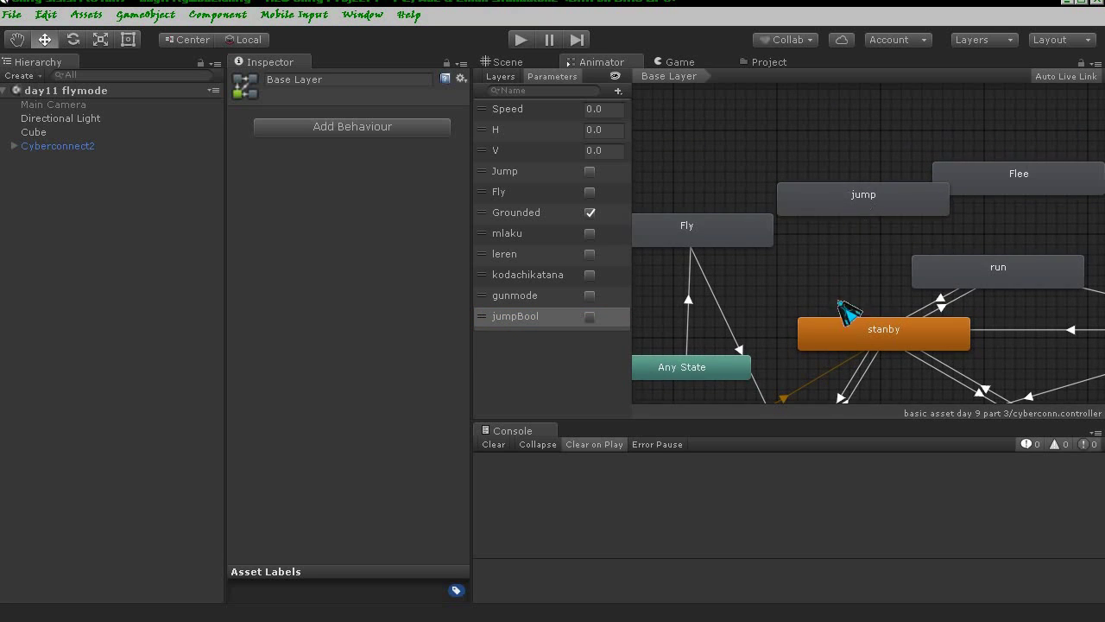
pyautogui.rightClick(860, 330)
pyautogui.click(907, 338)
pyautogui.click(867, 210)
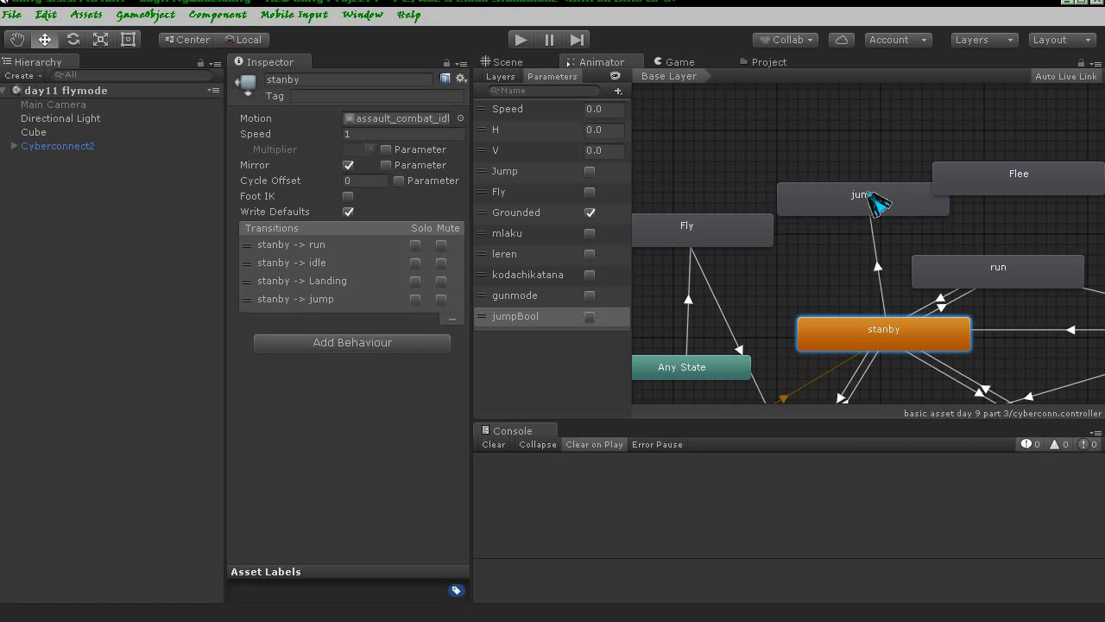
pyautogui.rightClick(865, 208)
pyautogui.click(873, 214)
pyautogui.click(874, 321)
pyautogui.moveTo(884, 285); pyautogui.dragTo(866, 304, button='middle')
# - Give the jump→stanby transition a condition of jumpBool false
pyautogui.click(857, 295)
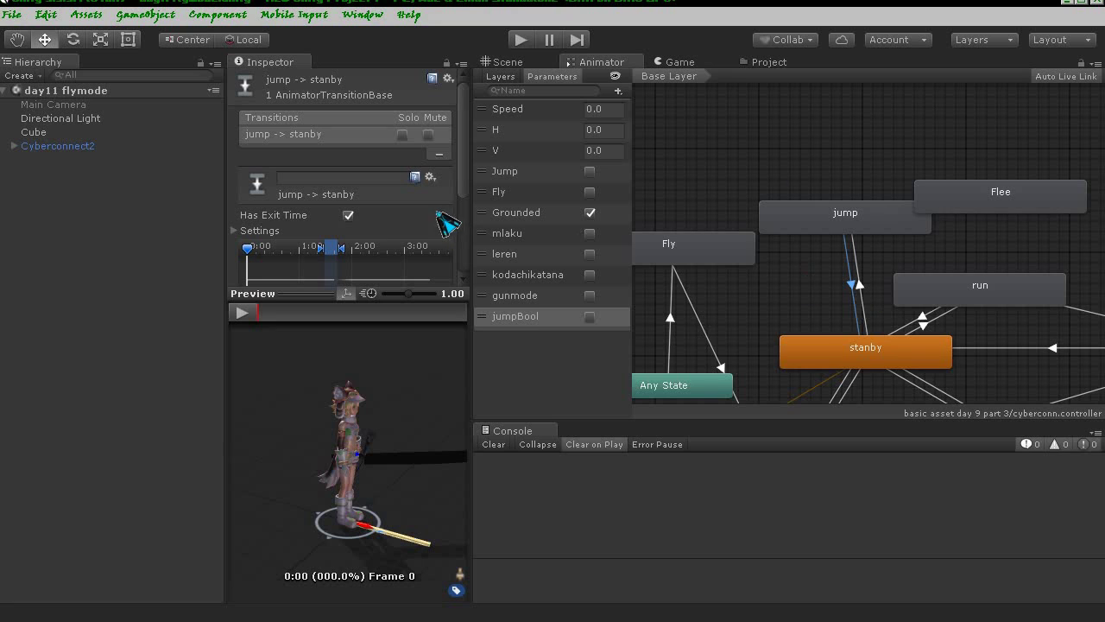
pyautogui.moveTo(464, 188); pyautogui.dragTo(469, 210)
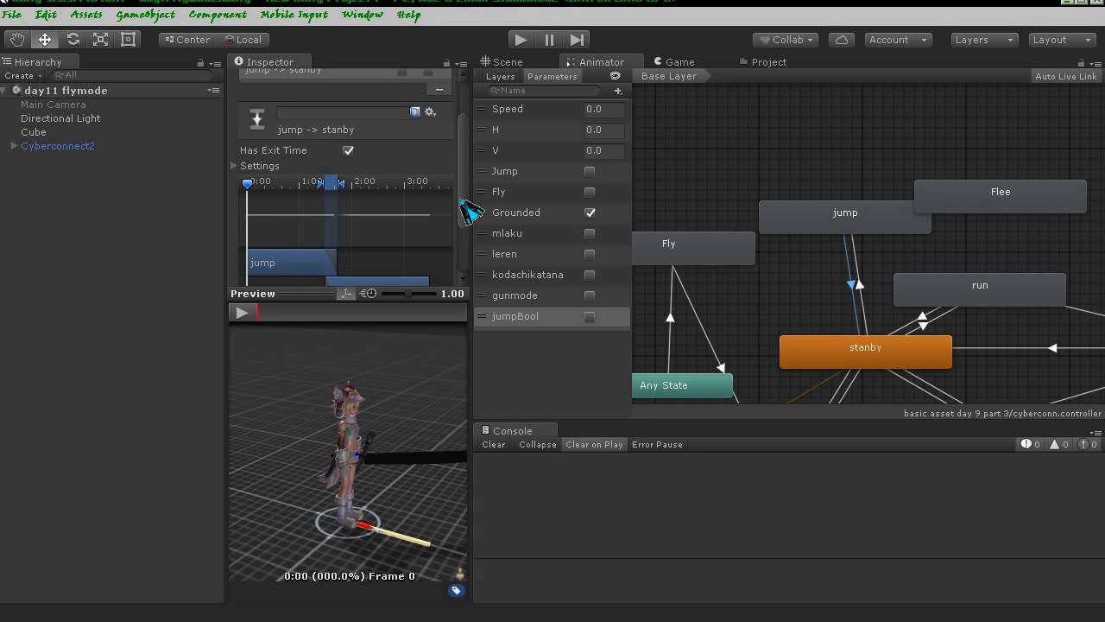
pyautogui.moveTo(461, 201); pyautogui.dragTo(464, 261)
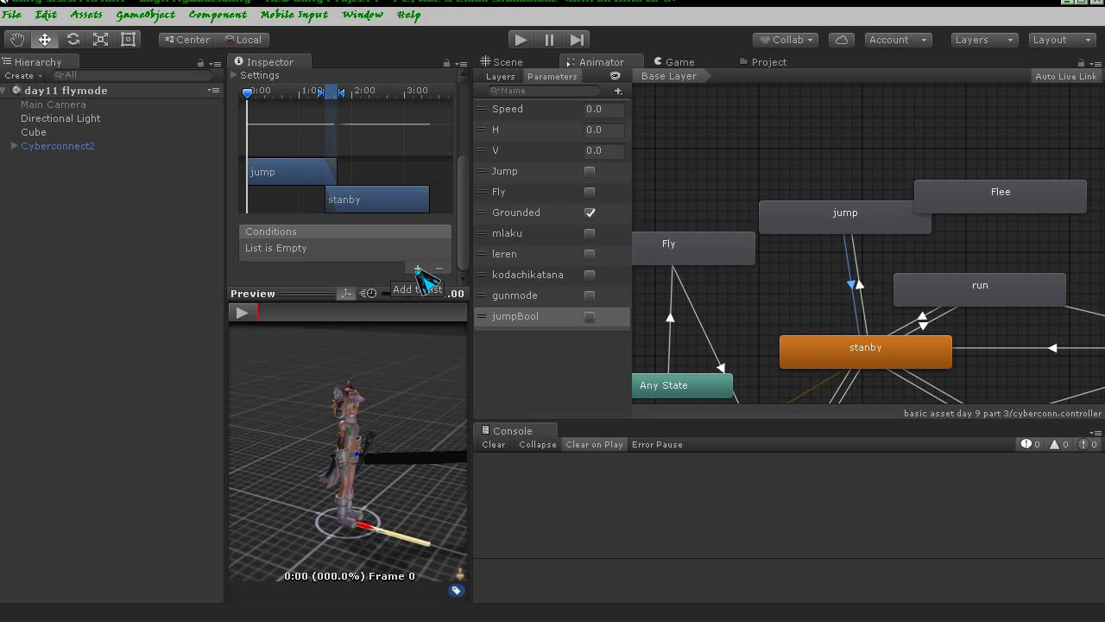
pyautogui.click(417, 271)
pyautogui.click(343, 250)
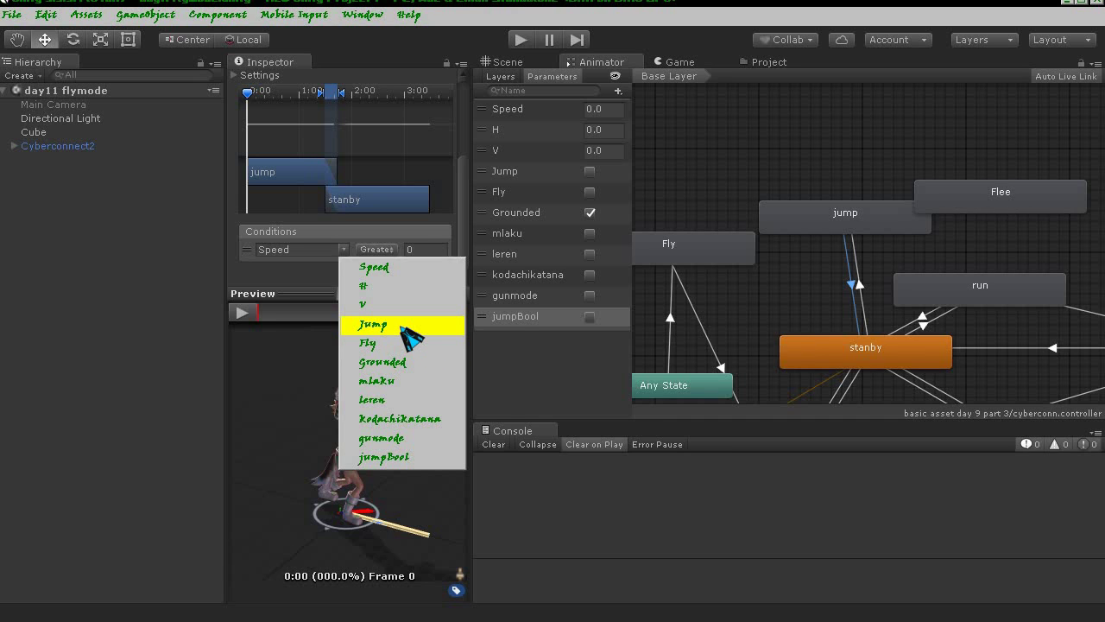
pyautogui.click(409, 338)
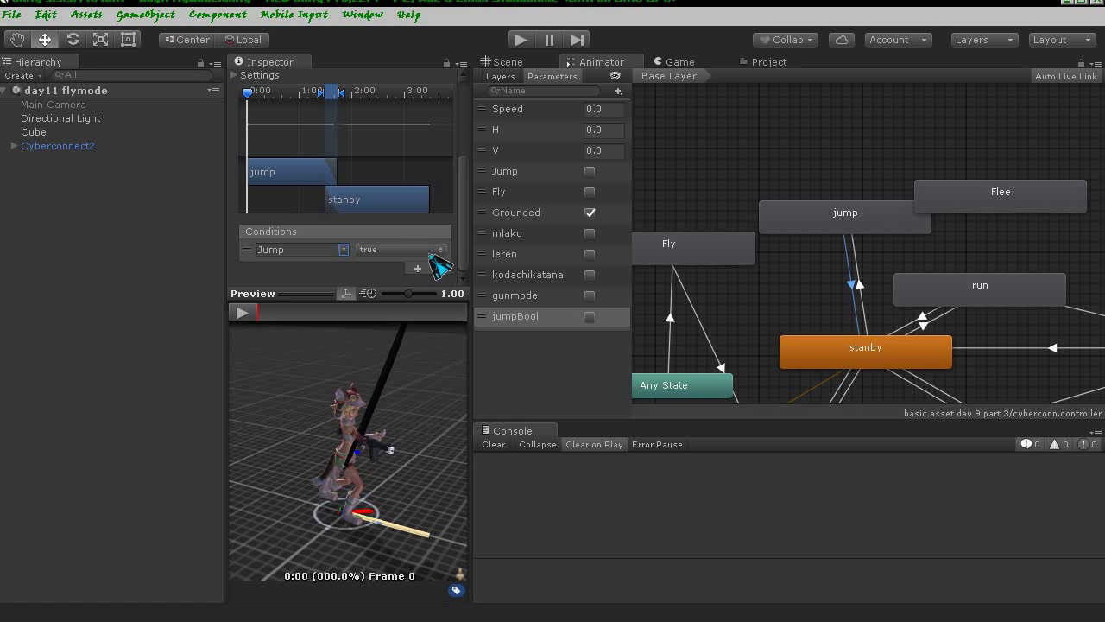
pyautogui.click(402, 252)
pyautogui.click(390, 285)
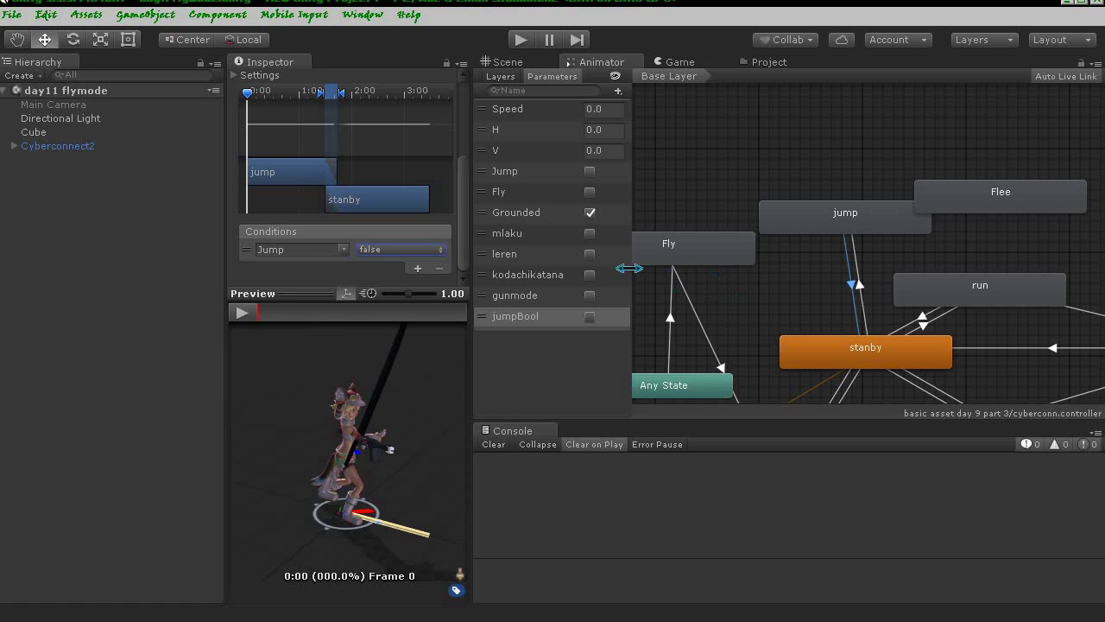
pyautogui.click(344, 250)
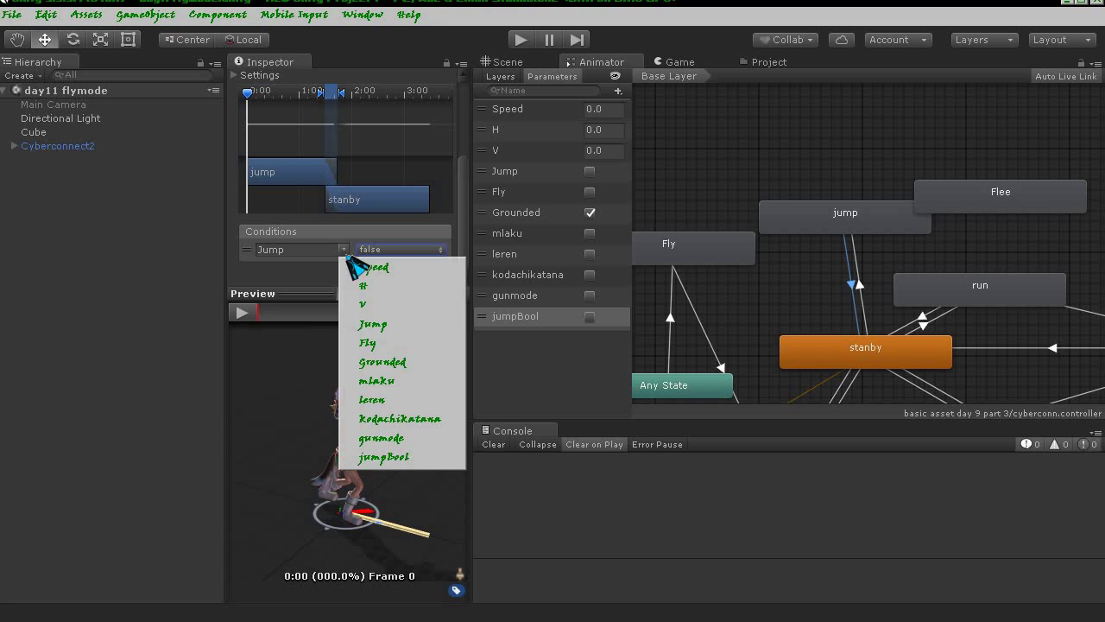
pyautogui.click(414, 456)
pyautogui.click(393, 250)
pyautogui.click(385, 285)
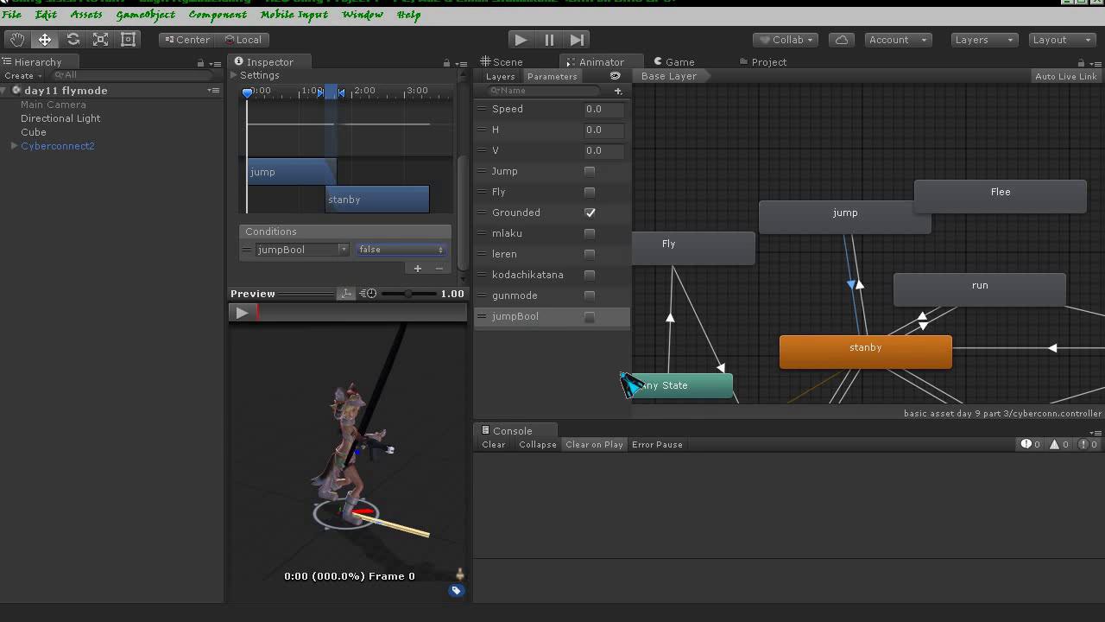
# - Make stanby→jump require jumpBool true and move the jump node up-left
pyautogui.click(865, 306)
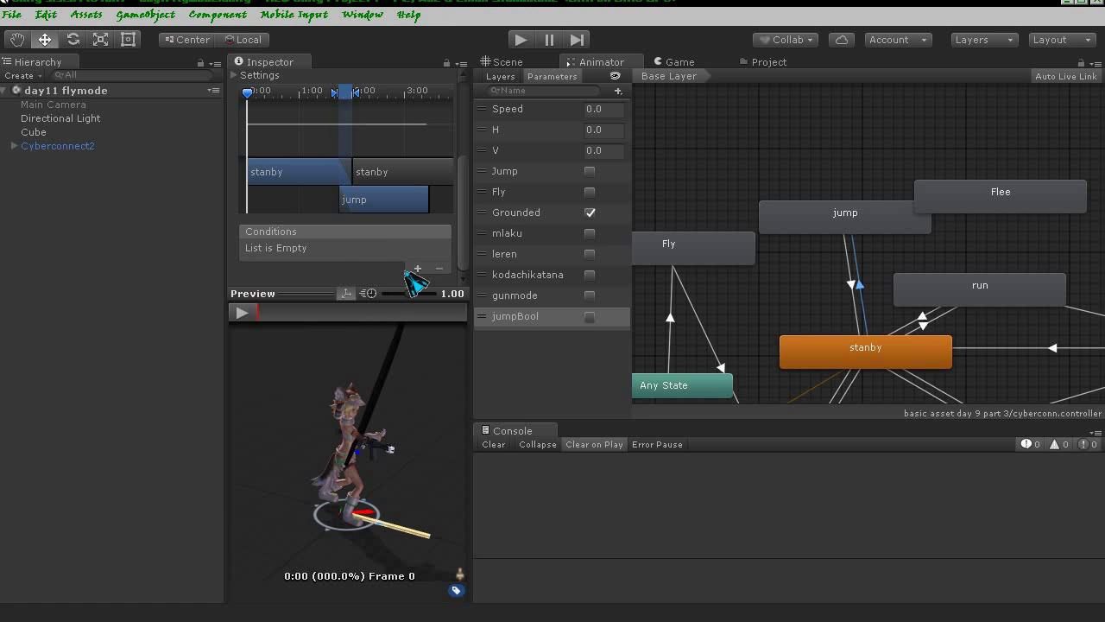
pyautogui.click(342, 252)
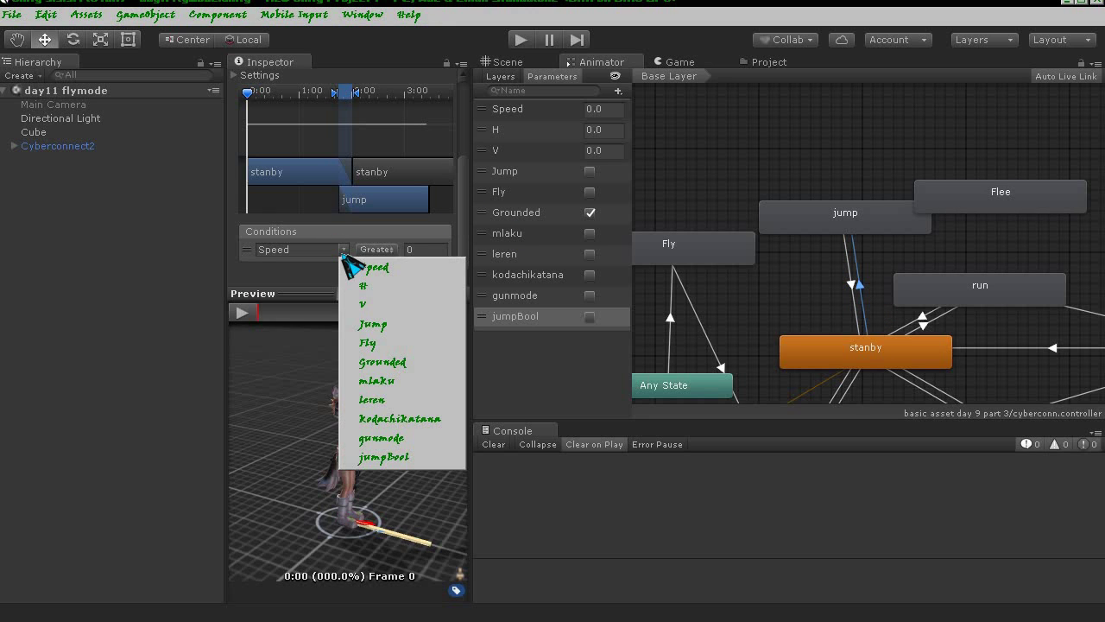
pyautogui.click(396, 457)
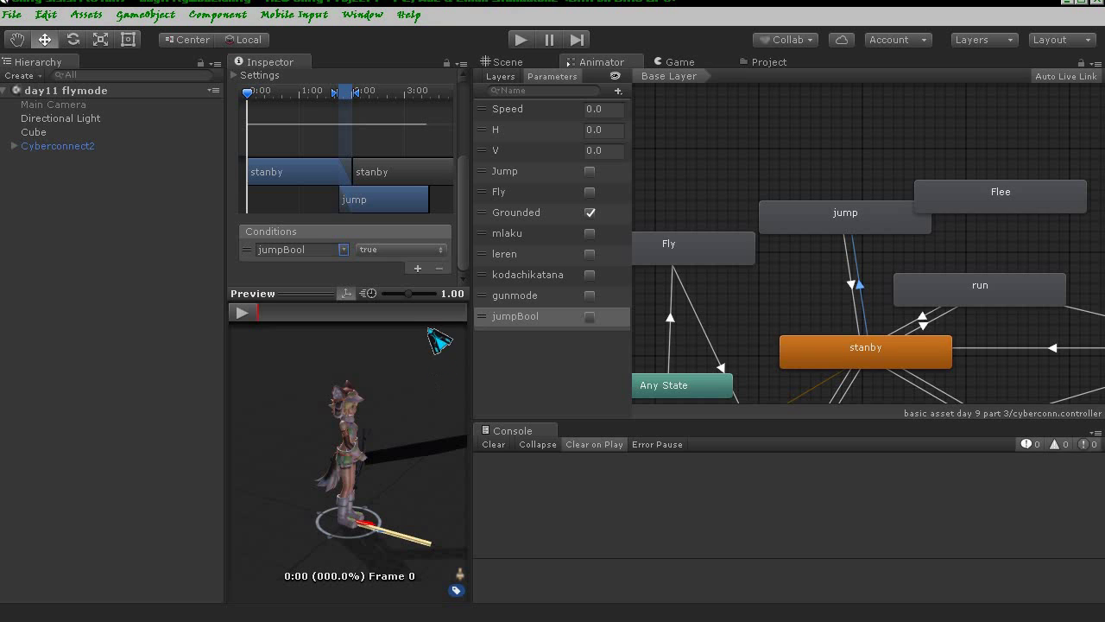
pyautogui.moveTo(814, 313); pyautogui.dragTo(789, 312, button='middle')
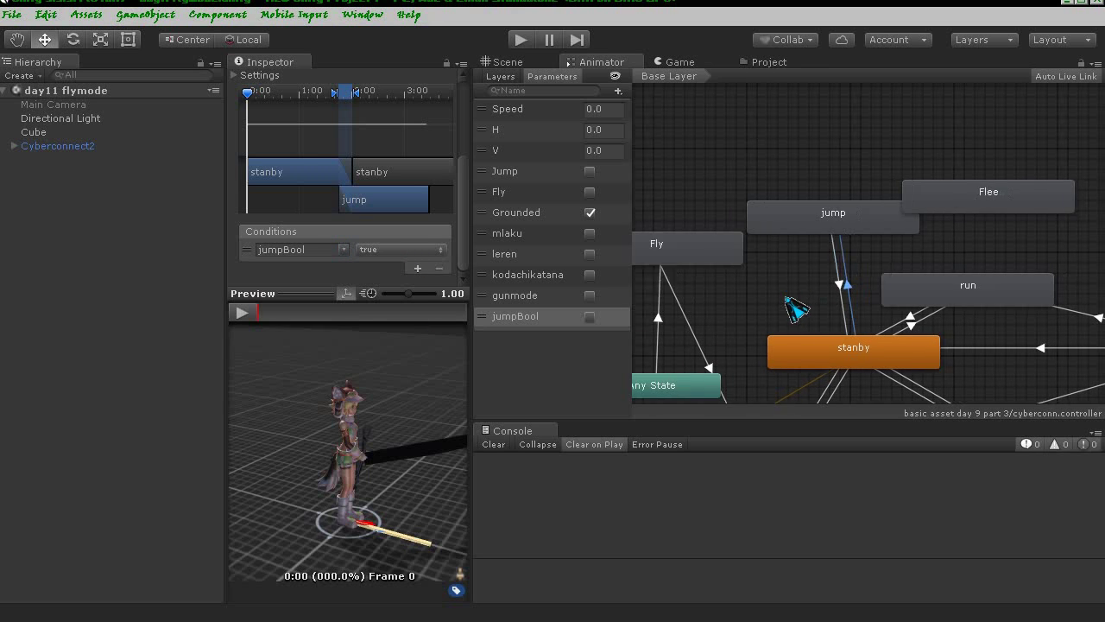
pyautogui.moveTo(851, 229); pyautogui.dragTo(798, 196)
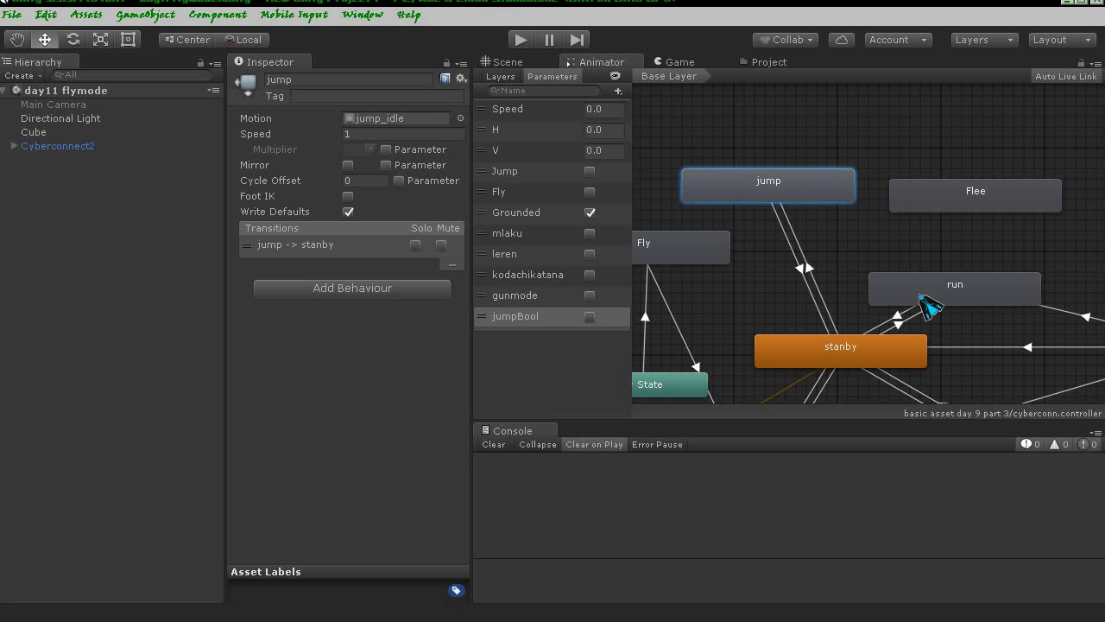
# - Create a run→jump transition without exit time, conditioned on jumpBool true
pyautogui.rightClick(922, 297)
pyautogui.click(931, 303)
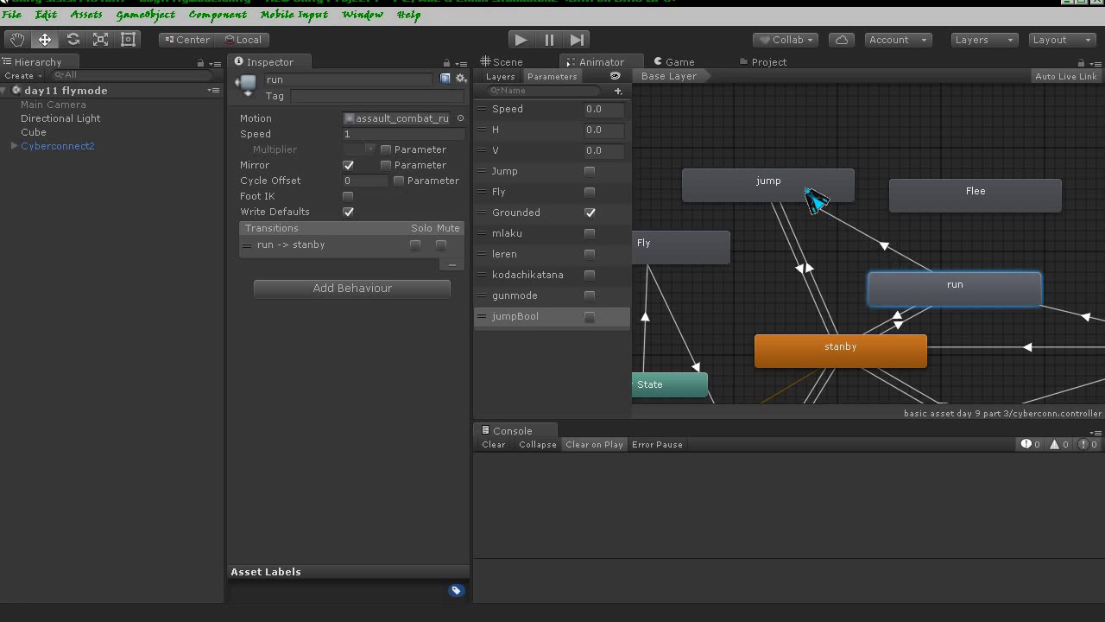
pyautogui.click(813, 195)
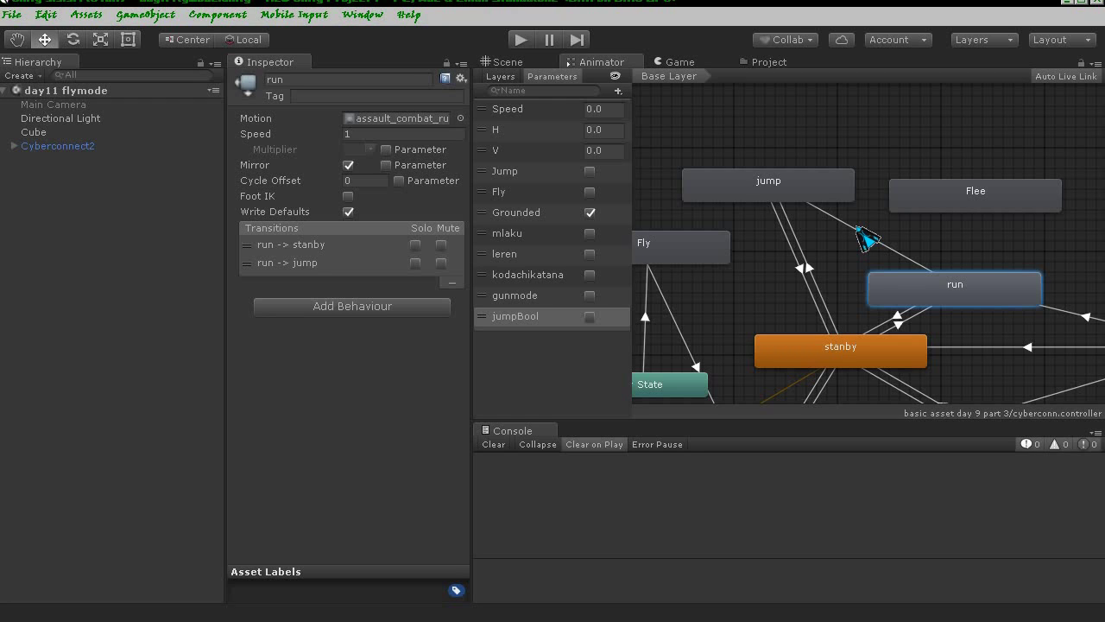
pyautogui.click(865, 240)
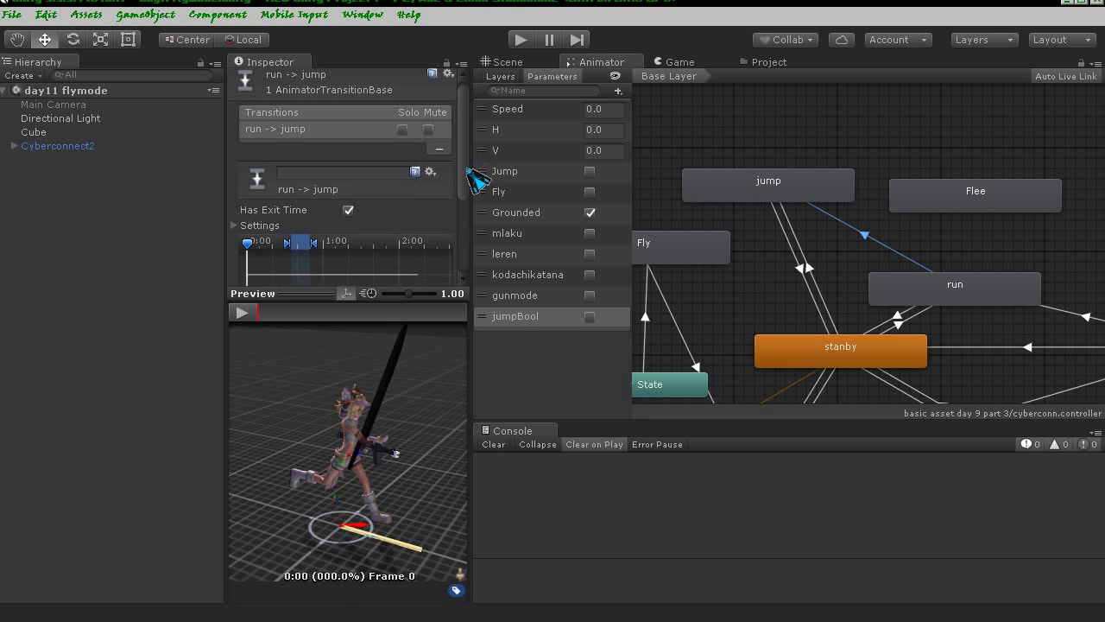
pyautogui.scroll(-3, 348, 142)
pyautogui.click(348, 122)
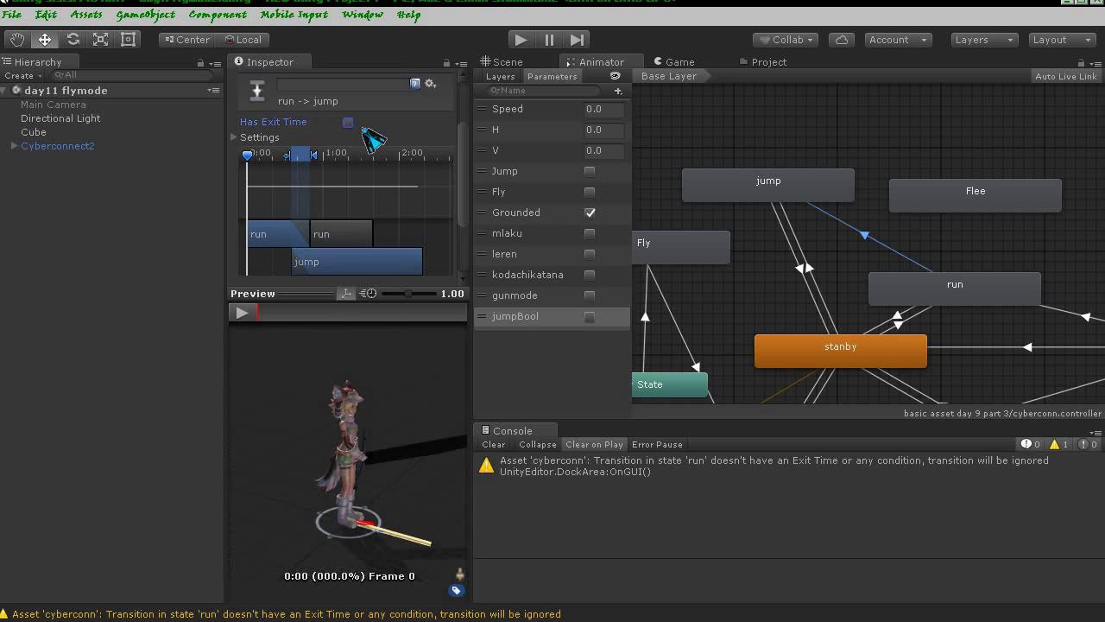
pyautogui.scroll(-2, 419, 227)
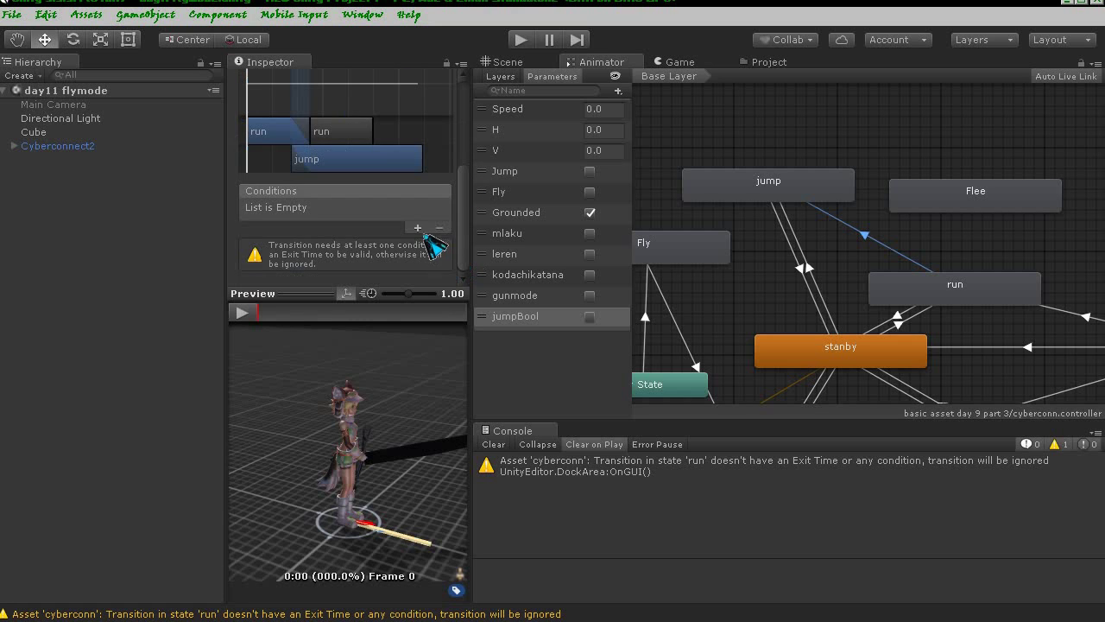
pyautogui.click(342, 250)
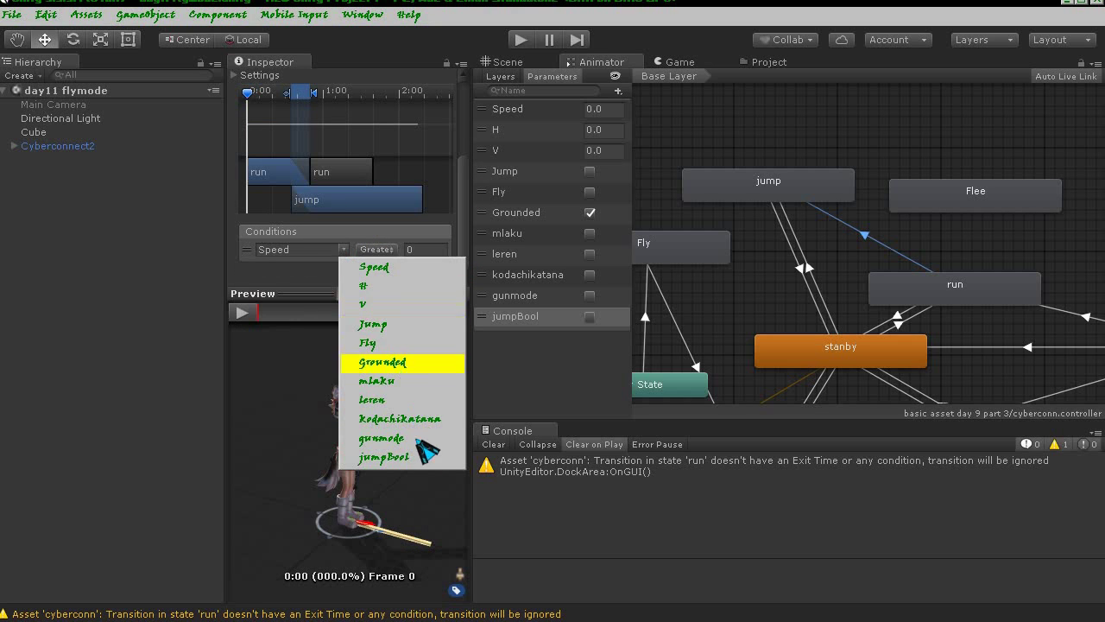
pyautogui.press('Escape')
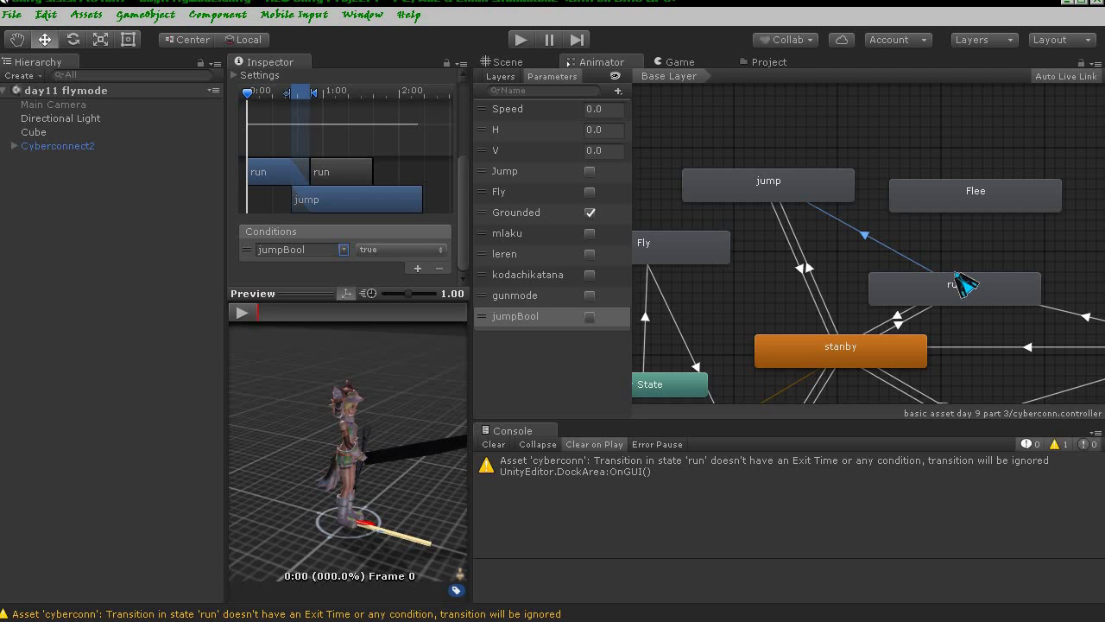
# - Add a transition from jump back to run and review both run/jump transitions
pyautogui.rightClick(839, 187)
pyautogui.click(863, 194)
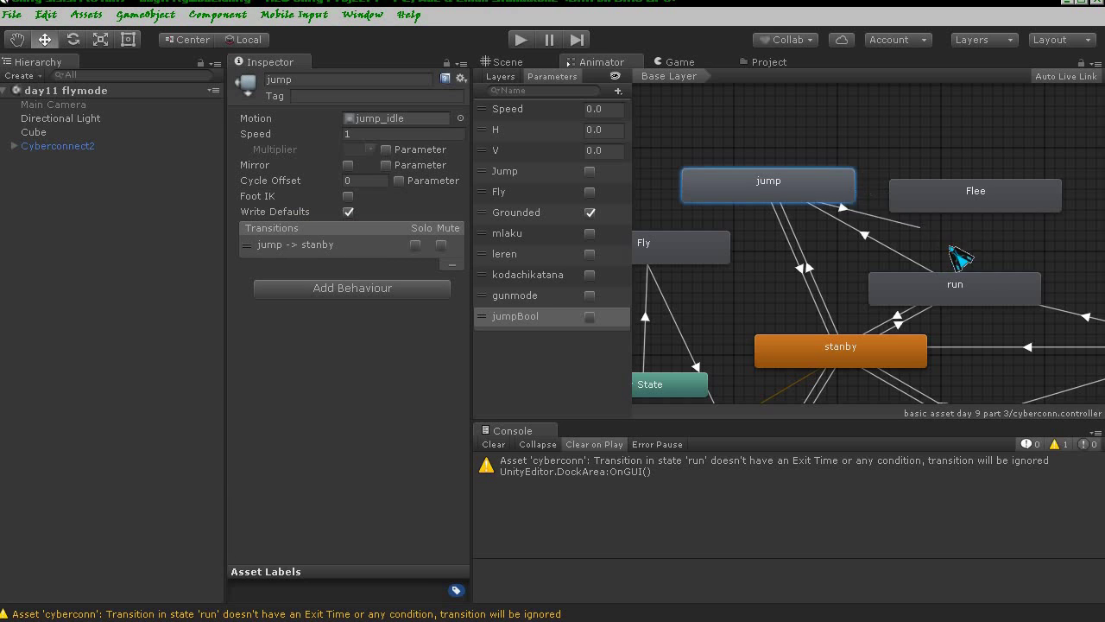
pyautogui.click(974, 292)
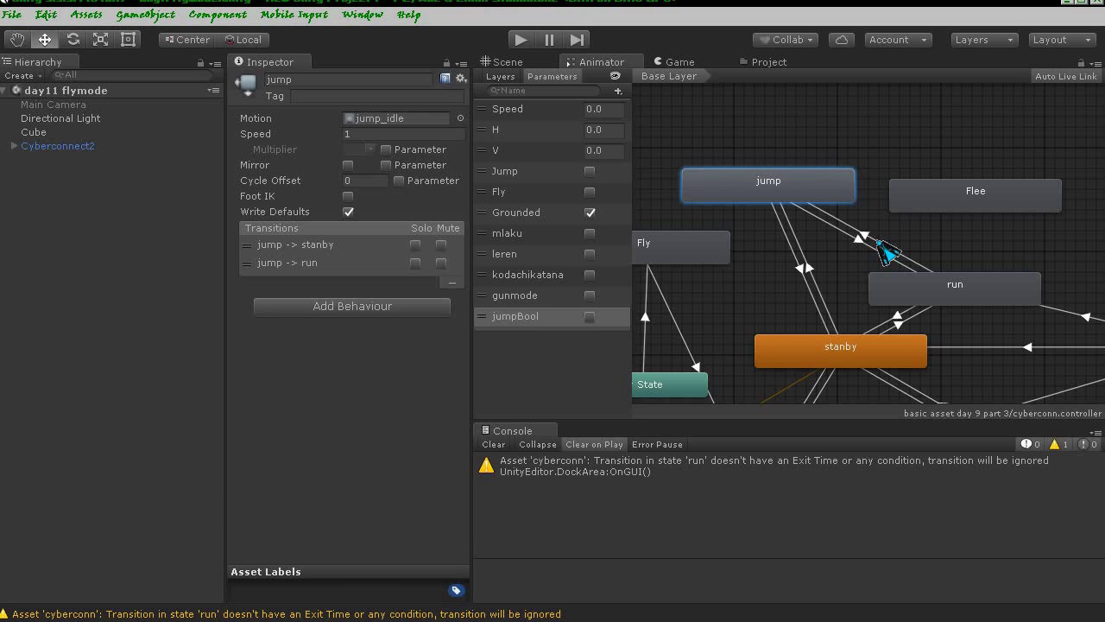
pyautogui.click(866, 241)
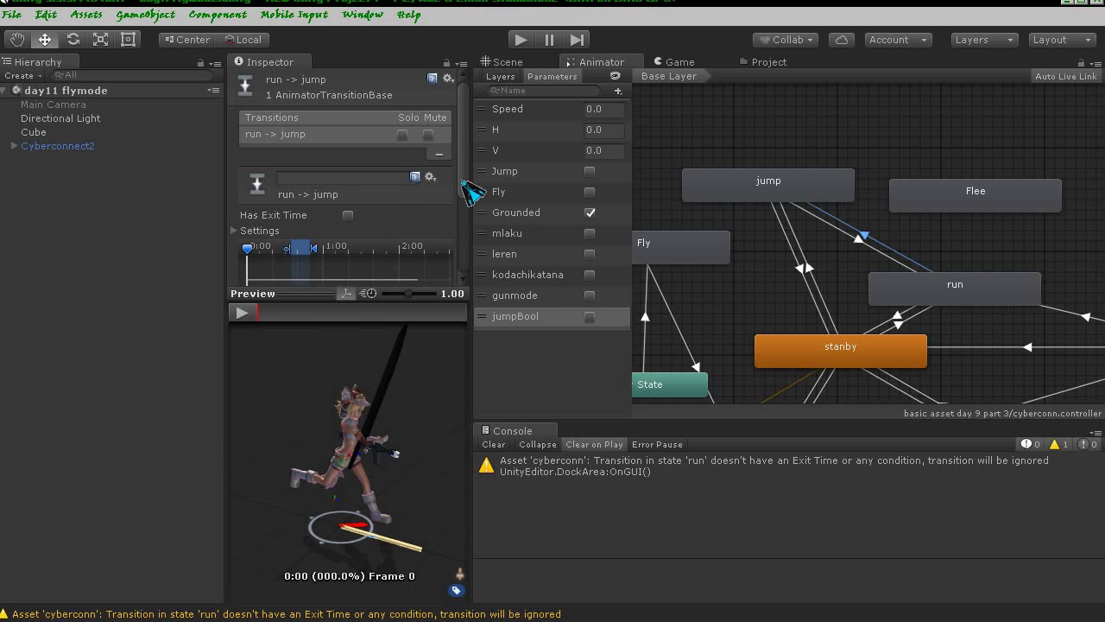
pyautogui.scroll(-5, 363, 250)
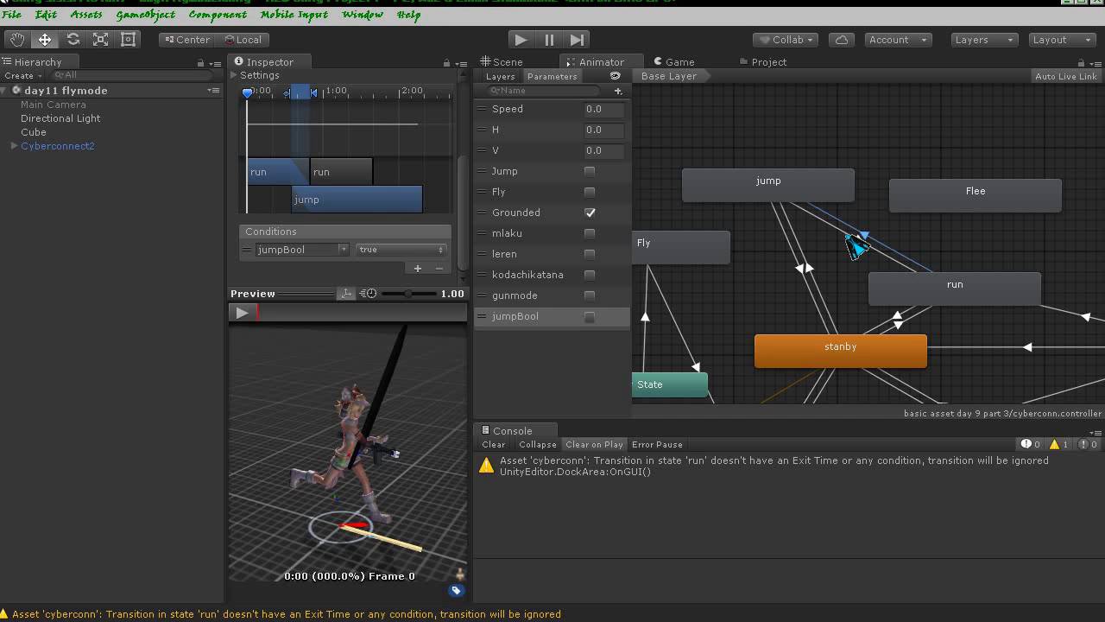
pyautogui.click(857, 245)
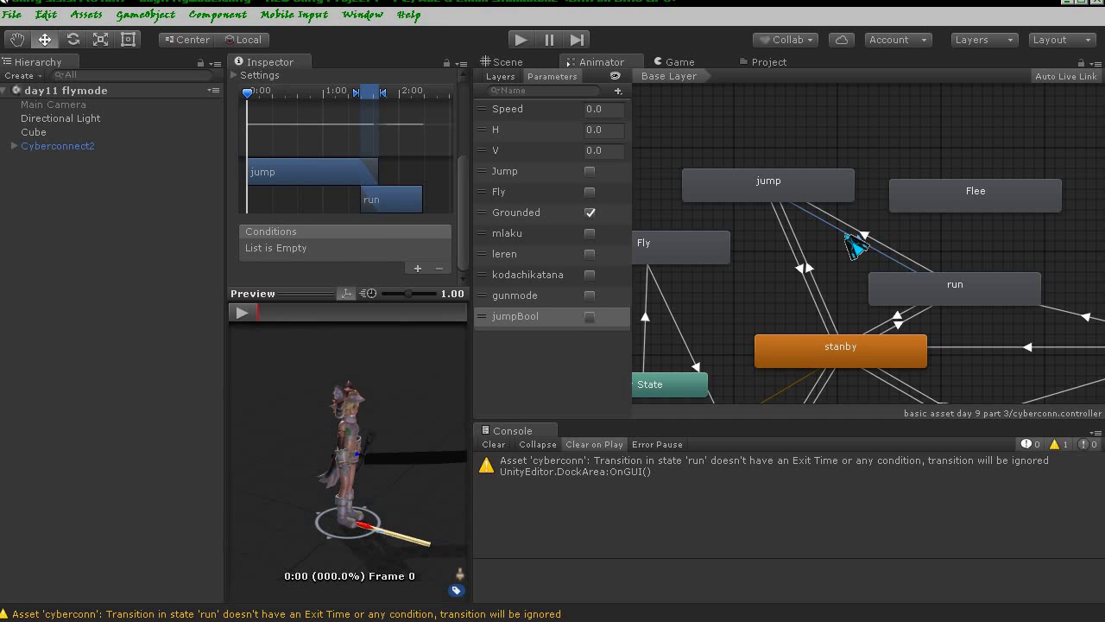
pyautogui.click(768, 139)
pyautogui.moveTo(859, 293)
pyautogui.mouseDown(button='middle')
pyautogui.moveTo(814, 201)
pyautogui.moveTo(829, 218)
pyautogui.mouseUp(button='middle')
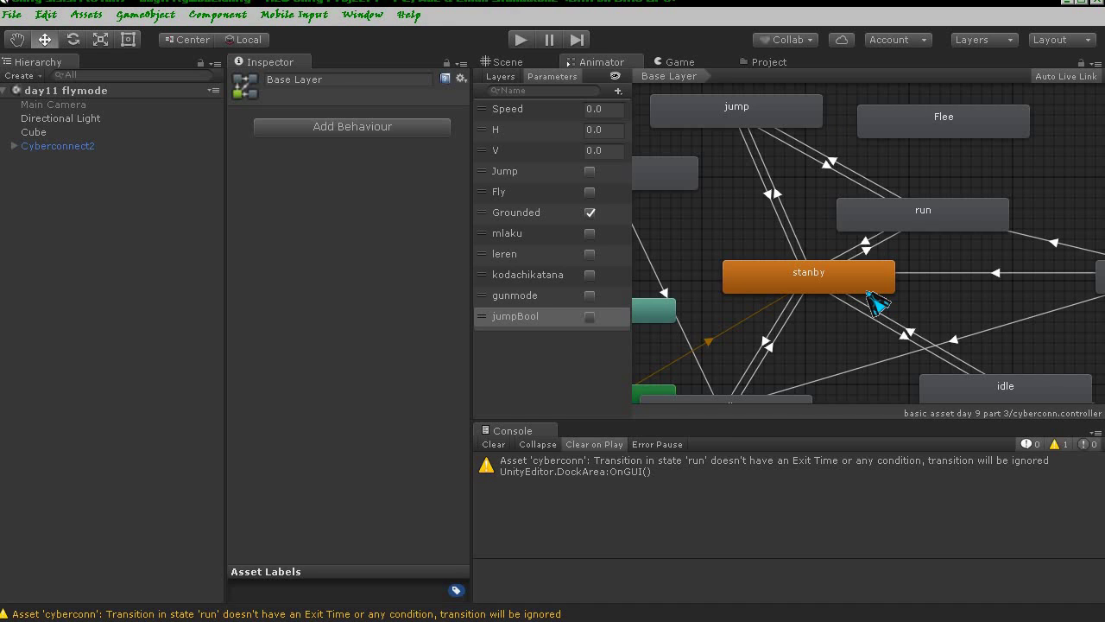
# - Check the run→stanby transition's mlaku false condition, then select Cyberconnect2 in the Hierarchy
pyautogui.moveTo(797, 220); pyautogui.dragTo(848, 290, button='middle')
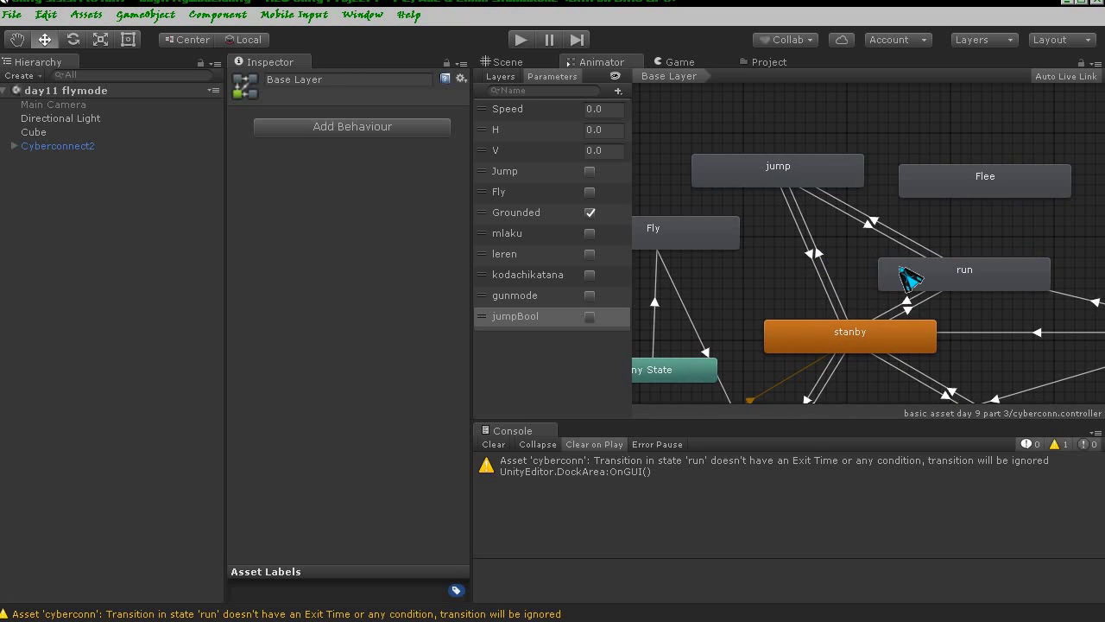
pyautogui.click(908, 304)
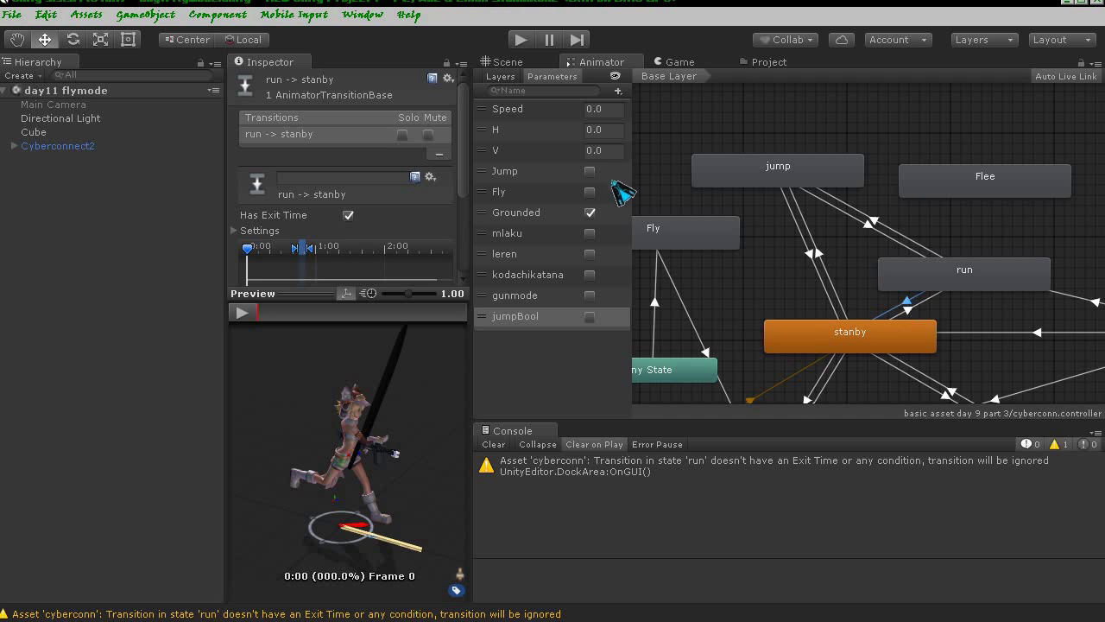
pyautogui.moveTo(464, 165); pyautogui.dragTo(464, 233)
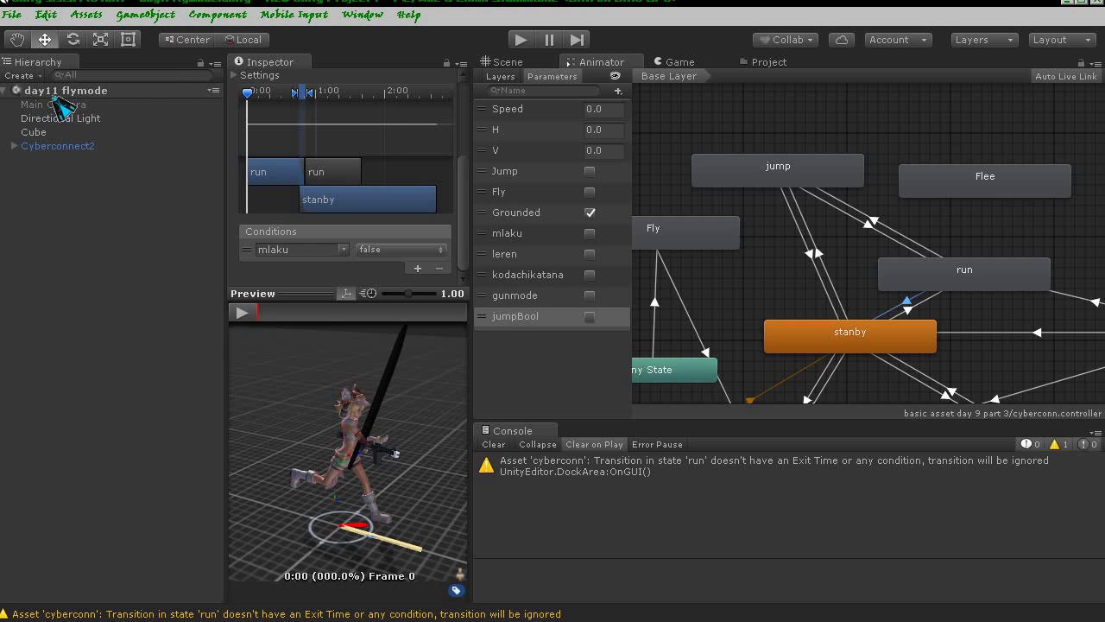
pyautogui.click(57, 149)
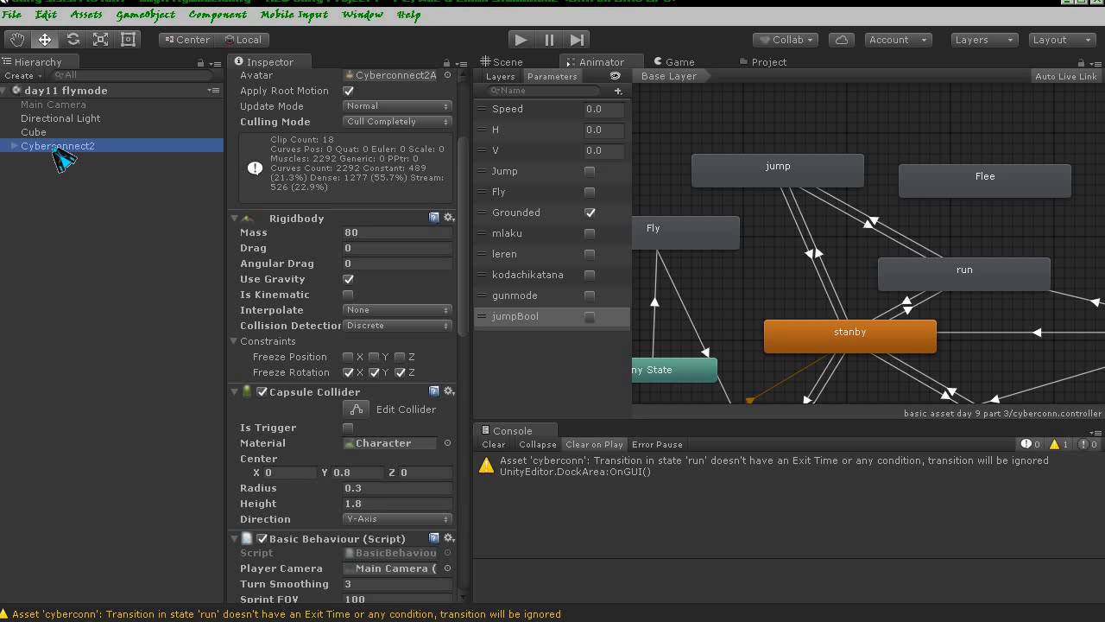
# - Expand Cyberconnect2, look over the Main Camera, then scroll to Cyberconnect2's Fly and Move Behaviour scripts
pyautogui.click(13, 146)
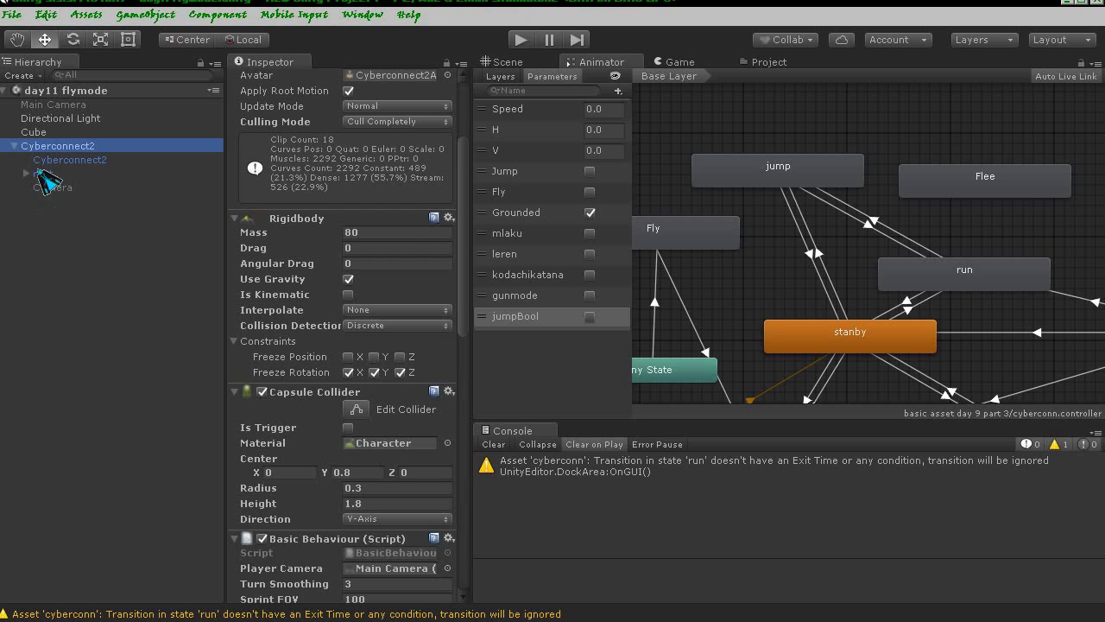
pyautogui.click(35, 106)
pyautogui.scroll(5, 290, 212)
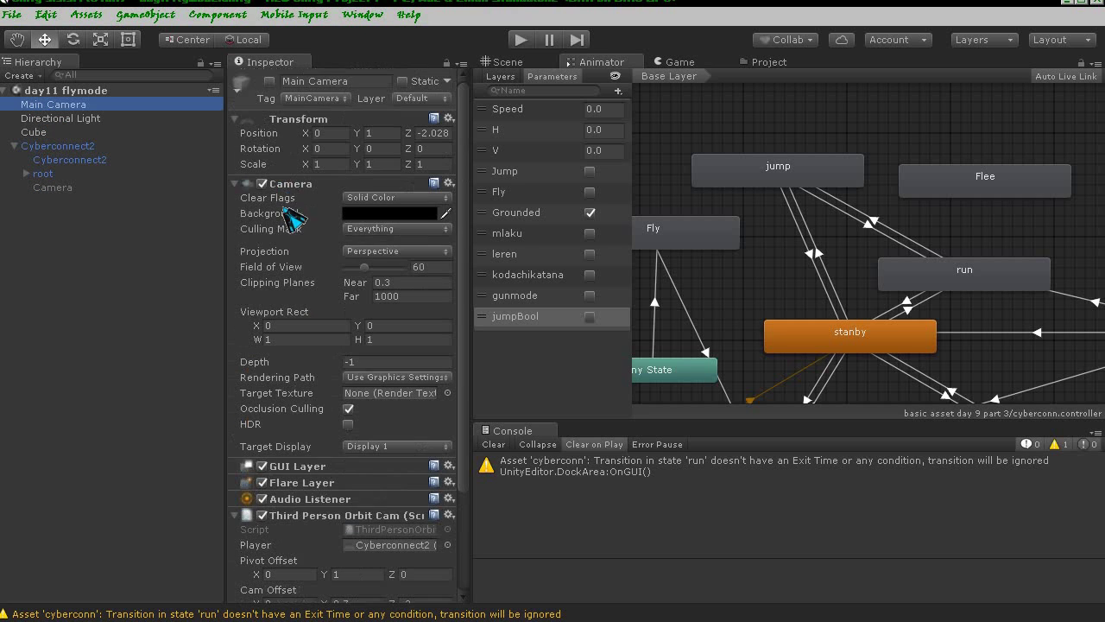
pyautogui.click(276, 82)
pyautogui.scroll(-5, 443, 450)
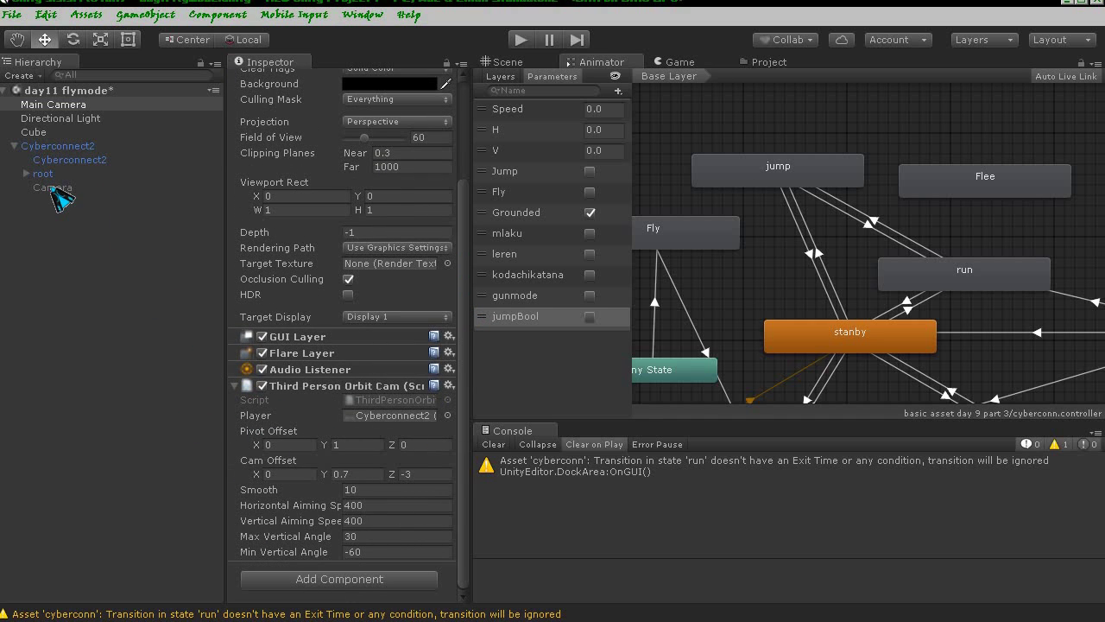
pyautogui.click(52, 146)
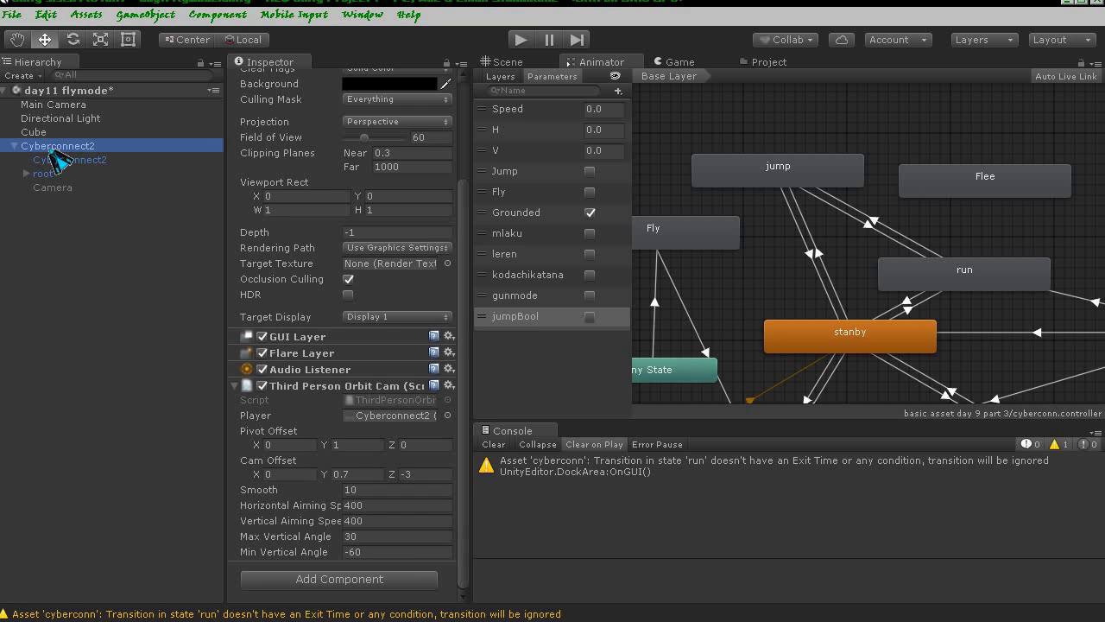
pyautogui.scroll(-10, 328, 448)
pyautogui.scroll(-2, 320, 453)
pyautogui.scroll(-2, 311, 431)
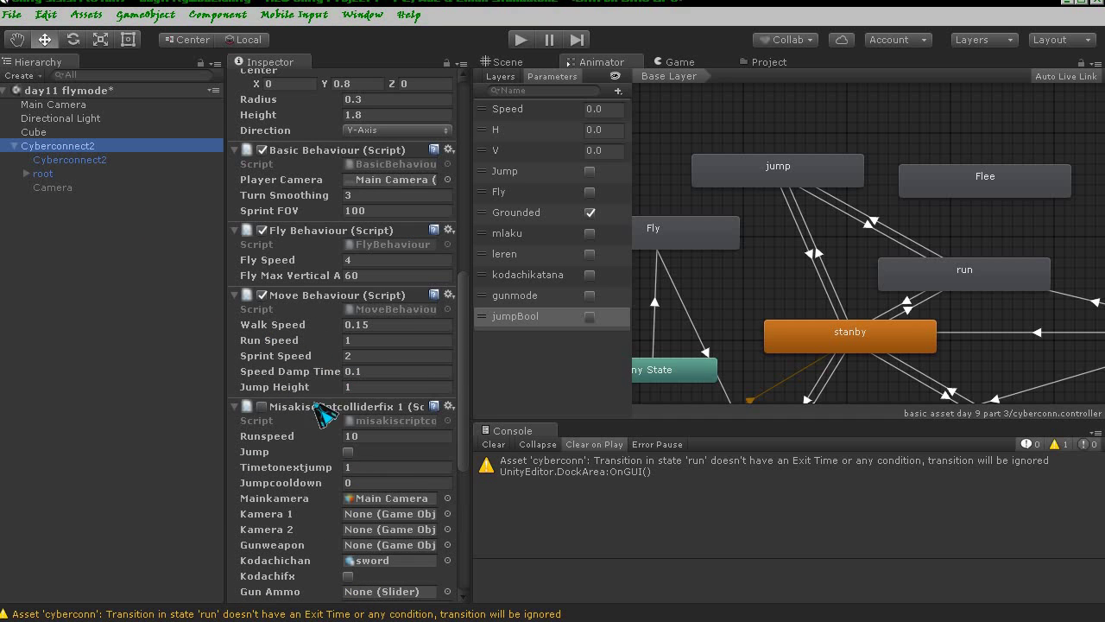
pyautogui.doubleClick(407, 431)
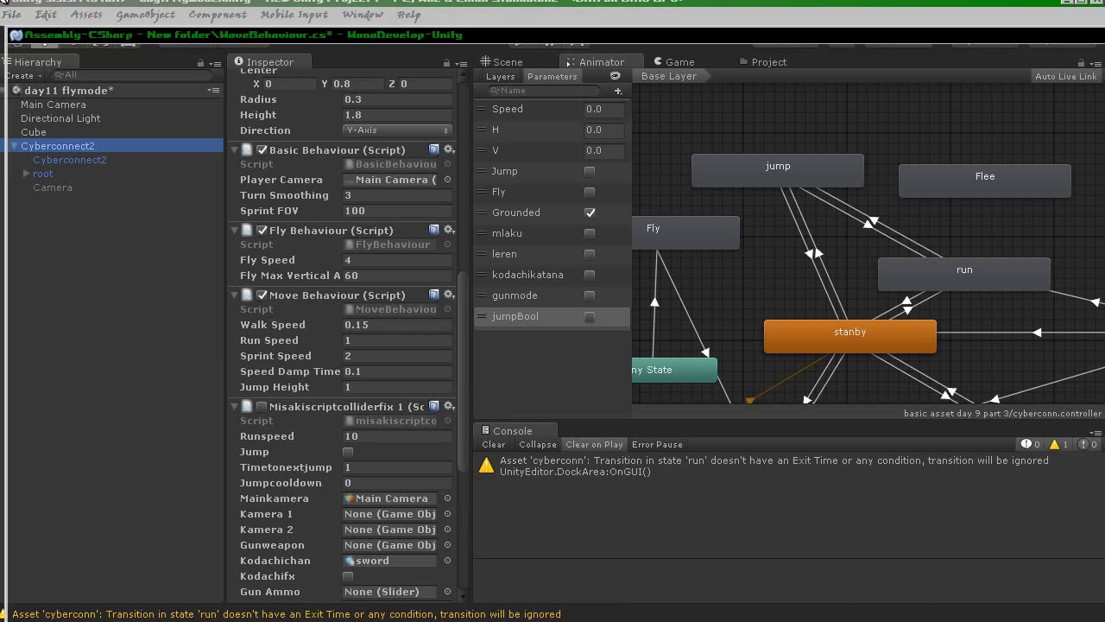
pyautogui.scroll(-2, 237, 449)
pyautogui.scroll(1, 252, 445)
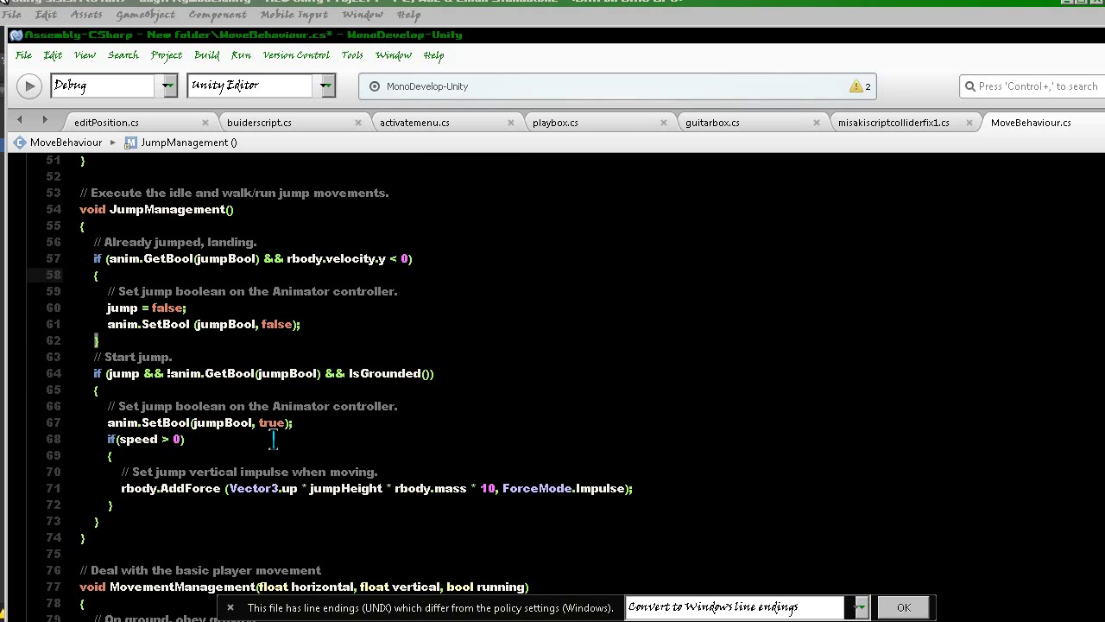
pyautogui.scroll(-1, 273, 439)
pyautogui.scroll(-1, 332, 429)
pyautogui.scroll(-1, 380, 423)
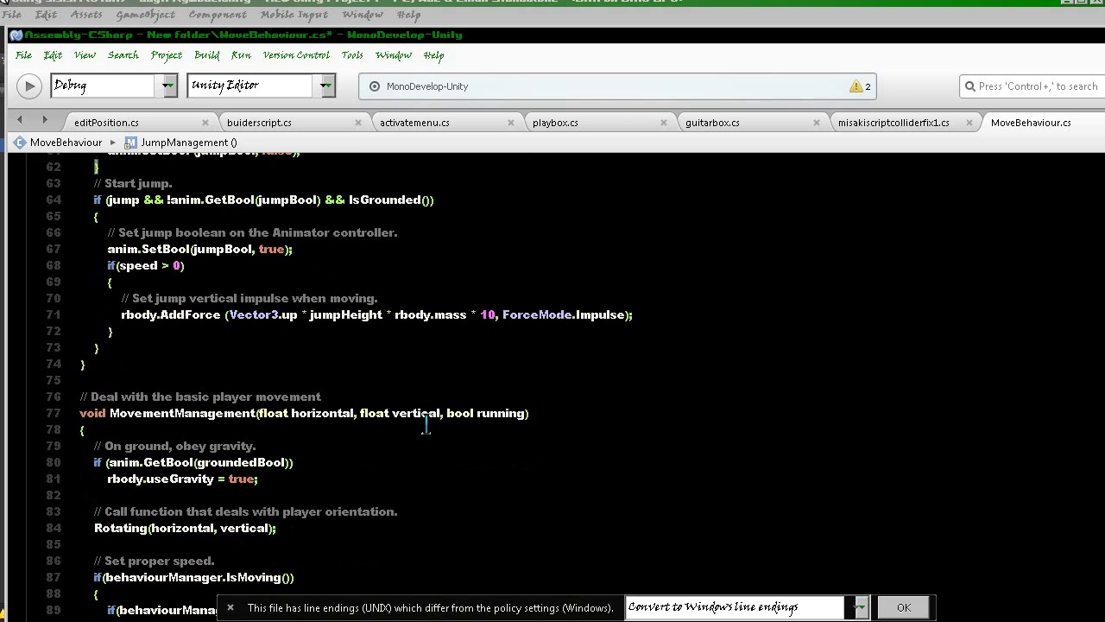
pyautogui.scroll(-1, 311, 438)
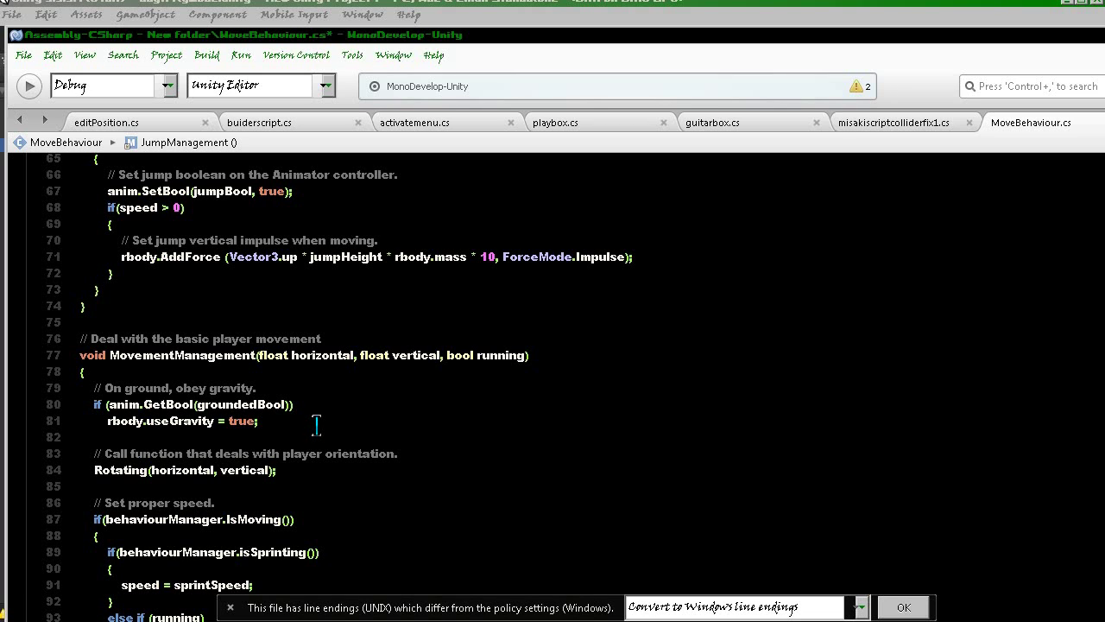
pyautogui.scroll(-1, 316, 423)
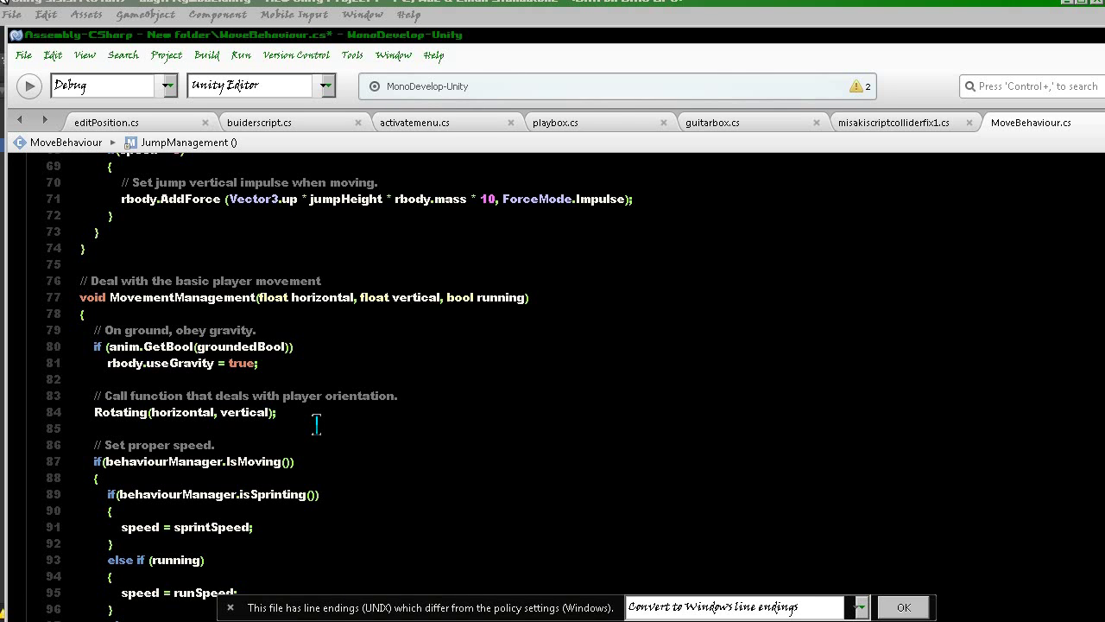
pyautogui.scroll(-1, 316, 423)
pyautogui.scroll(-1, 316, 423)
pyautogui.scroll(-1, 316, 423)
pyautogui.scroll(-1, 316, 423)
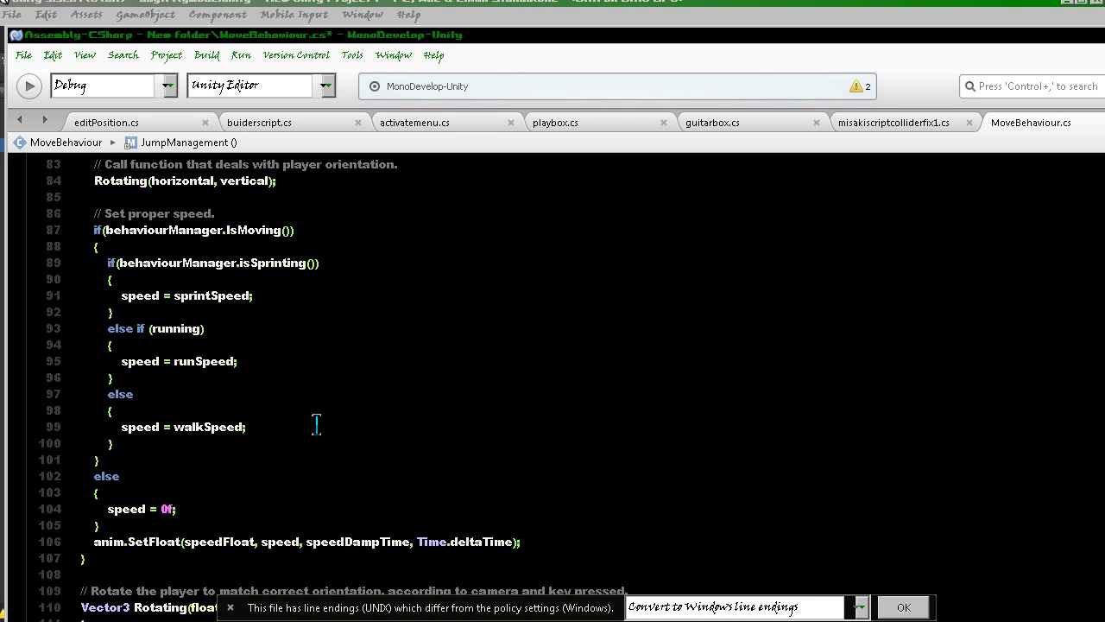
pyautogui.scroll(-3, 316, 423)
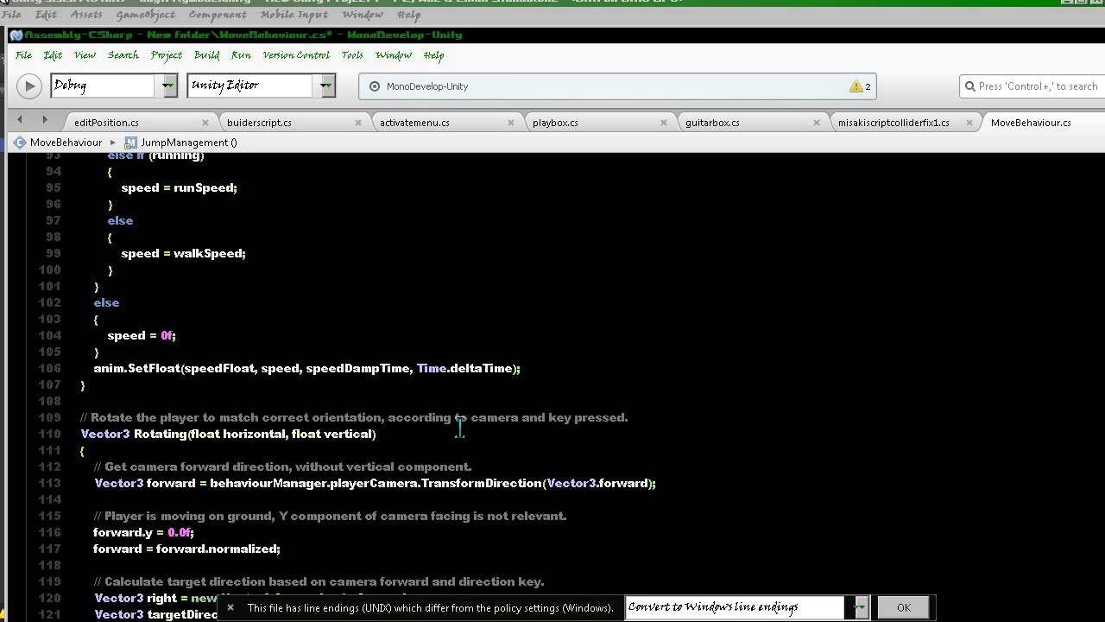
pyautogui.scroll(-1, 365, 425)
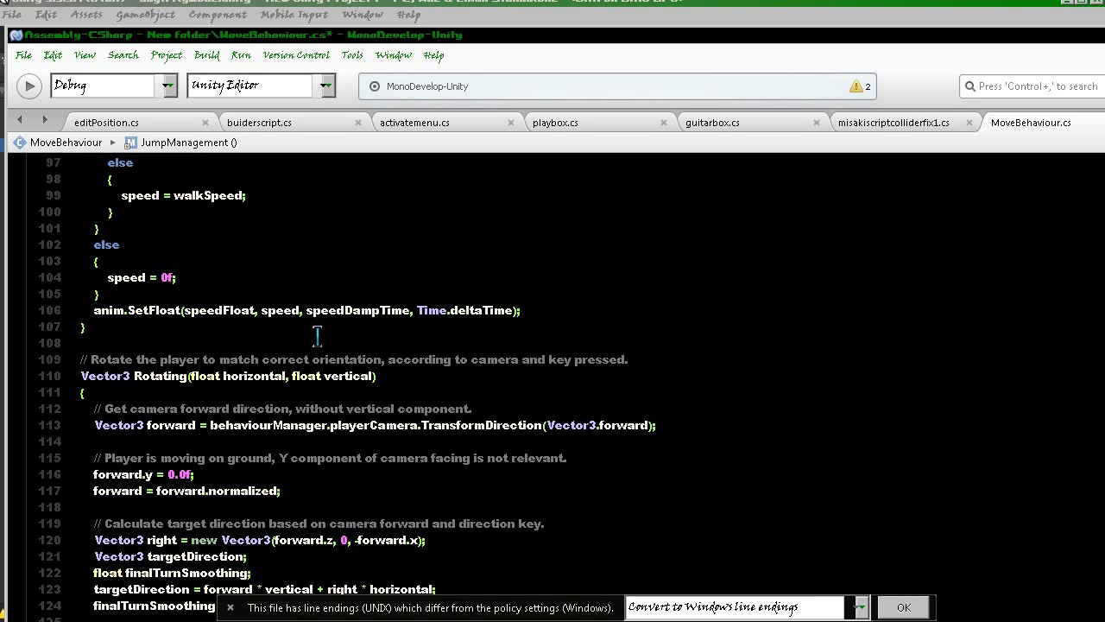
pyautogui.scroll(1, 316, 336)
pyautogui.scroll(2, 317, 335)
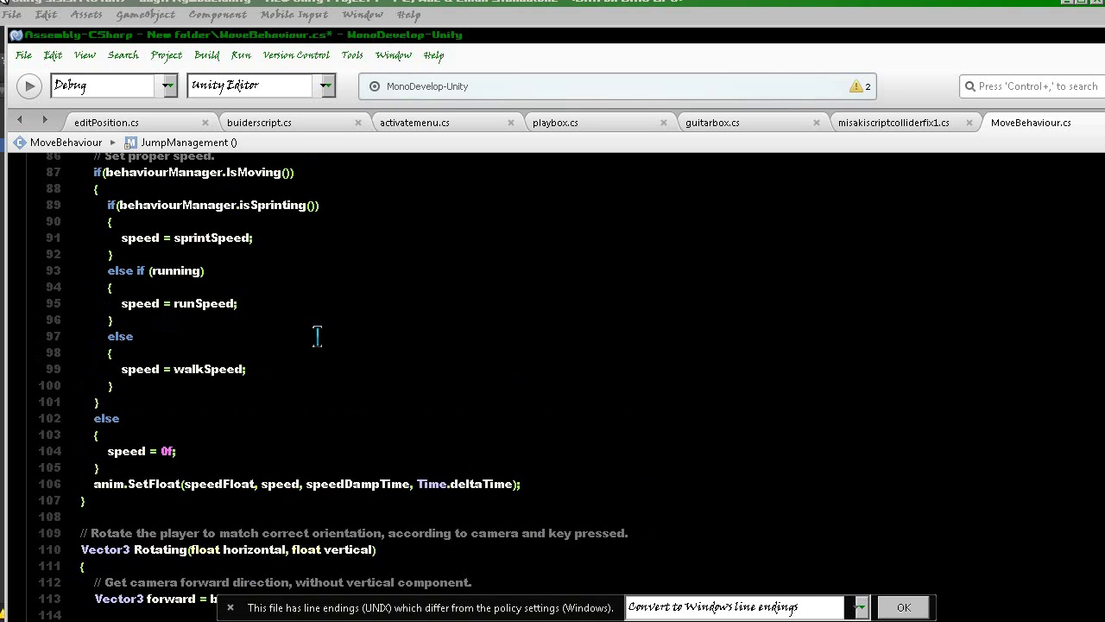
pyautogui.scroll(-4, 317, 335)
pyautogui.scroll(-1, 317, 336)
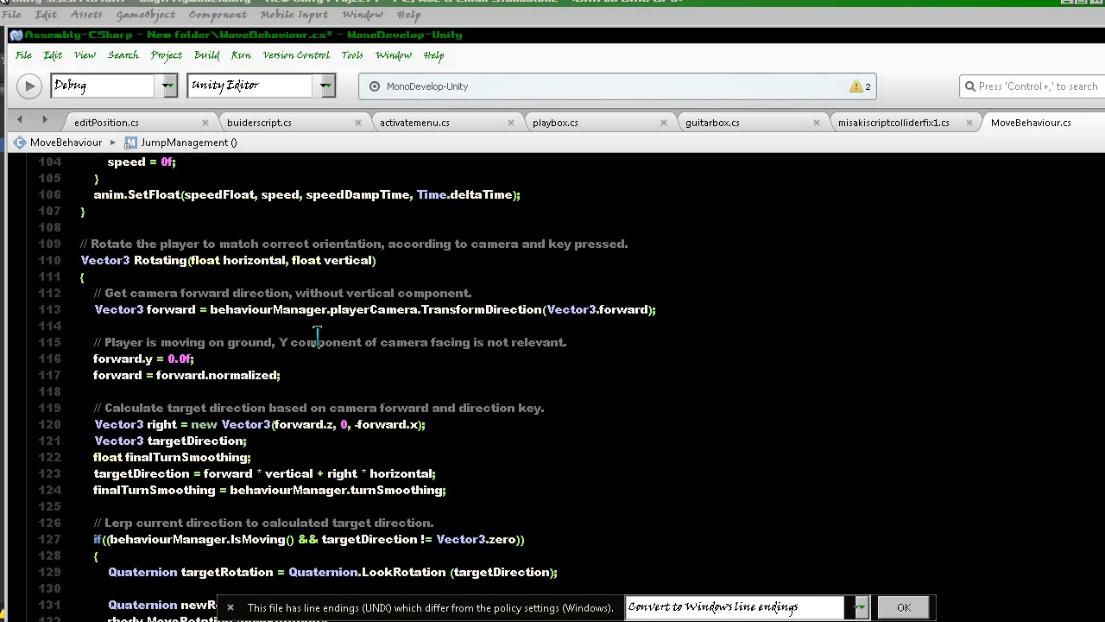
pyautogui.scroll(2, 317, 336)
pyautogui.scroll(2, 317, 336)
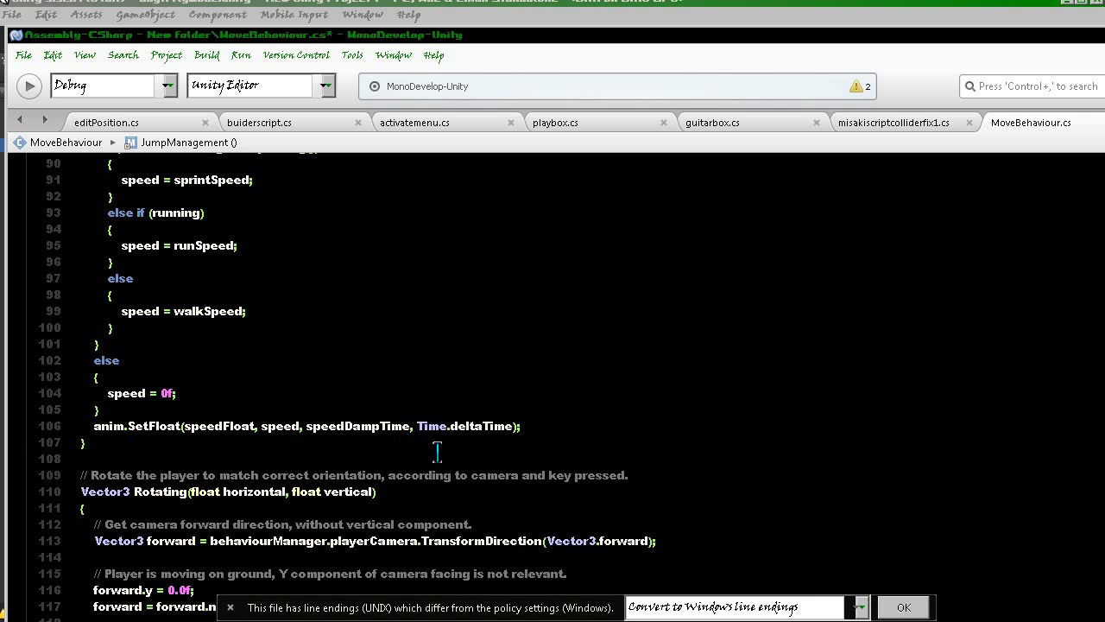
pyautogui.scroll(1, 535, 413)
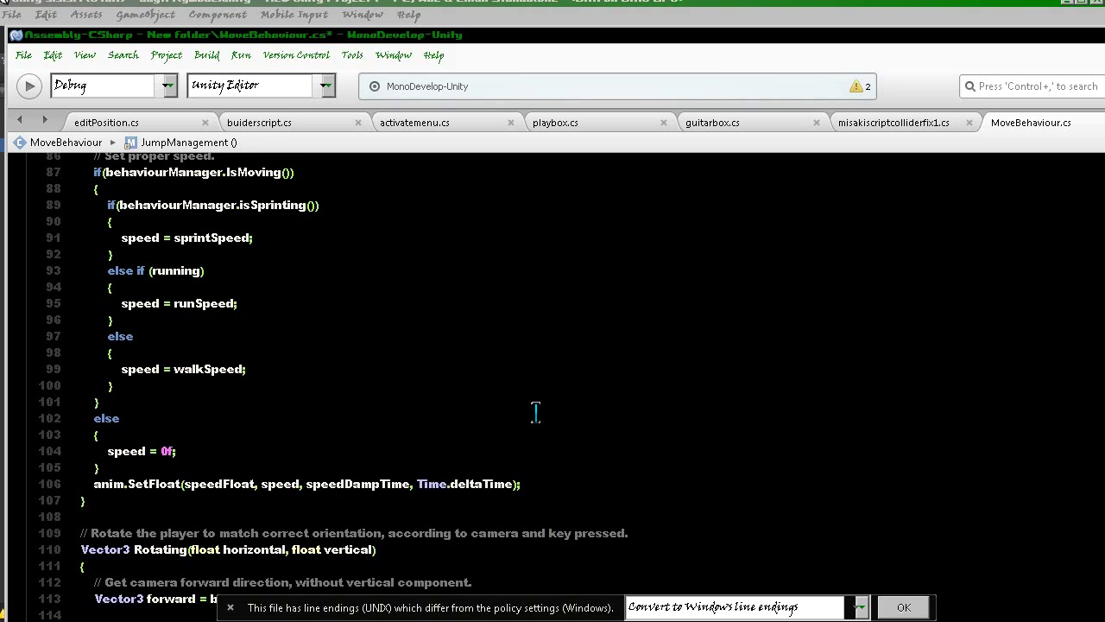
pyautogui.scroll(1, 535, 413)
pyautogui.scroll(2, 535, 412)
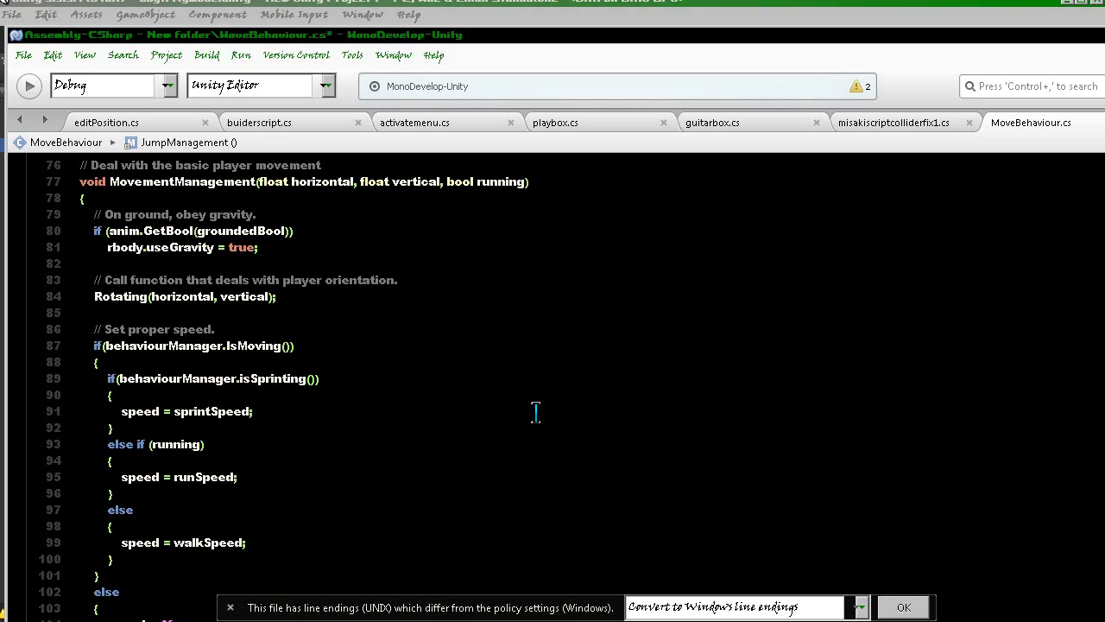
pyautogui.scroll(1, 535, 413)
pyautogui.scroll(1, 535, 413)
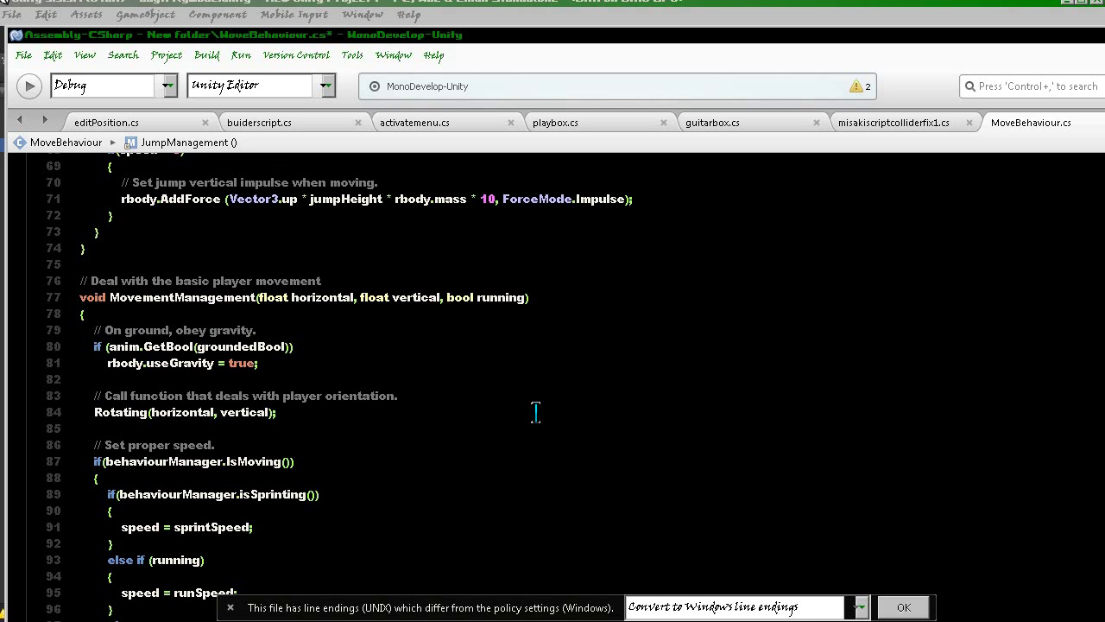
pyautogui.scroll(-2, 535, 413)
pyautogui.scroll(-1, 535, 412)
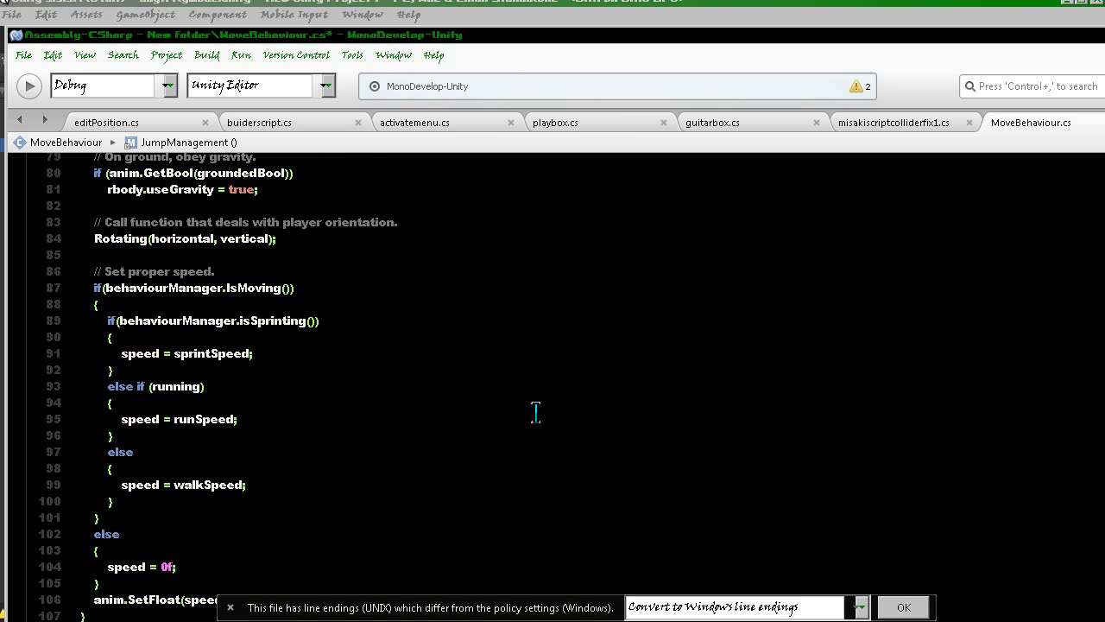
pyautogui.scroll(-1, 535, 413)
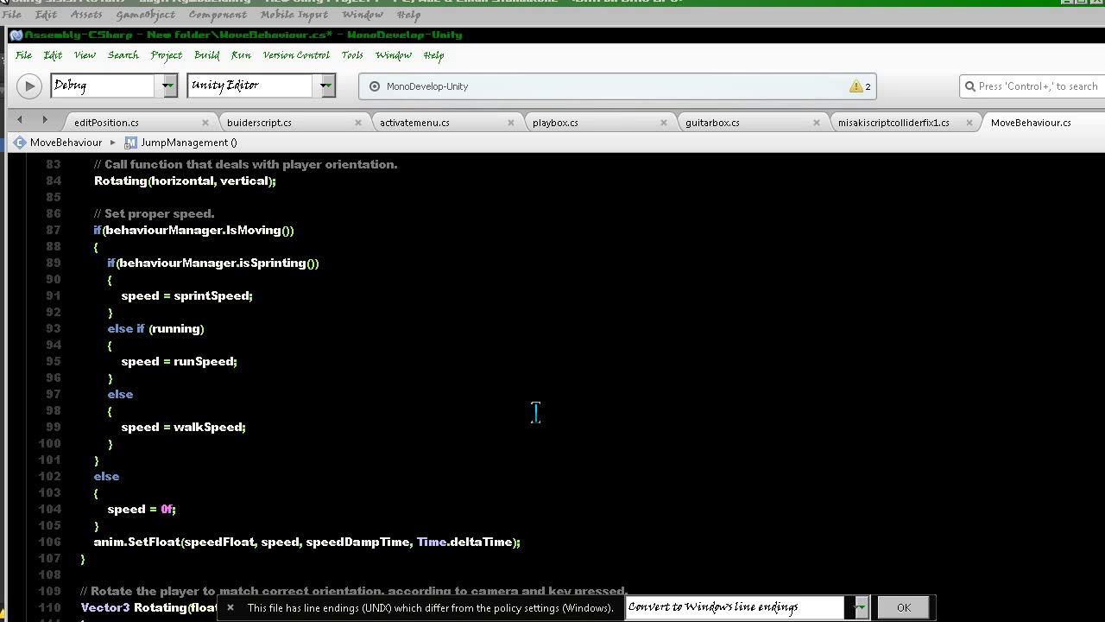
pyautogui.scroll(-2, 535, 413)
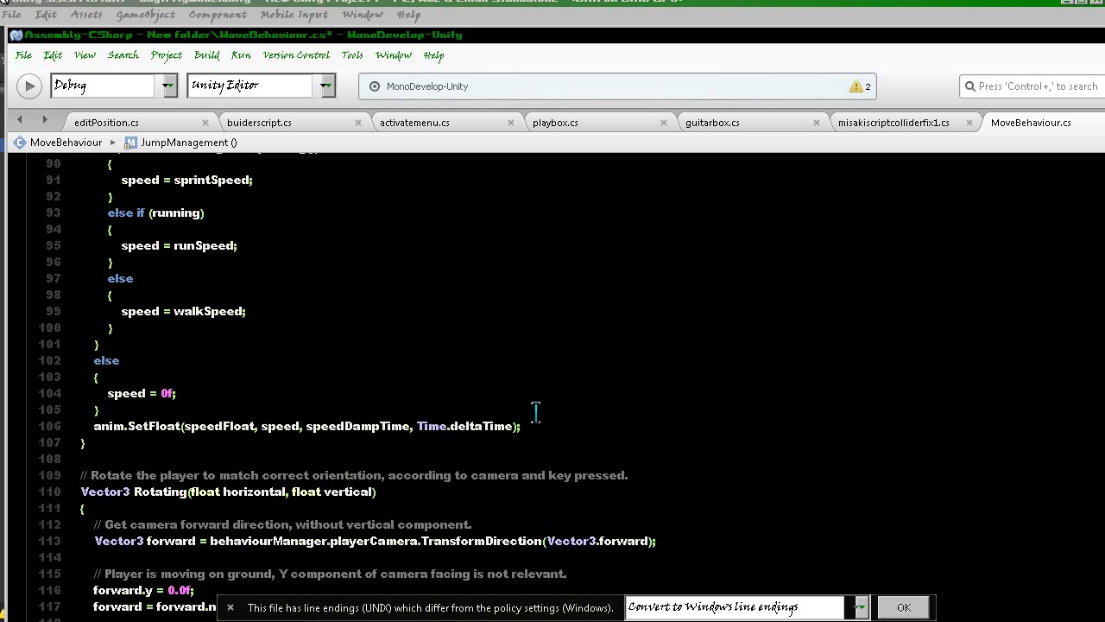
pyautogui.scroll(-2, 536, 413)
pyautogui.scroll(-1, 535, 412)
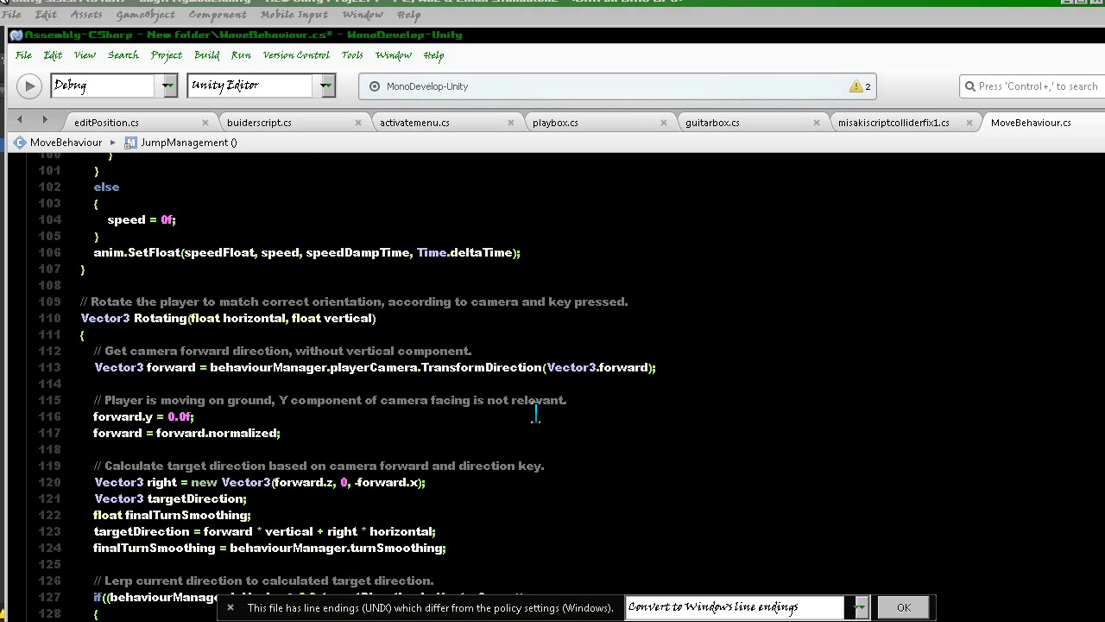
pyautogui.scroll(-3, 535, 413)
pyautogui.scroll(-2, 535, 413)
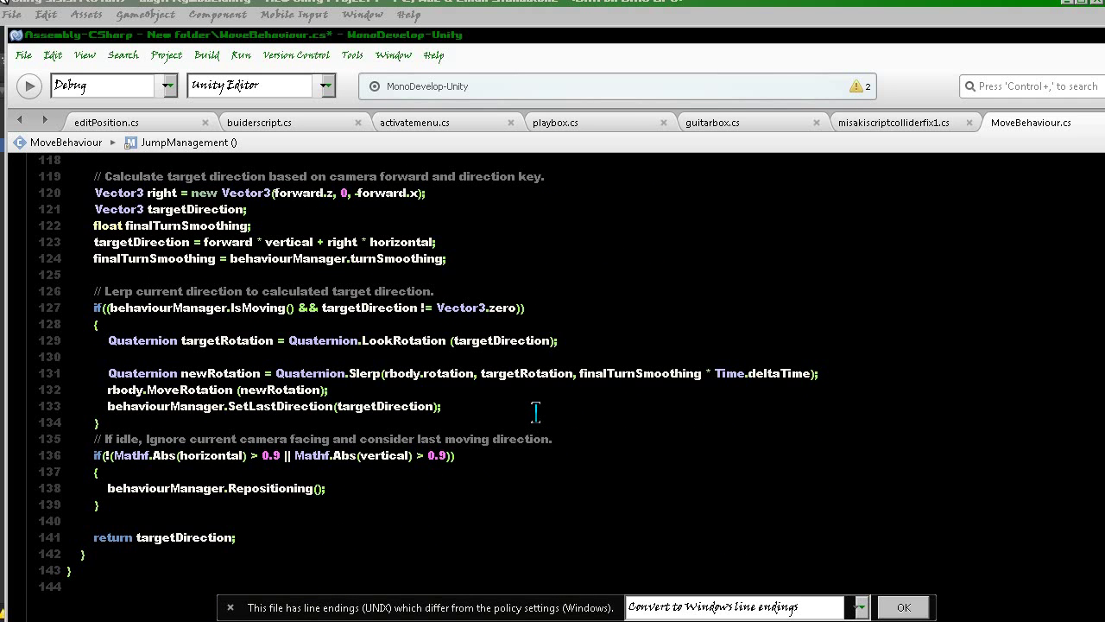
pyautogui.scroll(-2, 535, 412)
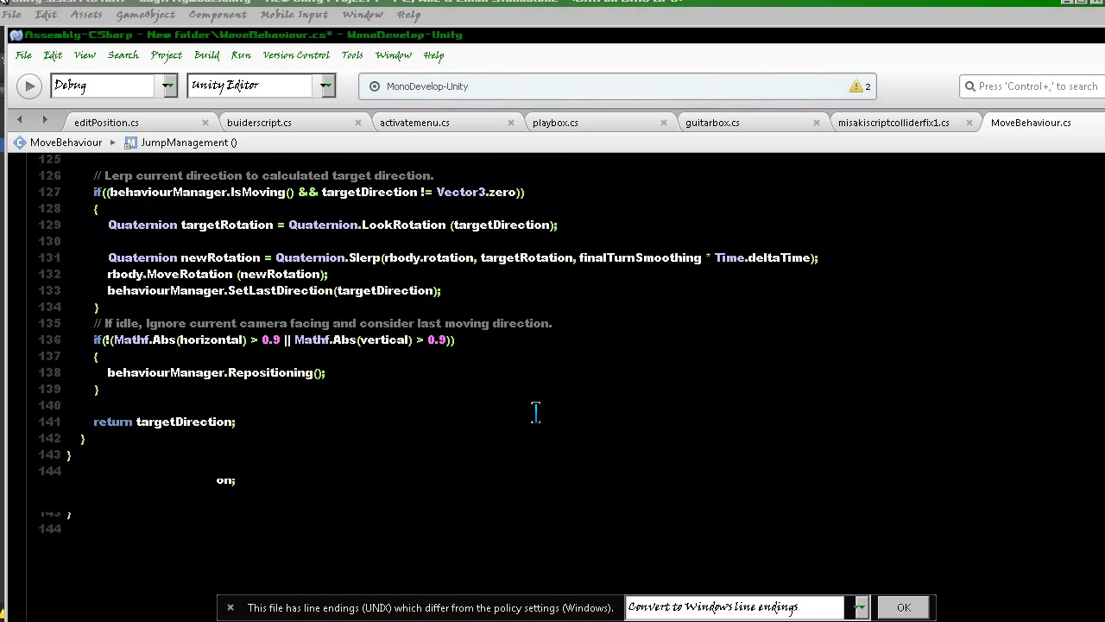
pyautogui.scroll(-1, 535, 413)
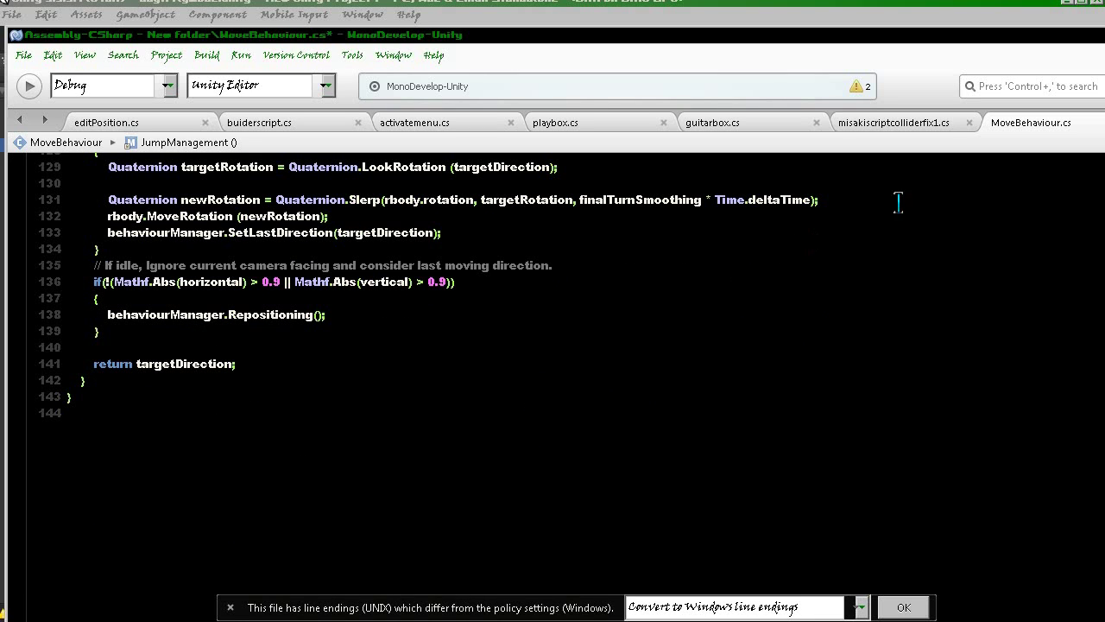
pyautogui.click(909, 24)
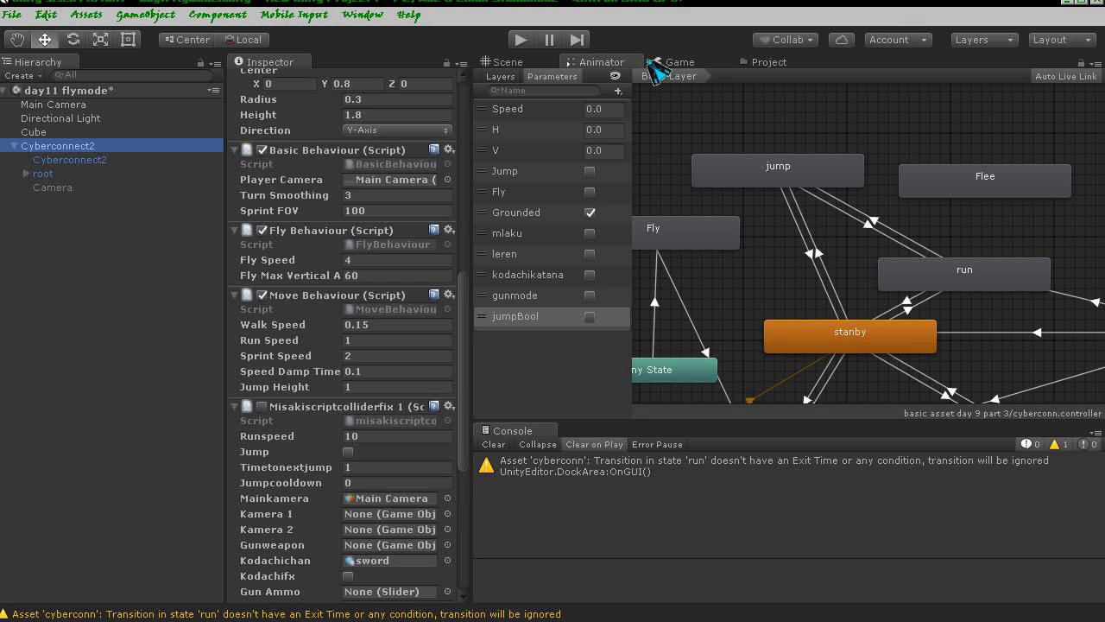
# - Play the scene in the Game view to test the character, then stop and clear the selection
pyautogui.click(678, 62)
pyautogui.click(520, 41)
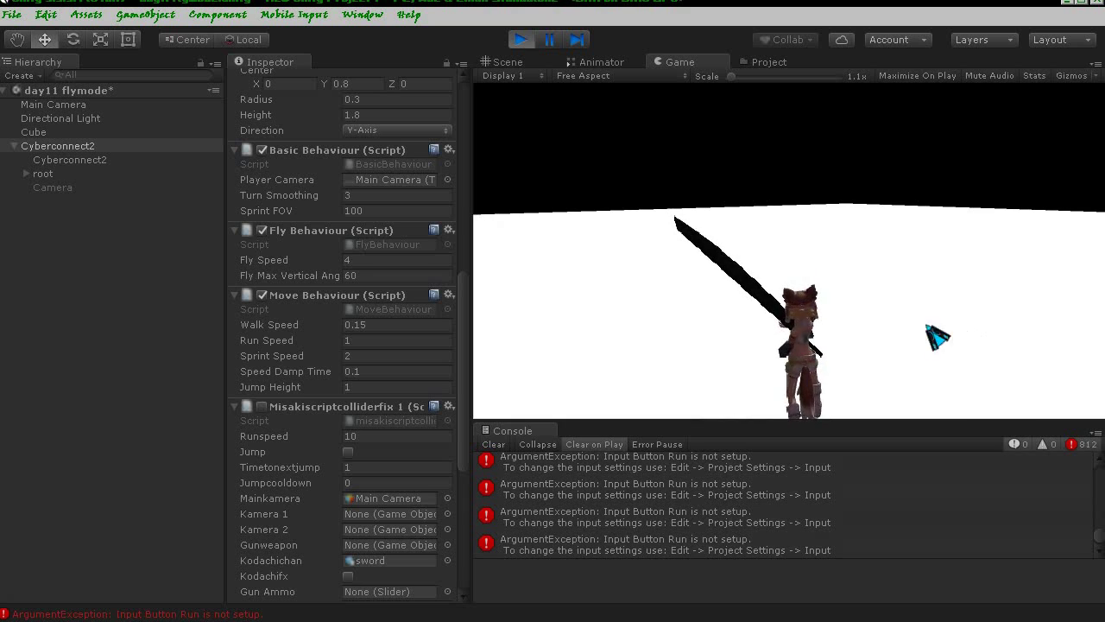
pyautogui.click(523, 41)
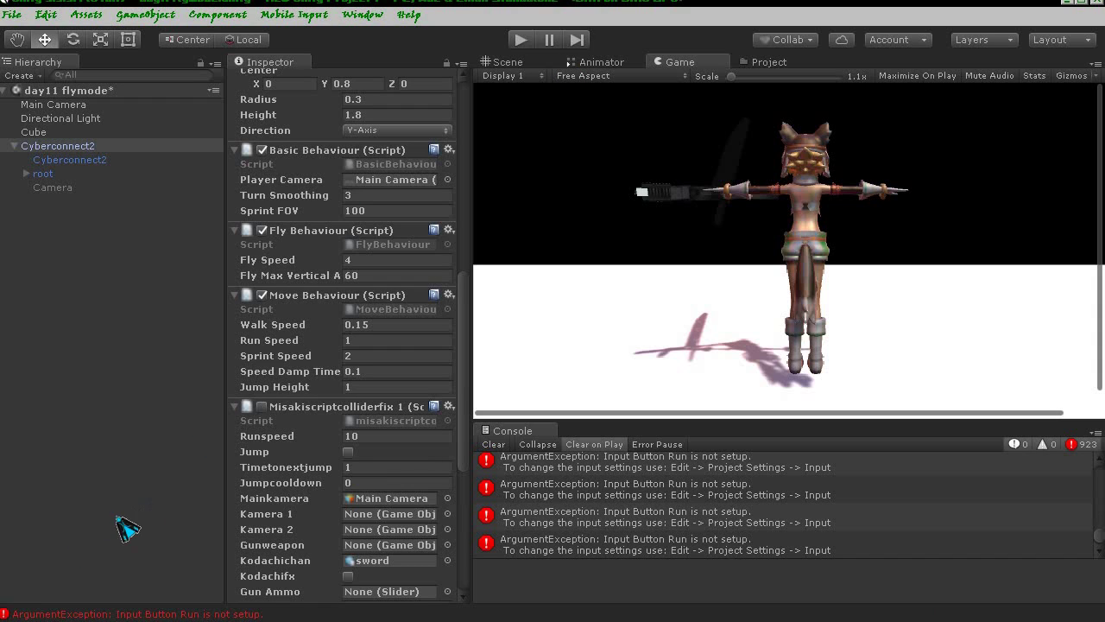
pyautogui.click(112, 388)
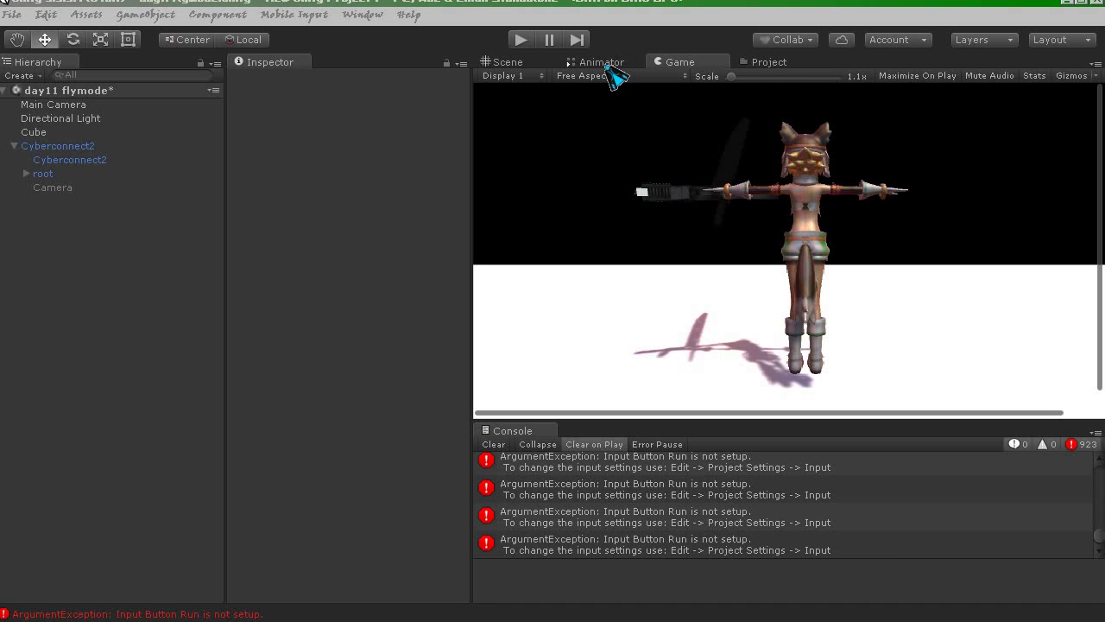
# - Move the Flee state aside and create a new blend tree state in the Animator graph
pyautogui.click(604, 66)
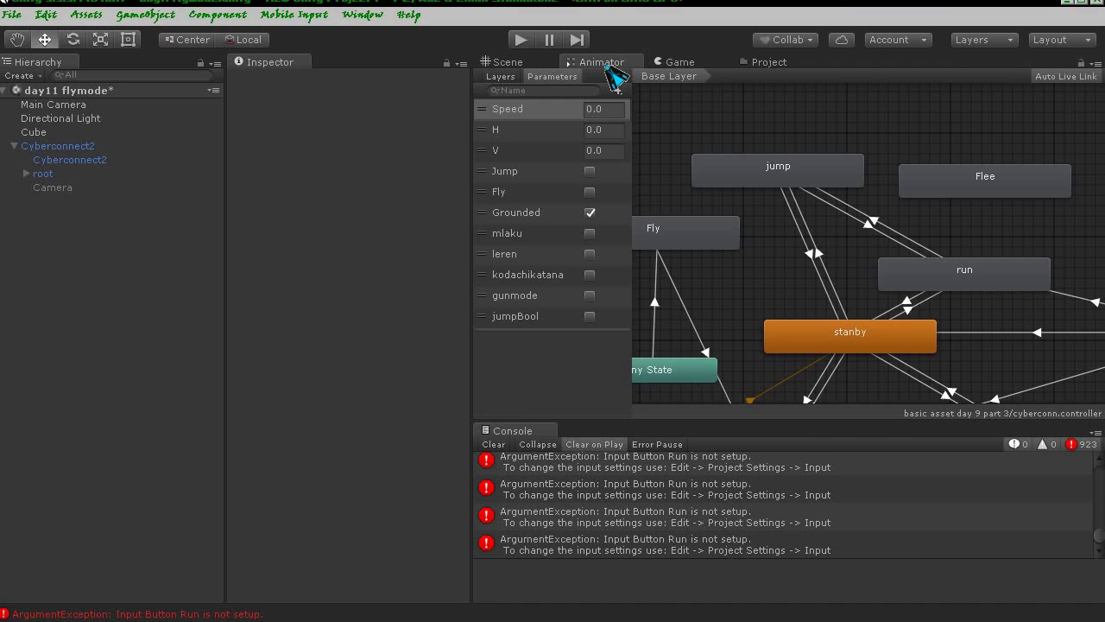
pyautogui.click(94, 147)
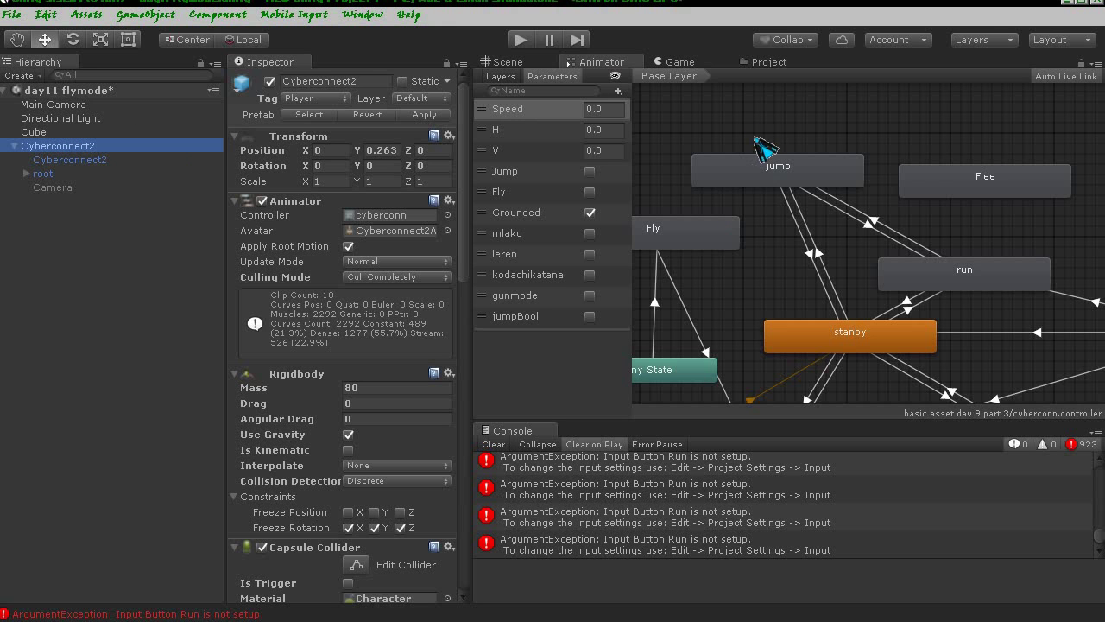
pyautogui.moveTo(915, 189); pyautogui.dragTo(962, 202, button='middle')
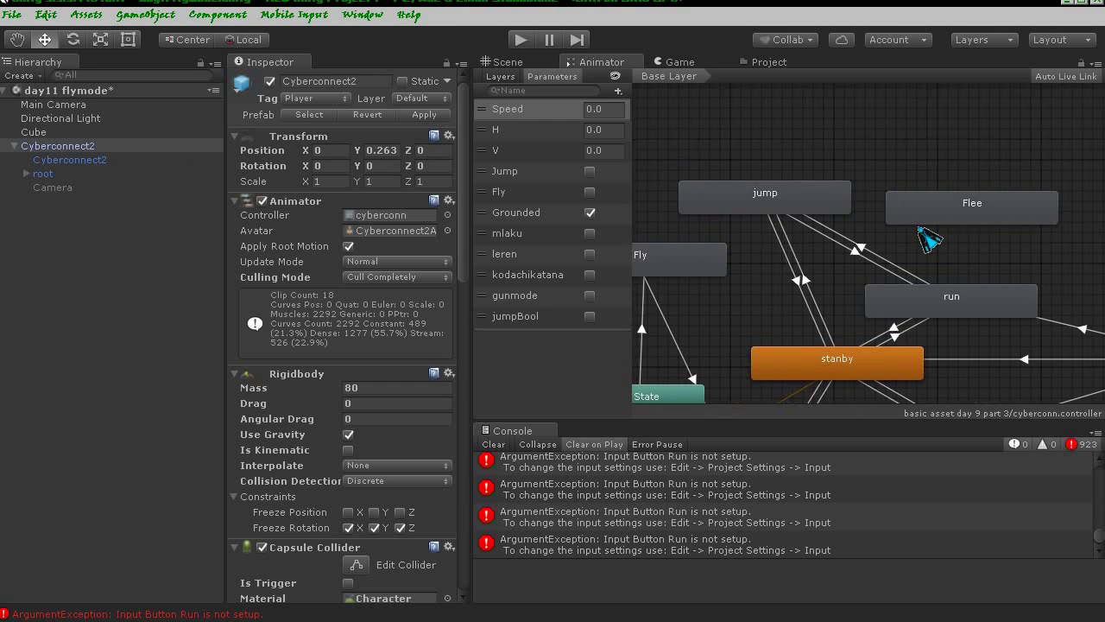
pyautogui.moveTo(962, 202); pyautogui.dragTo(988, 101)
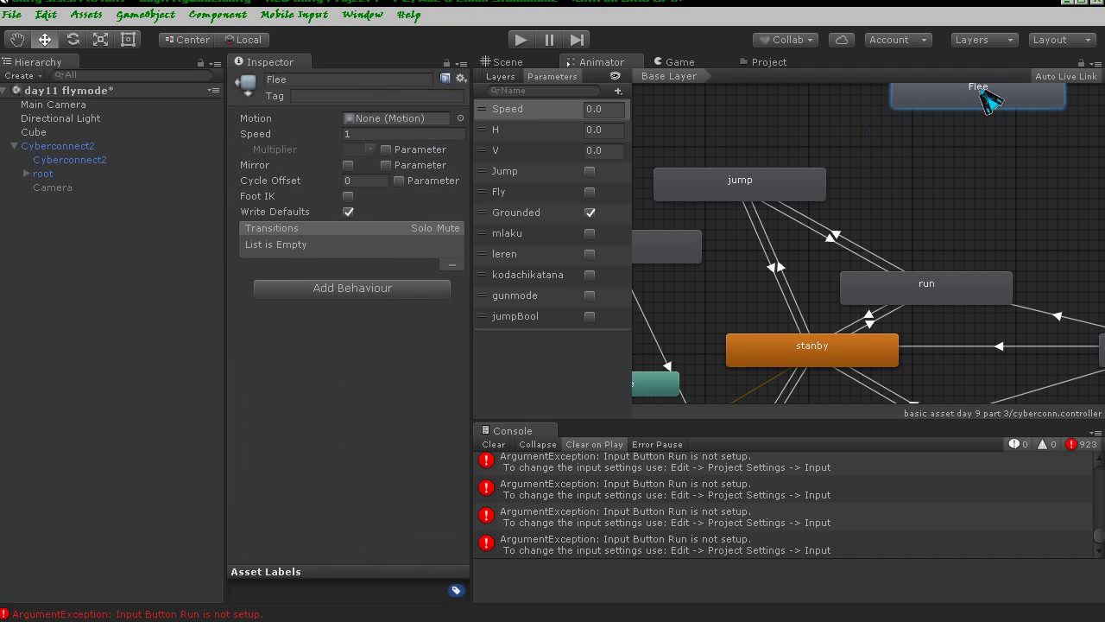
pyautogui.rightClick(969, 166)
pyautogui.rightClick(756, 131)
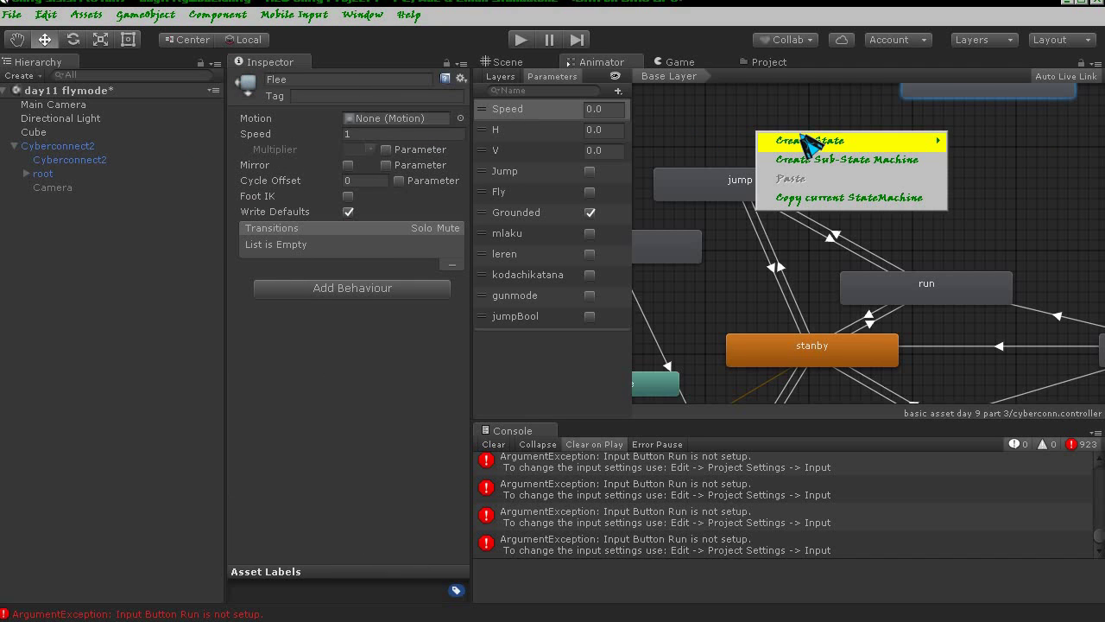
pyautogui.moveTo(811, 142)
pyautogui.click(929, 177)
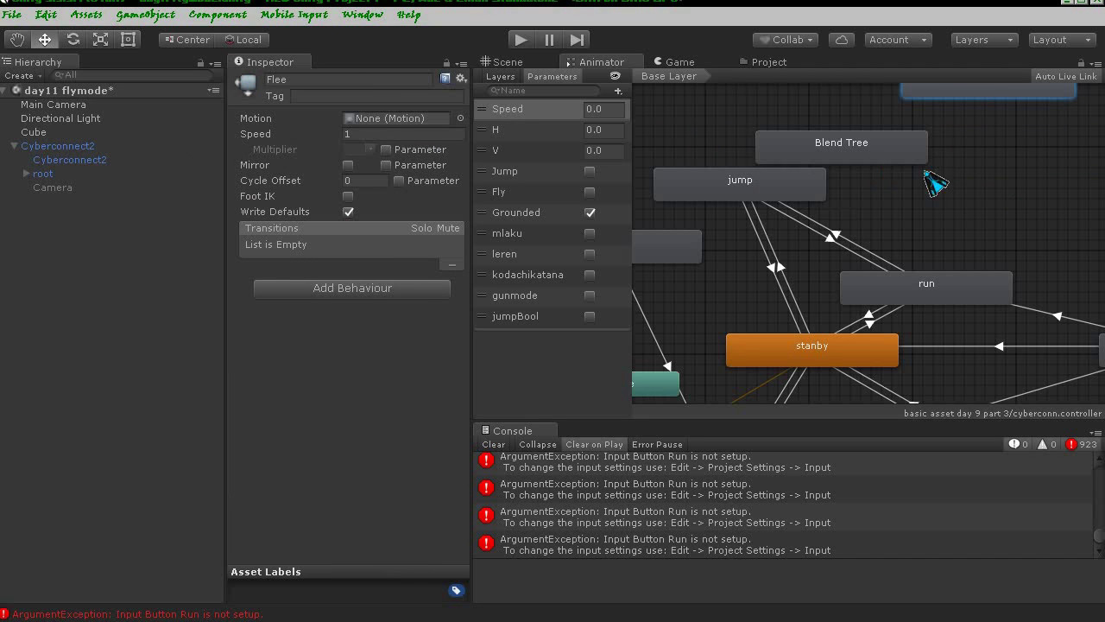
# - Rename the Blend Tree state to Locomotion and place it right of jump
pyautogui.click(863, 159)
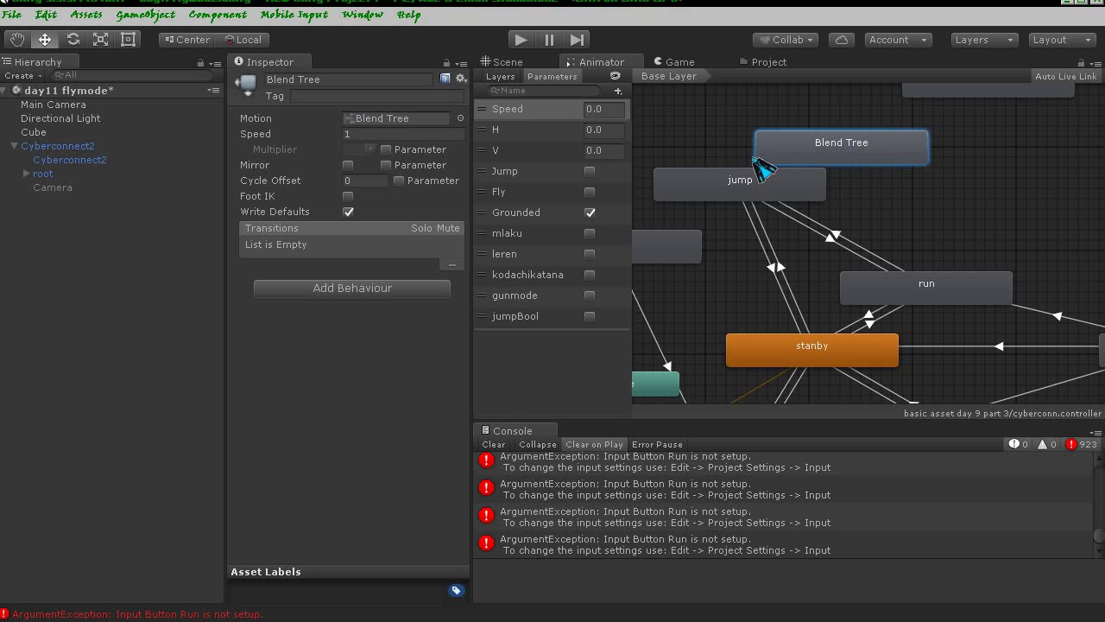
pyautogui.click(352, 78)
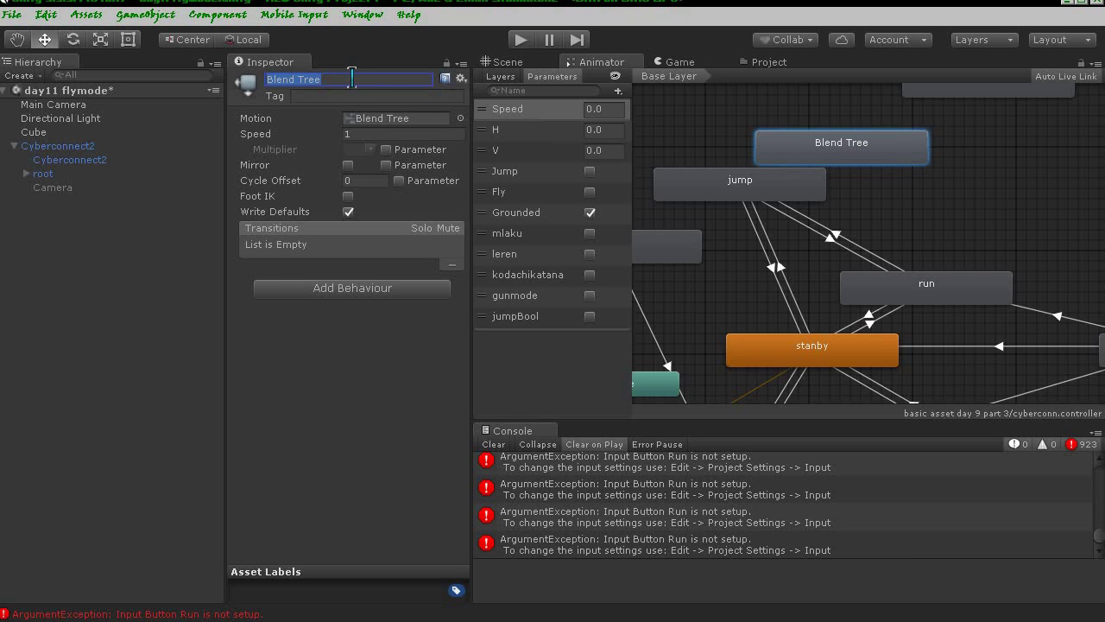
pyautogui.write('Locomotion')
pyautogui.press('Return')
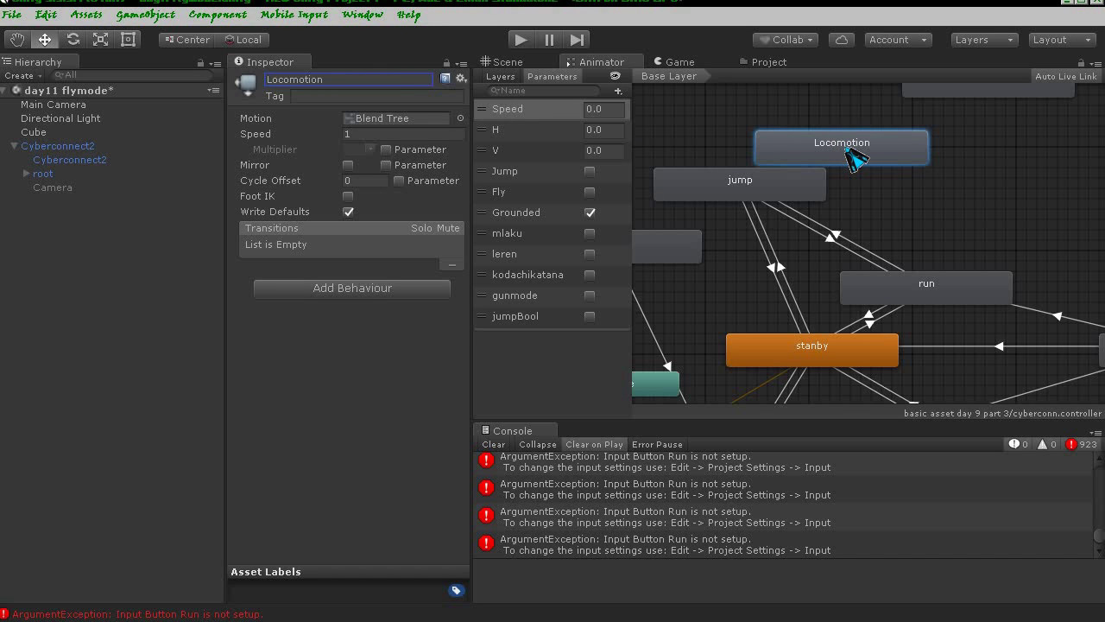
pyautogui.moveTo(854, 157); pyautogui.dragTo(941, 219)
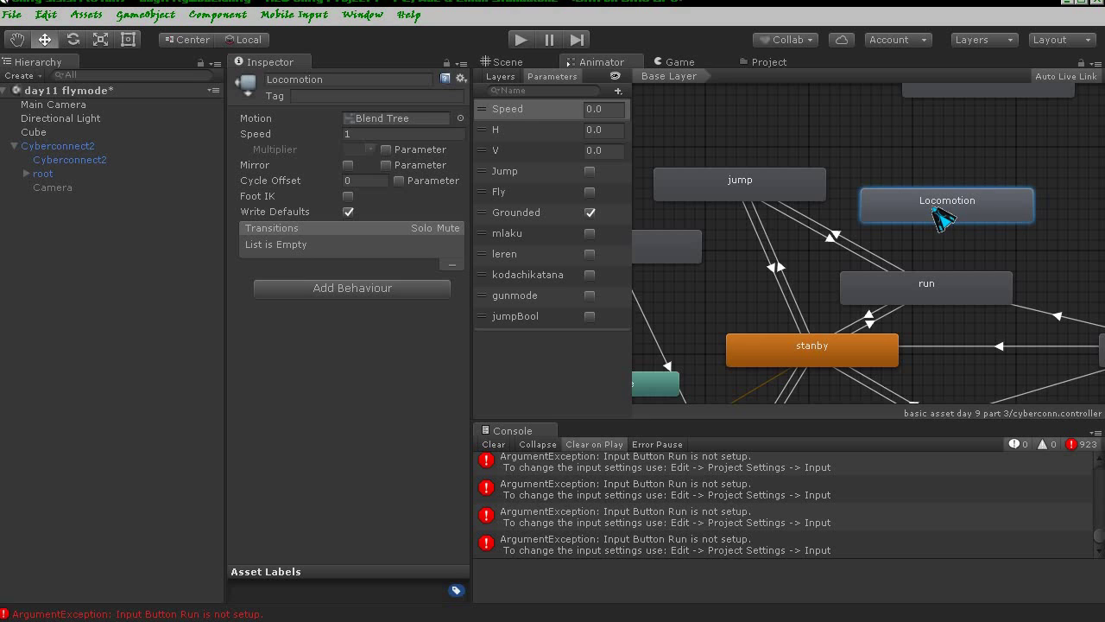
# - Open the Locomotion blend tree and add four empty motion fields at thresholds 0, 0.333, 0.666, 1
pyautogui.doubleClick(941, 217)
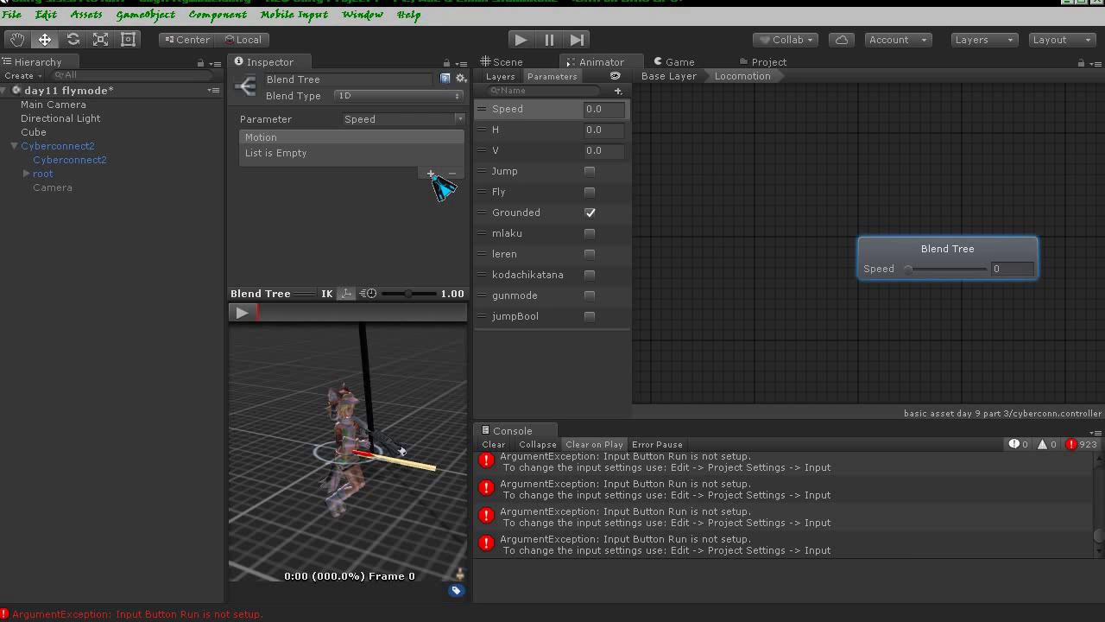
pyautogui.click(431, 175)
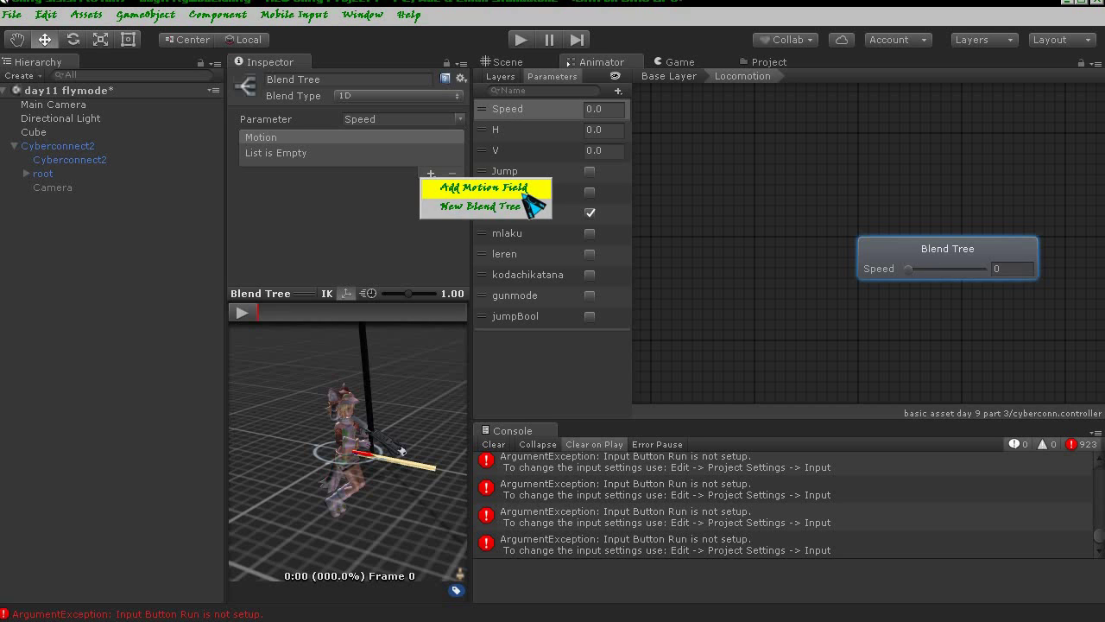
pyautogui.click(443, 186)
pyautogui.click(431, 174)
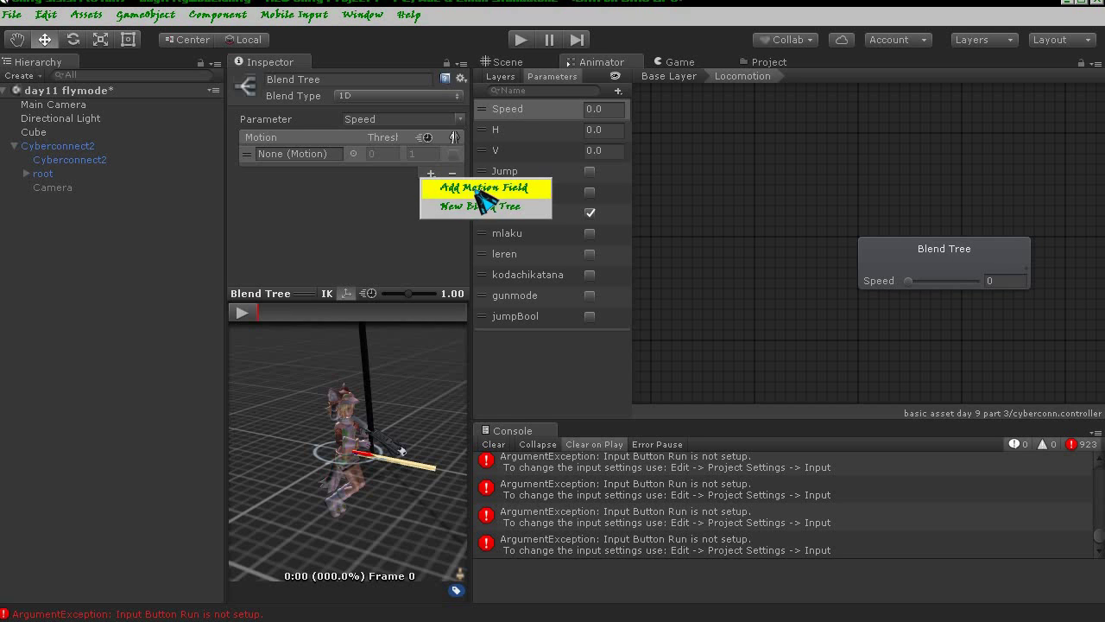
pyautogui.click(514, 190)
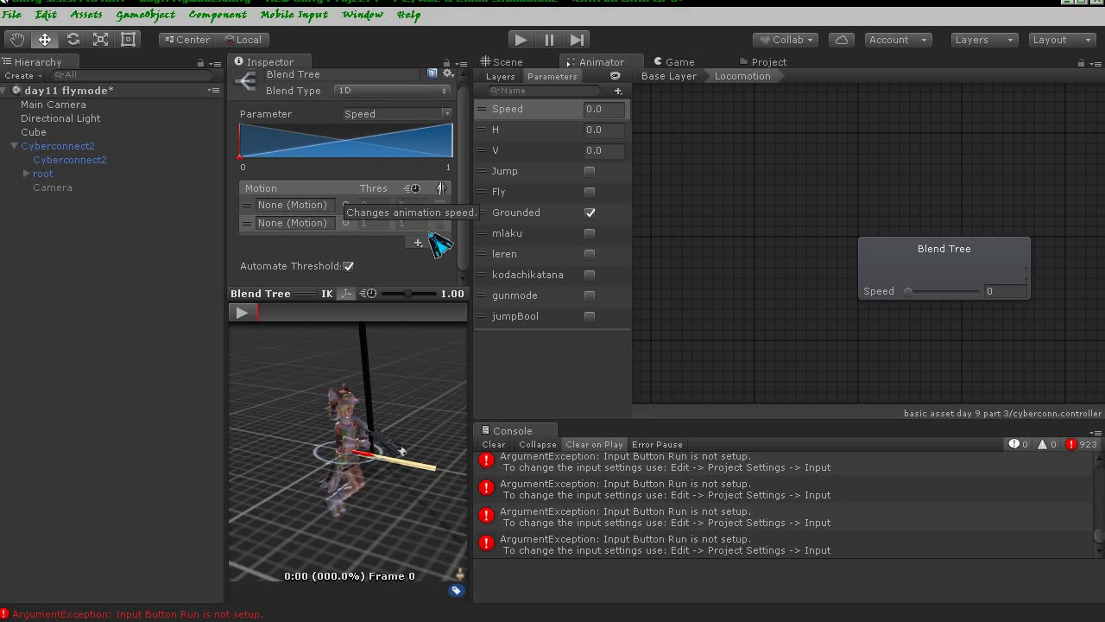
pyautogui.click(417, 244)
pyautogui.click(490, 259)
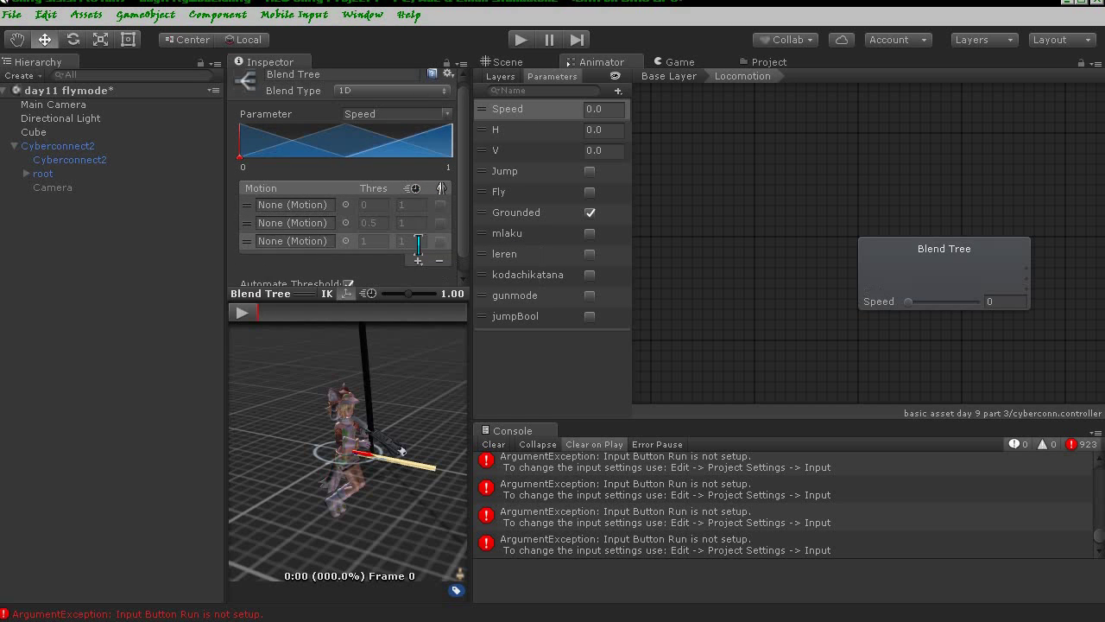
pyautogui.click(418, 243)
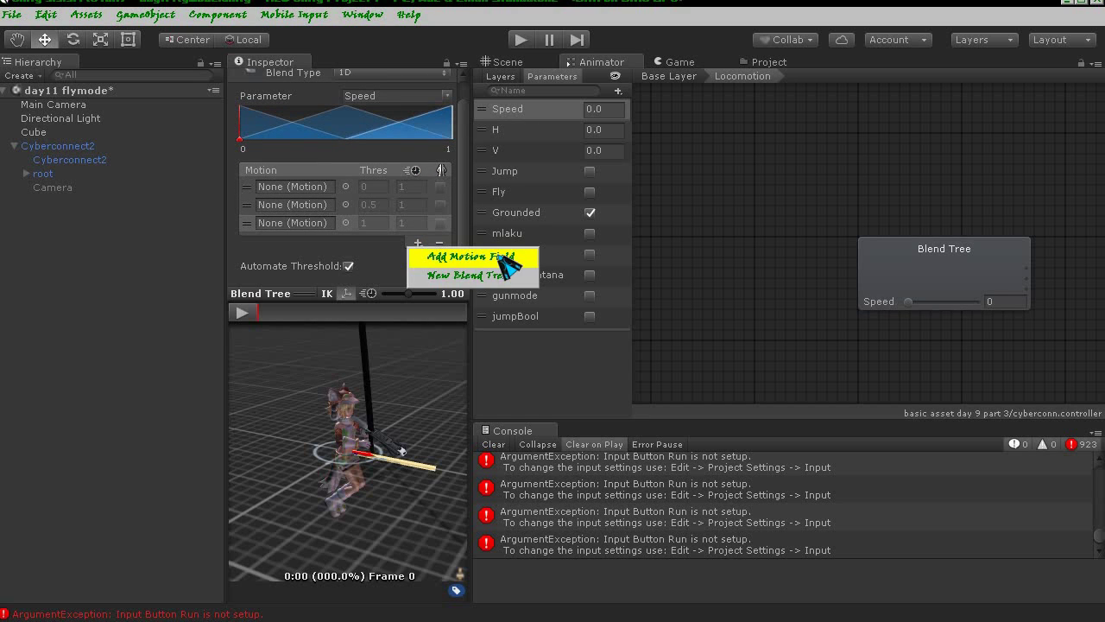
pyautogui.click(432, 257)
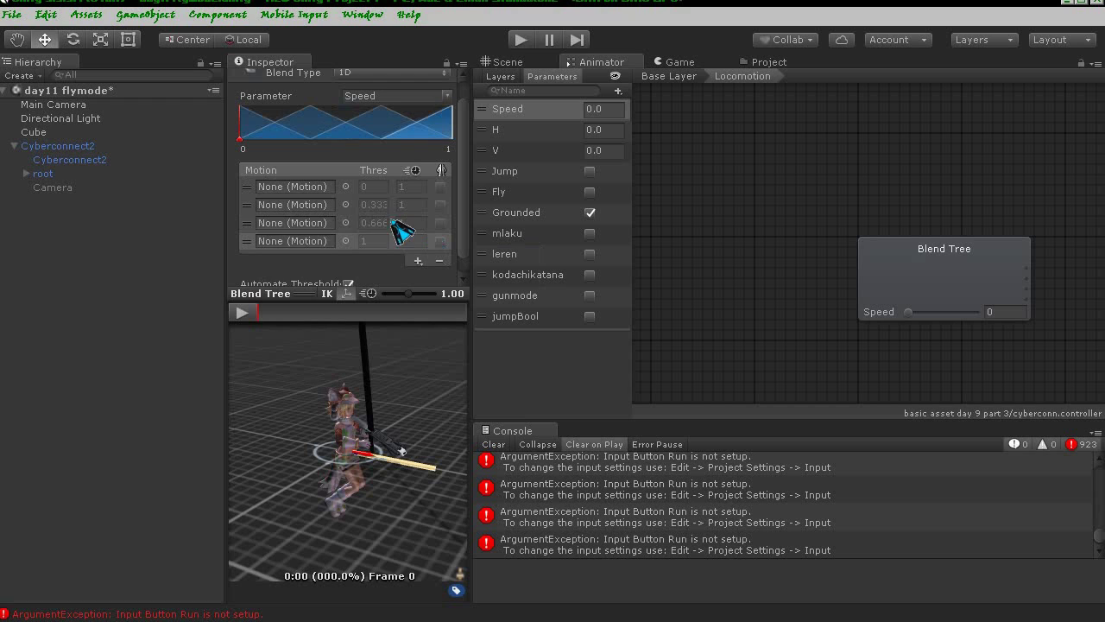
pyautogui.click(407, 166)
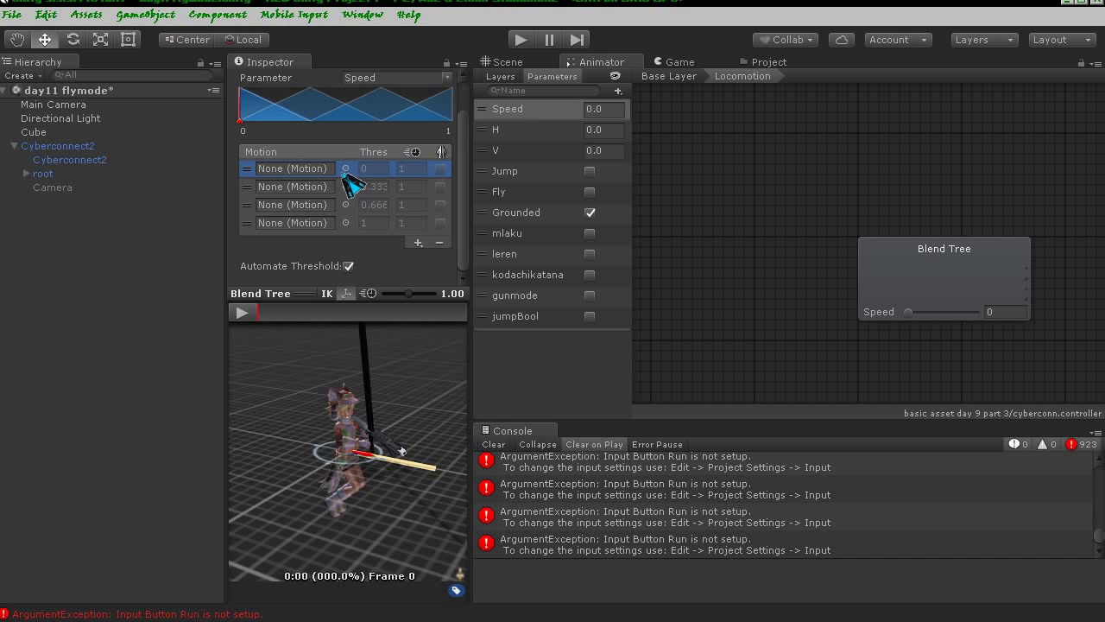
# - Put walk_shoot_ar into motion slots one and two of the Locomotion blend tree, found by searching 'walk'
pyautogui.click(346, 169)
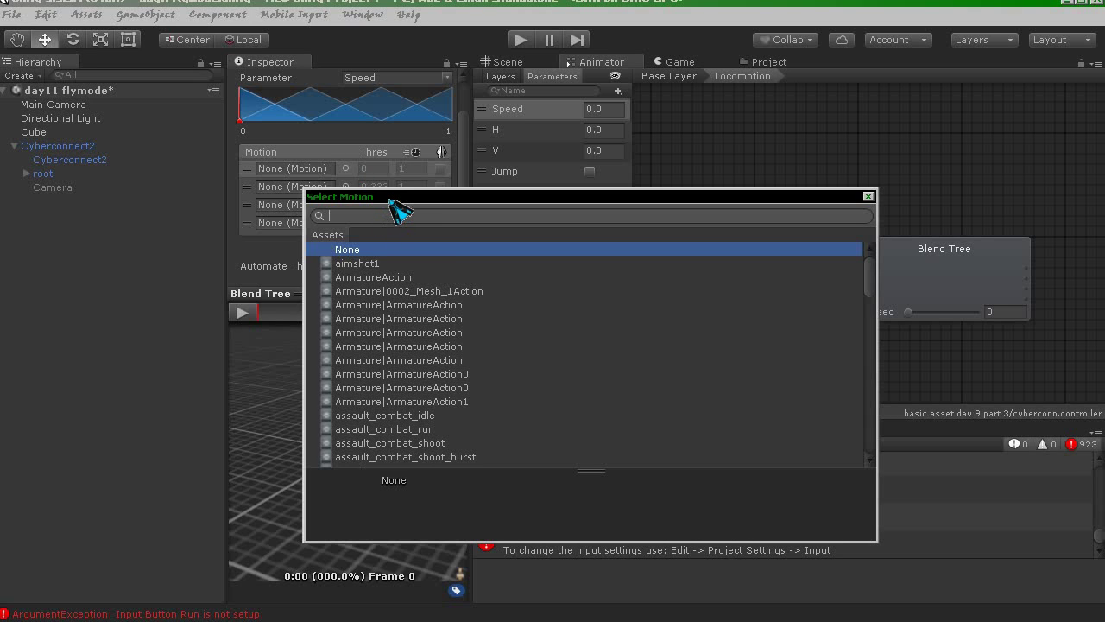
pyautogui.write('walk')
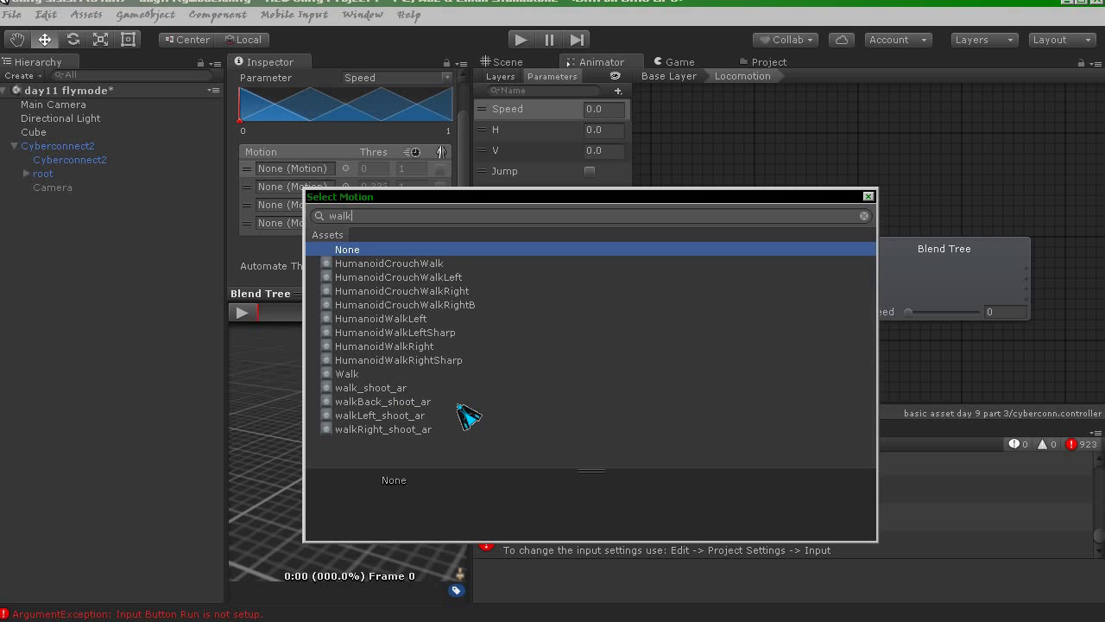
pyautogui.click(358, 374)
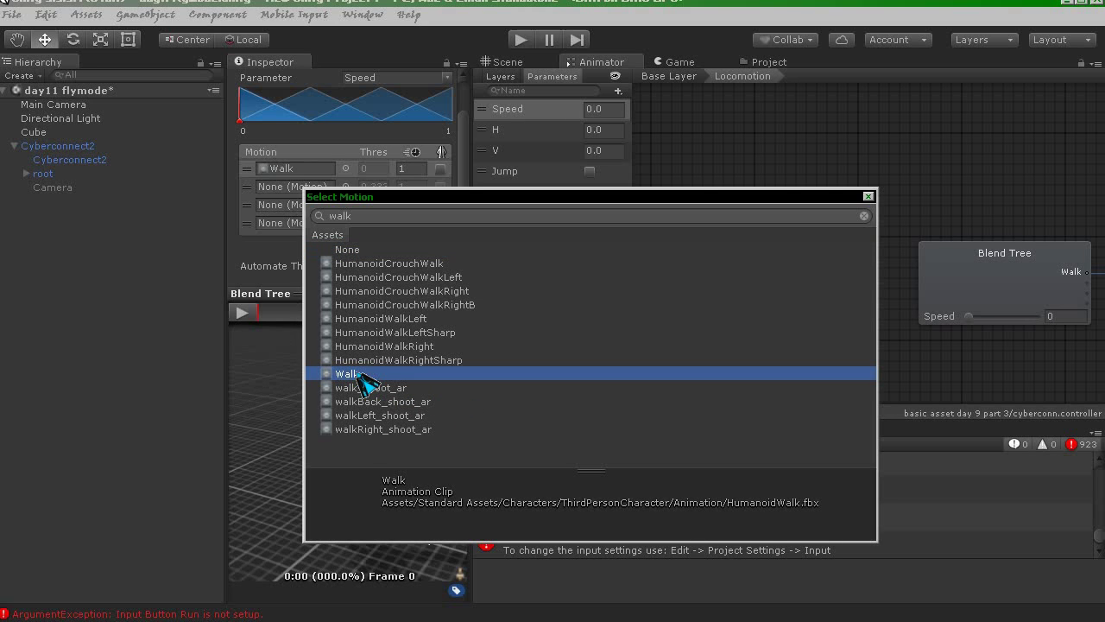
pyautogui.click(409, 391)
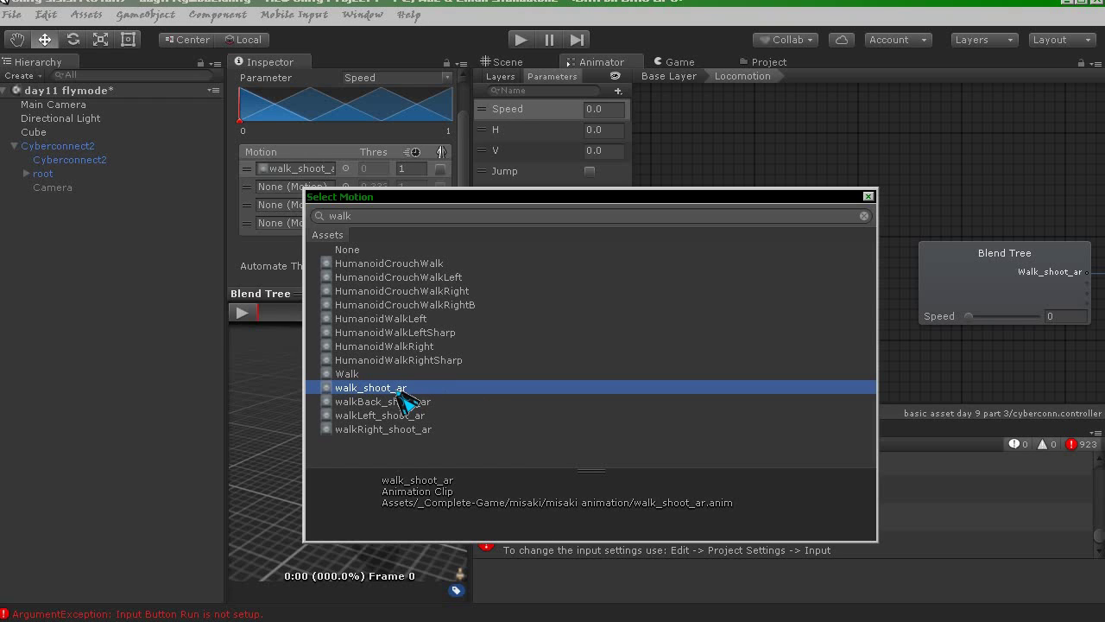
pyautogui.doubleClick(399, 387)
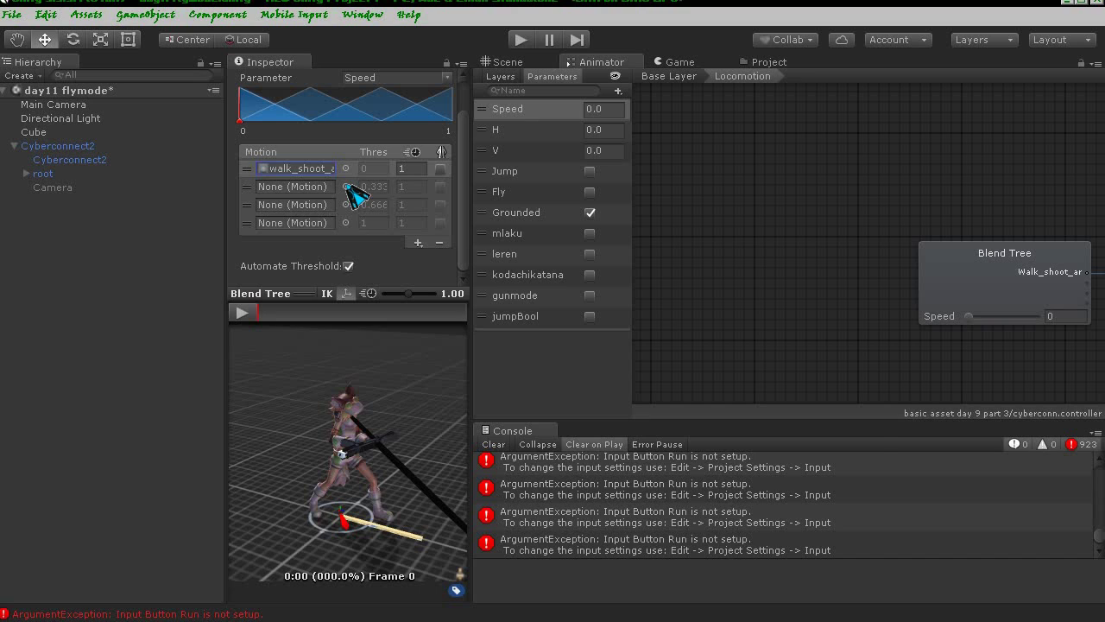
pyautogui.click(347, 186)
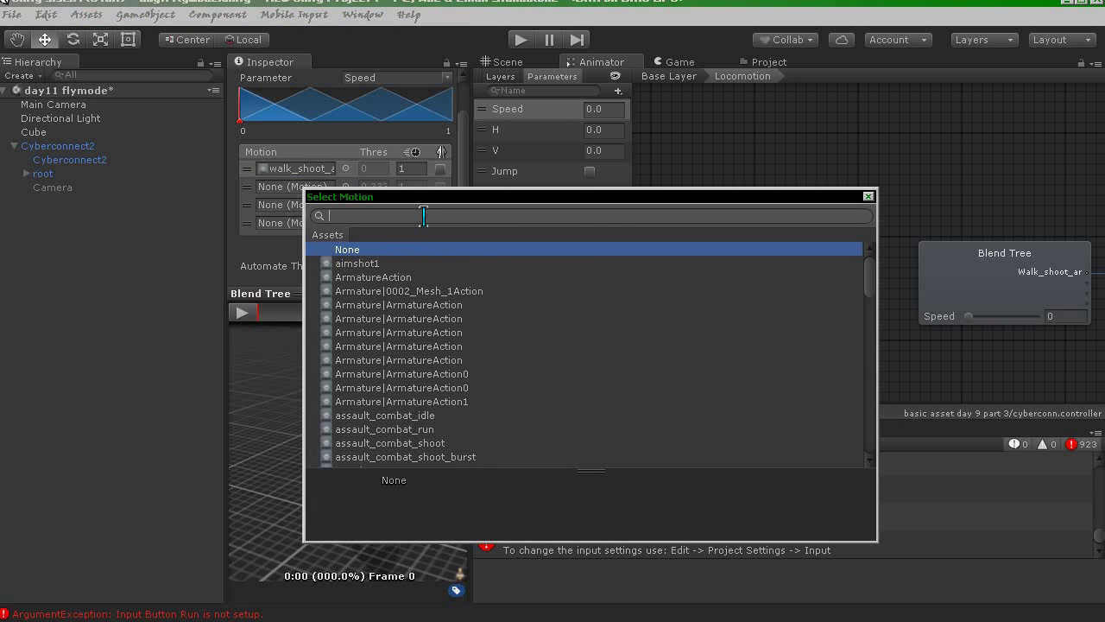
pyautogui.write('walk')
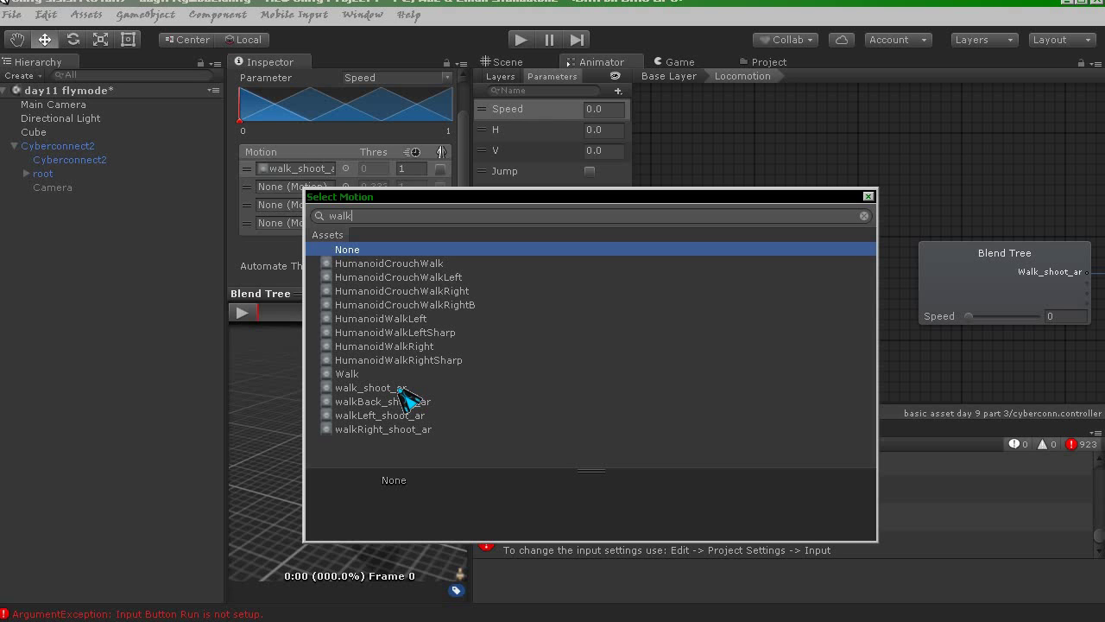
pyautogui.doubleClick(399, 388)
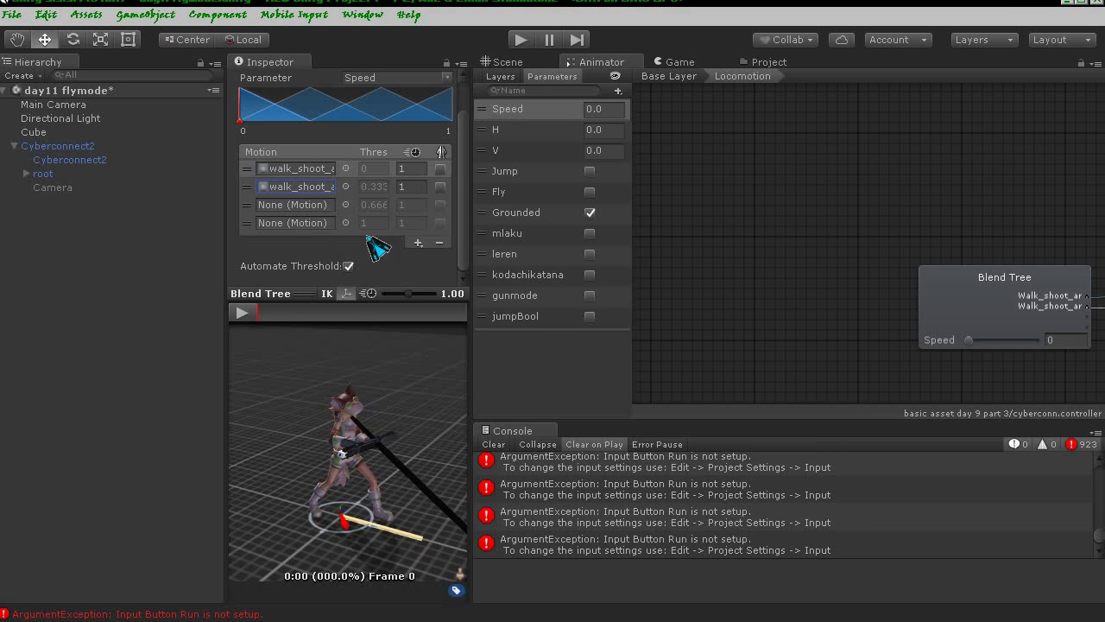
# - Turn off Automate Thresholds and enter thresholds 0, 0.6, 0.8 and 2
pyautogui.click(384, 168)
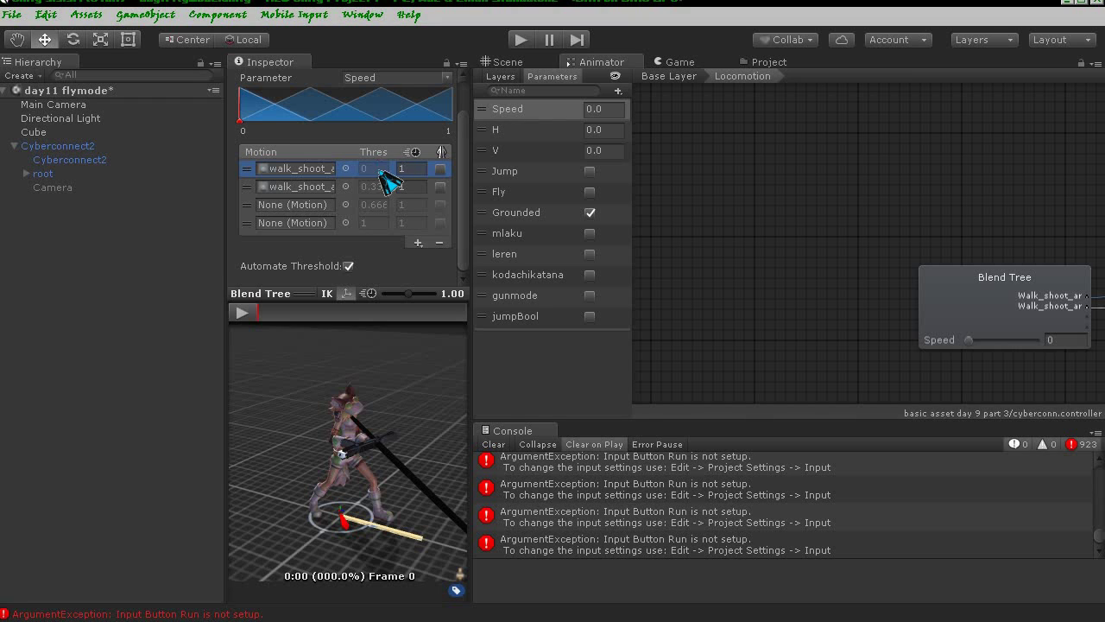
pyautogui.scroll(2, 388, 177)
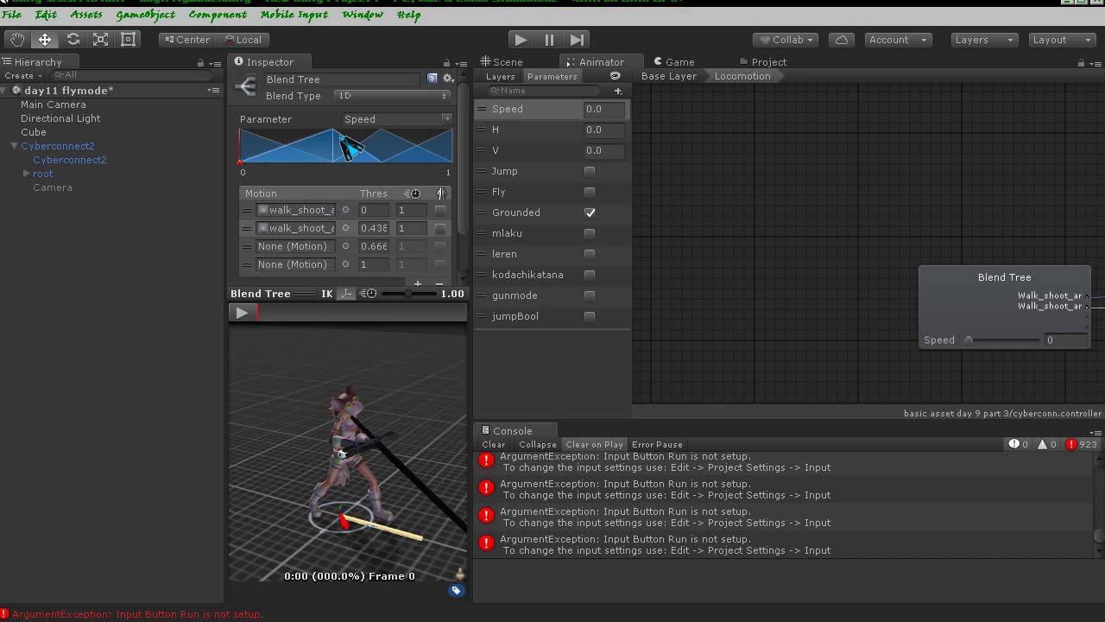
pyautogui.click(311, 138)
pyautogui.click(373, 210)
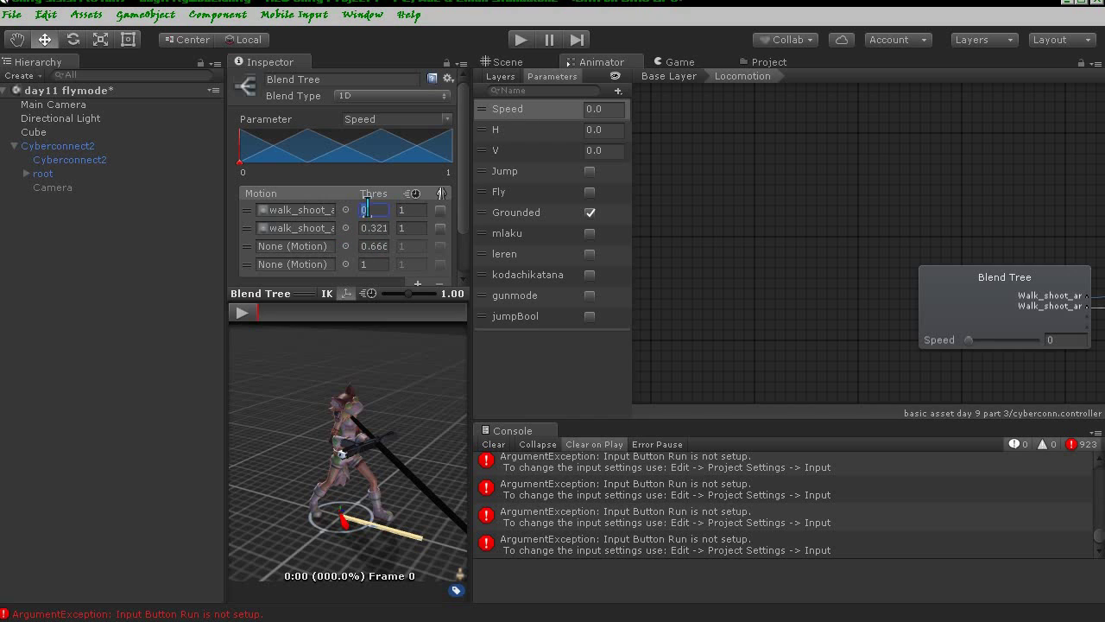
pyautogui.click(383, 227)
pyautogui.moveTo(382, 222); pyautogui.dragTo(371, 227)
pyautogui.press('BackSpace')
pyautogui.write('.6')
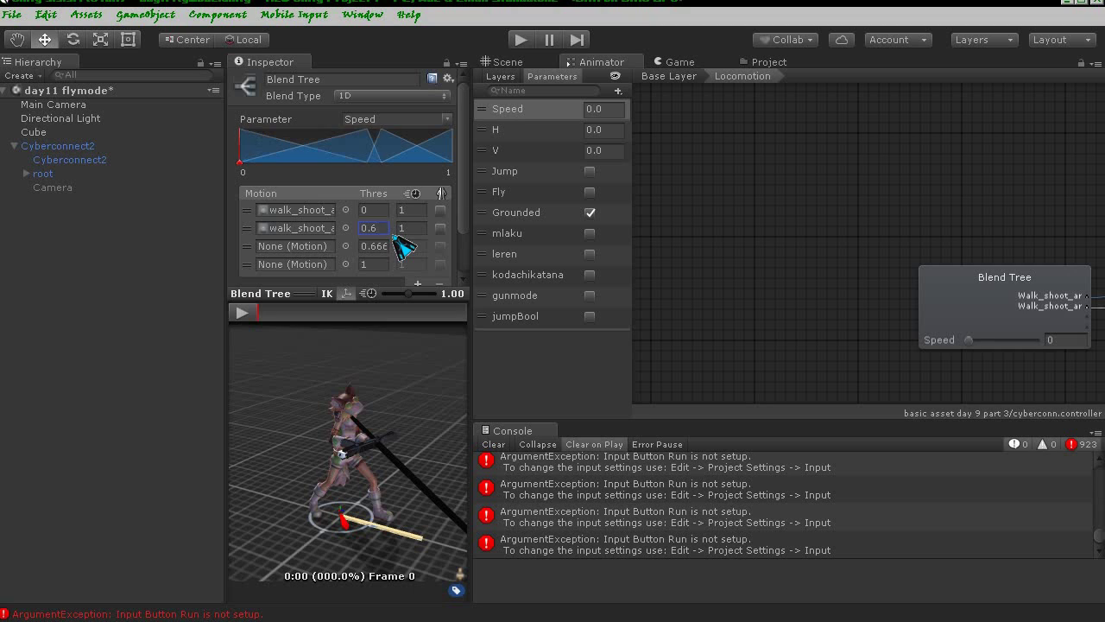
pyautogui.click(378, 246)
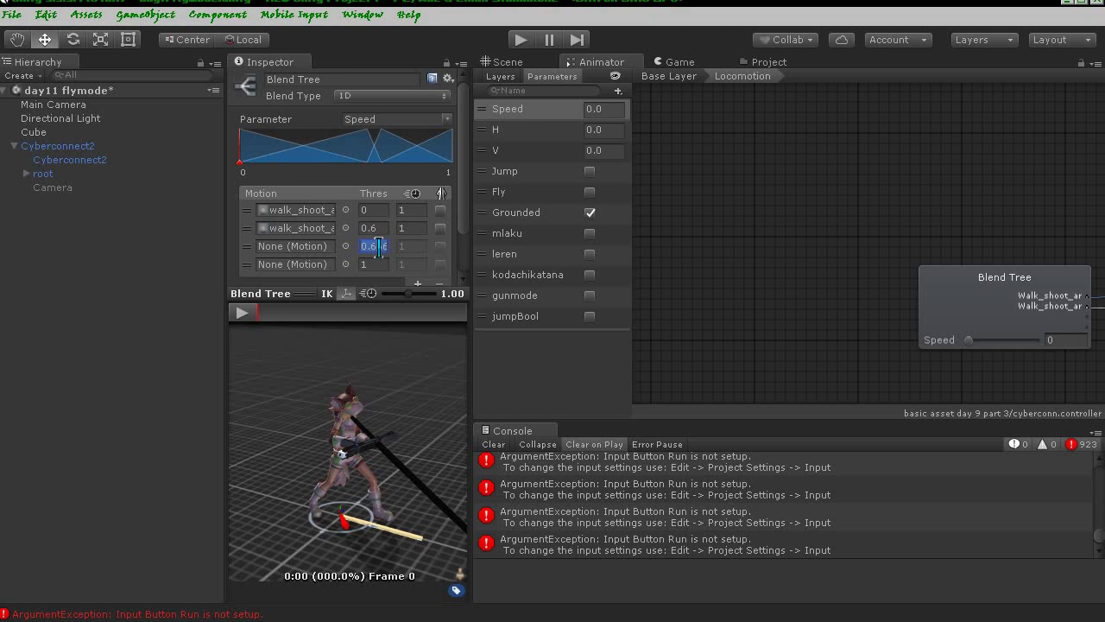
pyautogui.write('0.')
pyautogui.doubleClick(373, 264)
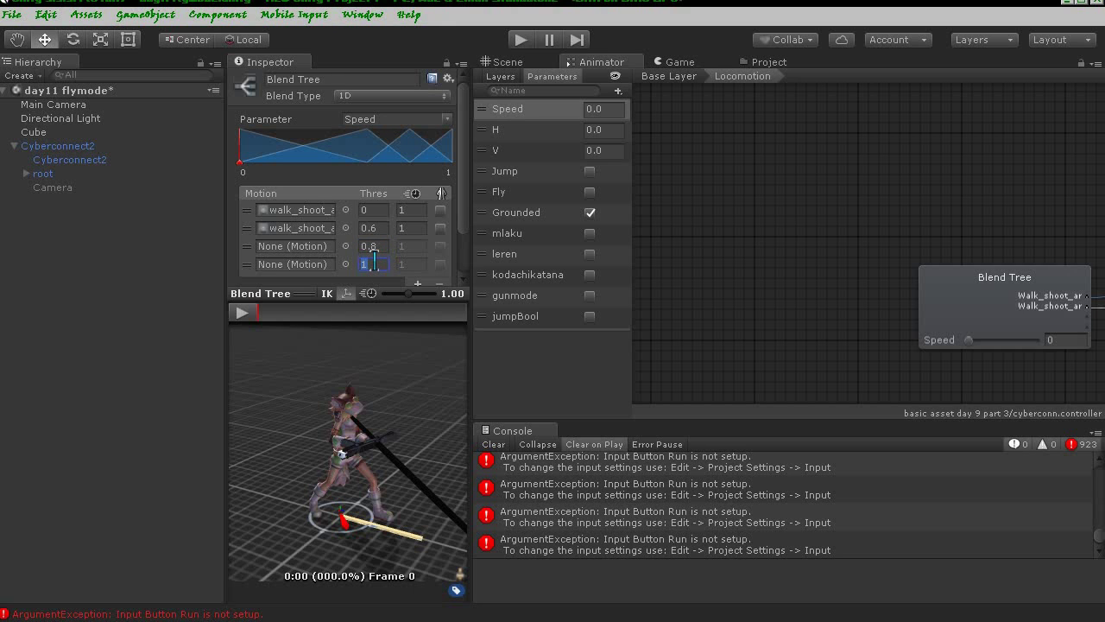
pyautogui.write('2')
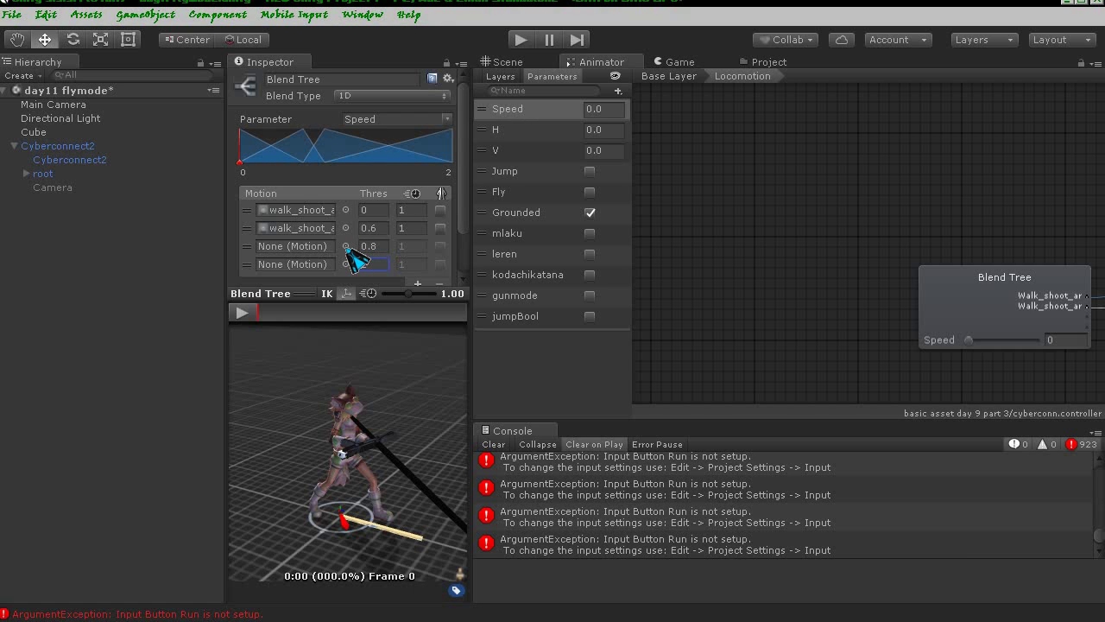
# - Search 'run' and put assault_combat_run into the third motion slot at threshold 0.8
pyautogui.click(346, 246)
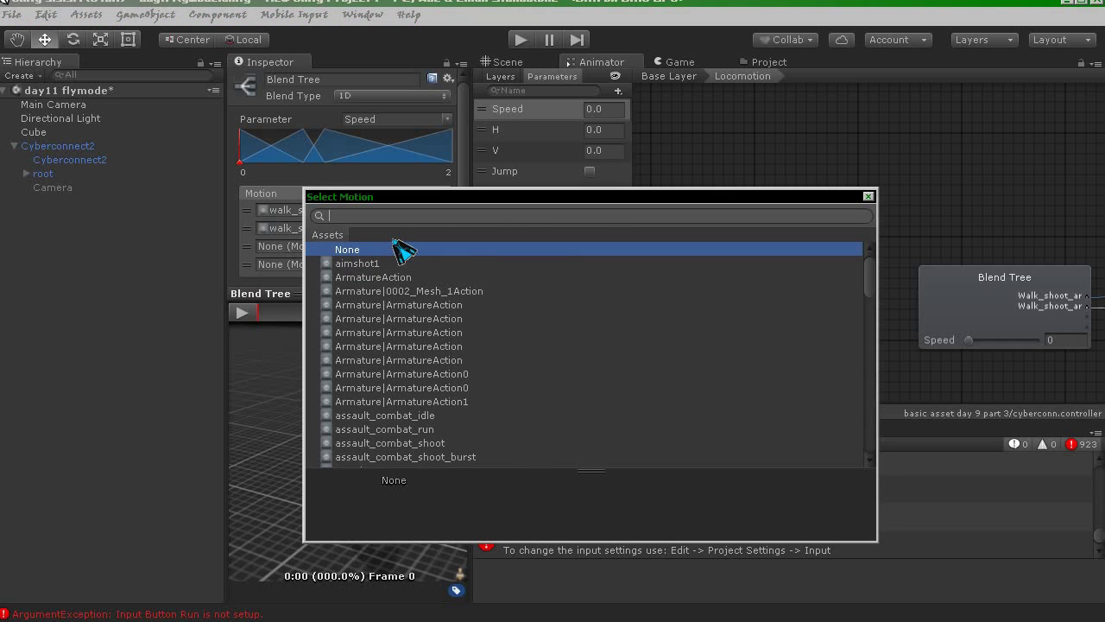
pyautogui.write('run')
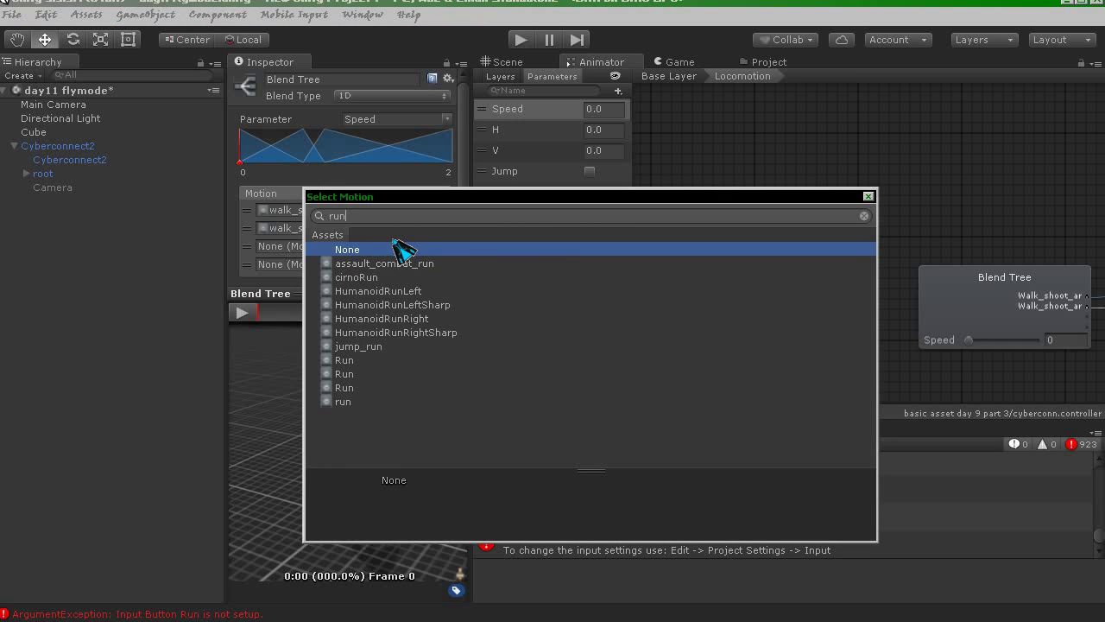
pyautogui.click(358, 373)
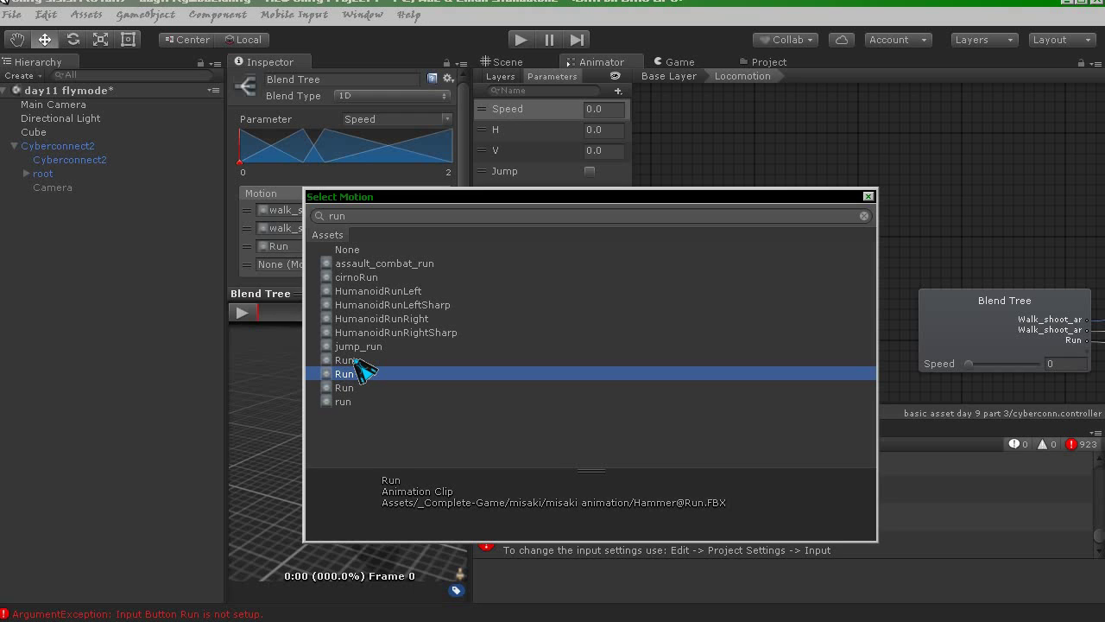
pyautogui.click(356, 388)
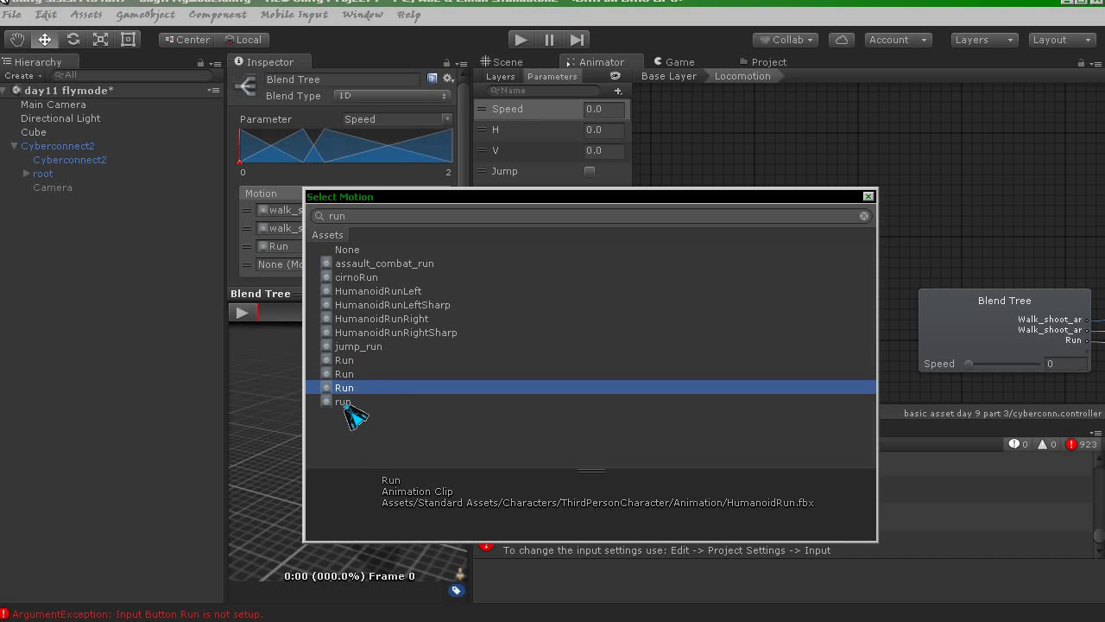
pyautogui.click(345, 403)
pyautogui.click(348, 361)
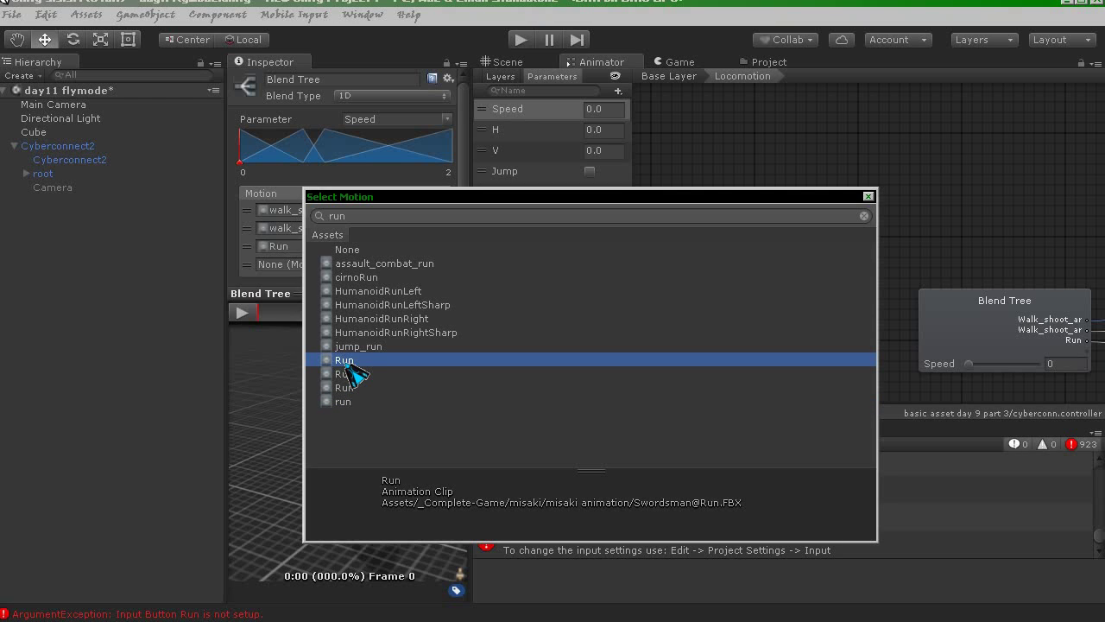
pyautogui.click(390, 265)
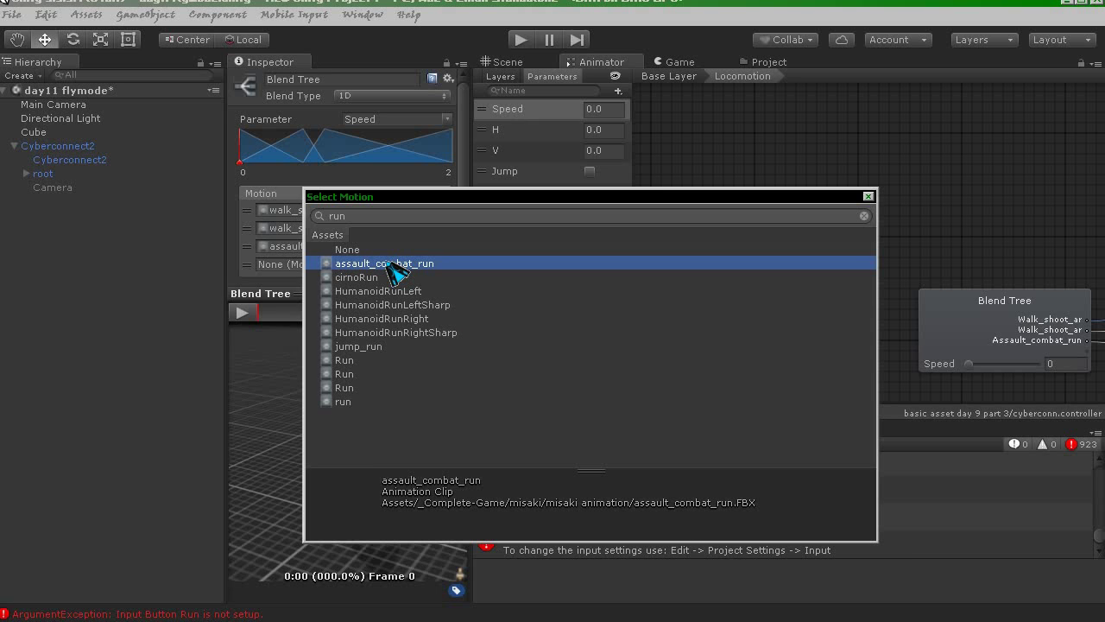
pyautogui.doubleClick(398, 264)
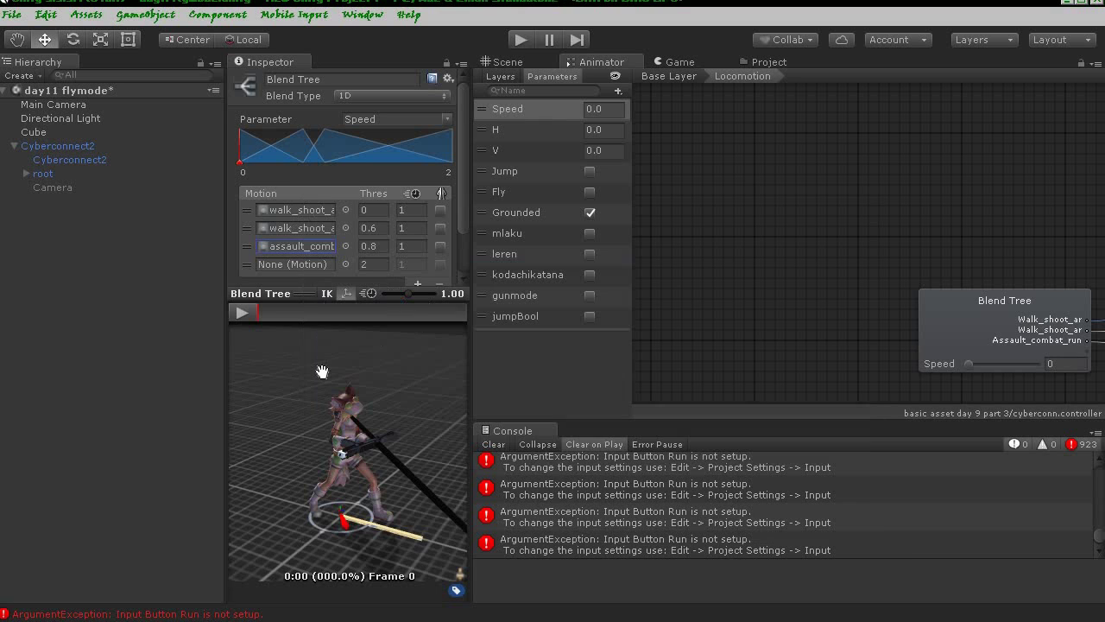
# - Preview the blend tree while trying time scales 3 and 5 on assault_combat_run
pyautogui.click(246, 313)
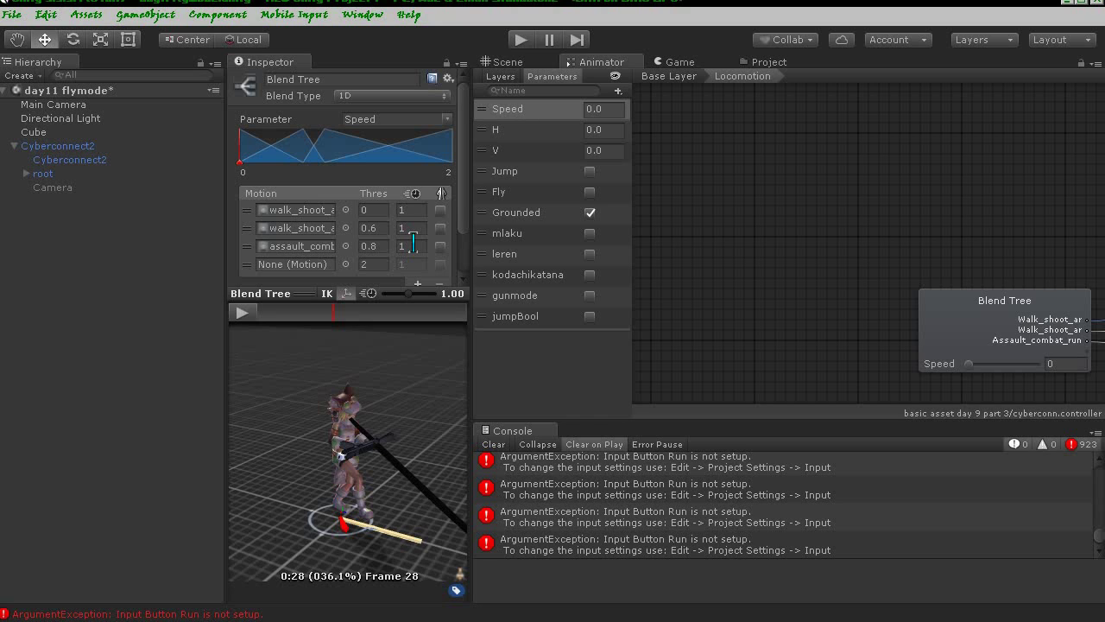
pyautogui.click(413, 245)
pyautogui.write('3')
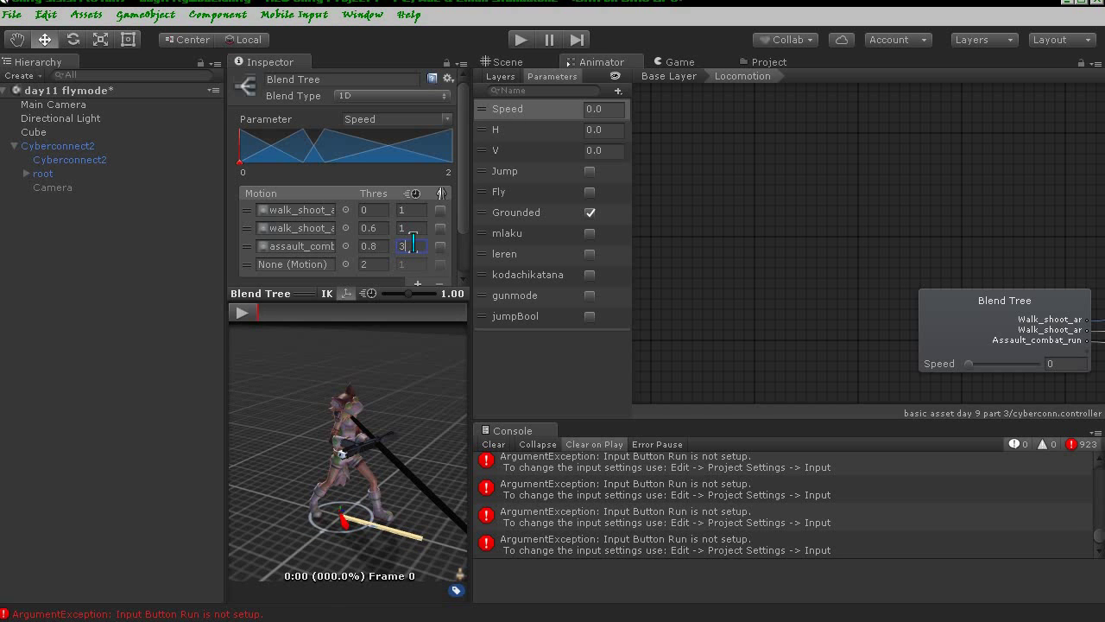
pyautogui.click(243, 313)
pyautogui.click(247, 315)
pyautogui.click(413, 245)
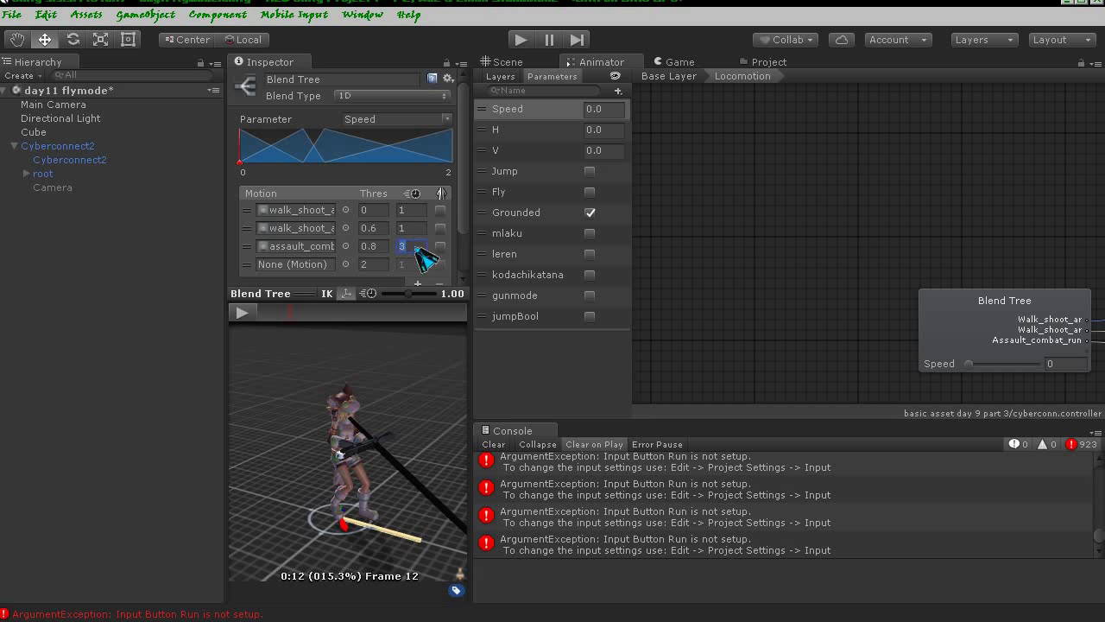
pyautogui.press('BackSpace')
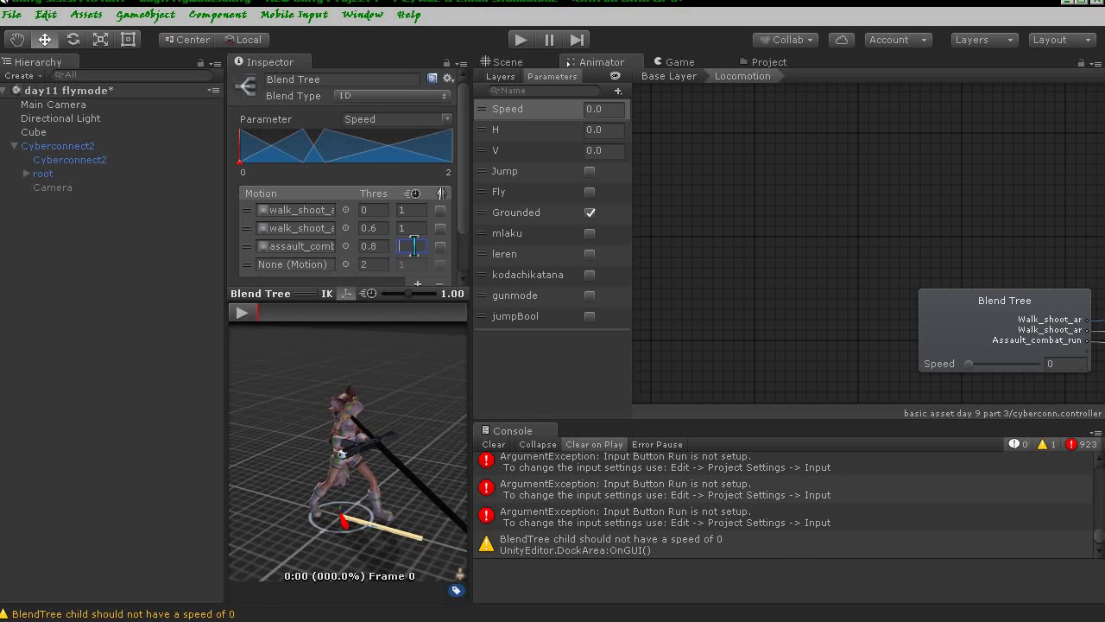
pyautogui.write('5')
pyautogui.click(242, 312)
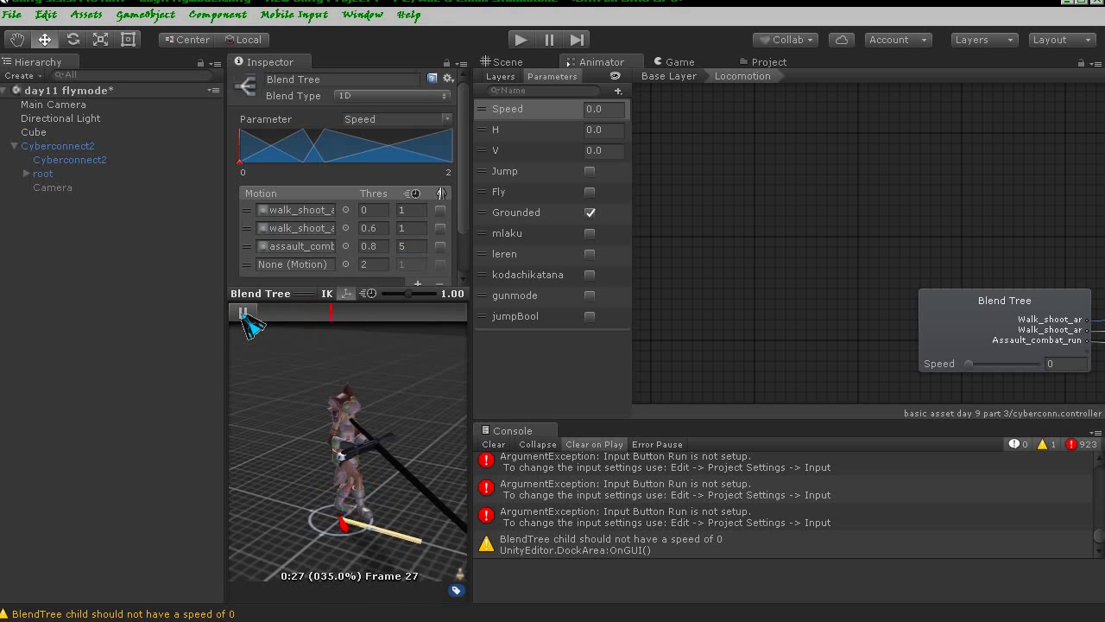
# - Mirror assault_combat_run, set its speed to 10 and preview the result
pyautogui.click(410, 246)
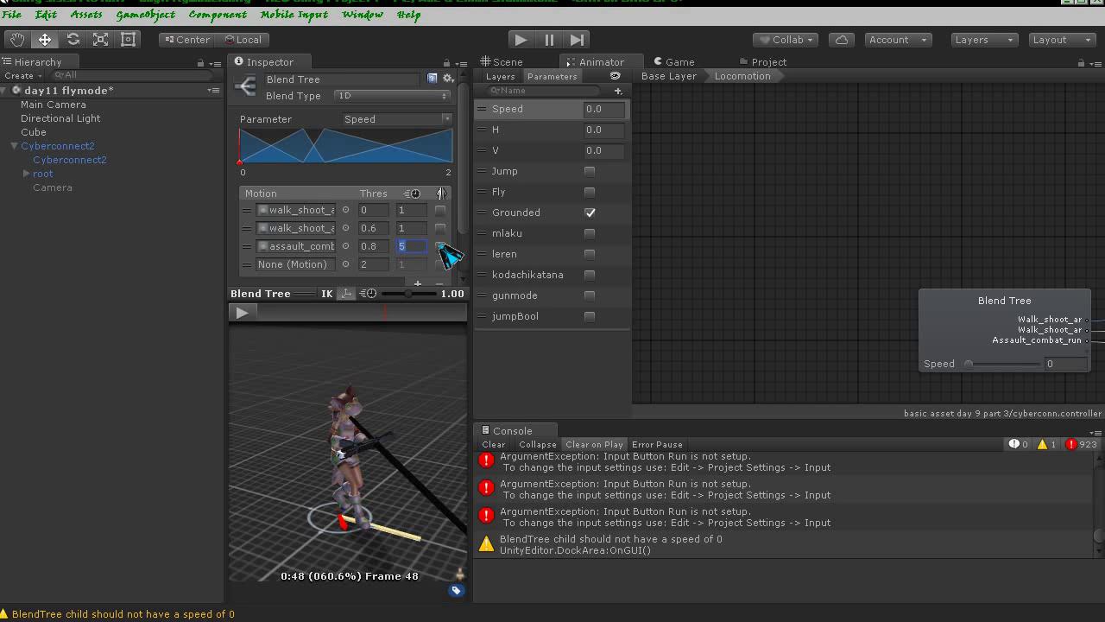
pyautogui.press('Return')
pyautogui.click(441, 246)
pyautogui.click(416, 242)
pyautogui.write('10')
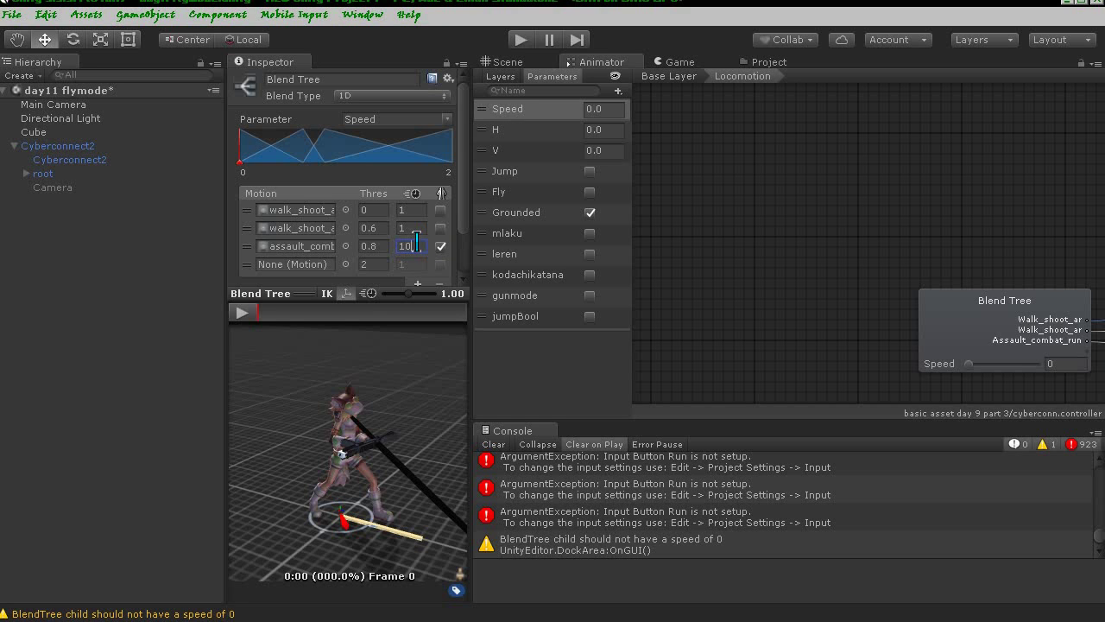
pyautogui.press('Return')
pyautogui.click(243, 313)
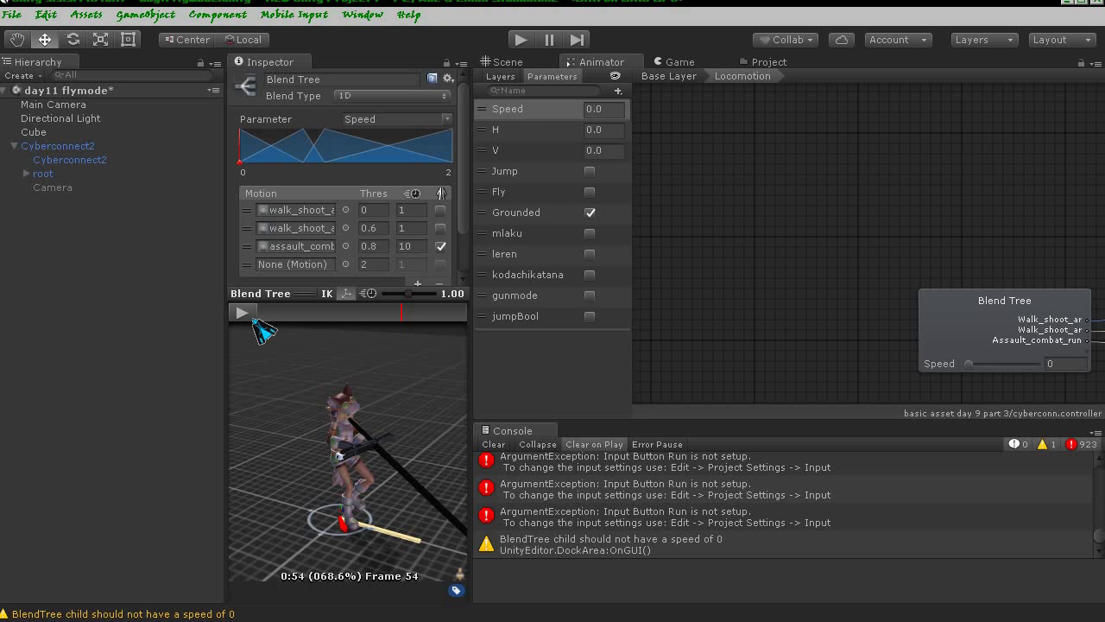
pyautogui.click(347, 265)
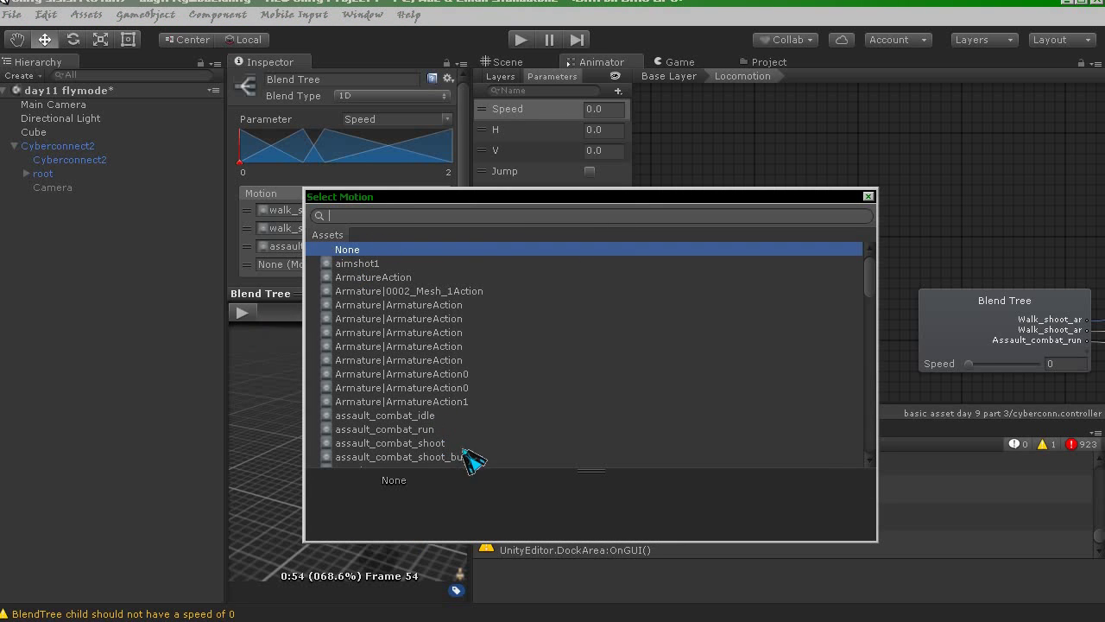
# - Put assault_combat_run in the fourth slot with speed 5 and Mirror ticked
pyautogui.click(399, 429)
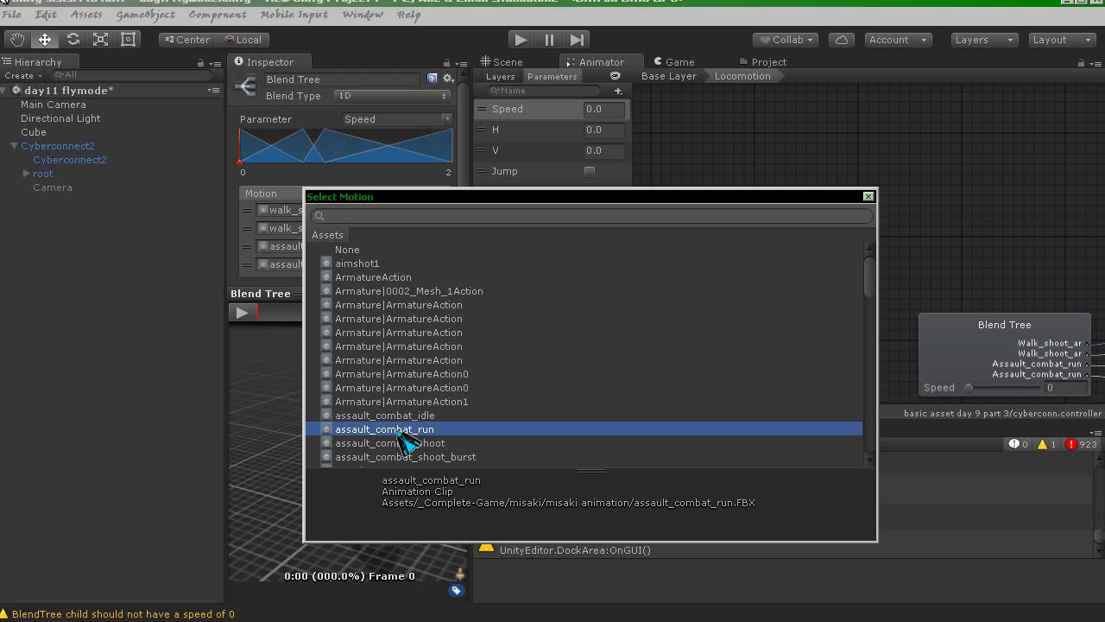
pyautogui.doubleClick(400, 431)
pyautogui.click(408, 261)
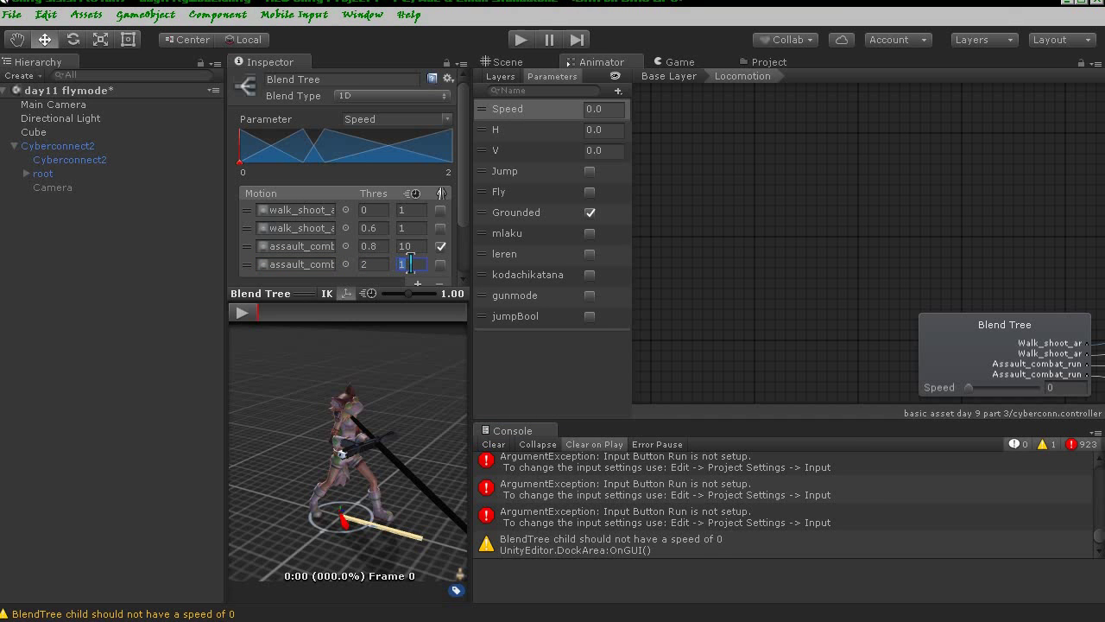
pyautogui.write('5')
pyautogui.click(441, 264)
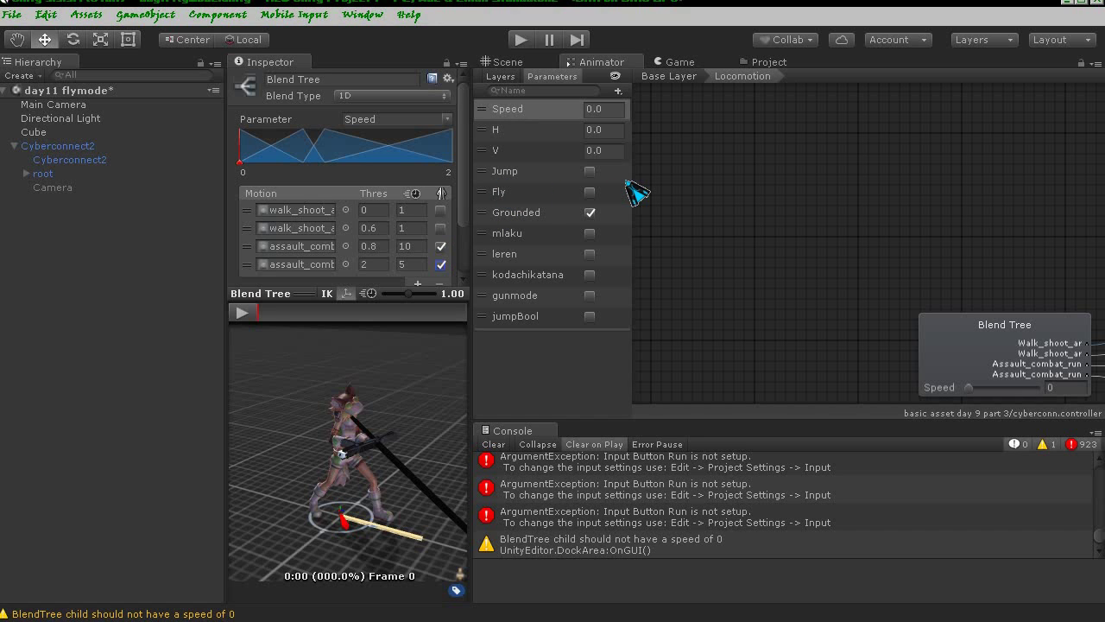
# - Create a transition from the jump state to Locomotion
pyautogui.moveTo(372, 476)
pyautogui.mouseDown()
pyautogui.moveTo(272, 516)
pyautogui.moveTo(276, 569)
pyautogui.moveTo(272, 552)
pyautogui.moveTo(294, 552)
pyautogui.mouseUp()
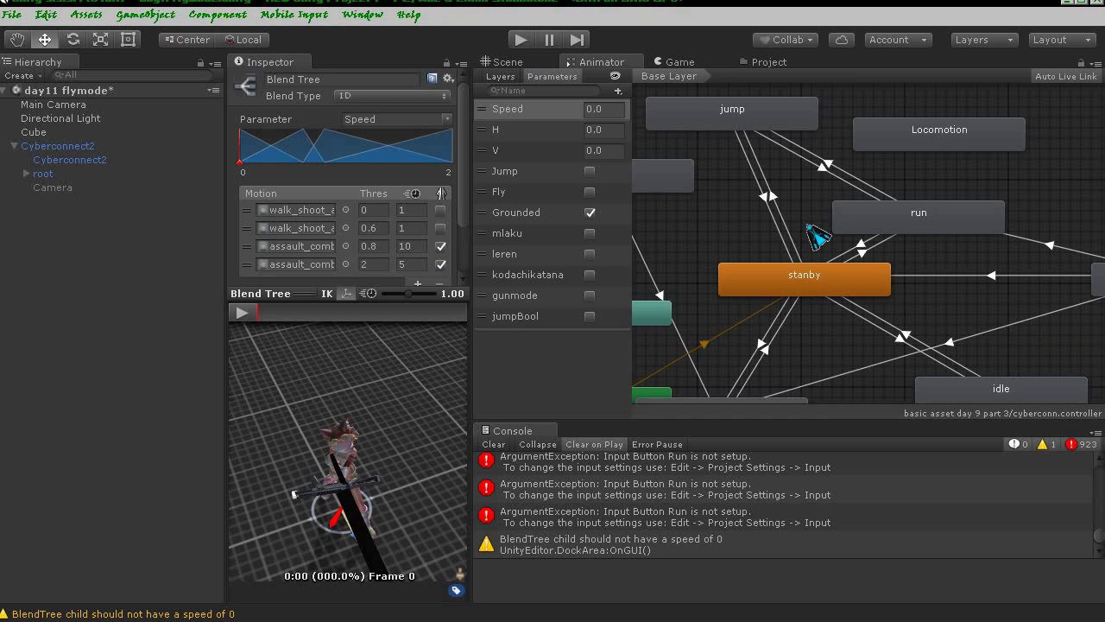
pyautogui.rightClick(749, 186)
pyautogui.click(777, 191)
pyautogui.click(908, 208)
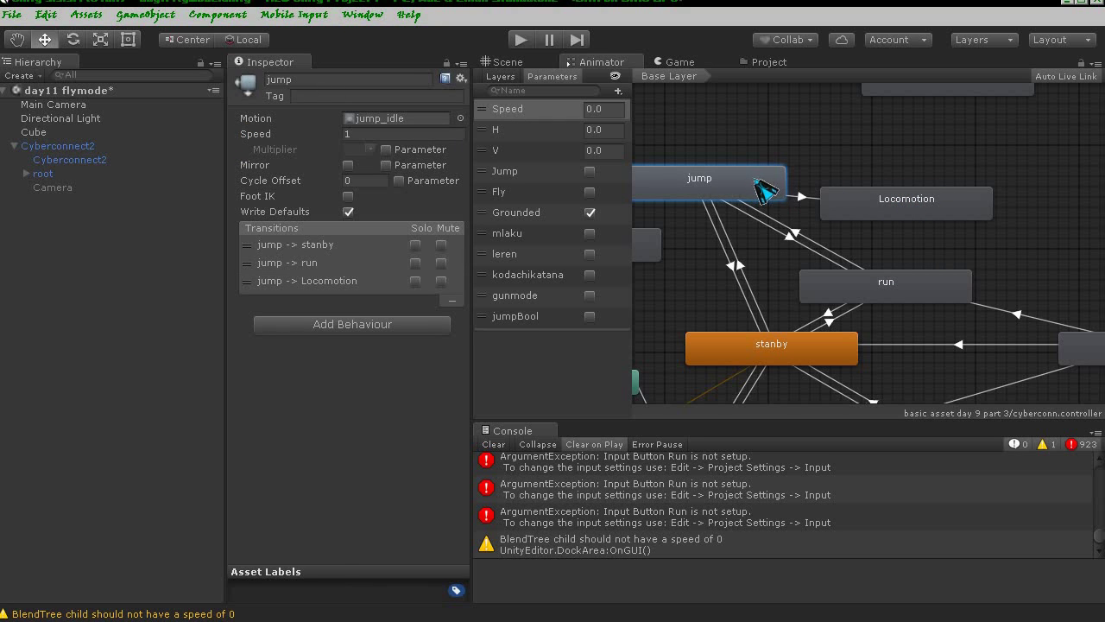
pyautogui.click(802, 196)
# - Turn off exit time and add the condition jumpBool false
pyautogui.moveTo(464, 185); pyautogui.dragTo(463, 271)
pyautogui.scroll(5, 403, 161)
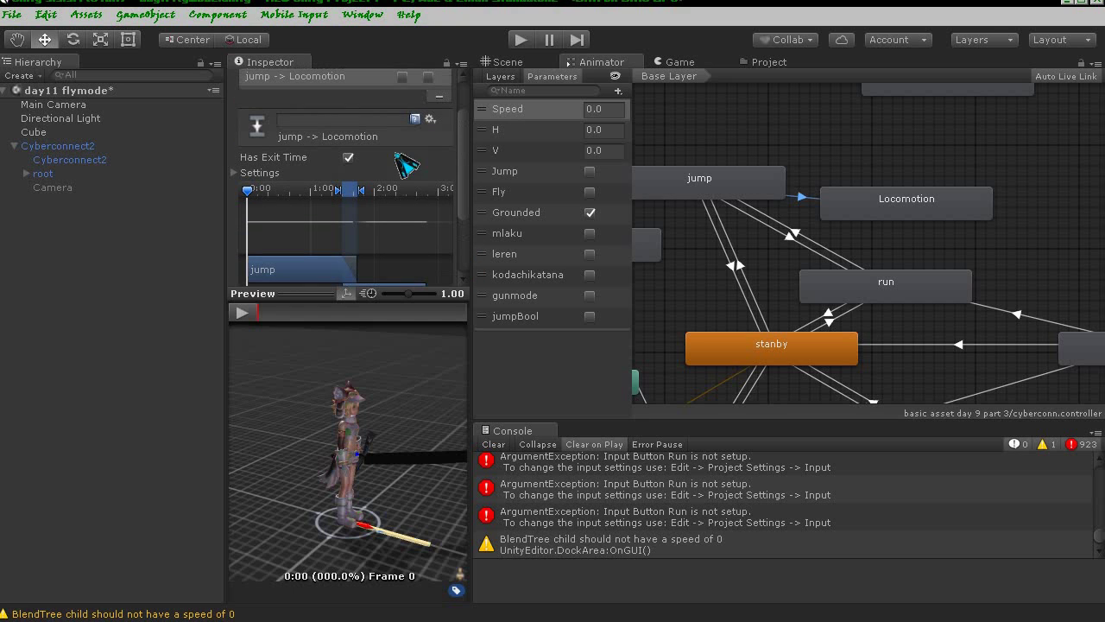
pyautogui.click(348, 158)
pyautogui.moveTo(464, 168); pyautogui.dragTo(463, 239)
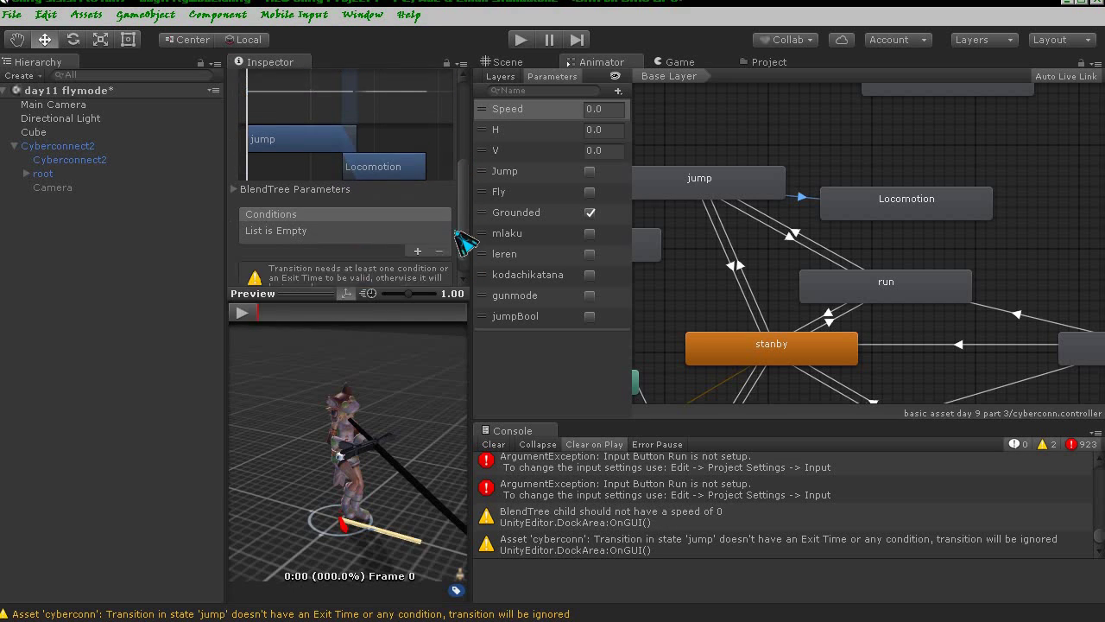
pyautogui.click(417, 223)
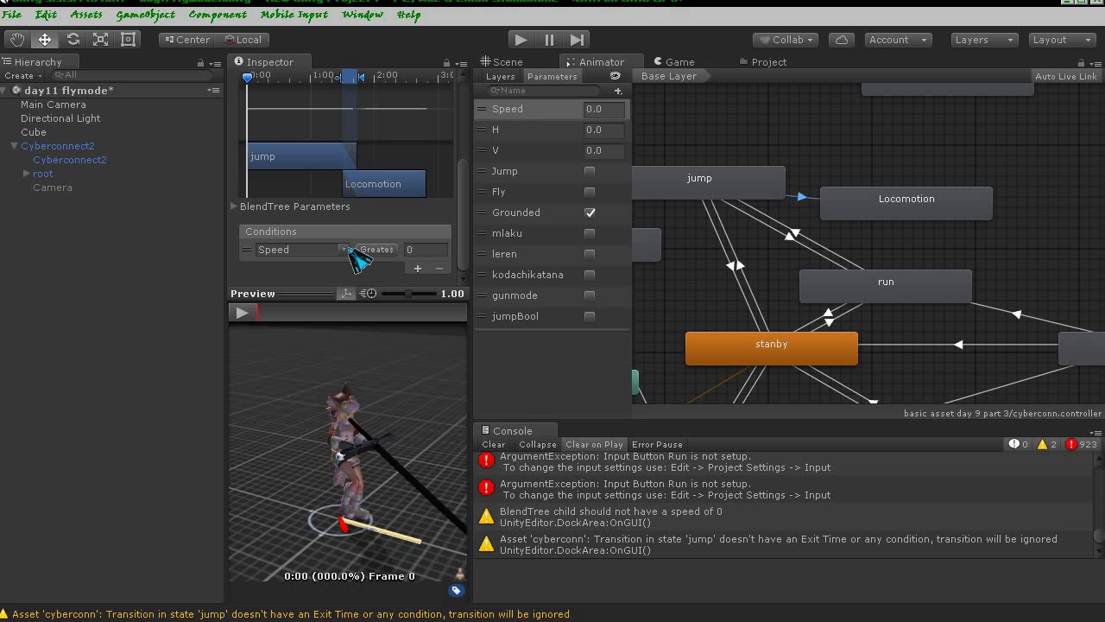
pyautogui.click(345, 250)
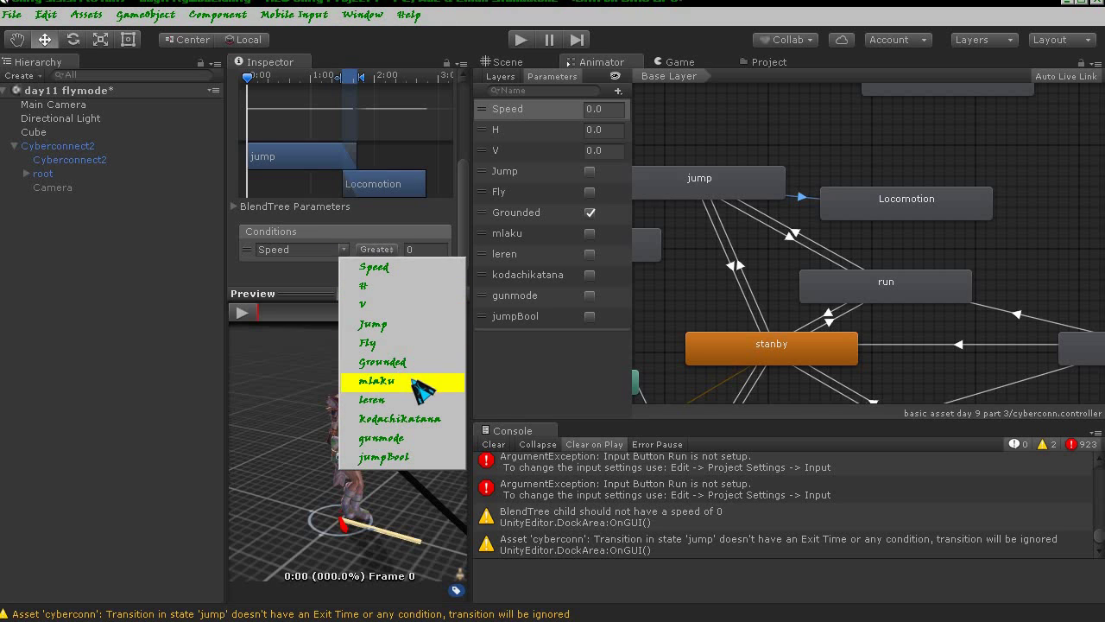
pyautogui.click(425, 458)
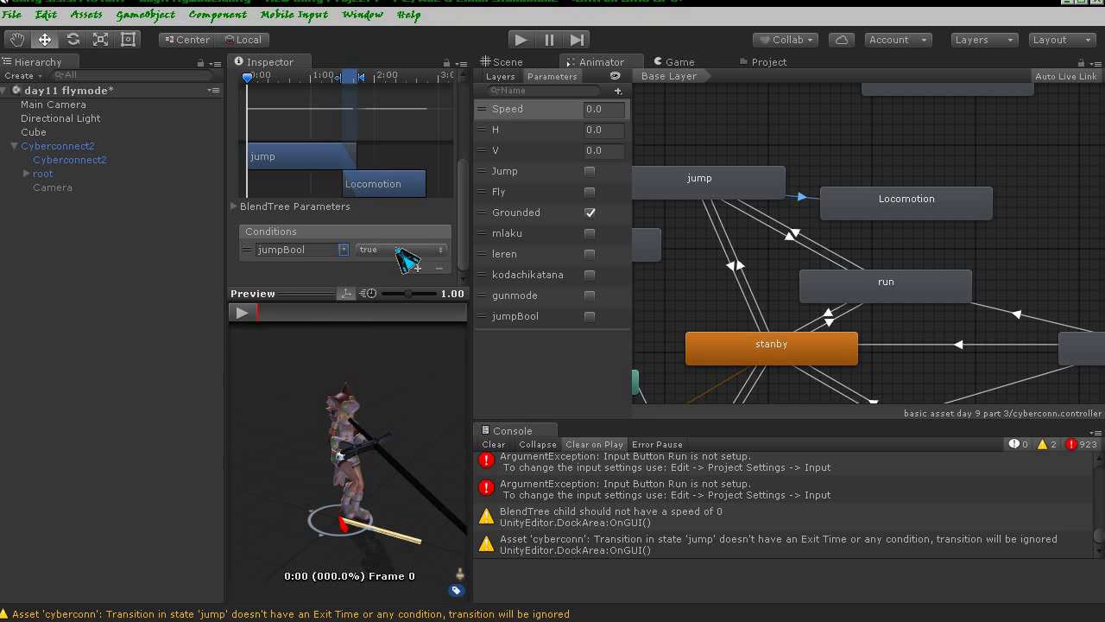
pyautogui.click(407, 250)
pyautogui.click(393, 292)
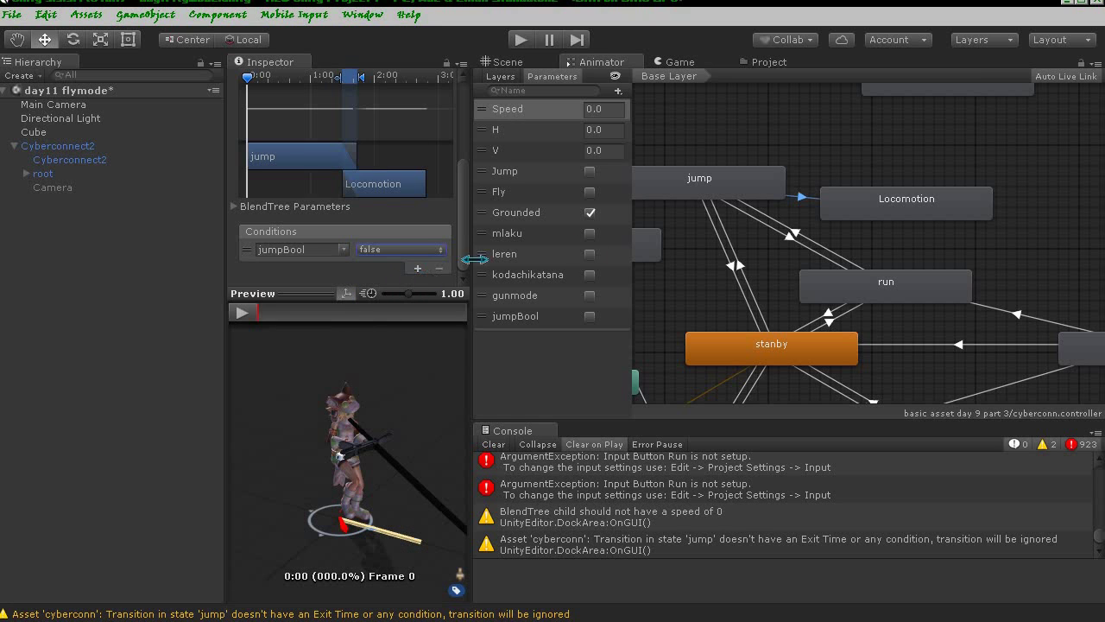
# - Add a Locomotion-to-jump transition without exit time, conditioned on jumpBool true
pyautogui.rightClick(863, 198)
pyautogui.click(897, 204)
pyautogui.click(661, 188)
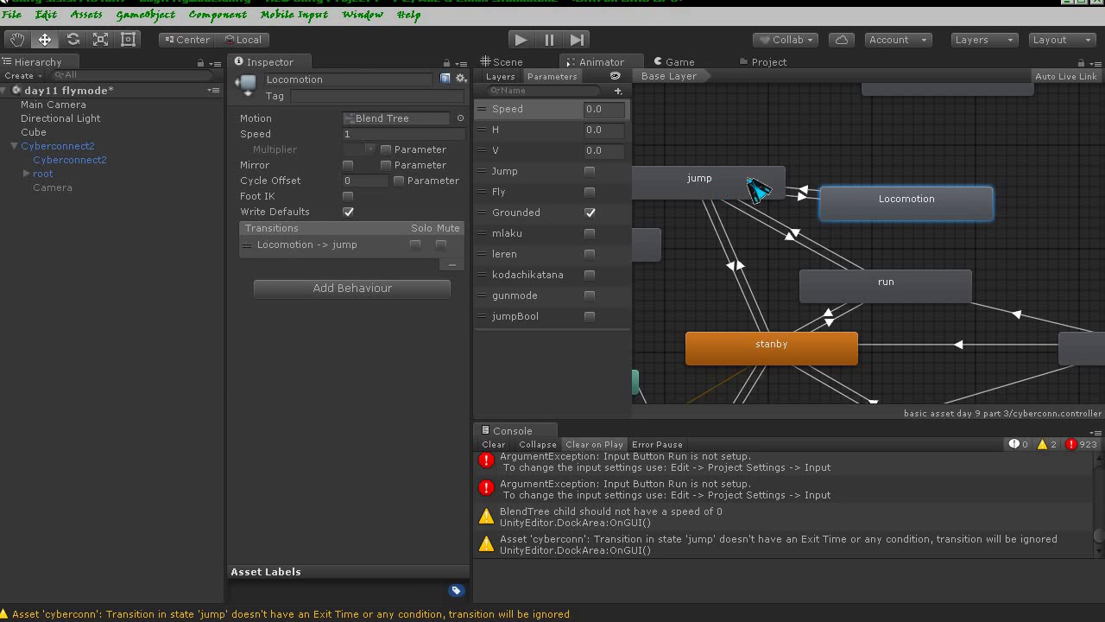
pyautogui.click(805, 197)
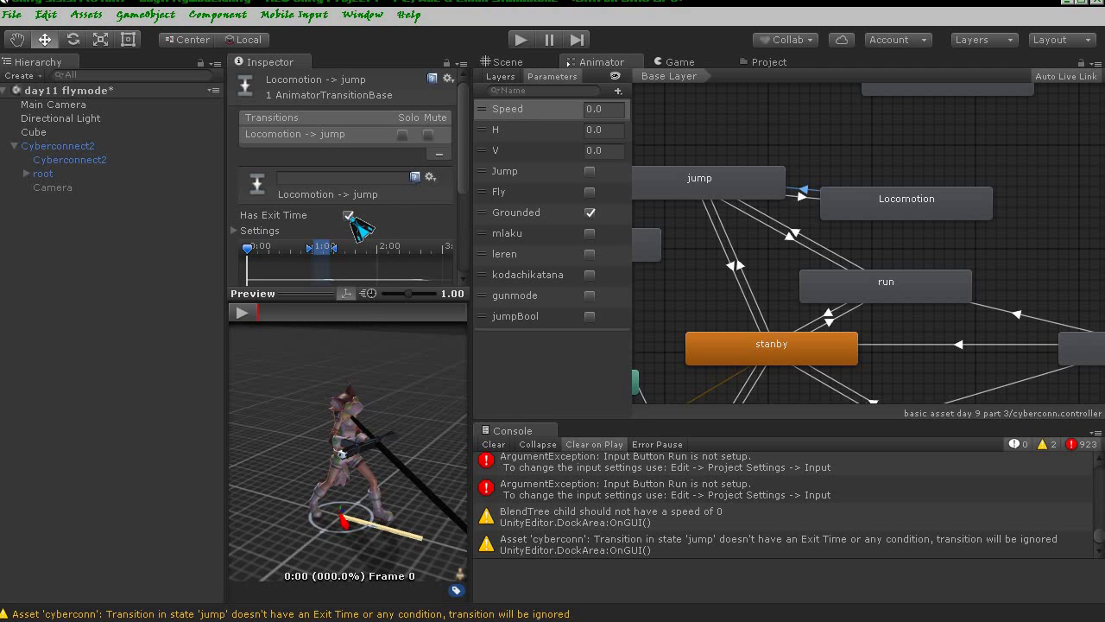
pyautogui.click(348, 216)
pyautogui.moveTo(458, 172); pyautogui.dragTo(456, 257)
pyautogui.click(417, 228)
pyautogui.click(343, 249)
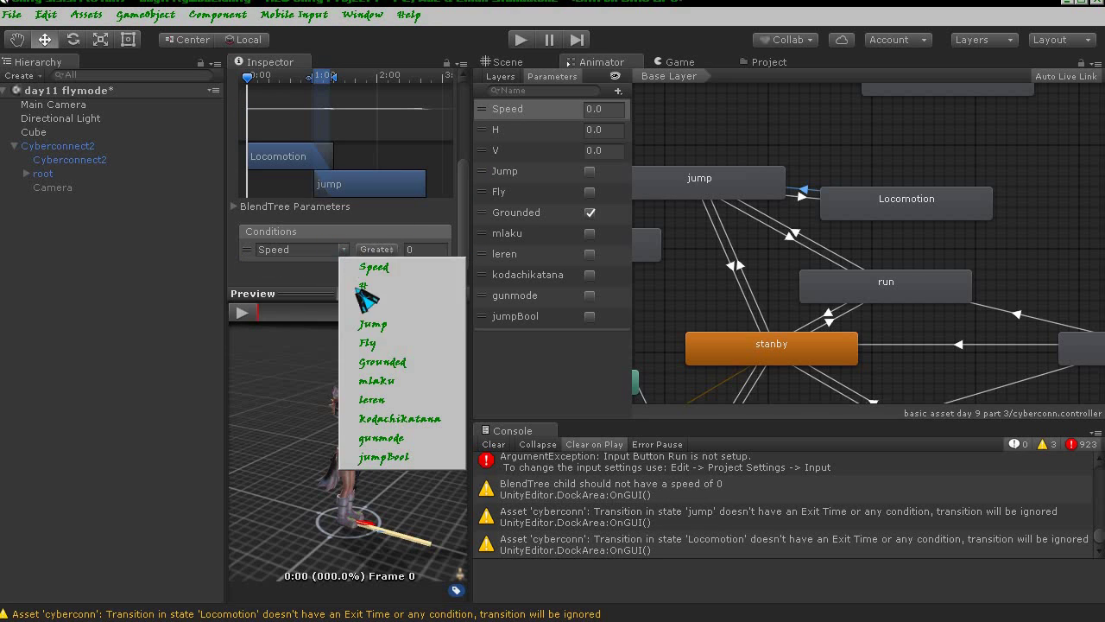
pyautogui.click(384, 457)
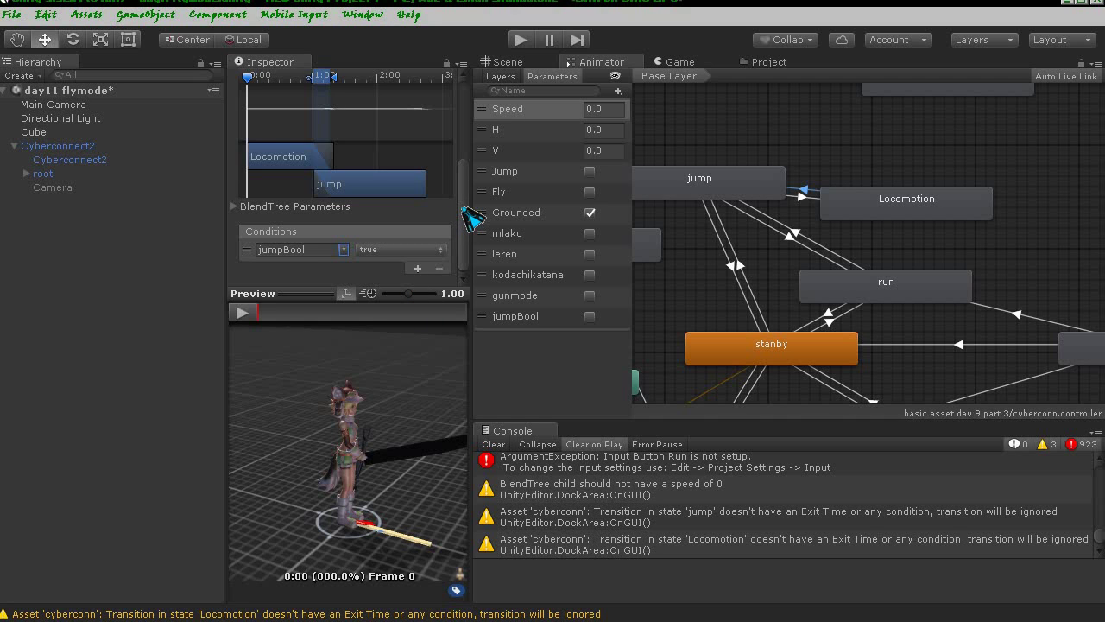
# - Create a transition from Locomotion to the run state
pyautogui.rightClick(889, 207)
pyautogui.click(917, 216)
pyautogui.click(898, 288)
pyautogui.click(893, 244)
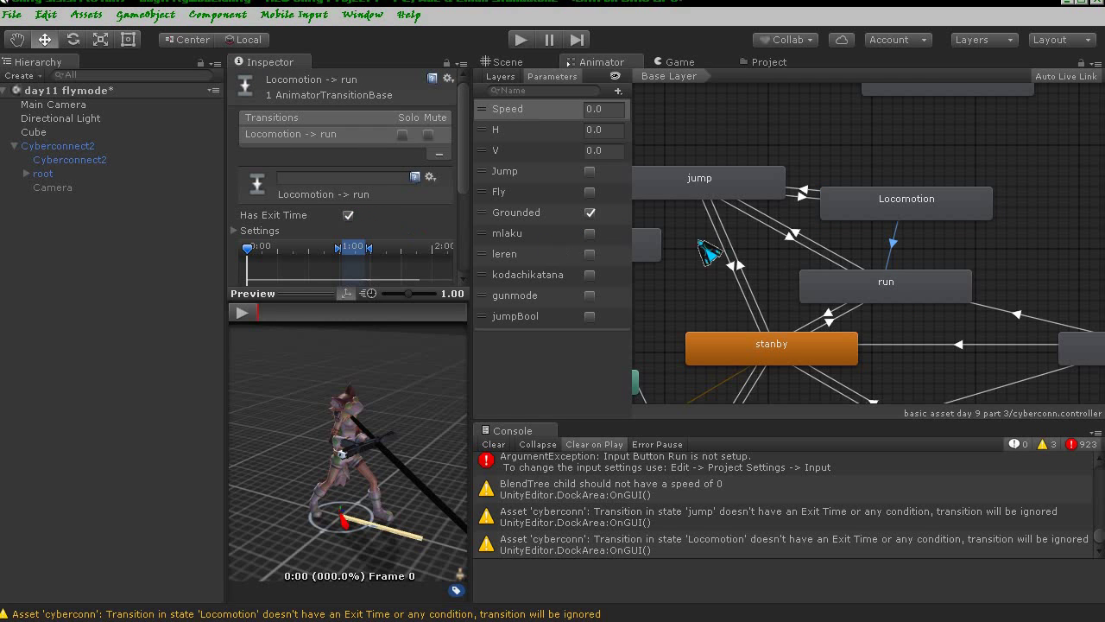
# - Connect Locomotion to the plot state with a new transition
pyautogui.click(889, 252)
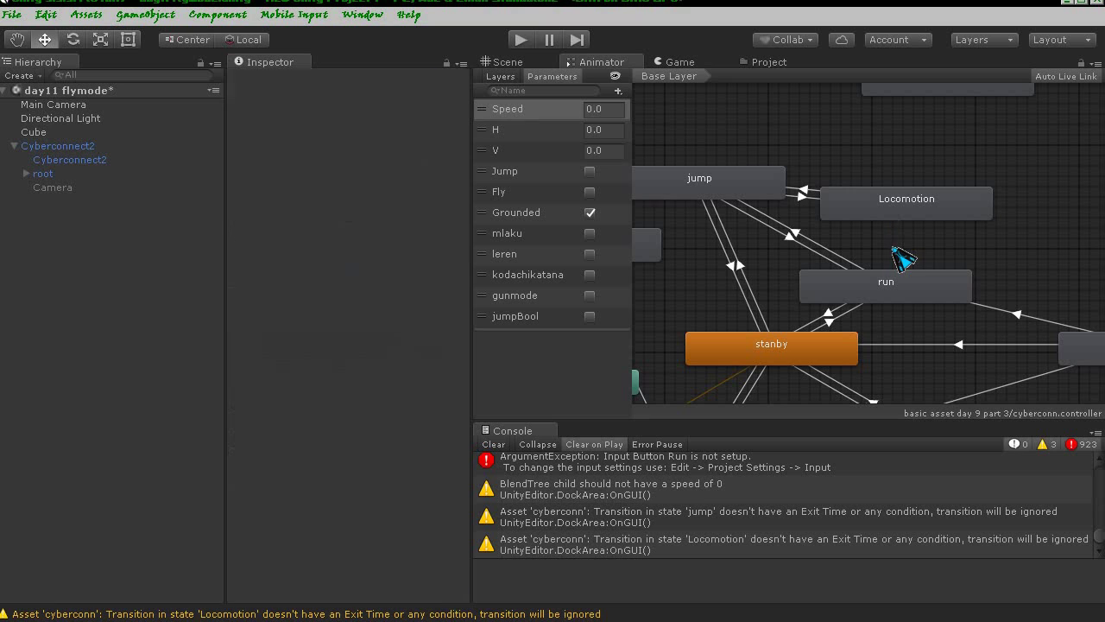
pyautogui.moveTo(974, 254); pyautogui.dragTo(887, 257, button='middle')
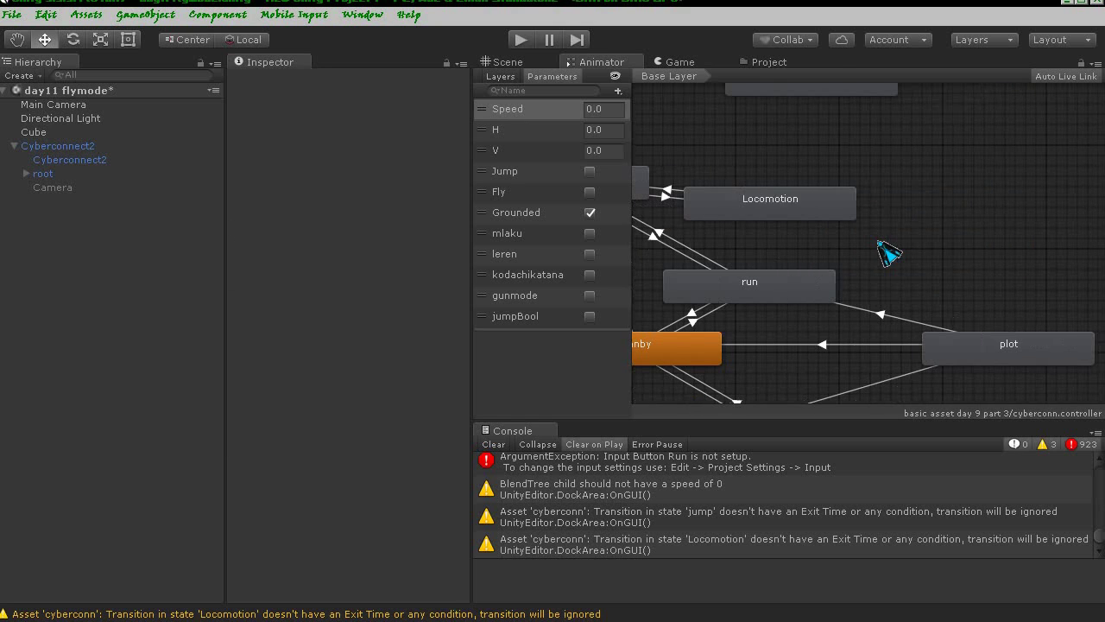
pyautogui.rightClick(803, 216)
pyautogui.click(815, 222)
pyautogui.click(1015, 354)
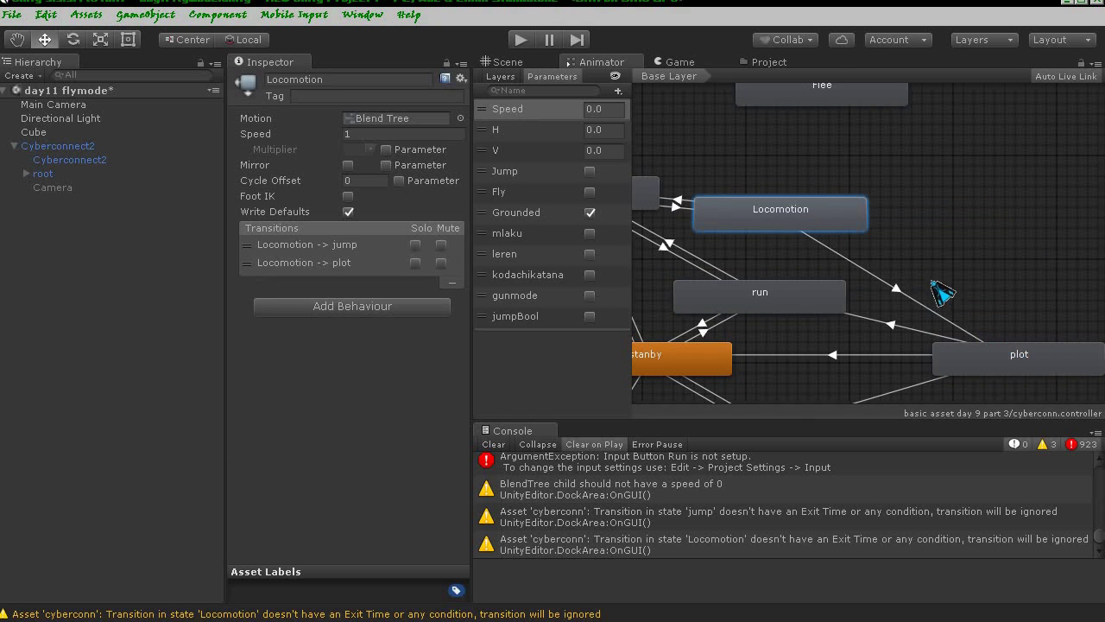
pyautogui.moveTo(946, 292); pyautogui.dragTo(974, 301, button='middle')
pyautogui.moveTo(980, 257); pyautogui.dragTo(969, 263, button='middle')
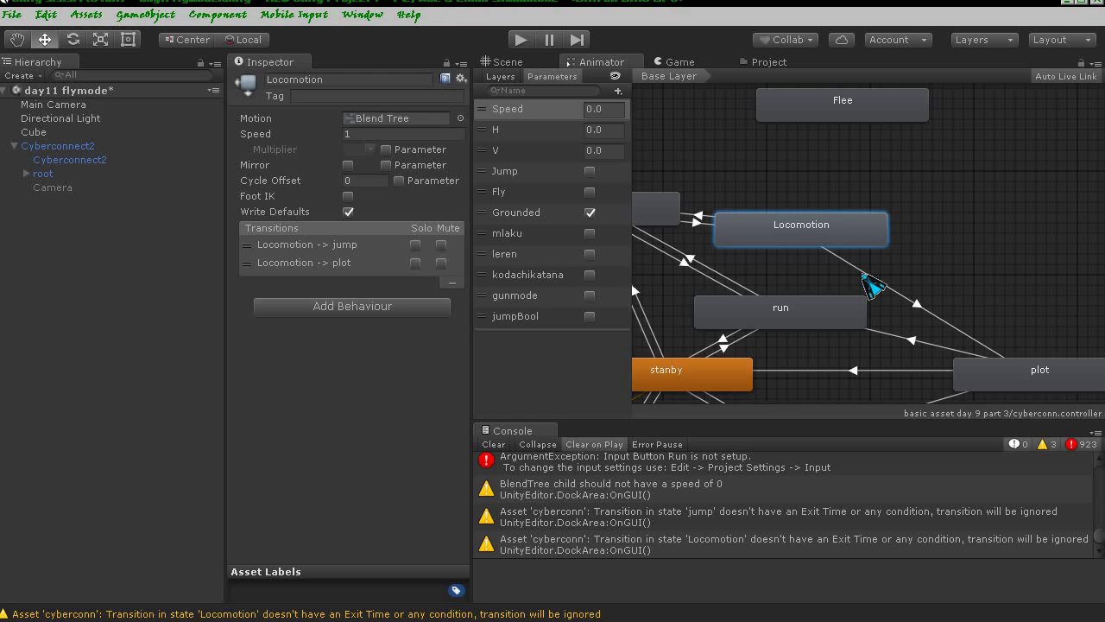
# - Select the Locomotion-to-plot transition and nudge the run state right and down
pyautogui.click(864, 276)
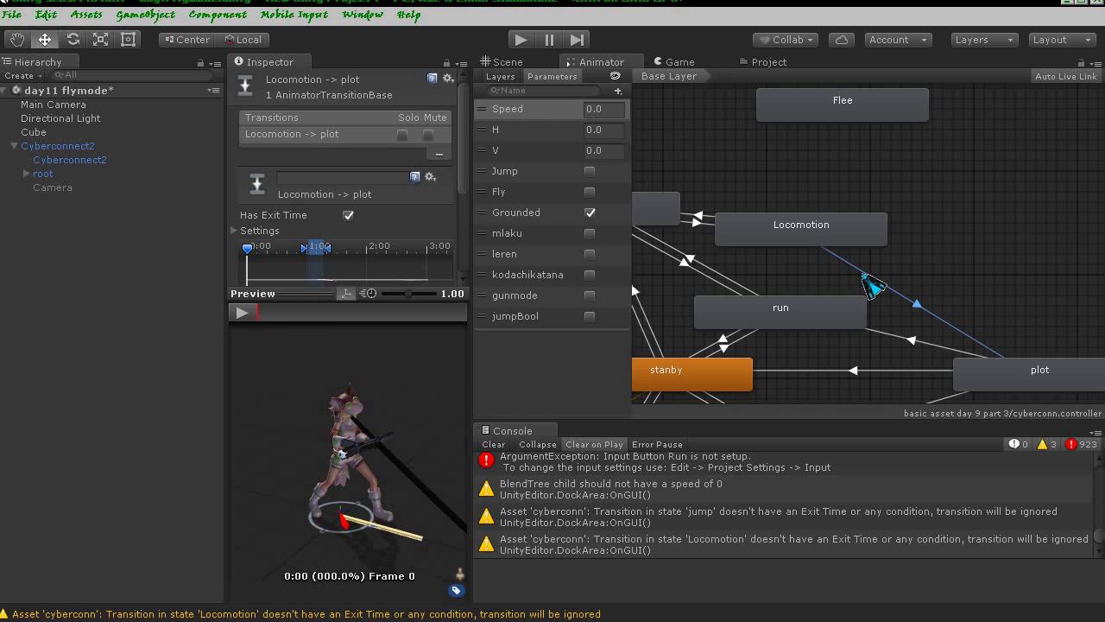
pyautogui.moveTo(865, 278); pyautogui.dragTo(898, 253, button='middle')
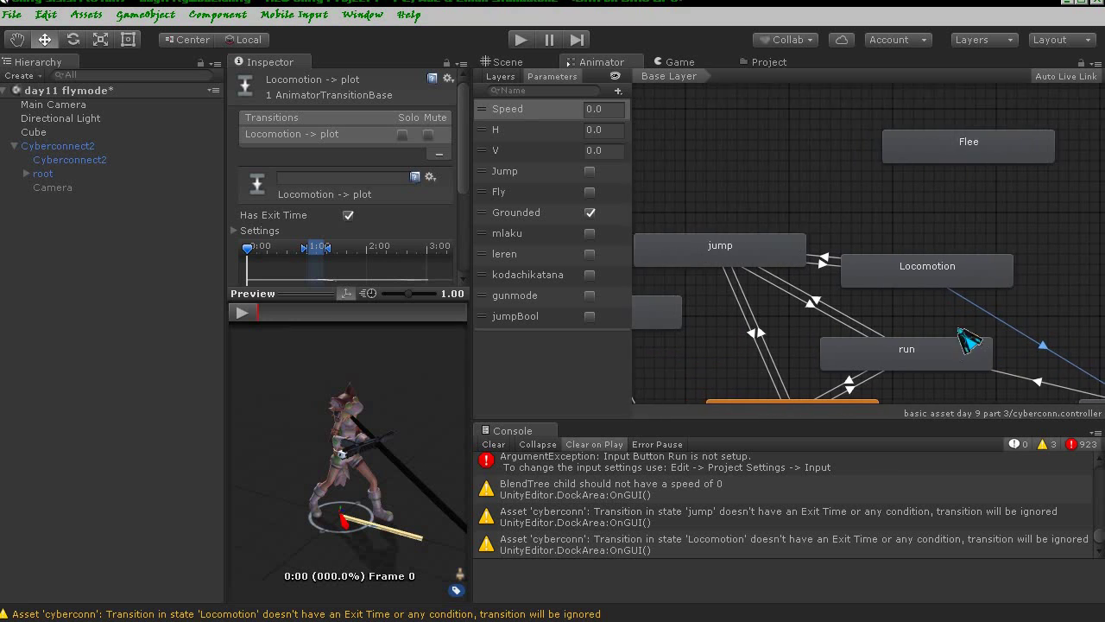
pyautogui.moveTo(909, 267); pyautogui.dragTo(958, 283)
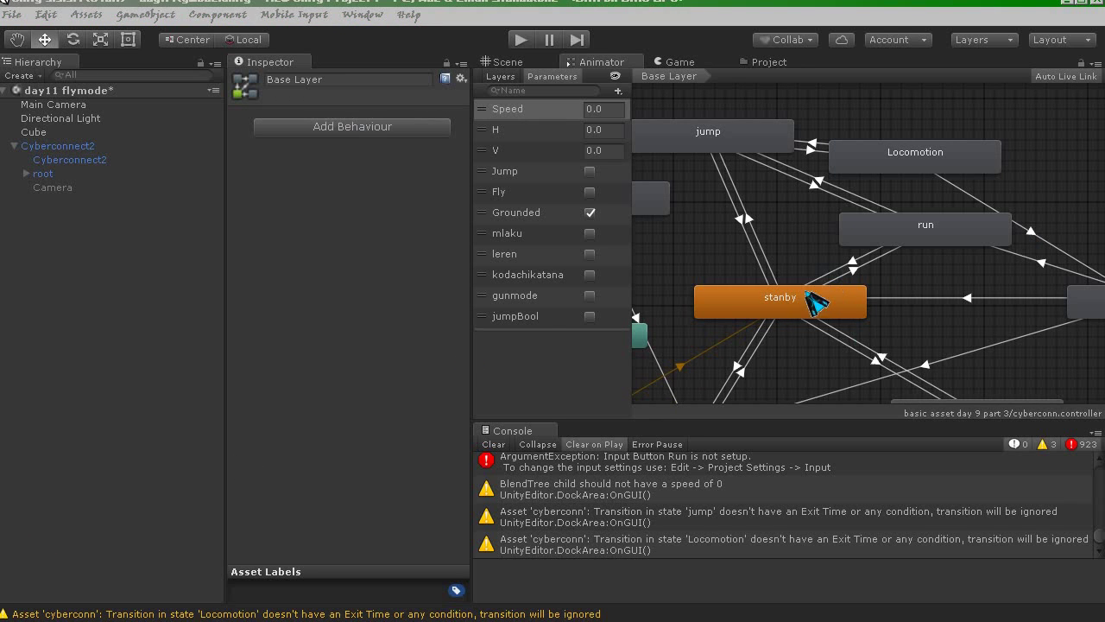
# - Add a stanby-to-Locomotion transition and move the run state down and right
pyautogui.click(826, 298)
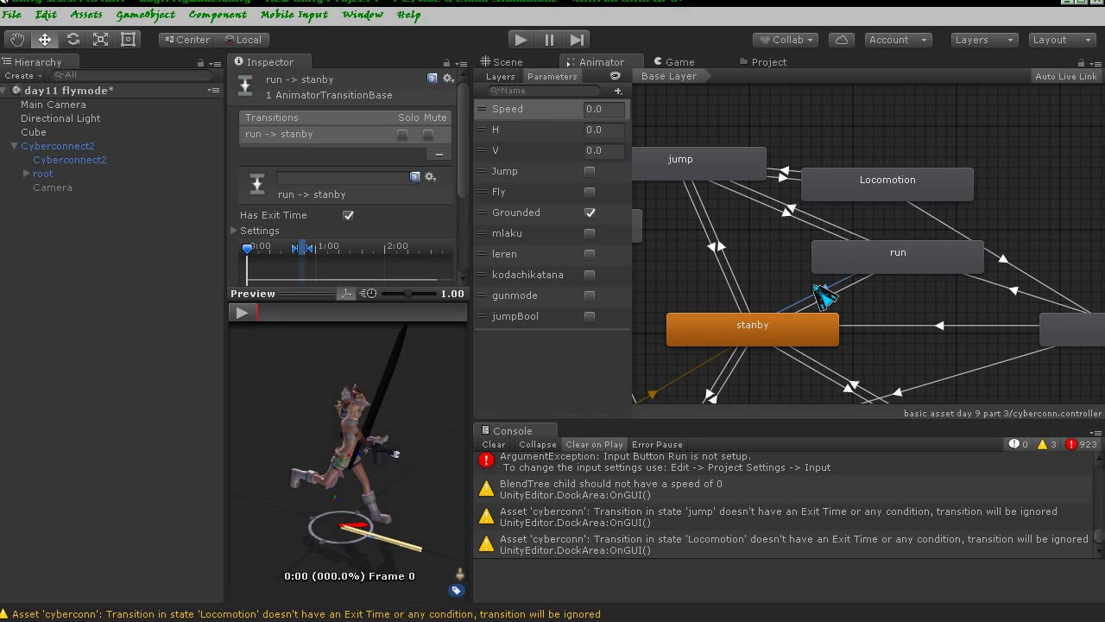
pyautogui.click(827, 298)
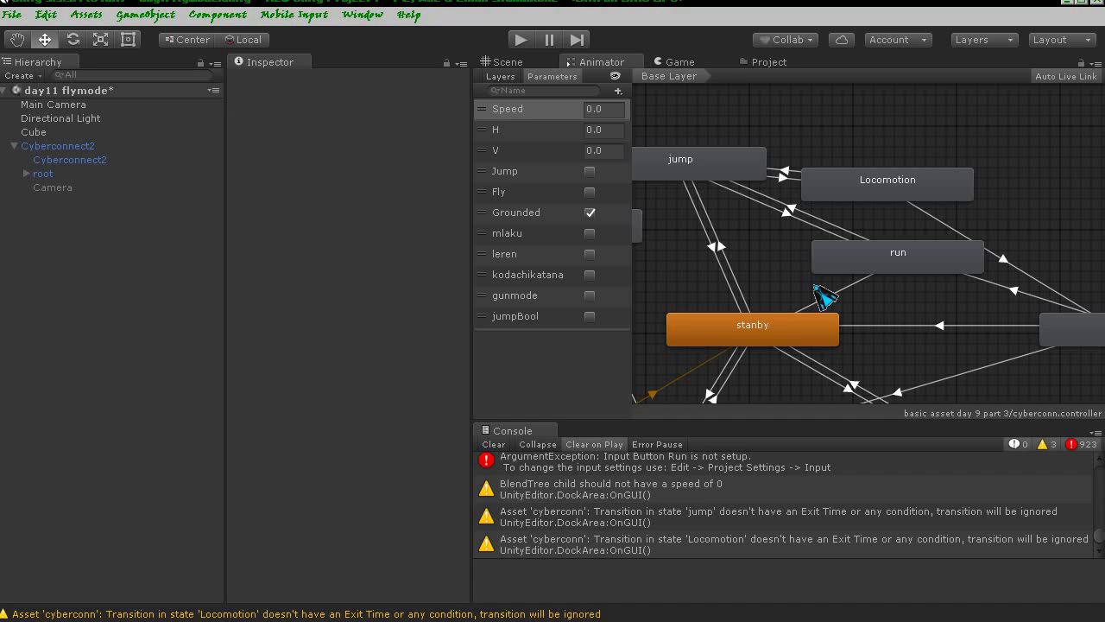
pyautogui.click(832, 308)
pyautogui.click(834, 308)
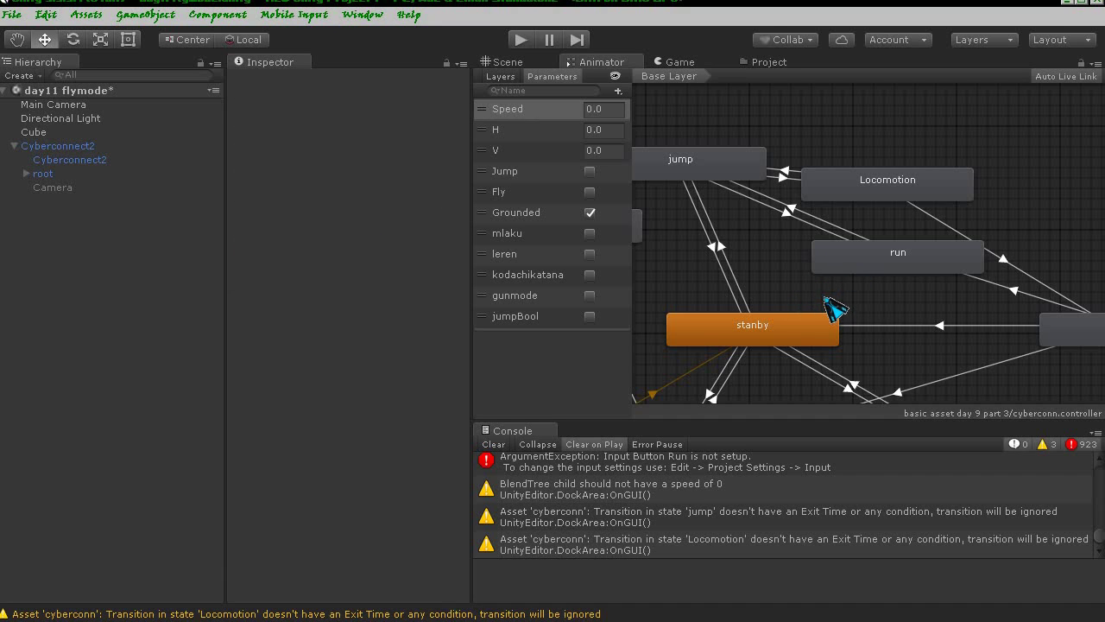
pyautogui.click(771, 331)
pyautogui.rightClick(771, 331)
pyautogui.click(799, 337)
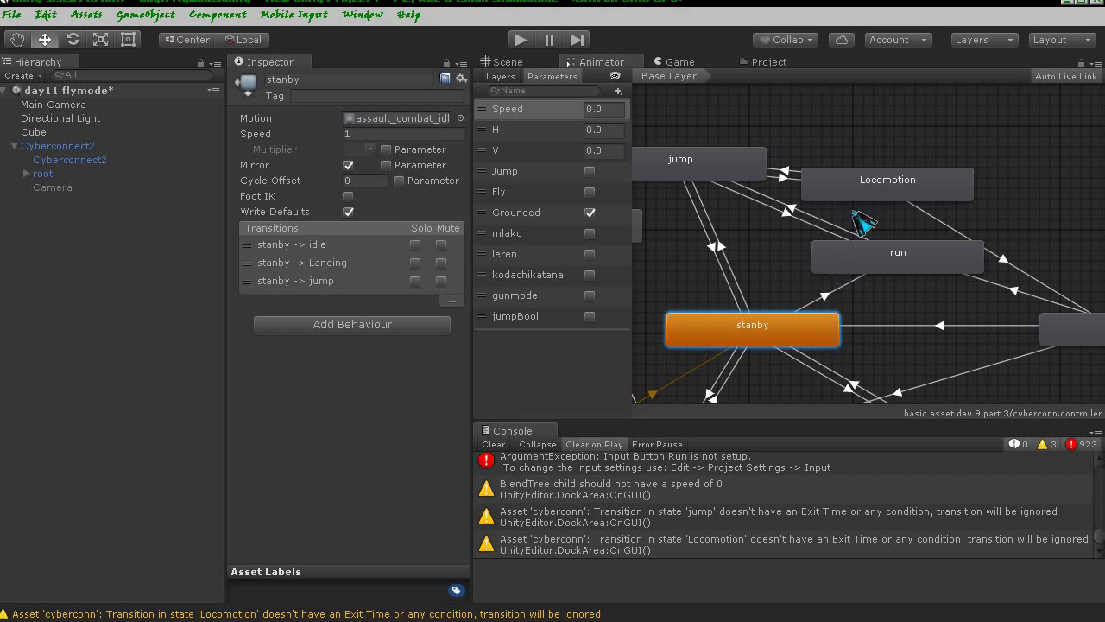
pyautogui.click(854, 188)
pyautogui.moveTo(873, 278); pyautogui.dragTo(925, 318)
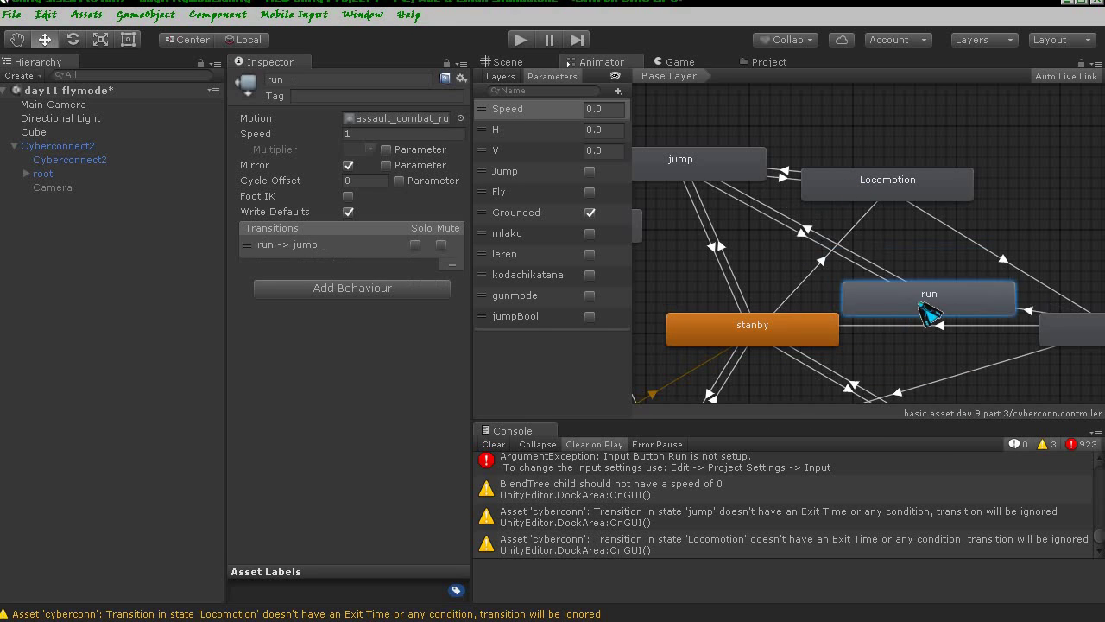
pyautogui.click(822, 261)
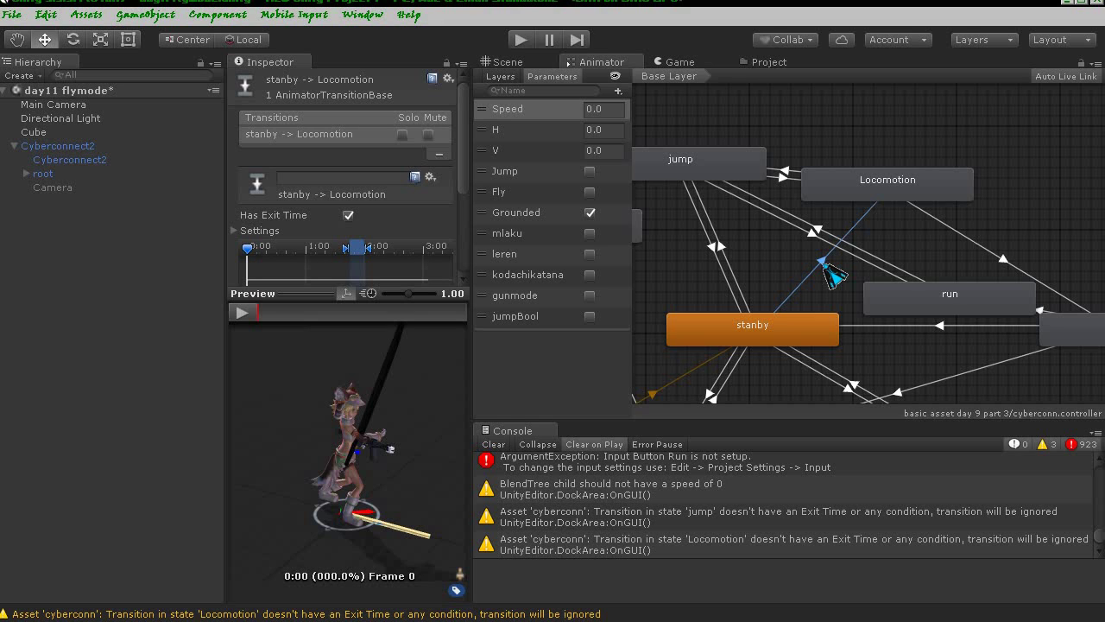
# - Turn off exit time and add conditions Speed greater than 0.1 and Grounded true
pyautogui.click(348, 215)
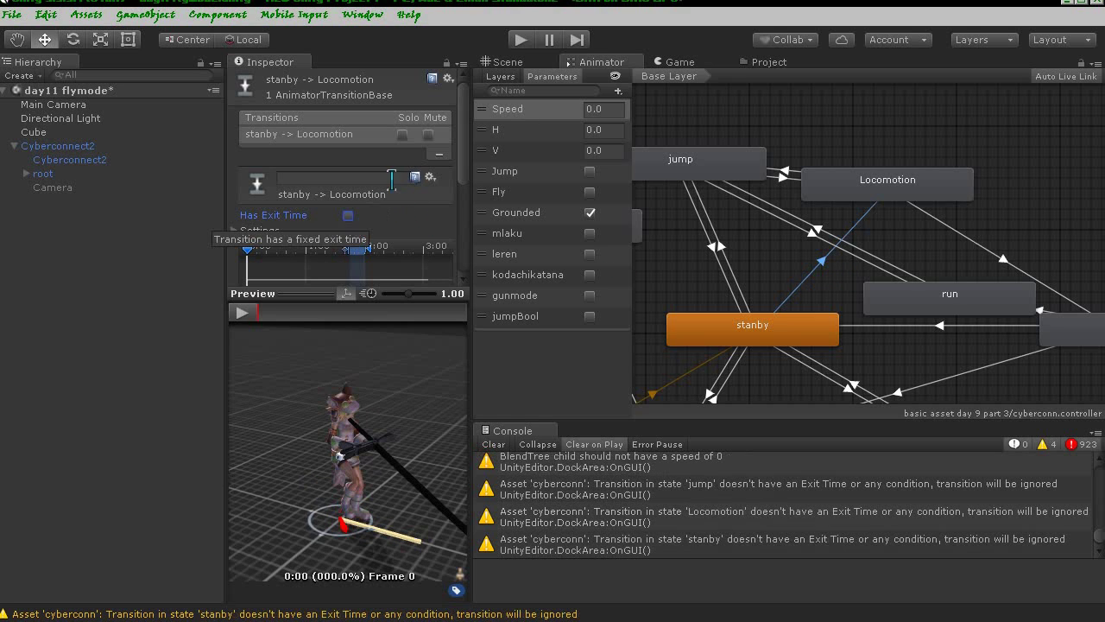
pyautogui.scroll(-3, 458, 178)
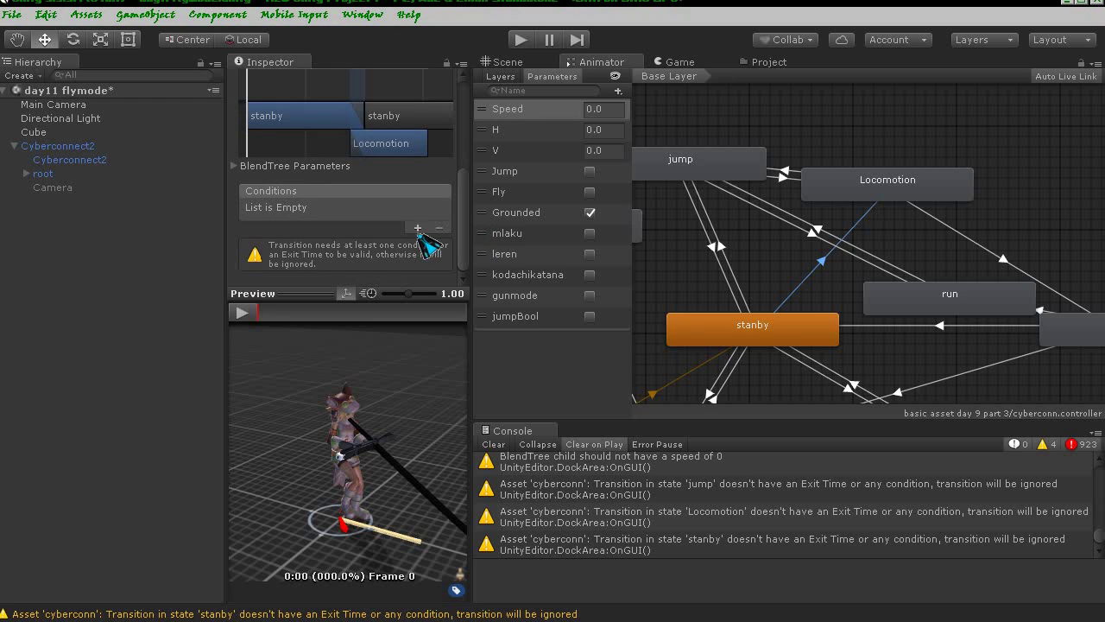
pyautogui.click(417, 229)
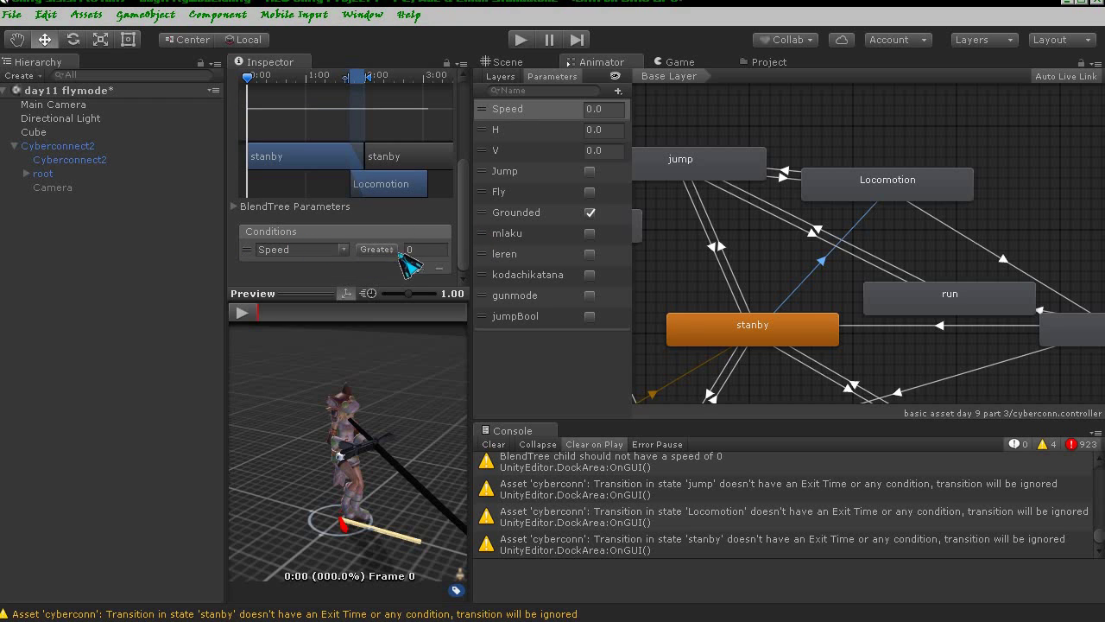
pyautogui.click(428, 249)
pyautogui.write('0.1')
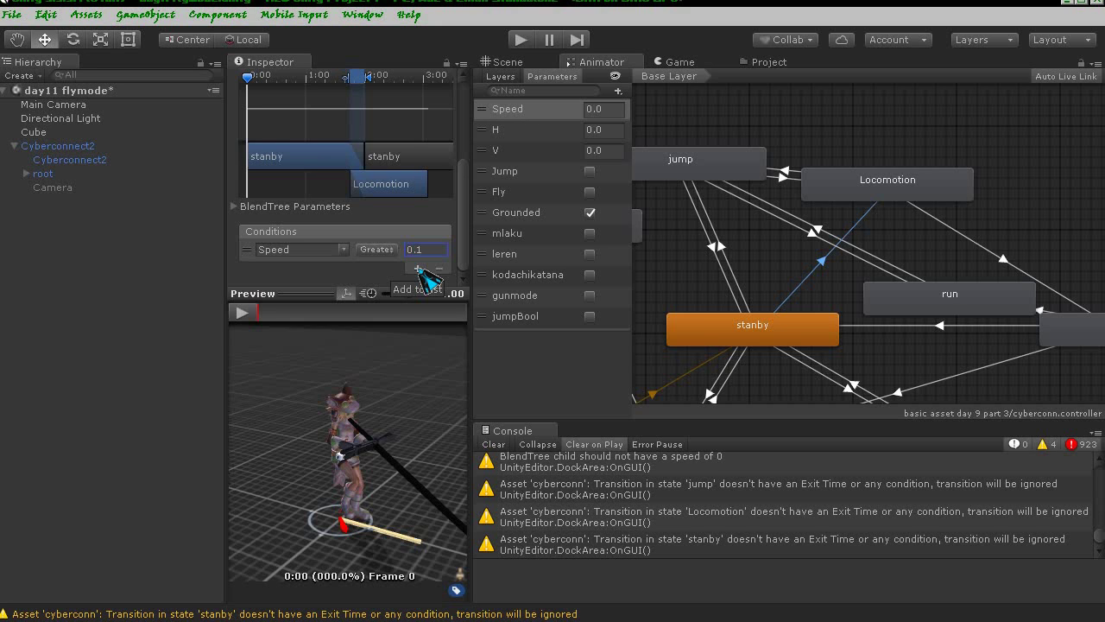
pyautogui.click(418, 270)
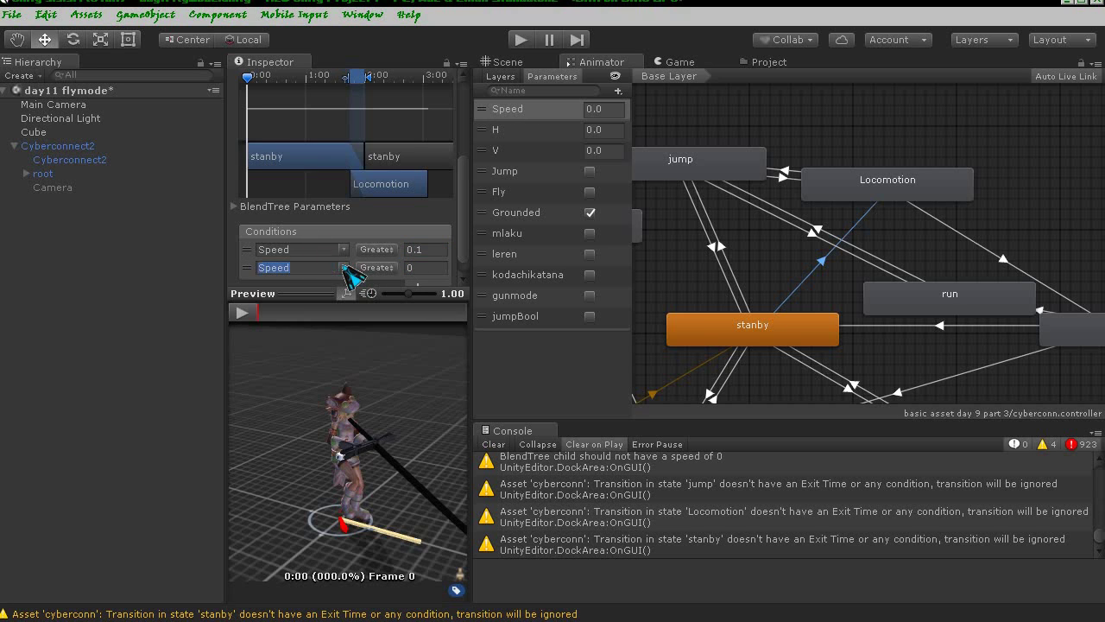
pyautogui.click(343, 268)
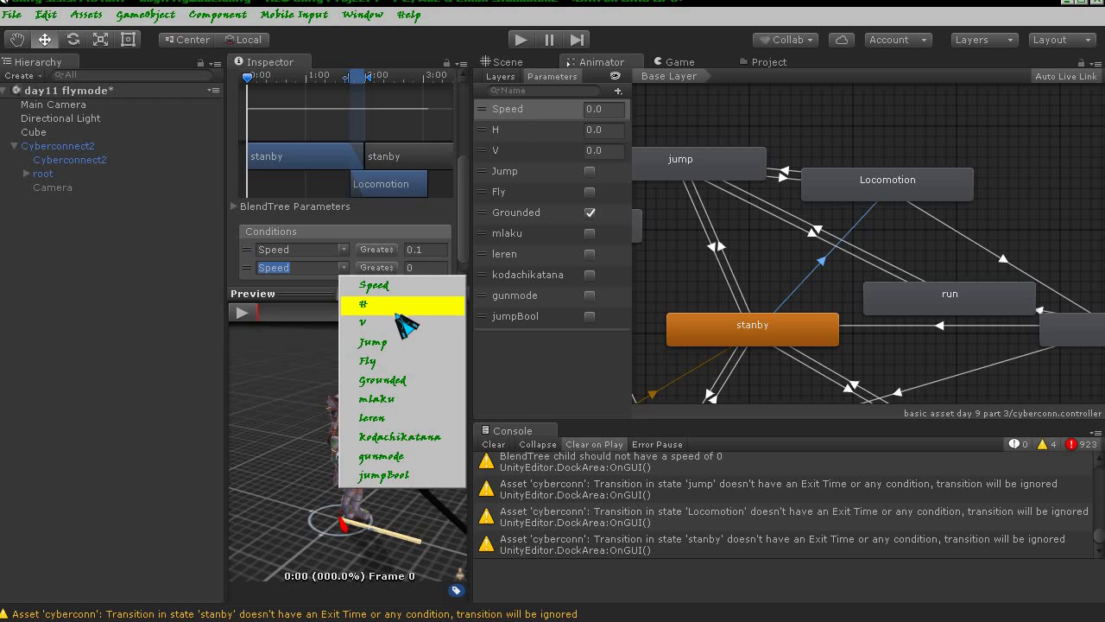
pyautogui.click(396, 380)
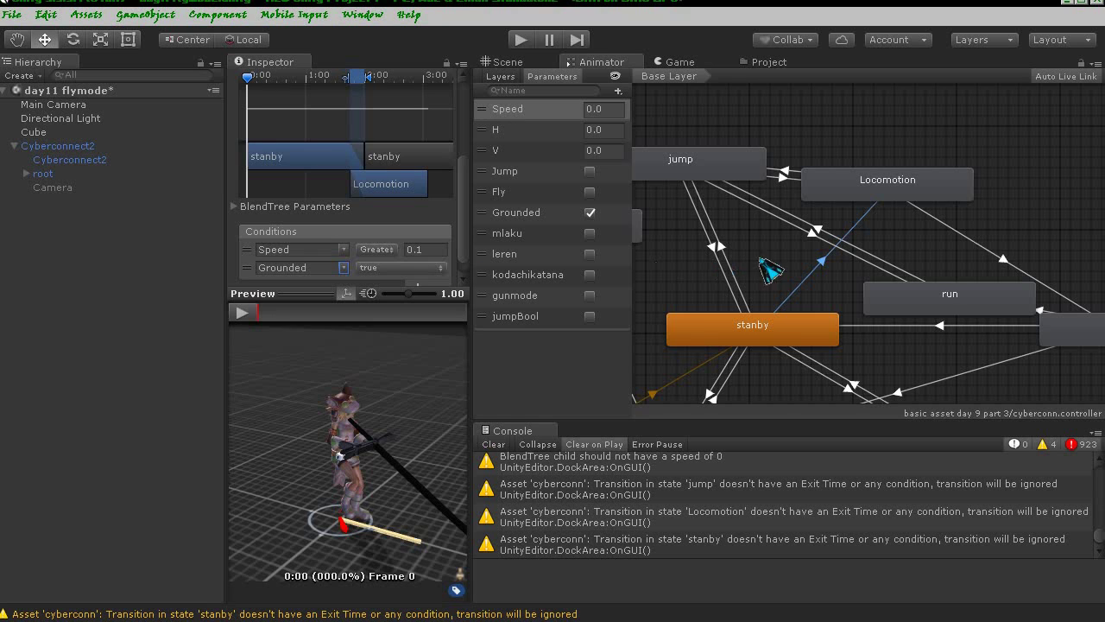
pyautogui.moveTo(797, 267)
pyautogui.mouseDown(button='middle')
pyautogui.moveTo(751, 248)
pyautogui.moveTo(759, 243)
pyautogui.mouseUp(button='middle')
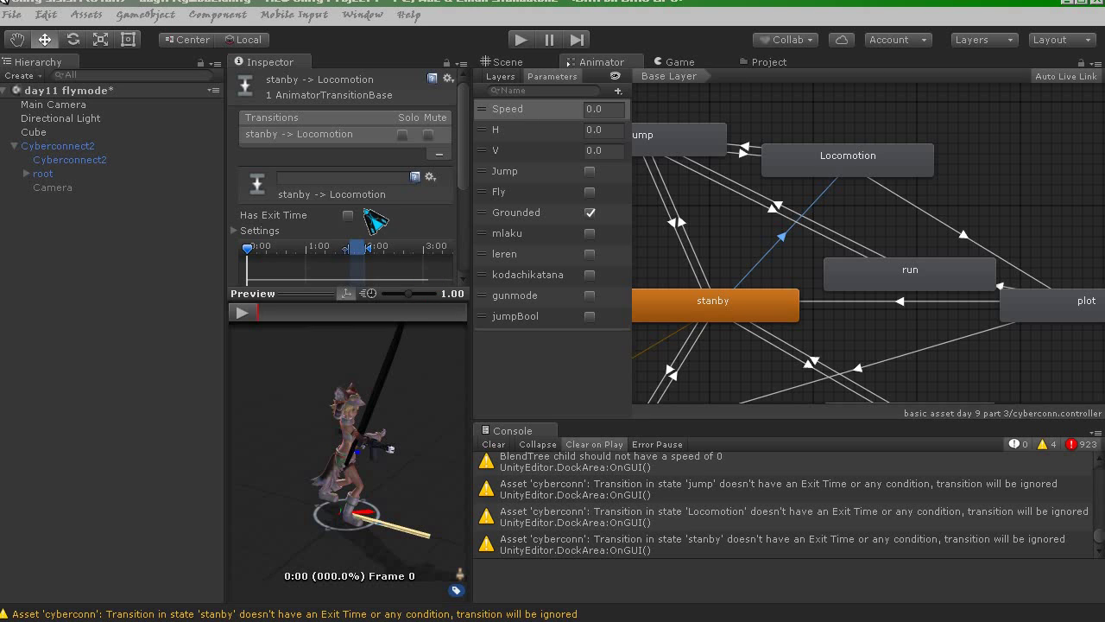
# - Create a transition from the Locomotion state to the stanby state
pyautogui.rightClick(885, 163)
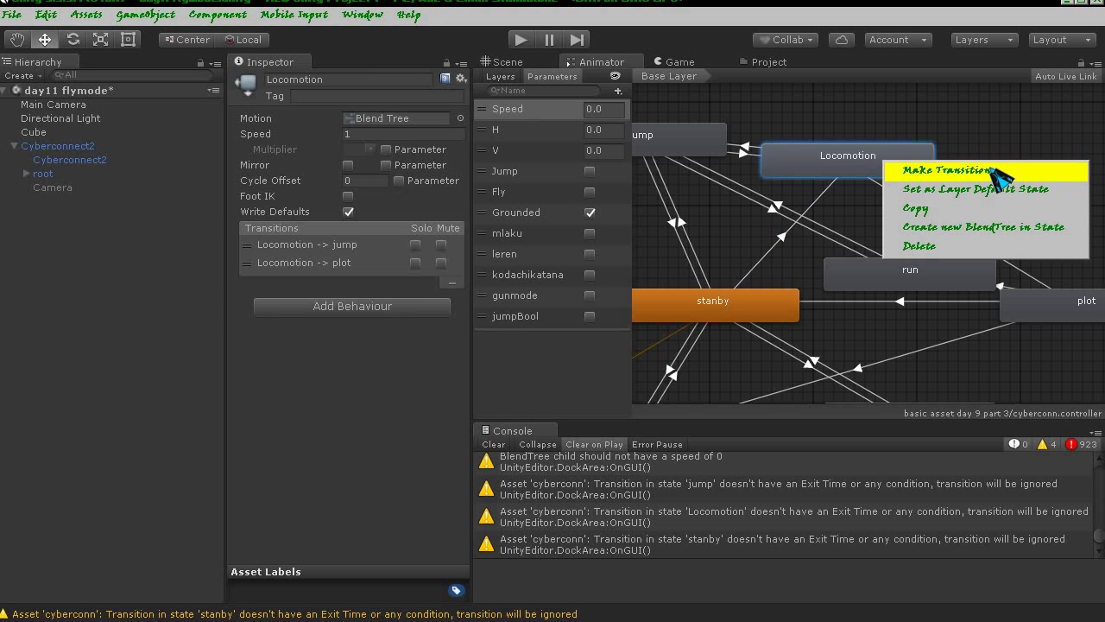
pyautogui.click(997, 177)
pyautogui.click(741, 313)
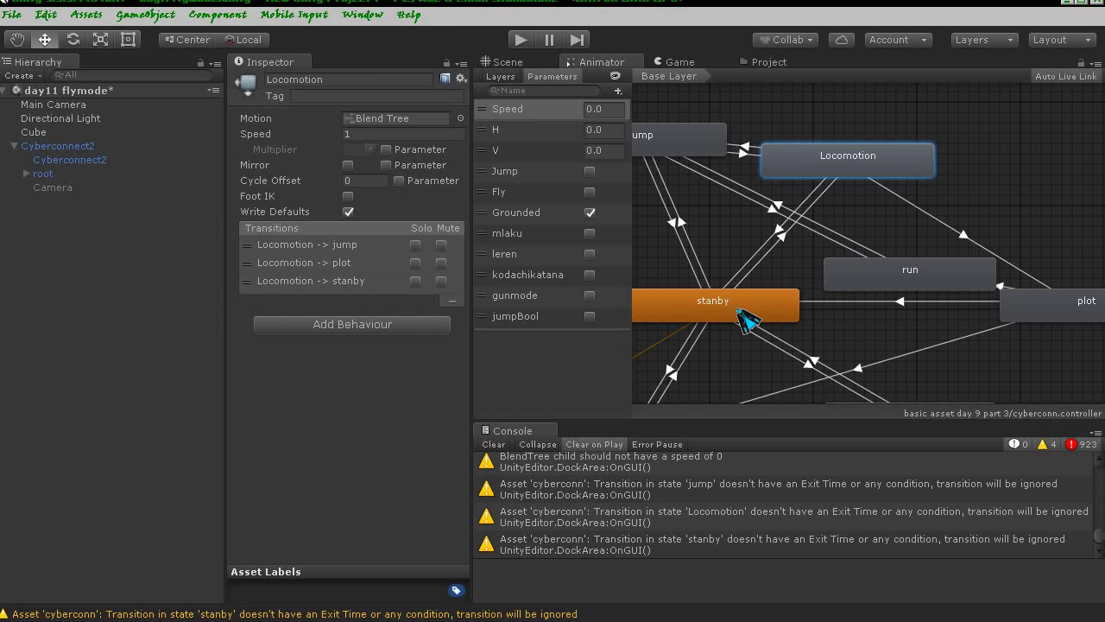
# - Turn off exit time on Locomotion→stanby and add the condition Speed Less 0.05
pyautogui.click(786, 238)
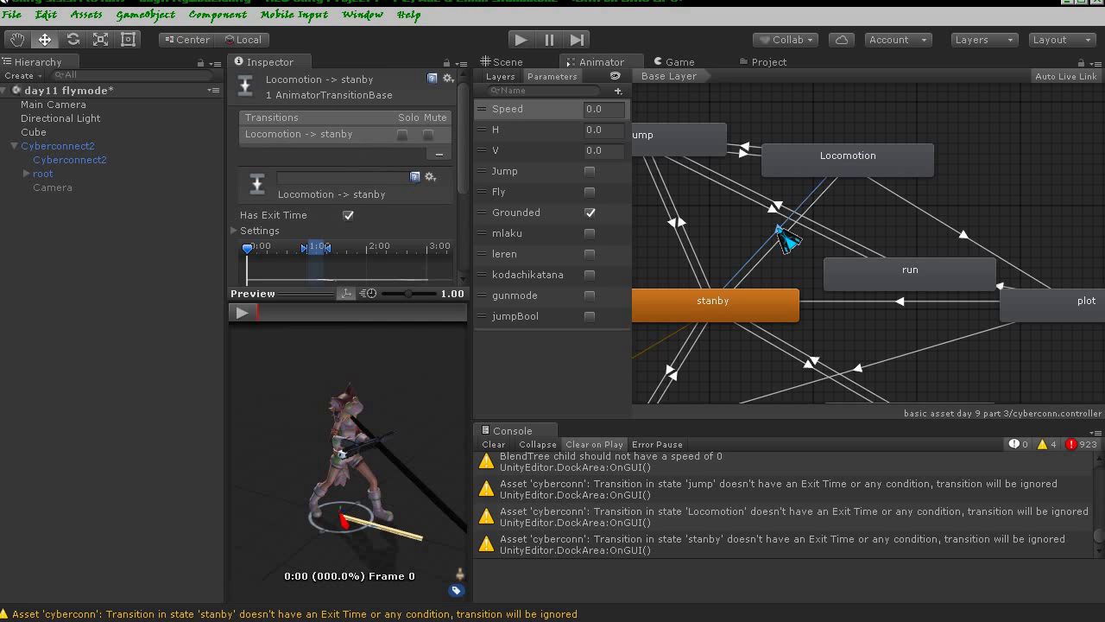
pyautogui.click(348, 215)
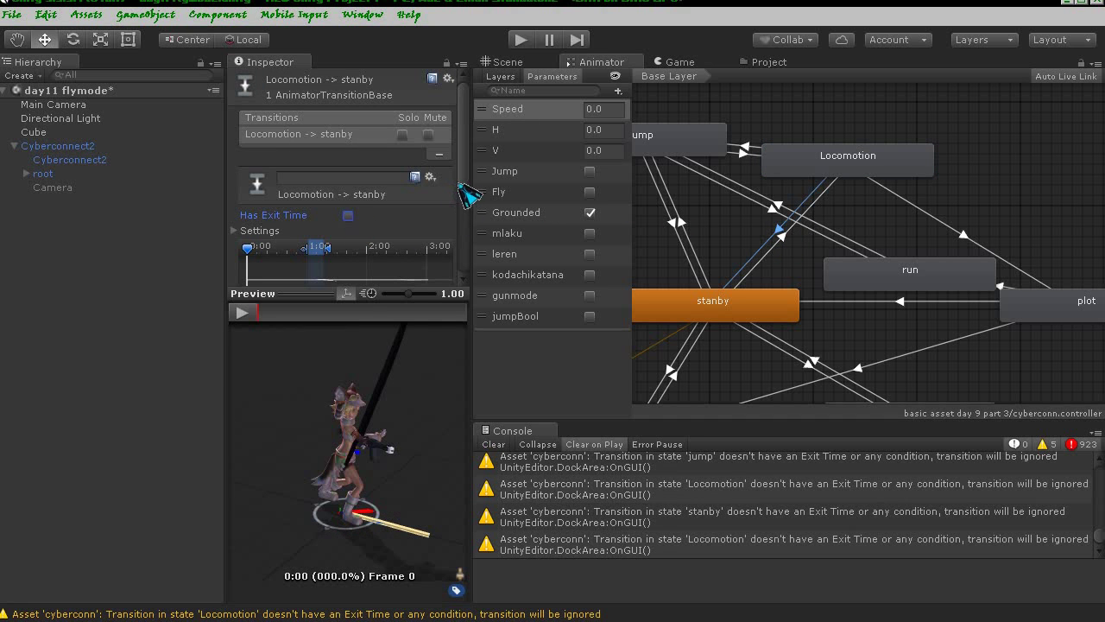
pyautogui.moveTo(462, 186); pyautogui.dragTo(474, 234)
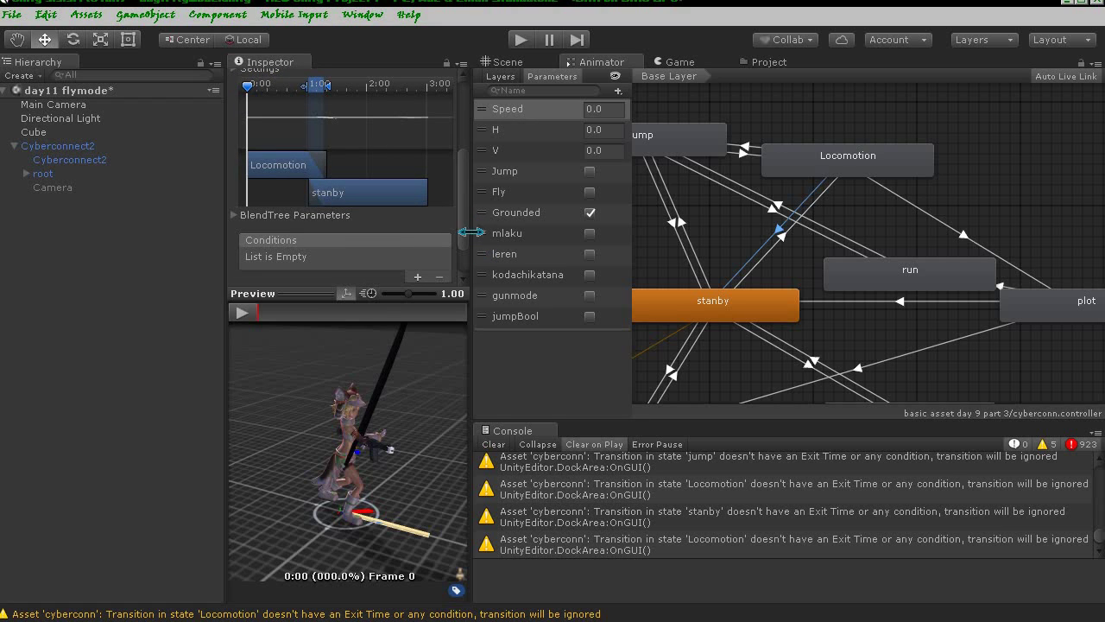
pyautogui.click(418, 276)
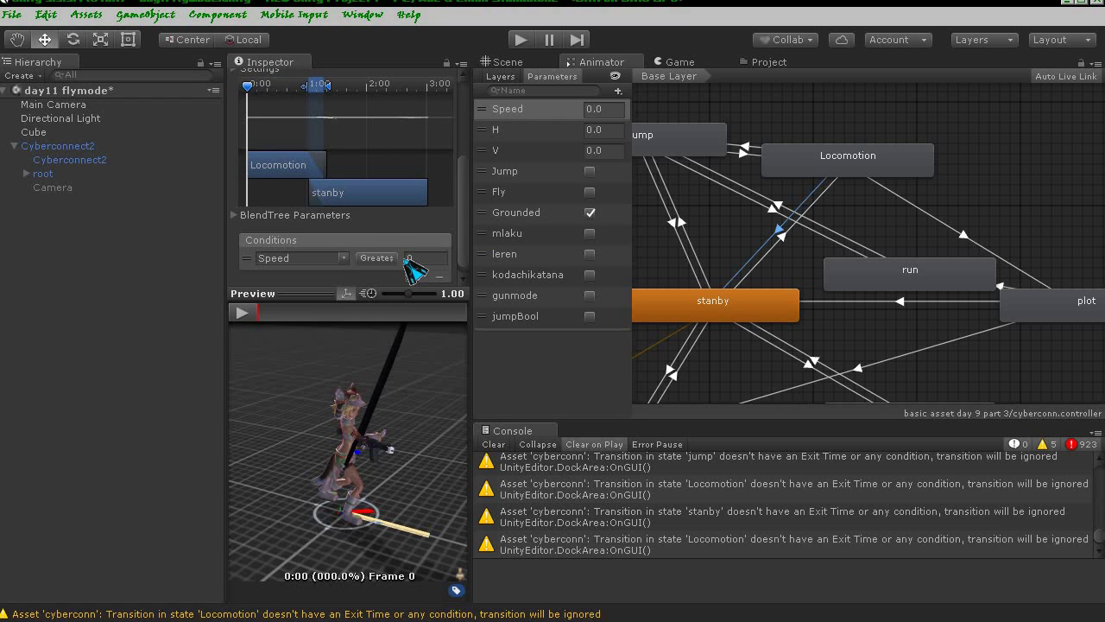
pyautogui.click(380, 258)
pyautogui.click(410, 294)
pyautogui.click(420, 258)
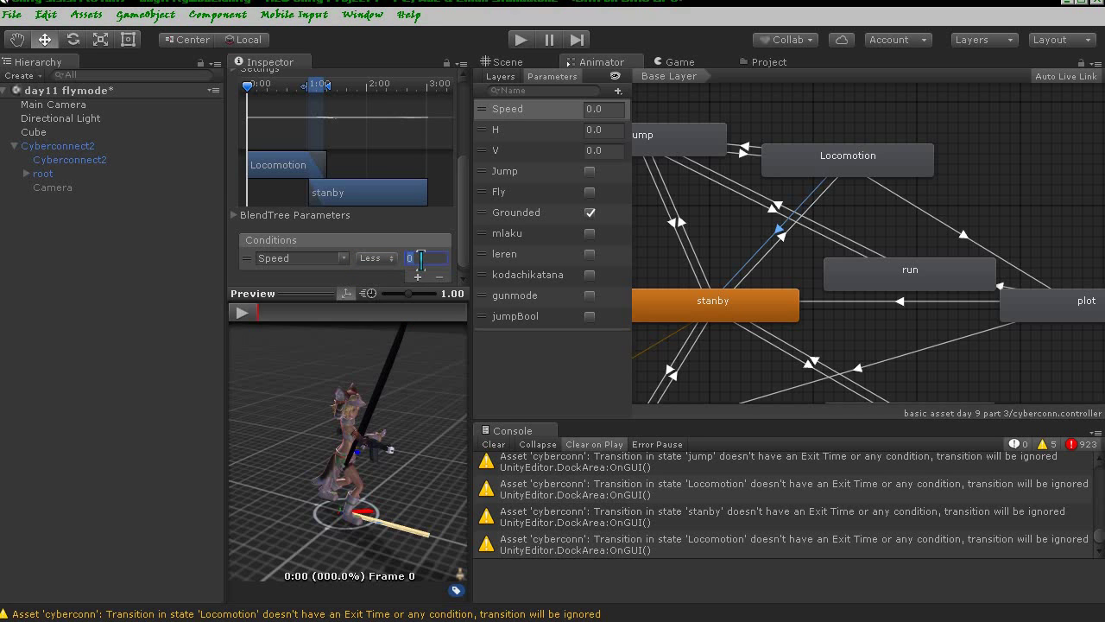
pyautogui.write('0.0')
pyautogui.write('5')
pyautogui.moveTo(732, 234); pyautogui.dragTo(698, 250, button='middle')
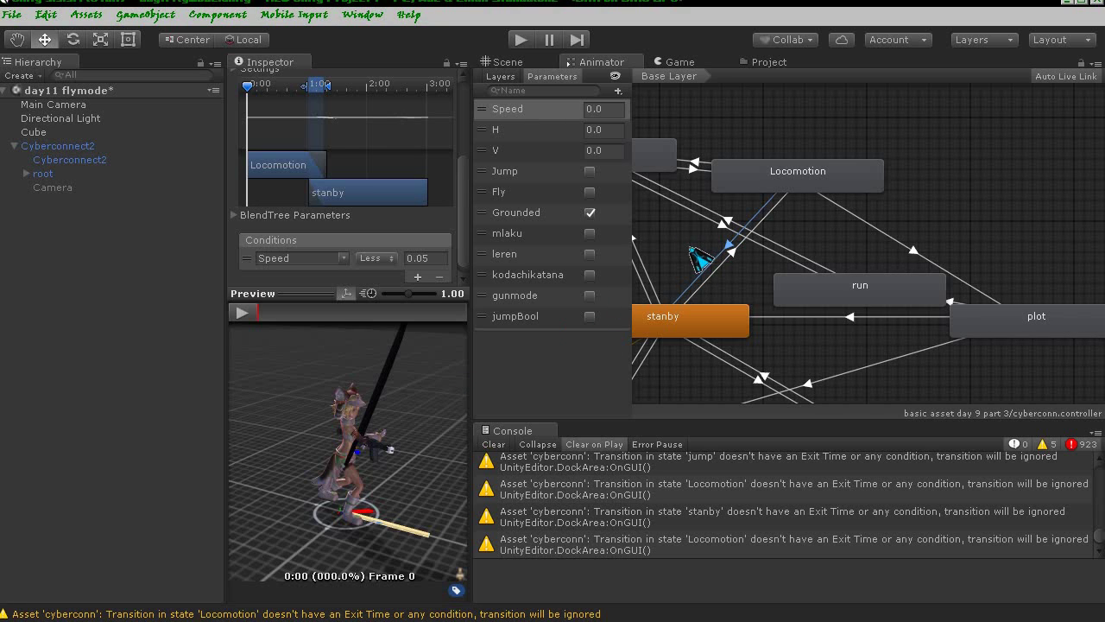
# - After checking the Locomotion→plot transition, link the plot state back to Locomotion
pyautogui.click(904, 247)
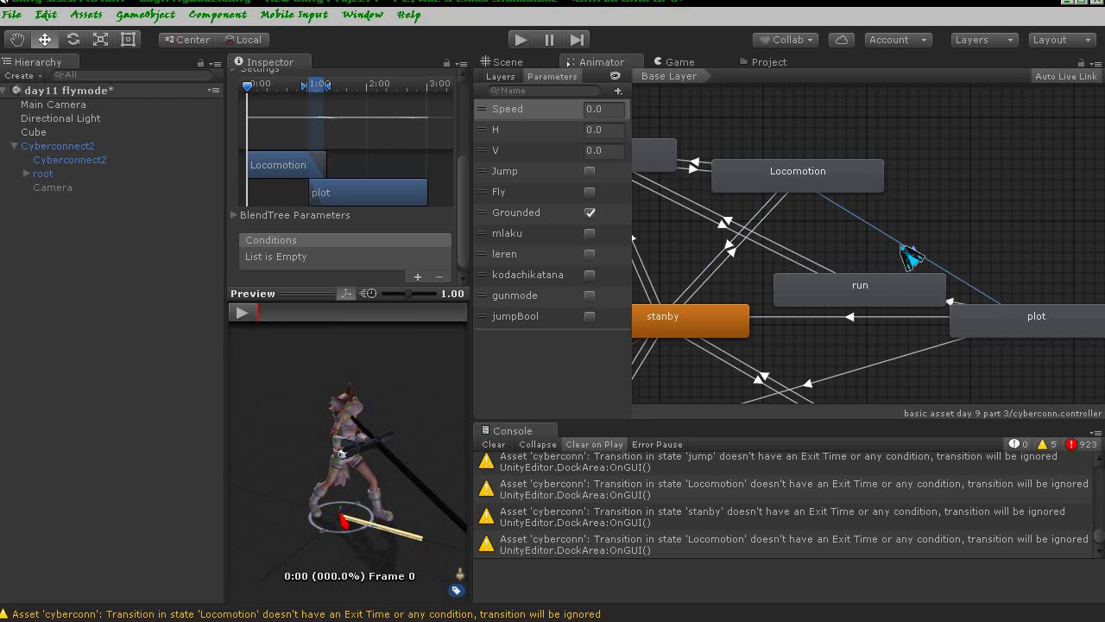
pyautogui.click(903, 250)
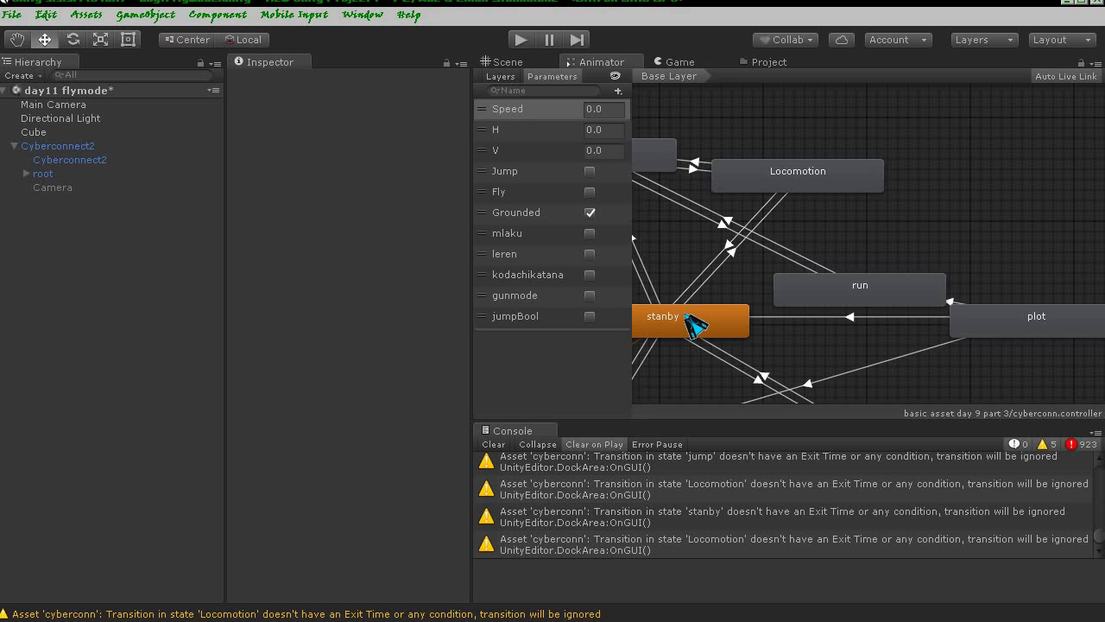
pyautogui.rightClick(1045, 326)
pyautogui.click(1071, 334)
pyautogui.click(850, 181)
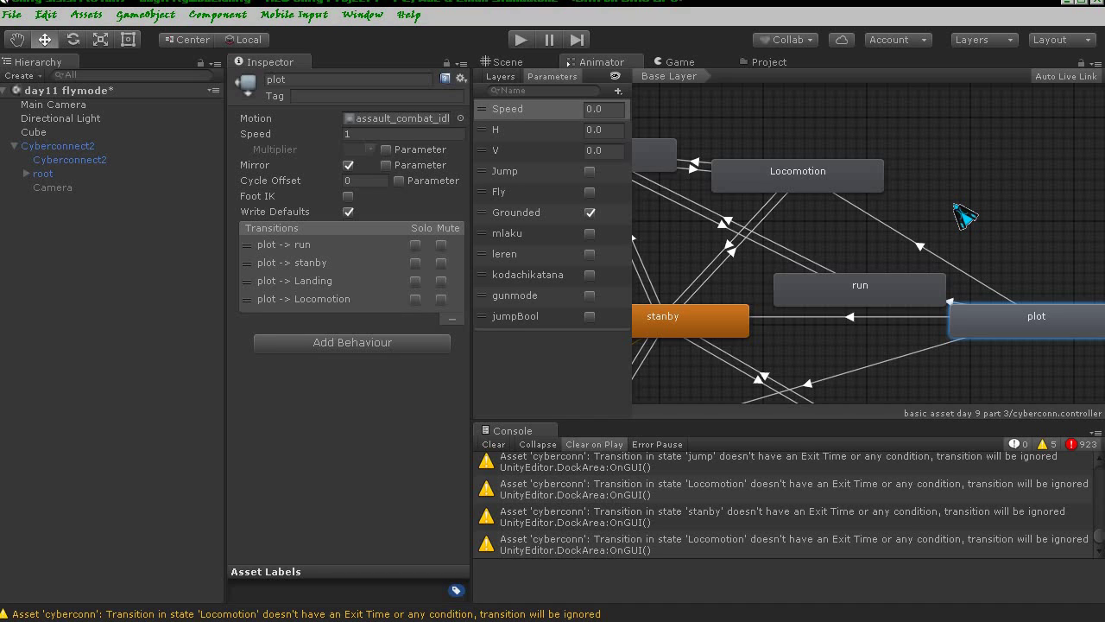
# - On the plot→Locomotion transition, untick Has Exit Time and add a Speed Greater 0.1 condition
pyautogui.click(925, 252)
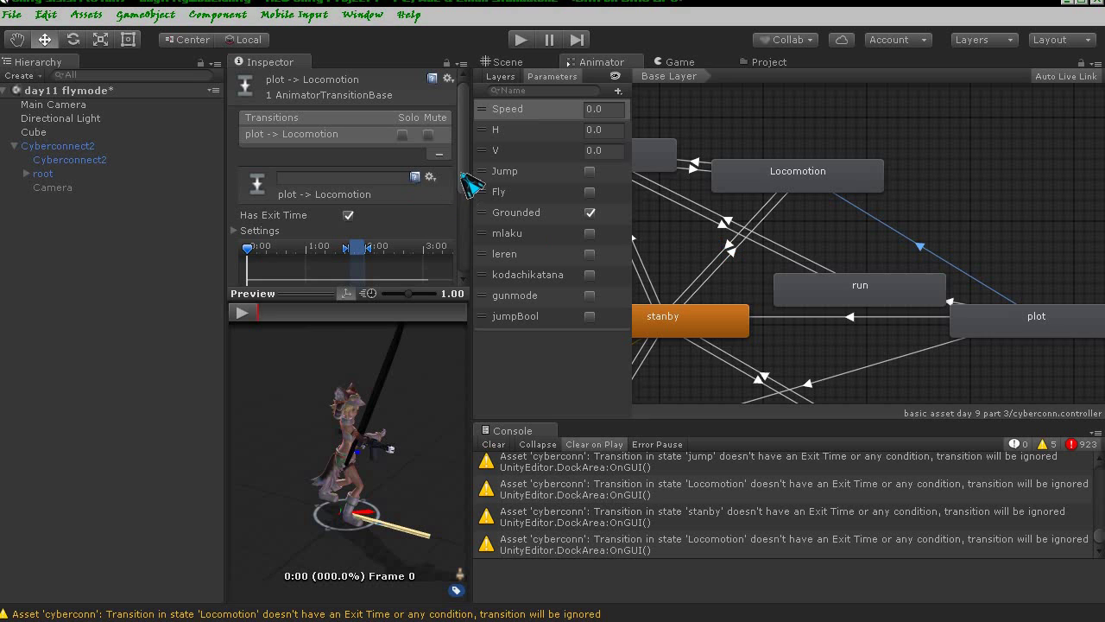
pyautogui.click(348, 215)
pyautogui.moveTo(462, 179); pyautogui.dragTo(464, 263)
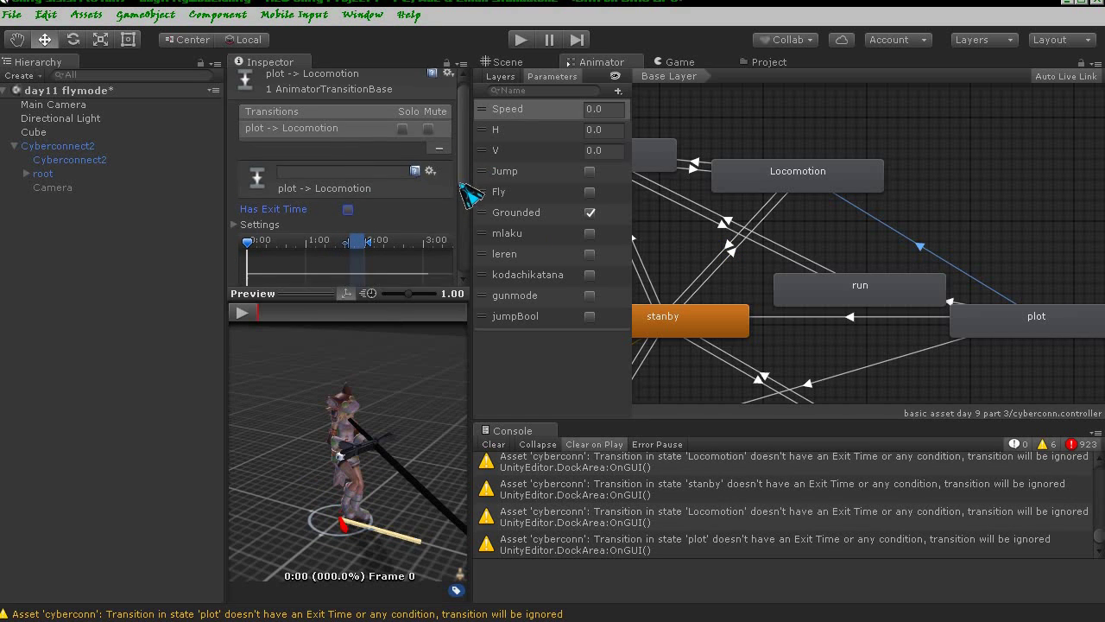
pyautogui.click(417, 231)
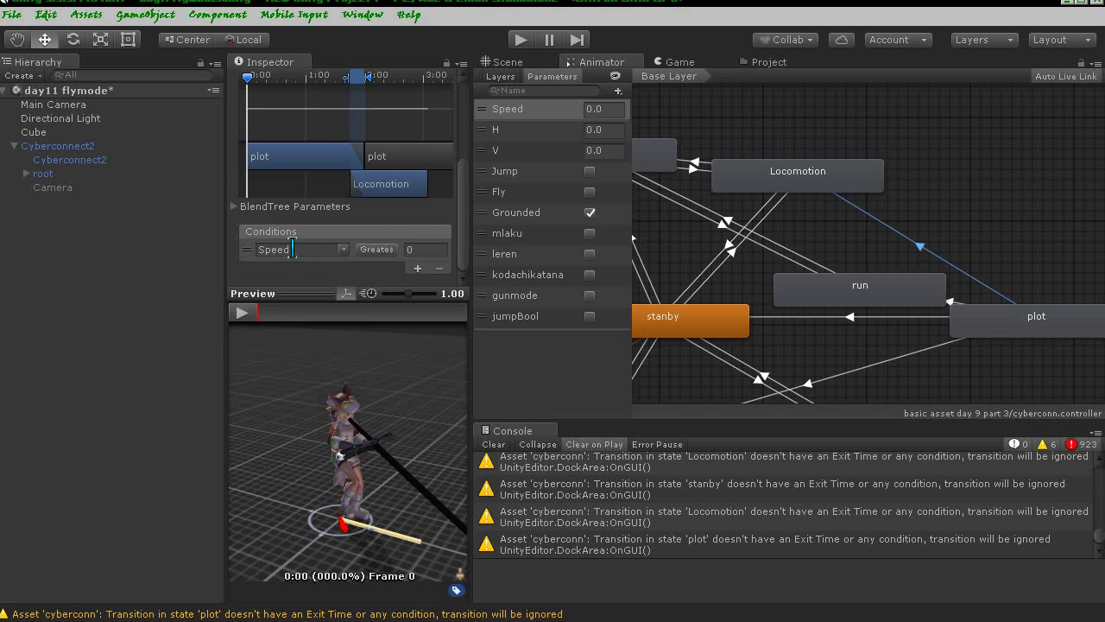
pyautogui.click(415, 251)
pyautogui.write('.1')
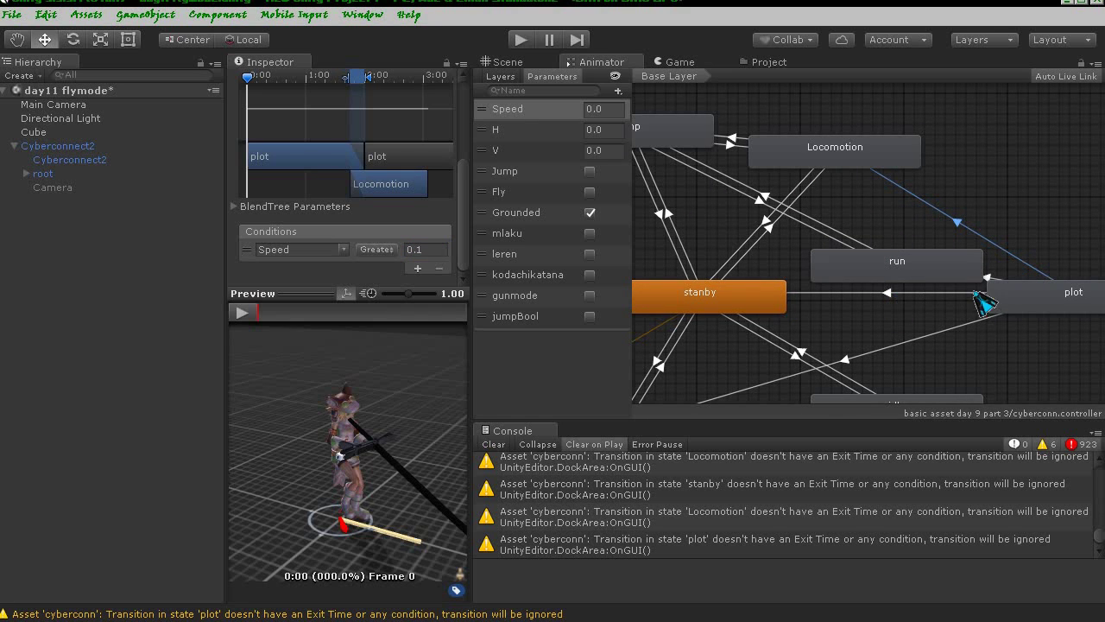
# - Change the plot→stanby transition's condition from leren to Speed Greater 0.05
pyautogui.click(1023, 293)
pyautogui.click(902, 294)
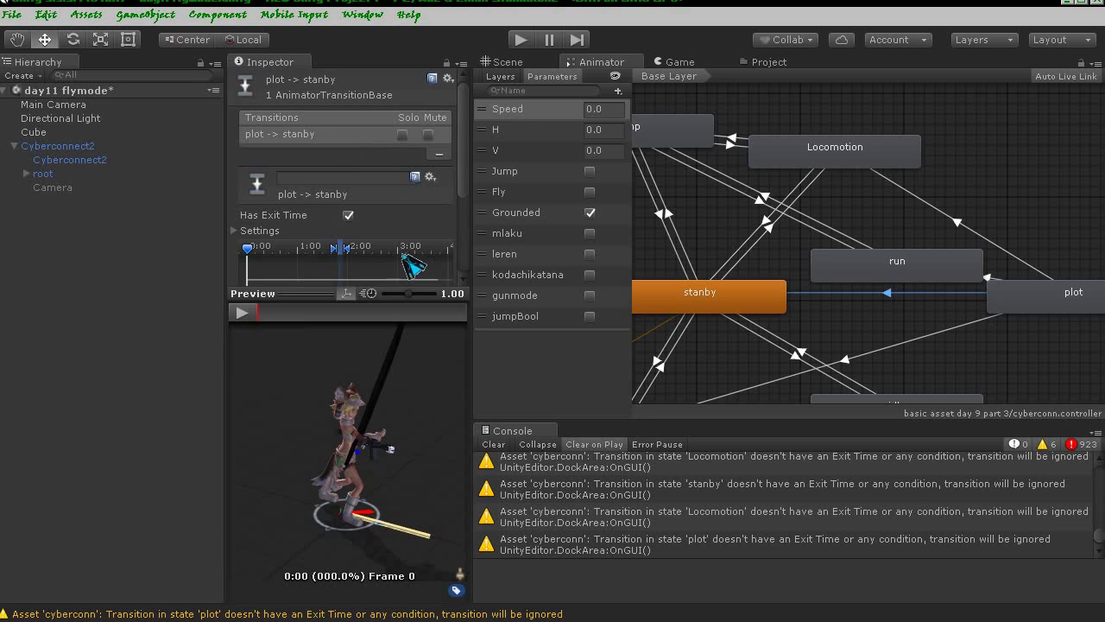
pyautogui.moveTo(463, 178); pyautogui.dragTo(469, 256)
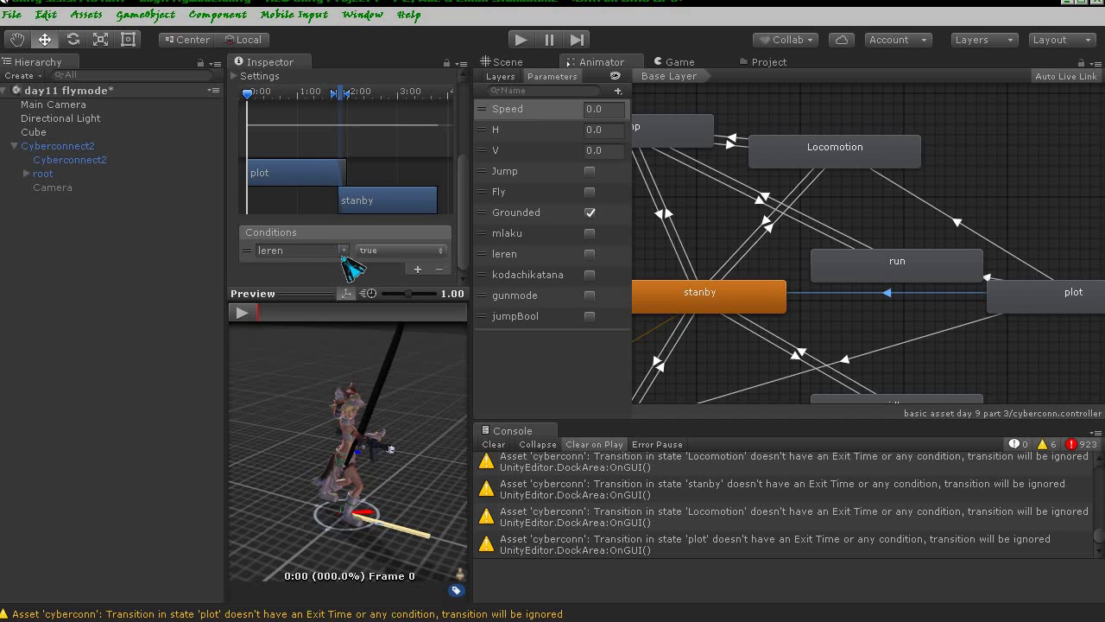
pyautogui.click(346, 250)
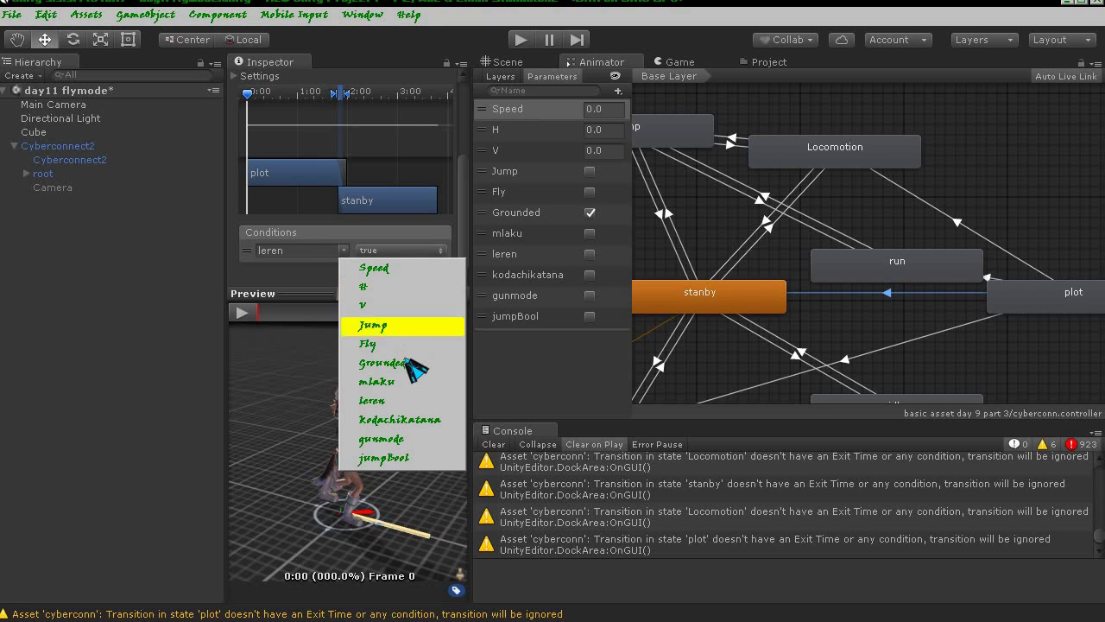
pyautogui.click(398, 269)
pyautogui.click(413, 251)
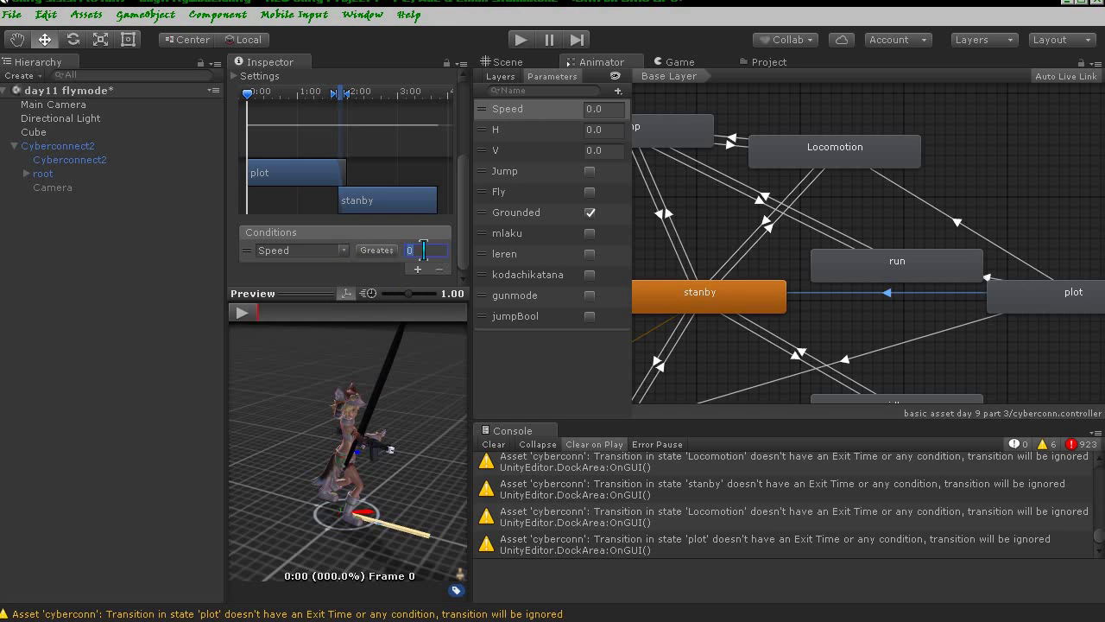
pyautogui.write('.0')
pyautogui.write('5')
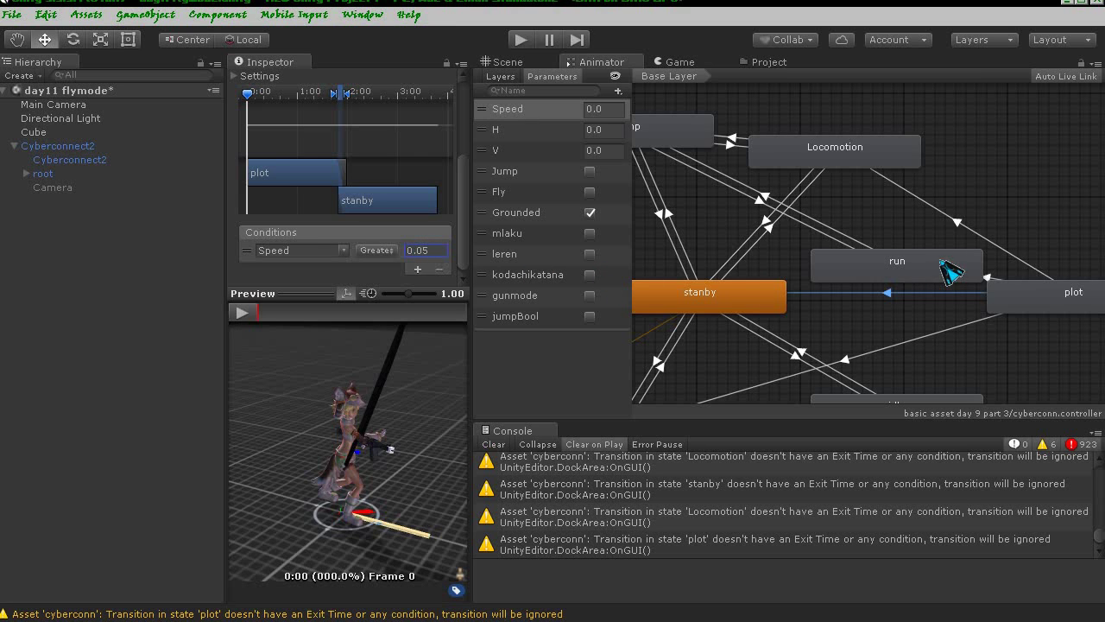
# - Set the plot–Landing transition's kodachikatana condition to false
pyautogui.moveTo(952, 316); pyautogui.dragTo(917, 246, button='middle')
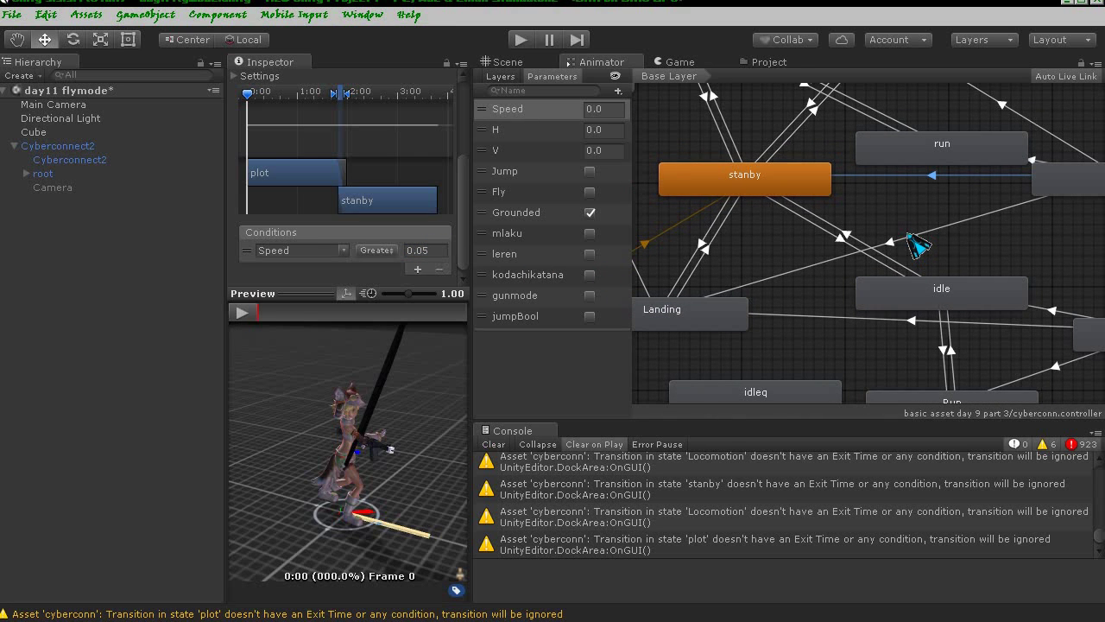
pyautogui.click(911, 237)
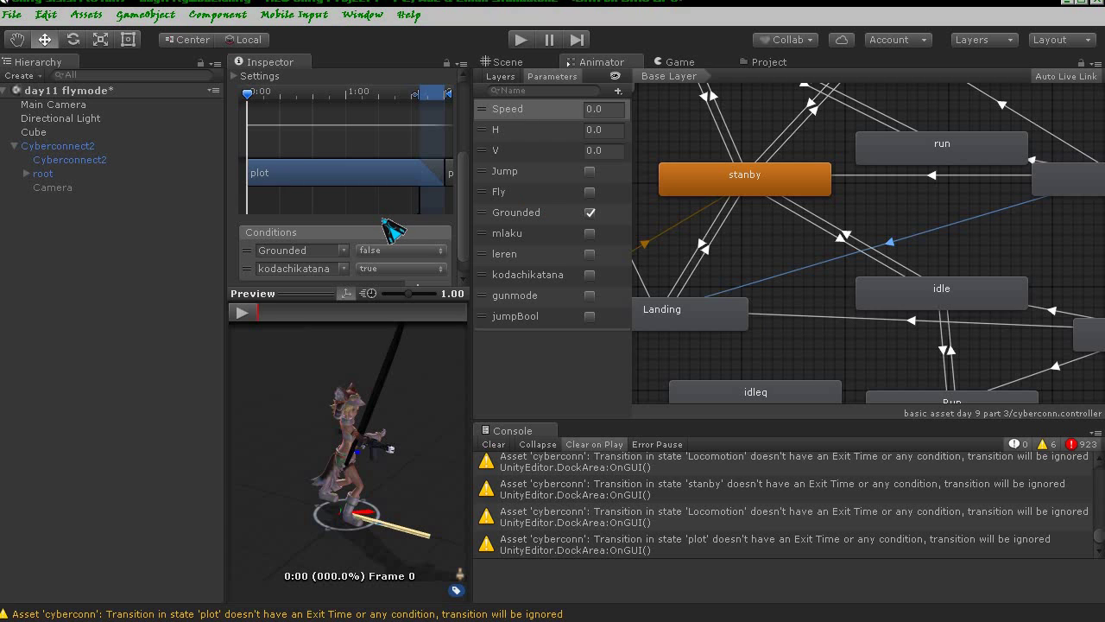
pyautogui.moveTo(978, 211); pyautogui.dragTo(881, 250, button='middle')
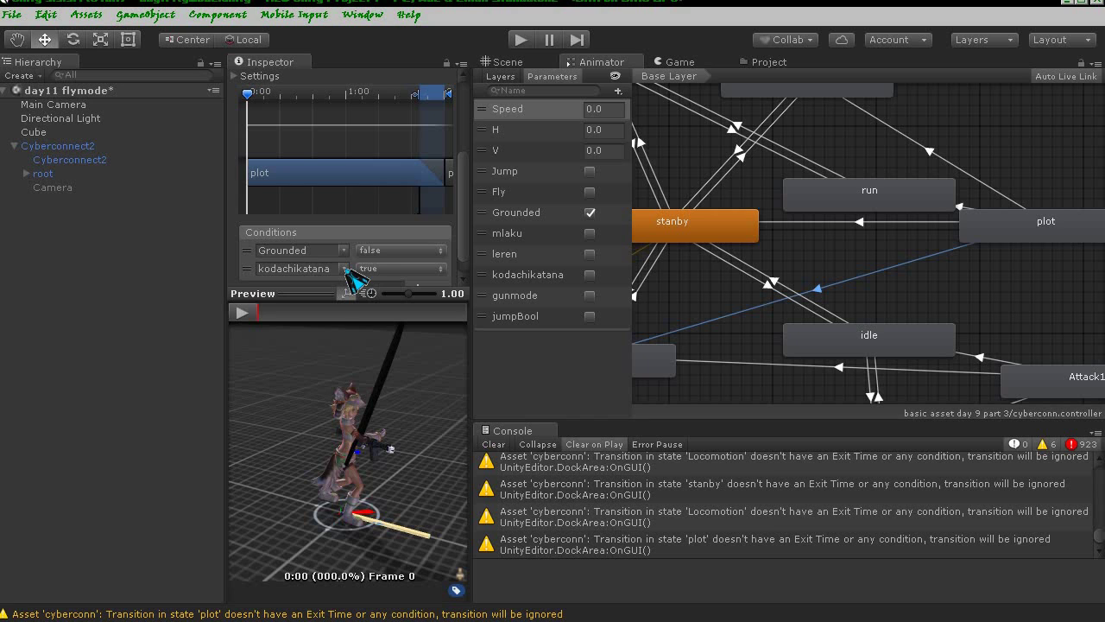
pyautogui.click(374, 269)
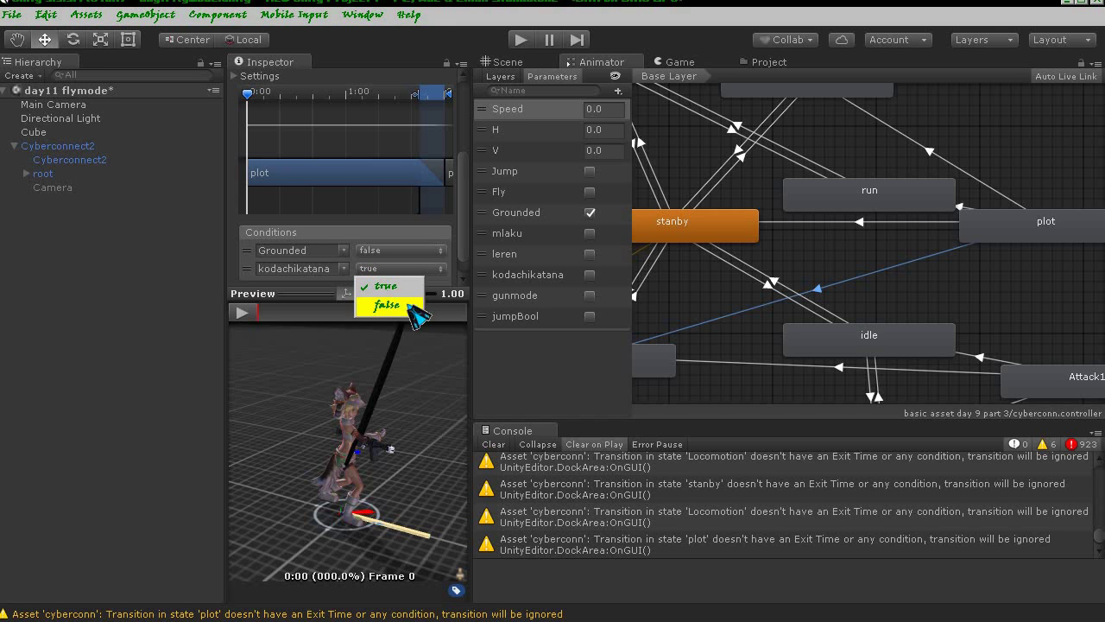
pyautogui.click(389, 298)
pyautogui.click(345, 269)
pyautogui.click(477, 270)
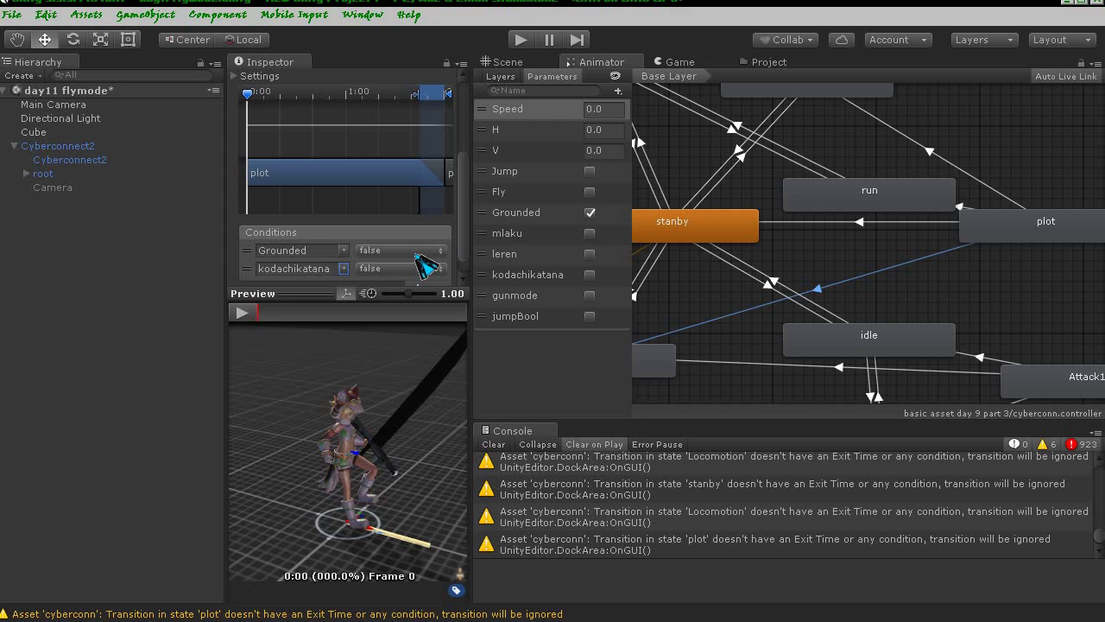
pyautogui.moveTo(844, 269)
pyautogui.mouseDown(button='middle')
pyautogui.moveTo(930, 276)
pyautogui.moveTo(907, 285)
pyautogui.mouseUp(button='middle')
pyautogui.click(906, 282)
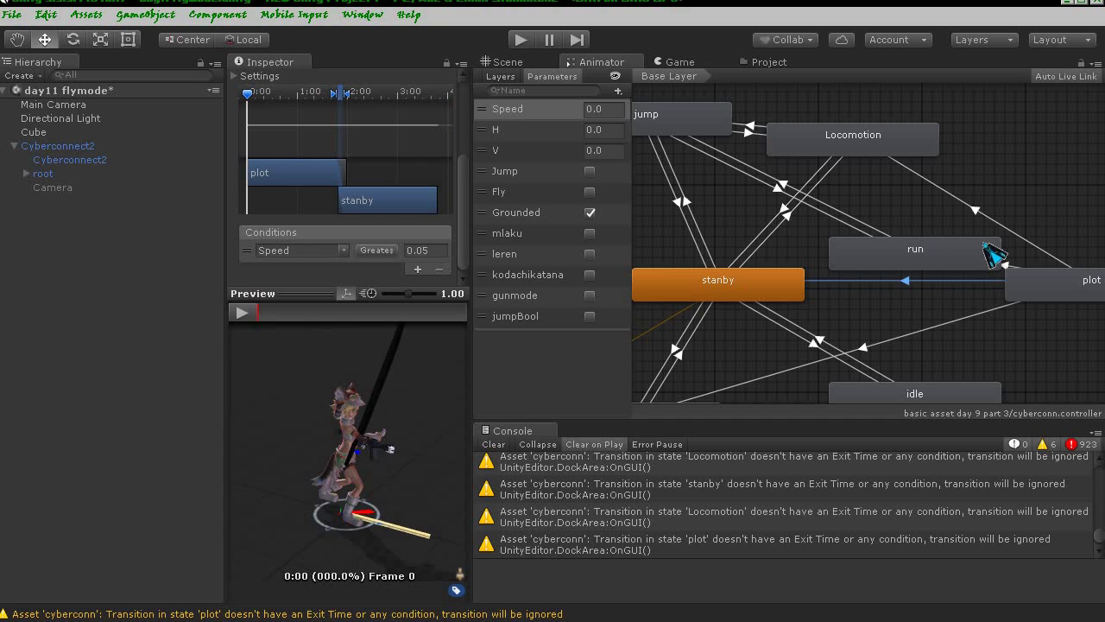
# - Inspect the Locomotion→plot, run→jump and plot→run transitions in the Animator graph
pyautogui.click(990, 215)
pyautogui.moveTo(979, 222); pyautogui.dragTo(933, 129, button='middle')
pyautogui.moveTo(944, 217)
pyautogui.mouseDown(button='middle')
pyautogui.moveTo(978, 169)
pyautogui.moveTo(958, 235)
pyautogui.mouseUp(button='middle')
pyautogui.moveTo(788, 256)
pyautogui.mouseDown(button='middle')
pyautogui.moveTo(792, 288)
pyautogui.moveTo(851, 313)
pyautogui.mouseUp(button='middle')
pyautogui.moveTo(845, 228); pyautogui.dragTo(844, 318, button='middle')
pyautogui.click(815, 227)
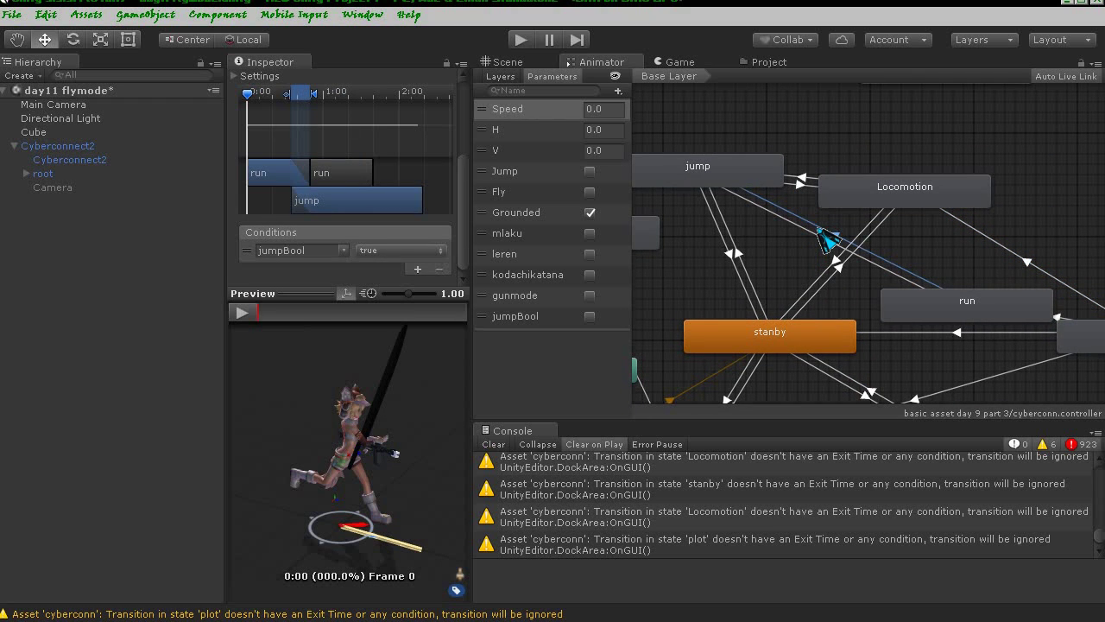
pyautogui.click(820, 232)
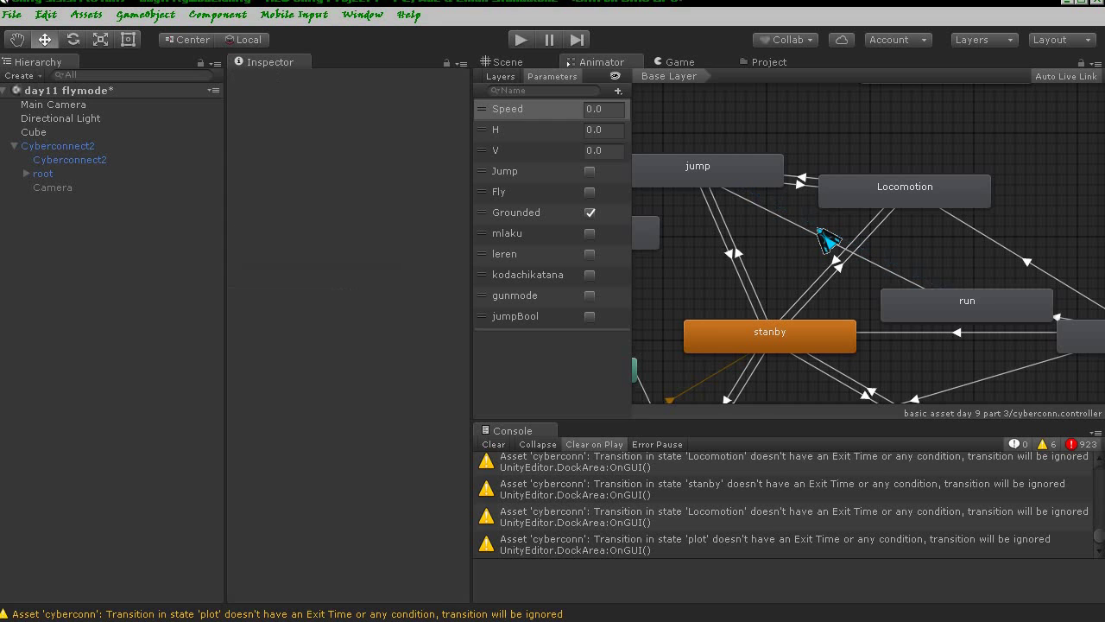
pyautogui.moveTo(875, 314); pyautogui.dragTo(803, 282)
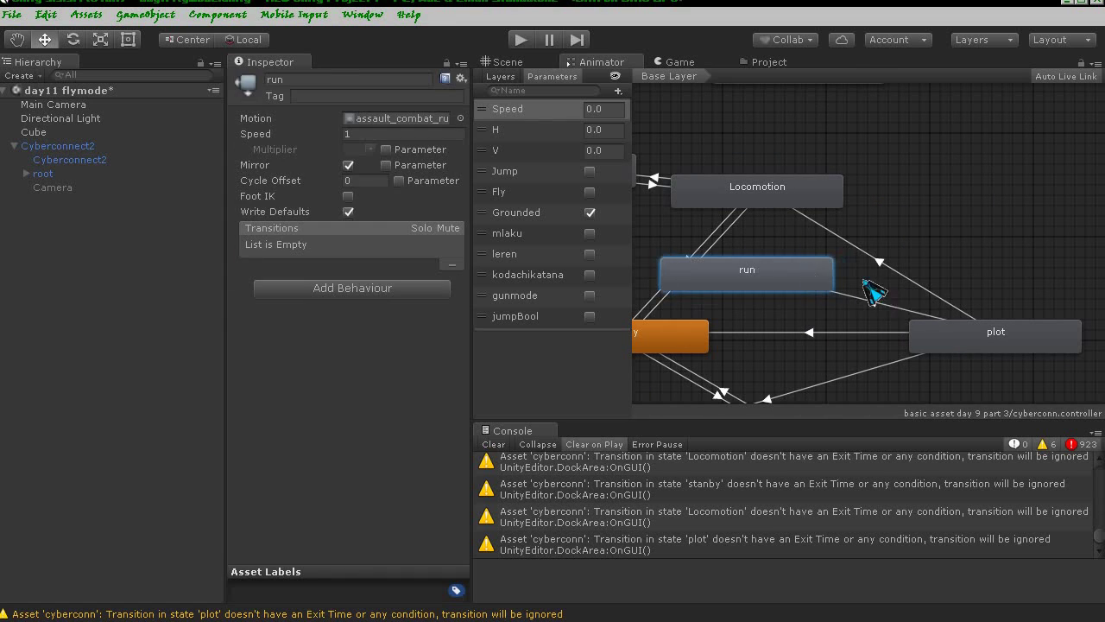
pyautogui.click(893, 317)
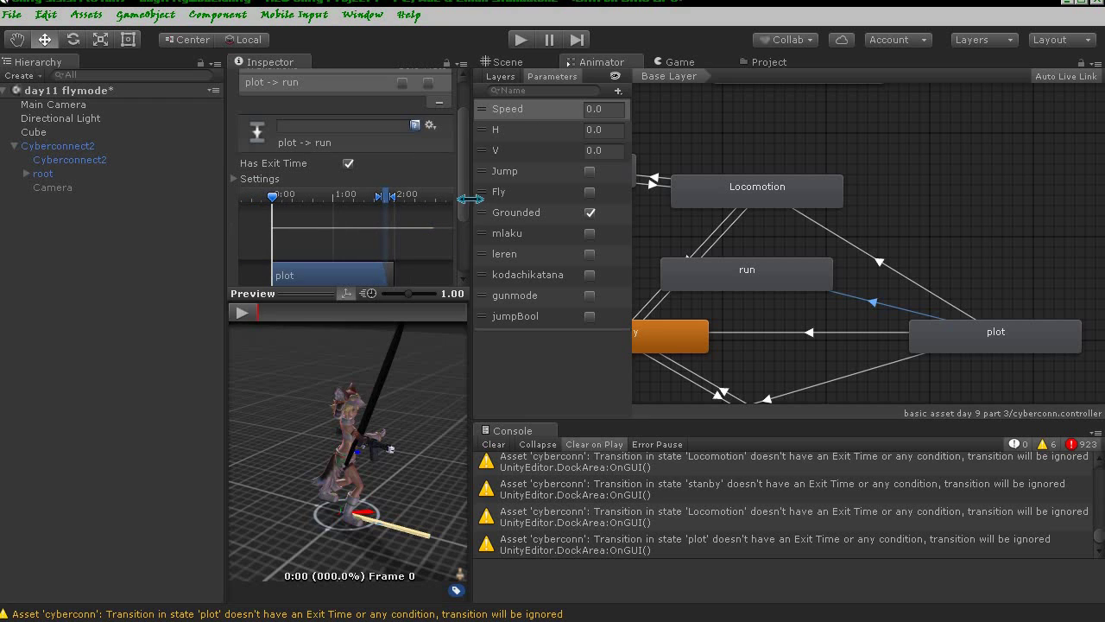
pyautogui.scroll(-3, 466, 216)
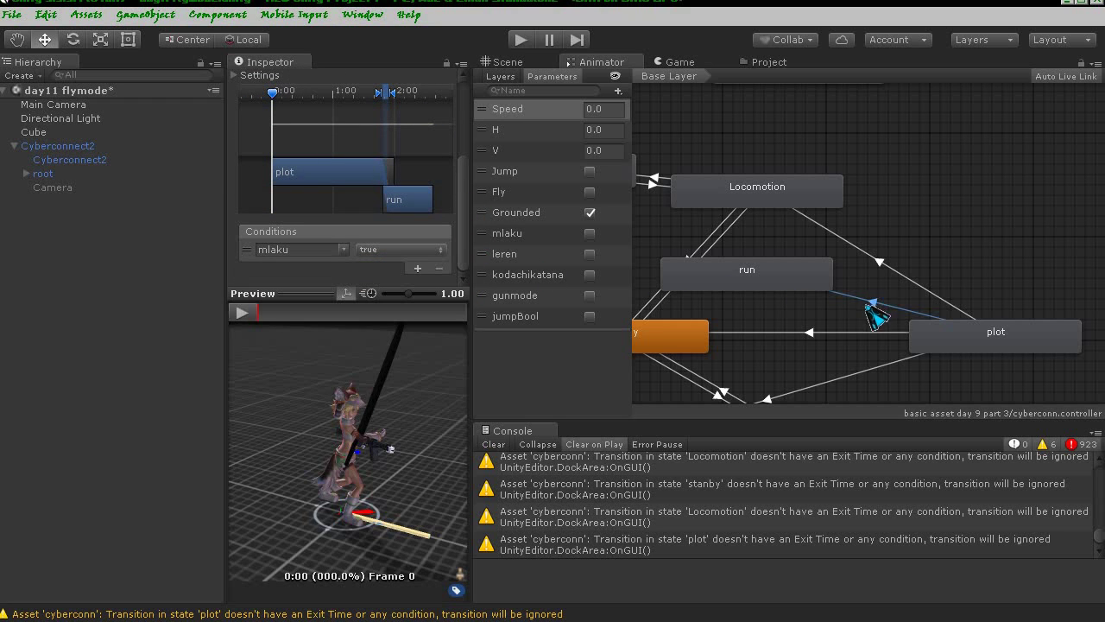
pyautogui.click(874, 315)
pyautogui.click(880, 310)
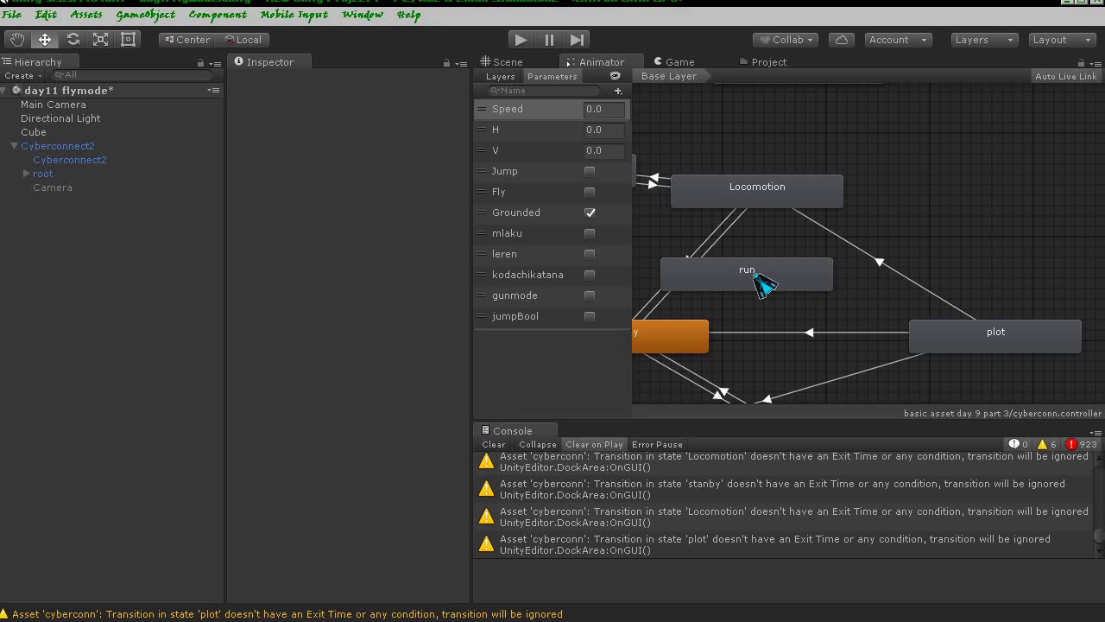
# - Move the run state above Flee and shift the plot state upward
pyautogui.moveTo(764, 282); pyautogui.dragTo(838, 227)
pyautogui.moveTo(838, 227)
pyautogui.mouseDown(button='middle')
pyautogui.moveTo(854, 382)
pyautogui.moveTo(831, 405)
pyautogui.mouseUp(button='middle')
pyautogui.moveTo(1017, 276); pyautogui.dragTo(770, 131)
pyautogui.moveTo(827, 194); pyautogui.dragTo(790, 175, button='middle')
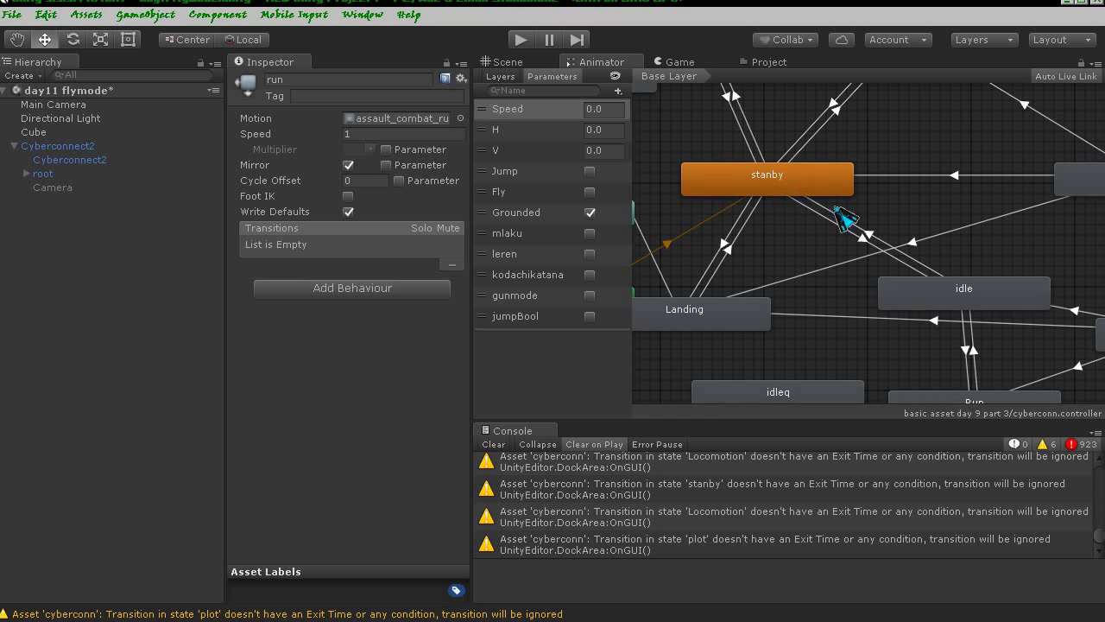
pyautogui.moveTo(1074, 186); pyautogui.dragTo(997, 139)
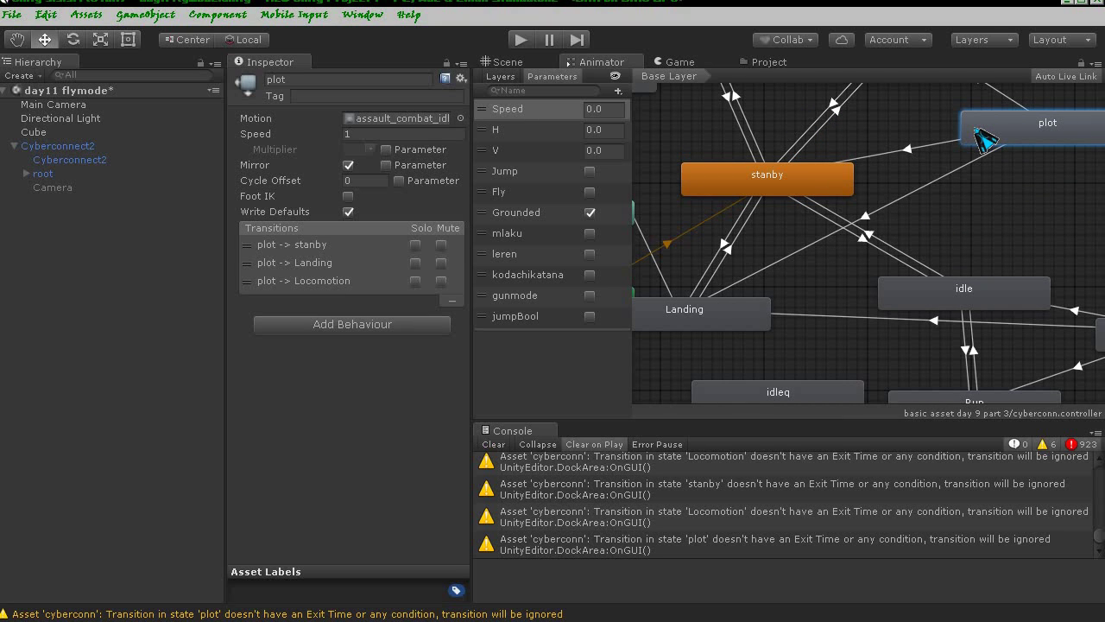
pyautogui.moveTo(928, 219)
pyautogui.mouseDown(button='middle')
pyautogui.moveTo(946, 275)
pyautogui.moveTo(875, 216)
pyautogui.moveTo(751, 187)
pyautogui.moveTo(714, 254)
pyautogui.moveTo(780, 212)
pyautogui.moveTo(838, 279)
pyautogui.moveTo(819, 197)
pyautogui.moveTo(898, 274)
pyautogui.moveTo(950, 301)
pyautogui.mouseUp(button='middle')
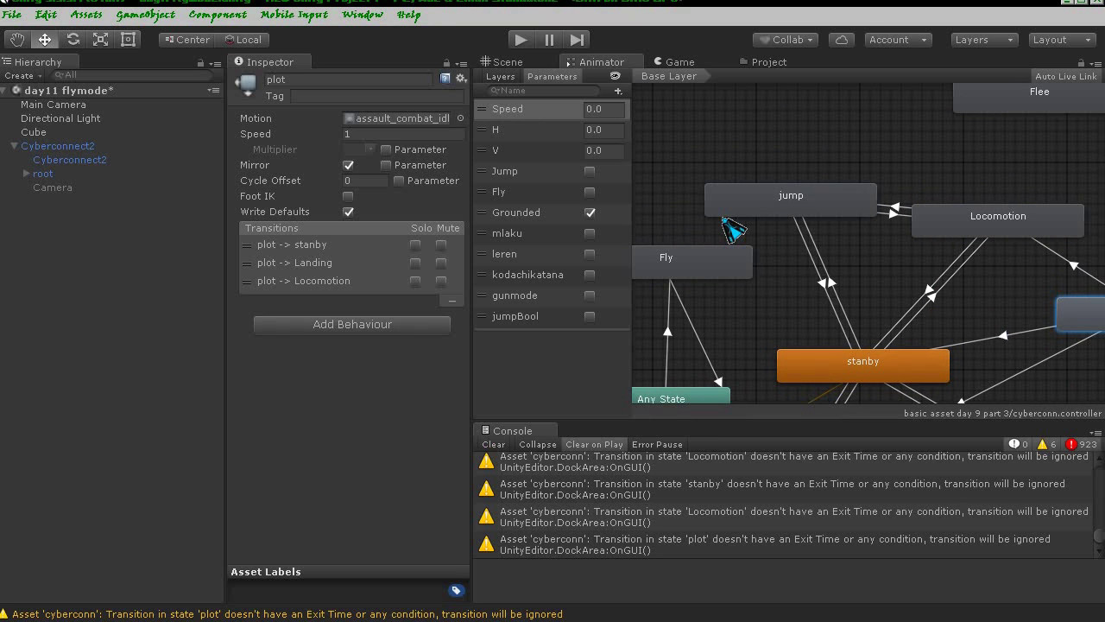
# - Inspect the Locomotion→jump transition and the Locomotion state's settings
pyautogui.click(892, 209)
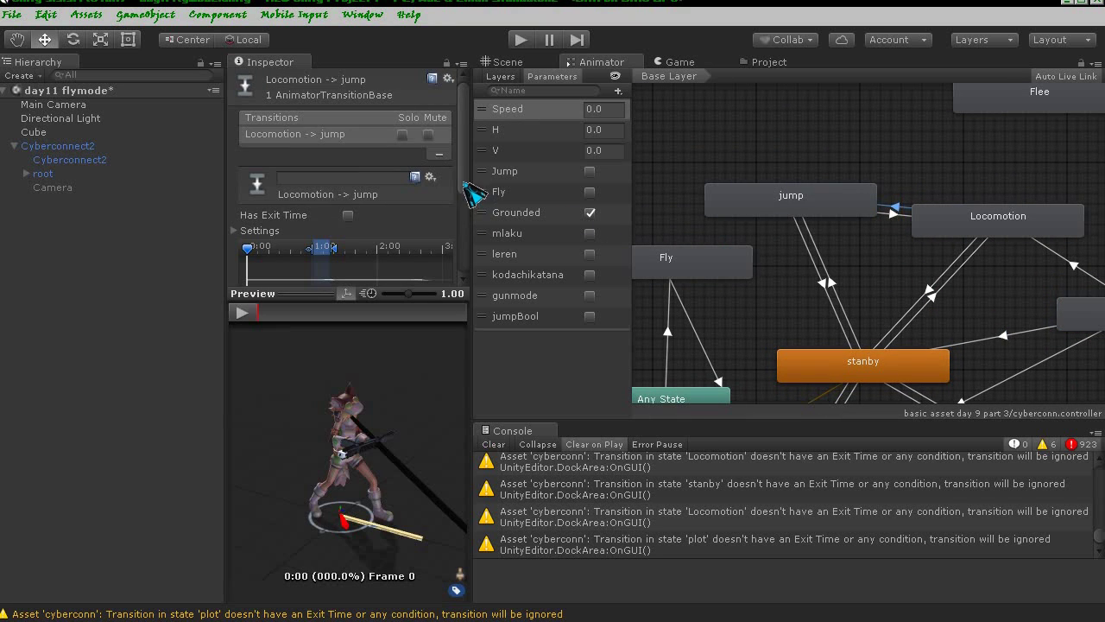
pyautogui.scroll(-1, 467, 187)
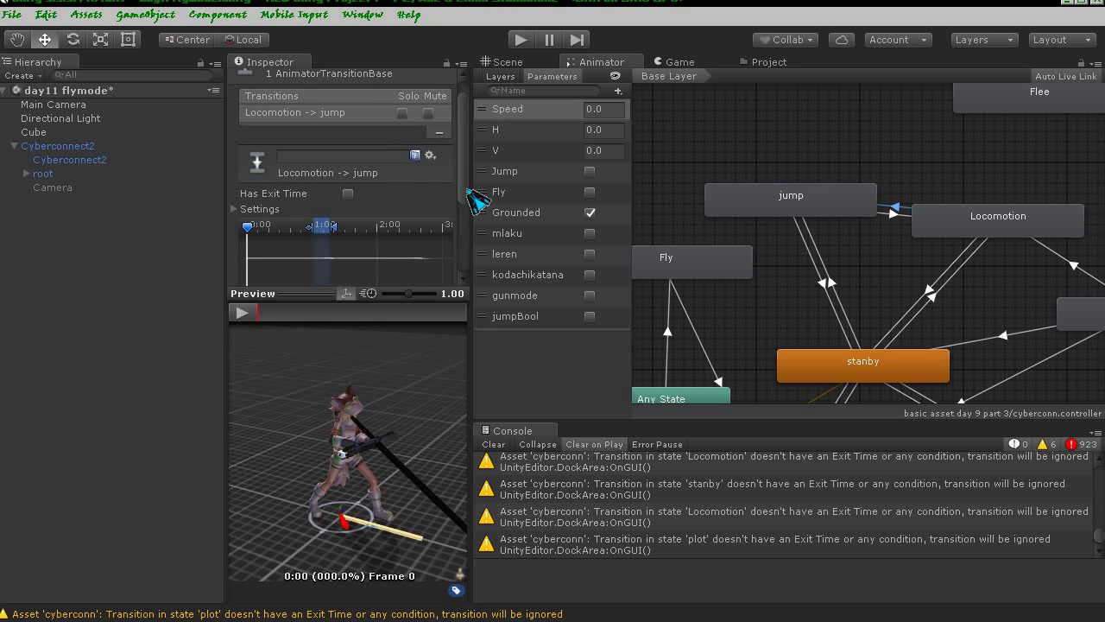
pyautogui.click(998, 220)
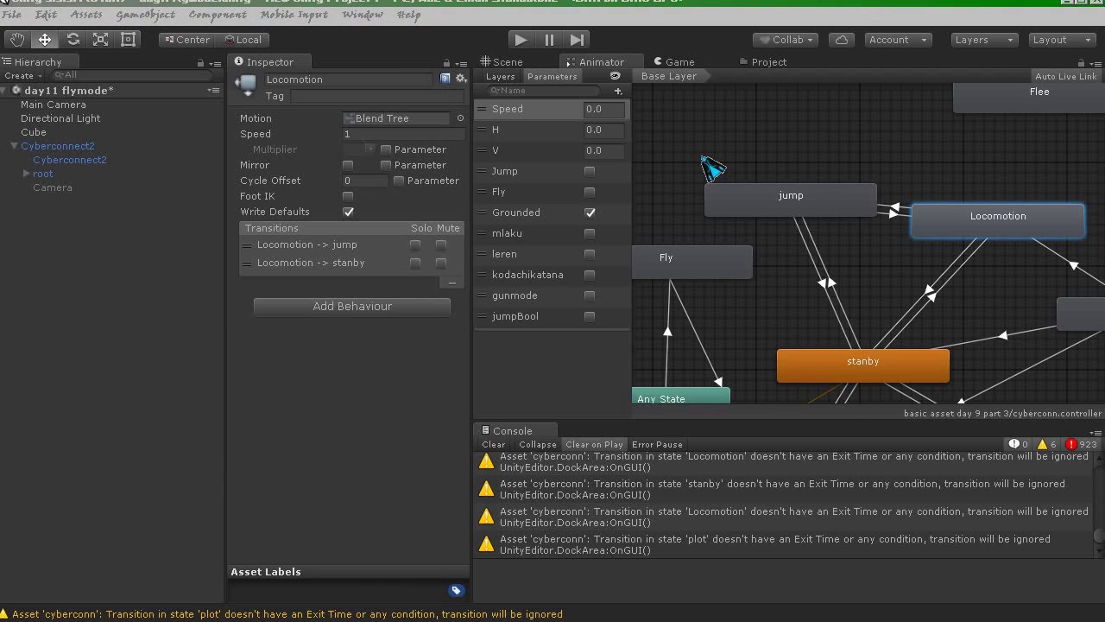
pyautogui.moveTo(769, 178); pyautogui.dragTo(801, 180, button='middle')
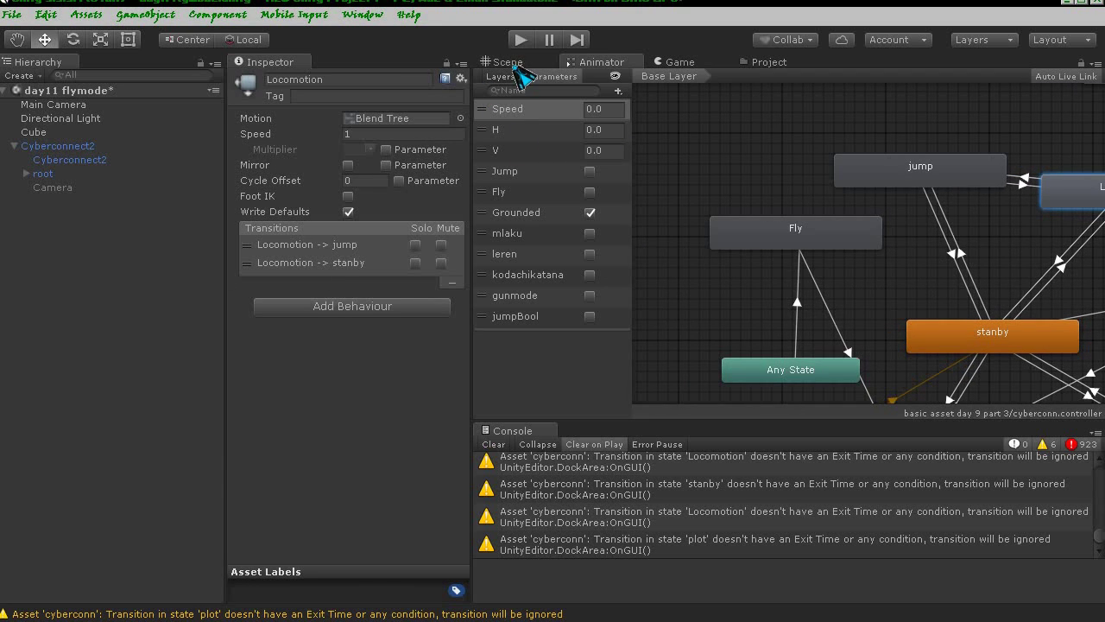
# - Switch to the Scene view, clear the console, and run a brief play test
pyautogui.click(509, 63)
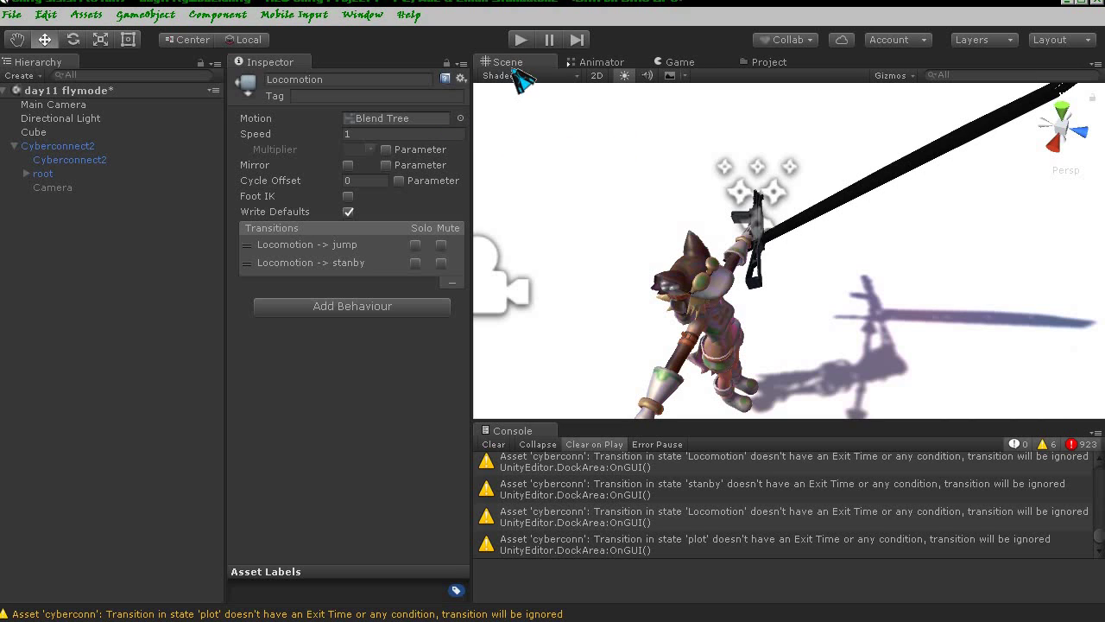
pyautogui.click(493, 444)
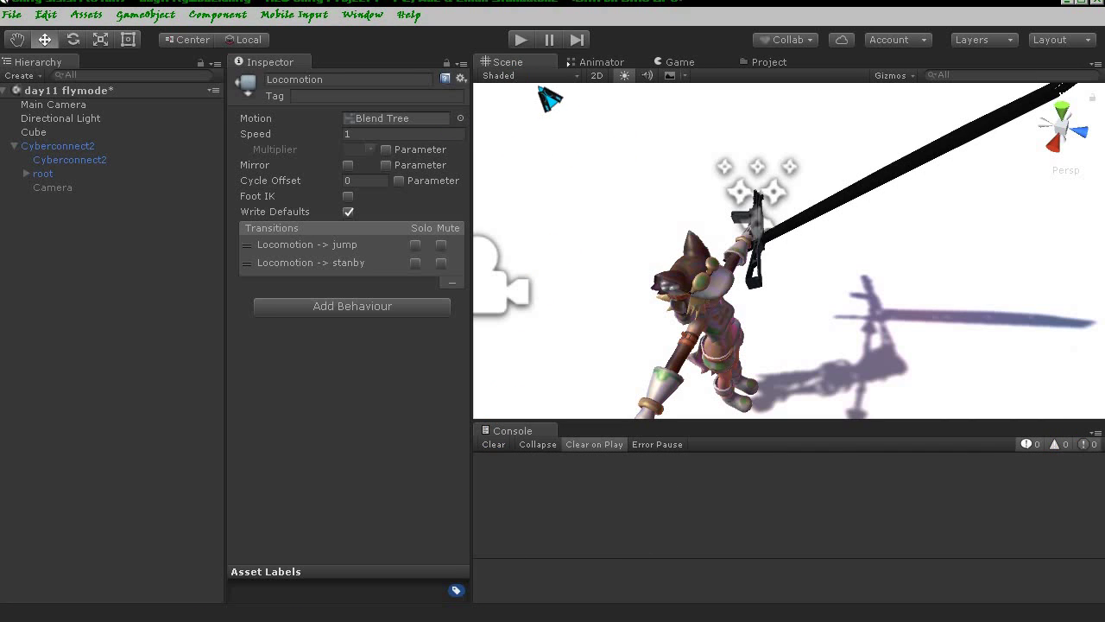
pyautogui.click(520, 40)
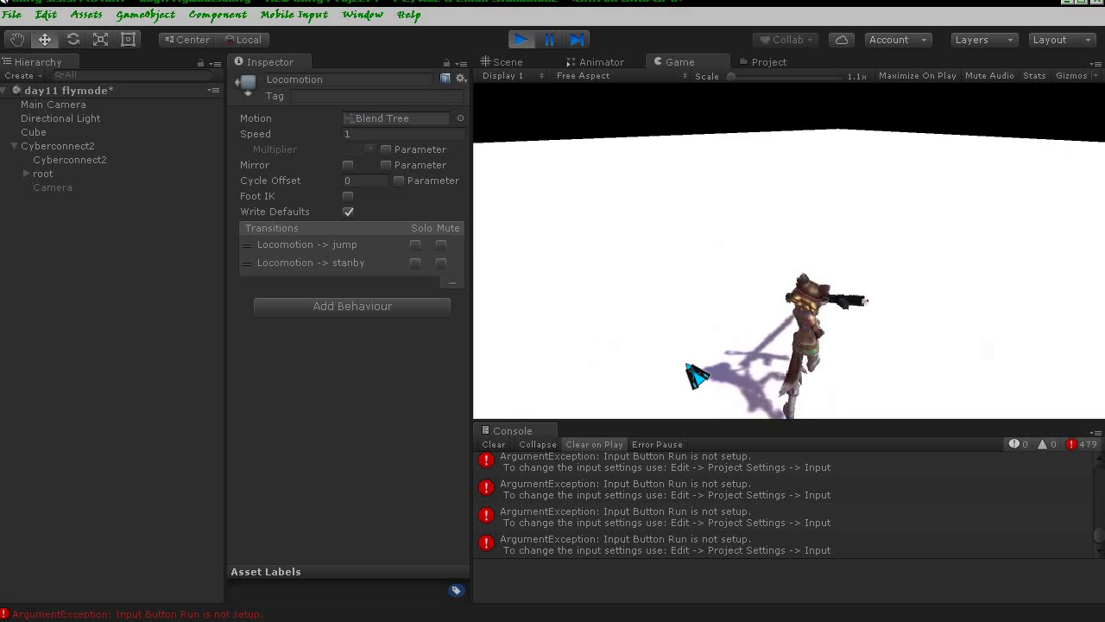
pyautogui.click(521, 40)
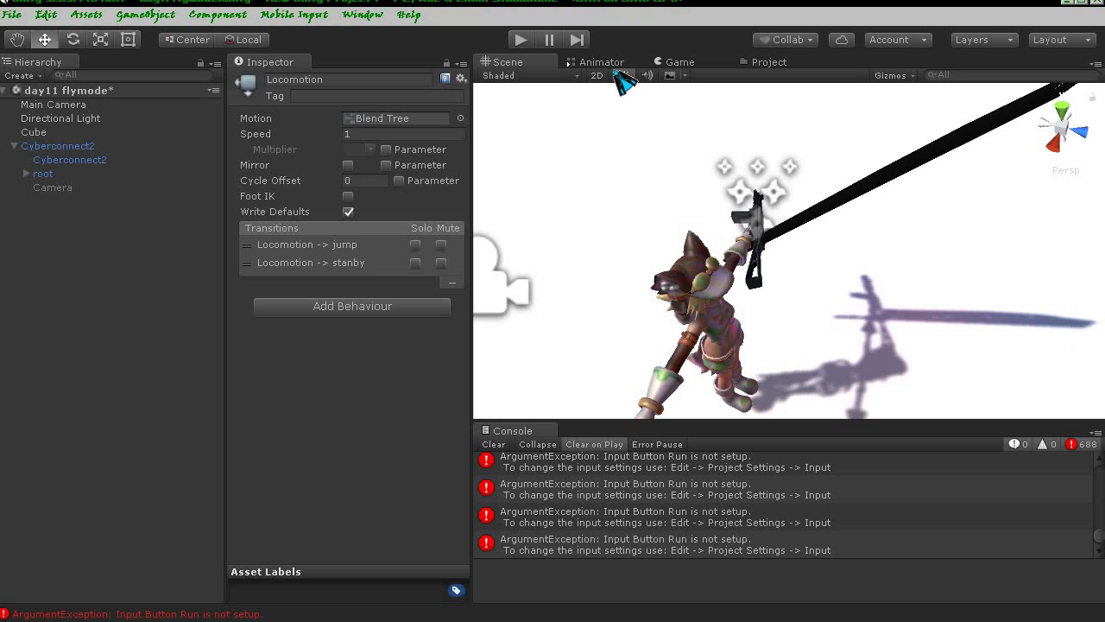
# - Show the Project panel and browse the Assets folders
pyautogui.click(777, 62)
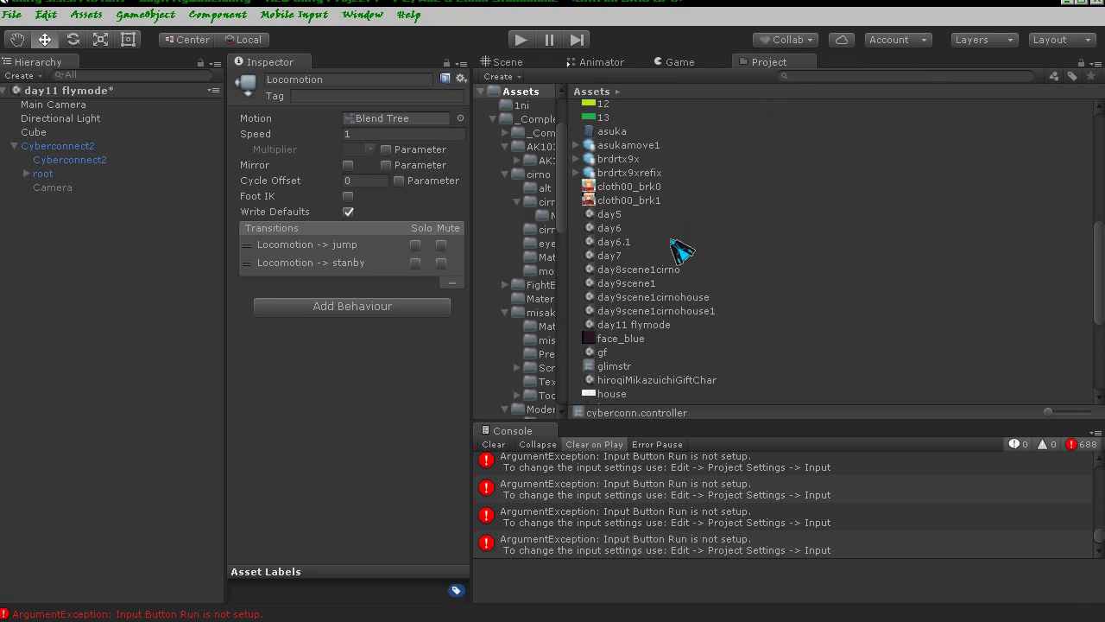
pyautogui.click(652, 284)
pyautogui.scroll(5, 661, 298)
pyautogui.scroll(3, 661, 293)
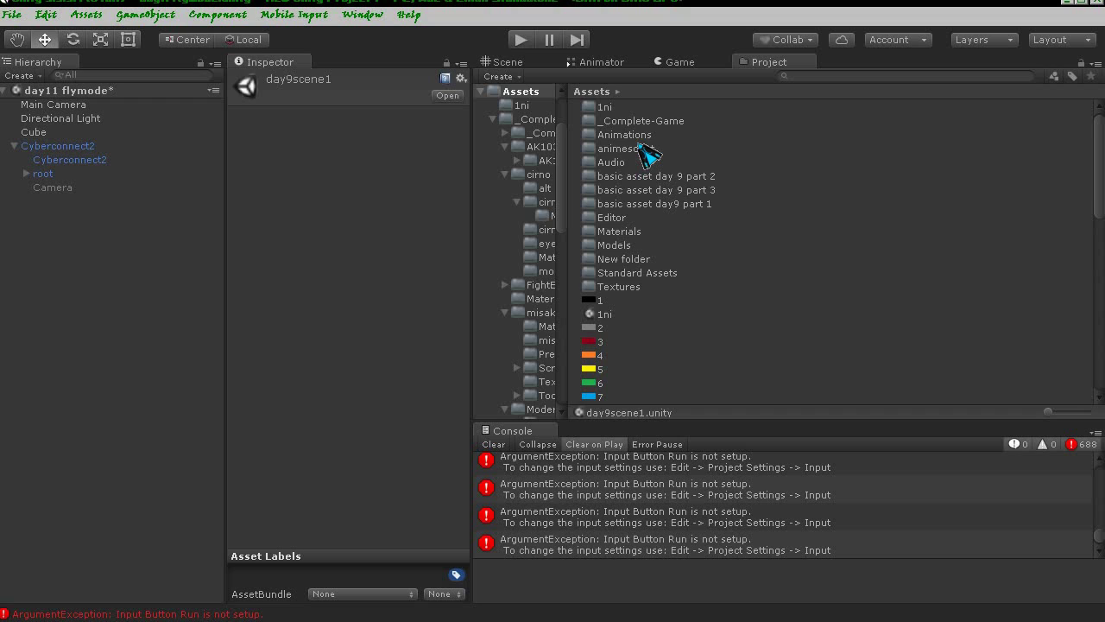
pyautogui.click(633, 137)
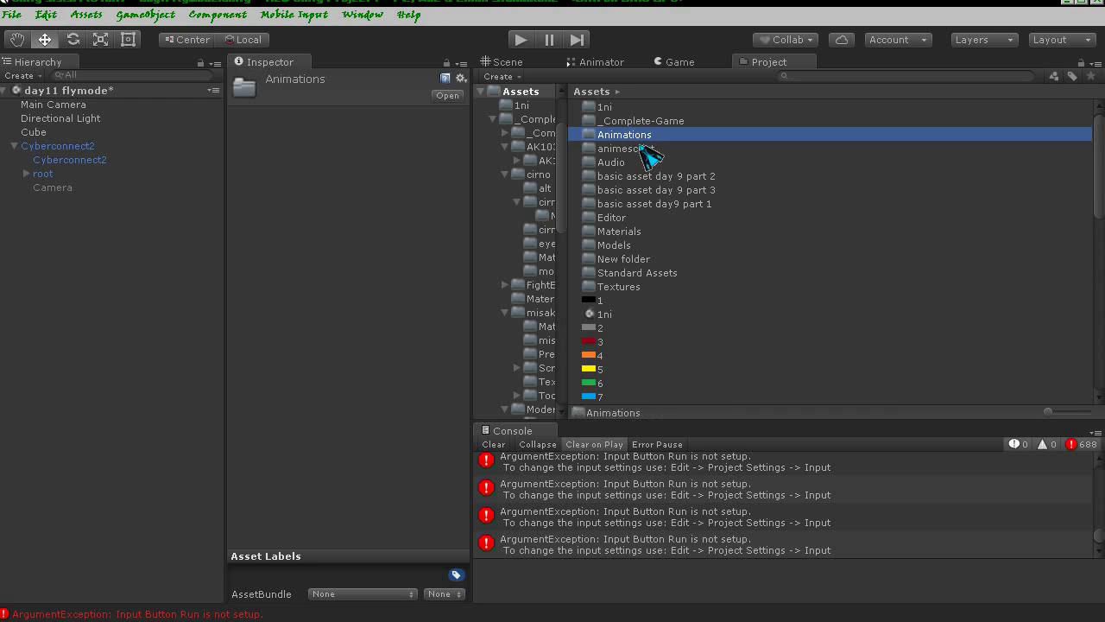
pyautogui.click(646, 152)
pyautogui.click(645, 176)
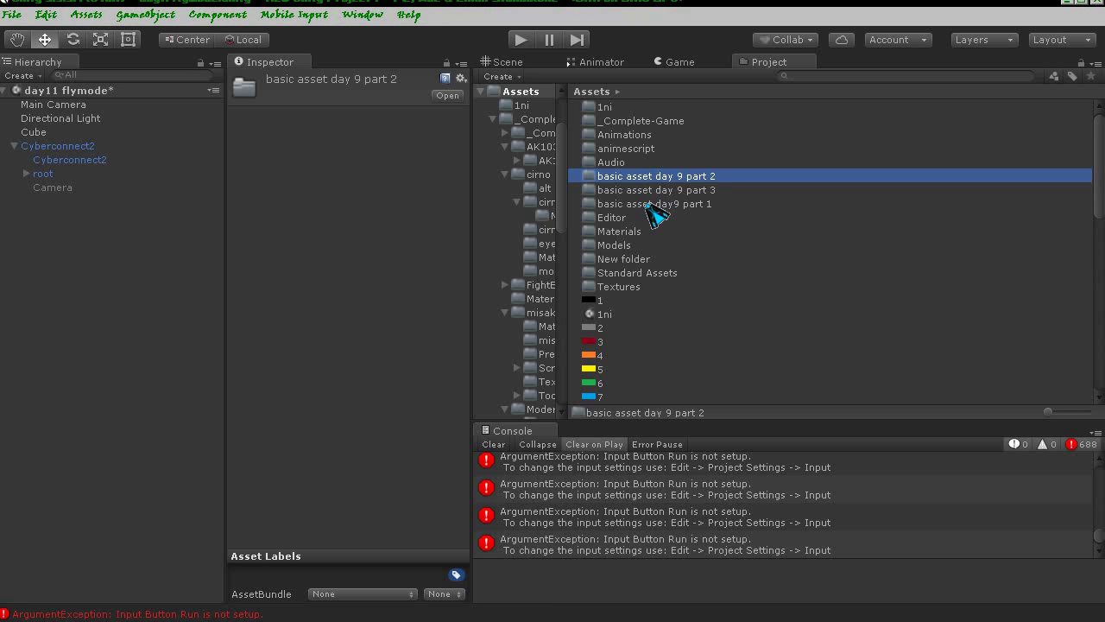
# - Go to _Complete-Game > misaki > misaki animation and select the assault_combat_run clip
pyautogui.doubleClick(628, 122)
pyautogui.doubleClick(615, 177)
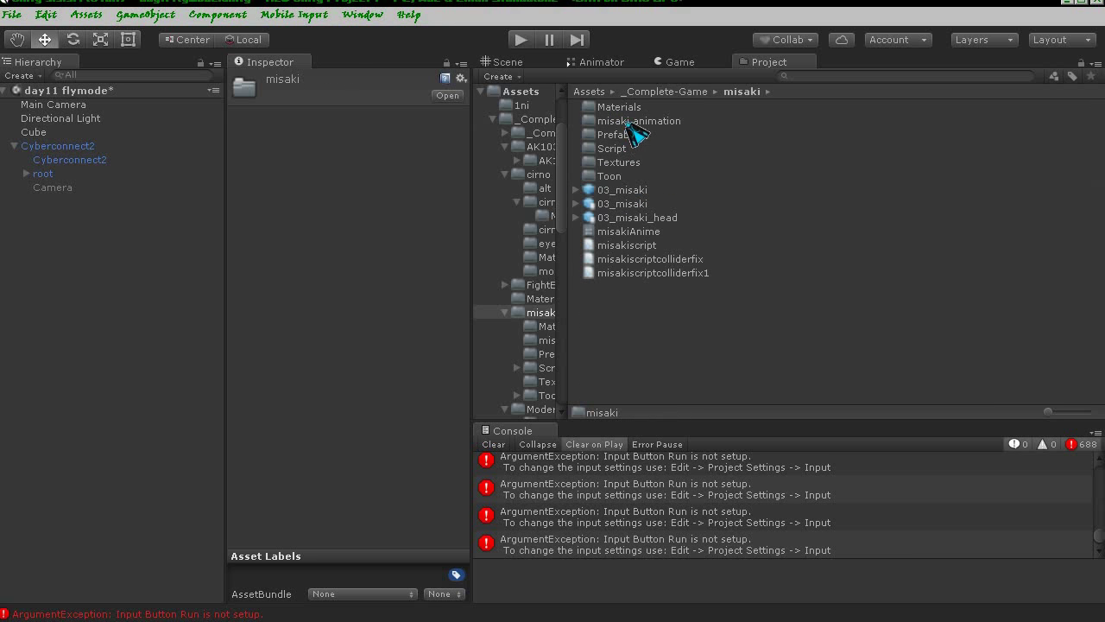
pyautogui.click(626, 122)
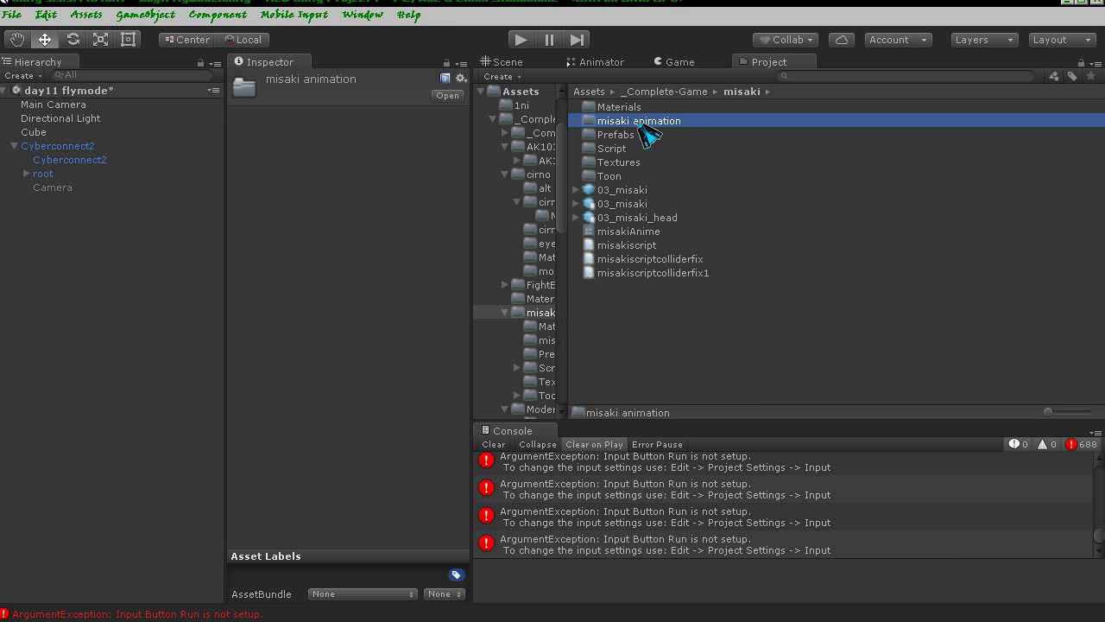
pyautogui.doubleClick(639, 123)
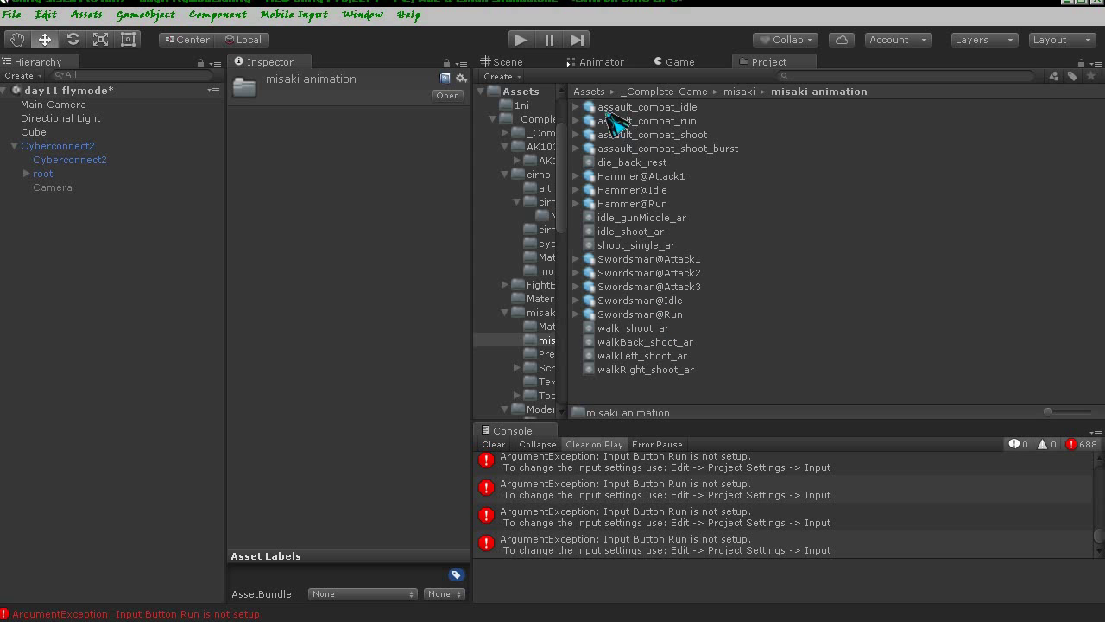
pyautogui.click(577, 122)
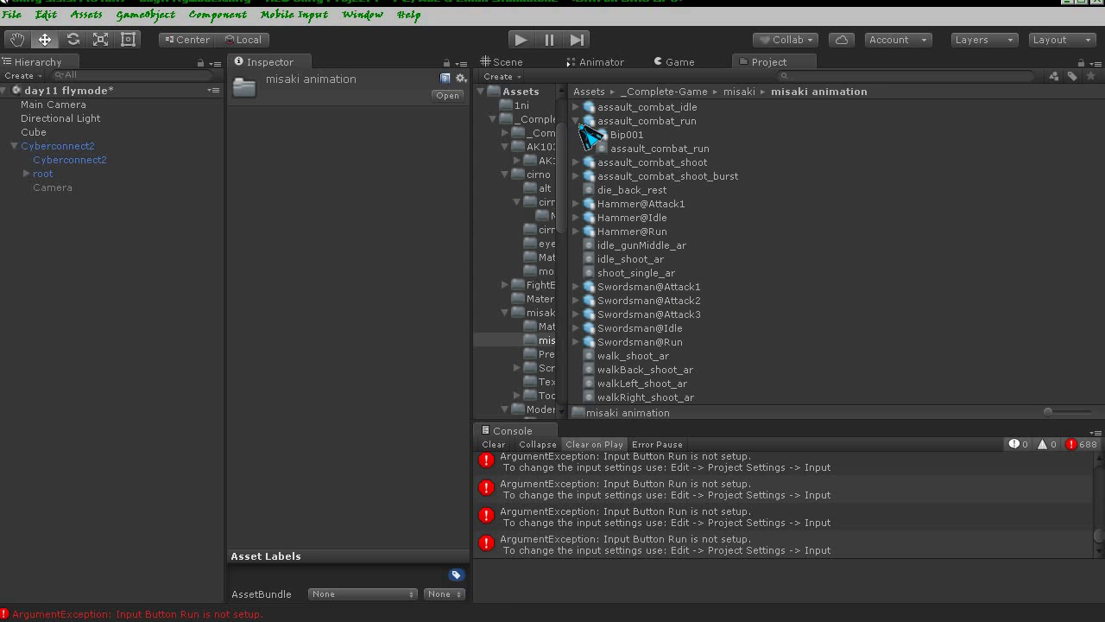
pyautogui.click(637, 151)
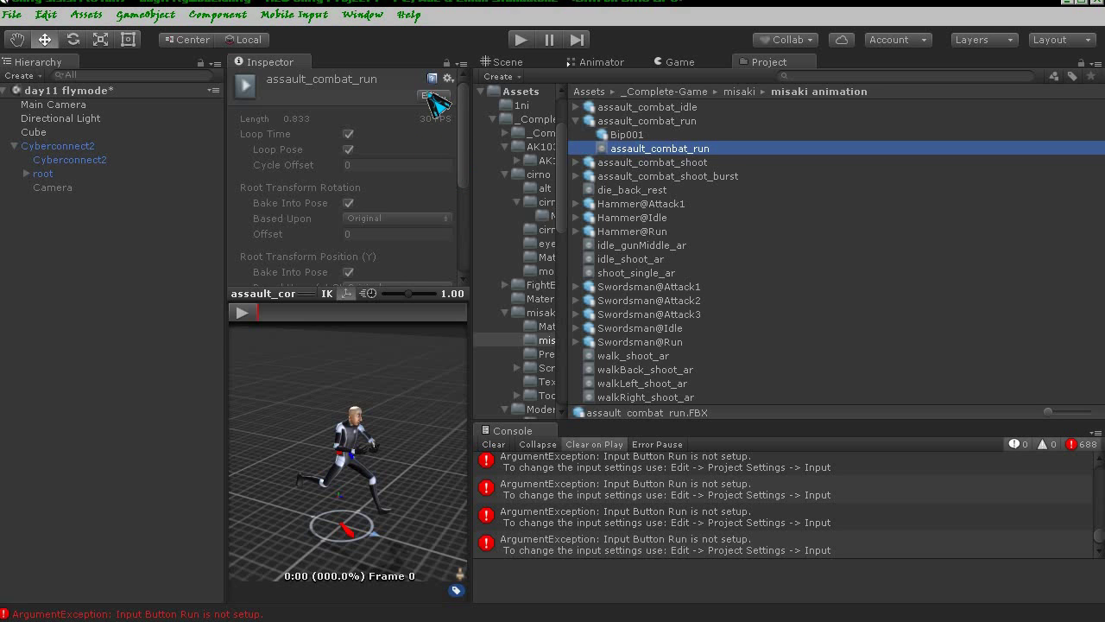
# - Tick Mirror in assault_combat_run's Animations import settings
pyautogui.click(432, 96)
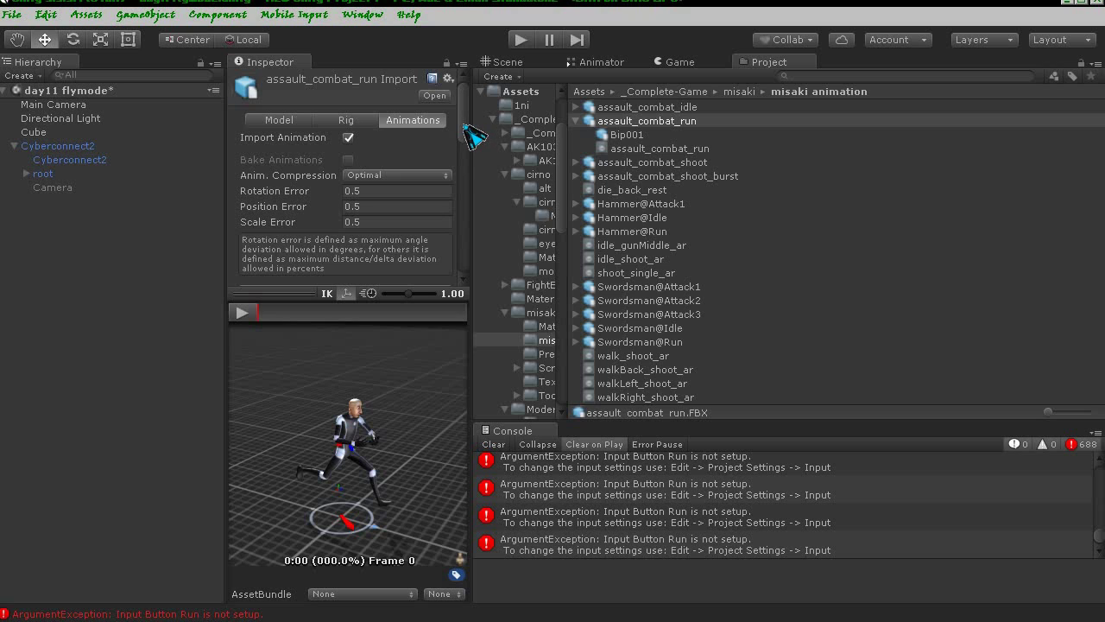
pyautogui.moveTo(466, 127); pyautogui.dragTo(466, 203)
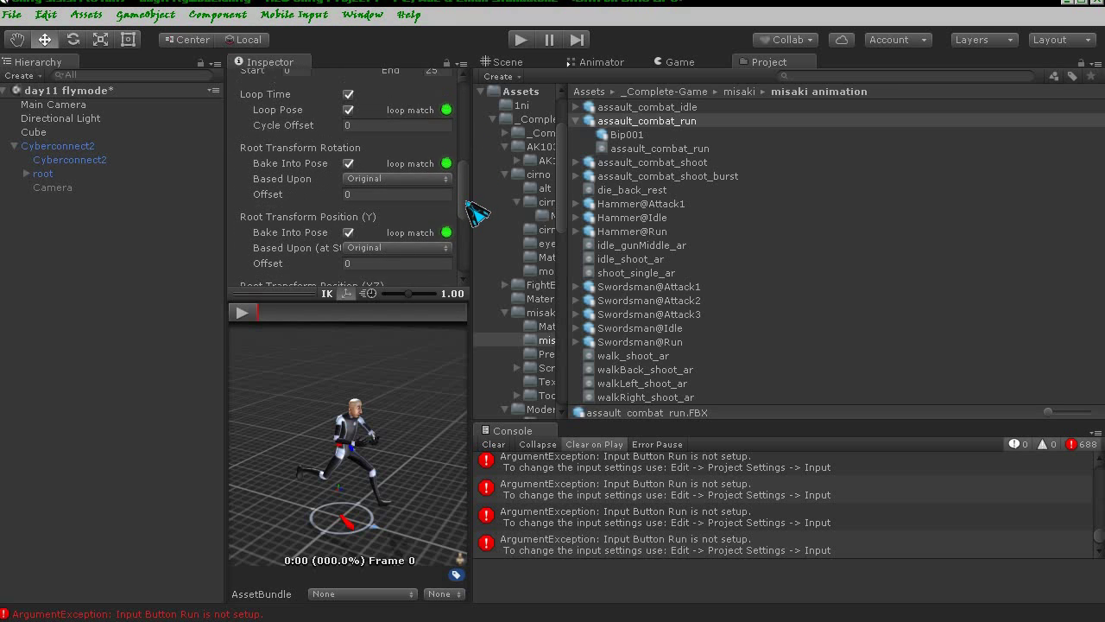
pyautogui.moveTo(477, 213); pyautogui.dragTo(488, 256)
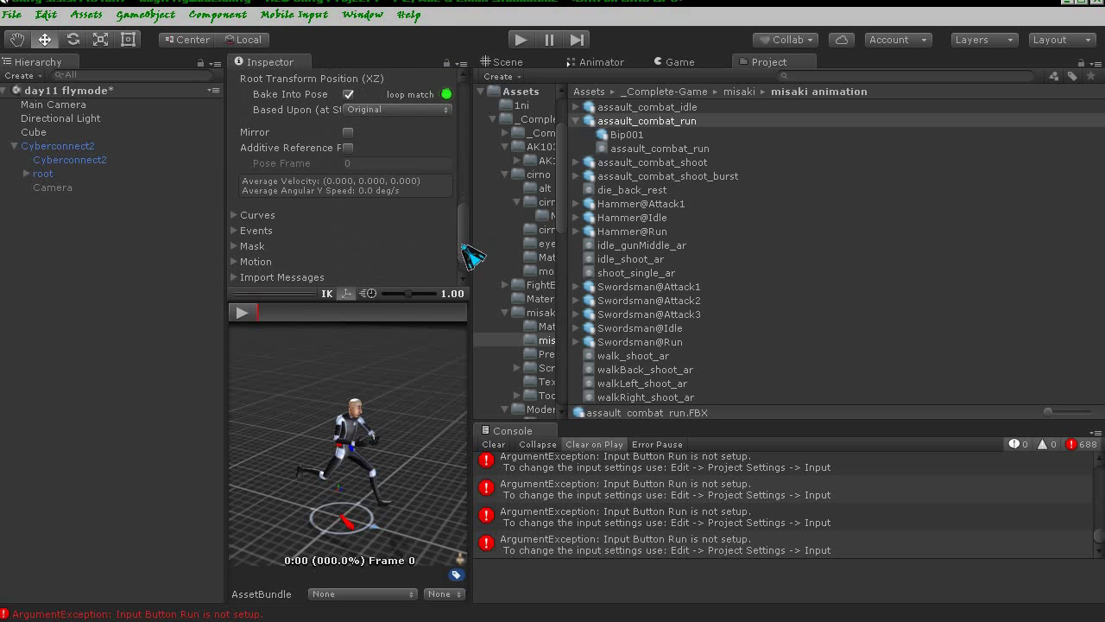
pyautogui.click(348, 133)
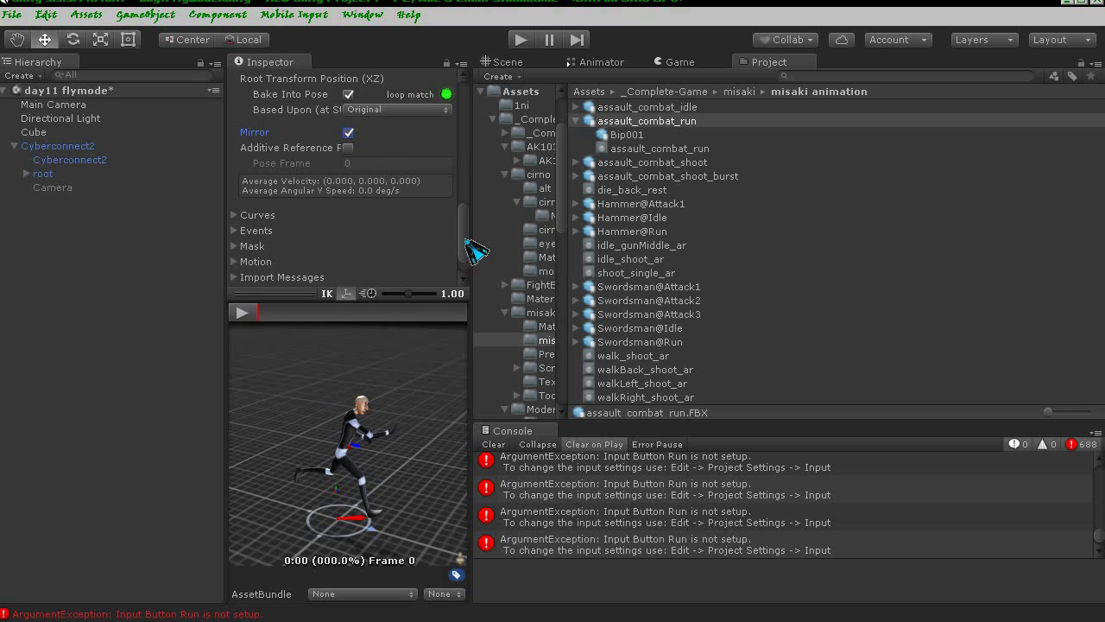
pyautogui.scroll(-2, 466, 281)
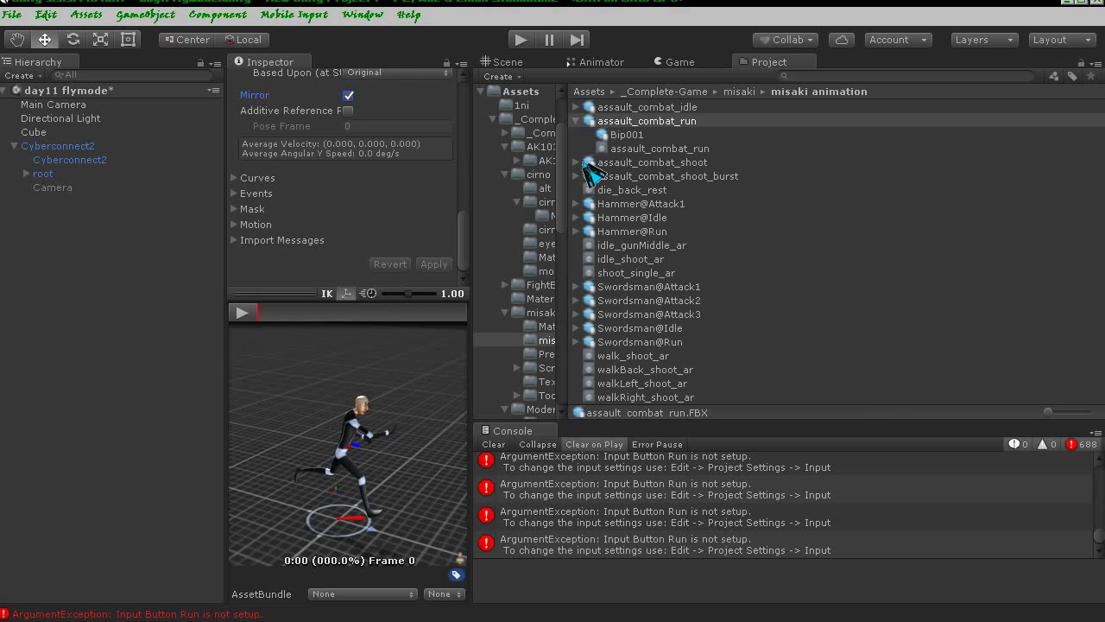
# - Compare the assault_combat_idle, walk_shoot_ar and Swordsman@Run clips, ending on walk_shoot_ar
pyautogui.click(594, 107)
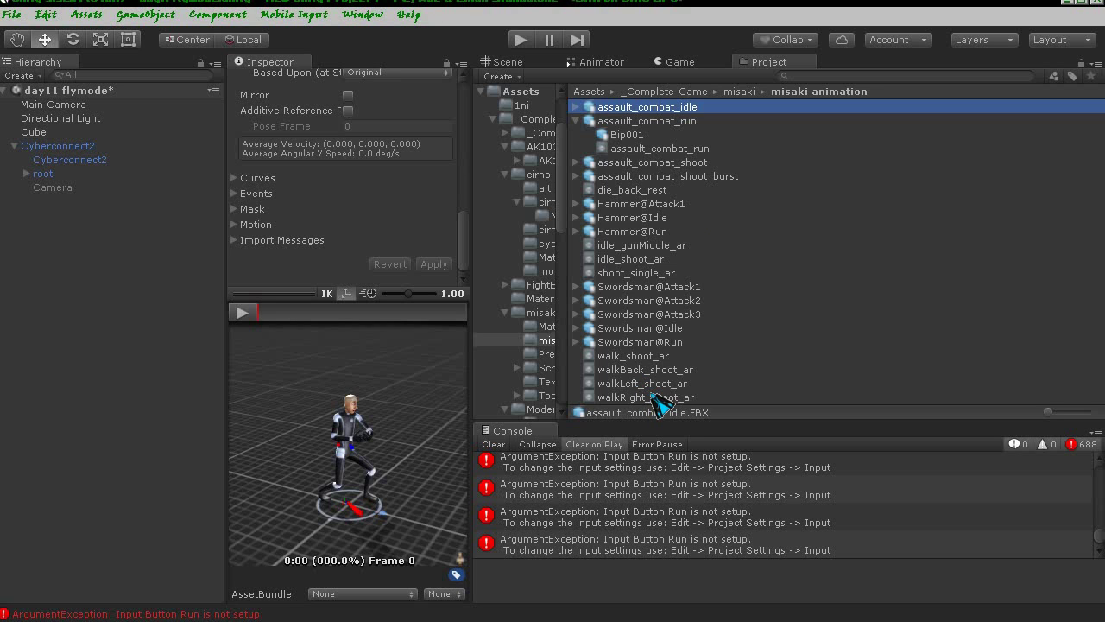
pyautogui.click(634, 357)
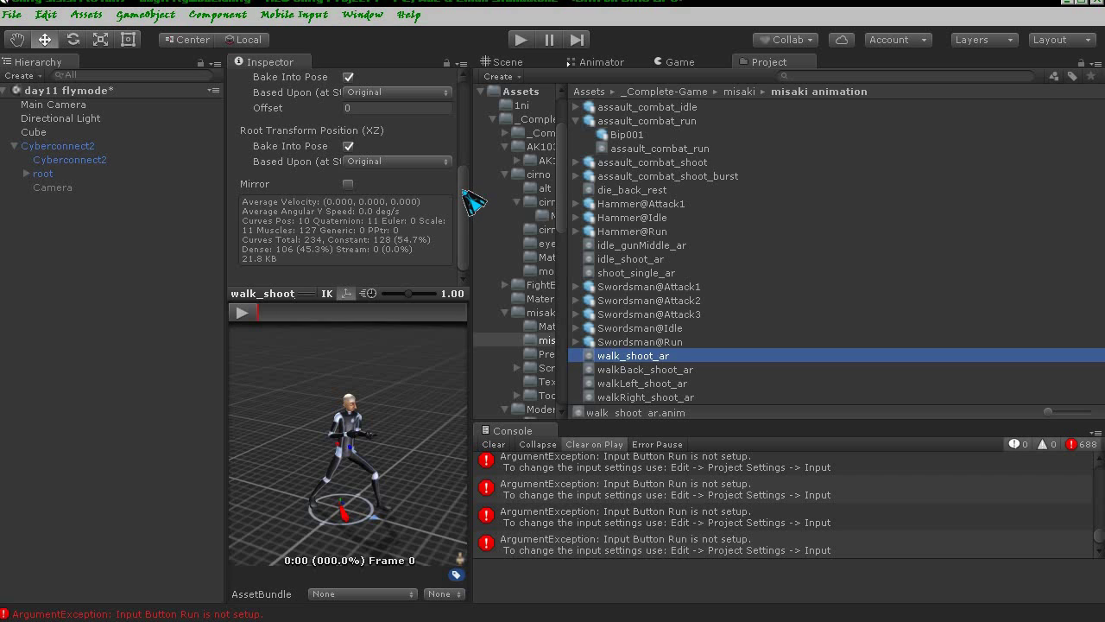
pyautogui.moveTo(464, 192); pyautogui.dragTo(469, 87)
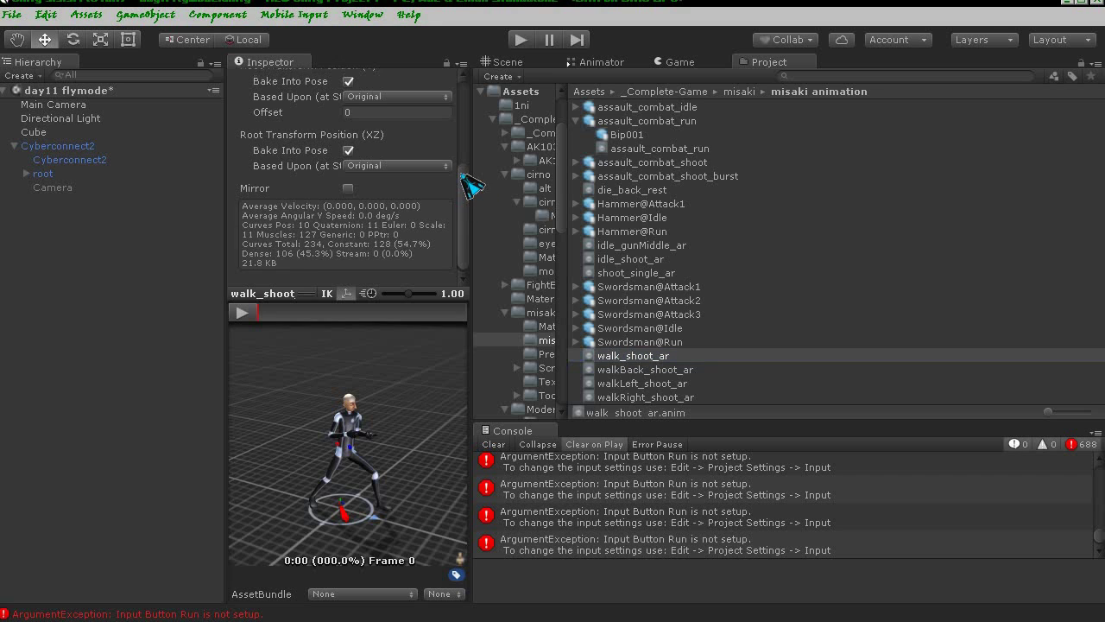
pyautogui.click(631, 342)
pyautogui.scroll(-5, 464, 168)
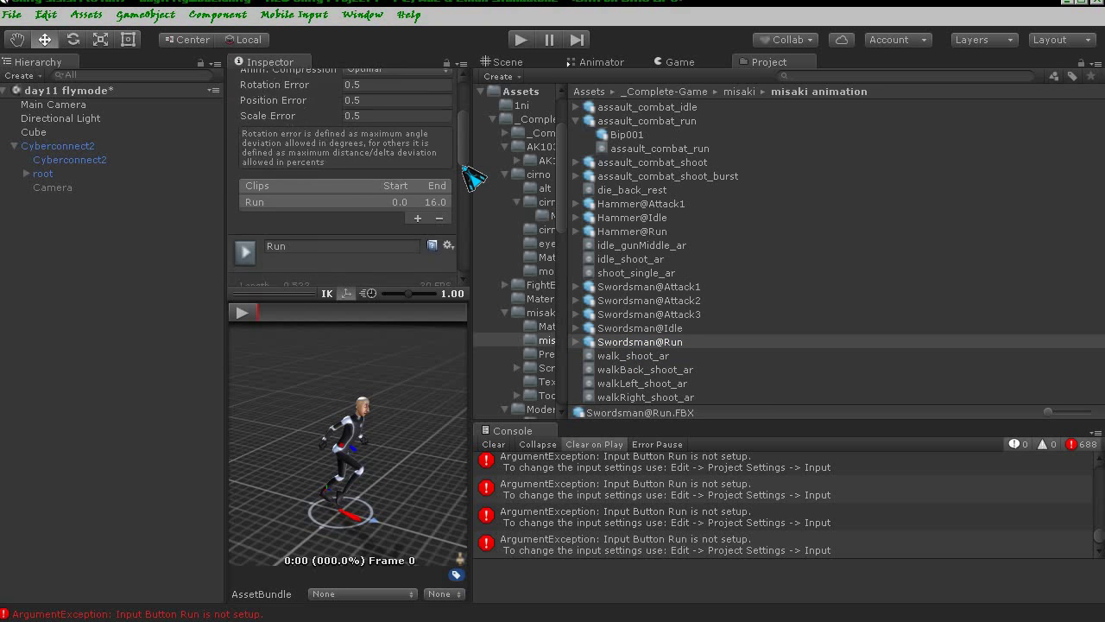
pyautogui.scroll(-5, 464, 173)
pyautogui.scroll(-5, 463, 242)
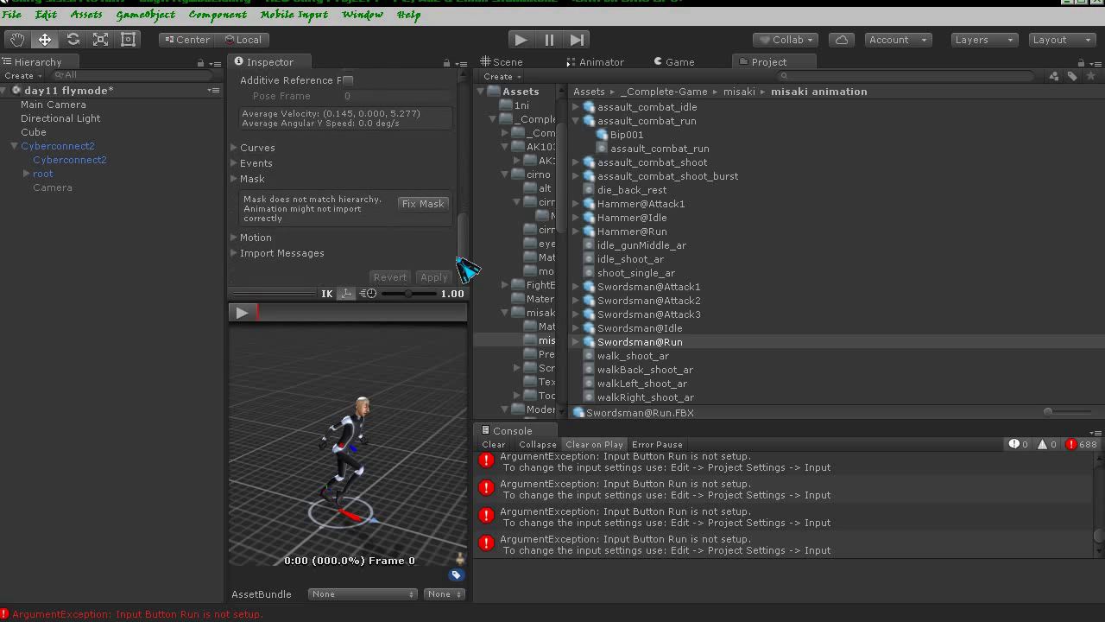
pyautogui.scroll(5, 463, 259)
pyautogui.scroll(10, 463, 216)
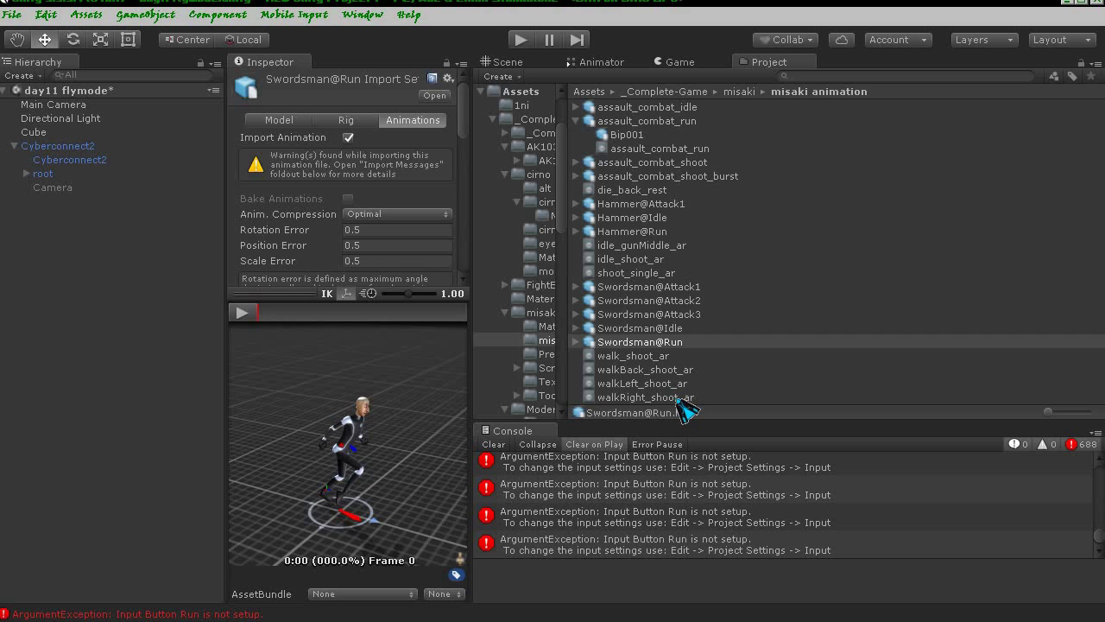
pyautogui.click(639, 357)
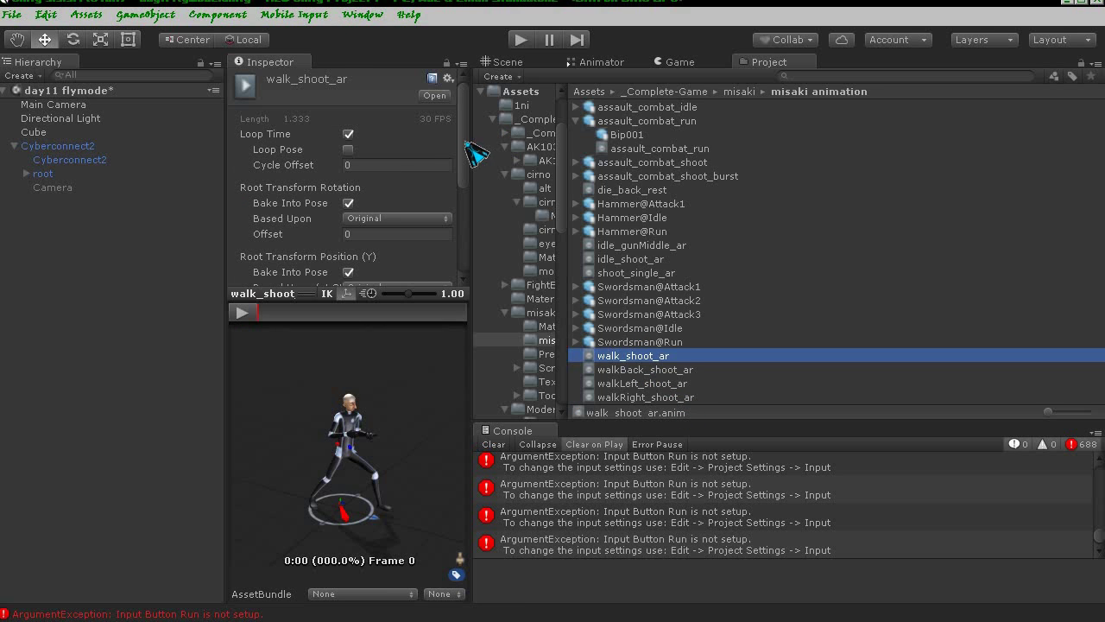
# - Enable Mirror on walk_shoot_ar, then select the Swordsman@Attack3 clip
pyautogui.moveTo(464, 157); pyautogui.dragTo(466, 246)
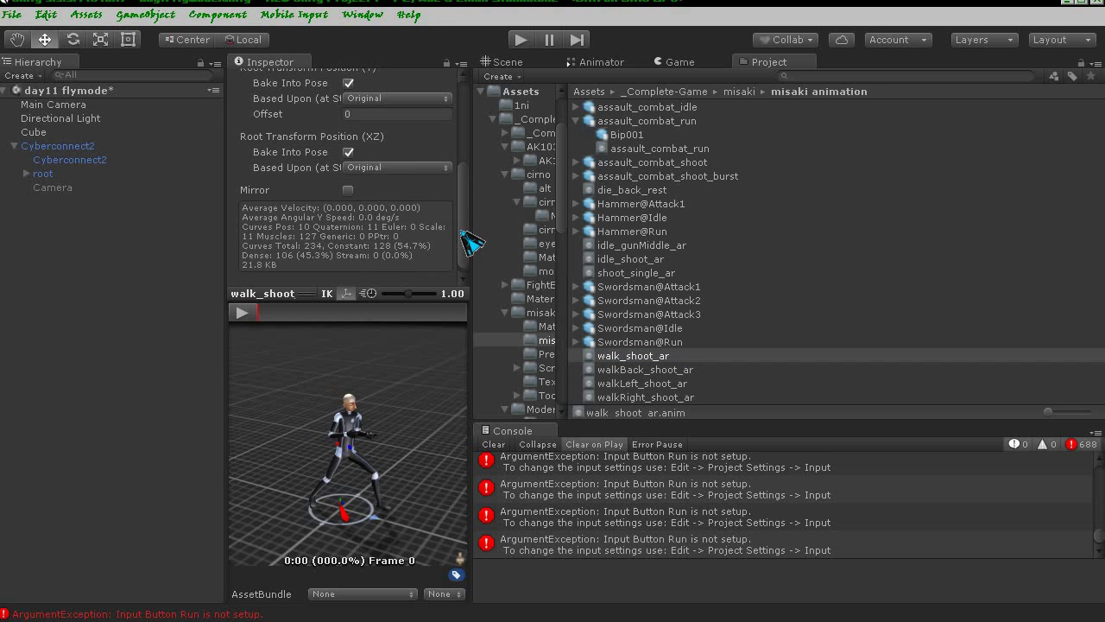
pyautogui.click(349, 195)
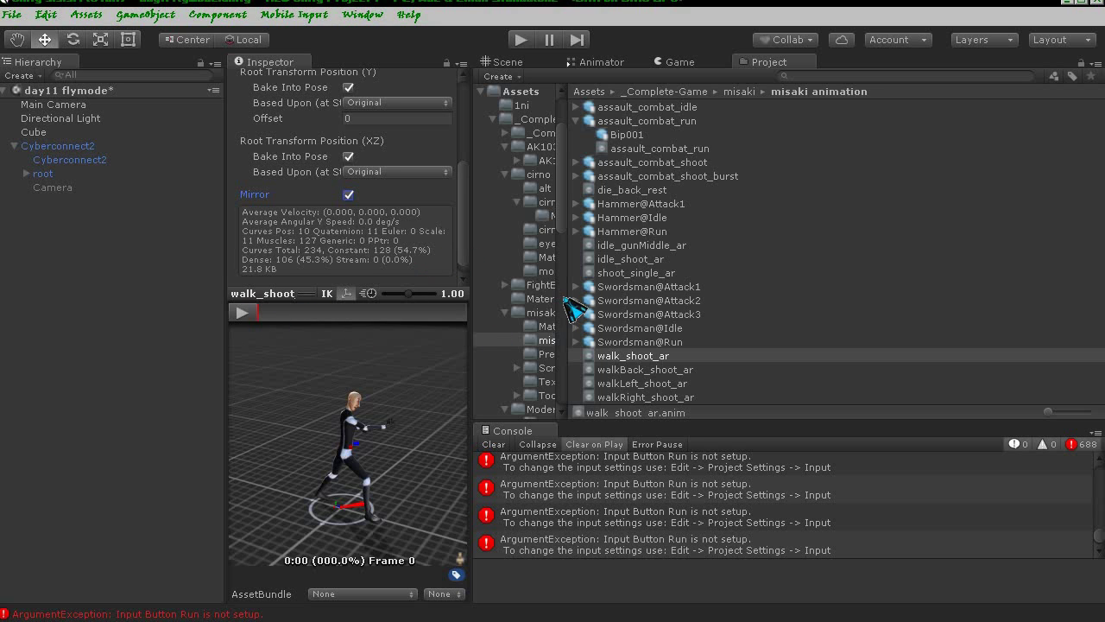
pyautogui.moveTo(466, 250); pyautogui.dragTo(466, 103)
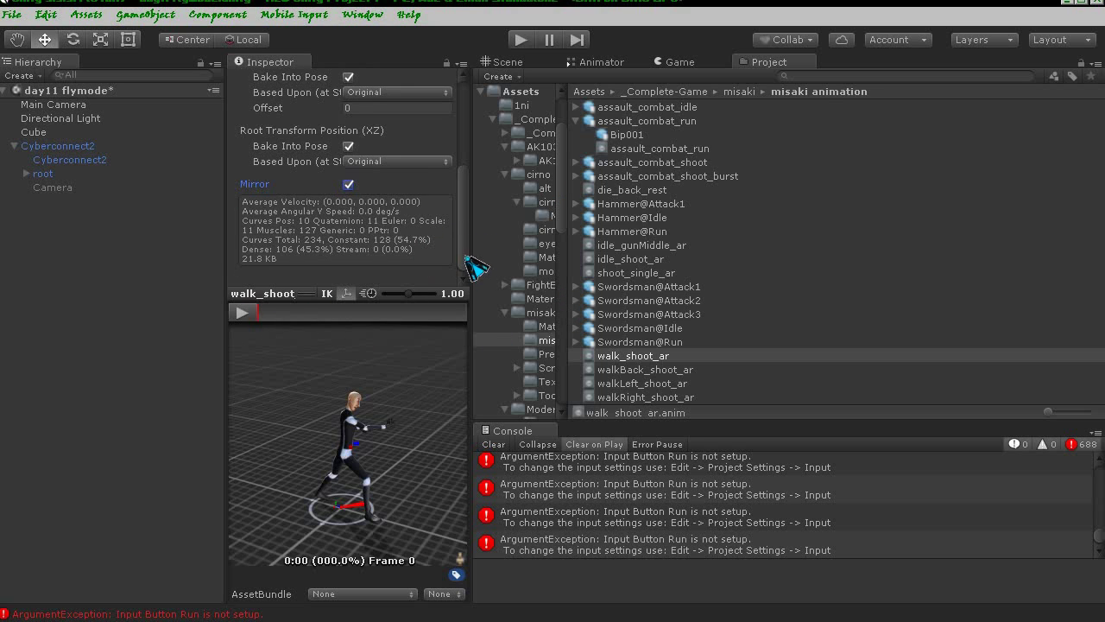
pyautogui.scroll(-5, 471, 216)
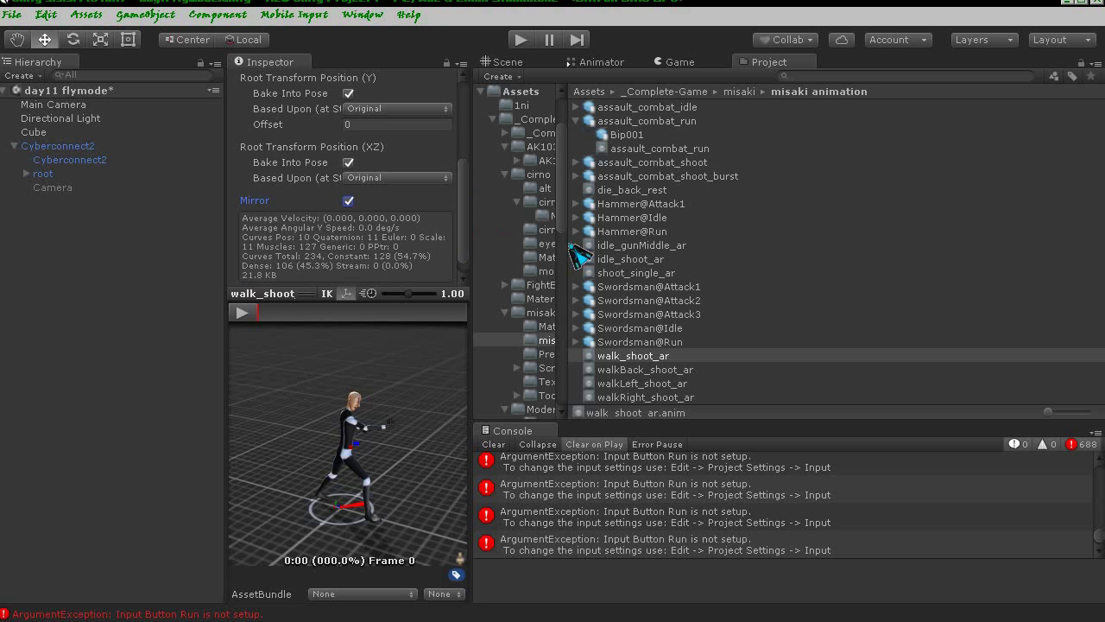
pyautogui.click(577, 314)
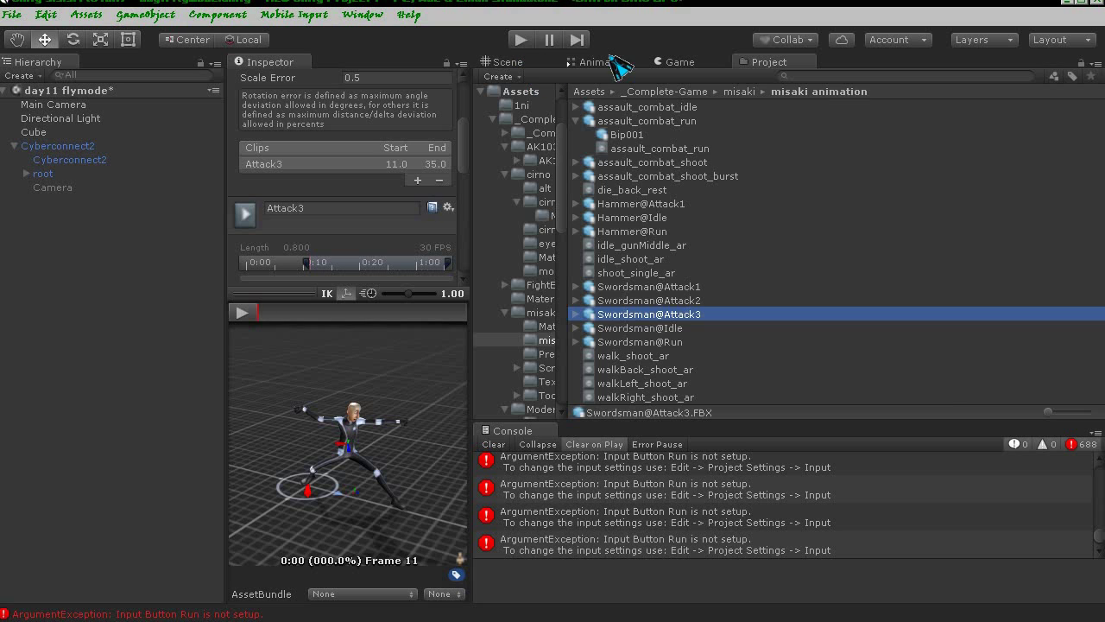
# - Run a play test from the Game view and stop it
pyautogui.click(603, 63)
pyautogui.click(661, 64)
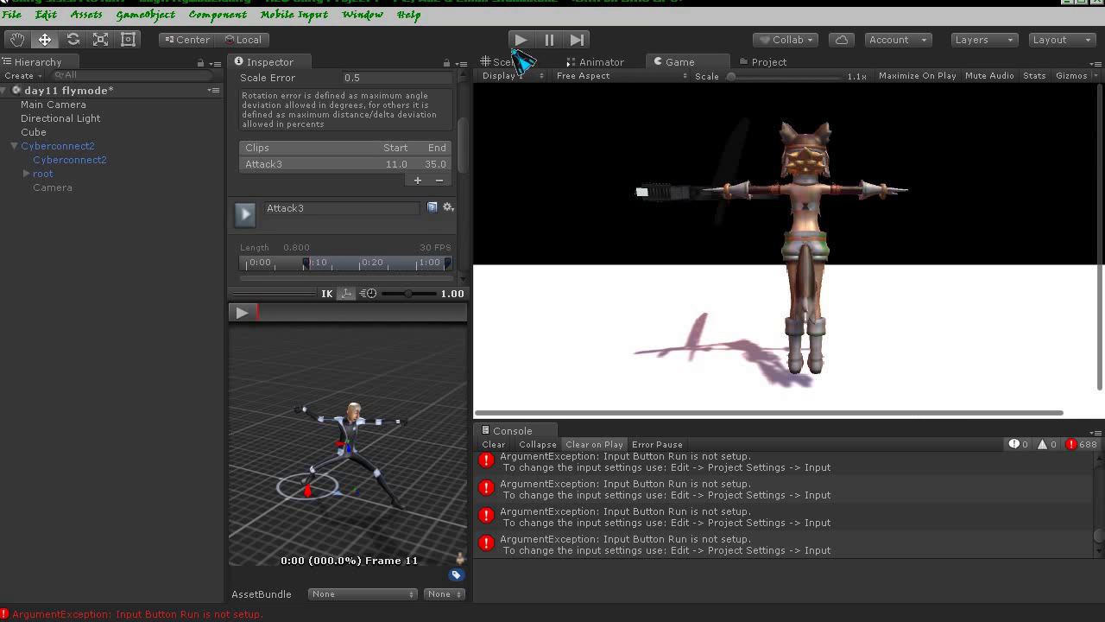
pyautogui.click(522, 40)
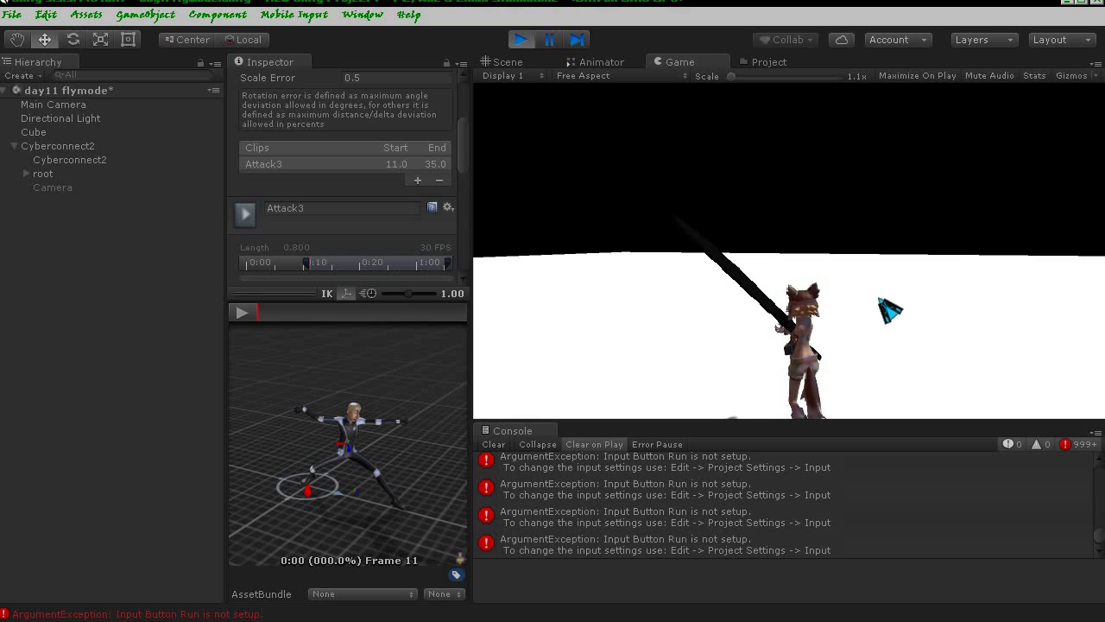
pyautogui.click(523, 41)
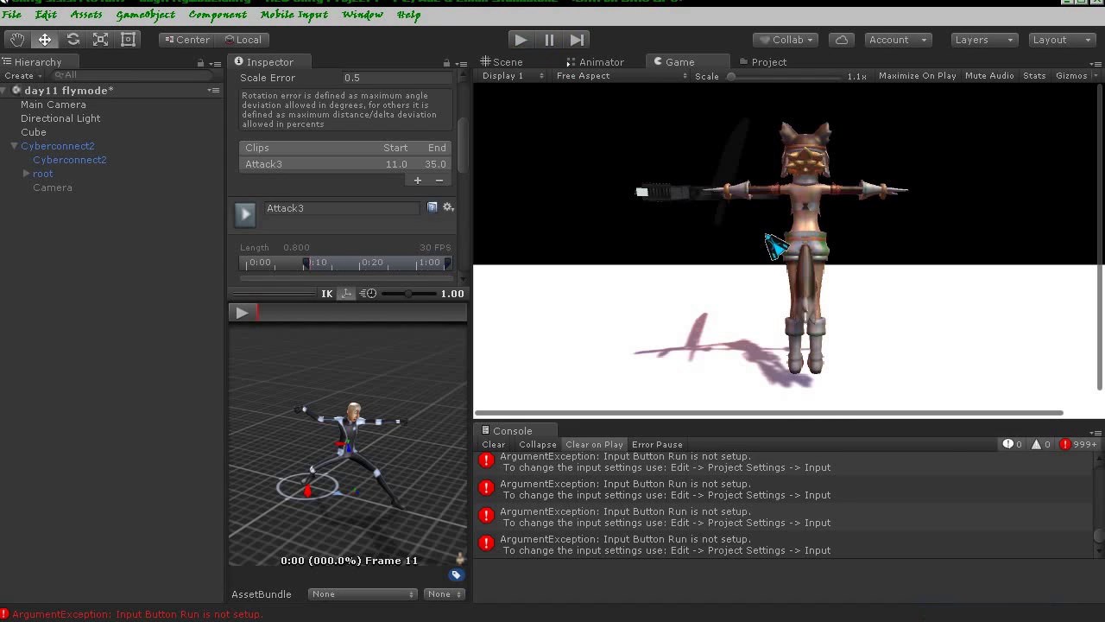
# - Zoom the Scene view in on the gun and select the Cube inside UMP-45 with the Move tool
pyautogui.click(501, 62)
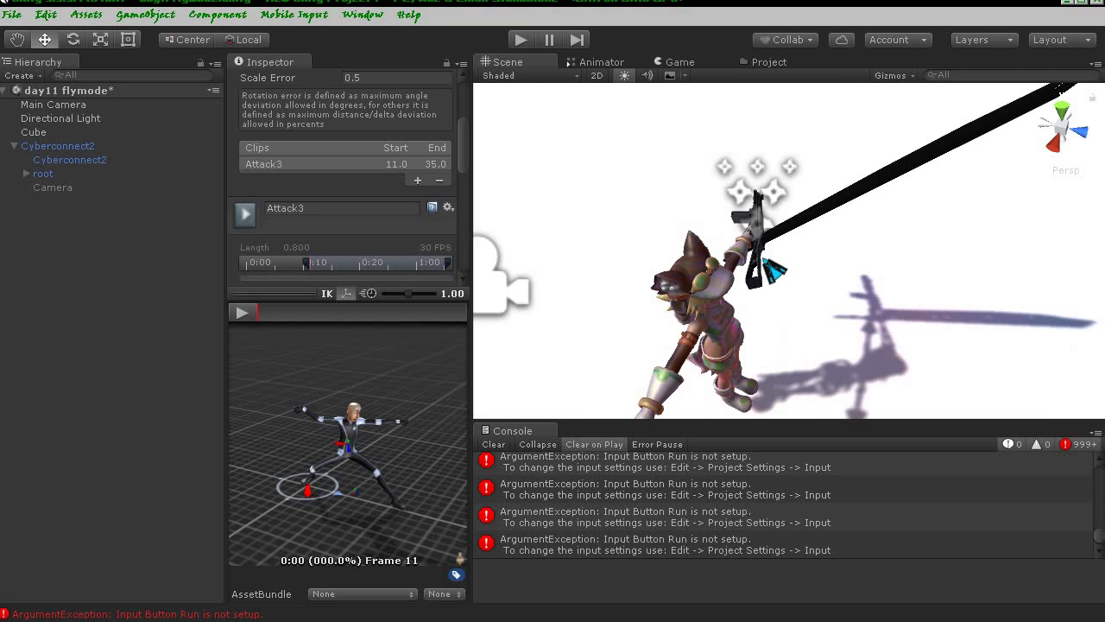
pyautogui.moveTo(777, 259); pyautogui.dragTo(843, 271, button='middle')
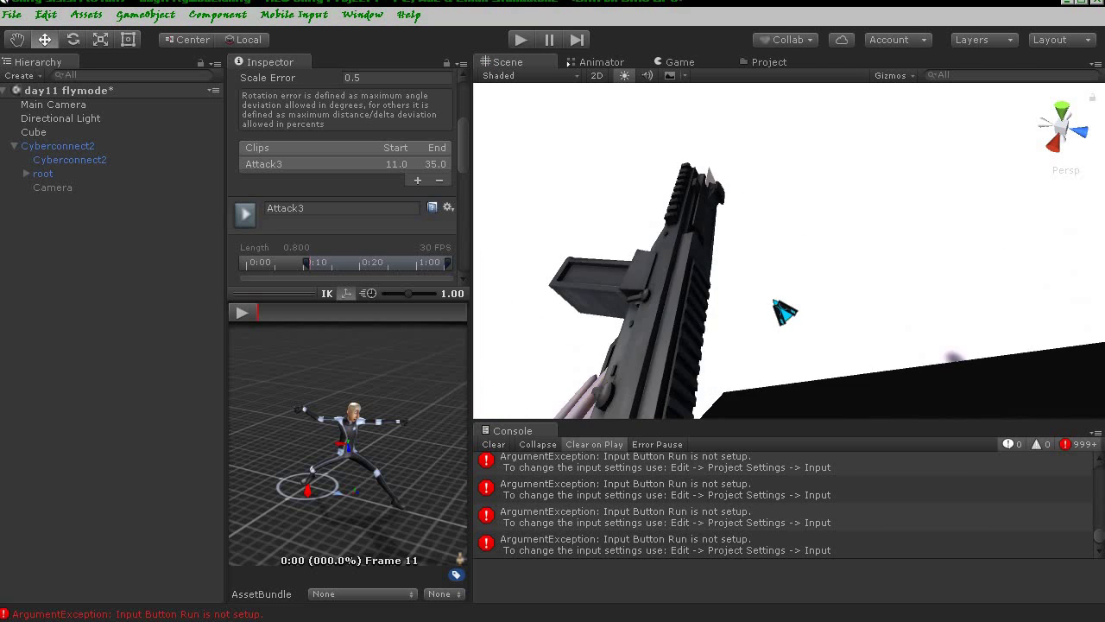
pyautogui.keyDown('alt'); pyautogui.moveTo(843, 271); pyautogui.dragTo(811, 224); pyautogui.keyUp('alt')
pyautogui.click(816, 177)
pyautogui.press('w')
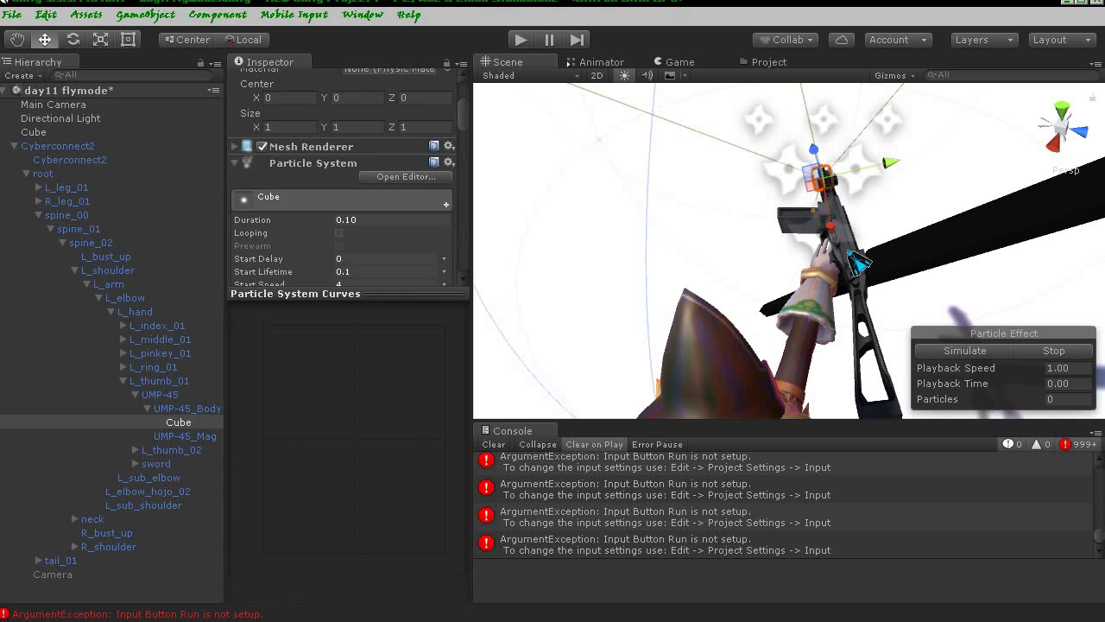
# - Rotate UMP-45_Body to about 20.571° on X
pyautogui.click(183, 409)
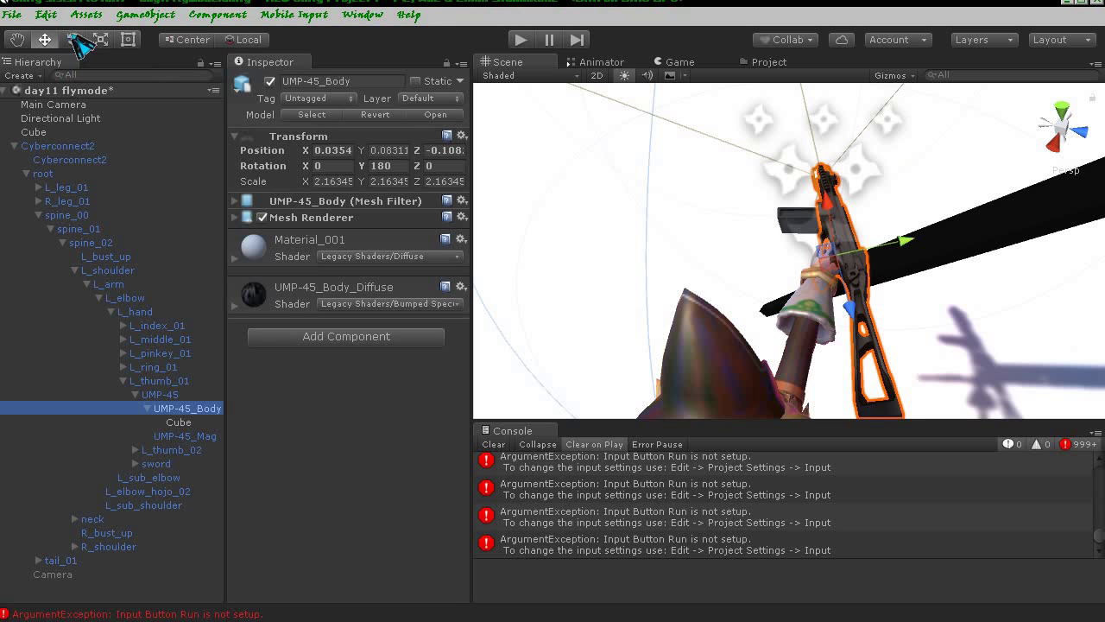
pyautogui.click(73, 39)
pyautogui.moveTo(847, 323); pyautogui.dragTo(802, 316)
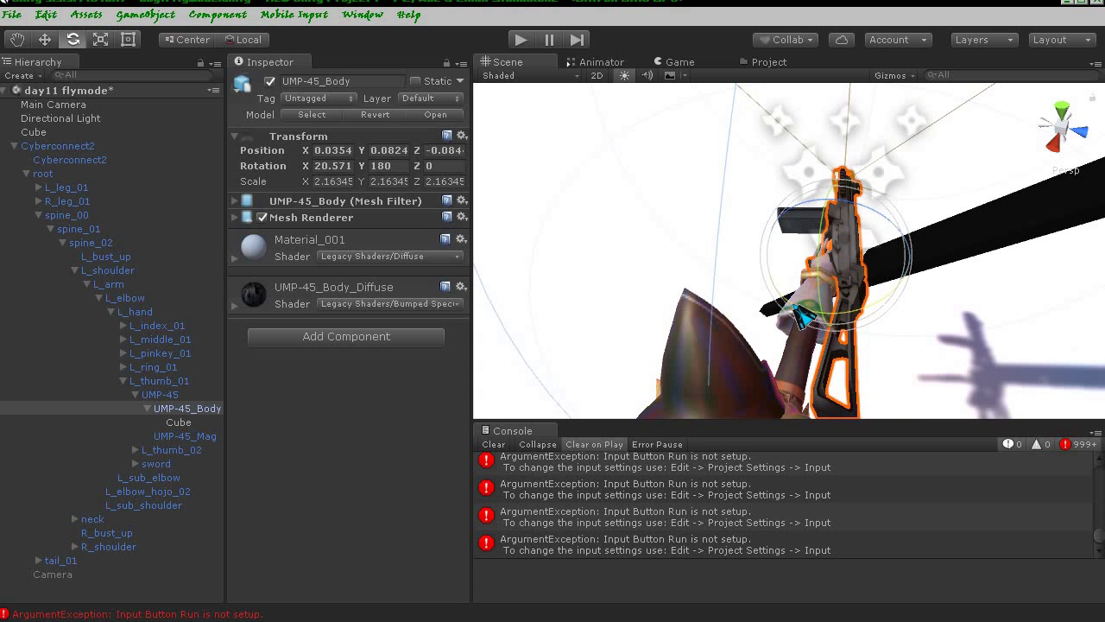
# - Play the game and fire the gun twice to test the new angle
pyautogui.click(521, 39)
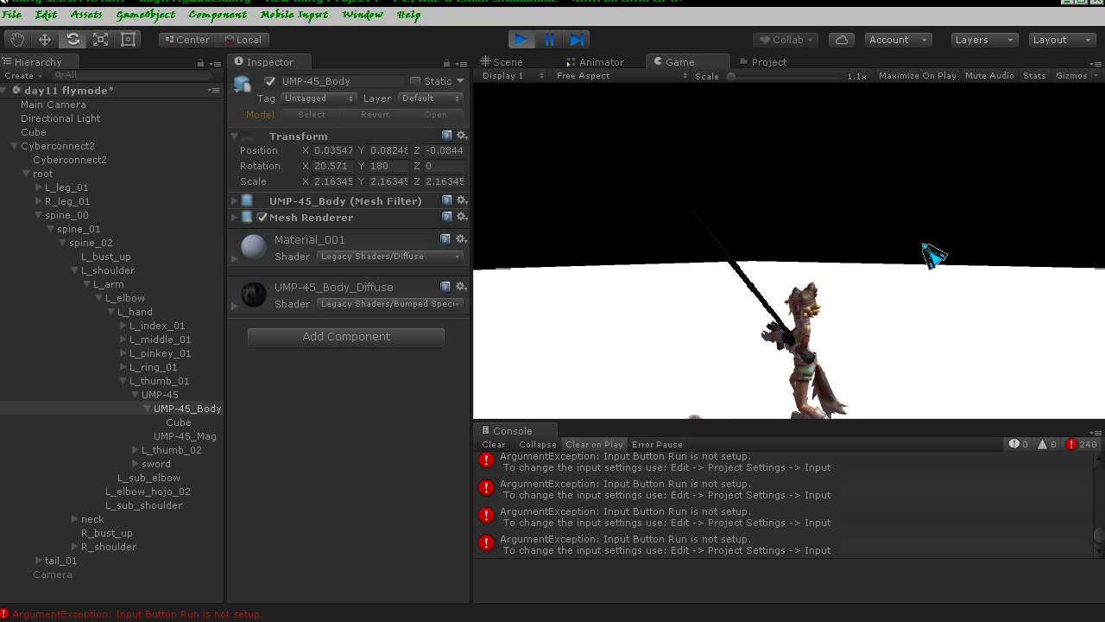
pyautogui.click(1031, 202)
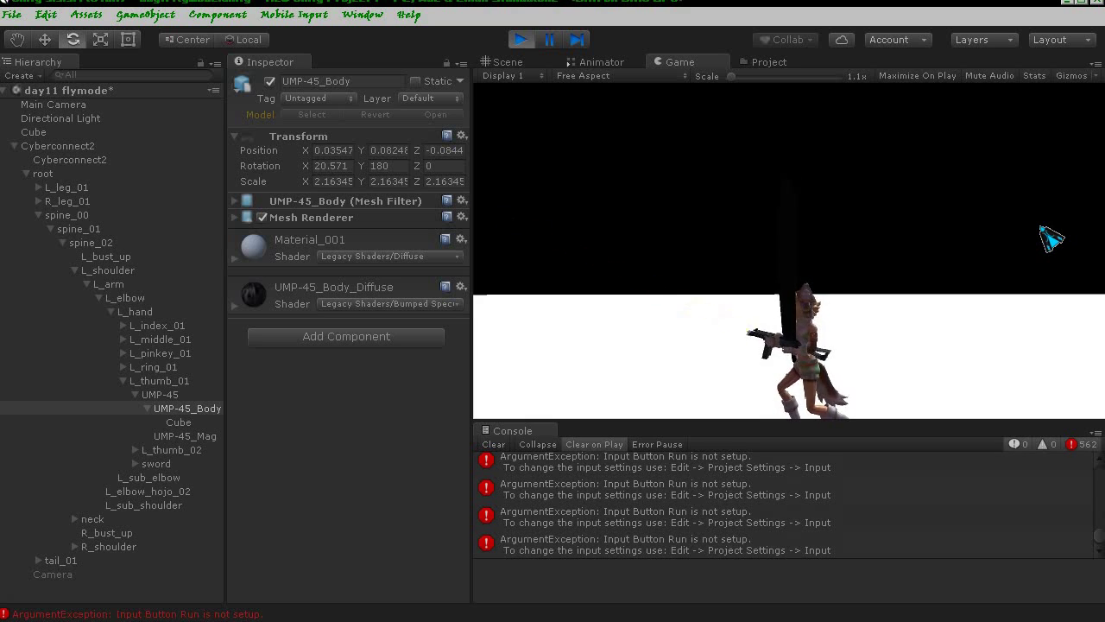
pyautogui.click(949, 225)
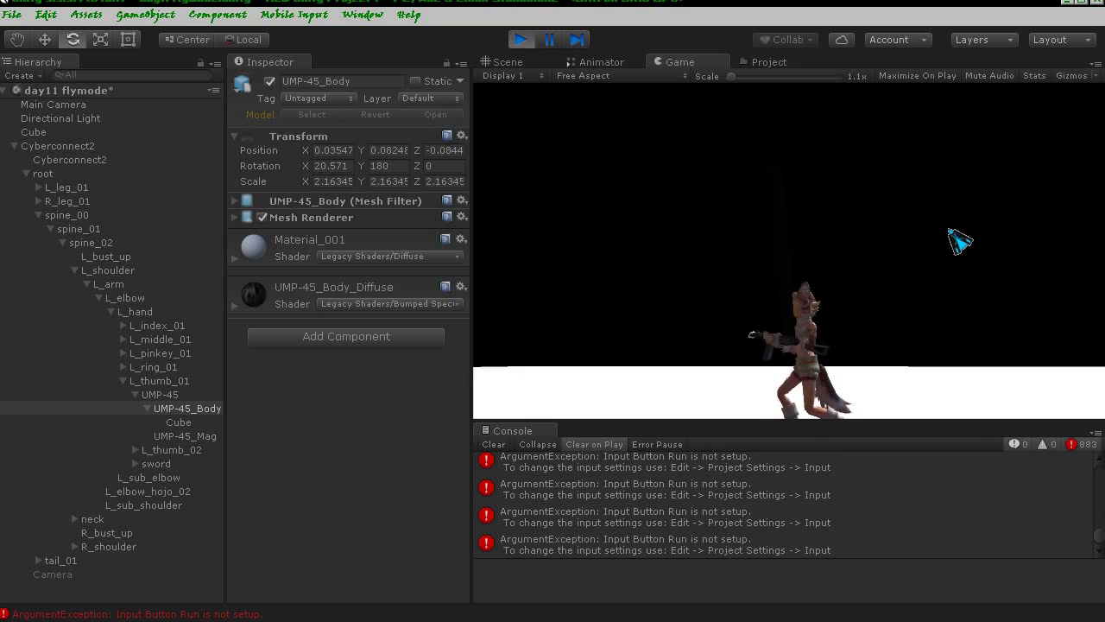
# - Stop play and rotate the Cube under UMP-45_Body to about 7.321° on X
pyautogui.click(527, 39)
pyautogui.click(178, 422)
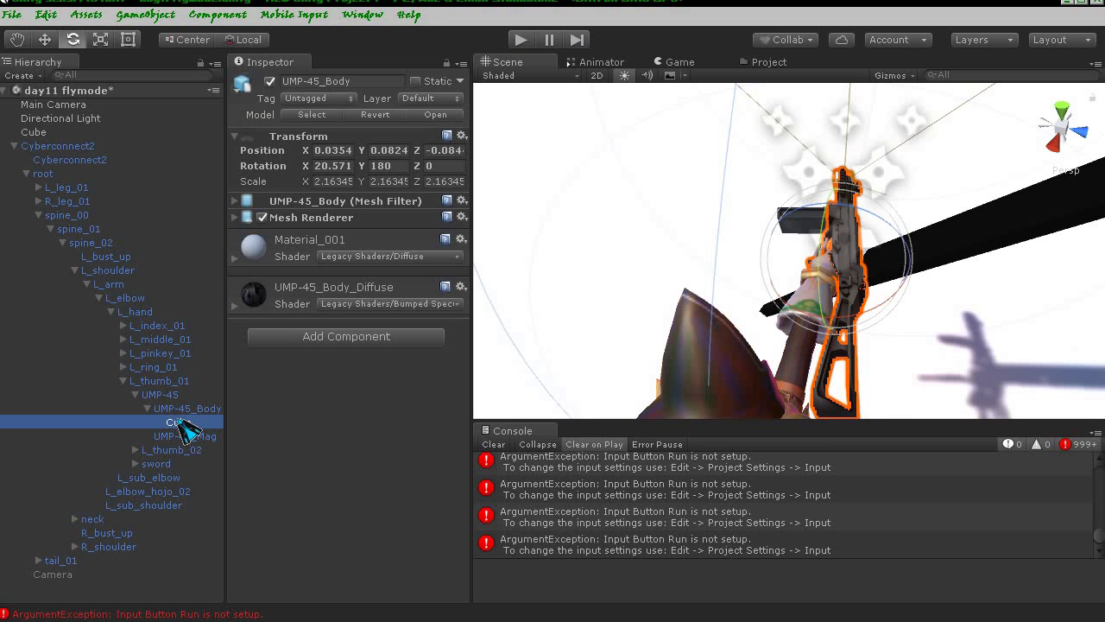
pyautogui.moveTo(796, 263)
pyautogui.keyDown('alt'); pyautogui.mouseDown()
pyautogui.moveTo(734, 267)
pyautogui.moveTo(781, 354)
pyautogui.mouseUp(); pyautogui.keyUp('alt')
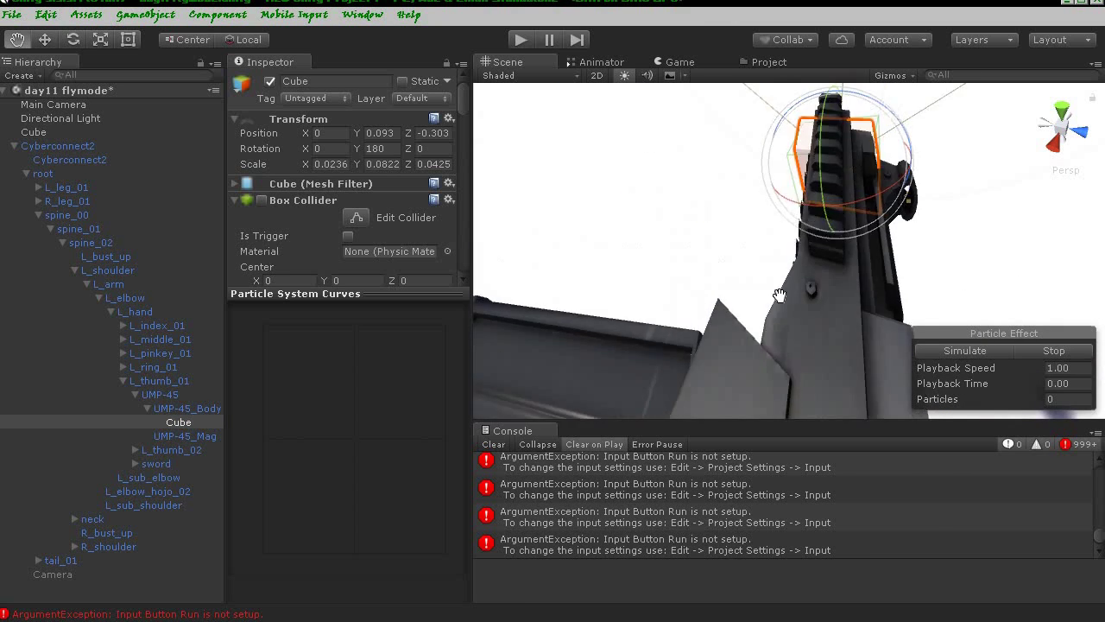
pyautogui.press('f')
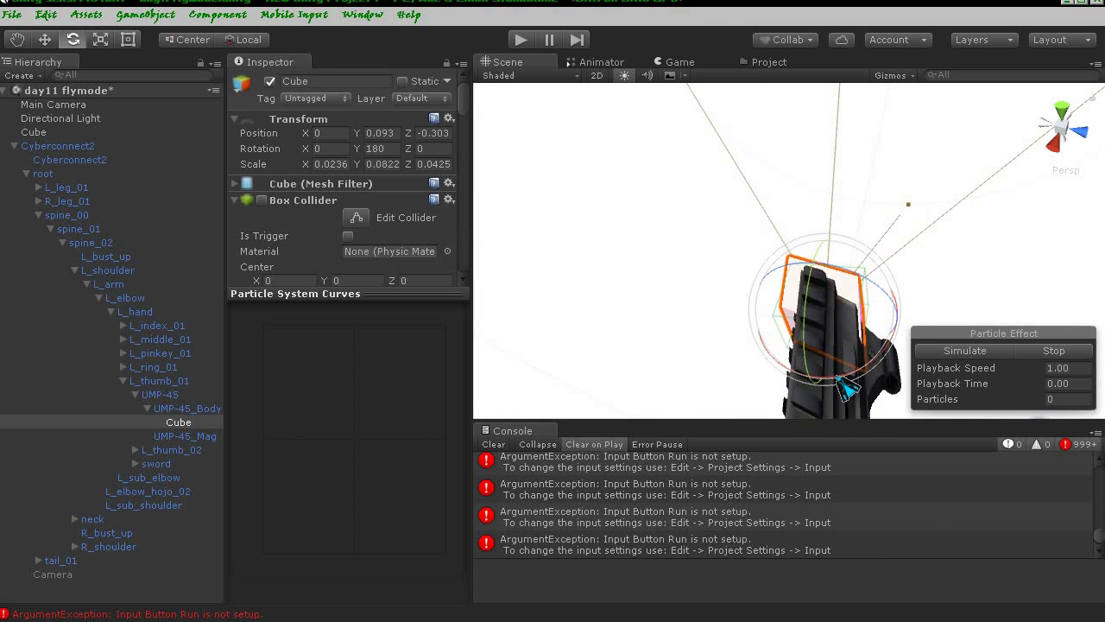
pyautogui.moveTo(846, 389); pyautogui.dragTo(861, 390)
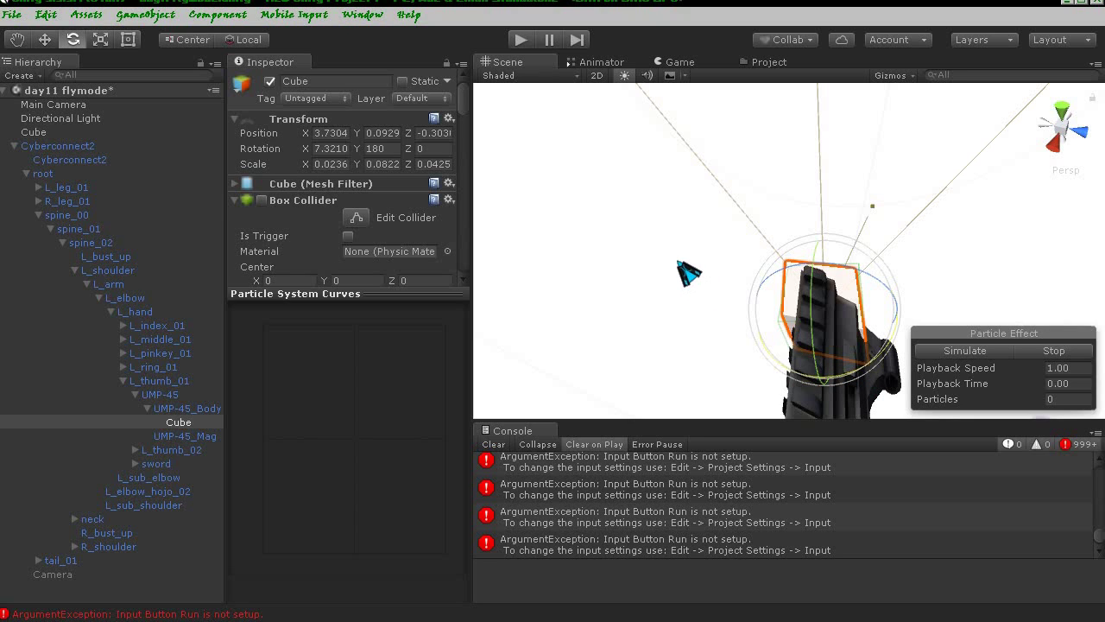
# - Play the game, fire two shots to check the change, then stop
pyautogui.click(520, 39)
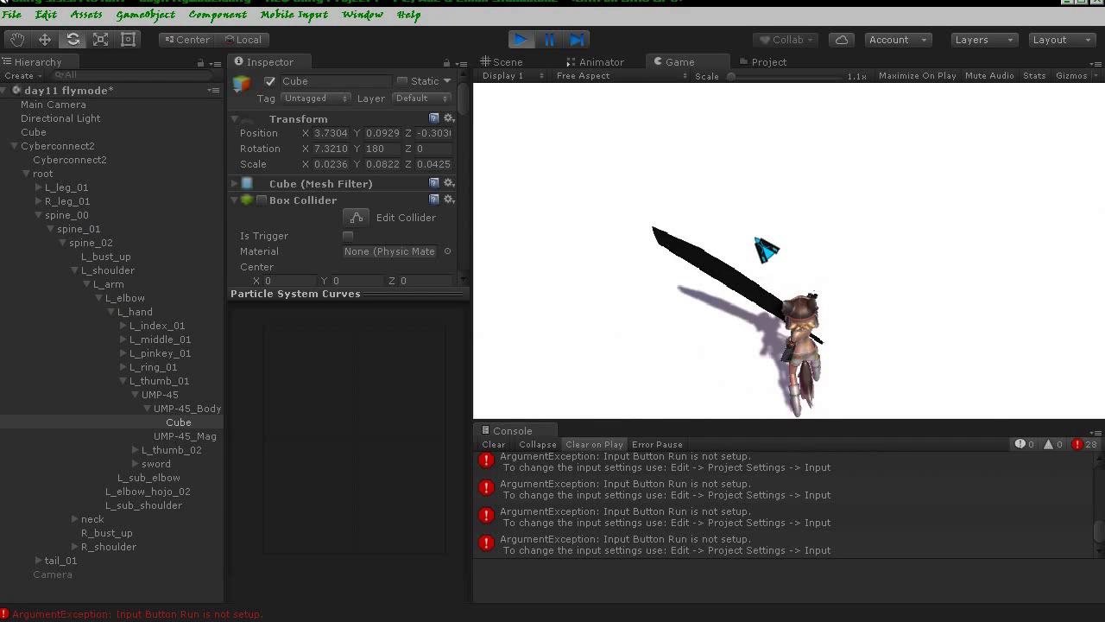
pyautogui.click(688, 232)
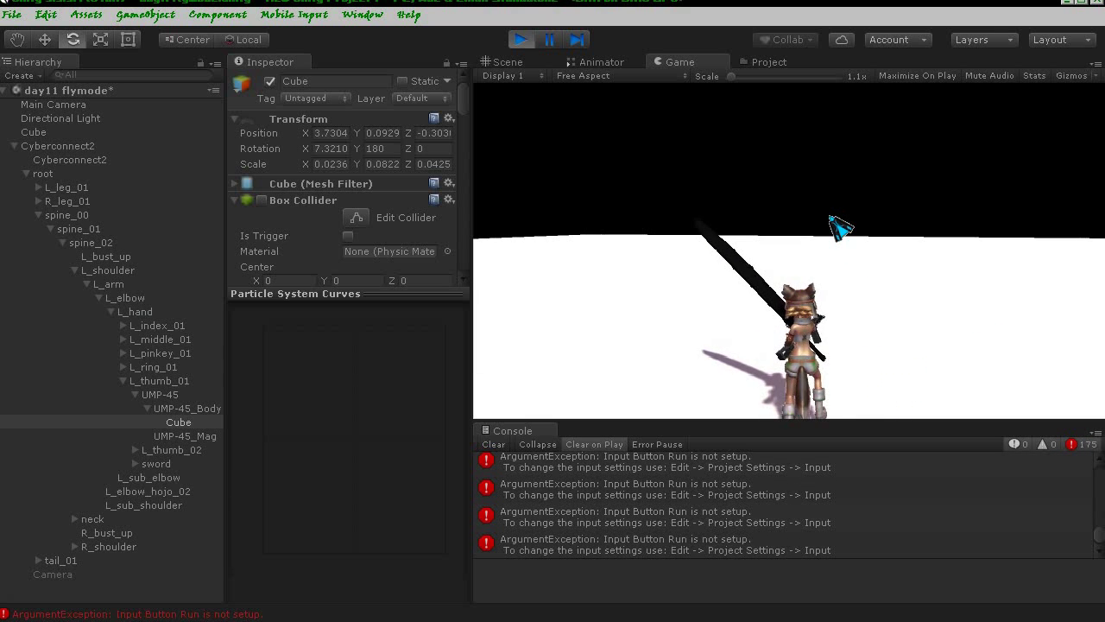
pyautogui.click(881, 228)
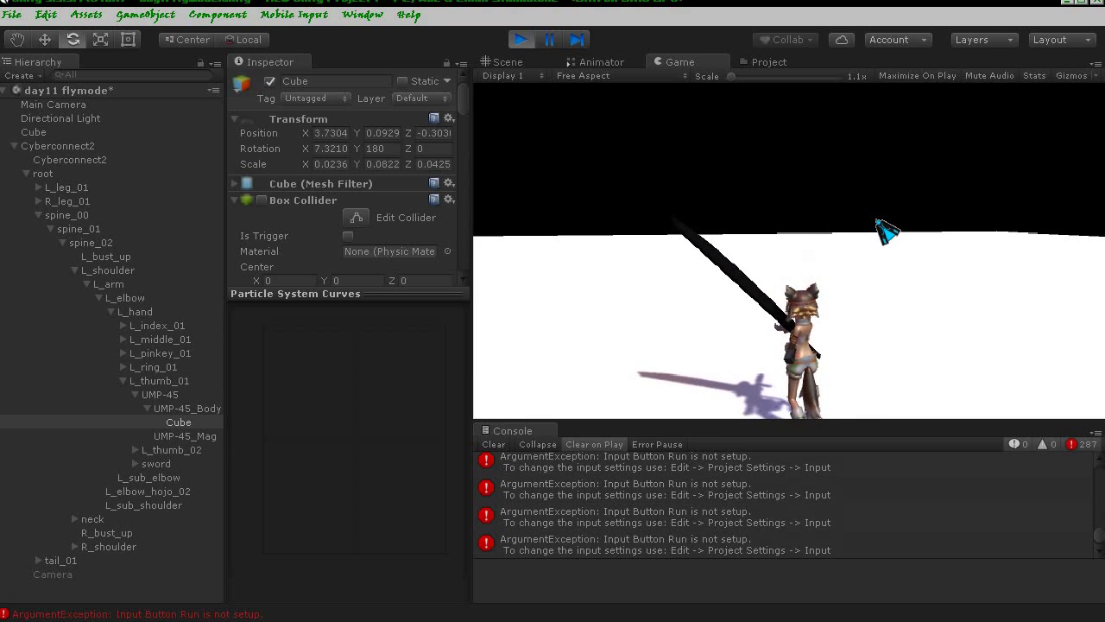
pyautogui.click(526, 39)
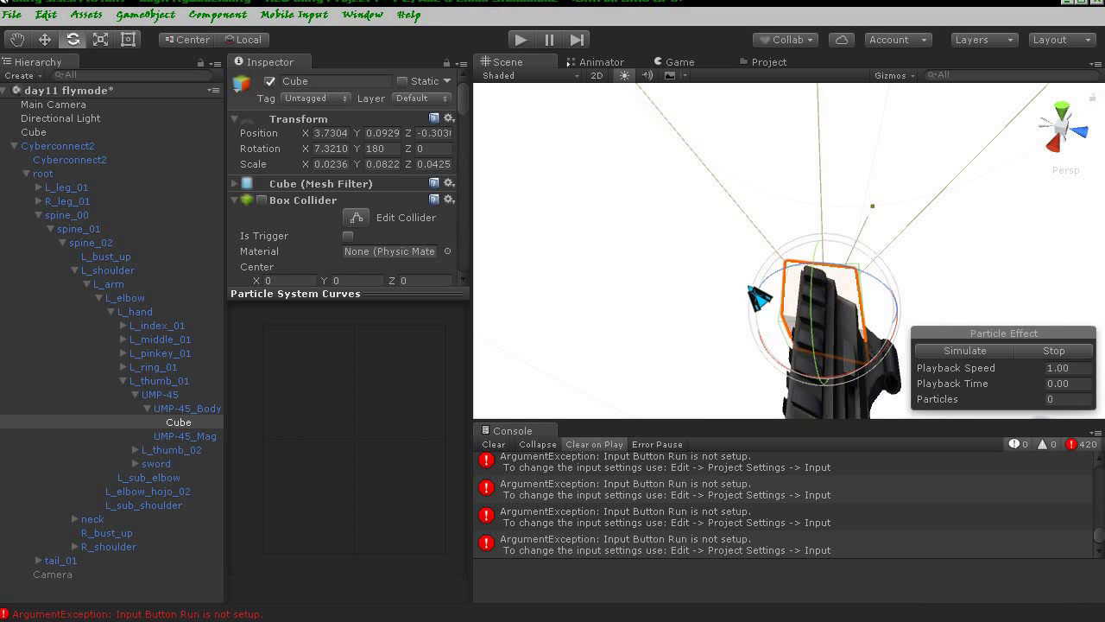
# - Select UMP-45_Body at its 14.178° X tilt and play-test the new gun angle
pyautogui.click(175, 409)
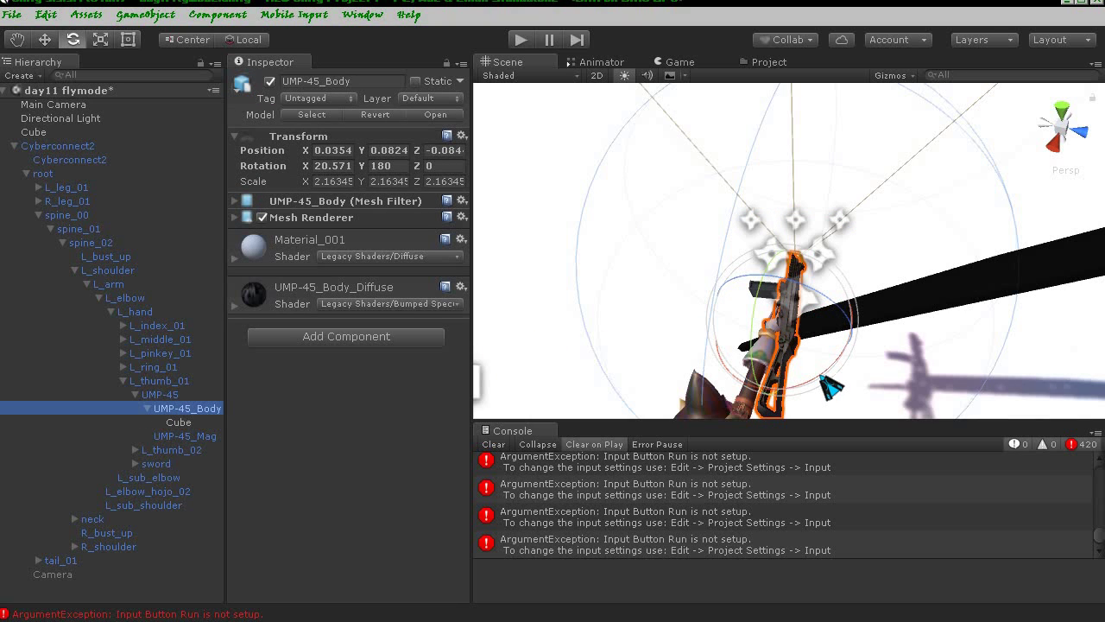
pyautogui.moveTo(809, 356)
pyautogui.keyDown('alt'); pyautogui.mouseDown()
pyautogui.moveTo(788, 324)
pyautogui.moveTo(807, 321)
pyautogui.mouseUp(); pyautogui.keyUp('alt')
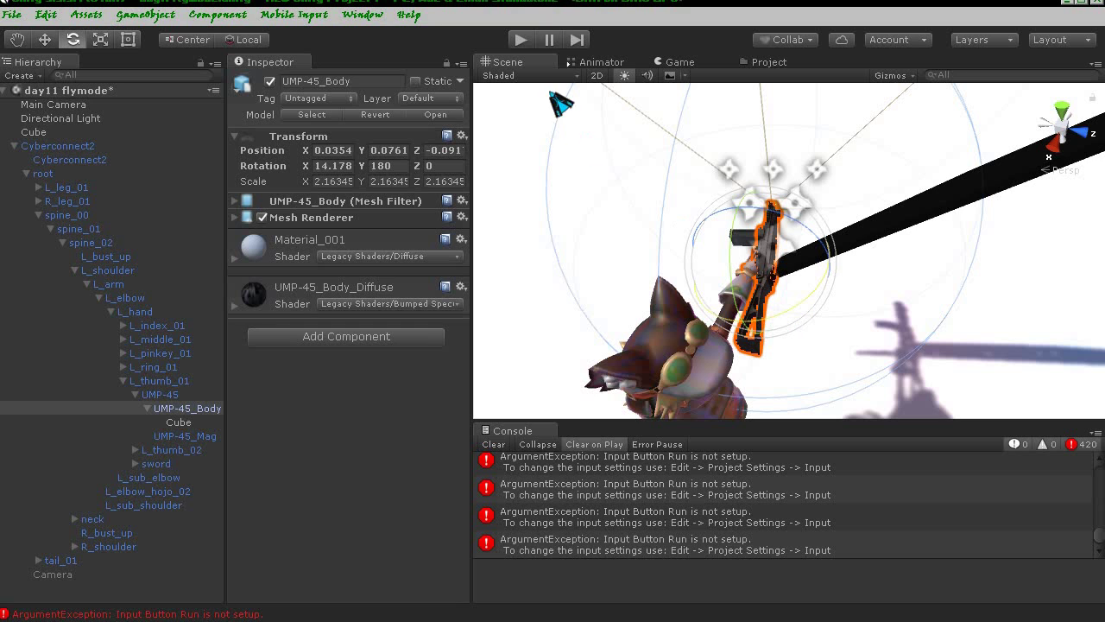
pyautogui.click(521, 40)
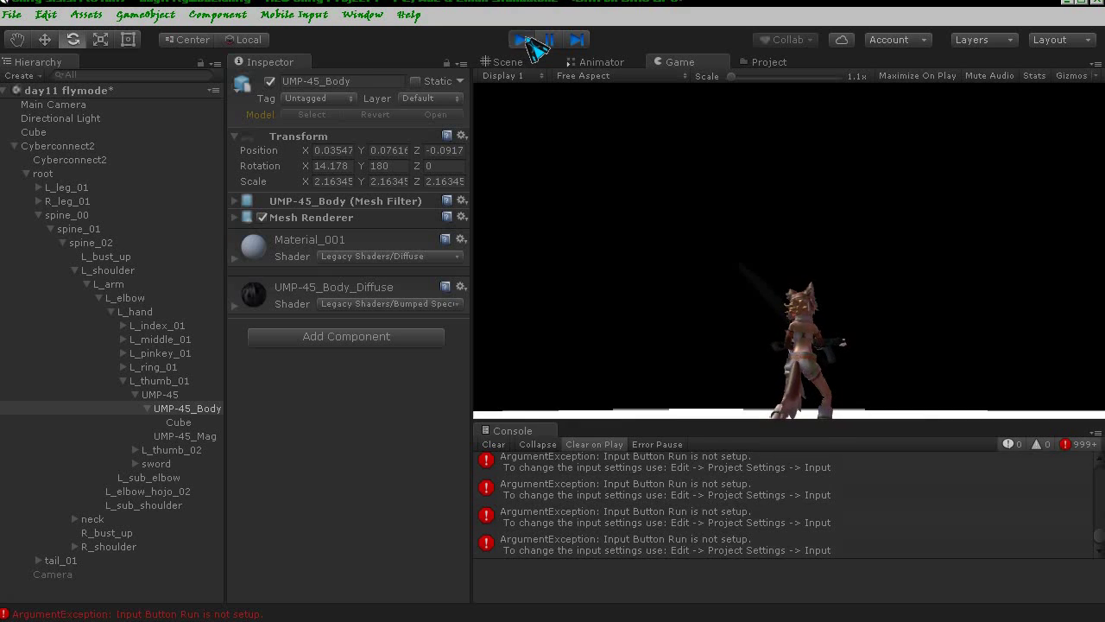
pyautogui.click(525, 39)
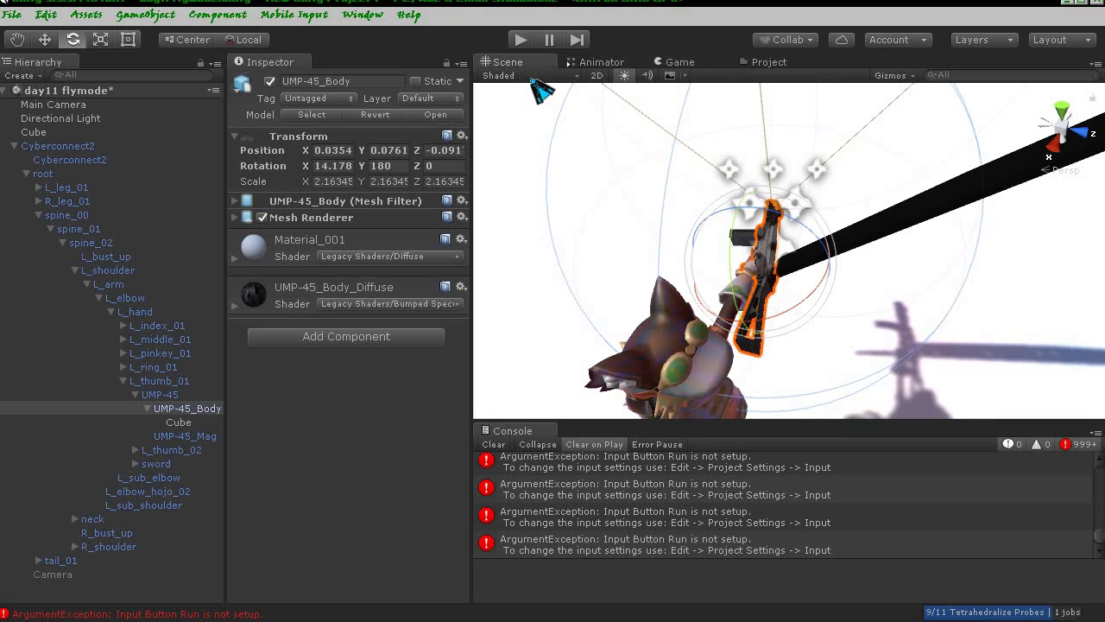
# - In the Animator, drill into the Locomotion state's blend tree of walk_shoot_ar and assault_combat_run motions
pyautogui.click(602, 62)
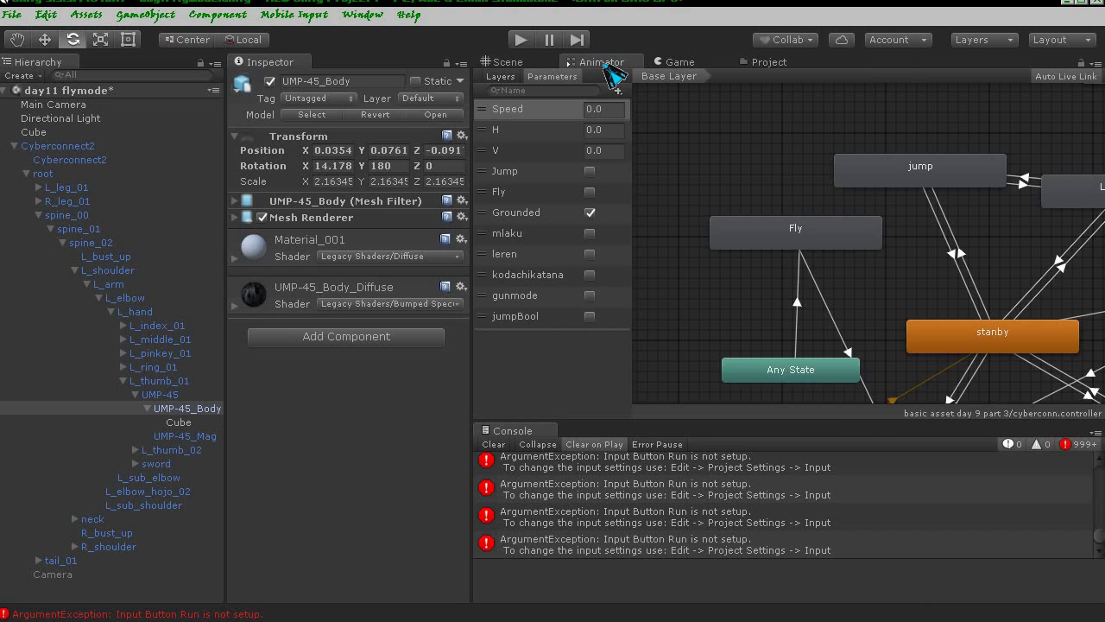
pyautogui.moveTo(924, 281); pyautogui.dragTo(844, 271, button='middle')
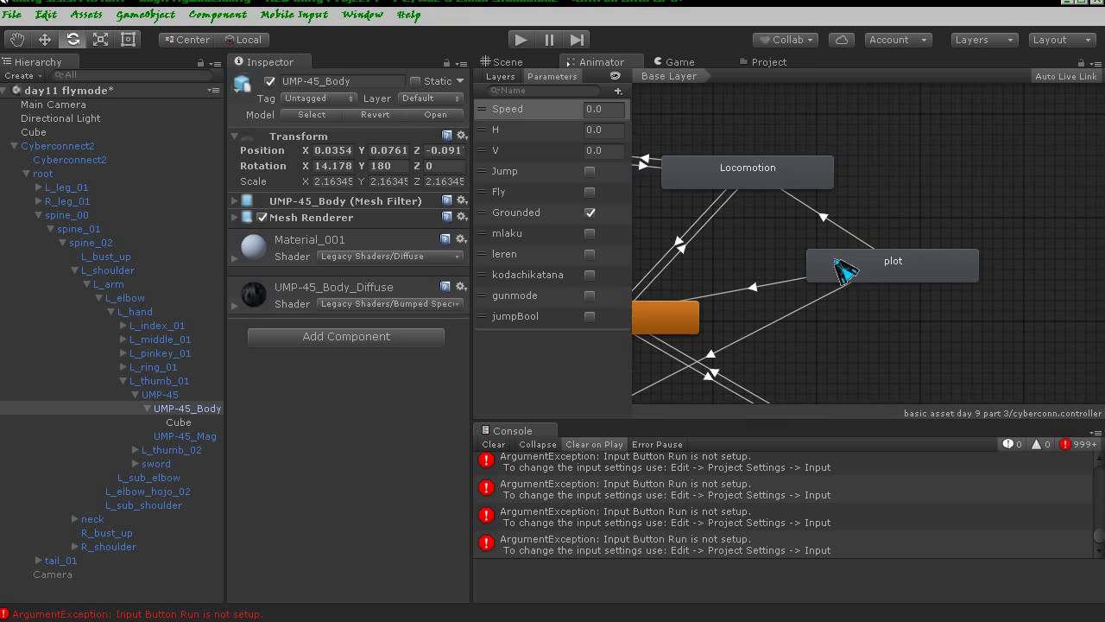
pyautogui.click(883, 273)
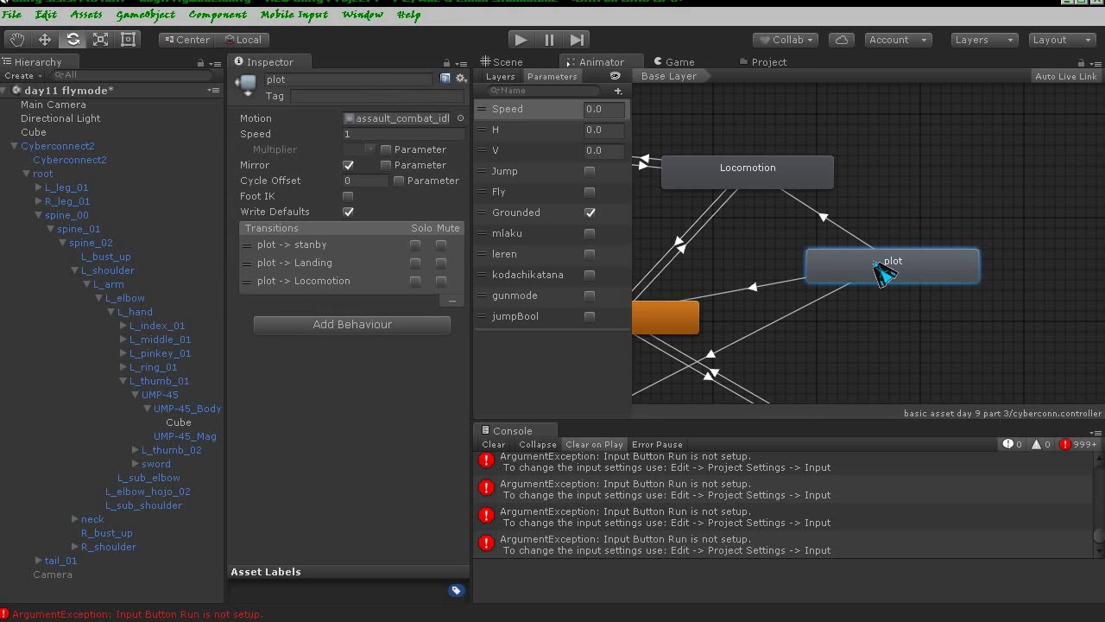
pyautogui.click(713, 183)
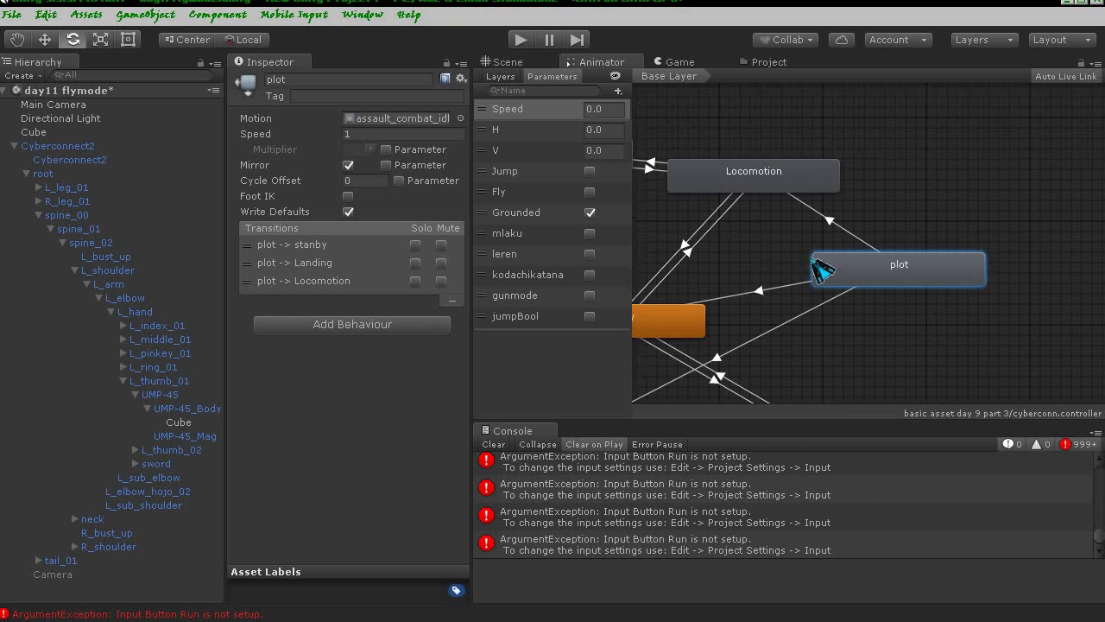
pyautogui.moveTo(713, 185); pyautogui.dragTo(898, 285, button='middle')
pyautogui.doubleClick(898, 284)
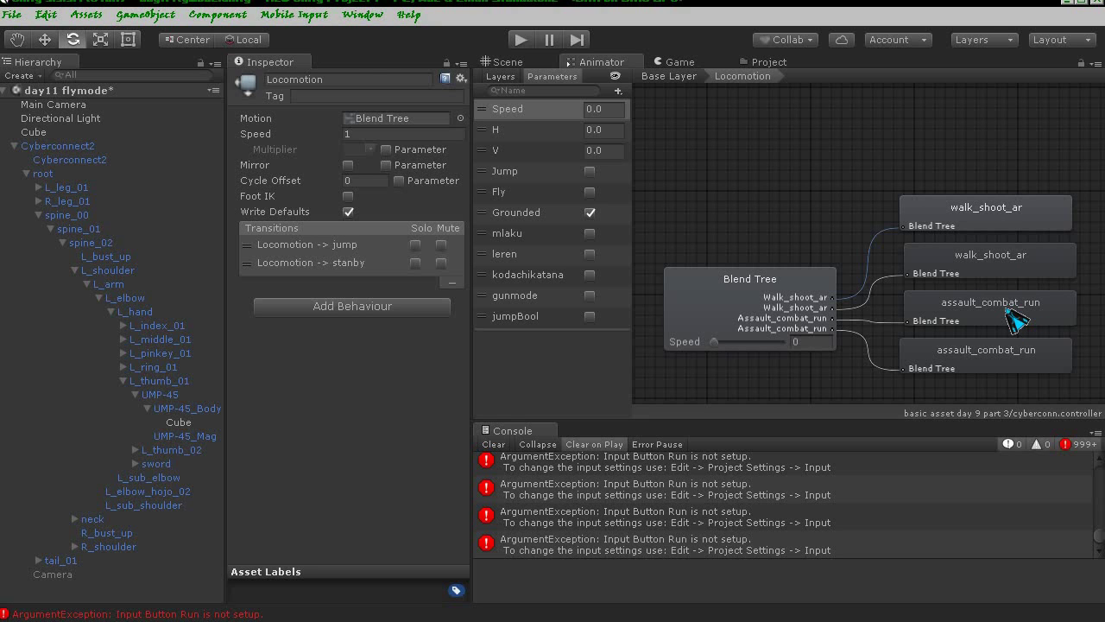
# - Compare the assault_combat_run and walk_shoot_ar motions and play the walk_shoot_ar preview
pyautogui.click(1012, 319)
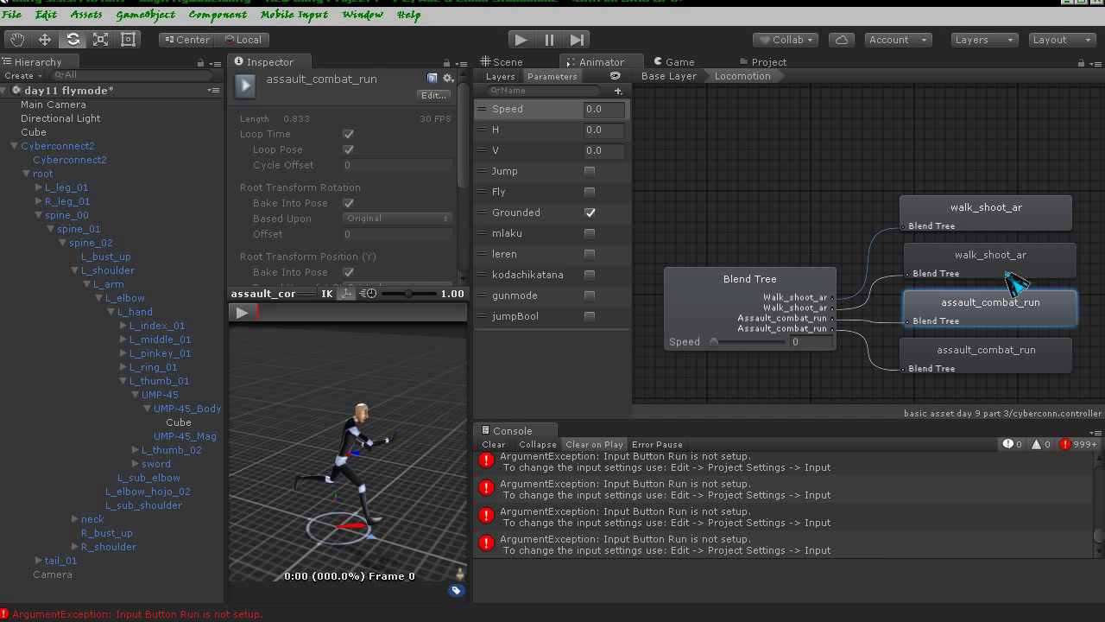
pyautogui.click(1015, 270)
pyautogui.click(1008, 319)
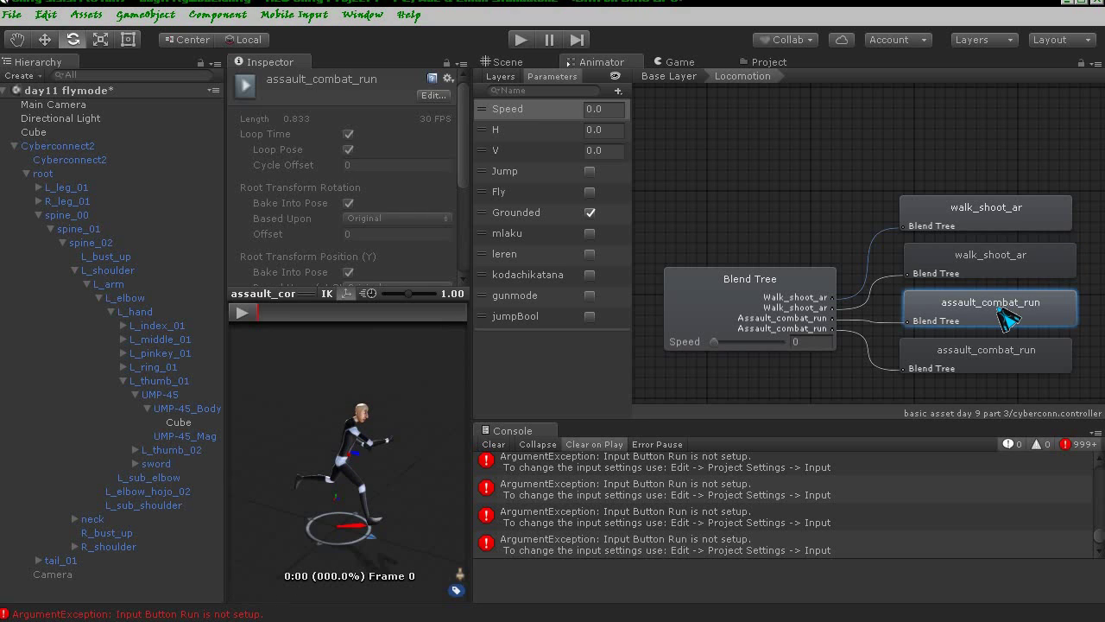
pyautogui.click(1011, 271)
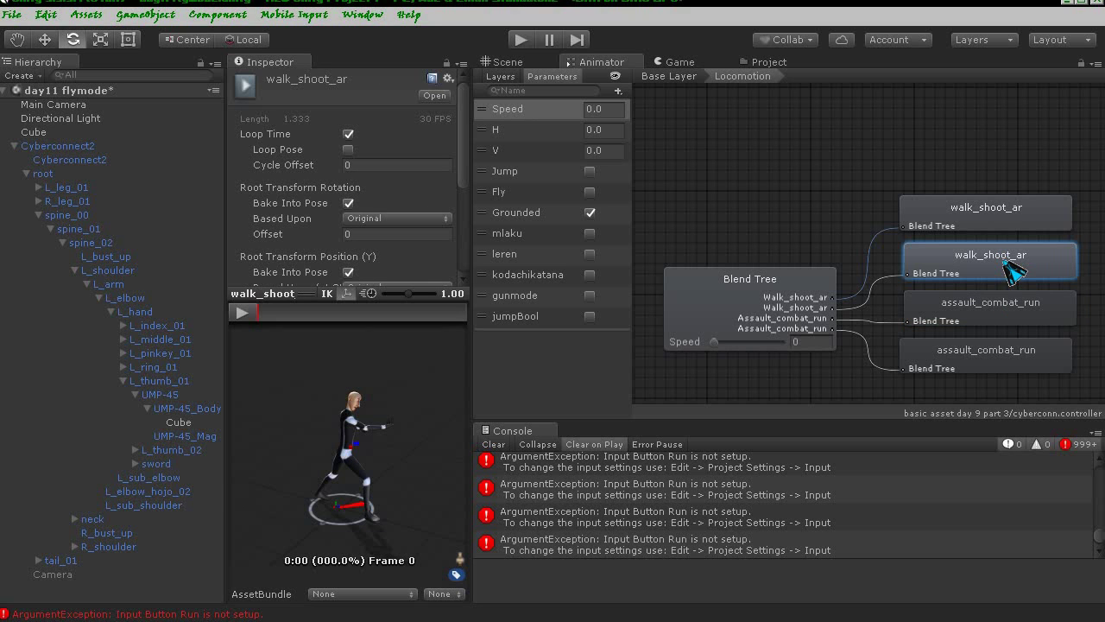
pyautogui.moveTo(360, 458)
pyautogui.mouseDown()
pyautogui.moveTo(363, 516)
pyautogui.moveTo(376, 523)
pyautogui.mouseUp()
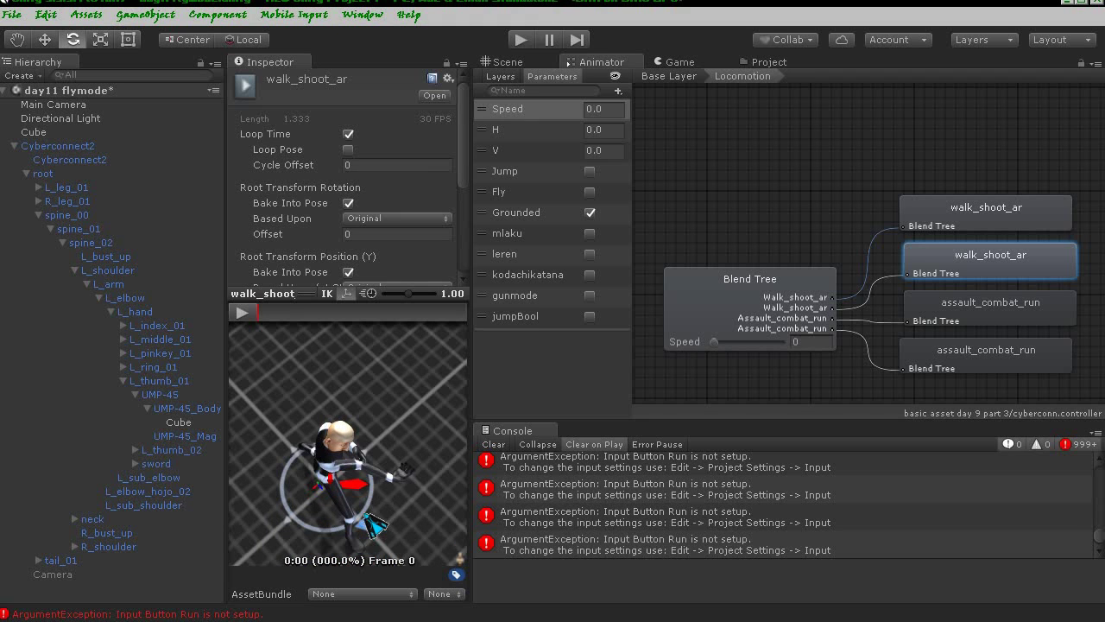
pyautogui.click(243, 313)
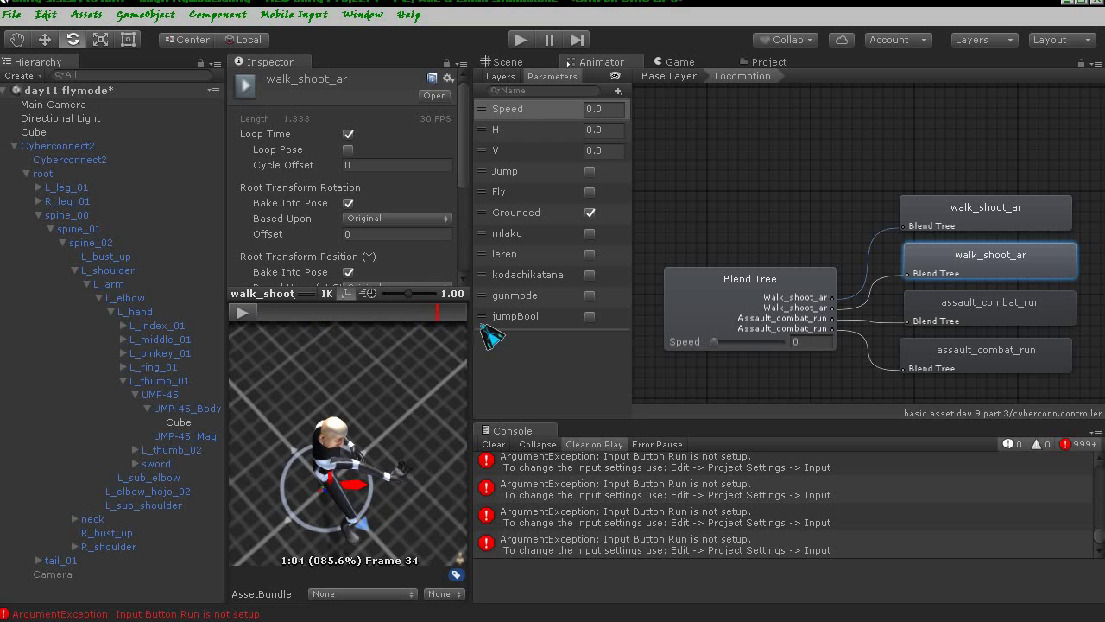
# - Orbit the Inspector preview around the character while viewing the walk_shoot_ar clip
pyautogui.click(1006, 311)
pyautogui.moveTo(373, 464); pyautogui.dragTo(216, 406)
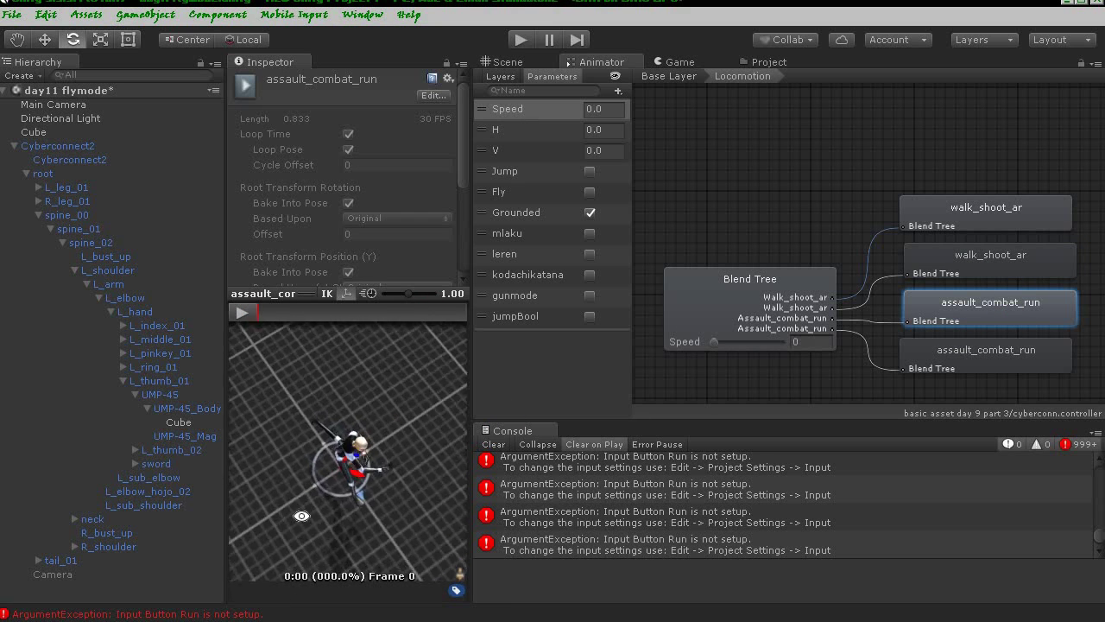
pyautogui.moveTo(310, 441)
pyautogui.mouseDown()
pyautogui.moveTo(345, 452)
pyautogui.moveTo(110, 391)
pyautogui.moveTo(326, 428)
pyautogui.mouseUp()
pyautogui.moveTo(483, 432)
pyautogui.mouseDown()
pyautogui.moveTo(142, 567)
pyautogui.moveTo(194, 541)
pyautogui.mouseUp()
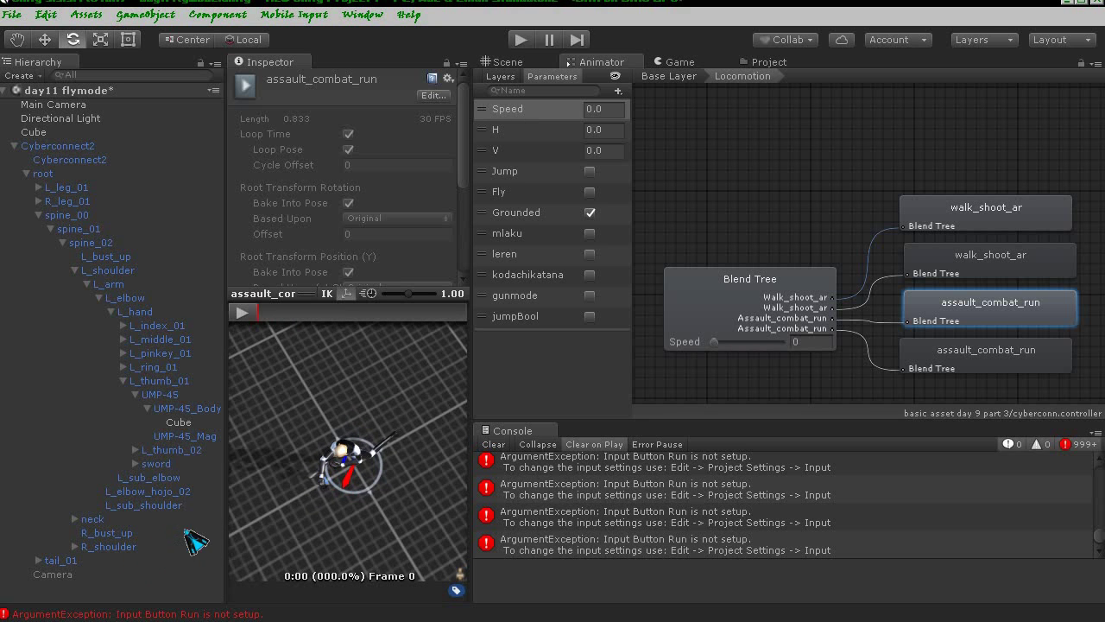
pyautogui.click(1019, 257)
pyautogui.moveTo(302, 431); pyautogui.dragTo(138, 524)
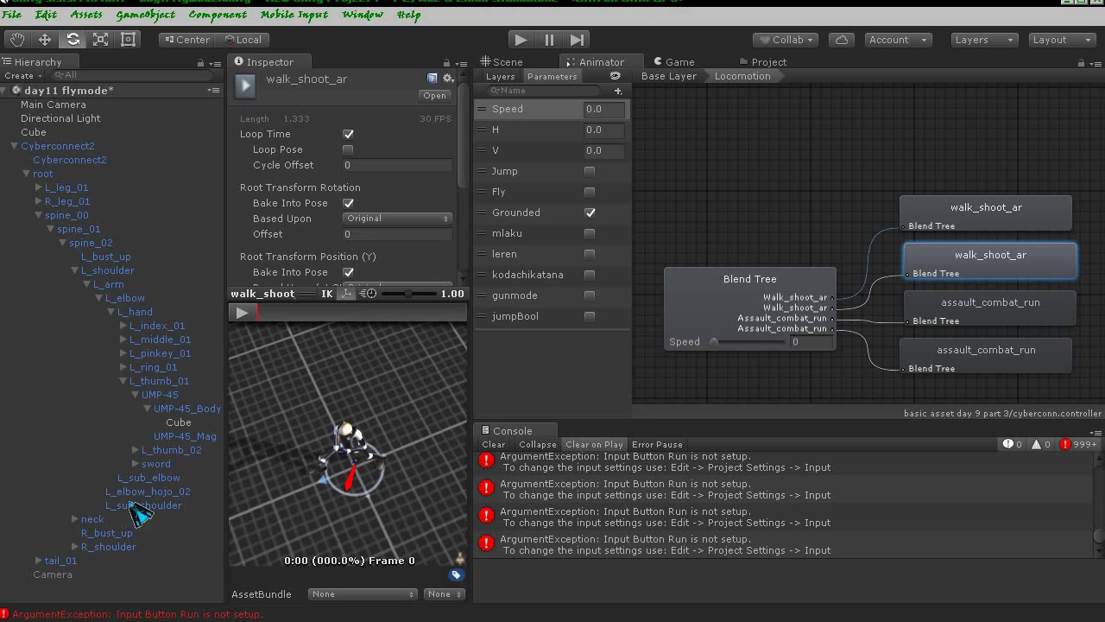
pyautogui.moveTo(138, 524); pyautogui.dragTo(259, 501)
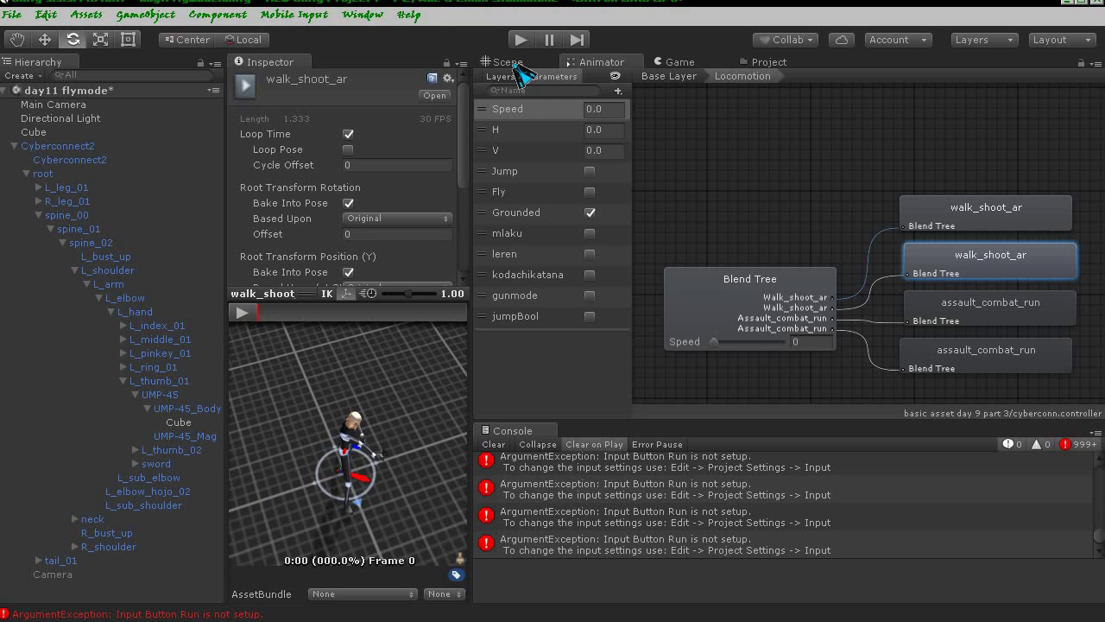
# - Return to Base Layer, reopen Locomotion and show its Speed thresholds 0, 0.6, 0.8, 2
pyautogui.doubleClick(810, 208)
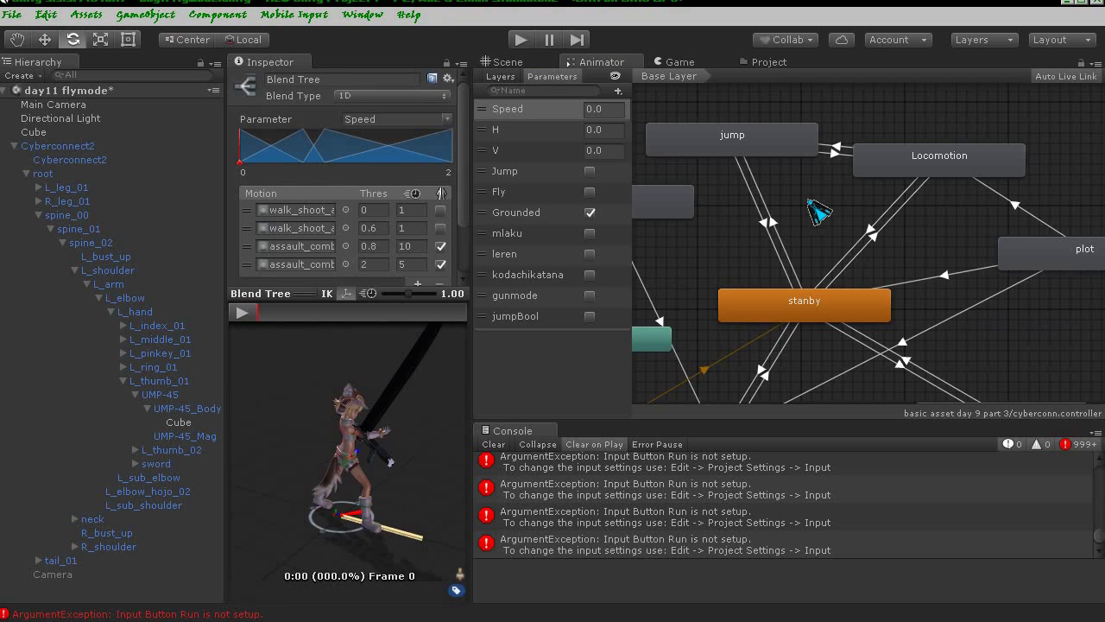
pyautogui.click(889, 261)
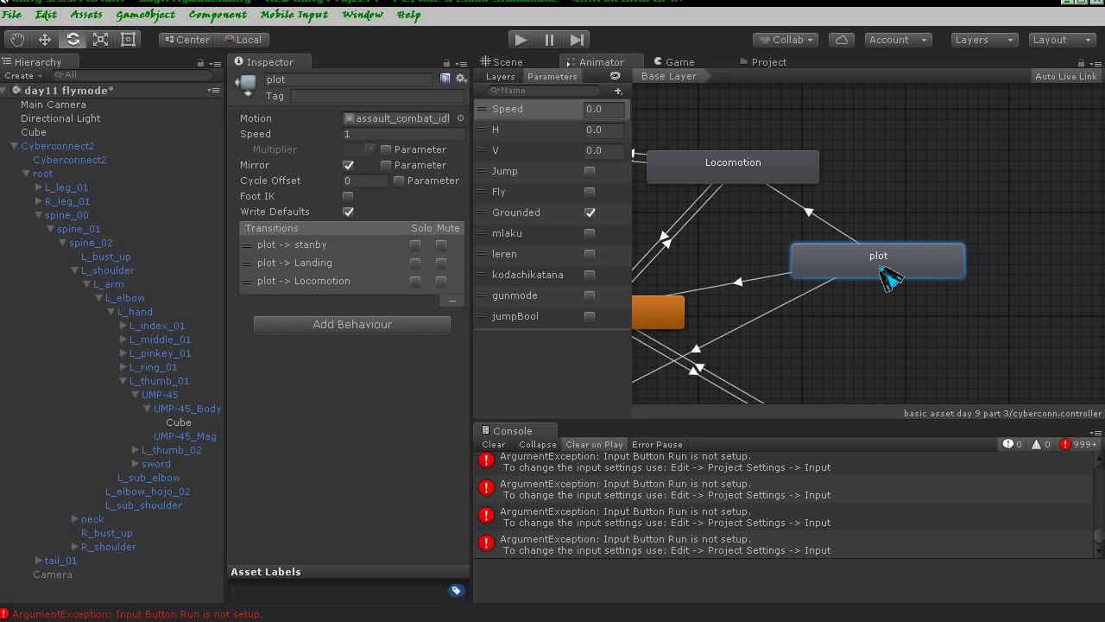
pyautogui.doubleClick(759, 164)
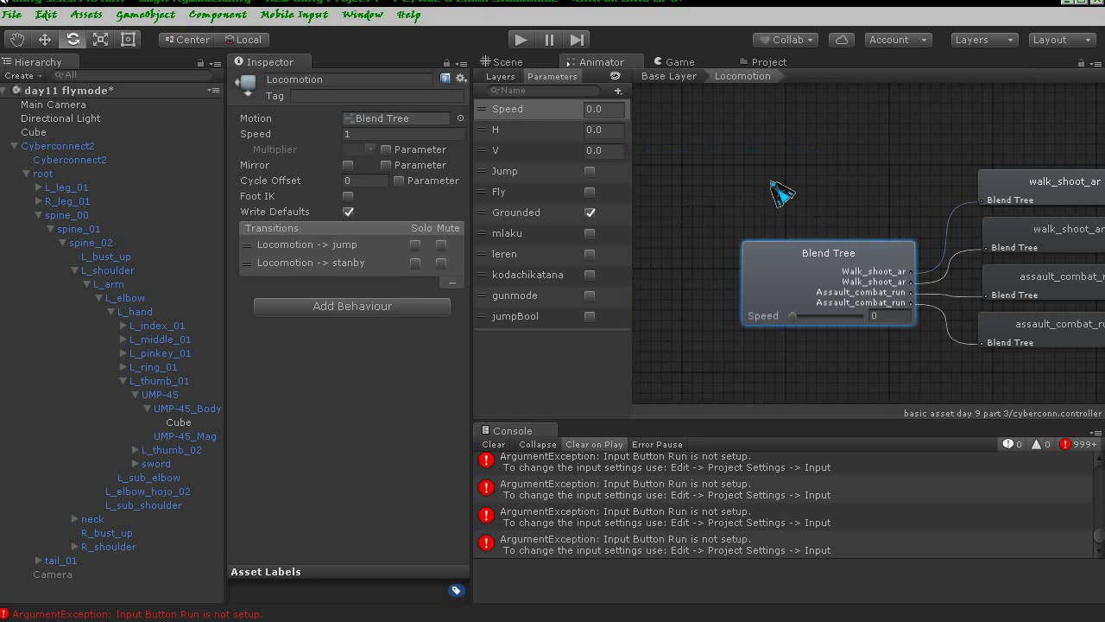
pyautogui.click(889, 295)
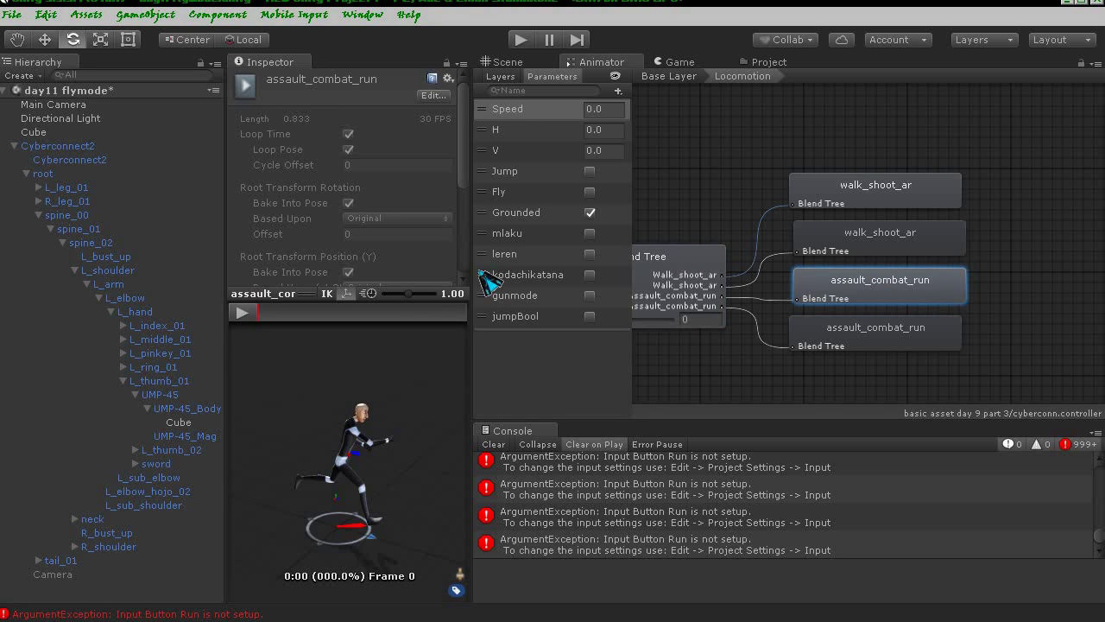
pyautogui.click(701, 282)
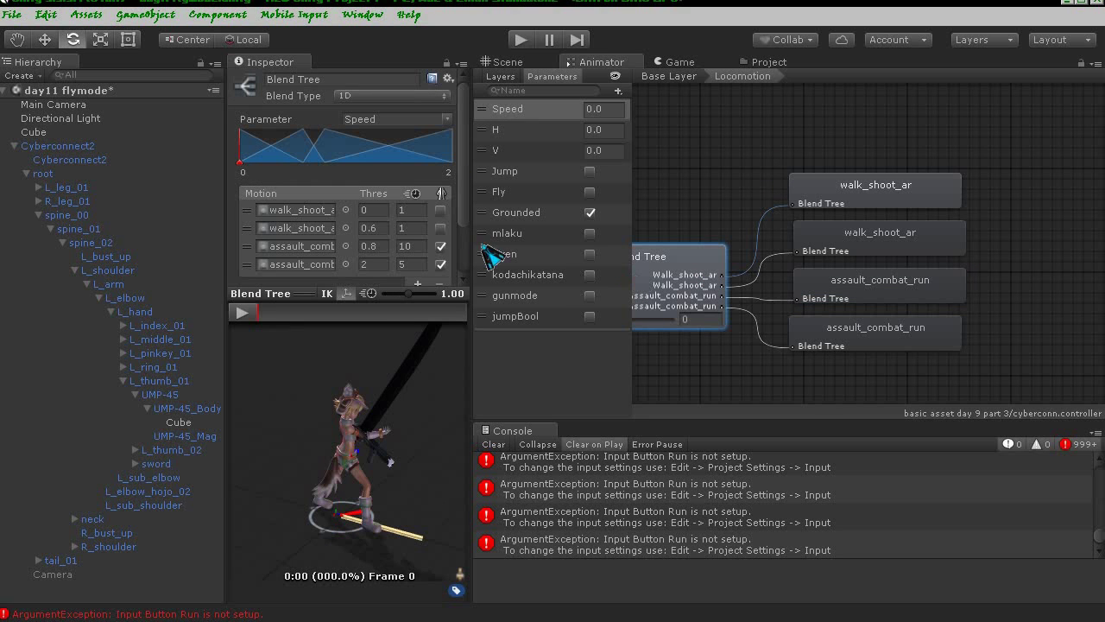
# - Replace assault_combat_run with walk_shoot_ar as the motion at threshold 0.8
pyautogui.click(345, 246)
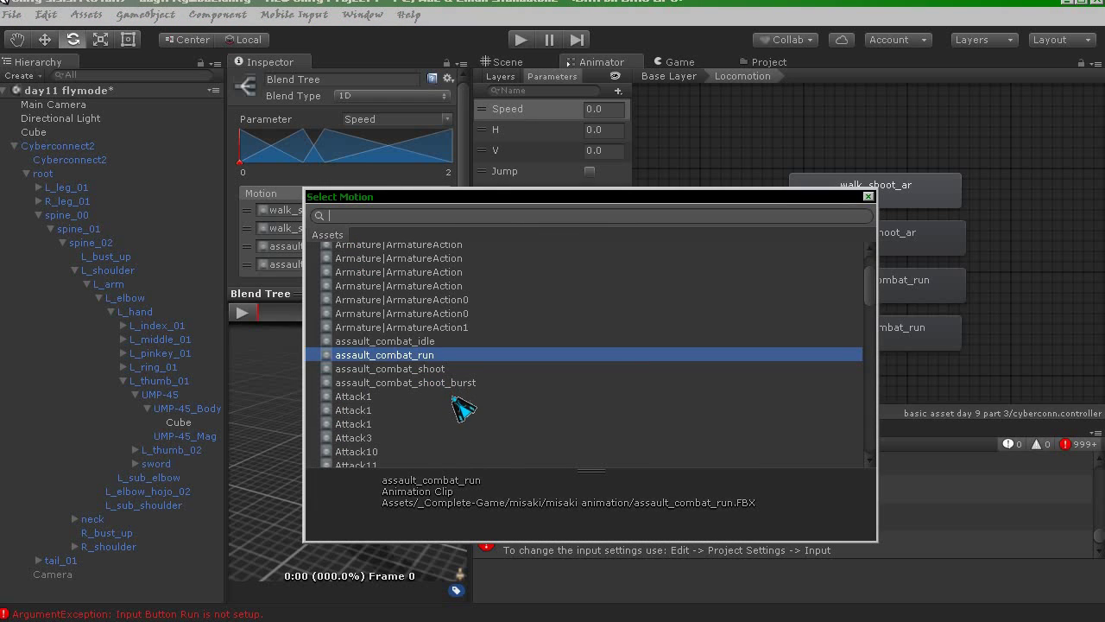
pyautogui.scroll(-5, 472, 332)
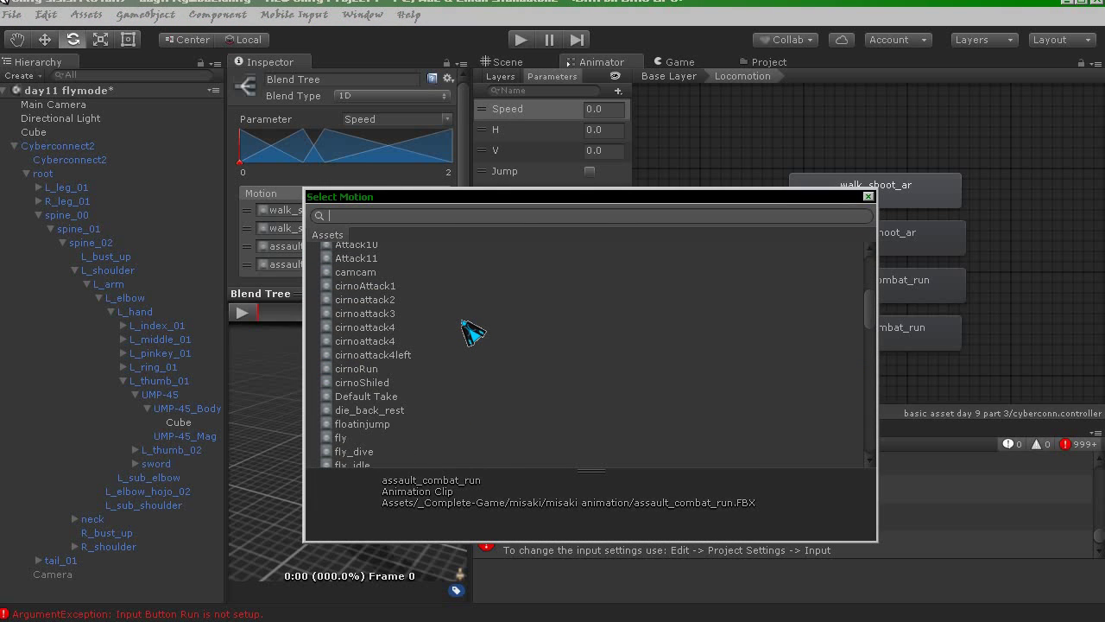
pyautogui.scroll(5, 383, 316)
pyautogui.write('walk')
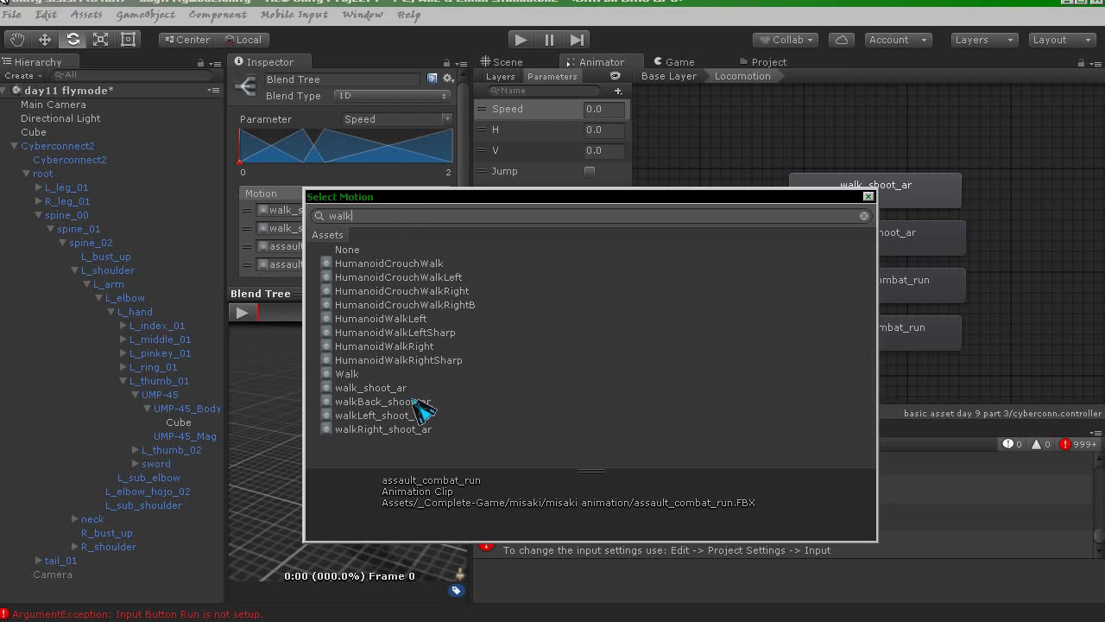
pyautogui.click(383, 389)
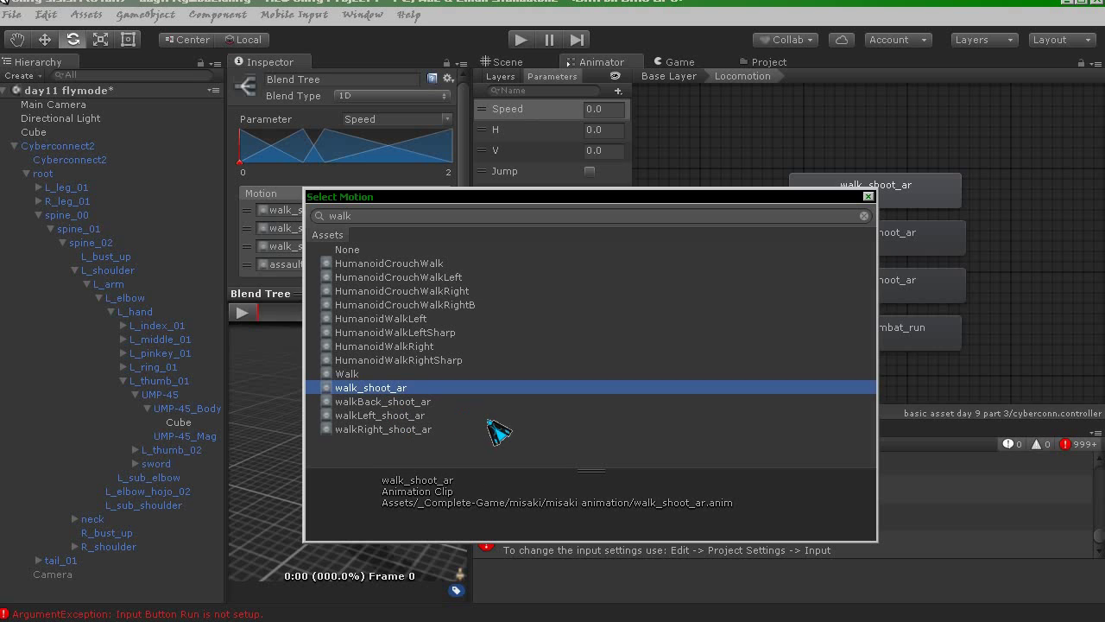
pyautogui.doubleClick(393, 388)
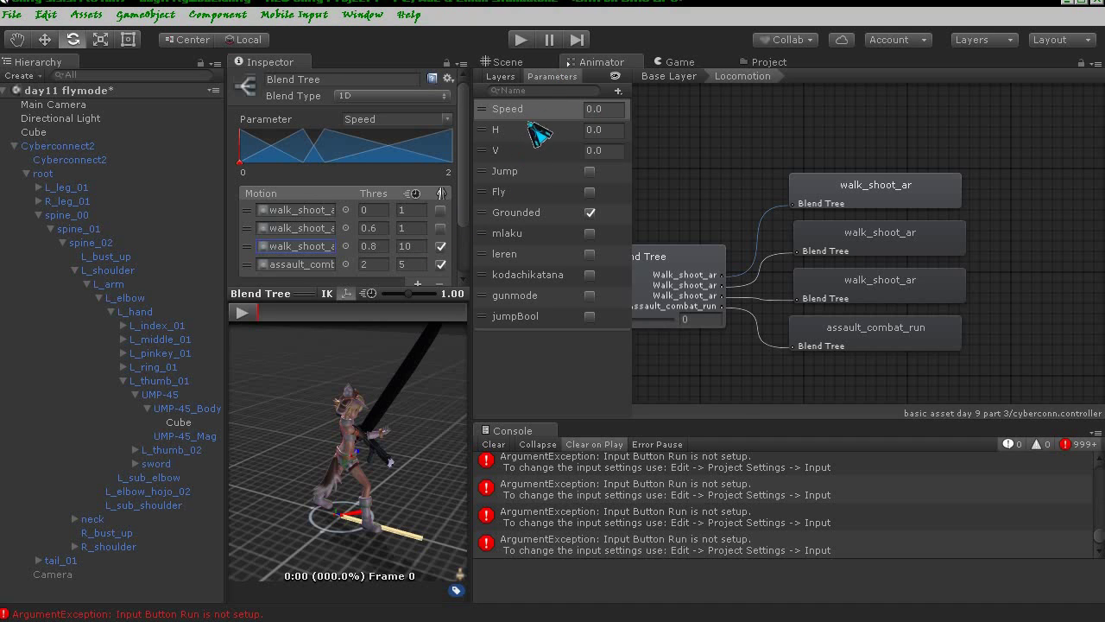
# - Run the game with the revised blend tree, fire the gun once, and stop
pyautogui.click(520, 40)
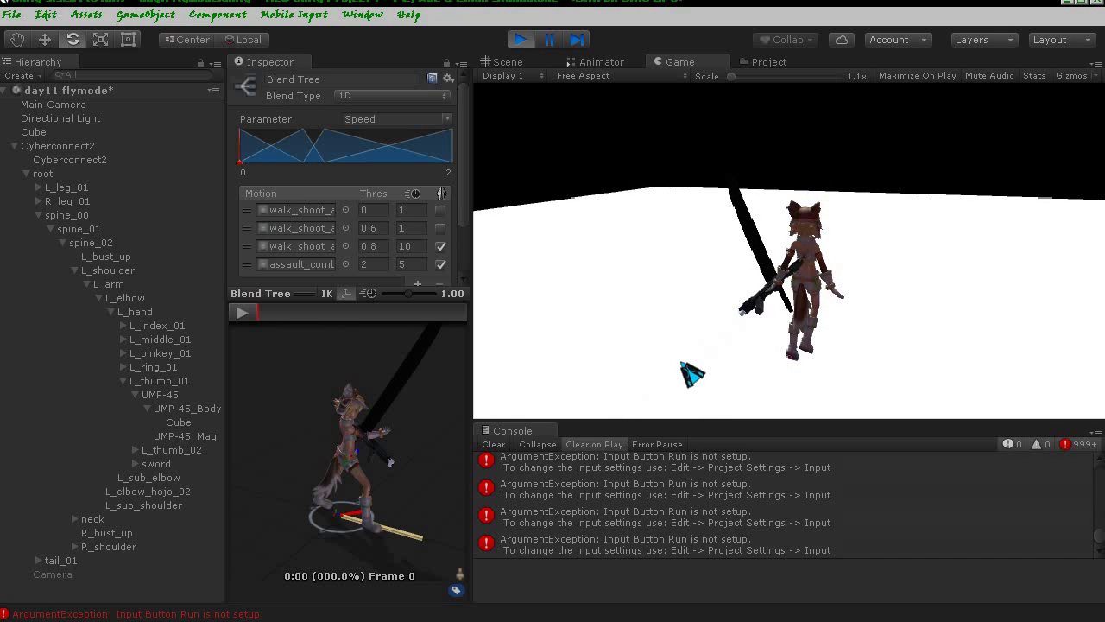
pyautogui.click(691, 371)
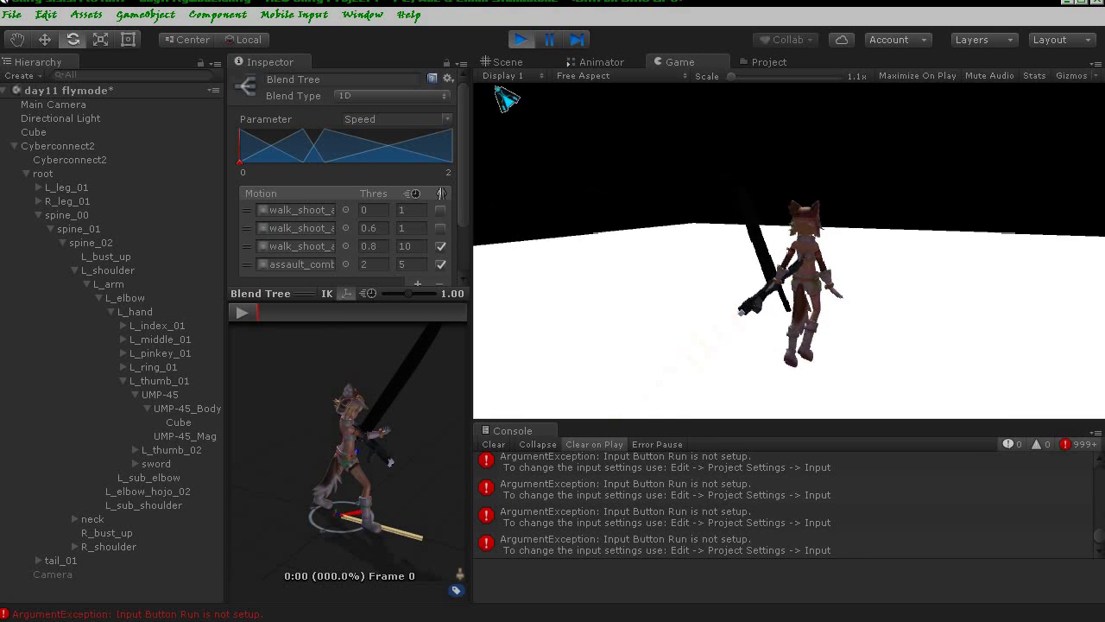
pyautogui.click(520, 40)
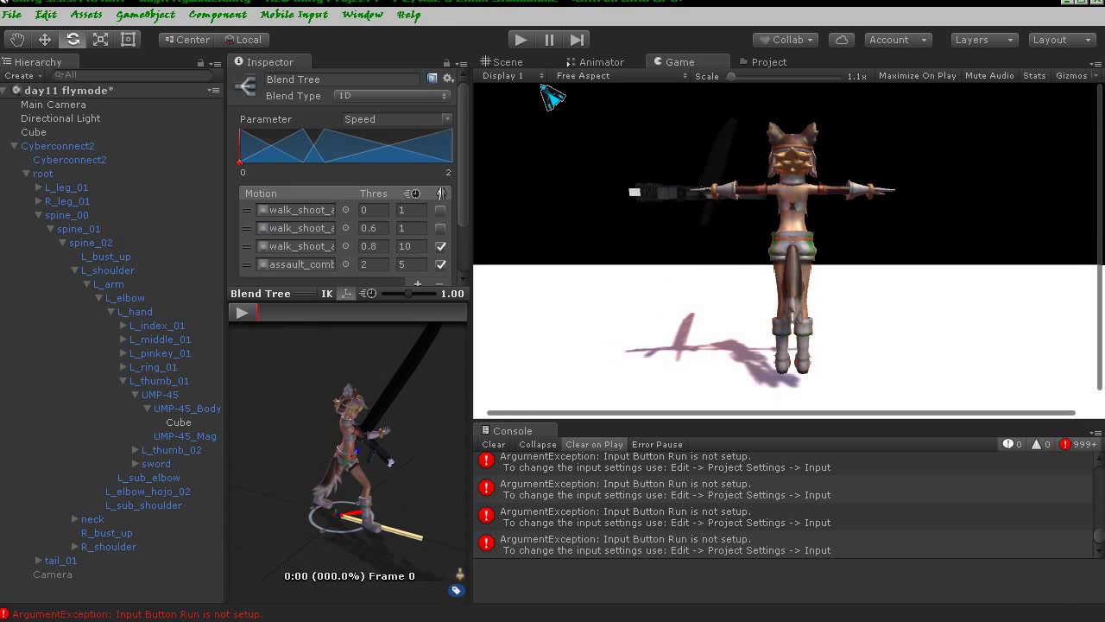
# - Select Cyberconnect2 and open its MoveBehaviour.cs script in MonoDevelop
pyautogui.click(61, 146)
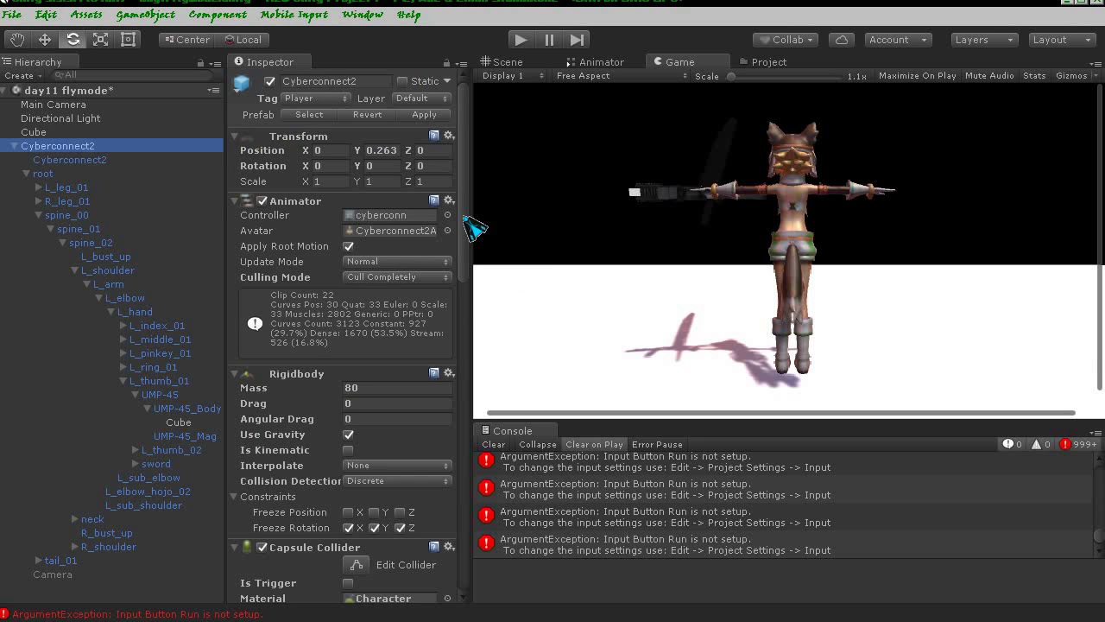
pyautogui.moveTo(466, 216)
pyautogui.mouseDown()
pyautogui.moveTo(469, 335)
pyautogui.moveTo(395, 216)
pyautogui.mouseUp()
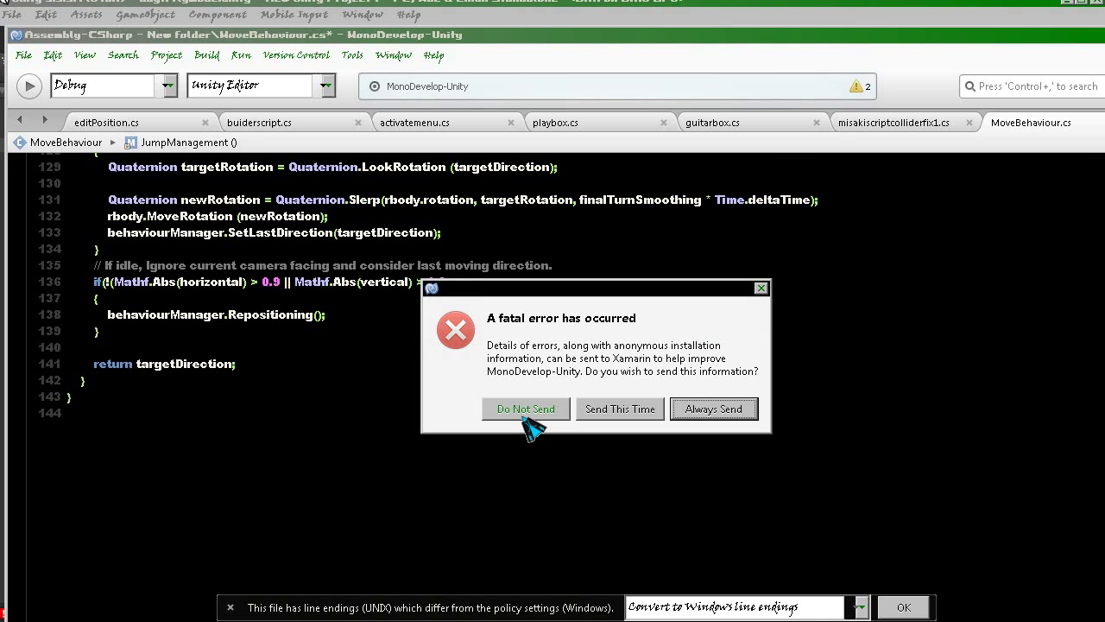
# - Decline the crash report and dismiss the exception so misakiscriptcolliderfix1.cs reopens
pyautogui.click(524, 419)
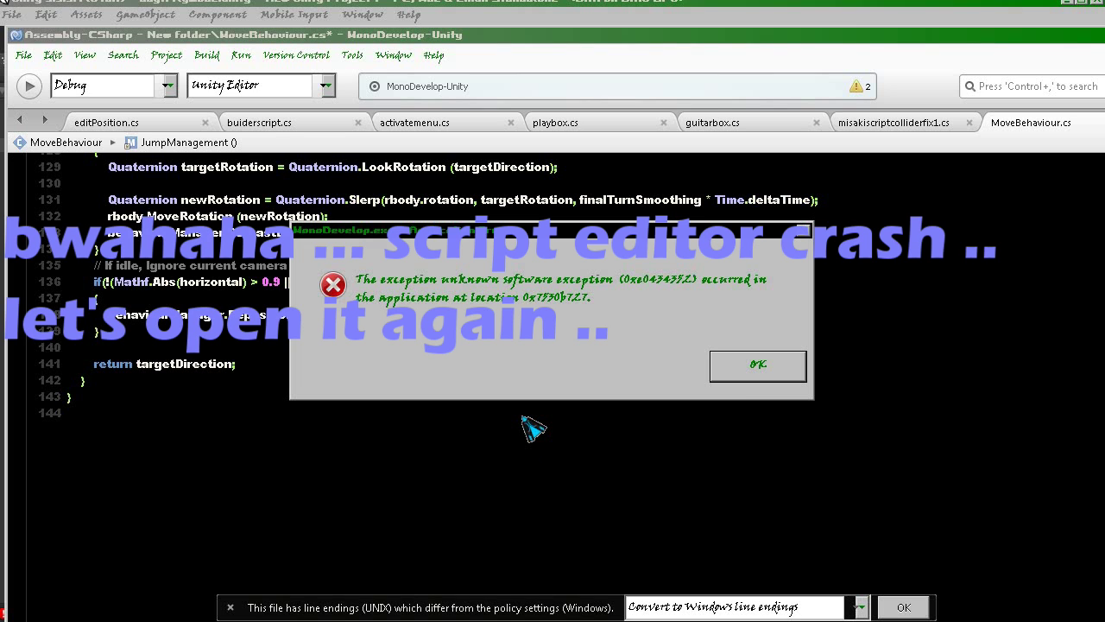
pyautogui.click(740, 373)
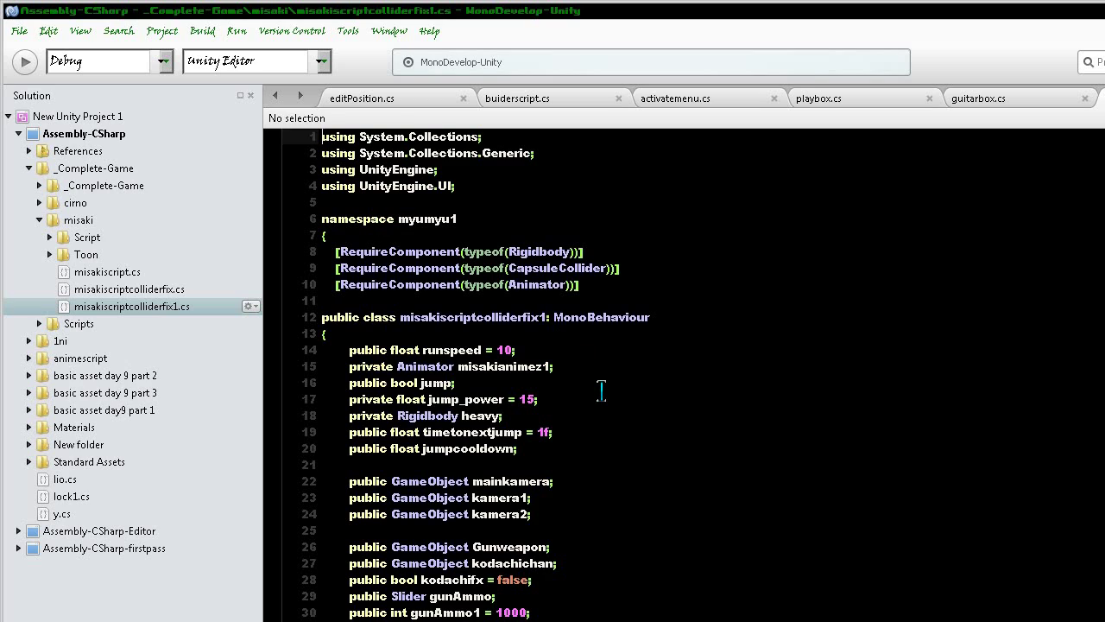
# - Scroll through misakiscriptcolliderfix1.cs to find the mouse-button firing and ammo code
pyautogui.click(602, 390)
pyautogui.scroll(-4, 602, 390)
pyautogui.scroll(-7, 597, 390)
pyautogui.scroll(-7, 596, 388)
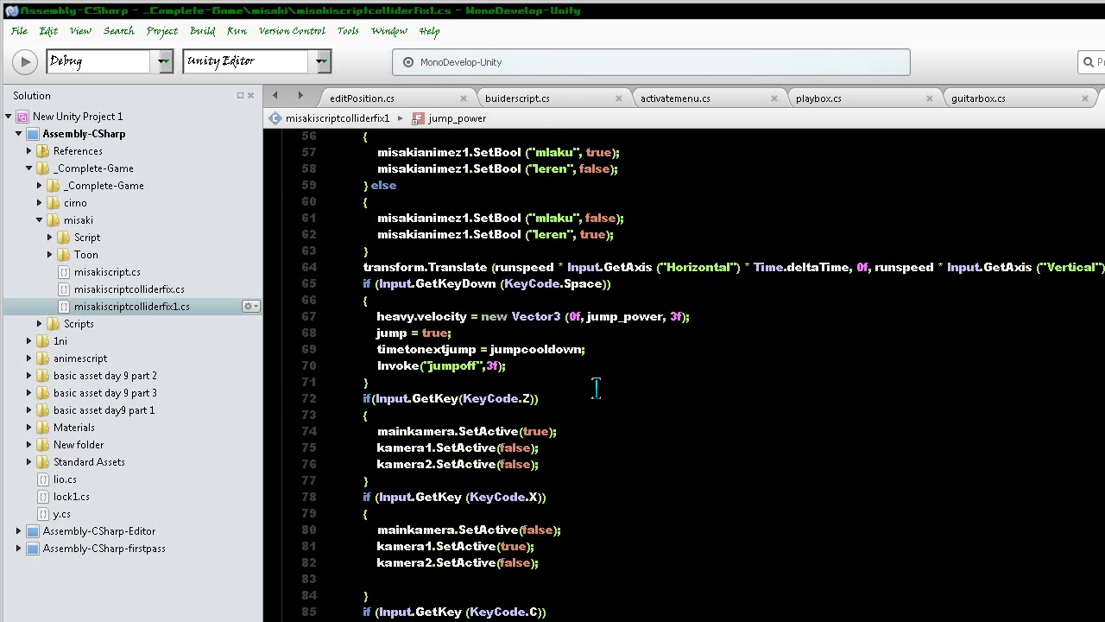
pyautogui.scroll(-6, 596, 388)
pyautogui.scroll(7, 596, 389)
pyautogui.scroll(2, 557, 356)
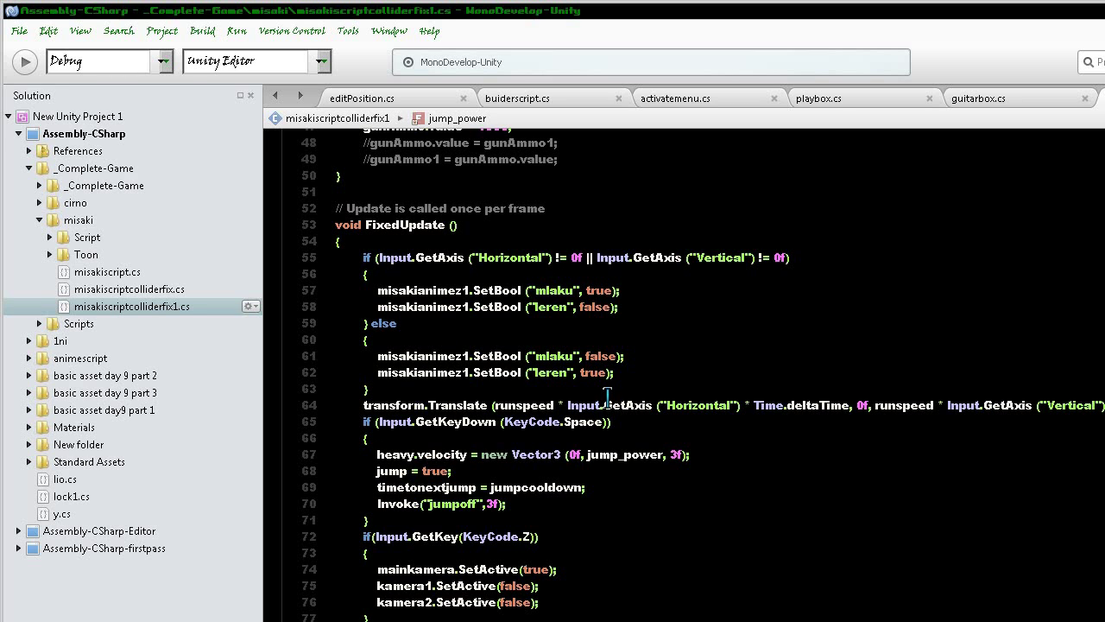
pyautogui.scroll(-4, 608, 396)
pyautogui.scroll(-1, 600, 395)
pyautogui.scroll(-1, 598, 395)
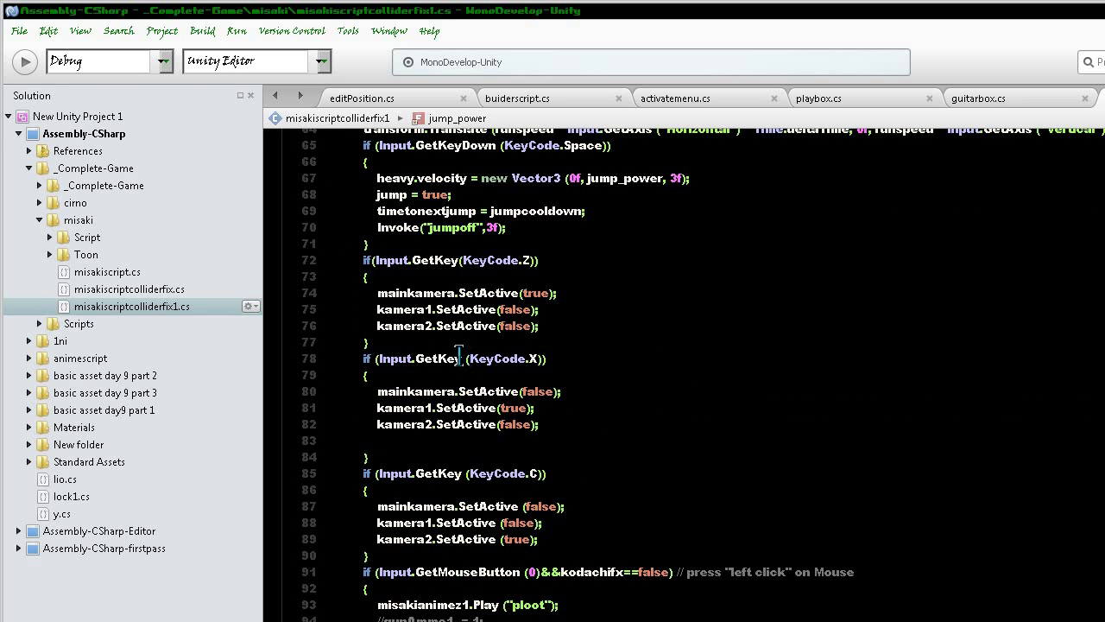
pyautogui.scroll(-1, 565, 342)
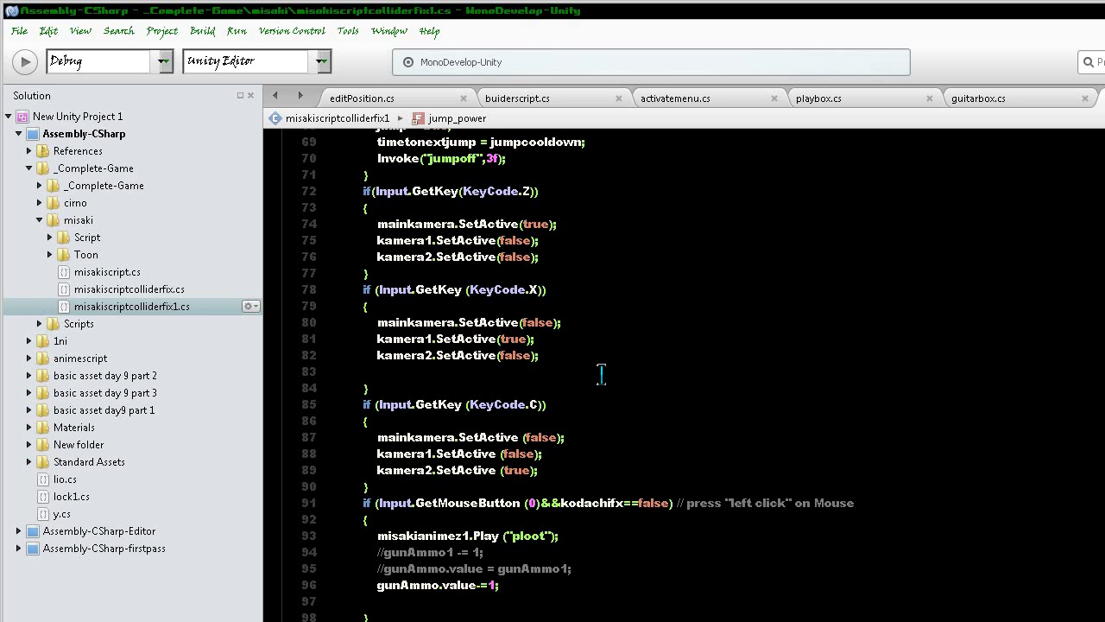
pyautogui.scroll(-2, 601, 373)
pyautogui.scroll(-2, 601, 373)
pyautogui.scroll(-1, 601, 373)
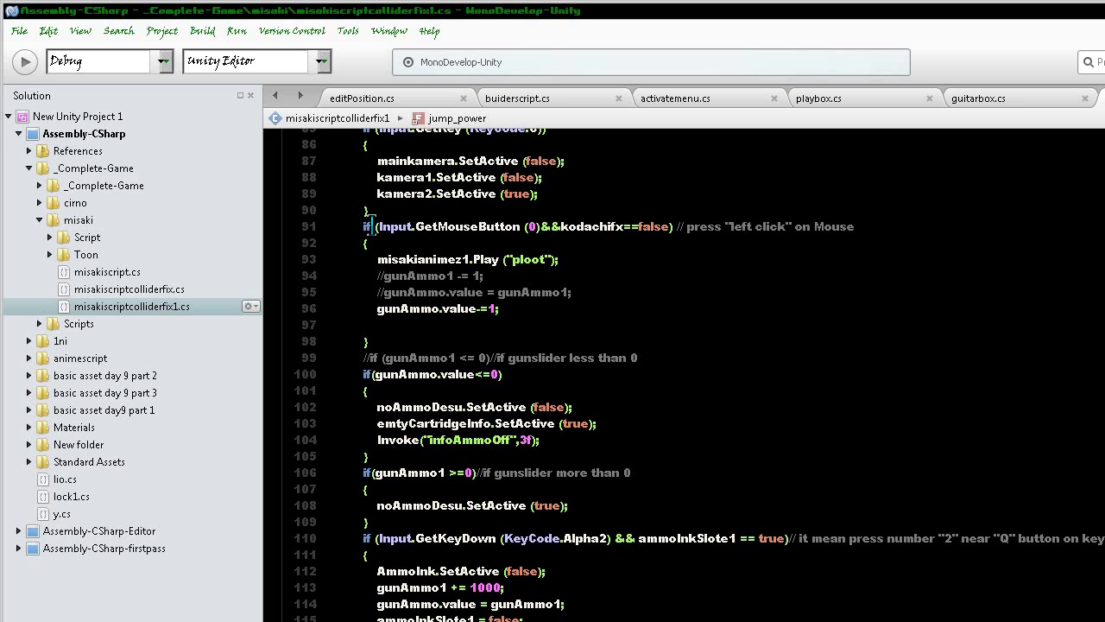
# - Copy the left-click firing block, lines 91–98, to the clipboard
pyautogui.moveTo(360, 226)
pyautogui.mouseDown()
pyautogui.moveTo(602, 529)
pyautogui.moveTo(605, 519)
pyautogui.mouseUp()
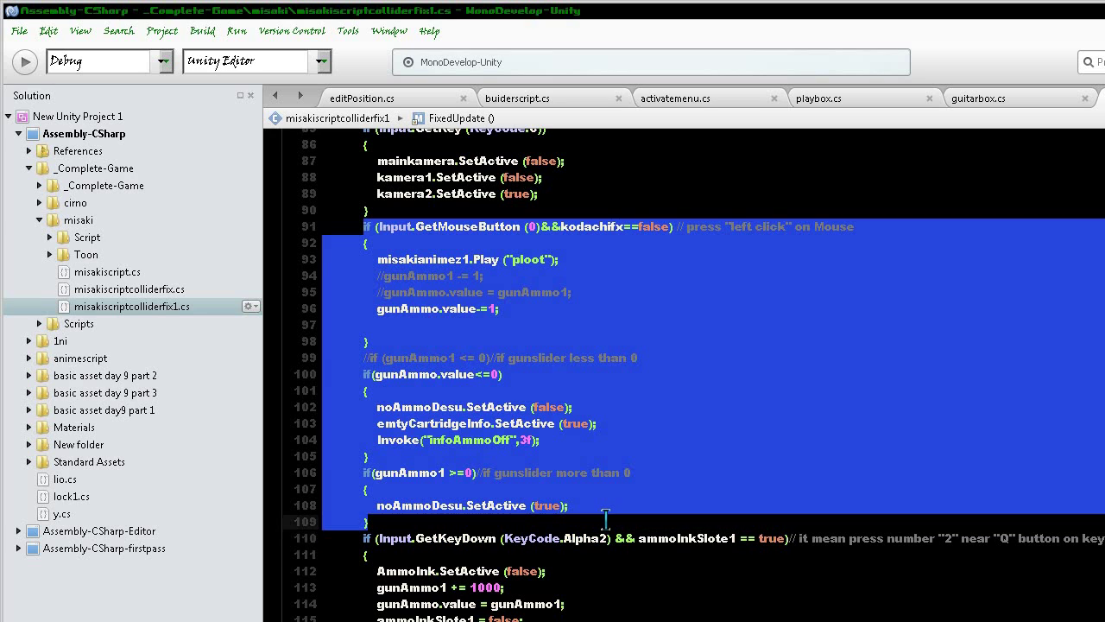
pyautogui.rightClick(406, 373)
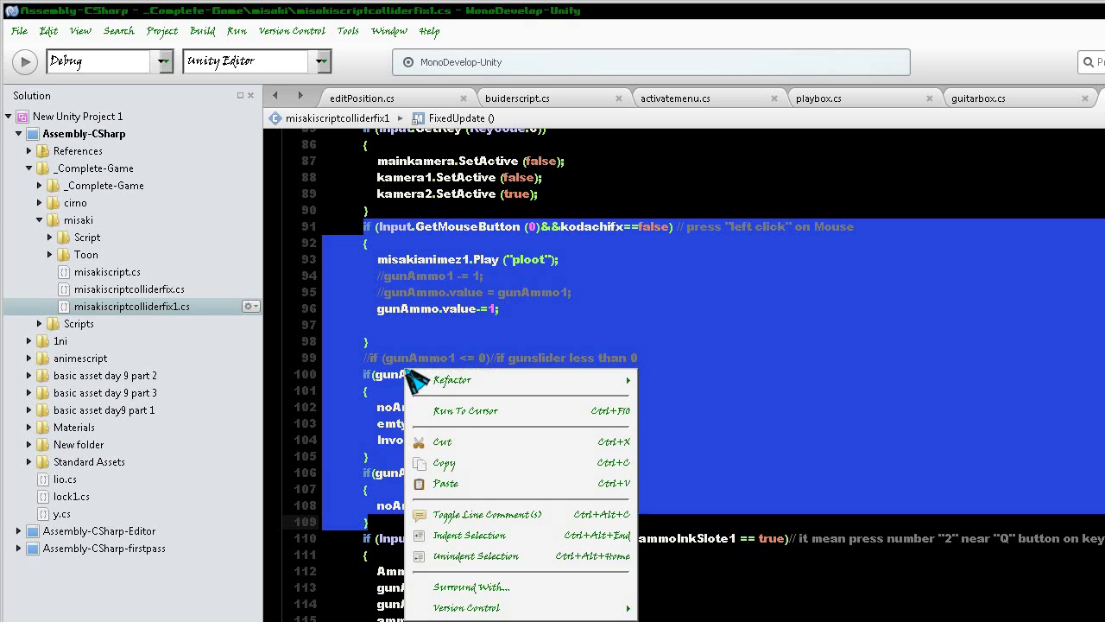
pyautogui.click(469, 460)
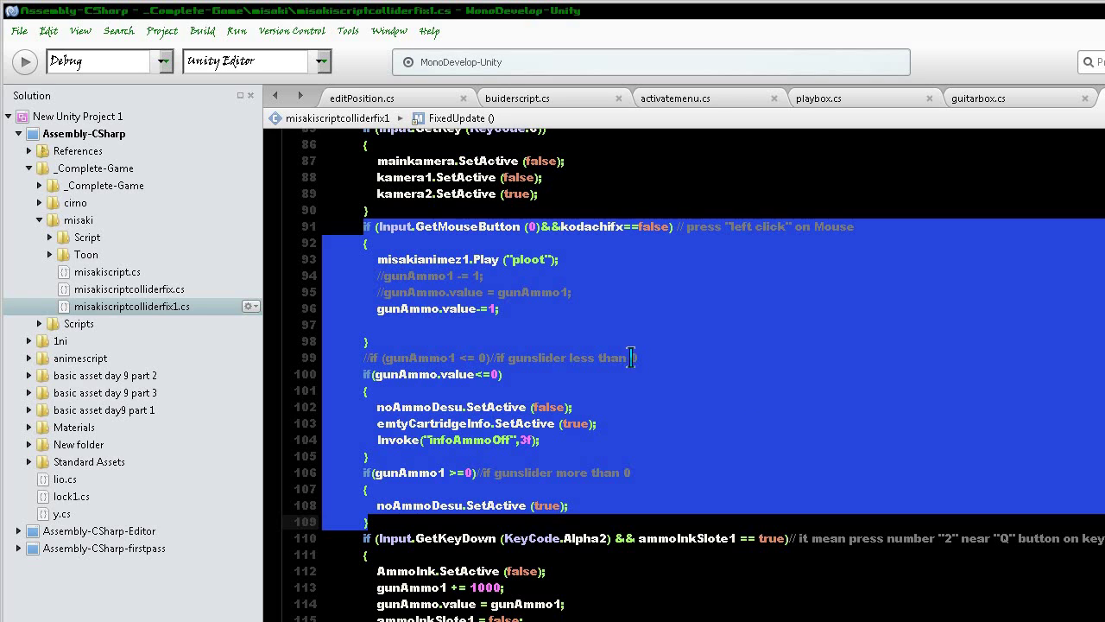
pyautogui.click(553, 316)
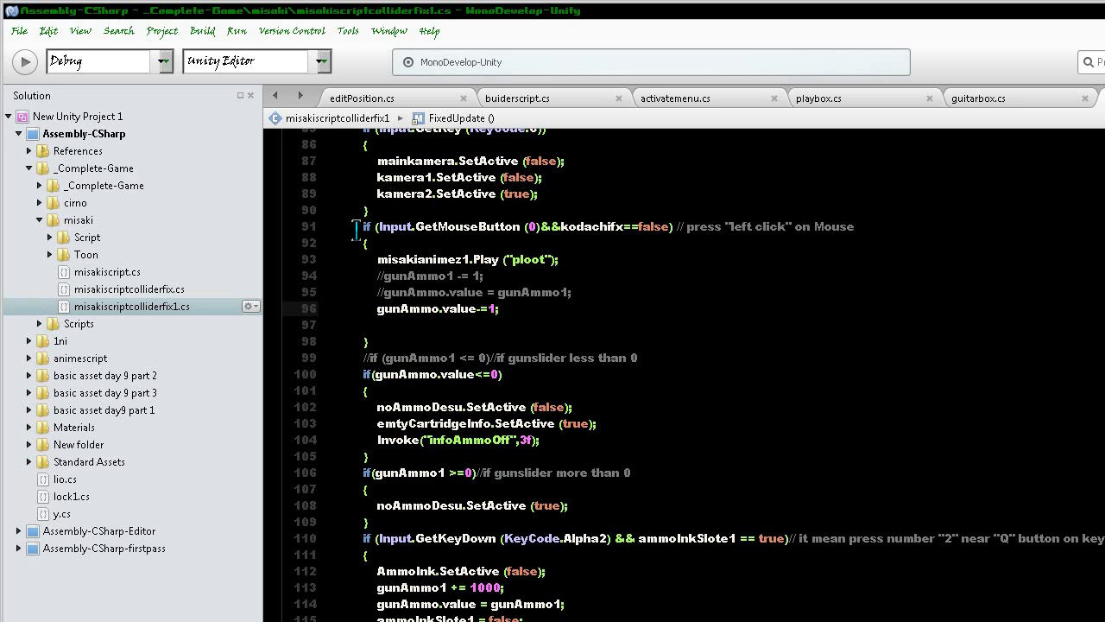
pyautogui.moveTo(355, 228); pyautogui.dragTo(512, 338)
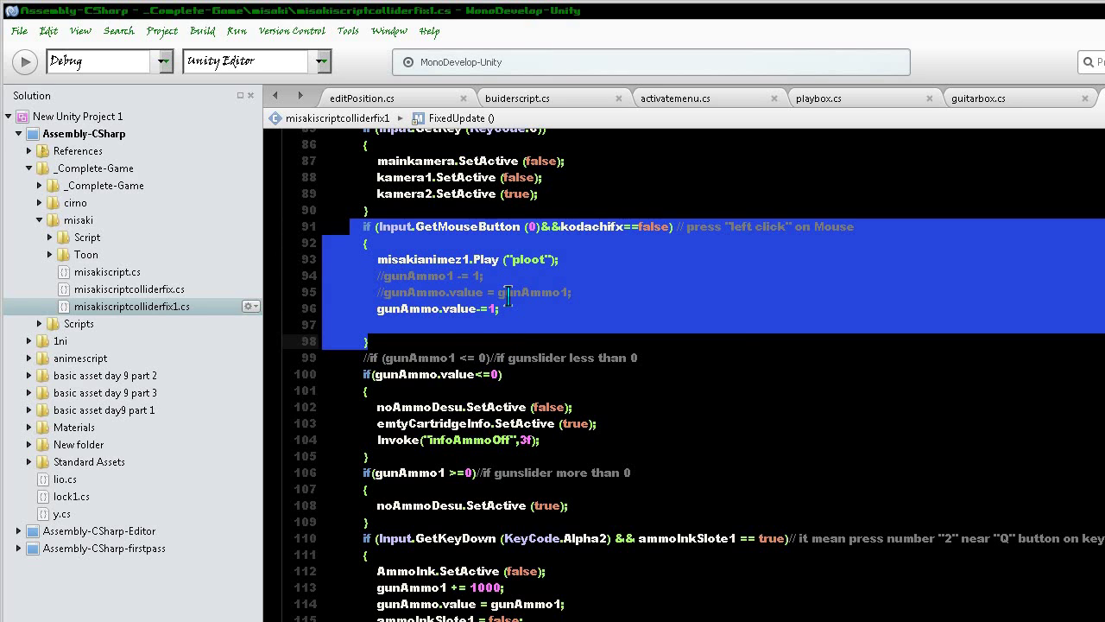
pyautogui.rightClick(509, 295)
pyautogui.click(539, 388)
# - Restore the MonoDevelop window from full screen so Unity shows behind
pyautogui.scroll(-3, 545, 315)
pyautogui.scroll(-4, 545, 314)
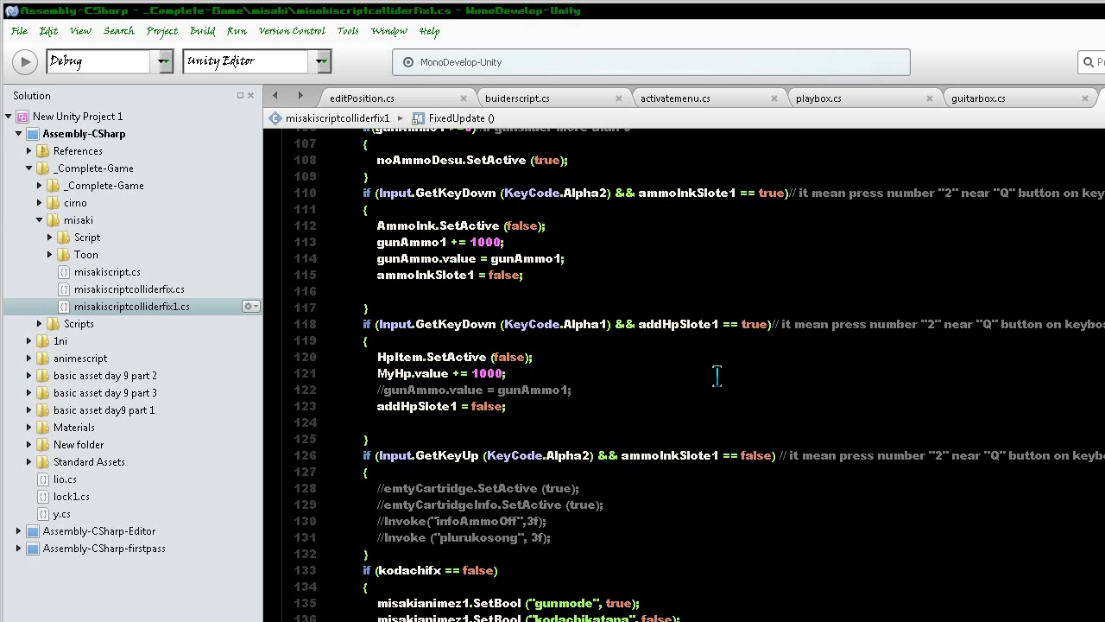
pyautogui.scroll(4, 717, 375)
pyautogui.scroll(3, 716, 375)
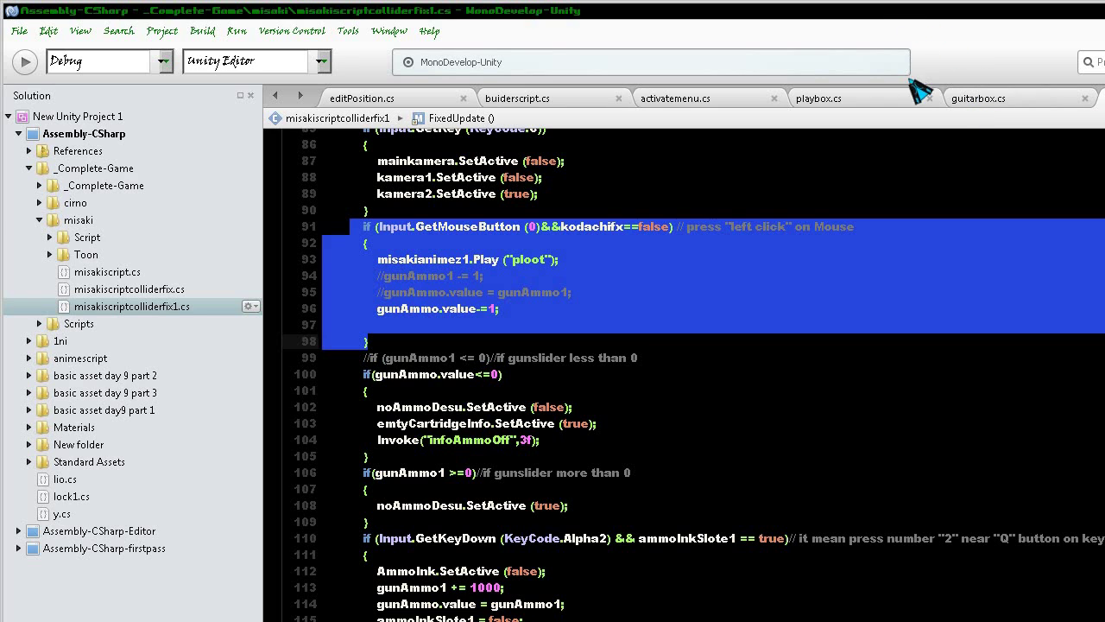
pyautogui.moveTo(897, 26); pyautogui.dragTo(899, 73)
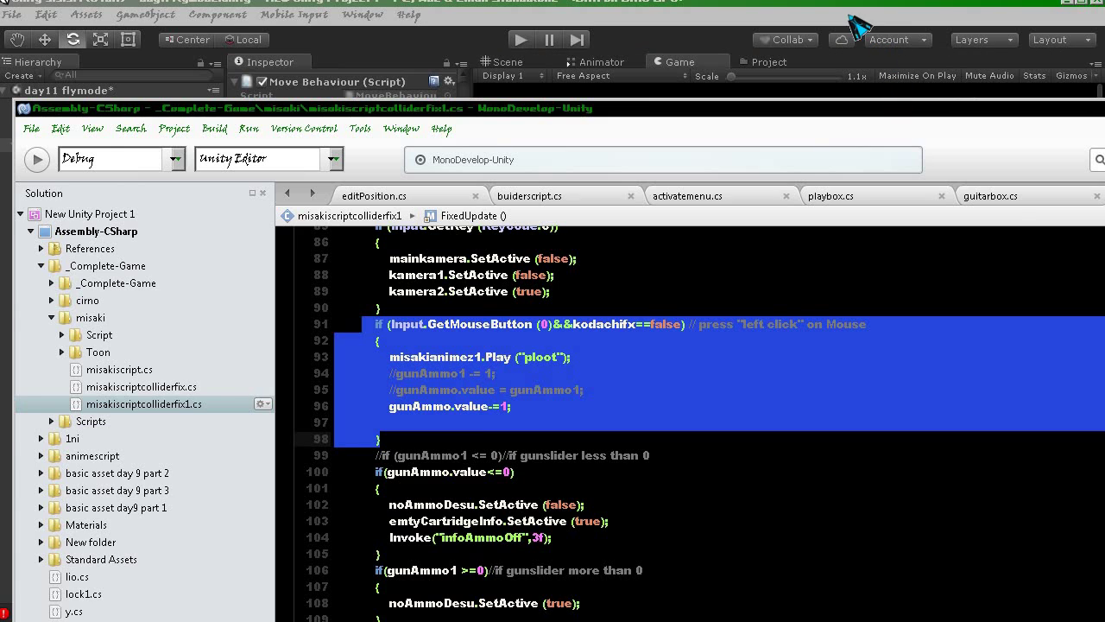
# - Bring Unity forward and review Cyberconnect2's Basic, Fly and Move Behaviour script components
pyautogui.click(860, 27)
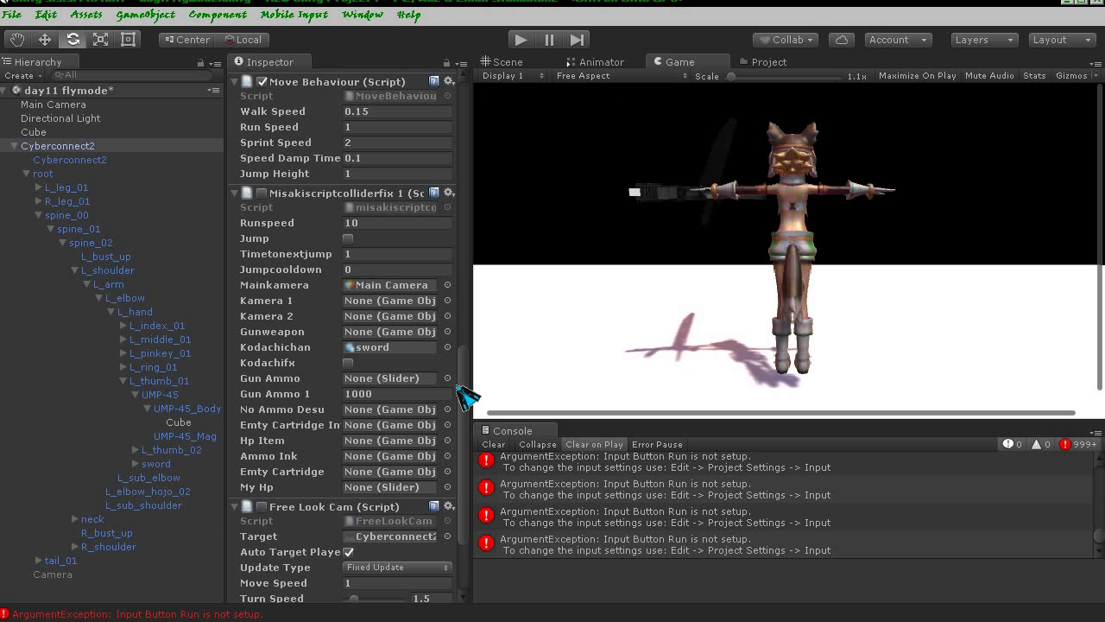
pyautogui.moveTo(464, 395); pyautogui.dragTo(464, 463)
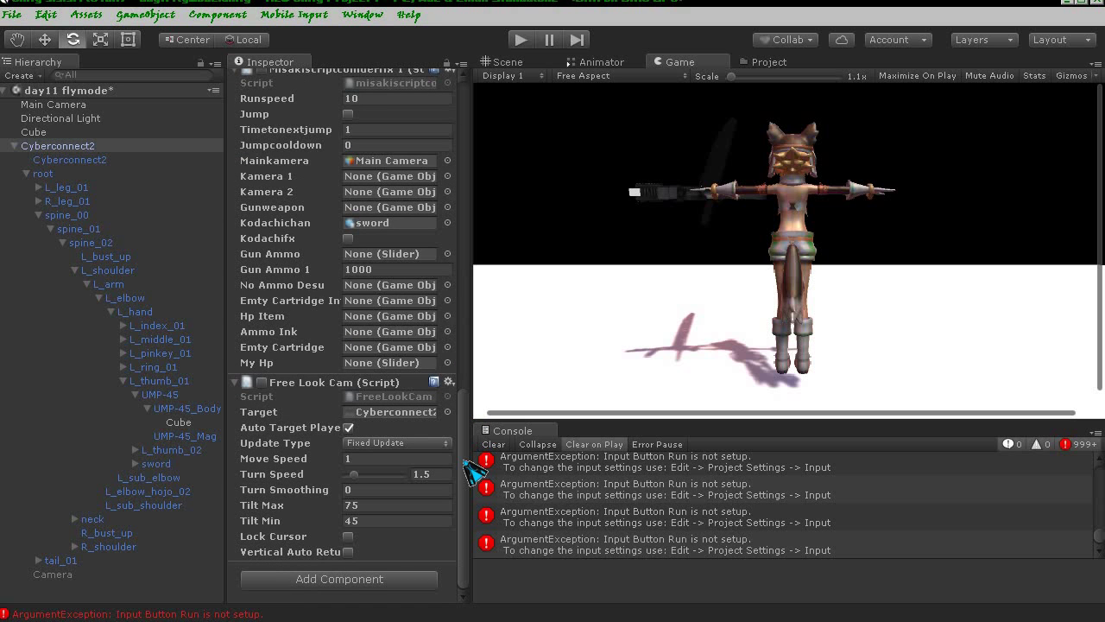
pyautogui.scroll(3, 362, 328)
pyautogui.scroll(5, 340, 267)
pyautogui.scroll(2, 341, 285)
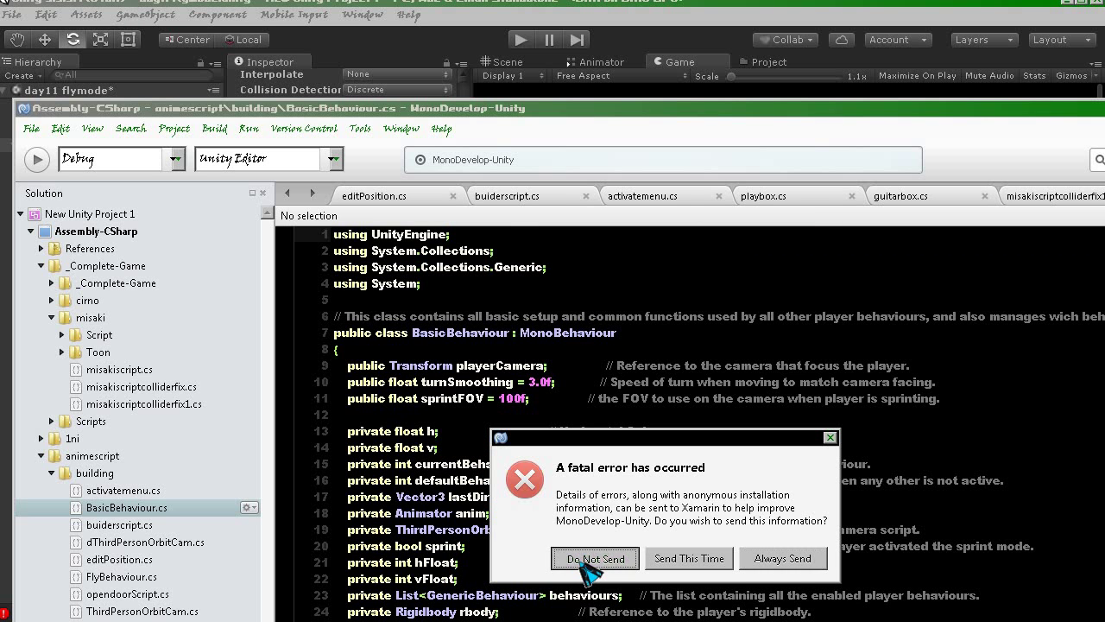
# - Dismiss the crash error, then open MoveBehaviour.cs from its original file instead of the autosave, closing editPosition.cs
pyautogui.click(596, 558)
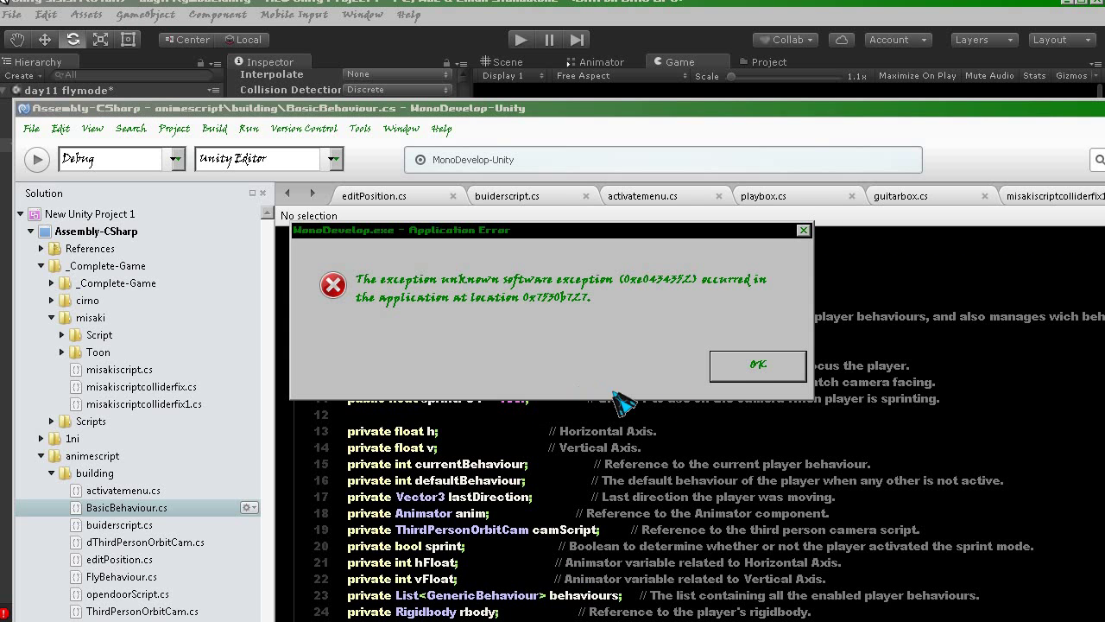
pyautogui.click(742, 370)
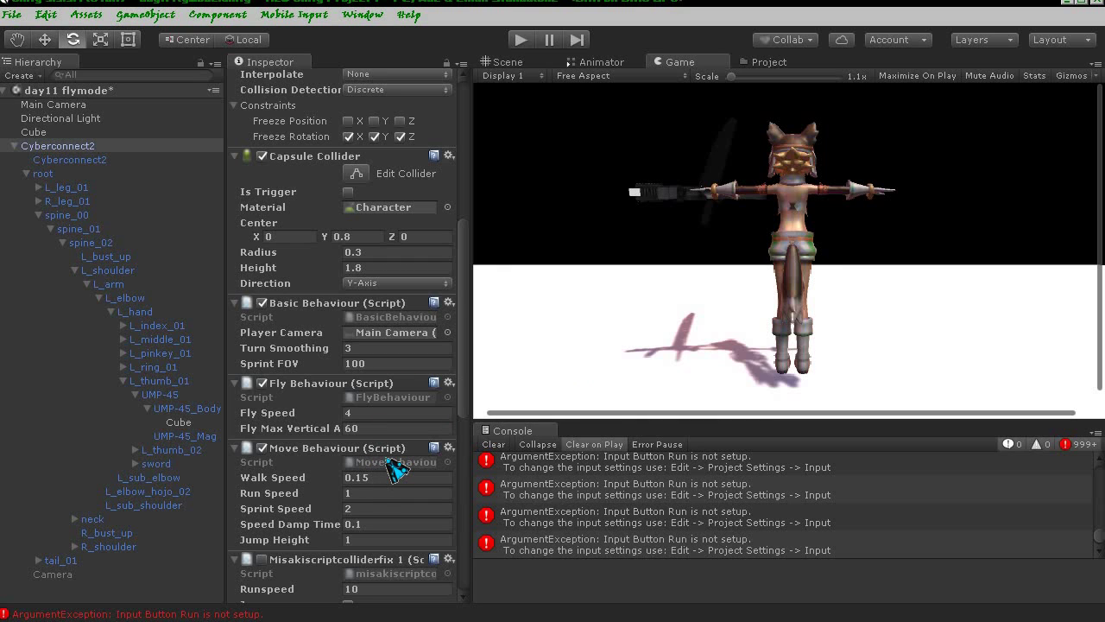
pyautogui.doubleClick(396, 470)
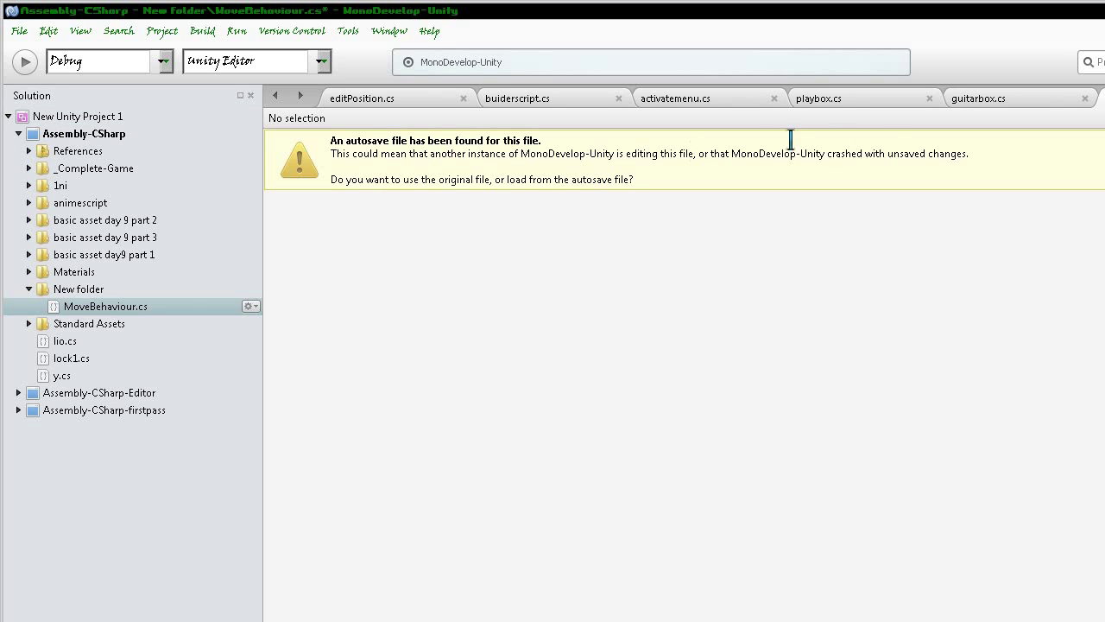
pyautogui.click(425, 107)
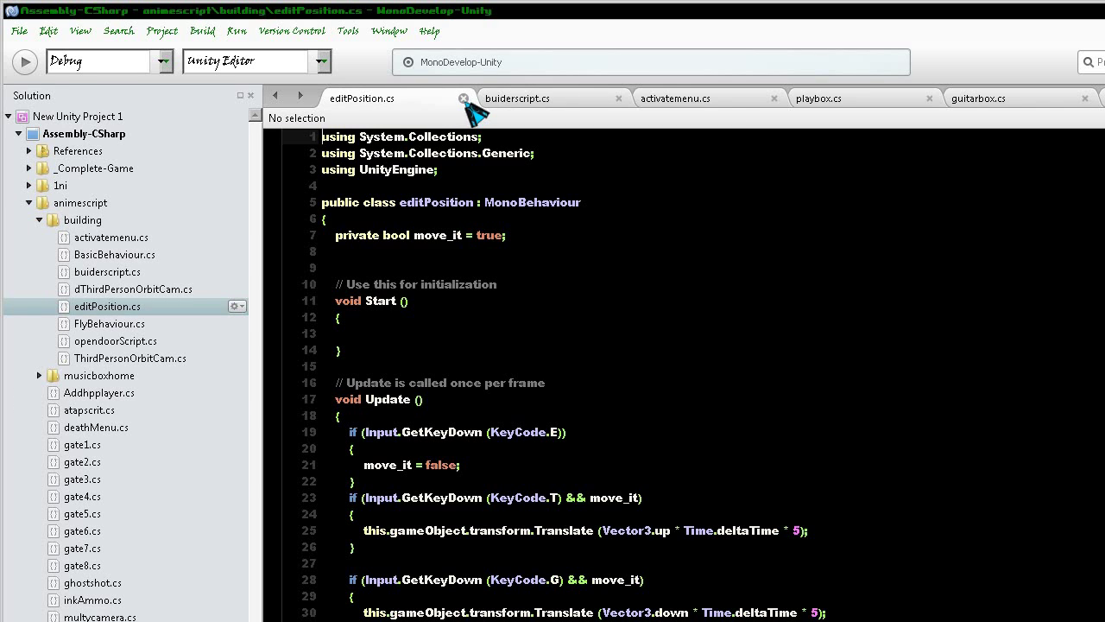
pyautogui.click(464, 98)
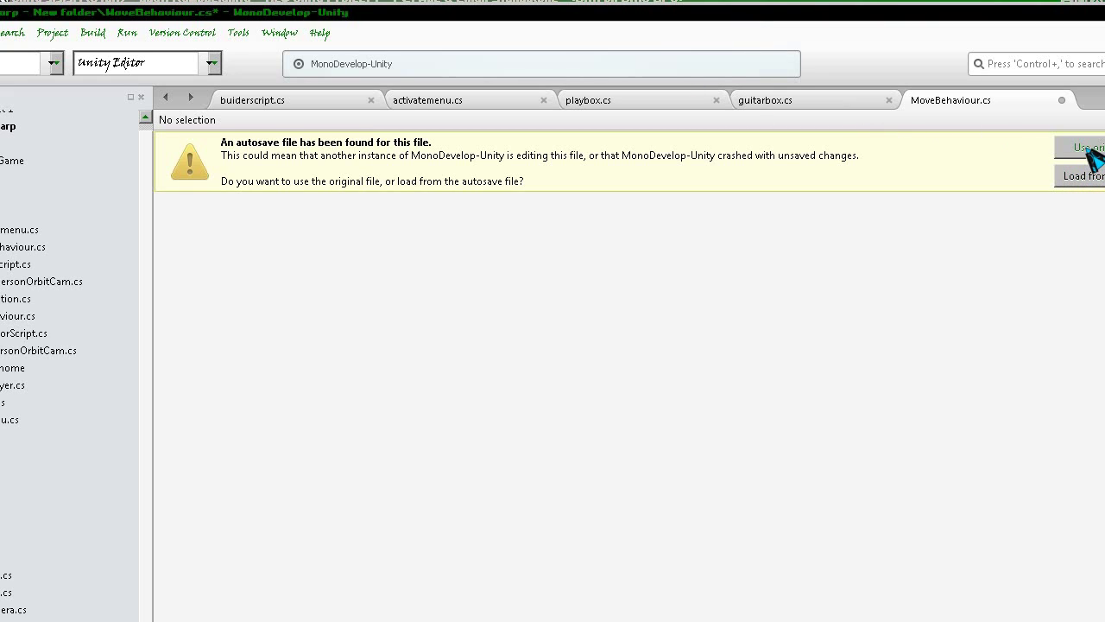
pyautogui.click(1086, 149)
pyautogui.click(447, 335)
# - Paste the left-click firing if-block on a new line at the start of Update()
pyautogui.scroll(-2, 466, 486)
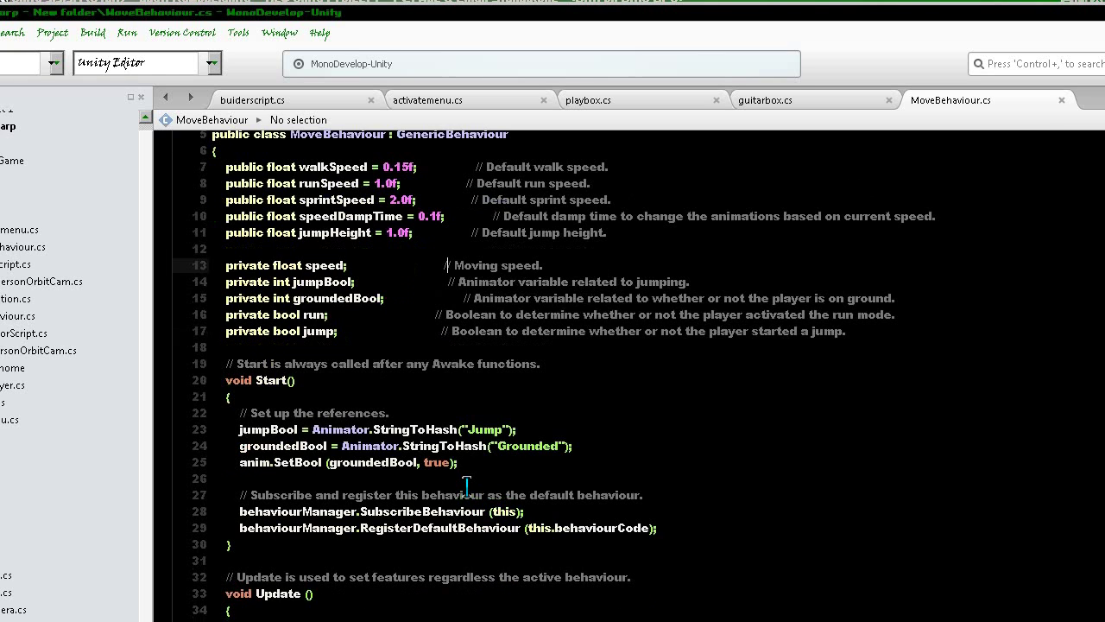
pyautogui.scroll(-7, 466, 486)
pyautogui.scroll(-3, 466, 486)
pyautogui.scroll(-3, 466, 486)
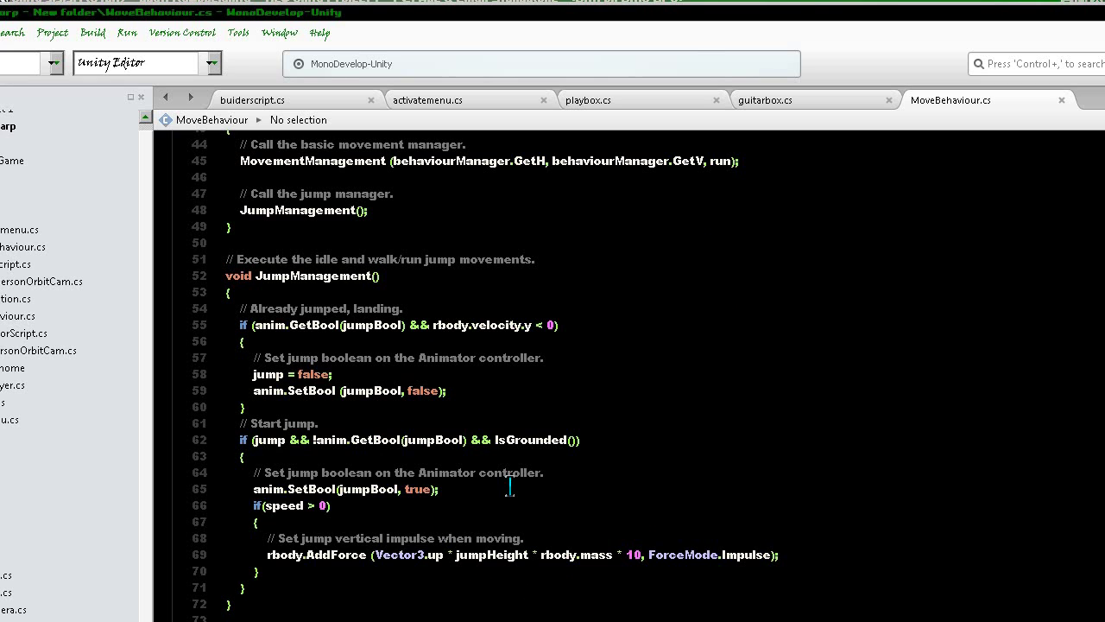
pyautogui.scroll(-1, 510, 488)
pyautogui.scroll(-1, 511, 487)
pyautogui.scroll(-3, 514, 486)
pyautogui.scroll(-3, 513, 483)
pyautogui.scroll(2, 513, 481)
pyautogui.scroll(7, 513, 481)
pyautogui.scroll(8, 361, 450)
pyautogui.scroll(3, 357, 373)
pyautogui.scroll(-1, 318, 429)
pyautogui.click(288, 470)
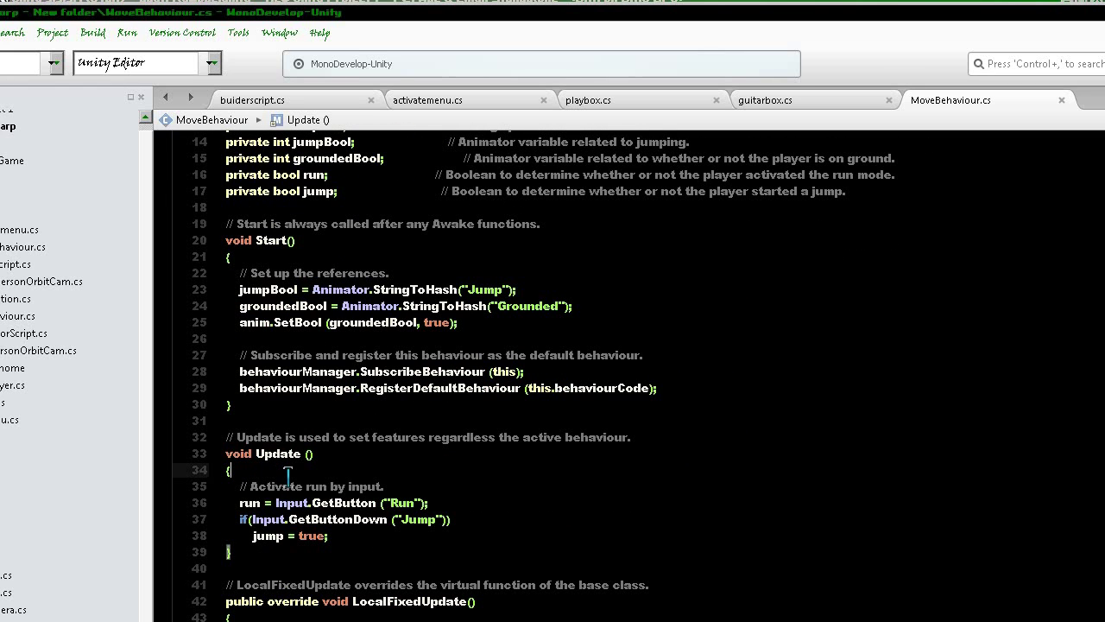
pyautogui.press('Return')
pyautogui.rightClick(259, 485)
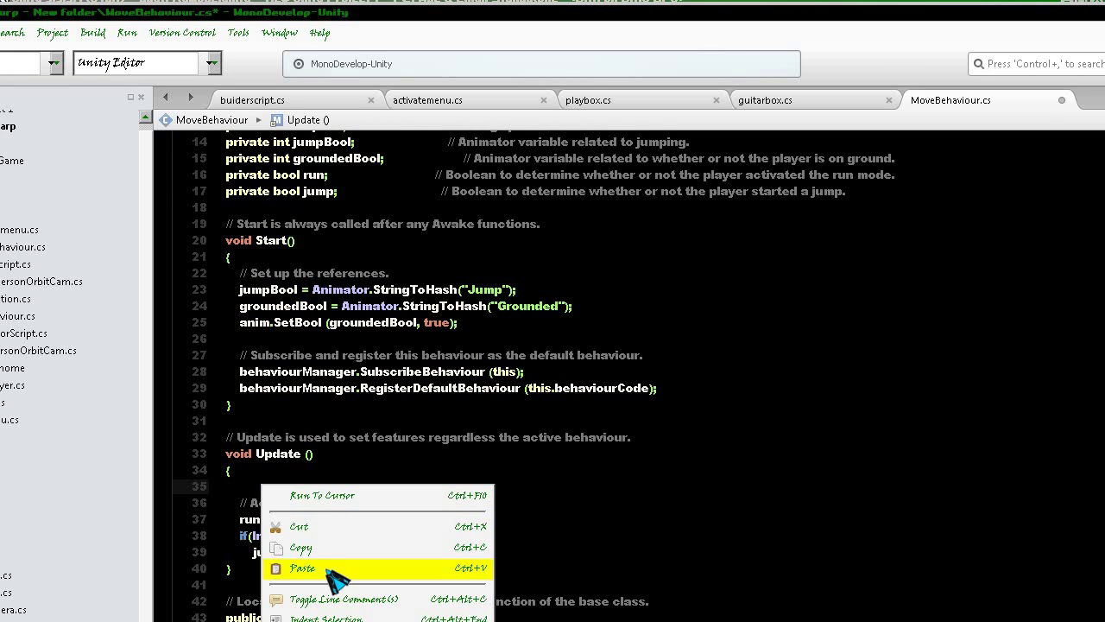
pyautogui.click(333, 571)
pyautogui.scroll(-2, 296, 525)
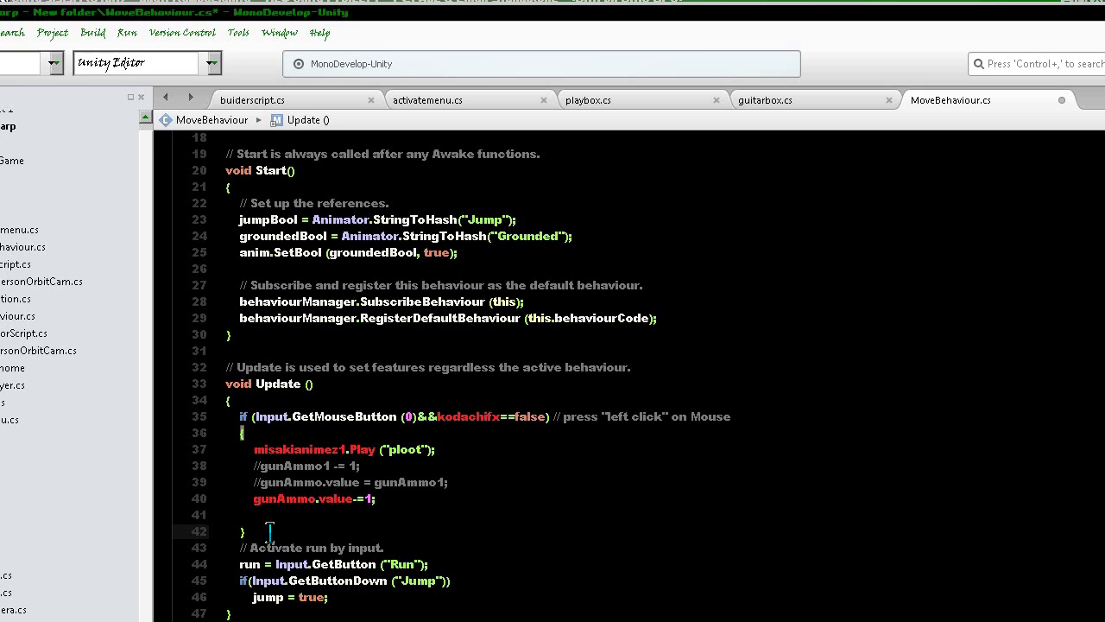
pyautogui.press('Return')
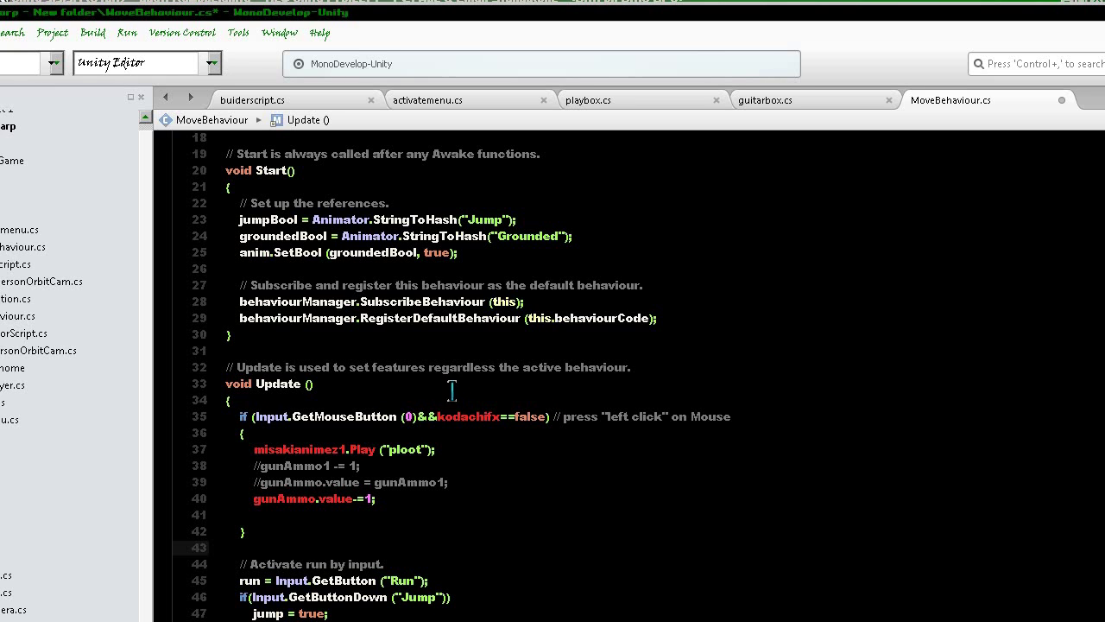
pyautogui.scroll(6, 403, 352)
pyautogui.click(349, 400)
# - Add 'private bool kodachifx;' on line 18, just below the jump field
pyautogui.press('Return')
pyautogui.press('Return')
pyautogui.press('BackSpace')
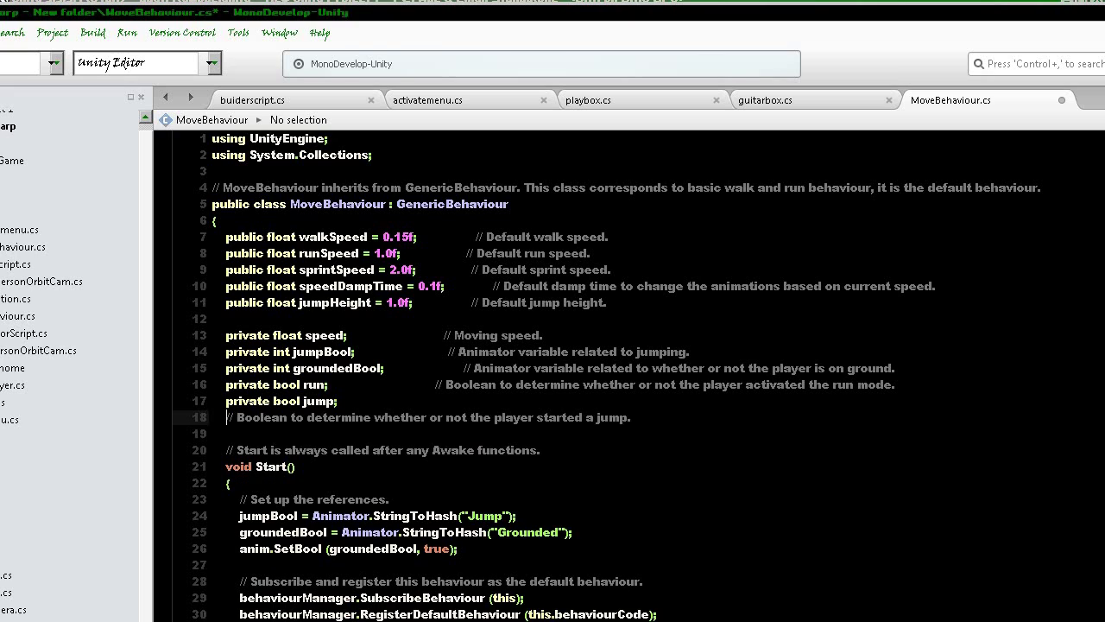
pyautogui.press('BackSpace')
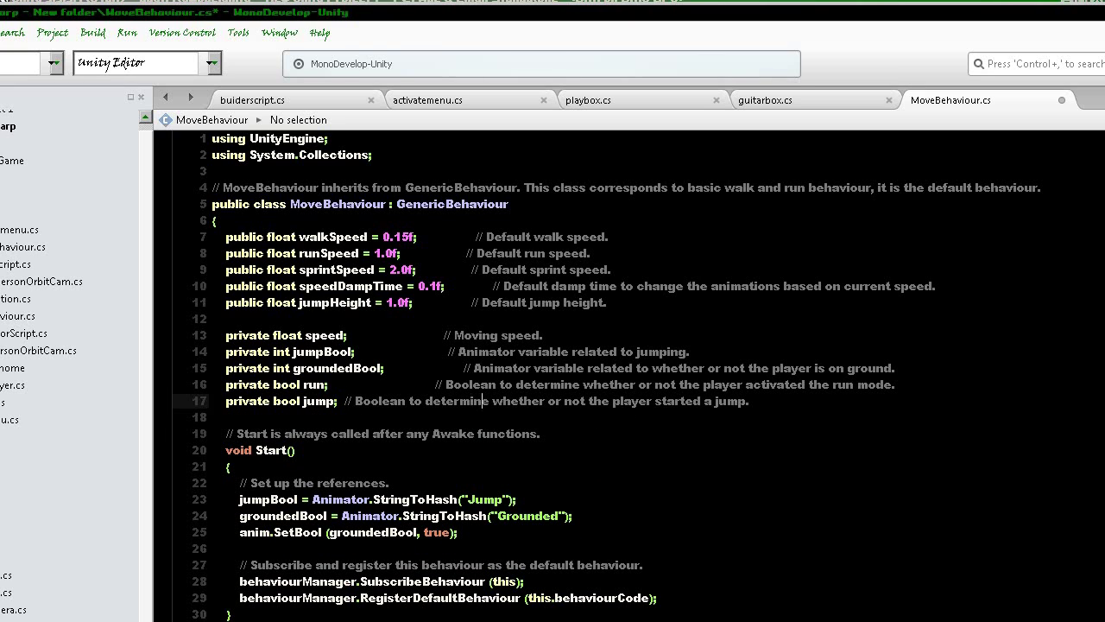
pyautogui.press('End')
pyautogui.press('Return')
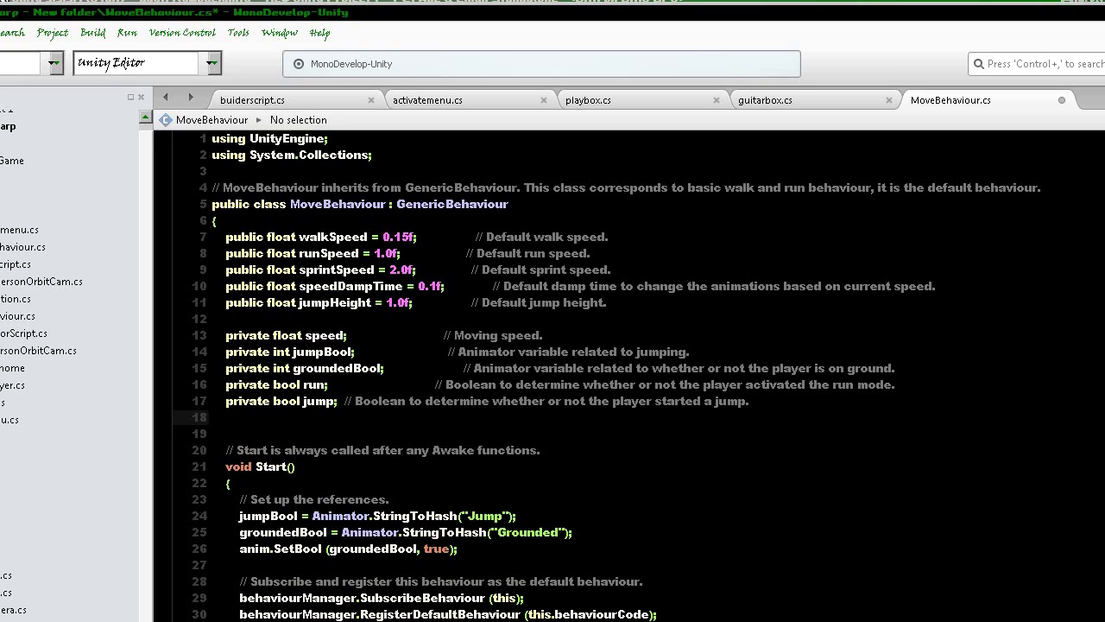
pyautogui.write('private boo')
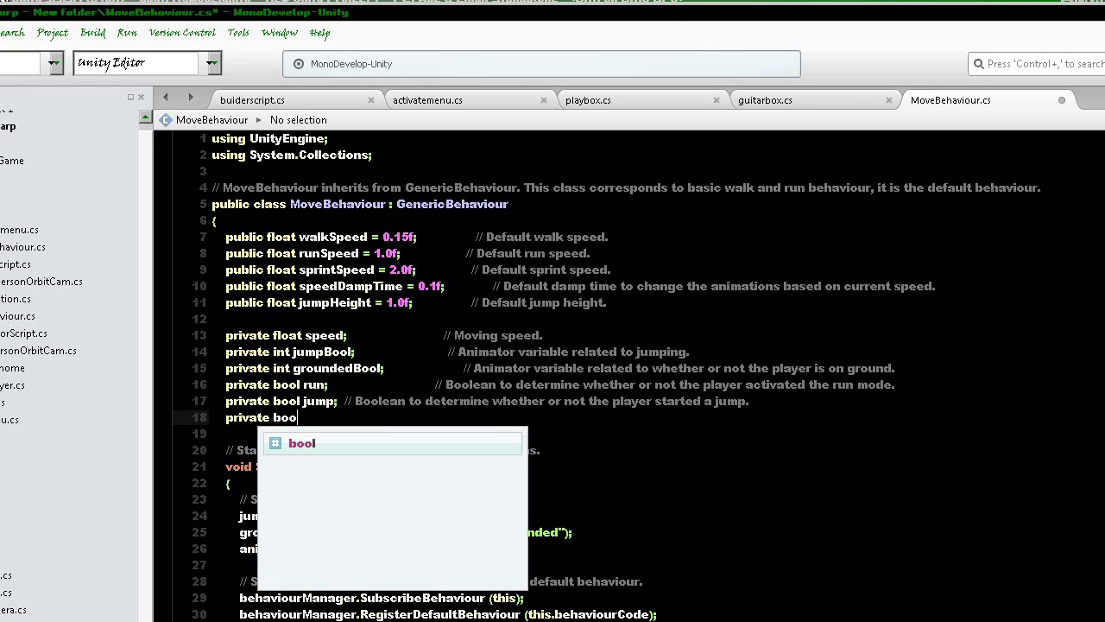
pyautogui.write('l ')
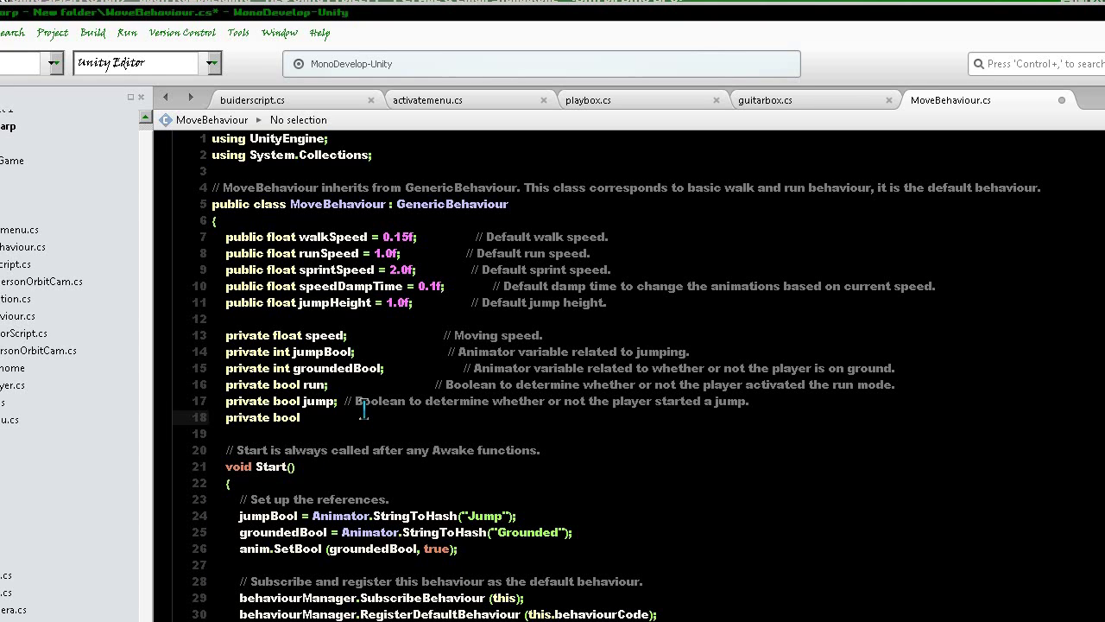
pyautogui.write('kodachifxxxxxxxxxxxxxxxxxxxxxxxxxxxxxxxxxxxxxxxxxxxxxxxxxxxxxxxxxxxxx')
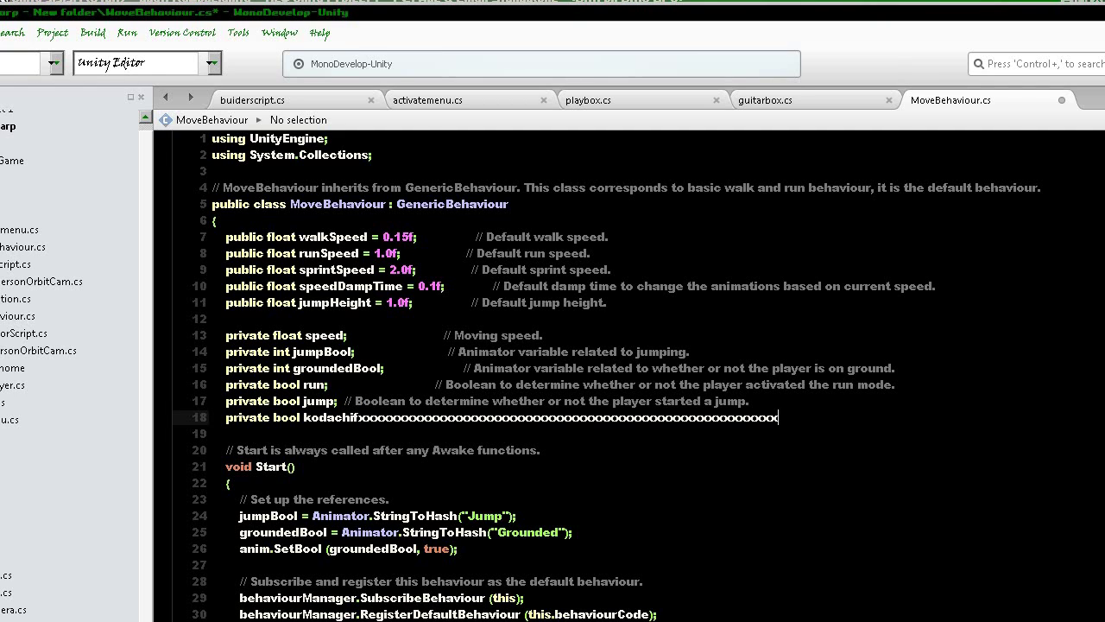
pyautogui.press('BackSpace')
pyautogui.press('BackSpace')
pyautogui.press('BackSpace')
pyautogui.press('BackSpace')
pyautogui.press('BackSpace')
pyautogui.press('BackSpace')
pyautogui.press('BackSpace')
pyautogui.press('BackSpace')
pyautogui.press('BackSpace')
pyautogui.press('BackSpace')
pyautogui.press('BackSpace')
pyautogui.press('BackSpace')
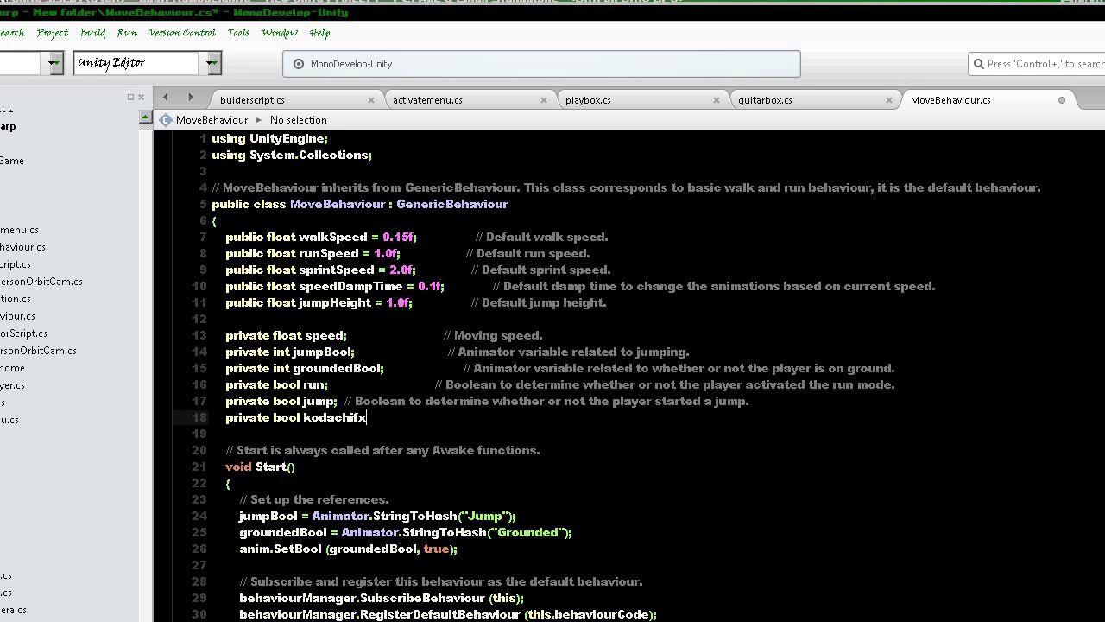
pyautogui.write(';')
pyautogui.scroll(-2, 388, 417)
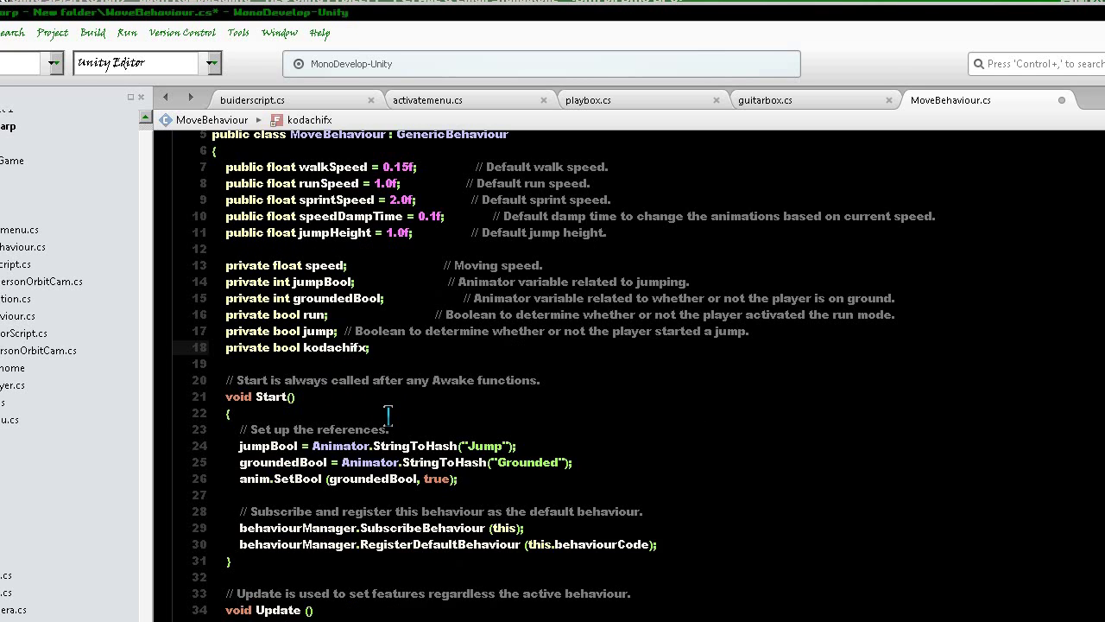
pyautogui.scroll(-3, 387, 417)
pyautogui.scroll(2, 442, 296)
pyautogui.scroll(1, 442, 295)
pyautogui.scroll(2, 442, 291)
pyautogui.scroll(-5, 442, 293)
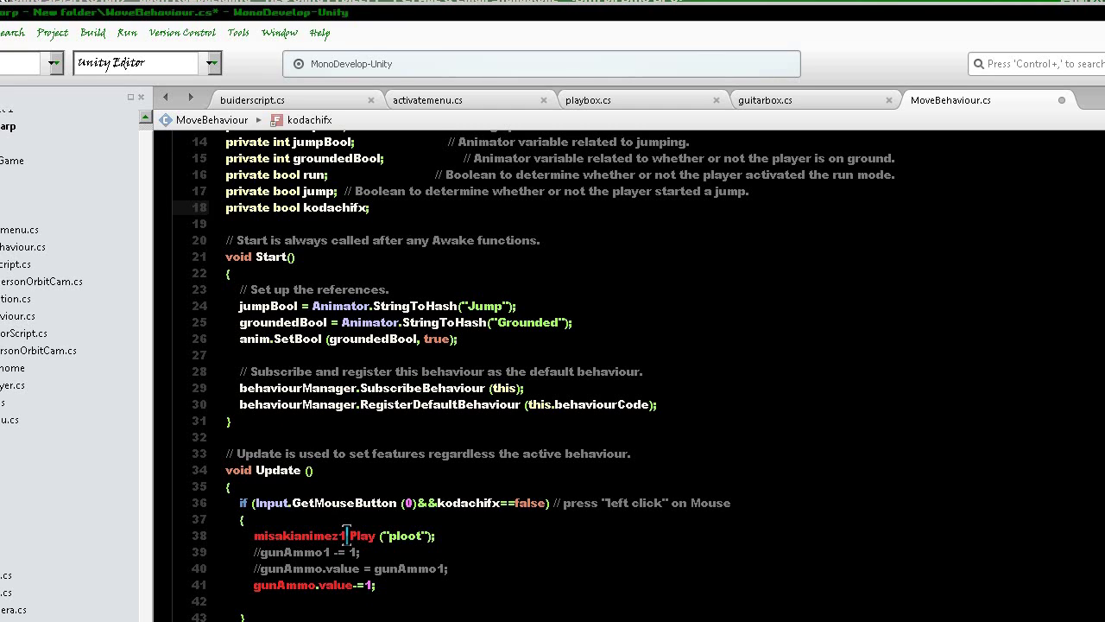
# - Change line 38 to call Animator.Play ("ploot") and open a new line below kodachifx
pyautogui.moveTo(314, 535)
pyautogui.mouseDown()
pyautogui.moveTo(332, 535)
pyautogui.moveTo(253, 535)
pyautogui.mouseUp()
pyautogui.moveTo(260, 576)
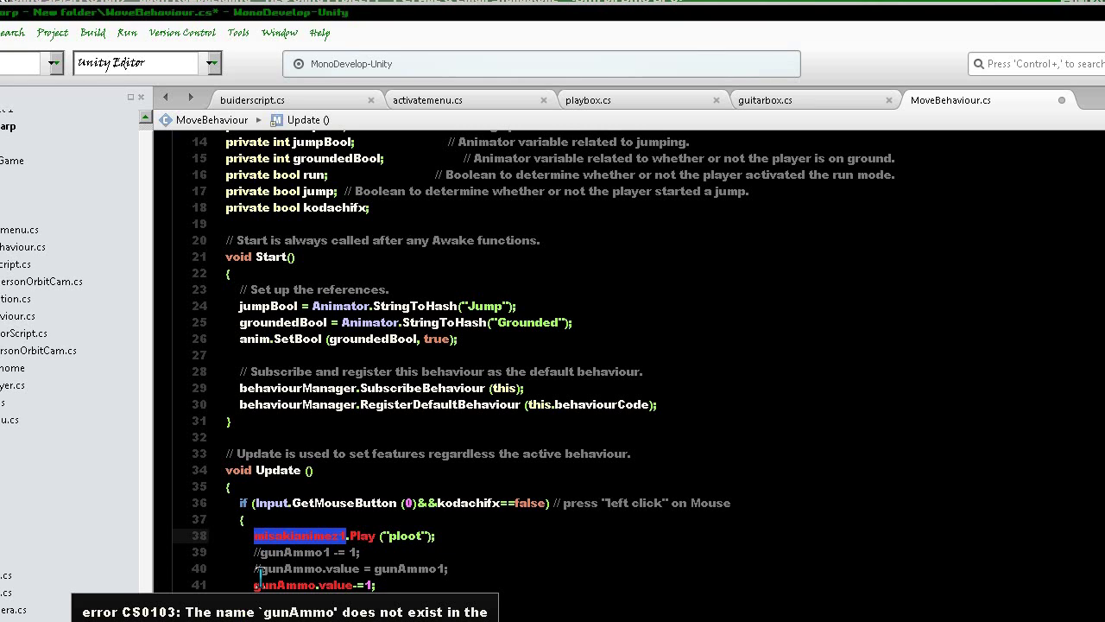
pyautogui.write('nimator')
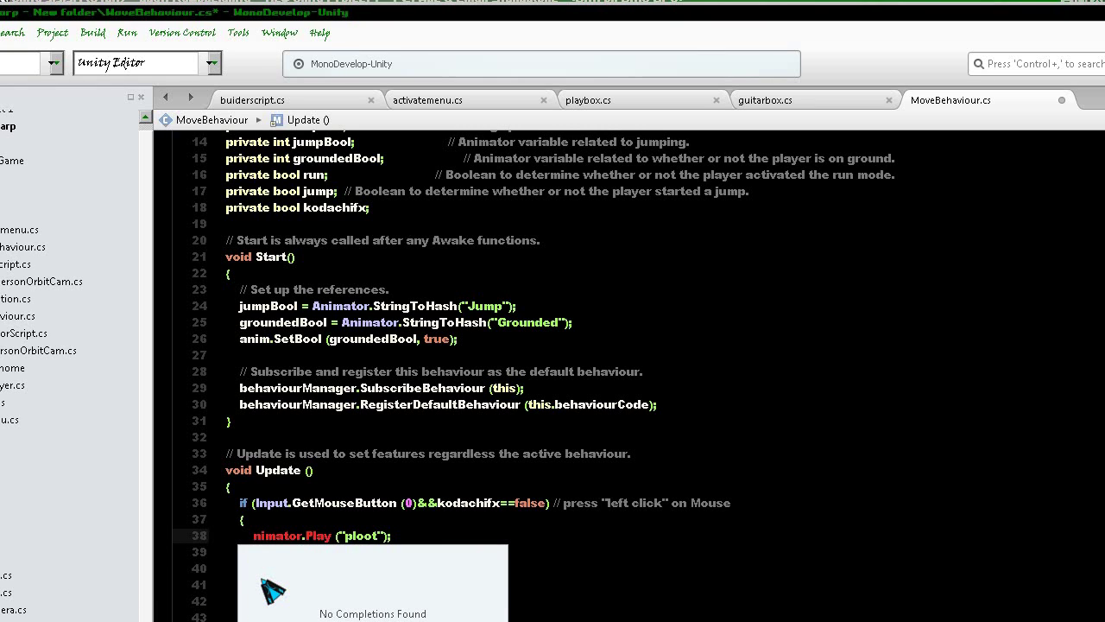
pyautogui.press('Left')
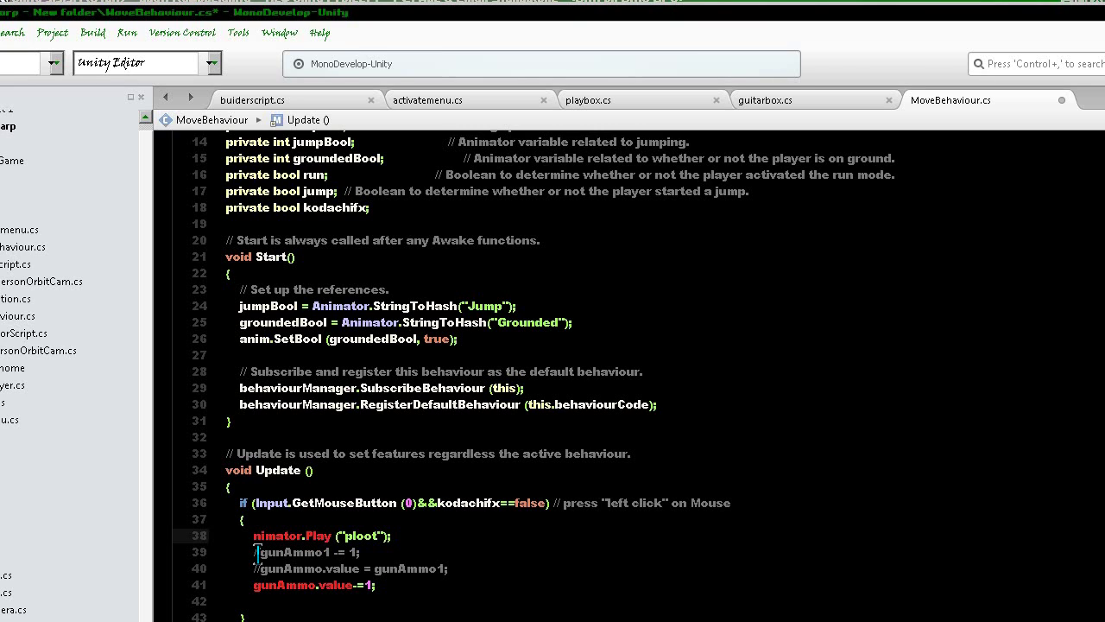
pyautogui.write('a')
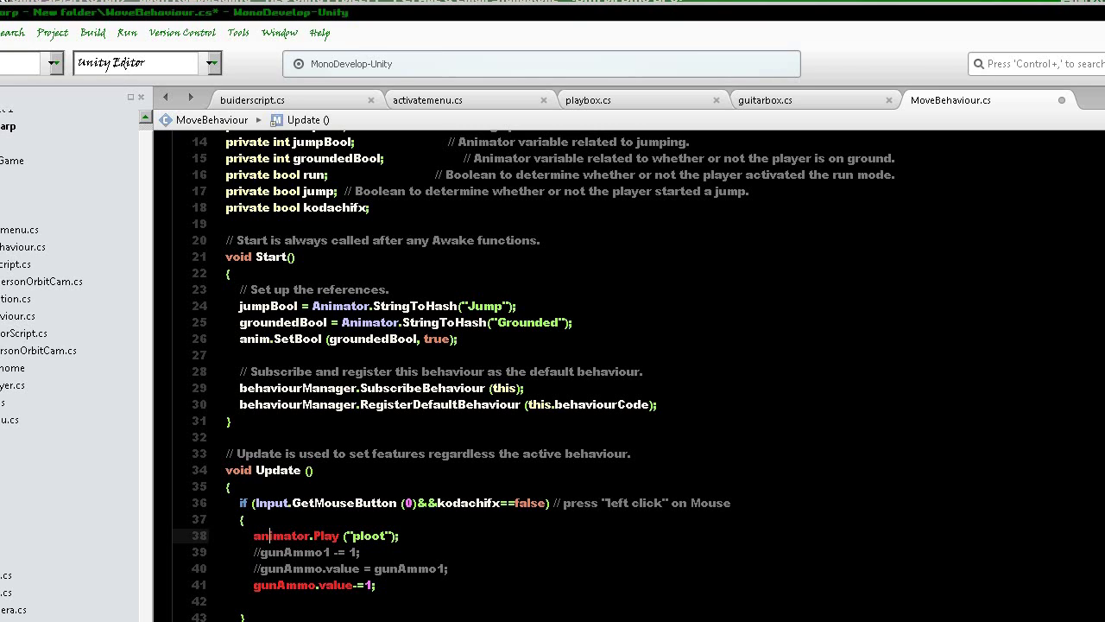
pyautogui.press('BackSpace')
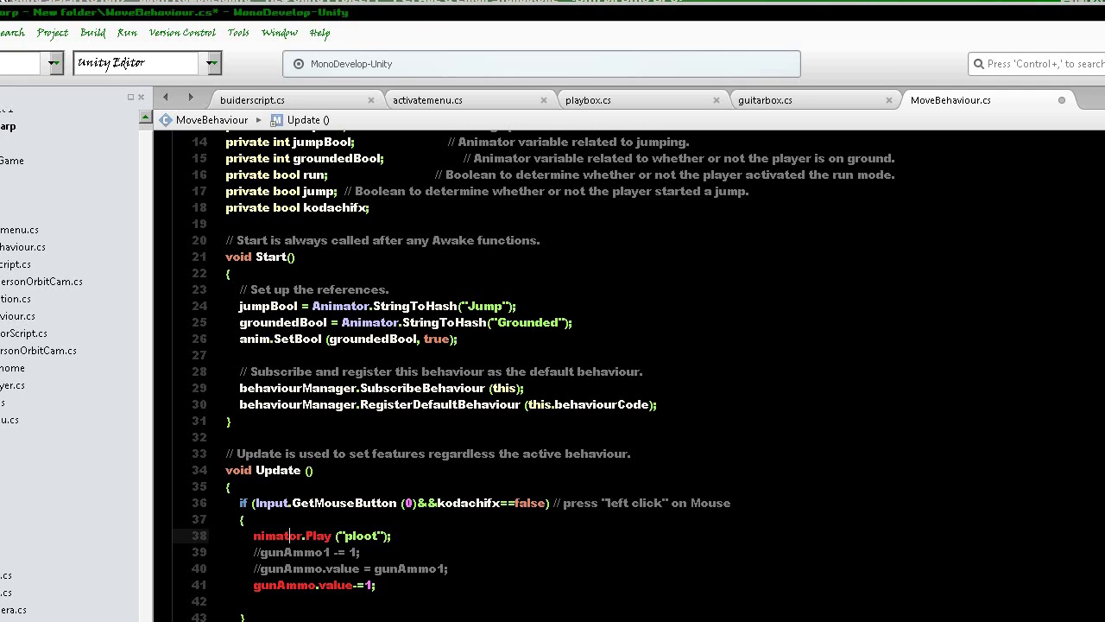
pyautogui.press('BackSpace')
pyautogui.press('BackSpace')
pyautogui.press('BackSpace')
pyautogui.press('BackSpace')
pyautogui.press('BackSpace')
pyautogui.press('BackSpace')
pyautogui.write('a')
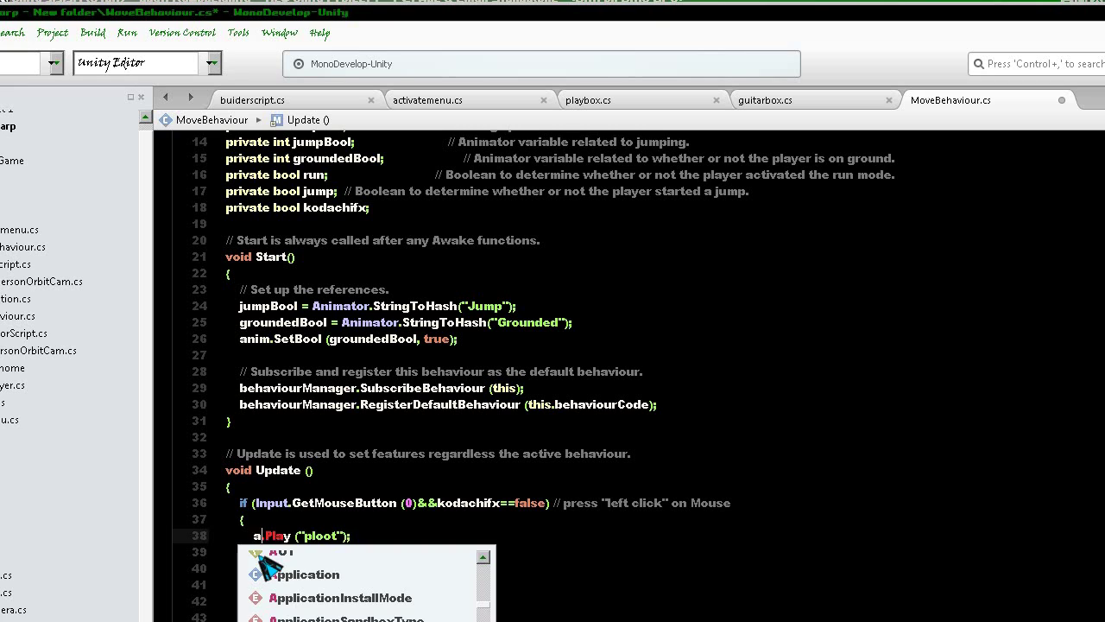
pyautogui.write('nima')
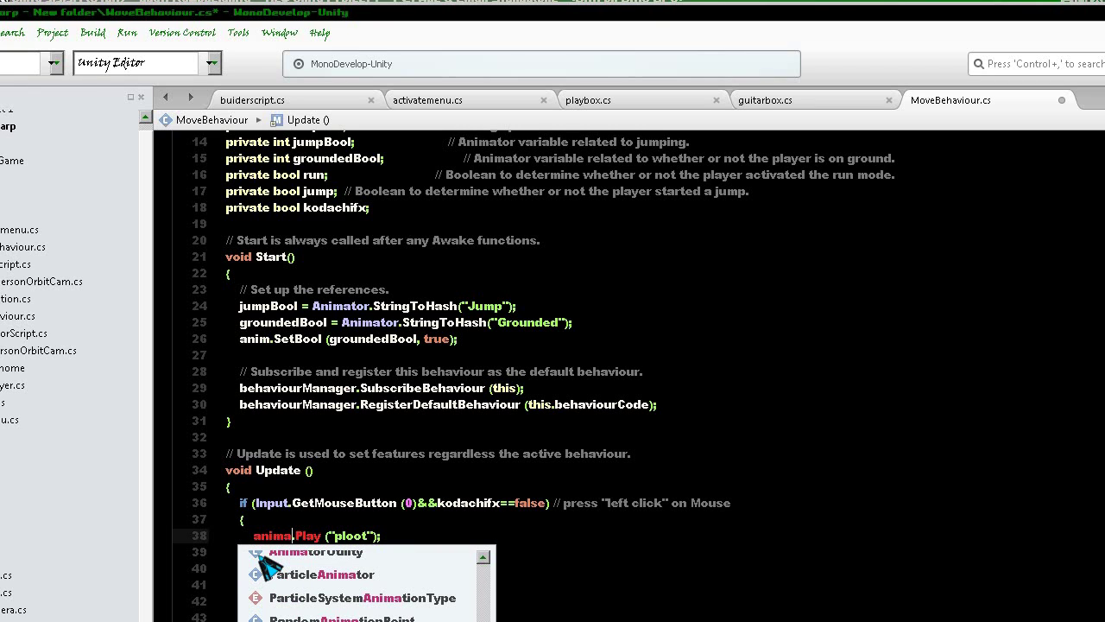
pyautogui.write('tor')
pyautogui.press('Return')
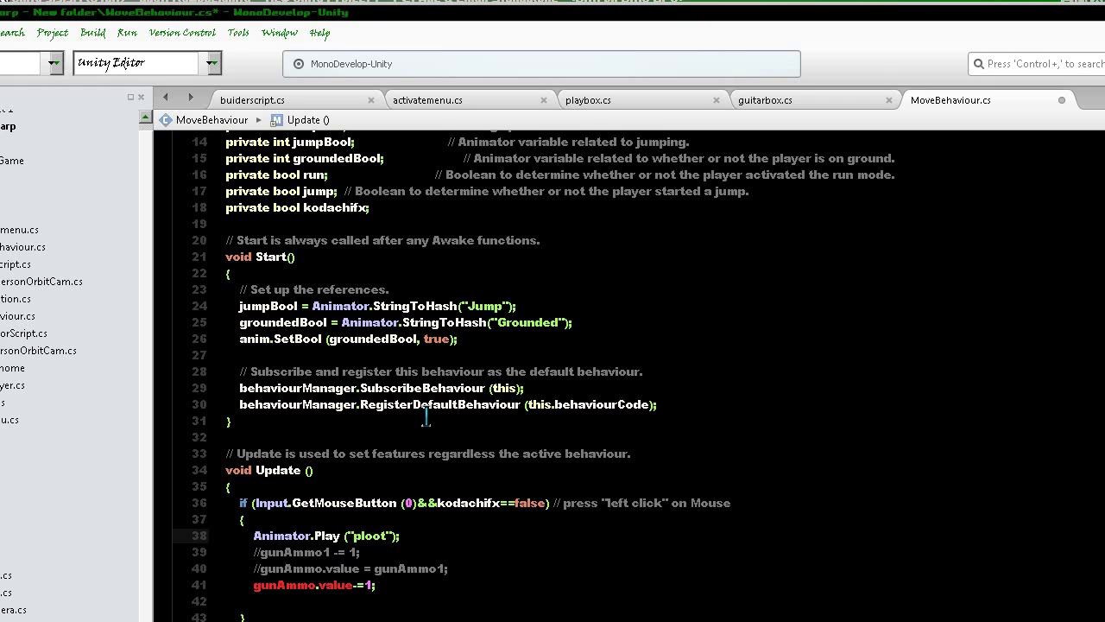
pyautogui.click(375, 207)
pyautogui.press('Return')
# - Declare 'private int gunammo;' on line 19
pyautogui.write('pri')
pyautogui.press('Return')
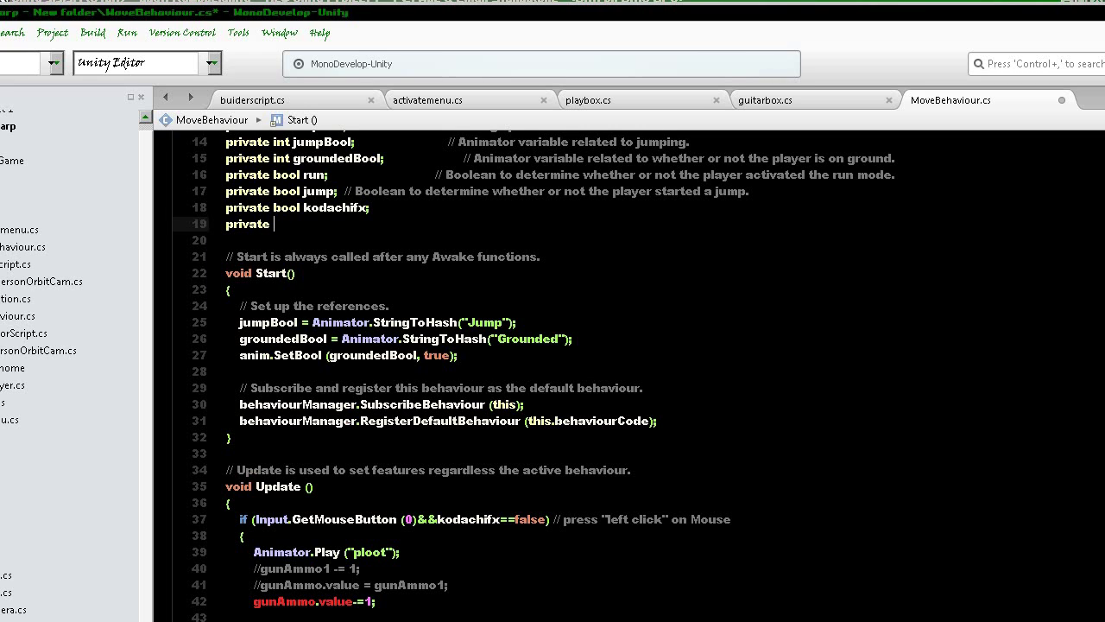
pyautogui.write('float')
pyautogui.press('BackSpace')
pyautogui.press('BackSpace')
pyautogui.press('BackSpace')
pyautogui.press('BackSpace')
pyautogui.write('int guna')
pyautogui.write('mm')
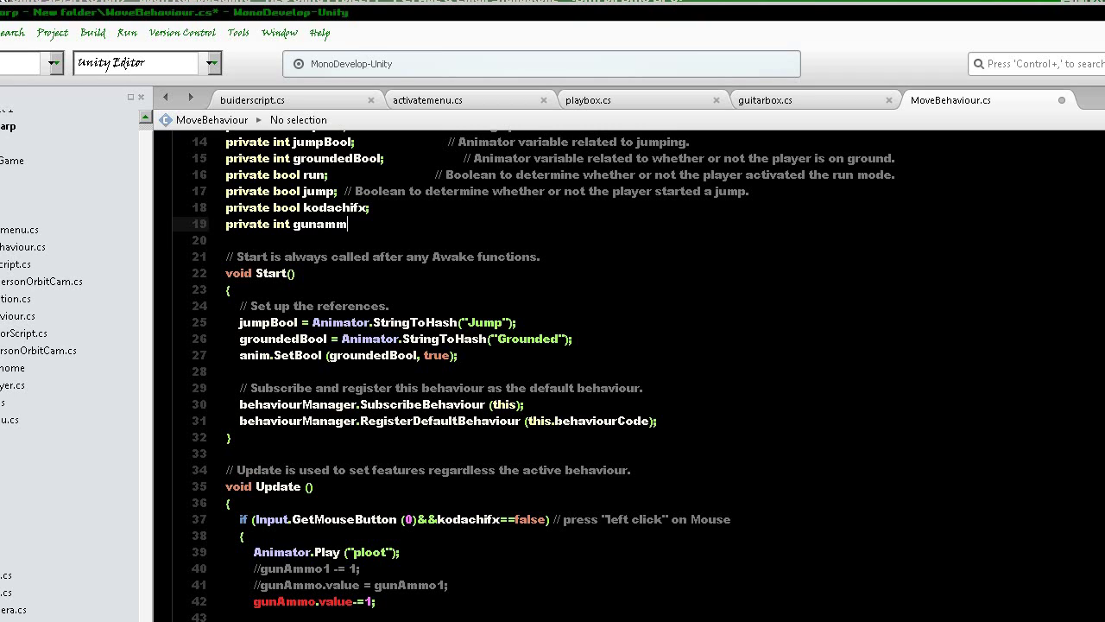
pyautogui.write(';')
# - Change gunAmmo to gunammo in the line 42 decrement, then save and build the script
pyautogui.click(285, 602)
pyautogui.press('BackSpace')
pyautogui.write('a')
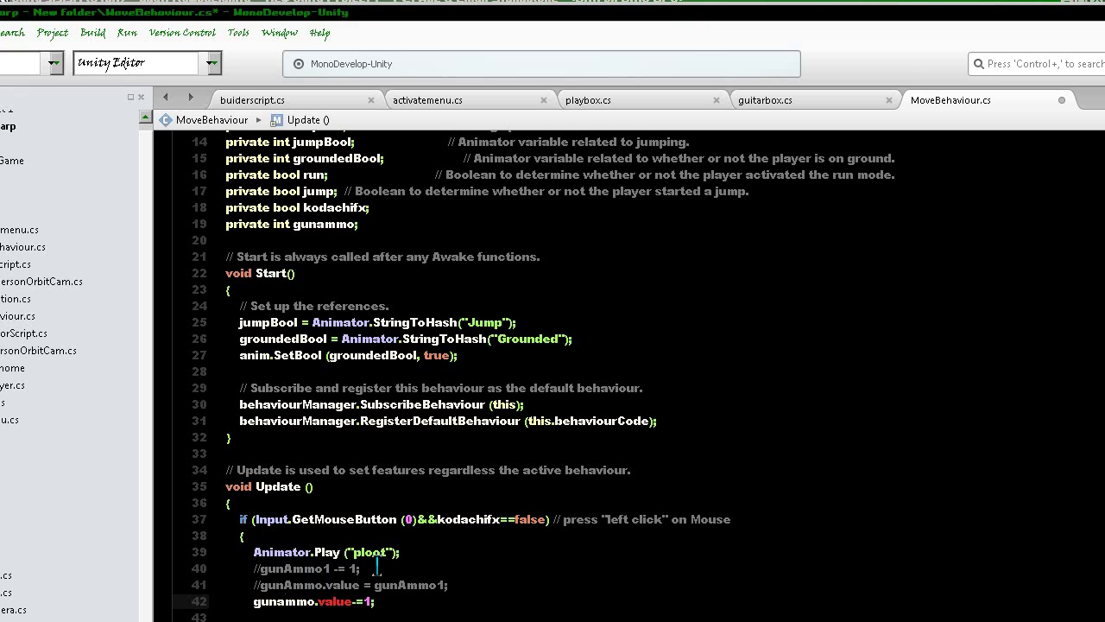
pyautogui.click(404, 602)
pyautogui.scroll(-2, 374, 535)
pyautogui.scroll(-2, 418, 524)
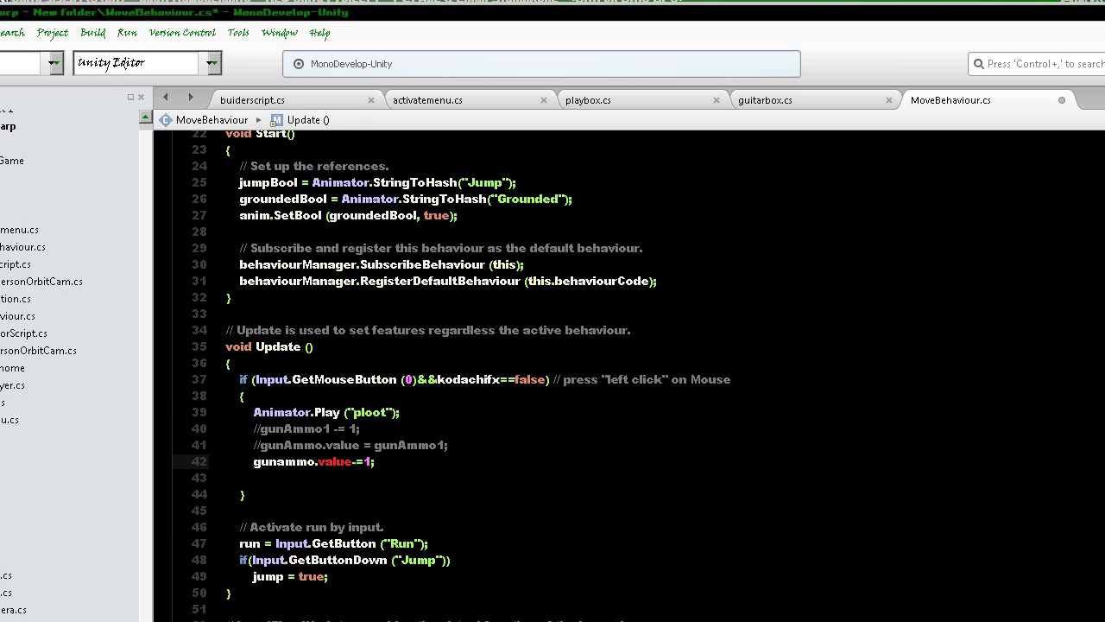
pyautogui.press('F8')
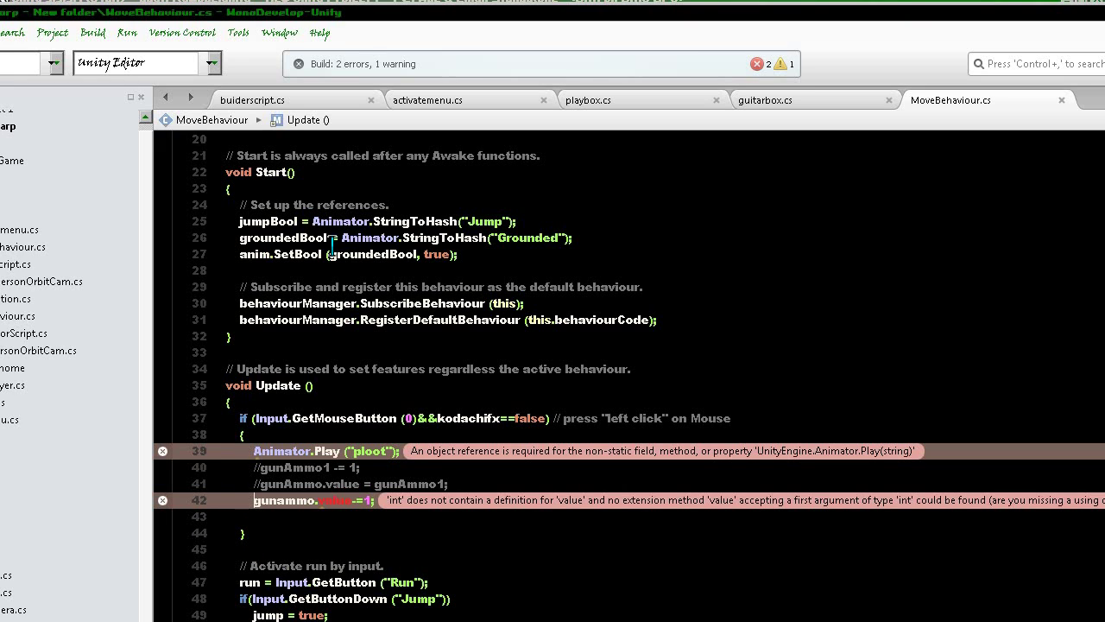
# - Comment out the gunammo decrement line with //
pyautogui.moveTo(330, 246)
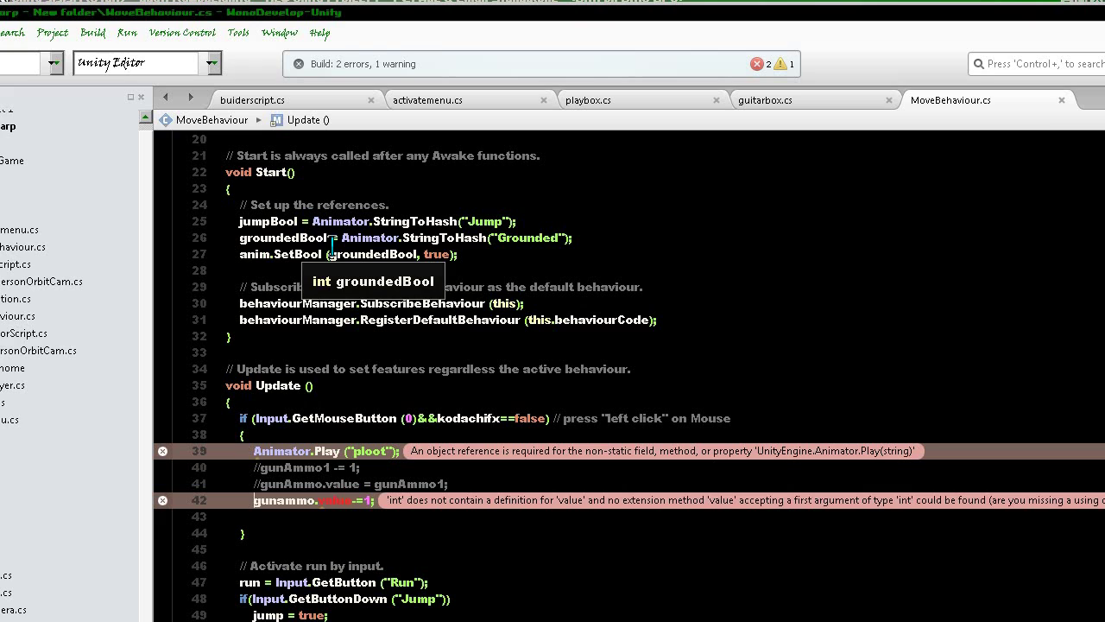
pyautogui.click(254, 500)
pyautogui.write('//')
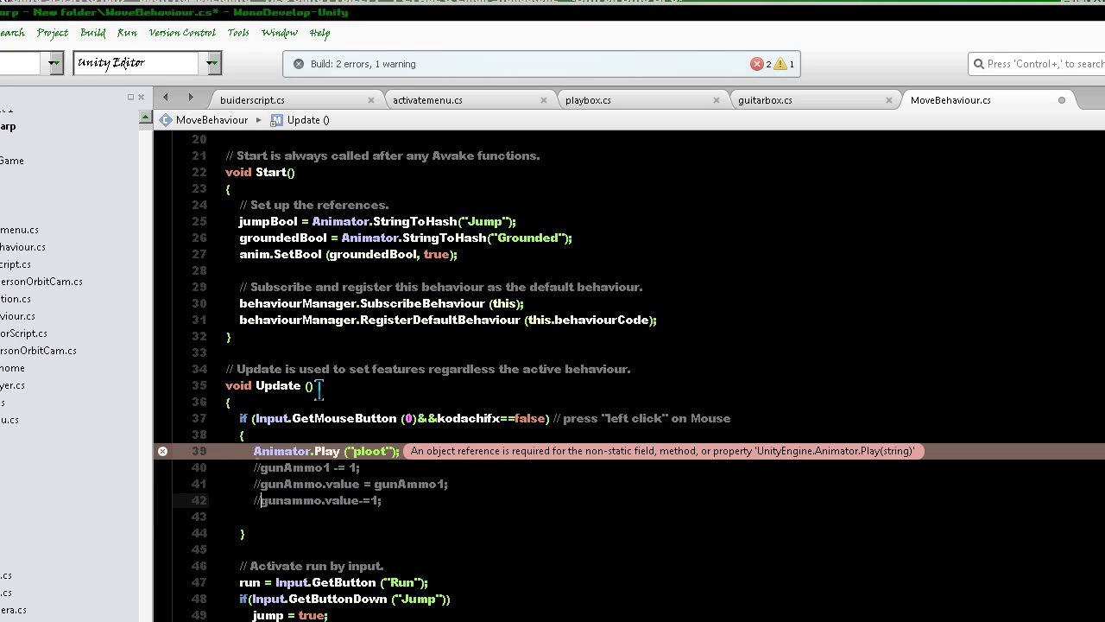
pyautogui.scroll(6, 318, 390)
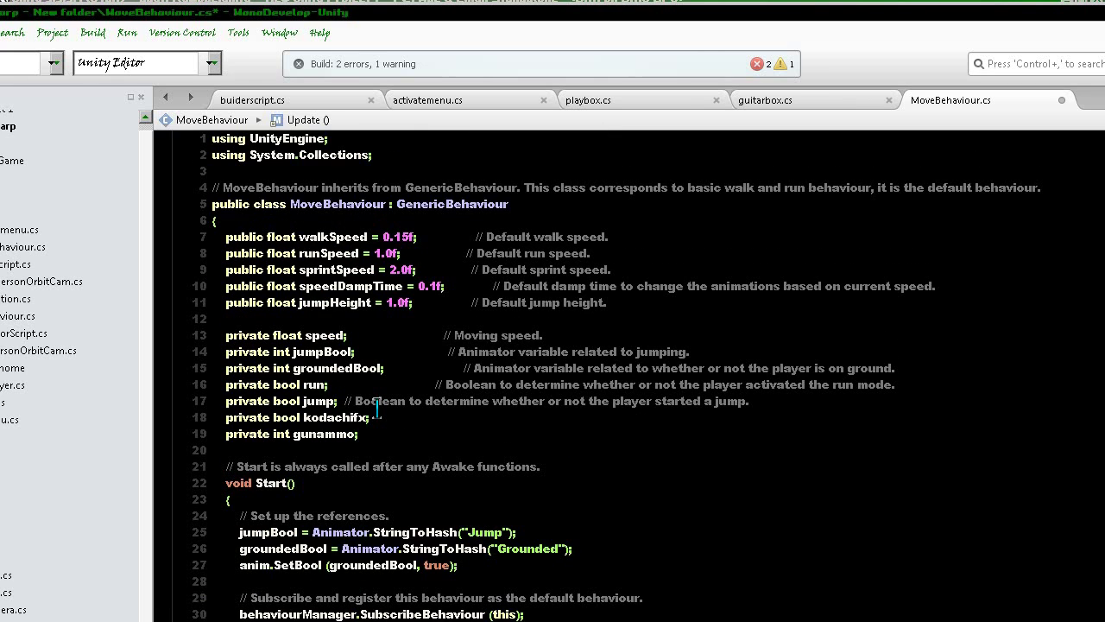
pyautogui.scroll(-2, 377, 414)
# - Add a 'public Animator q;' field below the gunammo declaration
pyautogui.click(369, 363)
pyautogui.press('Return')
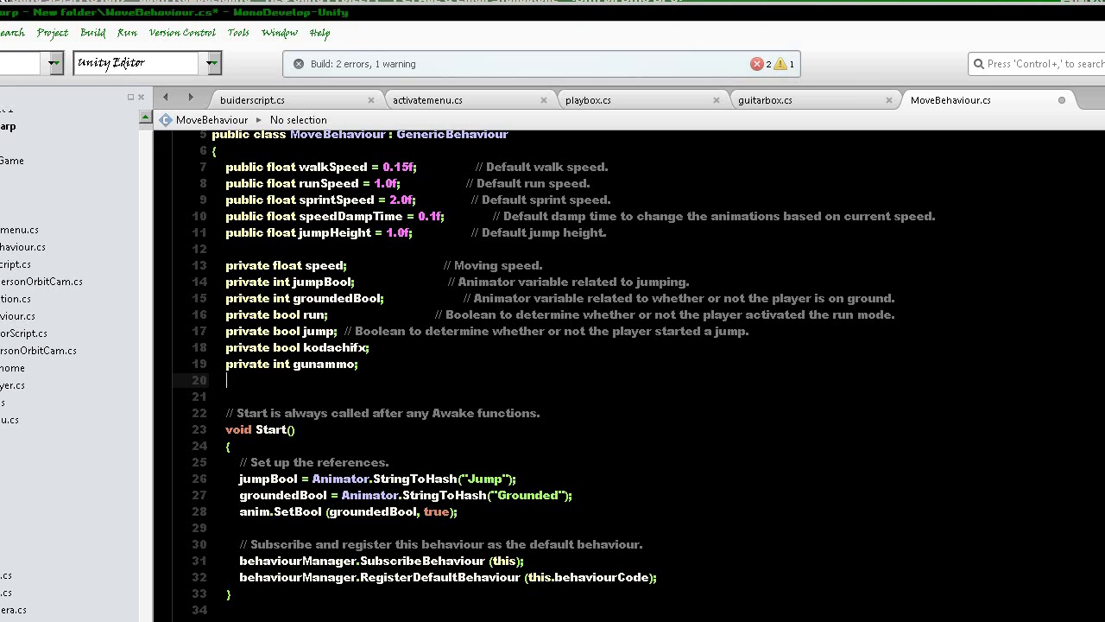
pyautogui.write('public ')
pyautogui.write('animator')
pyautogui.press('Return')
pyautogui.write('q')
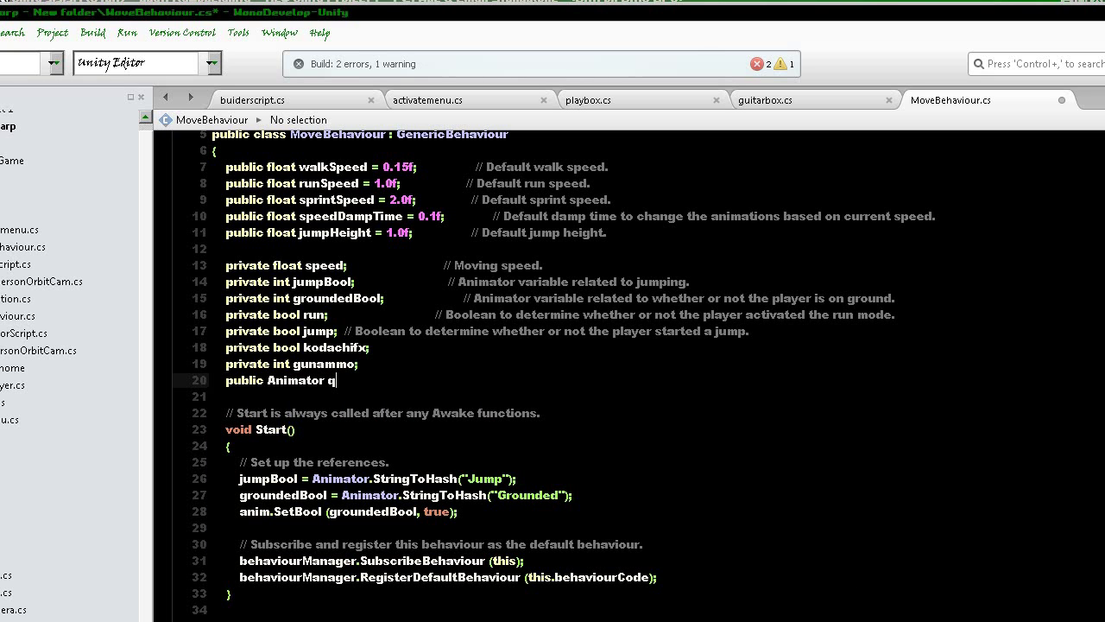
# - Replace Animator with q on line 40 so it calls q.Play ("ploot"), then start debugging with F5
pyautogui.scroll(-7, 604, 371)
pyautogui.click(312, 358)
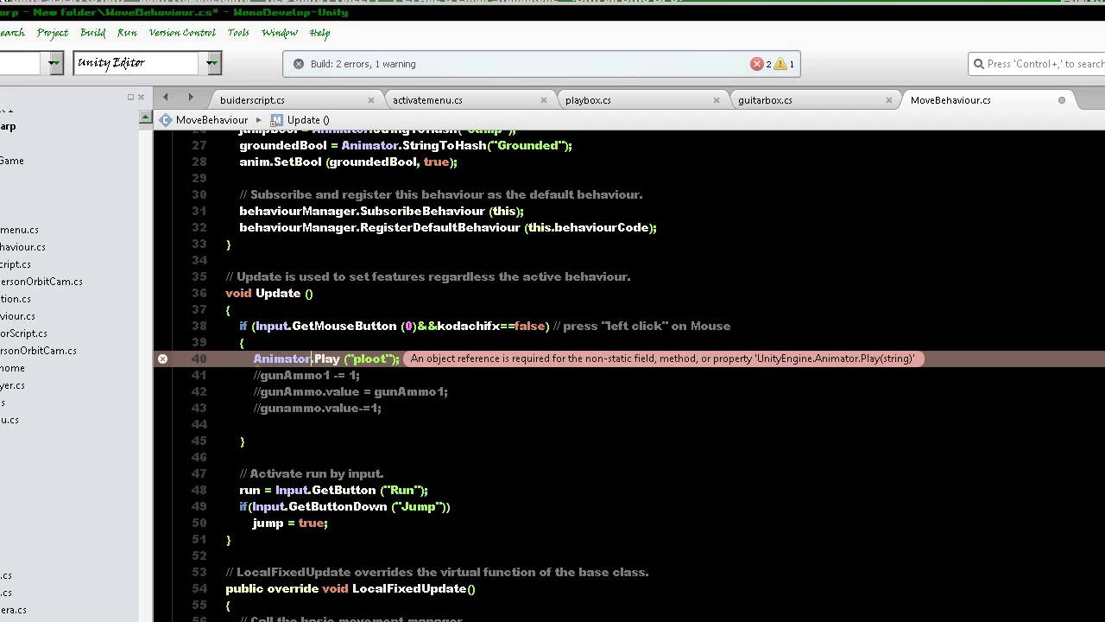
pyautogui.press('BackSpace')
pyautogui.press('BackSpace')
pyautogui.press('BackSpace')
pyautogui.press('BackSpace')
pyautogui.press('BackSpace')
pyautogui.press('BackSpace')
pyautogui.write('q')
pyautogui.press('Escape')
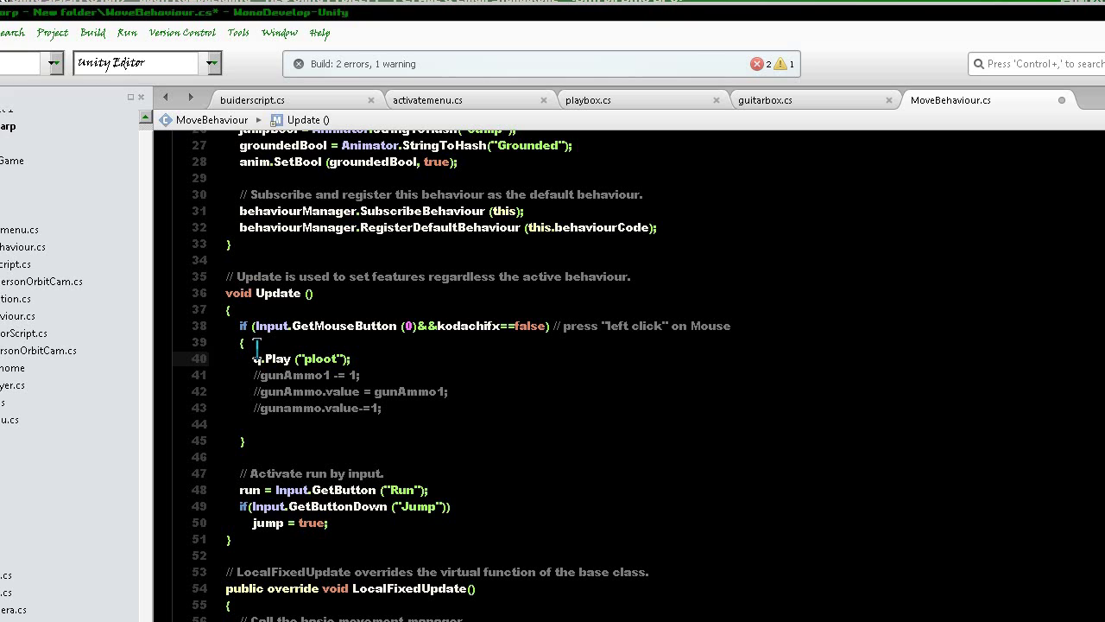
pyautogui.press('F5')
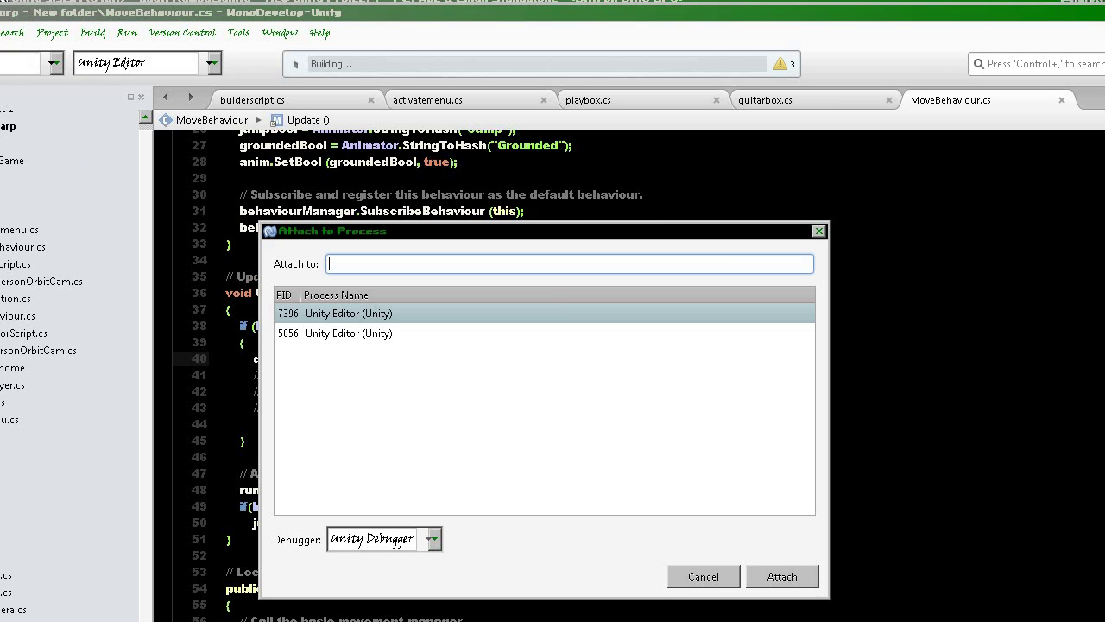
# - Close the Attach to Process prompt, return to Unity, and enter play mode
pyautogui.click(818, 231)
pyautogui.doubleClick(835, 14)
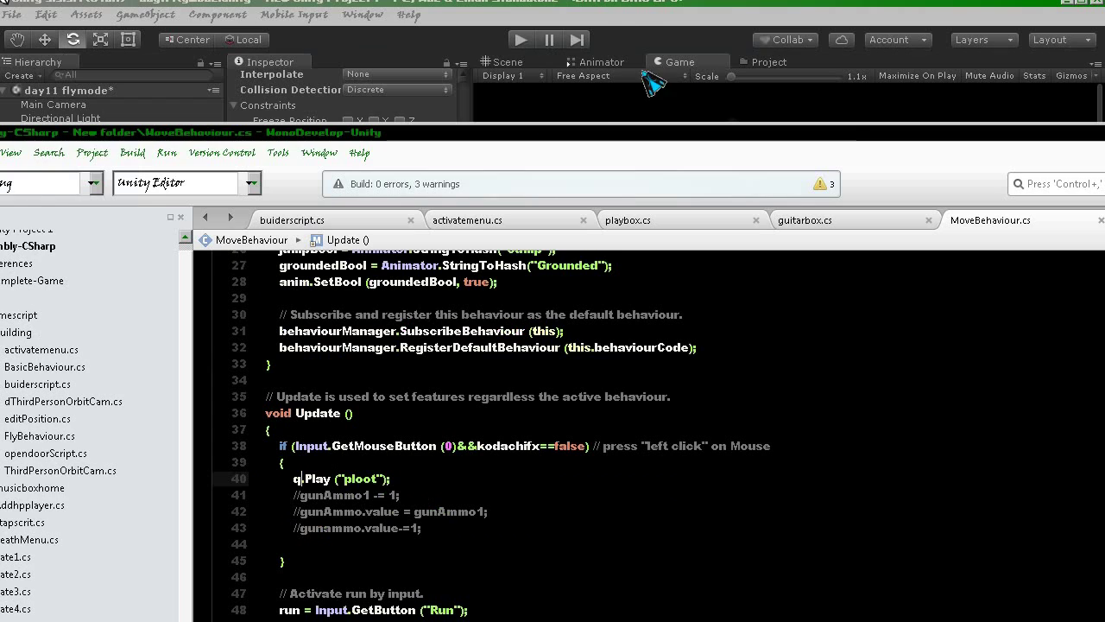
pyautogui.click(520, 40)
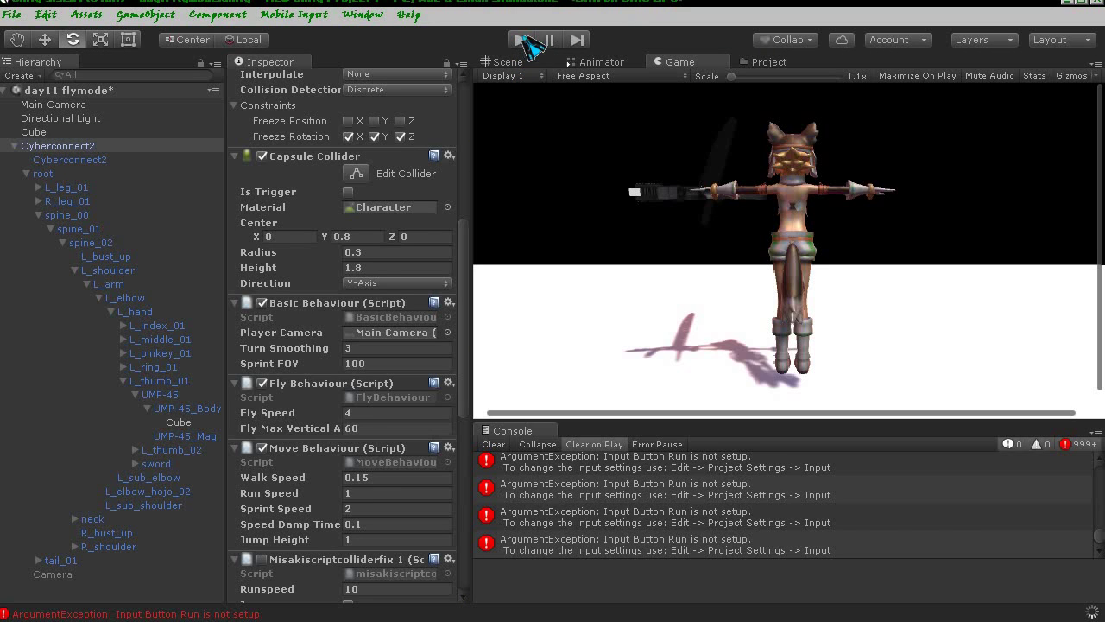
pyautogui.click(523, 40)
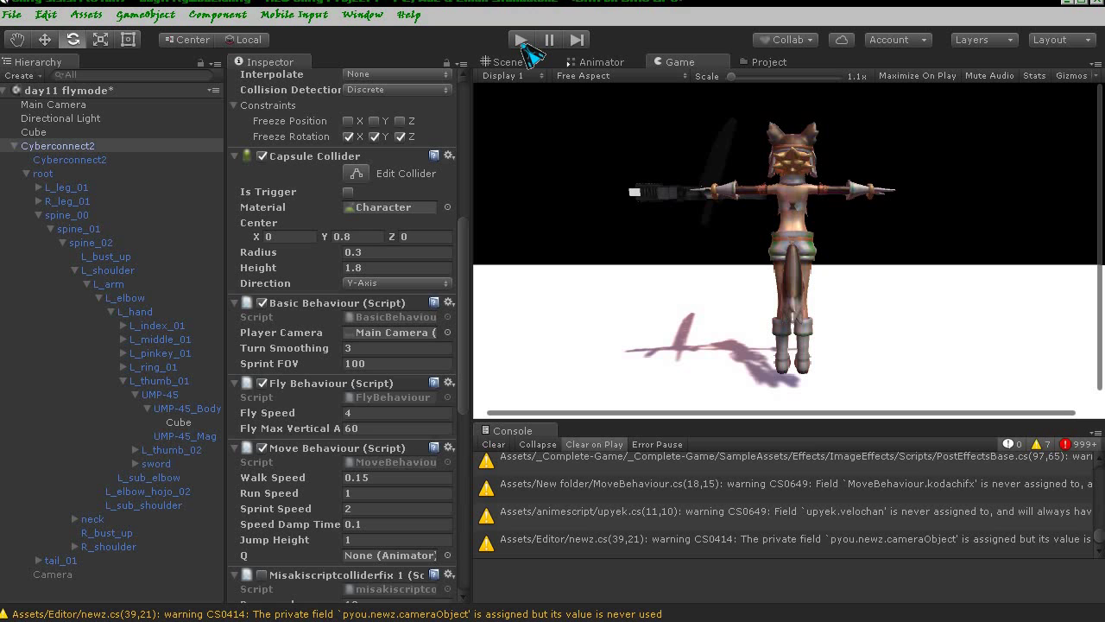
pyautogui.click(521, 40)
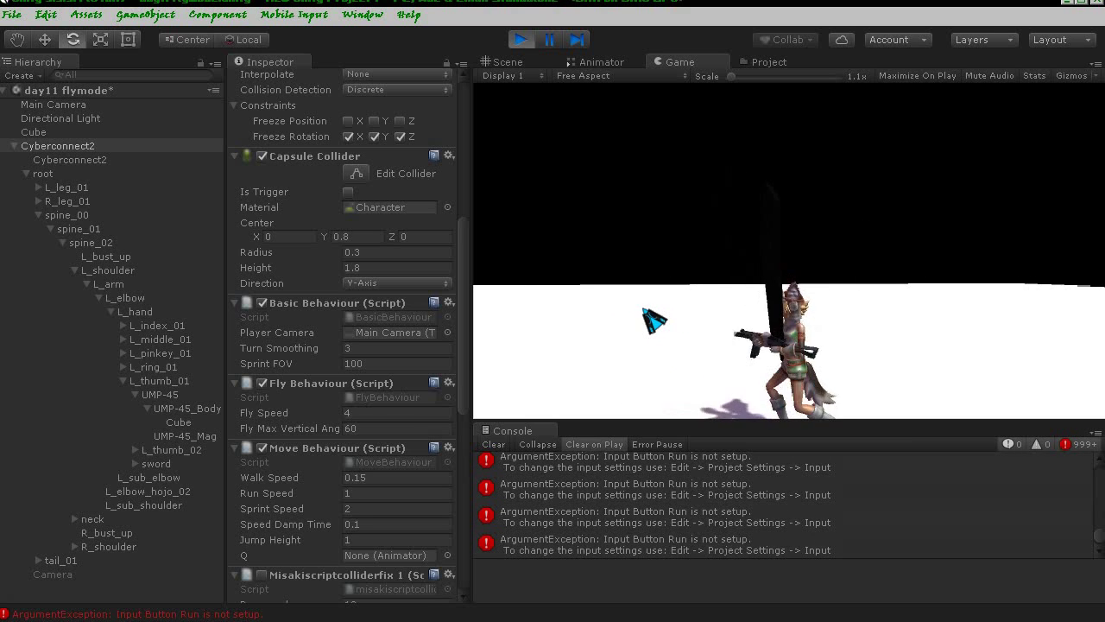
# - Fire the gun several times, walking forward with W, then stop play mode
pyautogui.click(832, 296)
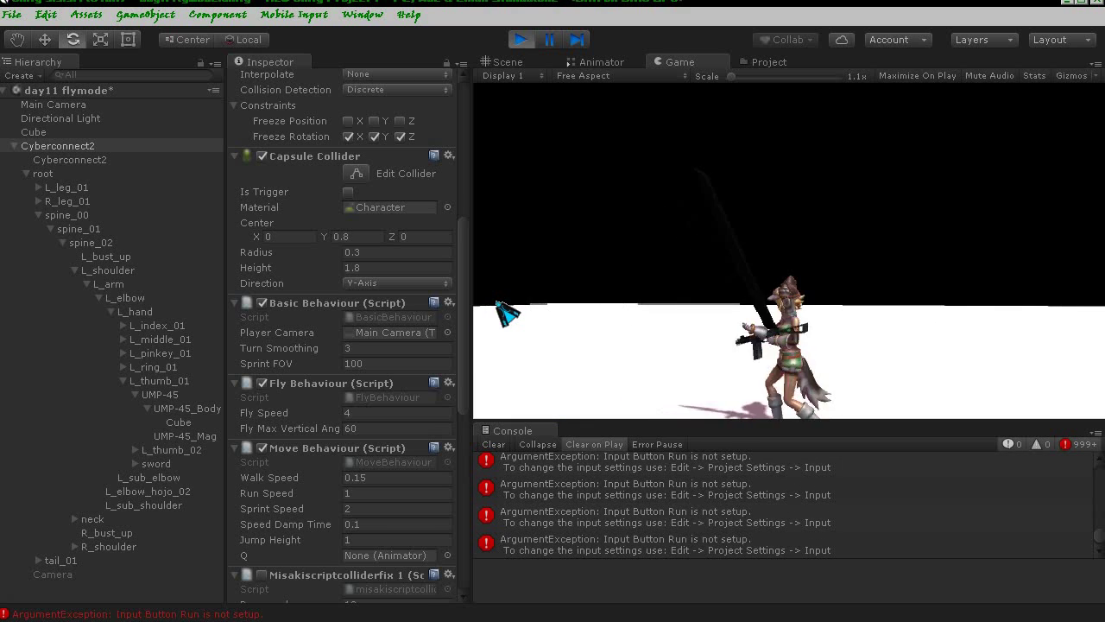
pyautogui.click(528, 312)
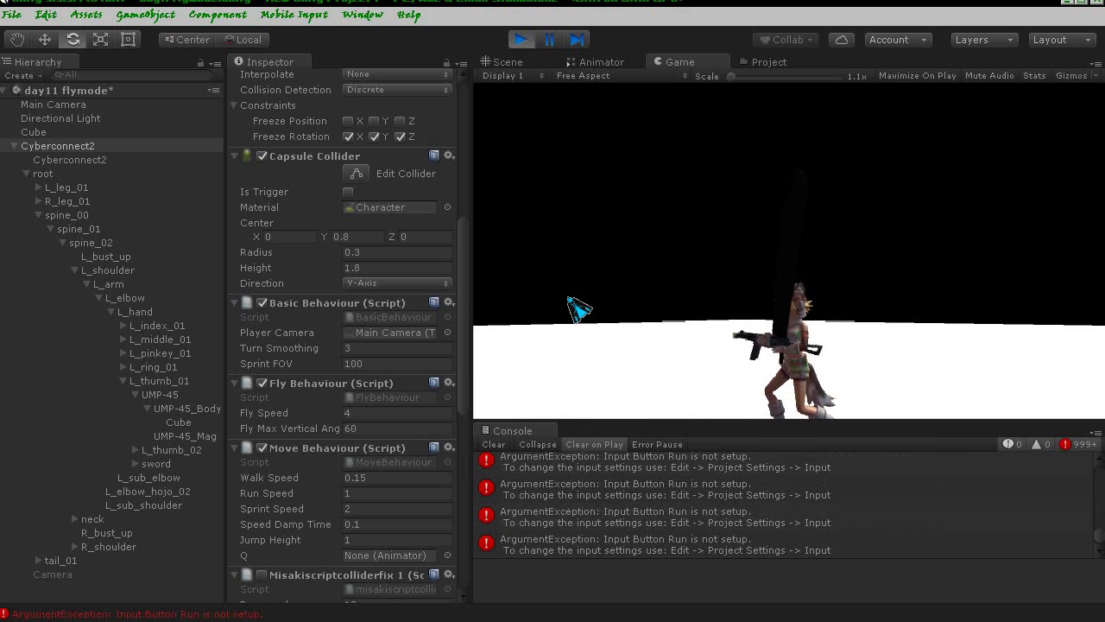
pyautogui.click(592, 308)
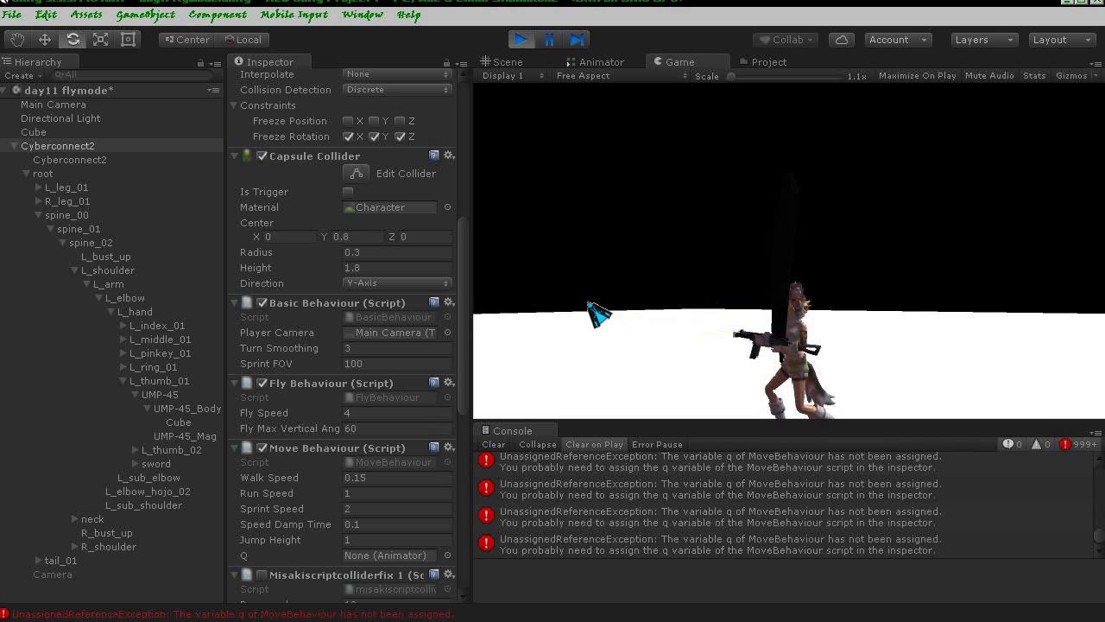
pyautogui.press('w')
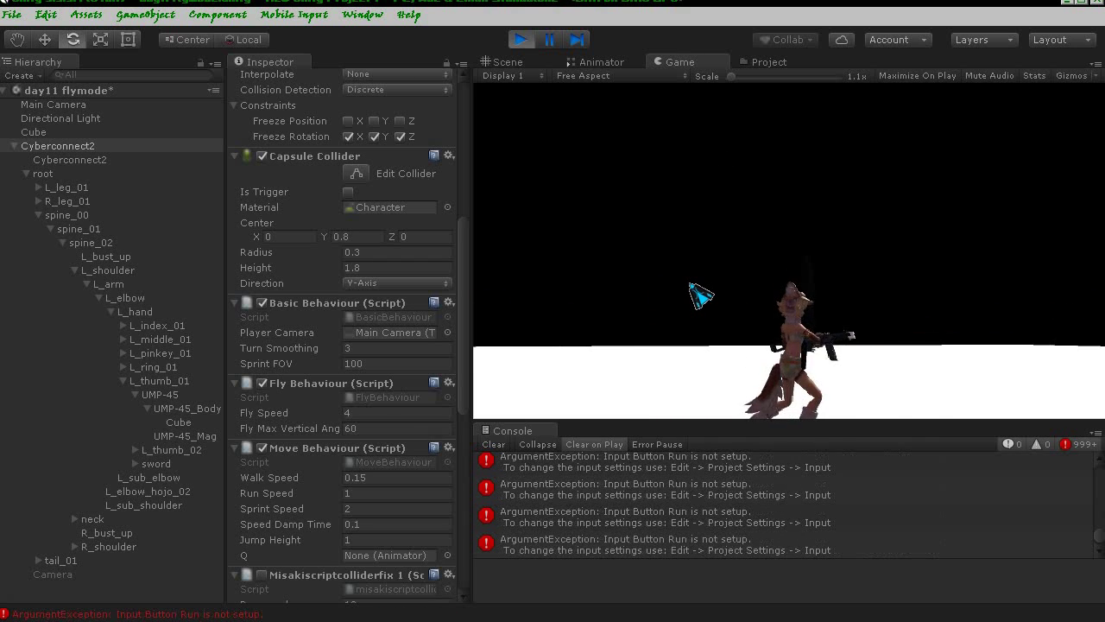
pyautogui.click(698, 298)
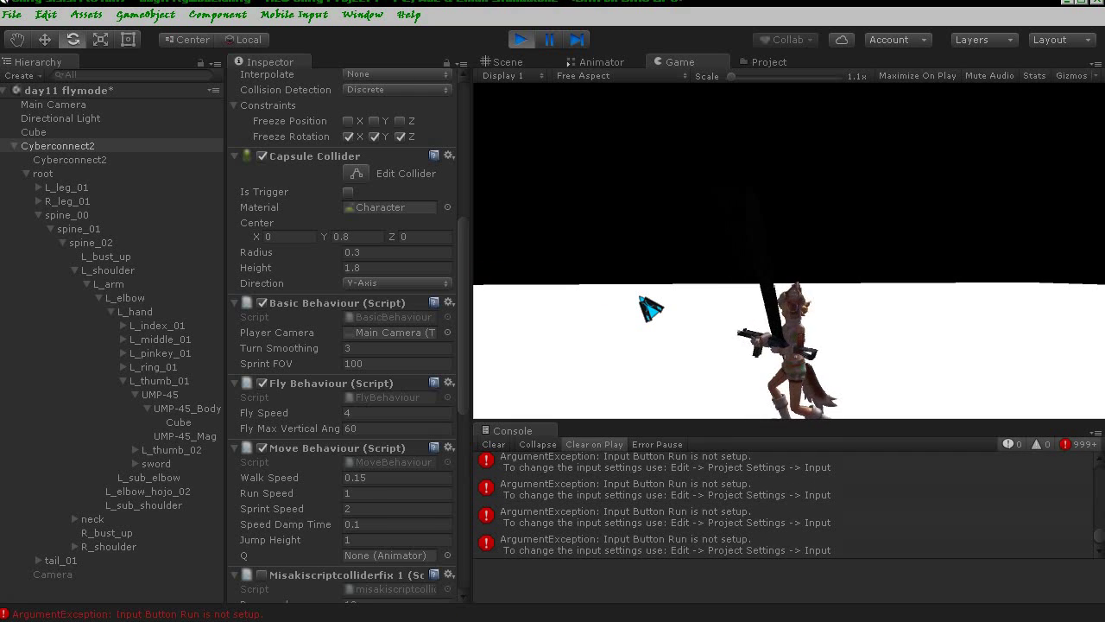
pyautogui.click(521, 39)
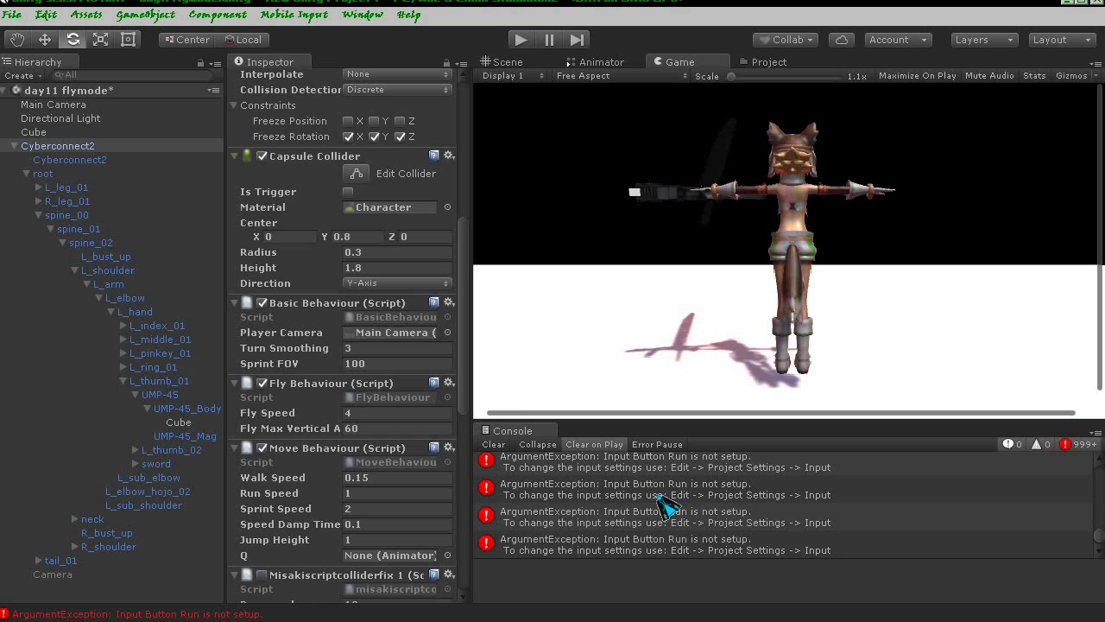
# - Add a line setting run = Input.GetKeyDown(KeyCode.Q) below the old run assignment
pyautogui.doubleClick(939, 493)
pyautogui.scroll(4, 433, 434)
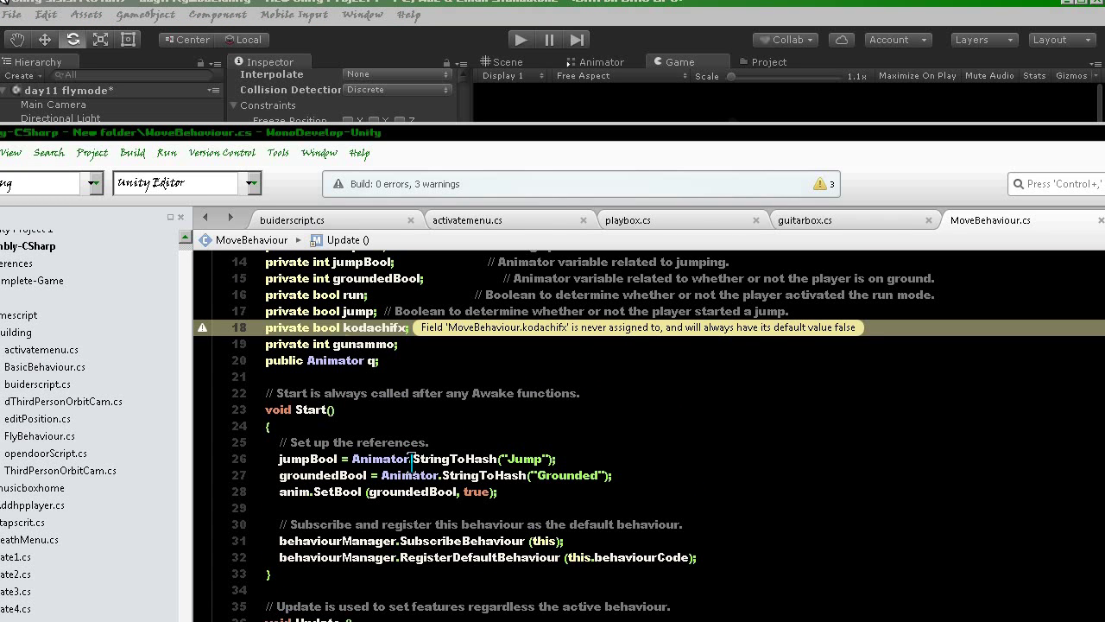
pyautogui.scroll(-3, 450, 492)
pyautogui.scroll(-3, 494, 499)
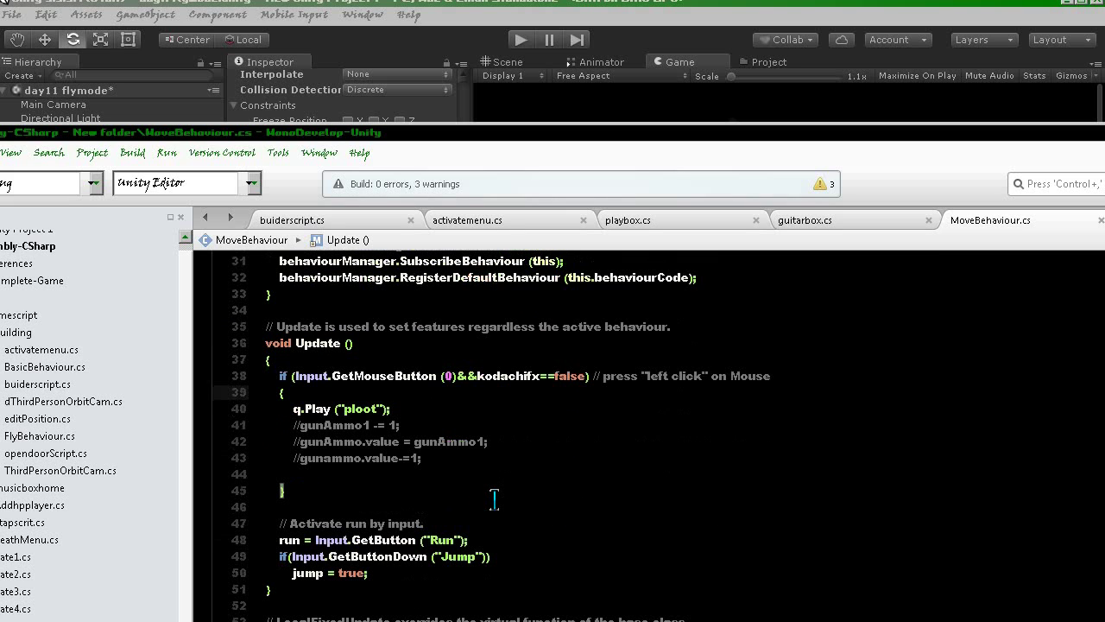
pyautogui.click(277, 540)
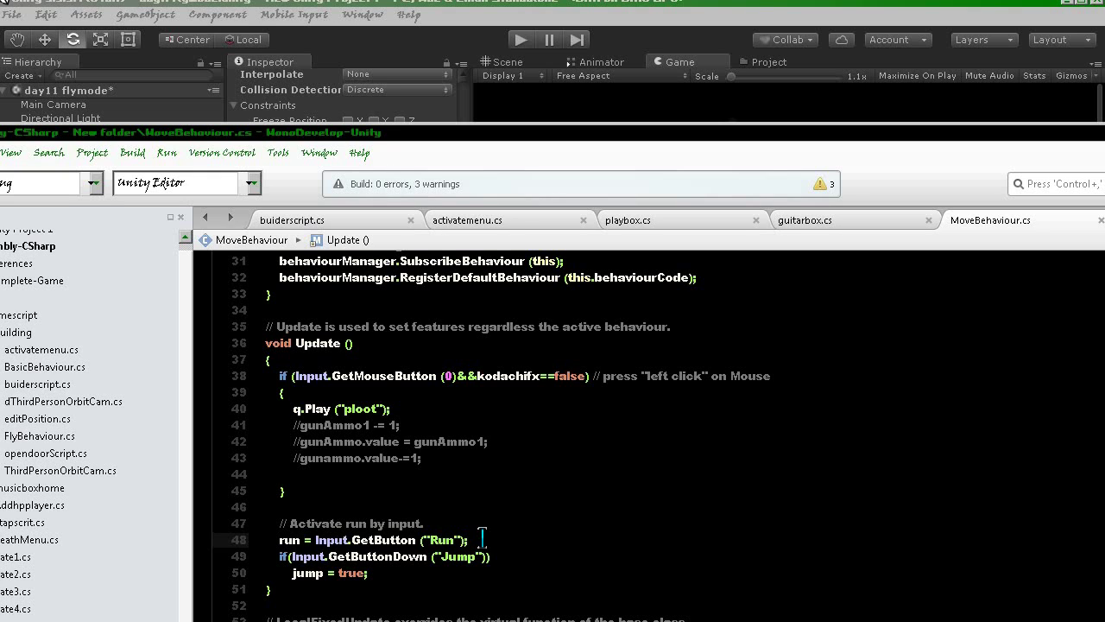
pyautogui.press('Return')
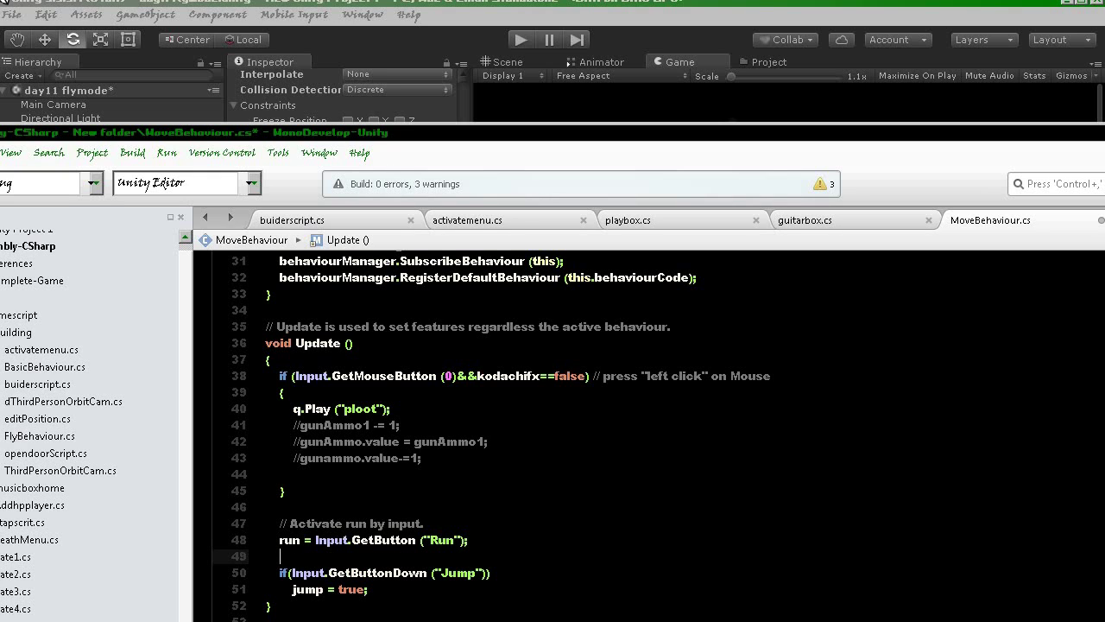
pyautogui.write('wi')
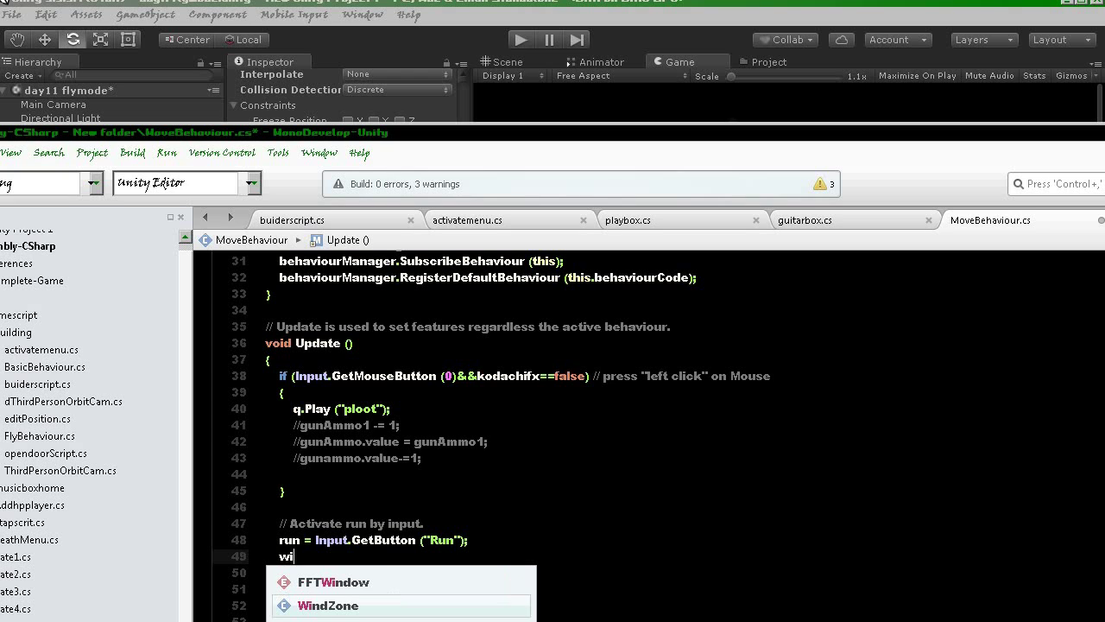
pyautogui.press('BackSpace')
pyautogui.press('BackSpace')
pyautogui.write('run')
pyautogui.press('Escape')
pyautogui.write('= ')
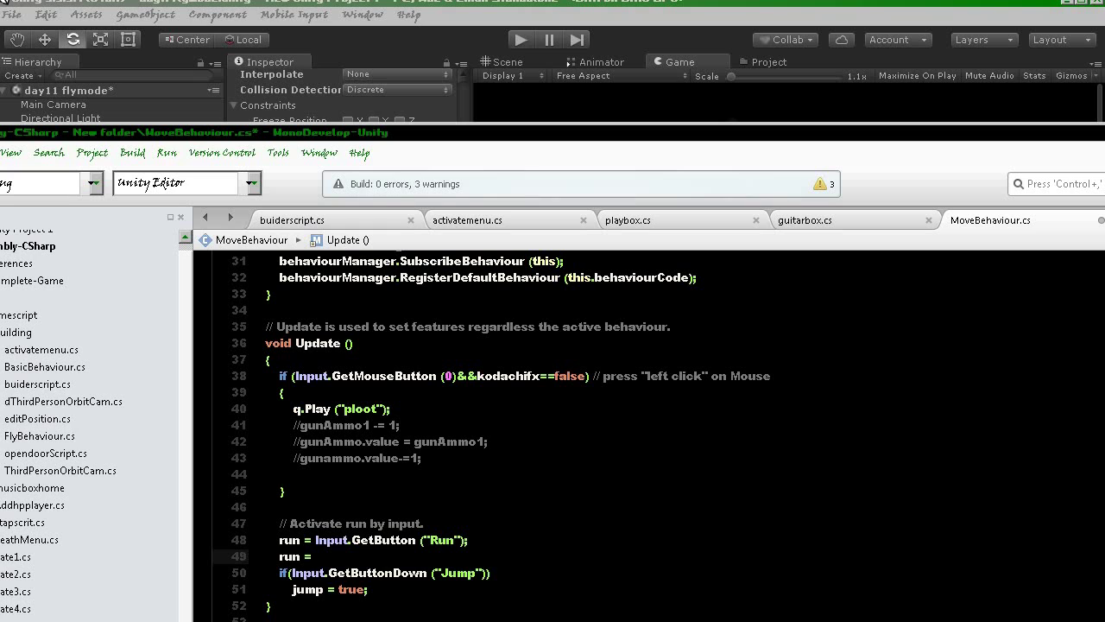
pyautogui.write('Input.')
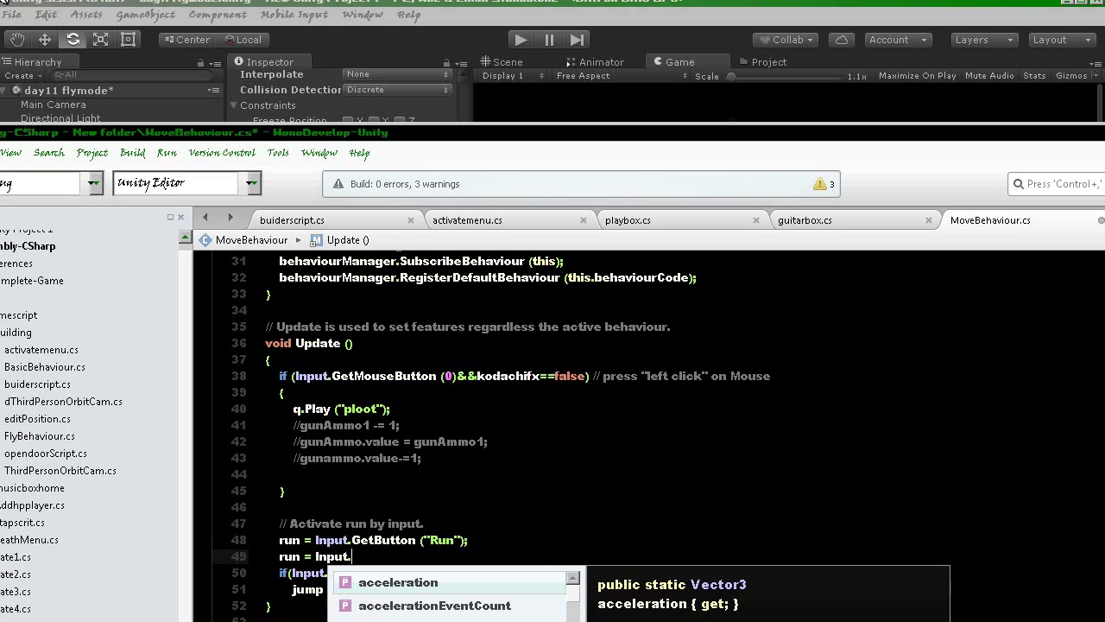
pyautogui.write('Get')
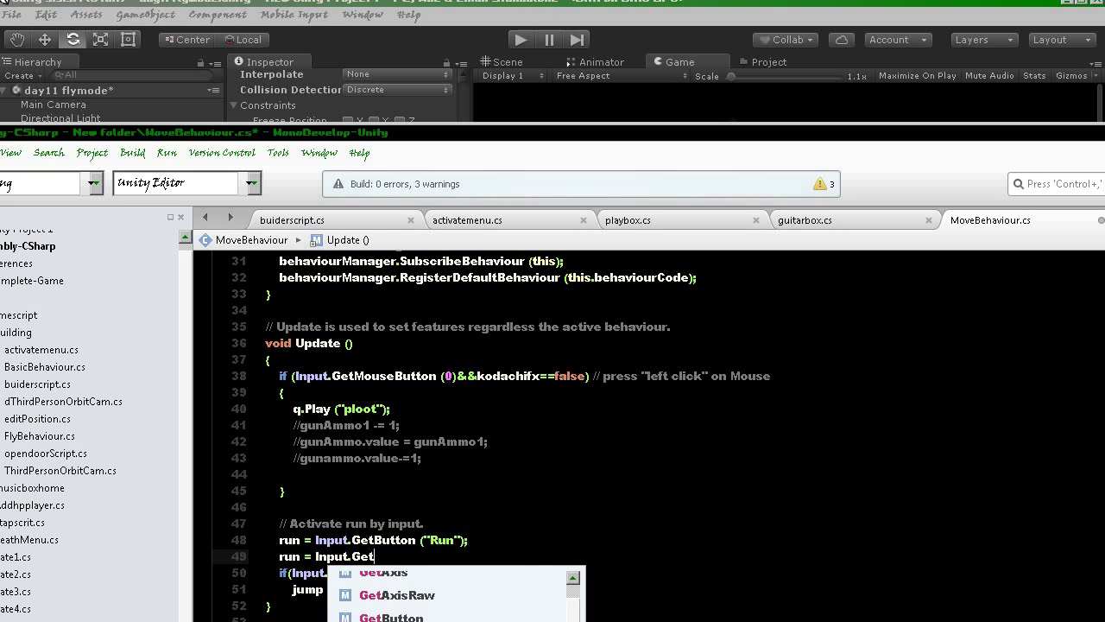
pyautogui.write('KeyDown(')
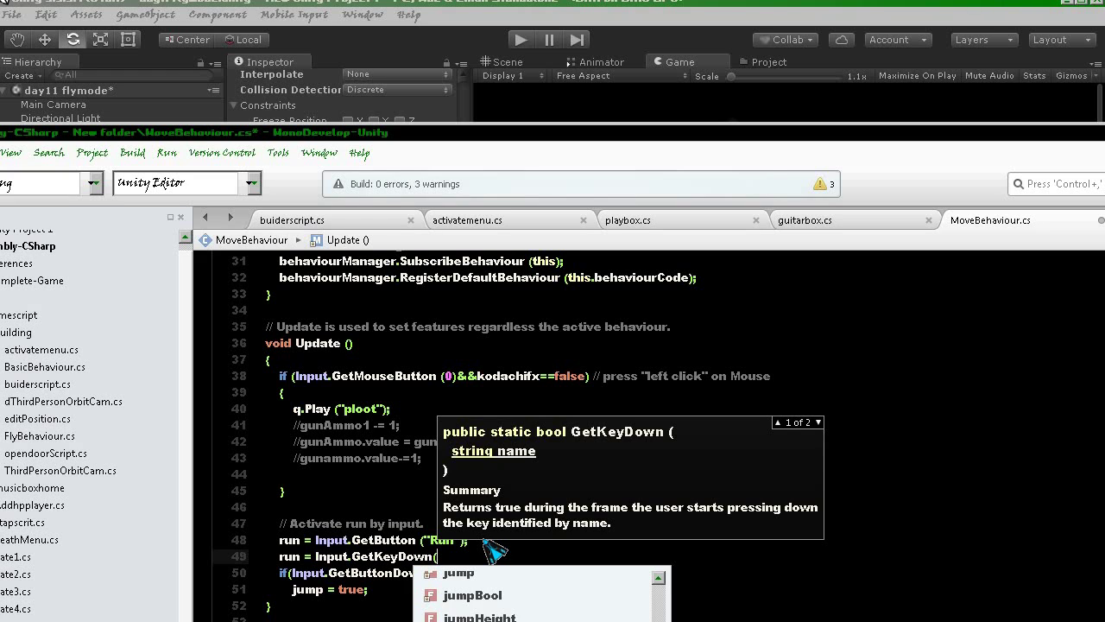
pyautogui.write('KeyCode.')
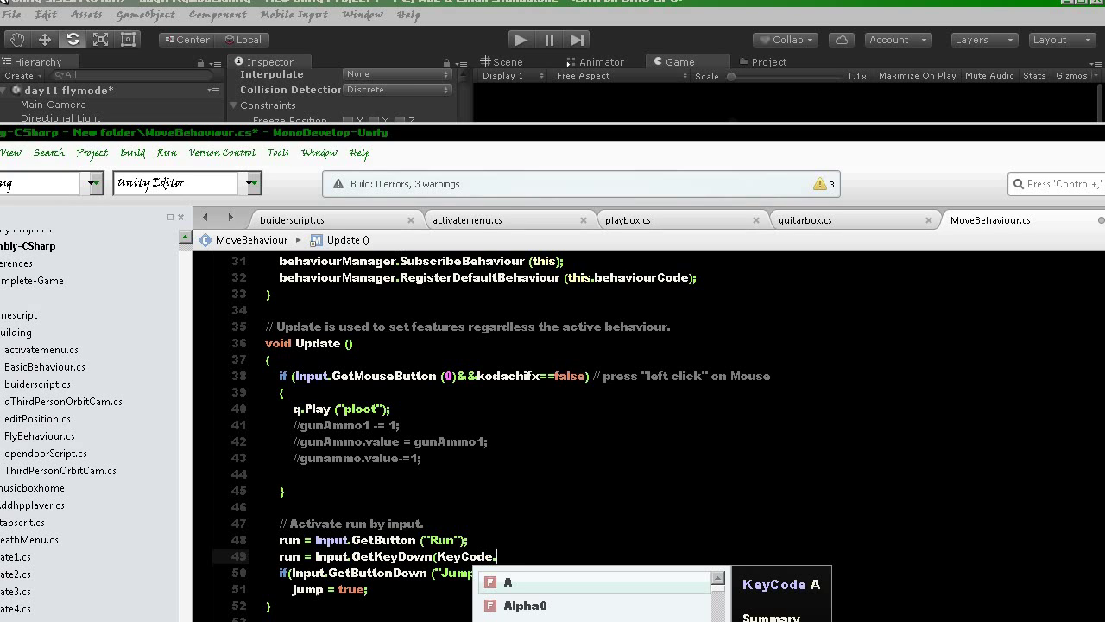
pyautogui.write('Q')
pyautogui.press('Escape')
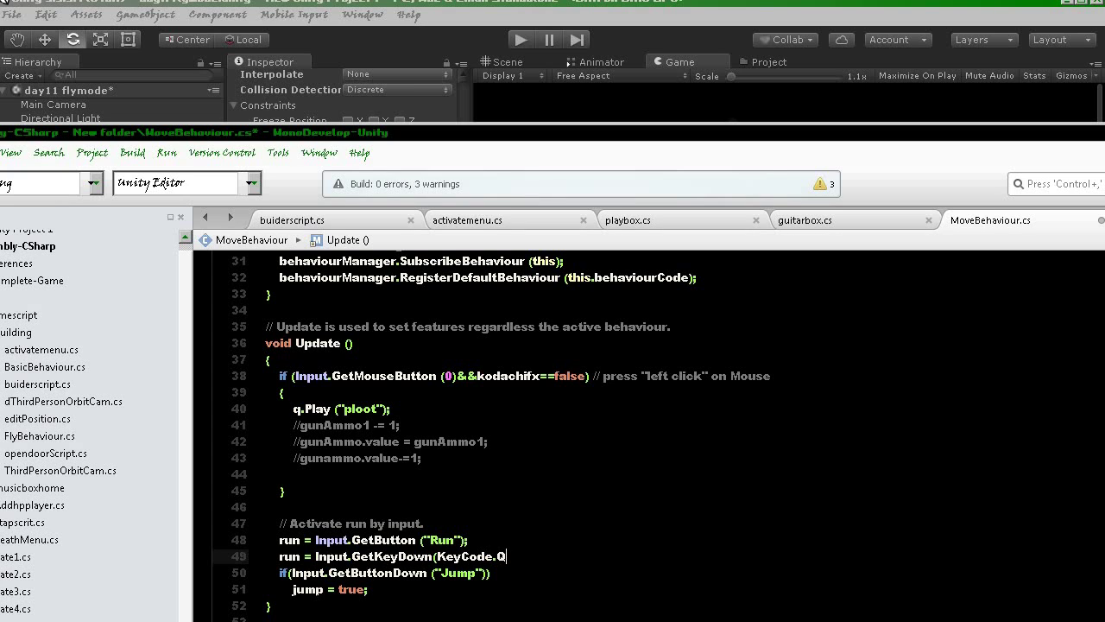
pyautogui.write('))')
# - Comment out the old Run button and Jump button lines with //
pyautogui.click(299, 539)
pyautogui.write('//')
pyautogui.click(281, 573)
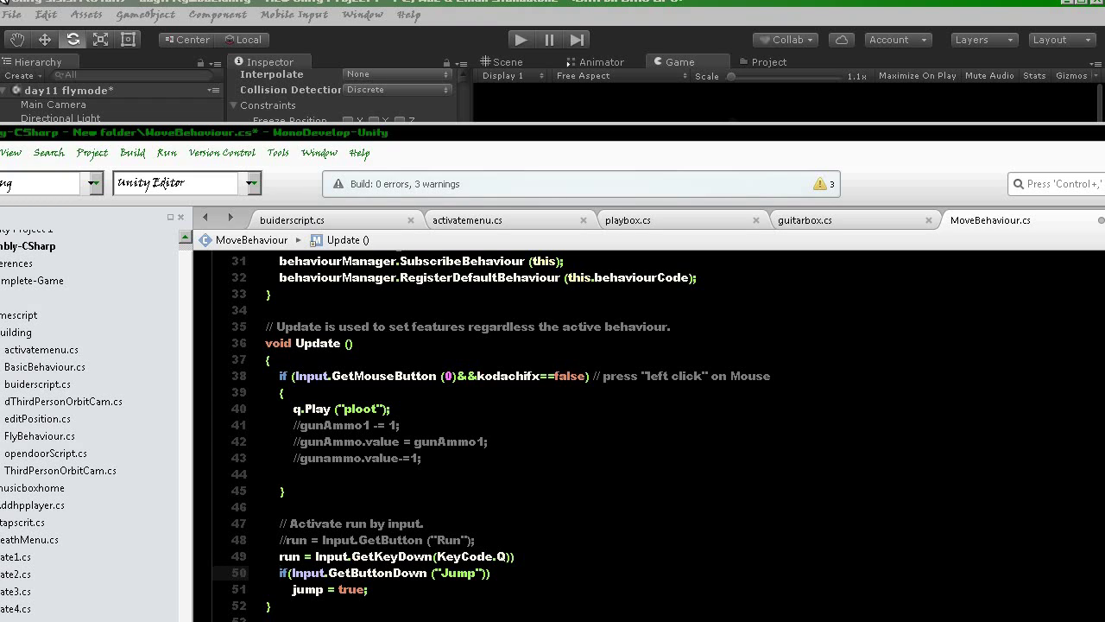
pyautogui.write('//')
pyautogui.press('End')
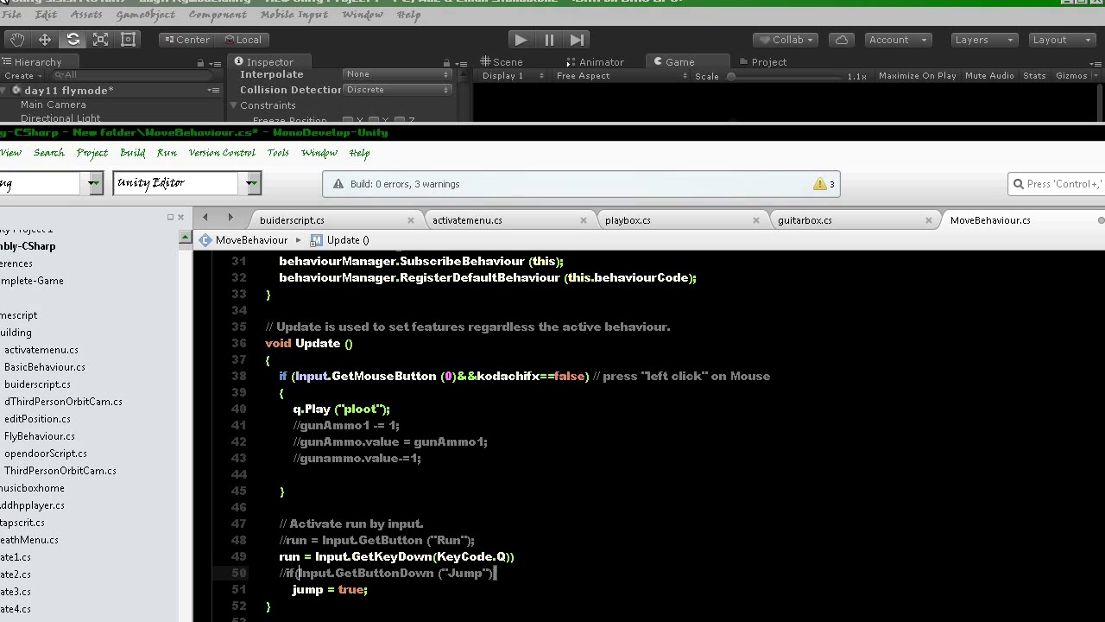
# - Add if(Input.GetKeyDown(KeyCode.Space)) as the new jump check
pyautogui.press('Return')
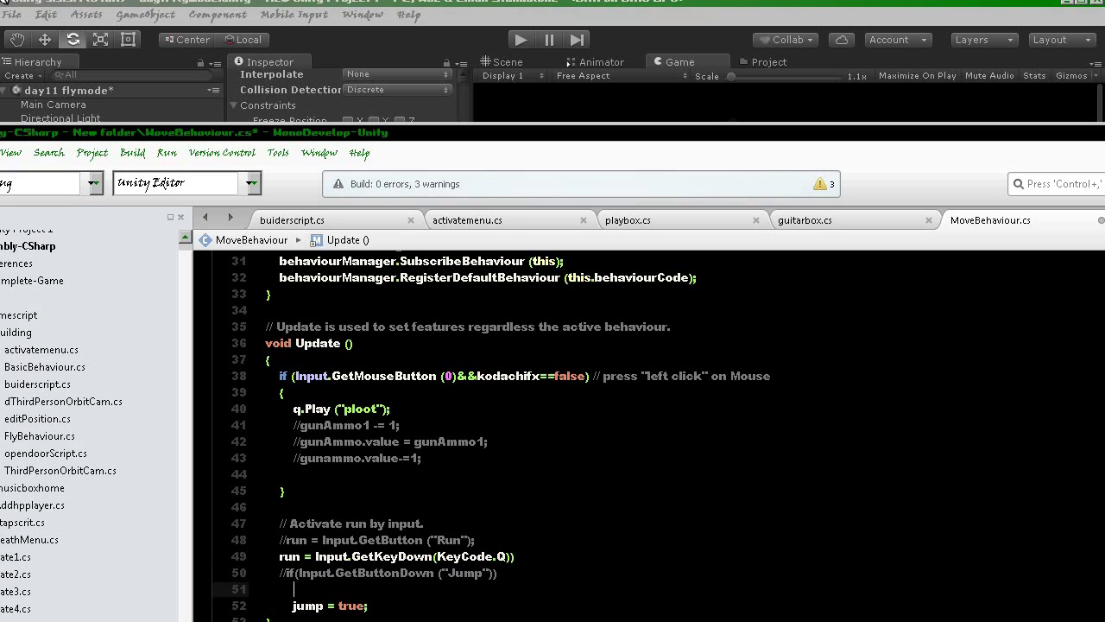
pyautogui.write('if')
pyautogui.press('Escape')
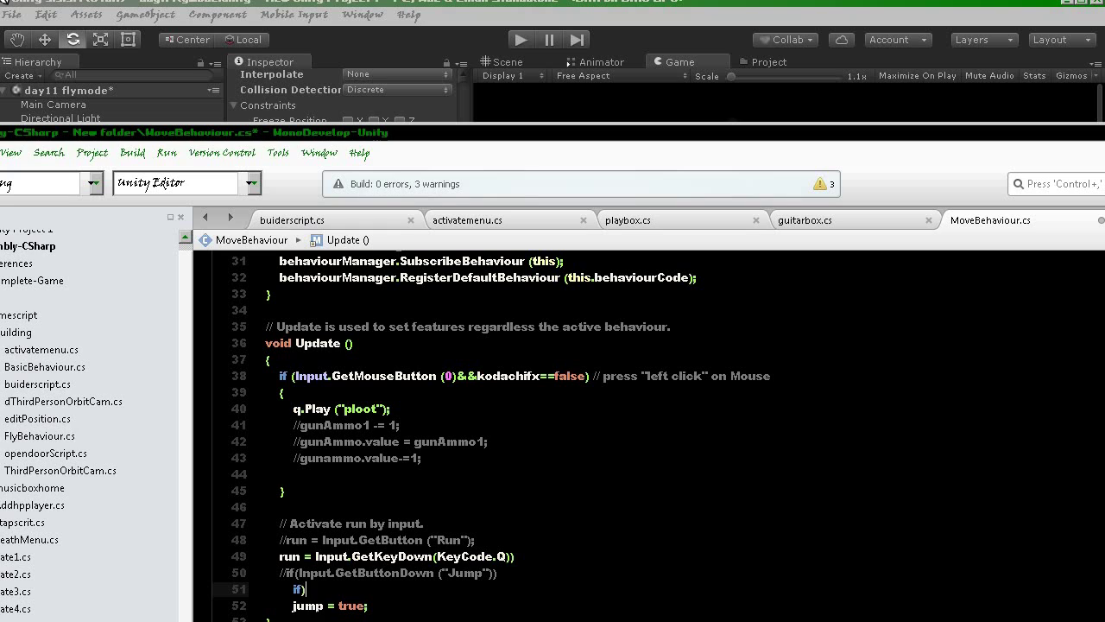
pyautogui.write('(Input.Getkey')
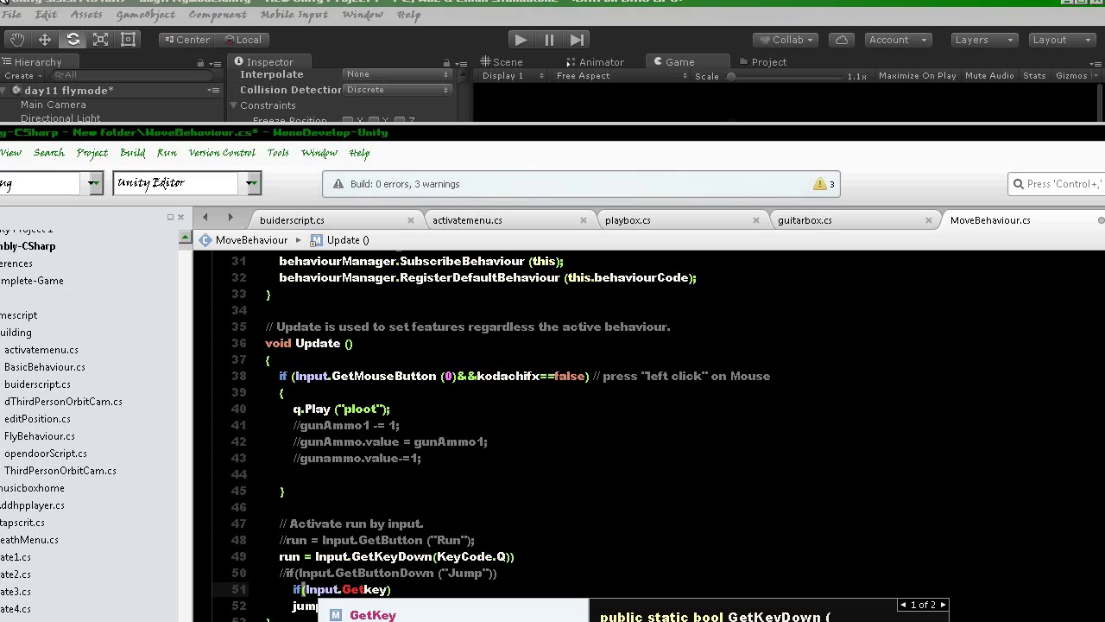
pyautogui.press('Return')
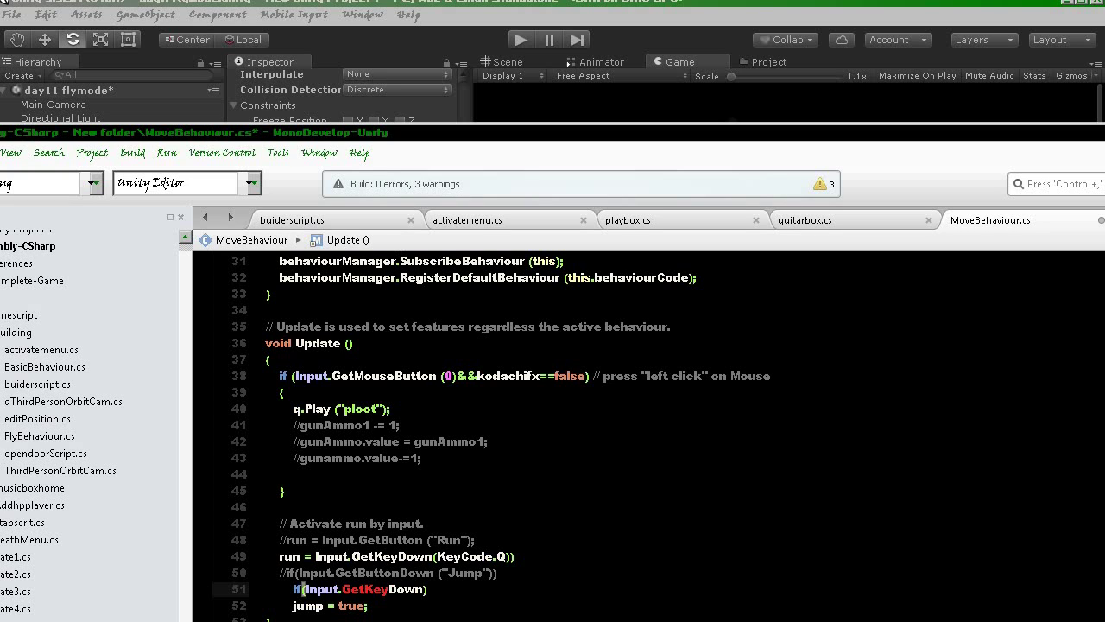
pyautogui.write('(')
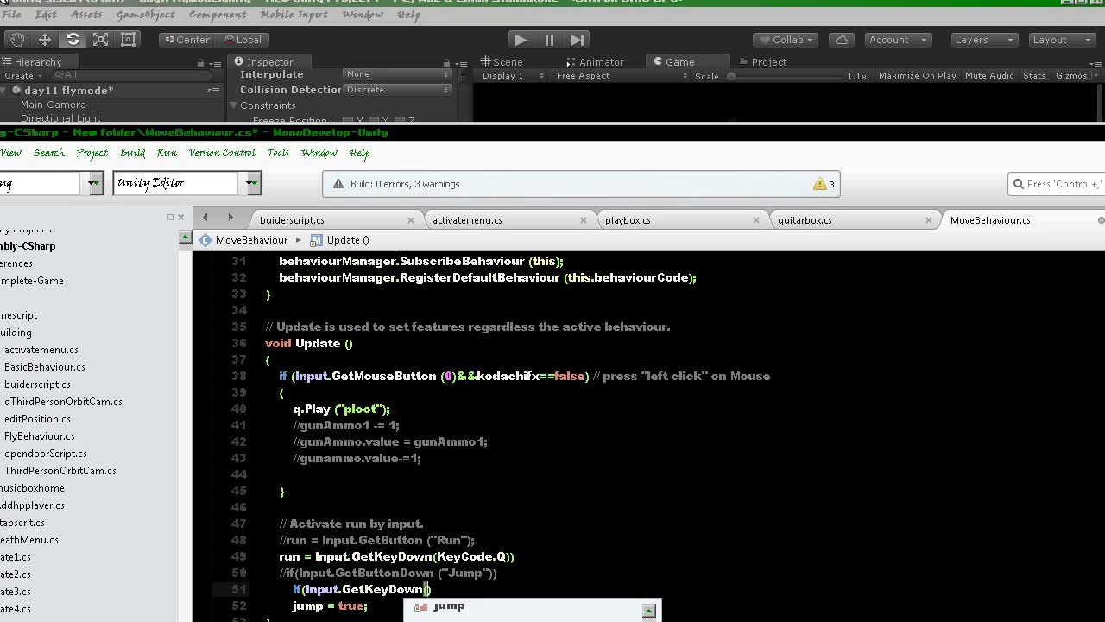
pyautogui.write('KeyCode.')
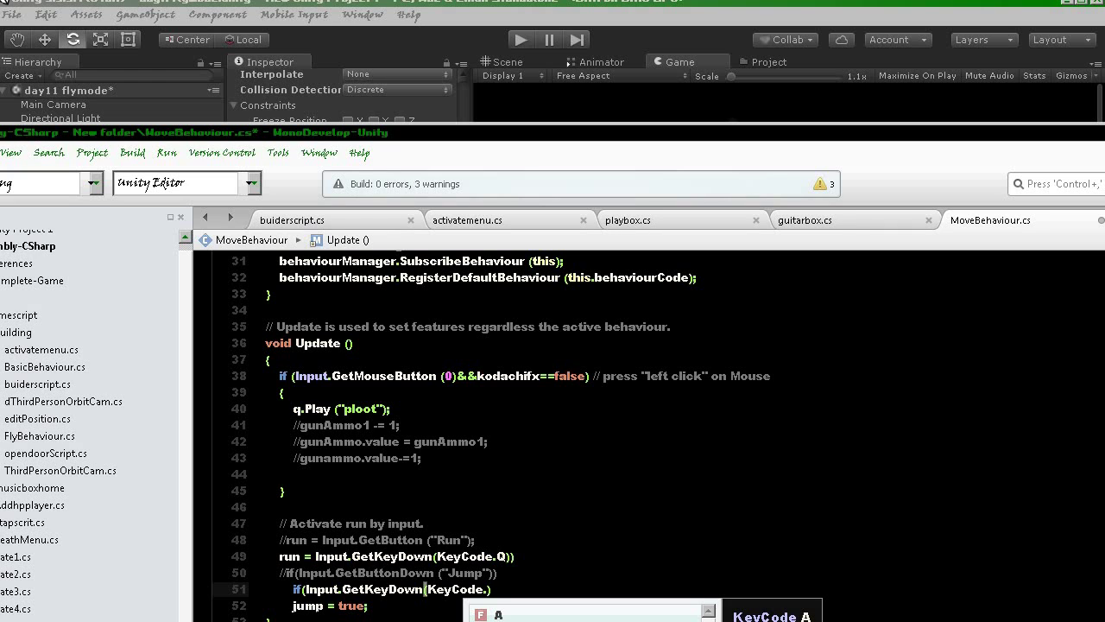
pyautogui.write('spa')
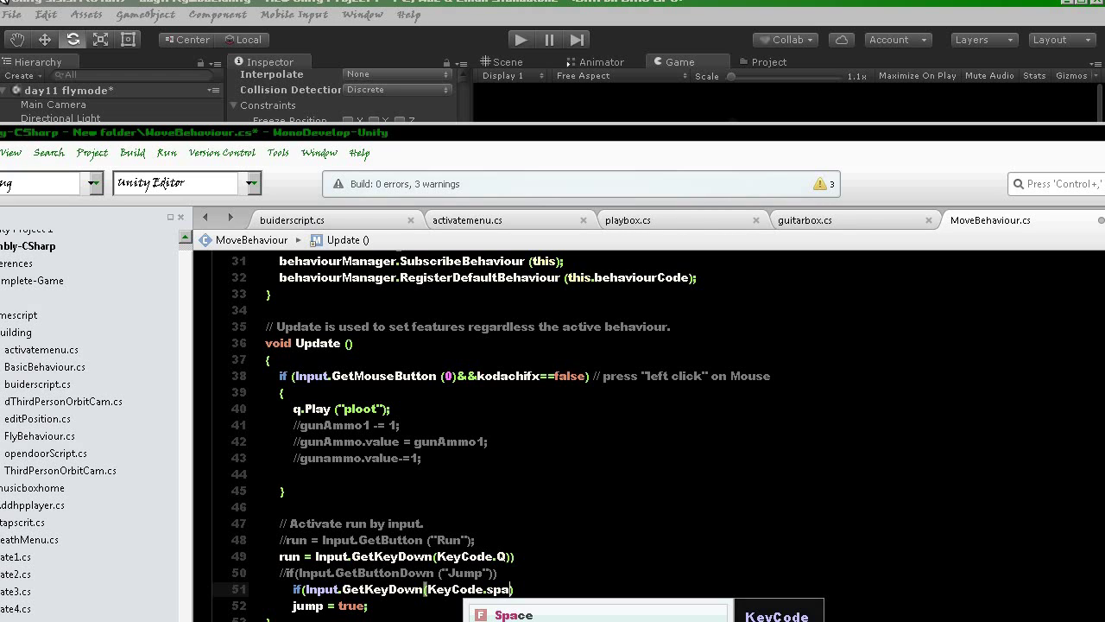
pyautogui.press('Return')
pyautogui.write(')')
pyautogui.scroll(-3, 420, 472)
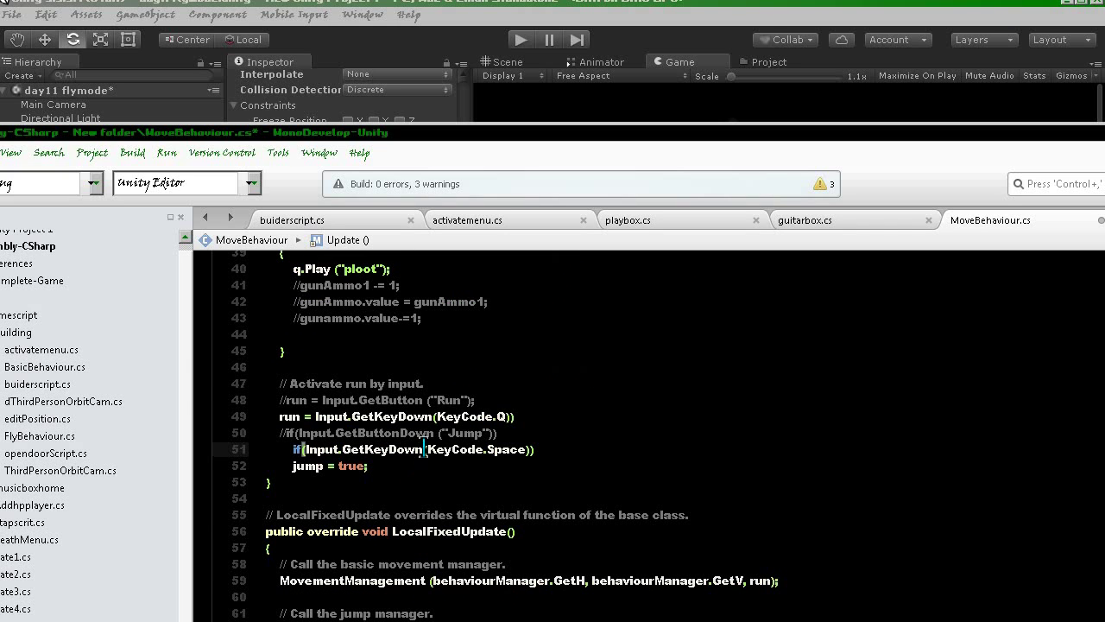
# - Save MoveBehaviour.cs and build the project to check for errors
pyautogui.click(37, 152)
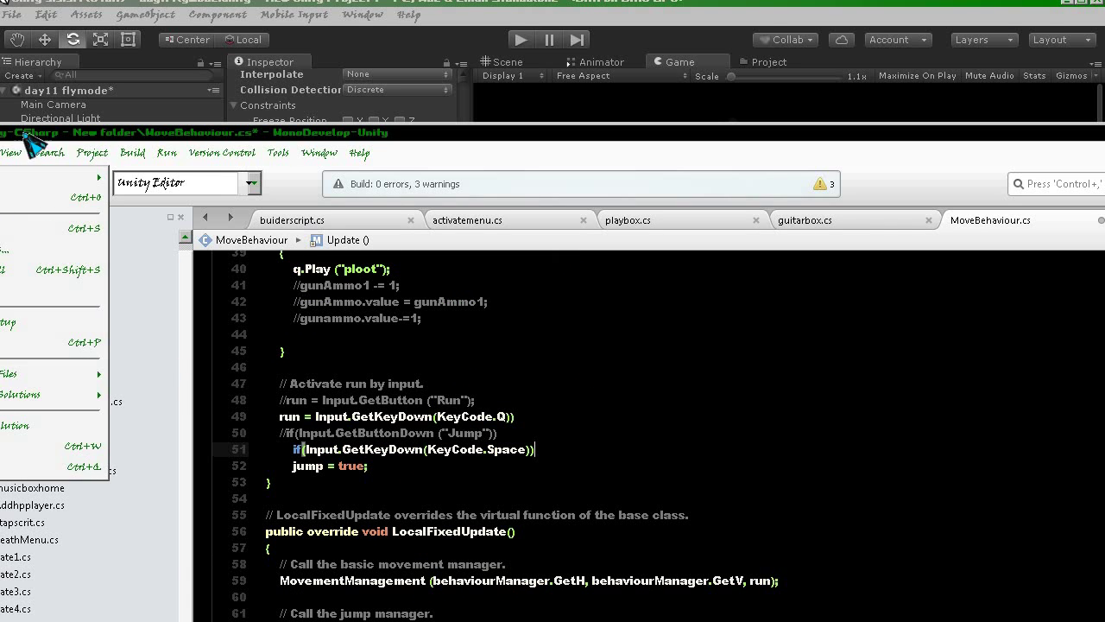
pyautogui.moveTo(52, 132); pyautogui.dragTo(192, 117)
pyautogui.click(89, 137)
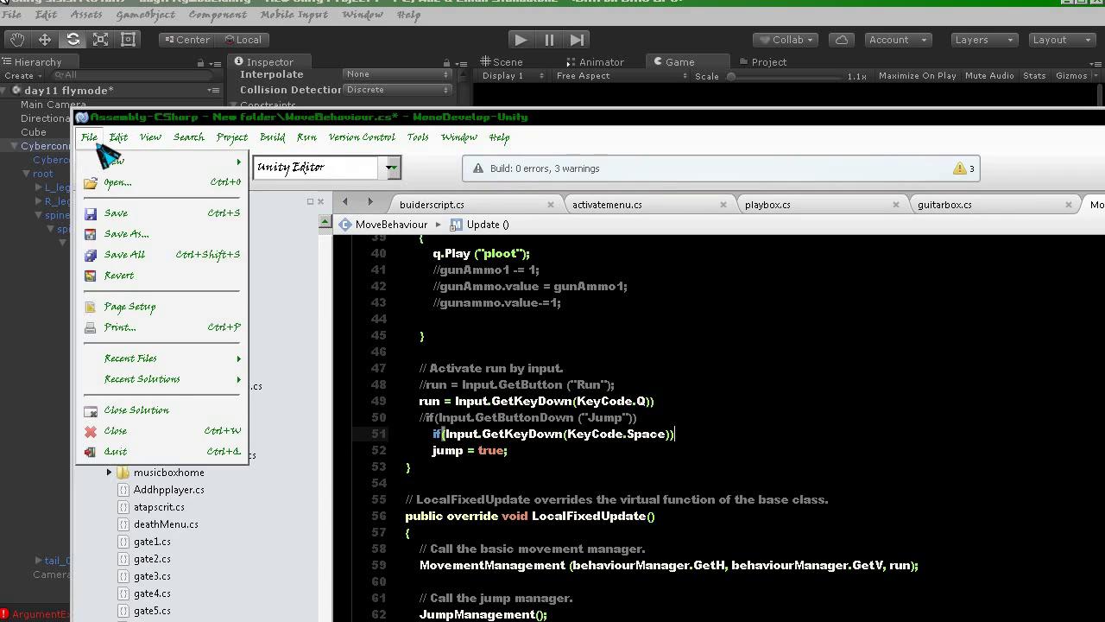
pyautogui.click(128, 214)
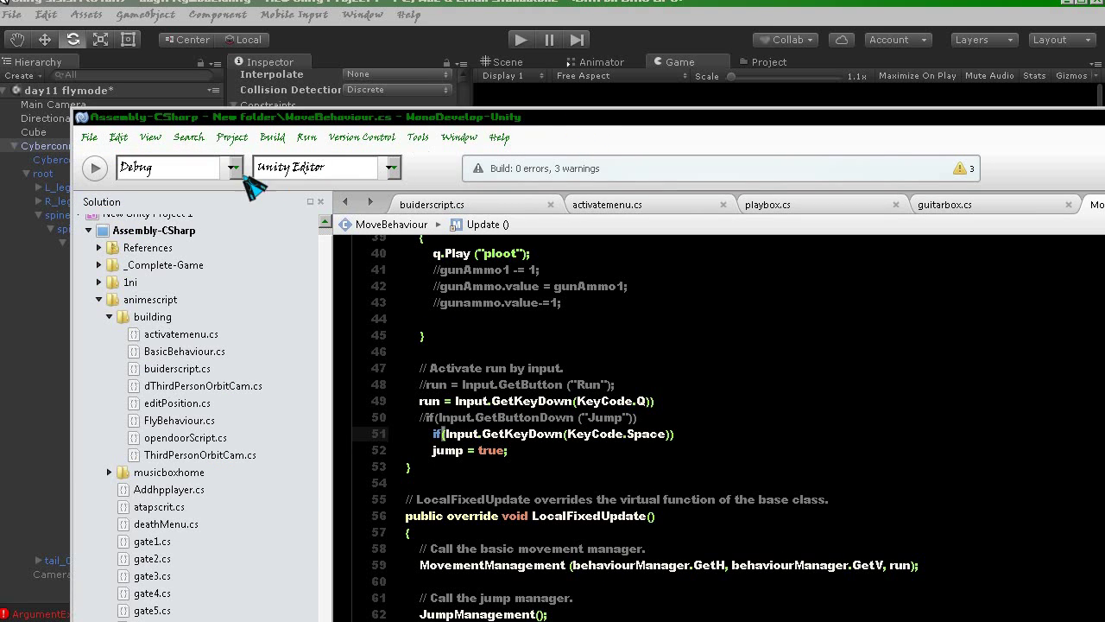
pyautogui.click(95, 169)
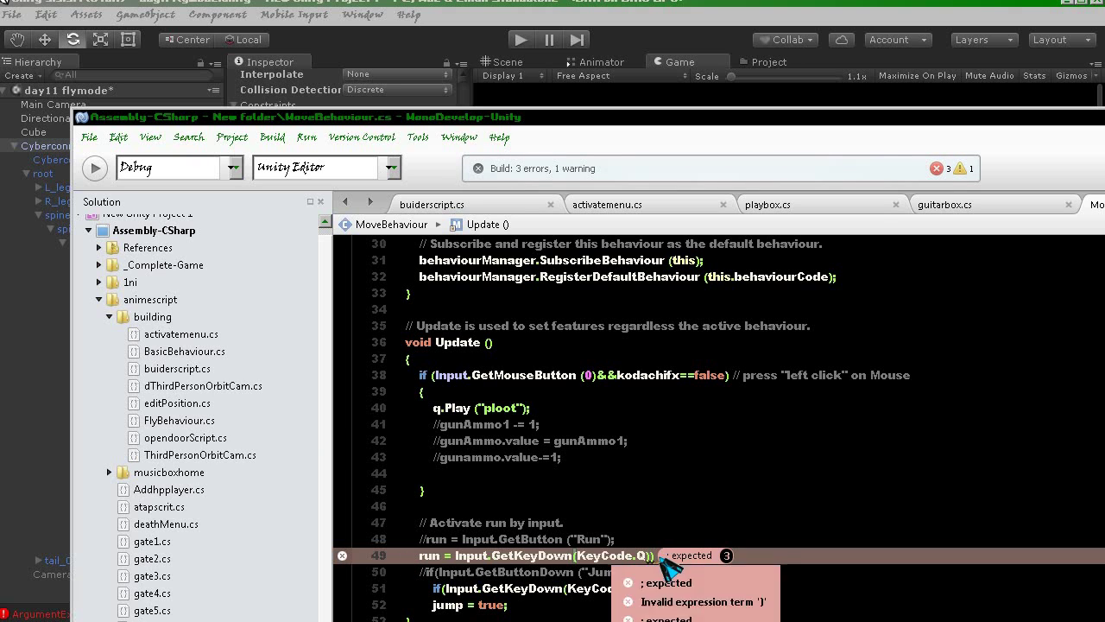
# - Remove the extra ')' and add the missing ';' on line 49, then rebuild with 0 errors
pyautogui.moveTo(666, 573)
pyautogui.press('BackSpace')
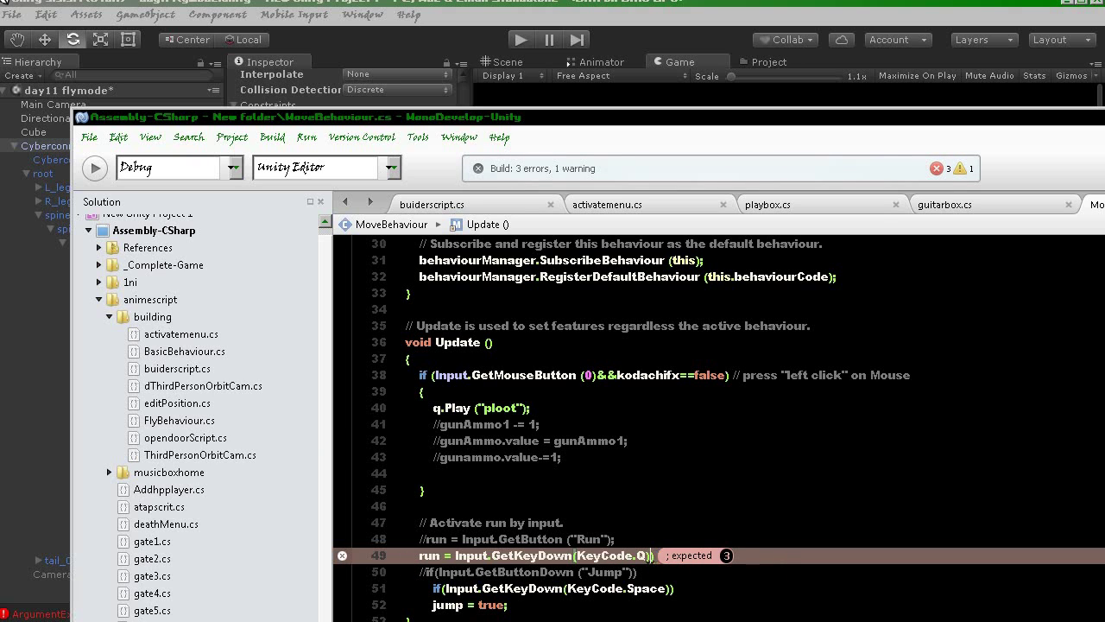
pyautogui.click(102, 172)
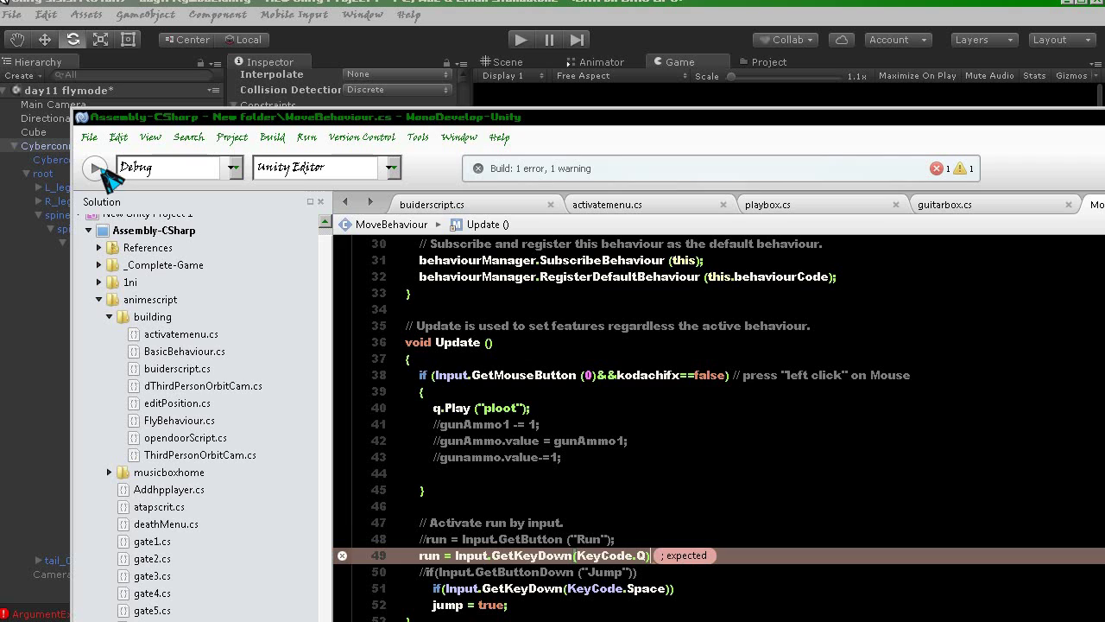
pyautogui.click(575, 571)
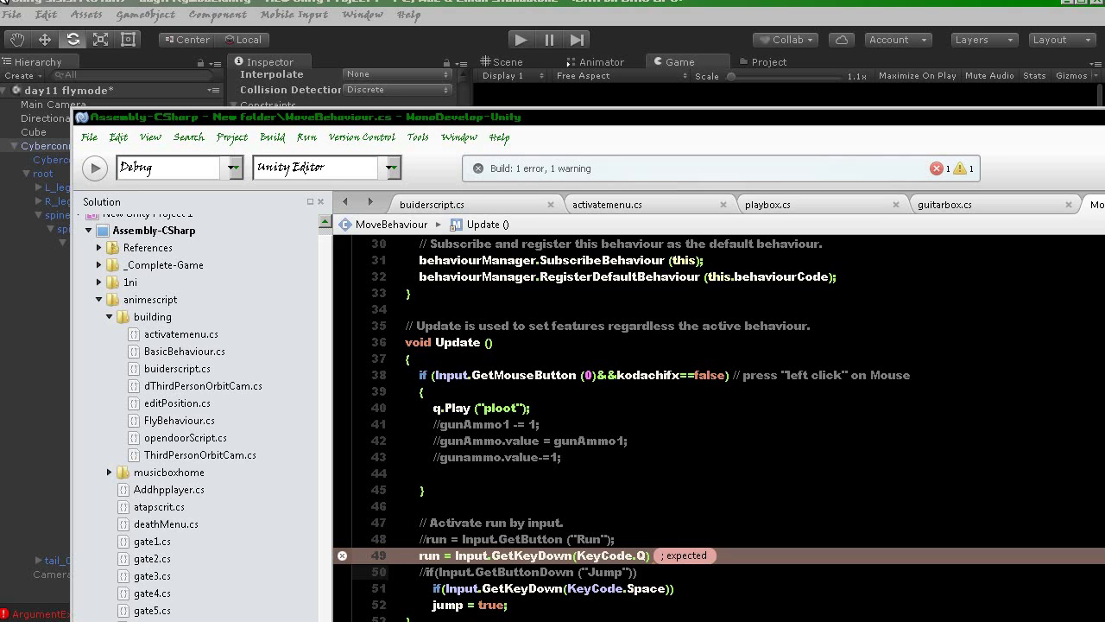
pyautogui.click(509, 555)
pyautogui.moveTo(444, 588)
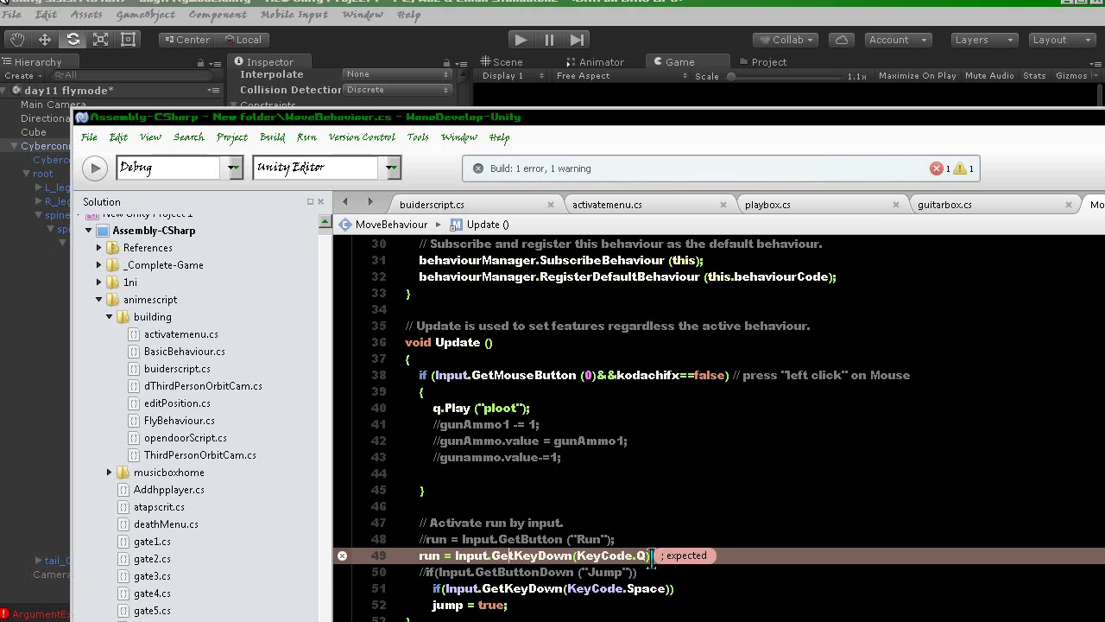
pyautogui.write(';')
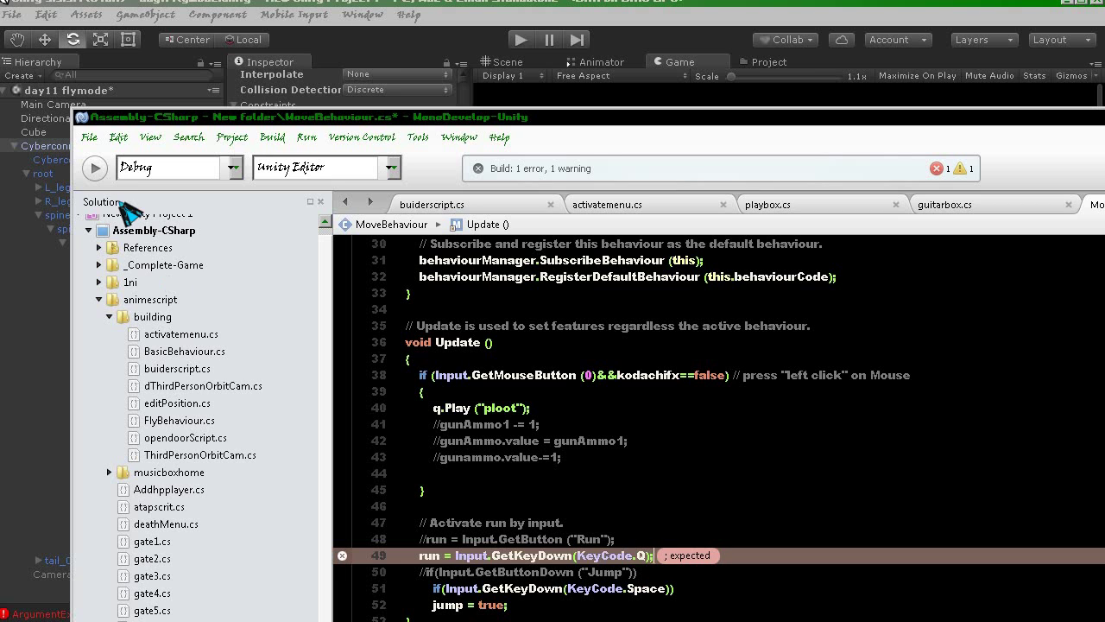
pyautogui.click(95, 167)
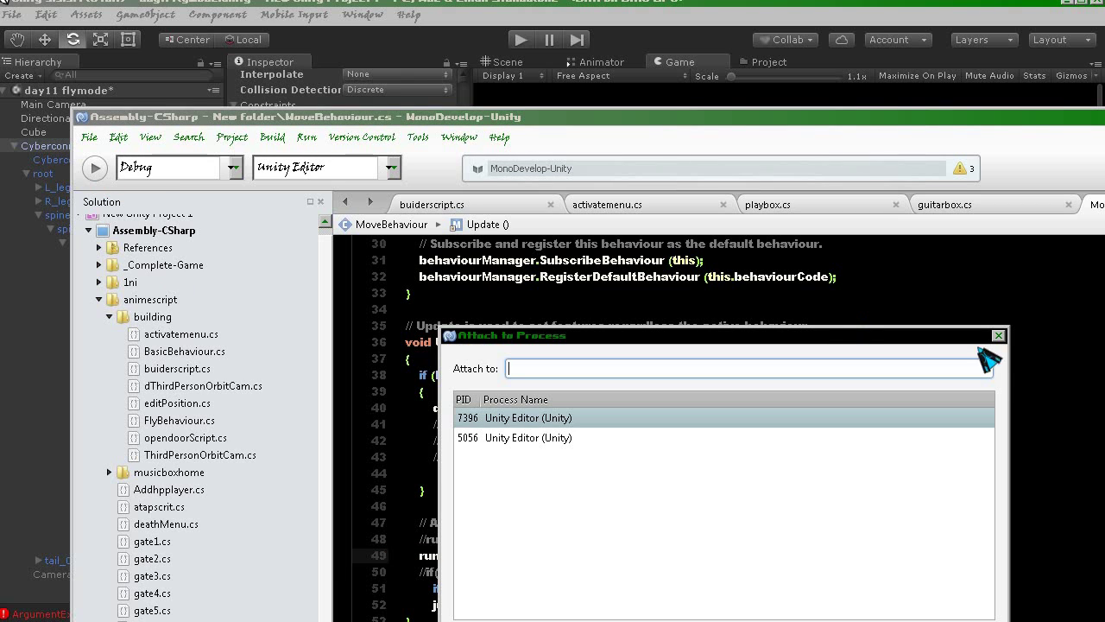
# - Dismiss the attach prompt, save the fixed script, and return to Unity
pyautogui.click(1000, 340)
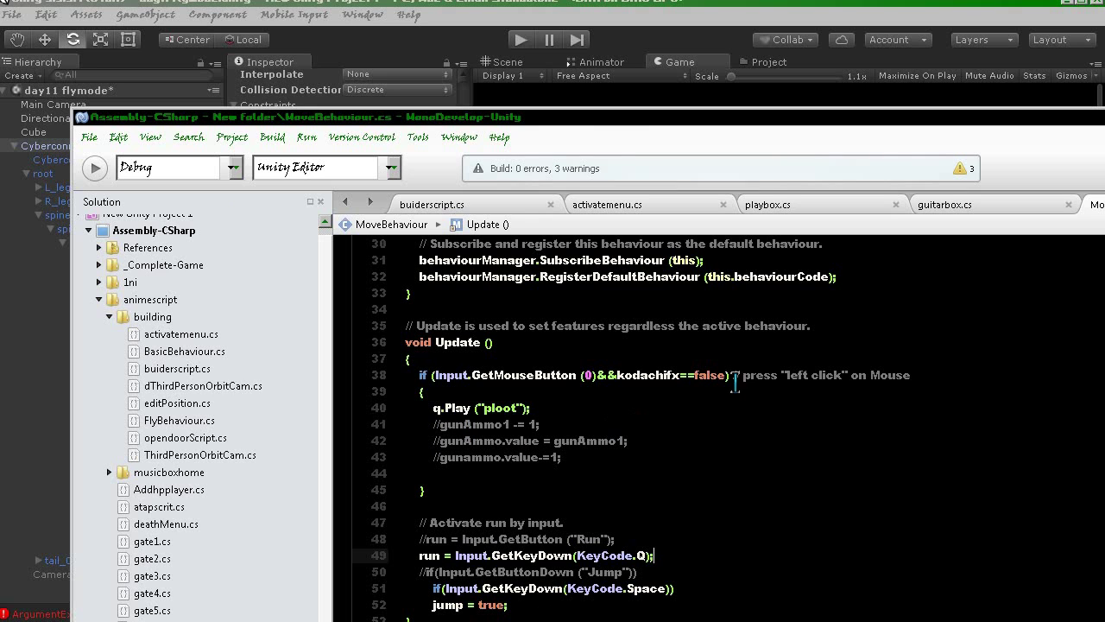
pyautogui.press('Return')
pyautogui.click(89, 138)
pyautogui.click(129, 214)
pyautogui.click(543, 390)
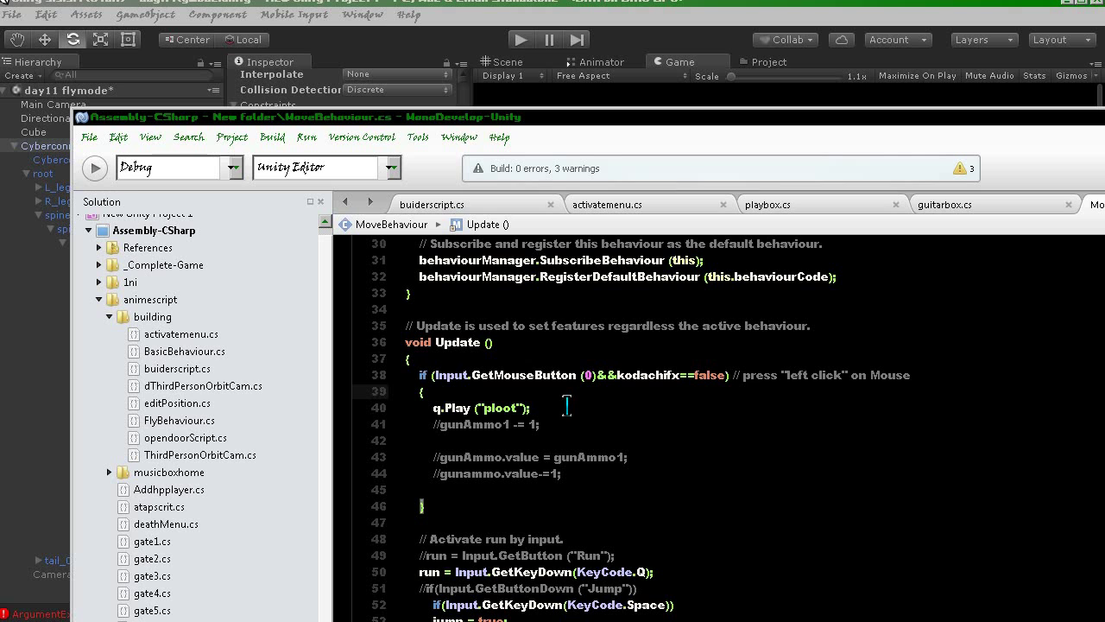
pyautogui.click(39, 292)
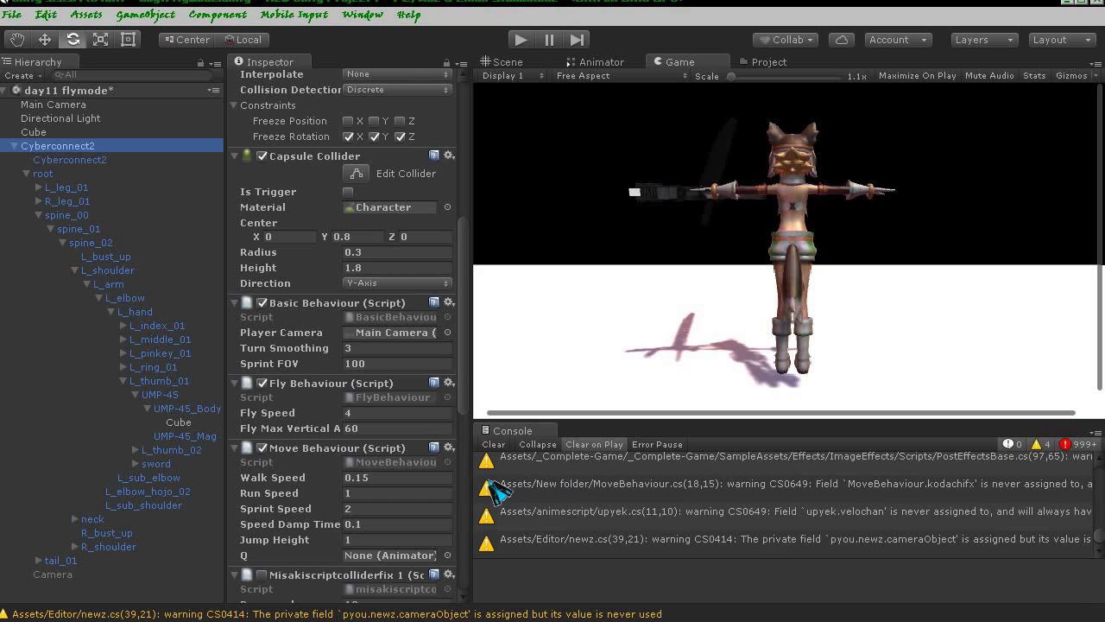
# - Clear the console, play-test the character's movement and rifle firing, then stop the game
pyautogui.click(493, 444)
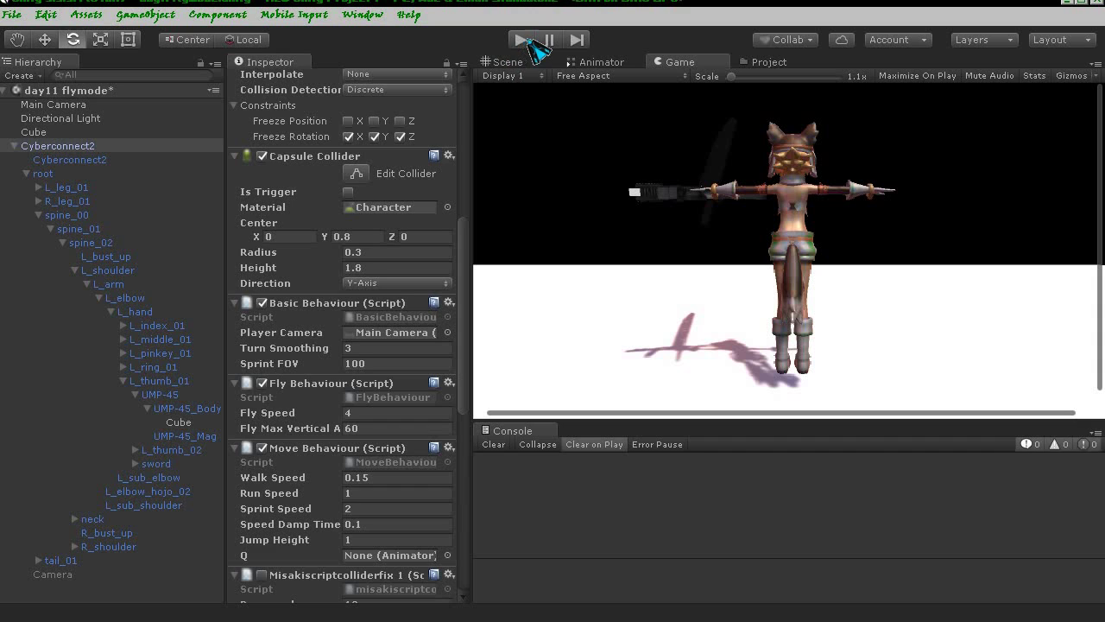
pyautogui.click(520, 39)
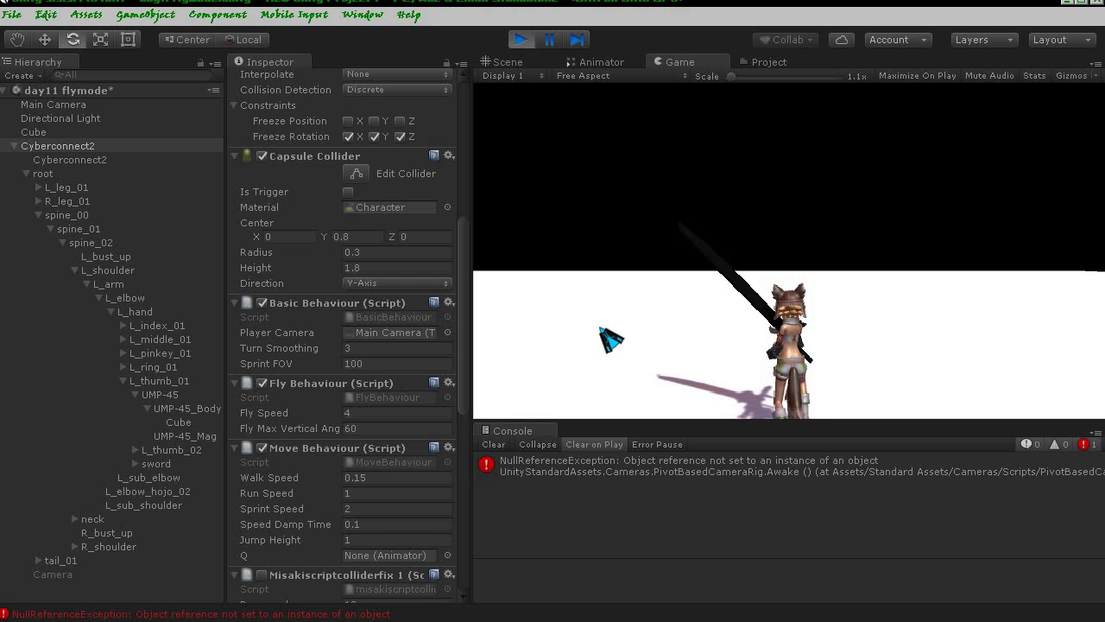
pyautogui.press('a')
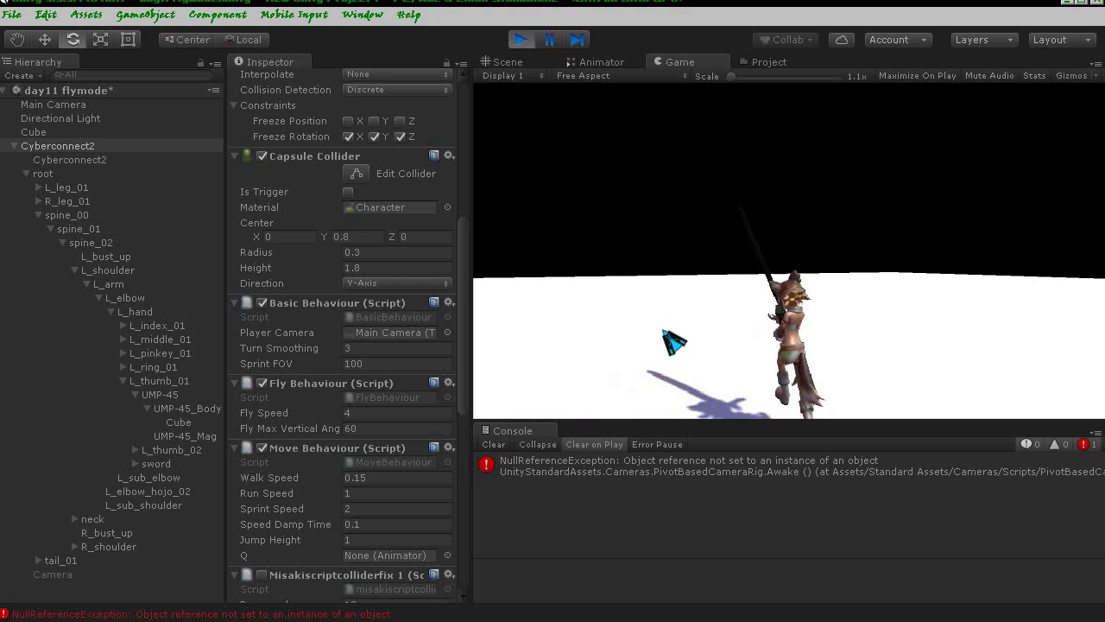
pyautogui.click(644, 337)
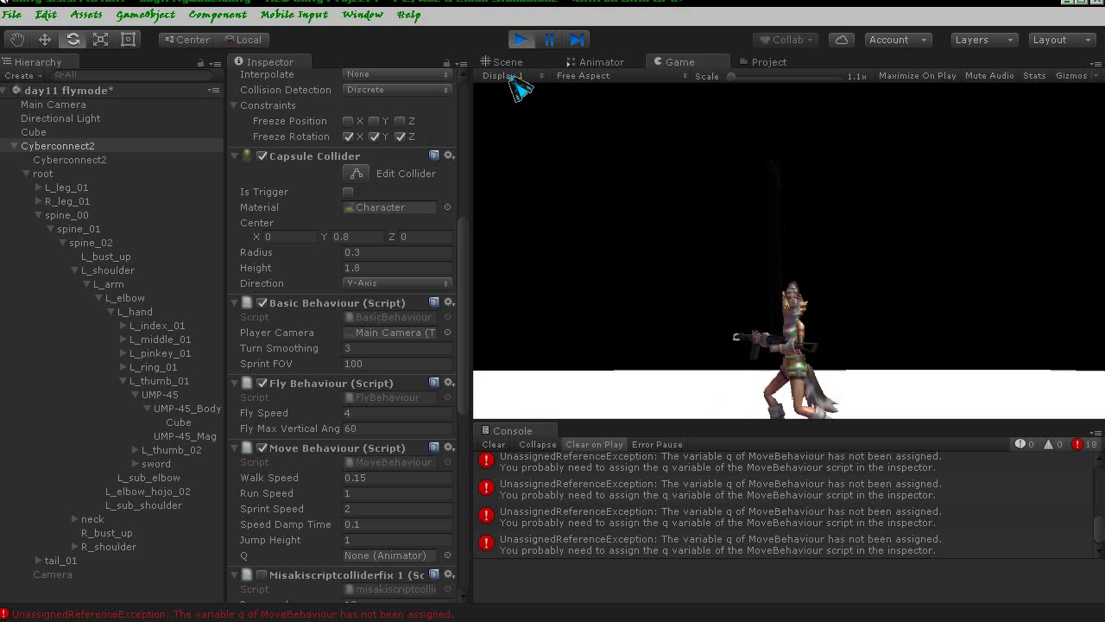
pyautogui.click(521, 41)
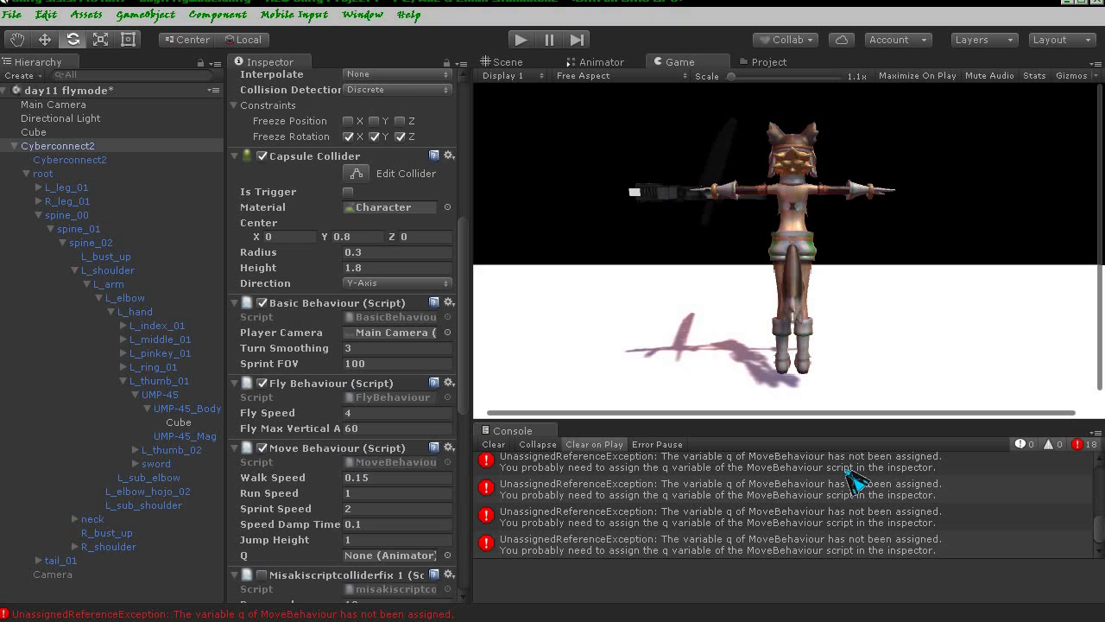
# - Set Move Behaviour's Q slot to Cyberconnect2's Animator, clear the console errors, and play again
pyautogui.scroll(-4, 397, 447)
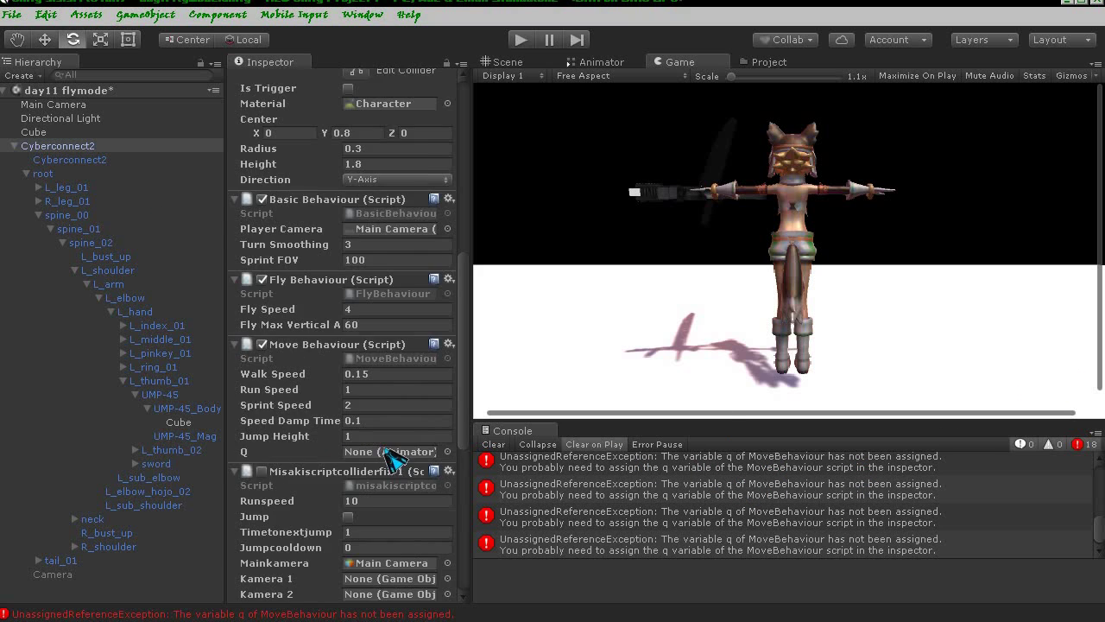
pyautogui.scroll(-2, 345, 432)
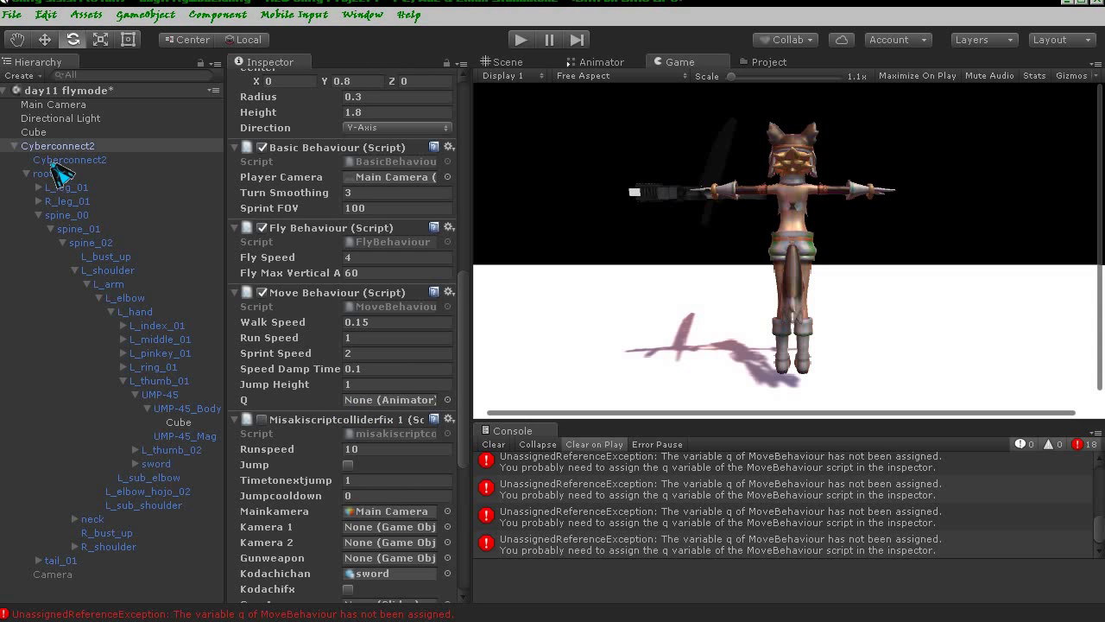
pyautogui.moveTo(62, 164); pyautogui.dragTo(353, 406)
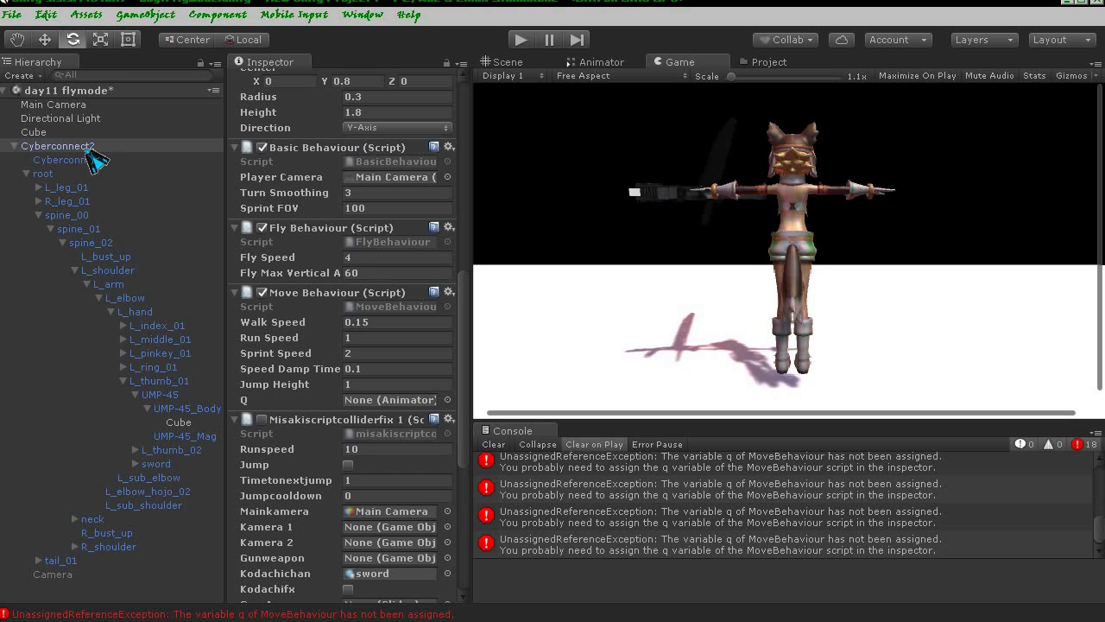
pyautogui.click(448, 400)
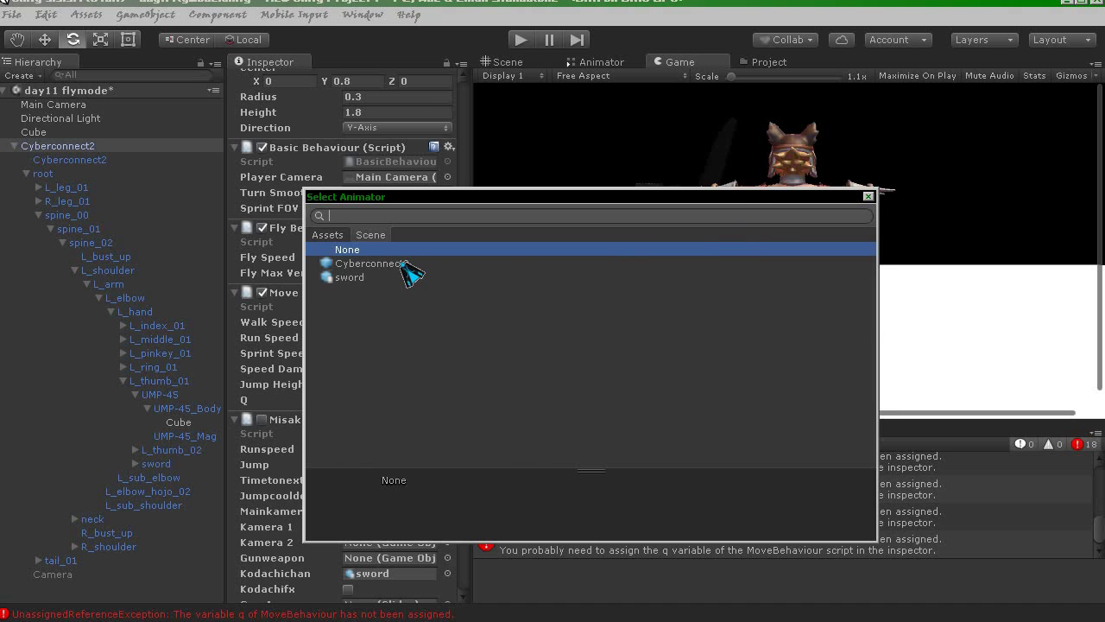
pyautogui.doubleClick(403, 263)
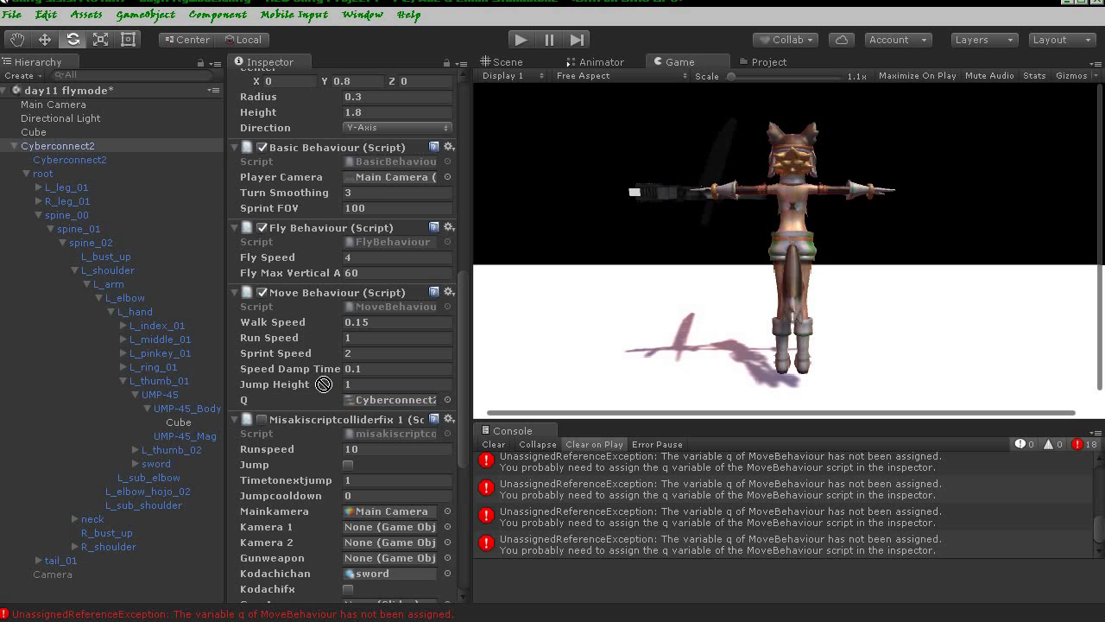
pyautogui.moveTo(60, 151); pyautogui.dragTo(398, 401)
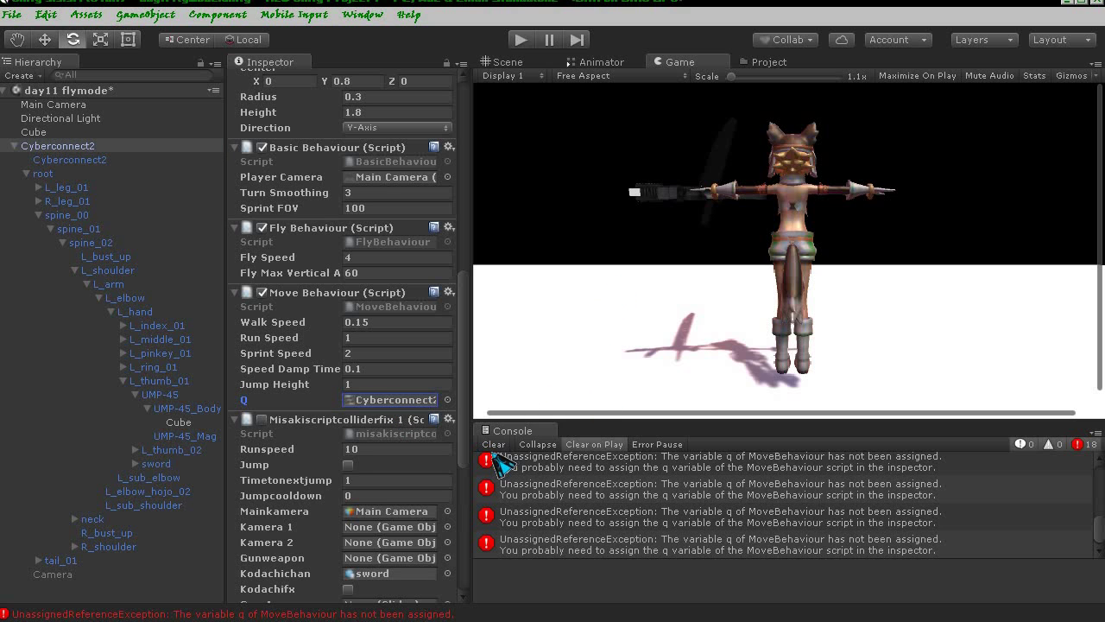
pyautogui.click(494, 445)
pyautogui.click(518, 38)
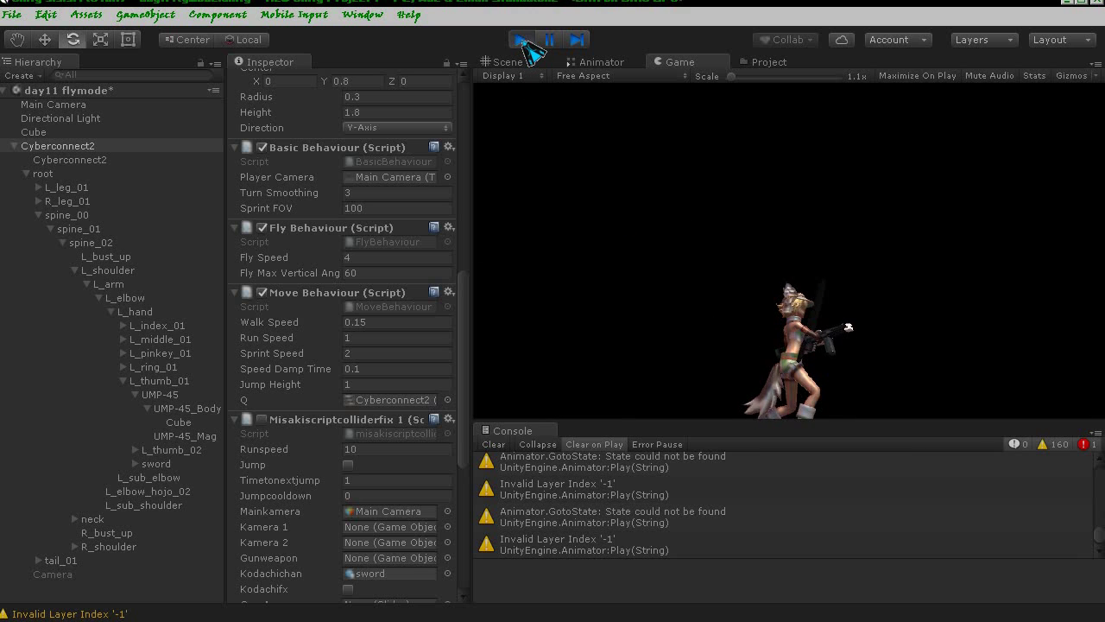
# - Stop play, orbit the Scene view to the character's lower body, and expand Cyberconnect2's right shoulder bones
pyautogui.click(523, 41)
pyautogui.moveTo(179, 417); pyautogui.dragTo(224, 404)
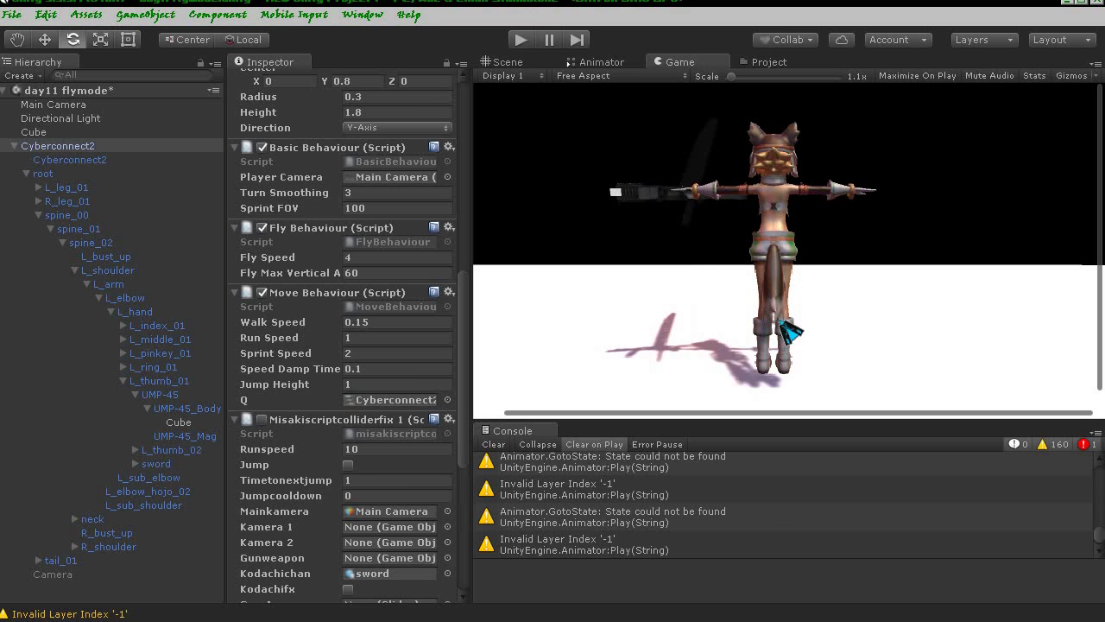
pyautogui.click(507, 62)
pyautogui.moveTo(743, 255)
pyautogui.keyDown('alt'); pyautogui.mouseDown()
pyautogui.moveTo(780, 195)
pyautogui.moveTo(777, 223)
pyautogui.mouseUp(); pyautogui.keyUp('alt')
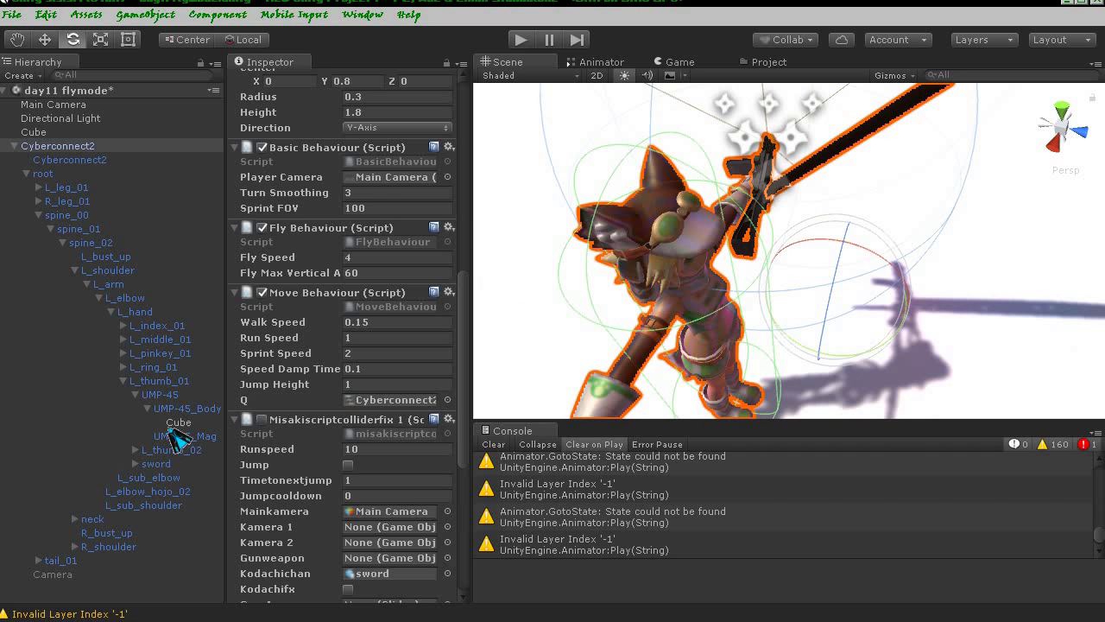
pyautogui.keyDown('alt'); pyautogui.moveTo(751, 348); pyautogui.dragTo(838, 108); pyautogui.keyUp('alt')
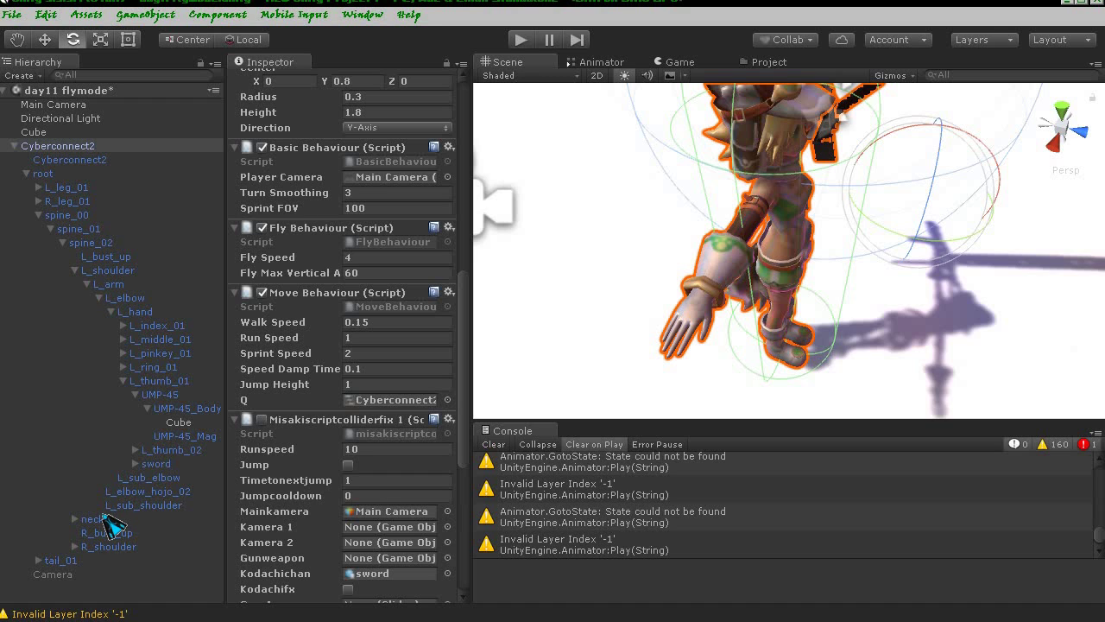
pyautogui.click(76, 553)
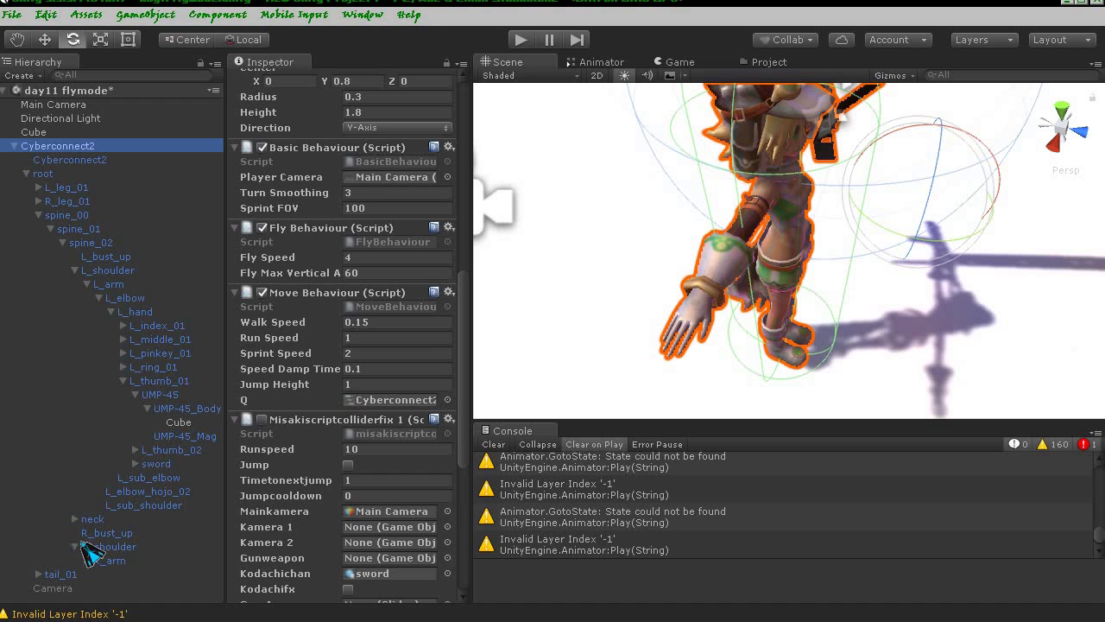
pyautogui.click(87, 560)
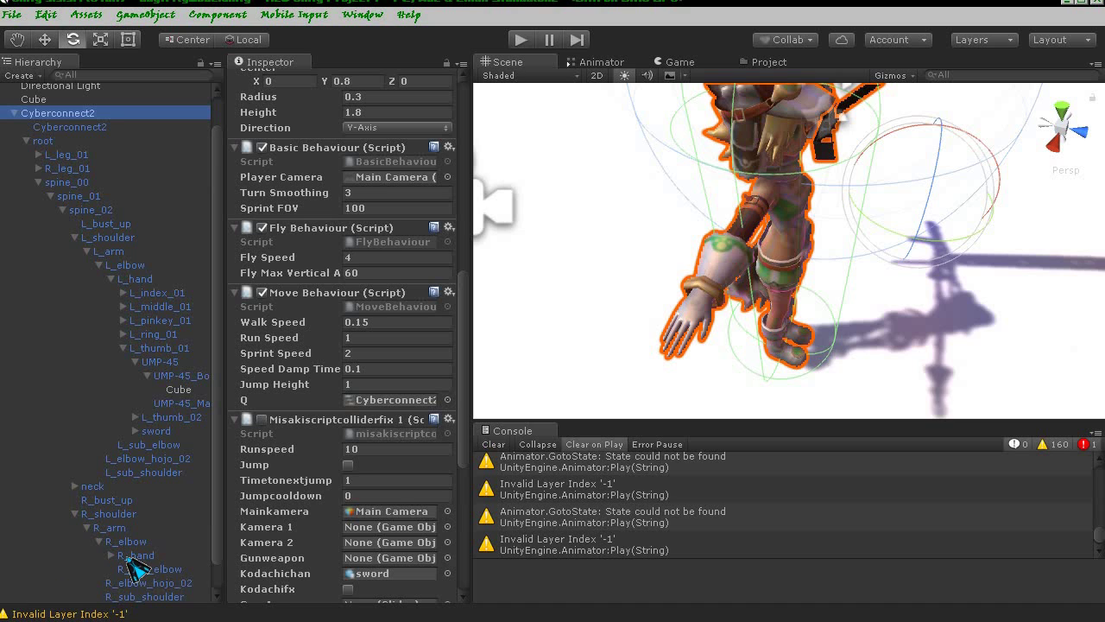
# - Expand R_elbow and make UMP-45 a child of the R_elbow bone
pyautogui.click(100, 541)
pyautogui.click(135, 527)
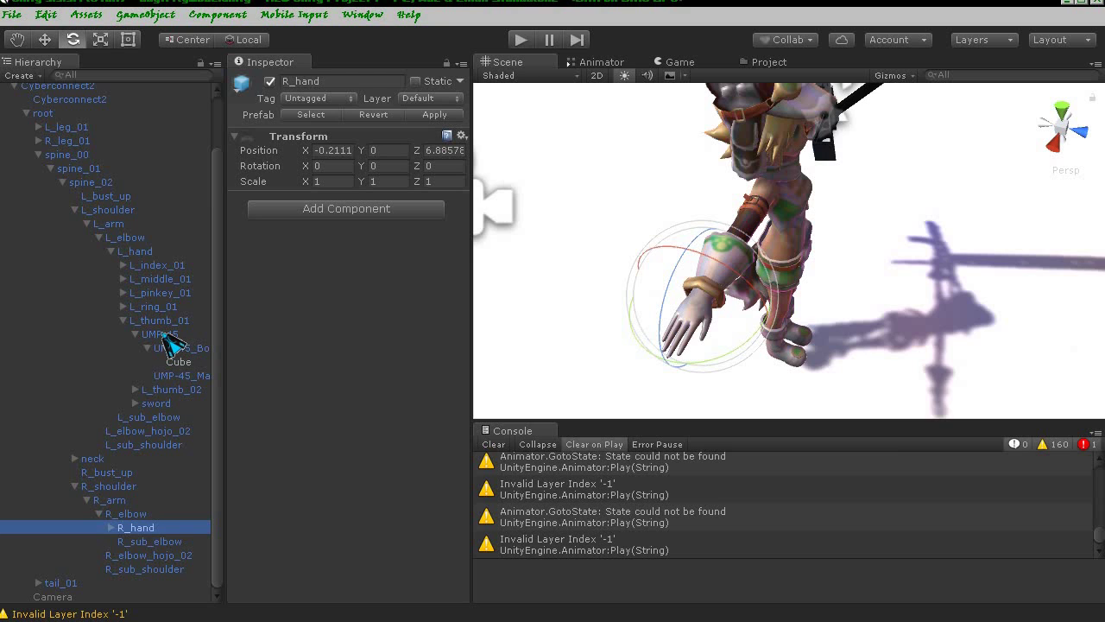
pyautogui.moveTo(164, 337); pyautogui.dragTo(152, 529)
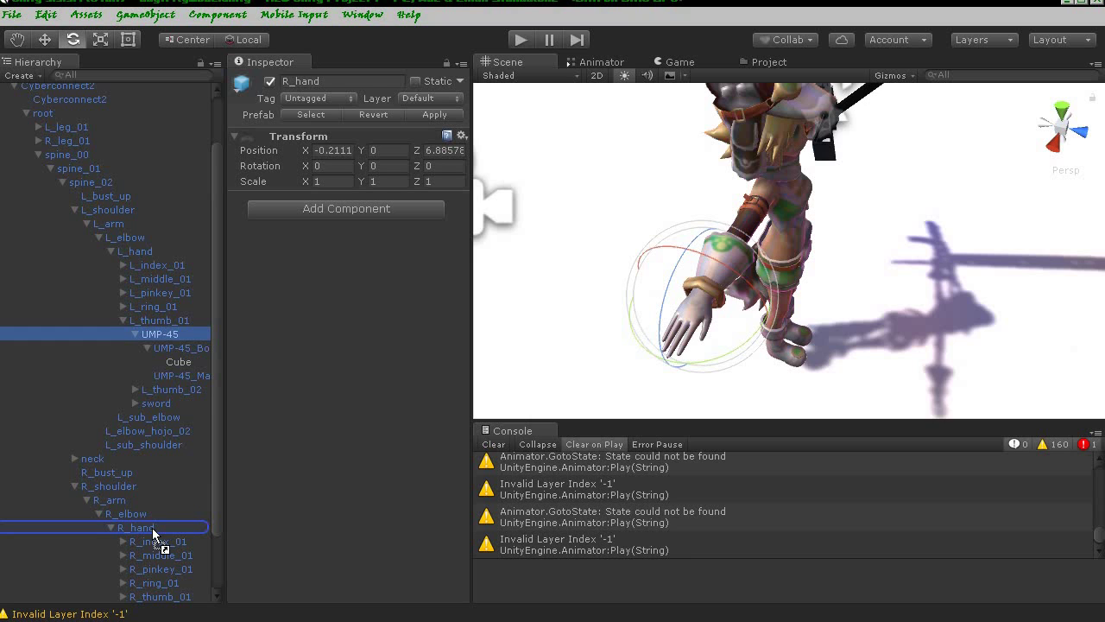
pyautogui.moveTo(153, 529); pyautogui.dragTo(151, 520)
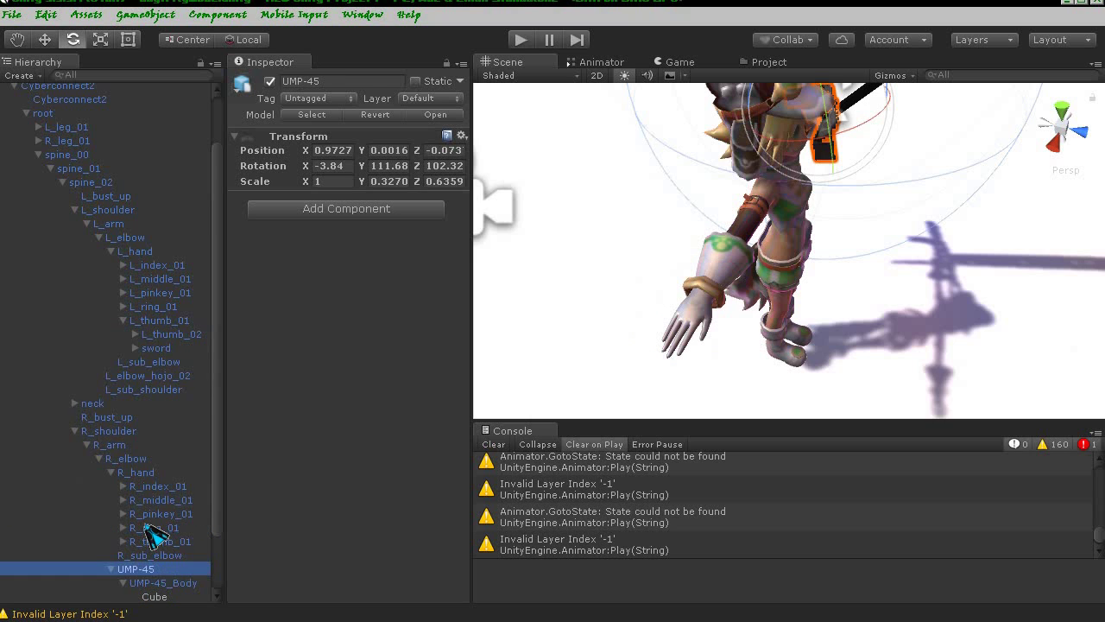
# - Zero UMP-45's position, enter Y rotation 0.3270, then rotate it along the right forearm
pyautogui.click(331, 150)
pyautogui.write('0')
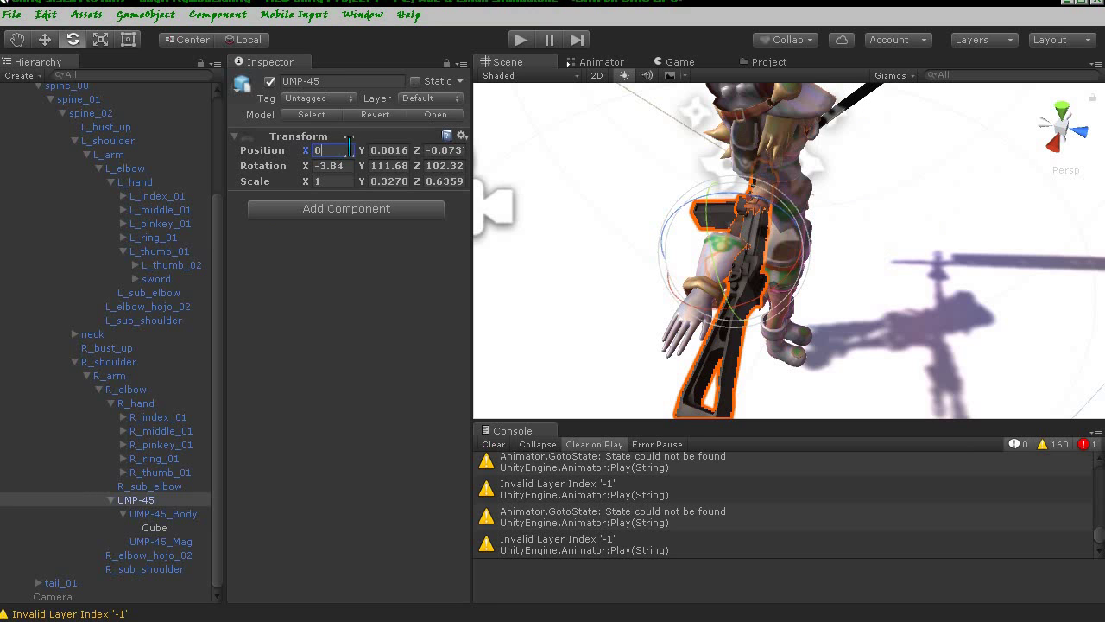
pyautogui.click(379, 149)
pyautogui.write('00')
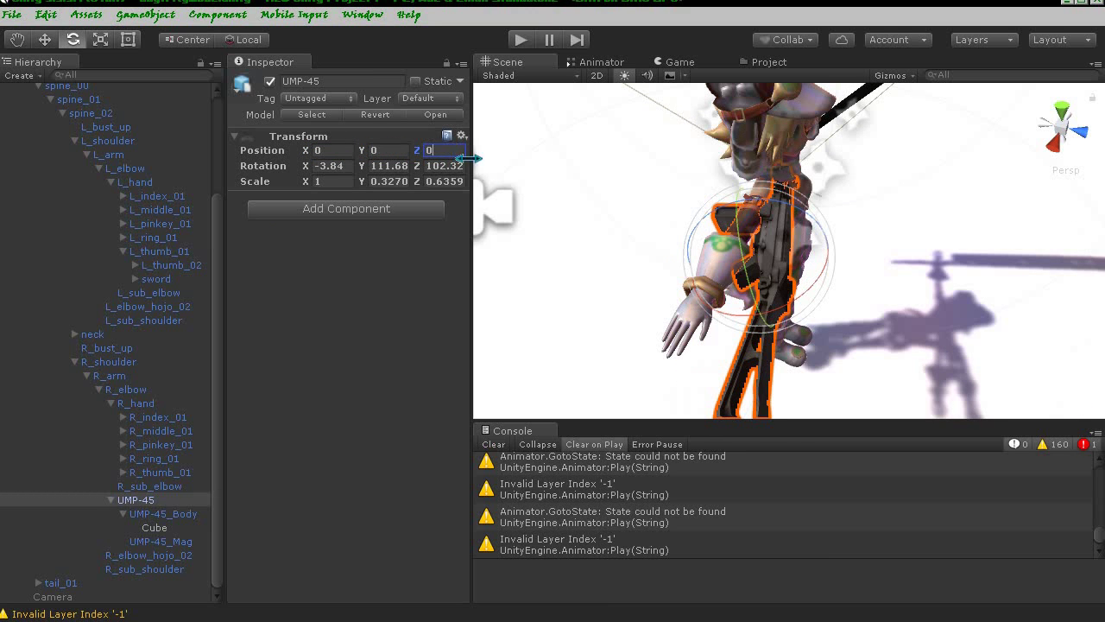
pyautogui.keyDown('alt'); pyautogui.moveTo(624, 299); pyautogui.dragTo(624, 291); pyautogui.keyUp('alt')
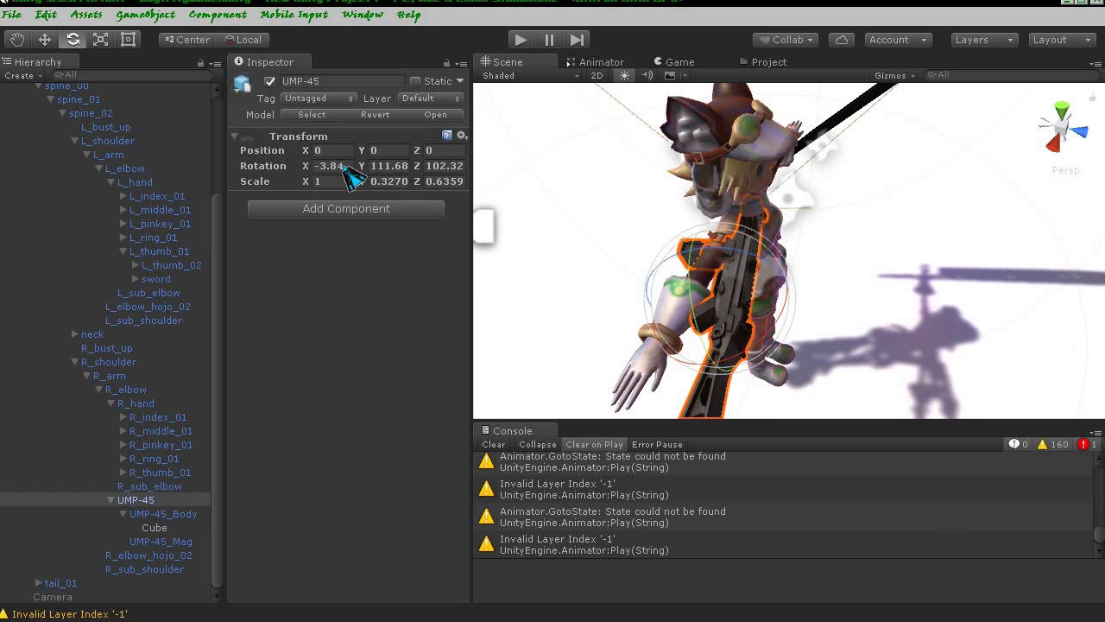
pyautogui.write('0')
pyautogui.click(384, 165)
pyautogui.write('0.327')
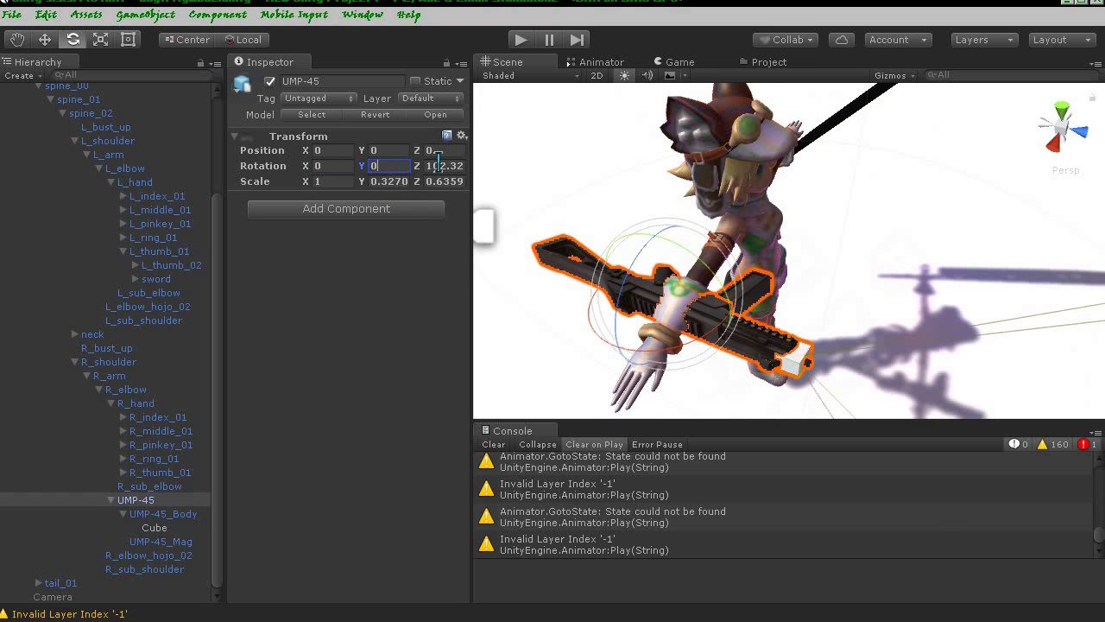
pyautogui.write('0')
pyautogui.keyDown('alt'); pyautogui.moveTo(679, 234); pyautogui.dragTo(654, 247); pyautogui.keyUp('alt')
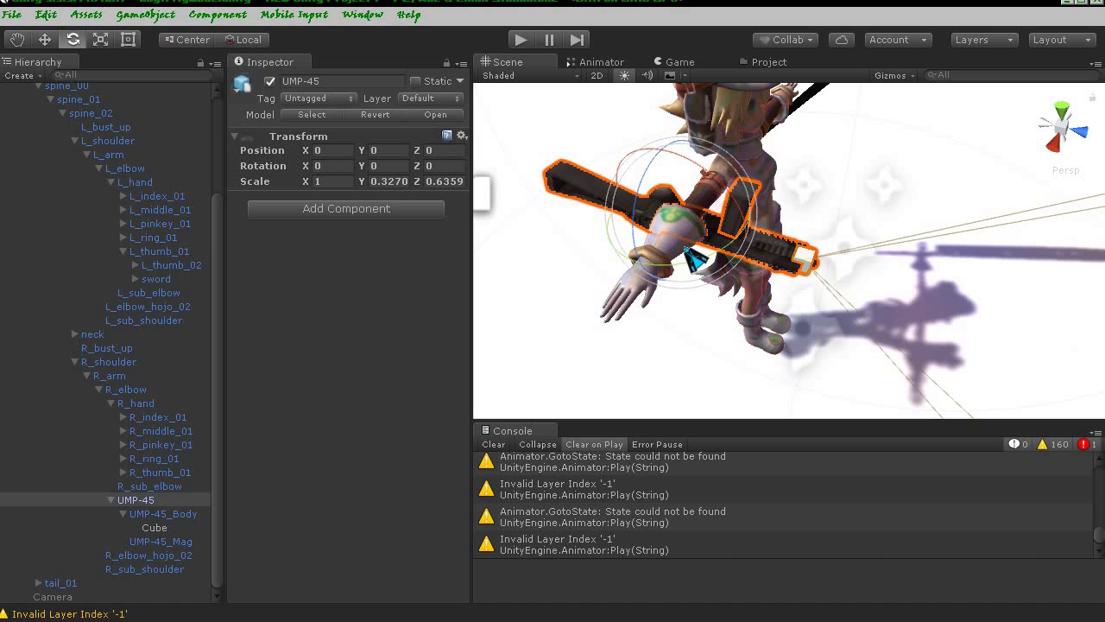
pyautogui.moveTo(744, 202); pyautogui.dragTo(399, 137)
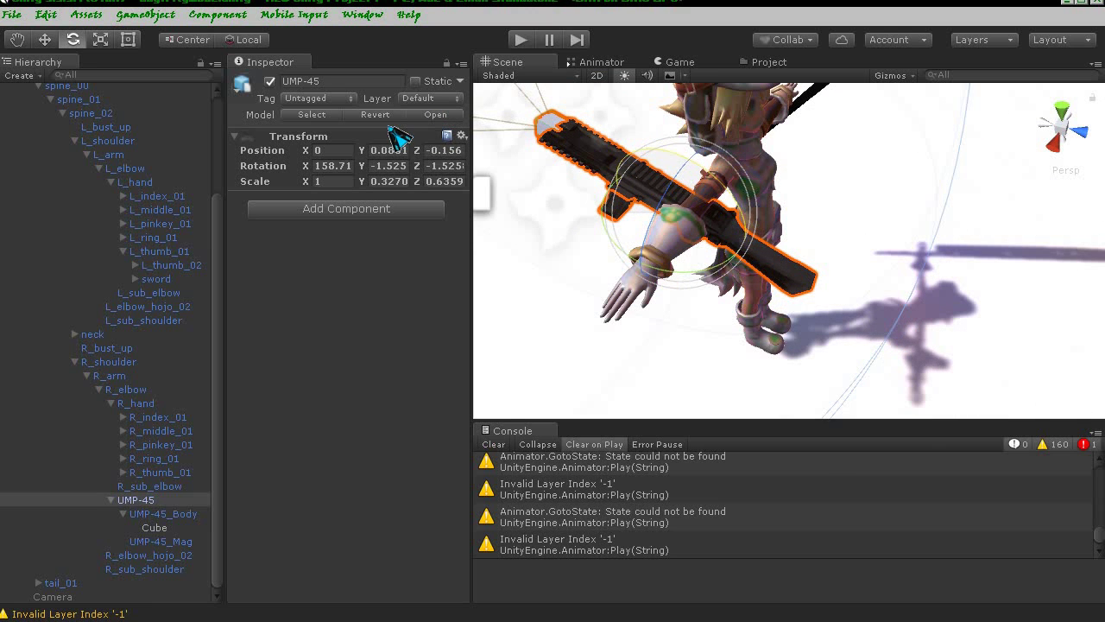
pyautogui.click(520, 40)
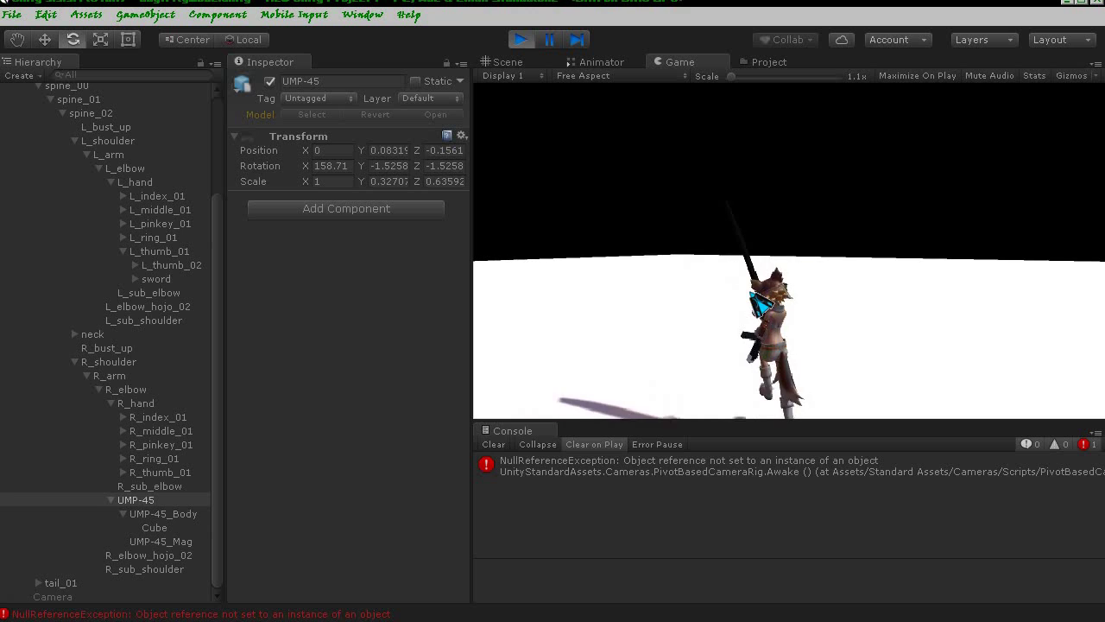
pyautogui.click(520, 38)
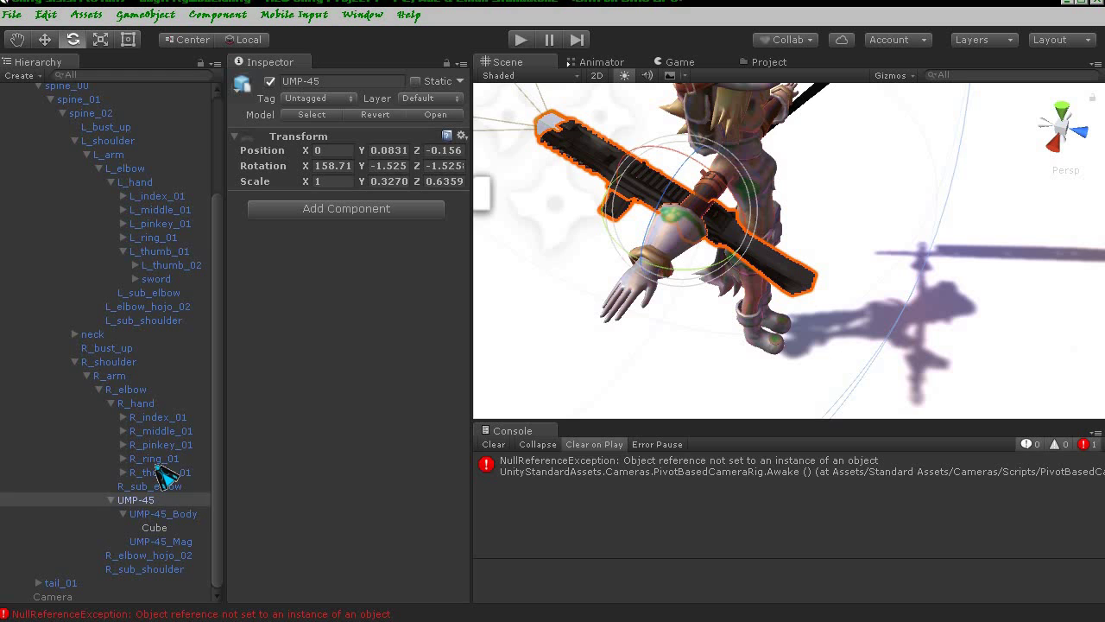
# - Parent UMP-45 to R_thumb_01 and zero its position so it sits at the right hand
pyautogui.click(157, 460)
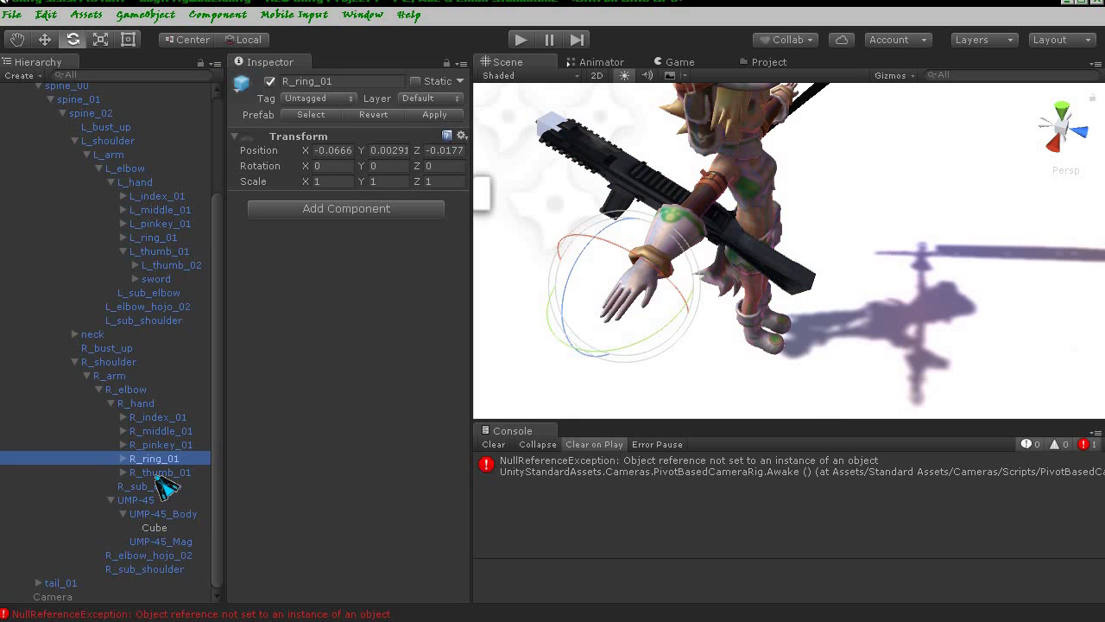
pyautogui.click(158, 474)
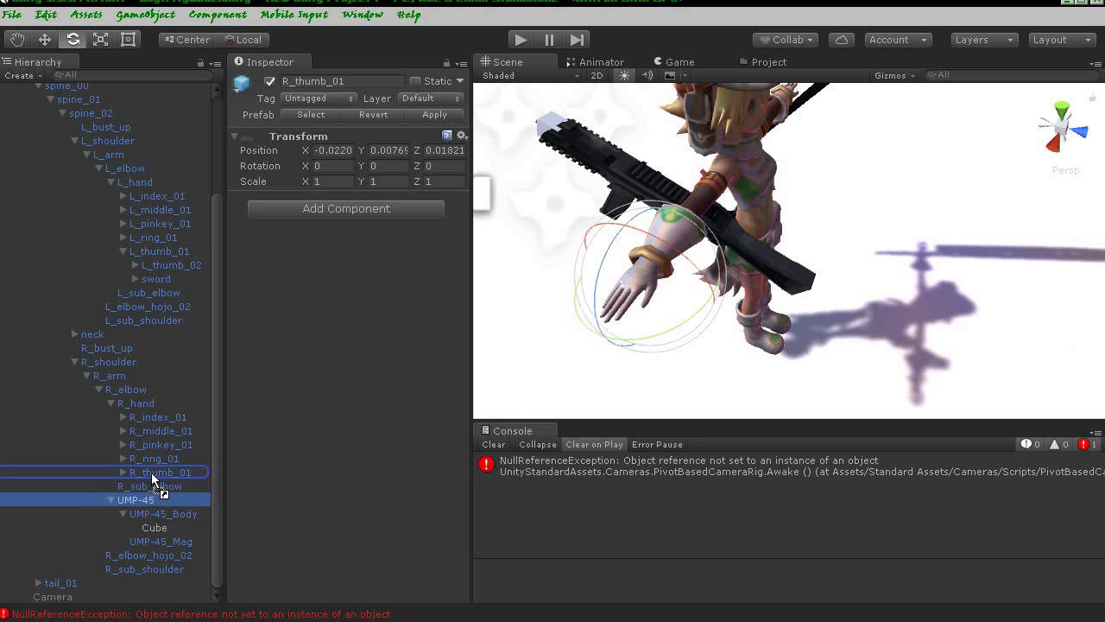
pyautogui.moveTo(151, 472); pyautogui.dragTo(151, 472)
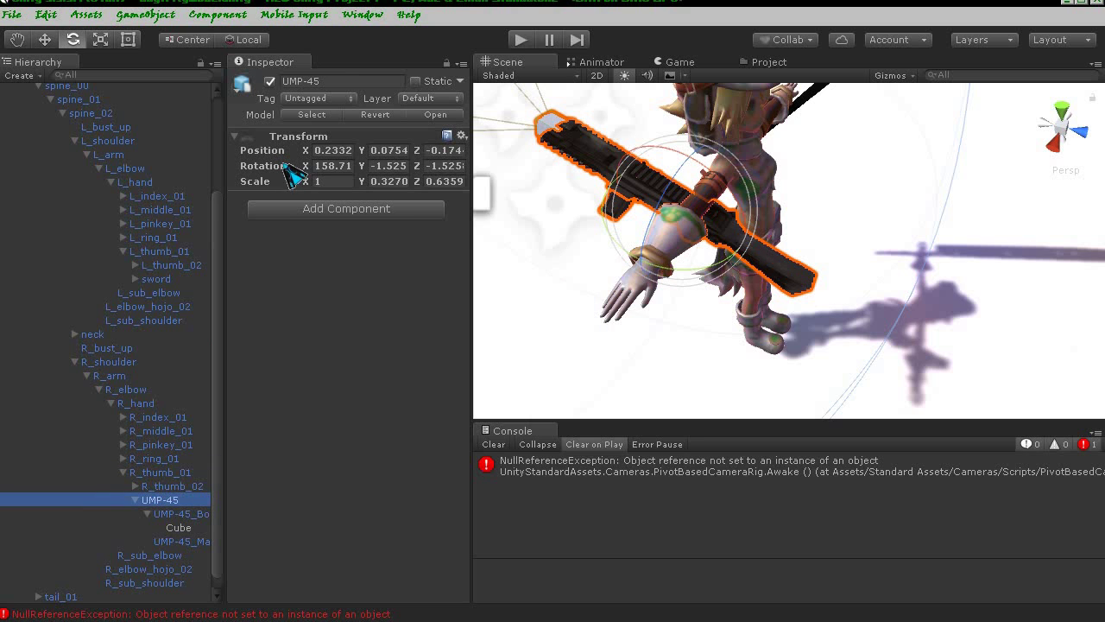
pyautogui.click(332, 150)
pyautogui.write('0')
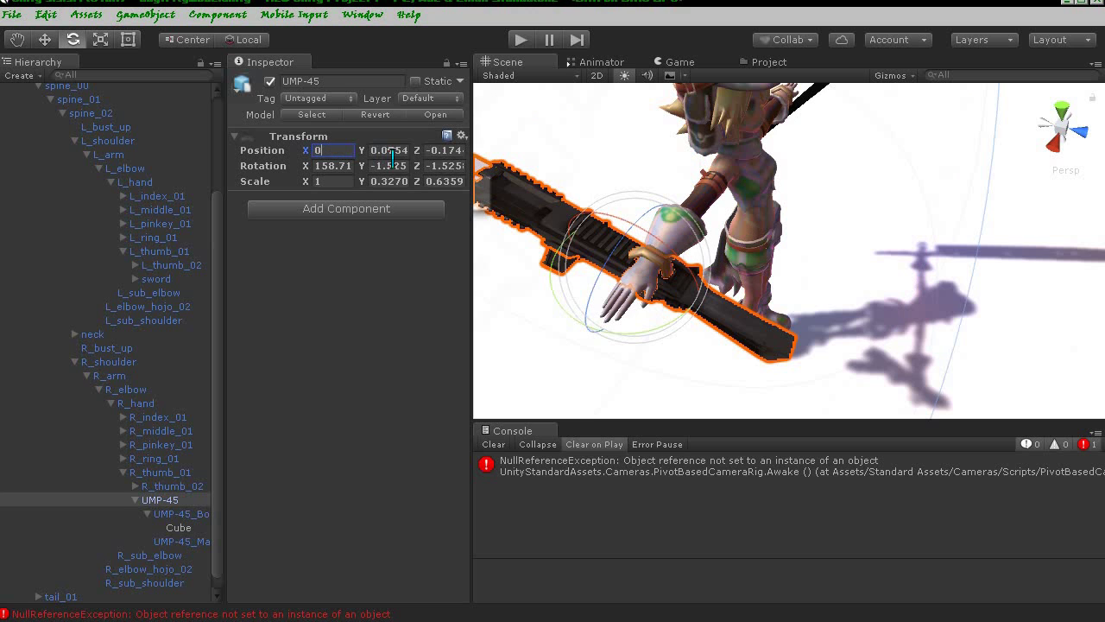
pyautogui.click(391, 150)
pyautogui.write('0')
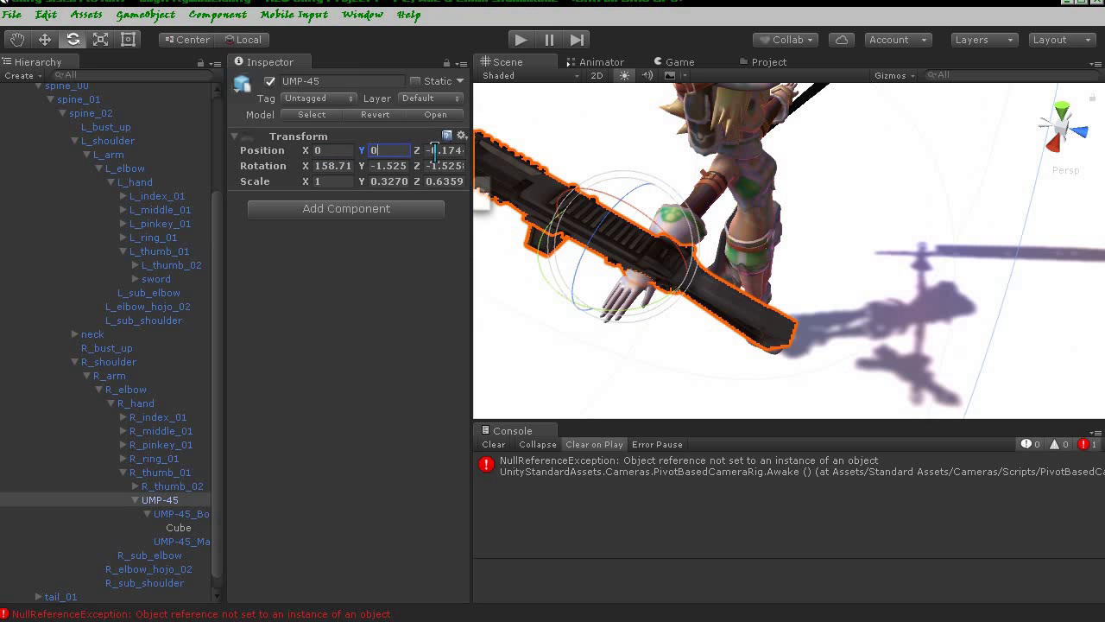
pyautogui.write('.3270')
pyautogui.moveTo(652, 214)
pyautogui.mouseDown(button='middle')
pyautogui.moveTo(719, 191)
pyautogui.moveTo(742, 224)
pyautogui.mouseUp(button='middle')
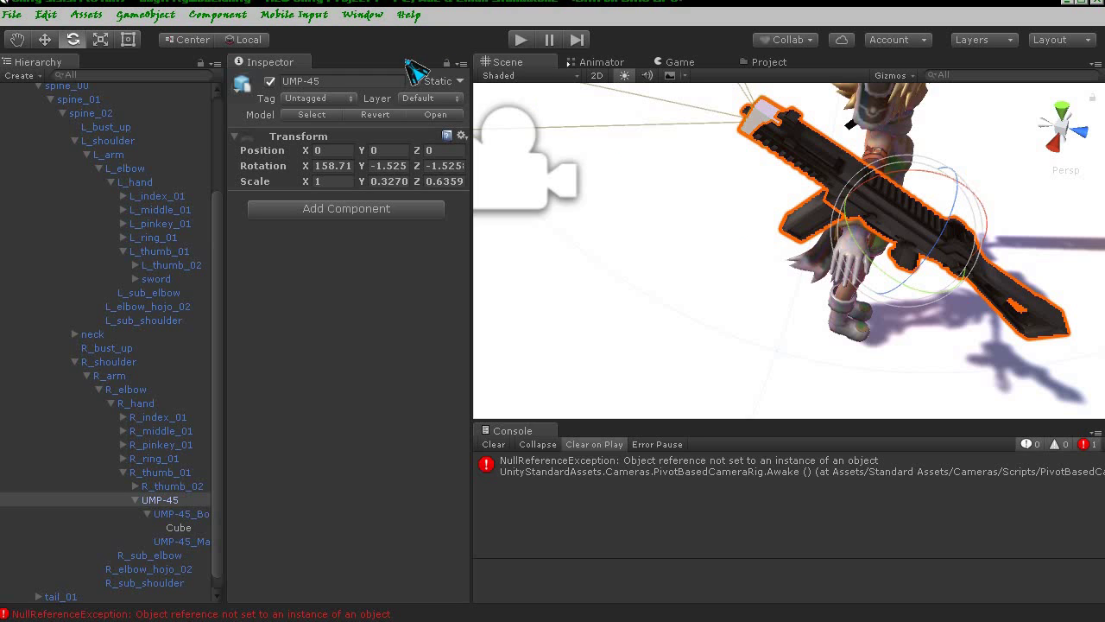
# - Play-test the gun in hand, stop, and orbit the Scene view around UMP-45
pyautogui.click(521, 40)
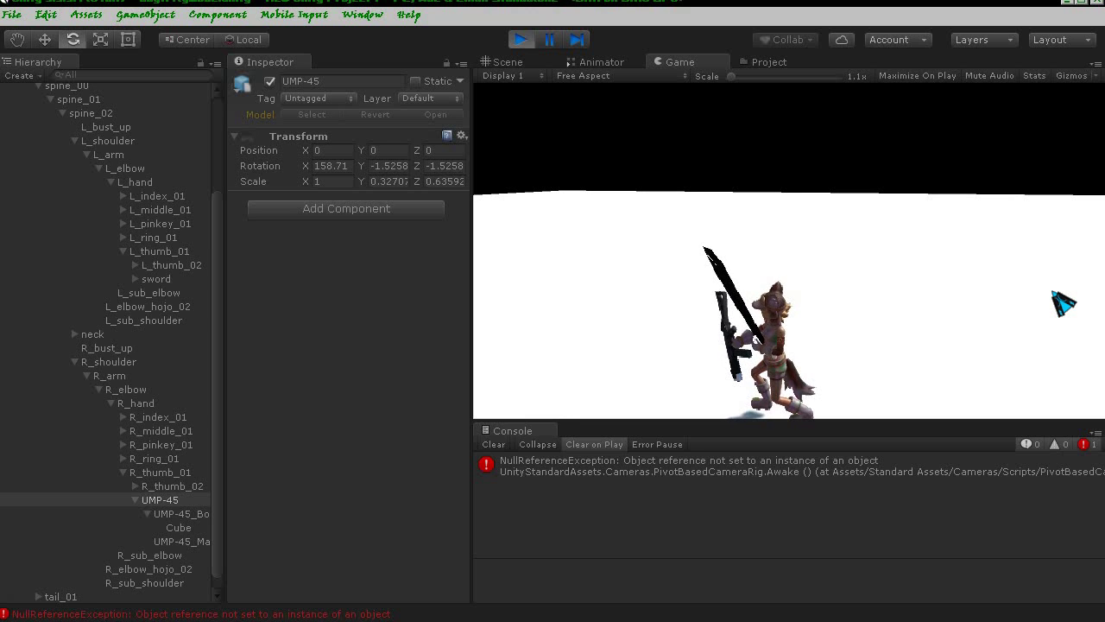
pyautogui.click(525, 42)
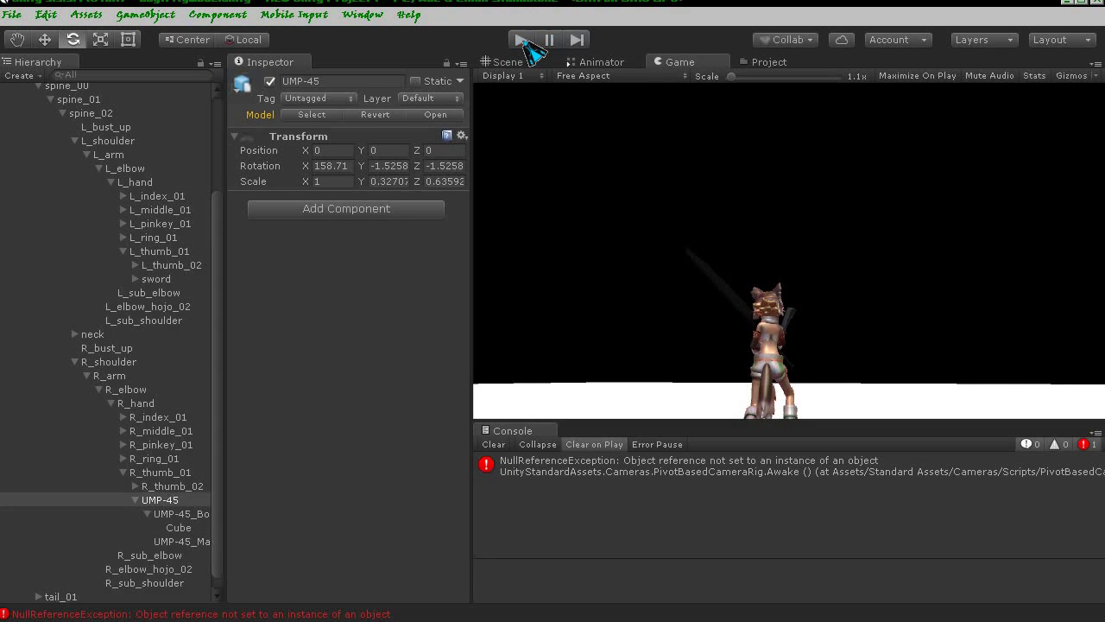
pyautogui.moveTo(636, 185)
pyautogui.keyDown('alt'); pyautogui.mouseDown()
pyautogui.moveTo(610, 218)
pyautogui.moveTo(619, 241)
pyautogui.moveTo(608, 259)
pyautogui.mouseUp(); pyautogui.keyUp('alt')
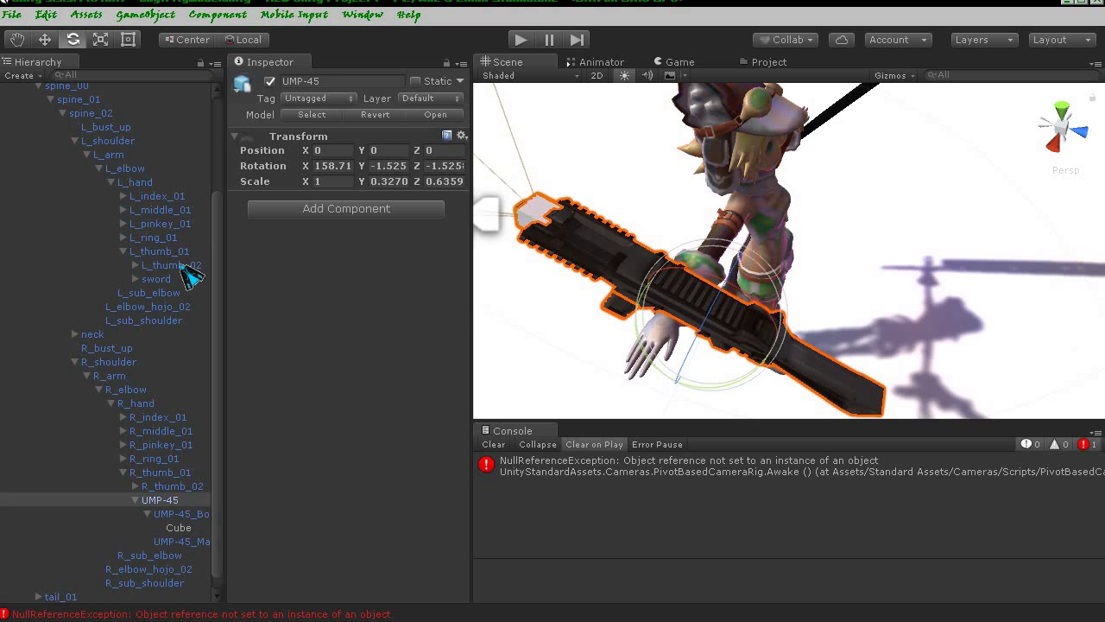
# - Select the L_thumb_02 bone and frame the left hand in the Scene view
pyautogui.click(189, 274)
pyautogui.press('f')
pyautogui.keyDown('alt'); pyautogui.moveTo(690, 259); pyautogui.dragTo(716, 256); pyautogui.keyUp('alt')
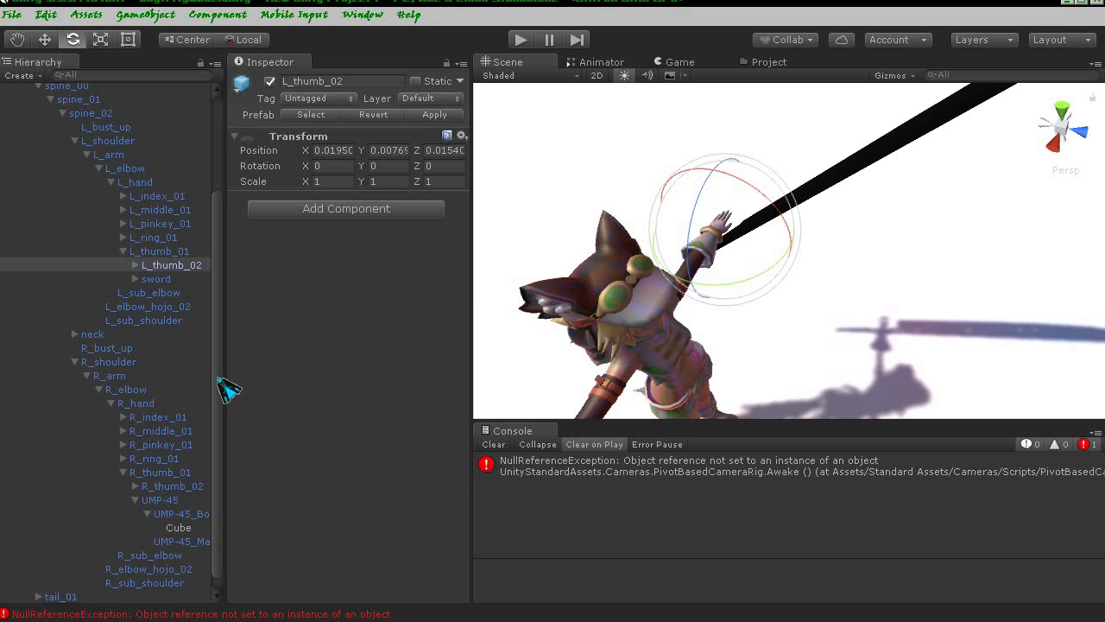
pyautogui.scroll(-1, 220, 397)
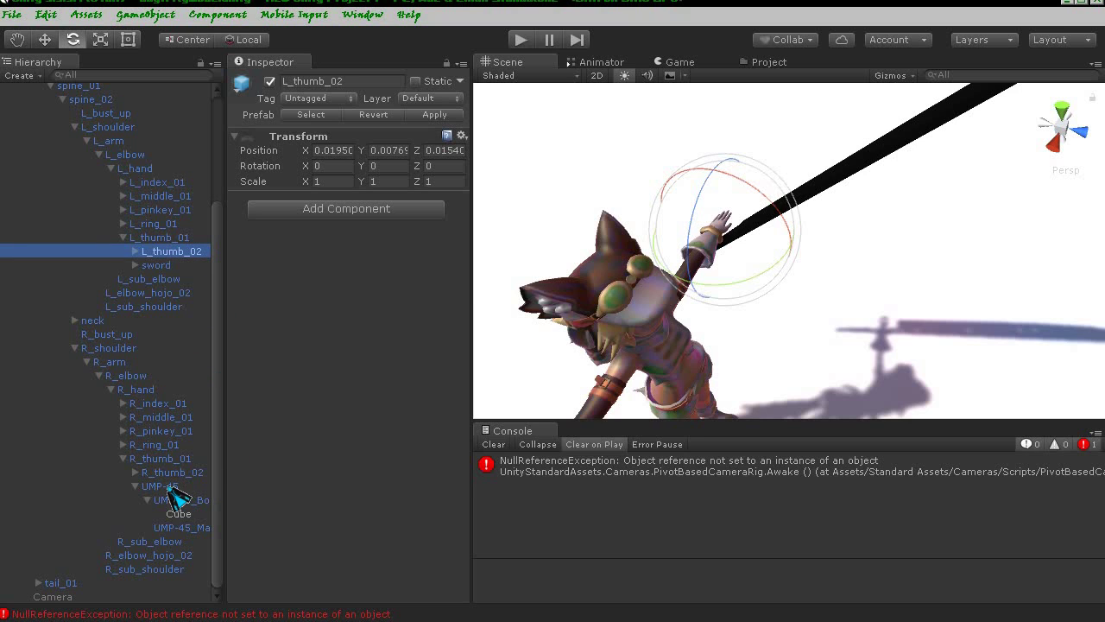
# - Move UMP-45 under the left hand bone and set its position to 0, 0, 0
pyautogui.moveTo(172, 487)
pyautogui.mouseDown()
pyautogui.moveTo(173, 239)
pyautogui.moveTo(146, 173)
pyautogui.mouseUp()
pyautogui.scroll(-5, 596, 253)
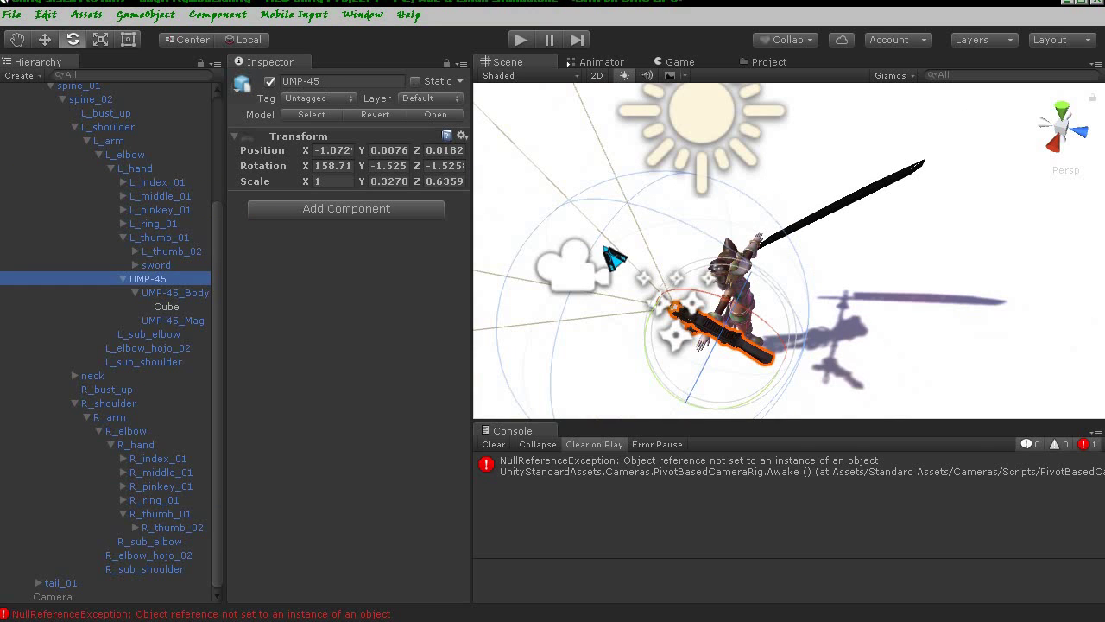
pyautogui.click(326, 151)
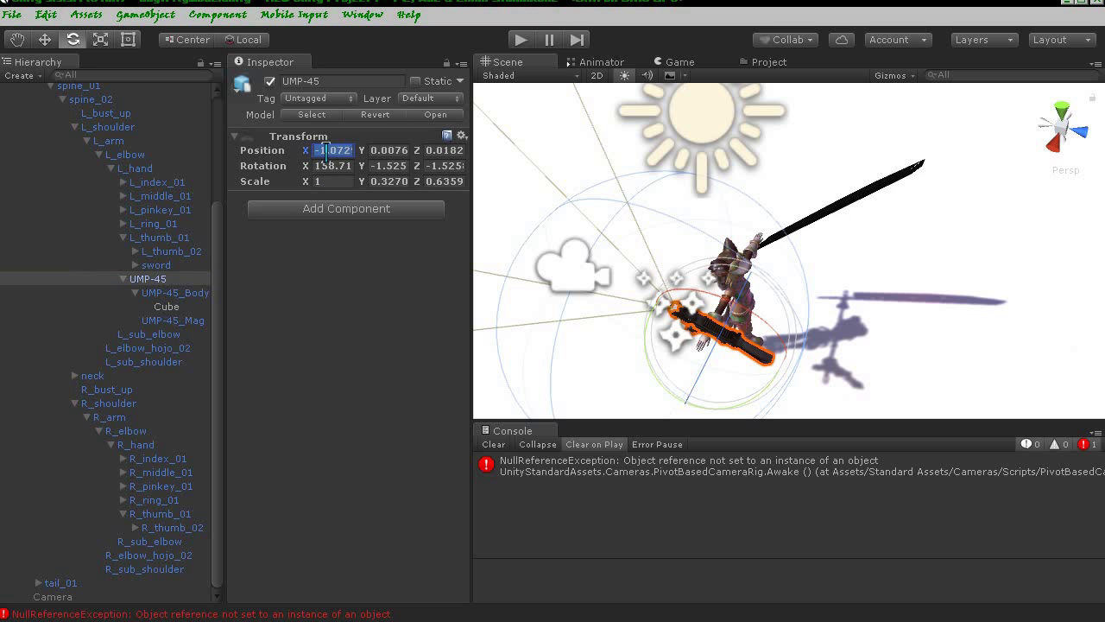
pyautogui.write('0')
pyautogui.click(393, 150)
pyautogui.write('0')
pyautogui.click(445, 150)
pyautogui.write('0')
pyautogui.press('Return')
# - Rotate and nudge the gun into the left palm, ending at rotation 182.34, -96.04, -60.94
pyautogui.scroll(8, 734, 242)
pyautogui.moveTo(690, 216)
pyautogui.mouseDown(button='middle')
pyautogui.moveTo(734, 241)
pyautogui.moveTo(734, 276)
pyautogui.mouseUp(button='middle')
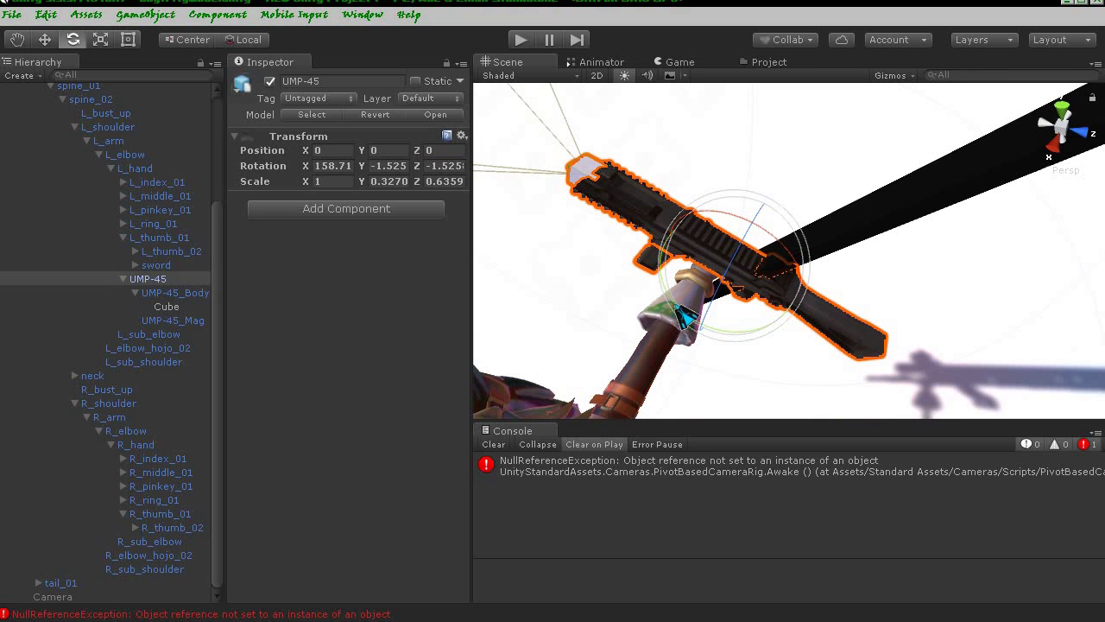
pyautogui.moveTo(721, 337)
pyautogui.mouseDown()
pyautogui.moveTo(691, 323)
pyautogui.moveTo(977, 246)
pyautogui.moveTo(1005, 263)
pyautogui.mouseUp()
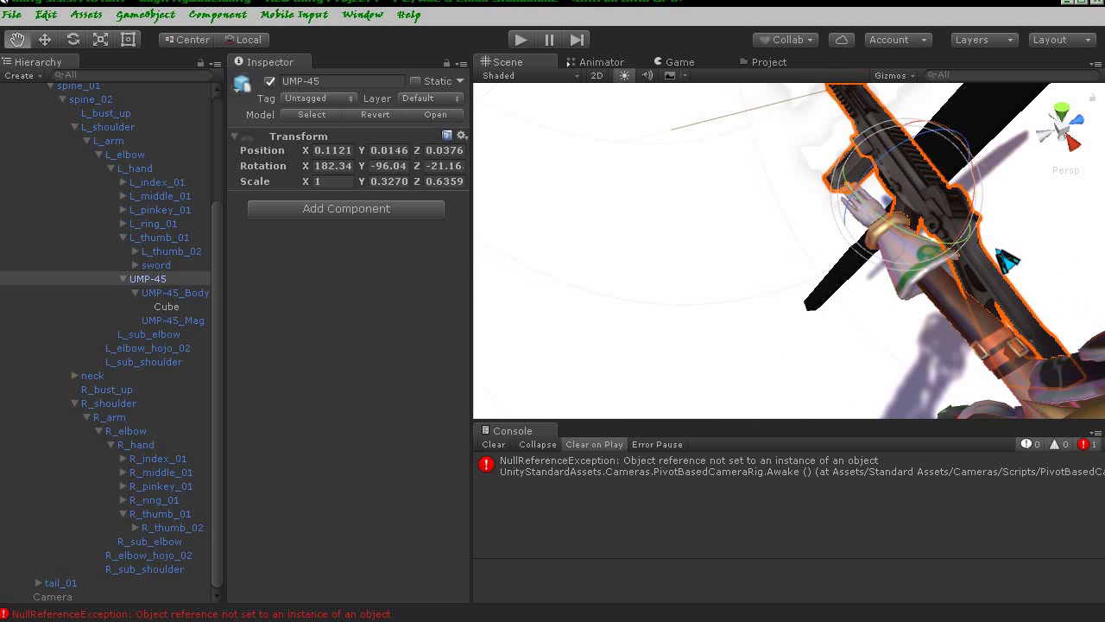
pyautogui.click(48, 38)
pyautogui.keyDown('alt'); pyautogui.moveTo(879, 172); pyautogui.dragTo(879, 218); pyautogui.keyUp('alt')
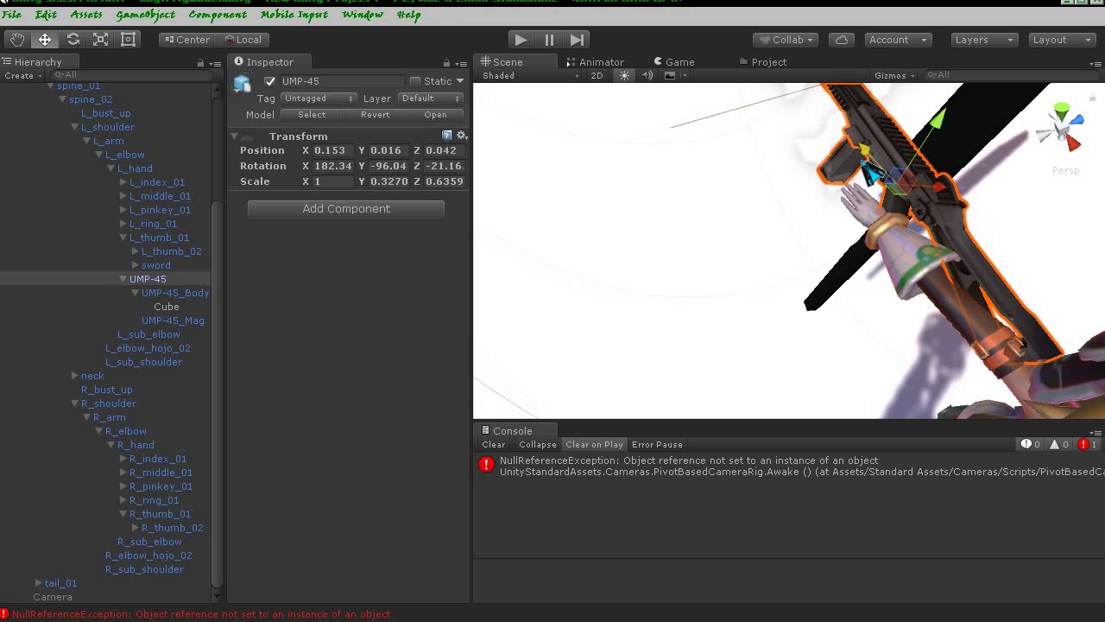
pyautogui.click(74, 40)
pyautogui.moveTo(919, 290); pyautogui.dragTo(971, 263)
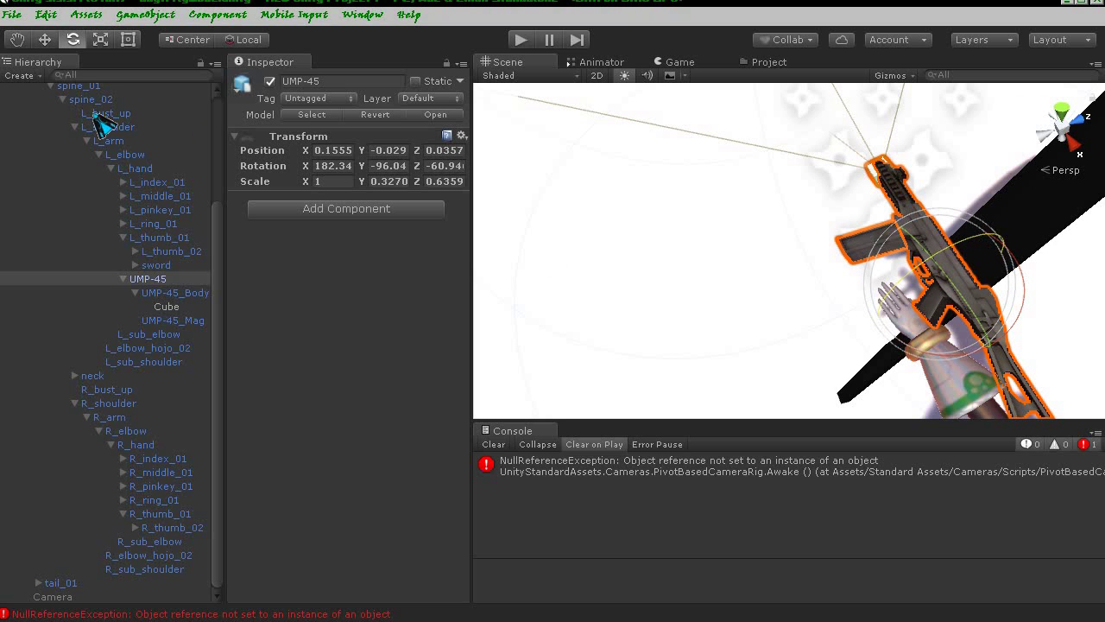
pyautogui.click(50, 43)
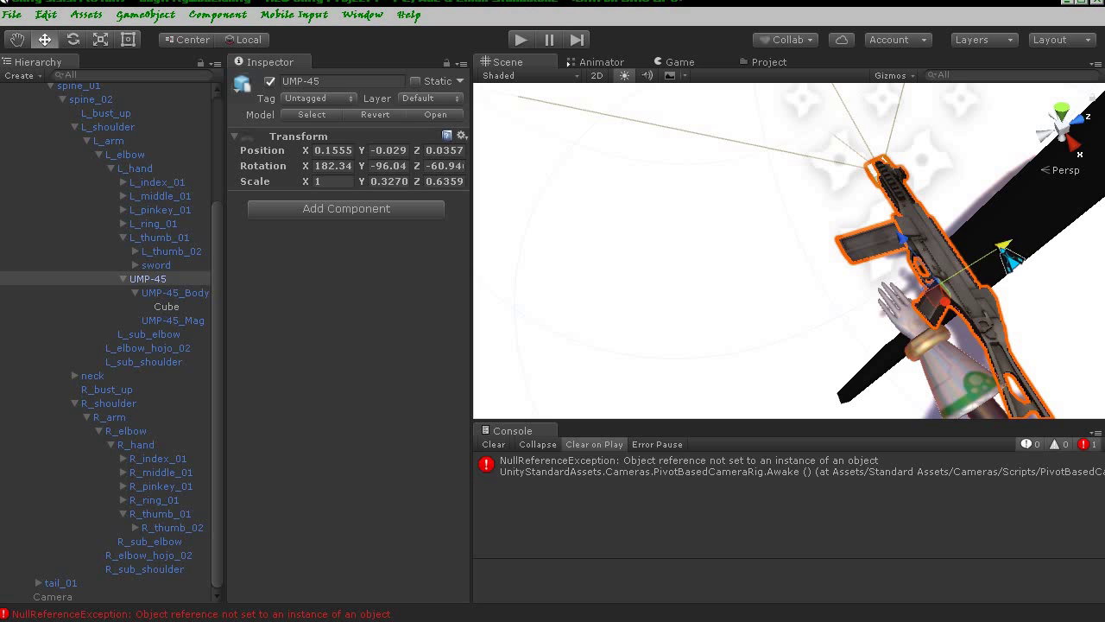
pyautogui.moveTo(1008, 257); pyautogui.dragTo(1001, 265)
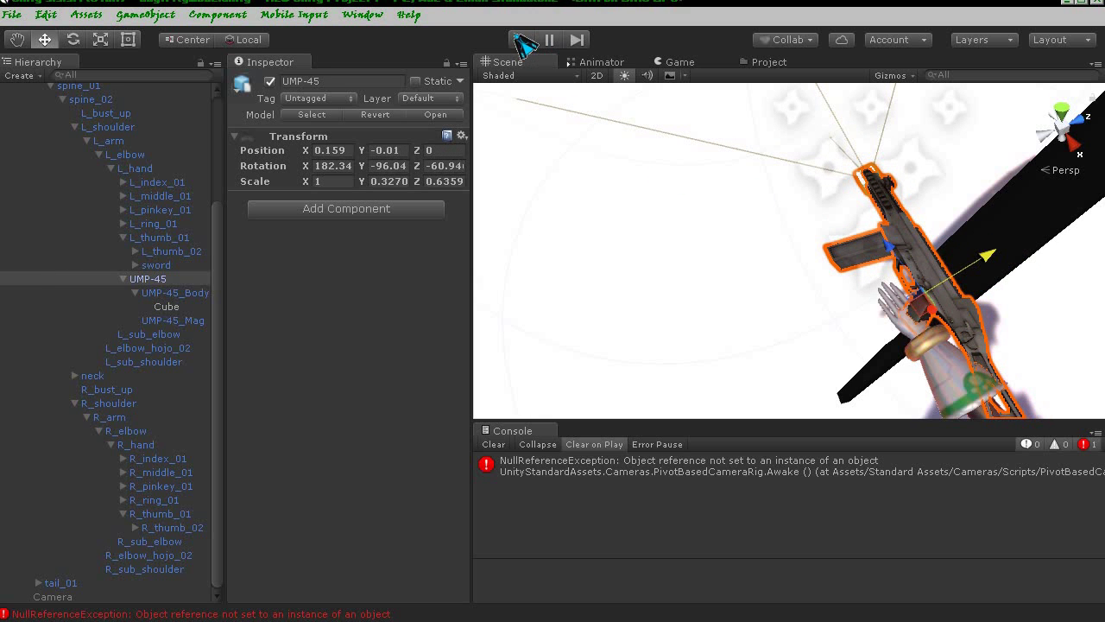
pyautogui.click(519, 39)
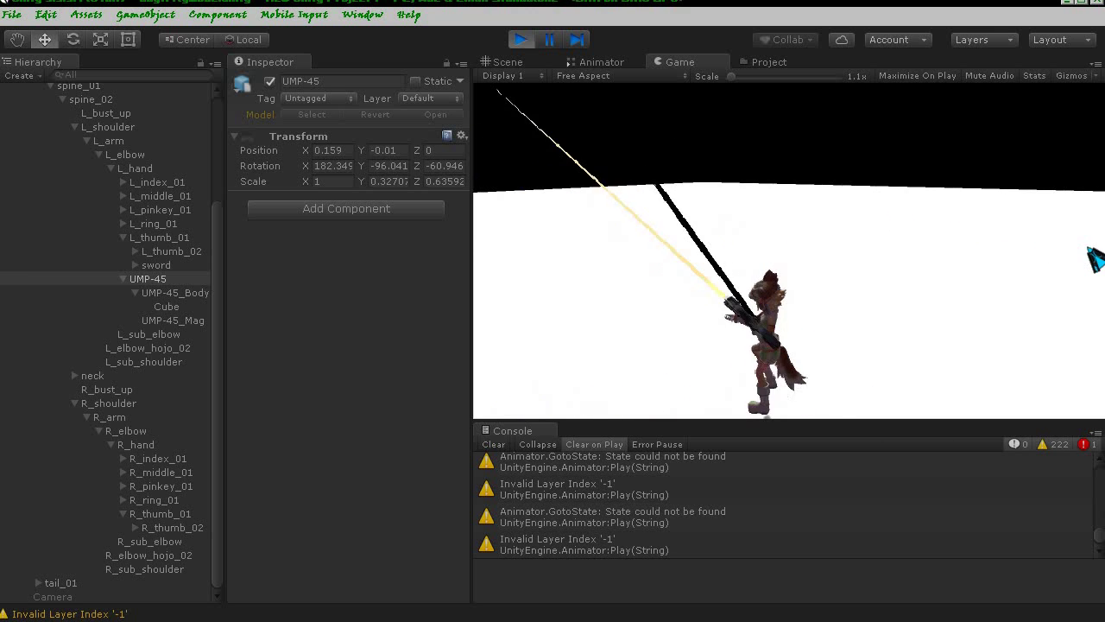
pyautogui.write('wwwwwwwwwwwwwwwwwwwwwwww')
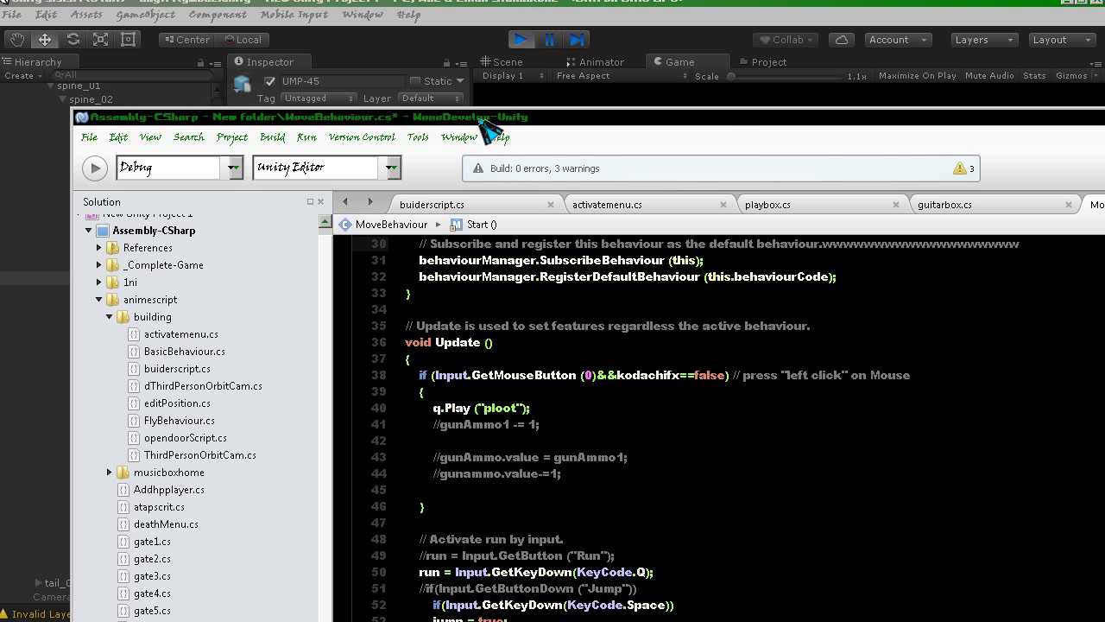
pyautogui.click(458, 36)
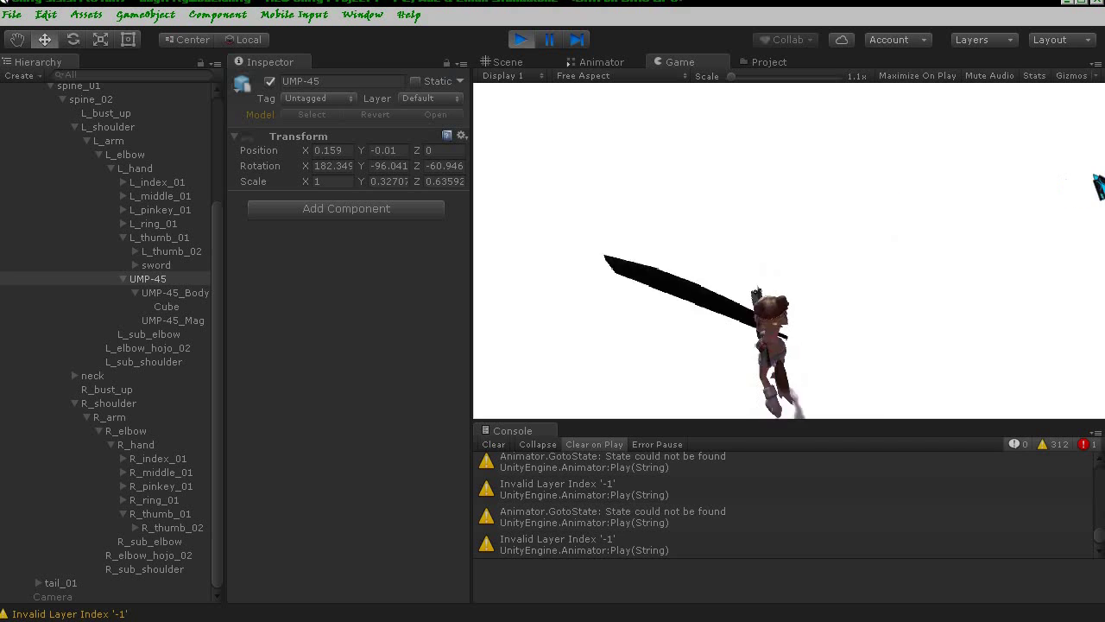
pyautogui.hotkey('alt', 'Tab')
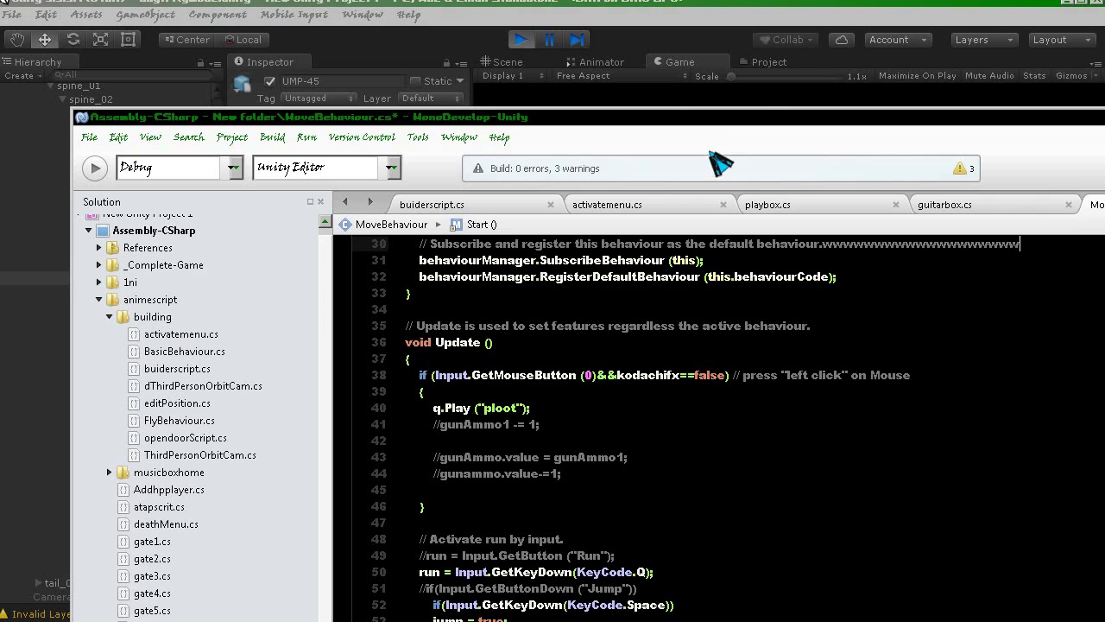
pyautogui.click(681, 100)
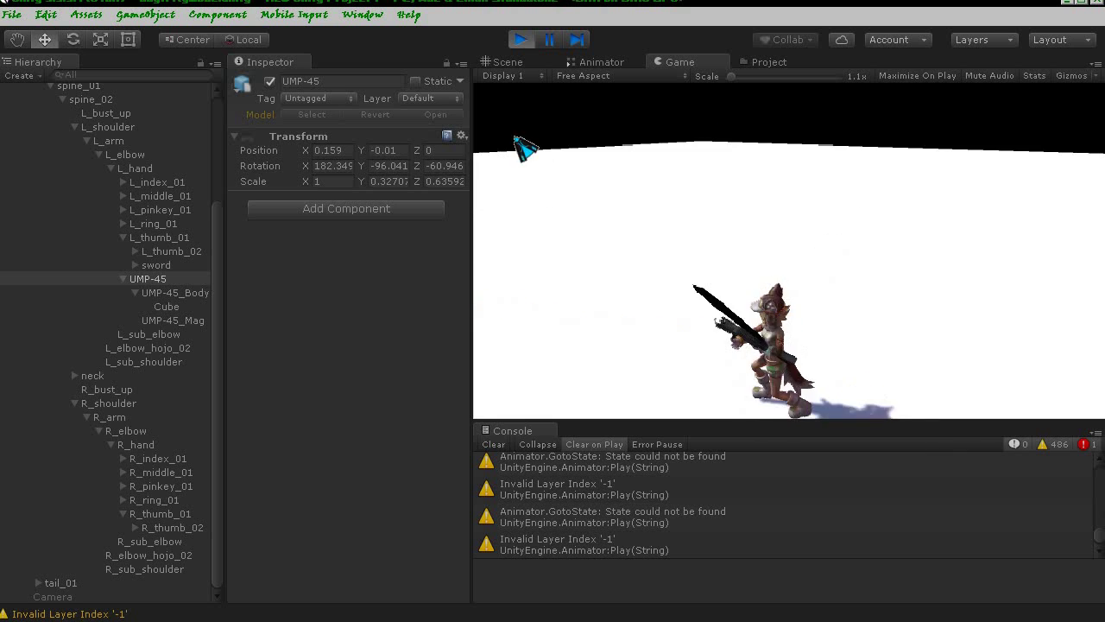
pyautogui.click(440, 150)
pyautogui.click(673, 264)
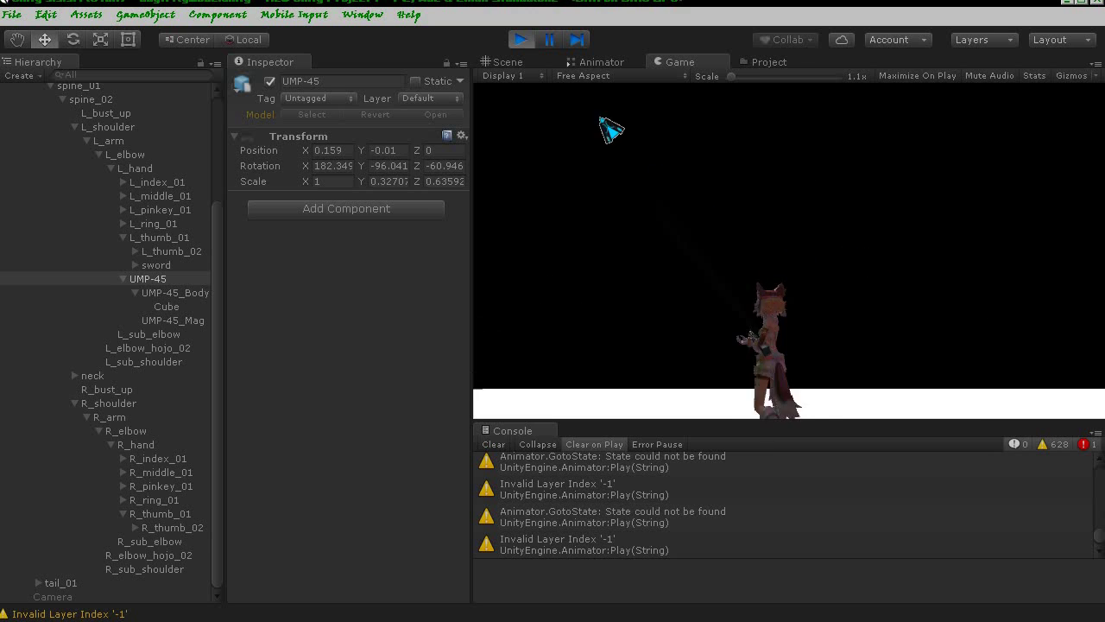
pyautogui.click(521, 40)
pyautogui.hotkey('ctrl', '1')
# - Switch to the Rotate tool, then run a quick play test and stop it
pyautogui.moveTo(621, 216); pyautogui.dragTo(785, 255, button='middle')
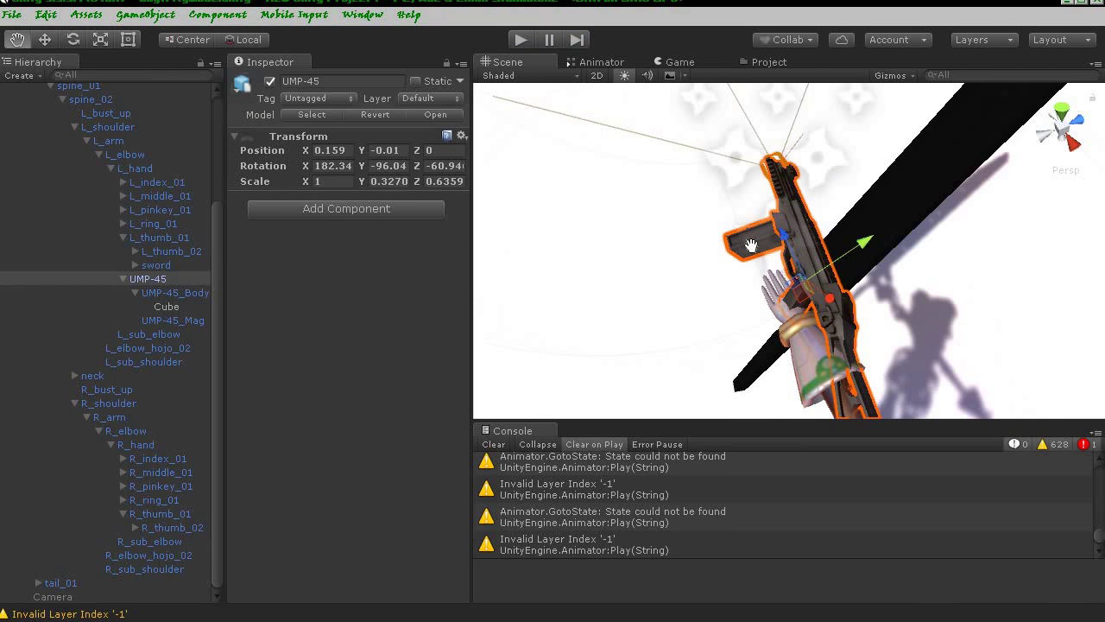
pyautogui.press('w')
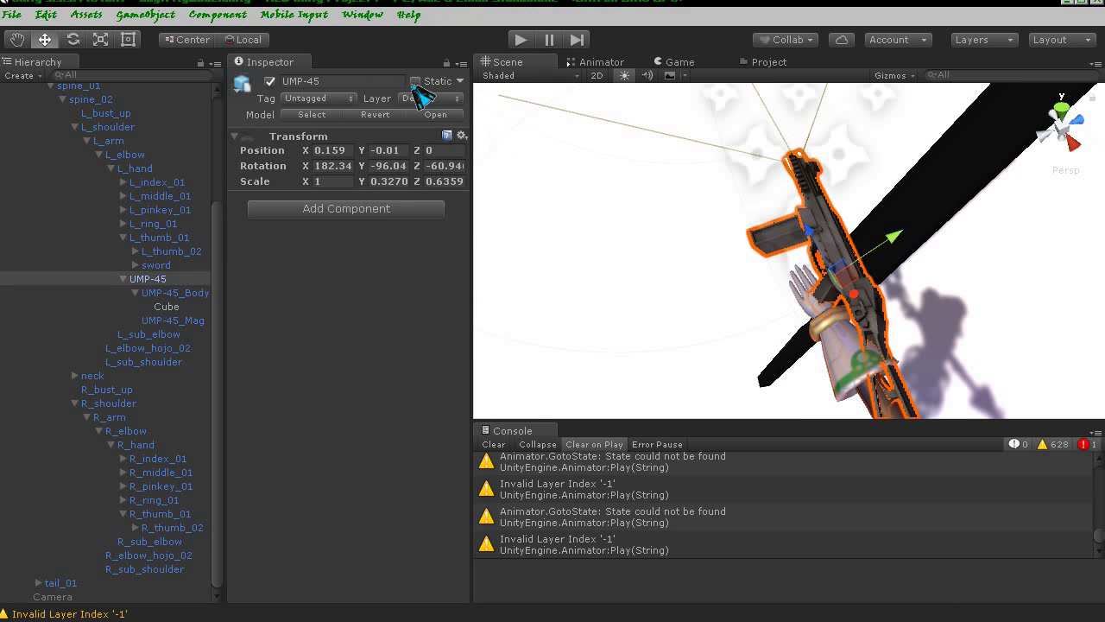
pyautogui.click(76, 40)
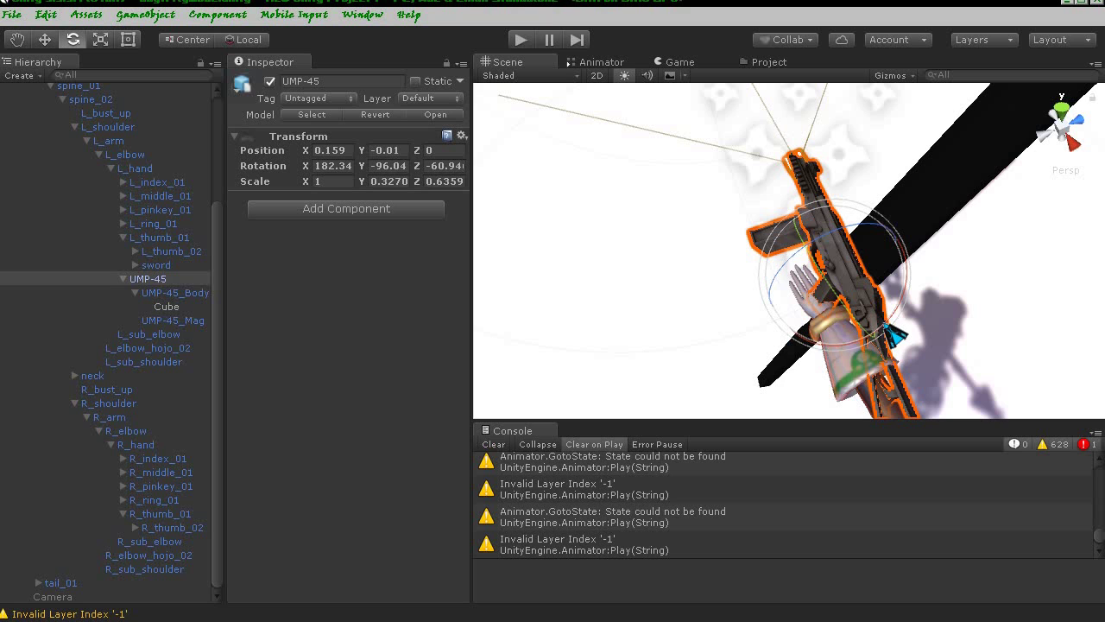
pyautogui.moveTo(893, 335); pyautogui.dragTo(744, 273, button='middle')
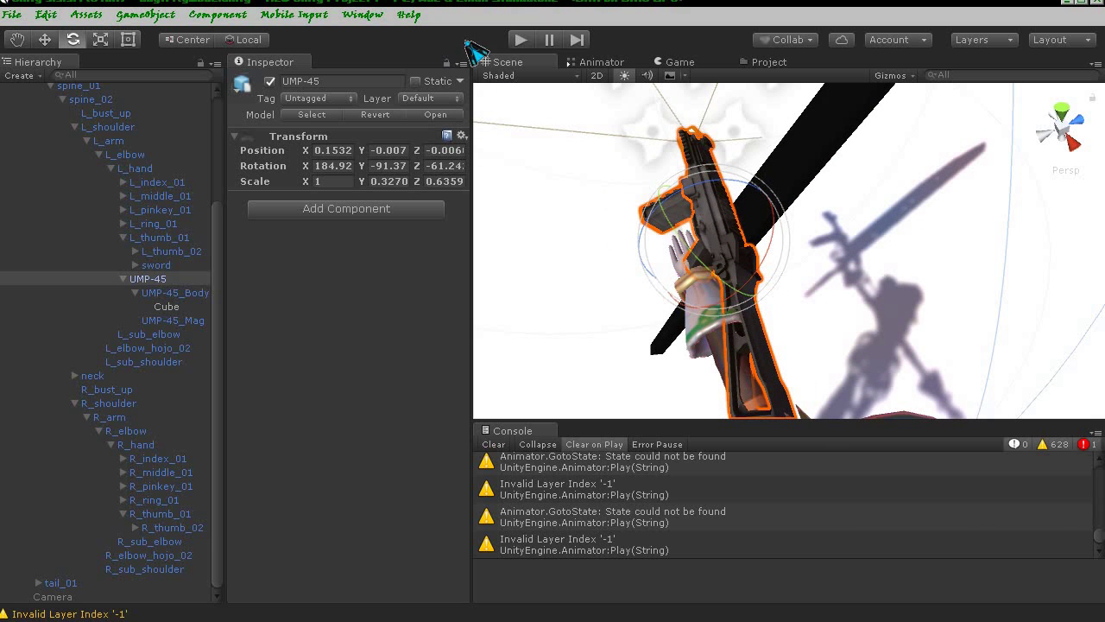
pyautogui.click(521, 40)
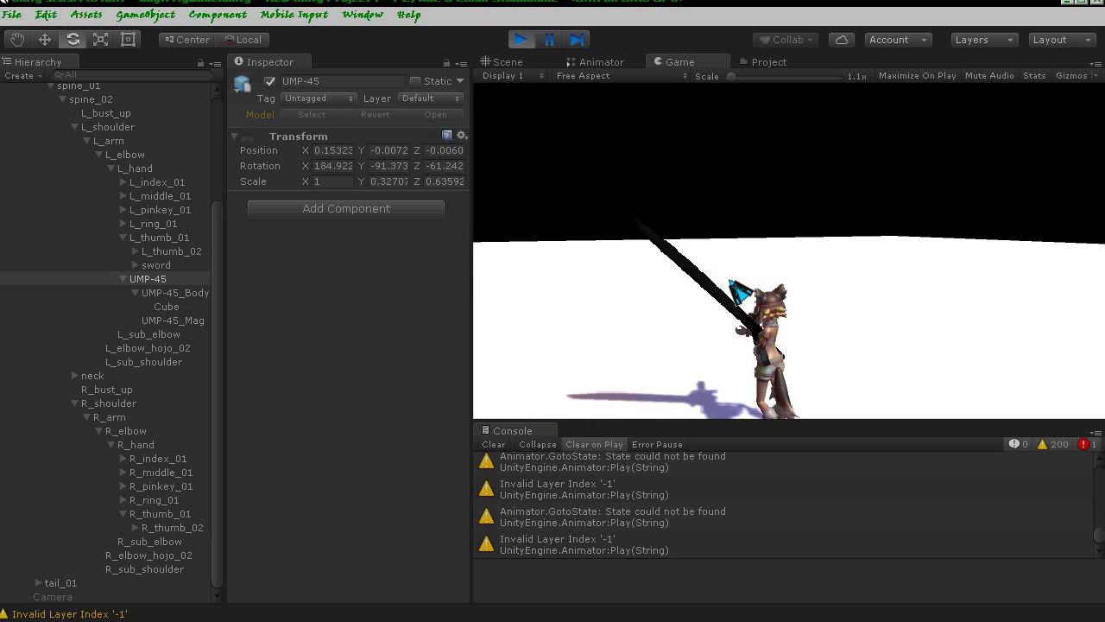
pyautogui.click(520, 39)
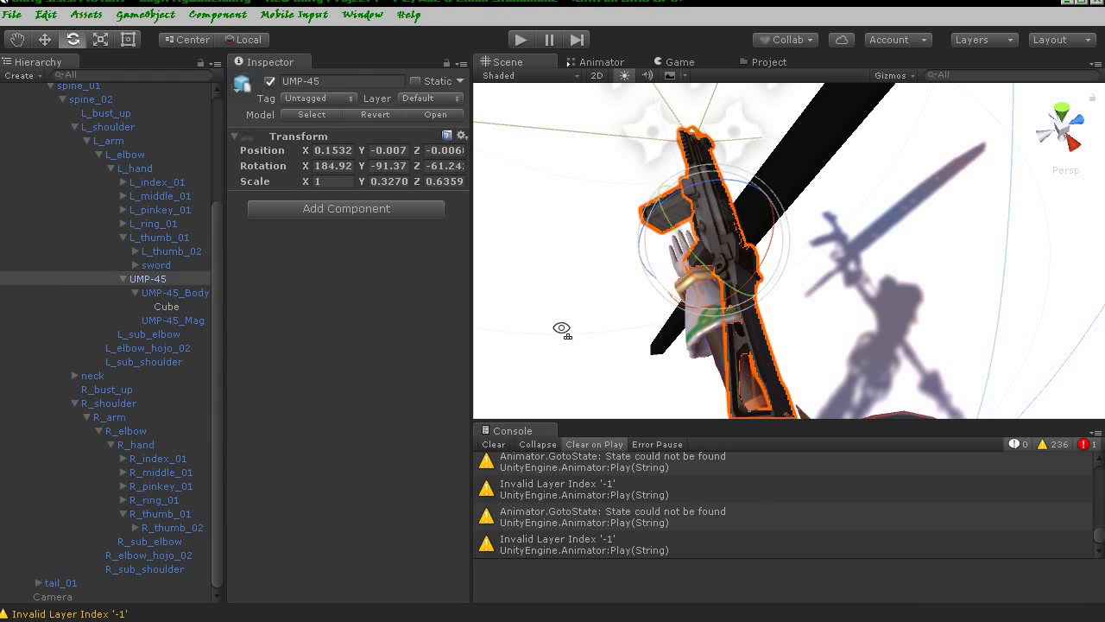
# - Rotate UMP-45 to align with the left hand (187.55, -86.50, -61.77), then play again
pyautogui.moveTo(562, 328); pyautogui.dragTo(723, 192, button='right')
pyautogui.moveTo(730, 187); pyautogui.dragTo(750, 123, button='middle')
pyautogui.moveTo(750, 123); pyautogui.dragTo(732, 278, button='right')
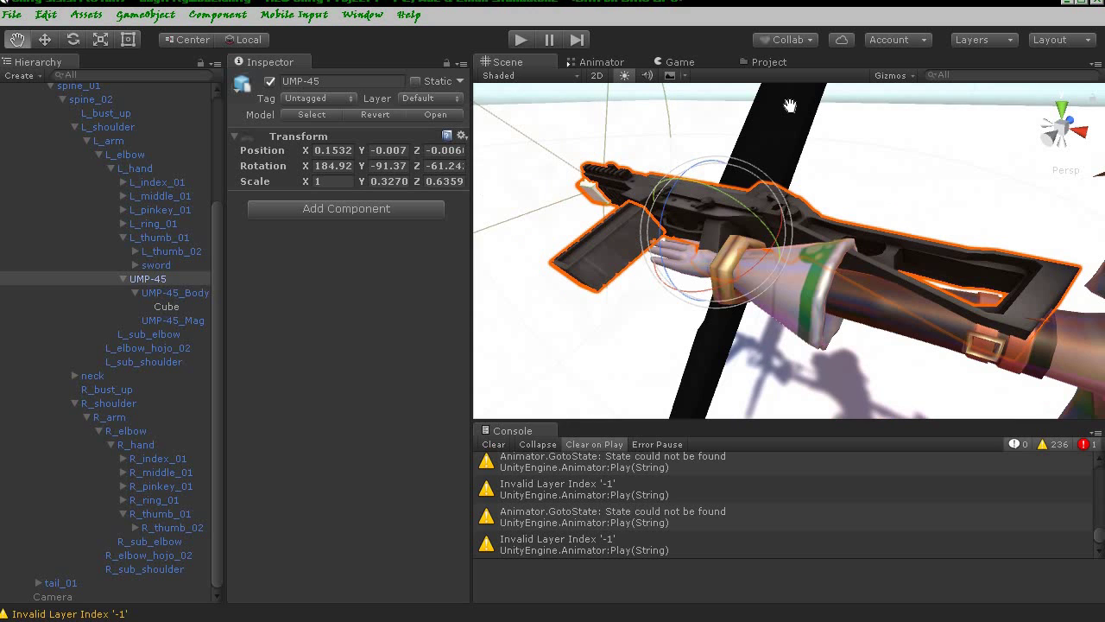
pyautogui.moveTo(732, 298); pyautogui.dragTo(604, 179)
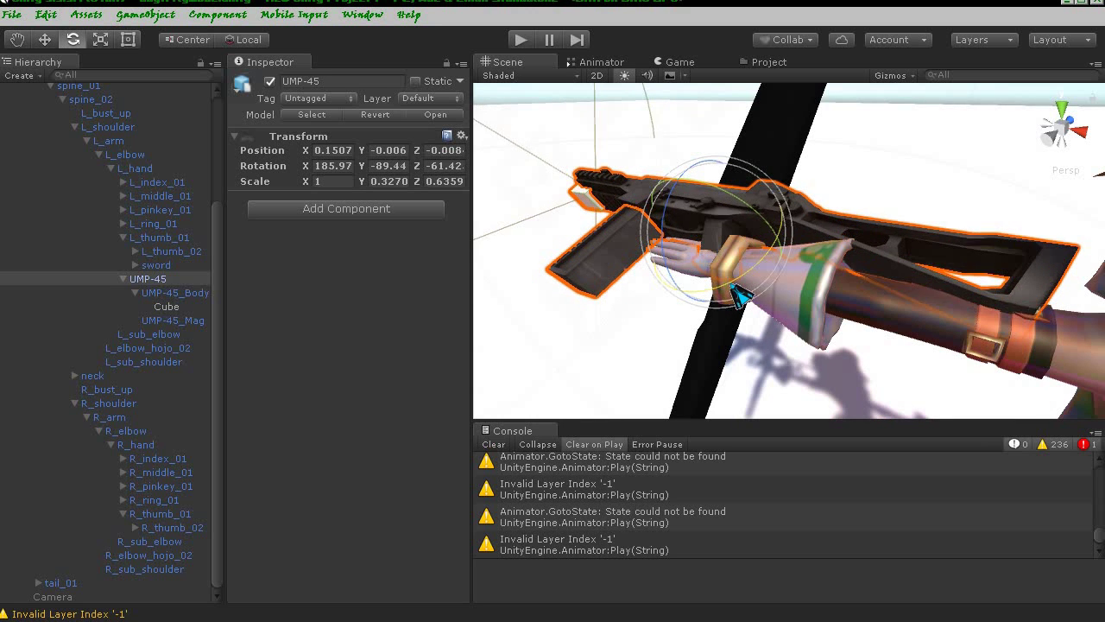
pyautogui.click(520, 40)
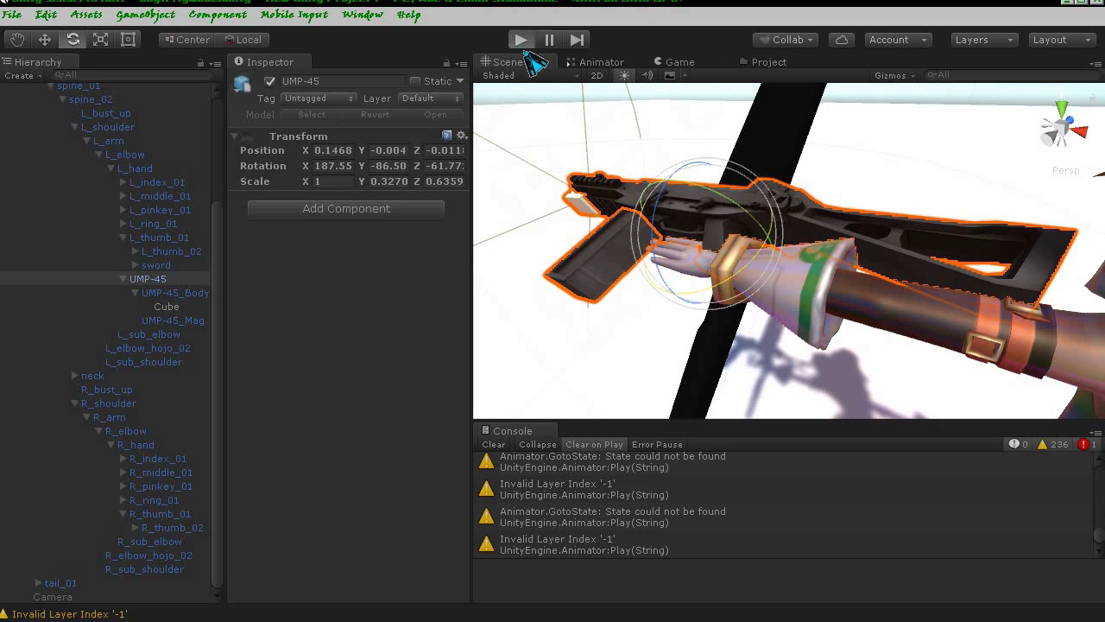
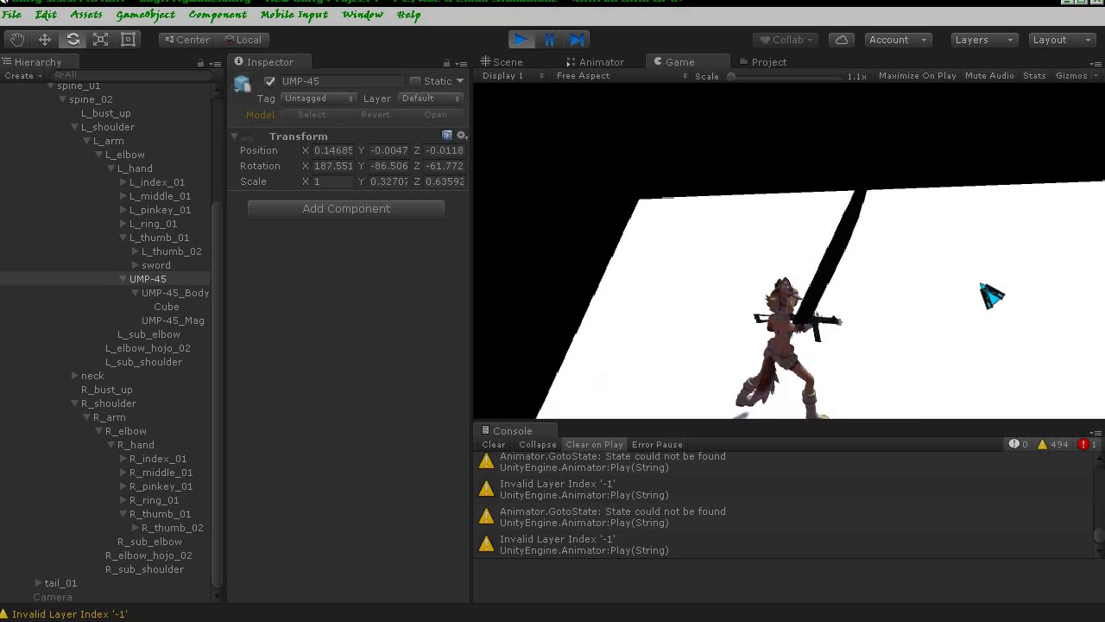
# - End the Unity play test and return to MoveBehaviour.cs in MonoDevelop
pyautogui.click(521, 40)
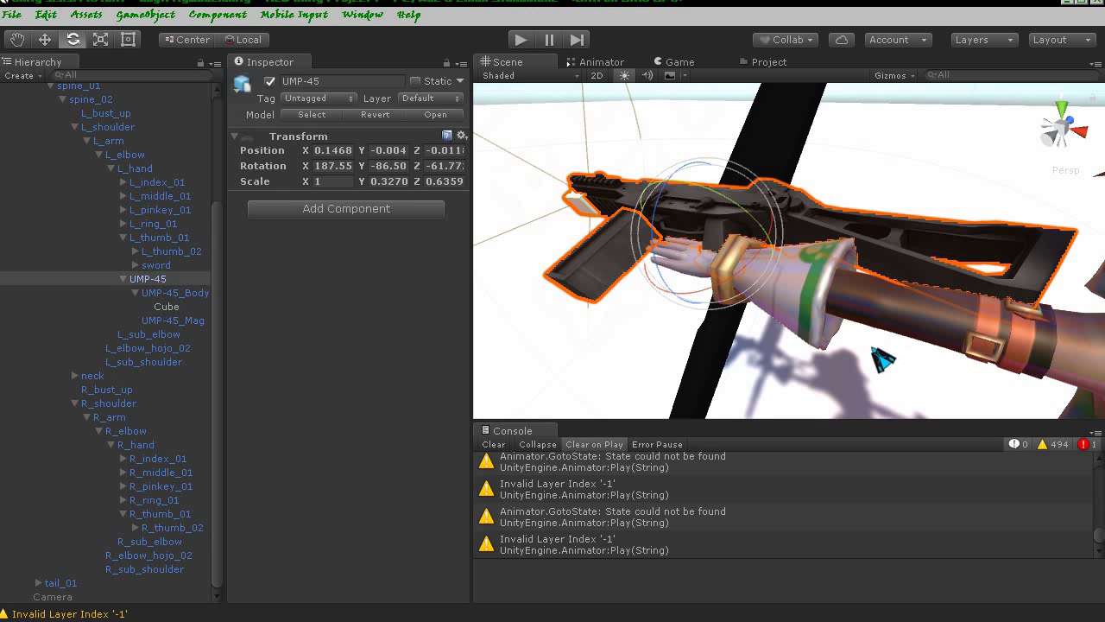
pyautogui.hotkey('alt', 'Tab')
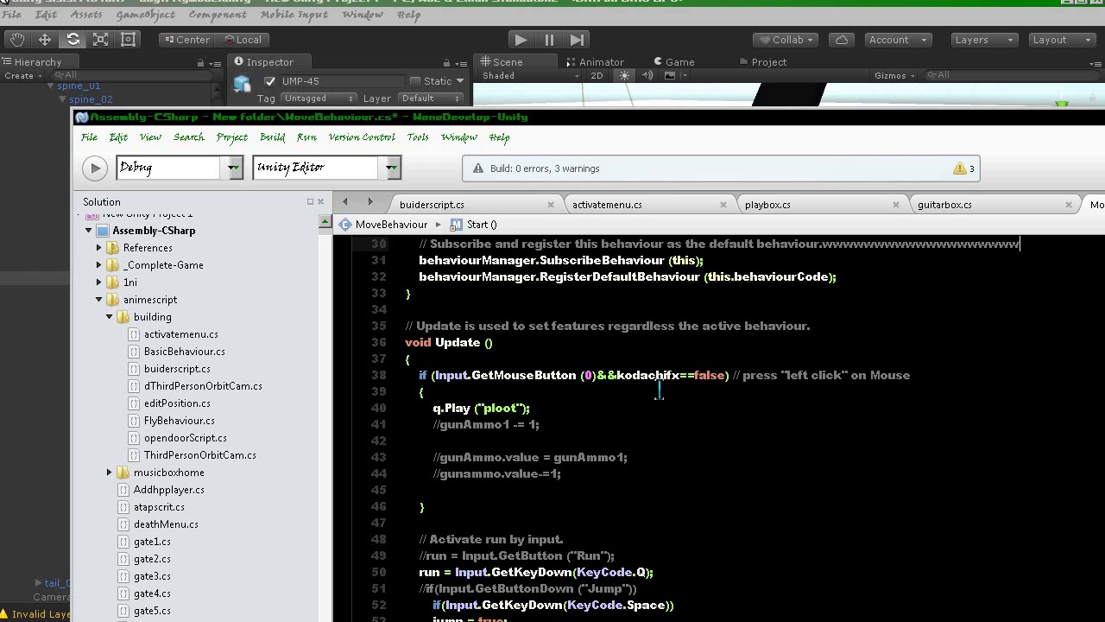
# - Open a new line in Update right after the left-click block
pyautogui.scroll(5, 565, 402)
pyautogui.scroll(-3, 564, 403)
pyautogui.scroll(-2, 528, 458)
pyautogui.click(529, 409)
pyautogui.click(434, 502)
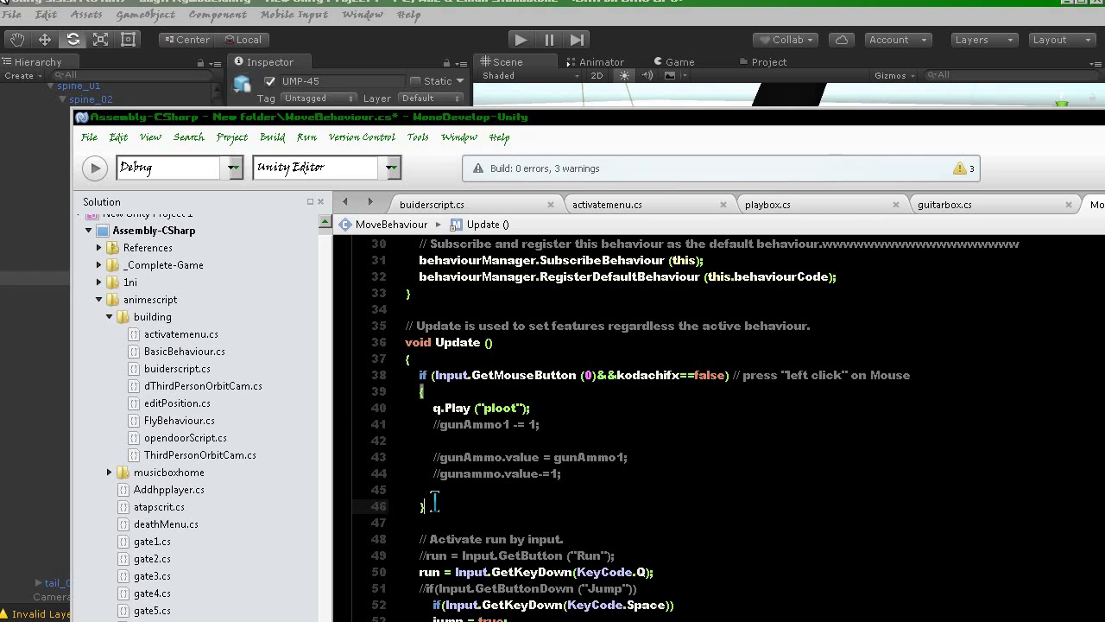
pyautogui.press('Return')
# - Write if(Input.GetMouseButtonDown(1) via autocomplete, followed by a trailing mouse-click comment
pyautogui.write('if')
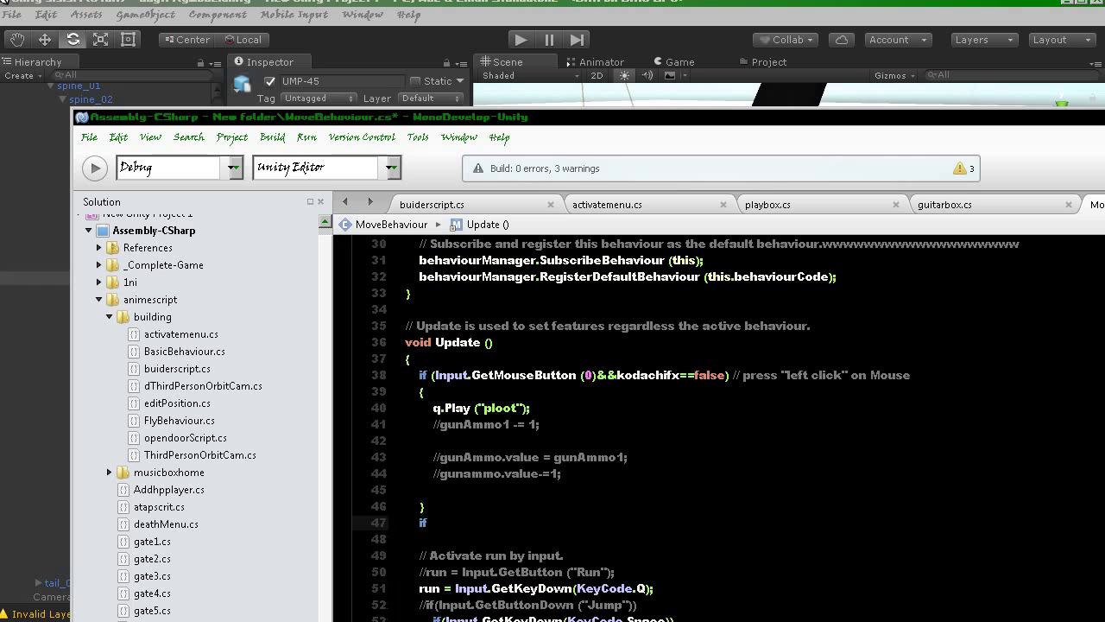
pyautogui.write('(input')
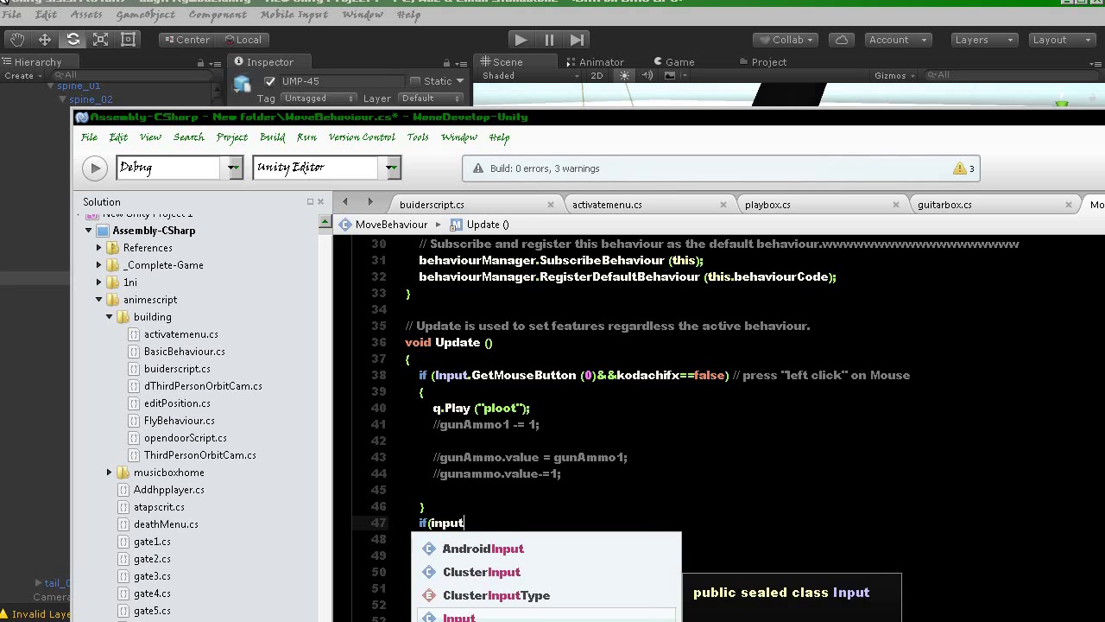
pyautogui.write('.Get')
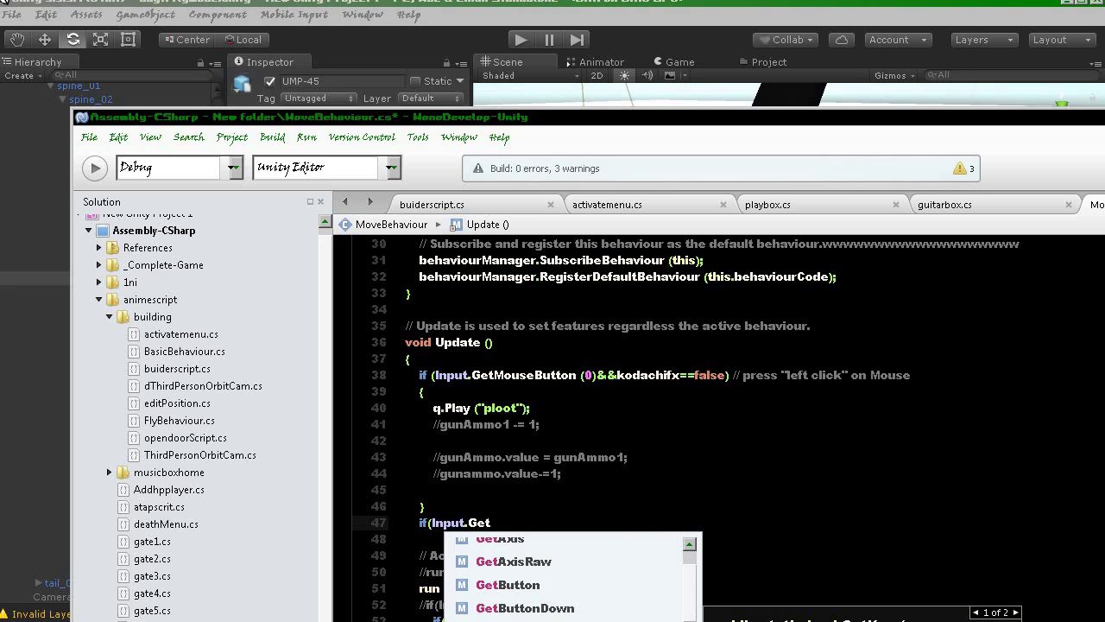
pyautogui.write('Mo')
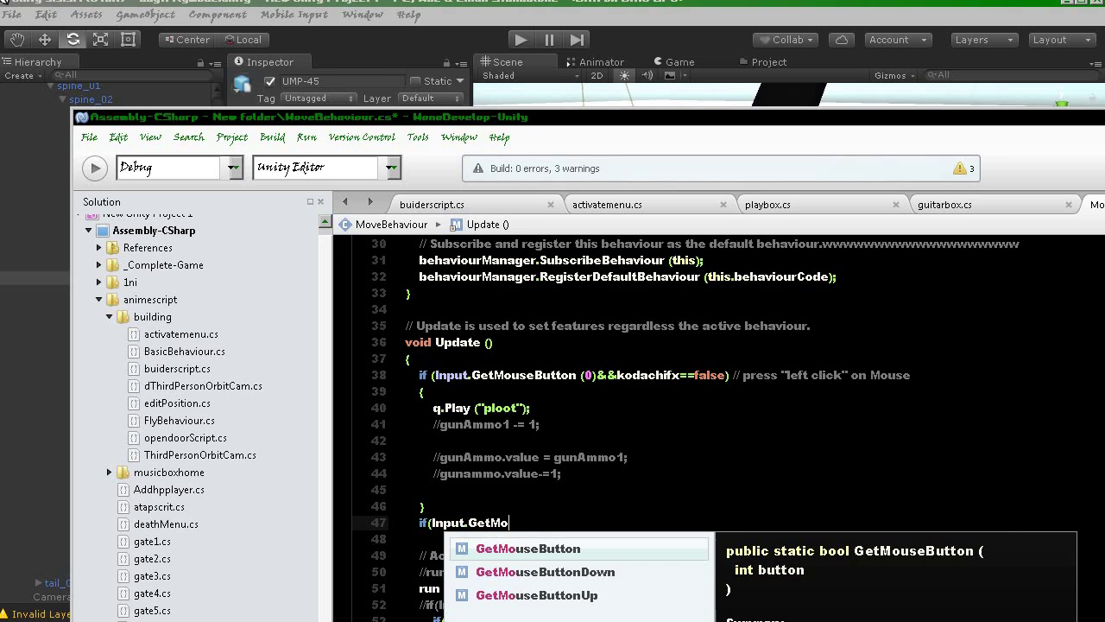
pyautogui.press('BackSpace')
pyautogui.press('BackSpace')
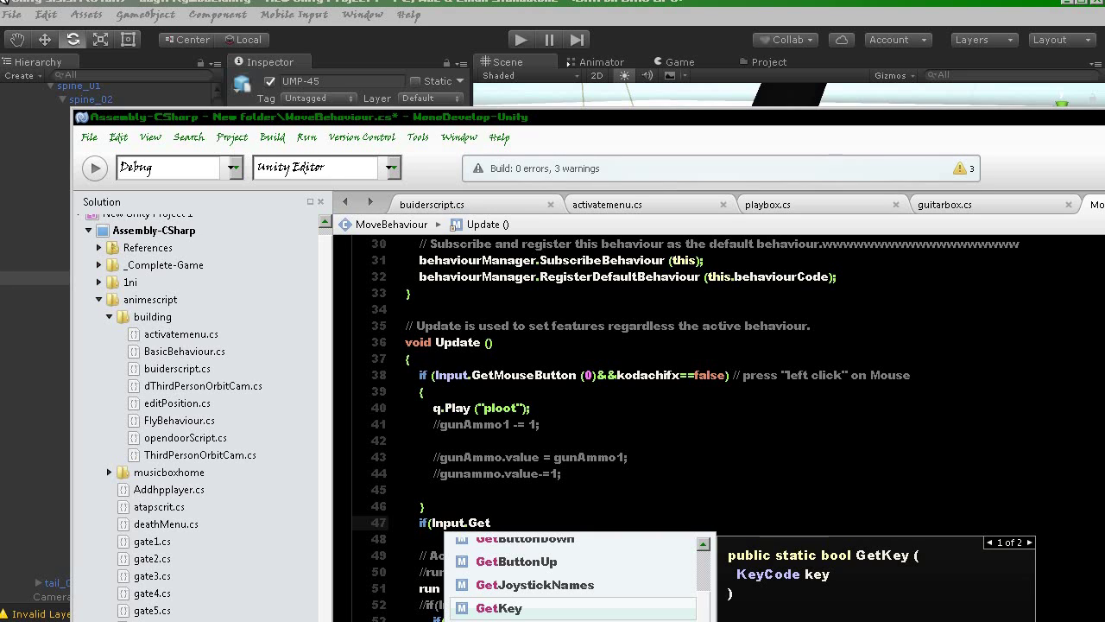
pyautogui.press('Down')
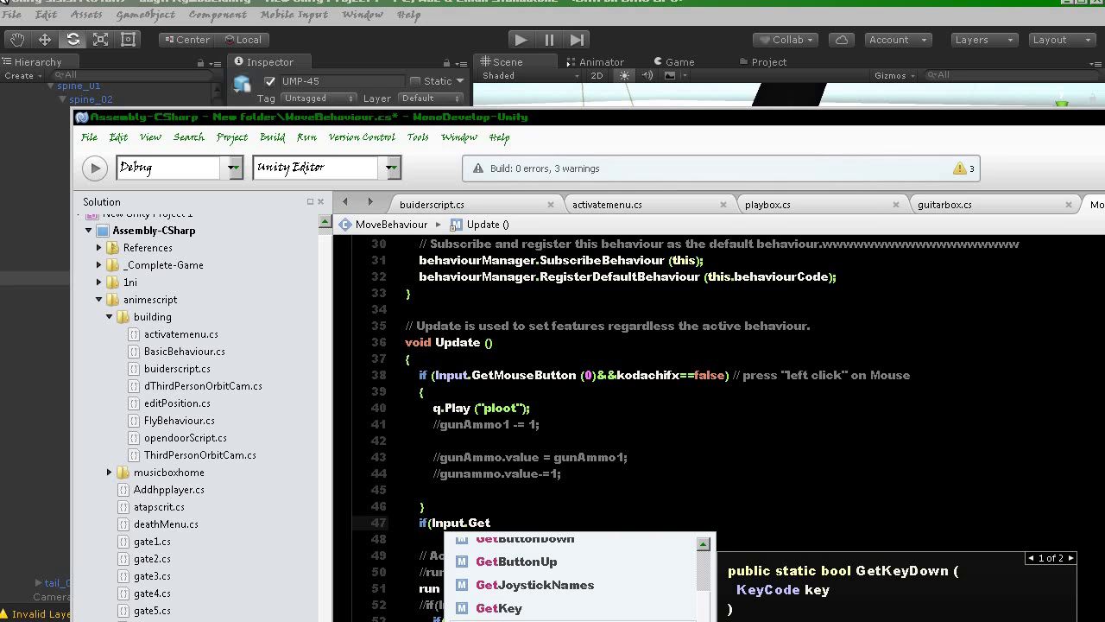
pyautogui.press('Return')
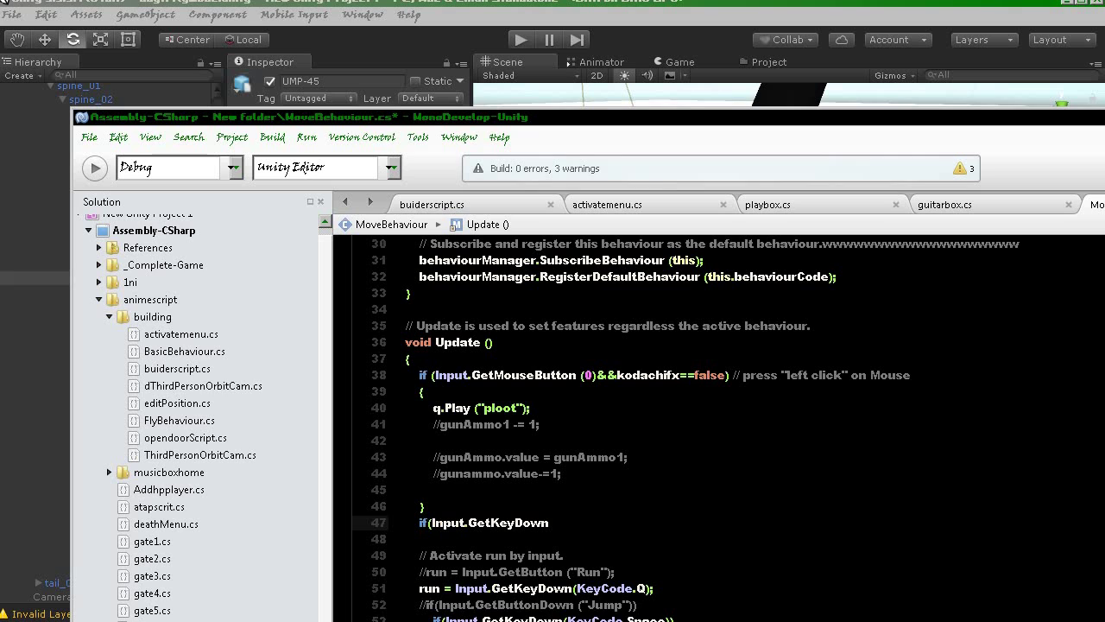
pyautogui.press('BackSpace')
pyautogui.press('BackSpace')
pyautogui.press('BackSpace')
pyautogui.press('BackSpace')
pyautogui.press('BackSpace')
pyautogui.press('BackSpace')
pyautogui.press('BackSpace')
pyautogui.press('BackSpace')
pyautogui.press('BackSpace')
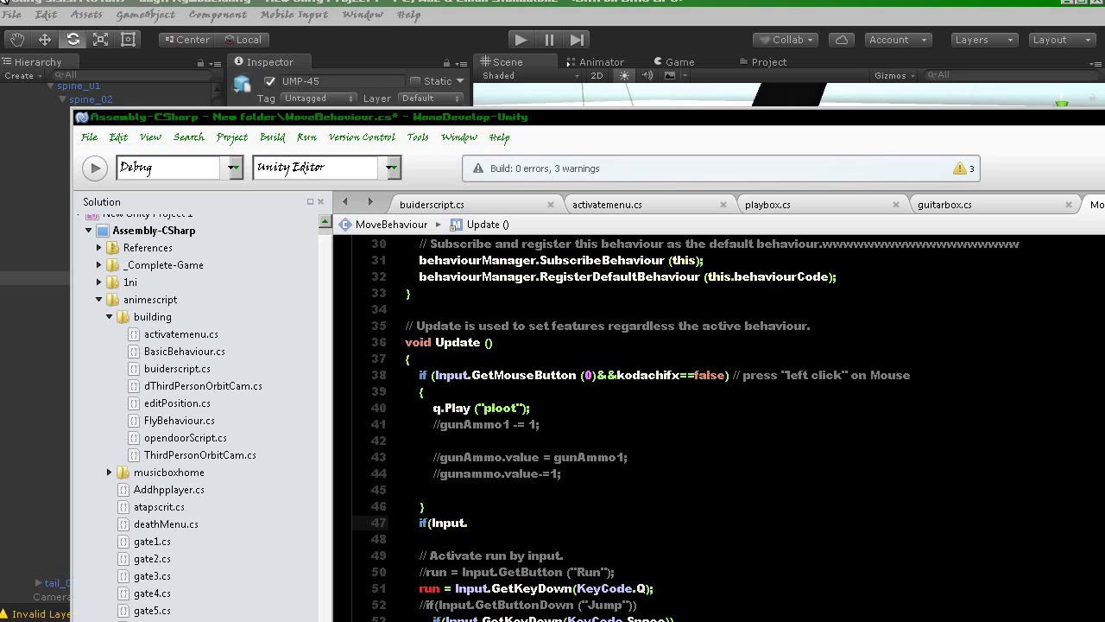
pyautogui.write('Getmouse')
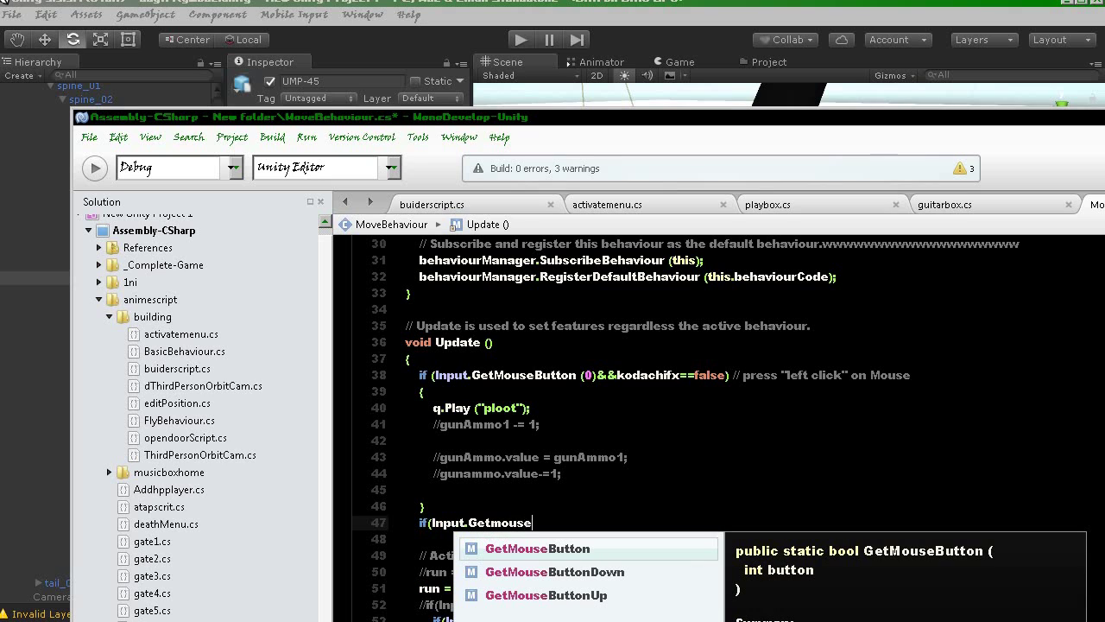
pyautogui.press('Down')
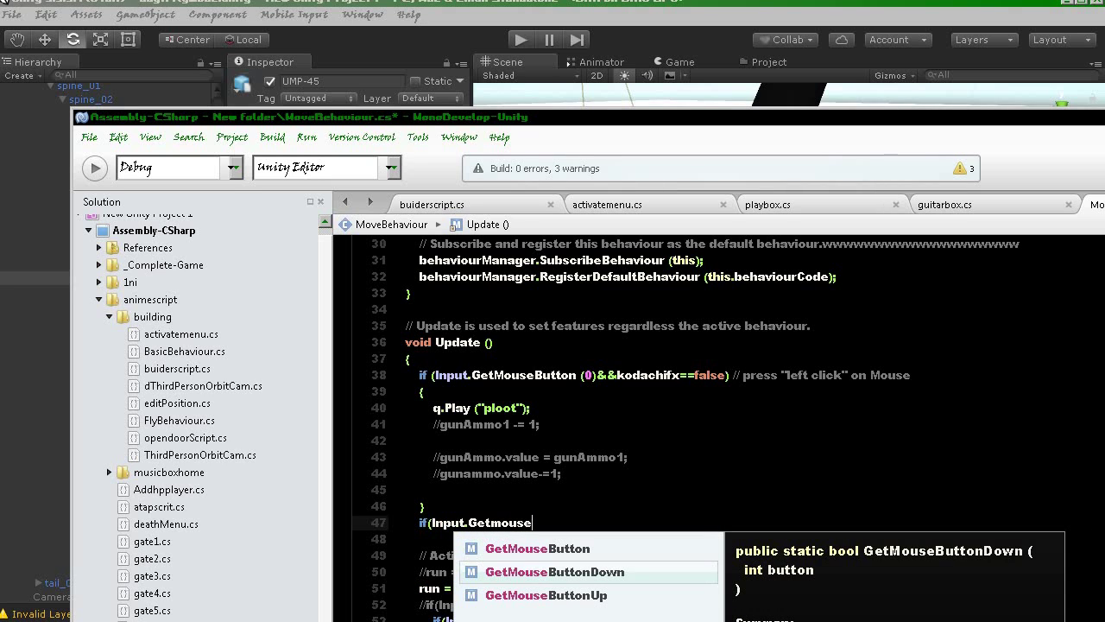
pyautogui.press('Return')
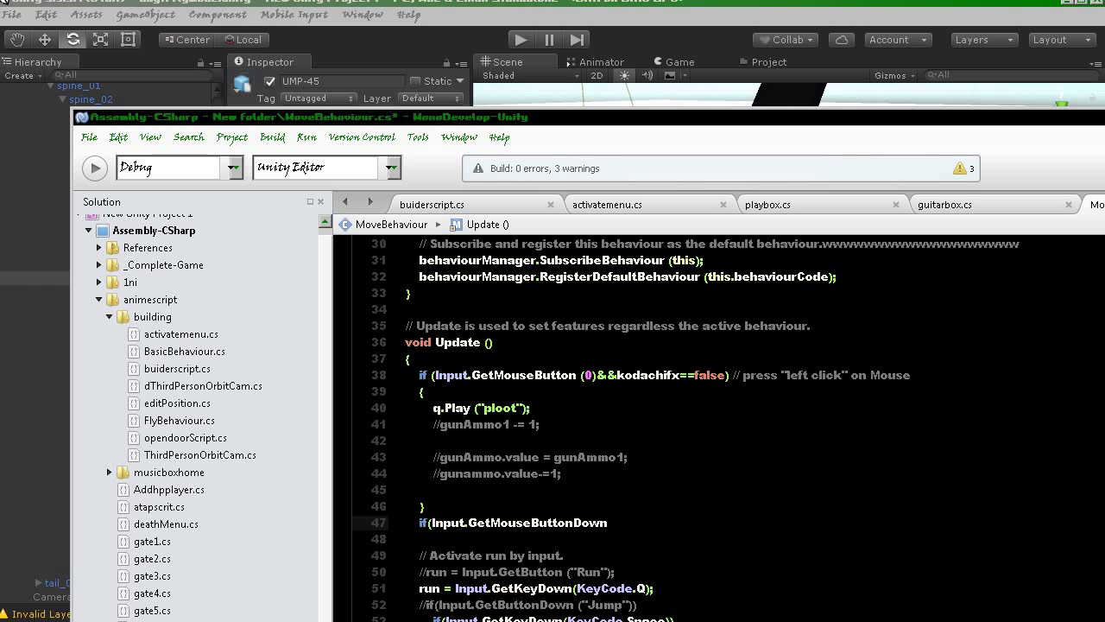
pyautogui.write('(')
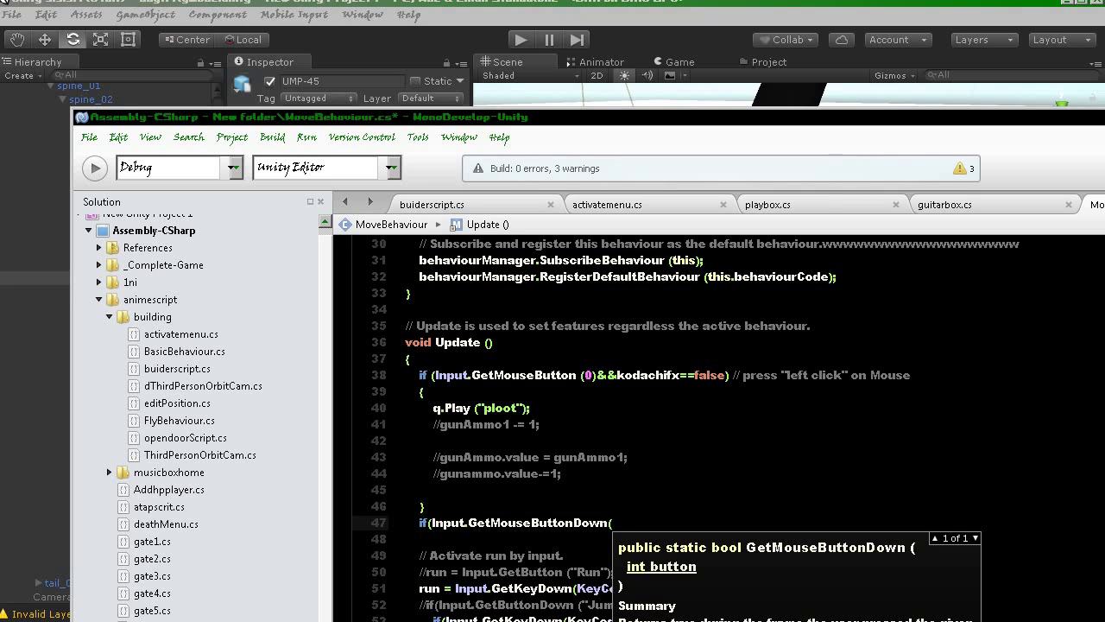
pyautogui.write('key')
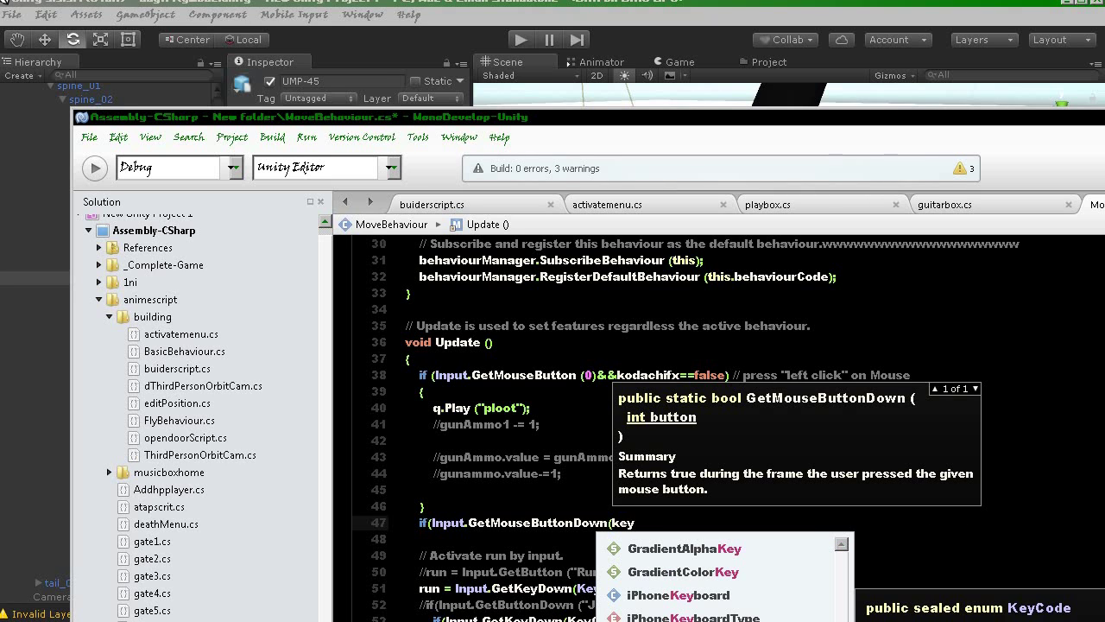
pyautogui.press('BackSpace')
pyautogui.press('BackSpace')
pyautogui.press('BackSpace')
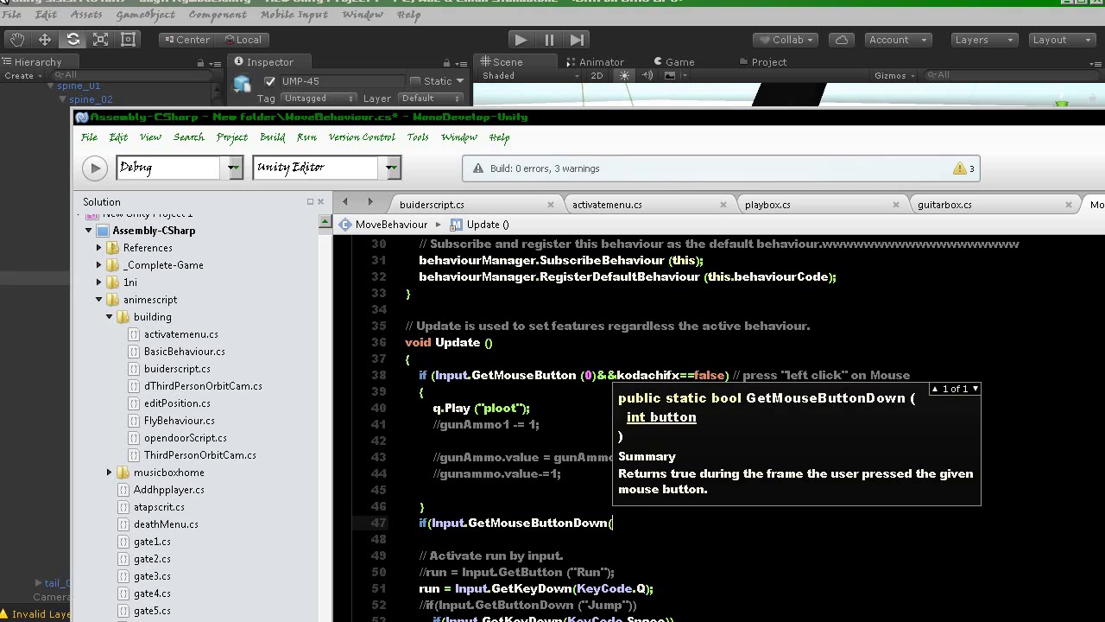
pyautogui.write('0')
pyautogui.press('BackSpace')
pyautogui.write('1')
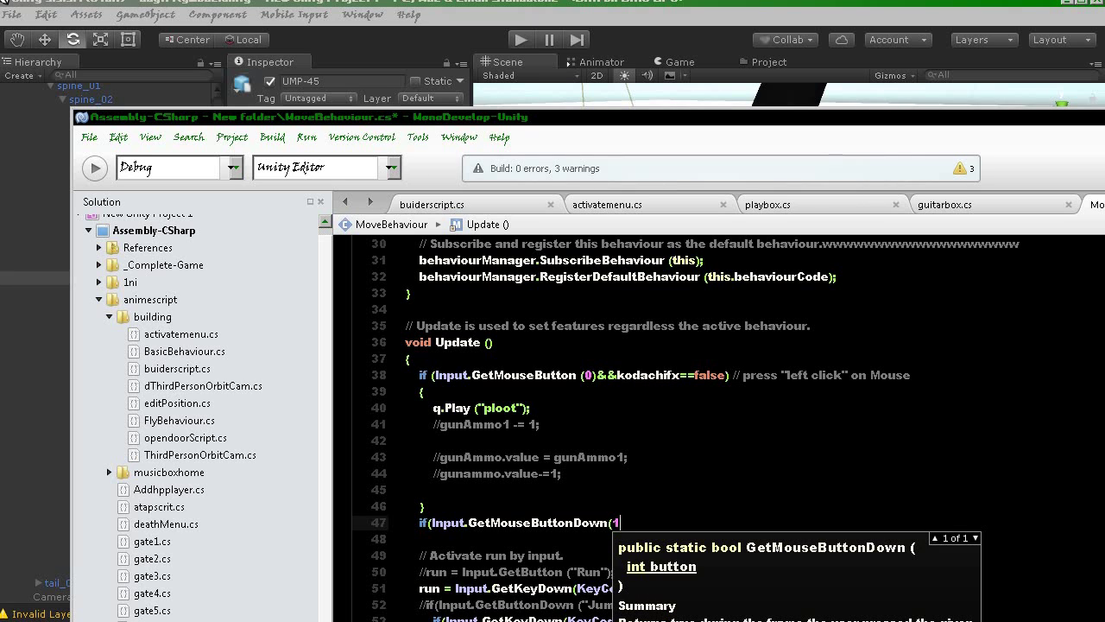
pyautogui.write(')')
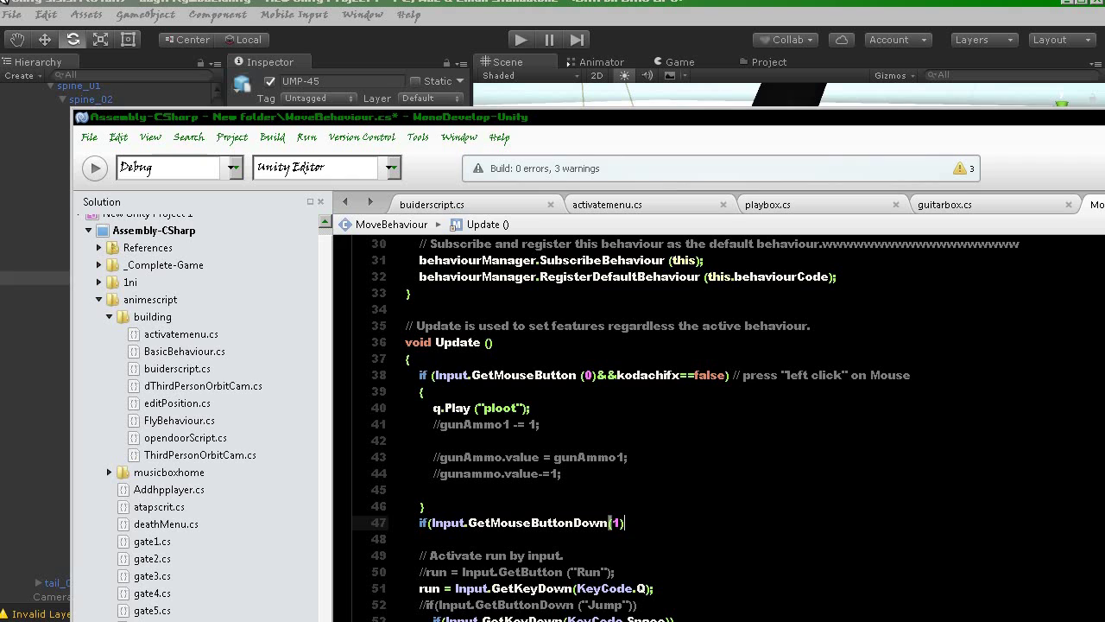
pyautogui.write('// it mean mouse klicl')
# - Correct the comment to read '// it mean mouse click on right side'
pyautogui.press('BackSpace')
pyautogui.write('k')
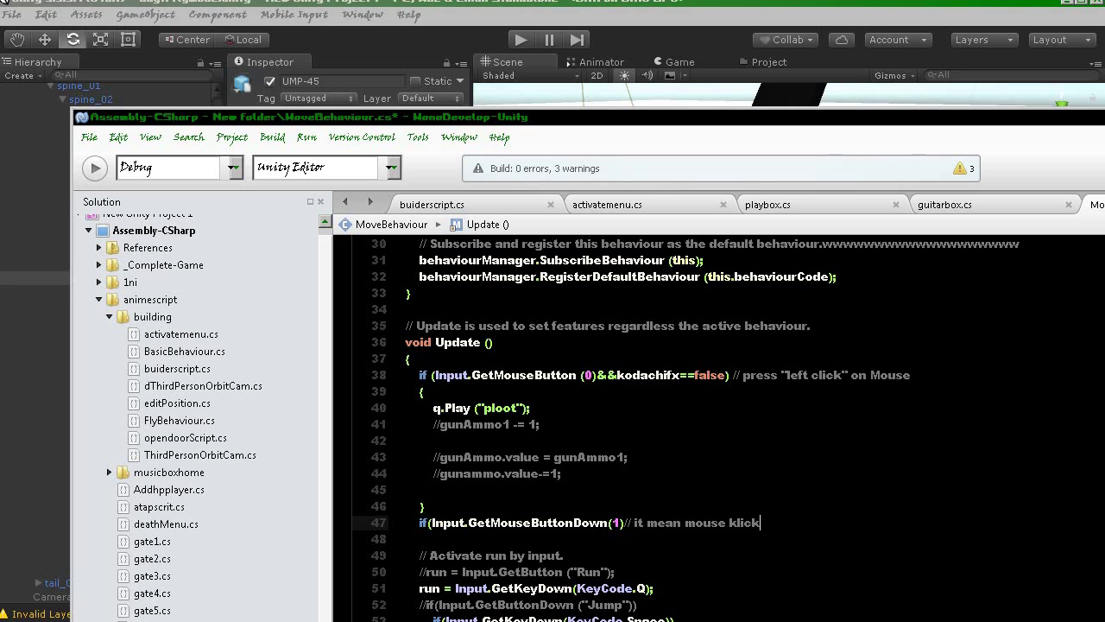
pyautogui.press('BackSpace')
pyautogui.press('BackSpace')
pyautogui.press('BackSpace')
pyautogui.press('BackSpace')
pyautogui.press('BackSpace')
pyautogui.write('click ')
pyautogui.write('on right side')
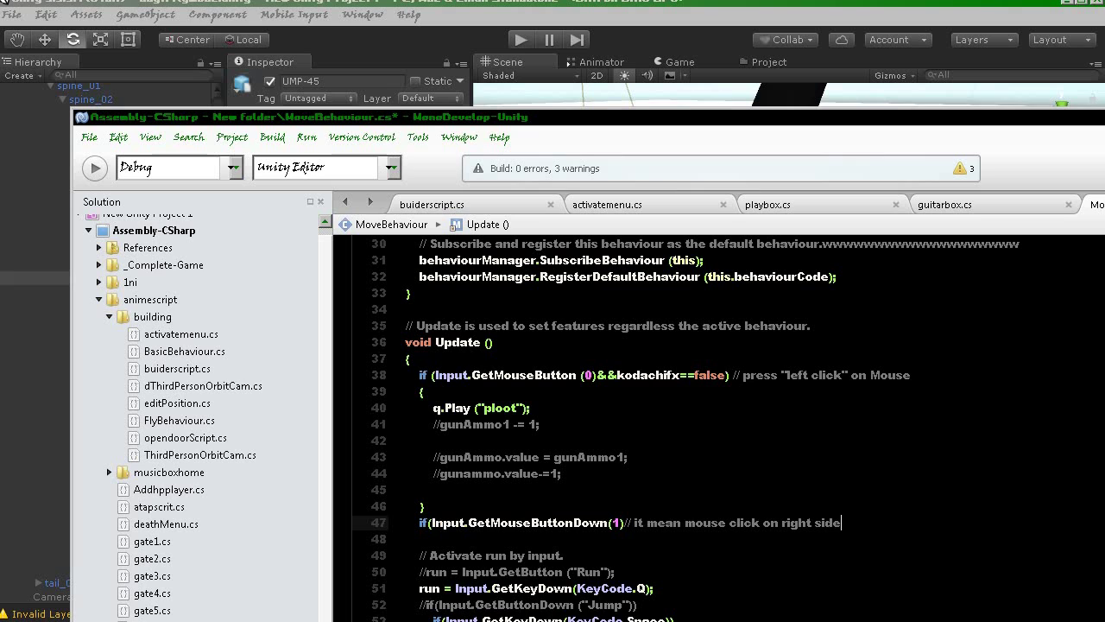
# - Add a braced body under the right-click check containing kodachifx=!kodachifx;
pyautogui.click(429, 522)
pyautogui.press('End')
pyautogui.press('Return')
pyautogui.write('{')
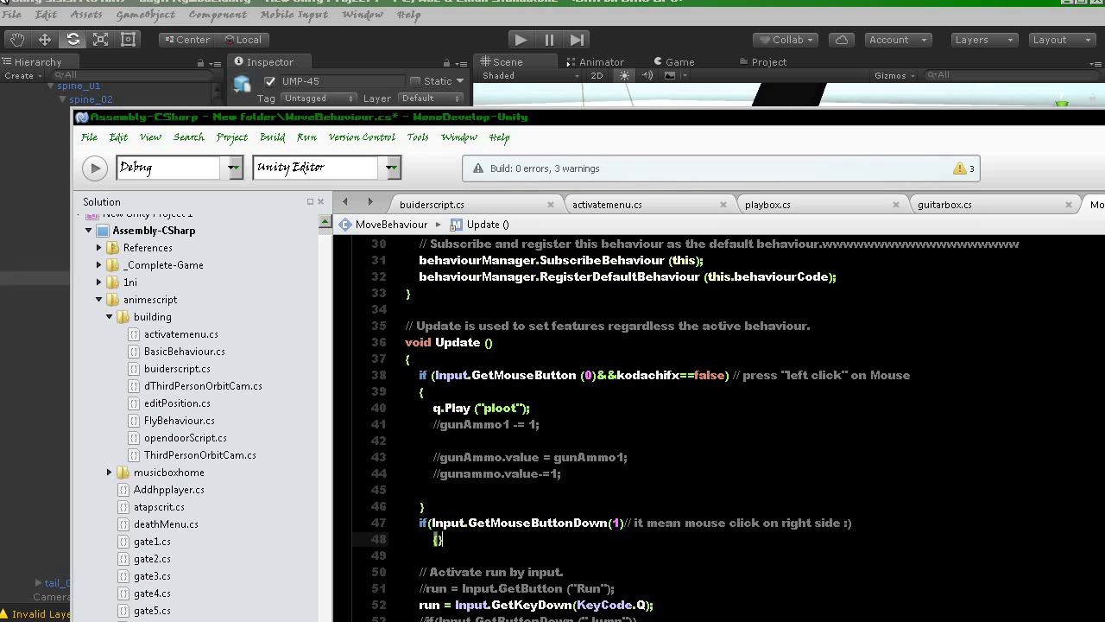
pyautogui.press('Return')
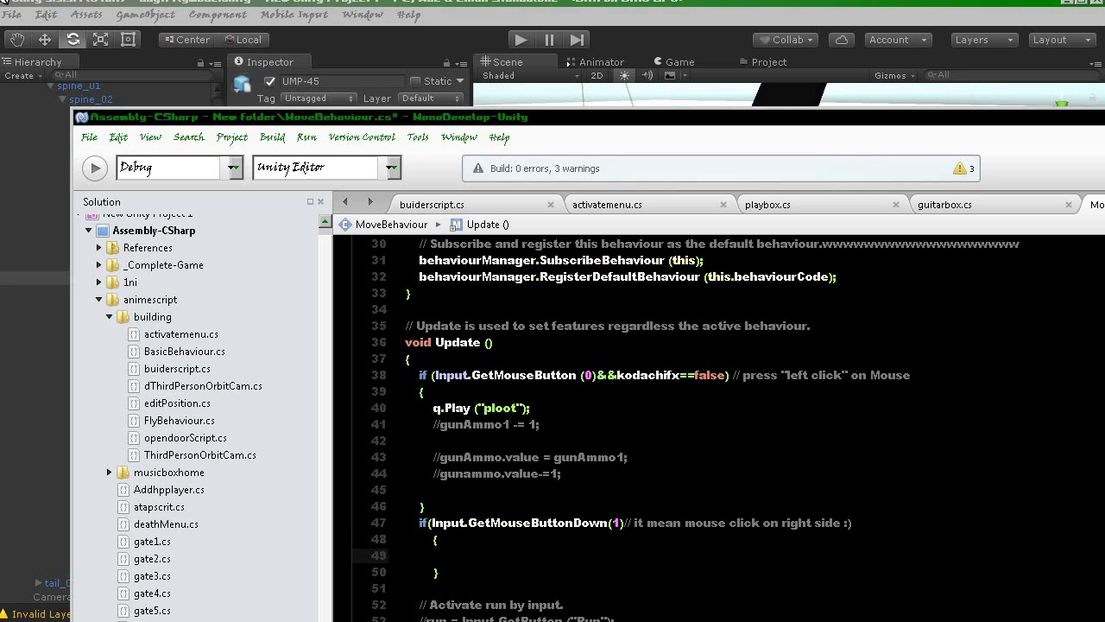
pyautogui.write('kodachifx')
pyautogui.write('=!')
pyautogui.write('kodachifx;')
# - Below the toggle block, open an if (kodachifx == true) block with braces
pyautogui.click(439, 572)
pyautogui.press('Return')
pyautogui.write('if')
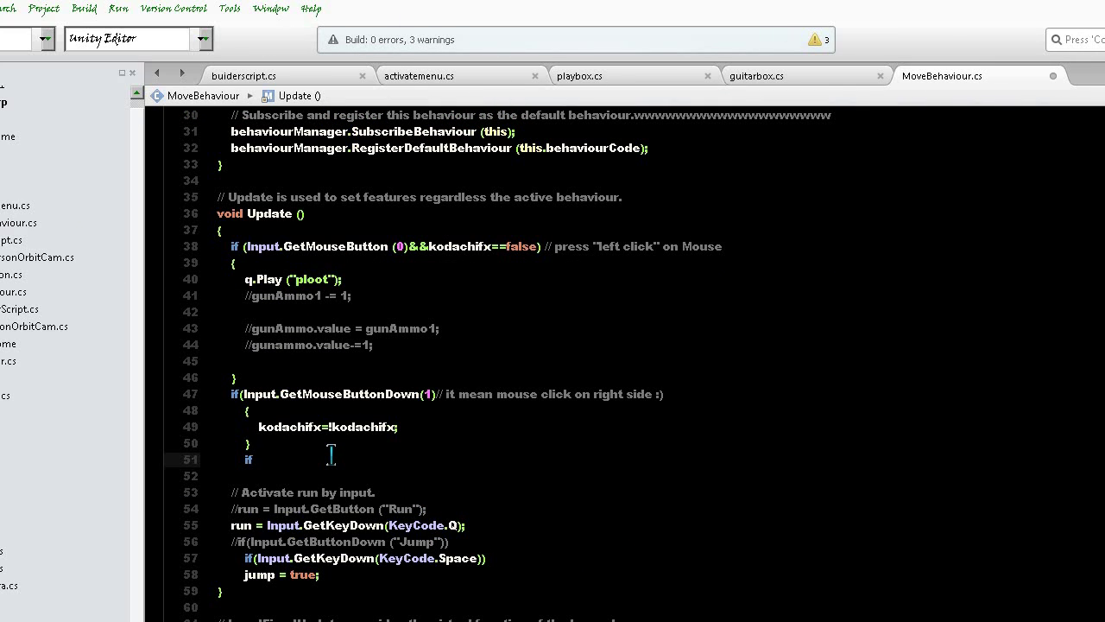
pyautogui.write('kodachi')
pyautogui.write('(')
pyautogui.press('BackSpace')
pyautogui.press('BackSpace')
pyautogui.press('BackSpace')
pyautogui.press('BackSpace')
pyautogui.press('BackSpace')
pyautogui.write('kodach')
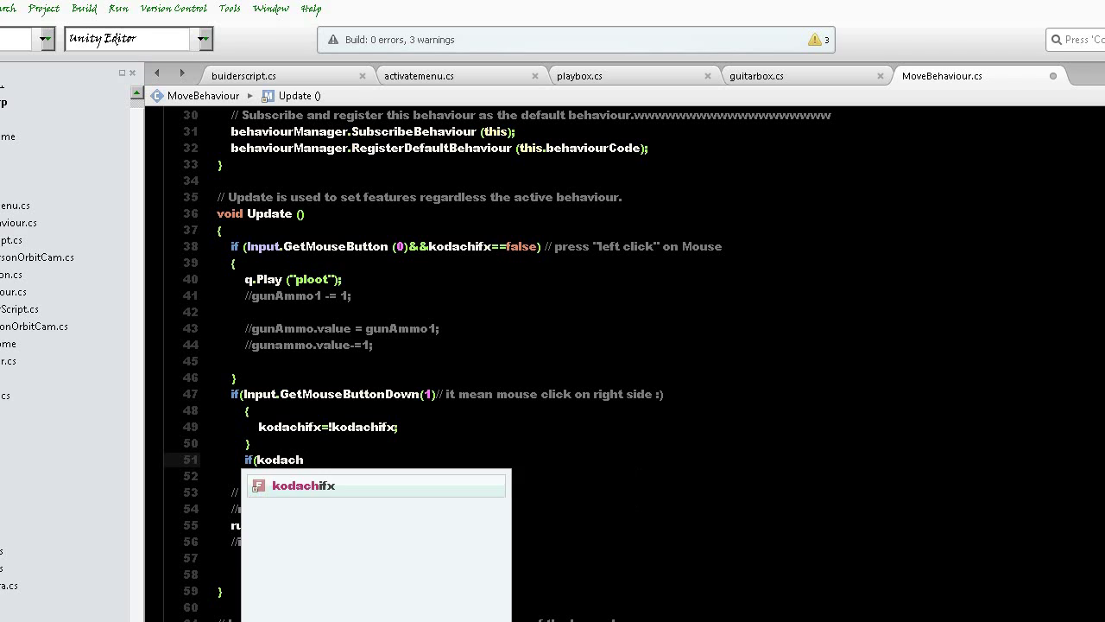
pyautogui.press('Return')
pyautogui.write('== true')
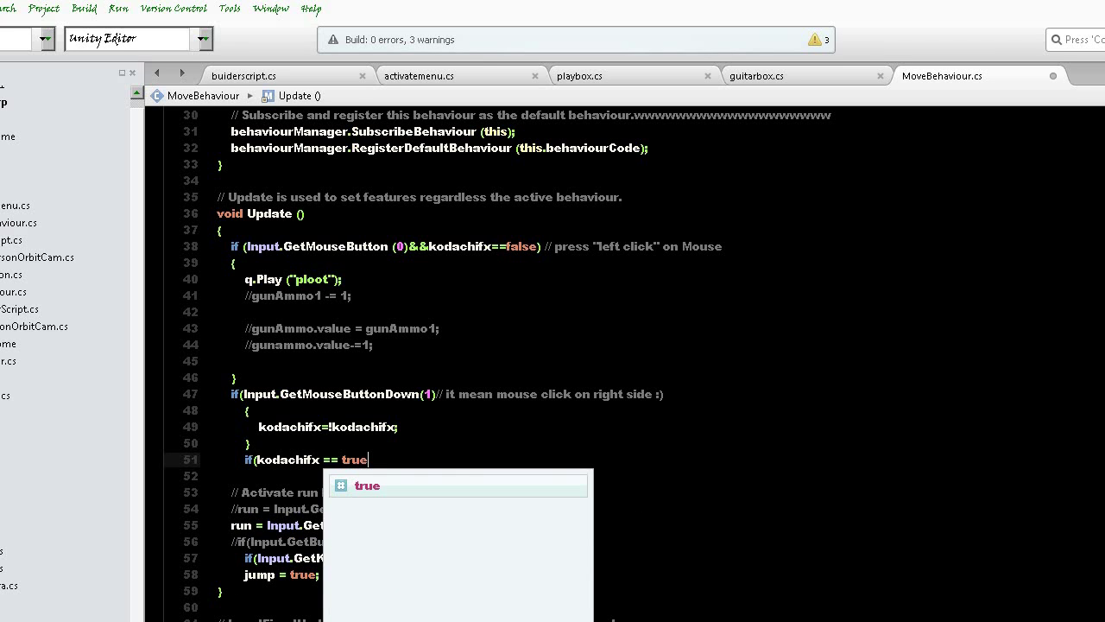
pyautogui.press('Return')
pyautogui.write(')')
pyautogui.press('Return')
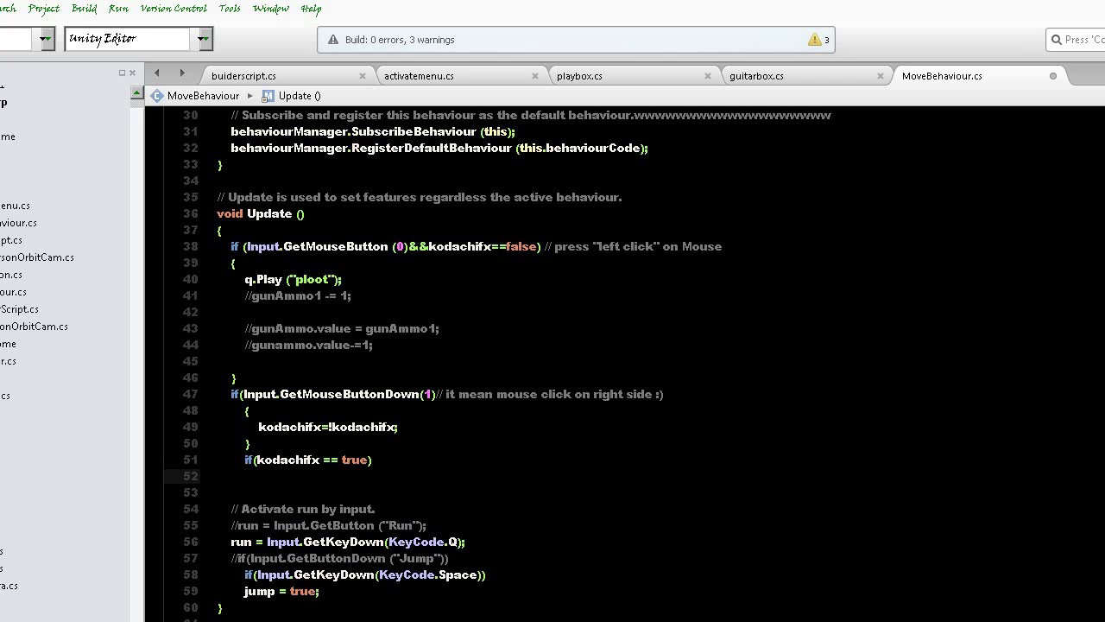
pyautogui.write('{')
pyautogui.press('Return')
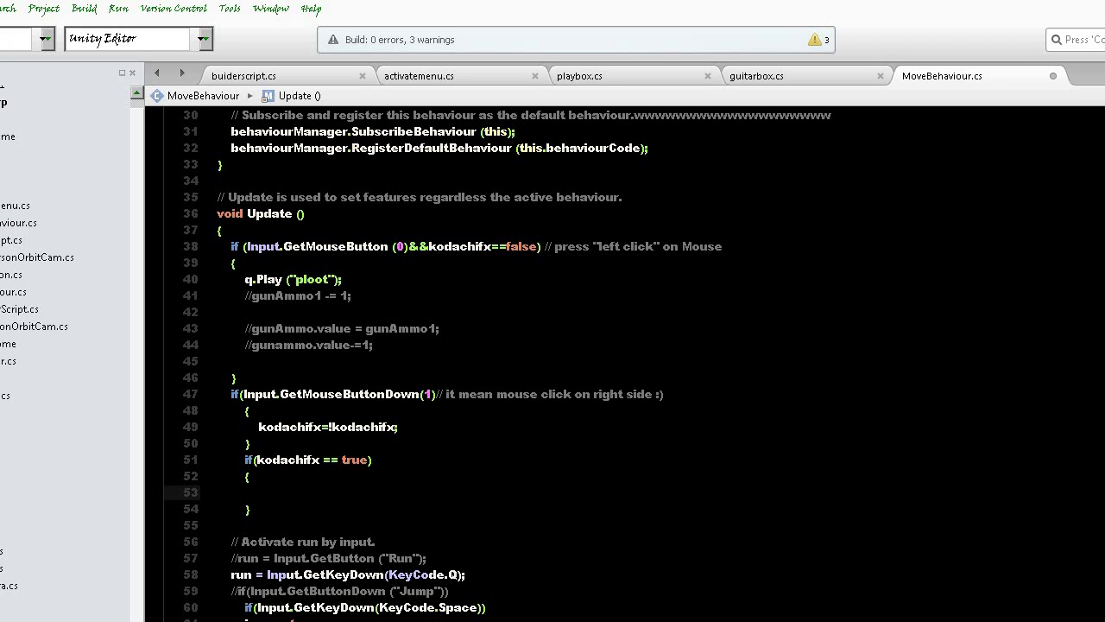
# - Fill the true block with weapon.SetActive(true); and katana.SetActive(true);
pyautogui.write('weapon.S')
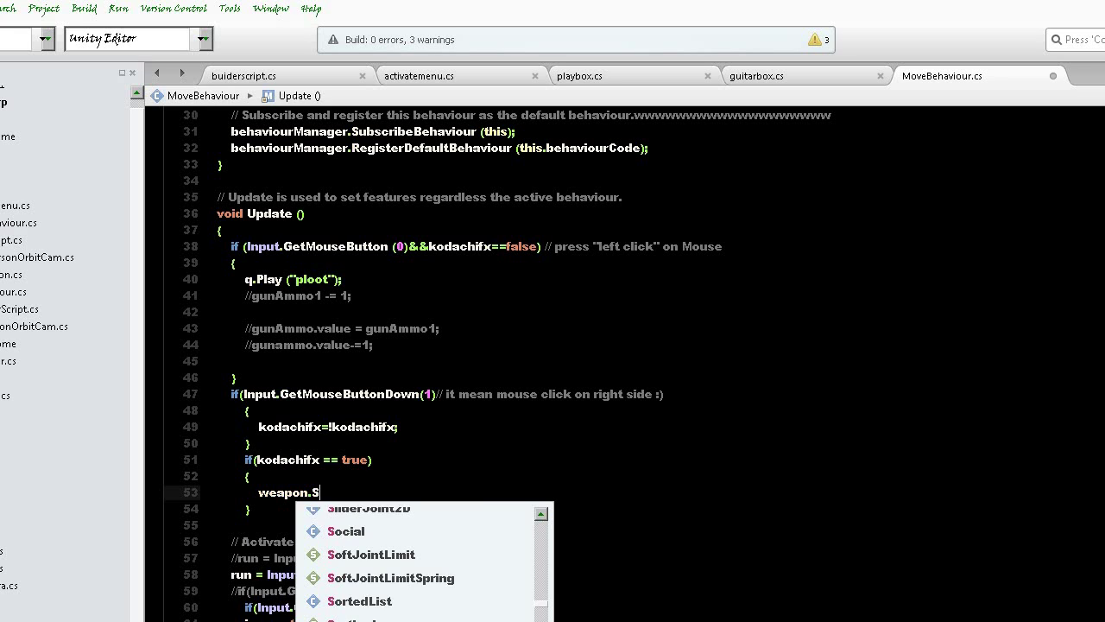
pyautogui.write('etActive')
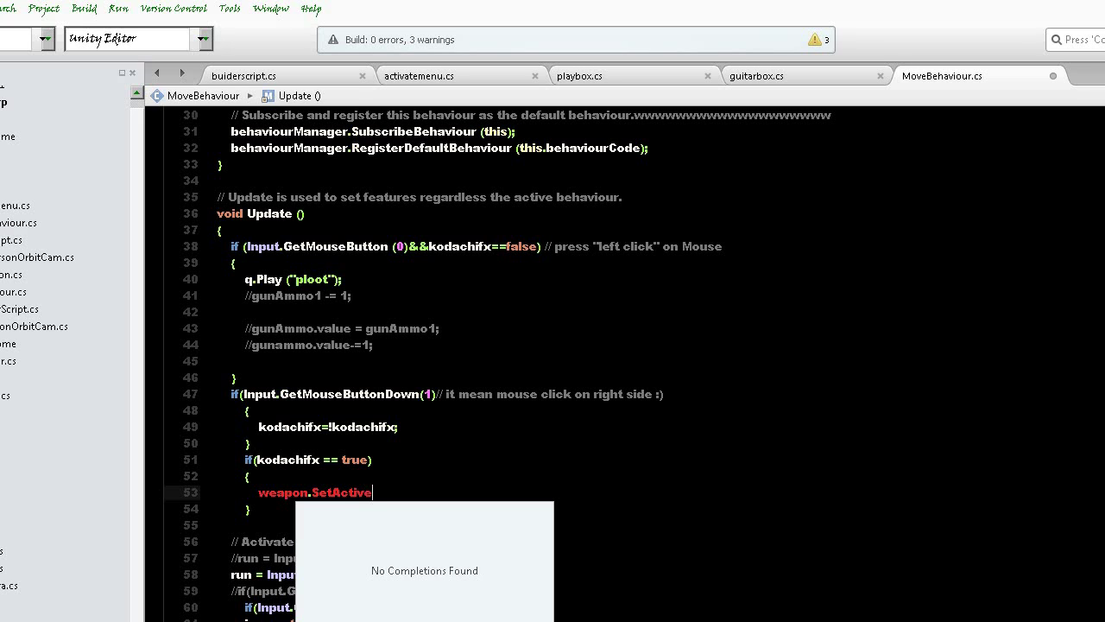
pyautogui.press('Escape')
pyautogui.write('(true)')
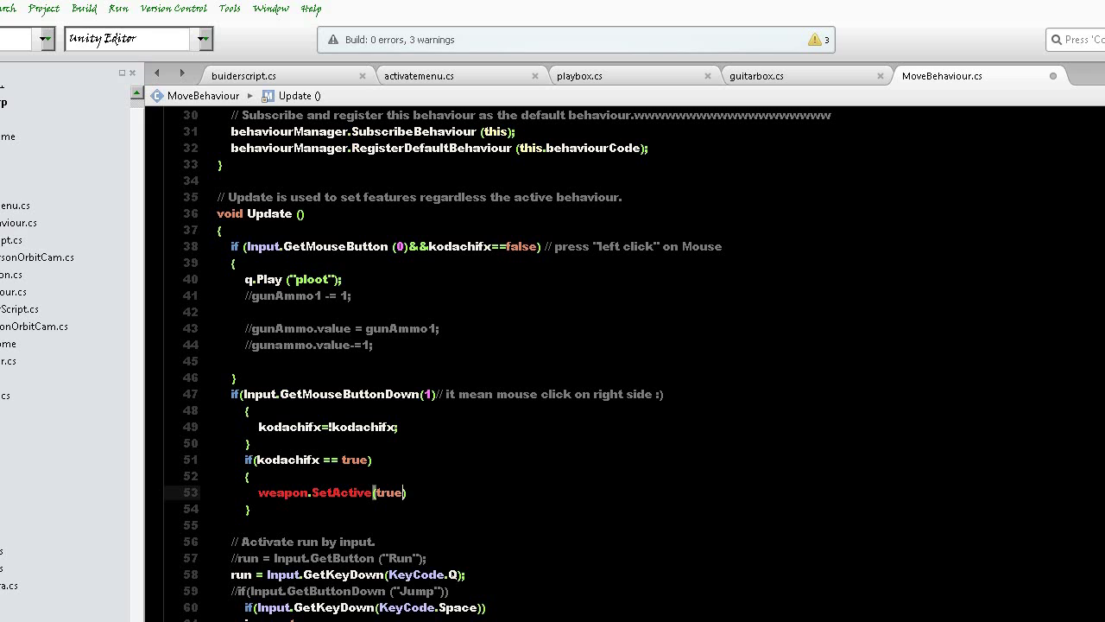
pyautogui.write(';')
pyautogui.press('Return')
pyautogui.write('katana.se')
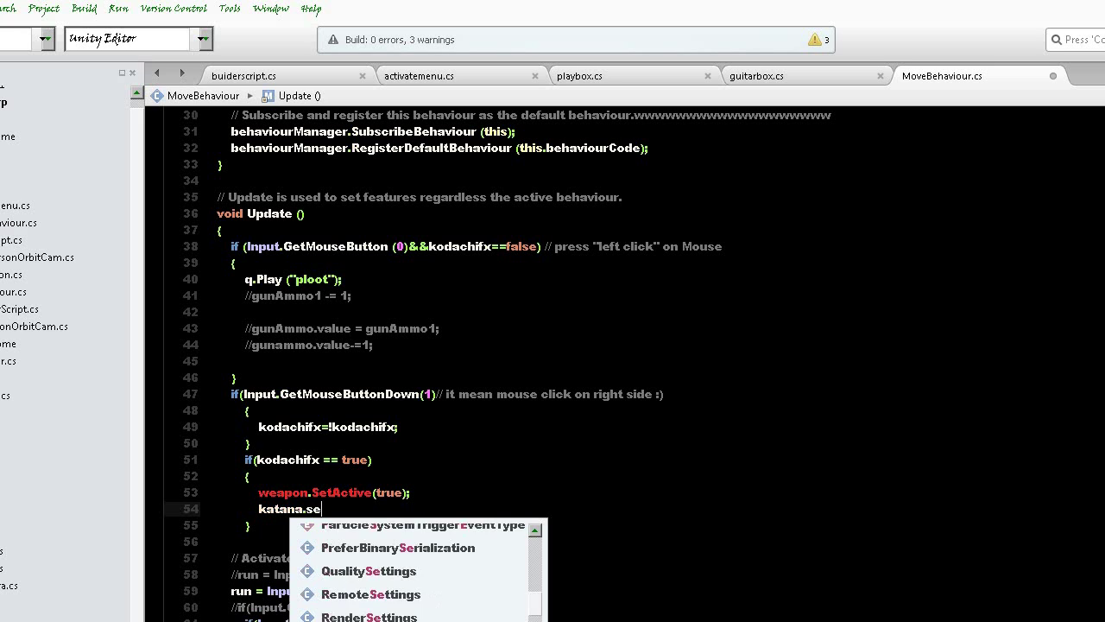
pyautogui.write('t')
pyautogui.press('BackSpace')
pyautogui.press('BackSpace')
pyautogui.press('BackSpace')
pyautogui.write('SetActive')
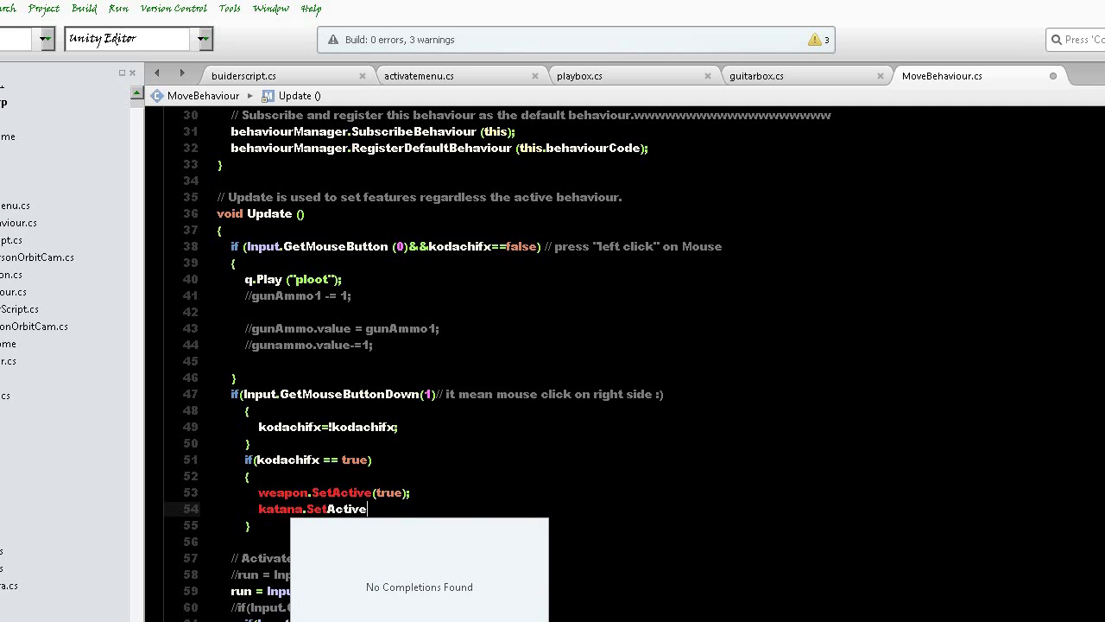
pyautogui.write('(tru')
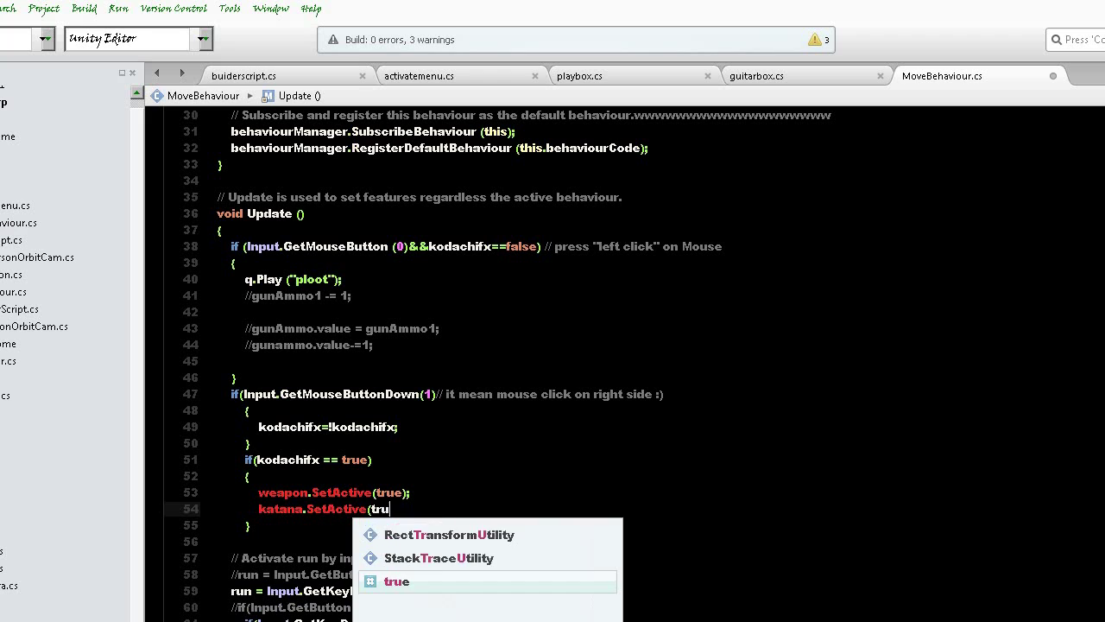
pyautogui.write('e')
pyautogui.hotkey('shift', 'Left')
pyautogui.hotkey('shift', 'Left')
pyautogui.hotkey('shift', 'Left')
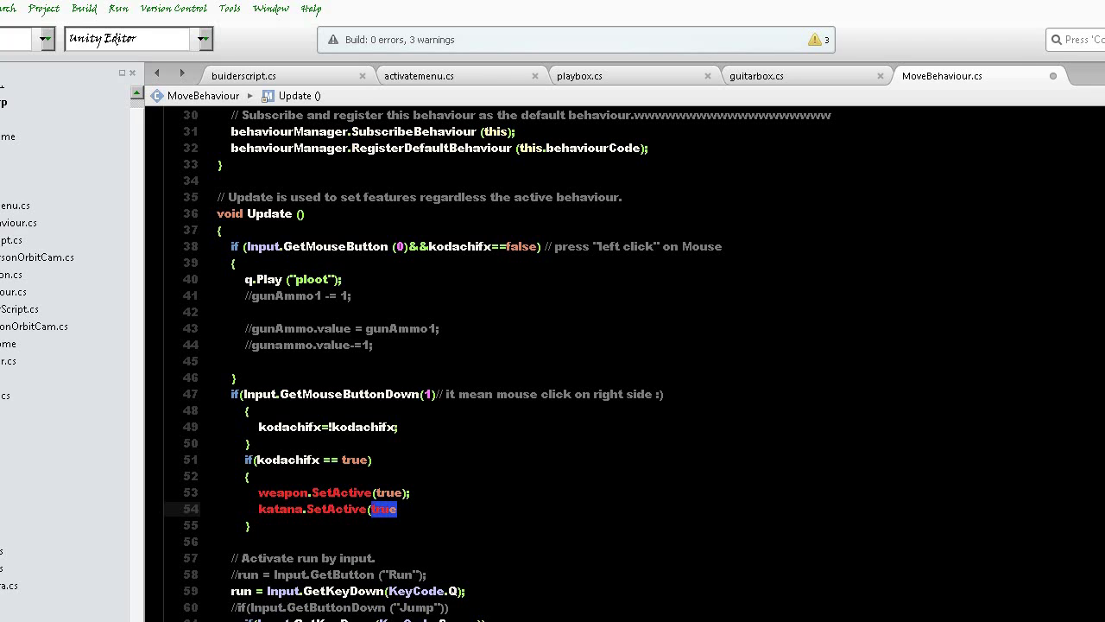
pyautogui.click(397, 508)
pyautogui.write('));')
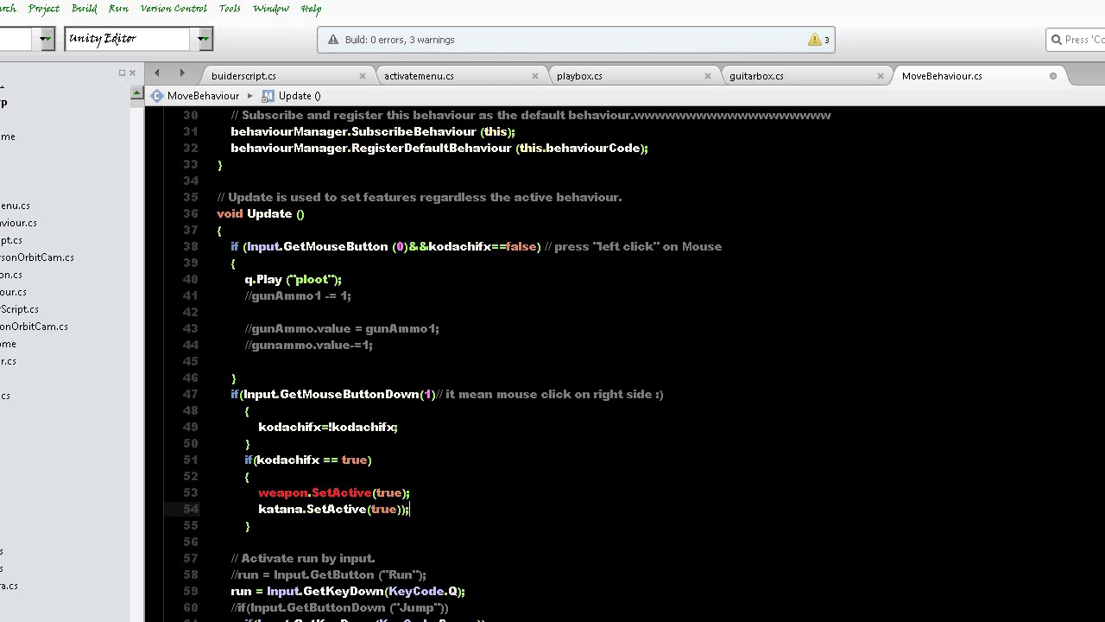
pyautogui.click(252, 523)
pyautogui.press('Return')
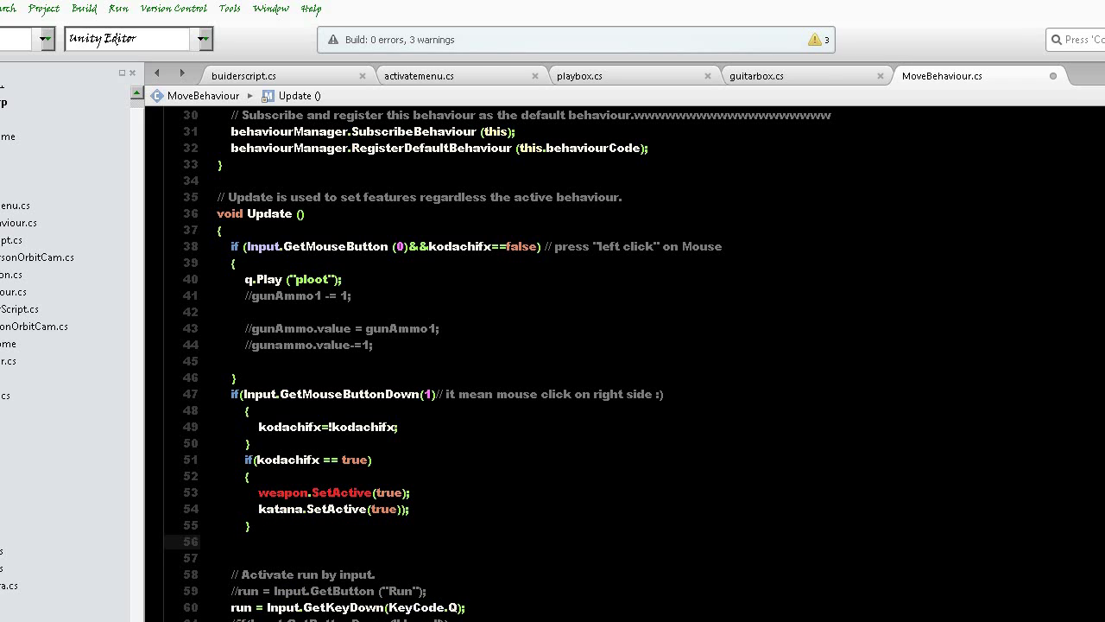
# - Add an if(kodachifx==false) block with empty braces below the true branch
pyautogui.write('if')
pyautogui.press('Escape')
pyautogui.write('(')
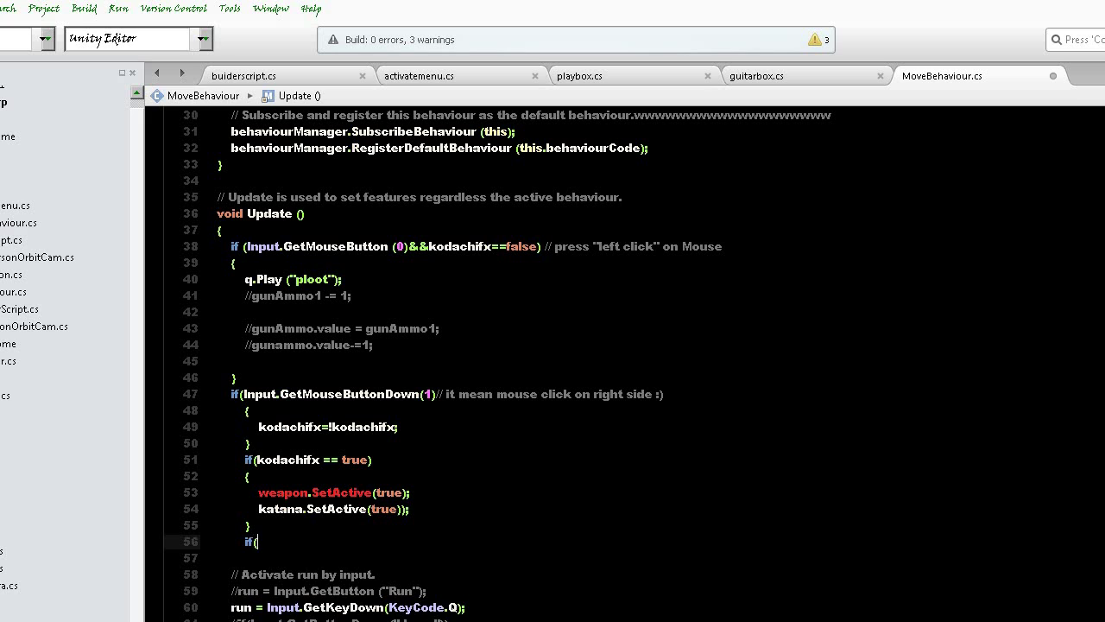
pyautogui.write('kodachifx')
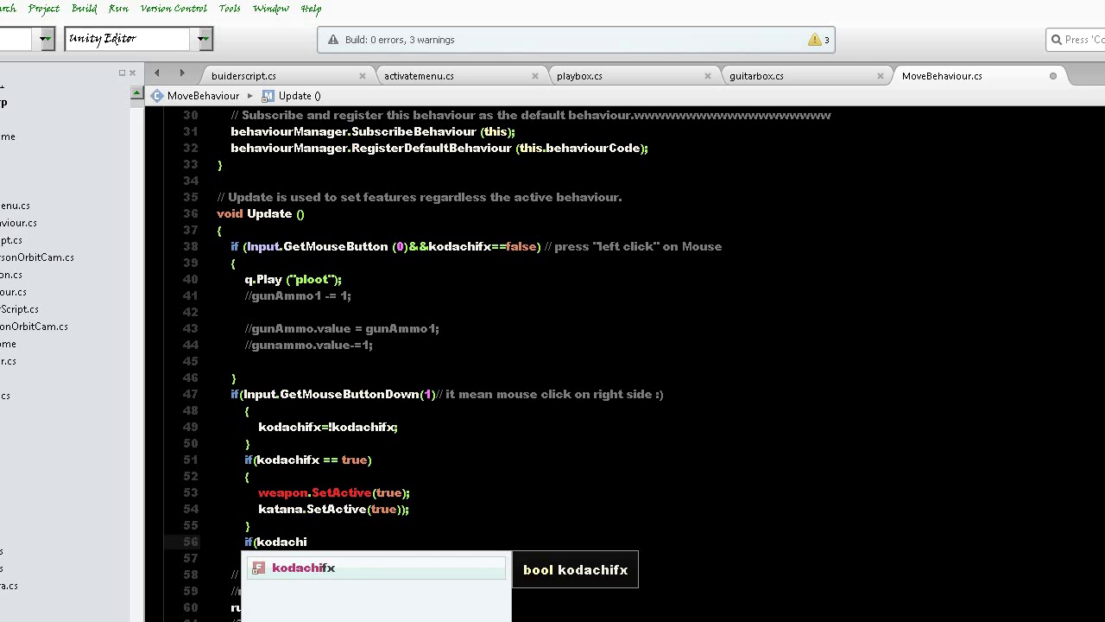
pyautogui.press('Return')
pyautogui.write('==false')
pyautogui.press('Escape')
pyautogui.write(')')
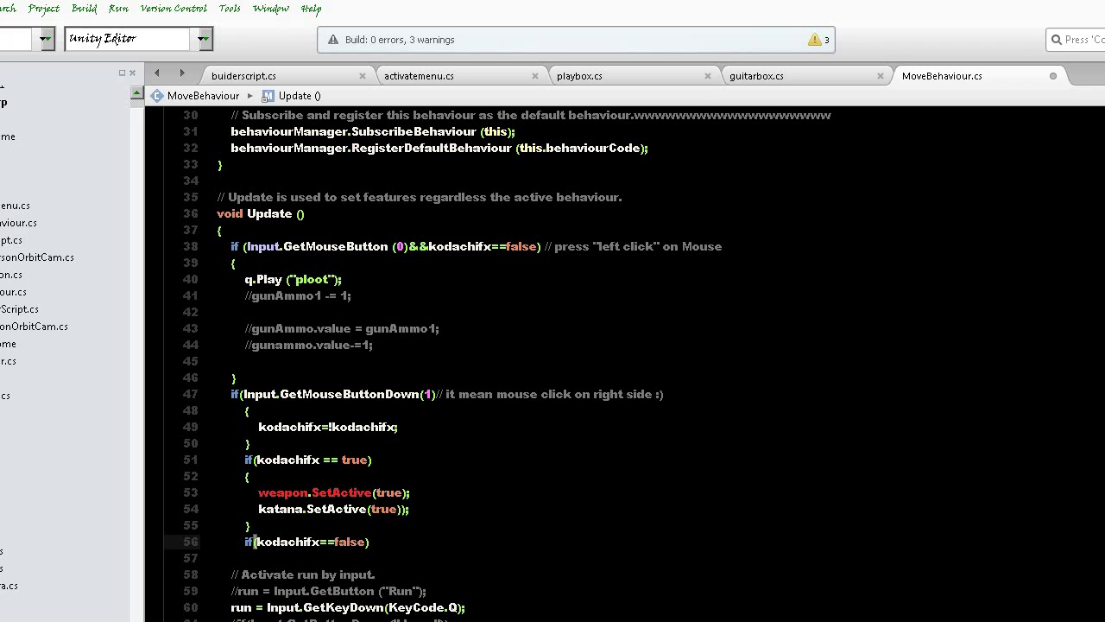
pyautogui.press('Return')
pyautogui.write('{')
pyautogui.press('Return')
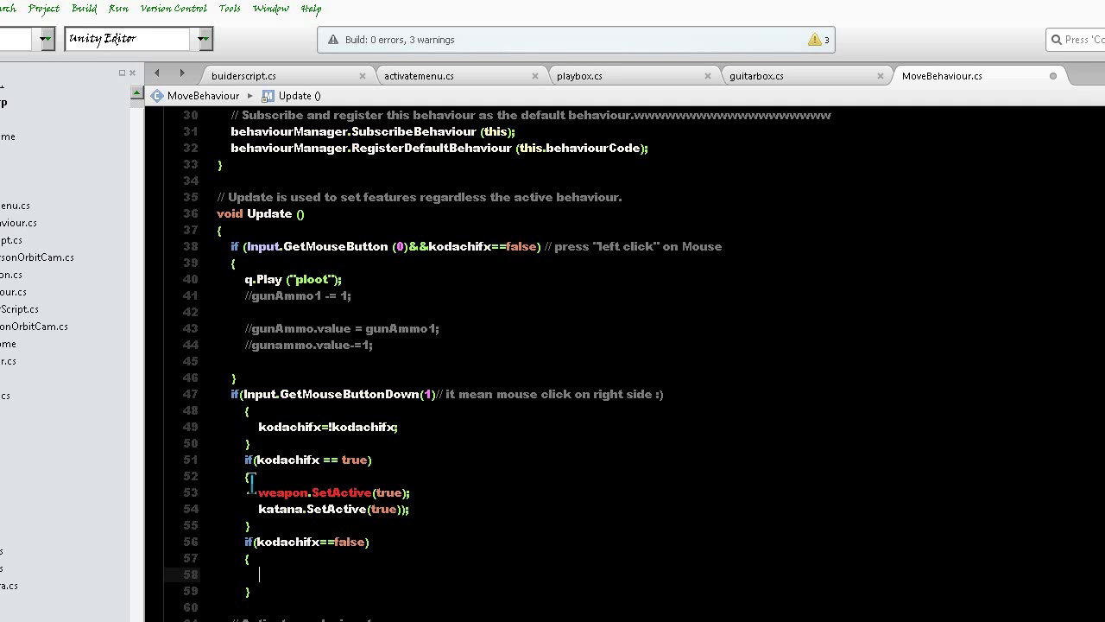
# - Copy the weapon and katana SetActive lines into the false block
pyautogui.moveTo(259, 492); pyautogui.dragTo(441, 510)
pyautogui.rightClick(367, 501)
pyautogui.click(423, 595)
pyautogui.click(264, 574)
pyautogui.rightClick(264, 574)
pyautogui.click(302, 604)
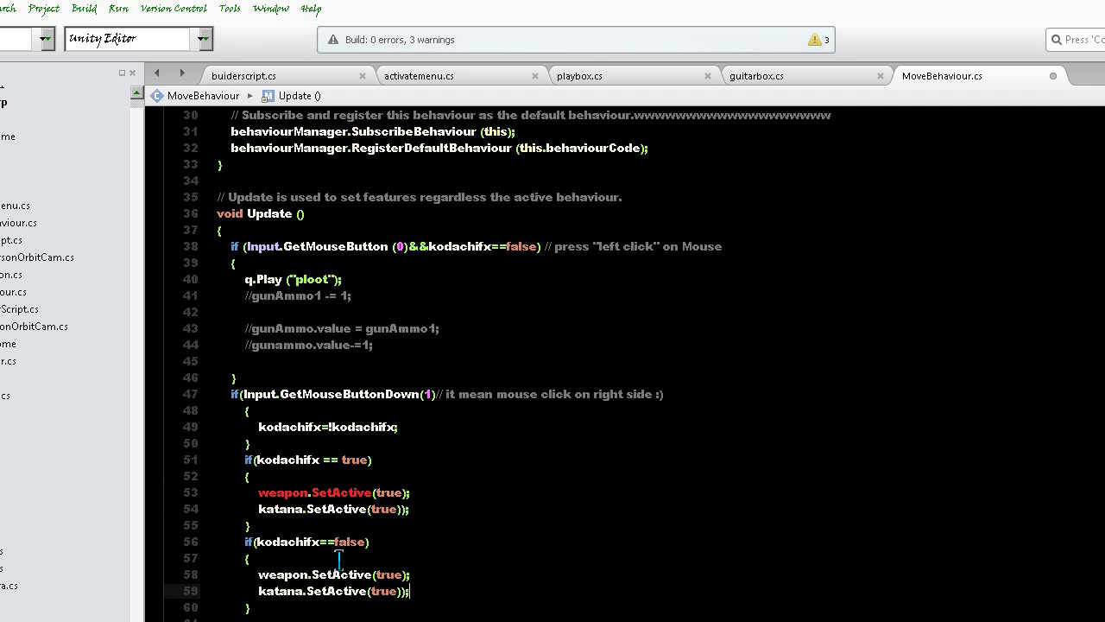
pyautogui.scroll(10, 355, 458)
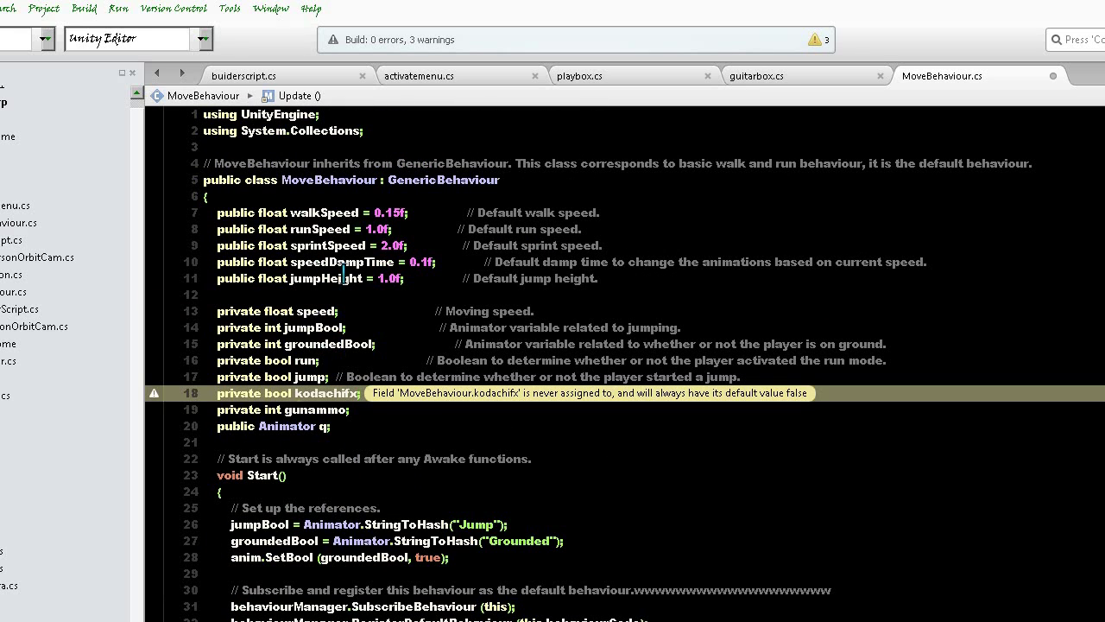
pyautogui.scroll(-8, 357, 509)
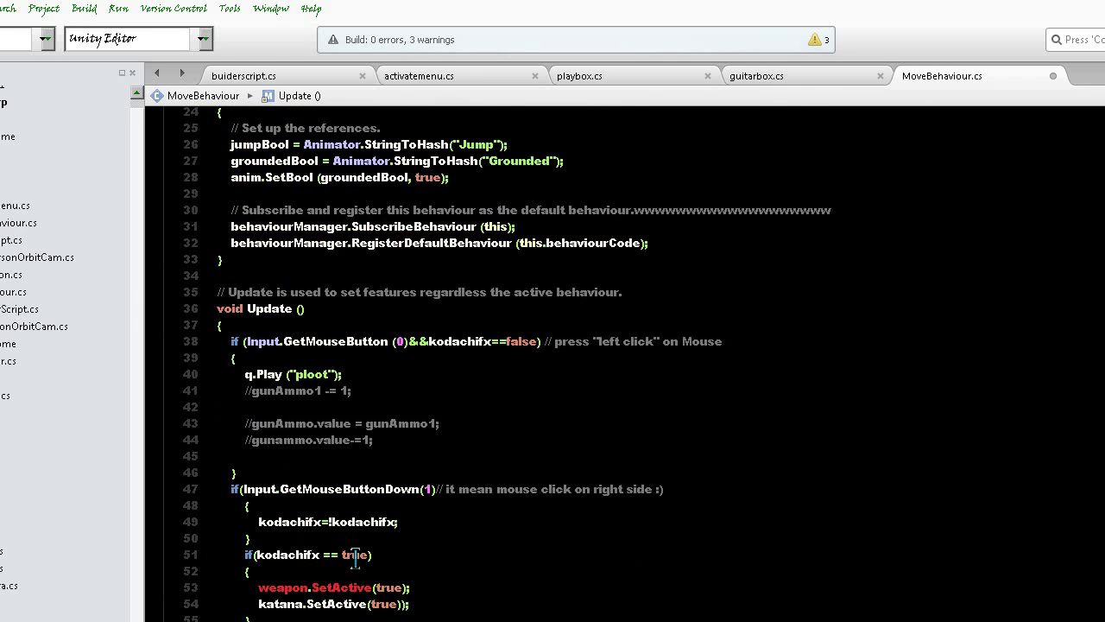
pyautogui.scroll(-5, 354, 553)
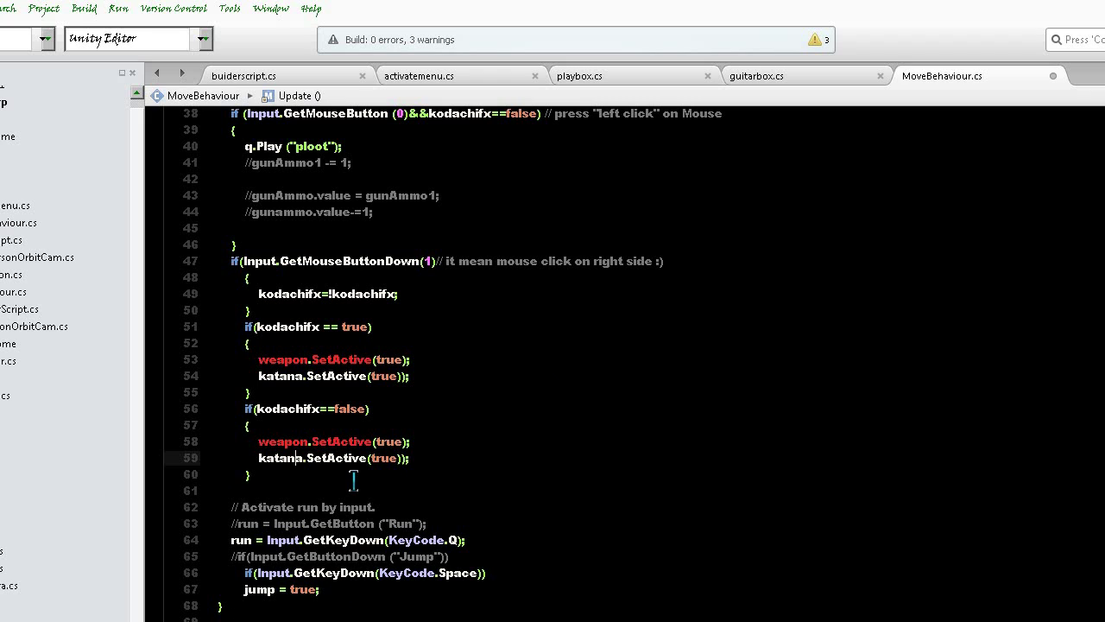
# - Set weapon to false in the true block and katana to false in the false block
pyautogui.moveTo(312, 444)
pyautogui.click(402, 360)
pyautogui.press('BackSpace')
pyautogui.press('BackSpace')
pyautogui.press('BackSpace')
pyautogui.press('BackSpace')
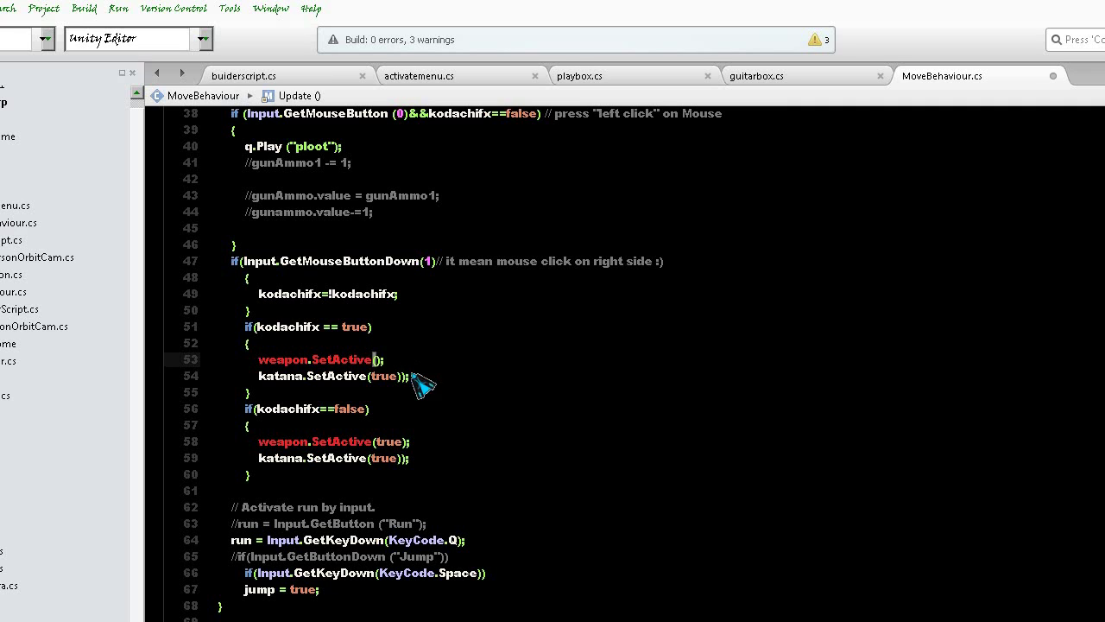
pyautogui.write('fals')
pyautogui.press('Return')
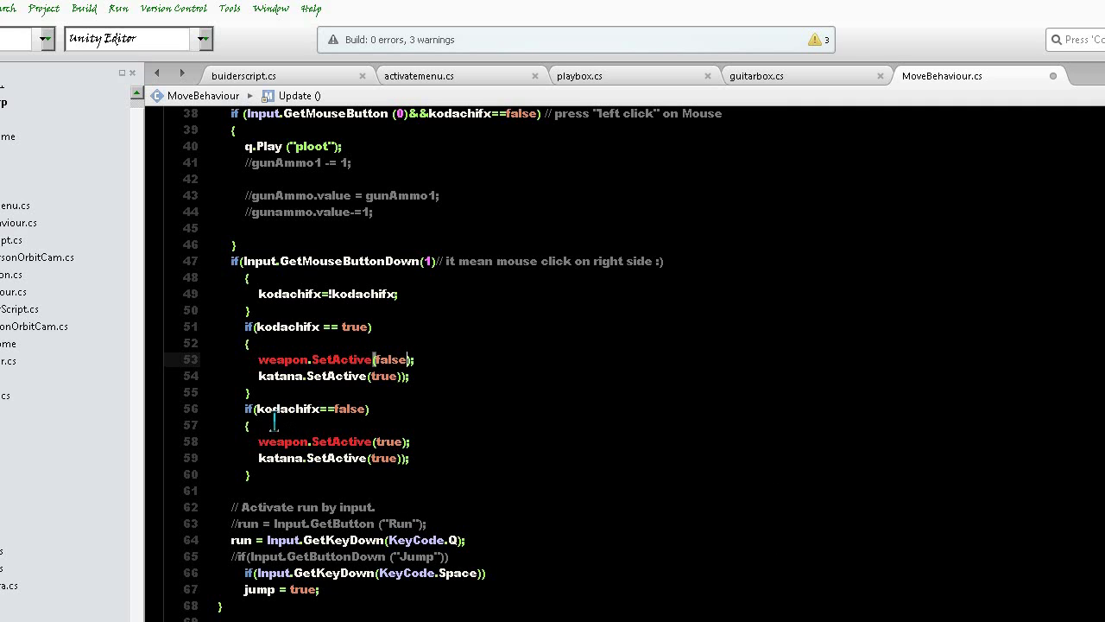
pyautogui.click(397, 458)
pyautogui.press('BackSpace')
pyautogui.press('BackSpace')
pyautogui.press('BackSpace')
pyautogui.press('BackSpace')
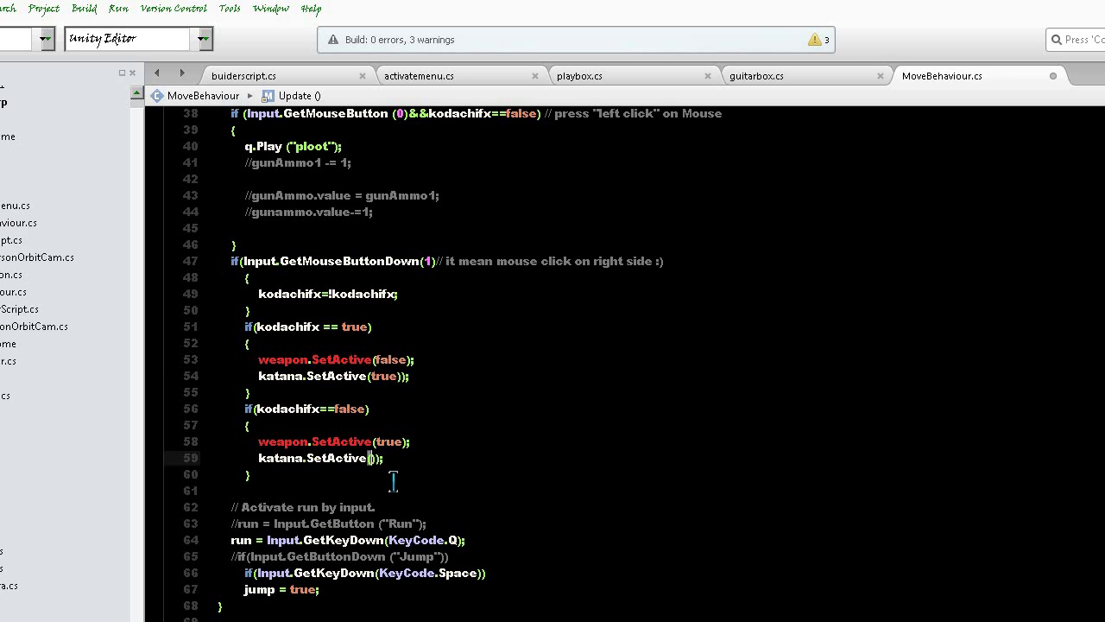
pyautogui.write('fals')
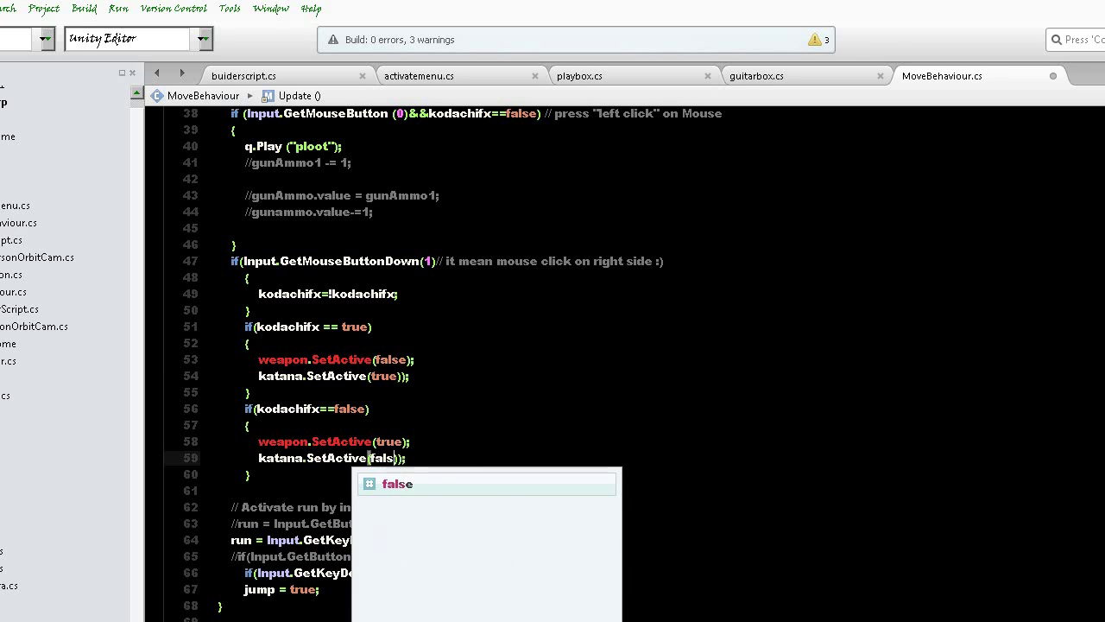
pyautogui.press('Return')
pyautogui.scroll(12, 242, 416)
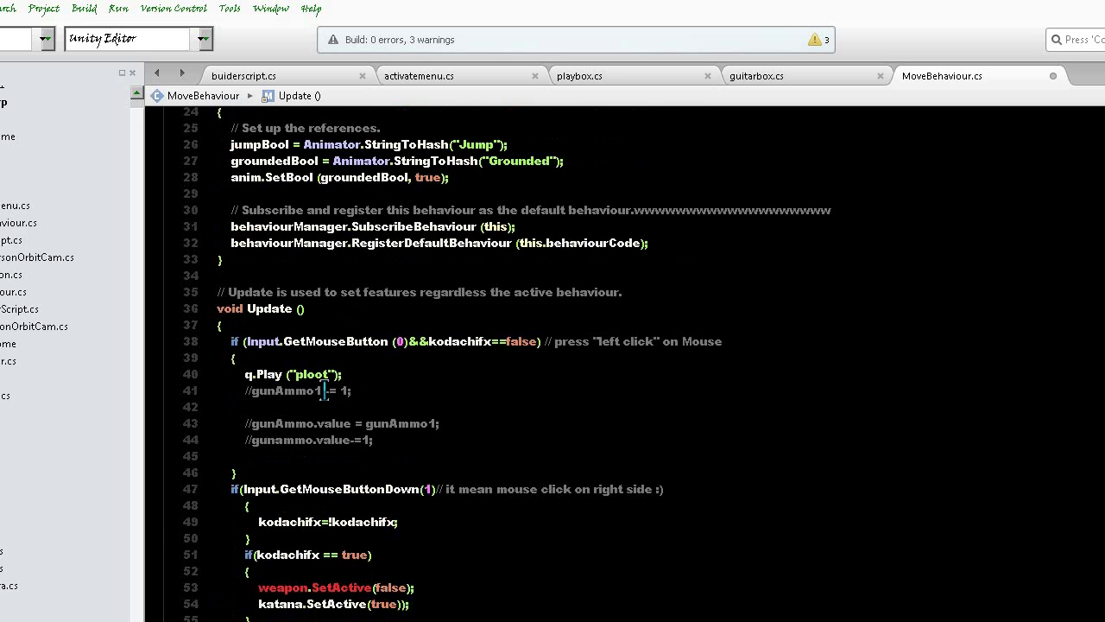
# - Declare public GameObject weapon; below the Animator q field
pyautogui.click(331, 426)
pyautogui.press('Return')
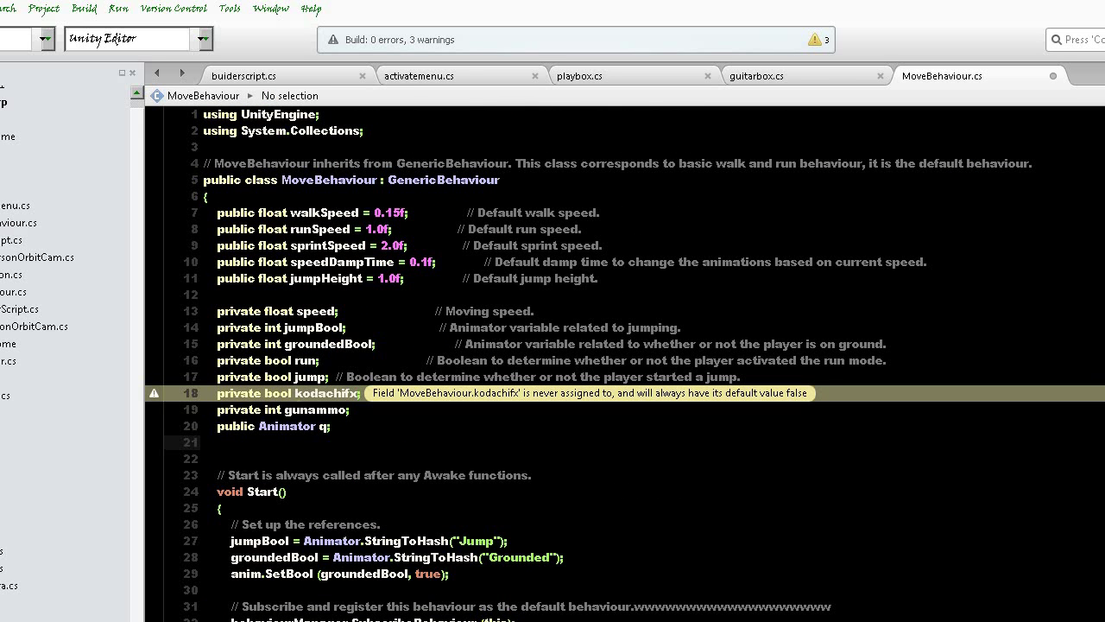
pyautogui.write('pu')
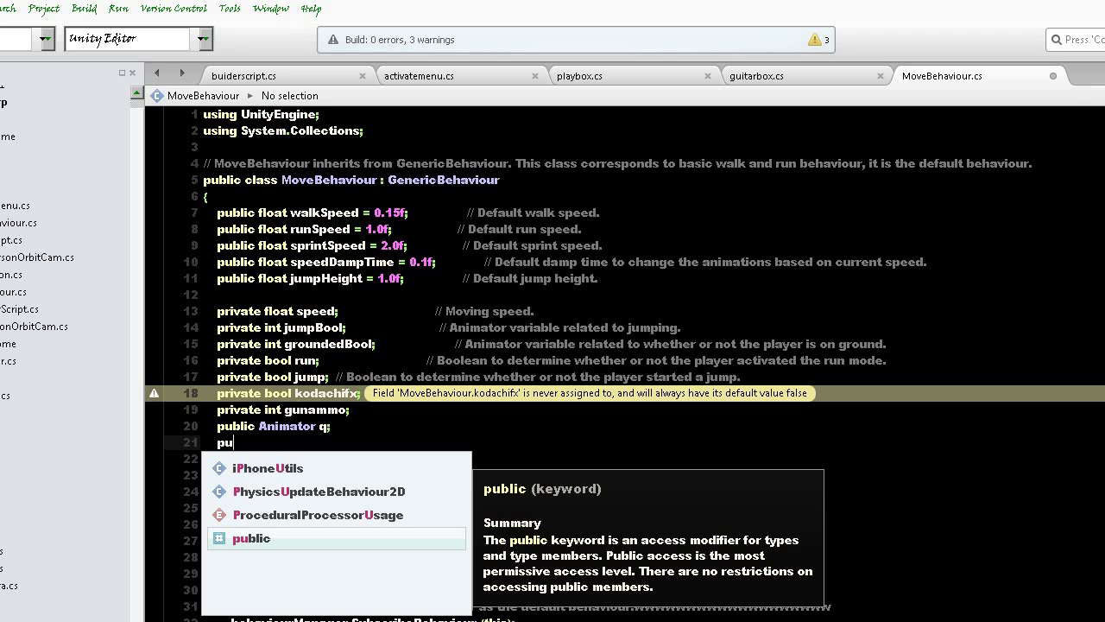
pyautogui.press('Return')
pyautogui.write('G')
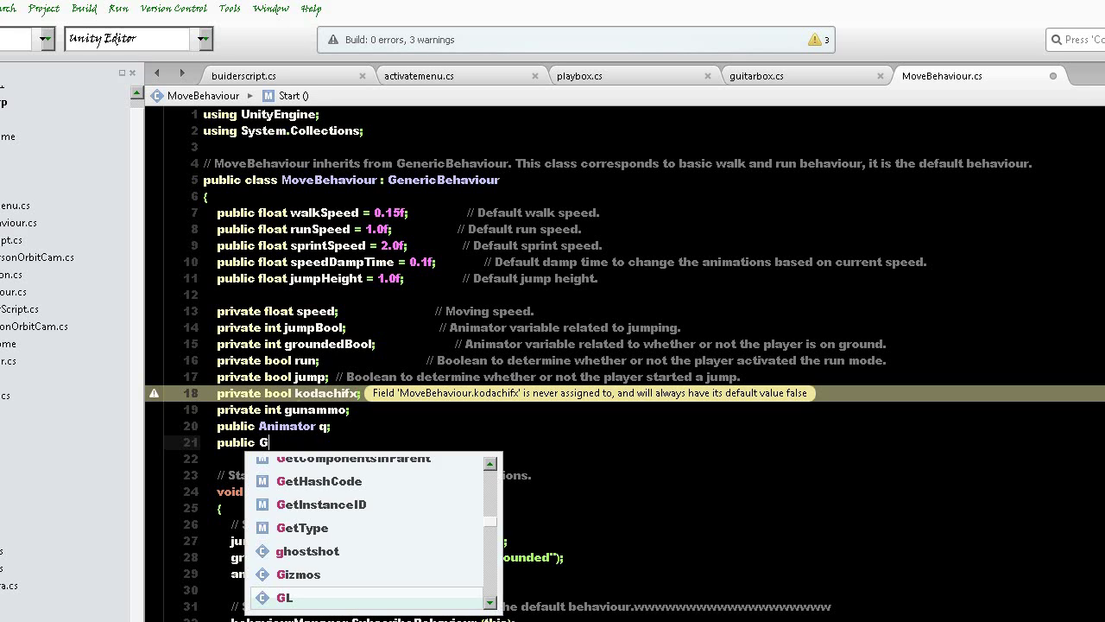
pyautogui.write('ai')
pyautogui.press('BackSpace')
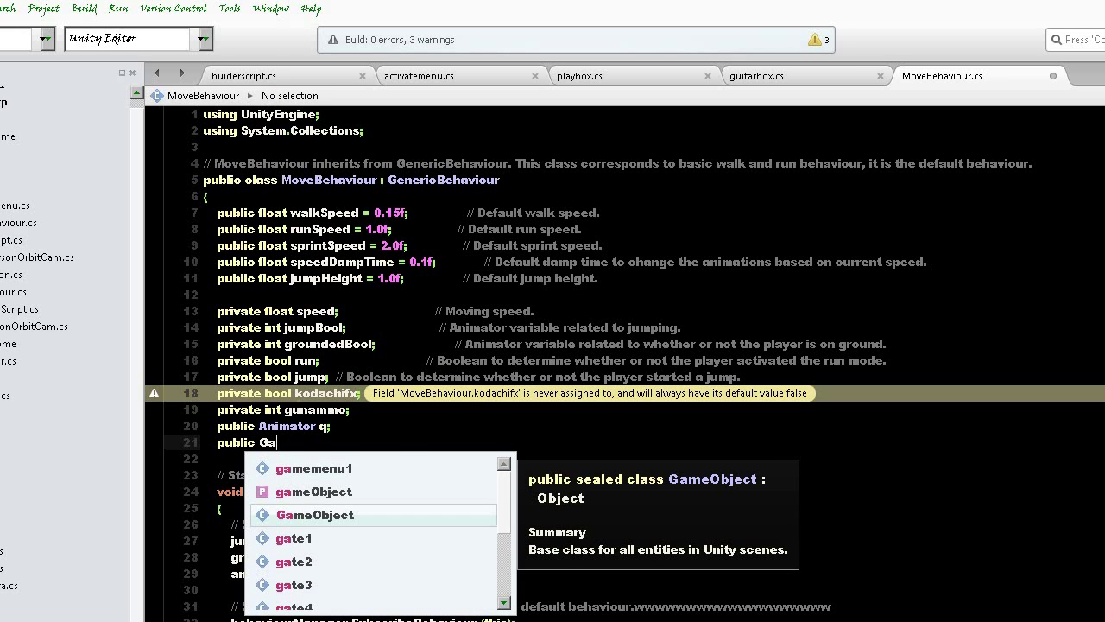
pyautogui.write('meO')
pyautogui.press('Return')
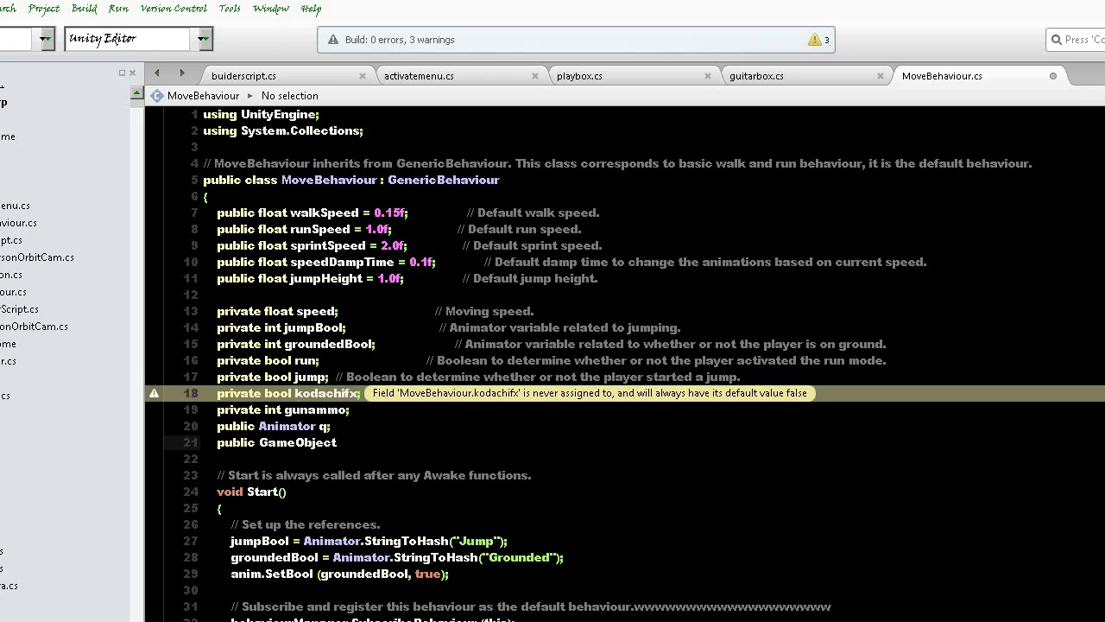
pyautogui.write(' weapon')
pyautogui.write(';')
# - Declare a second field, public GameObject katana
pyautogui.press('Return')
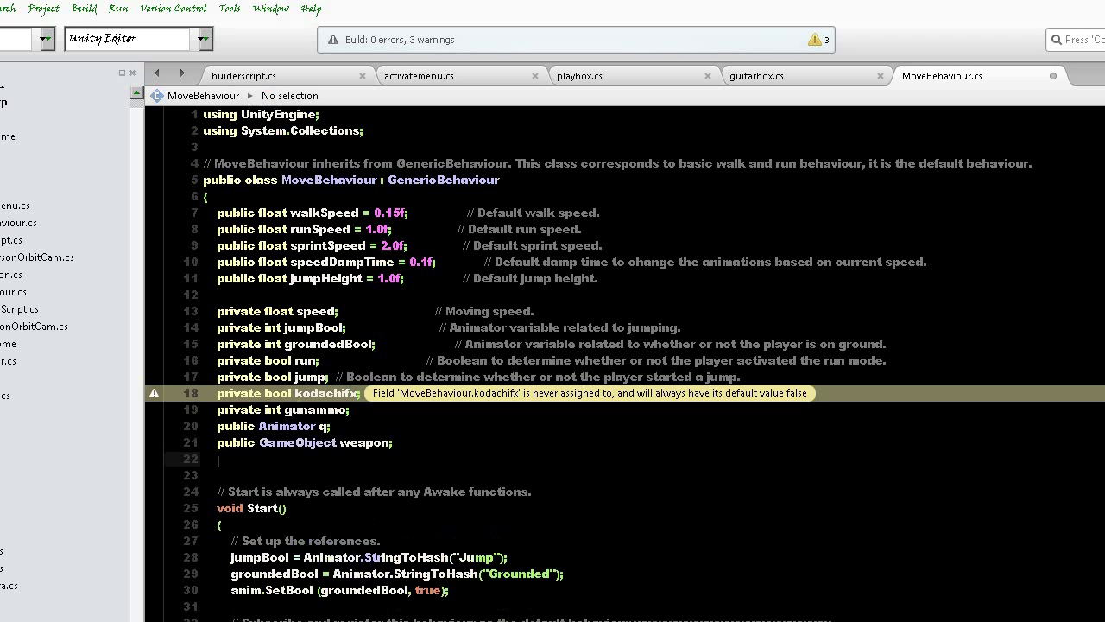
pyautogui.write('public Game')
pyautogui.press('Return')
pyautogui.write('katana')
pyautogui.click(386, 458)
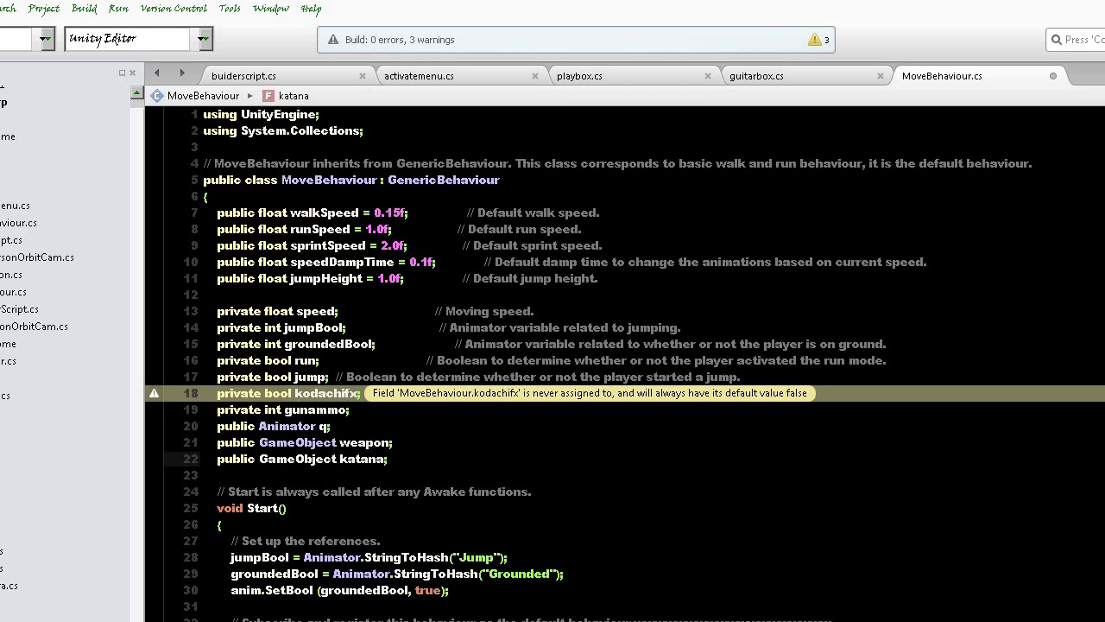
pyautogui.scroll(-5, 362, 431)
pyautogui.scroll(-8, 376, 443)
pyautogui.click(270, 509)
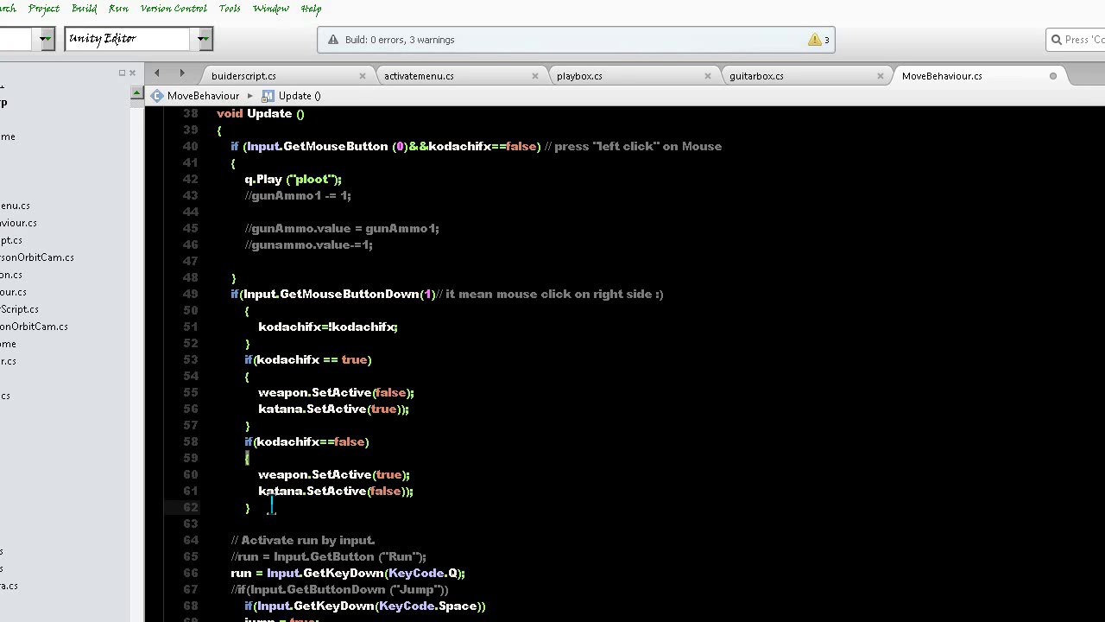
# - After the false branch, write if(Input.GetMouseButtonDown(0)) using autocomplete
pyautogui.press('Return')
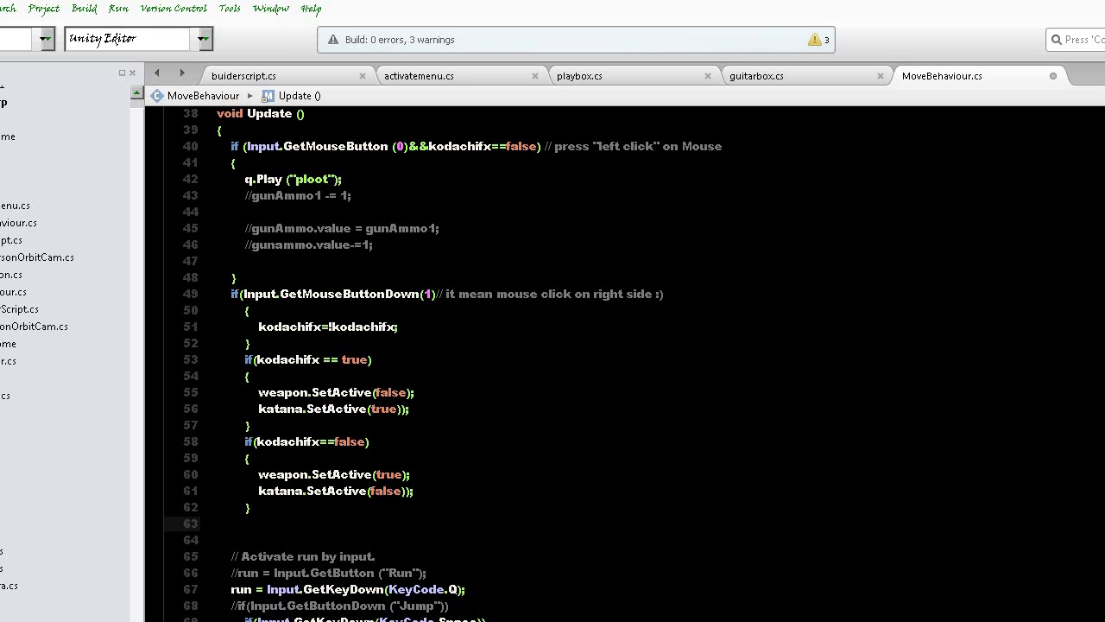
pyautogui.write('if')
pyautogui.press('Escape')
pyautogui.write('Input')
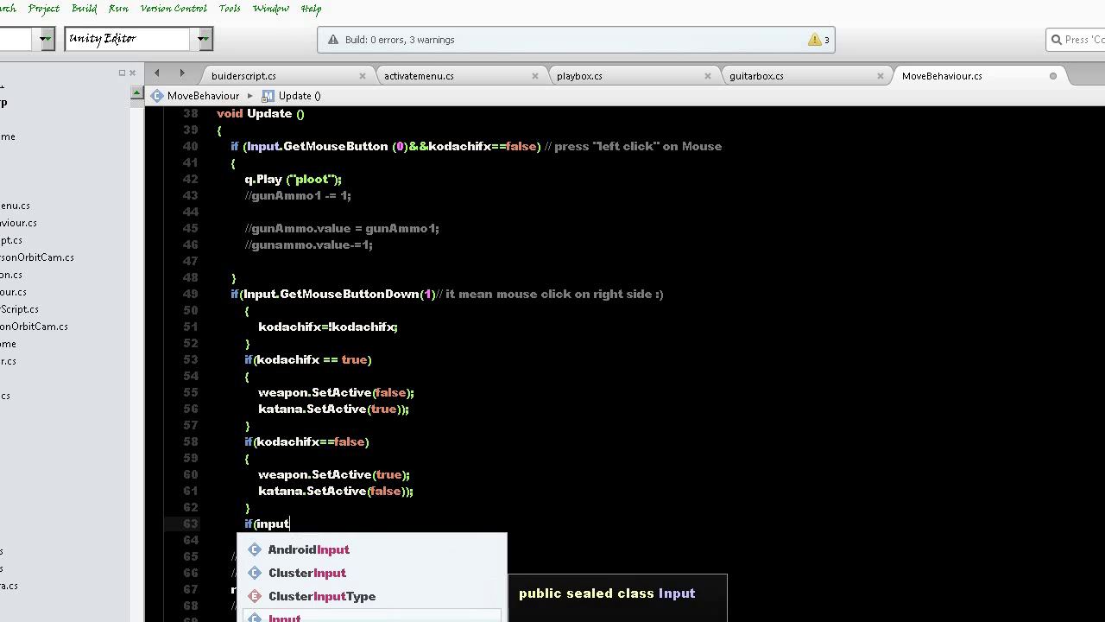
pyautogui.press('Escape')
pyautogui.write('.')
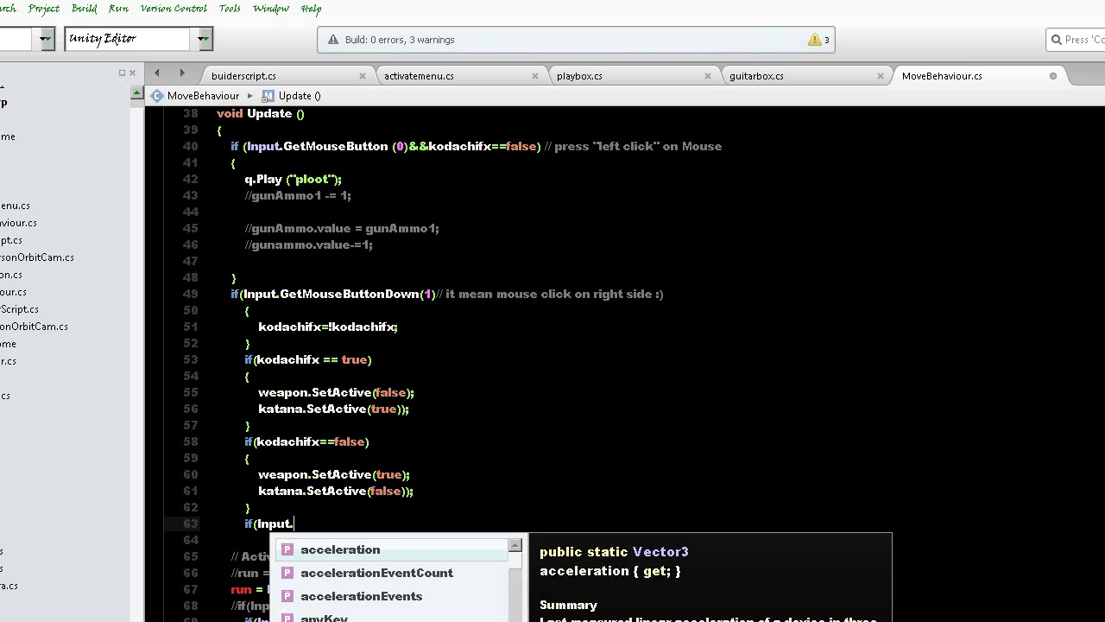
pyautogui.write('Kt')
pyautogui.press('BackSpace')
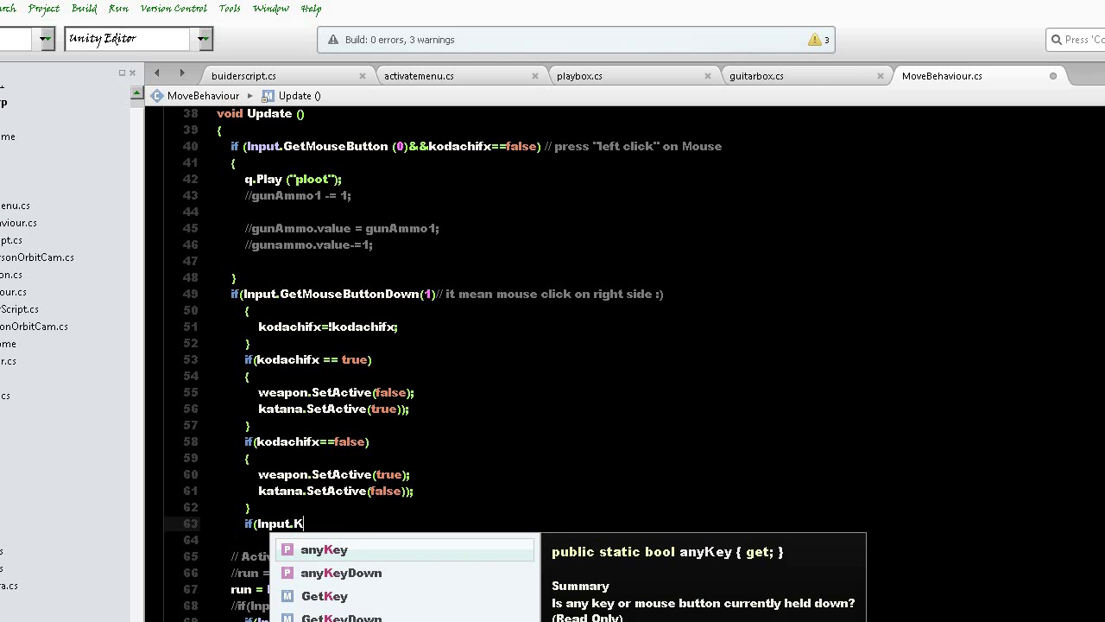
pyautogui.press('BackSpace')
pyautogui.write('mouse')
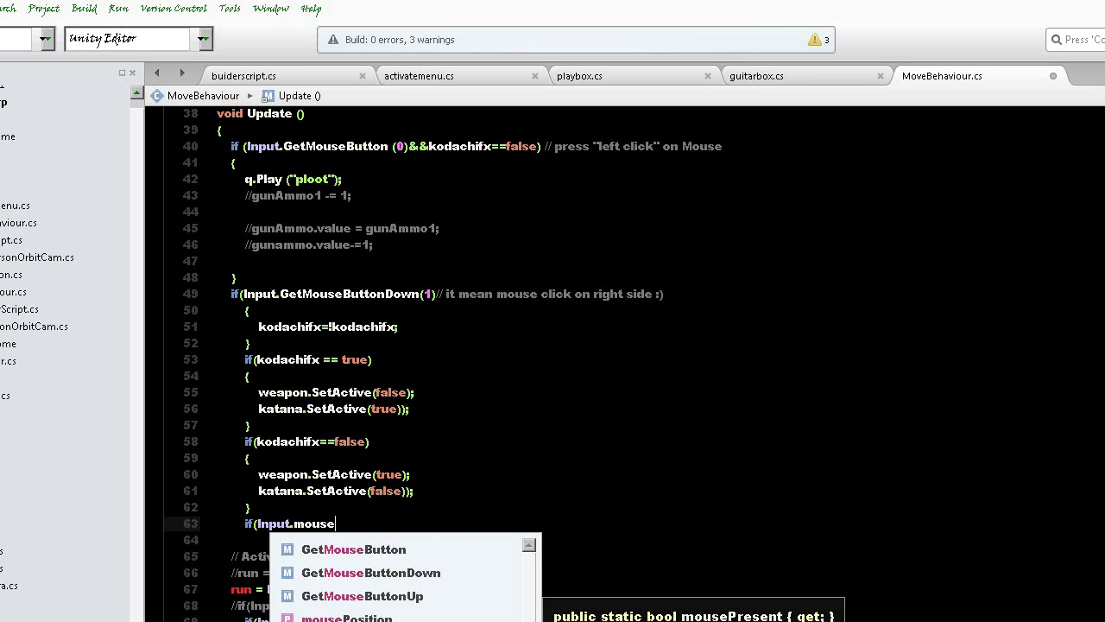
pyautogui.press('Down')
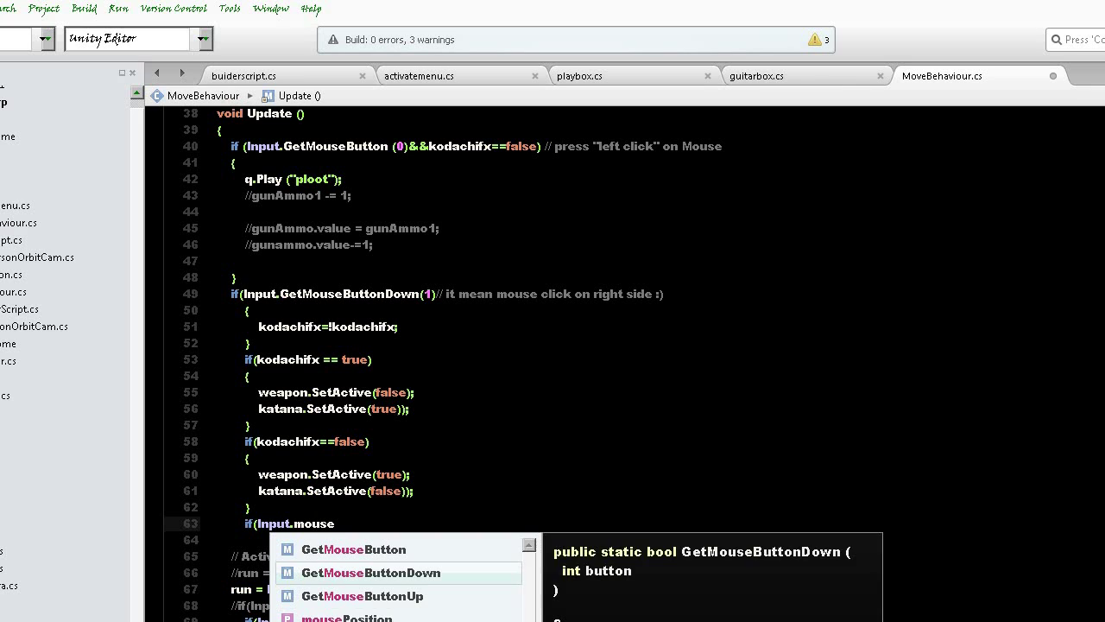
pyautogui.press('Return')
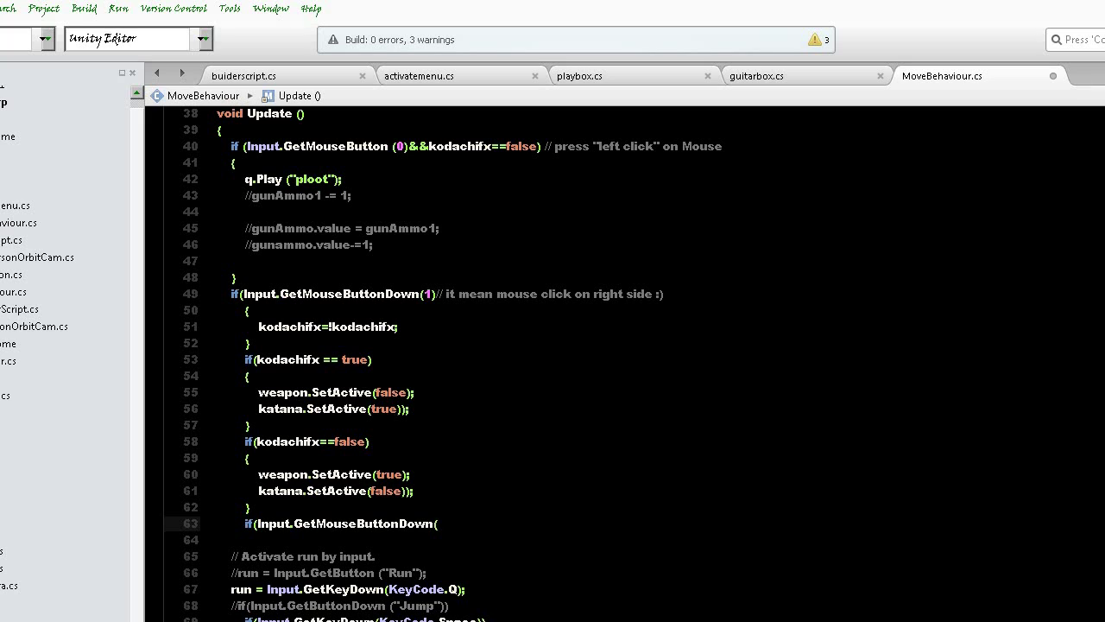
pyautogui.write('0')
pyautogui.write(')')
# - Extend the condition with &&kodachifx = true and start a q.Play( call inside its braces
pyautogui.press('BackSpace')
pyautogui.write('&&')
pyautogui.write('kodachifx =')
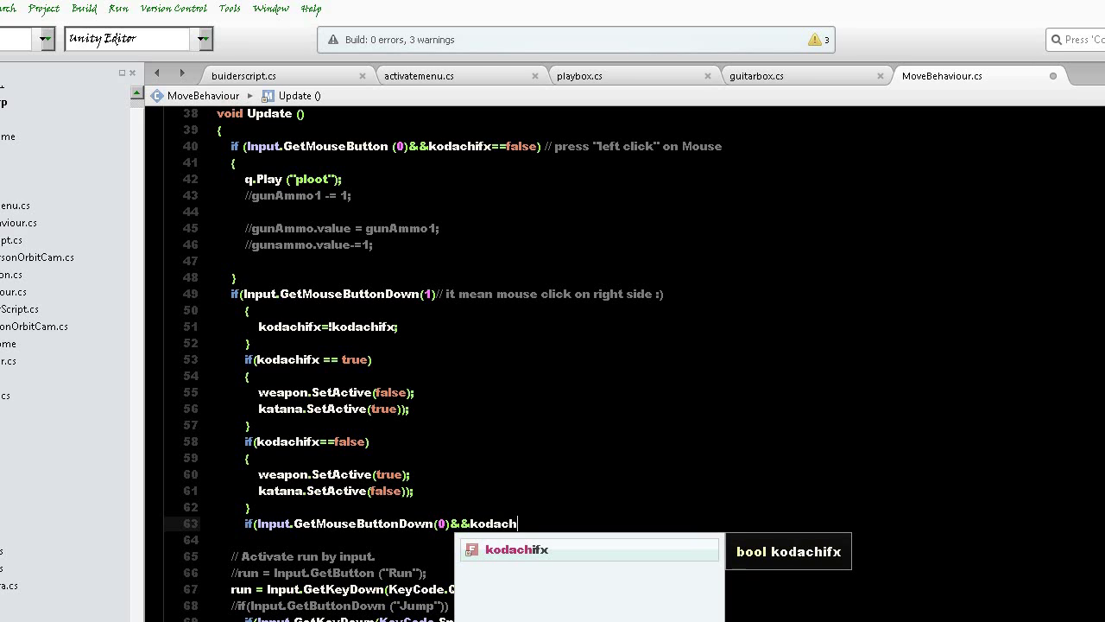
pyautogui.press('Return')
pyautogui.write('true')
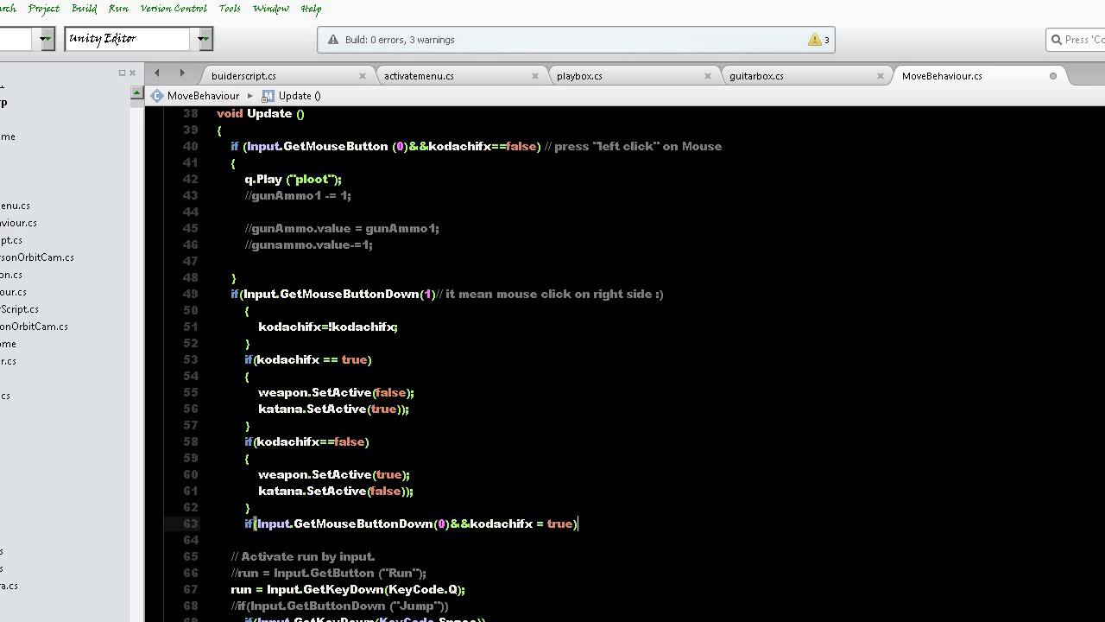
pyautogui.press('Return')
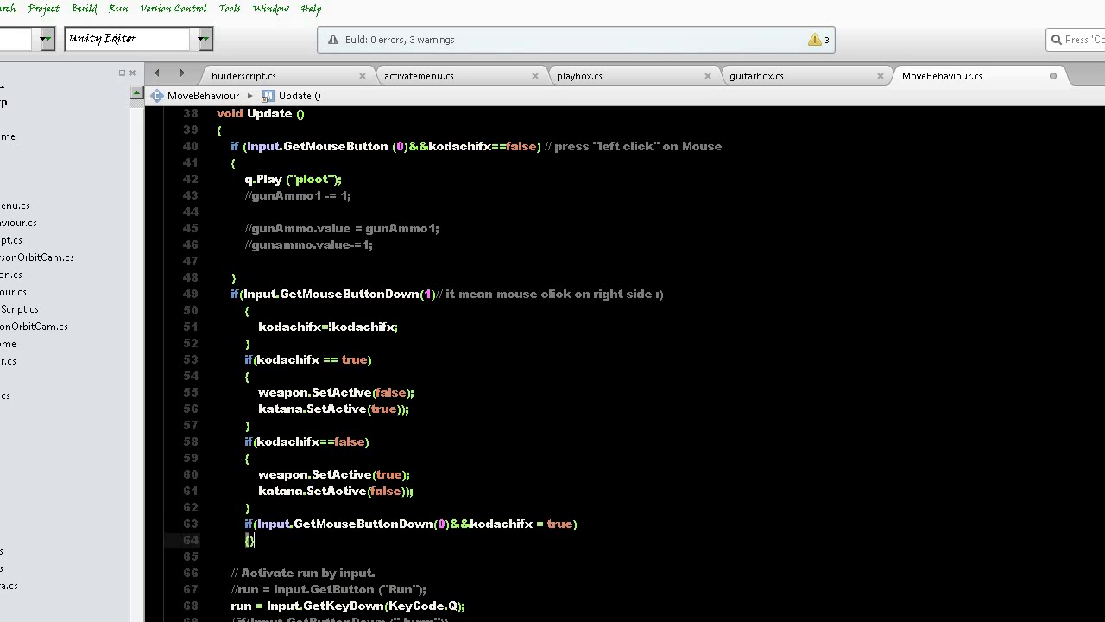
pyautogui.press('Return')
pyautogui.write('q')
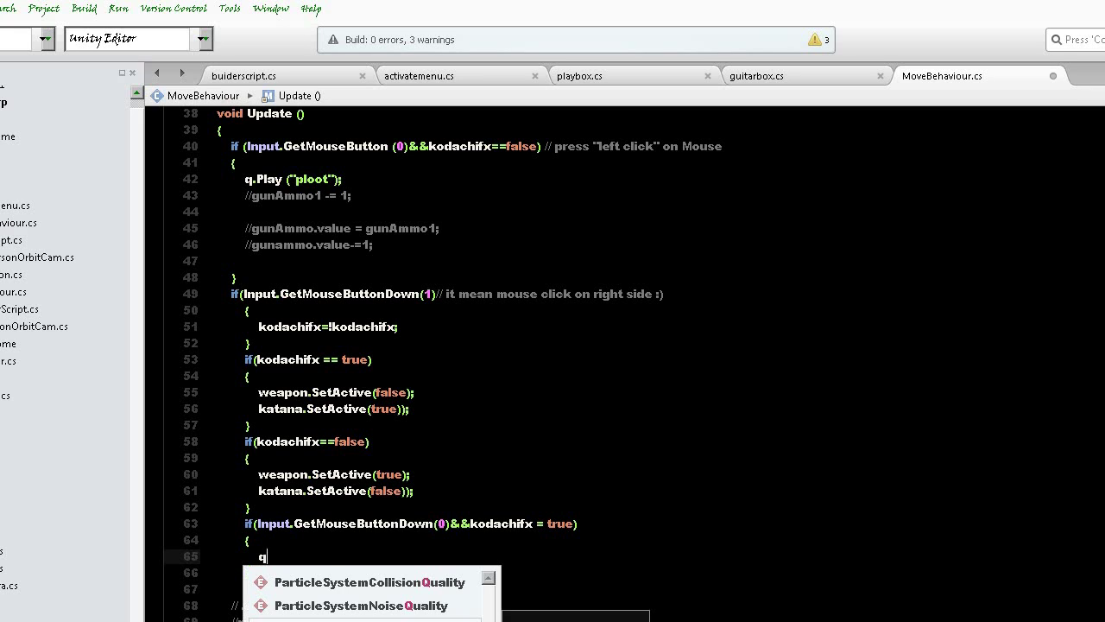
pyautogui.write('.pl')
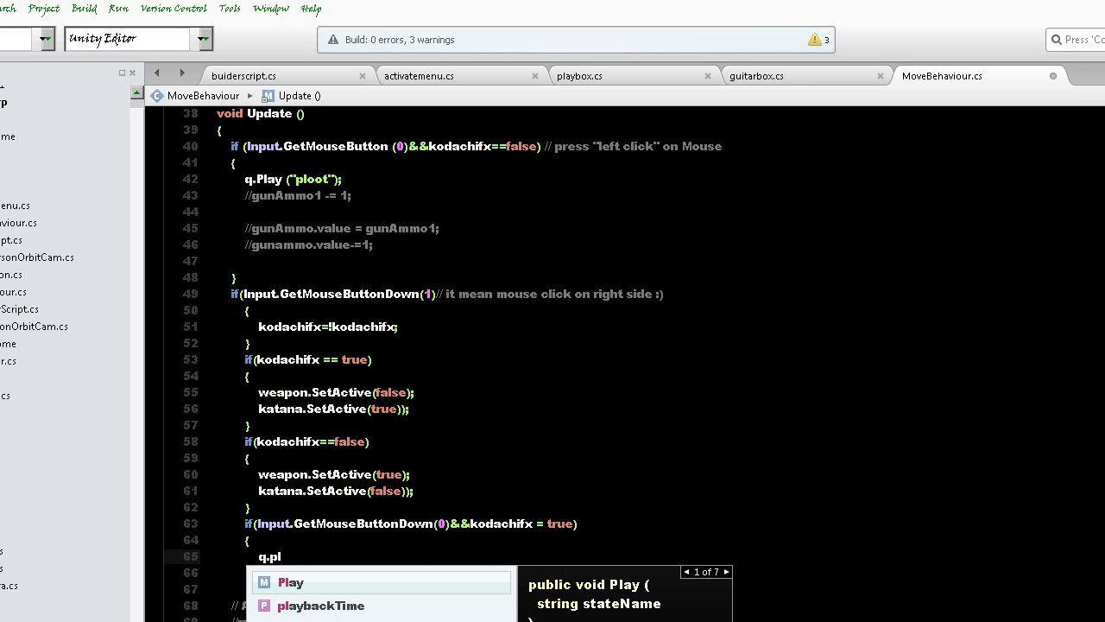
pyautogui.press('Return')
pyautogui.write('(')
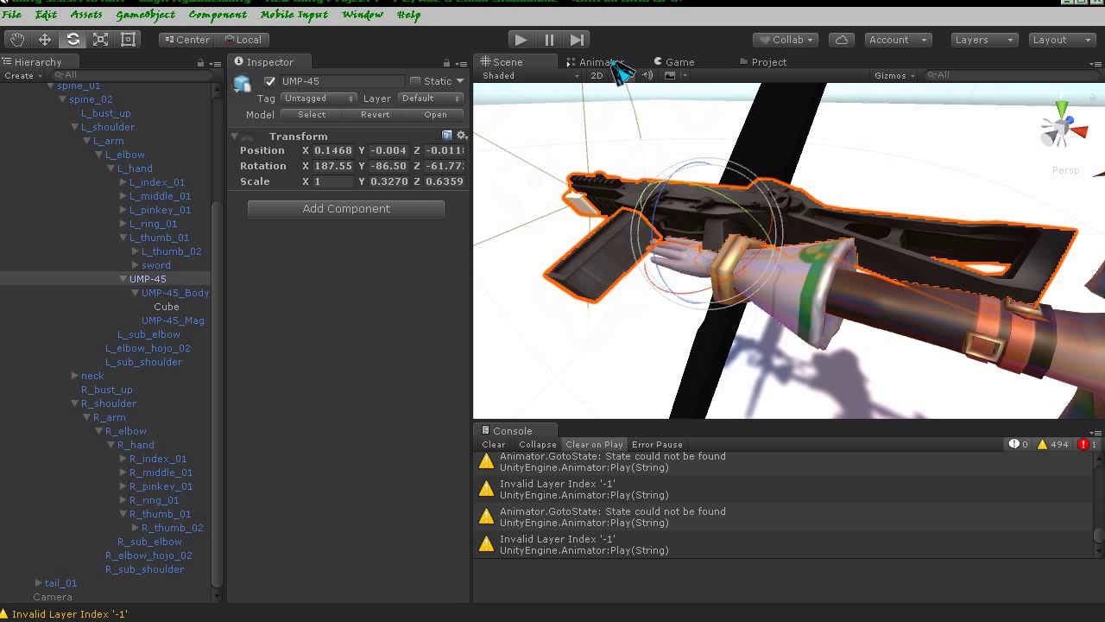
# - Inspect the Attack1 state in the Animator graph, then go back to MonoDevelop
pyautogui.click(612, 62)
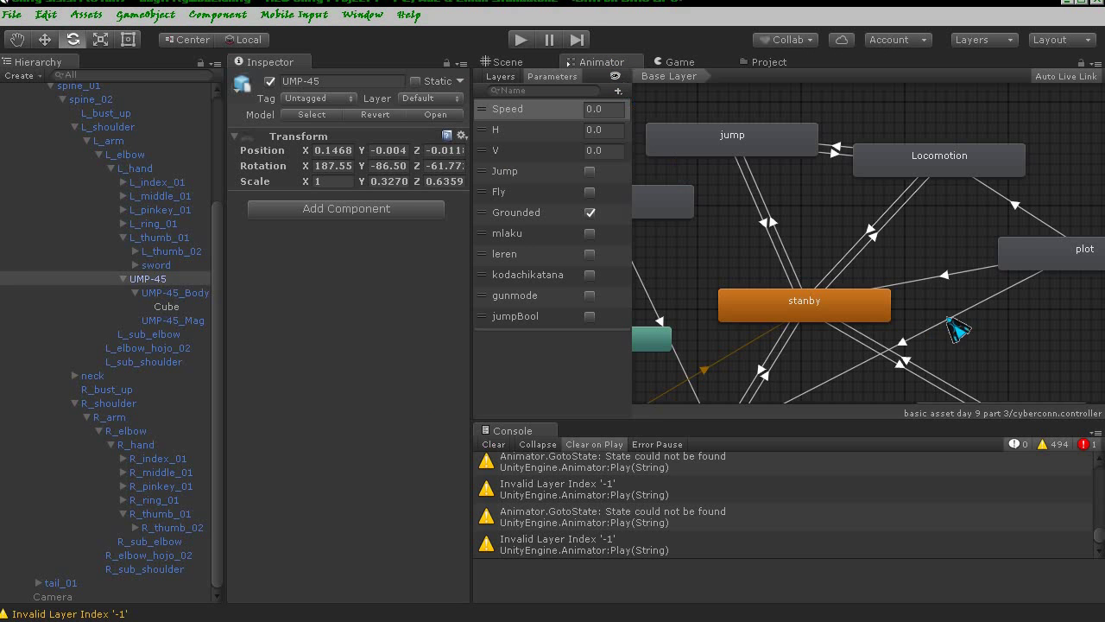
pyautogui.moveTo(957, 328); pyautogui.dragTo(833, 252, button='middle')
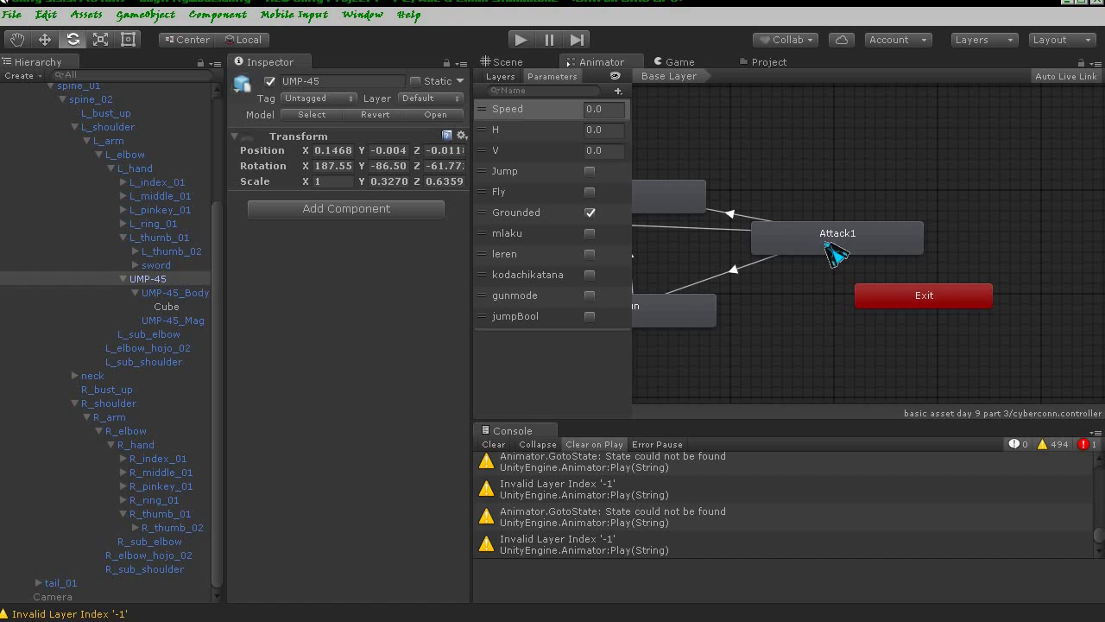
pyautogui.click(837, 251)
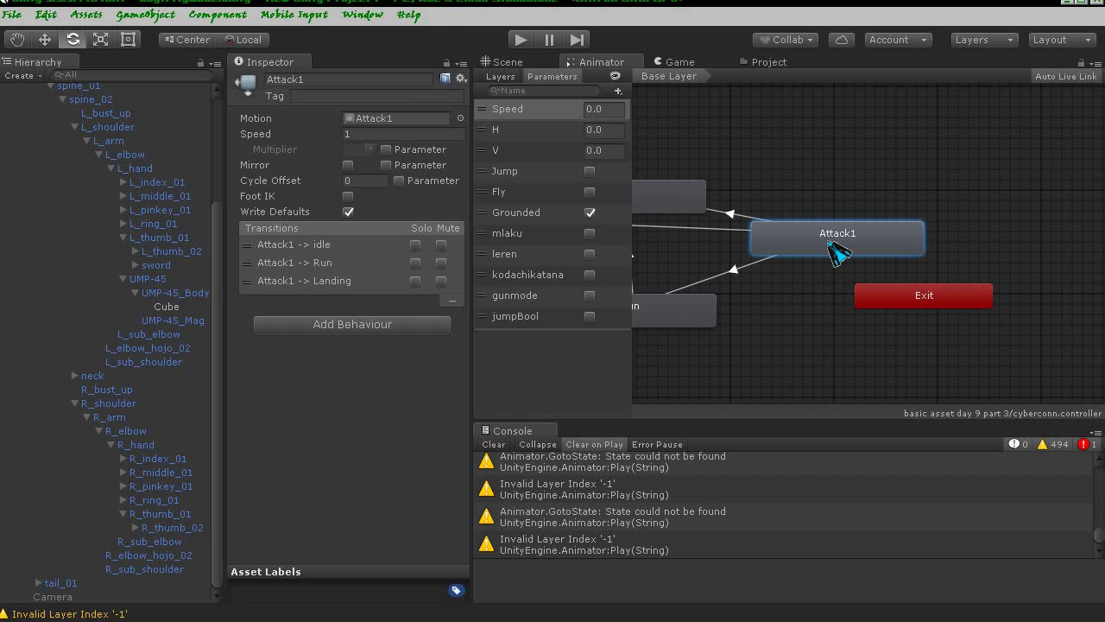
pyautogui.hotkey('alt', 'Tab')
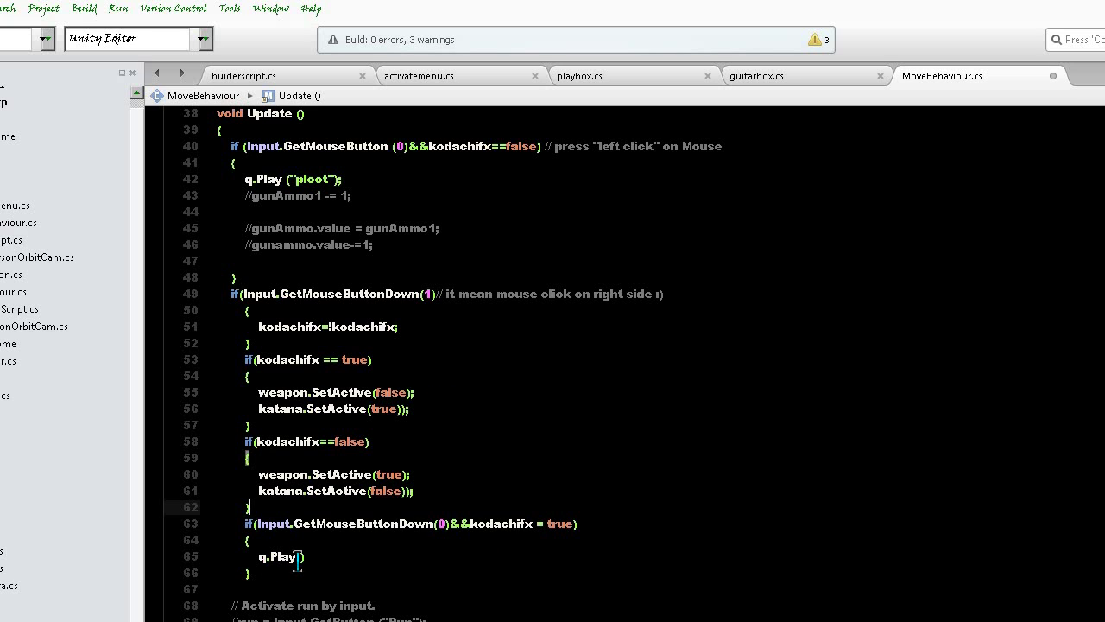
# - Make the new left-click block call q.Play("Attack1")
pyautogui.click(299, 556)
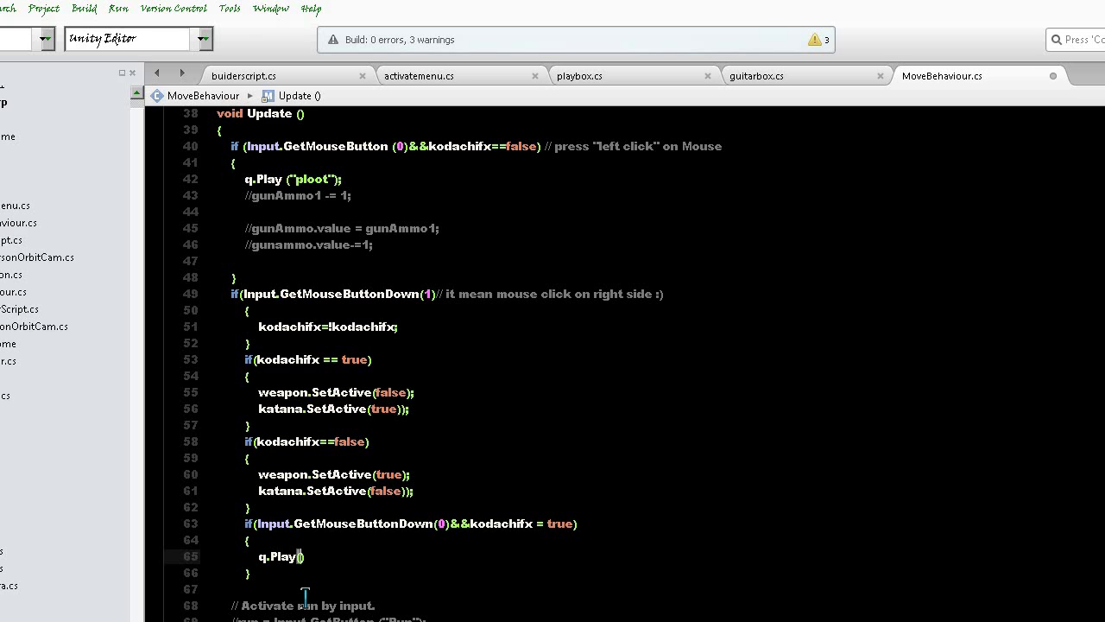
pyautogui.write('Attack1"')
pyautogui.press('Left')
pyautogui.press('Left')
pyautogui.press('Left')
pyautogui.write('"')
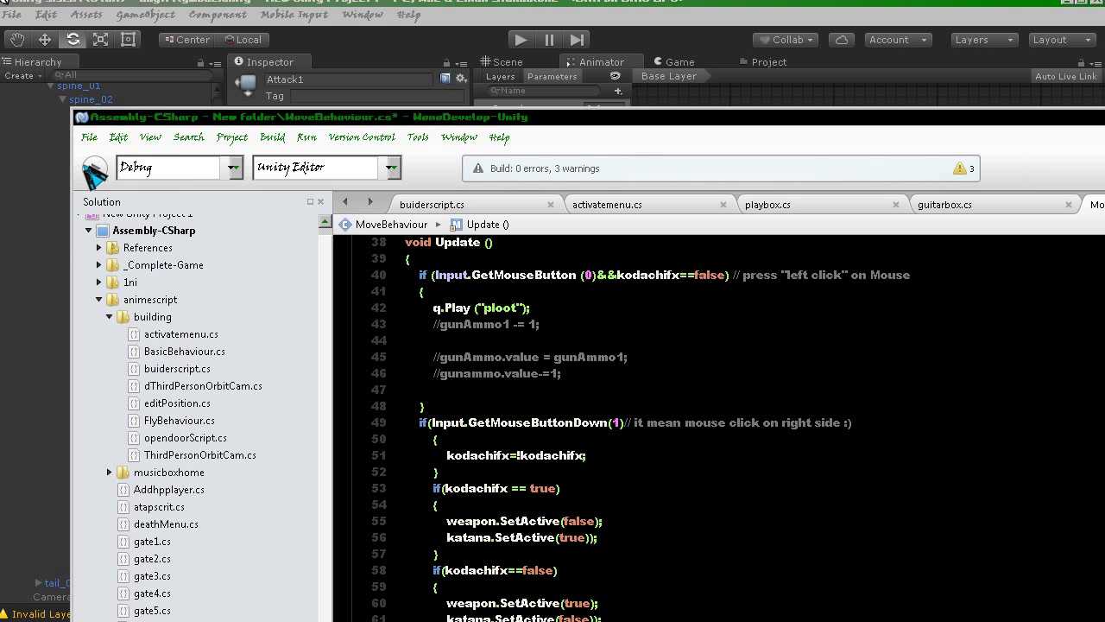
# - Build the project to check the script for errors
pyautogui.click(89, 137)
pyautogui.click(100, 198)
pyautogui.click(95, 167)
pyautogui.click(572, 466)
pyautogui.scroll(-4, 571, 466)
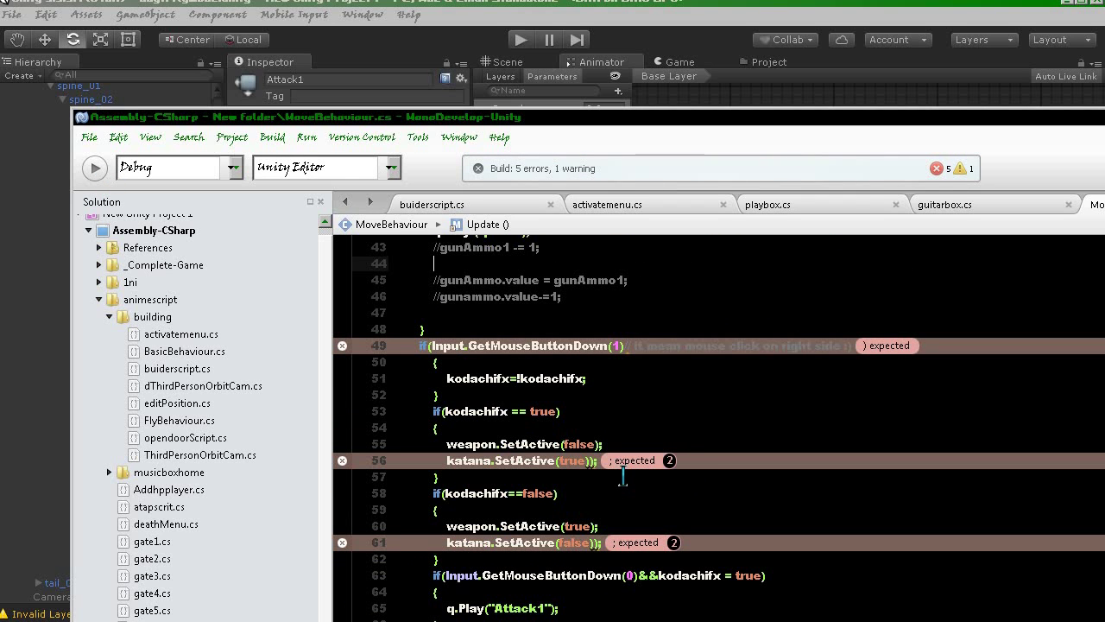
# - Remove the extra ')' on lines 56 and 61, add ')' on line 49, and save
pyautogui.click(591, 460)
pyautogui.press('Delete')
pyautogui.click(594, 542)
pyautogui.press('Delete')
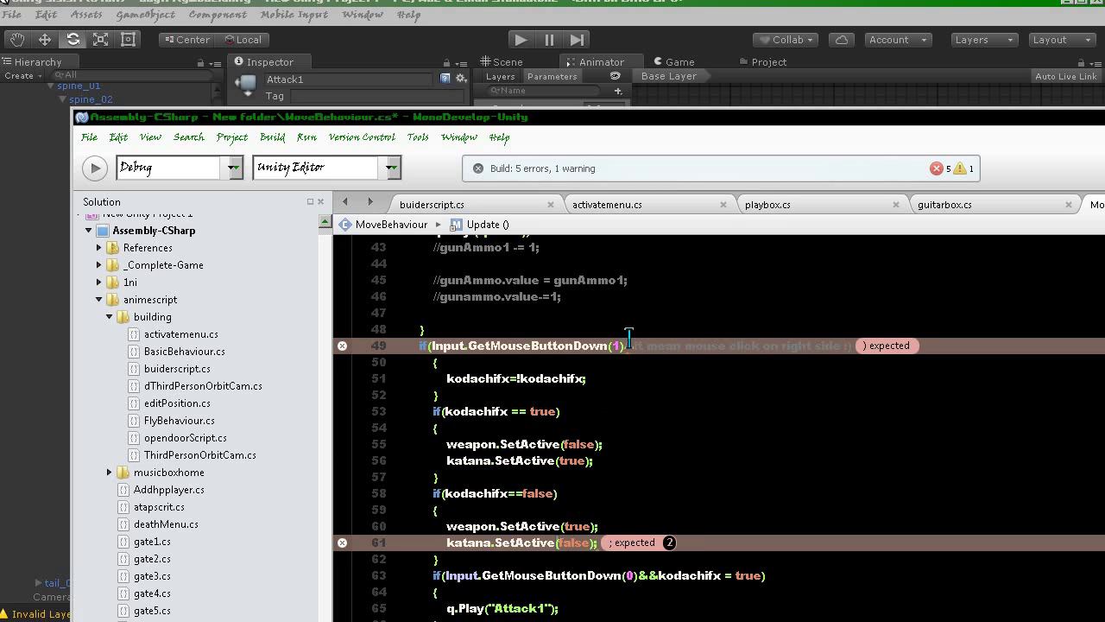
pyautogui.click(624, 345)
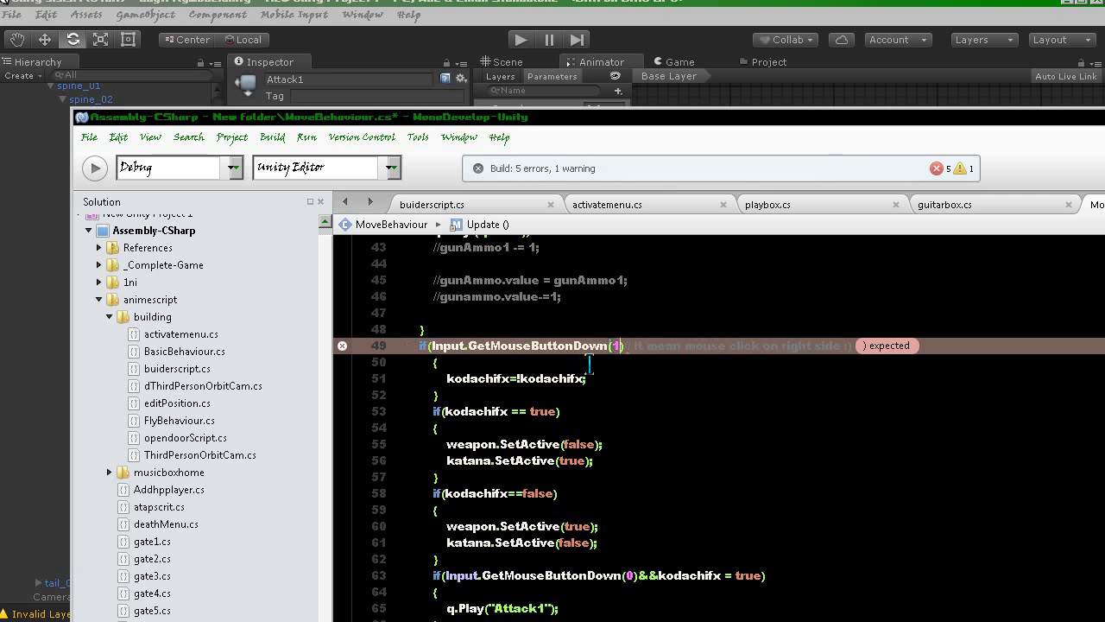
pyautogui.write(')')
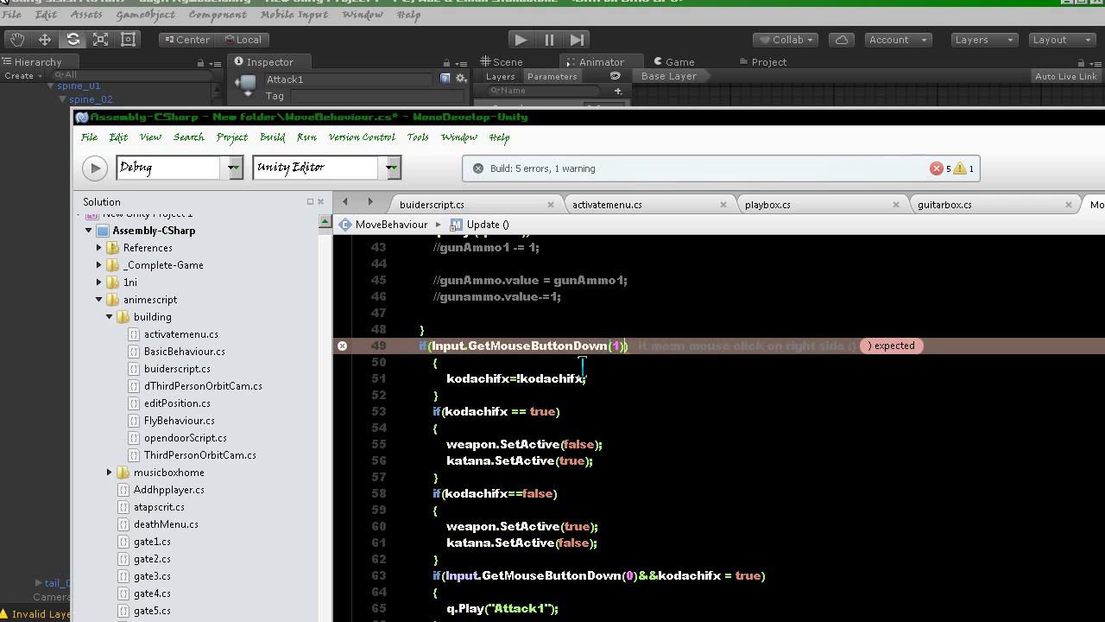
pyautogui.click(90, 137)
# - Save the script and copy the GetMouseButtonDown check from line 49
pyautogui.click(121, 214)
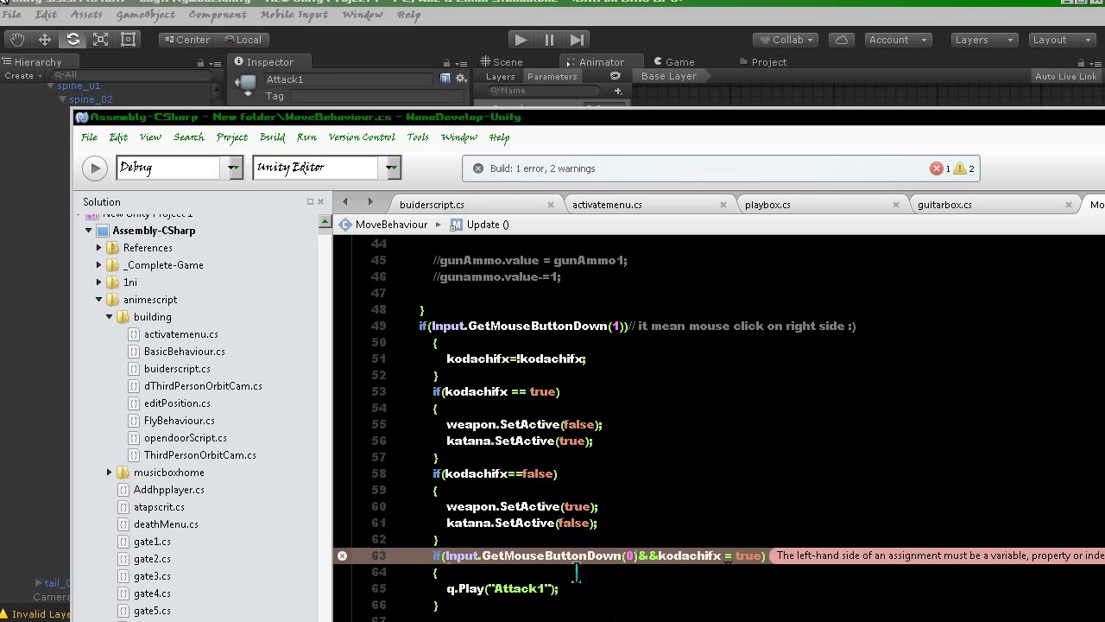
pyautogui.doubleClick(633, 556)
pyautogui.click(637, 557)
pyautogui.moveTo(431, 325); pyautogui.dragTo(629, 325)
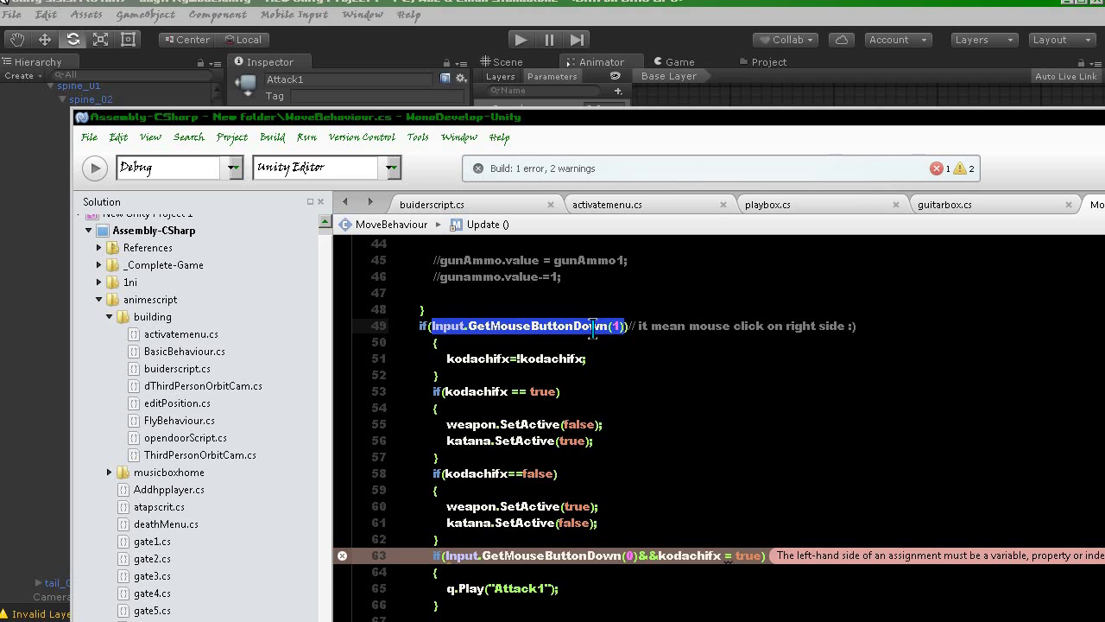
pyautogui.rightClick(592, 325)
pyautogui.click(663, 502)
# - Paste that check over line 63's condition, with button 0 and an added '('
pyautogui.moveTo(444, 555); pyautogui.dragTo(639, 552)
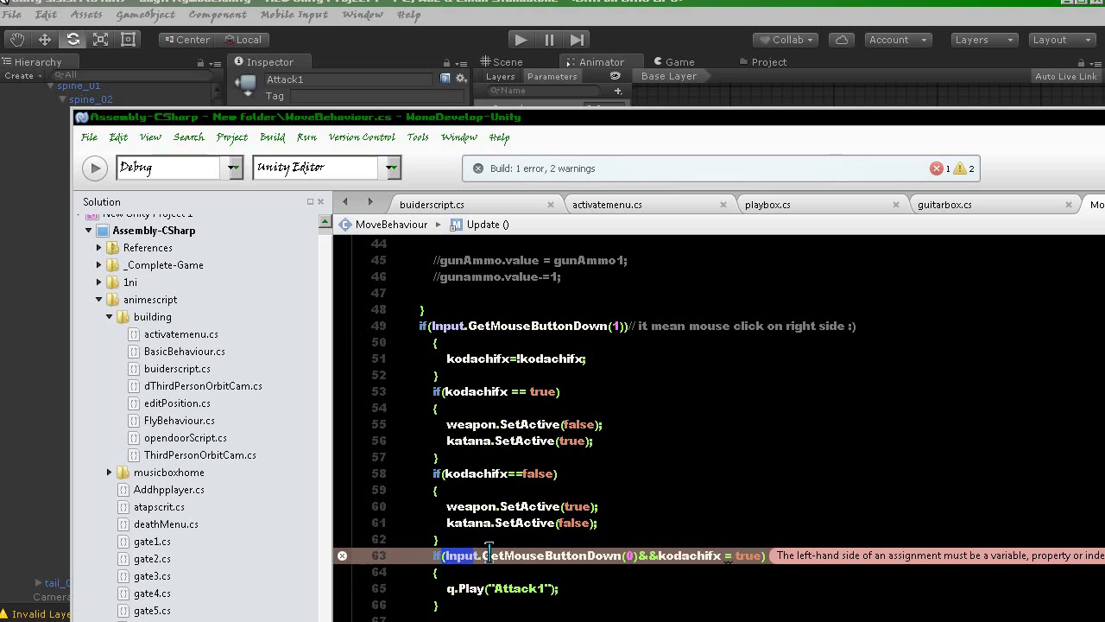
pyautogui.rightClick(637, 556)
pyautogui.press('Escape')
pyautogui.write('1')
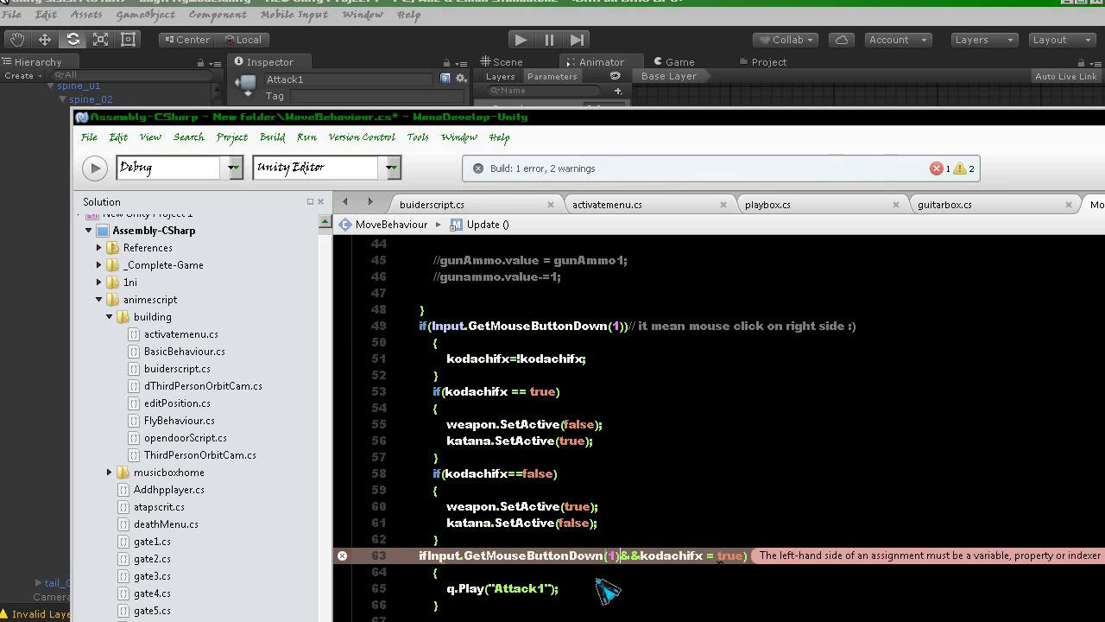
pyautogui.hotkey('ctrl', 'v')
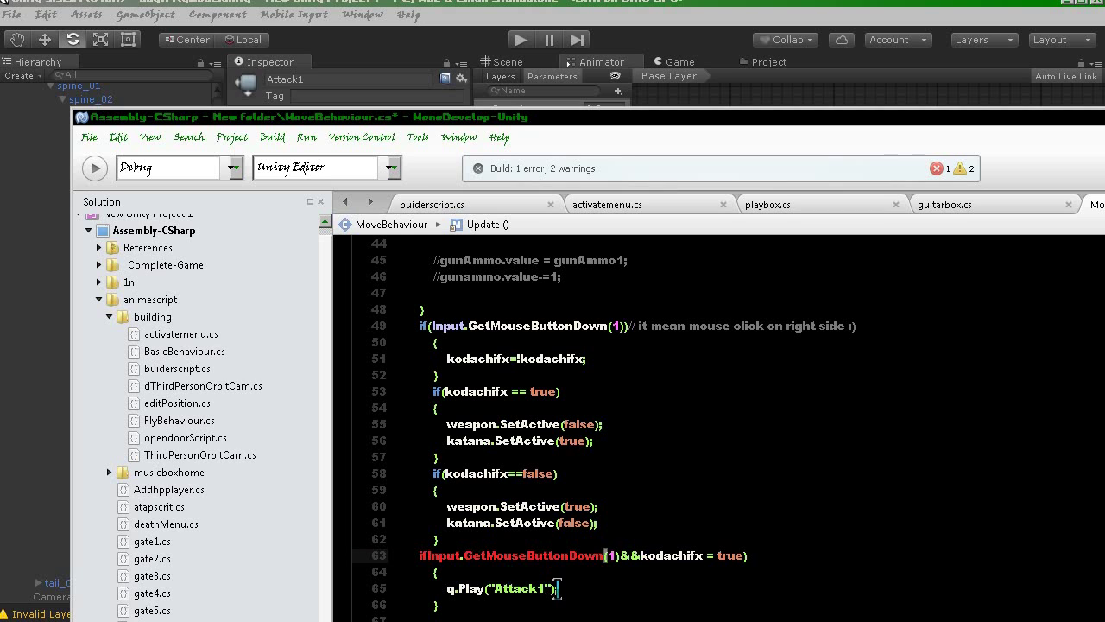
pyautogui.press('Delete')
pyautogui.write('0')
pyautogui.click(429, 555)
pyautogui.write('(')
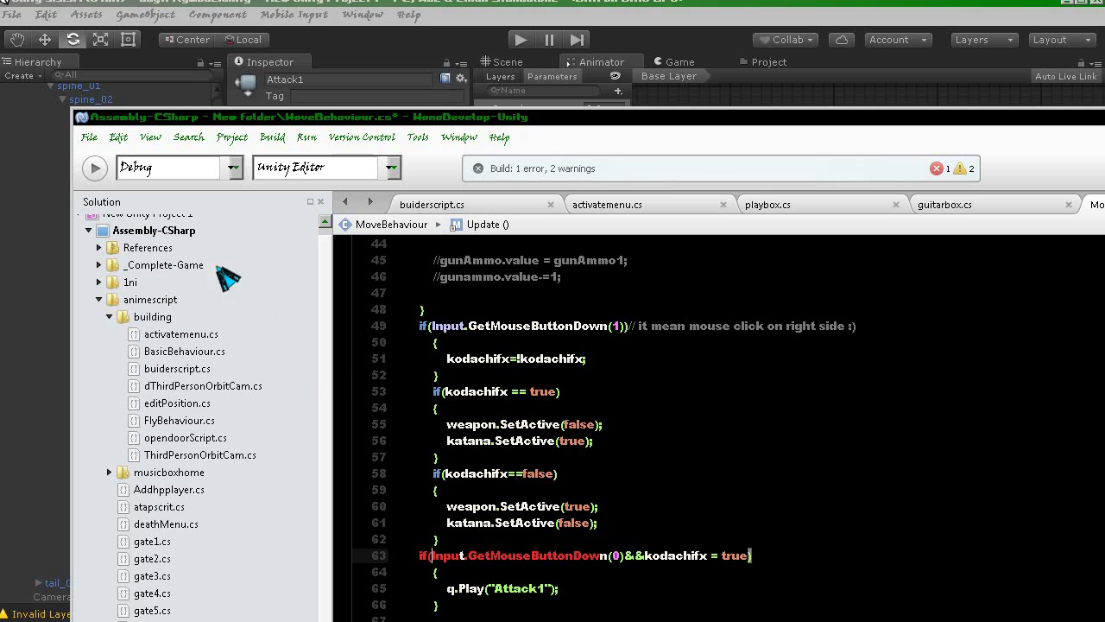
# - Rebuild, then change '=' to '==' so line 63 compares kodachifx== true
pyautogui.click(95, 167)
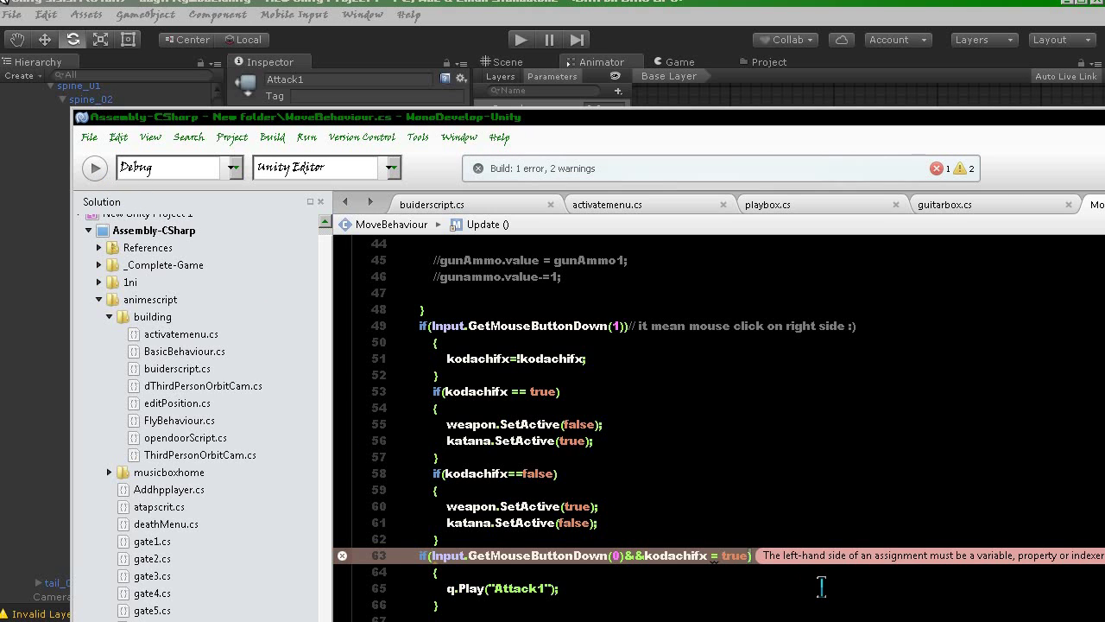
pyautogui.click(624, 556)
pyautogui.write('=')
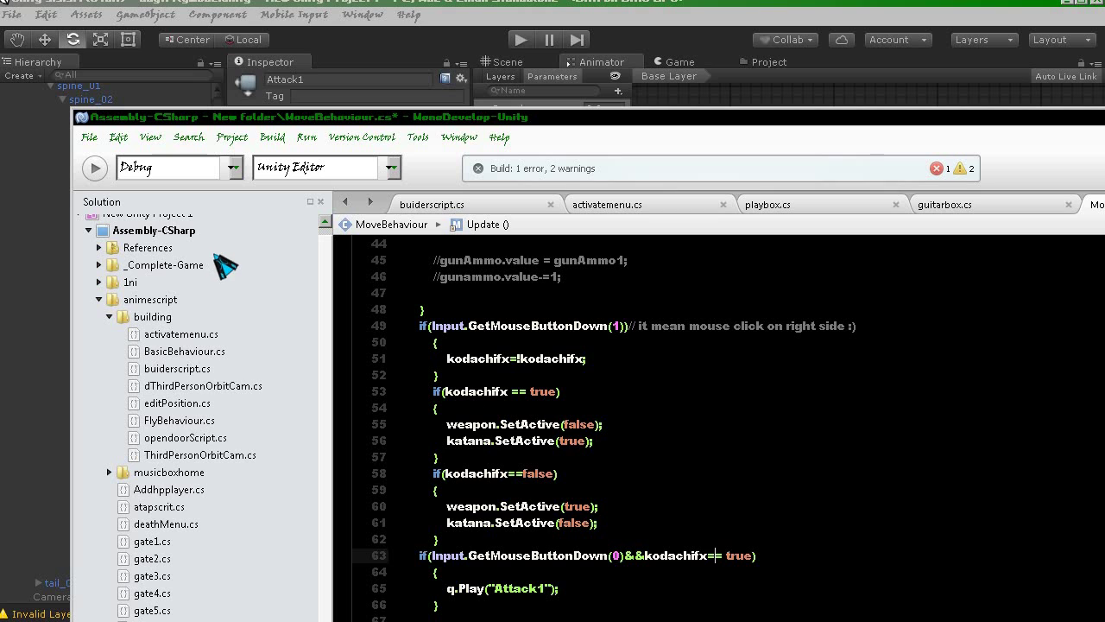
# - Rebuild with 0 errors, cancel the Attach to Process dialog, and return to Unity
pyautogui.click(95, 169)
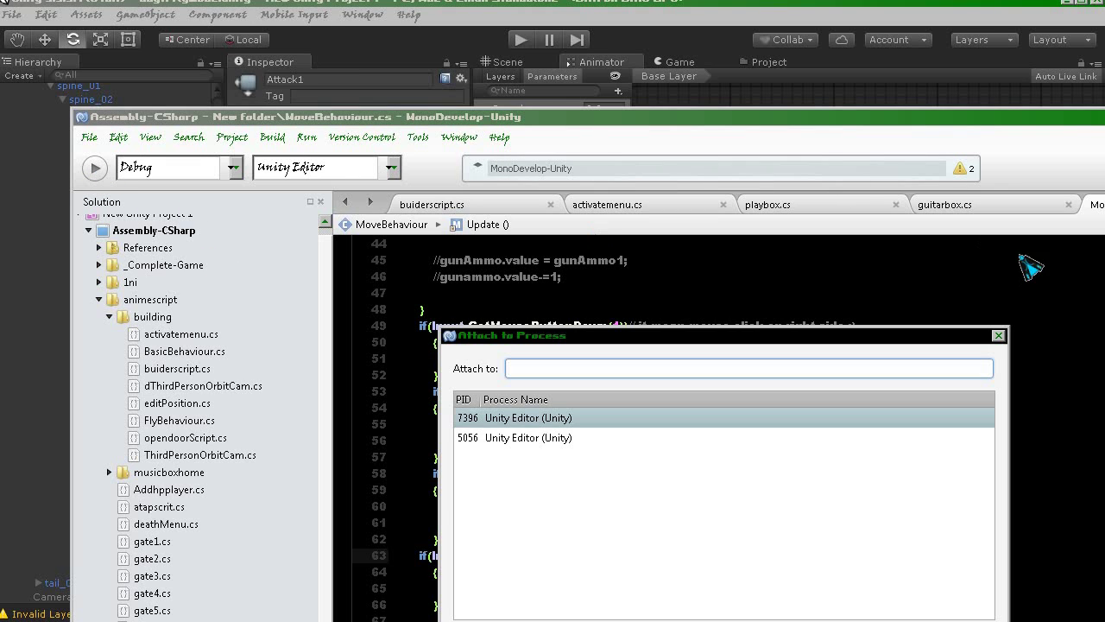
pyautogui.click(1001, 336)
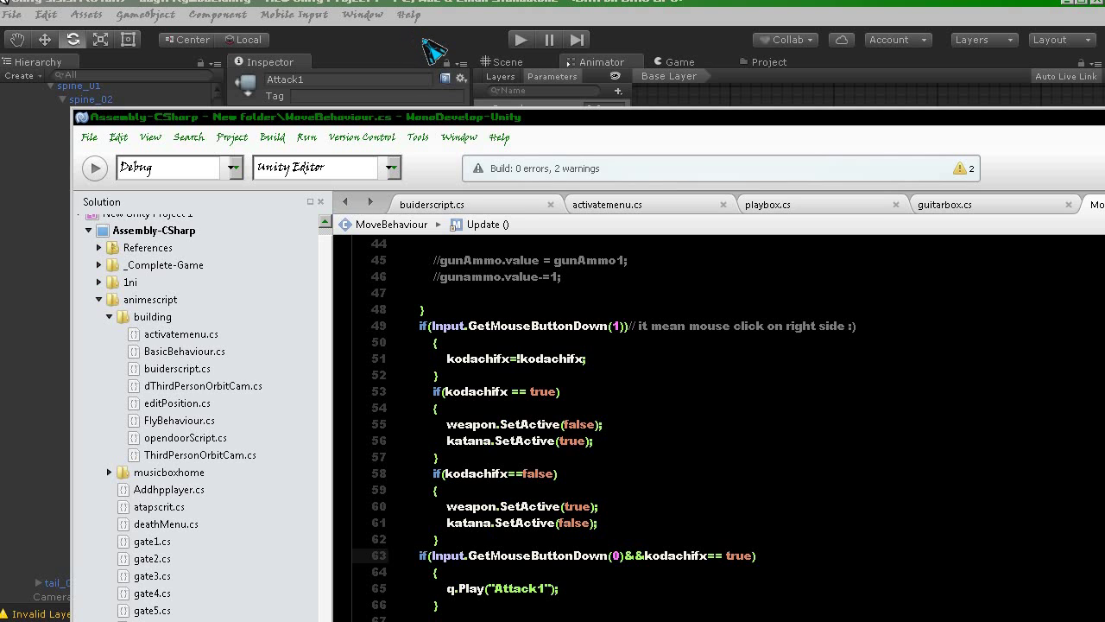
pyautogui.click(435, 52)
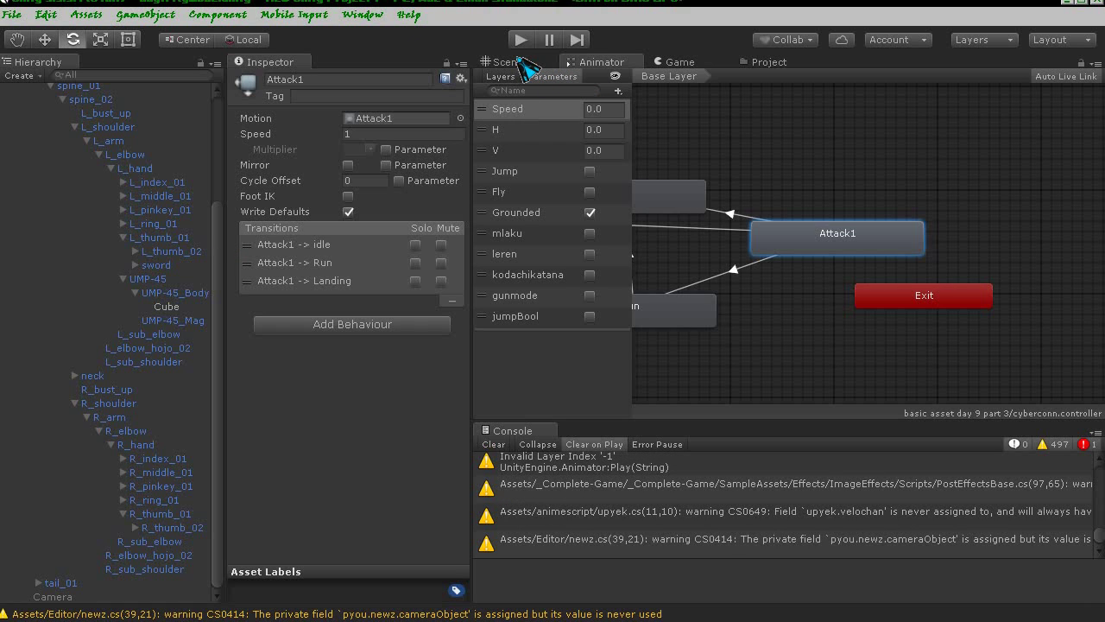
# - Hide Console warnings so only the NullReferenceException shows, then zoom the Scene view out
pyautogui.scroll(5, 604, 518)
pyautogui.scroll(-2, 643, 531)
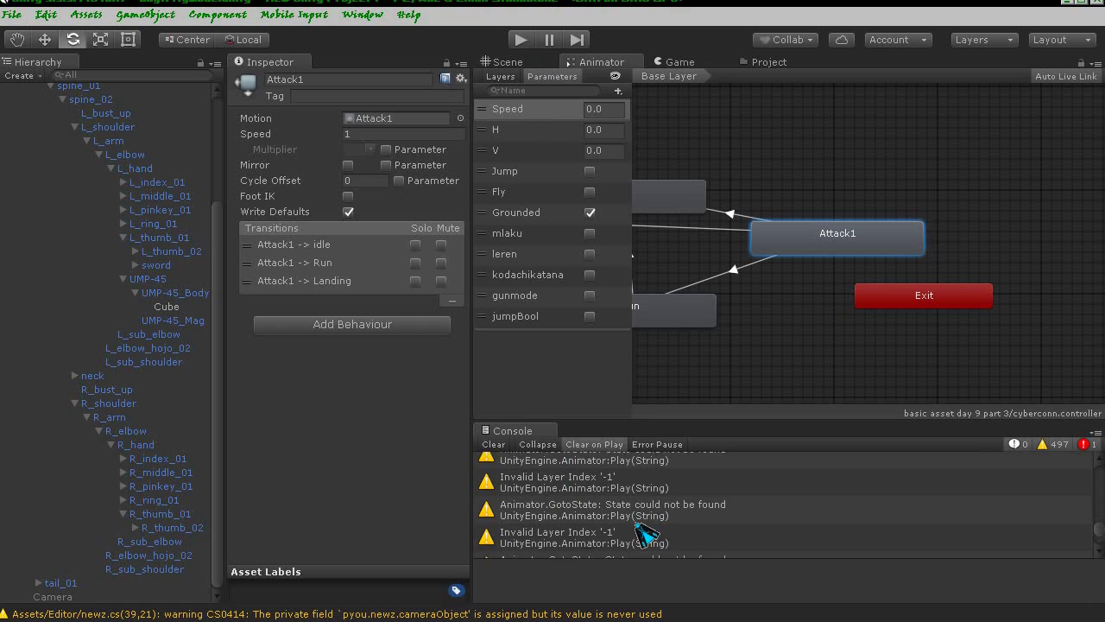
pyautogui.scroll(-1, 643, 530)
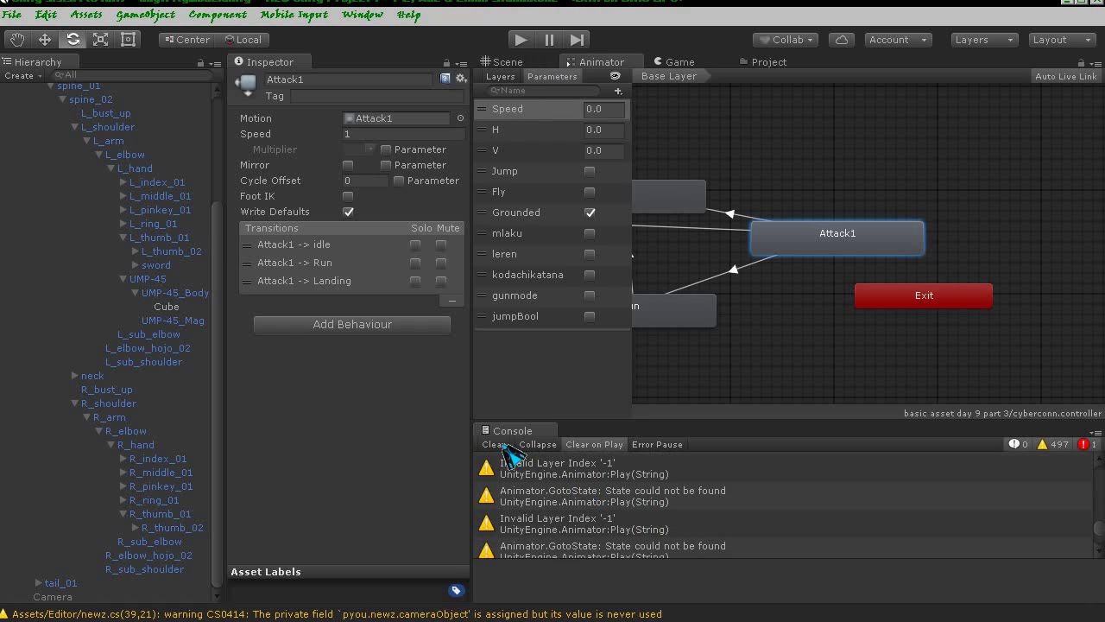
pyautogui.click(1051, 445)
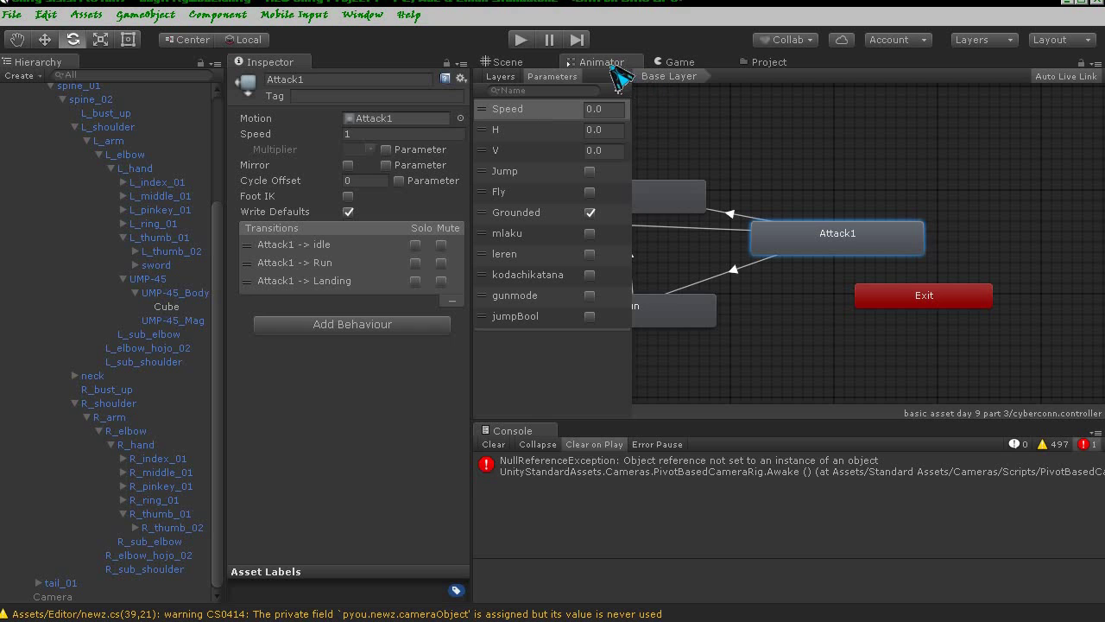
pyautogui.click(523, 67)
pyautogui.scroll(-5, 775, 252)
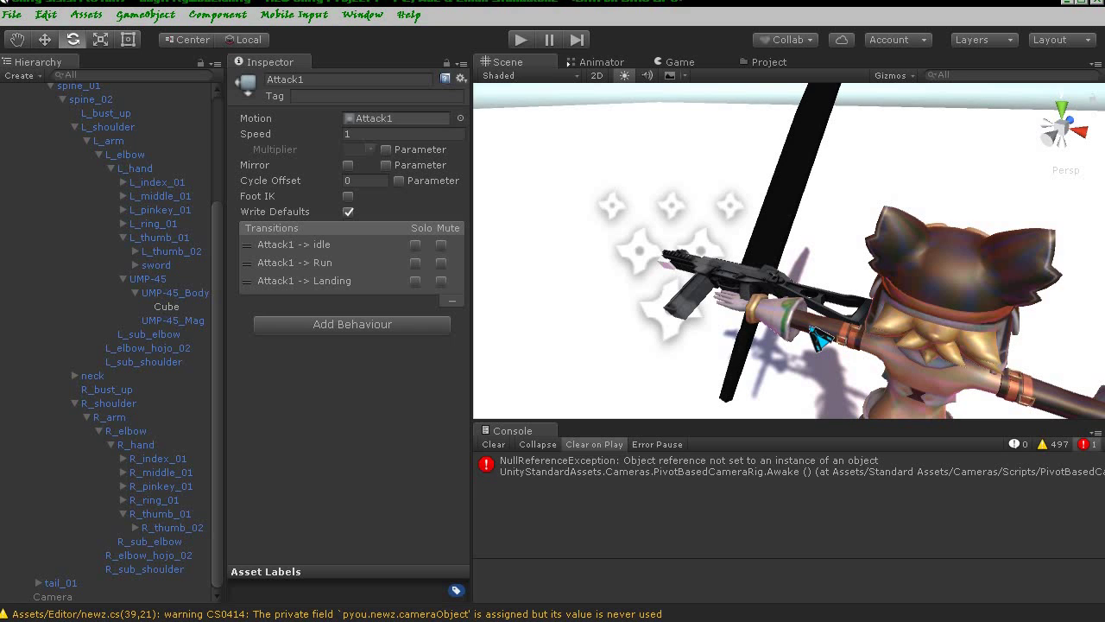
# - Assign UMP-45 to Cyberconnect2's Move Behaviour Weapon field, then inspect the sword
pyautogui.click(924, 339)
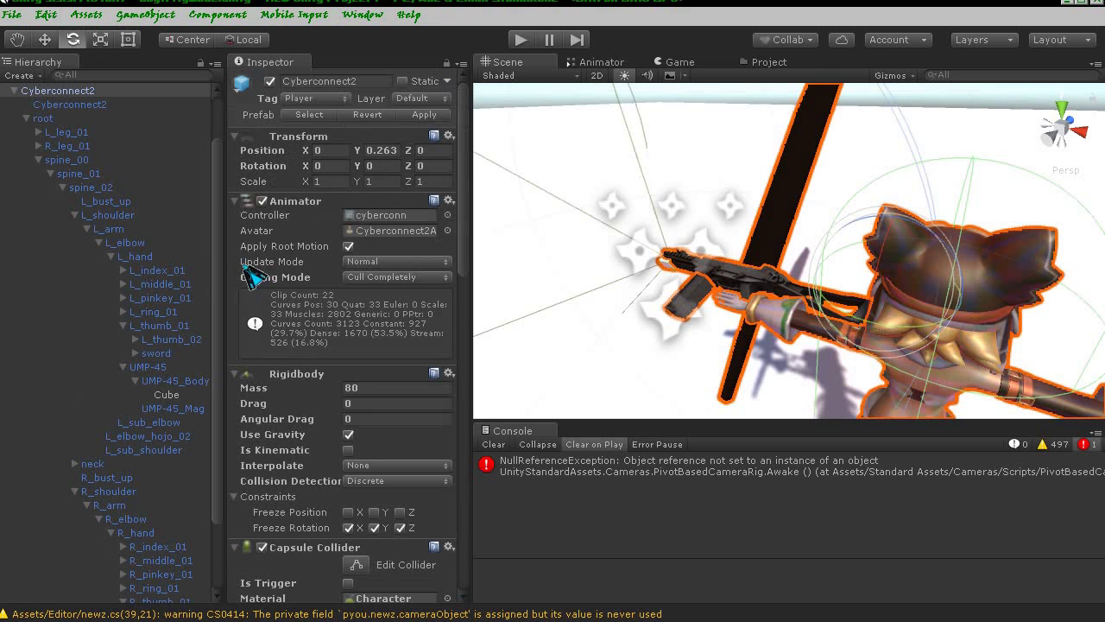
pyautogui.scroll(2, 151, 281)
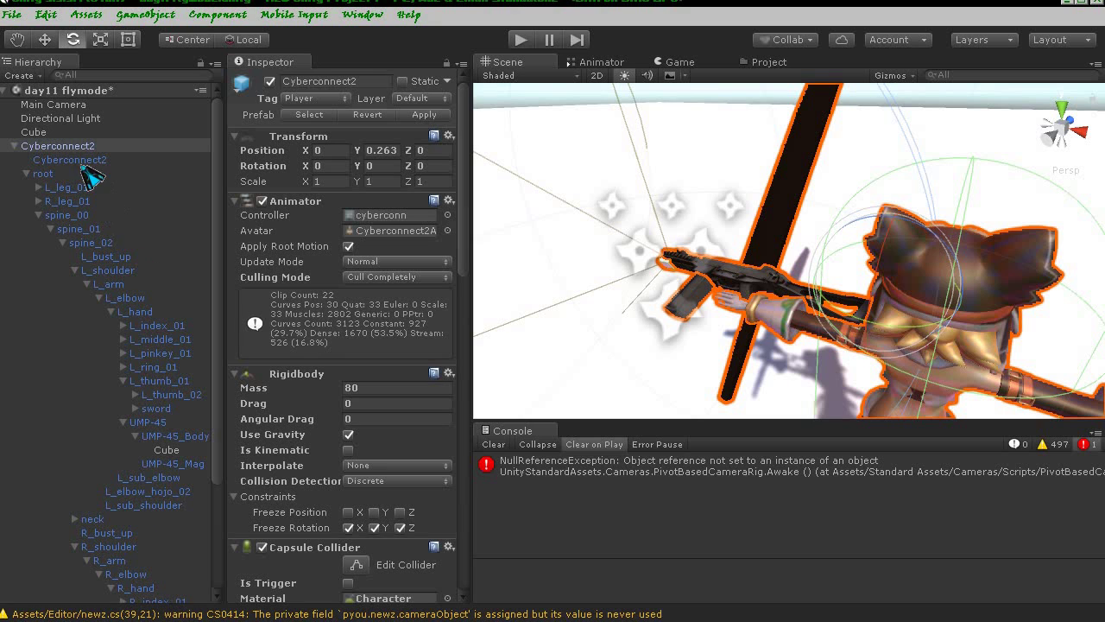
pyautogui.scroll(-5, 371, 293)
pyautogui.scroll(-5, 367, 432)
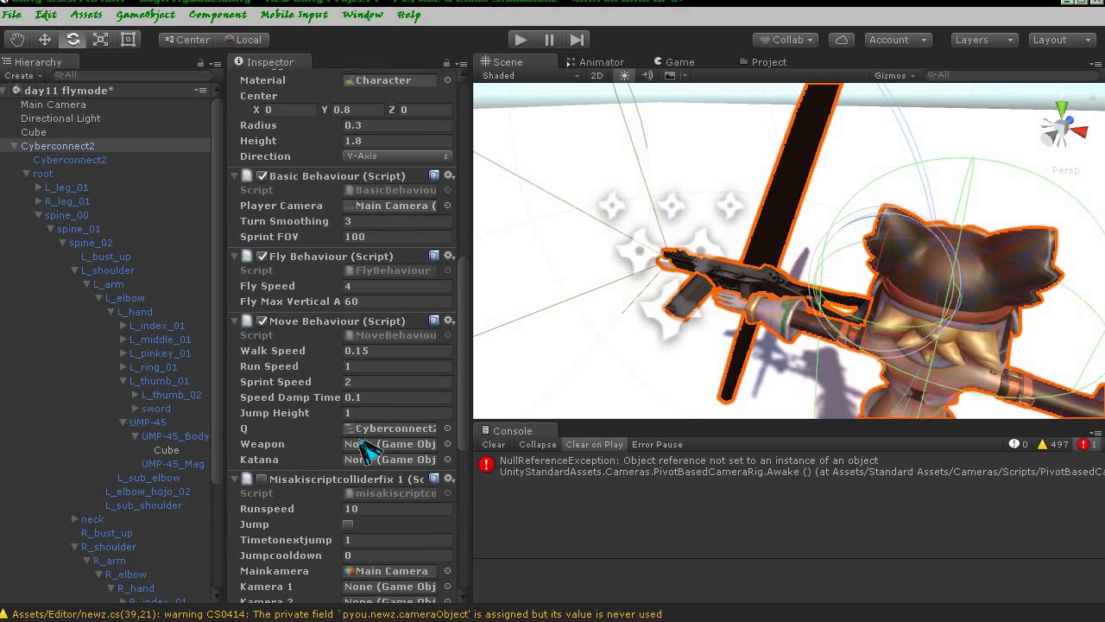
pyautogui.moveTo(157, 422); pyautogui.dragTo(353, 450)
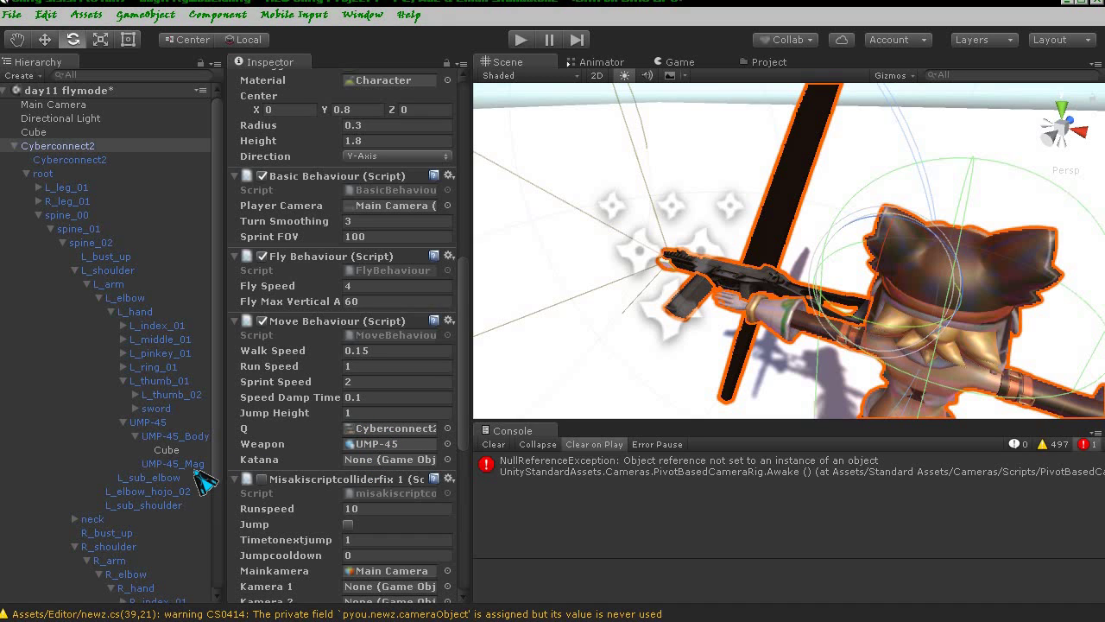
pyautogui.scroll(-5, 199, 480)
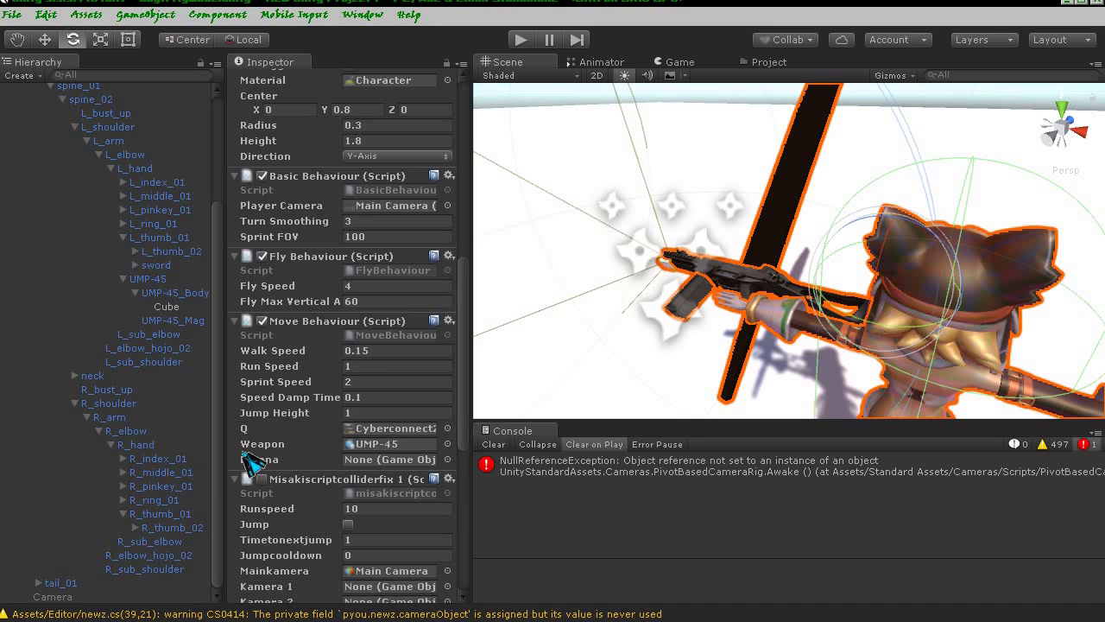
pyautogui.click(786, 216)
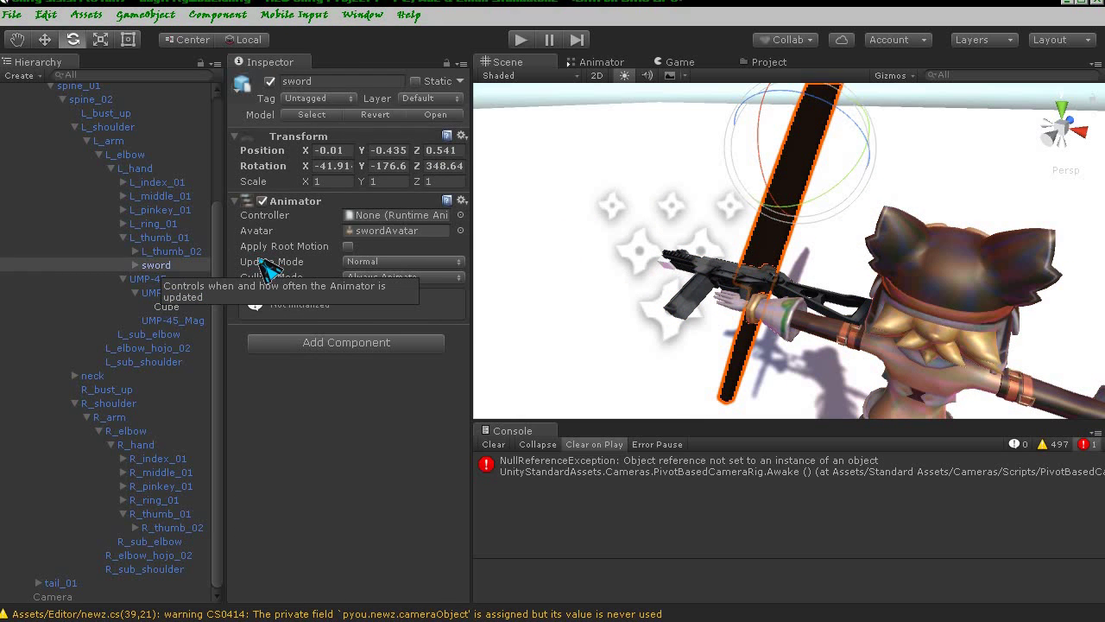
# - Assign the sword to Move Behaviour's Katana field and bring MoveBehaviour.cs back up
pyautogui.scroll(5, 100, 198)
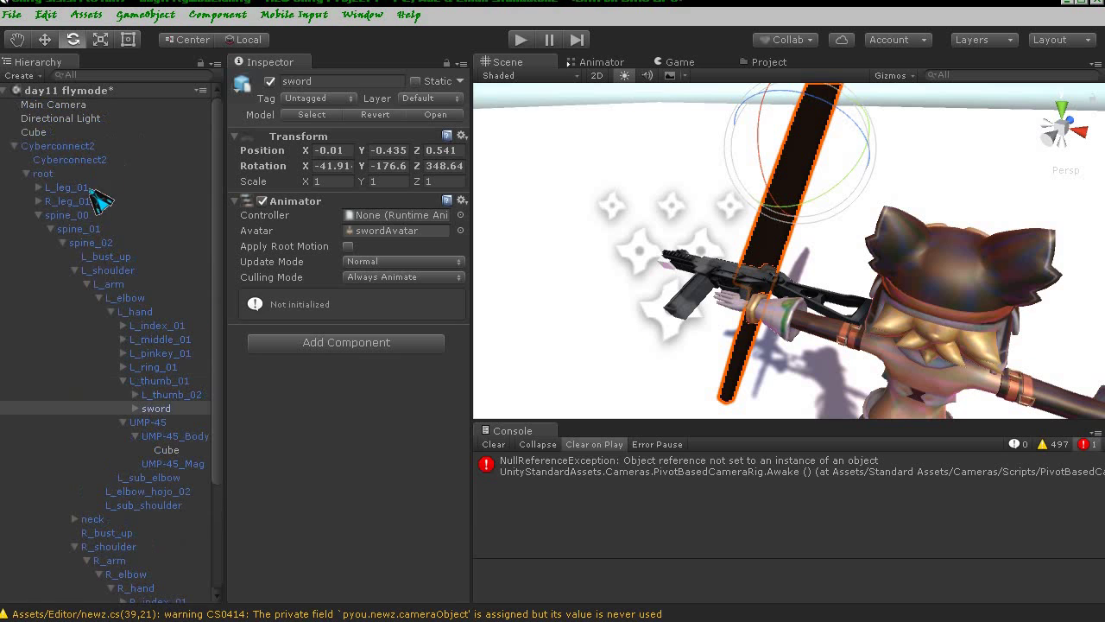
pyautogui.click(60, 147)
pyautogui.scroll(-5, 291, 498)
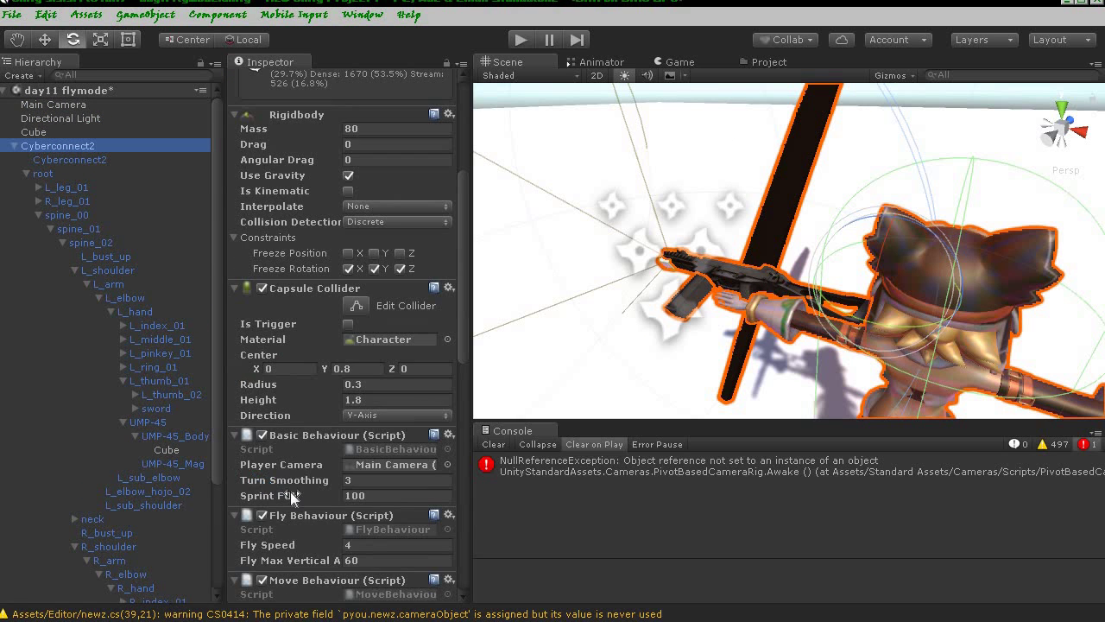
pyautogui.scroll(-3, 362, 535)
pyautogui.scroll(-2, 359, 442)
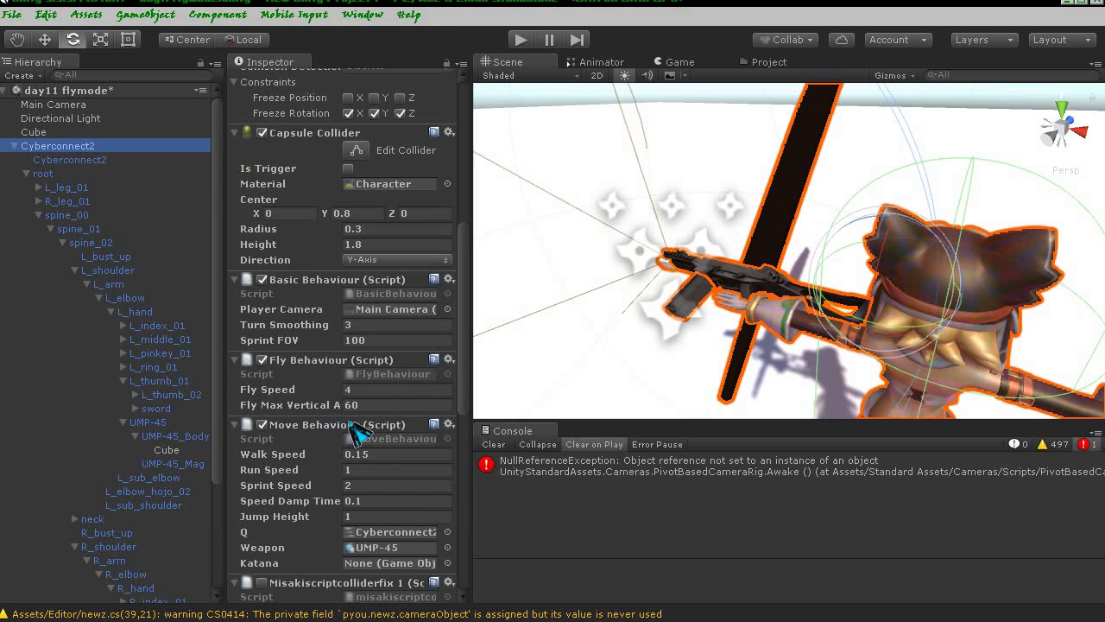
pyautogui.scroll(-2, 332, 473)
pyautogui.moveTo(164, 421); pyautogui.dragTo(350, 466)
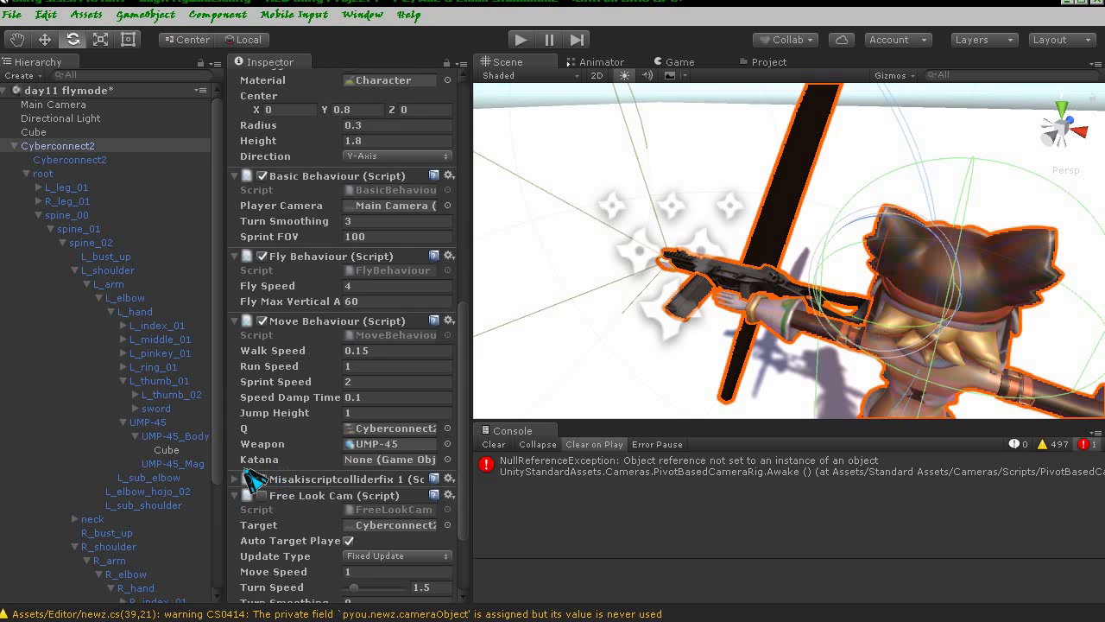
pyautogui.moveTo(161, 411); pyautogui.dragTo(362, 465)
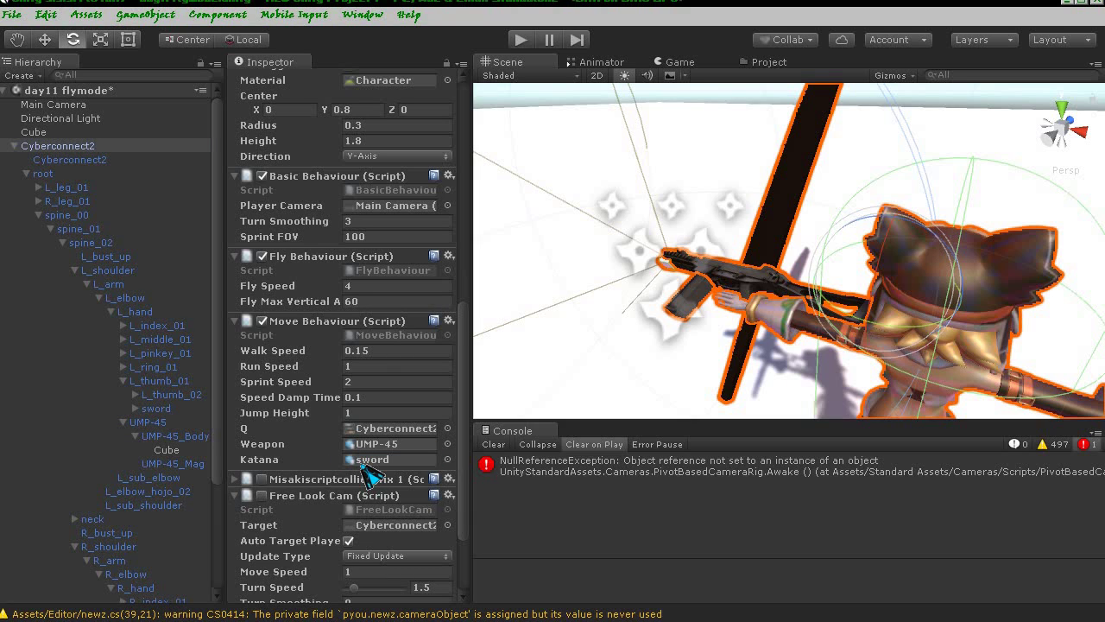
pyautogui.hotkey('alt', 'Tab')
pyautogui.scroll(15, 590, 439)
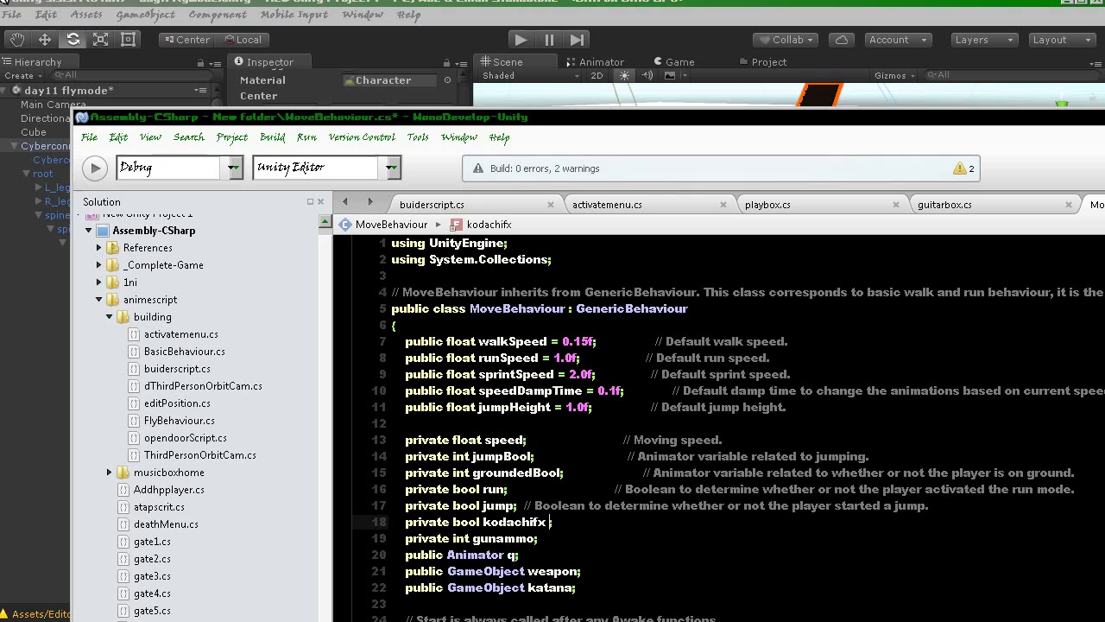
# - Initialise kodachifx = false on line 18, save, and rebuild with 0 errors
pyautogui.write('= false')
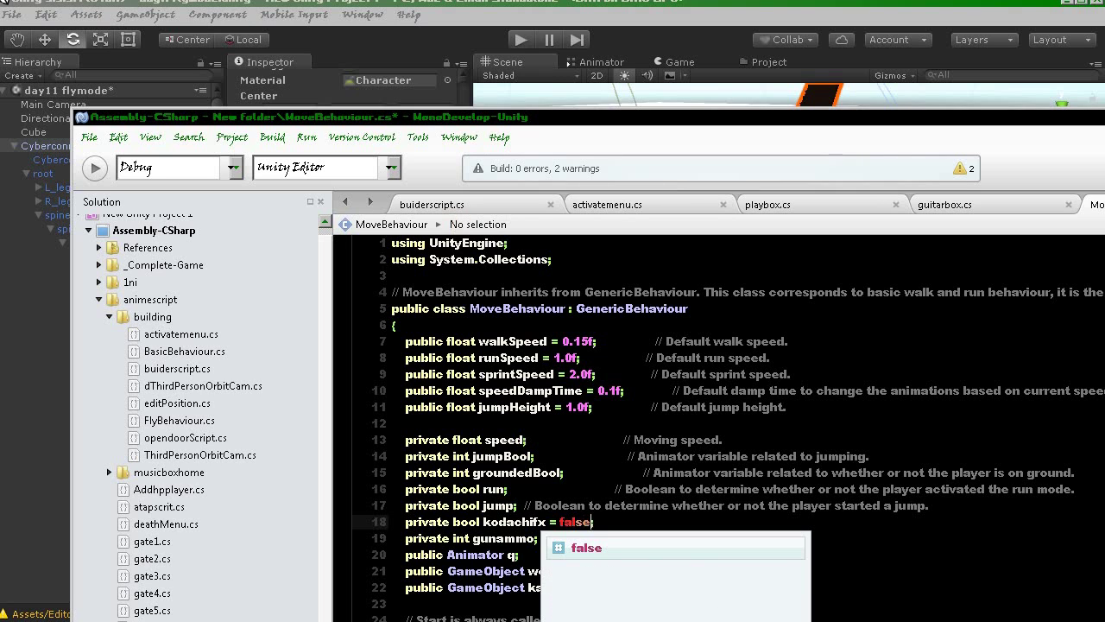
pyautogui.press('End')
pyautogui.click(98, 140)
pyautogui.click(129, 215)
pyautogui.click(94, 168)
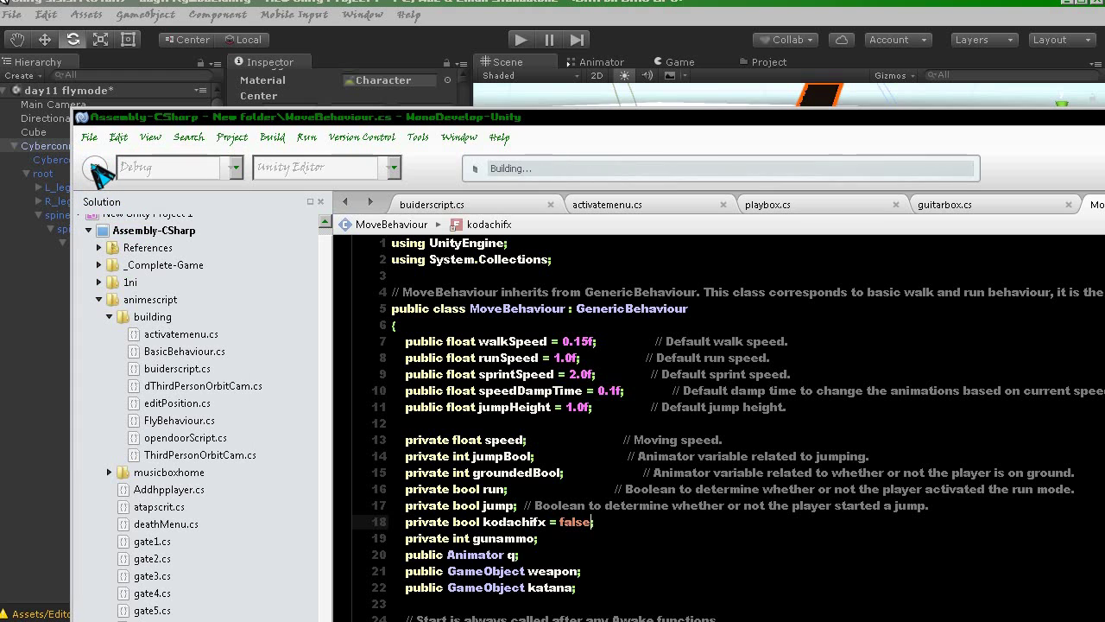
pyautogui.click(932, 331)
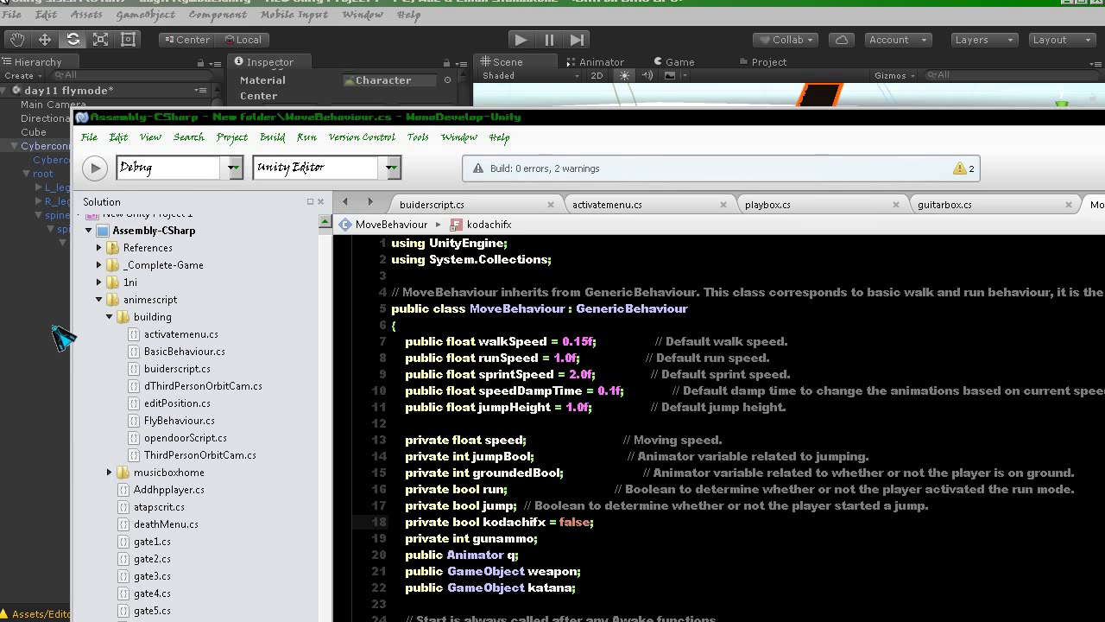
# - Deactivate the sword object, play the game, and press 2 to switch from gun to katana
pyautogui.click(19, 369)
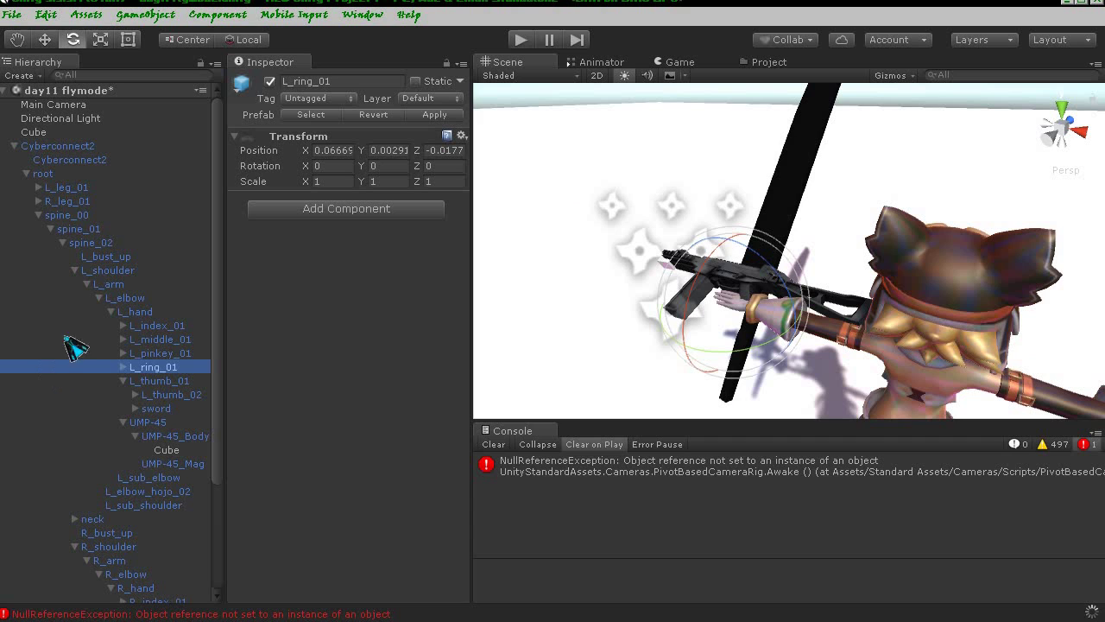
pyautogui.click(57, 146)
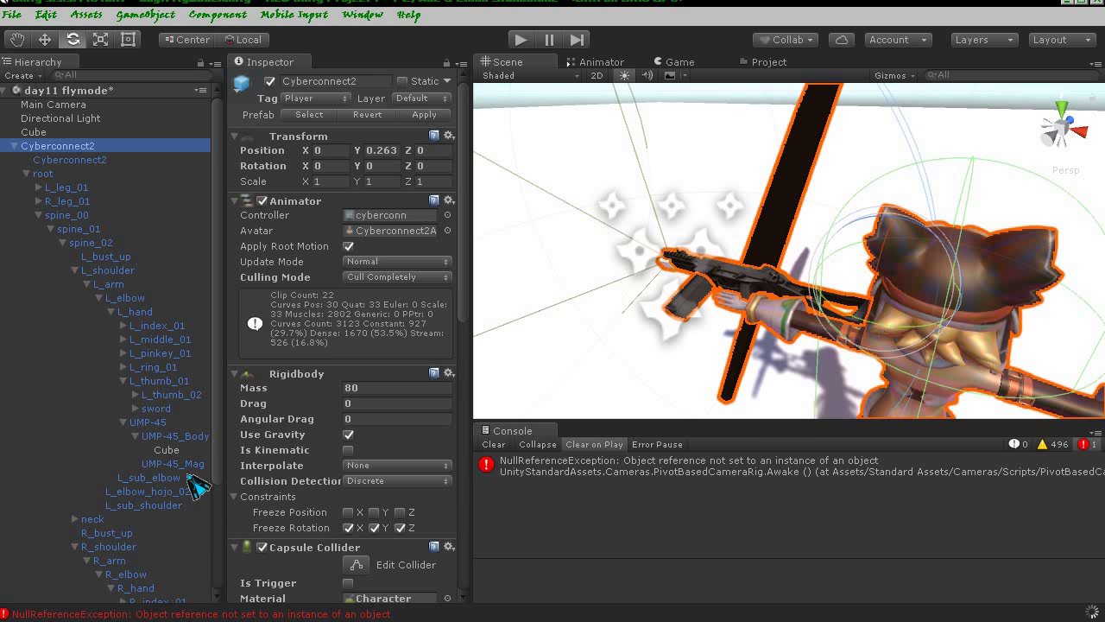
pyautogui.click(157, 408)
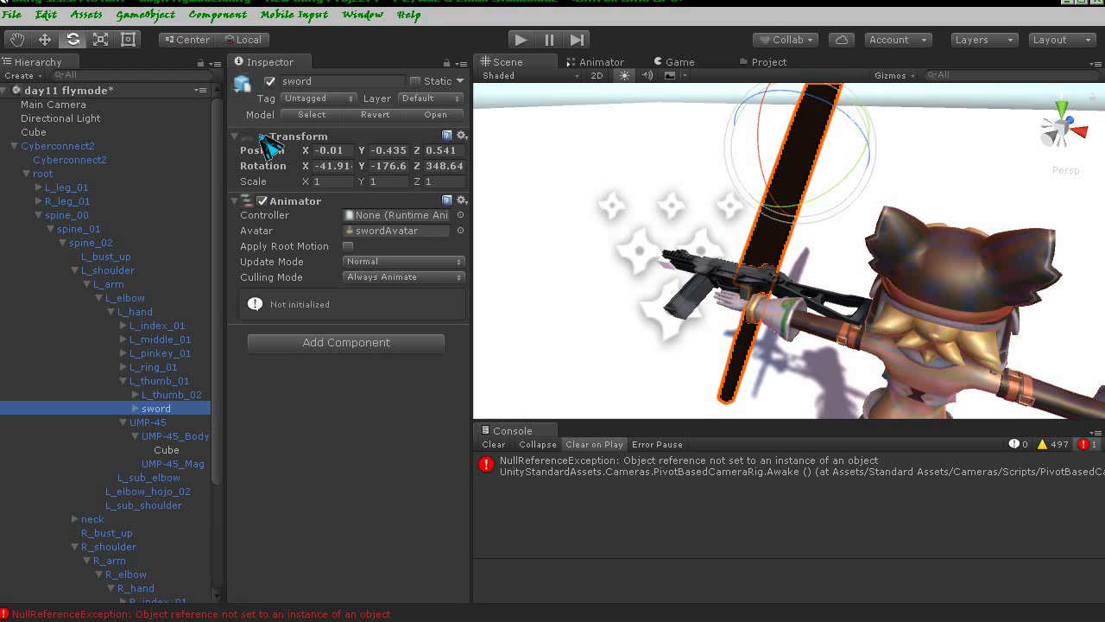
pyautogui.click(270, 81)
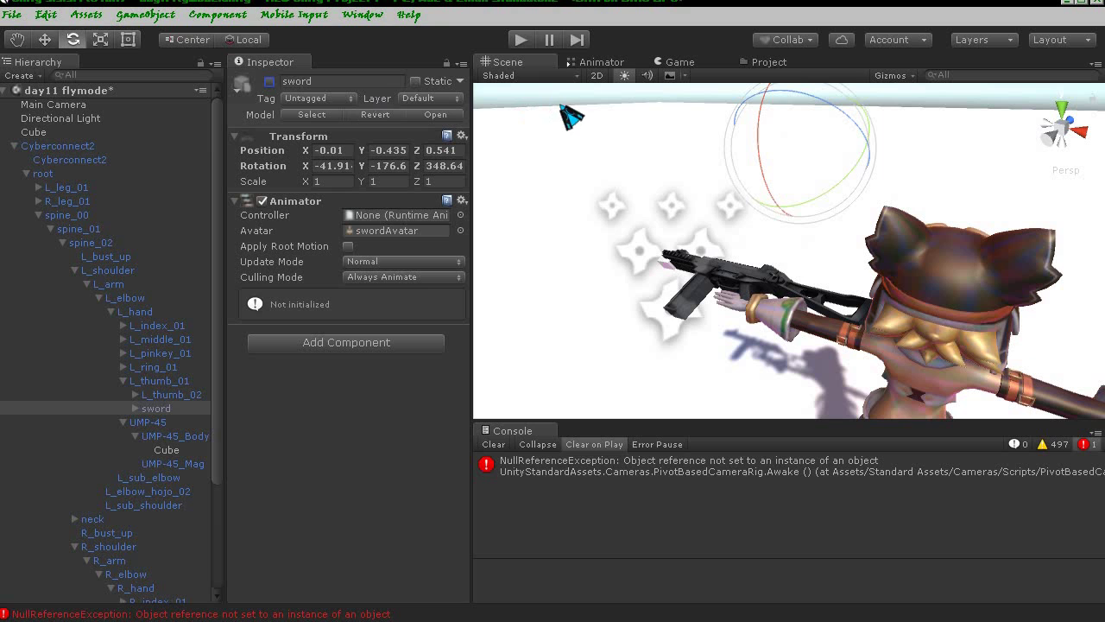
pyautogui.click(521, 40)
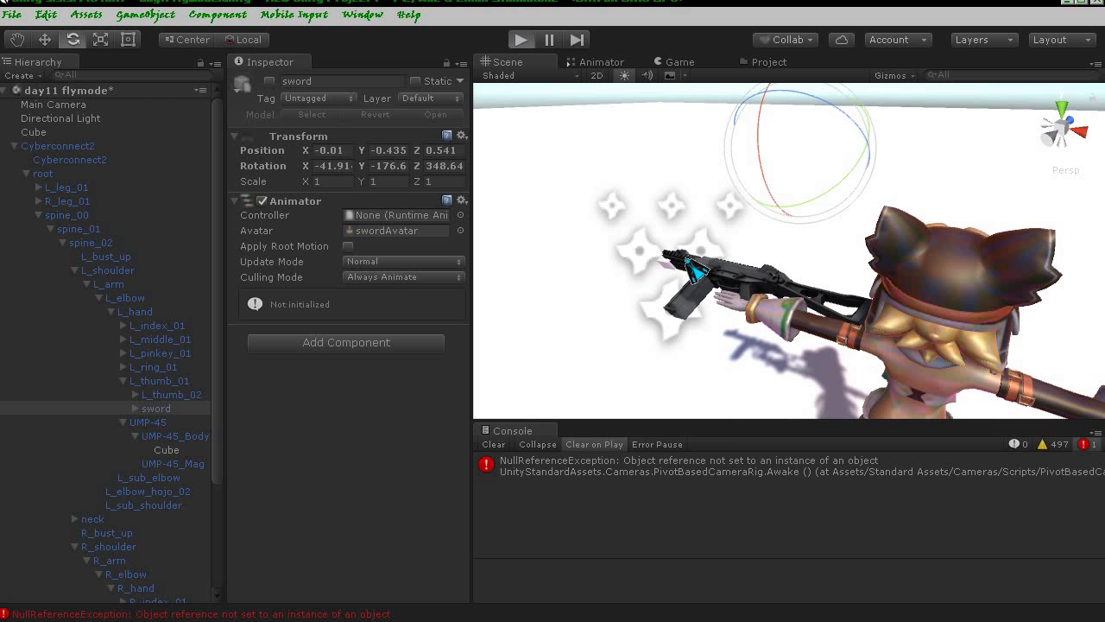
pyautogui.press('2')
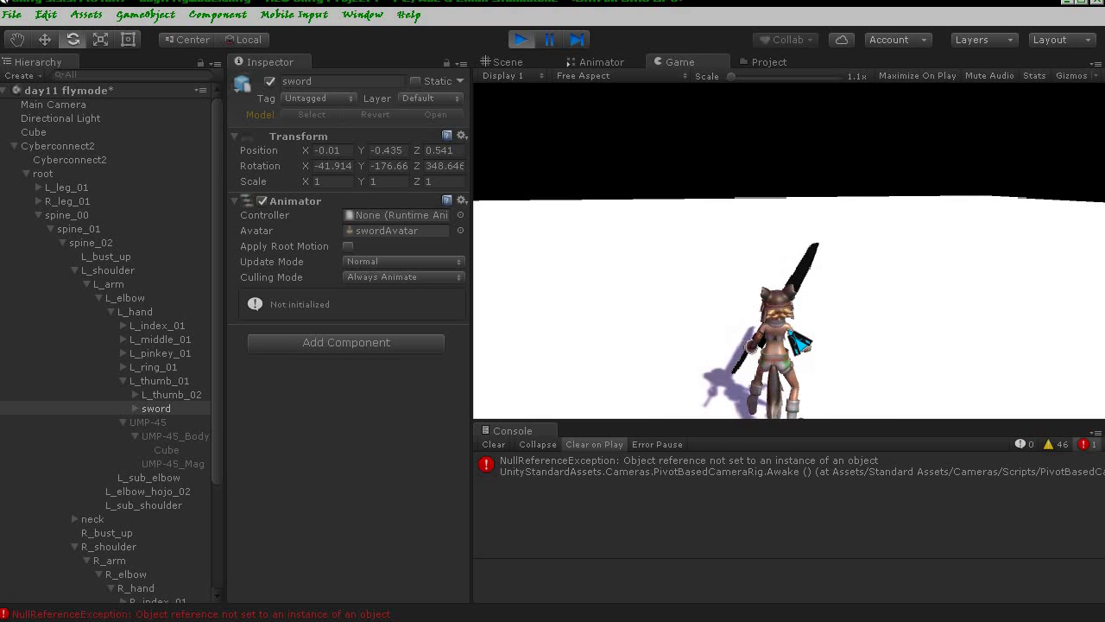
# - Re-enable the sword, rotate it to about Rotation Z 272, and play-test it
pyautogui.click(520, 39)
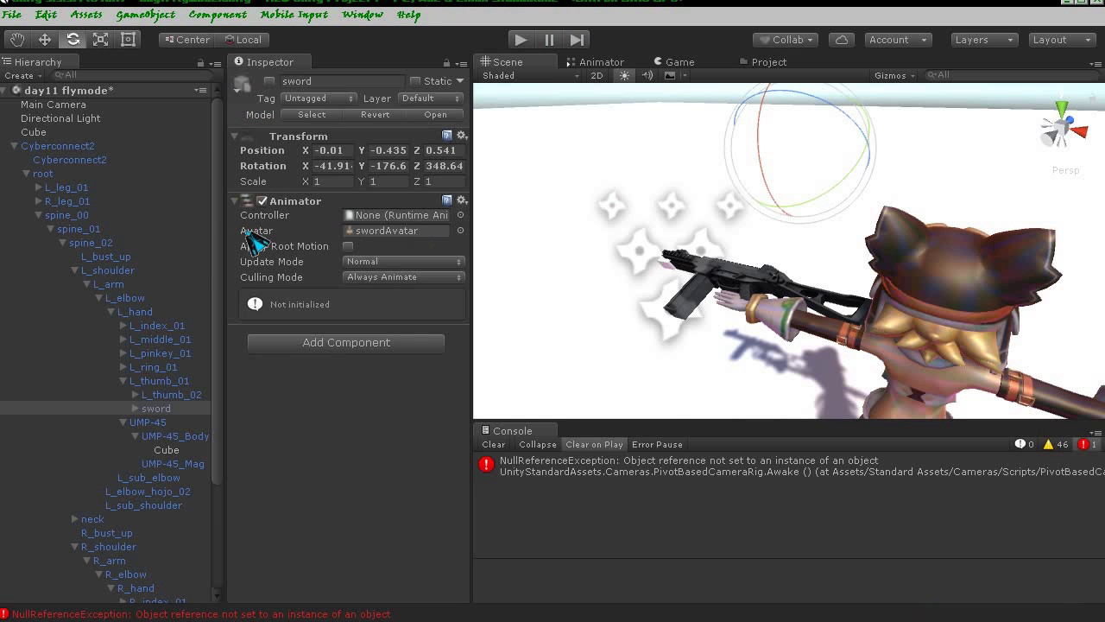
pyautogui.click(170, 411)
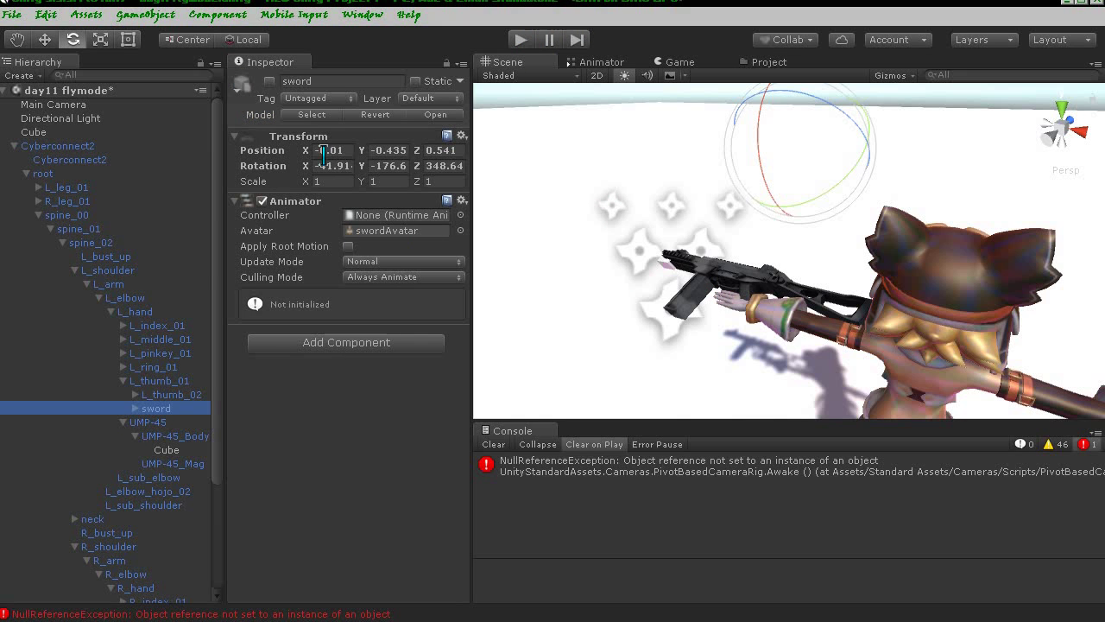
pyautogui.click(267, 79)
pyautogui.click(269, 80)
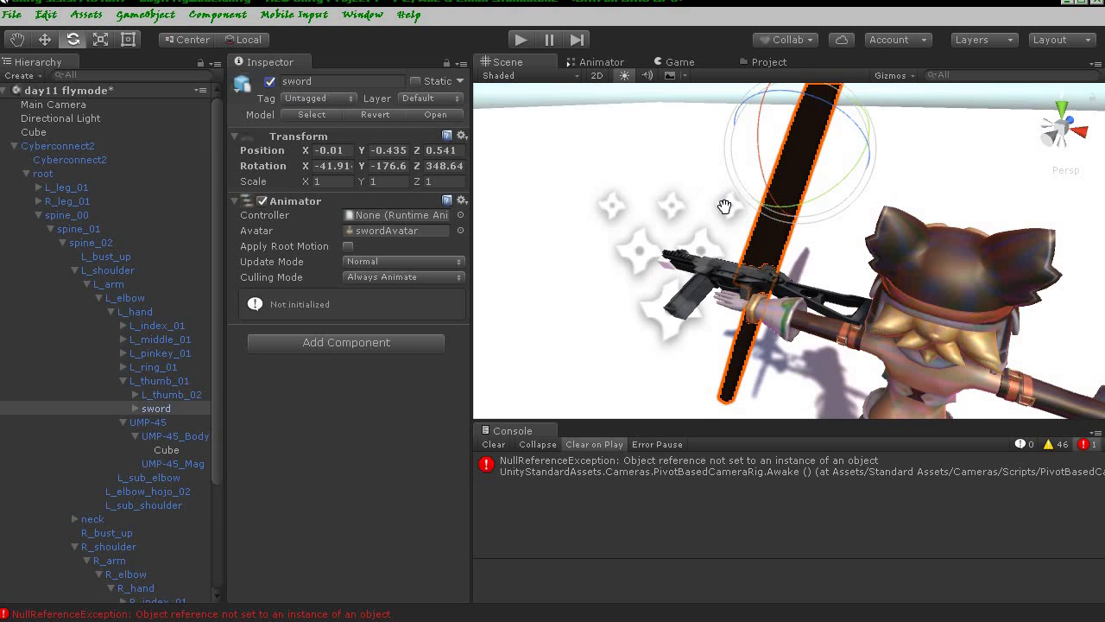
pyautogui.keyDown('alt'); pyautogui.moveTo(722, 207); pyautogui.dragTo(787, 242); pyautogui.keyUp('alt')
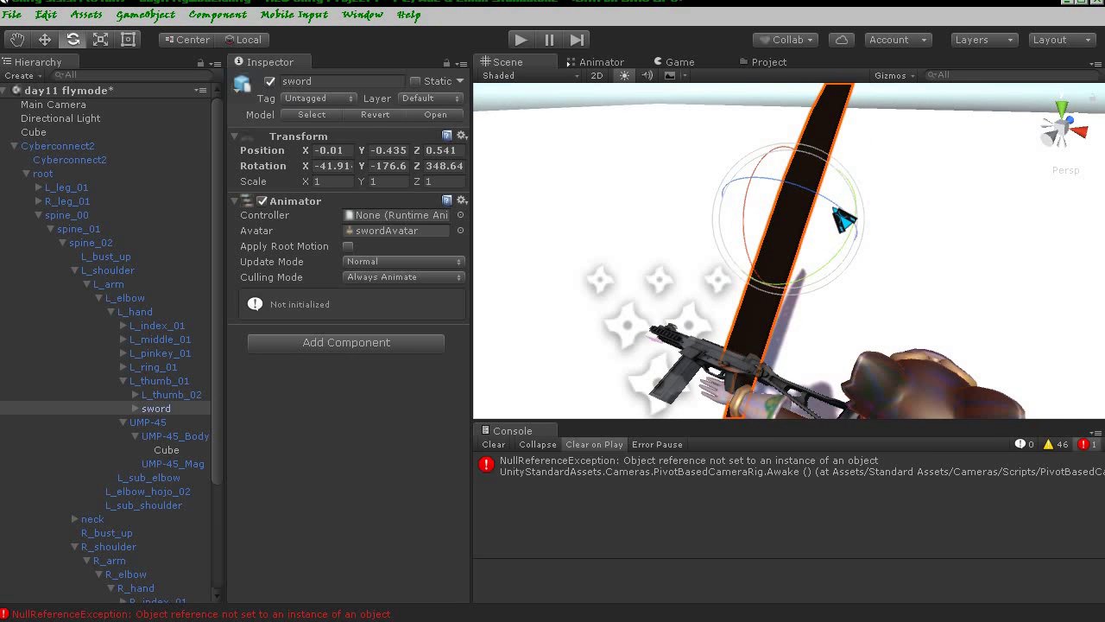
pyautogui.moveTo(836, 207); pyautogui.dragTo(689, 169)
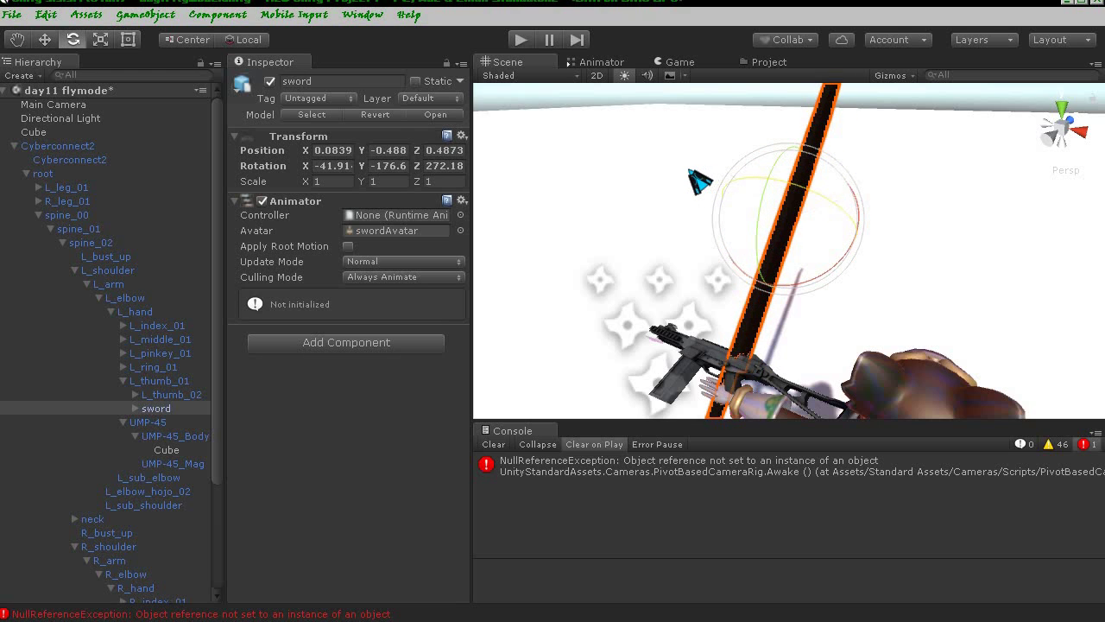
pyautogui.click(522, 40)
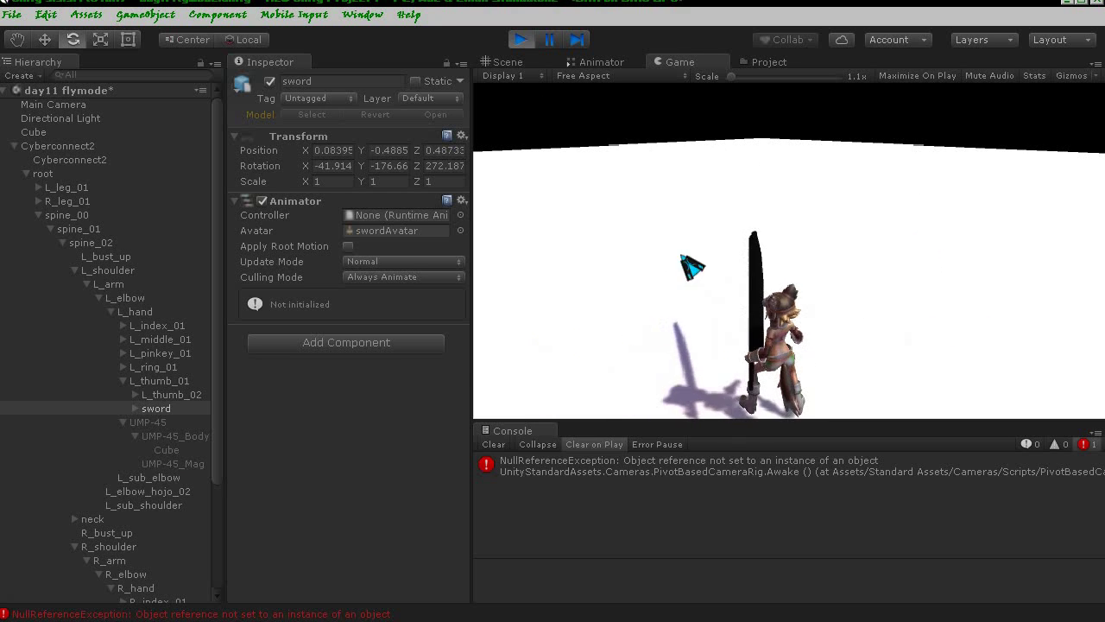
pyautogui.click(520, 39)
# - Rotate the sword to a new angle and play-test it again
pyautogui.moveTo(598, 156); pyautogui.dragTo(735, 285, button='middle')
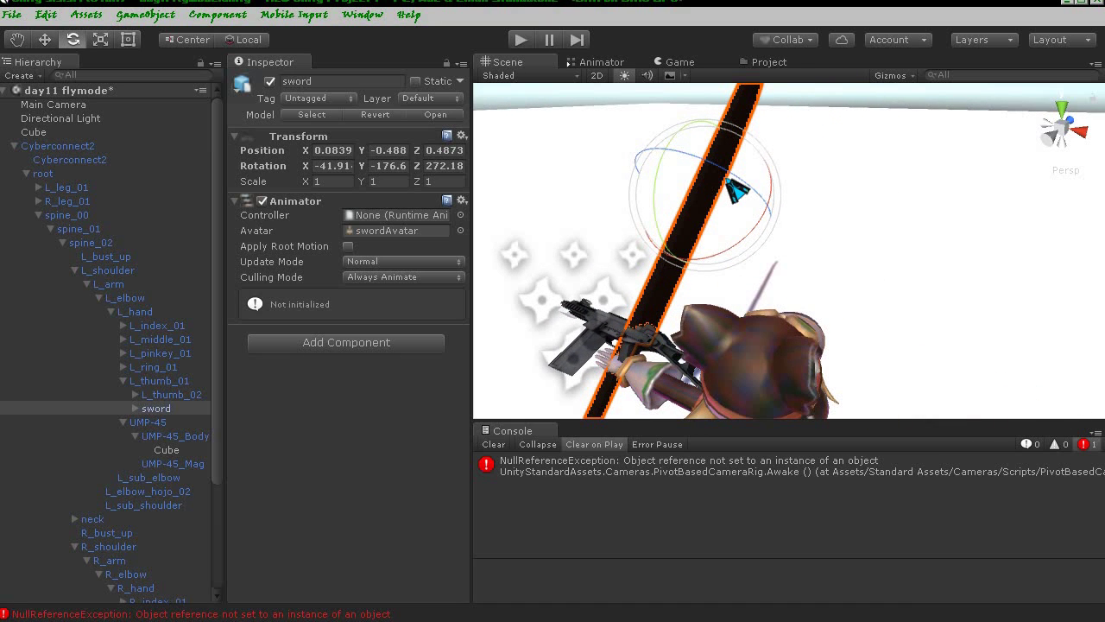
pyautogui.moveTo(741, 184)
pyautogui.mouseDown()
pyautogui.moveTo(730, 169)
pyautogui.moveTo(615, 126)
pyautogui.mouseUp()
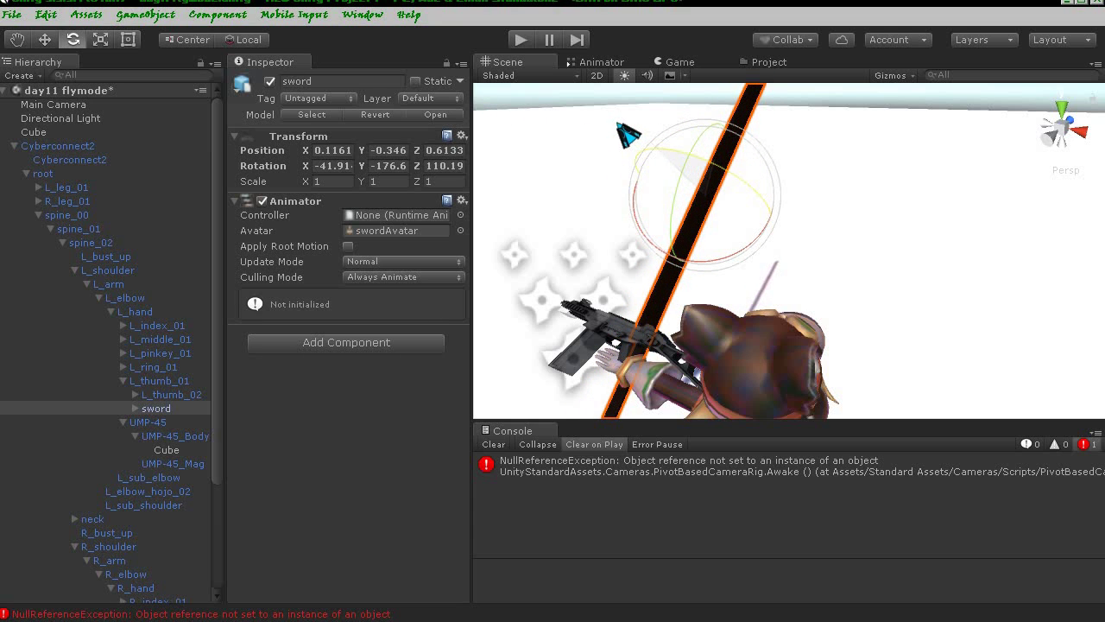
pyautogui.click(523, 39)
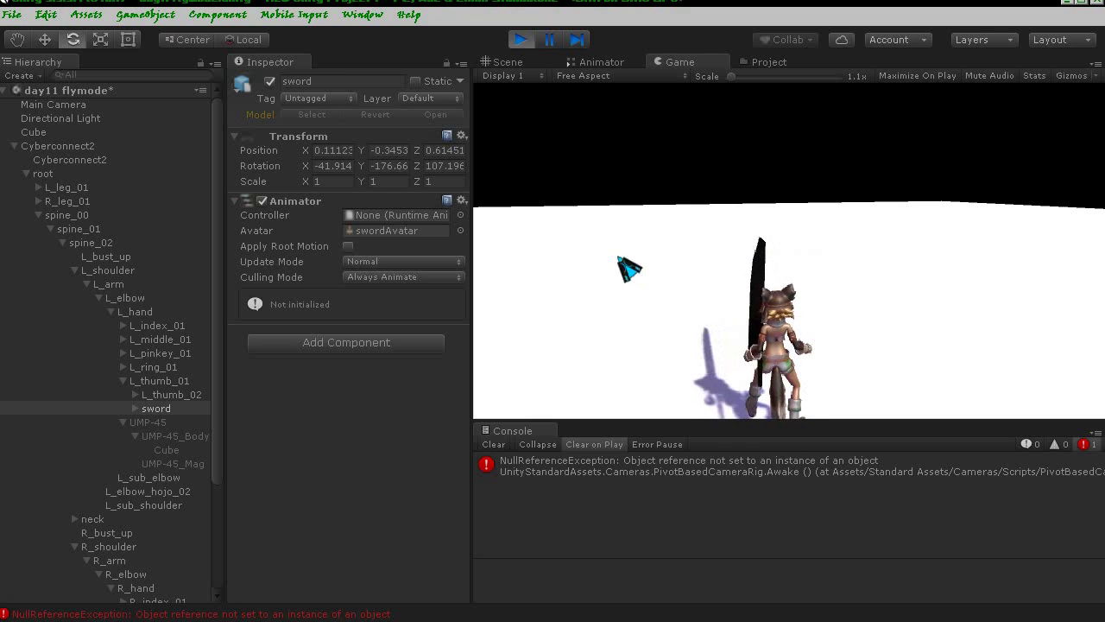
pyautogui.click(521, 40)
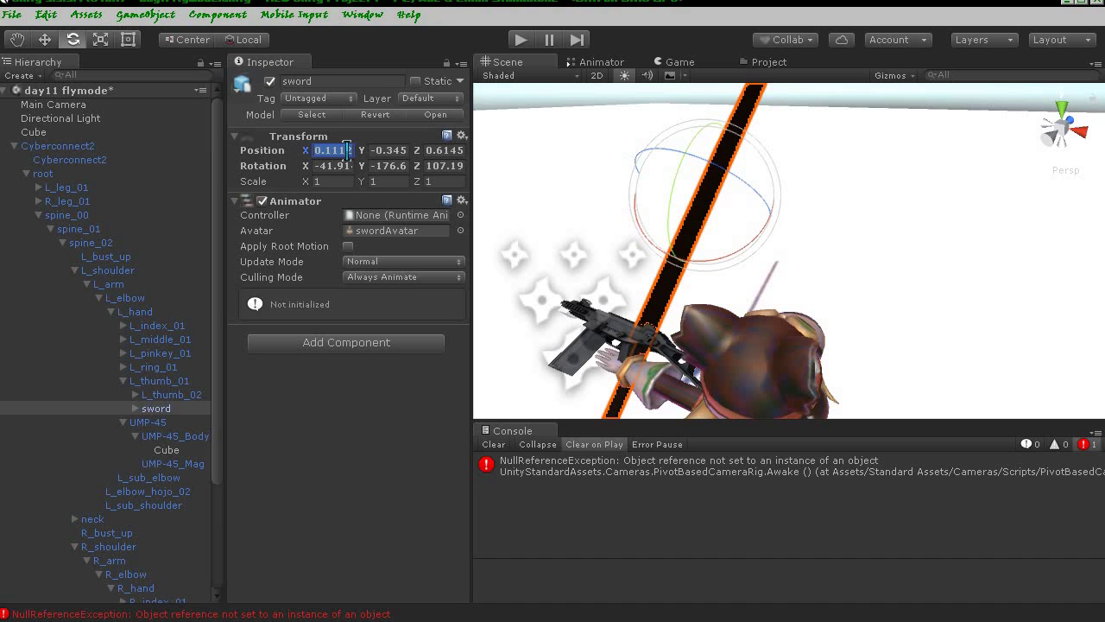
# - Set the sword's Position X and Z to 0, adjust its rotation and placement, and play-test
pyautogui.write('0')
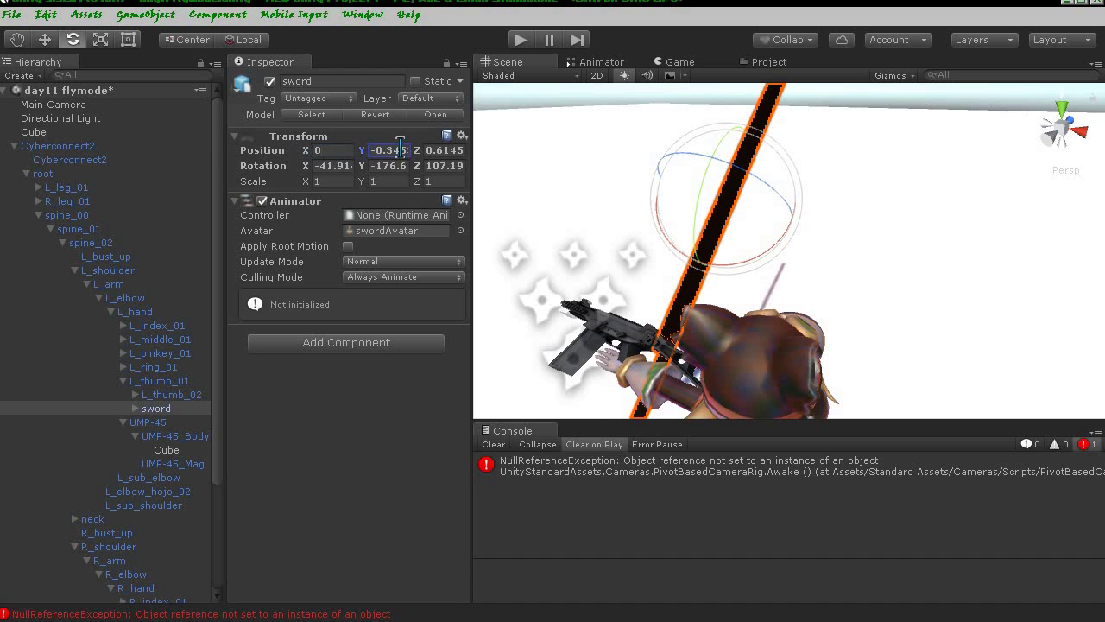
pyautogui.write('0')
pyautogui.click(445, 151)
pyautogui.write('0')
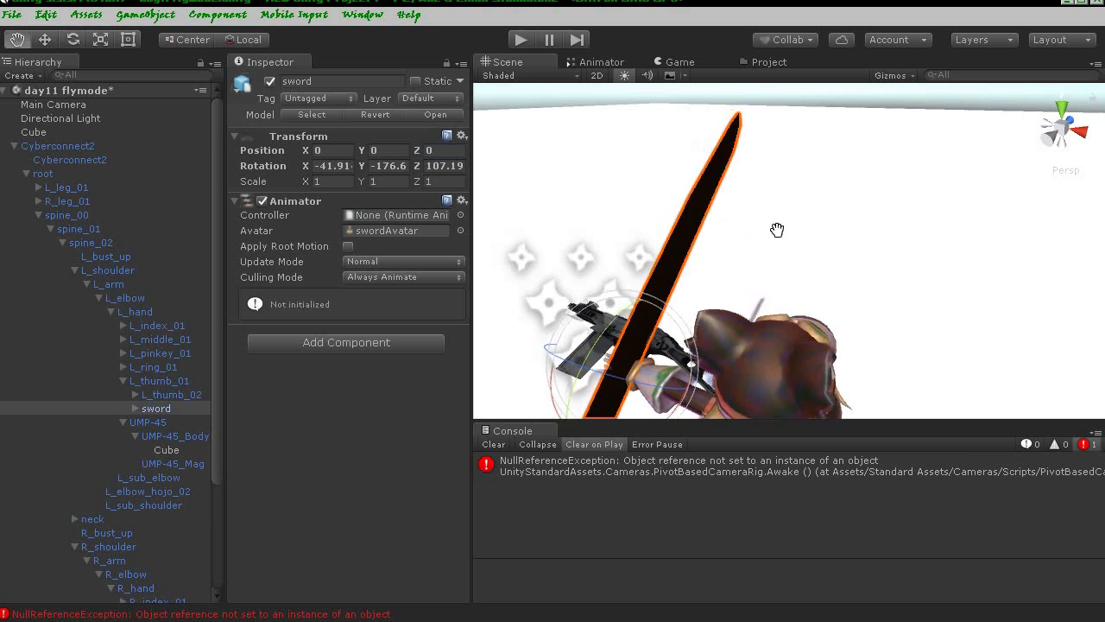
pyautogui.moveTo(777, 229); pyautogui.dragTo(870, 187, button='middle')
pyautogui.moveTo(870, 186)
pyautogui.keyDown('alt'); pyautogui.mouseDown()
pyautogui.moveTo(826, 150)
pyautogui.moveTo(772, 170)
pyautogui.moveTo(781, 99)
pyautogui.mouseUp(); pyautogui.keyUp('alt')
pyautogui.press('e')
pyautogui.click(44, 39)
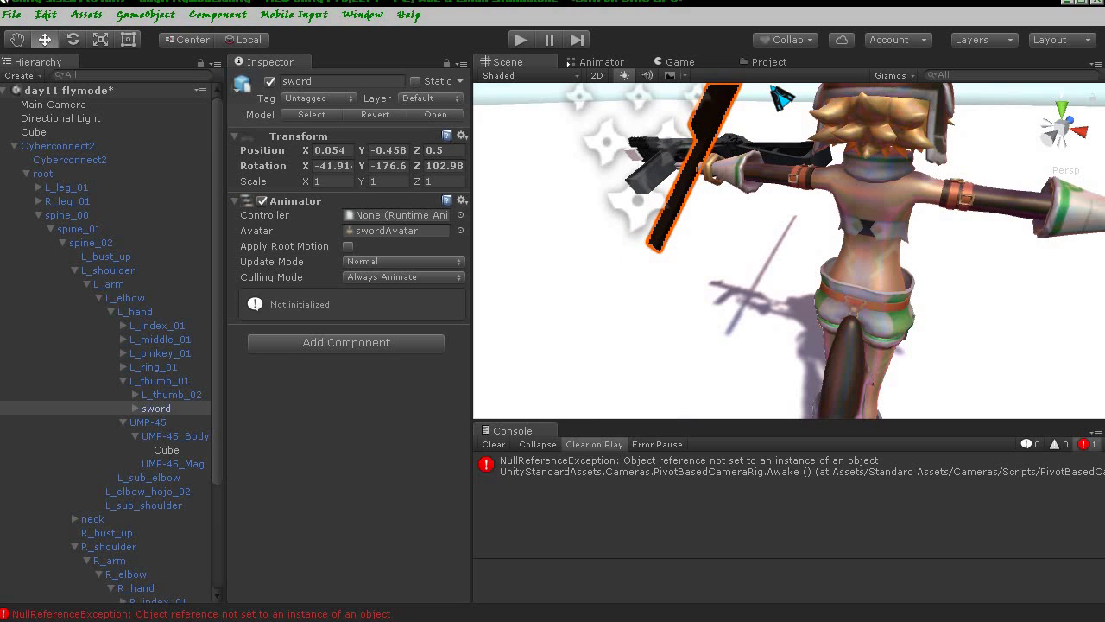
pyautogui.click(527, 41)
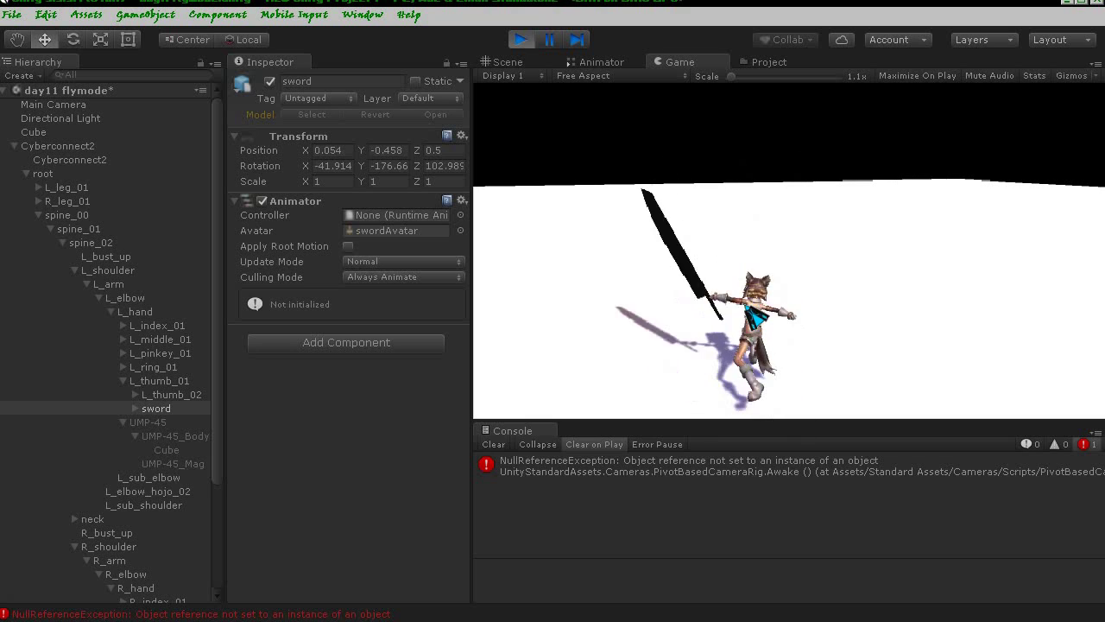
pyautogui.click(521, 42)
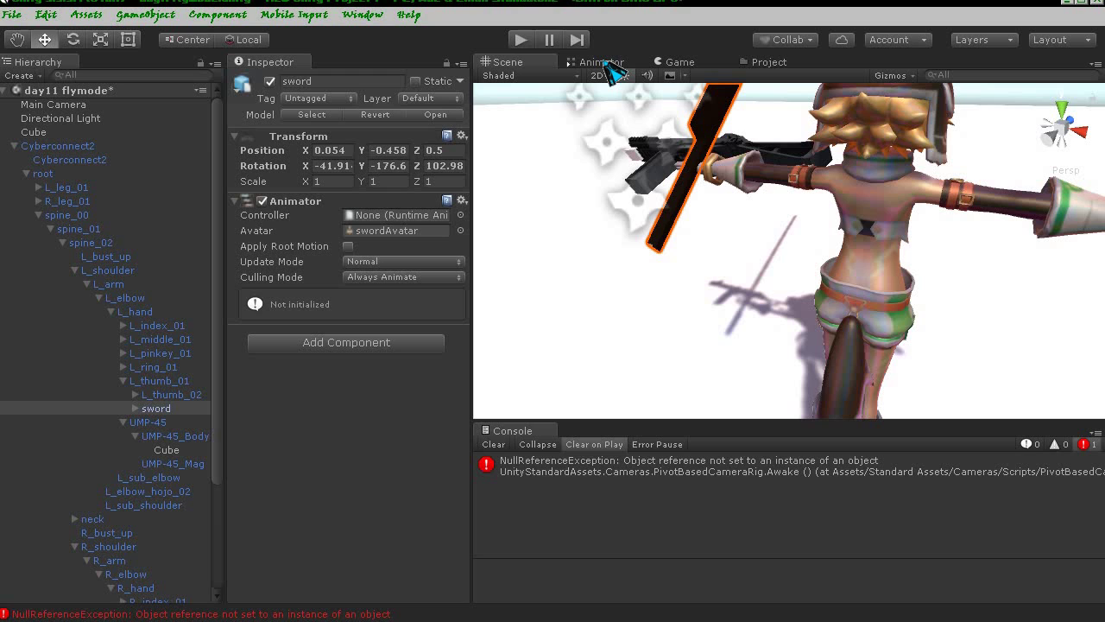
# - Set the Attack1 state's Speed to 3, play-test toggling between sword and gun, then reopen the Animator
pyautogui.click(602, 62)
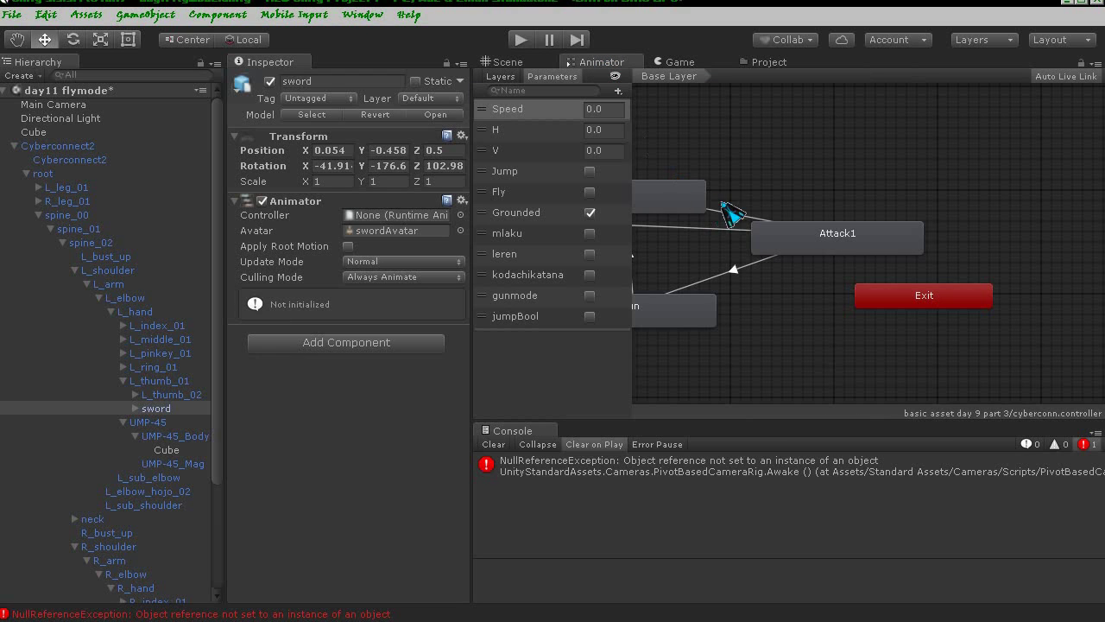
pyautogui.click(842, 251)
pyautogui.write('3')
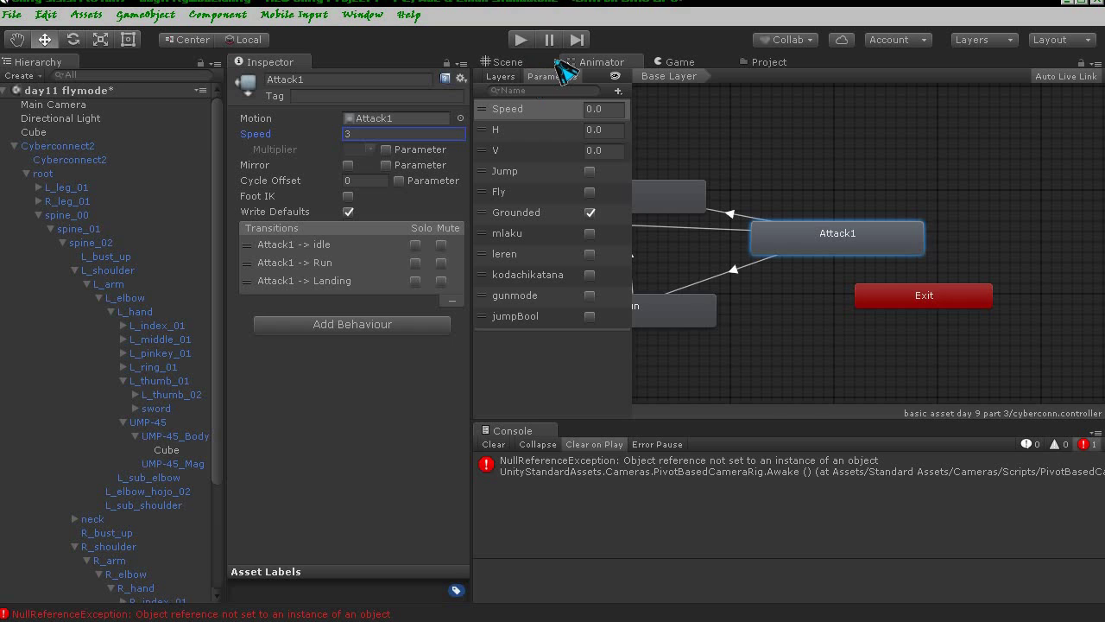
pyautogui.click(508, 62)
pyautogui.click(523, 42)
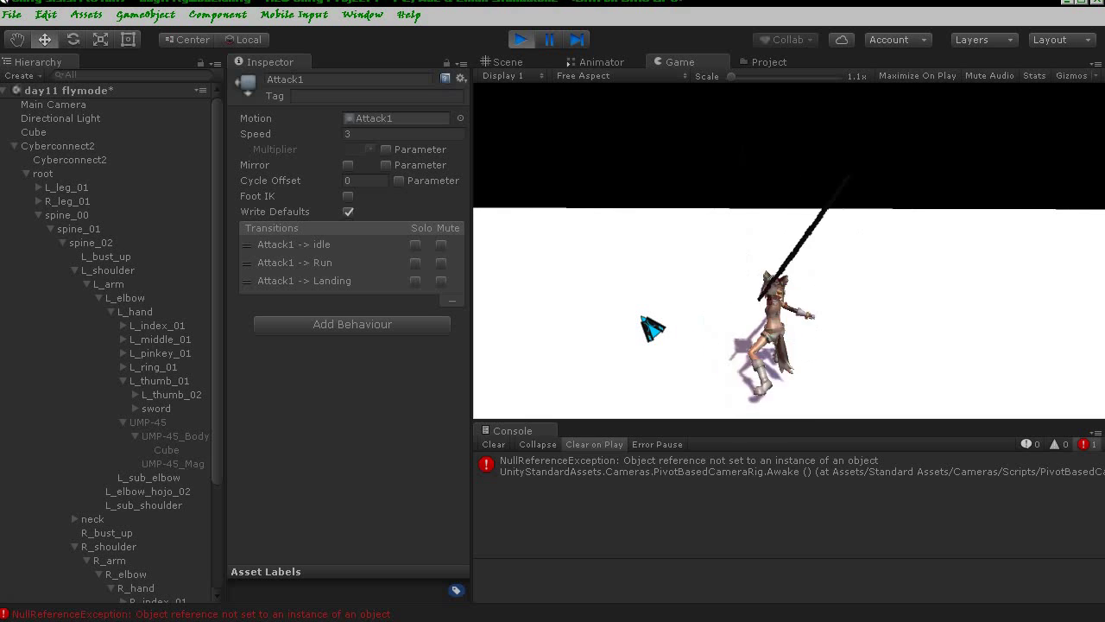
pyautogui.press('2')
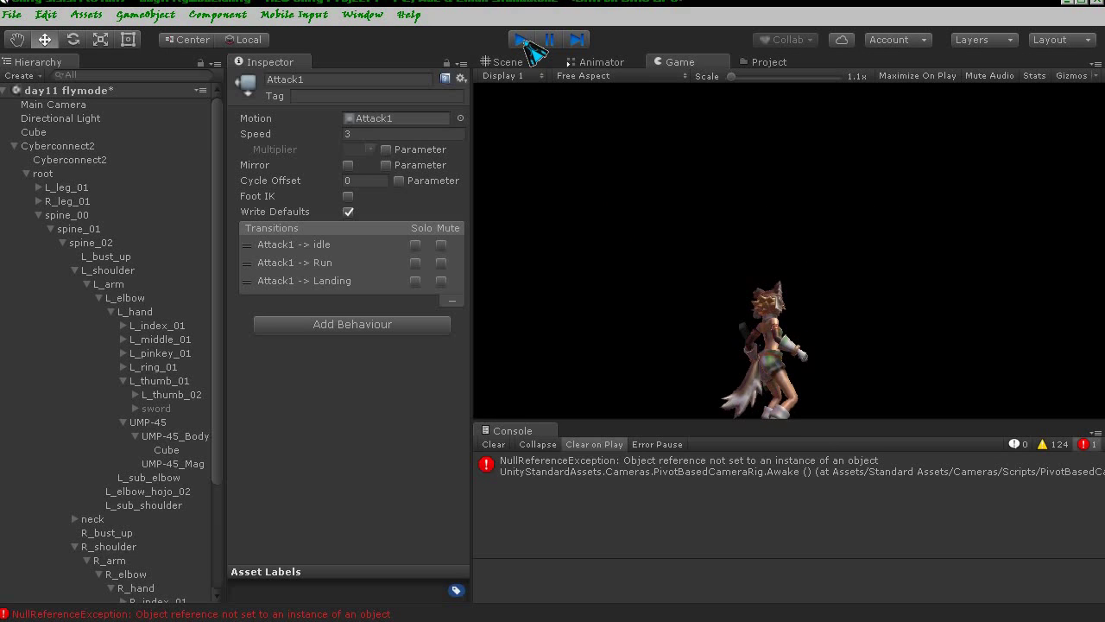
pyautogui.click(526, 40)
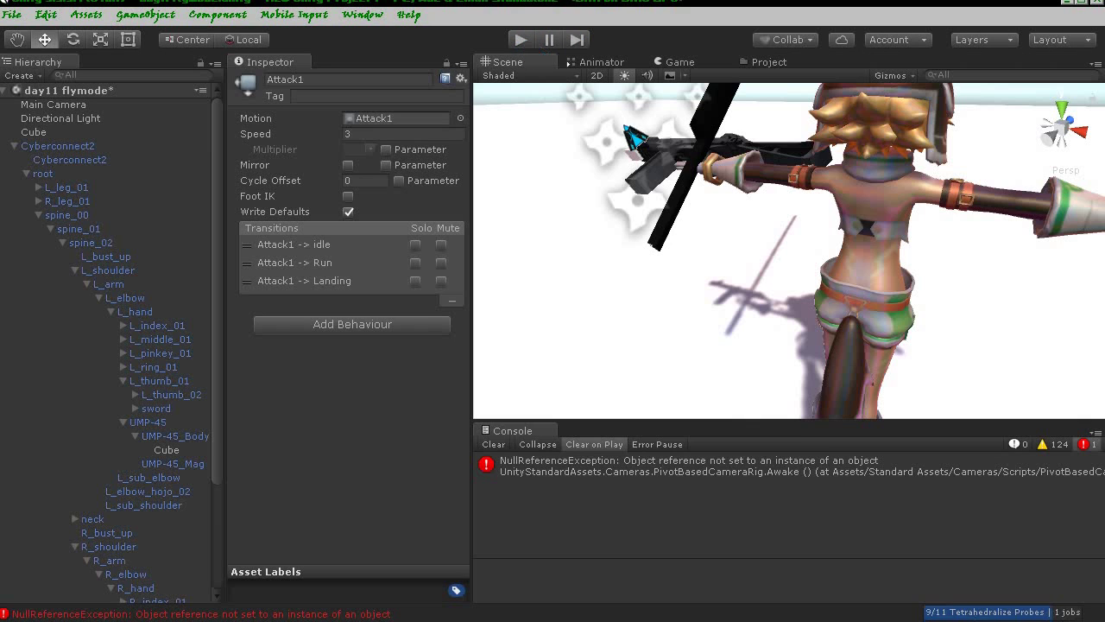
pyautogui.click(615, 64)
# - Inspect the idle-to-stanby transition and confirm its condition requires gunmode to be true
pyautogui.moveTo(912, 239); pyautogui.dragTo(978, 281, button='middle')
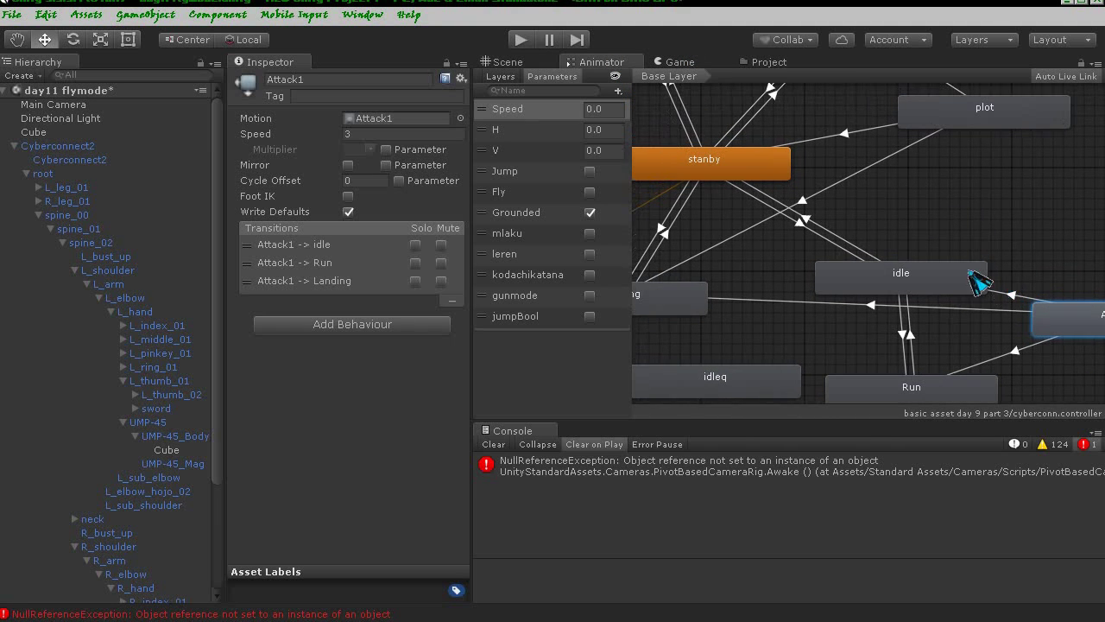
pyautogui.click(827, 233)
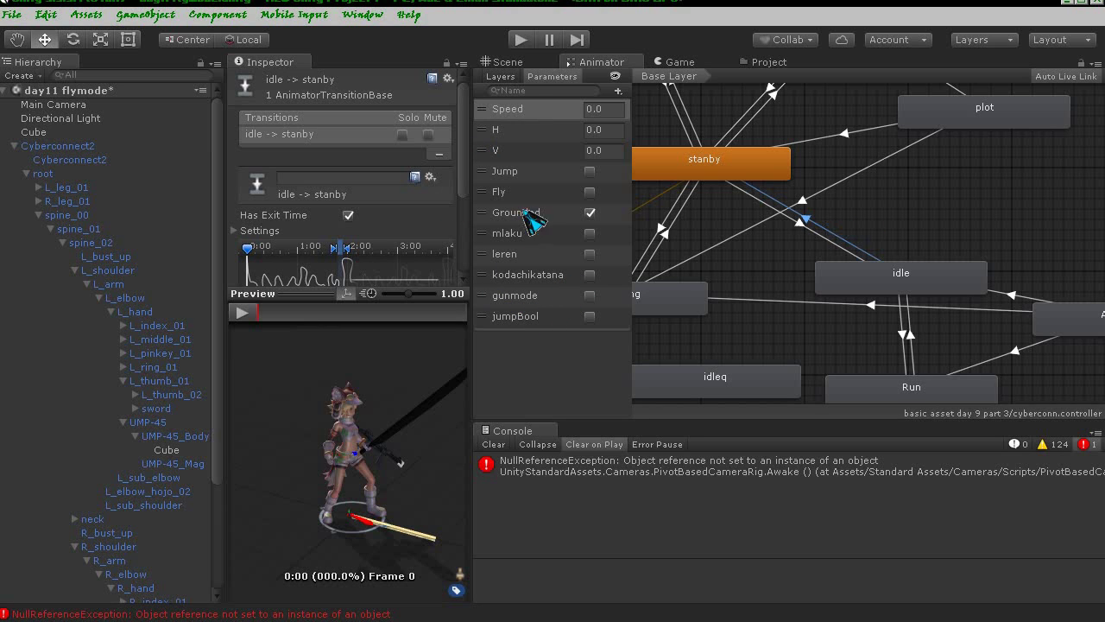
pyautogui.moveTo(464, 176); pyautogui.dragTo(464, 247)
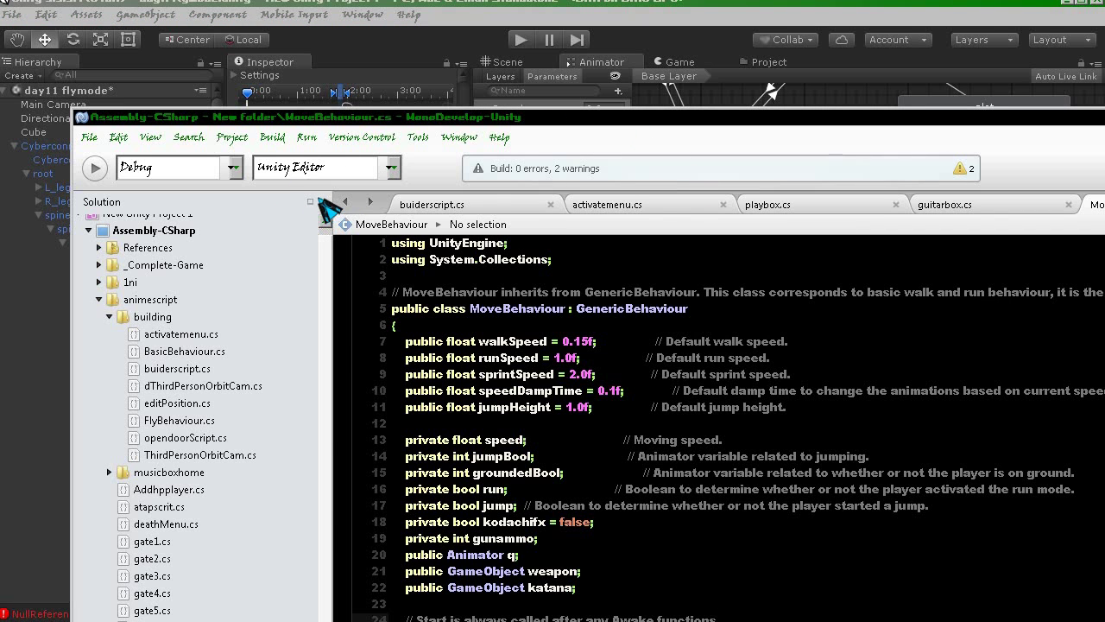
# - Widen the code view and insert a new line 57 after line 56 in the kodachifx branch
pyautogui.click(320, 201)
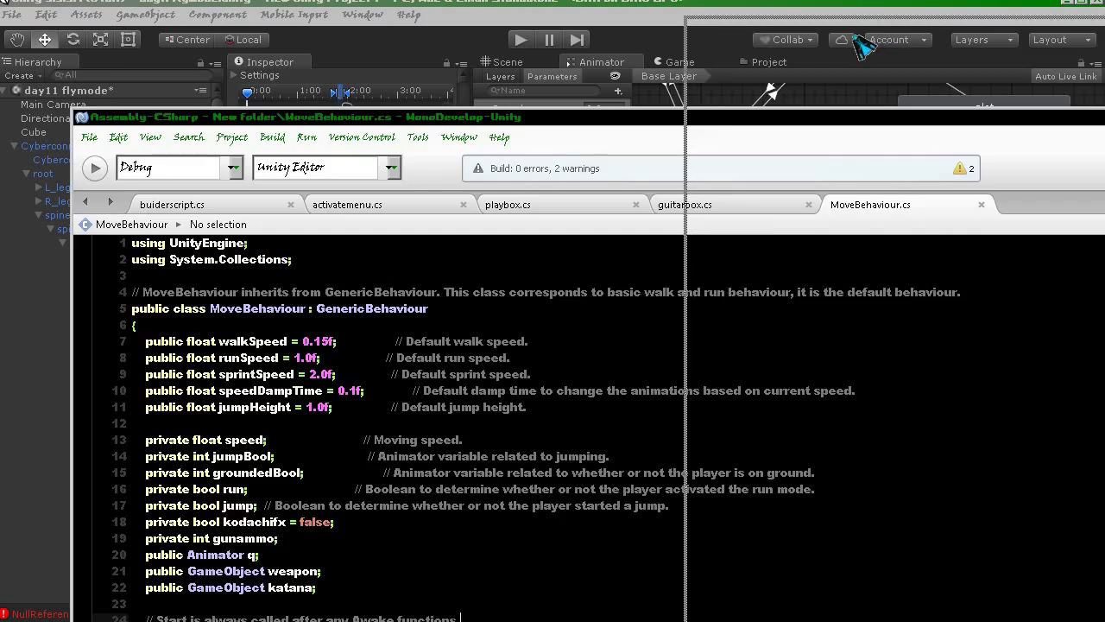
pyautogui.moveTo(907, 153); pyautogui.dragTo(864, 39)
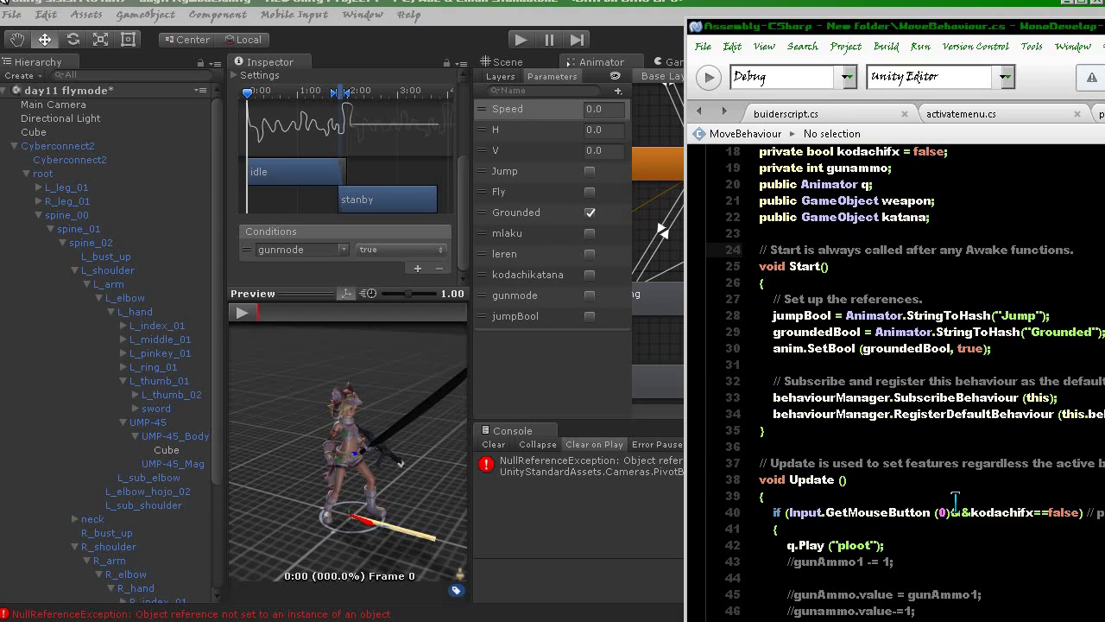
pyautogui.scroll(2, 954, 504)
pyautogui.scroll(-6, 954, 503)
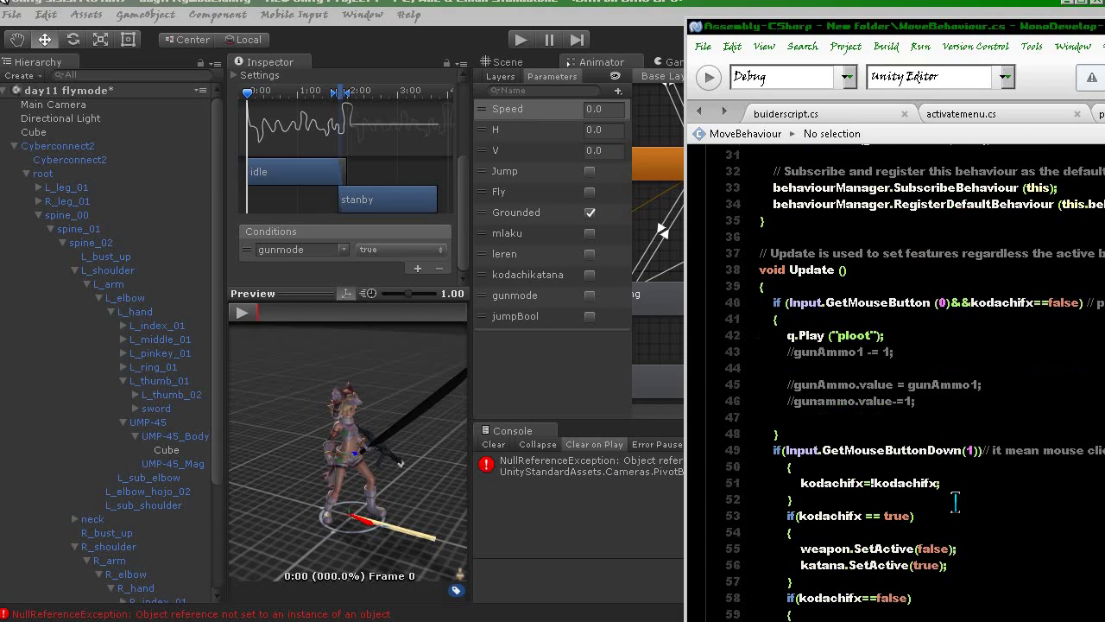
pyautogui.scroll(1, 955, 503)
pyautogui.scroll(-1, 955, 503)
pyautogui.scroll(-3, 955, 503)
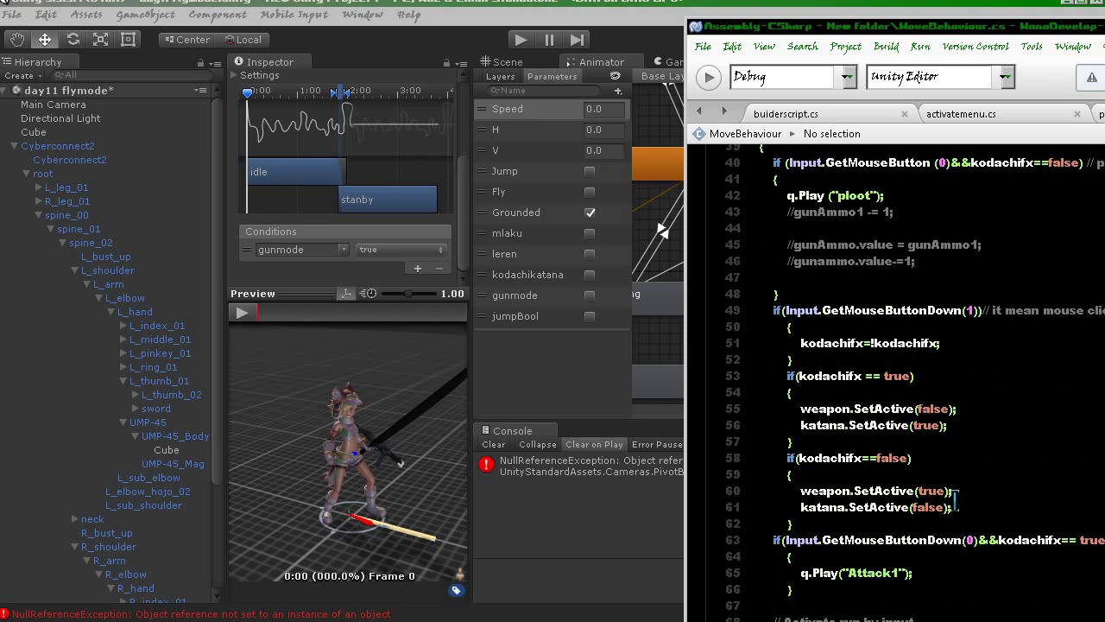
pyautogui.click(959, 424)
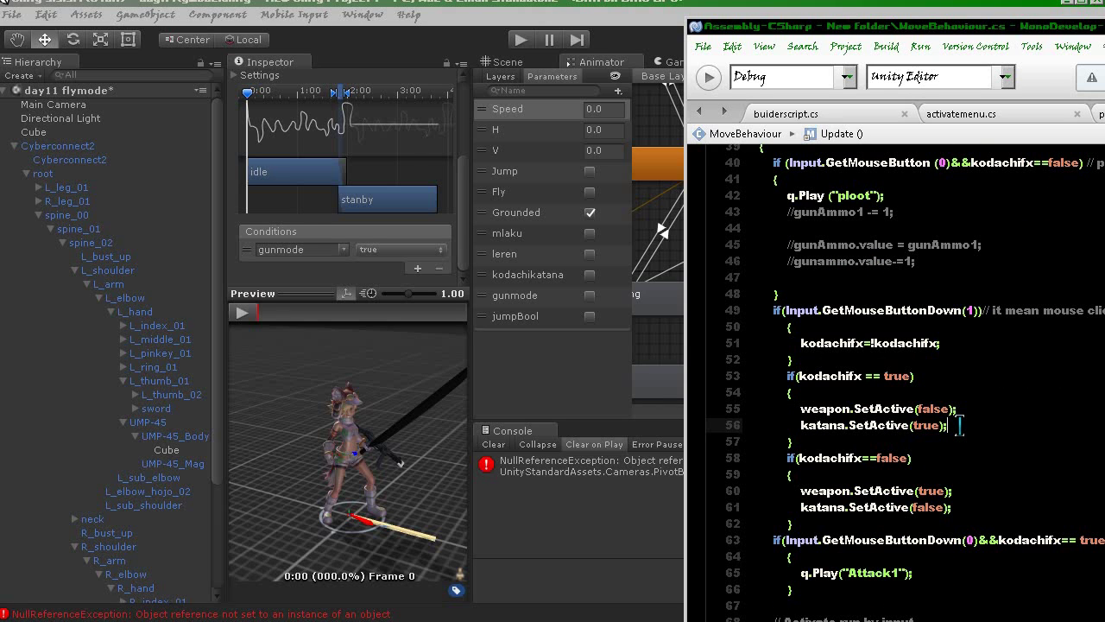
pyautogui.press('Return')
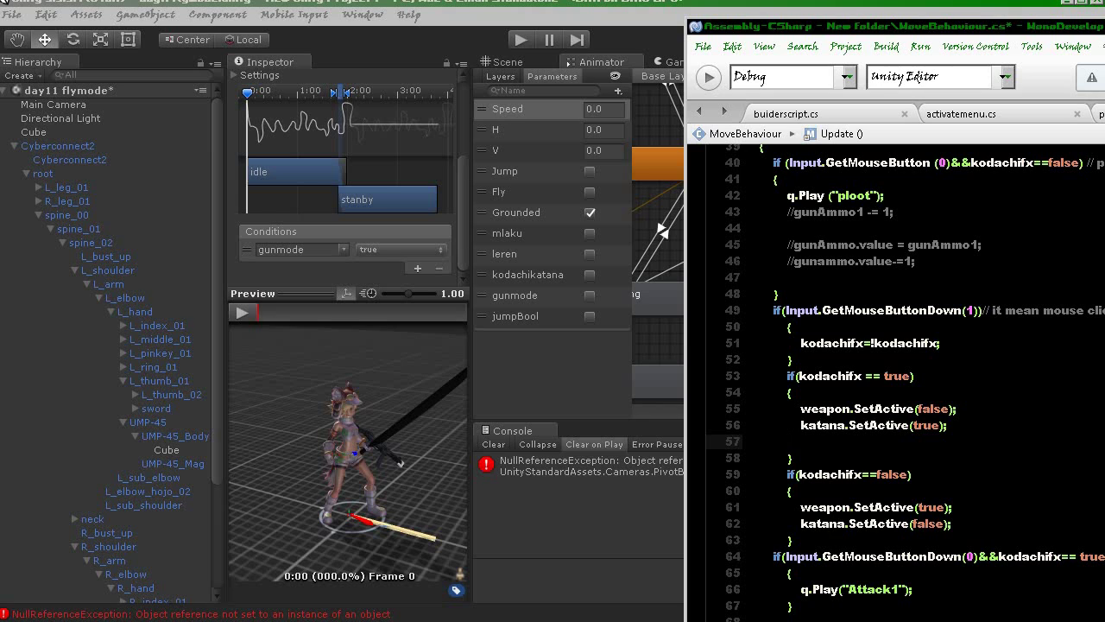
# - Write an indented q.SetBool("gunmode", false); call on line 57
pyautogui.write('q')
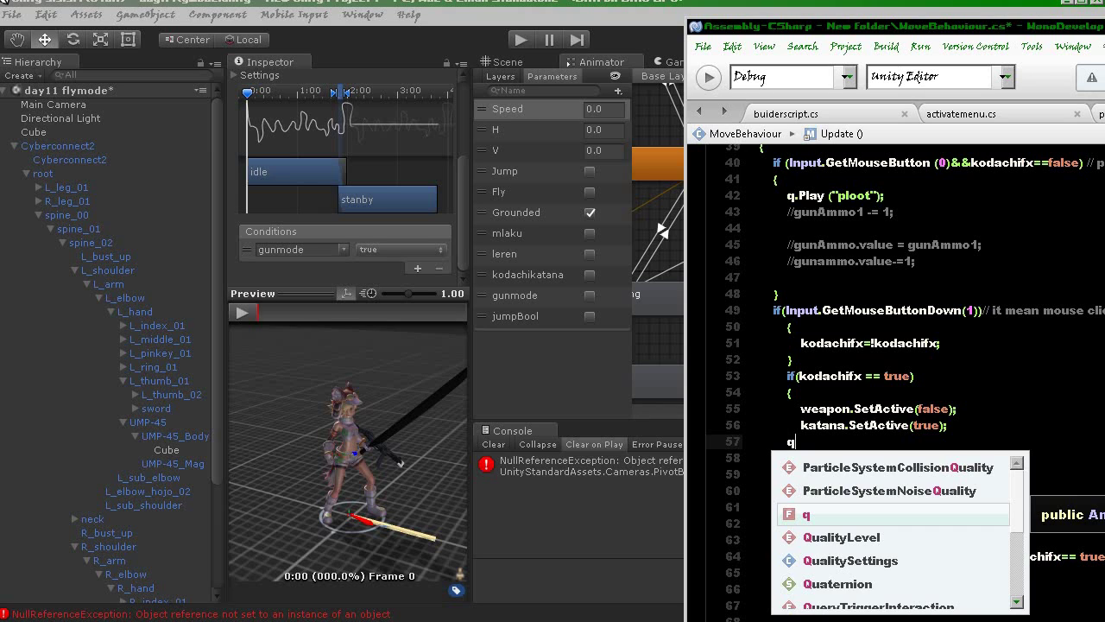
pyautogui.press('Escape')
pyautogui.press('Home')
pyautogui.press('Tab')
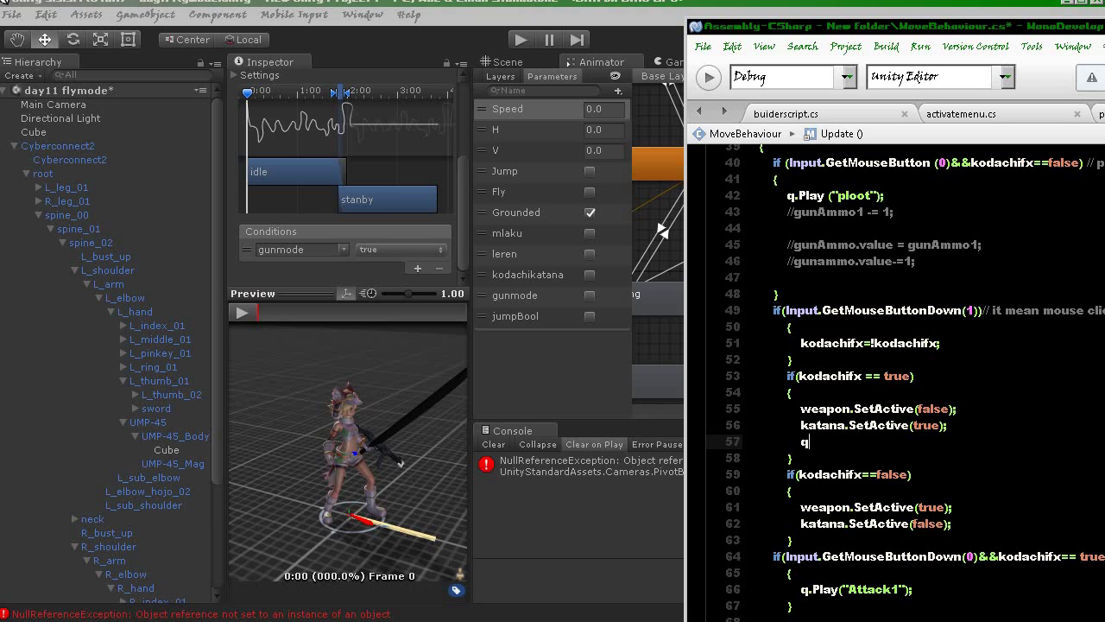
pyautogui.write('.')
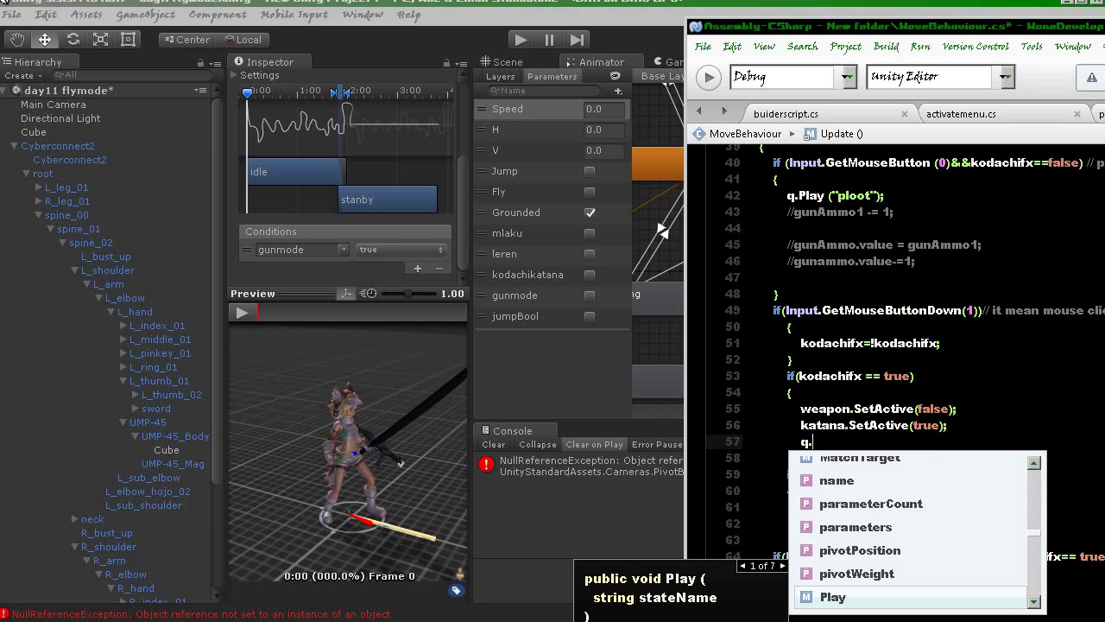
pyautogui.write('set')
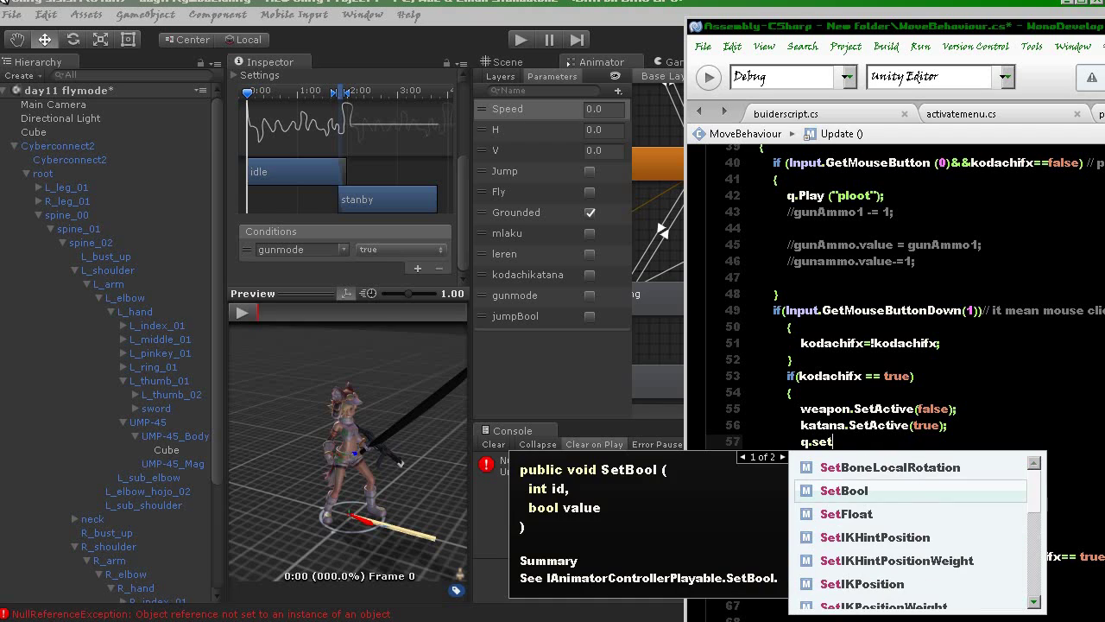
pyautogui.press('Return')
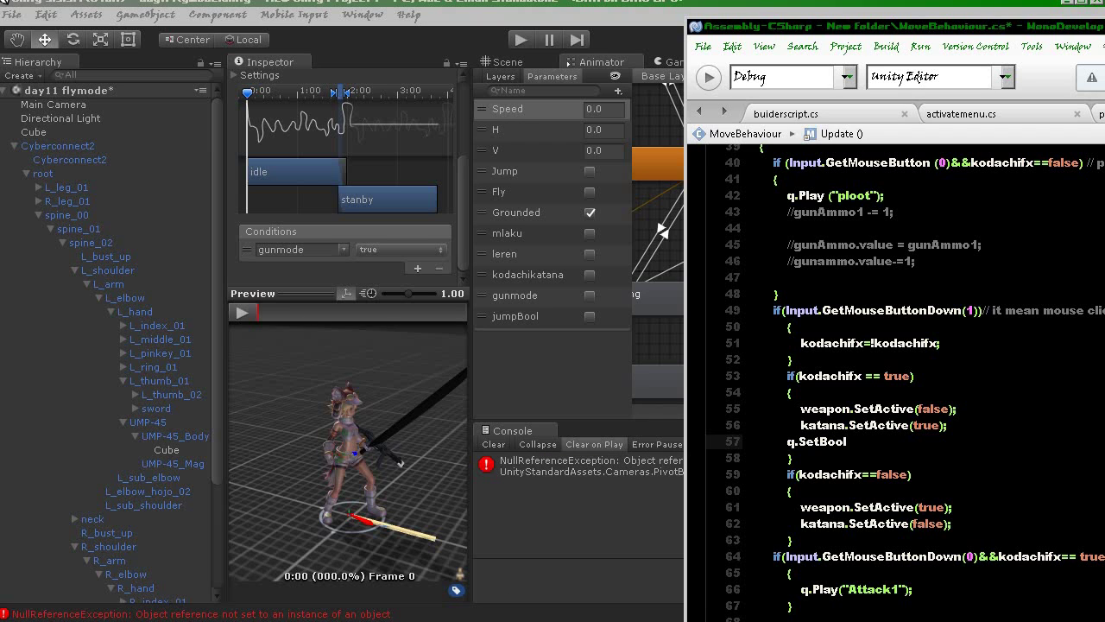
pyautogui.write('(')
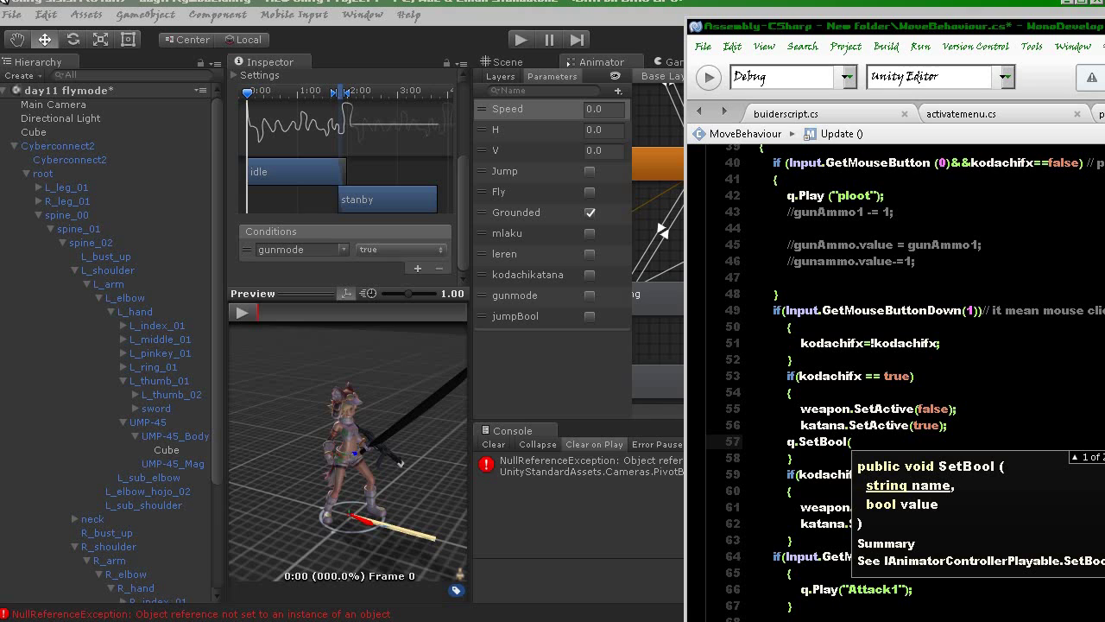
pyautogui.write('gu')
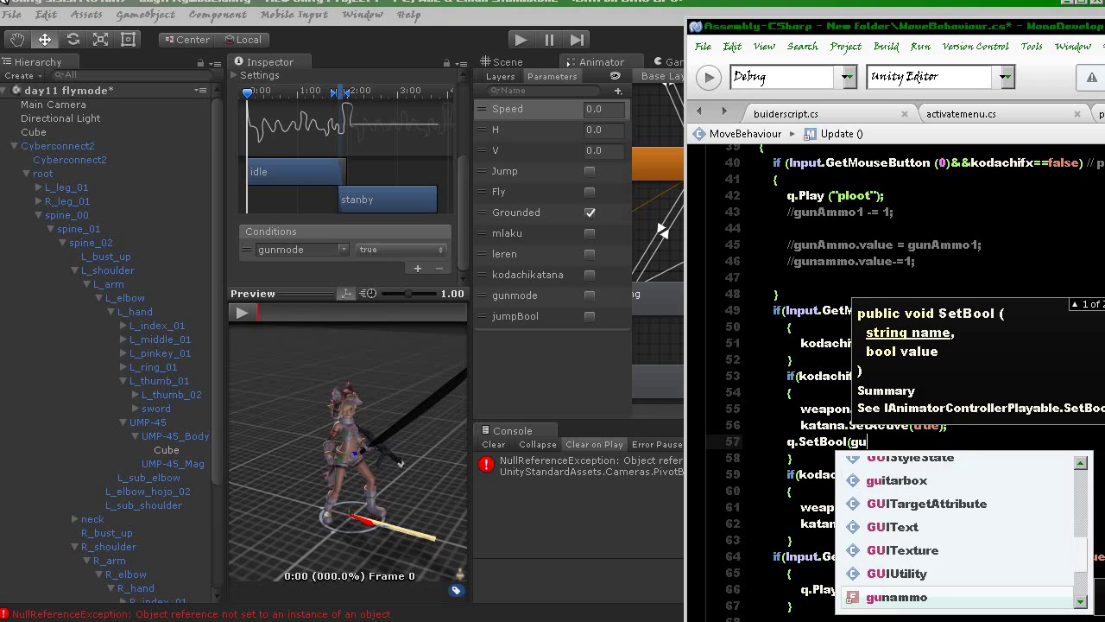
pyautogui.write('nmode')
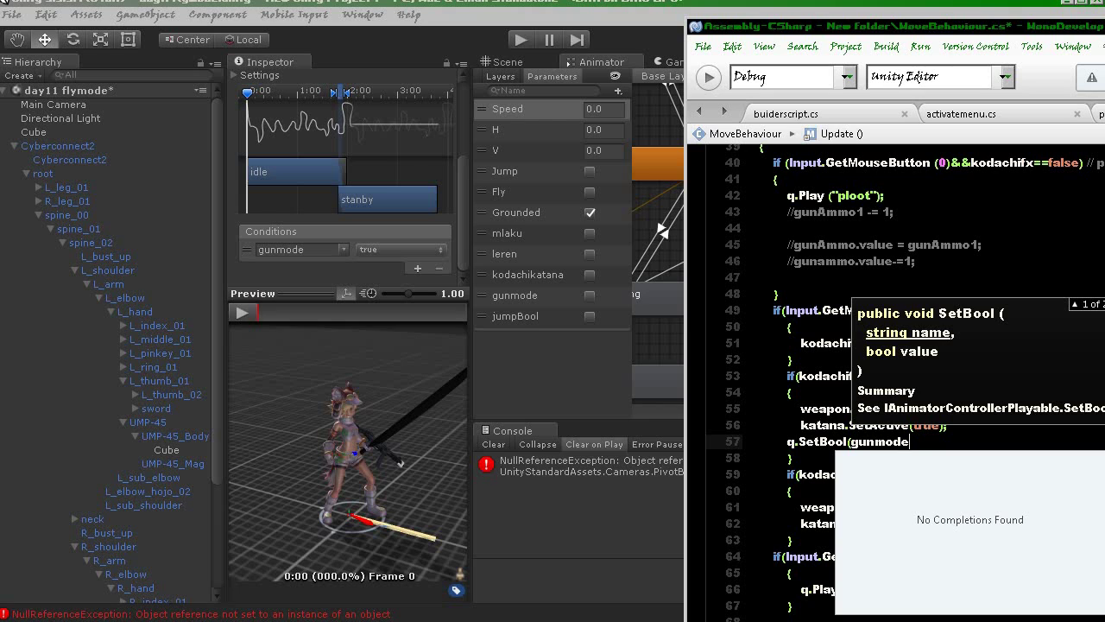
pyautogui.write('"')
pyautogui.press('Left')
pyautogui.press('Left')
pyautogui.press('Left')
pyautogui.write('"')
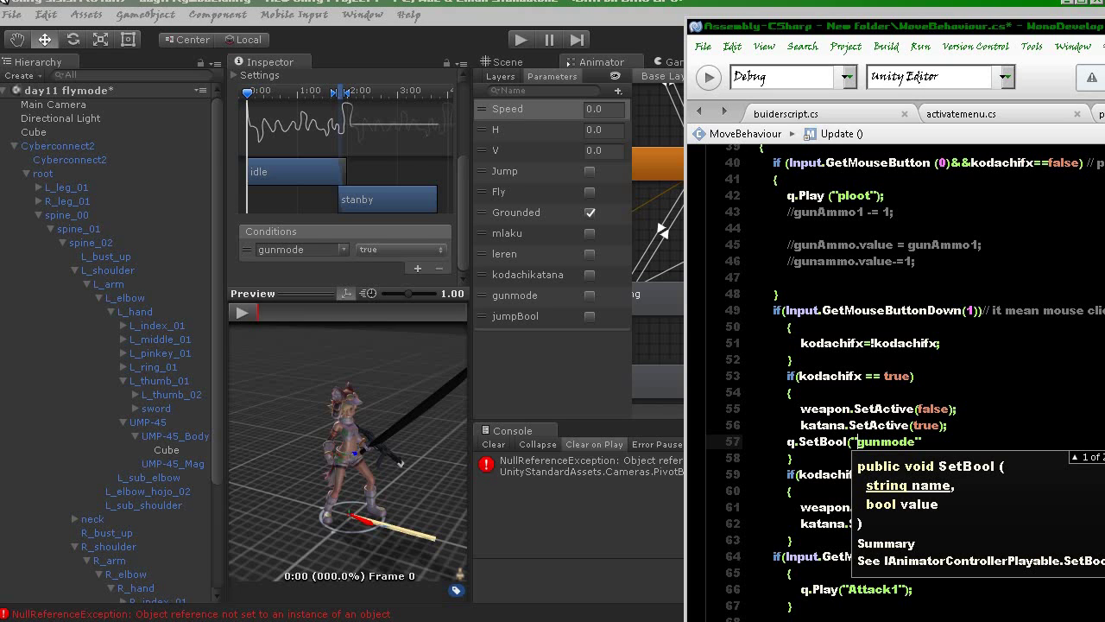
pyautogui.write(', ')
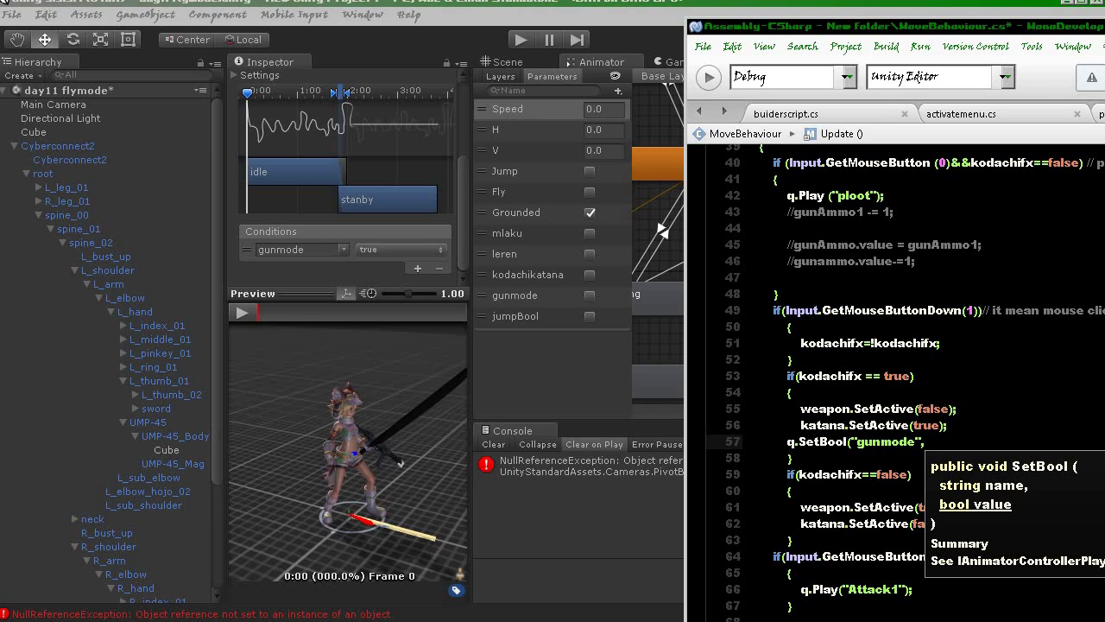
pyautogui.write('false')
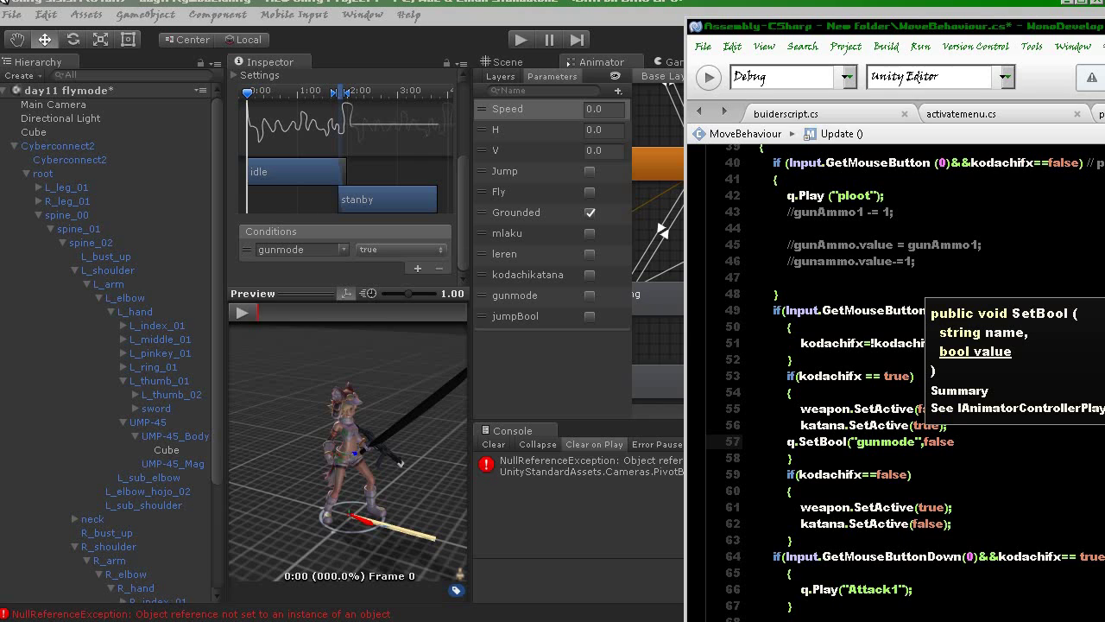
pyautogui.write(')')
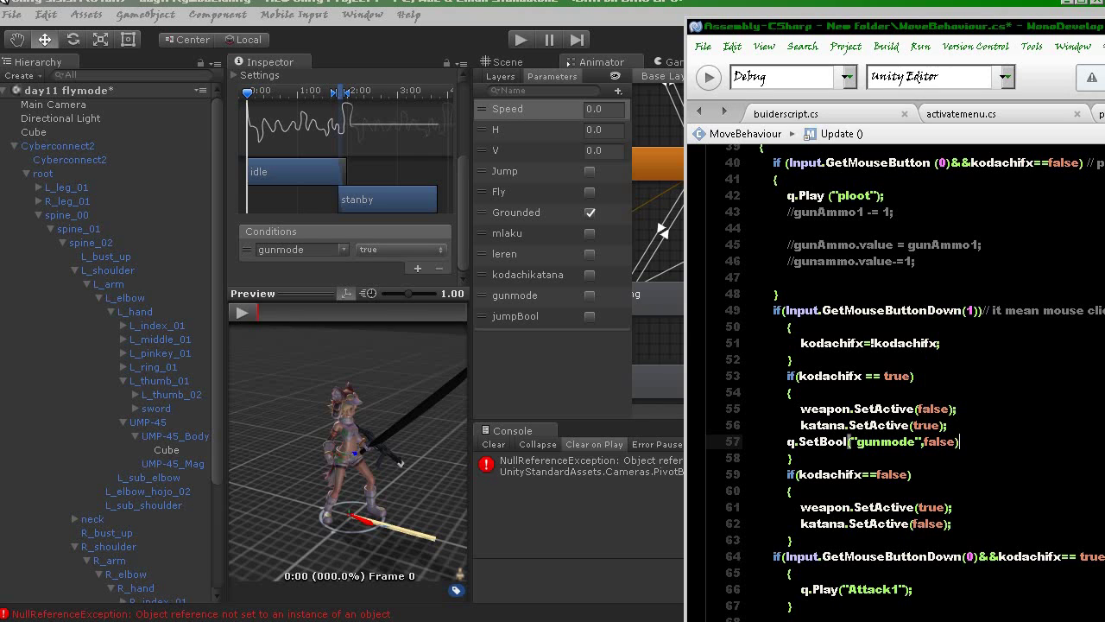
pyautogui.write(';')
# - Add q.SetBool("kodatchikatana", true); on line 58 below the gunmode line
pyautogui.press('Return')
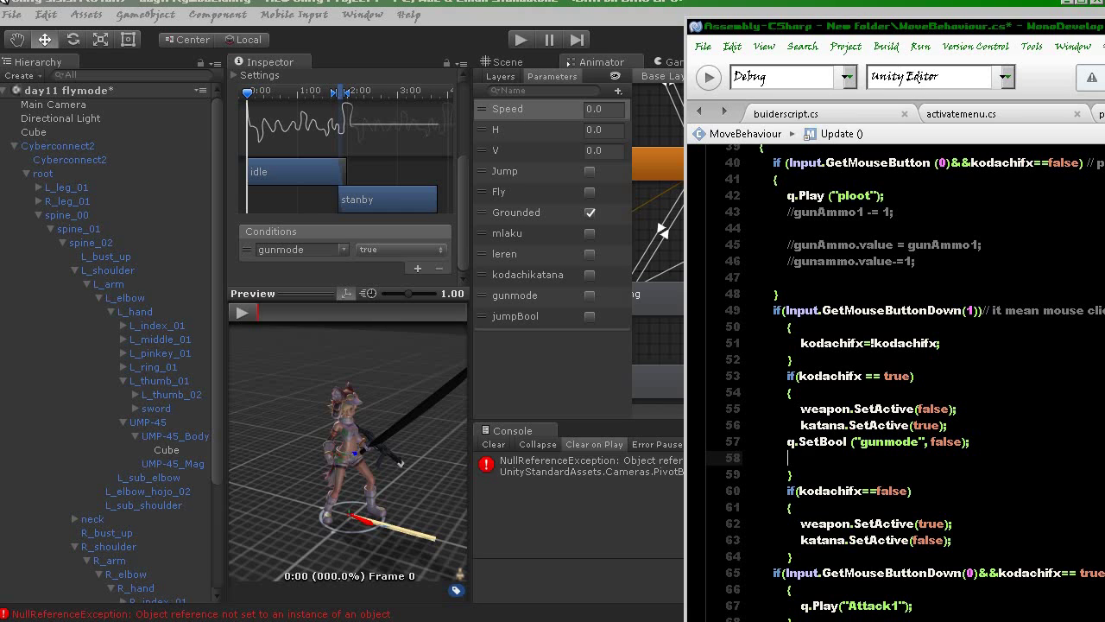
pyautogui.write('kodachi')
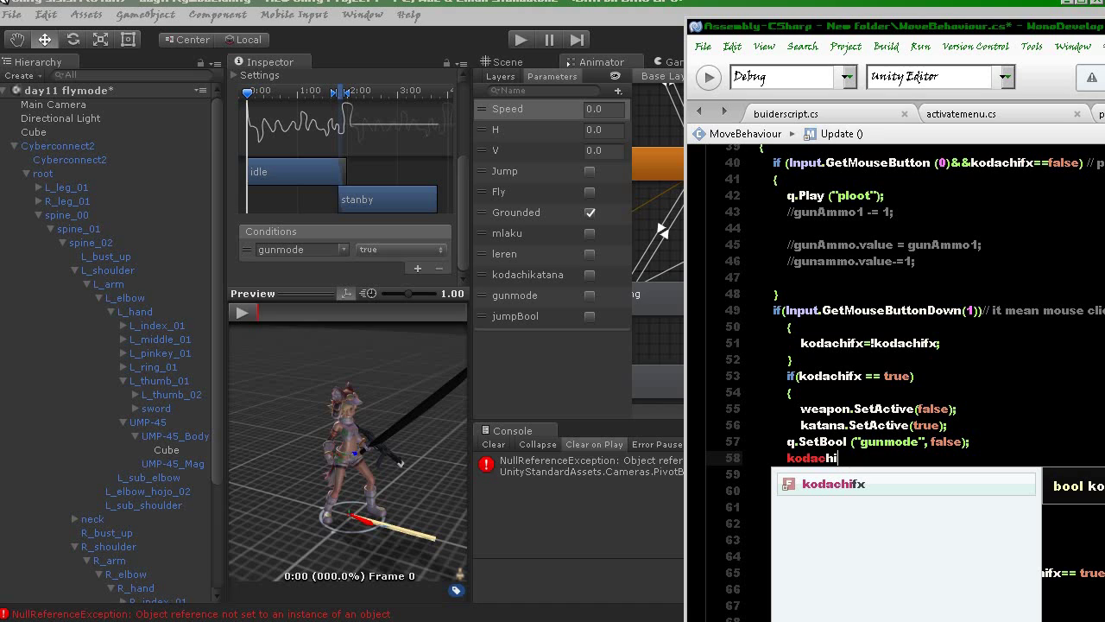
pyautogui.press('BackSpace')
pyautogui.press('BackSpace')
pyautogui.press('BackSpace')
pyautogui.press('BackSpace')
pyautogui.press('BackSpace')
pyautogui.press('BackSpace')
pyautogui.write('q.')
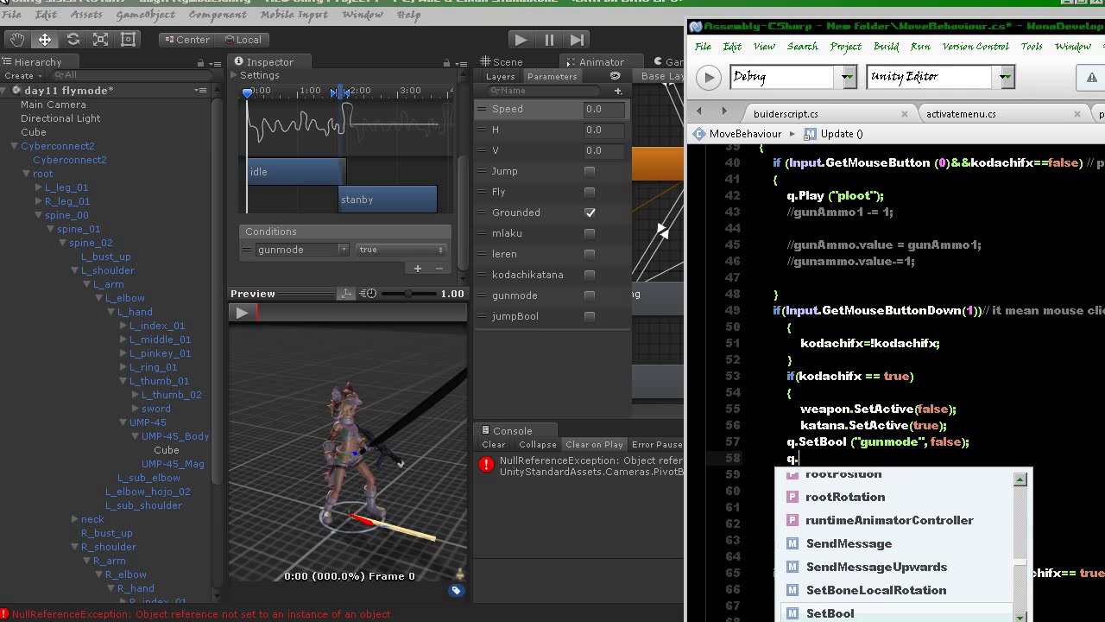
pyautogui.press('Return')
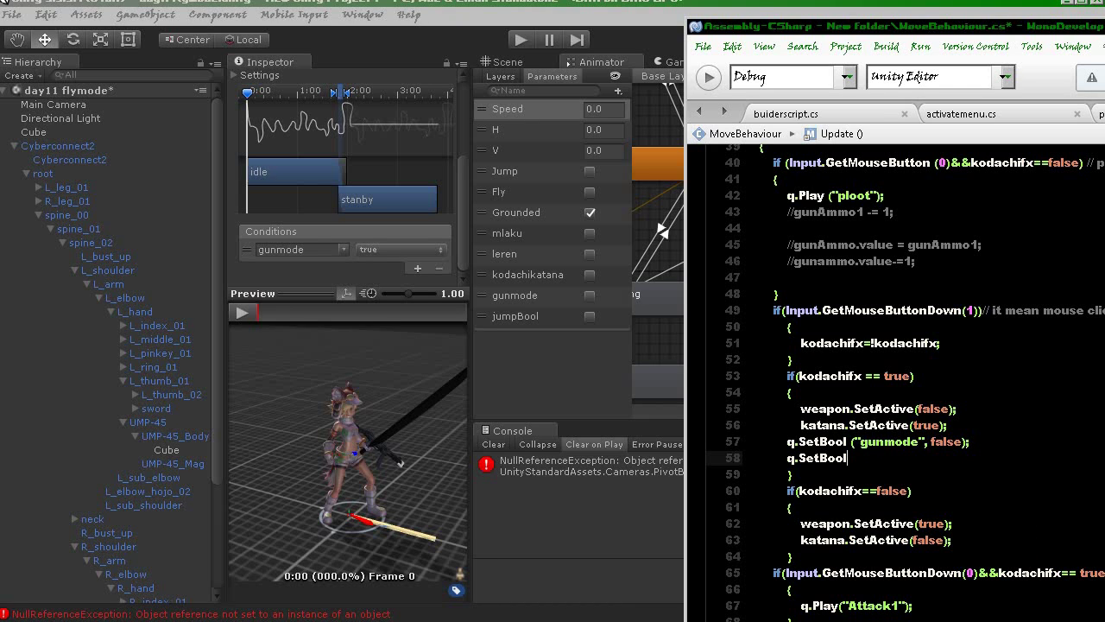
pyautogui.write('(')
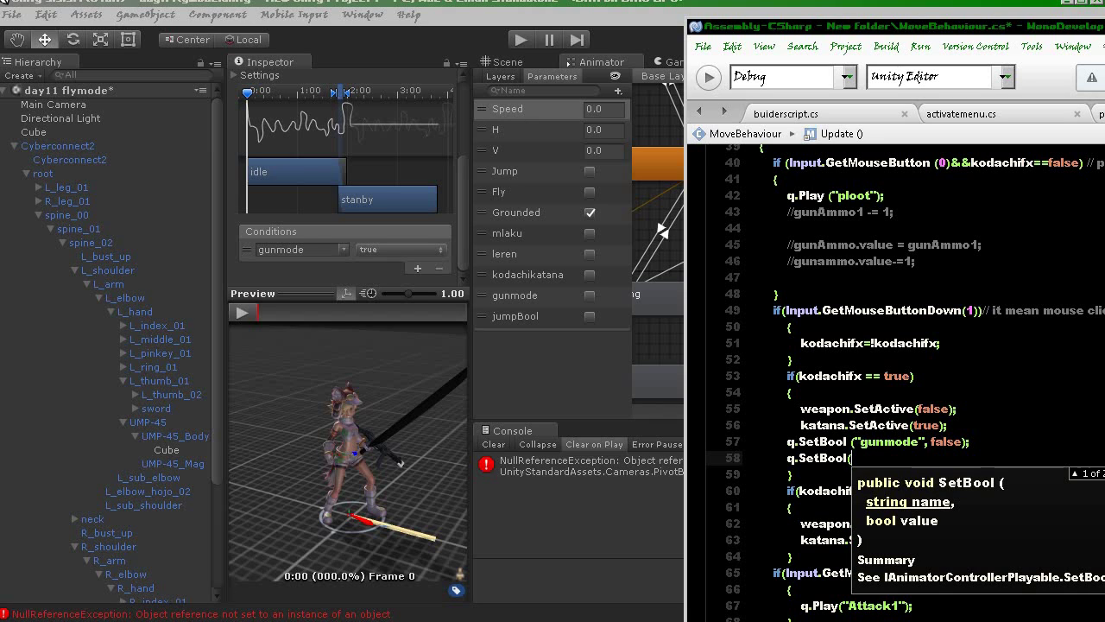
pyautogui.write('"')
pyautogui.write('kodatchi')
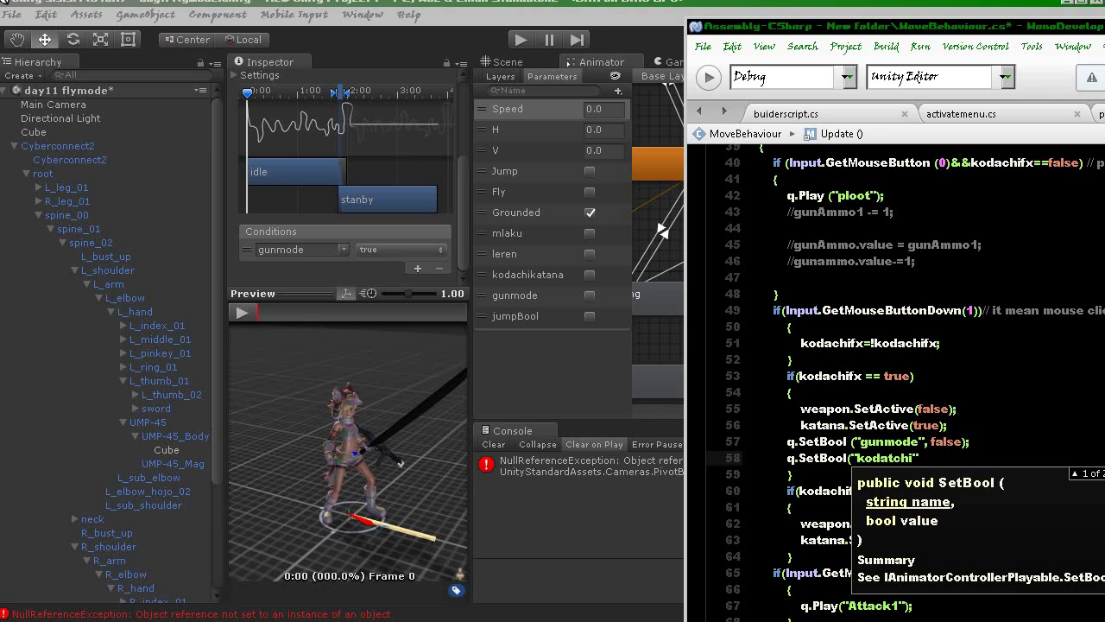
pyautogui.write('katana')
pyautogui.write(', ')
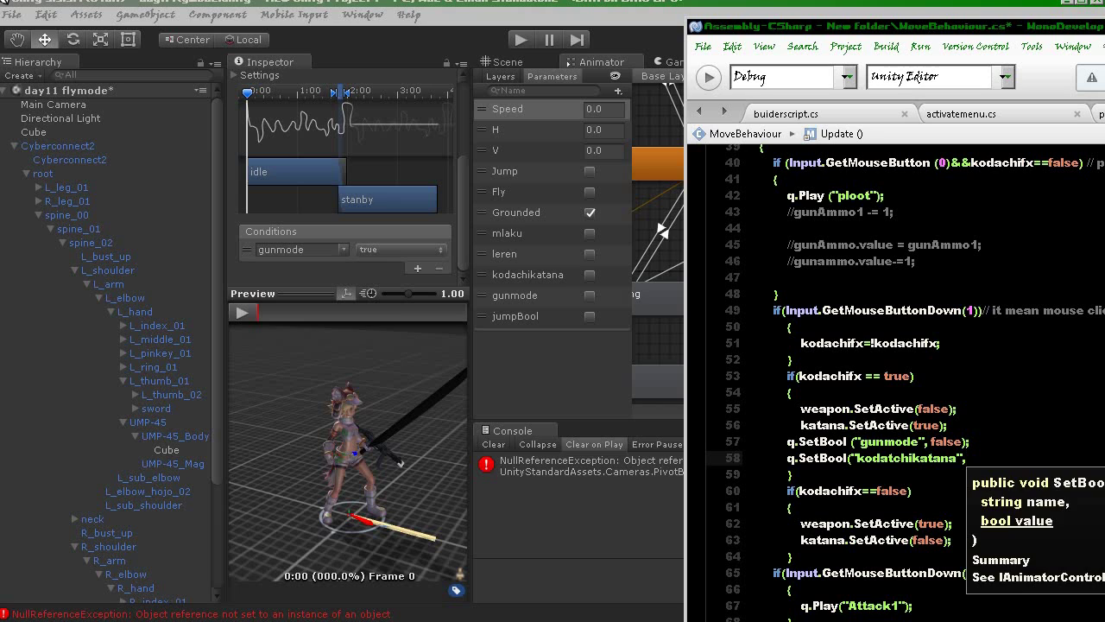
pyautogui.write('true')
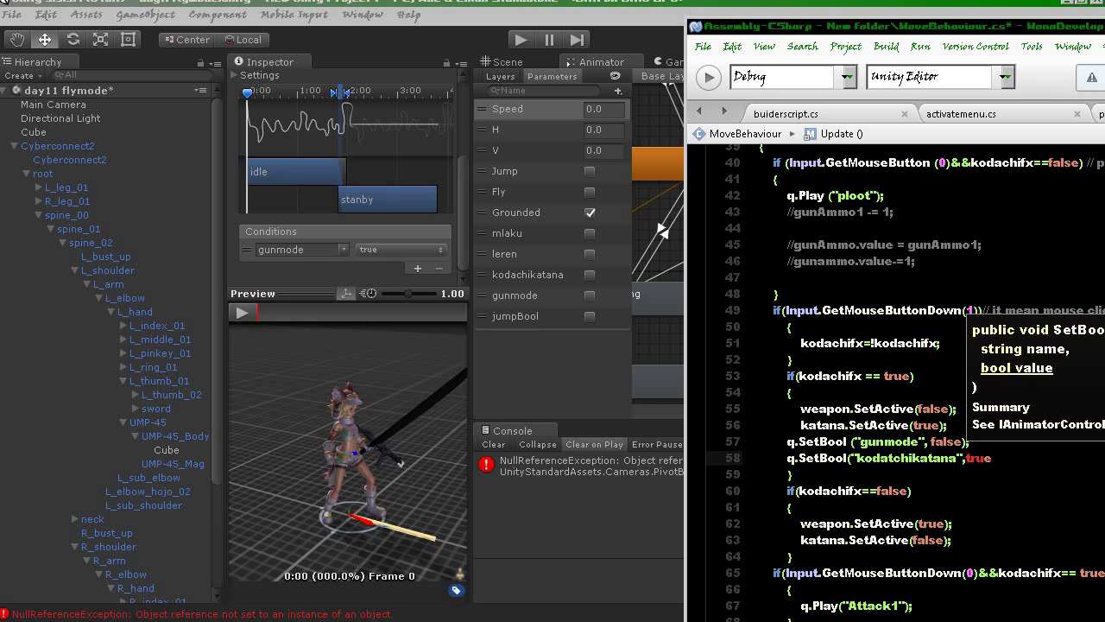
pyautogui.write(');')
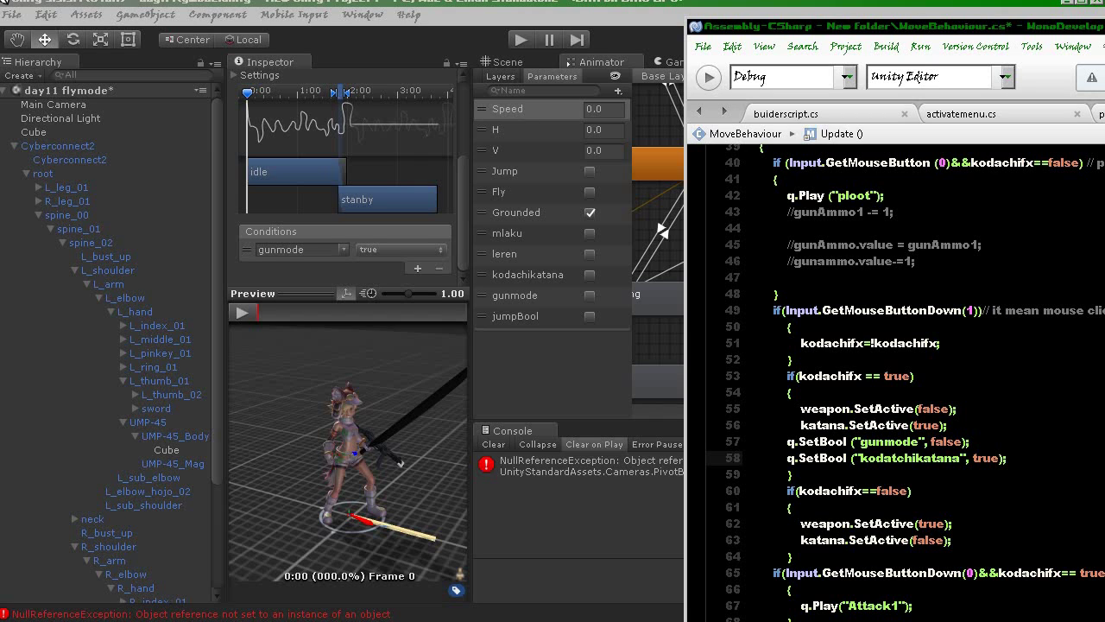
# - Select the two new SetBool lines and bring up their context menu
pyautogui.press('Down')
pyautogui.press('Up')
pyautogui.click(845, 441)
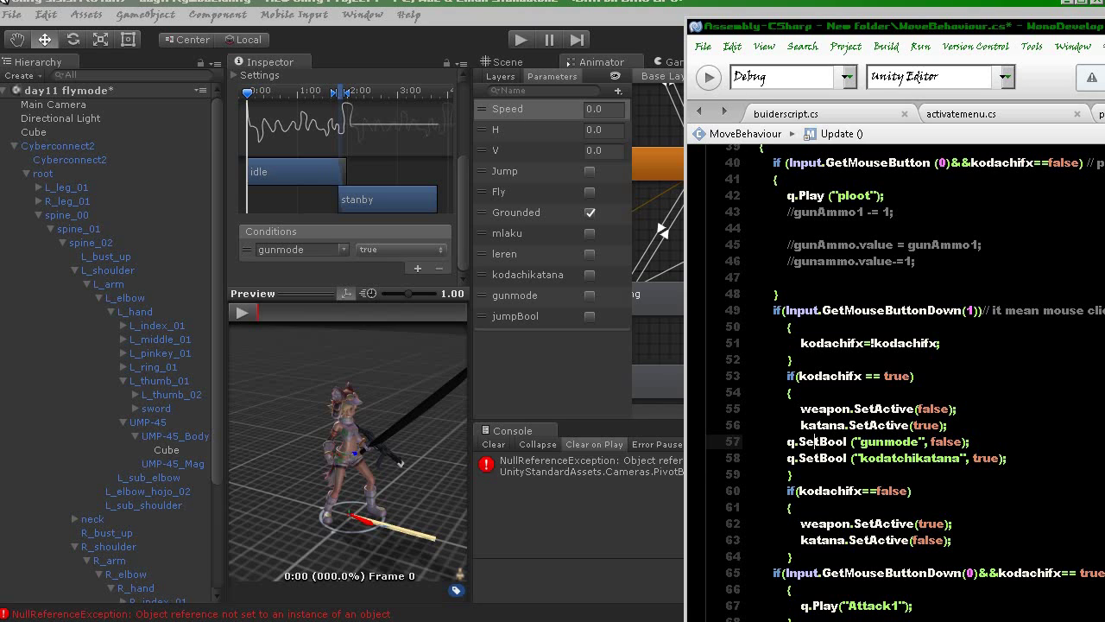
pyautogui.hotkey('shift', 'Down')
pyautogui.hotkey('ctrl', 'shift', 'Right')
pyautogui.hotkey('ctrl', 'shift', 'Right')
pyautogui.hotkey('ctrl', 'shift', 'Right')
pyautogui.hotkey('ctrl', 'shift', 'Right')
pyautogui.hotkey('ctrl', 'shift', 'Right')
pyautogui.hotkey('ctrl', 'shift', 'Right')
pyautogui.hotkey('ctrl', 'shift', 'Right')
pyautogui.hotkey('ctrl', 'shift', 'Right')
pyautogui.rightClick(1007, 448)
# - Copy the two SetBool lines and paste them into the kodachifx false branch
pyautogui.click(1035, 584)
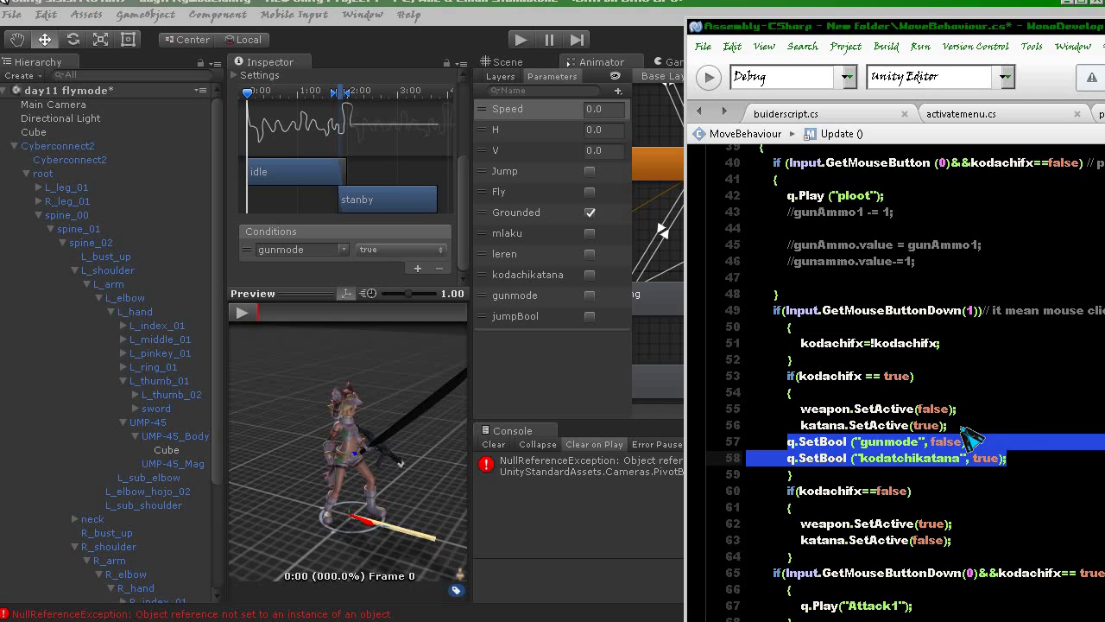
pyautogui.click(790, 507)
pyautogui.press('Down')
pyautogui.press('Down')
pyautogui.press('End')
pyautogui.press('Return')
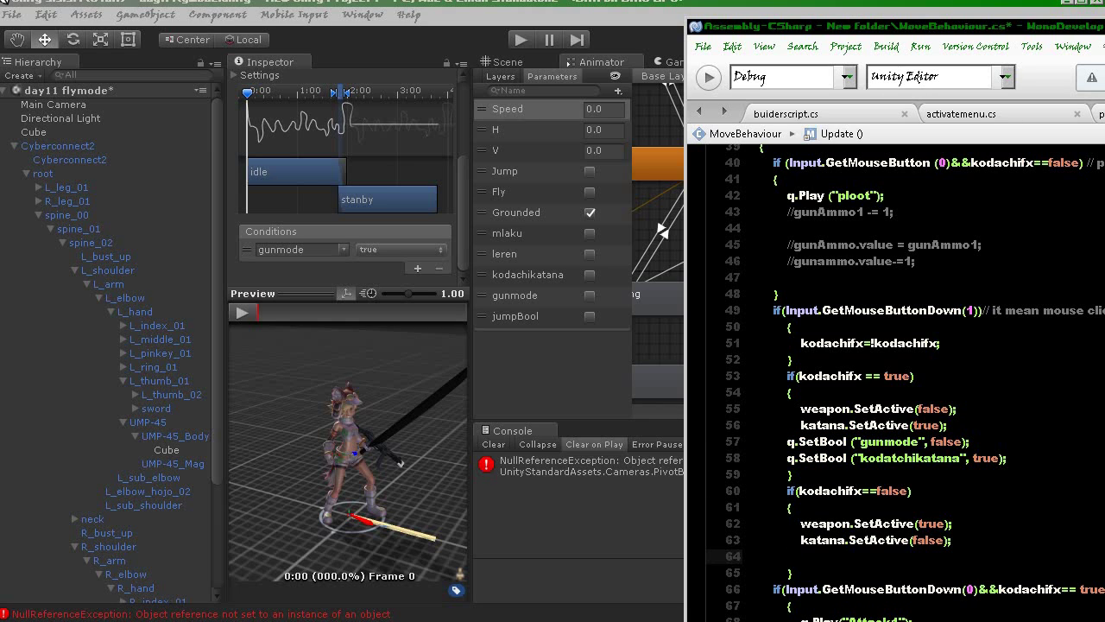
pyautogui.hotkey('ctrl', 'v')
# - In the pasted lines, change gunmode to true and kodatchikatana to false
pyautogui.moveTo(962, 556); pyautogui.dragTo(930, 556)
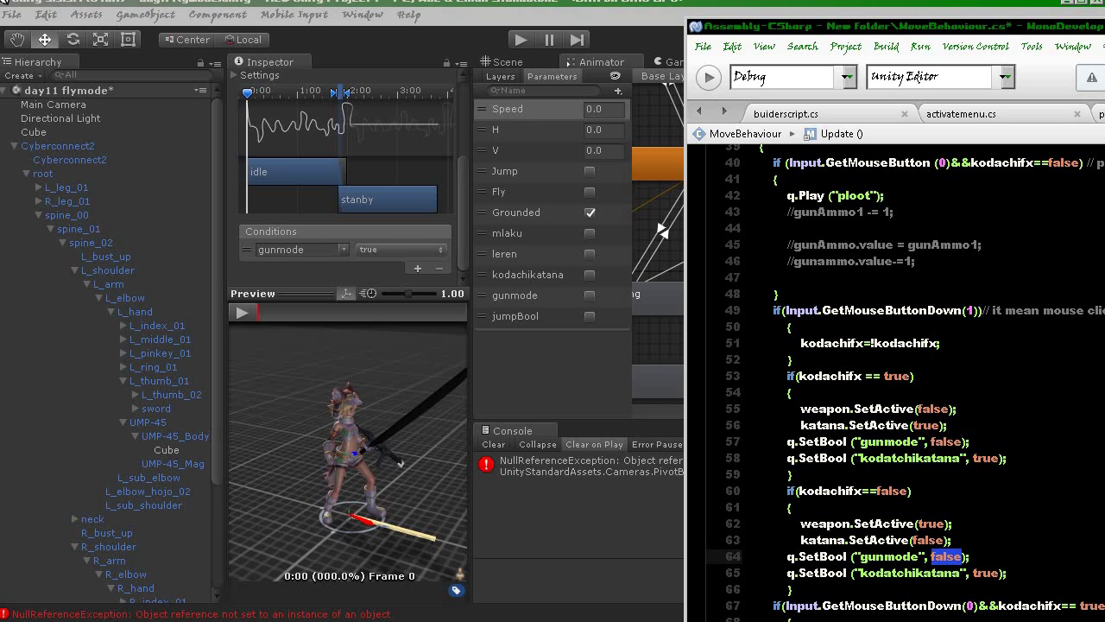
pyautogui.write('true')
pyautogui.click(966, 573)
pyautogui.moveTo(973, 572); pyautogui.dragTo(999, 572)
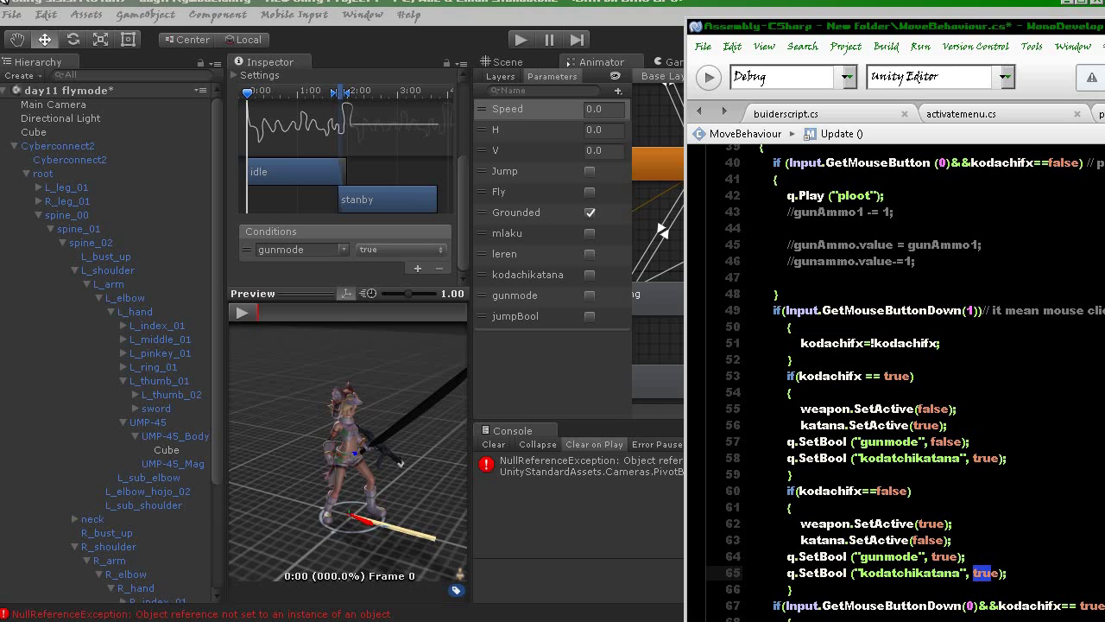
pyautogui.write('false')
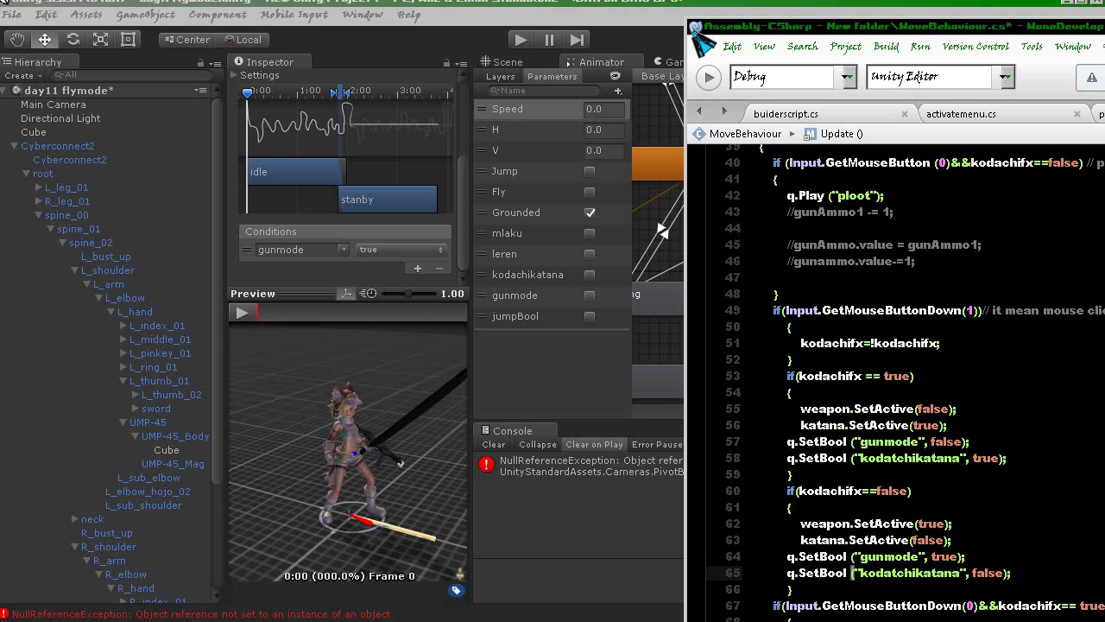
# - Save MoveBehaviour.cs, dismiss the Attach to Process dialog, and return to Unity
pyautogui.click(702, 46)
pyautogui.click(744, 120)
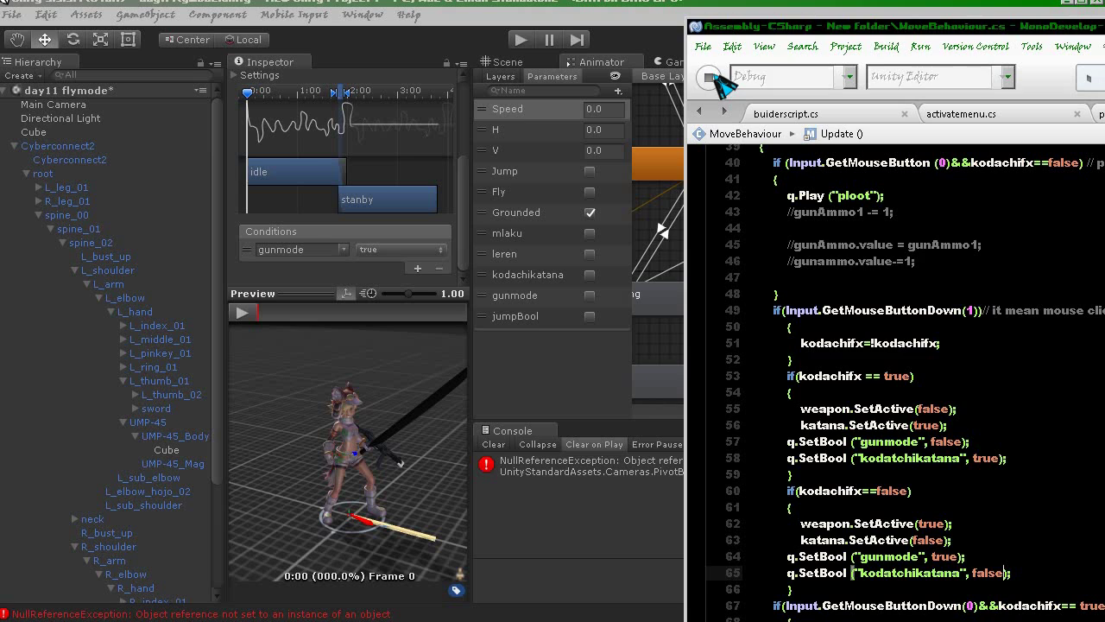
pyautogui.click(708, 76)
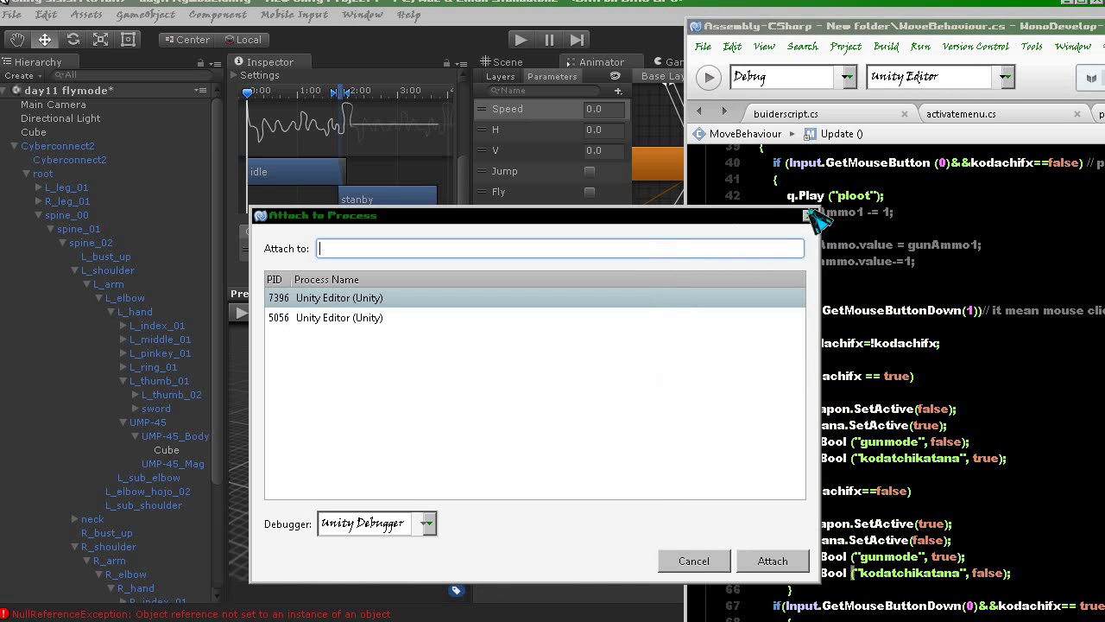
pyautogui.click(809, 216)
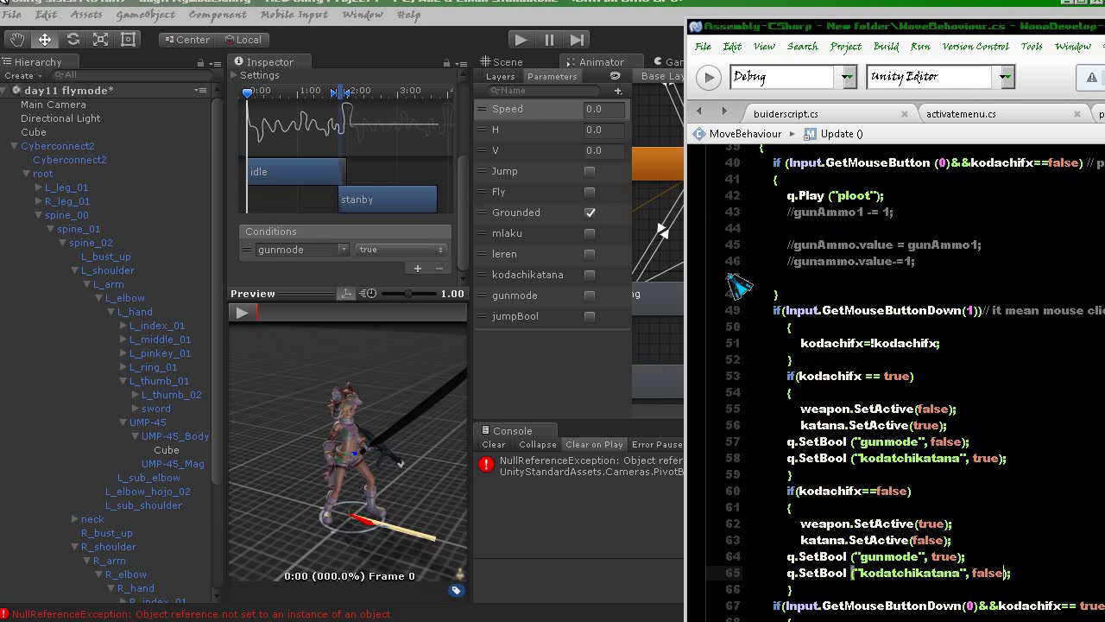
pyautogui.click(545, 364)
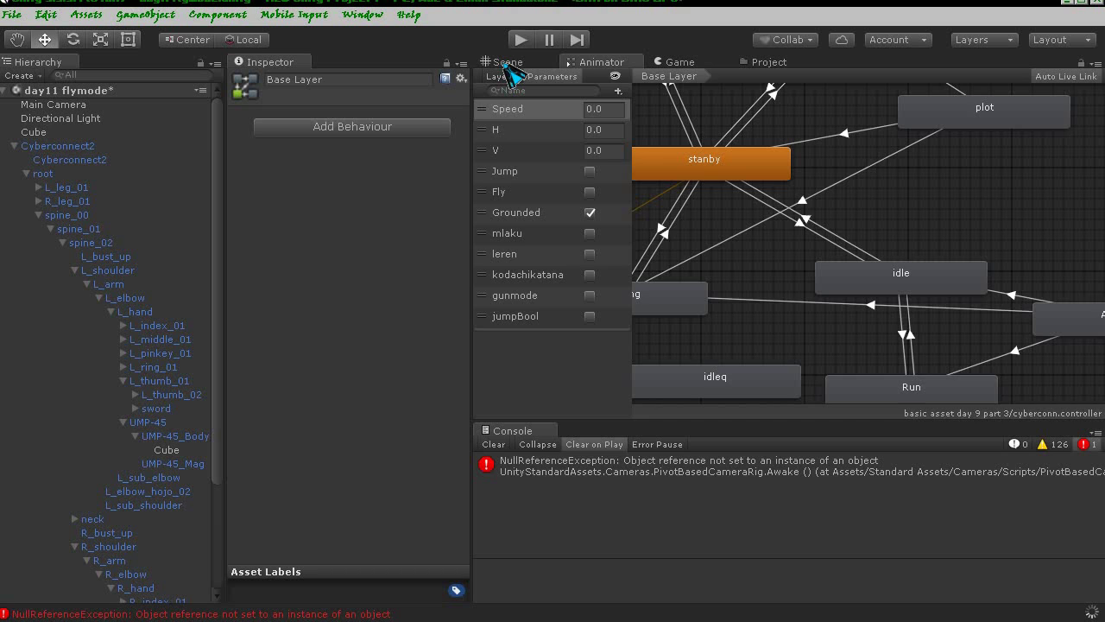
# - Play the game, switch between sword and UMP-45 gun, fly with space, then stop
pyautogui.click(509, 69)
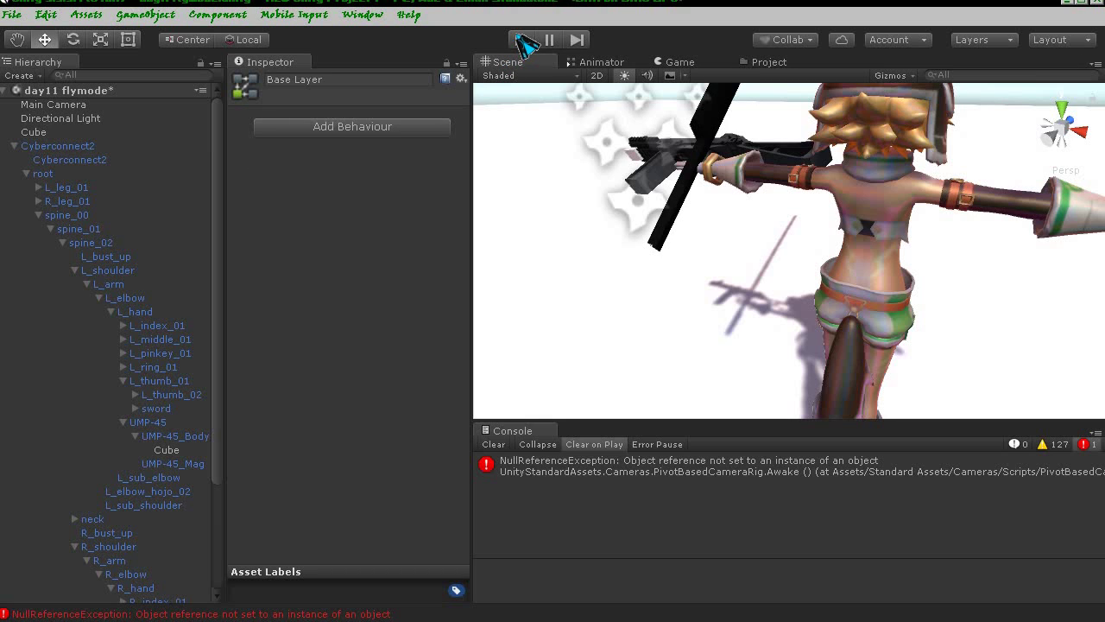
pyautogui.click(524, 40)
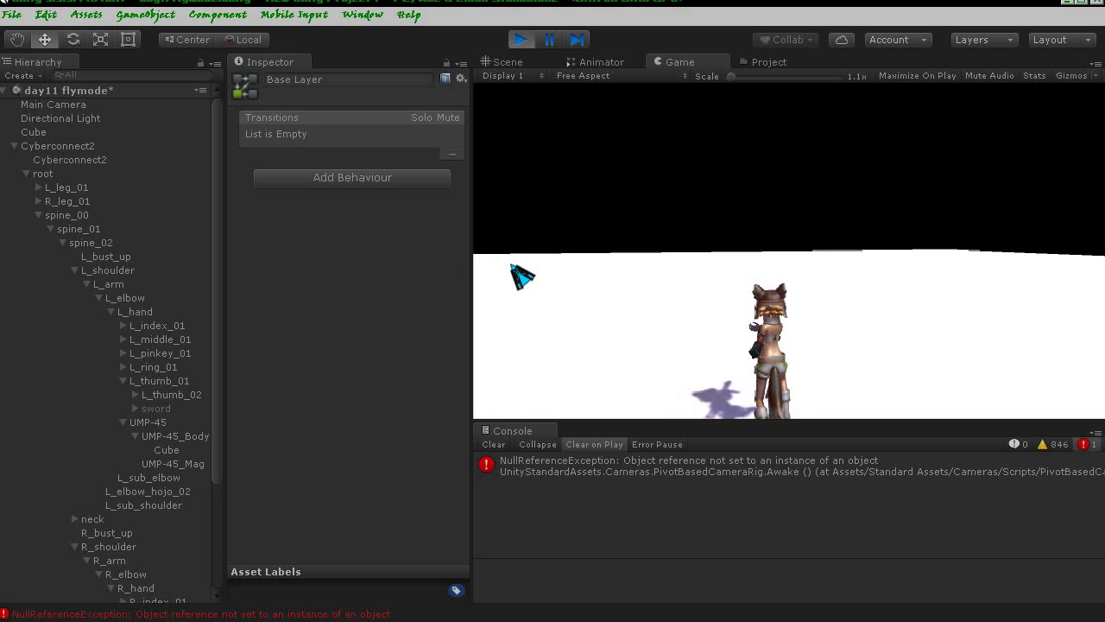
pyautogui.click(549, 281)
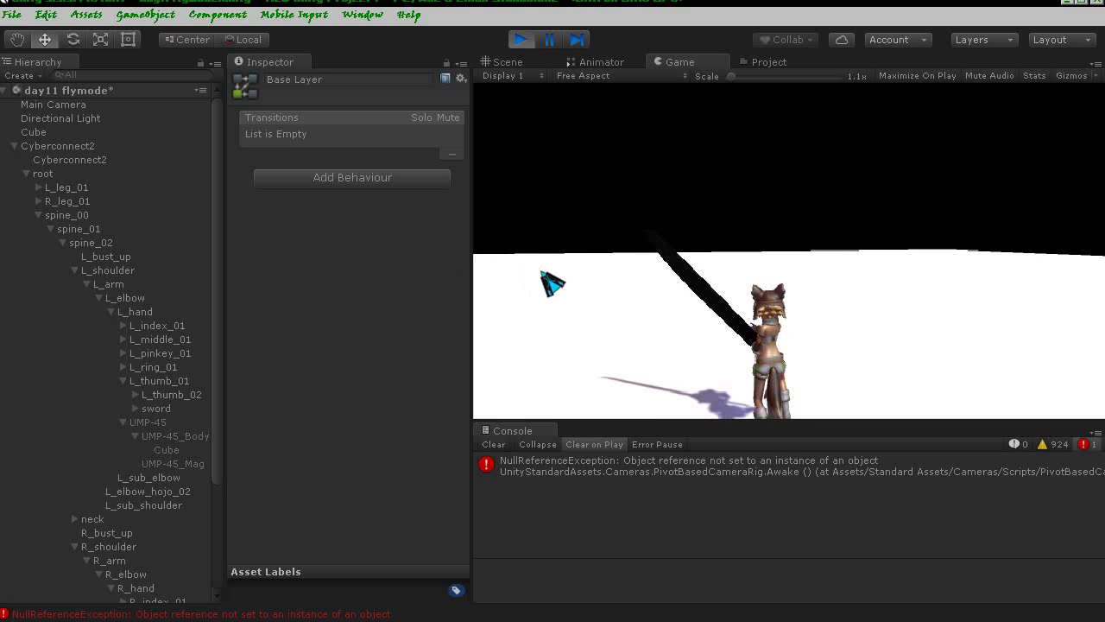
pyautogui.click(587, 295)
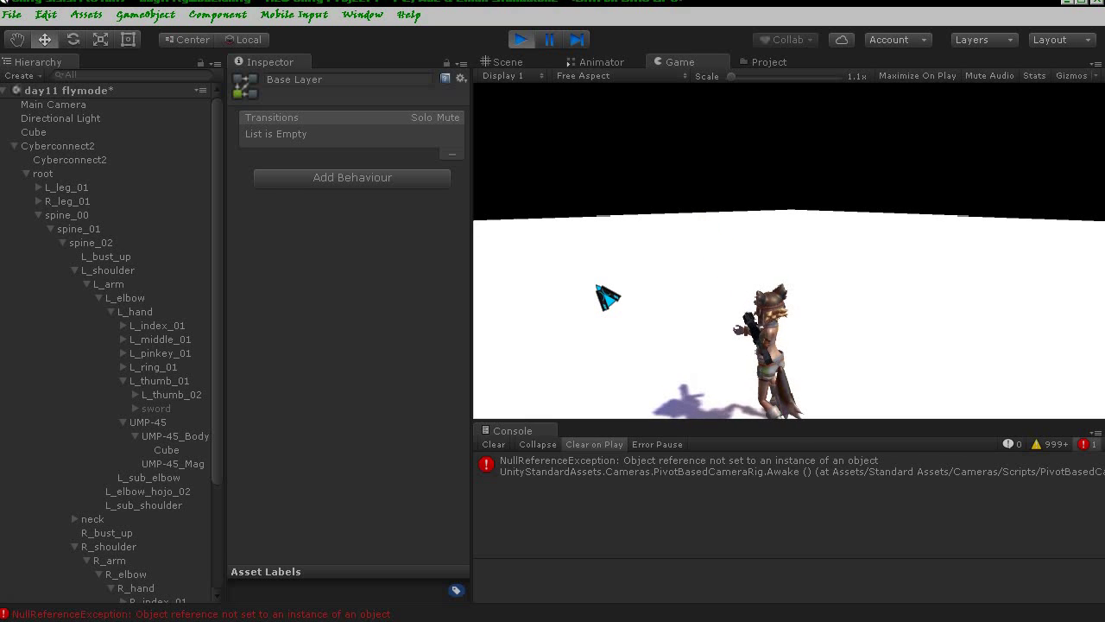
pyautogui.press('space')
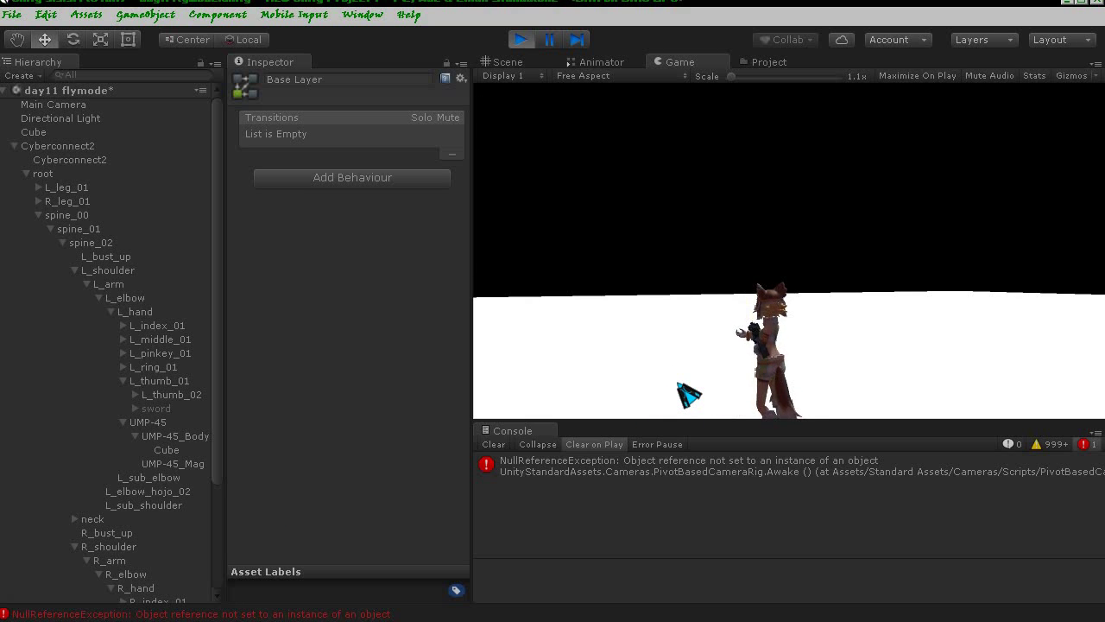
pyautogui.click(525, 42)
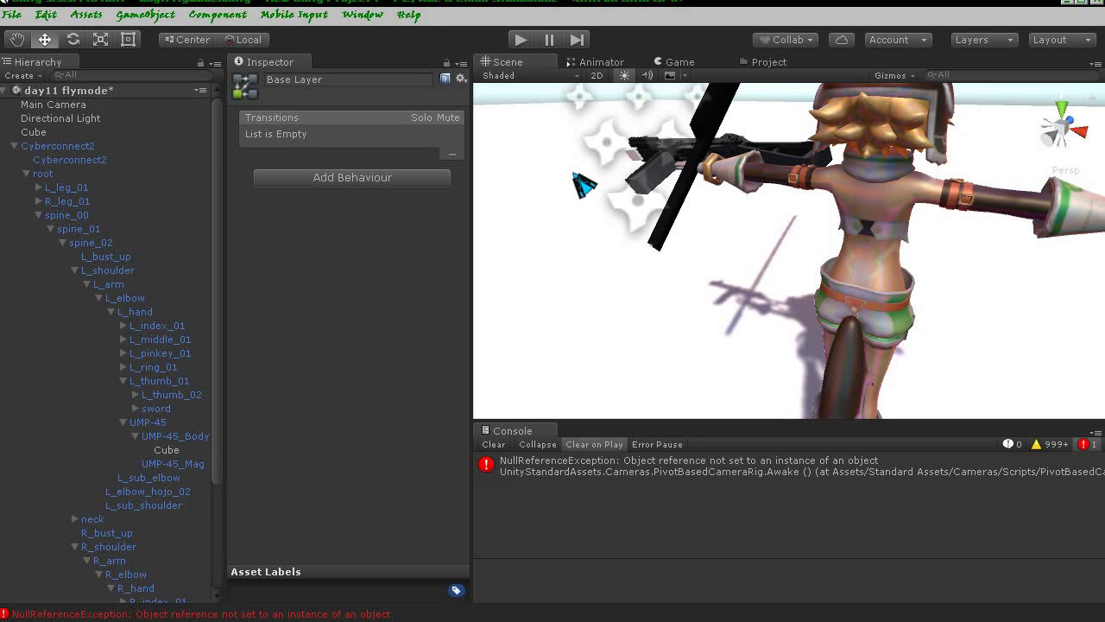